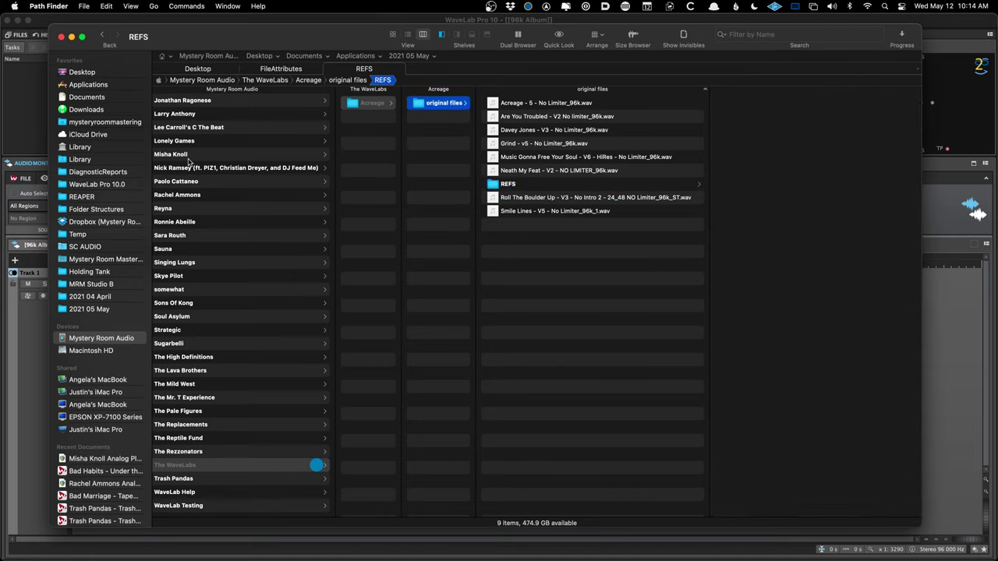
- Browse the Acreage project's folders and show the contents of its original files folder
key(Right)
key(Right)
key(Right)
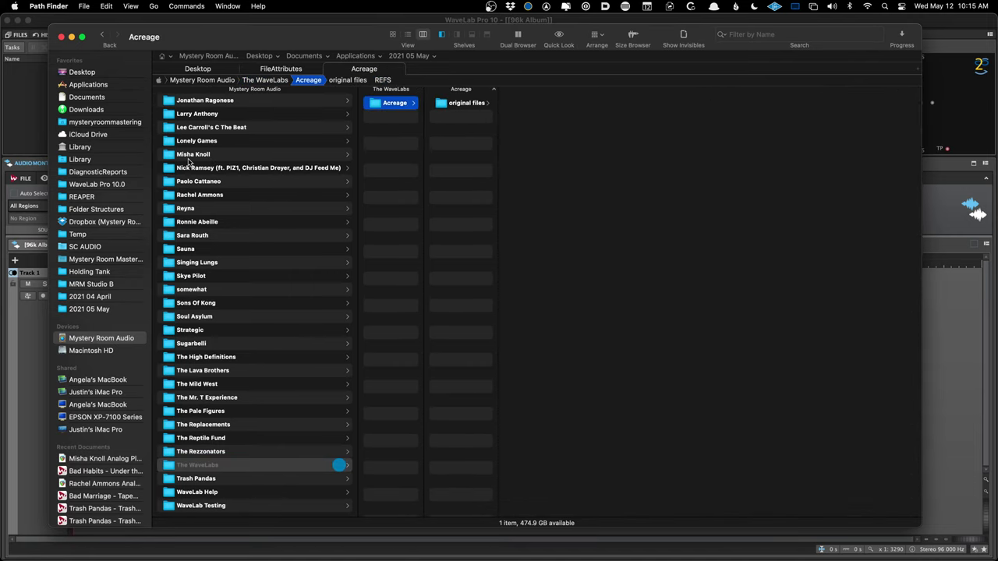
key(Left)
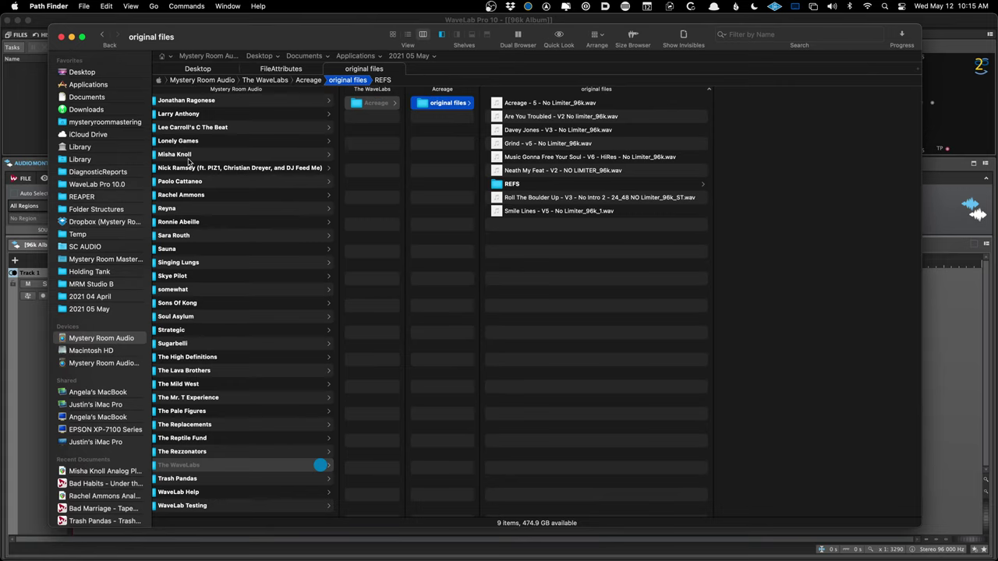
- Switch to WaveLab and start inserting audio files, browsing to The WaveLabs > Acreage > original files on the Mystery Room Audio drive
key(super+Tab)
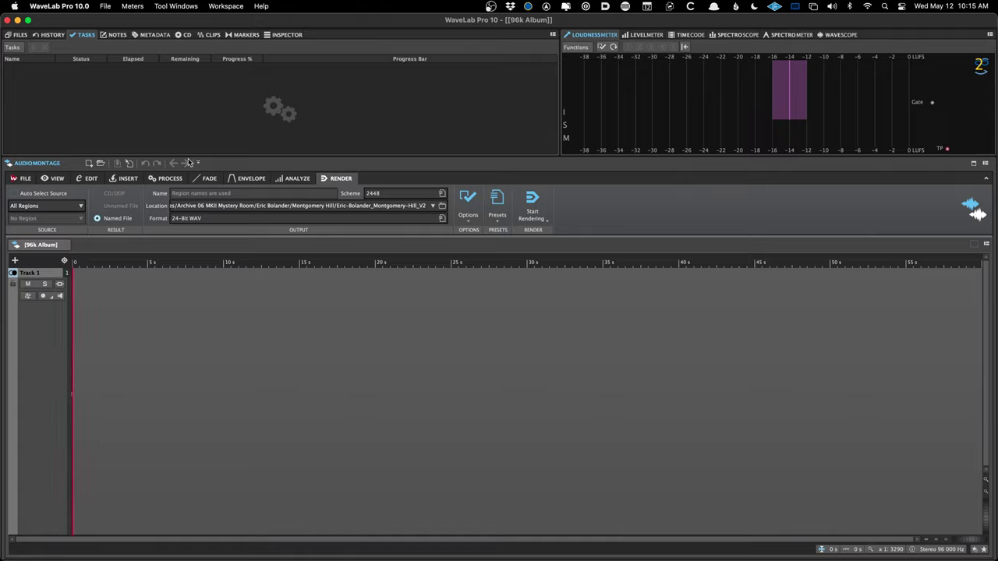
click(187, 163)
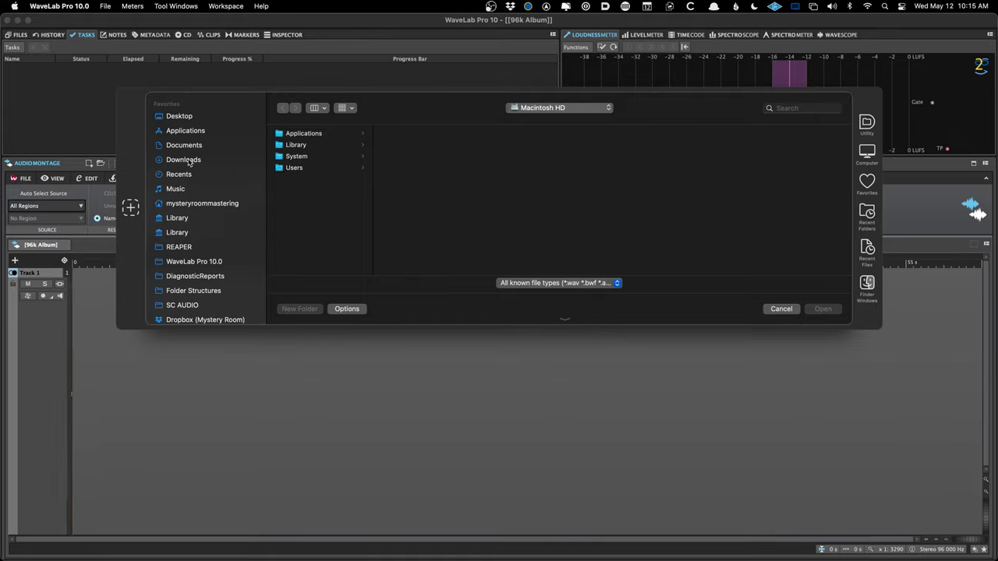
click(179, 115)
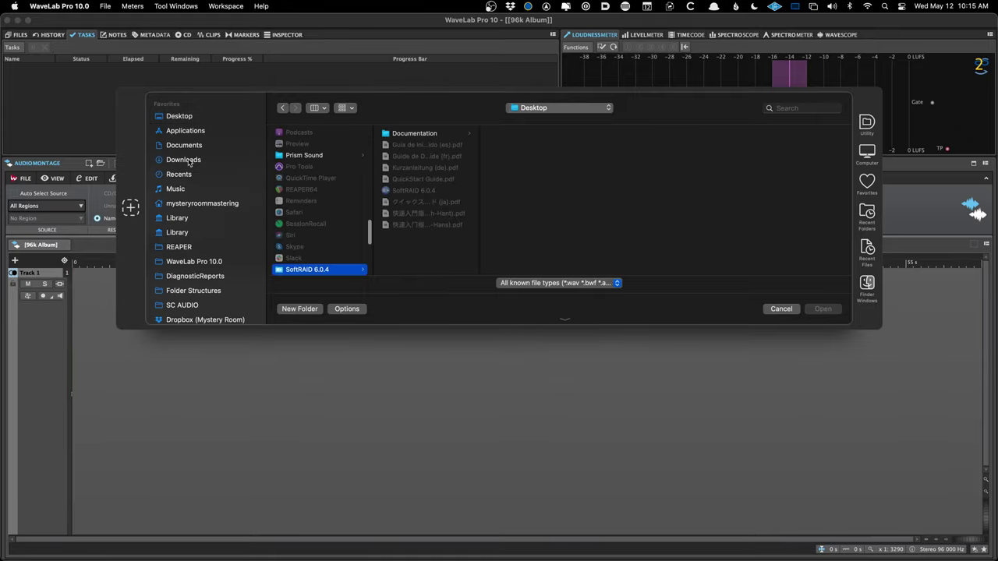
click(188, 160)
scroll(265, 185, down, 10)
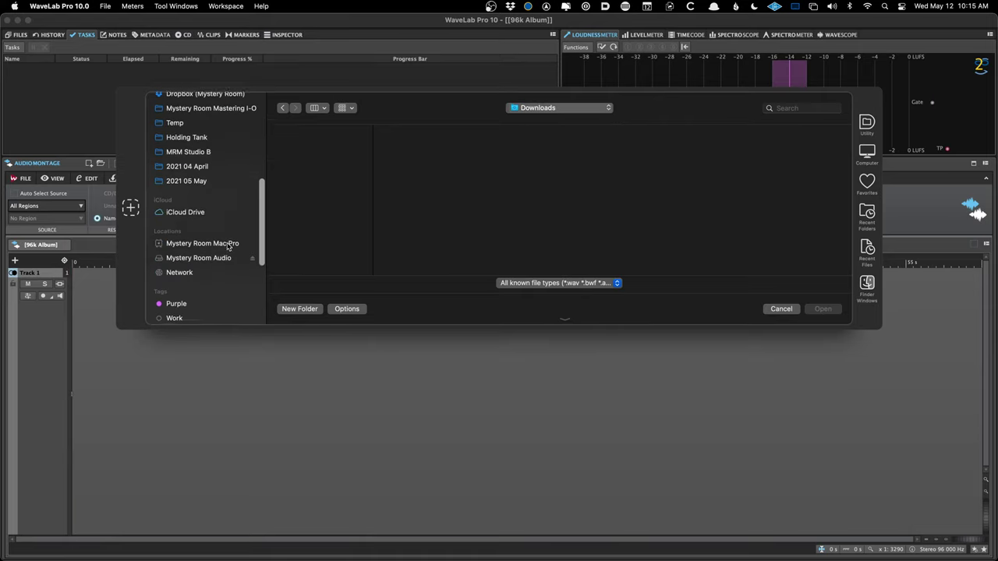
scroll(312, 245, down, 10)
click(307, 231)
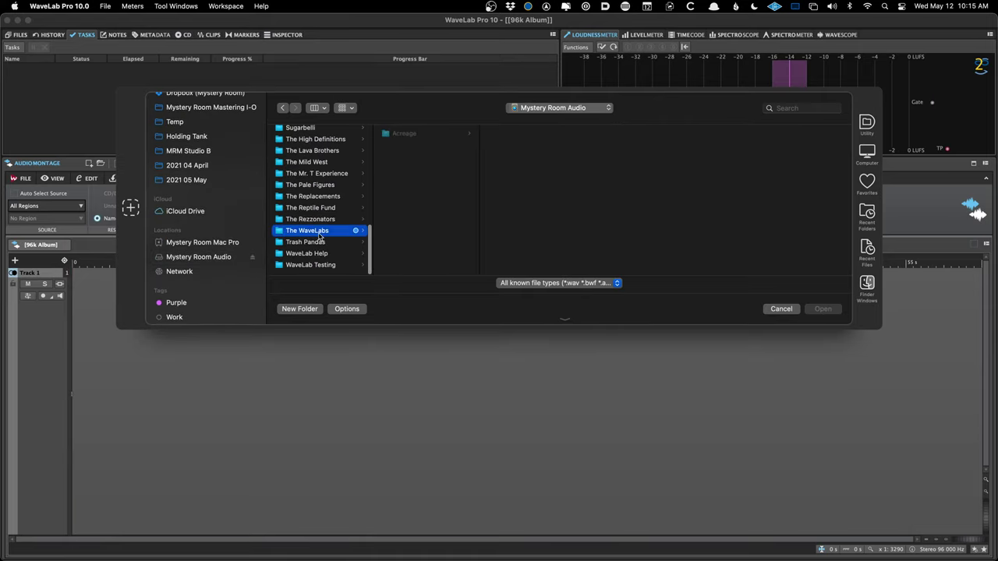
click(419, 134)
click(533, 134)
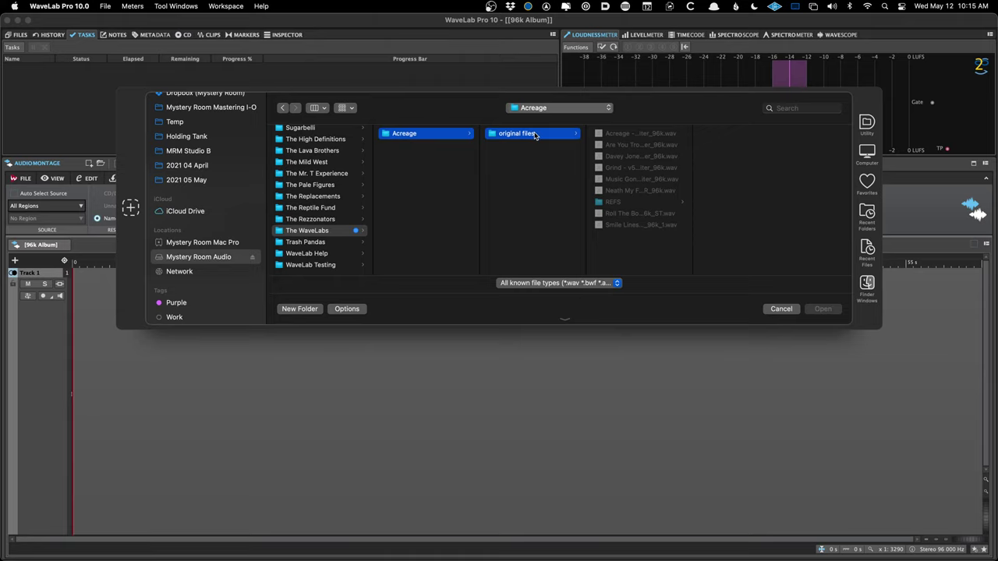
- Choose all eight WAV files in the original files folder, leaving out the REFS folder, and open them for insertion
click(614, 202)
click(616, 134)
shift+click(613, 225)
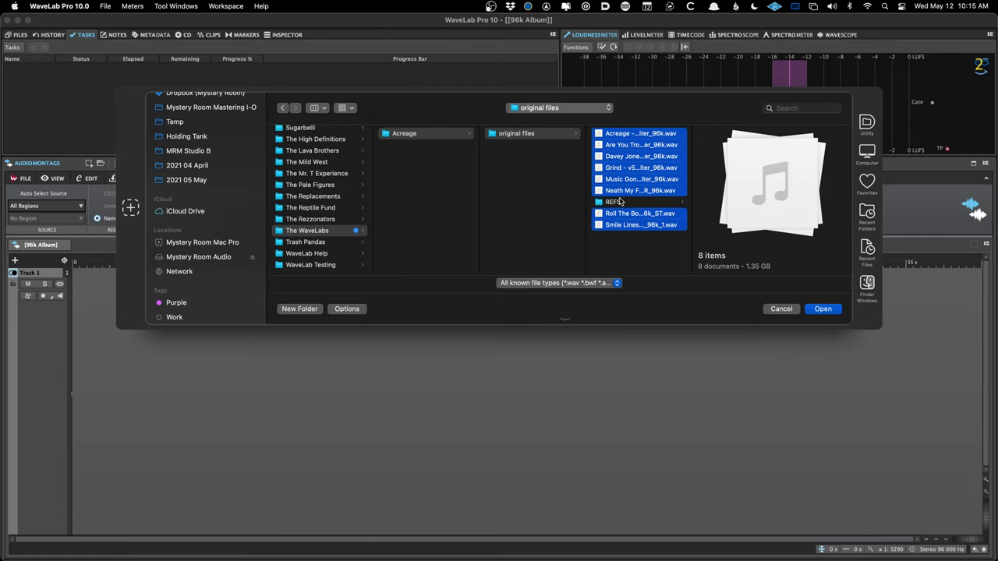
key(Return)
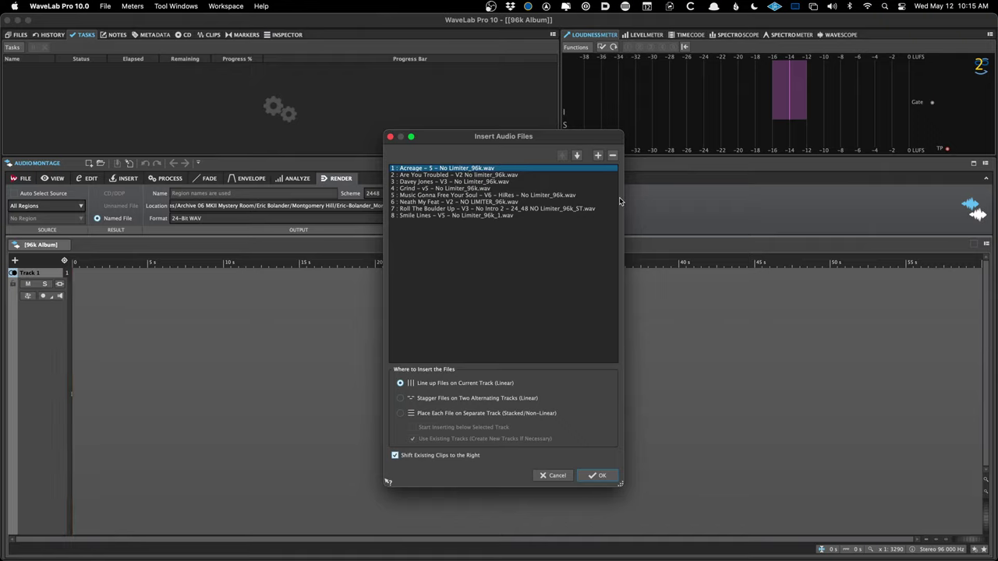
- Look through the files listed for insertion, and check the numbered song order in the REFS folder in Path Finder
key(Down)
key(Down)
key(Down)
key(Up)
key(Up)
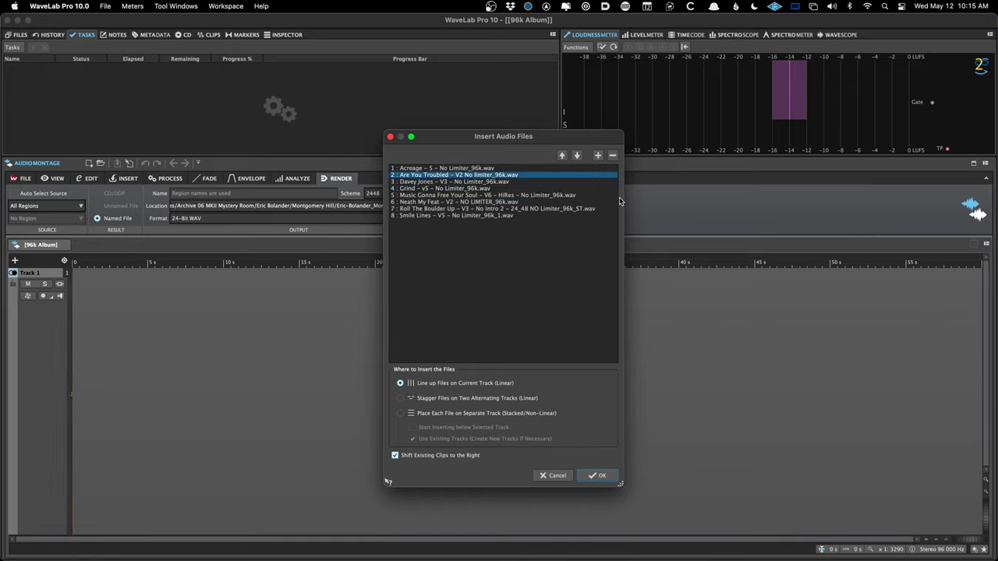
key(Down)
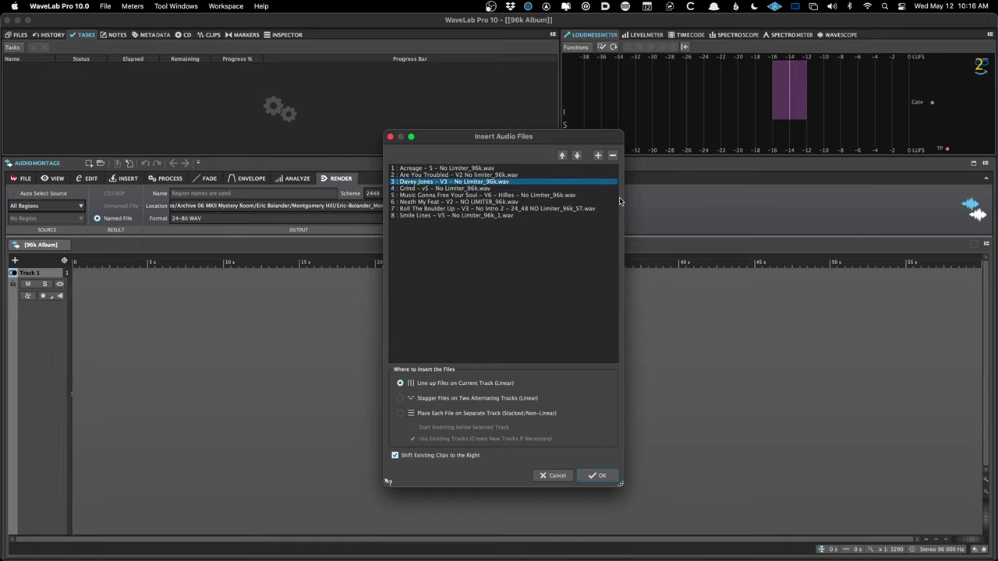
key(super+Tab)
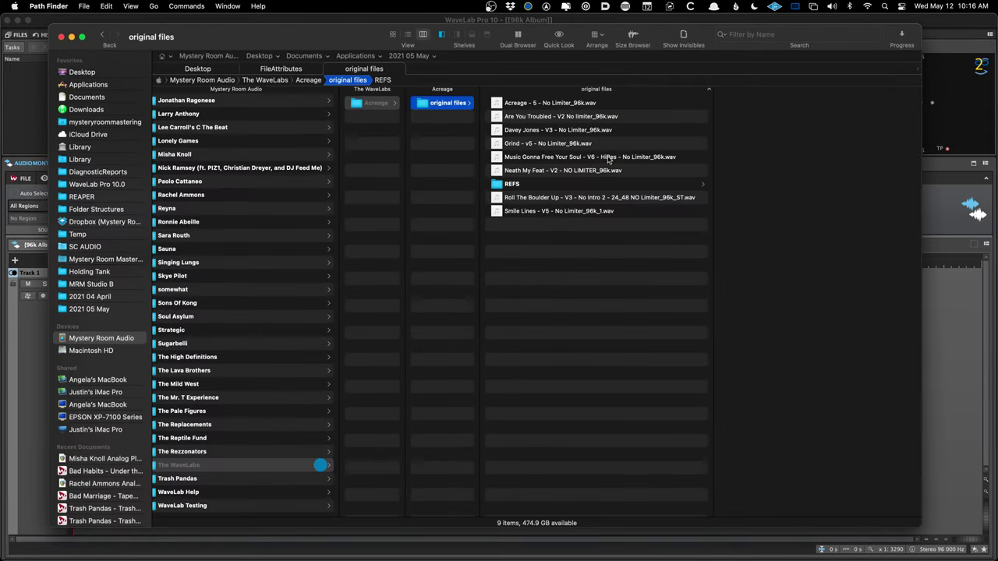
click(558, 187)
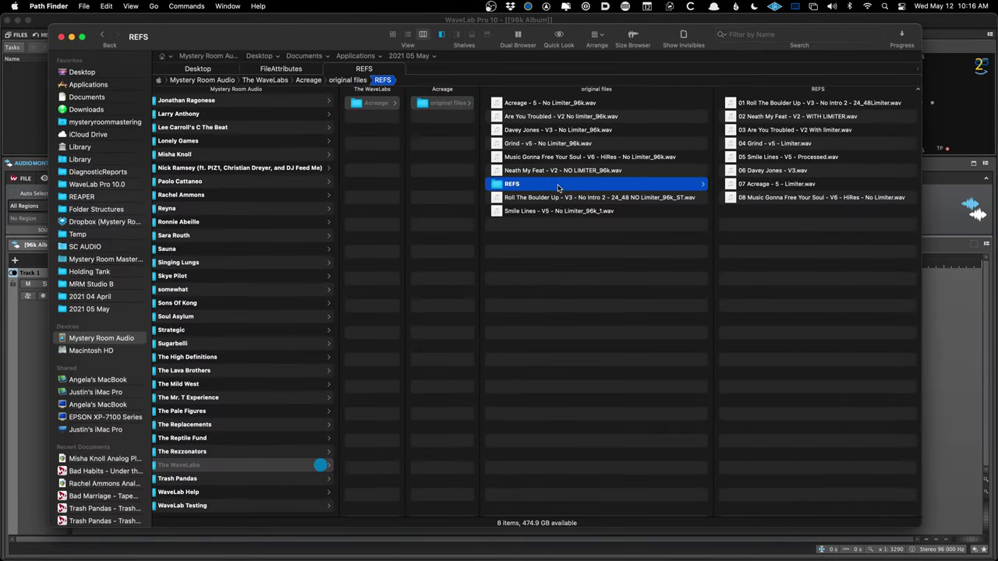
- Return to WaveLab and move Roll The Boulder Up to first place in the list of files for insertion
key(super+Tab)
key(Down)
key(Down)
key(Down)
key(Down)
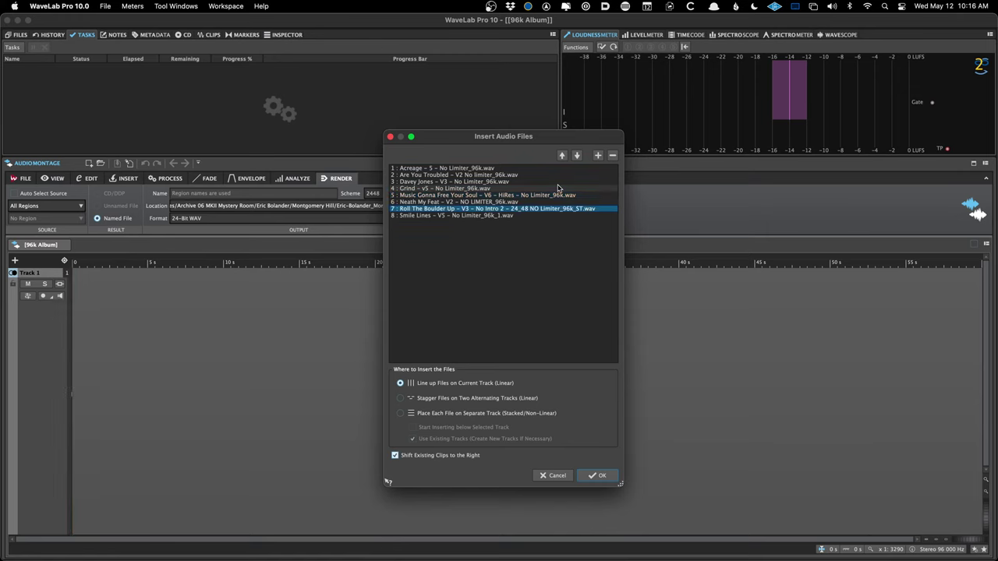
key(alt+Up)
key(alt+Up)
key(alt+Up)
key(alt+Up)
key(alt+Up)
key(alt+Up)
- Check the REFS order in Path Finder and move Neath My Feat to second place in WaveLab's insertion list
key(super+Tab)
key(super+Tab)
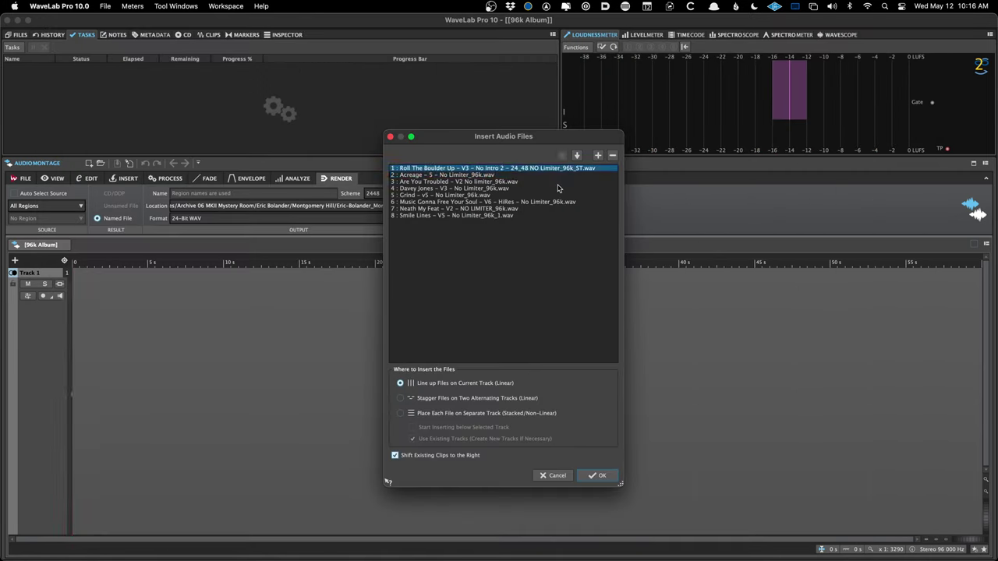
key(Down)
key(Down)
key(Down)
key(Down)
key(Down)
key(Down)
key(Down)
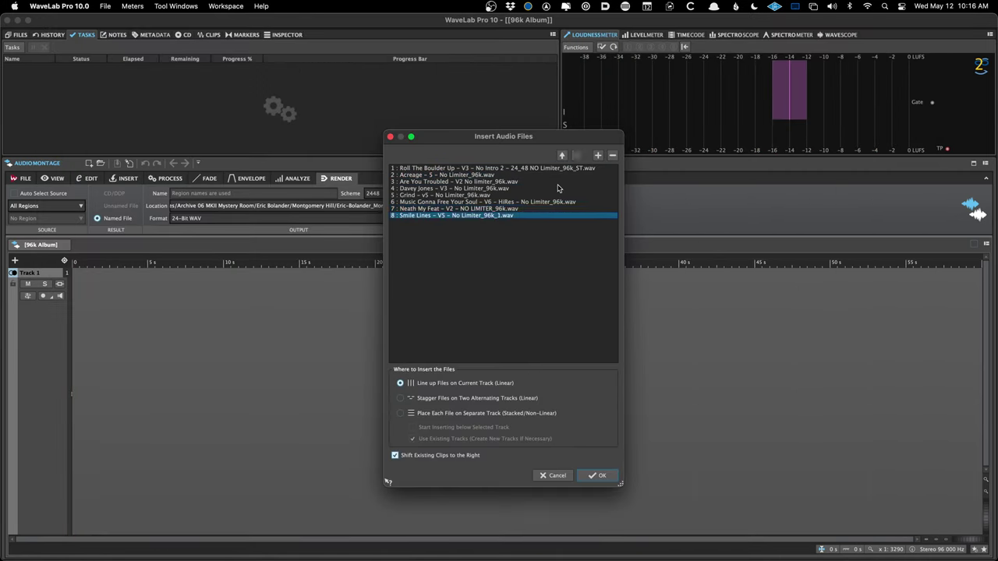
key(alt+Up)
key(alt+Up)
key(alt+Up)
key(alt+Up)
key(alt+Up)
- Compare with the REFS order in Path Finder and move Are You Troubled to third place in WaveLab's insertion list
key(super+Tab)
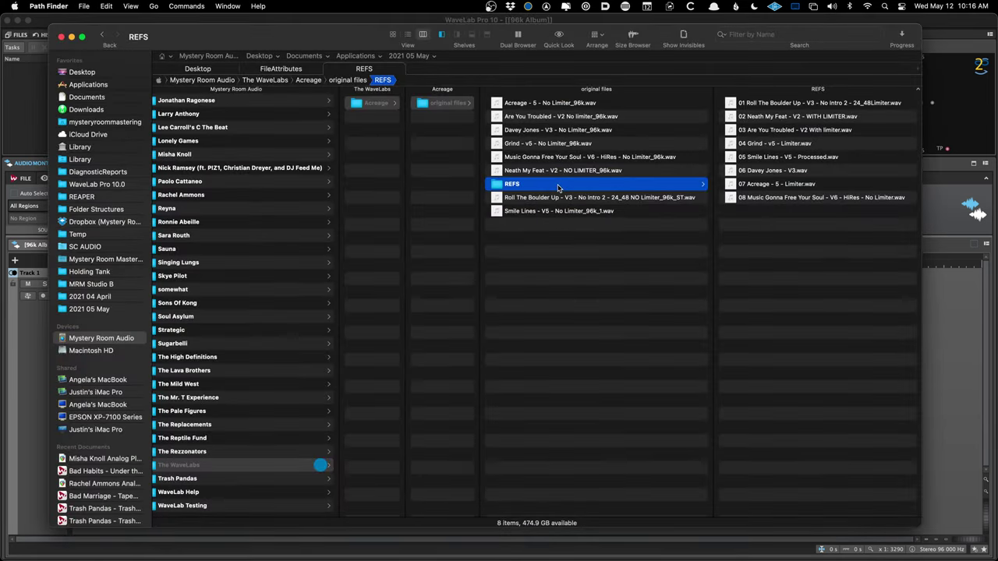
key(super+Tab)
key(alt+Down)
key(alt+Down)
key(alt+Down)
key(alt+Up)
key(alt+Up)
- Consult the REFS folder in Path Finder and move Grind to fourth place in WaveLab's insertion list
key(super+Tab)
key(super+Tab)
key(alt+Down)
key(alt+Down)
key(alt+Down)
key(alt+Up)
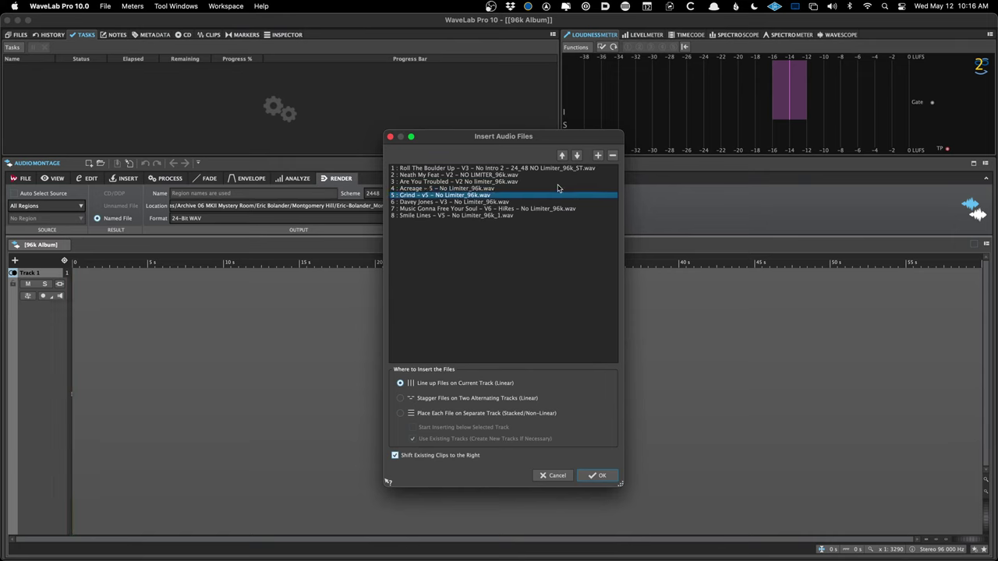
key(alt+Up)
- Check the REFS order in Path Finder and move Smile Lines to fifth place in WaveLab's insertion list
key(super+Tab)
key(super+Tab)
key(Down)
key(Down)
key(Down)
key(Down)
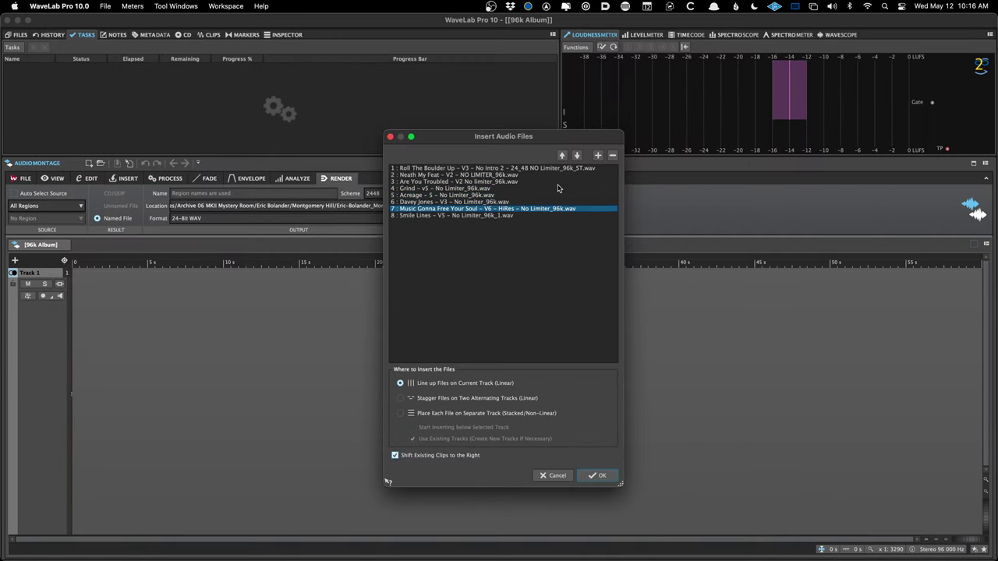
key(Up)
key(Up)
key(Up)
- Move Davey Jones to sixth place, ahead of Acreage, and check the last songs against the REFS folder in Path Finder
key(super+Tab)
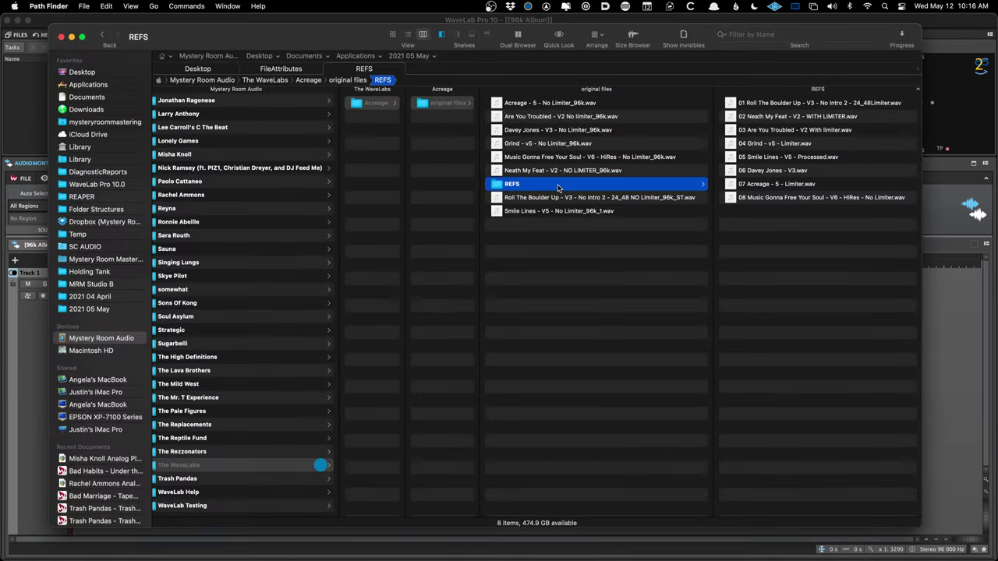
key(super+Tab)
key(Down)
key(Down)
key(Up)
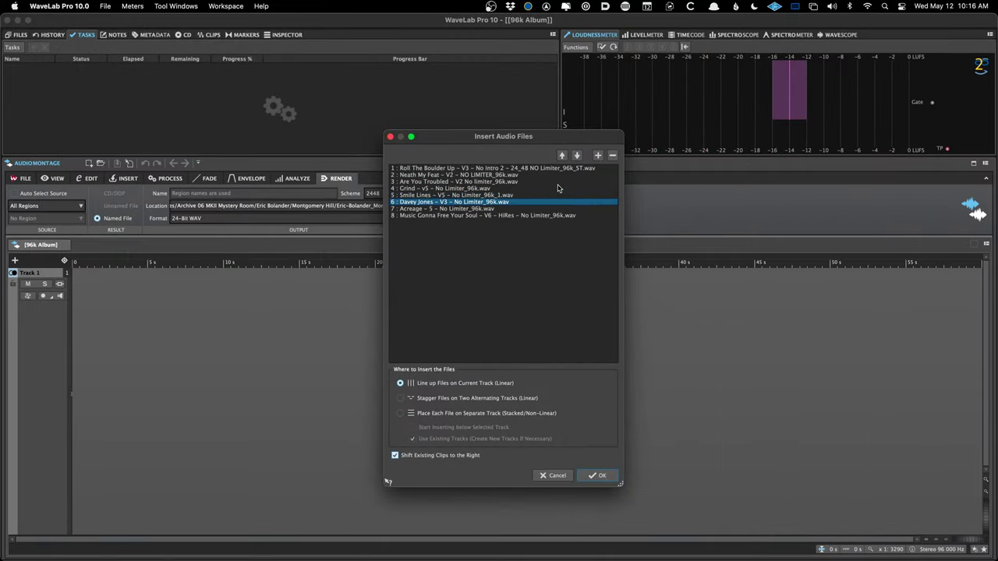
key(super+Tab)
key(super+Tab)
key(Down)
key(Down)
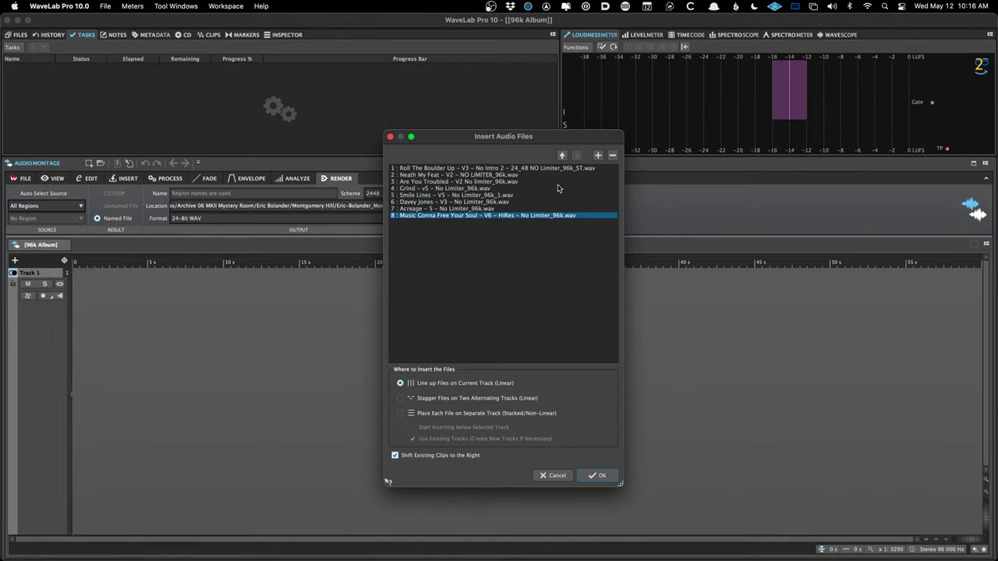
- Recheck the song order in Path Finder and insert the files into the WaveLab montage staggered on two alternating tracks
key(super+Tab)
key(super+Tab)
click(459, 397)
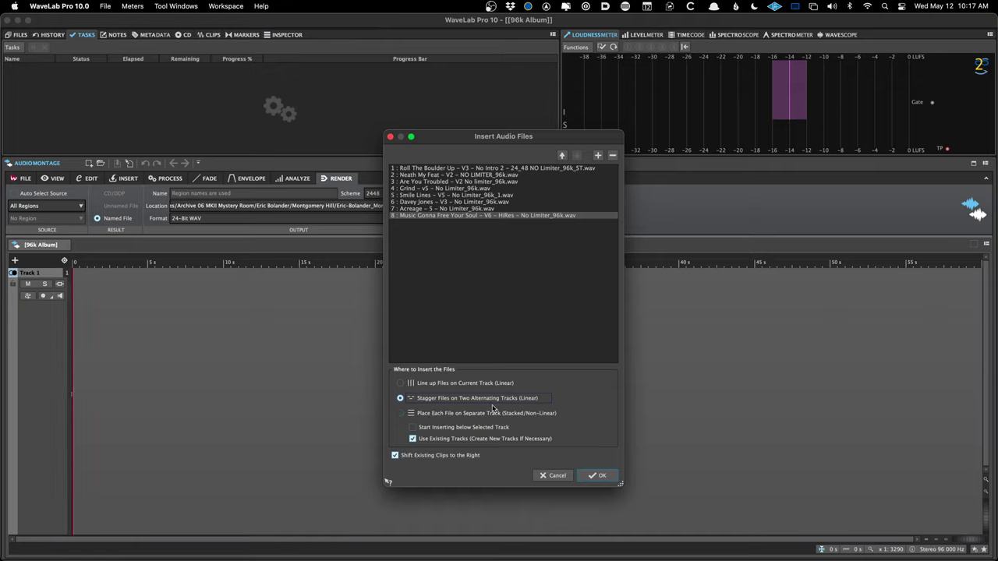
click(597, 476)
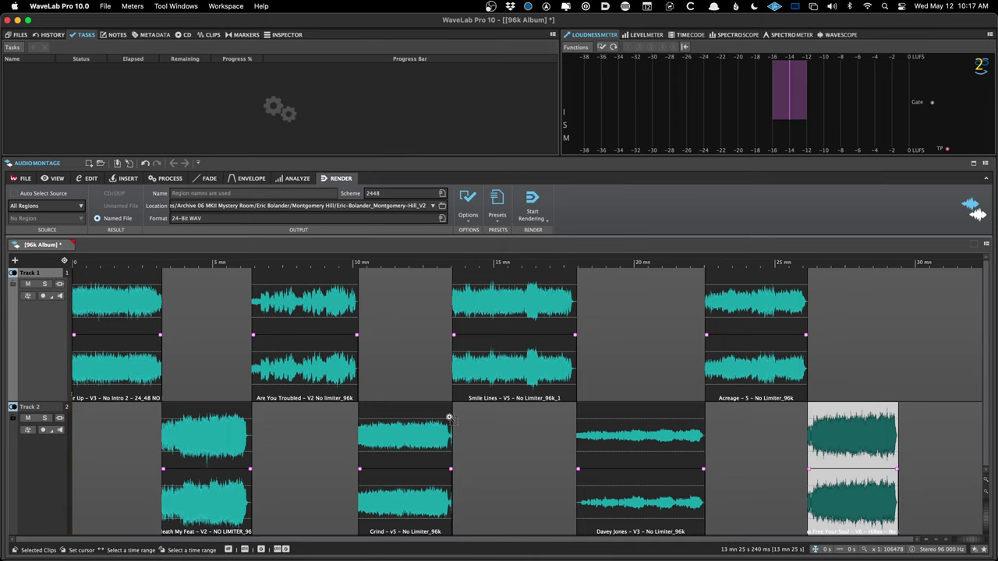
- Examine the transition between the Grind and Smile Lines clips up close, and return to the whole montage
scroll(448, 419, up, 10)
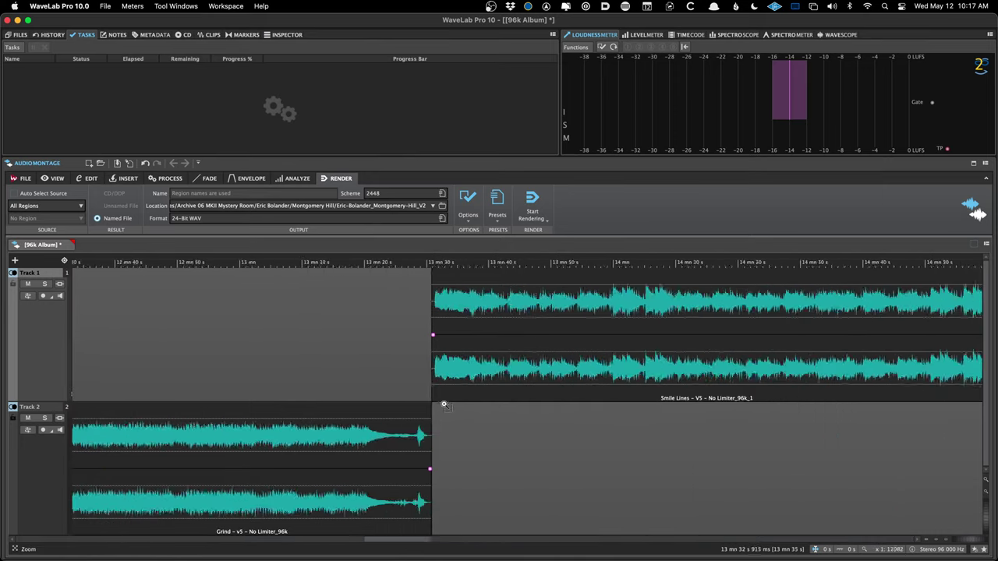
scroll(388, 396, up, 5)
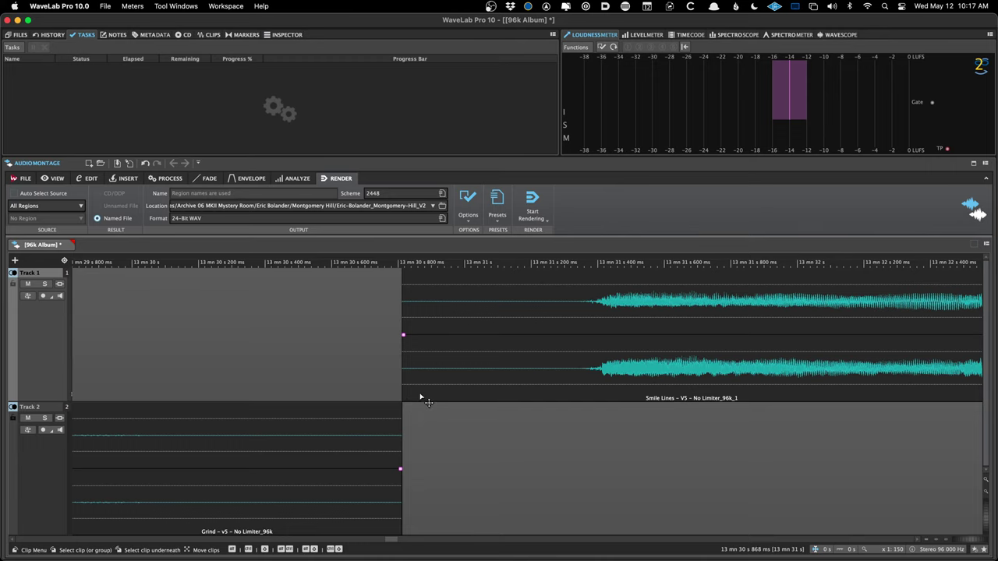
scroll(398, 396, down, 1)
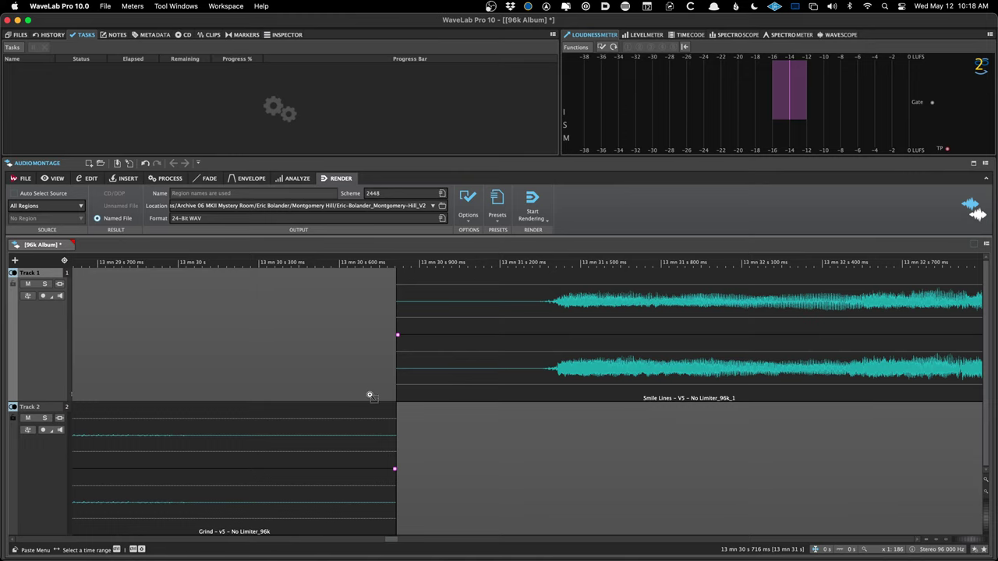
scroll(370, 394, down, 15)
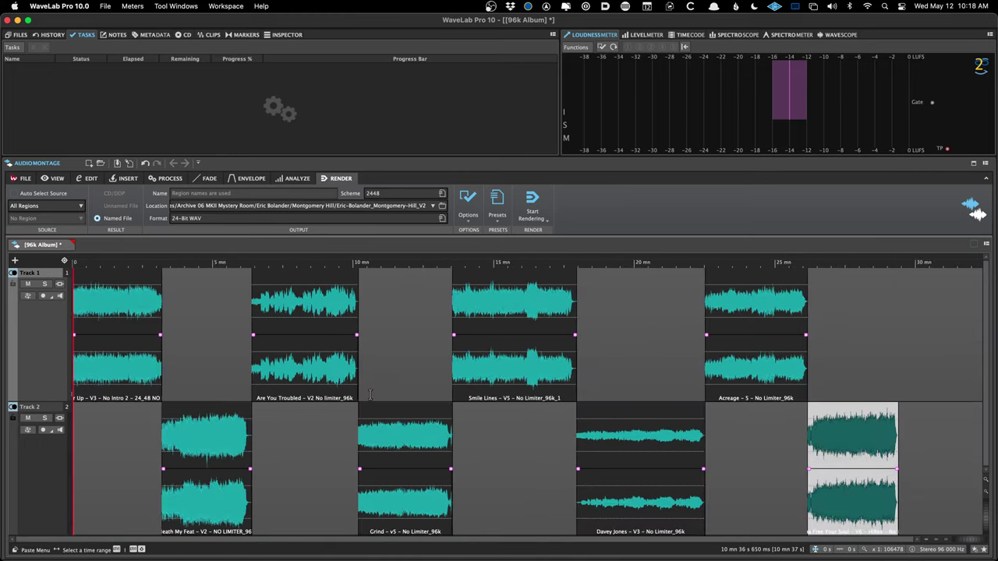
- Start saving the montage and name it "The WaveLabs - Acreage 6496 DIGITAL MASTER V1_"
key(super+s)
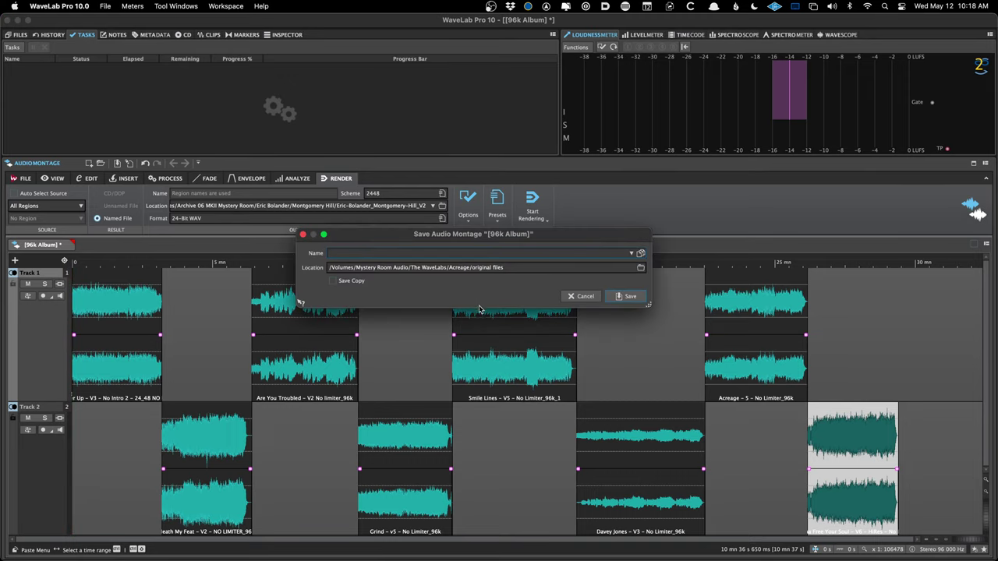
double_click(418, 268)
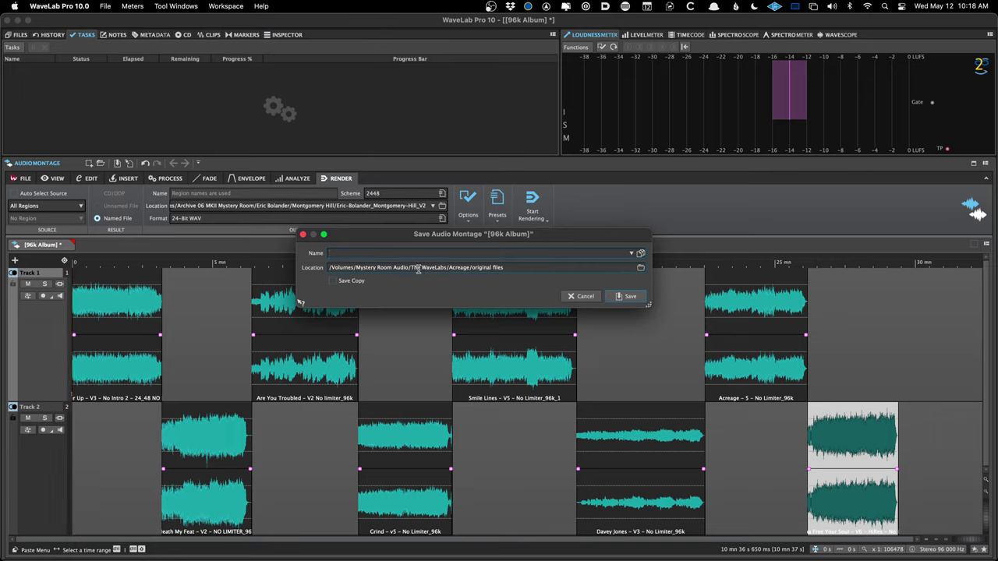
drag(417, 269, 447, 253)
text(-)
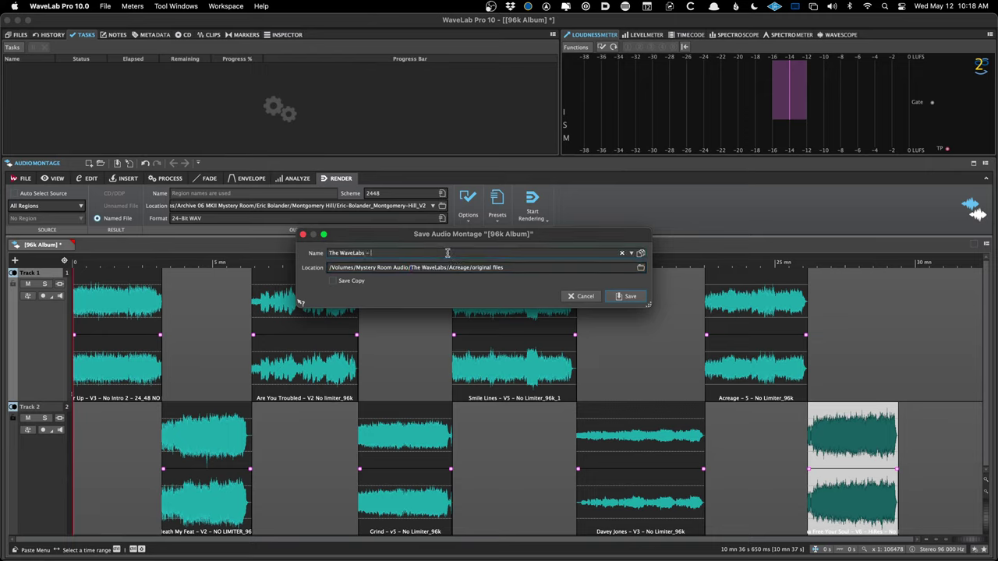
double_click(459, 268)
drag(452, 264, 452, 253)
text(6496 DIGITAL MASTER 1.1)
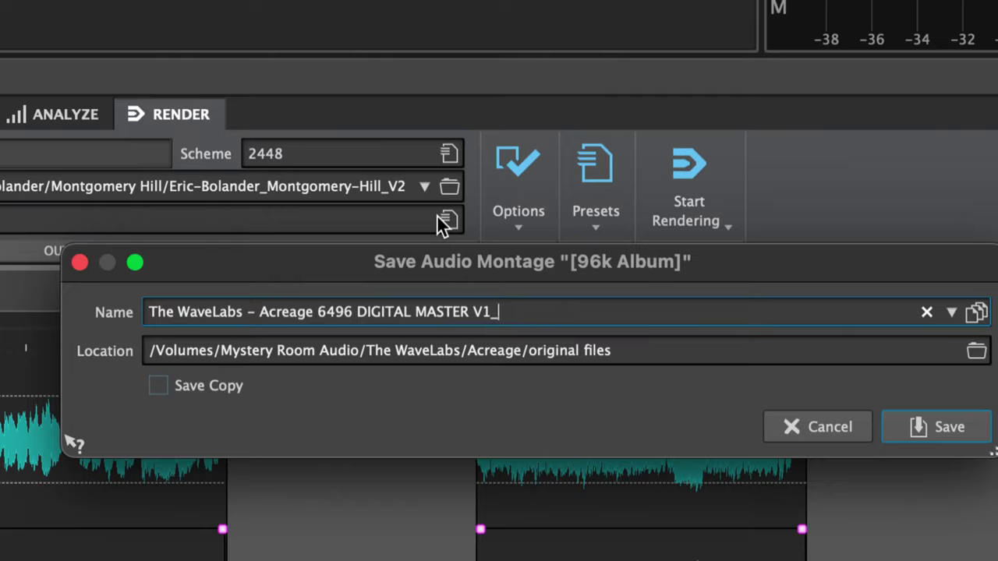
- Review the montage's name and location, and save it in /Volumes/Mystery Room Audio/The WaveLabs/Acreage/original files
right_click(340, 311)
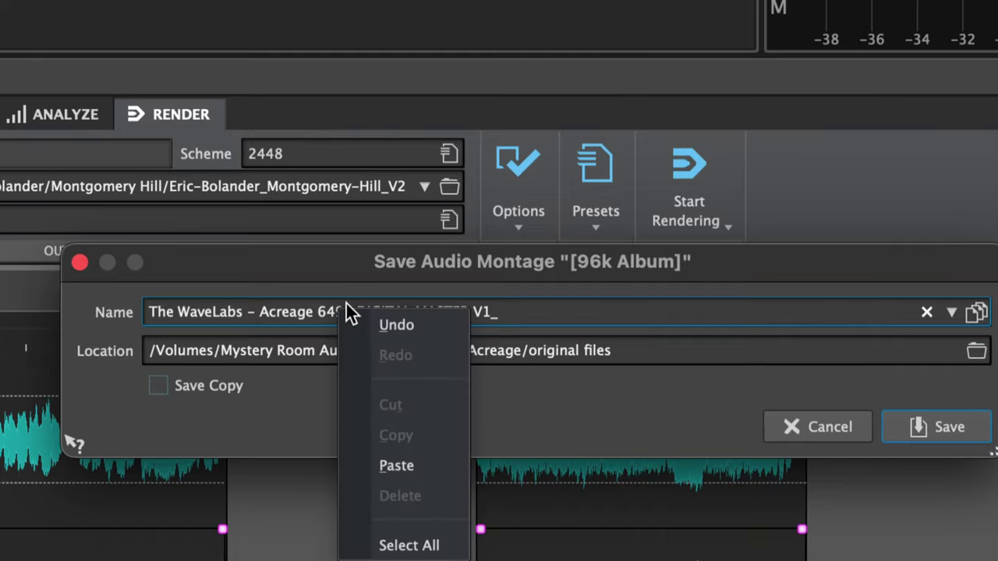
click(333, 300)
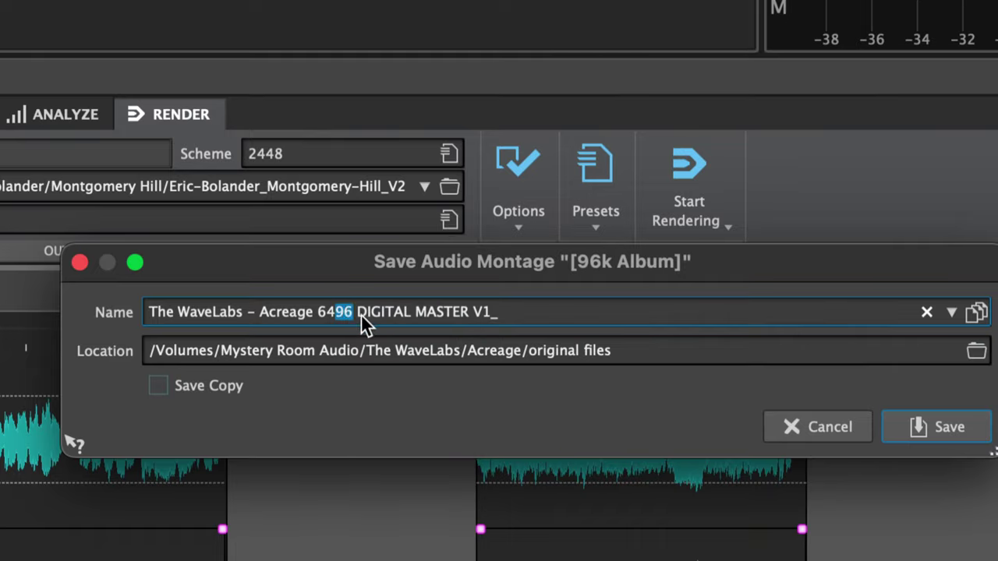
drag(360, 314, 462, 318)
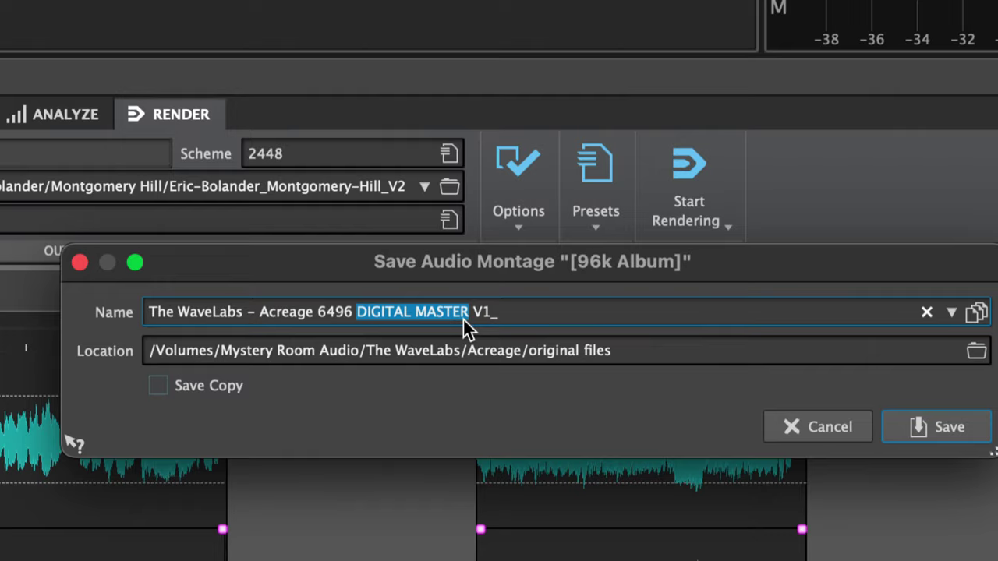
drag(472, 318, 539, 320)
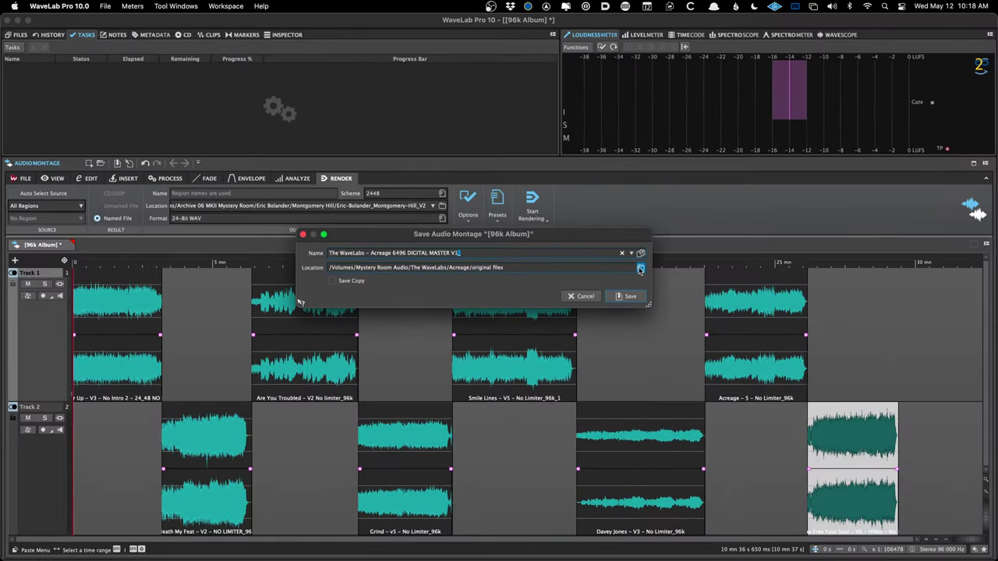
drag(506, 268, 273, 267)
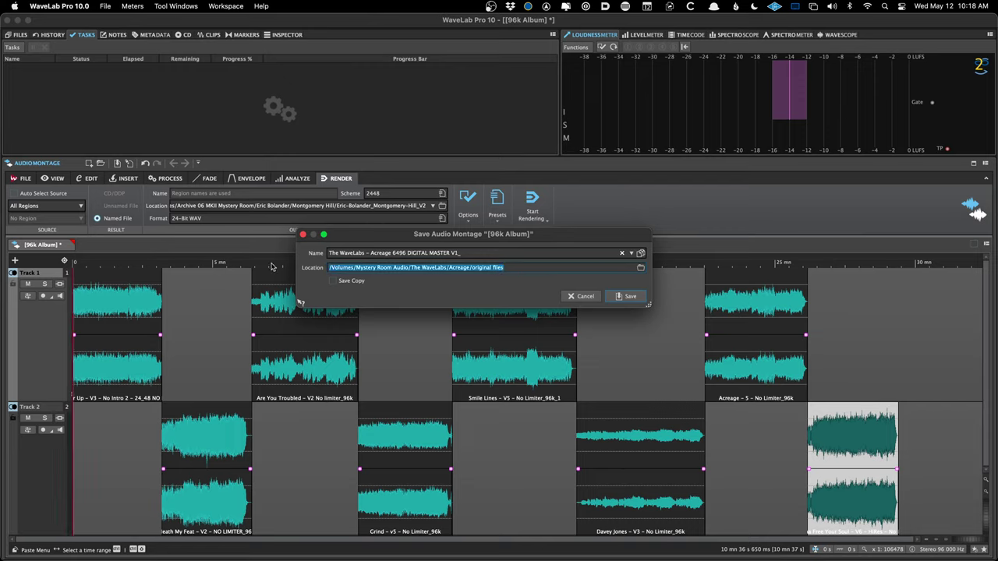
click(515, 271)
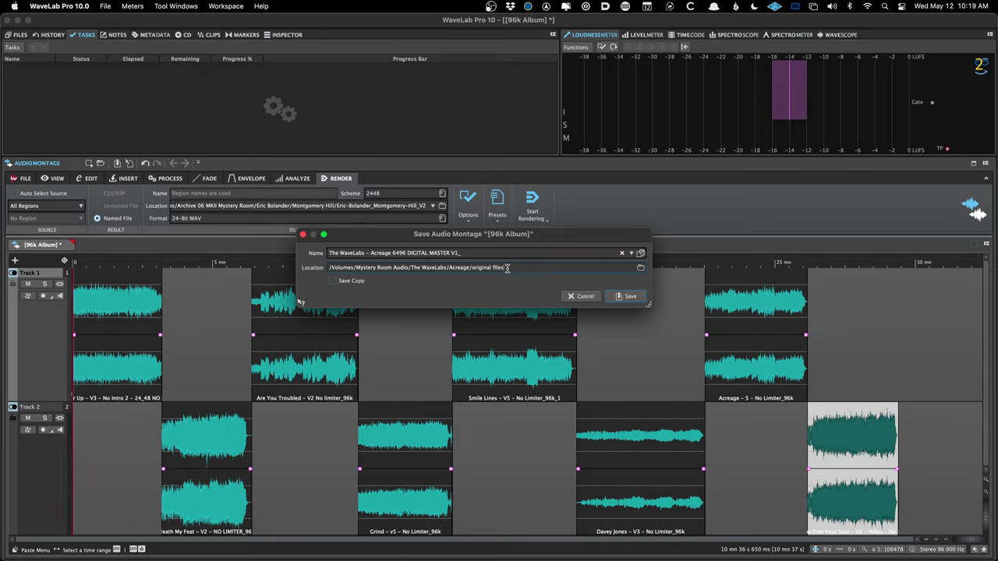
click(629, 297)
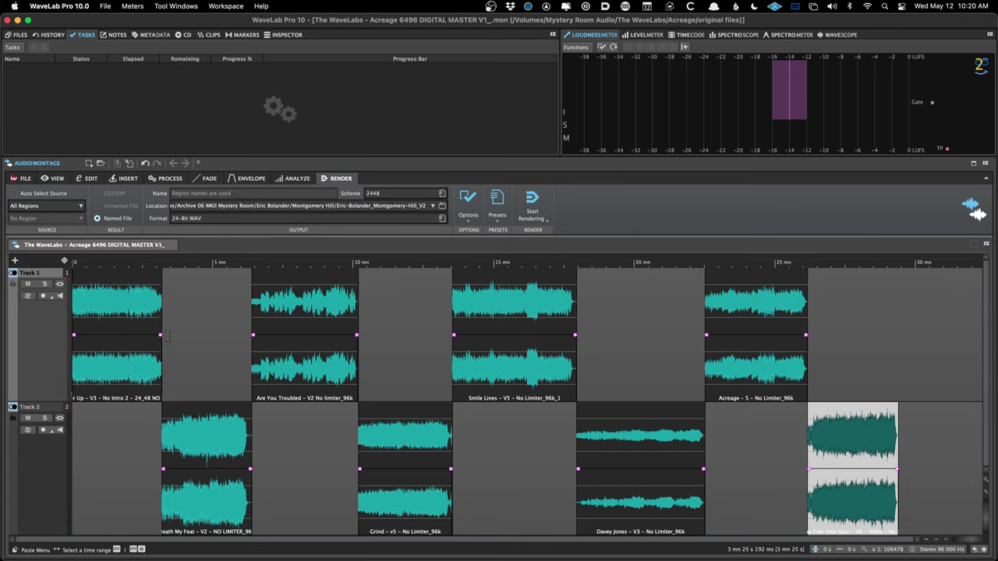
- Examine the low-level noise before the music at the very beginning of the Roll The Boulder Up clip
scroll(167, 335, up, 10)
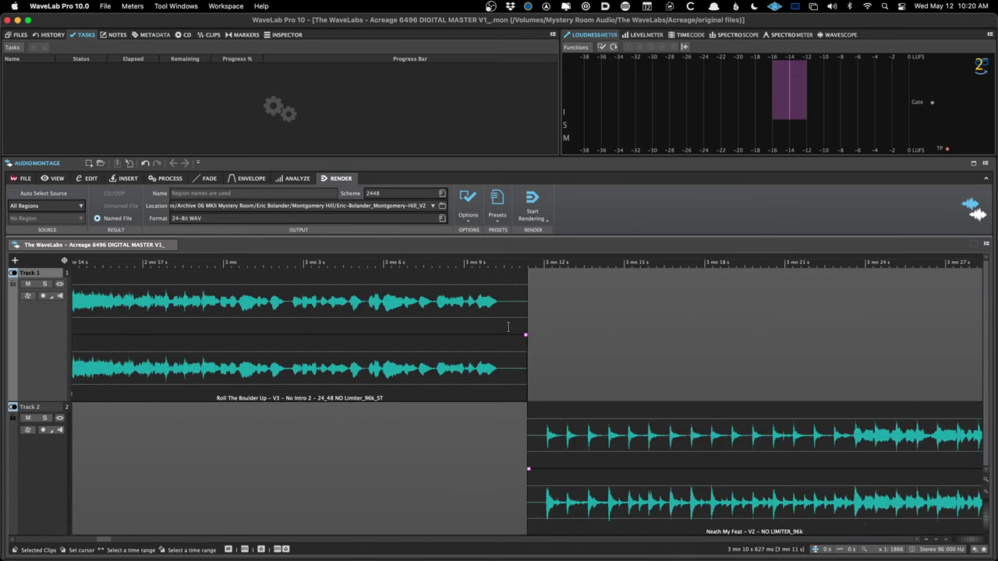
click(507, 327)
key(Home)
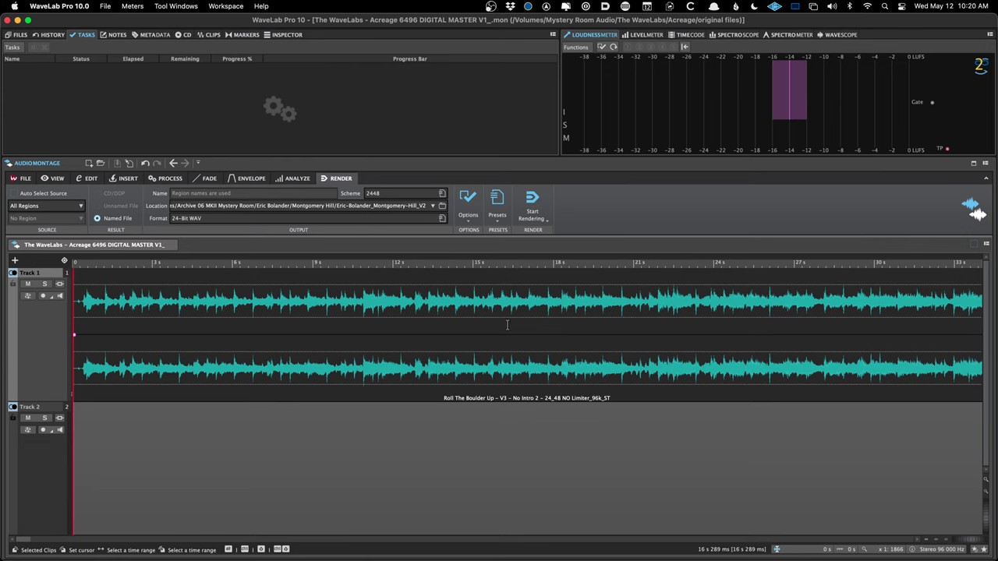
scroll(266, 366, up, 2)
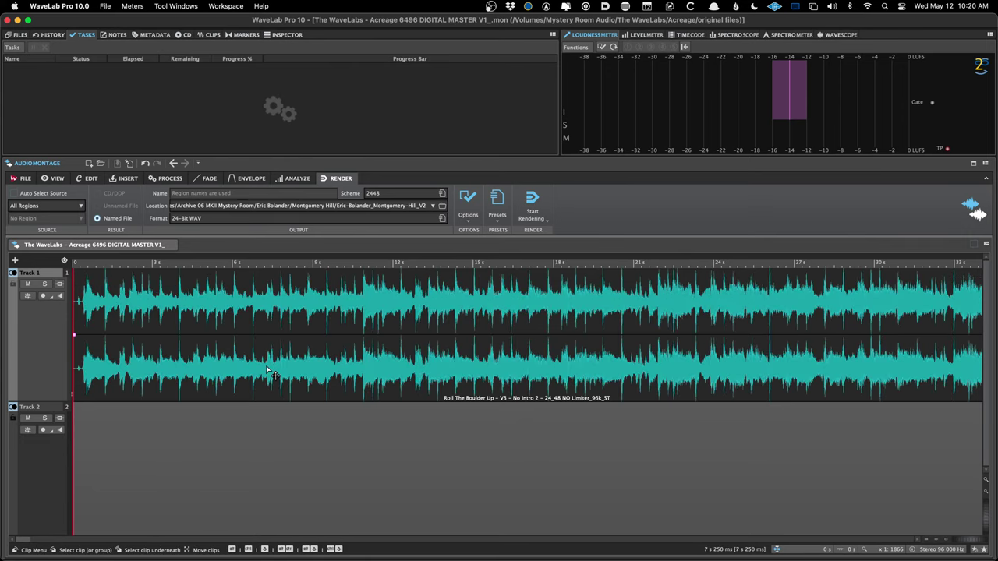
scroll(266, 366, up, 3)
scroll(266, 366, up, 8)
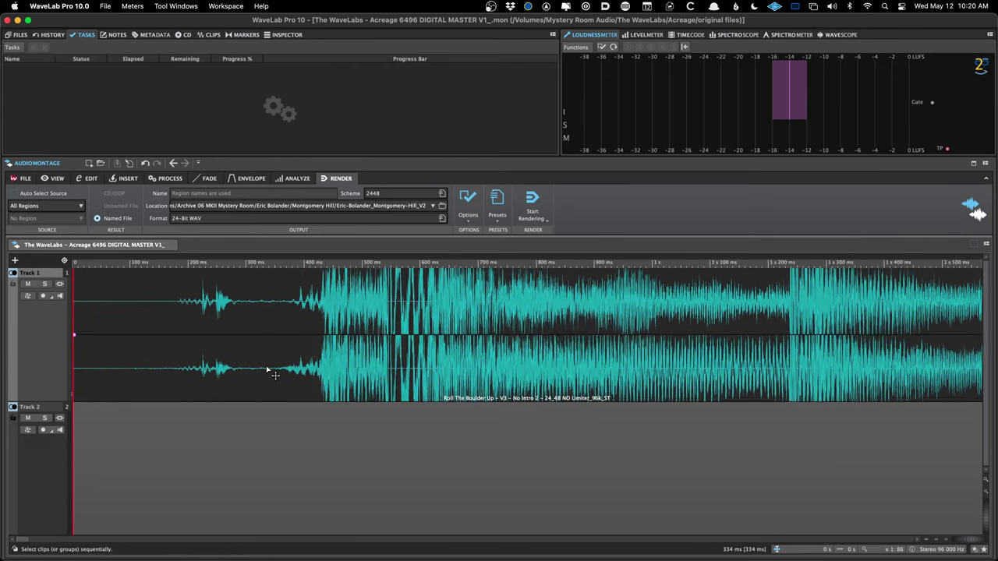
scroll(267, 369, up, 5)
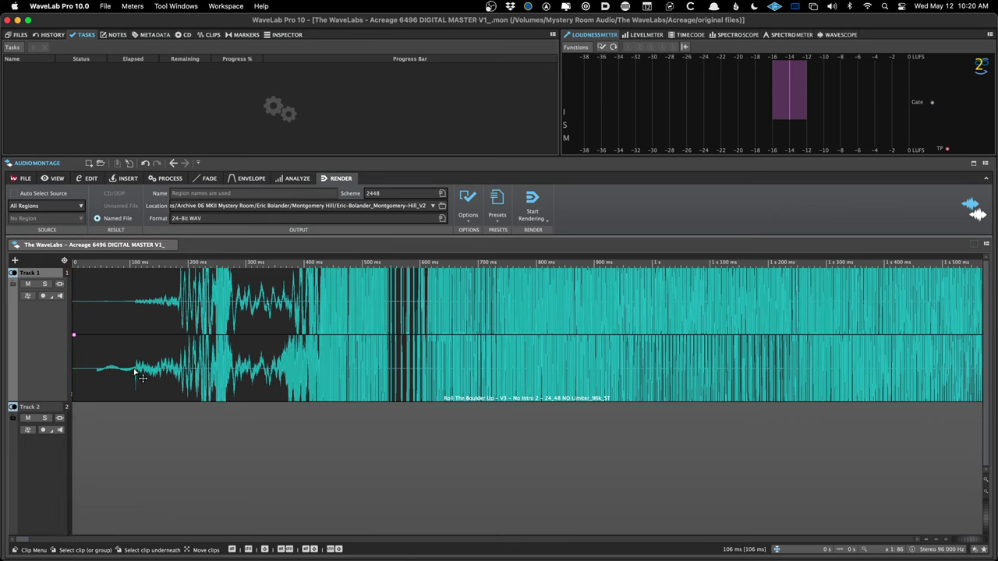
scroll(141, 378, down, 3)
scroll(141, 377, up, 4)
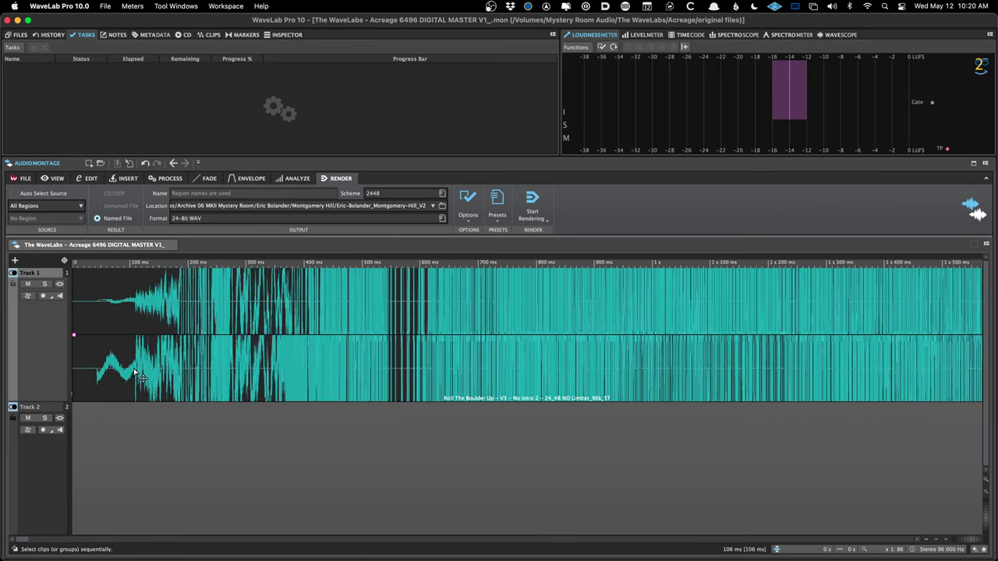
scroll(141, 378, down, 2)
scroll(141, 377, up, 3)
scroll(141, 377, up, 5)
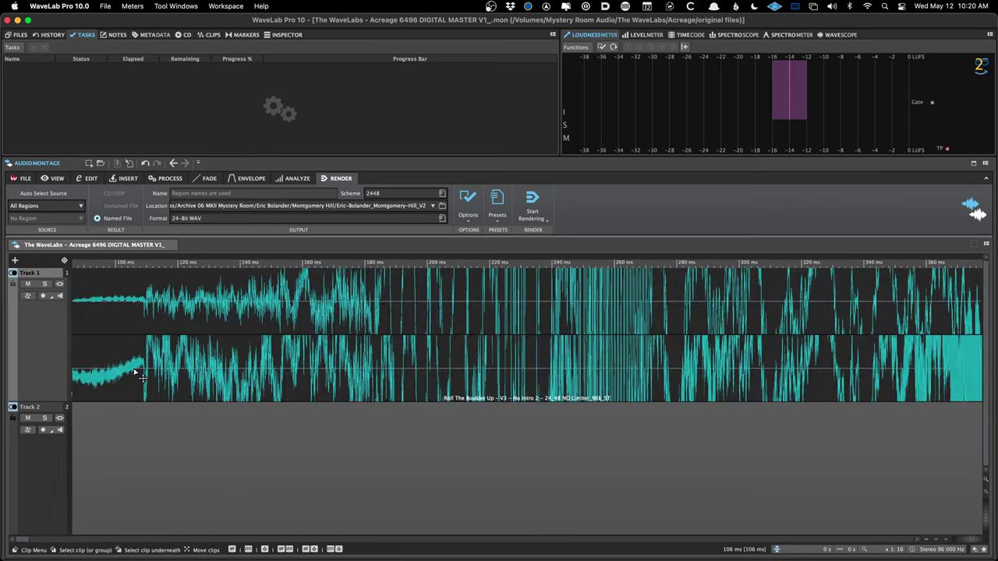
scroll(141, 378, down, 4)
scroll(139, 375, up, 2)
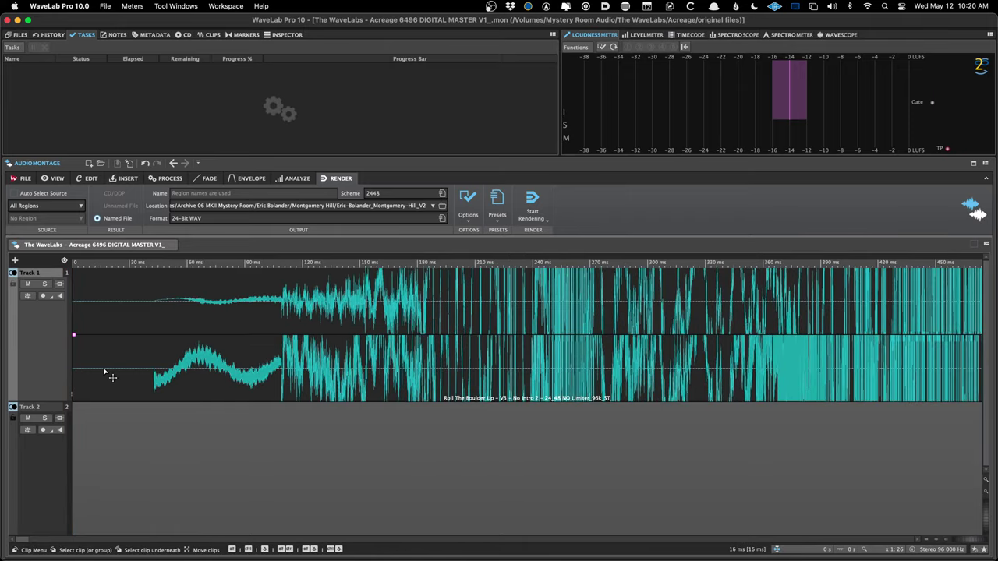
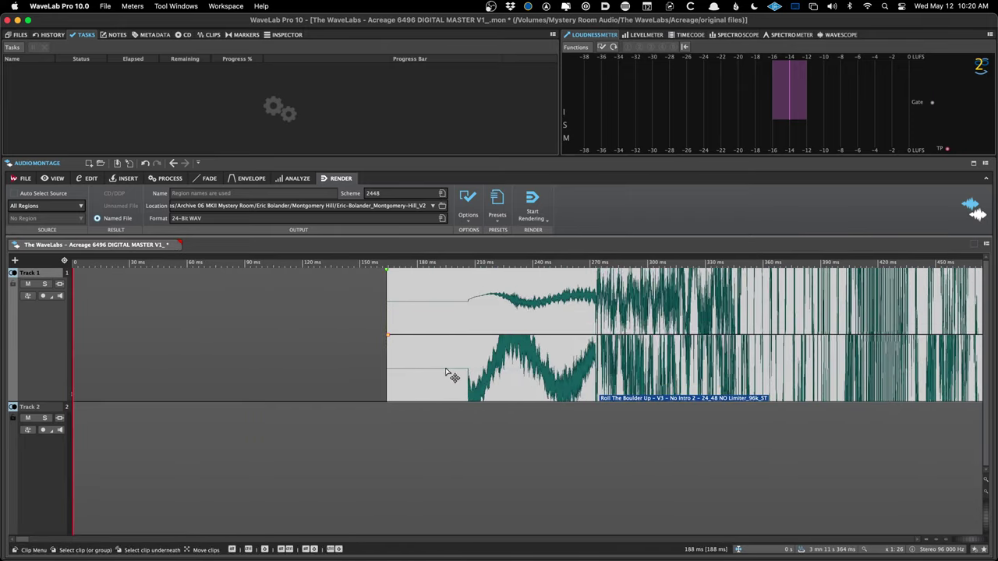
- Trim the noise from the beginning of the Roll The Boulder Up clip and add a fade-in of a few milliseconds
drag(374, 358, 555, 354)
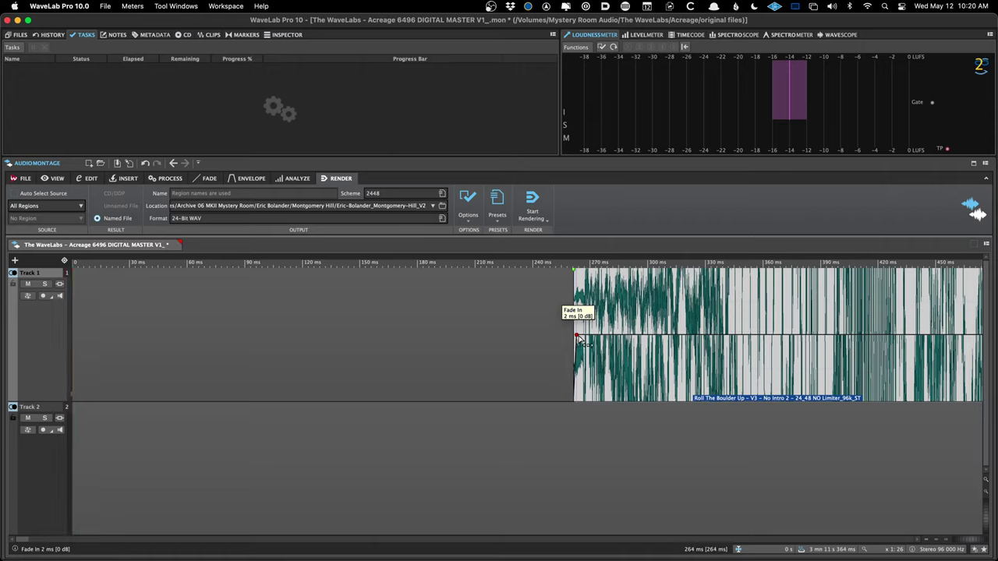
scroll(579, 337, down, 5)
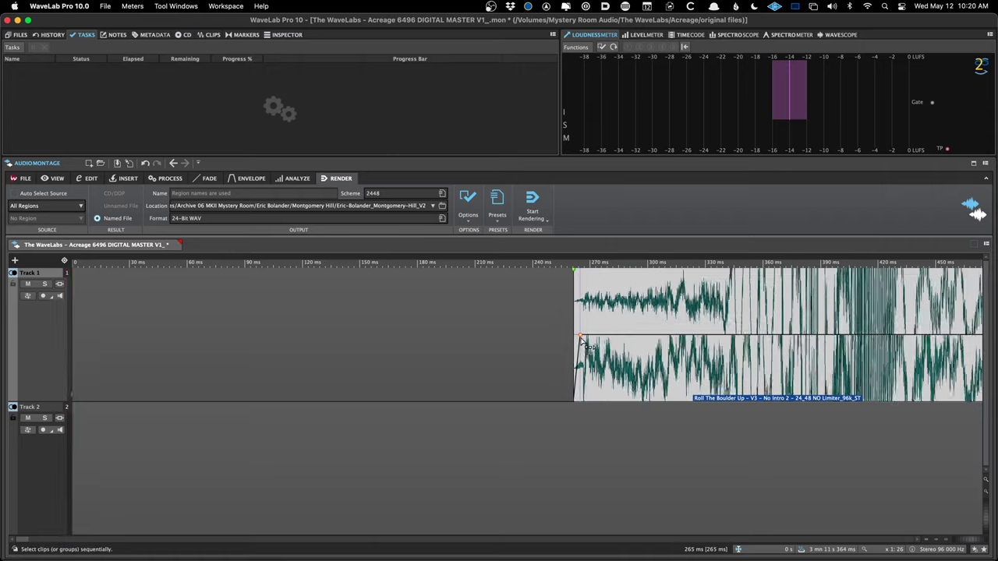
scroll(574, 338, up, 2)
scroll(574, 338, up, 1)
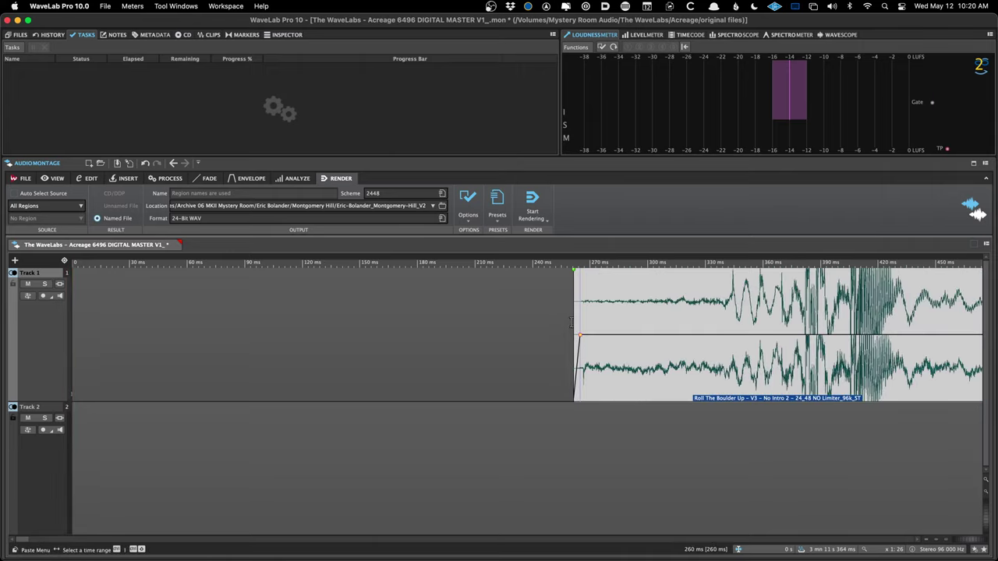
drag(575, 318, 536, 379)
scroll(701, 338, down, 2)
- Play the transition from Roll The Boulder Up into Neath My Feat, and shift the Neath My Feat clip about 0.35 s later
key(g)
key(g)
key(g)
key(g)
key(g)
key(g)
key(g)
key(g)
key(g)
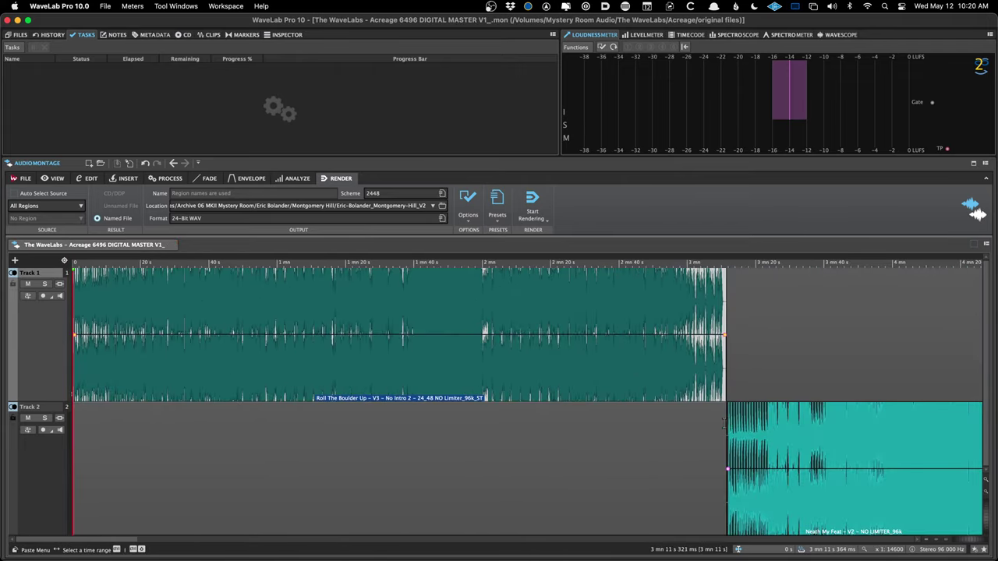
click(725, 421)
key(h)
key(h)
key(h)
key(h)
key(h)
key(h)
key(space)
key(g)
key(g)
key(g)
key(h)
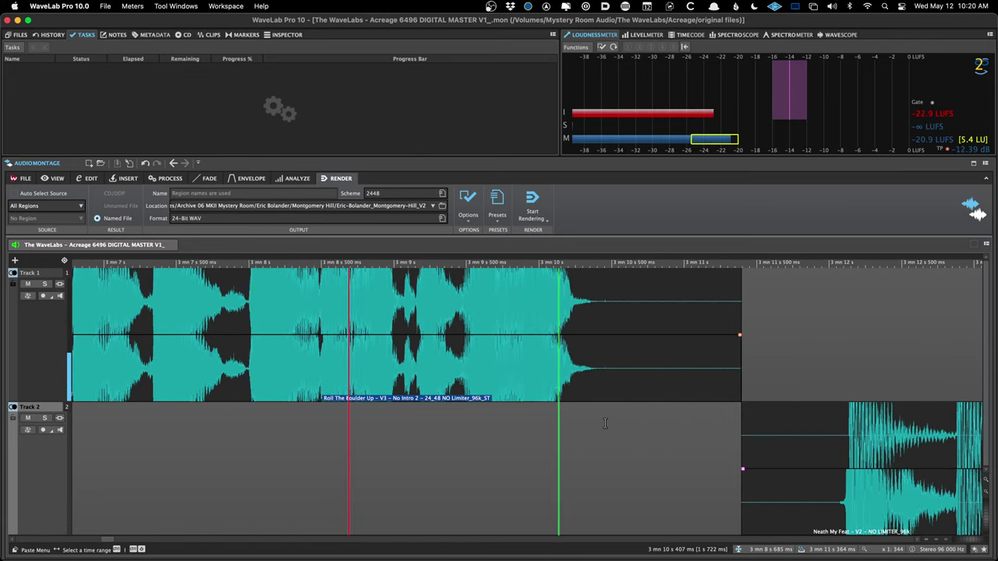
drag(768, 508, 819, 507)
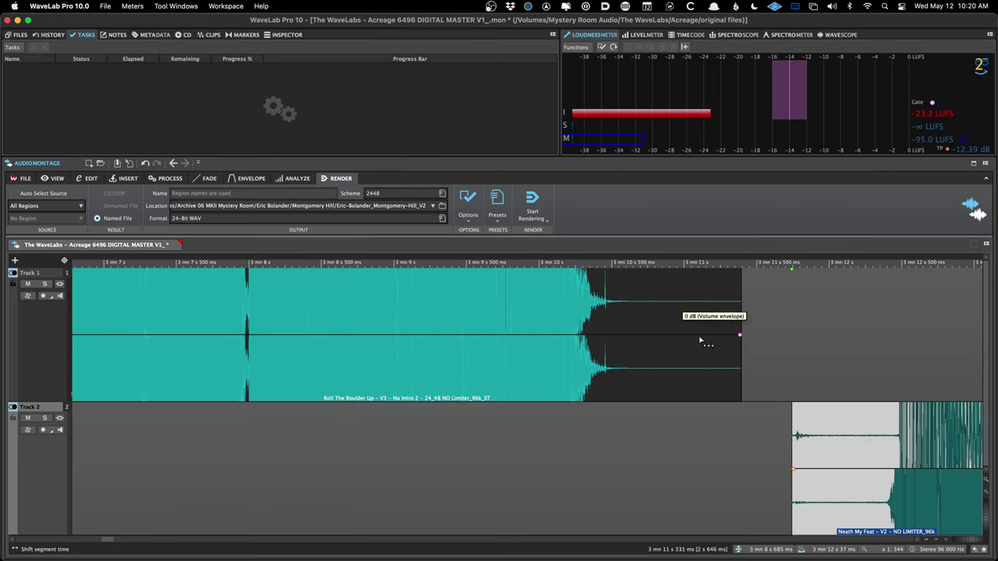
- Trim the silent end of the Roll The Boulder Up clip and give it a curved fade-out of about 0.7 s
drag(739, 318, 546, 335)
click(516, 321)
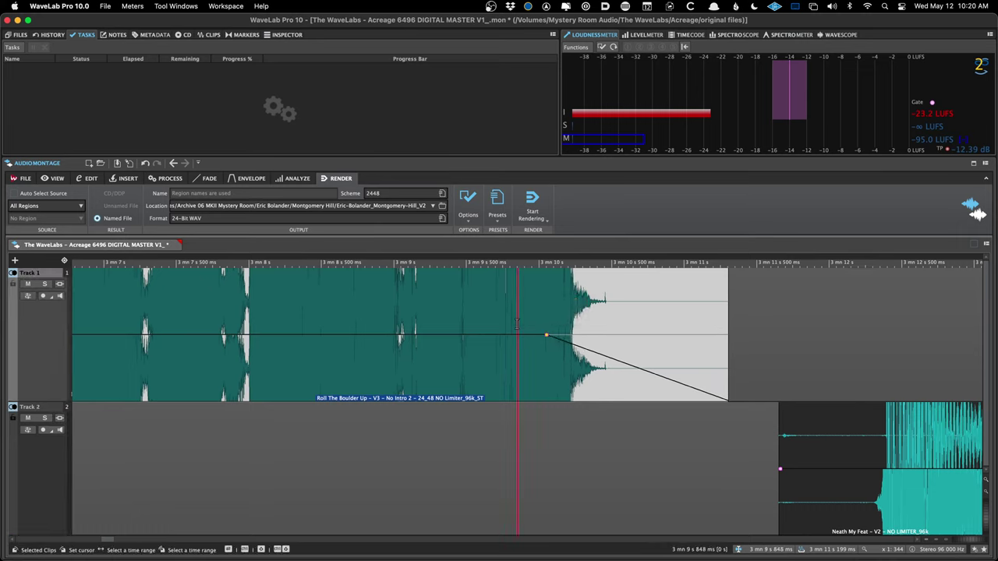
click(432, 312)
drag(530, 338, 613, 335)
click(503, 316)
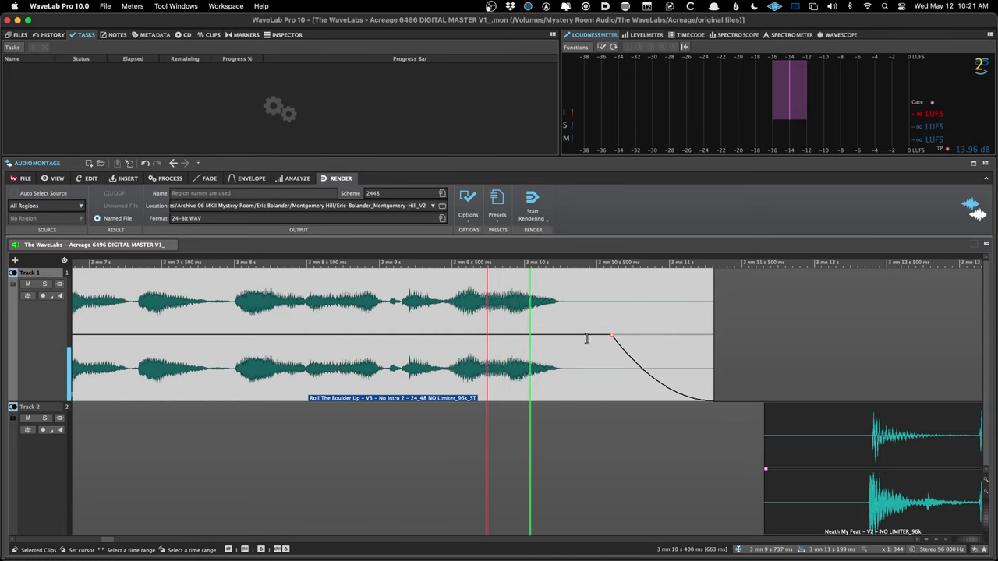
key(space)
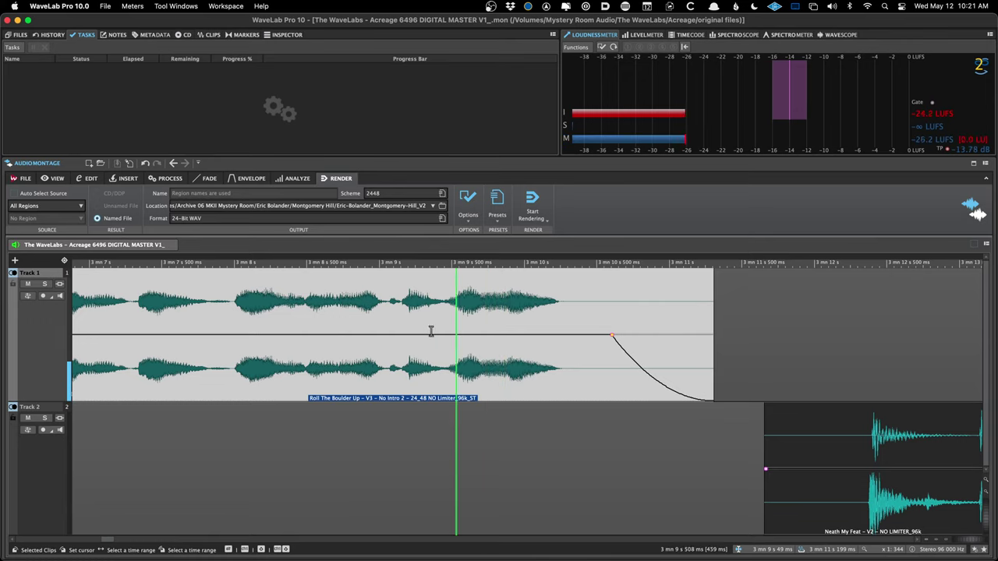
- Trim the quiet lead-in of the Neath My Feat clip and move its start to about 1.9 s after the previous clip's end
click(321, 312)
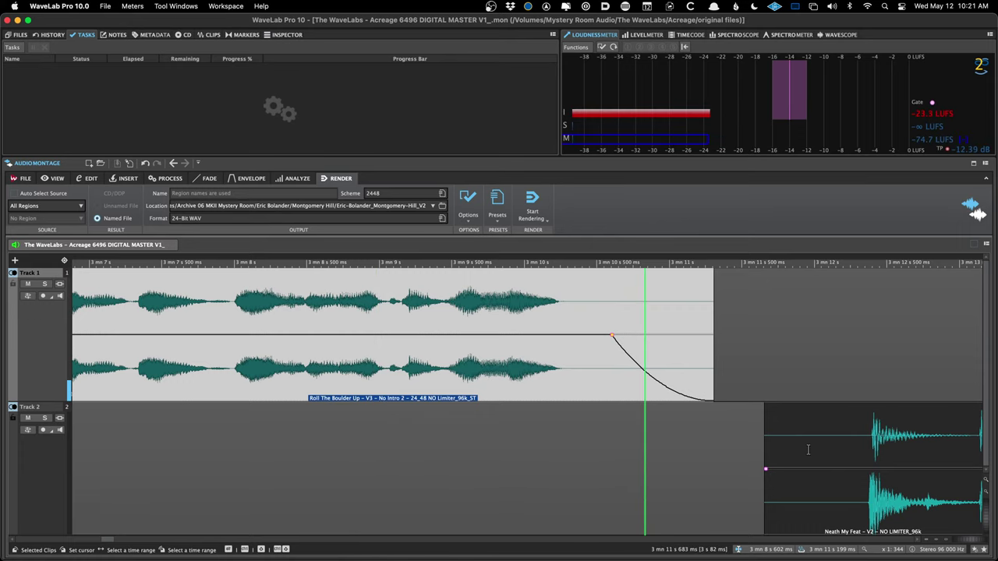
scroll(678, 382, right, 3)
scroll(734, 446, up, 3)
key(space)
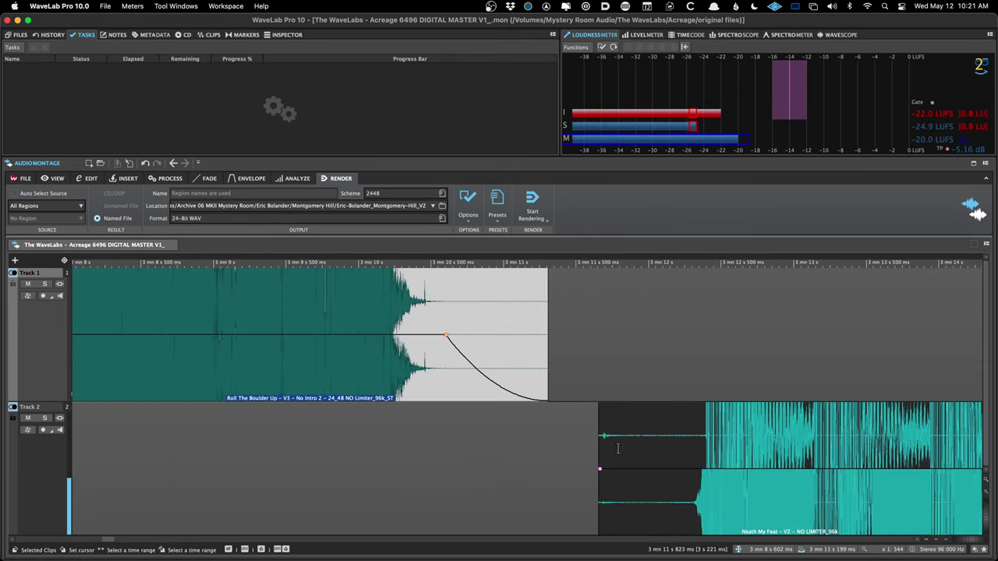
drag(599, 449, 824, 470)
scroll(285, 438, down, 3)
- Play the transition again and move the Neath My Feat clip about 0.2 s earlier
click(285, 438)
key(space)
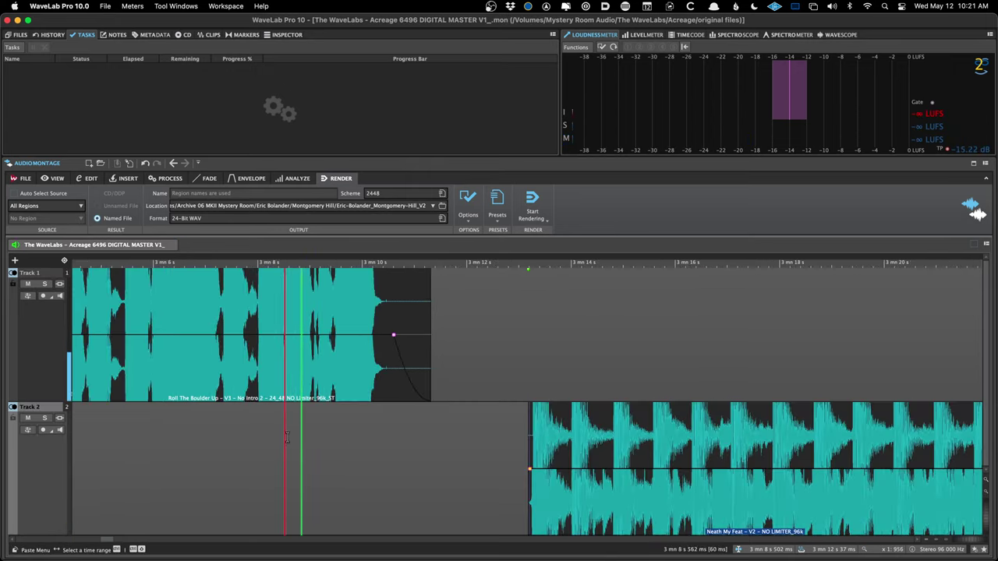
drag(568, 510, 558, 511)
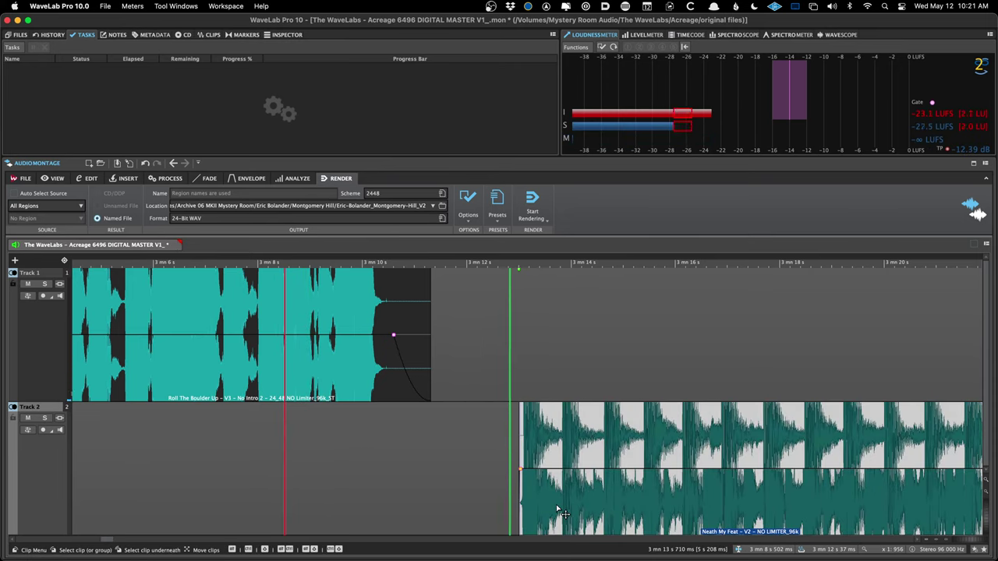
key(super+Tab)
key(super+Tab)
key(super+Tab)
key(super+Tab)
key(super+Tab)
key(super+Tab)
key(super+Tab)
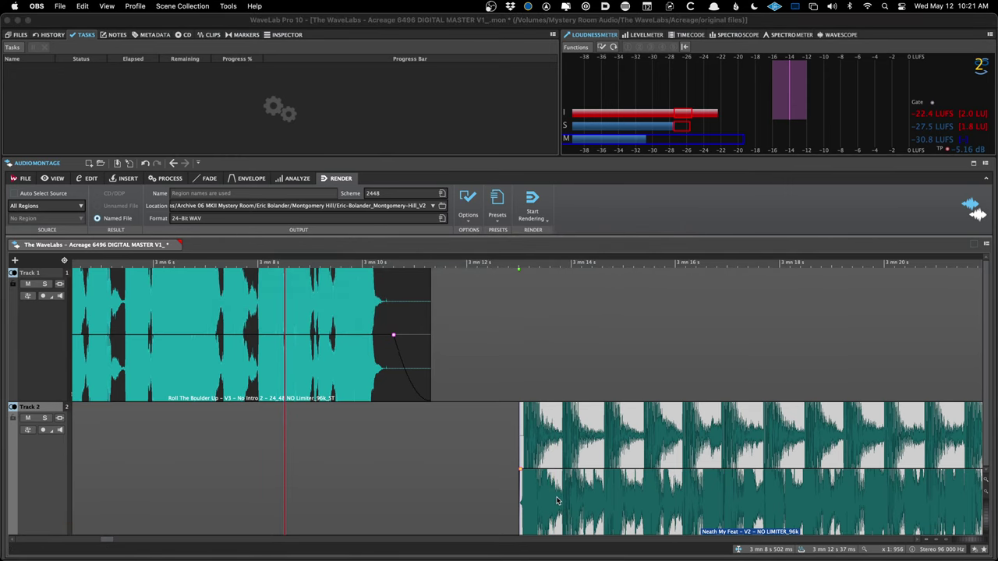
key(super+Tab)
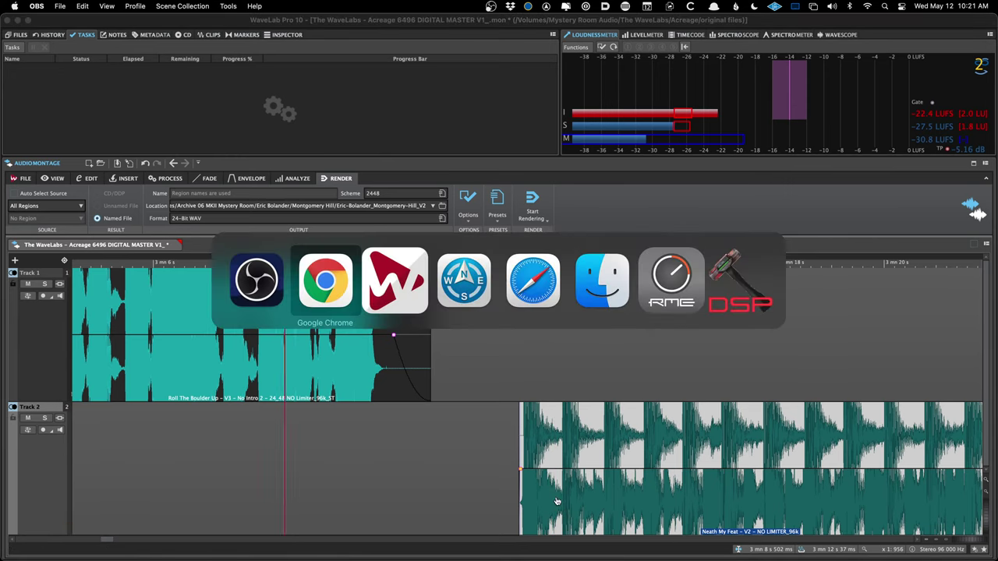
- Play the transition from the Roll The Boulder Up fade-out into the start of Neath My Feat, and stop playback
key(super+Tab)
key(space)
scroll(387, 322, up, 2)
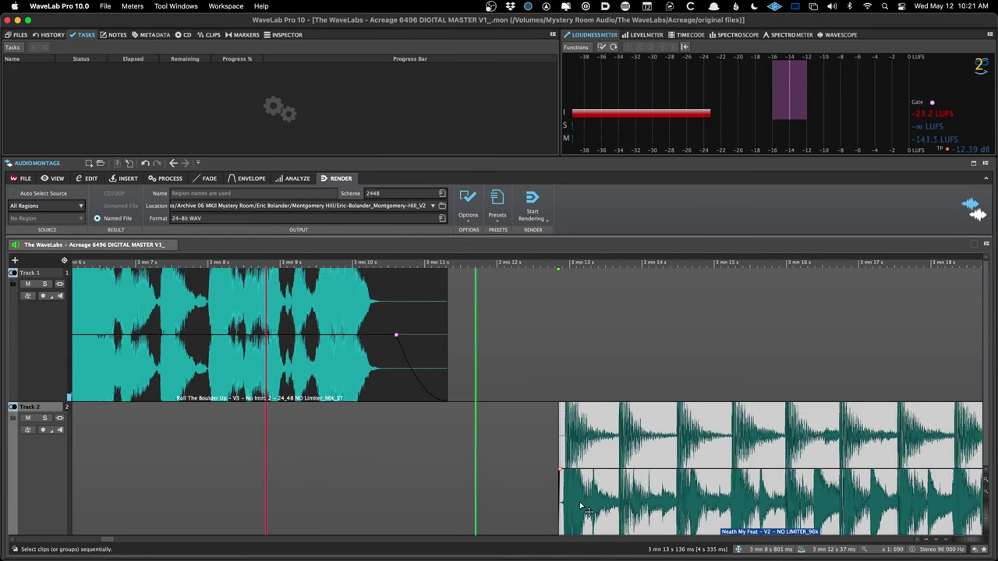
scroll(581, 508, up, 3)
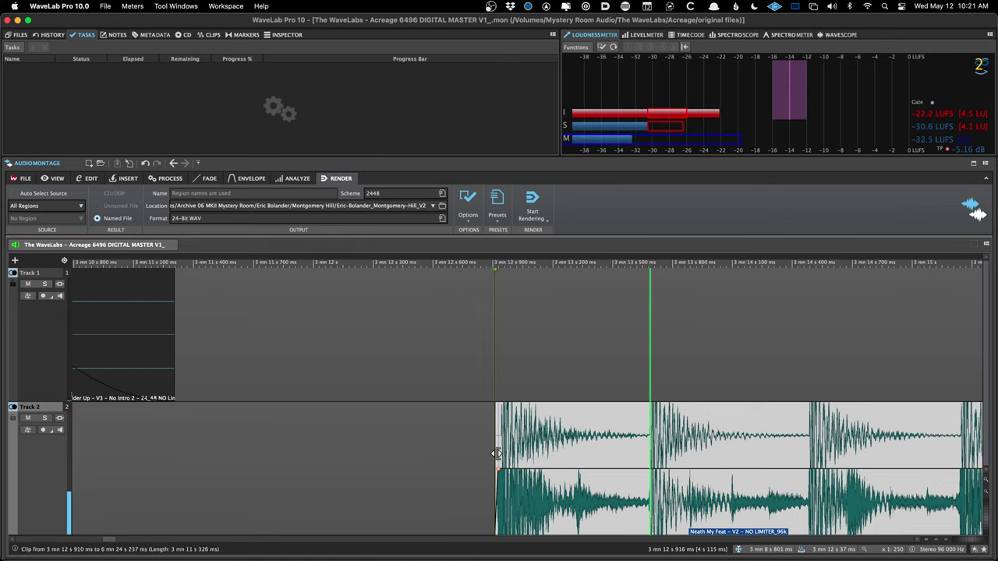
key(space)
- Trim the silent end of the Neath My Feat clip, give it a curved fade-out of about 7.5 s, and save the montage
scroll(487, 458, down, 5)
scroll(498, 455, down, 2)
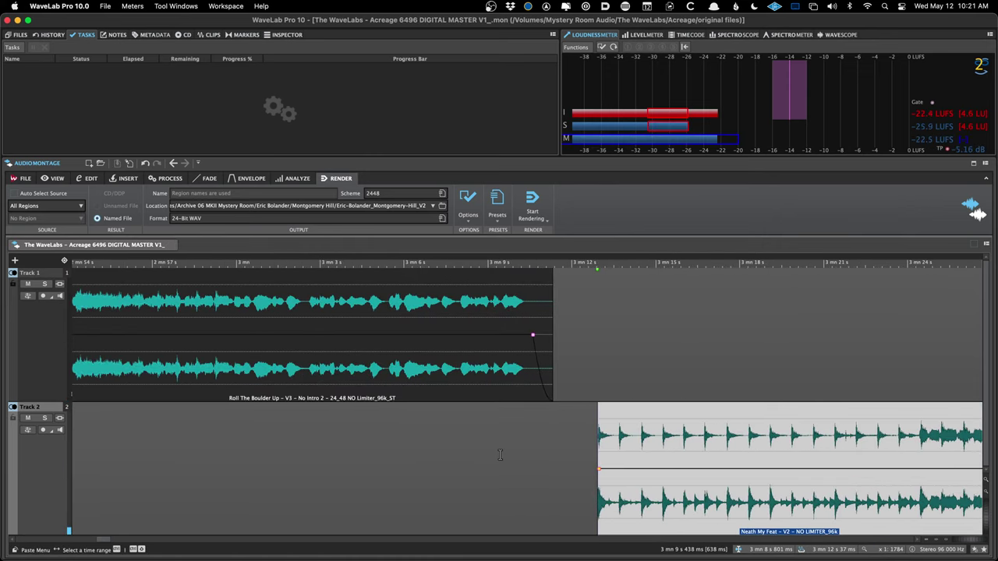
scroll(500, 456, down, 8)
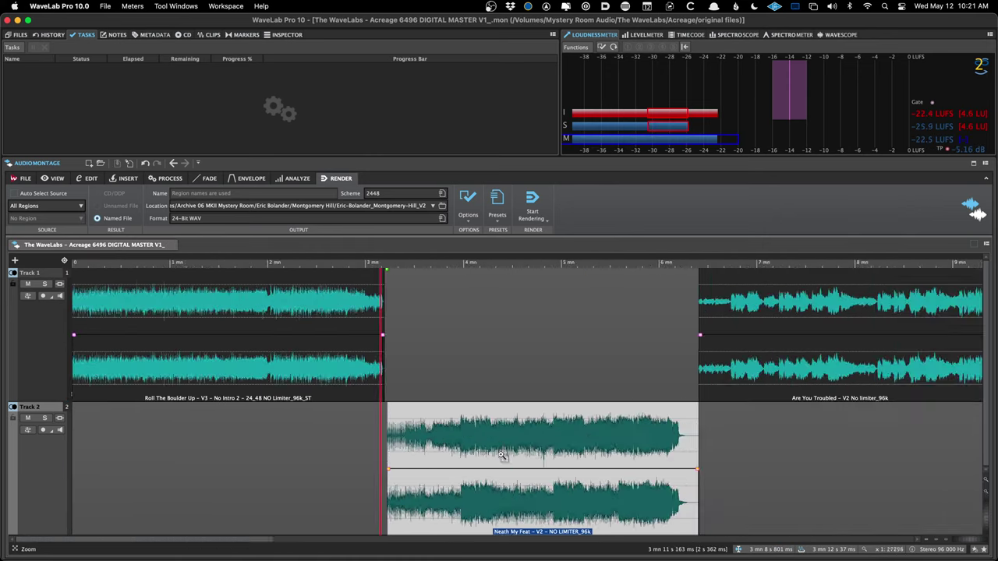
click(680, 387)
scroll(682, 390, up, 8)
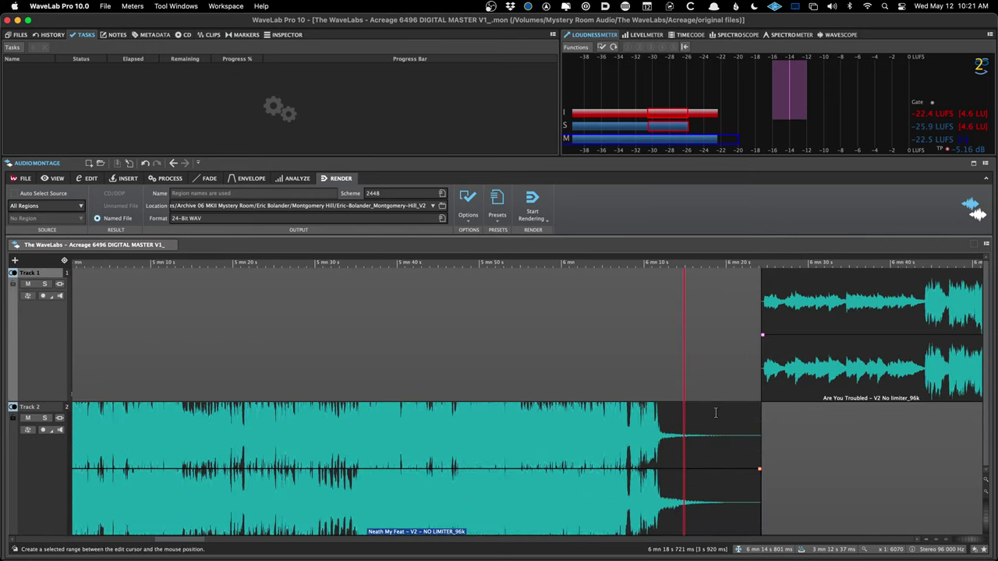
scroll(714, 414, up, 2)
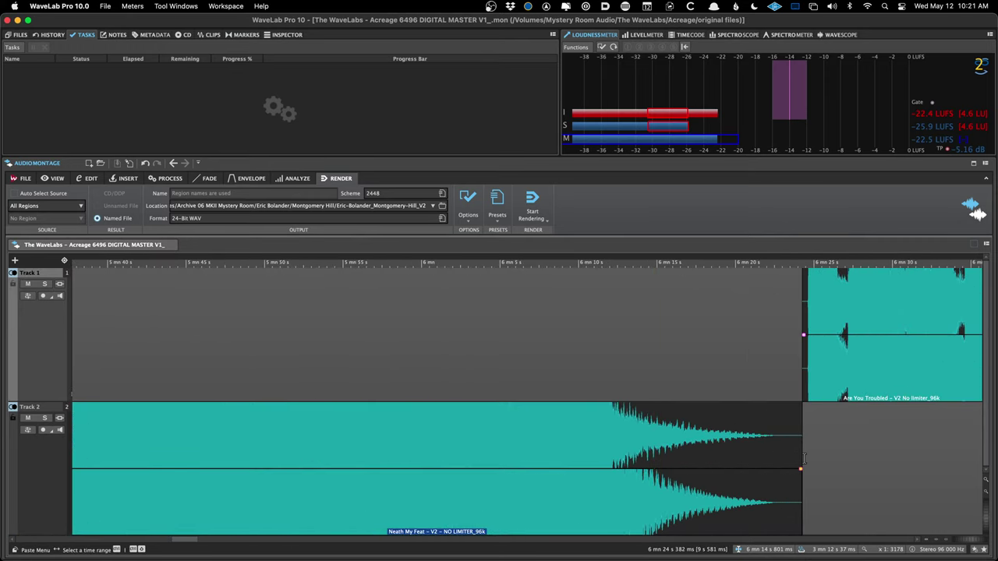
drag(800, 460, 635, 470)
key(super+s)
- Trim the silent lead-in of the Are You Troubled clip to start about 0.4 s after Neath My Feat ends, and save the montage
scroll(741, 405, up, 5)
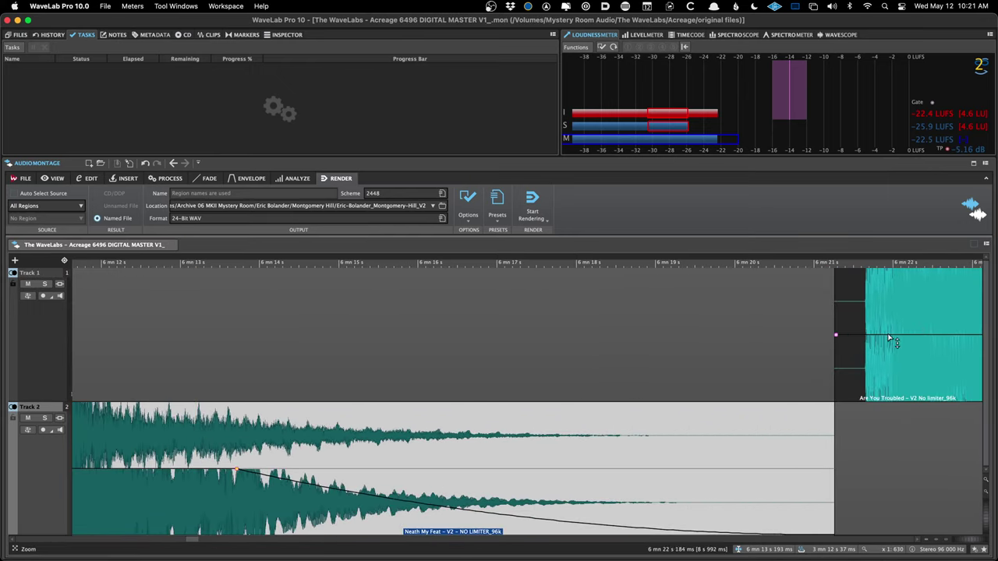
scroll(889, 337, up, 5)
drag(608, 364, 852, 350)
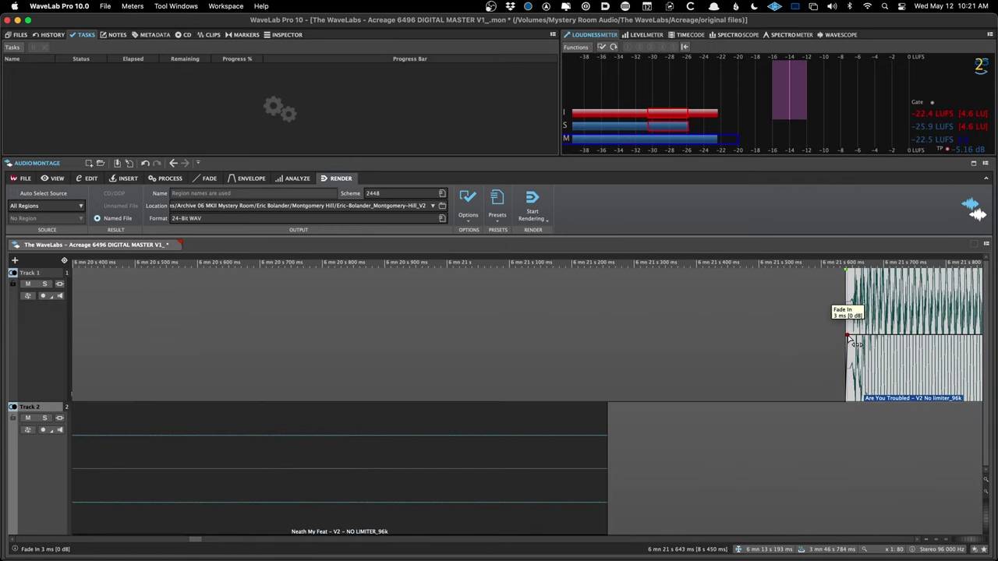
key(super+s)
- Trim the silent end of the Are You Troubled clip and give it a curved fade-out of about 3.4 s
scroll(879, 368, down, 5)
scroll(879, 380, down, 8)
scroll(812, 427, right, 3)
scroll(671, 428, up, 4)
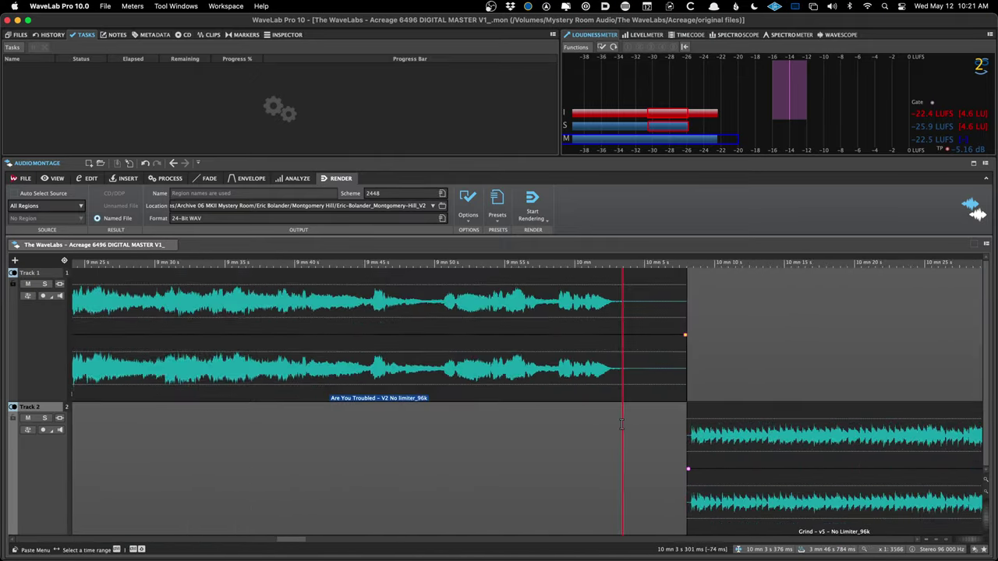
scroll(623, 424, up, 5)
scroll(622, 424, up, 2)
mouse_move(788, 297)
mouse_down()
mouse_move(773, 299)
mouse_move(747, 340)
mouse_move(619, 337)
mouse_up()
scroll(728, 414, up, 4)
- Trim the silent lead-in of the Grind clip so it starts about 0.4 s after the Are You Troubled clip ends
scroll(793, 485, right, 3)
scroll(793, 485, up, 2)
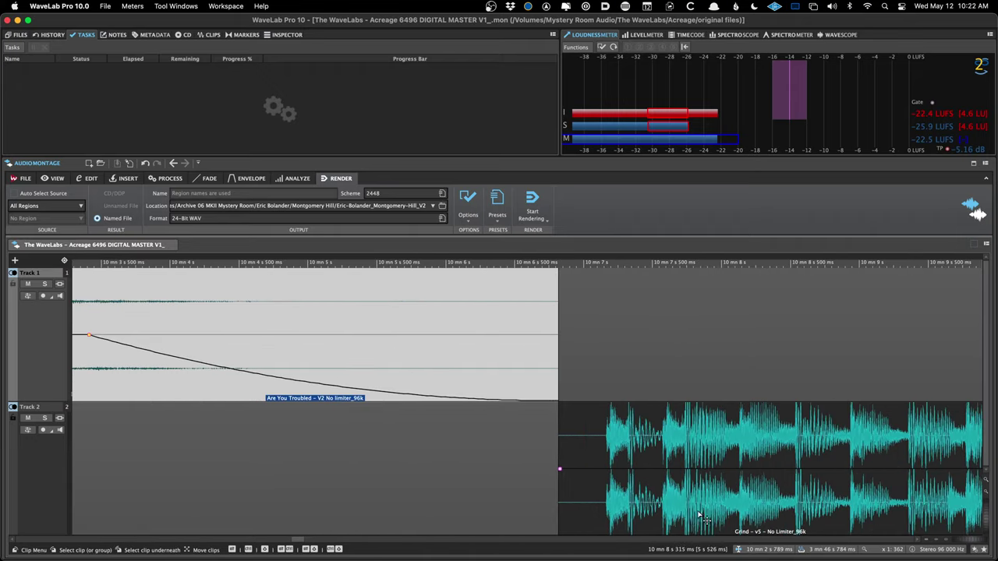
click(618, 474)
drag(570, 455, 603, 458)
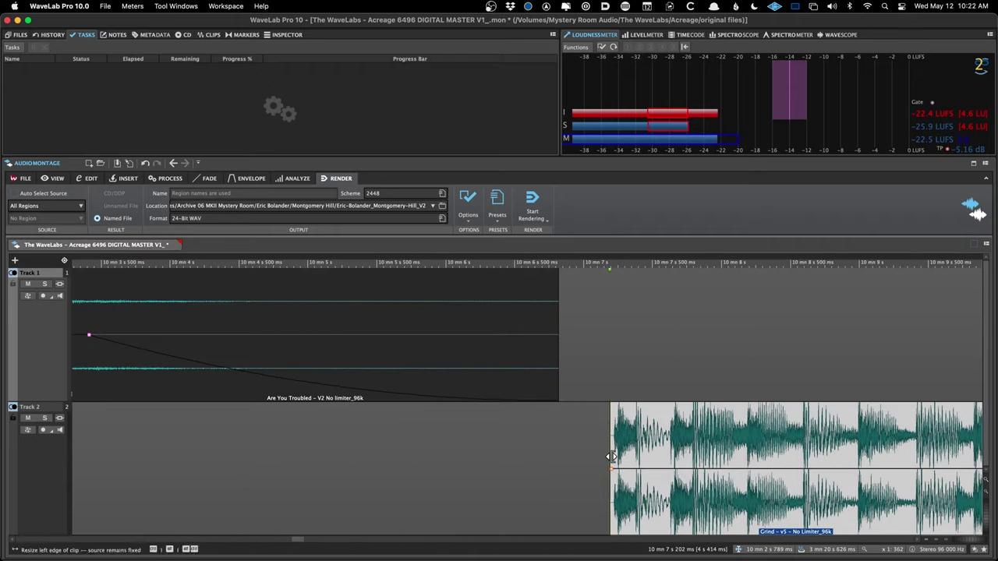
scroll(611, 457, up, 5)
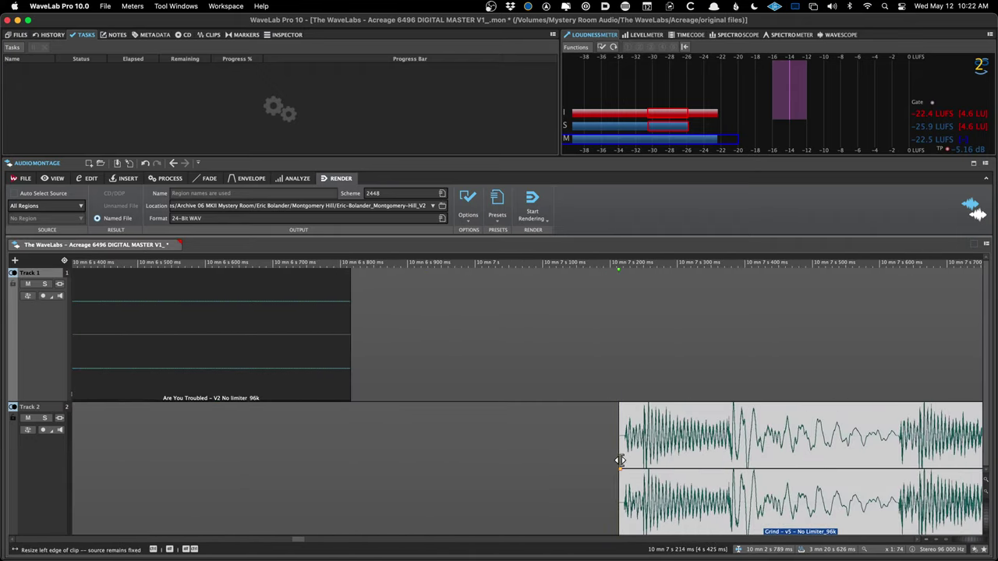
scroll(621, 473, down, 7)
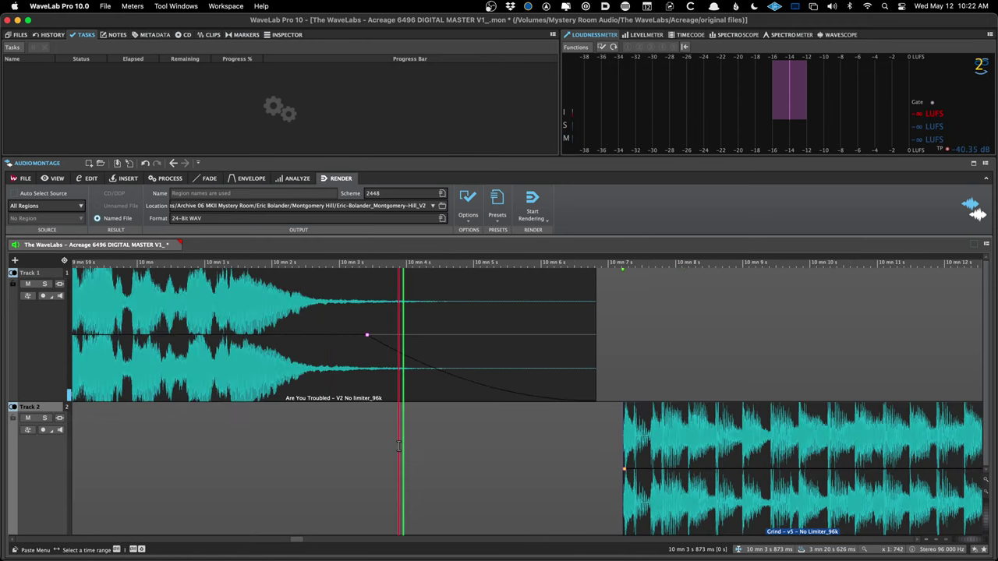
- Shorten the Are You Troubled fade-out to about 3.1 s, move the Grind clip about 0.15 s earlier during playback, and save the montage
key(space)
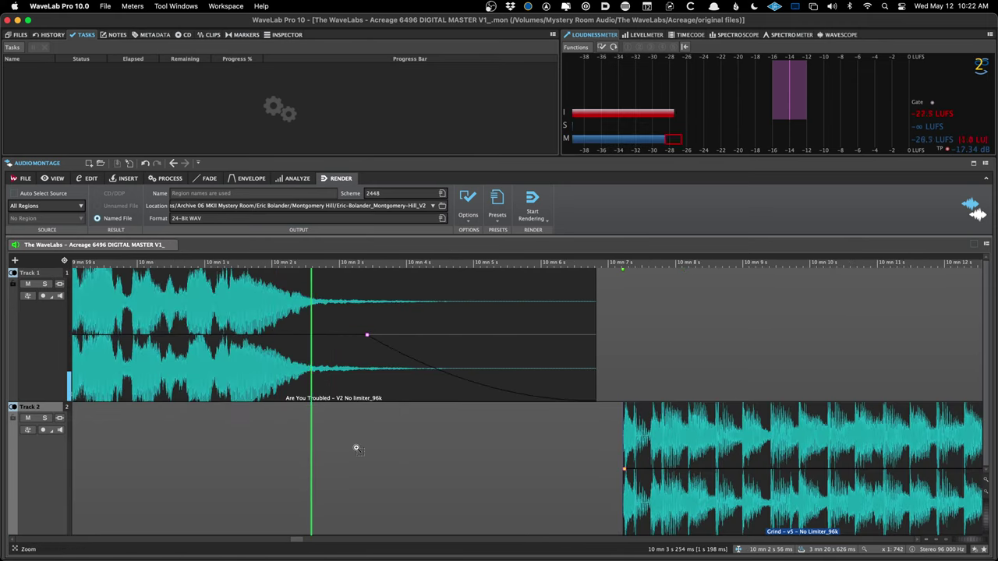
drag(368, 338, 388, 337)
drag(672, 494, 662, 497)
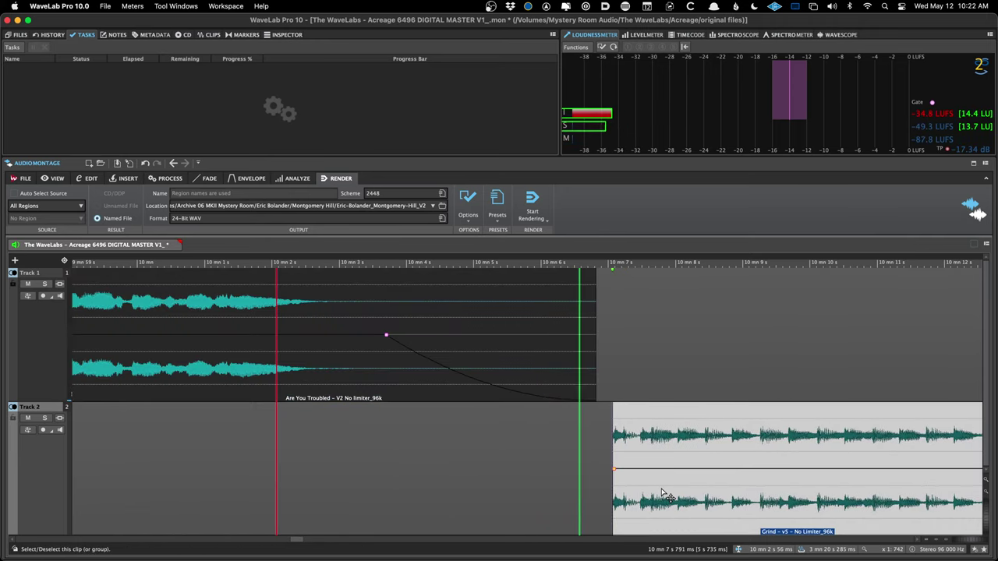
scroll(662, 491, down, 10)
key(super+s)
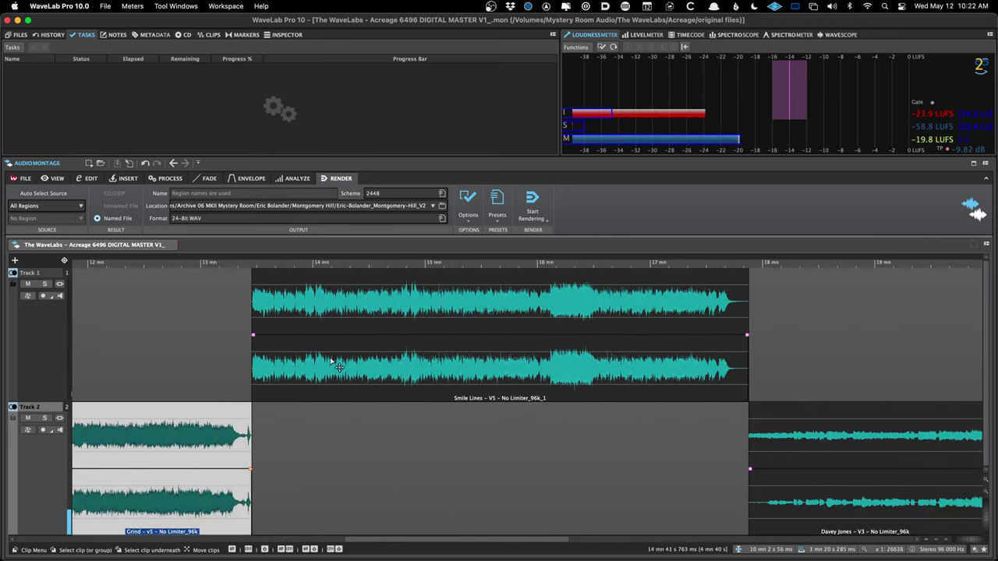
- Give the end of the Grind clip a fade-out of about 640 ms
click(251, 361)
scroll(250, 367, up, 10)
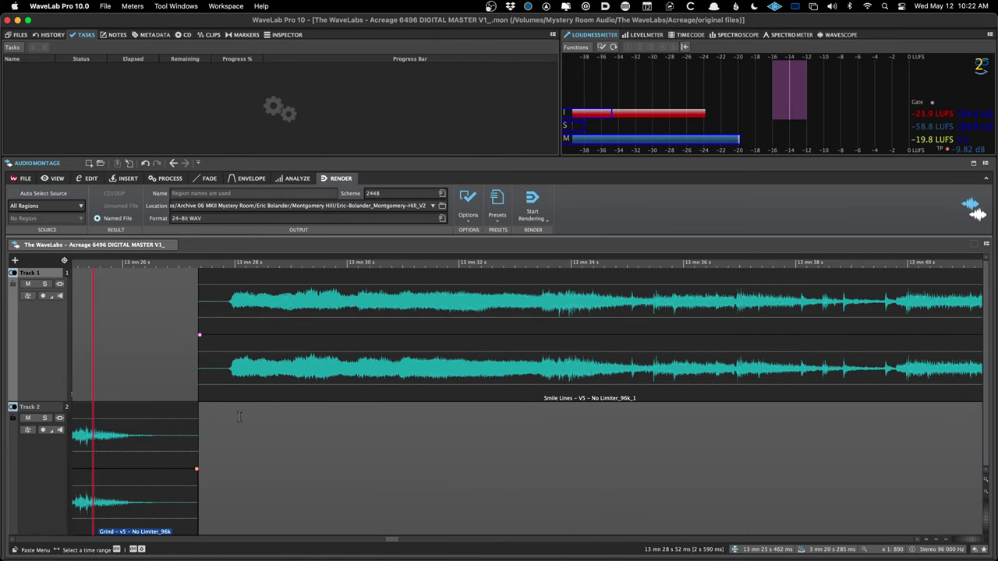
drag(197, 472, 163, 470)
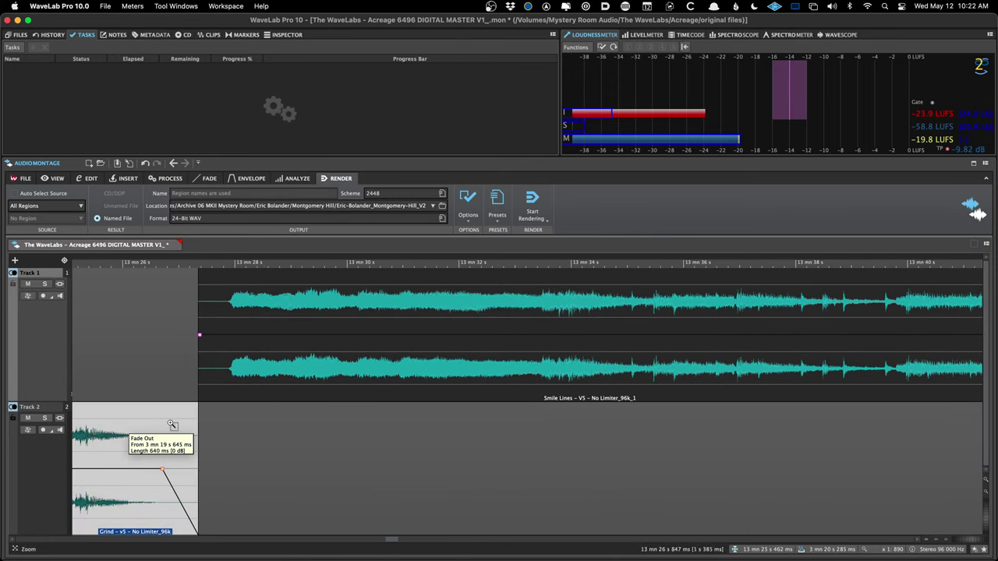
scroll(201, 412, up, 2)
scroll(265, 360, left, 3)
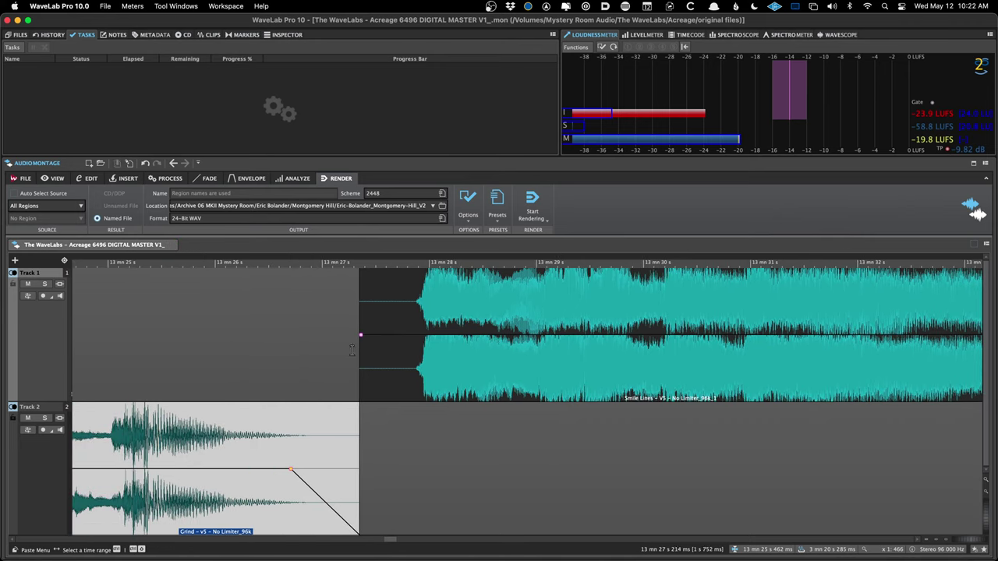
- Trim the silent lead-in of the Smile Lines clip and move the clip to start about 0.3 s after Grind ends
drag(360, 348, 420, 347)
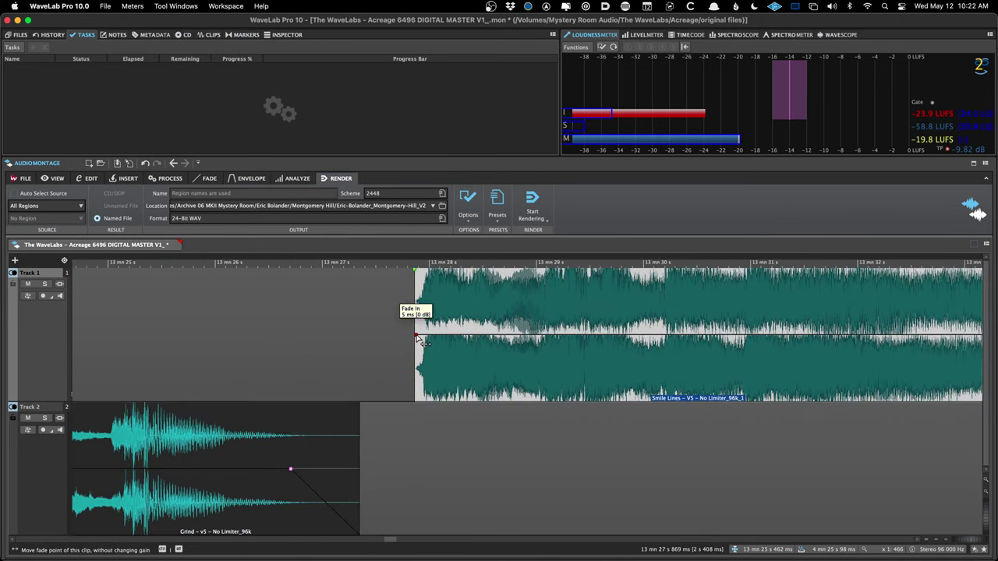
drag(471, 367, 441, 366)
scroll(441, 366, down, 5)
- Play the transition from the end of Grind into Smile Lines
key(super+Tab)
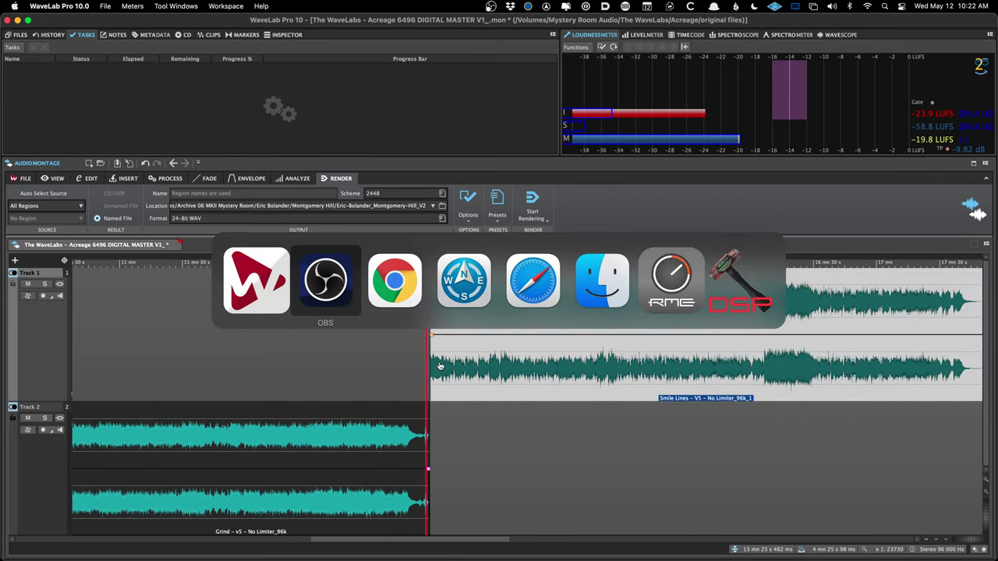
key(super+Tab)
key(super+Tab)
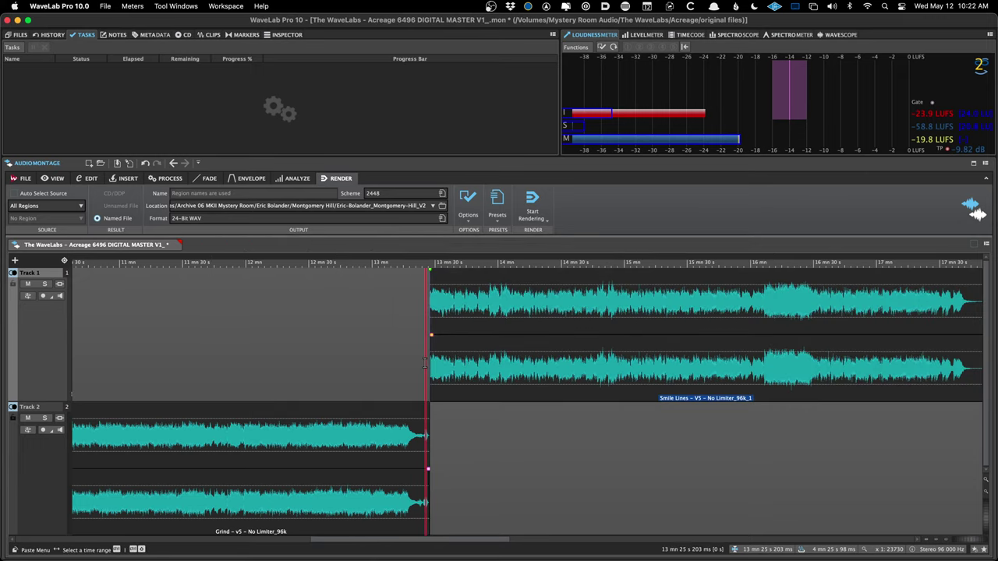
scroll(425, 362, up, 4)
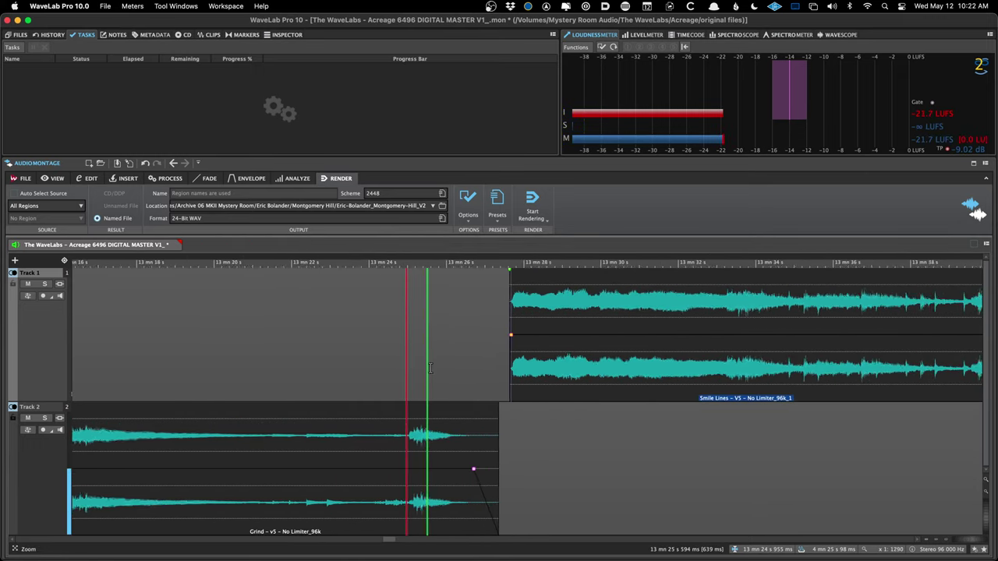
scroll(461, 371, up, 2)
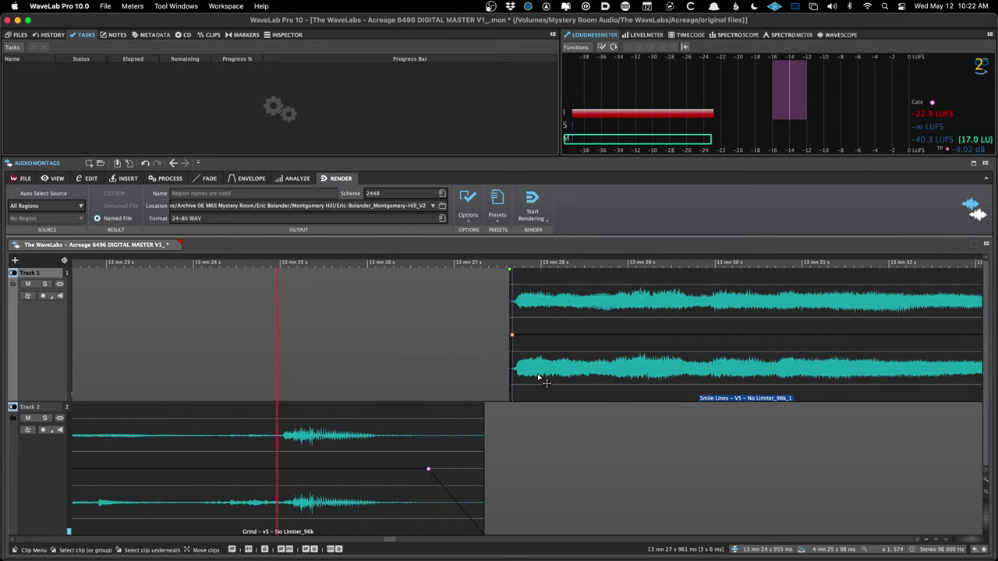
- Give the end of the Smile Lines clip a curved fade-out of about 6.3 s
key(ctrl+Right)
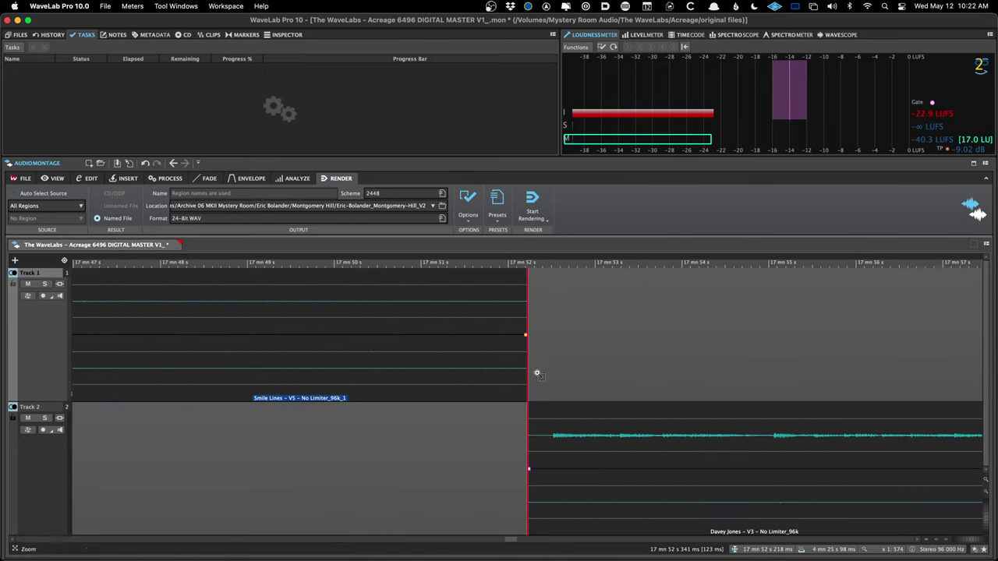
key(ctrl+Left)
key(ctrl+Right)
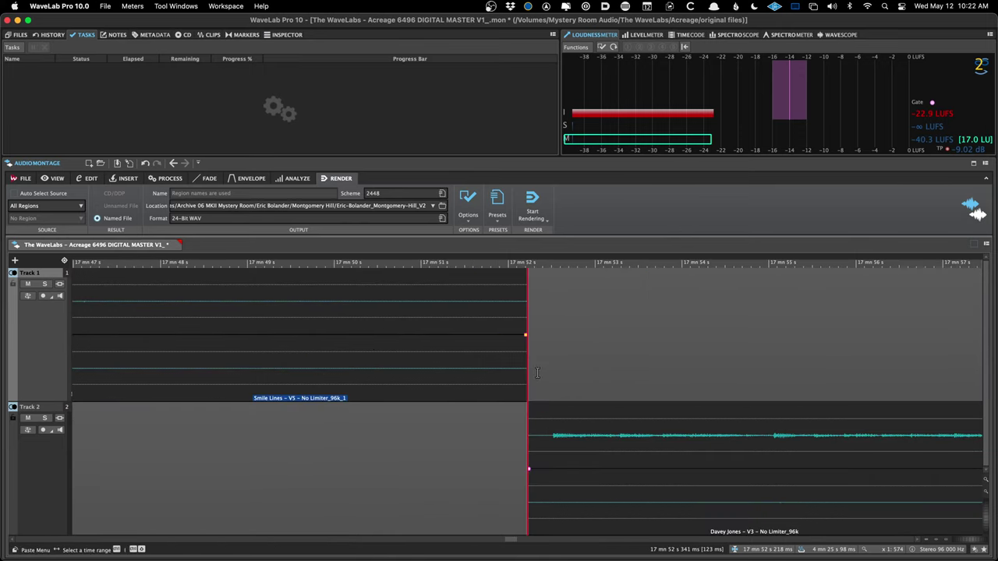
scroll(429, 351, down, 2)
click(391, 323)
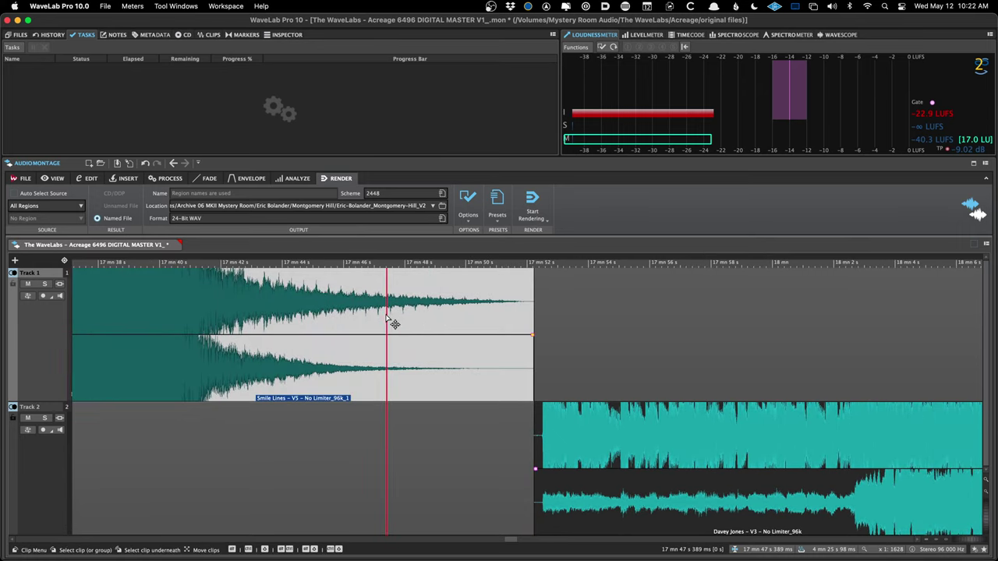
key(space)
drag(534, 340, 340, 335)
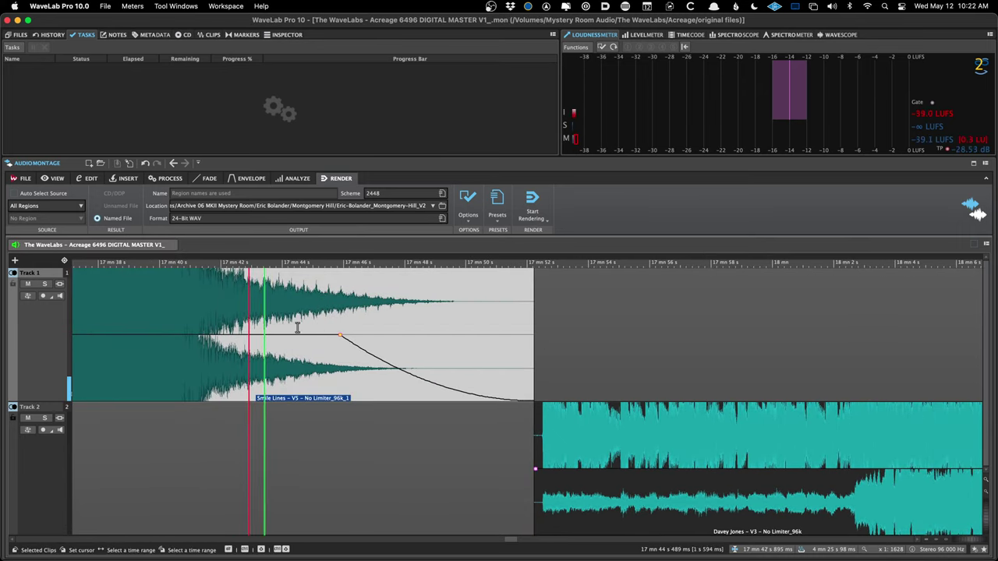
- Move the Davey Jones clip about 4.8 s earlier over the Smile Lines fade-out, trim its silent lead-in, and save the montage
drag(616, 517, 420, 497)
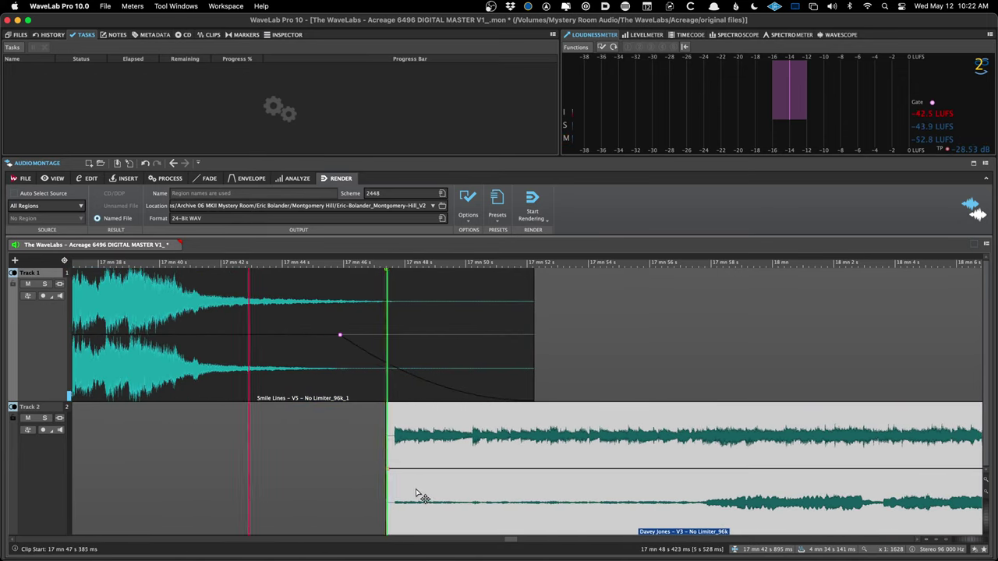
scroll(405, 487, up, 3)
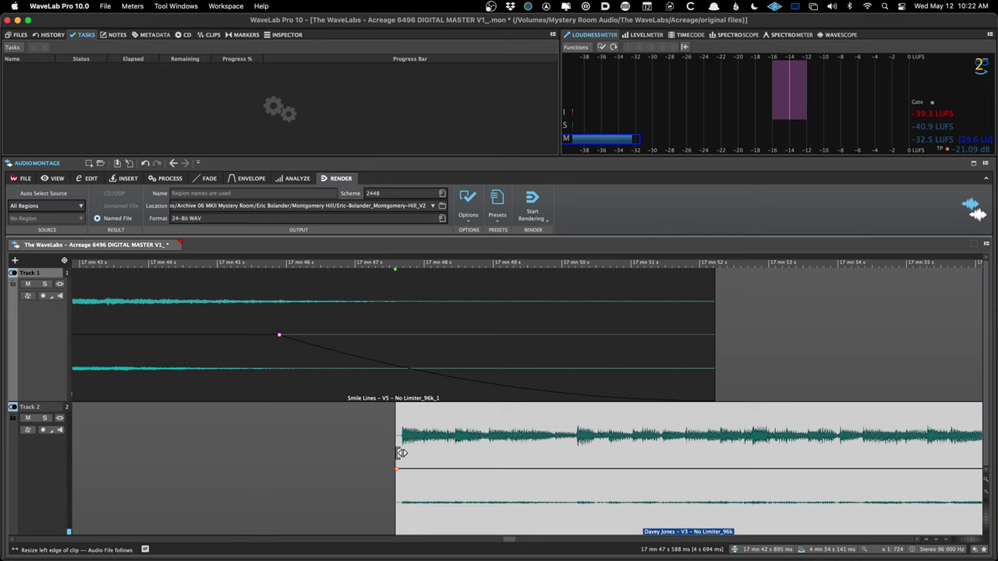
scroll(396, 454, up, 5)
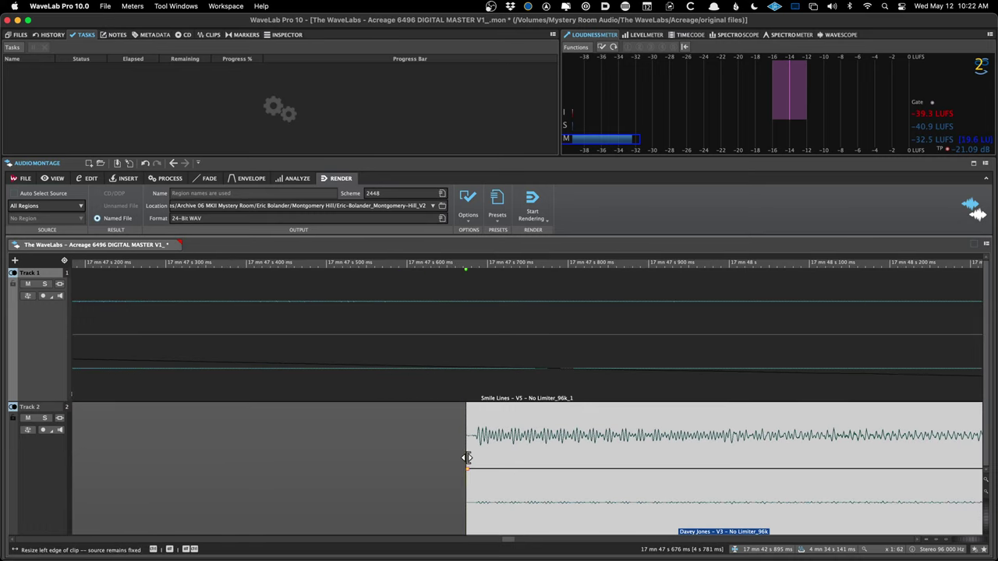
key(super+s)
- Play the transition from Smile Lines into Davey Jones and move the Davey Jones clip about 1.6 s earlier
scroll(477, 478, down, 3)
scroll(459, 462, down, 5)
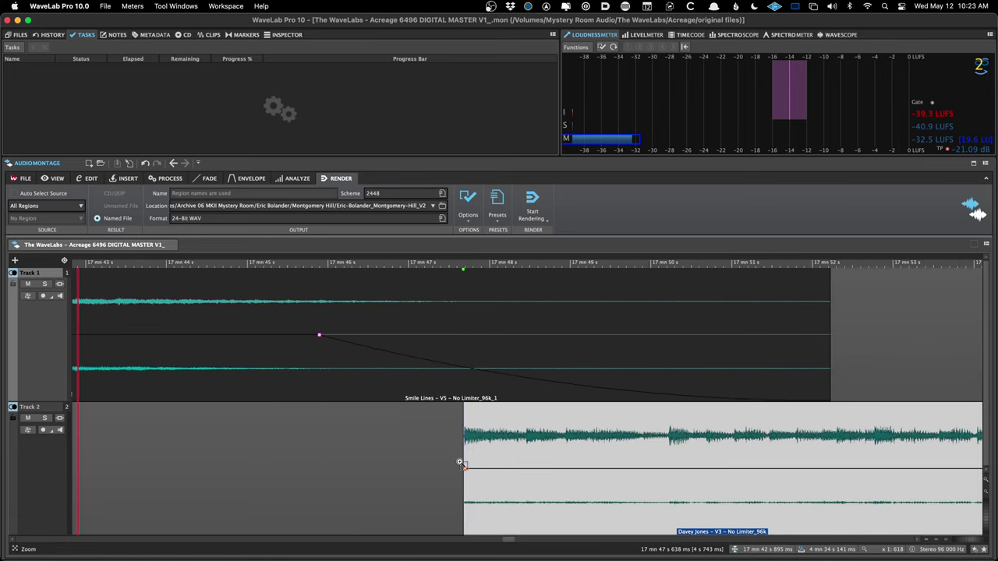
drag(490, 509, 445, 510)
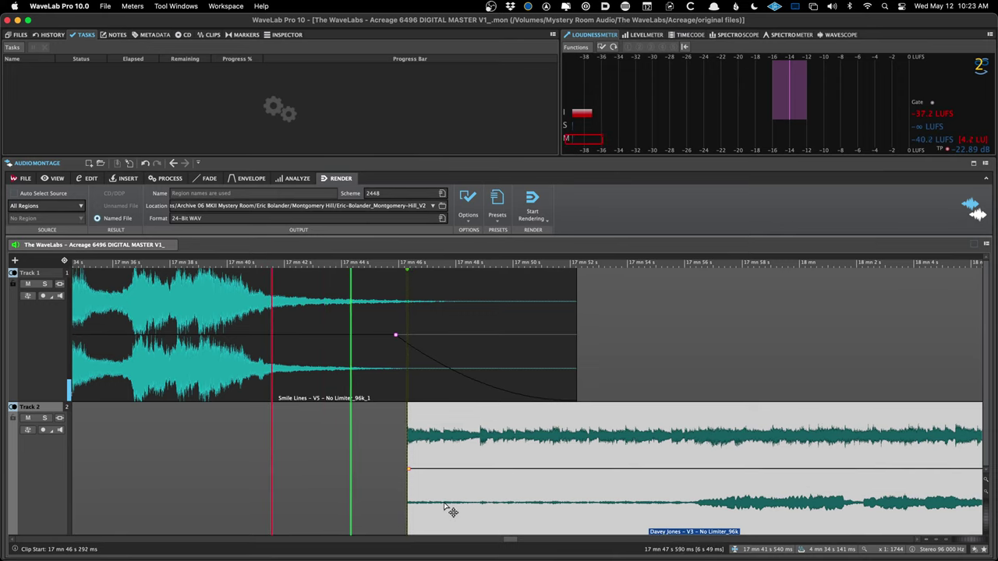
- Trim about 2.5 s off the end of the Smile Lines clip and play the transition again
drag(575, 348, 505, 348)
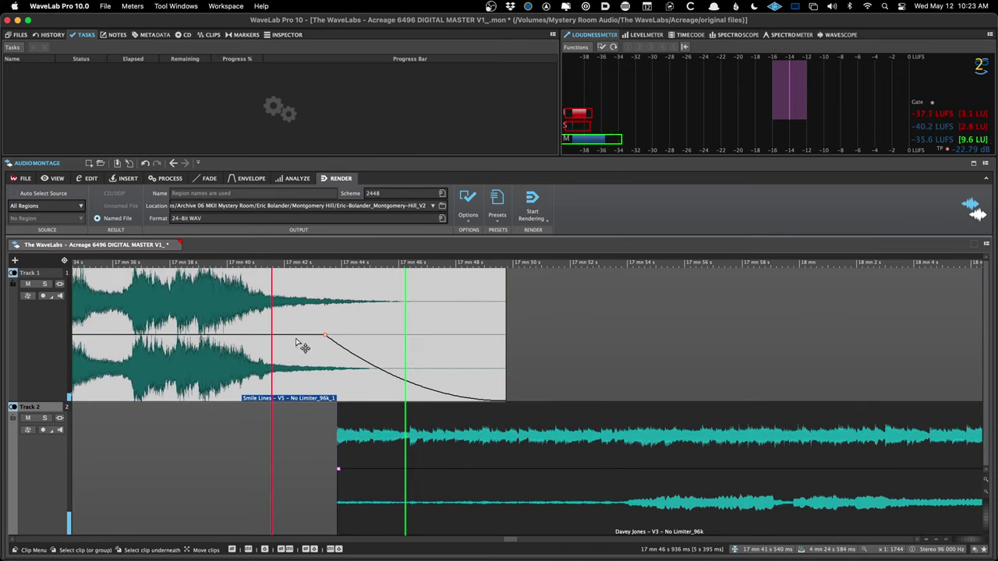
key(space)
scroll(460, 366, down, 2)
scroll(460, 367, down, 8)
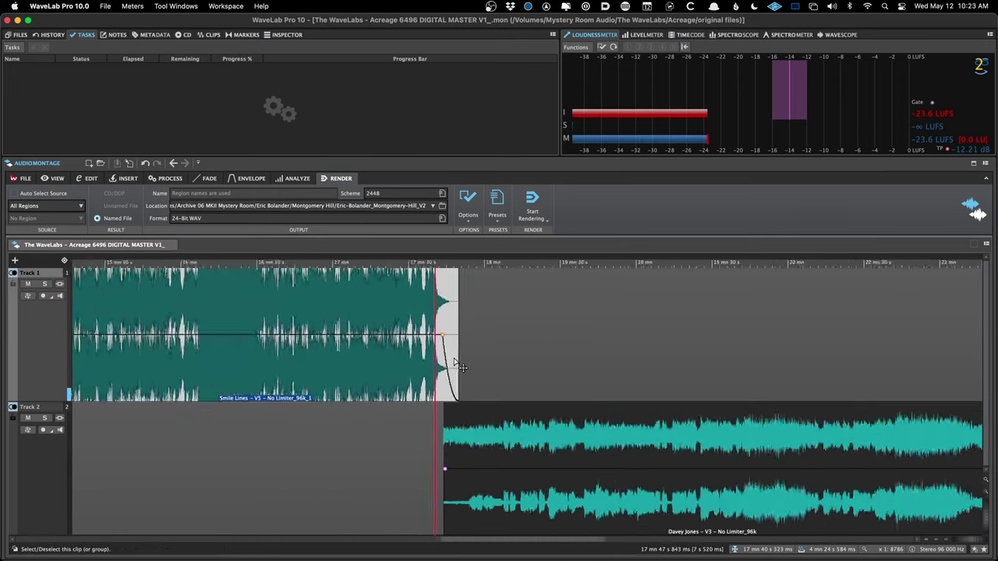
- Play the transition from the end of Smile Lines into the start of Davey Jones
drag(573, 315, 576, 318)
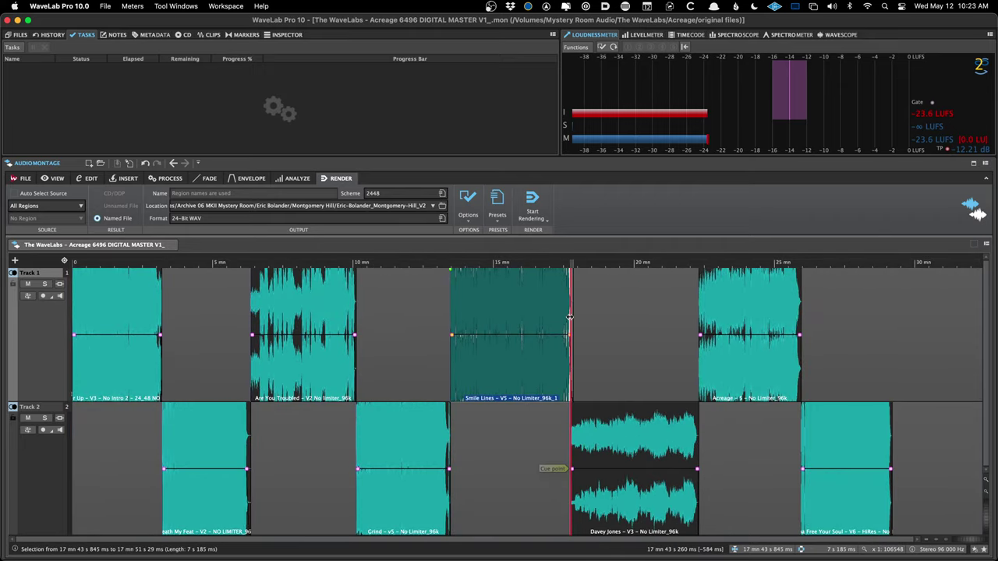
click(571, 319)
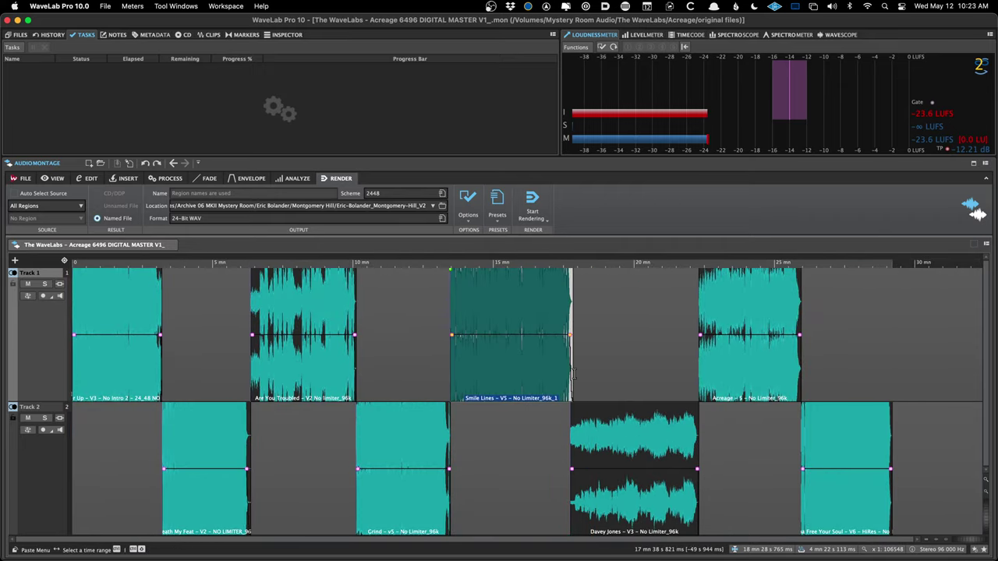
scroll(565, 421, up, 10)
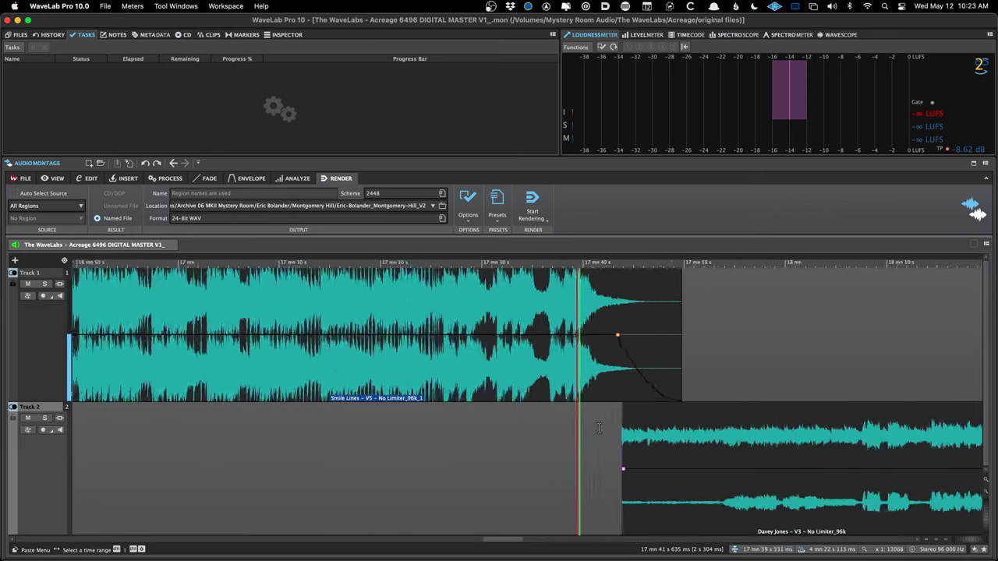
scroll(649, 470, down, 3)
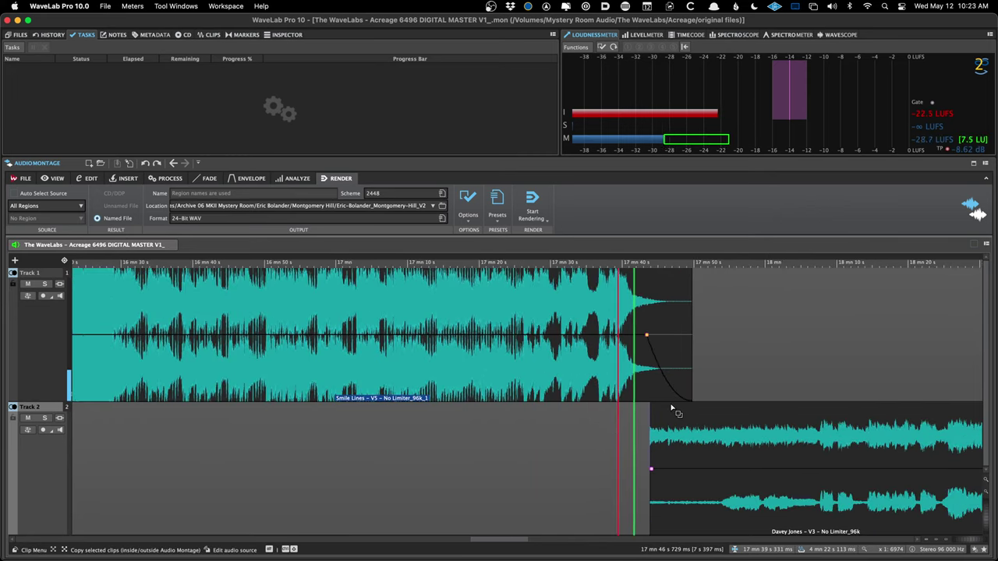
scroll(666, 411, down, 5)
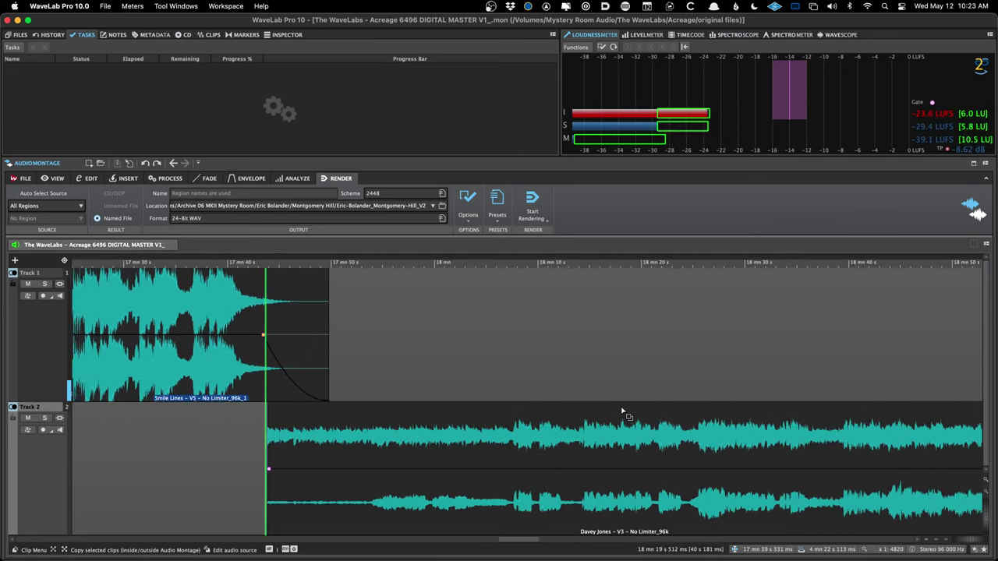
- Trim about 1.9 s off the end of the Davey Jones clip and give it a curved fade-out of about 2.7 s
scroll(612, 414, down, 8)
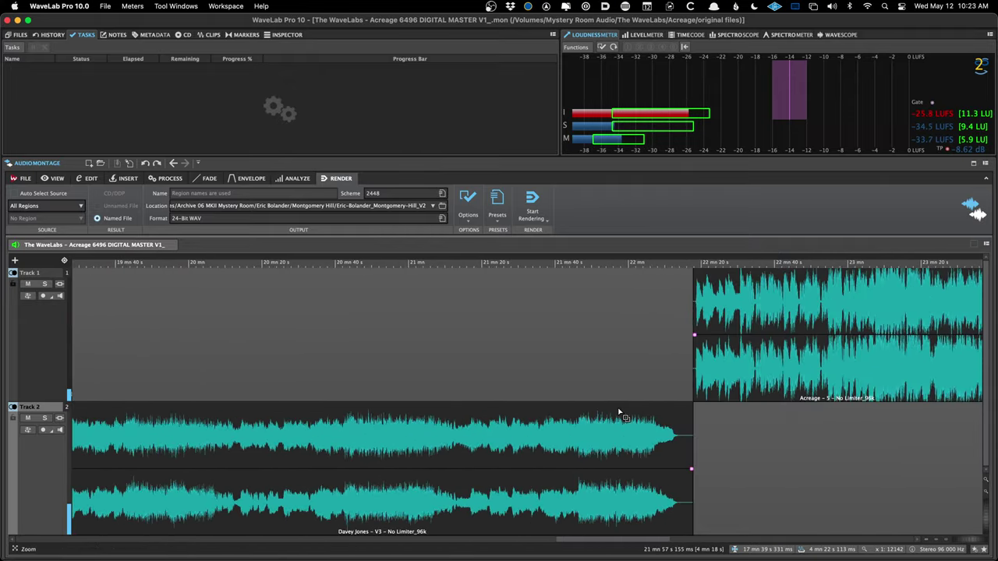
scroll(661, 379, up, 10)
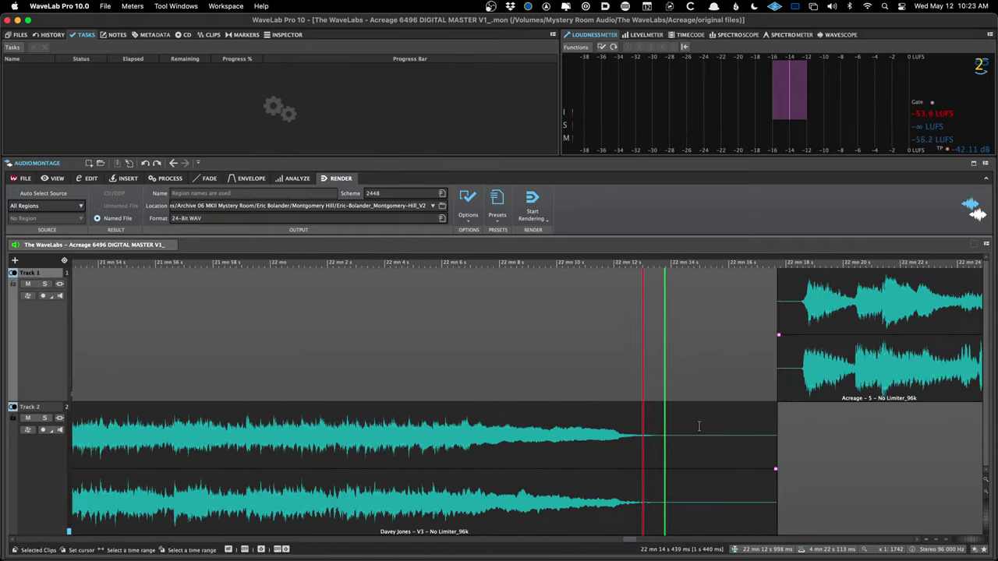
drag(777, 448, 654, 477)
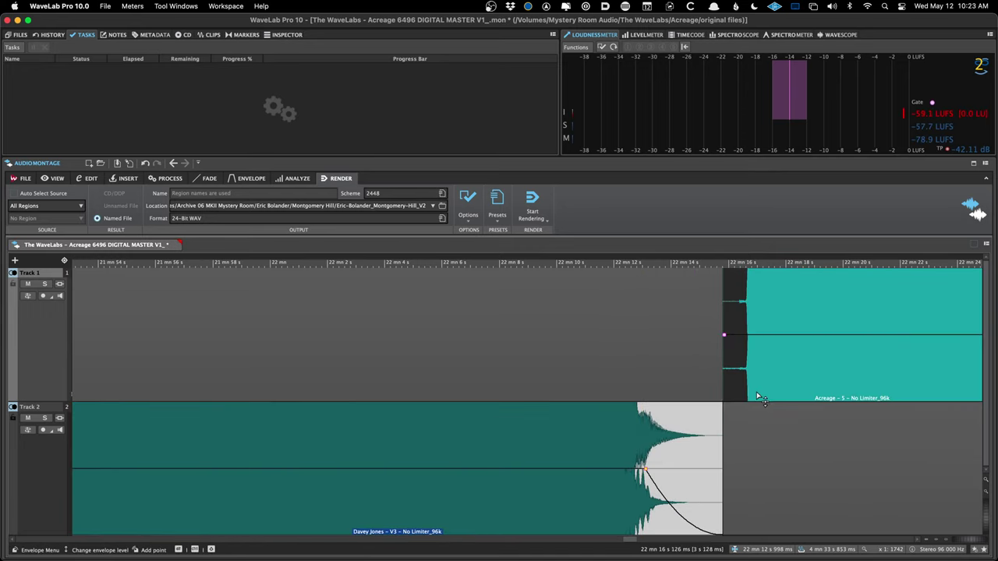
- Move the Acreage clip slightly earlier over the Davey Jones fade-out and trim its silent lead-in
scroll(754, 391, up, 2)
drag(753, 391, 736, 395)
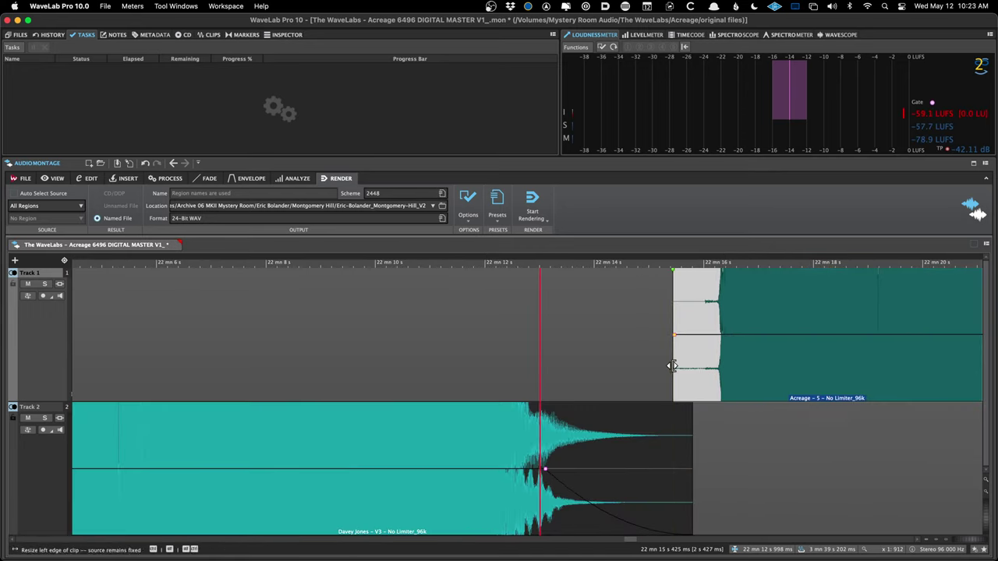
drag(672, 365, 711, 363)
scroll(717, 361, up, 3)
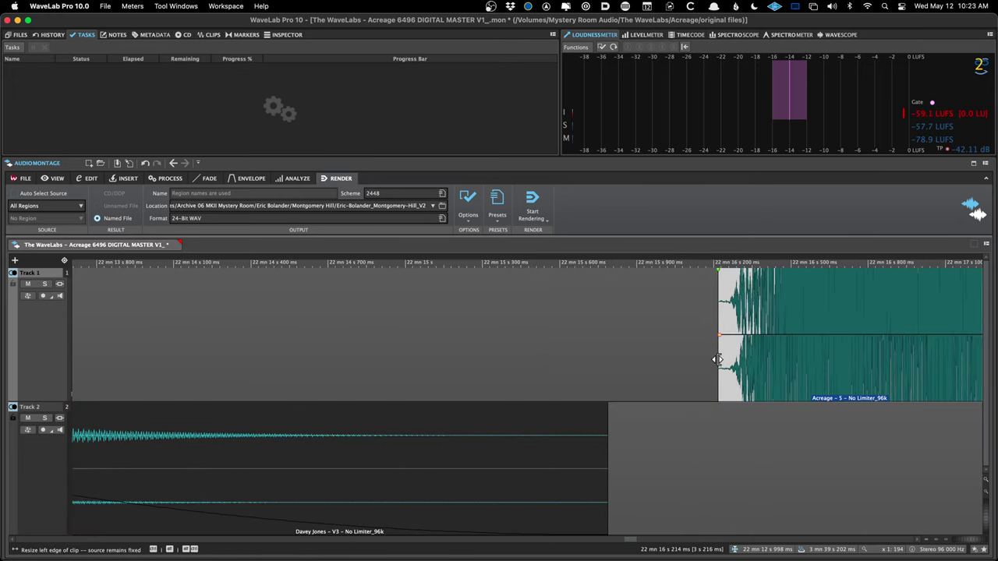
- Play the transition from Davey Jones into Acreage and move the Acreage clip about 0.6 s later
scroll(731, 338, down, 5)
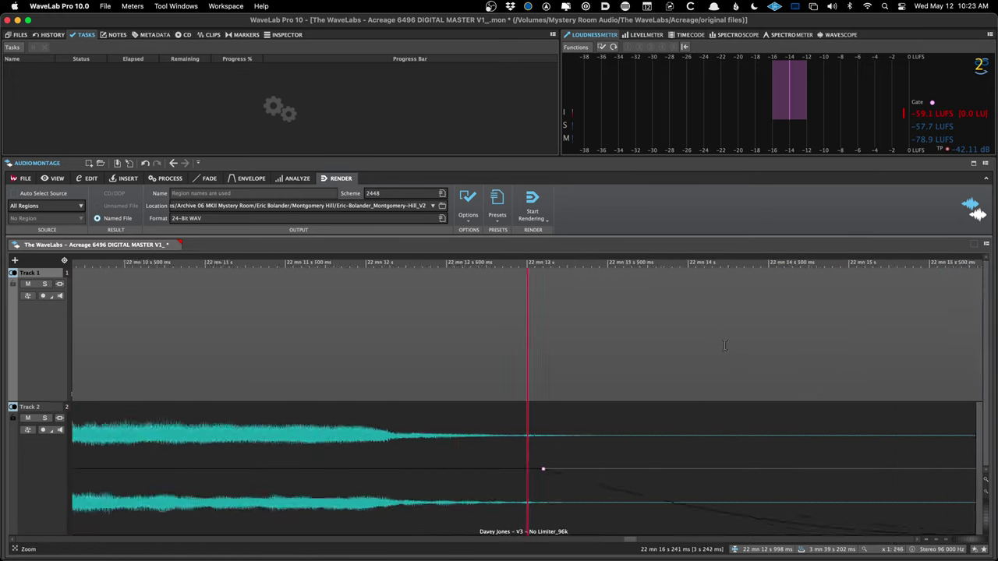
key(space)
mouse_move(818, 382)
mouse_down()
mouse_move(794, 386)
mouse_move(818, 387)
mouse_up()
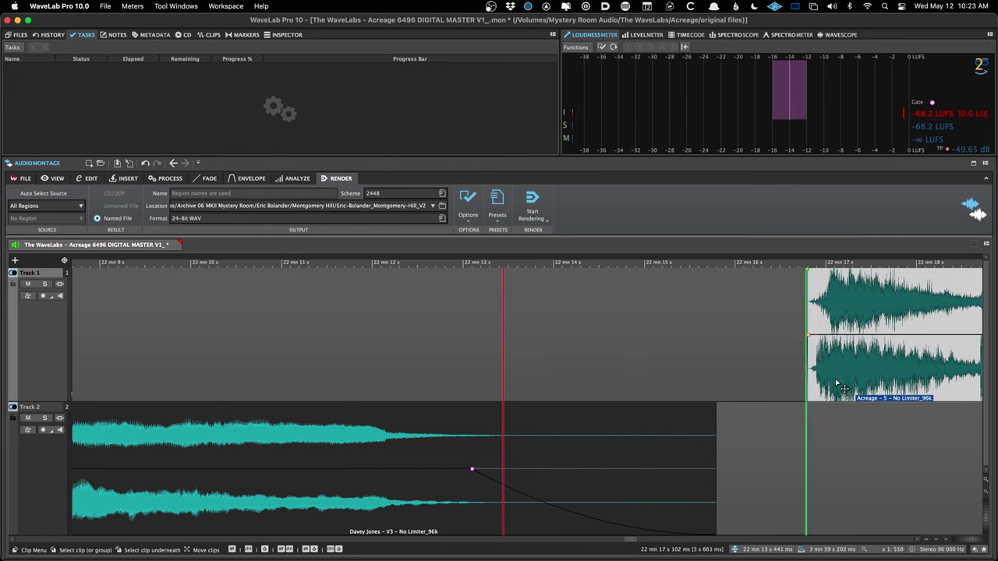
- Play the ending of the Acreage clip and give it a fade-out over its decaying tail
scroll(819, 394, down, 8)
scroll(796, 413, up, 8)
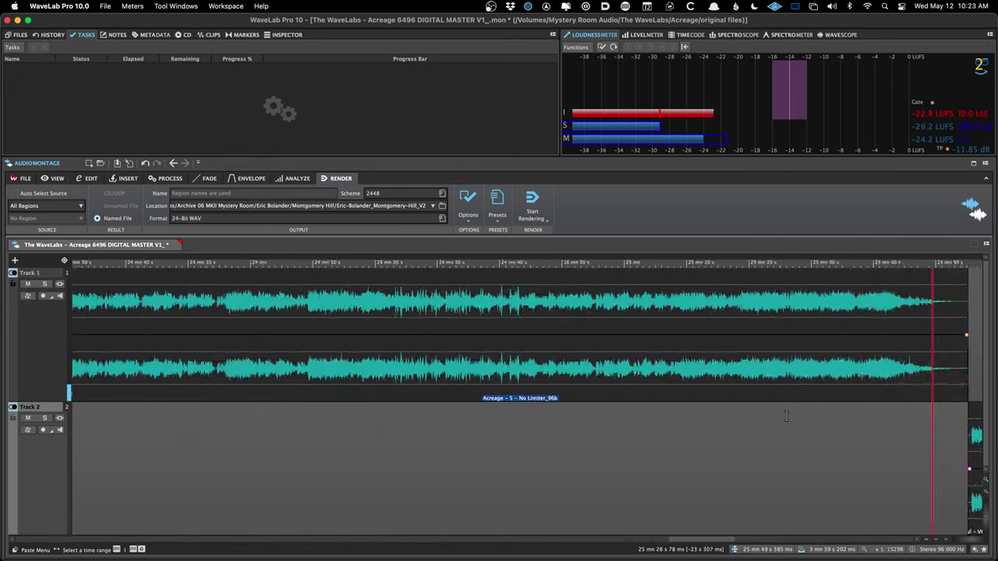
scroll(541, 422, up, 3)
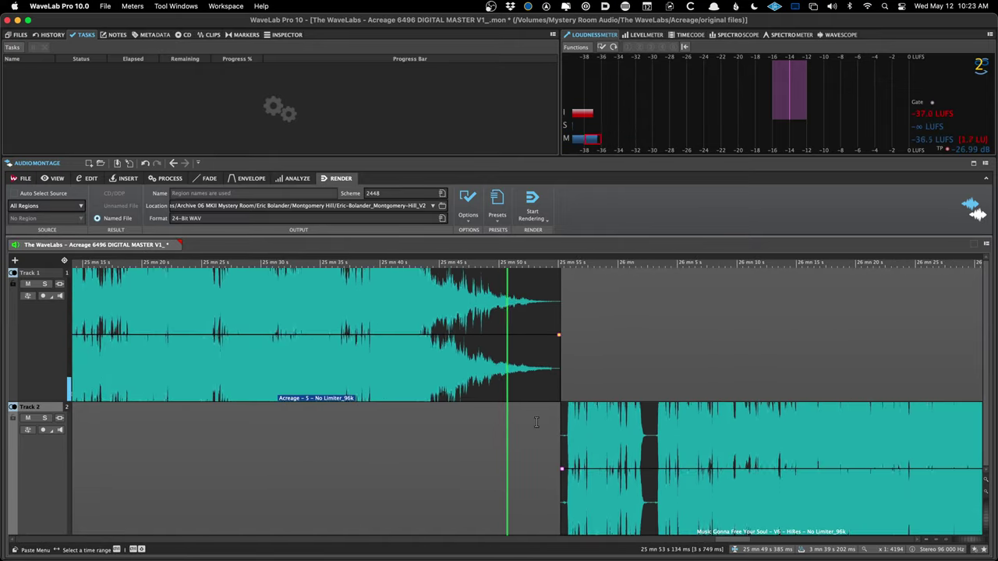
scroll(534, 419, up, 2)
drag(576, 336, 515, 336)
- Shift the Music Gonna Free Your Soul clip slightly later and trim about 0.6 s of its silent lead-in while playing the transition
scroll(574, 458, up, 2)
scroll(575, 457, up, 4)
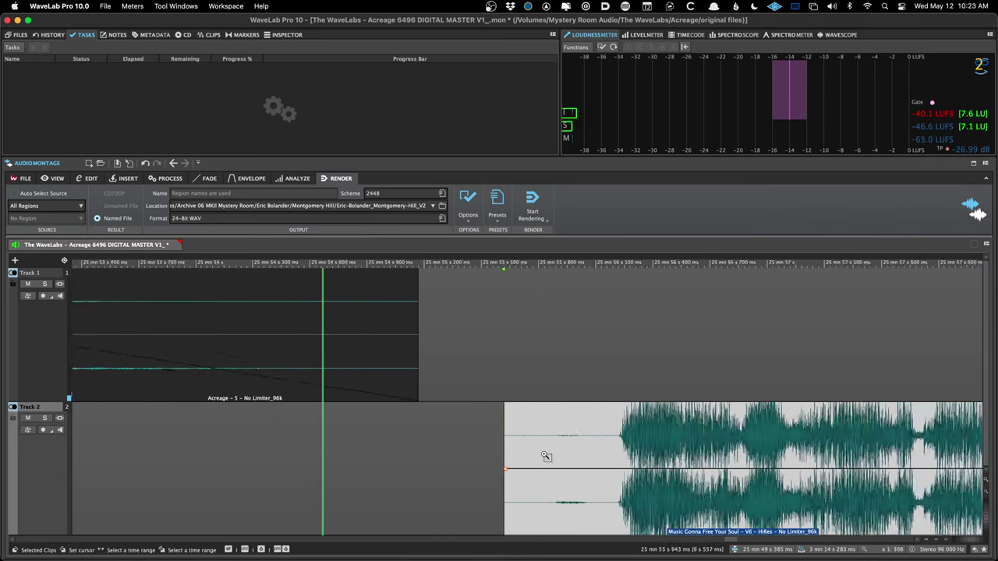
key(space)
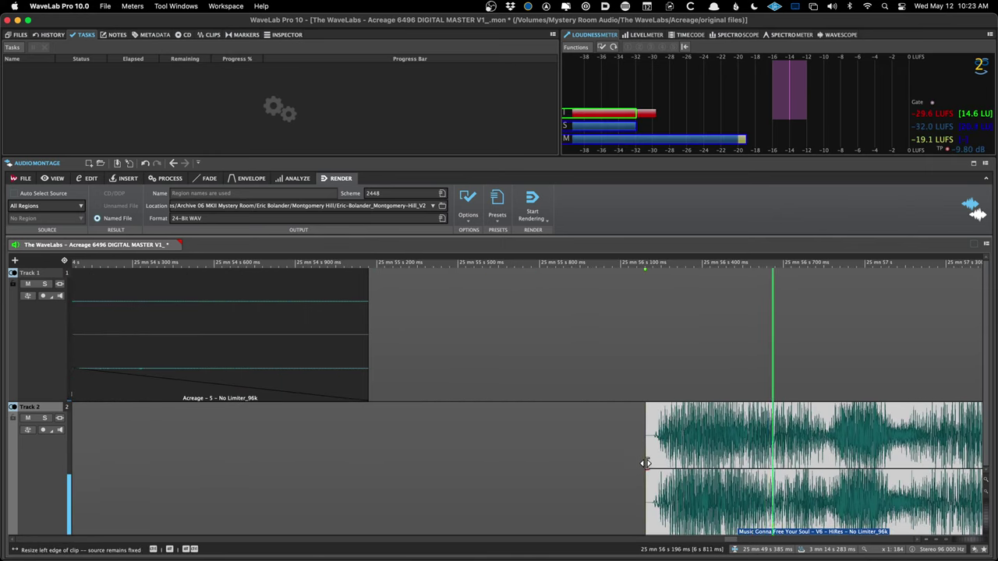
- Trim about 0.4 s off the end of the Music Gonna Free Your Soul clip and give it a linear fade-out of about 2.3 s
scroll(647, 466, down, 3)
scroll(657, 473, down, 3)
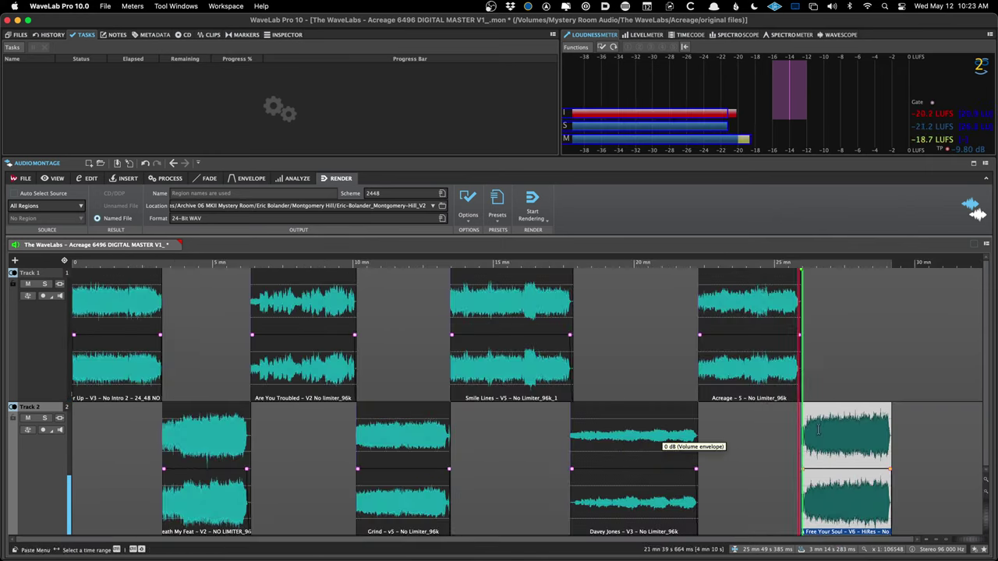
click(889, 396)
scroll(889, 396, up, 4)
scroll(843, 456, up, 3)
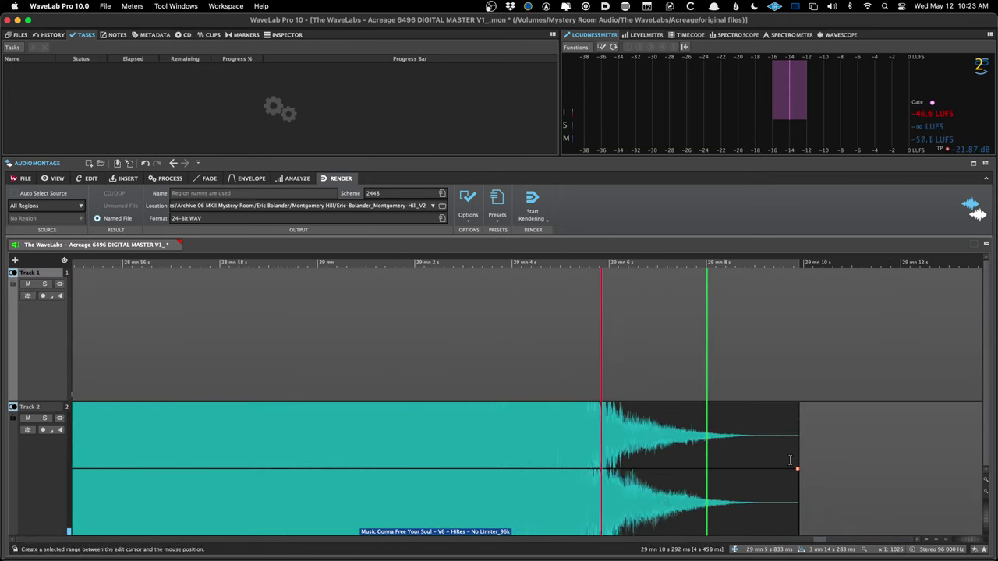
key(space)
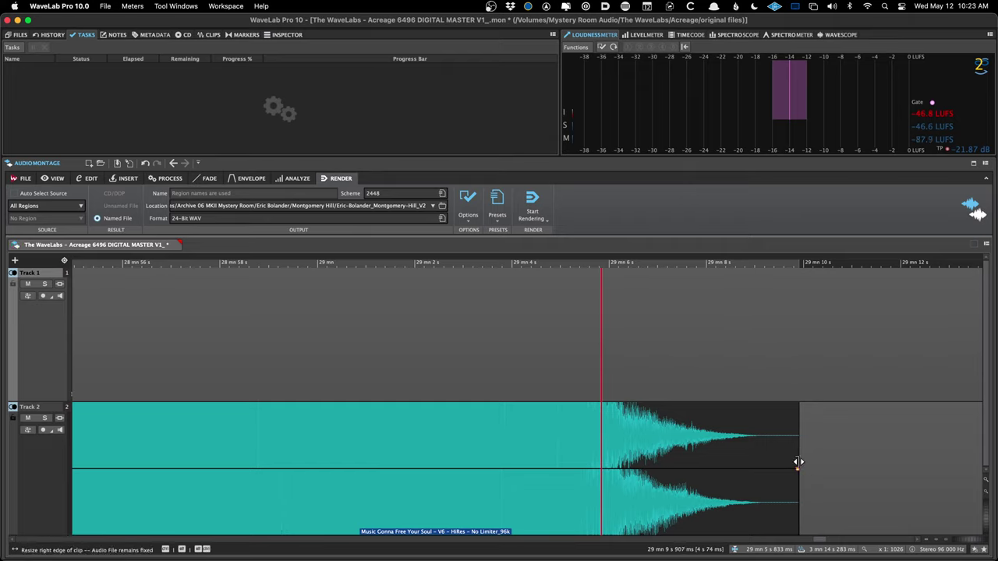
click(798, 463)
drag(797, 463, 661, 468)
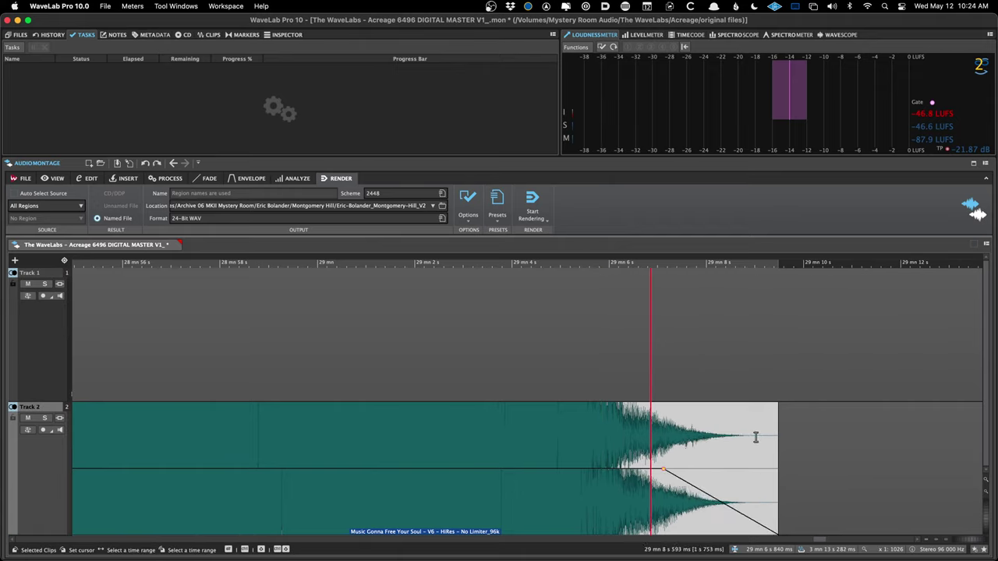
- Trim about 0.16 s more off the end of the Music Gonna Free Your Soul clip and save the montage
drag(776, 434, 772, 434)
key(super+s)
click(665, 429)
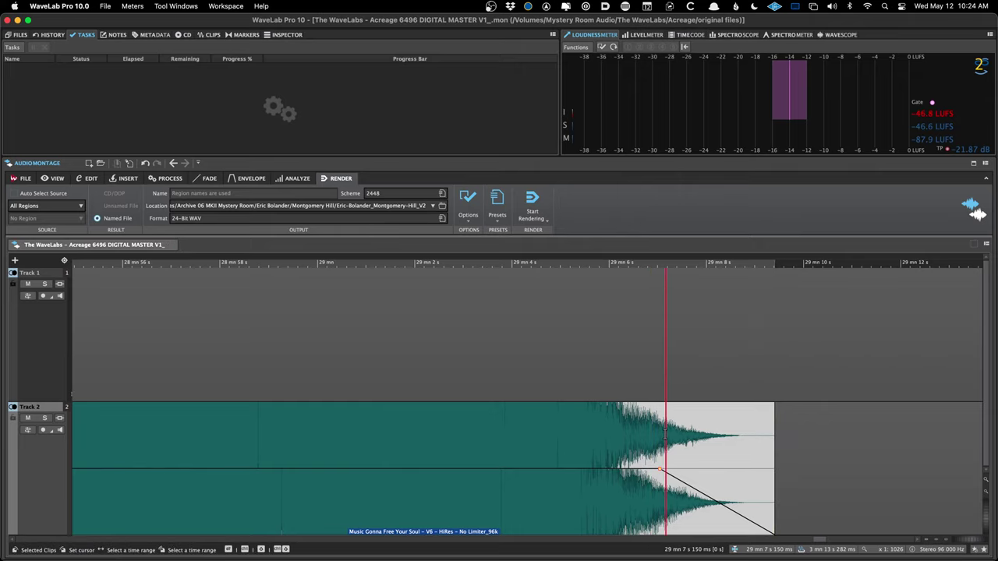
drag(768, 428, 768, 427)
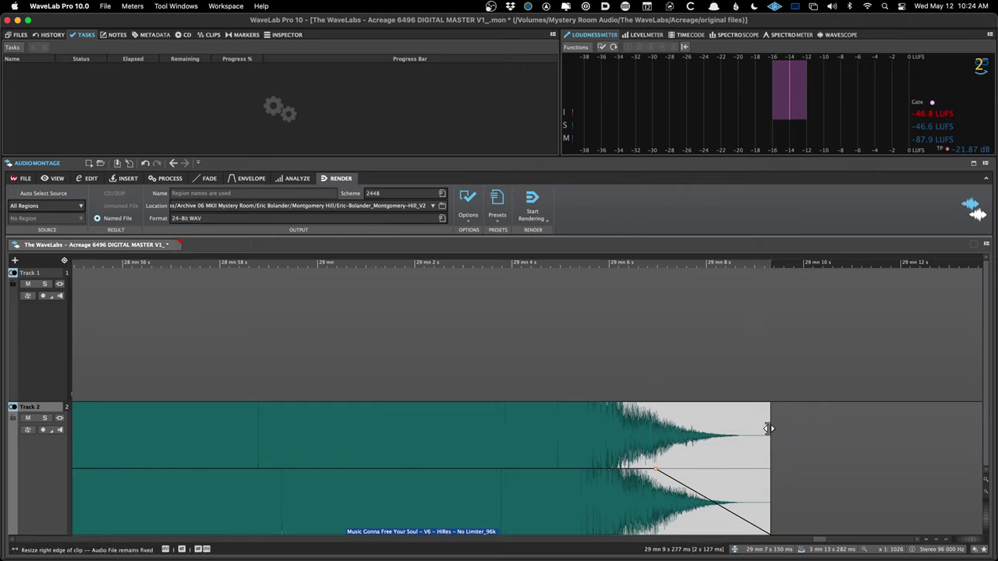
key(super+s)
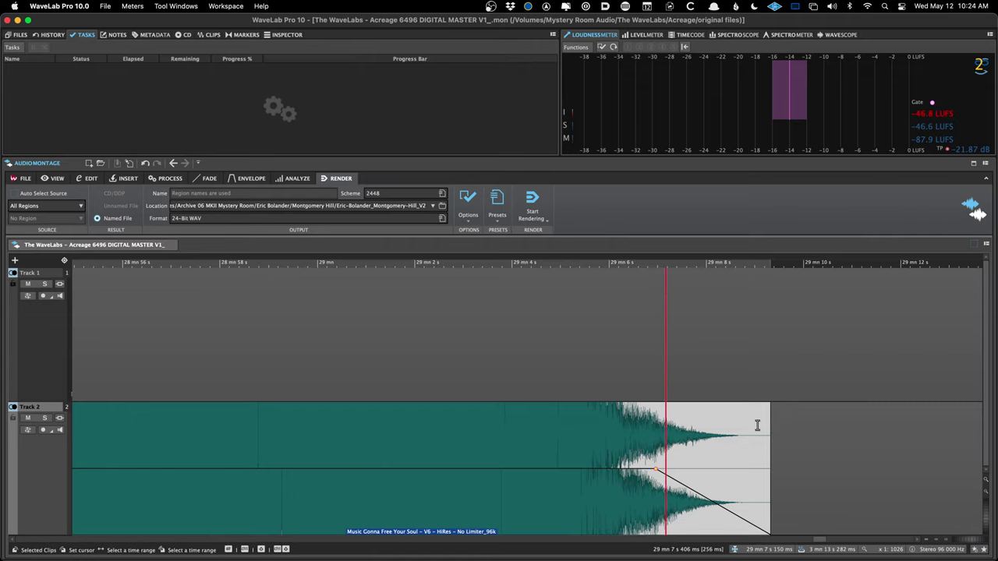
- Change the fade-out of the Music Gonna Free Your Soul clip to a curved shape and save the montage
click(665, 444)
key(super+s)
scroll(664, 435, right, 3)
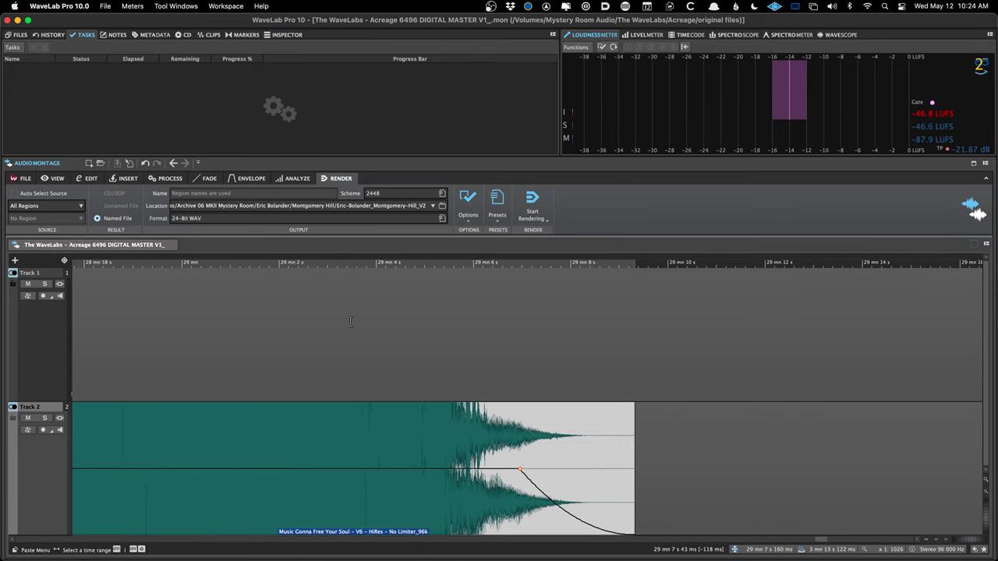
click(127, 179)
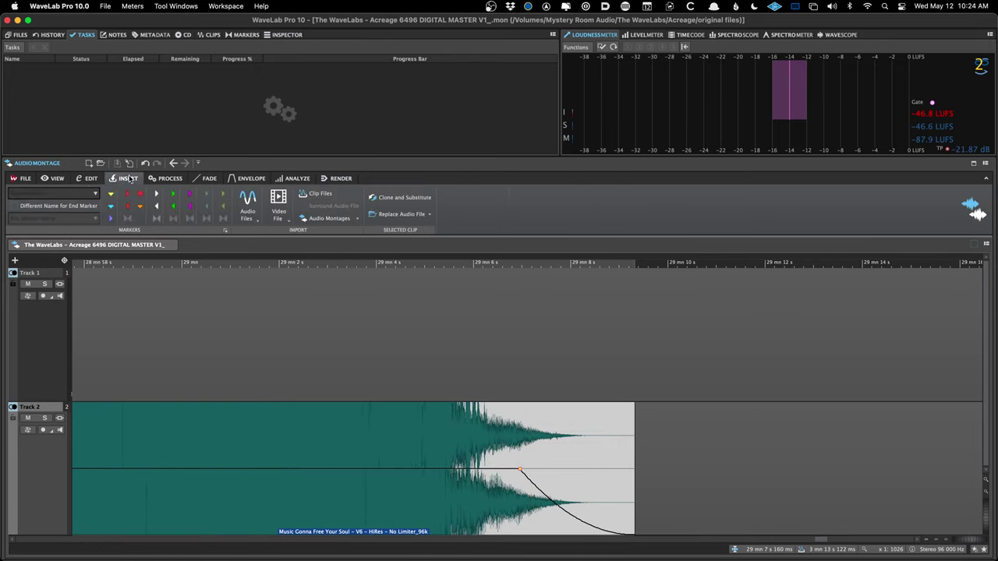
click(165, 179)
click(128, 178)
click(209, 178)
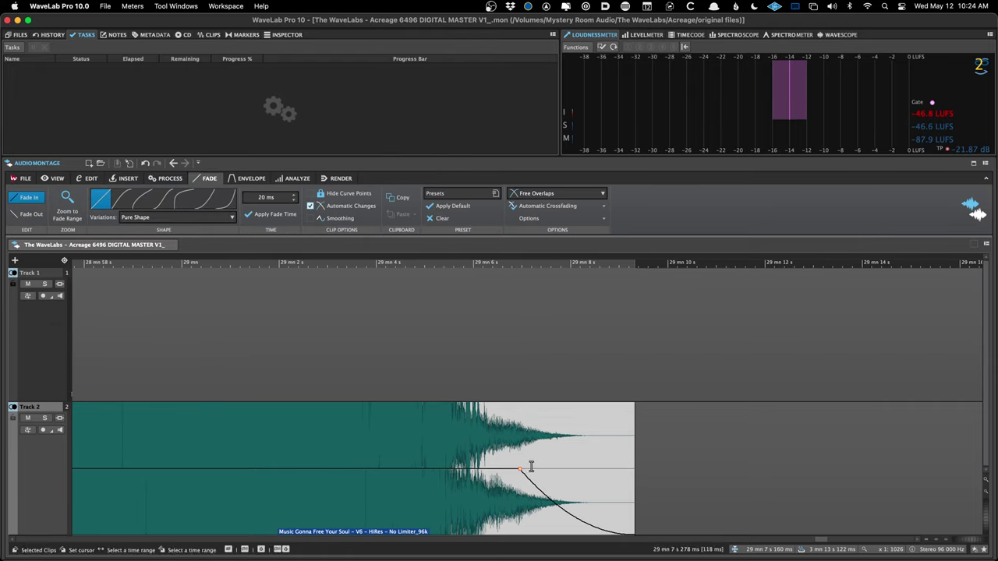
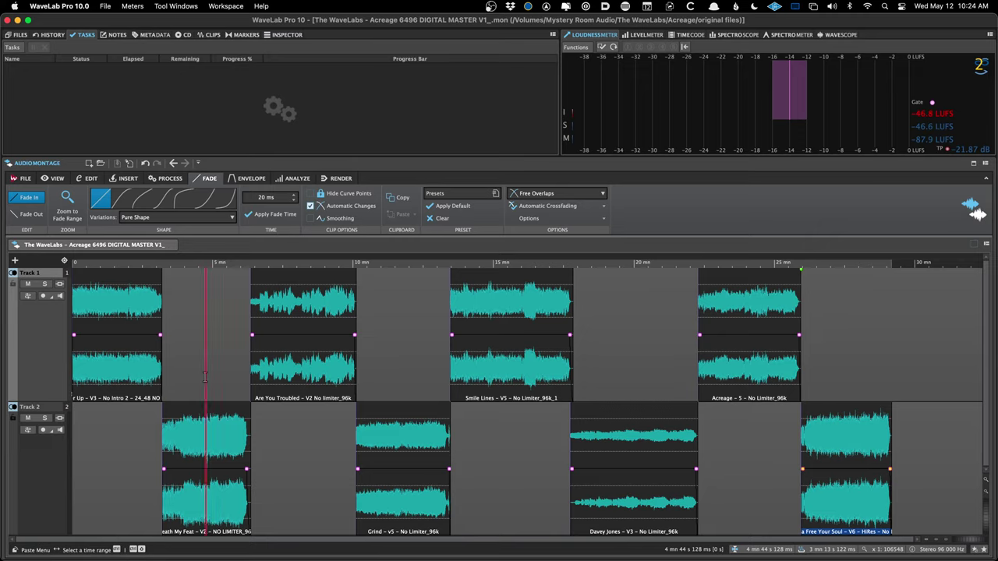
- Return the cursor to the start of the montage and examine the commands for creating CD track start and end markers
key(Home)
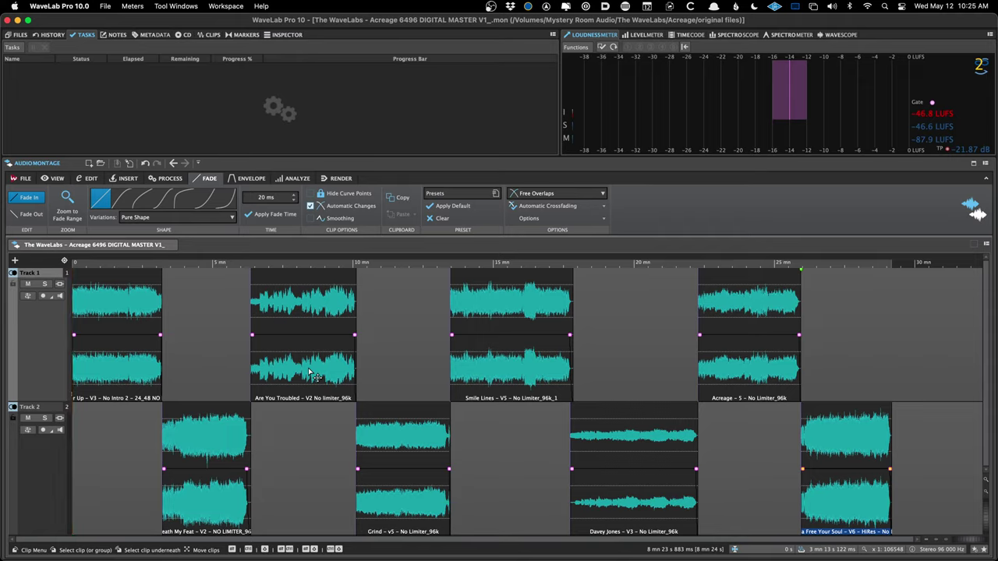
click(136, 180)
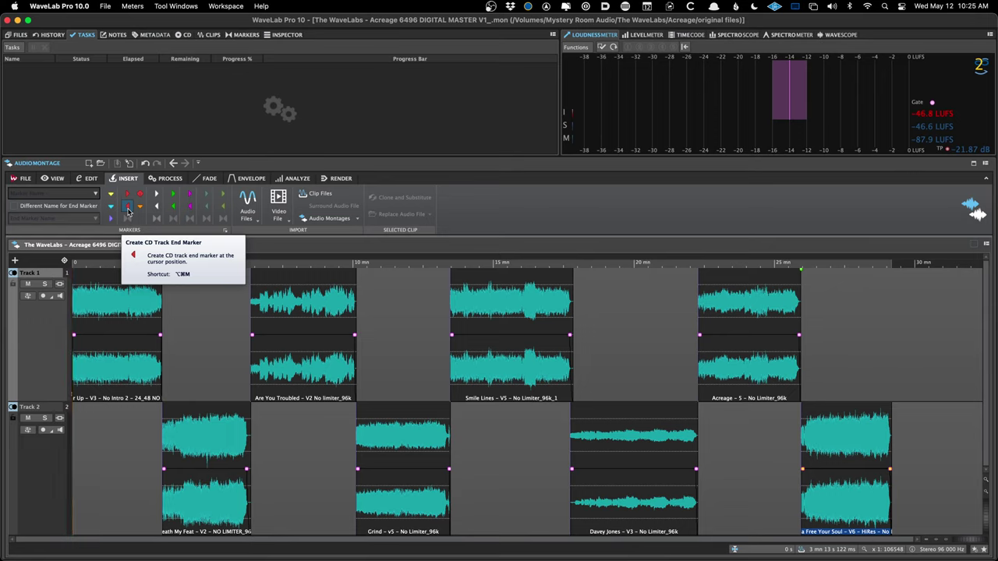
click(194, 350)
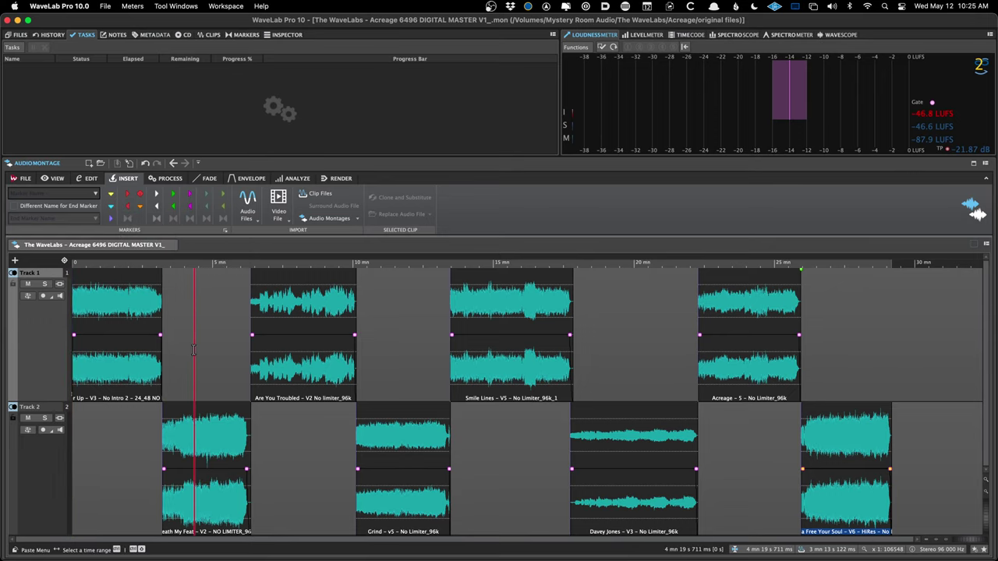
- Open the CD Wizard and examine its CD track marker options and the JP Start preset
click(184, 35)
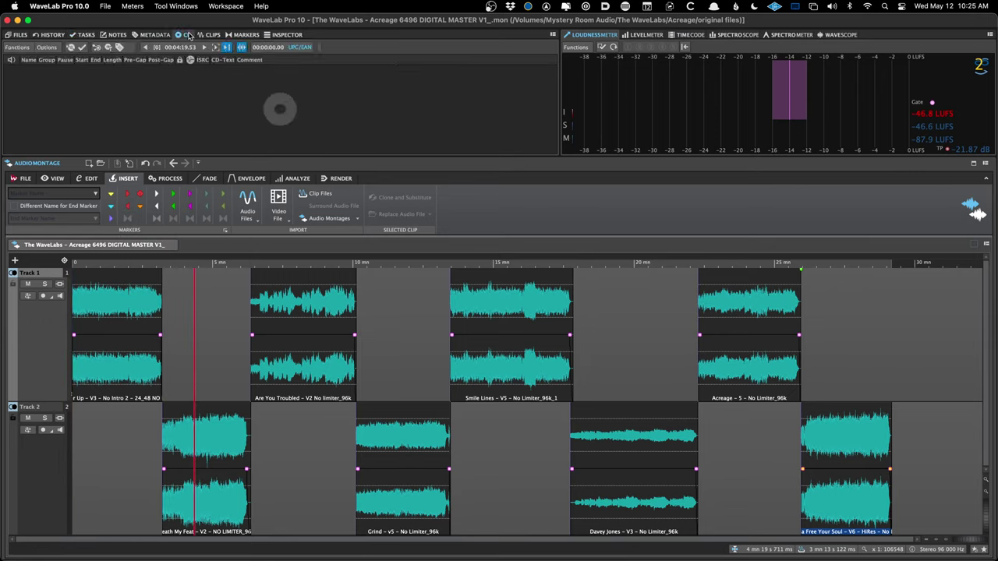
click(95, 49)
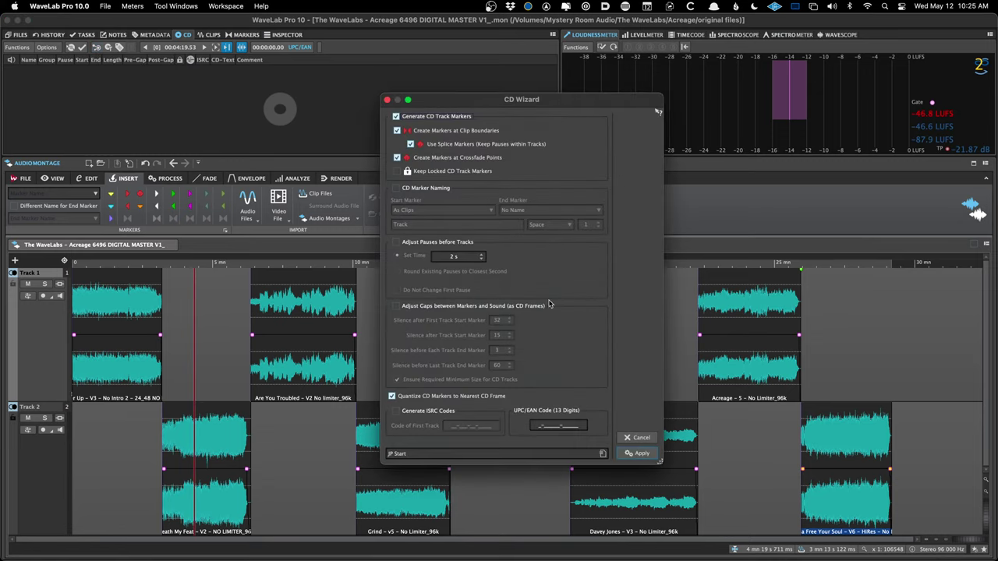
click(639, 438)
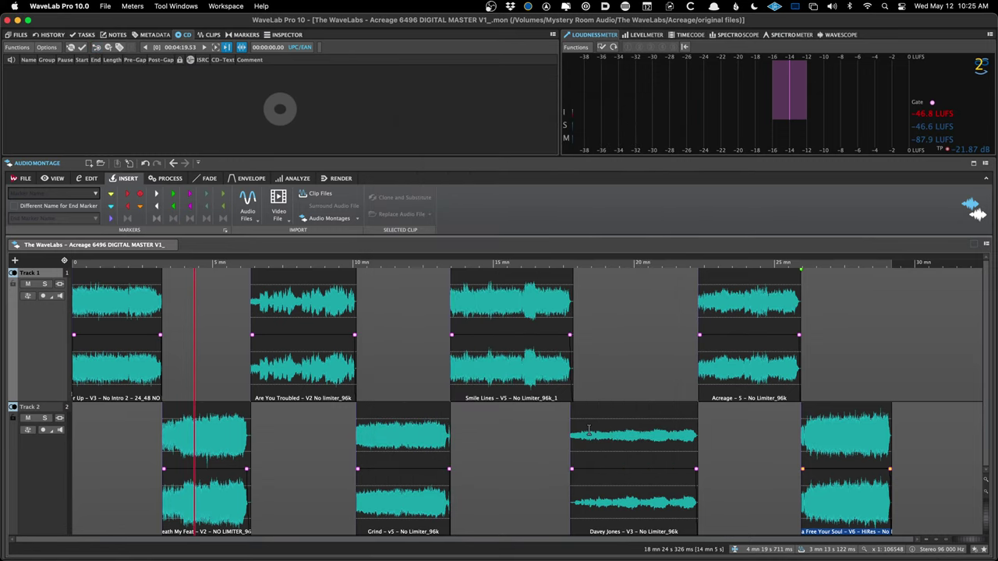
key(ctrl+c)
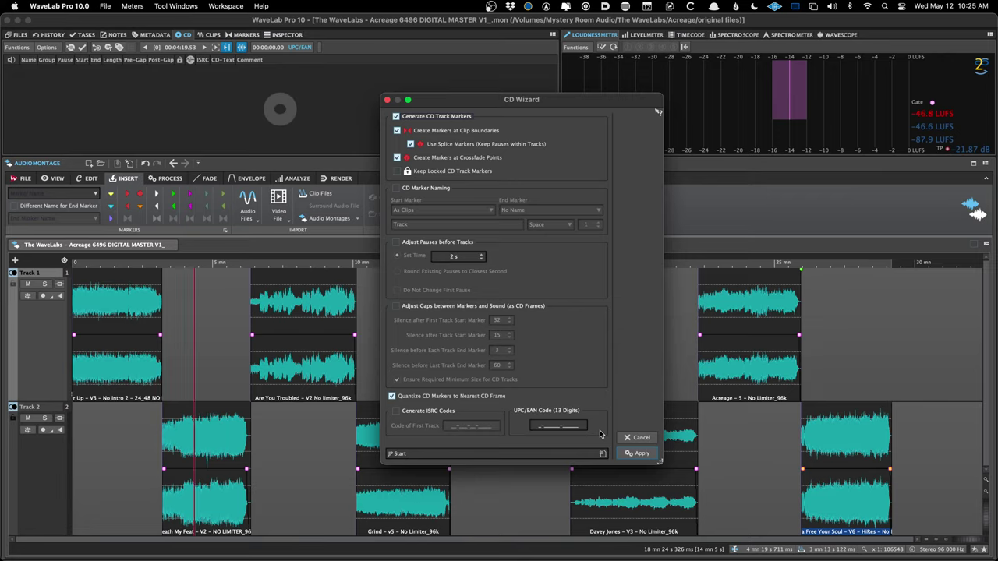
click(388, 454)
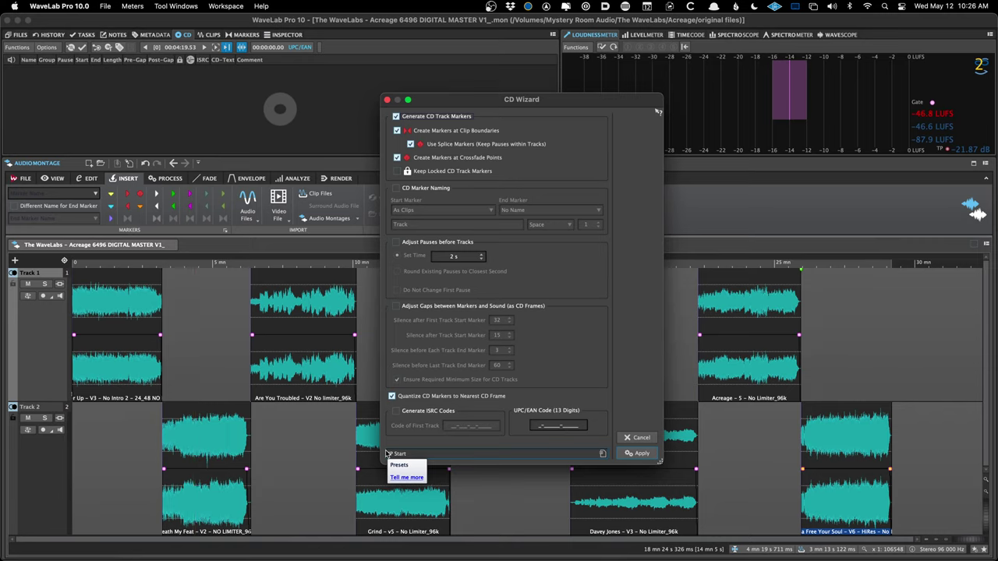
click(425, 425)
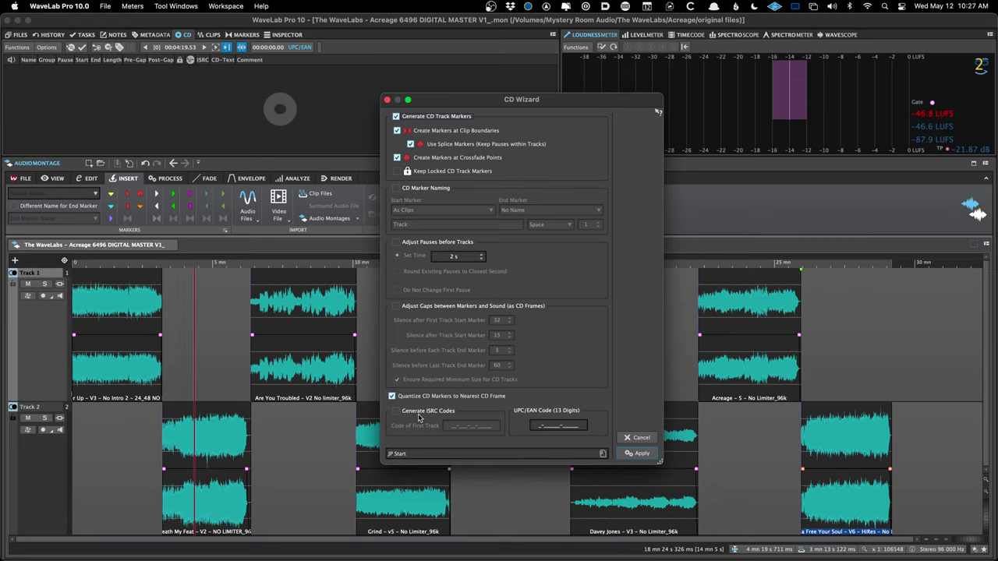
- Examine the CD Wizard's ISRC code generation and UPC/EAN code options, then close the wizard without applying changes
click(422, 412)
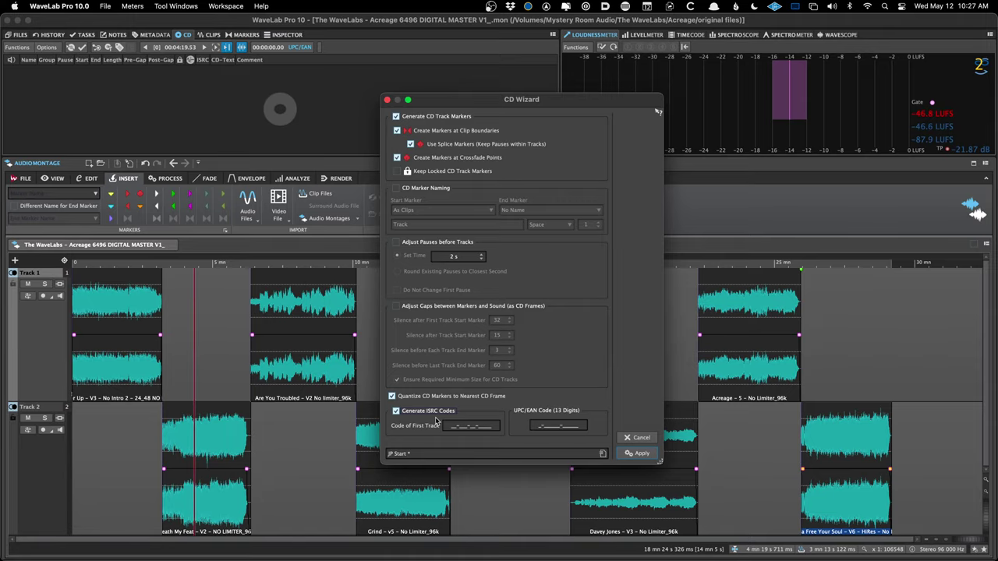
click(636, 437)
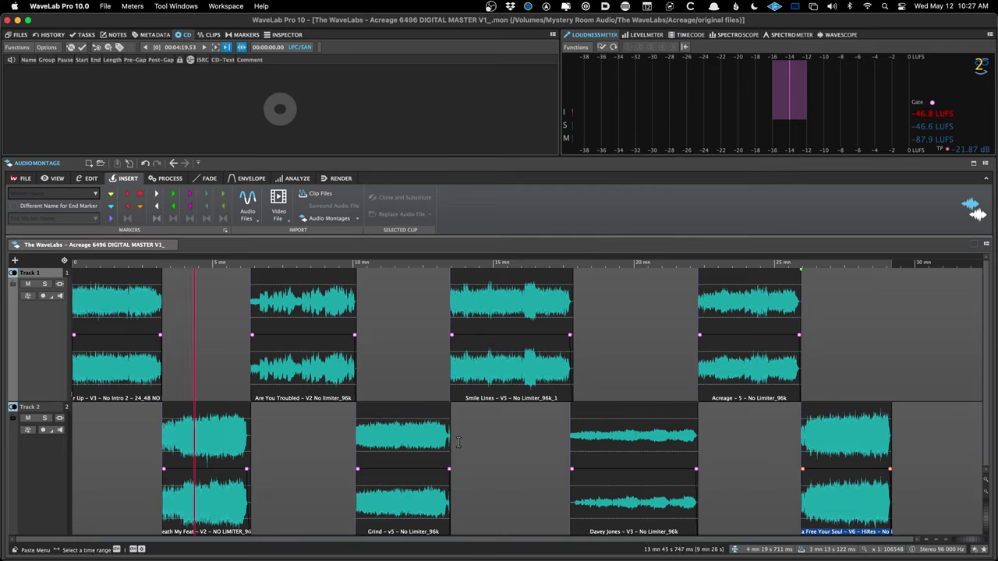
key(super+shift+w)
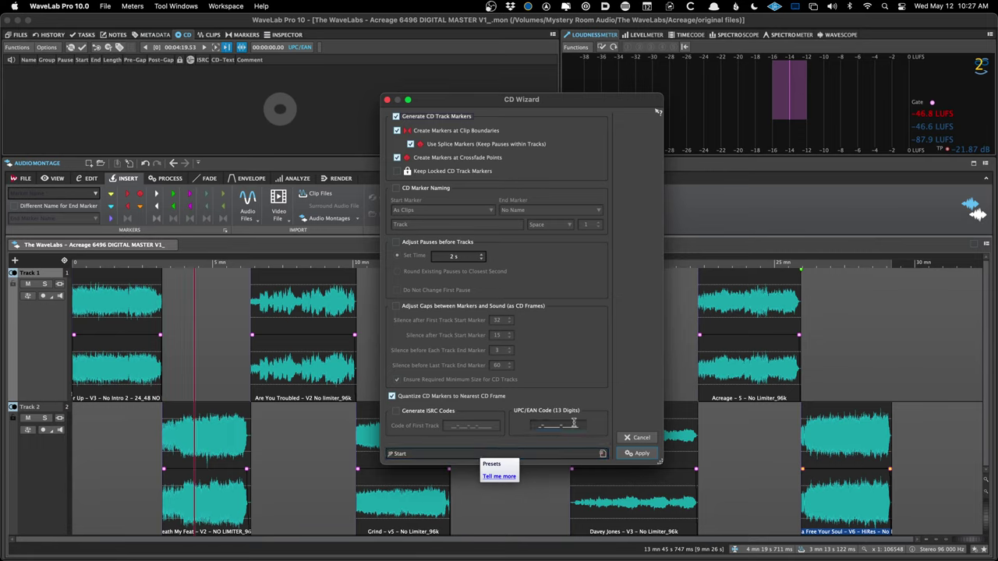
click(637, 439)
- Generate CD track splice markers for all the album's clips and save the montage, undoing and redoing the marker generation once
click(285, 426)
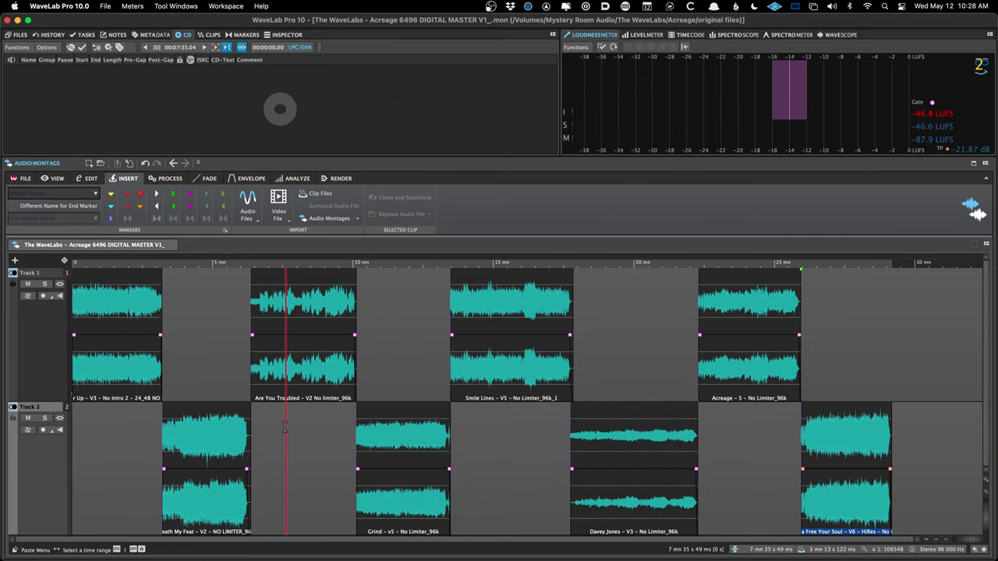
key(super+s)
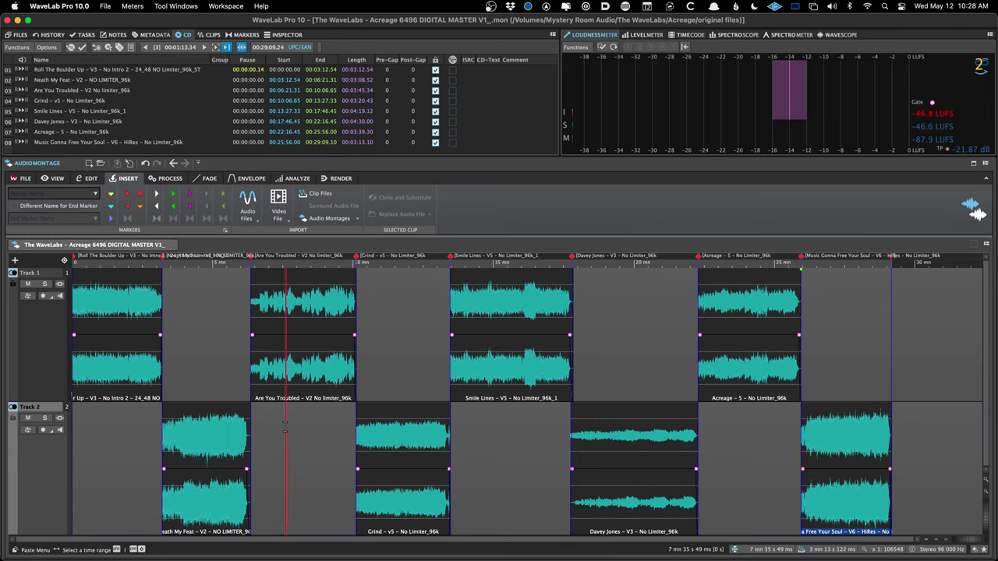
click(285, 427)
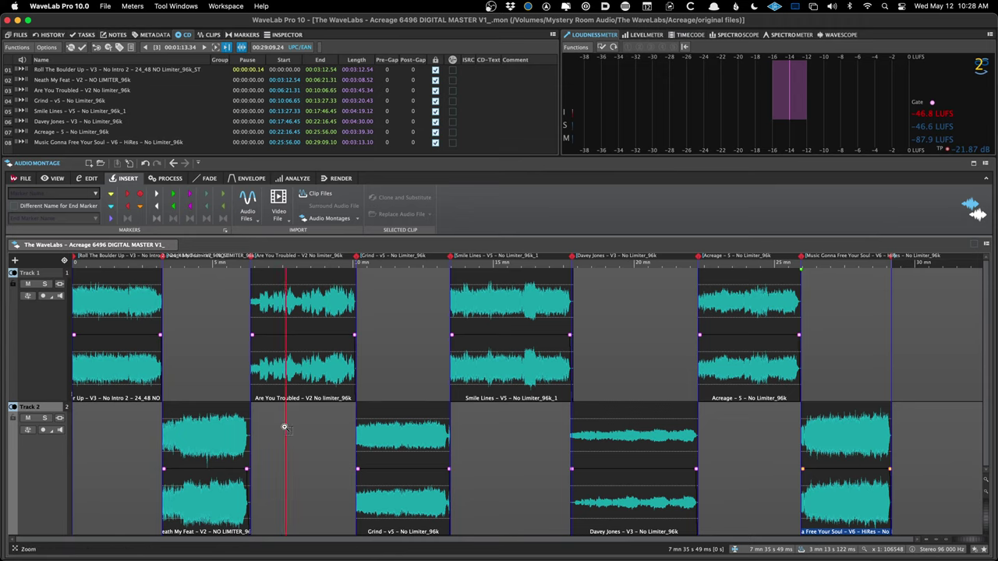
key(super+z)
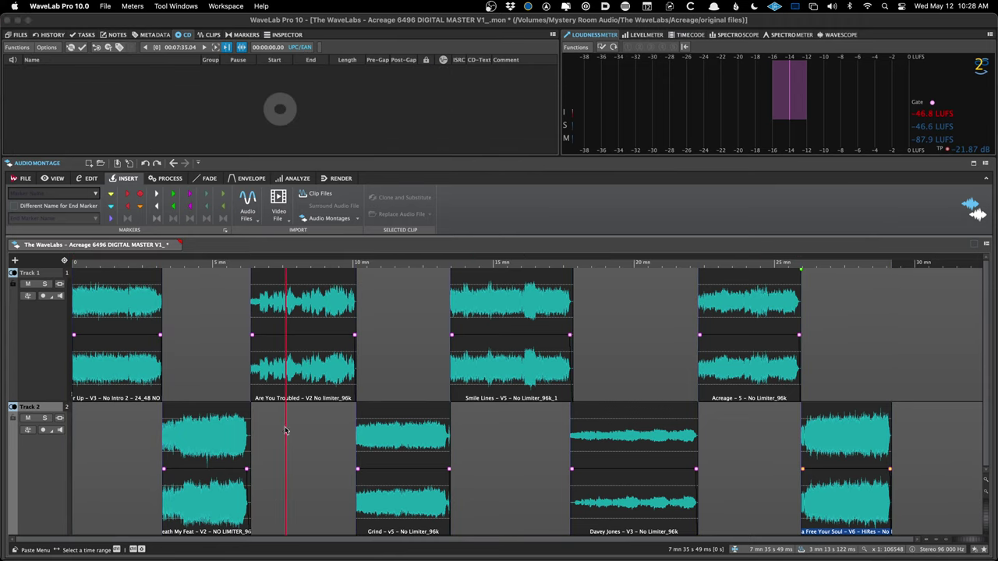
key(super+shift+z)
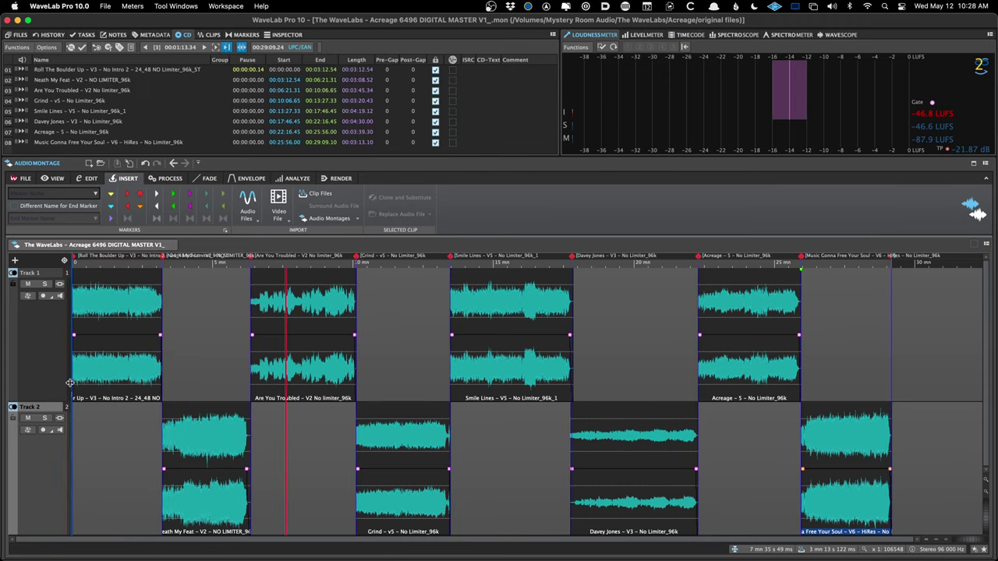
- Try shifting the Are You Troubled clip and the songs after it about 1 min 13 s earlier, and undo the move
key(h)
key(h)
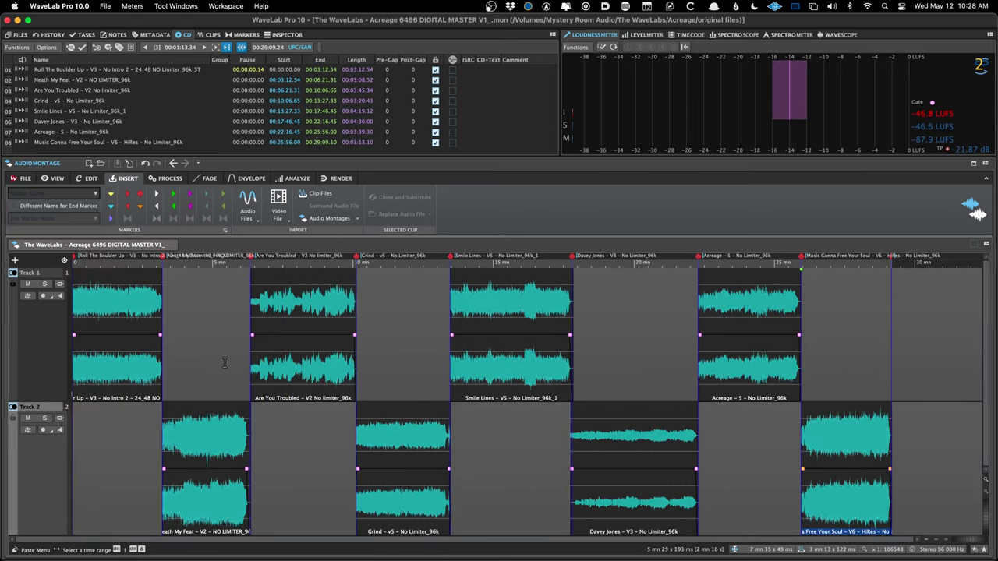
click(294, 378)
drag(294, 378, 320, 378)
key(ctrl+z)
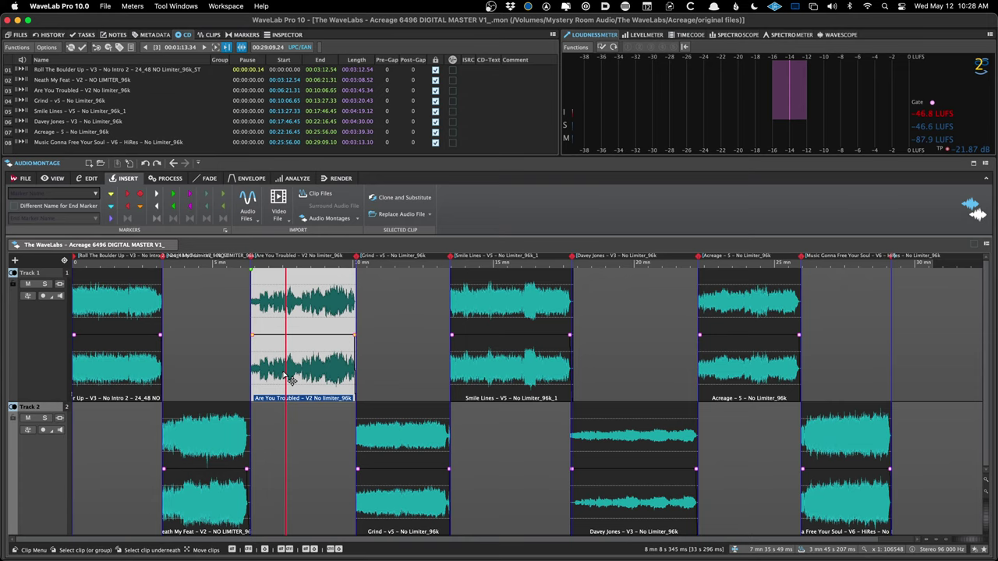
click(244, 372)
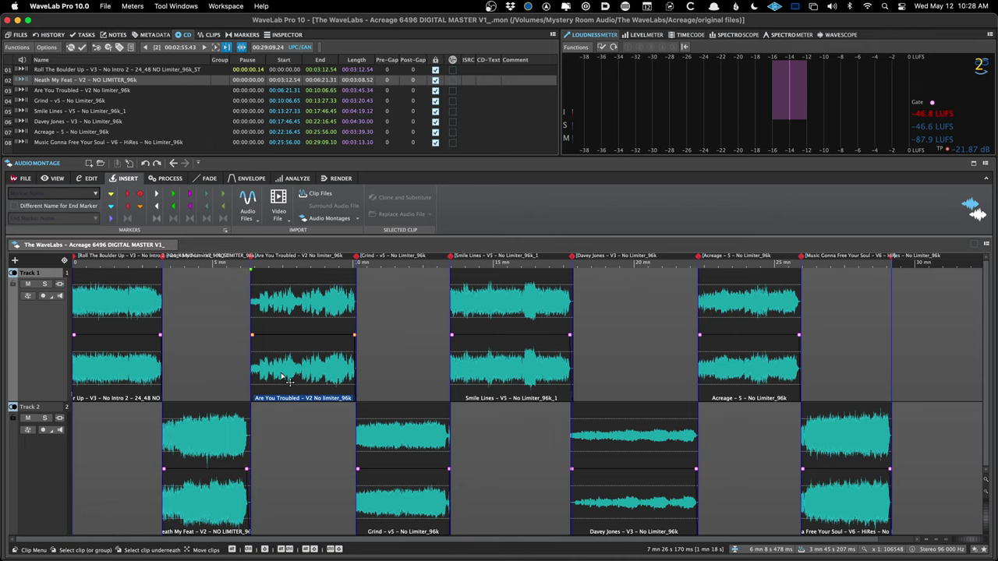
drag(289, 388, 251, 379)
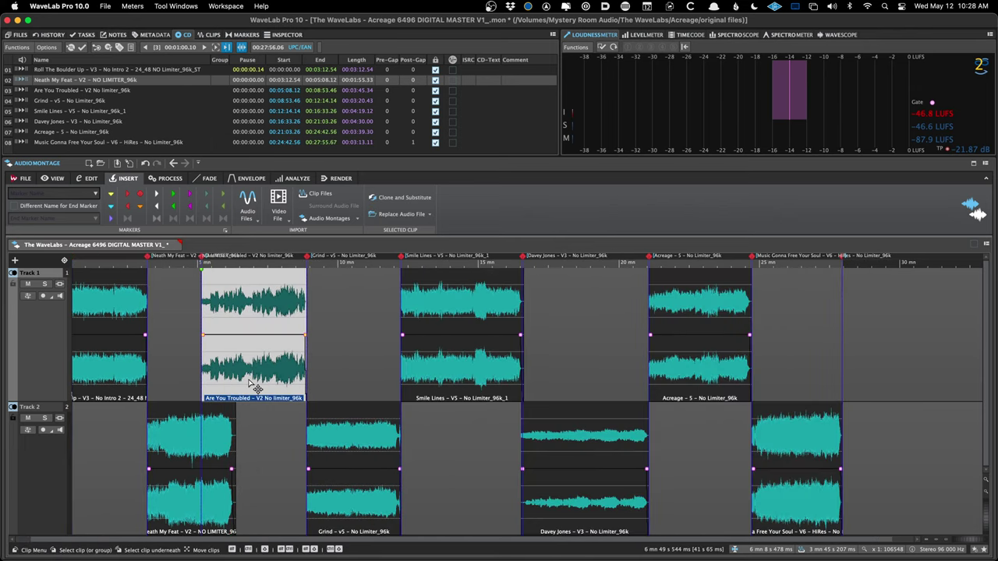
key(ctrl+z)
- Return to the start of the montage and examine the gap between the first CD track marker and the Roll The Boulder Up clip
click(216, 360)
key(Home)
key(h)
key(h)
key(h)
key(h)
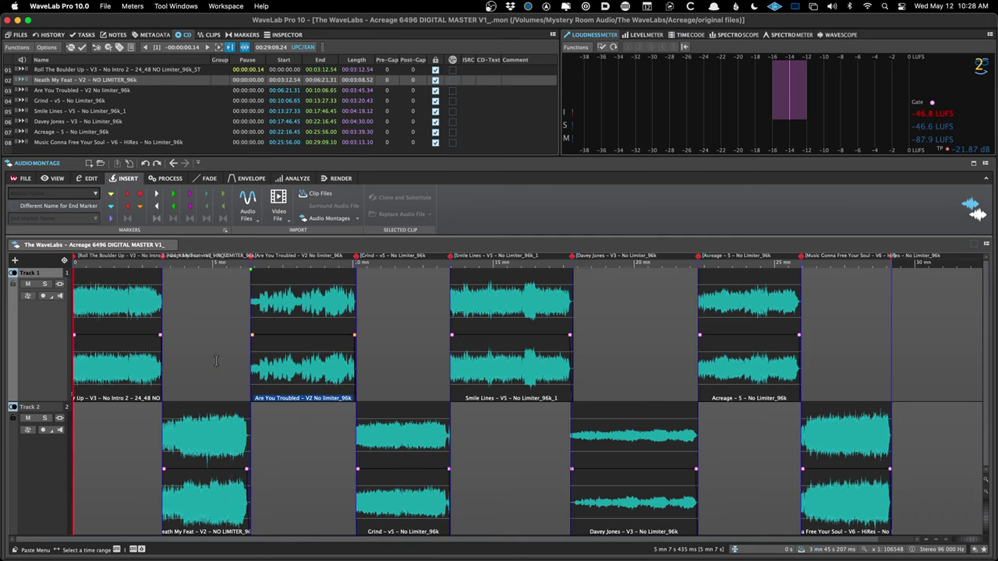
key(h)
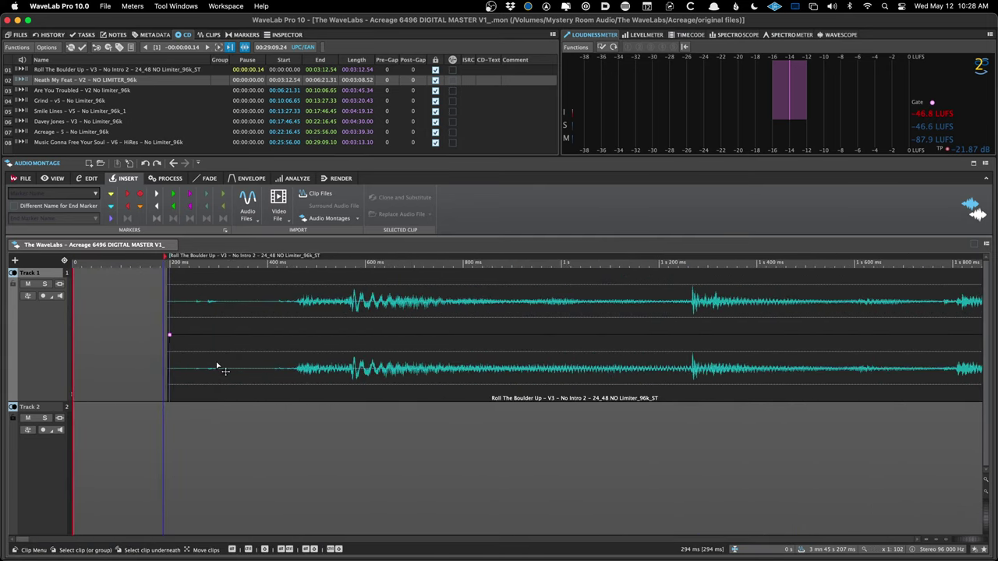
key(h)
key(h)
key(h)
key(h)
key(h)
key(h)
key(h)
key(h)
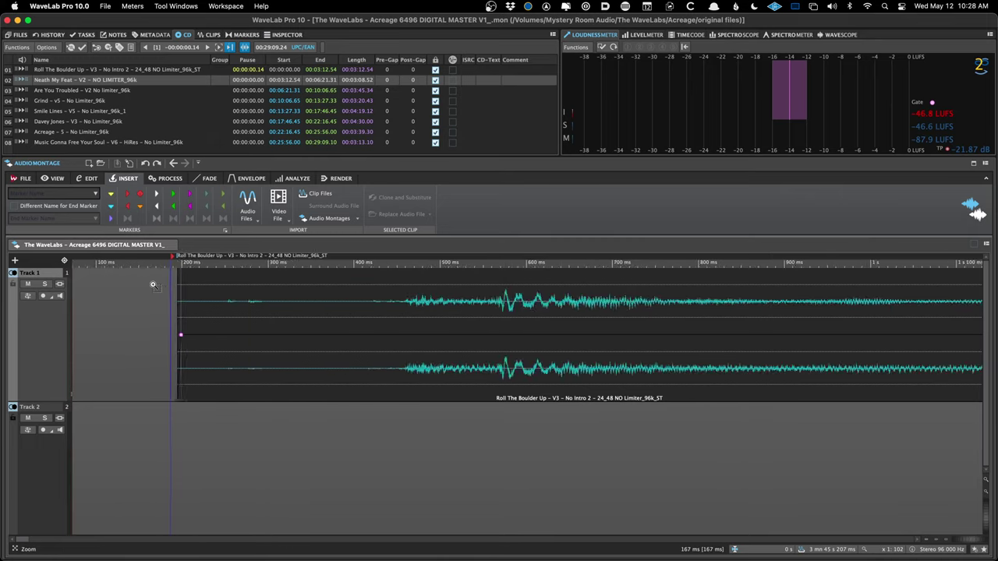
key(h)
key(h)
key(h)
key(h)
key(h)
key(h)
key(h)
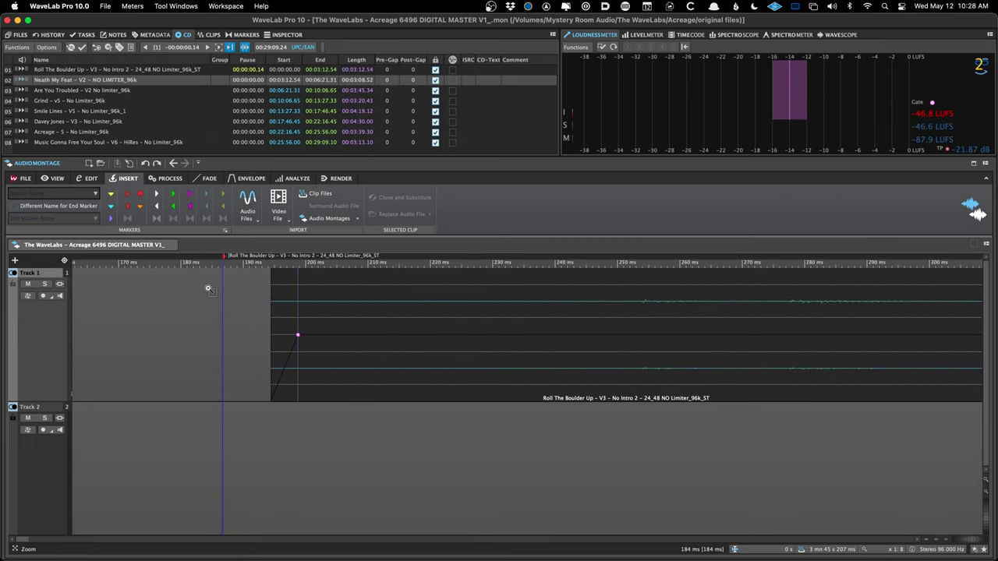
- Examine the quiet opening sounds of the Roll The Boulder Up clip against its track marker with the waveform height magnified
key(g)
key(g)
key(g)
key(g)
key(g)
key(g)
key(g)
key(g)
key(g)
key(g)
key(g)
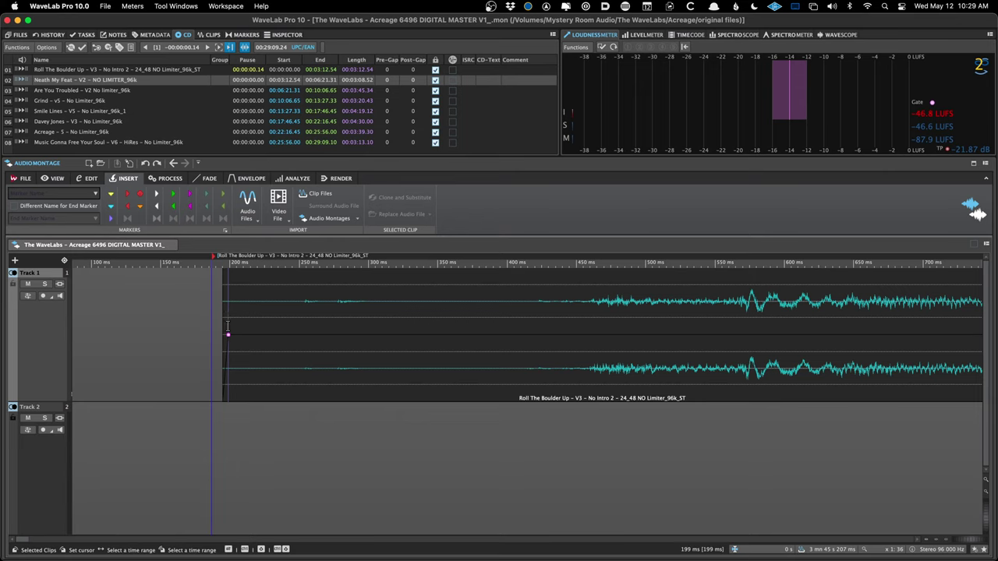
scroll(228, 327, up, 6)
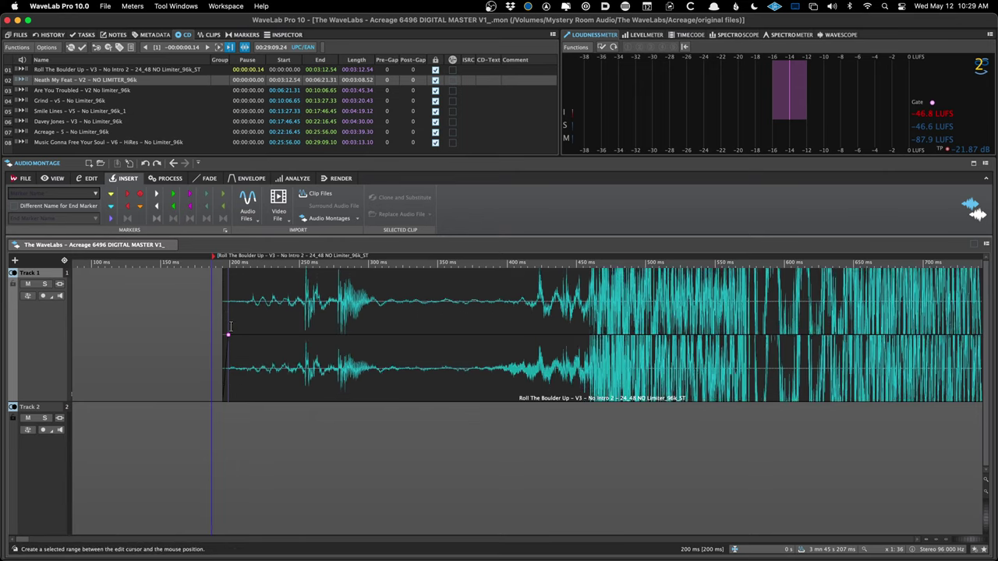
scroll(228, 327, down, 2)
scroll(226, 327, down, 1)
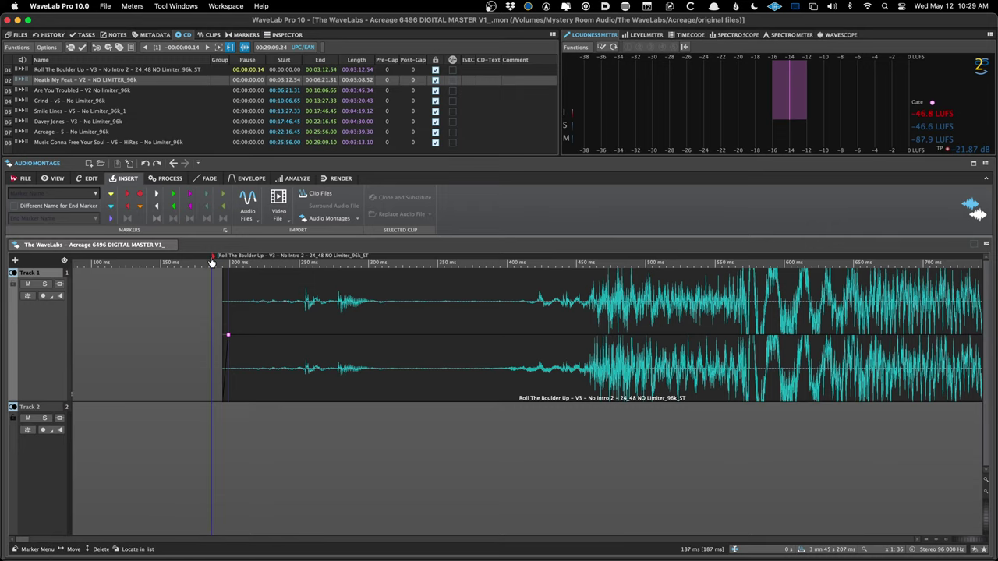
- Go to the Neath My Feat track marker and shorten that clip's fade-in to 9 ms
scroll(198, 281, down, 6)
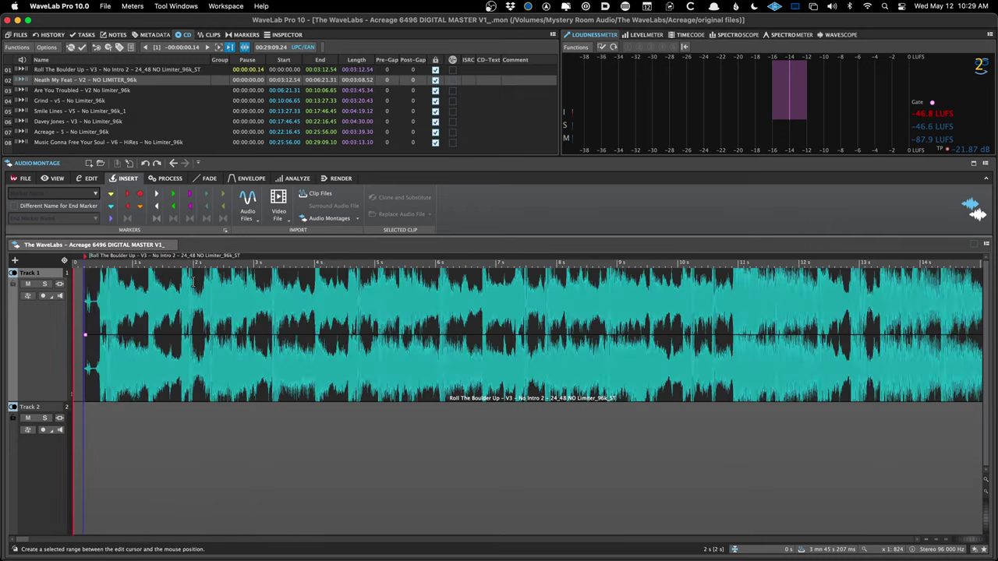
key(ctrl+Right)
scroll(528, 429, up, 4)
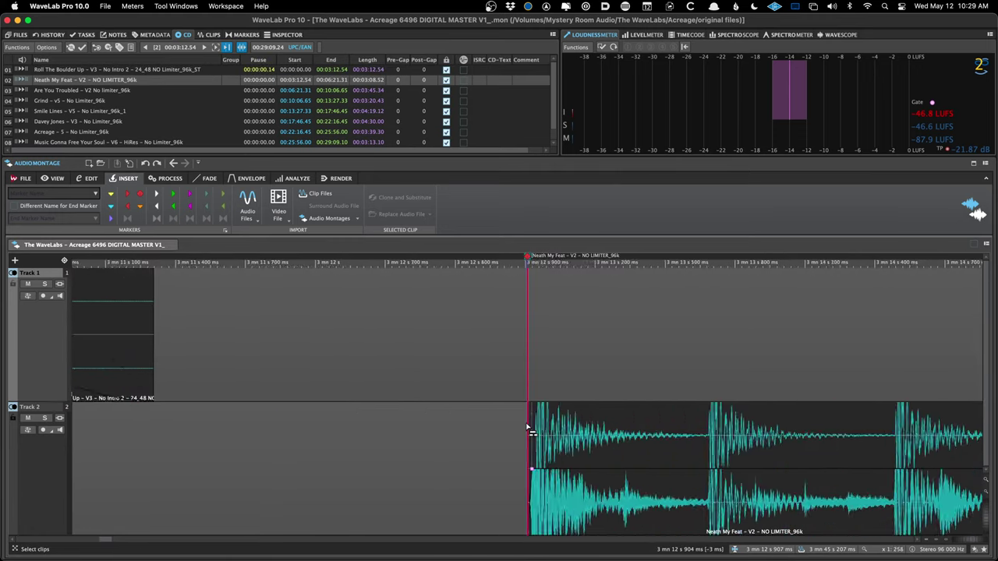
scroll(527, 429, up, 3)
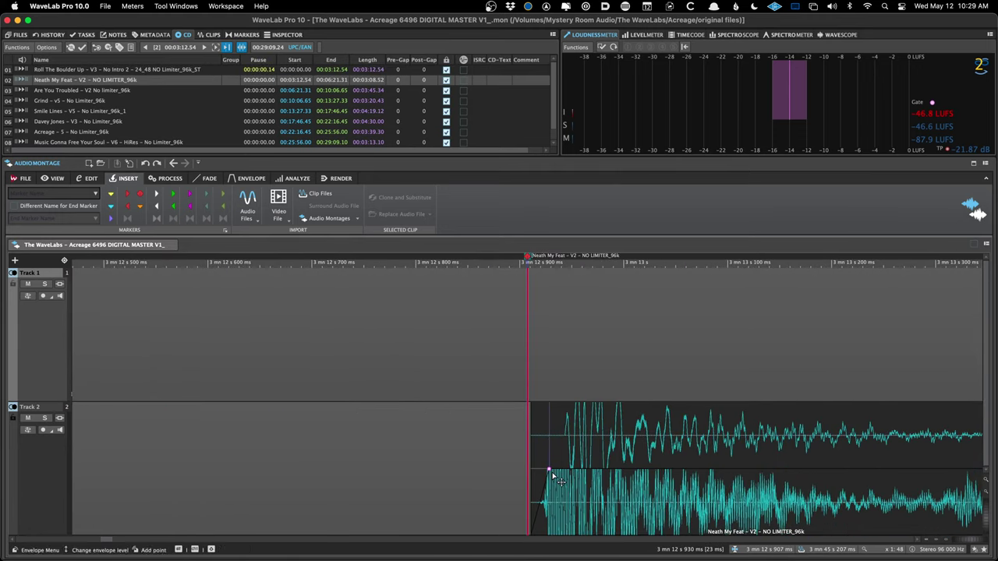
drag(559, 481, 532, 458)
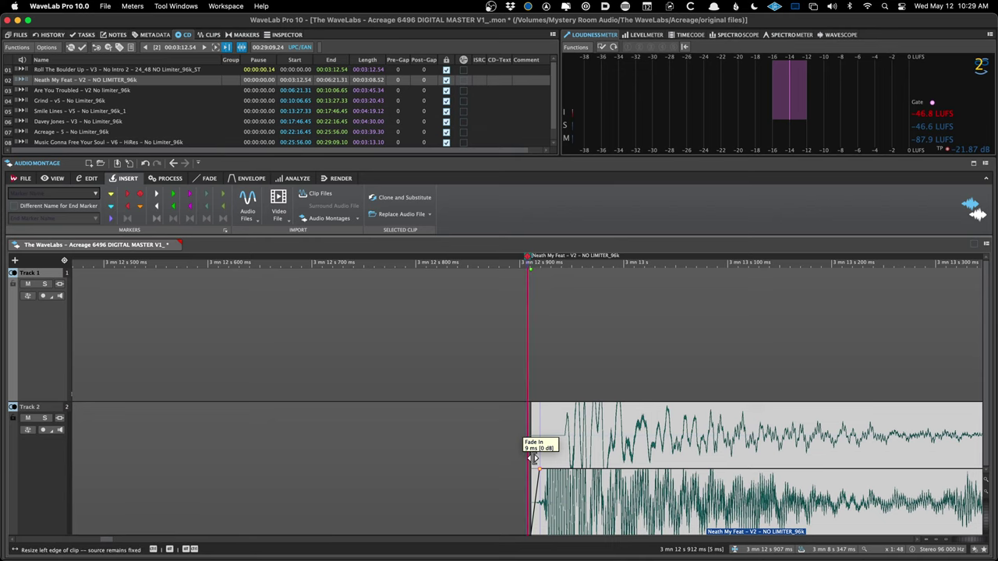
- Try moving the Grind track marker about 80 ms earlier, and undo the move
key(ctrl+Right)
key(ctrl+Right)
key(ctrl+Right)
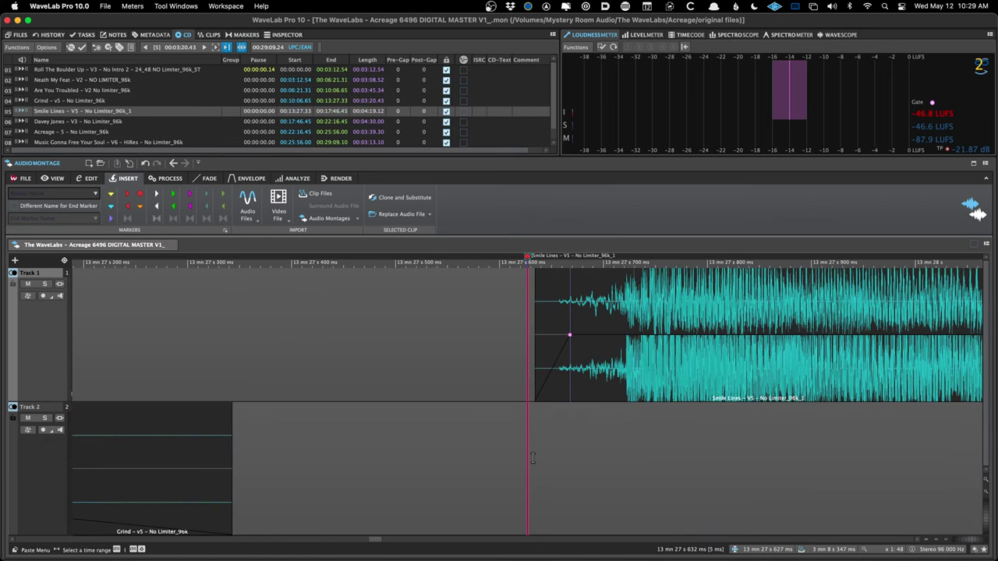
key(ctrl+Left)
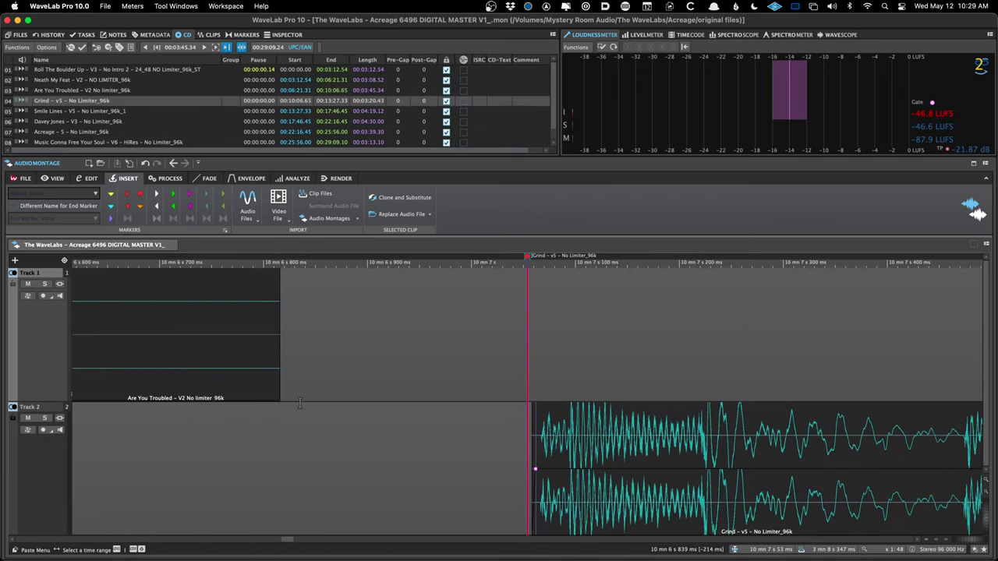
scroll(282, 406, down, 1)
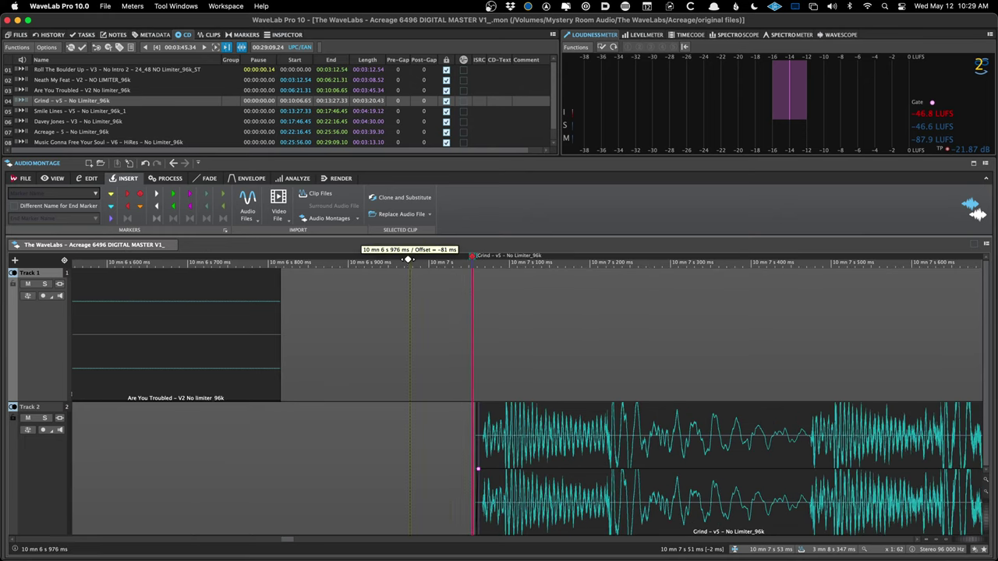
drag(407, 259, 405, 260)
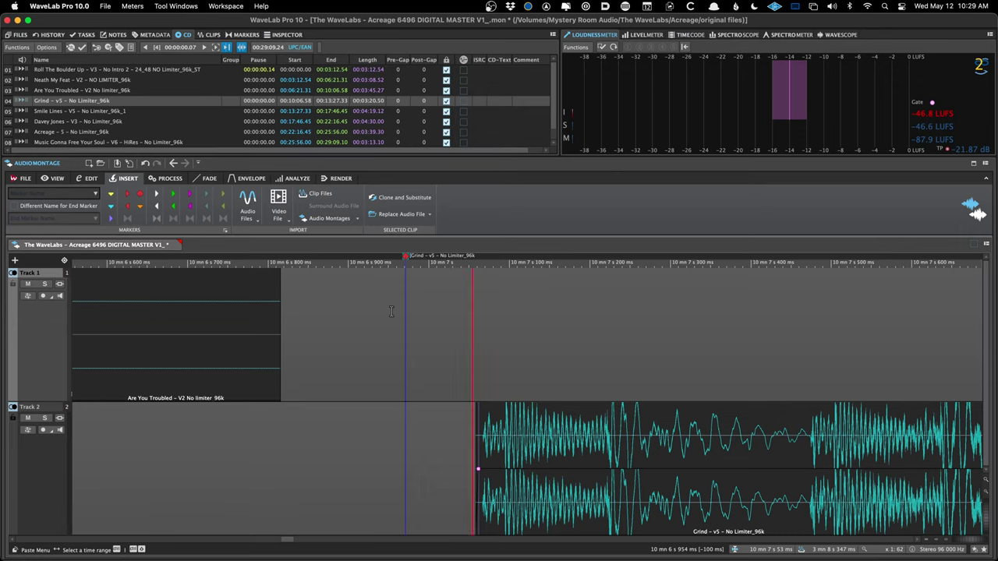
key(super+z)
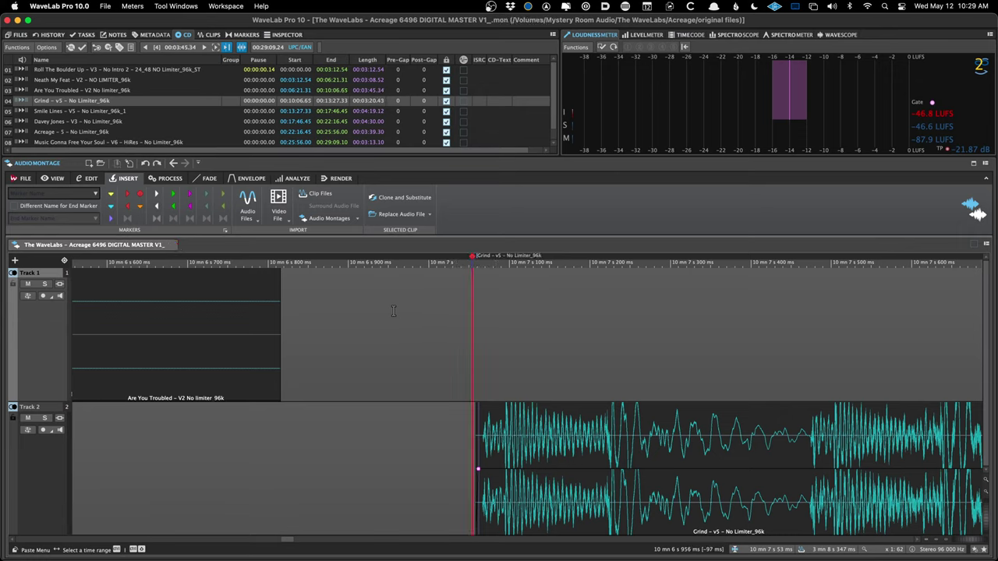
click(393, 310)
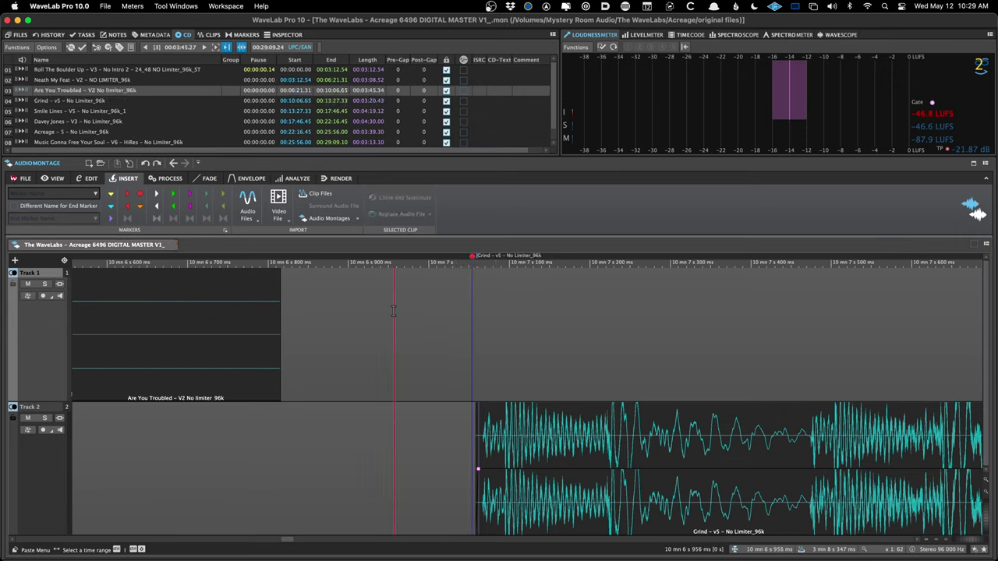
- Try moving all CD track start and splice markers 200 ms earlier, quantized to CD frames
click(20, 48)
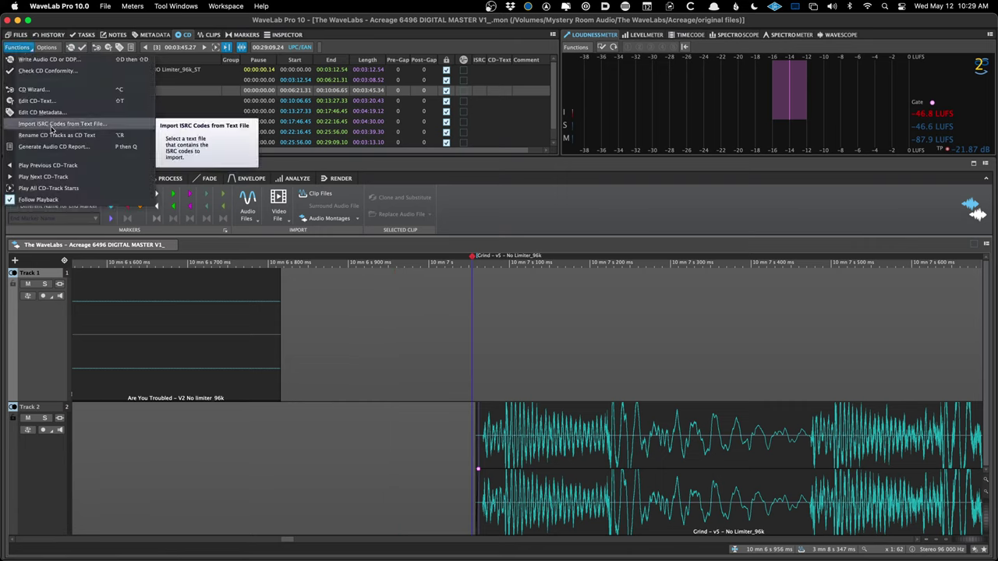
click(261, 39)
click(251, 36)
click(18, 47)
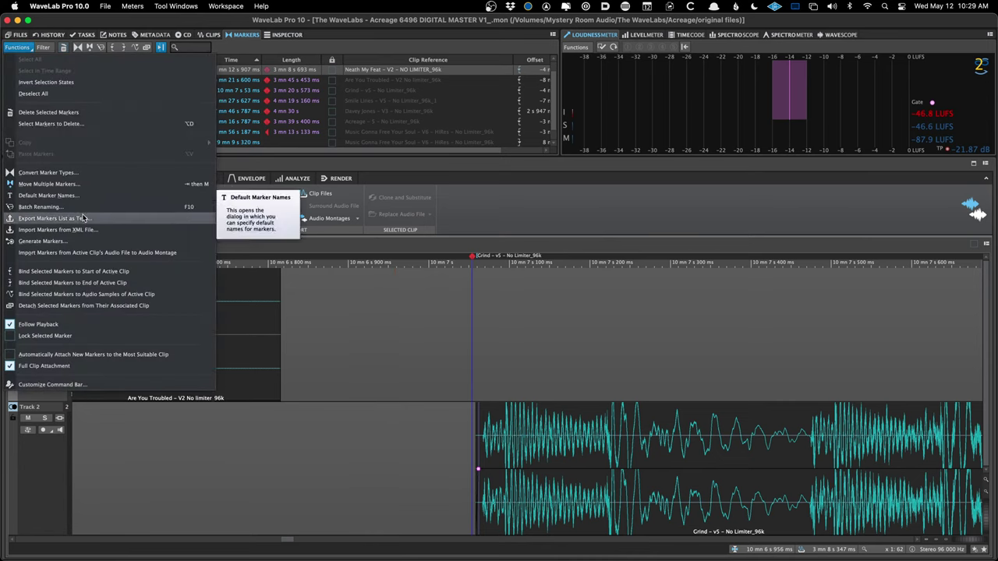
click(88, 184)
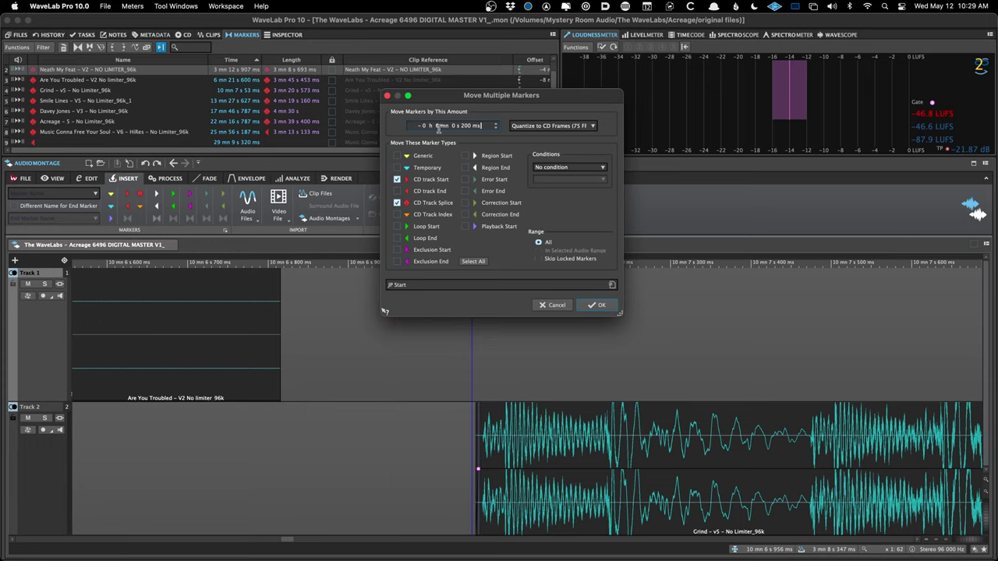
scroll(438, 130, down, 6)
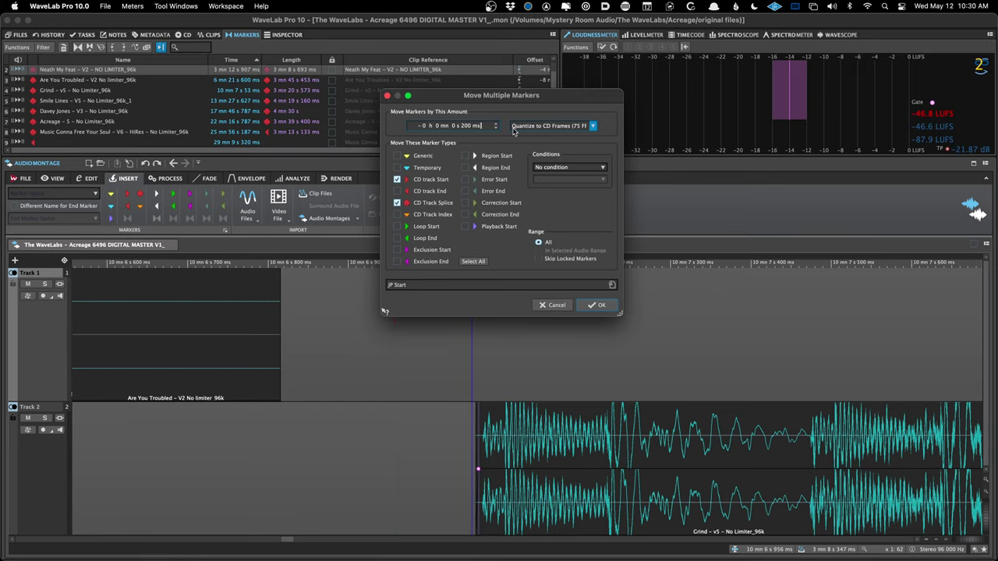
click(599, 305)
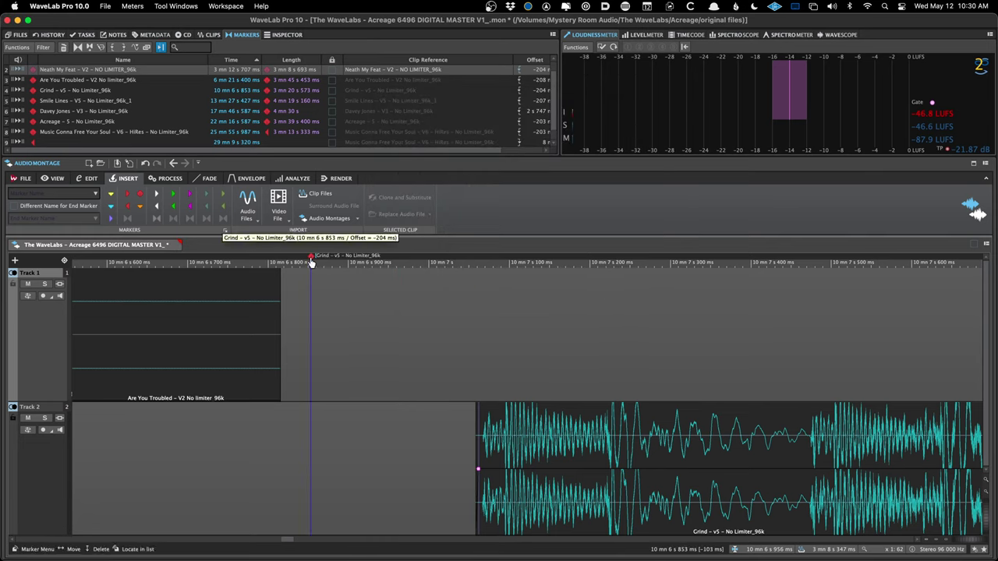
- Compare the first track marker's position with and without the 200 ms shift, and leave the shift undone
key(super+z)
key(Home)
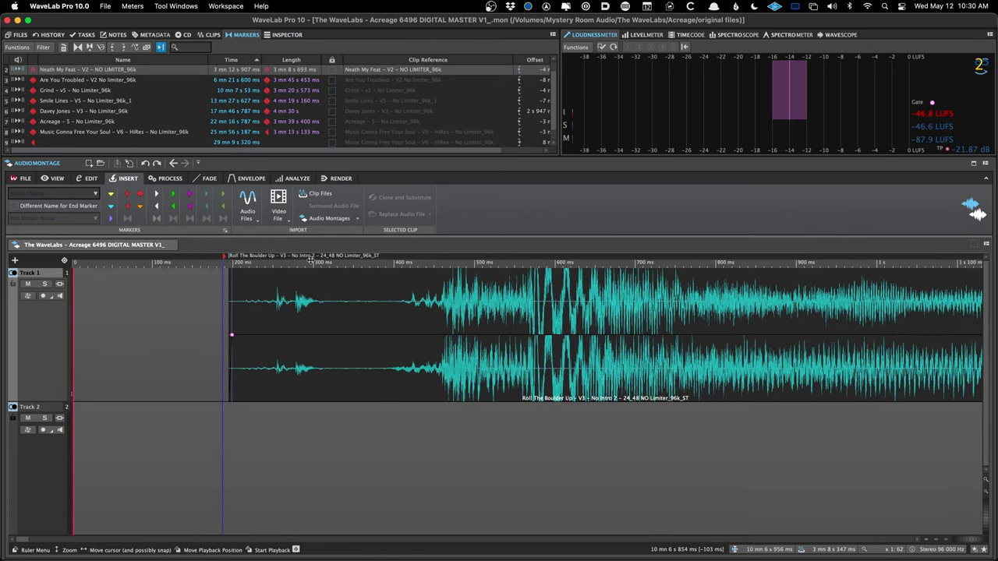
key(super+shift+z)
key(super+s)
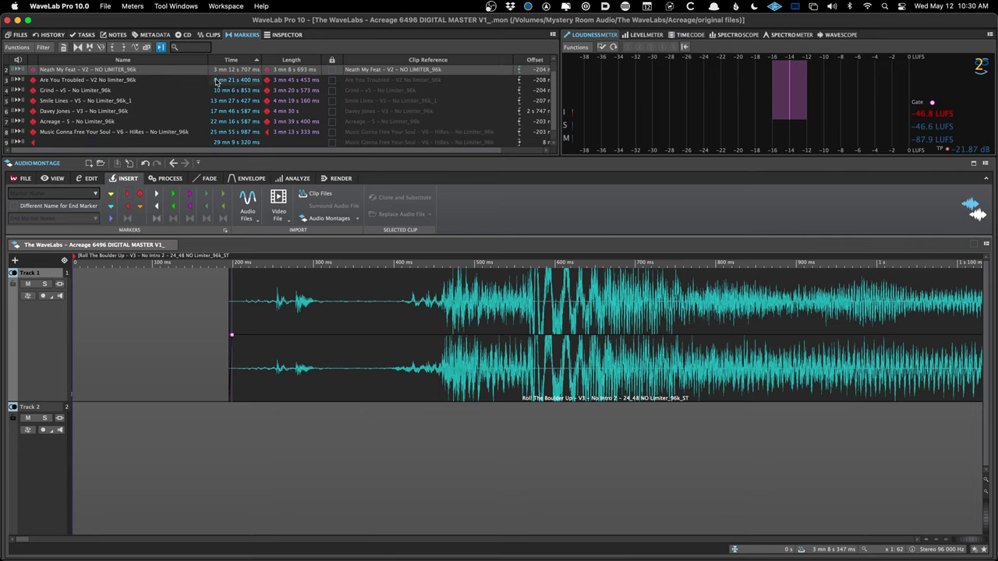
scroll(243, 79, up, 1)
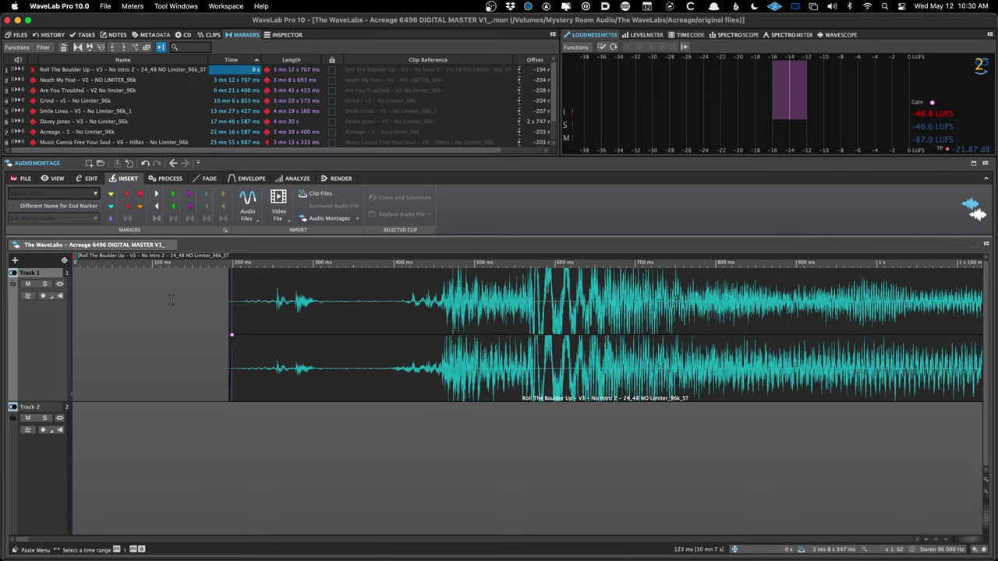
key(super+z)
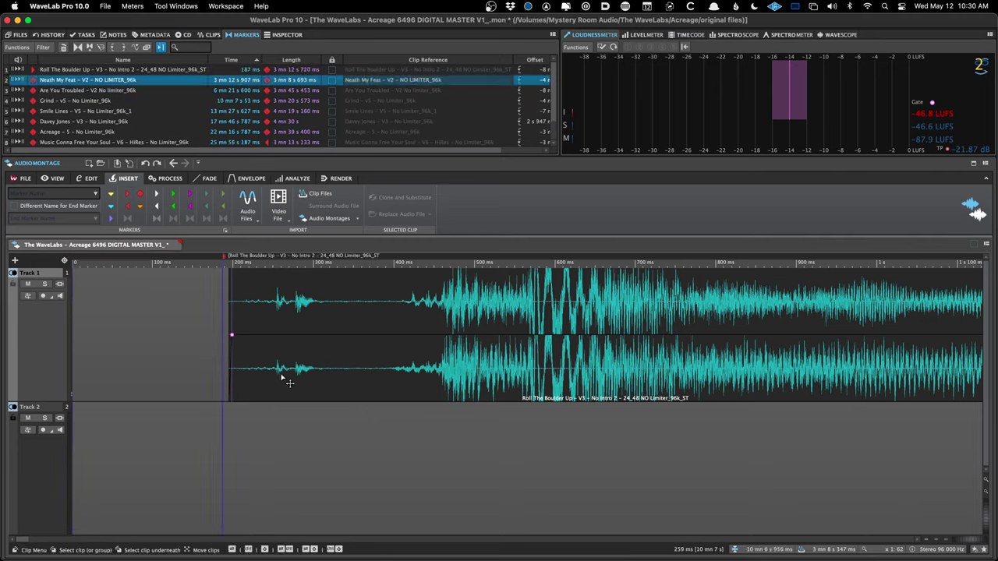
- Shift all clips about 55 ms later from Roll The Boulder Up, and move the CD track start and splice markers 200 ms earlier, quantized to CD frames
drag(283, 380, 336, 374)
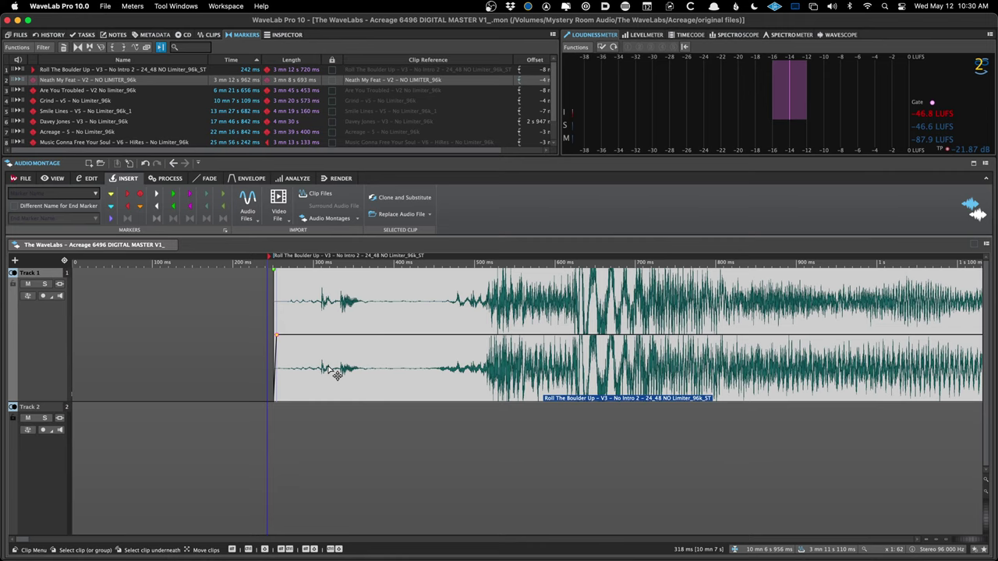
key(super+shift+m)
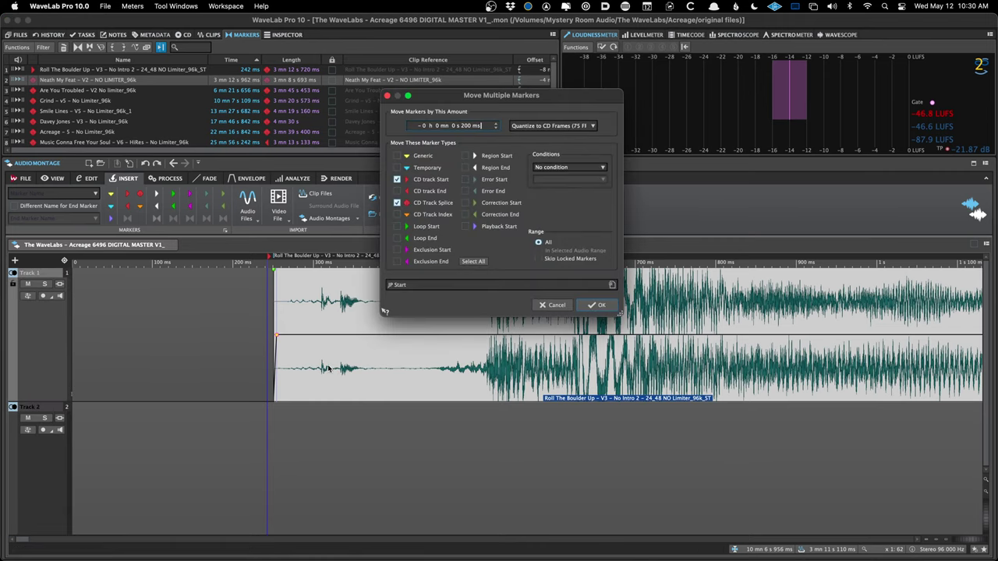
click(596, 307)
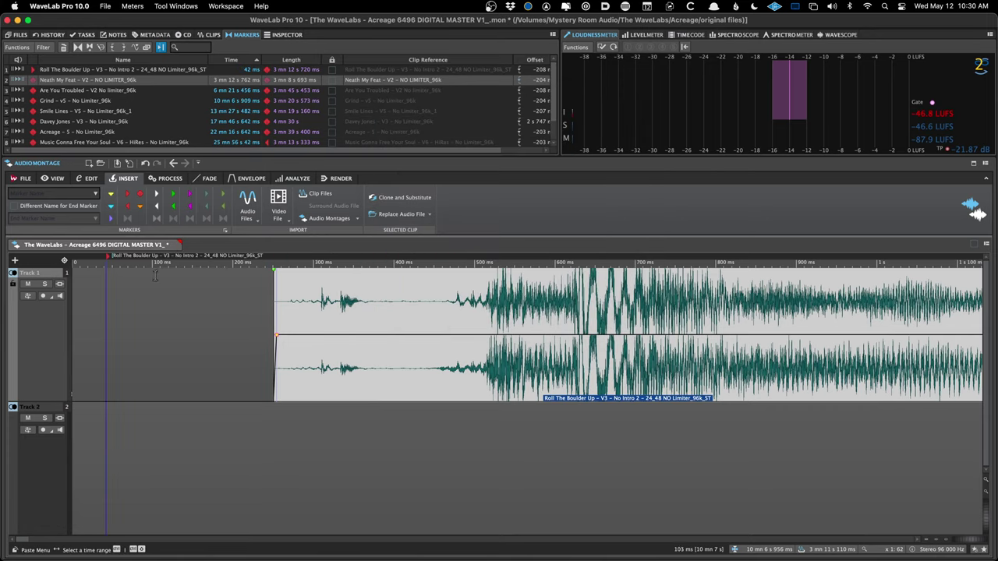
- Save the montage and move the Roll The Boulder Up track marker to 0 s
key(super+s)
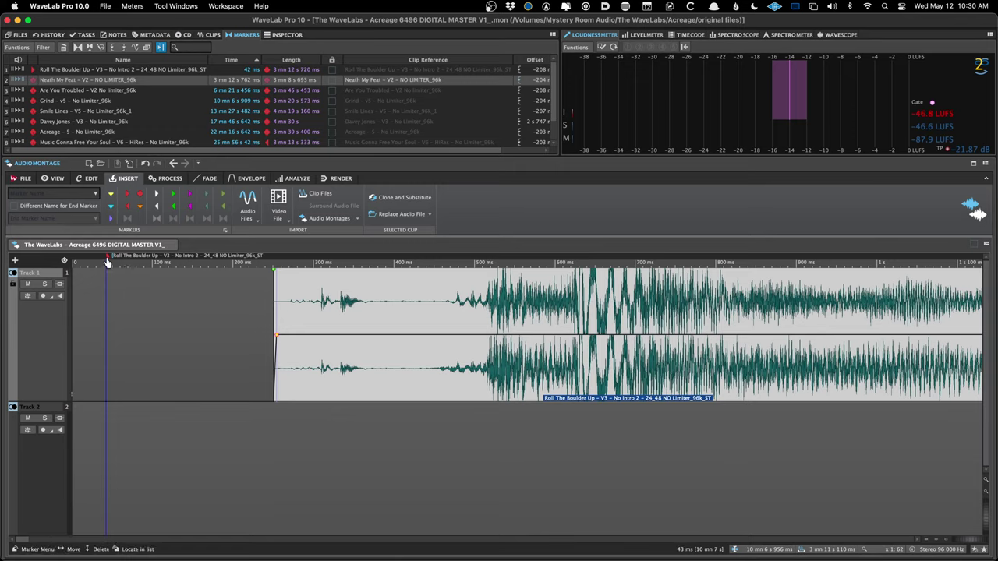
drag(107, 260, 75, 261)
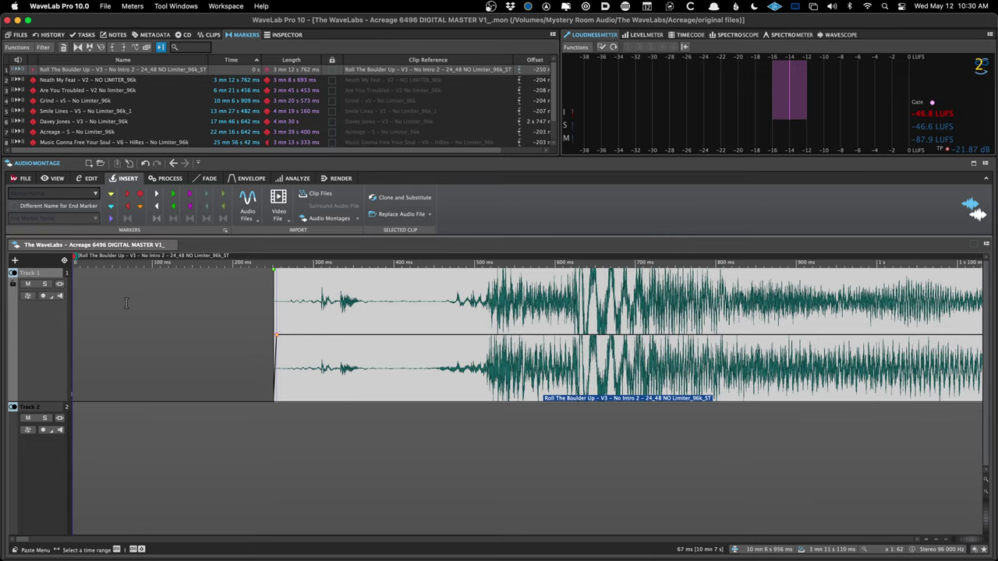
- Step through the CD track markers and examine the gap between each marker and the start of its clip
key(5)
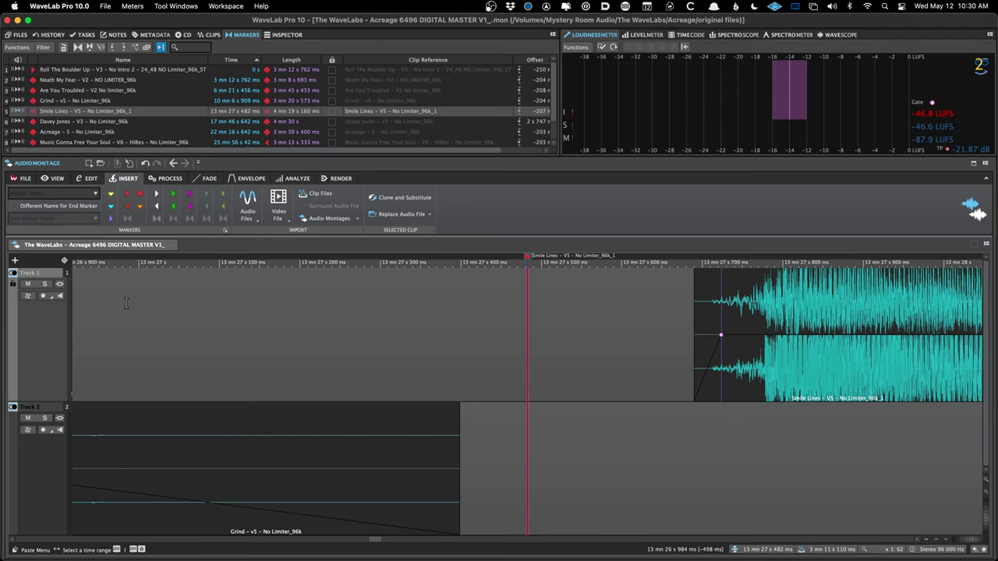
key(6)
key(7)
key(8)
key(7)
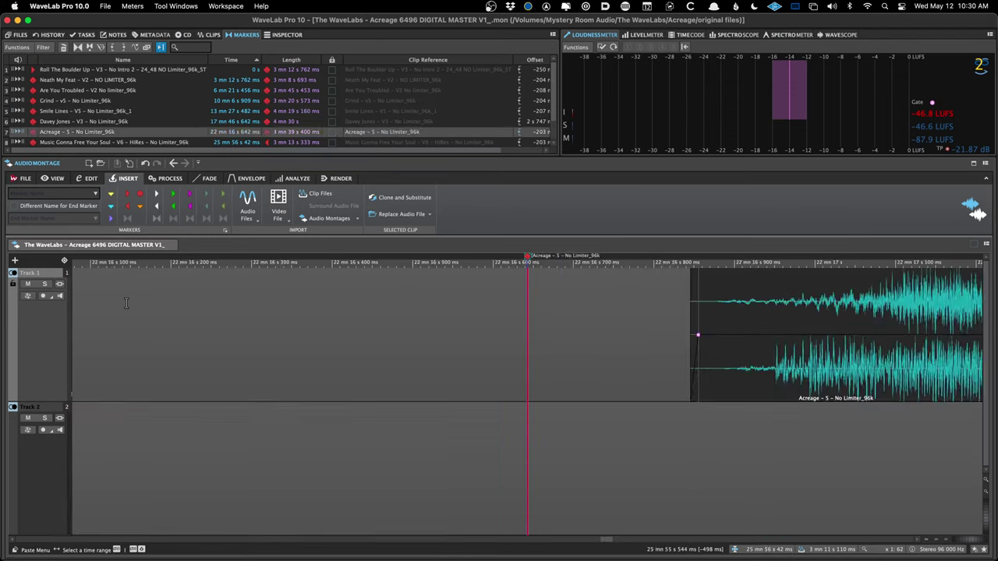
key(4)
key(1)
key(Down)
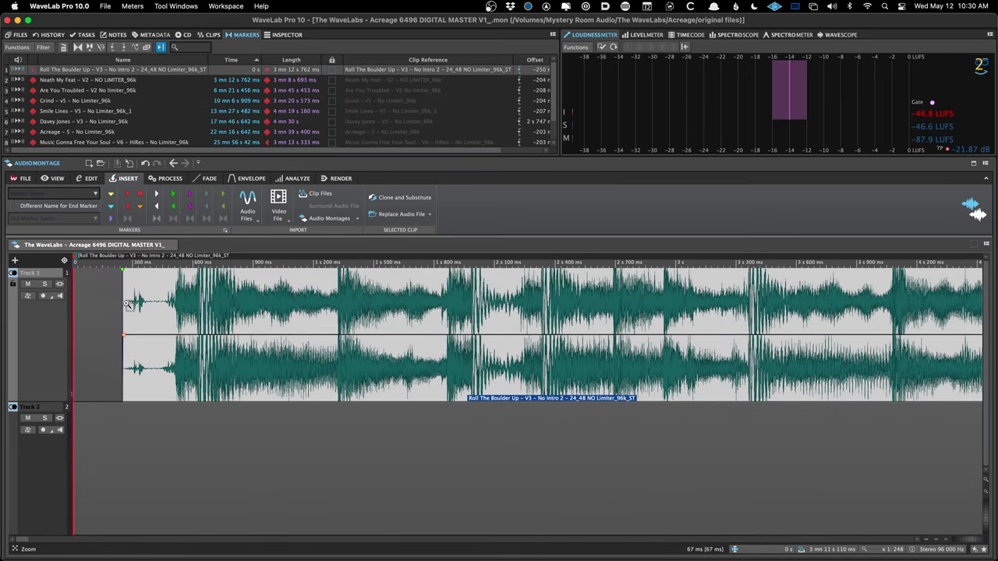
key(4)
key(3)
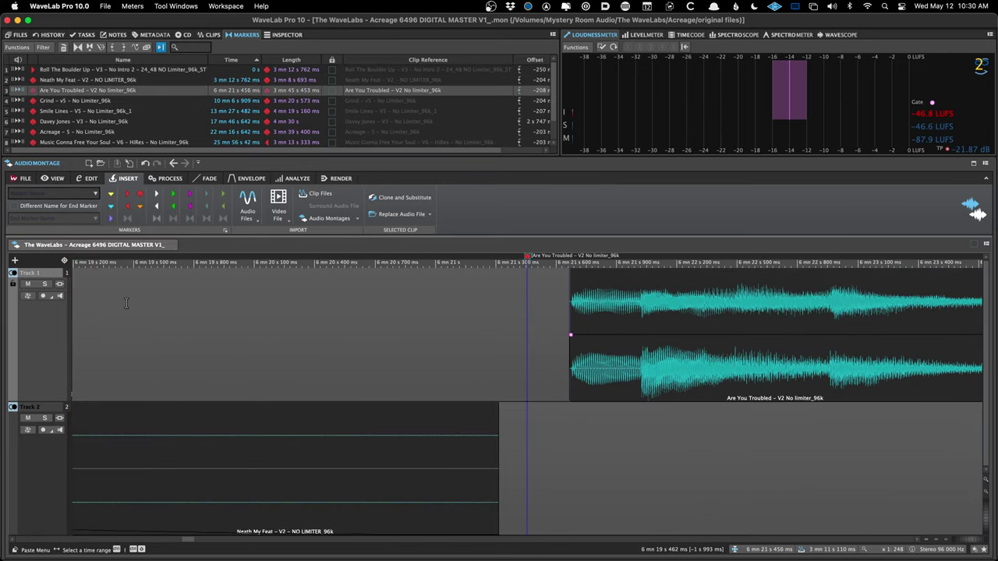
key(4)
key(5)
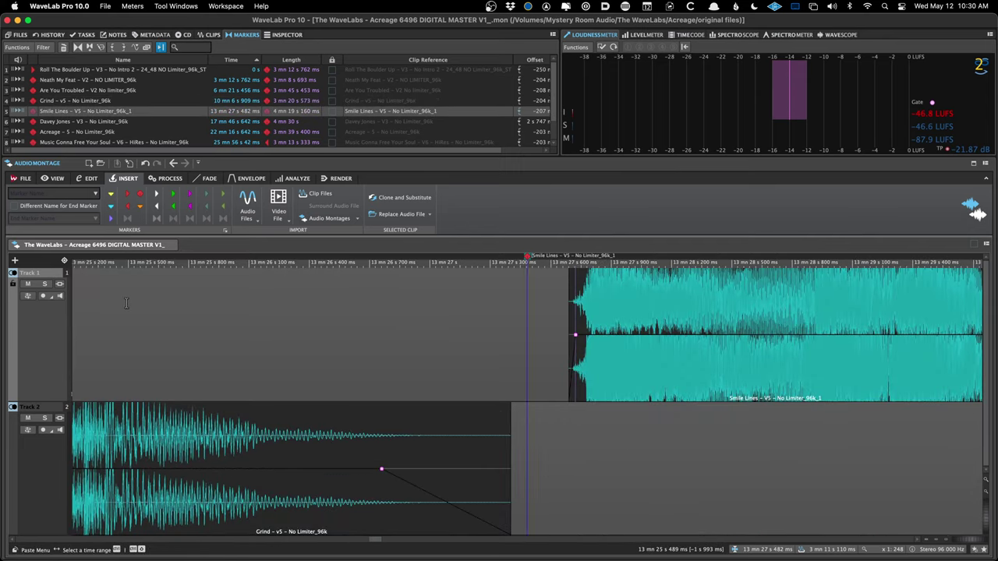
key(6)
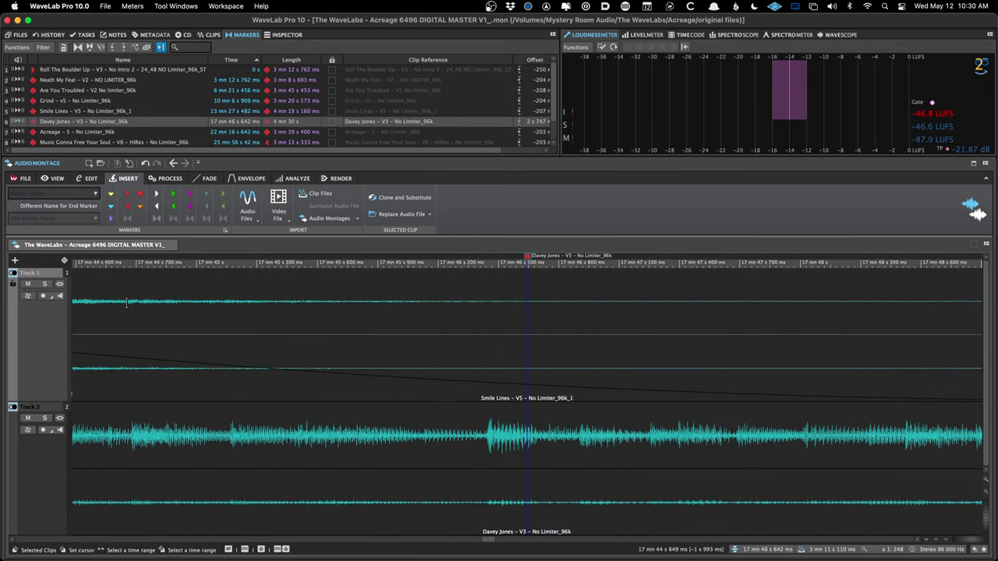
- Examine the Davey Jones marker within the Smile Lines overlap and the final CD track end marker, and return to the montage start
key(g)
key(g)
key(g)
key(g)
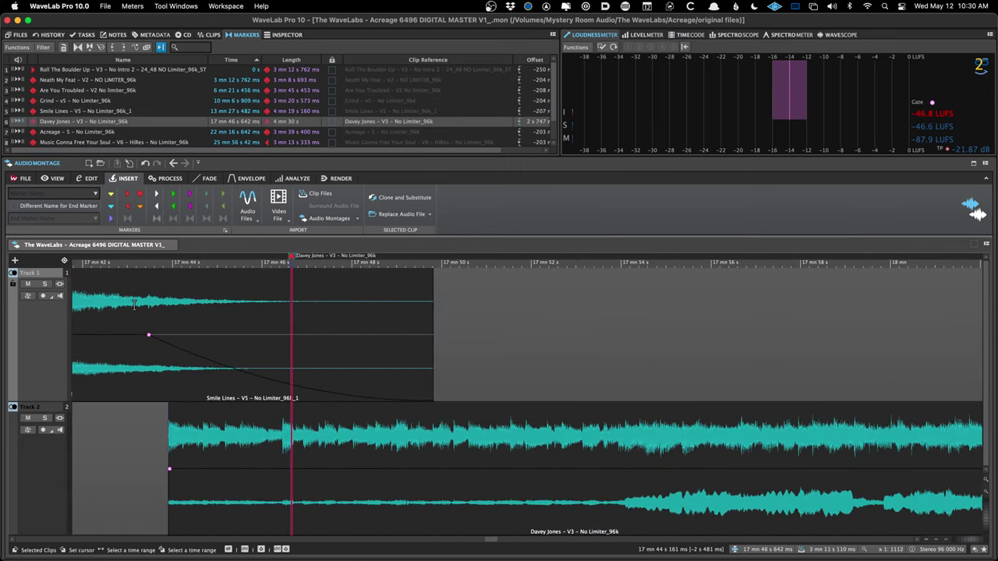
key(ctrl+Right)
key(ctrl+Right)
key(ctrl+Right)
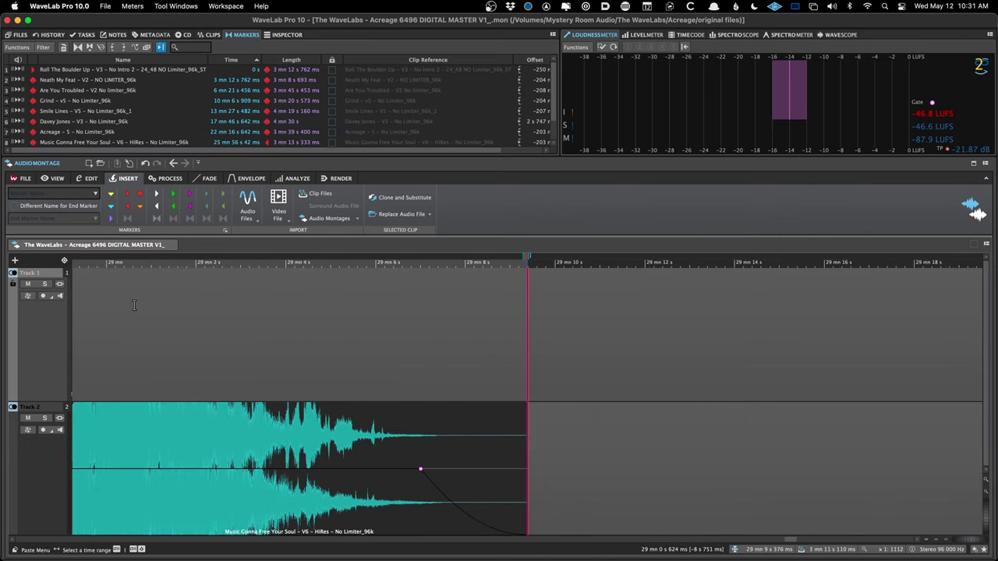
key(ctrl+Left)
key(ctrl+Left)
key(ctrl+Left)
key(ctrl+Left)
key(ctrl+Left)
key(ctrl+Left)
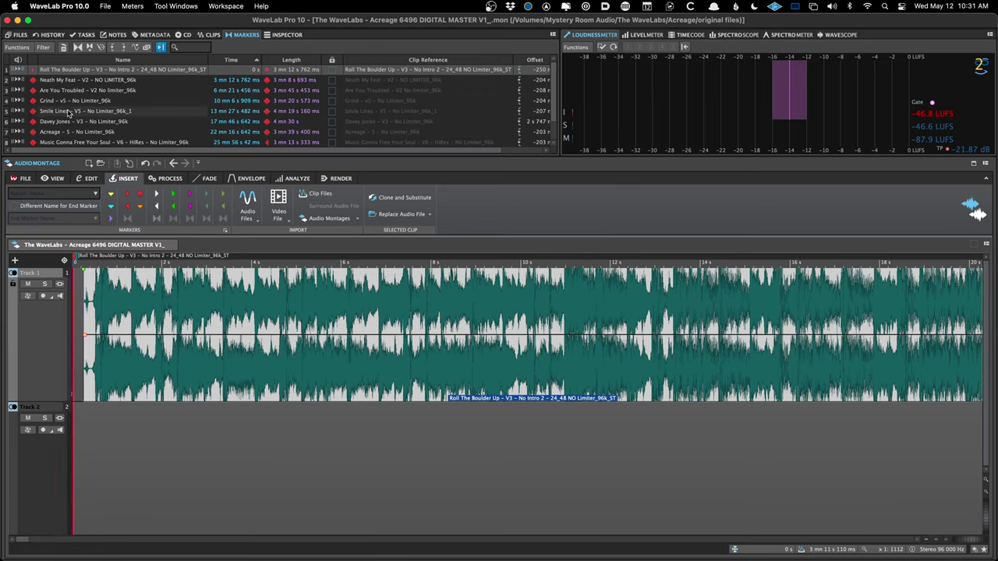
- Examine the marker types in the marker list, from the first track's start marker to the final end marker
scroll(68, 112, right, 1)
scroll(63, 109, left, 1)
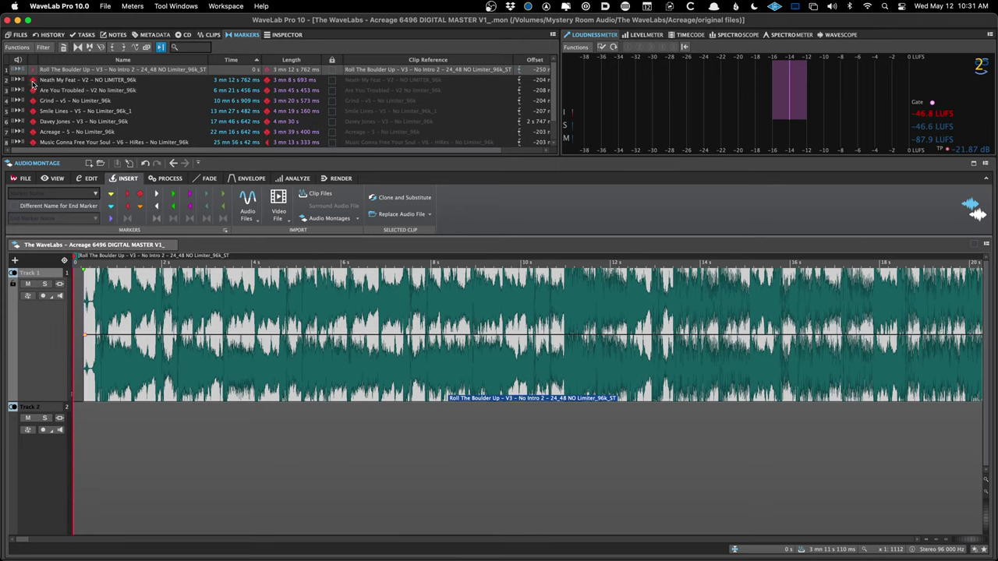
scroll(33, 84, down, 1)
click(31, 148)
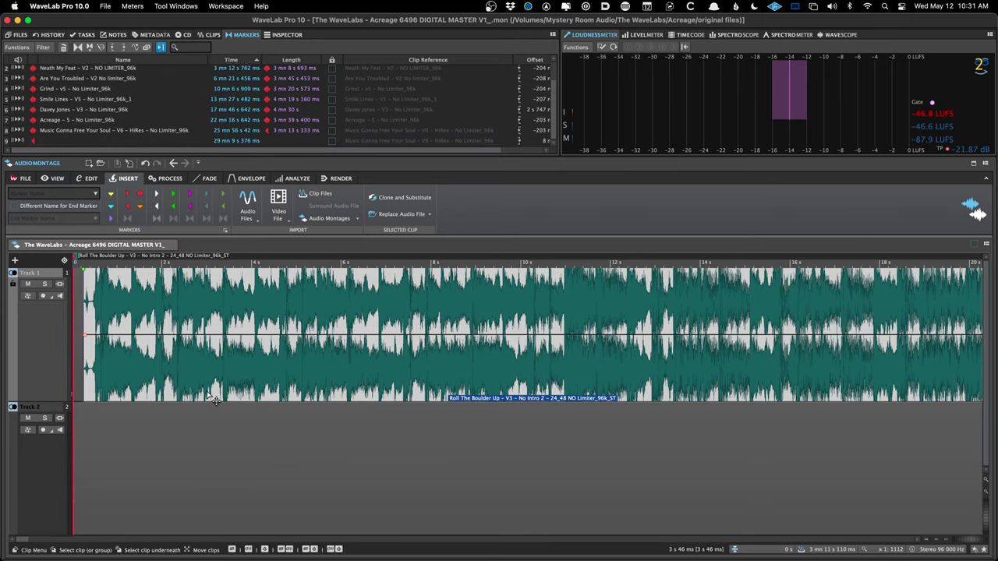
scroll(212, 399, down, 1)
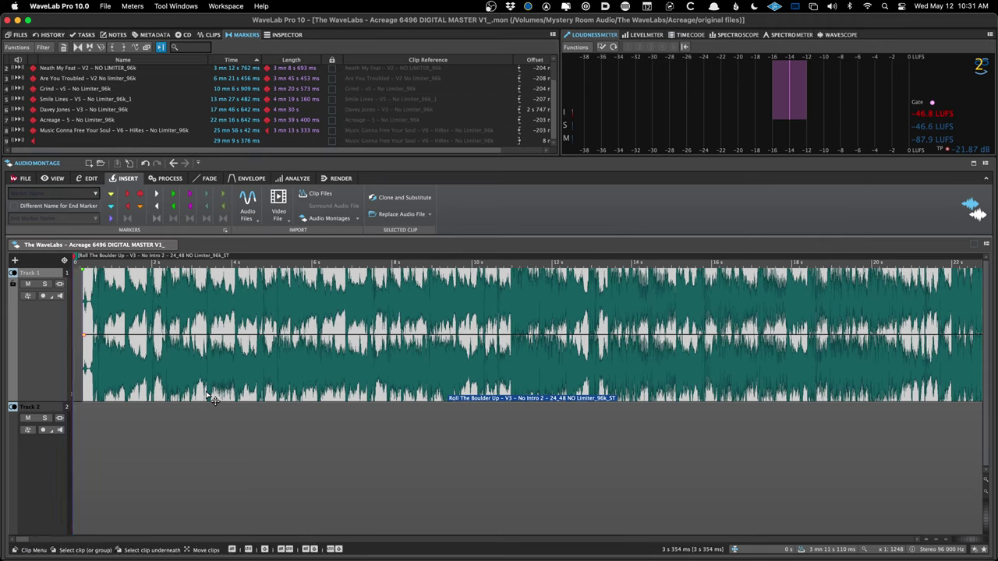
scroll(41, 104, up, 1)
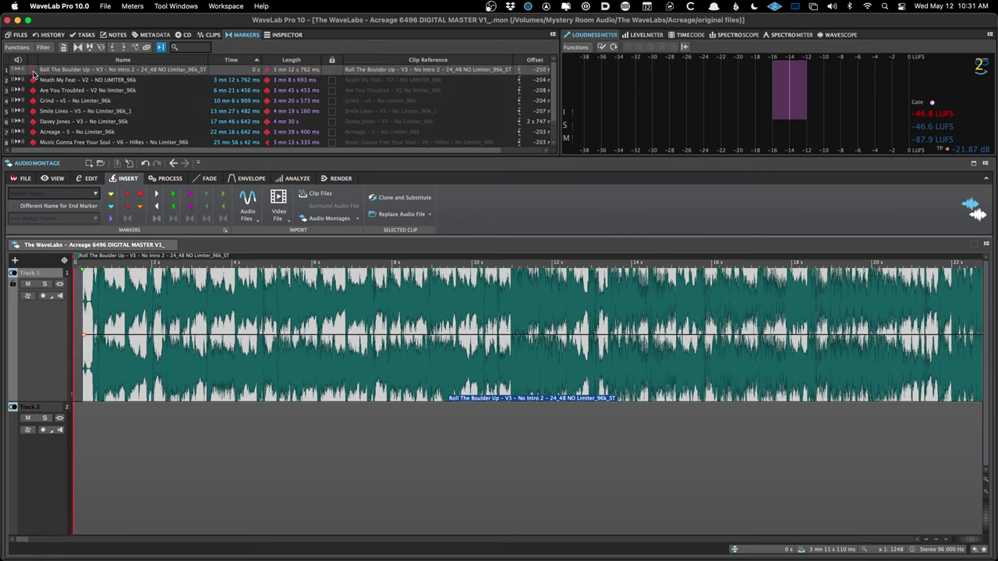
scroll(34, 78, down, 1)
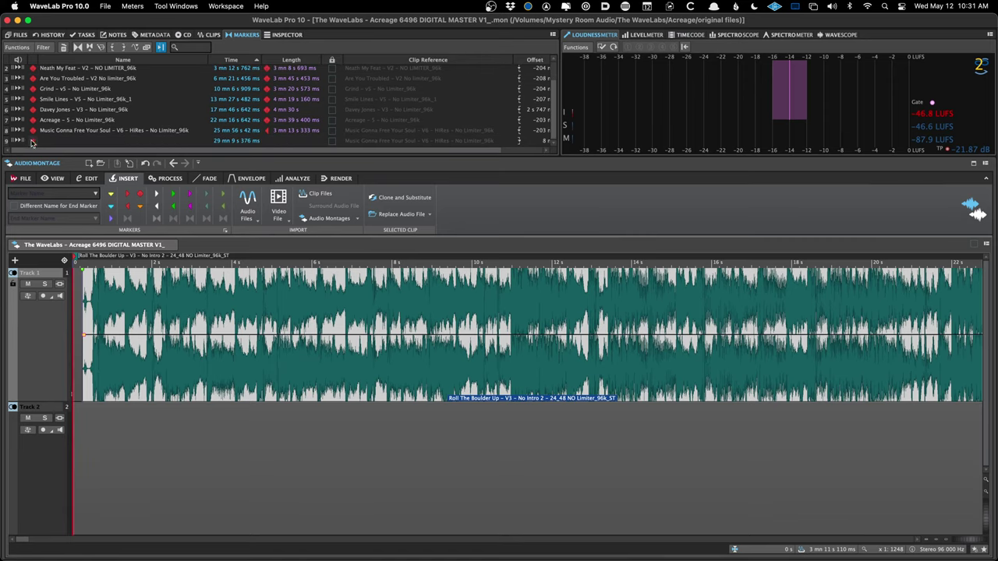
- Go to the Neath My Feat marker and examine the gap after the Roll The Boulder Up clip by selecting its time range
key(super+Right)
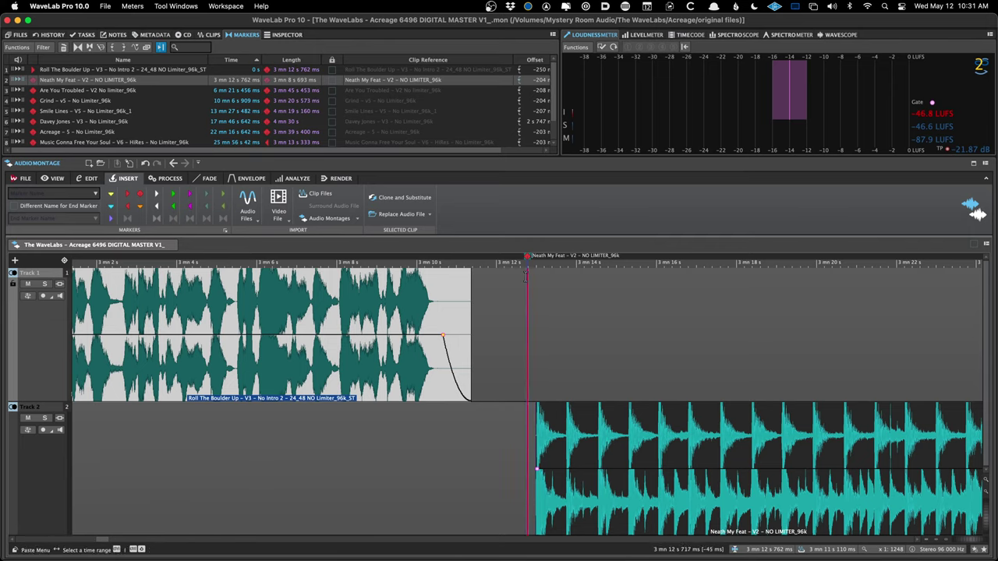
drag(526, 281, 472, 287)
click(472, 287)
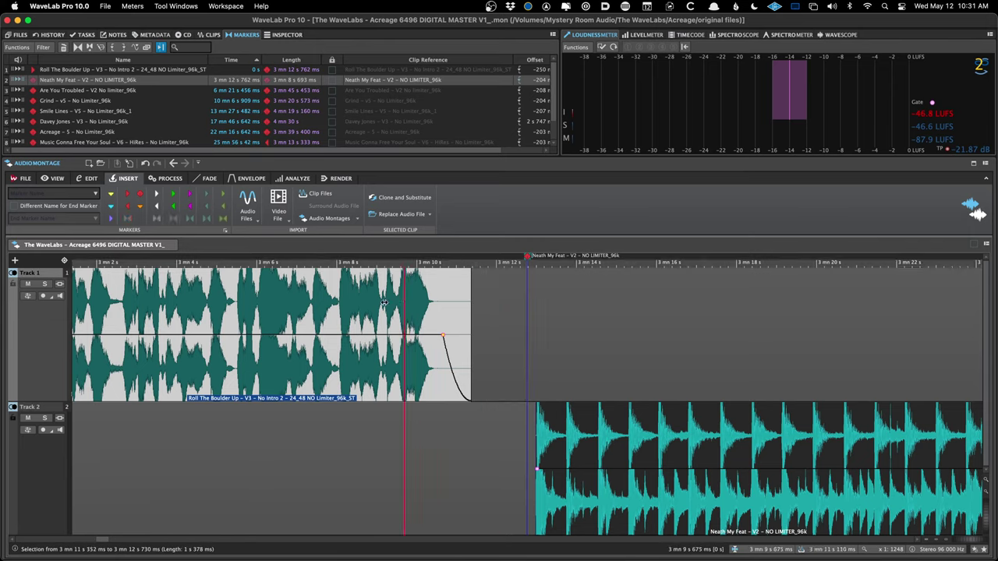
click(472, 285)
click(485, 286)
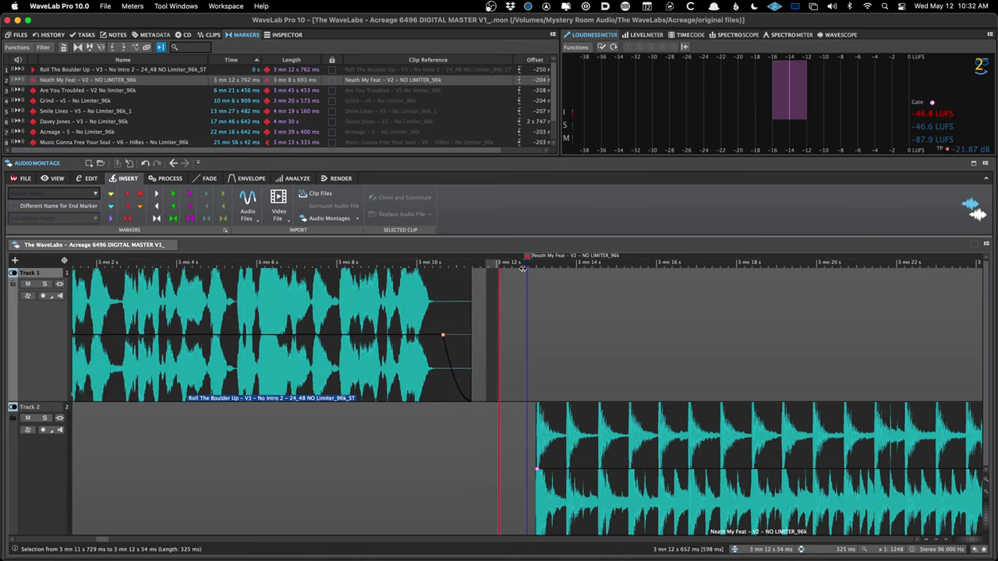
click(526, 272)
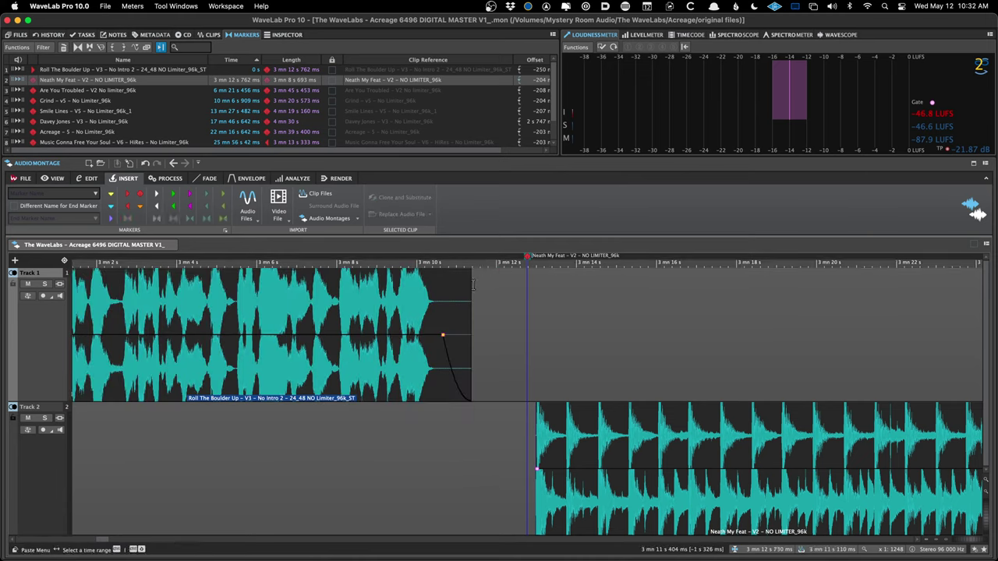
drag(475, 285, 523, 289)
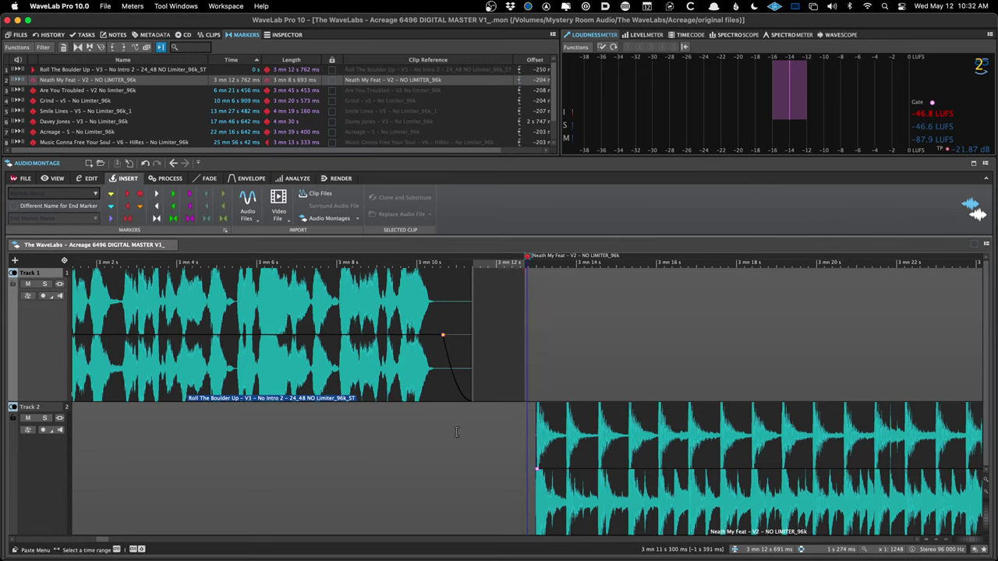
drag(479, 435, 509, 435)
click(485, 444)
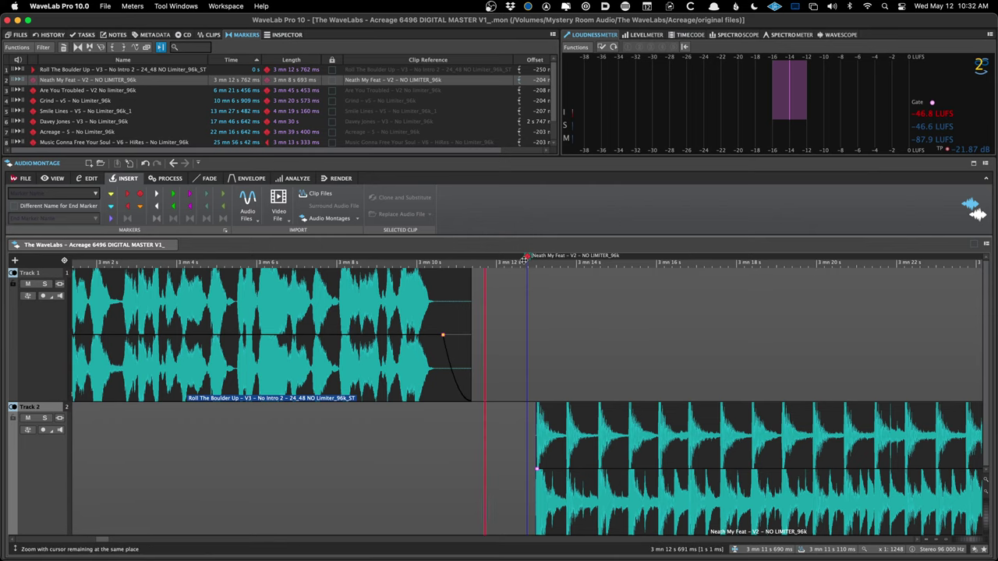
- Advance to the Davey Jones track marker and examine its position in the overlap with Smile Lines
key(ctrl+Right)
key(ctrl+Right)
key(ctrl+Right)
key(ctrl+Right)
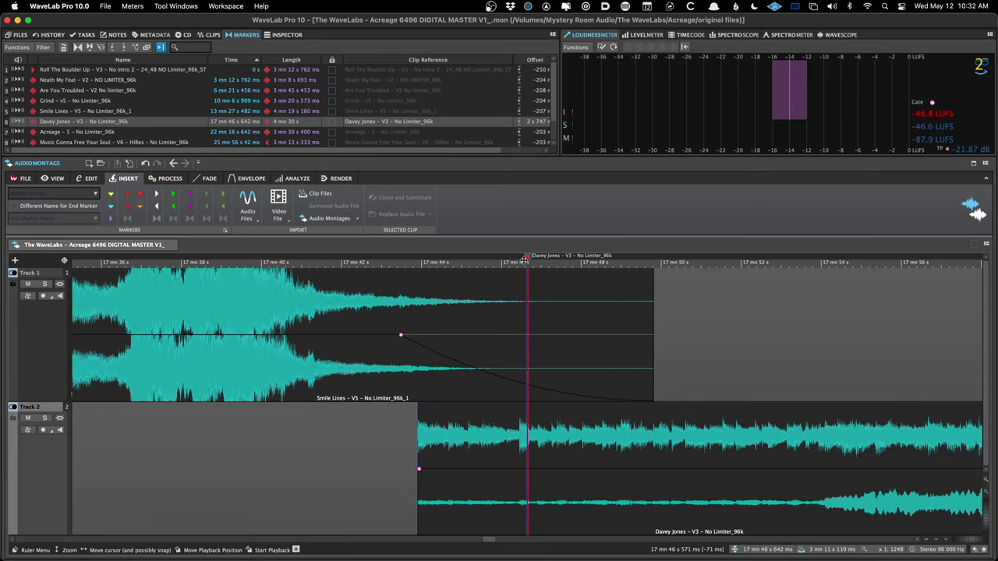
- Move the Davey Jones CD track marker out of the Smile Lines fade to the start of the Davey Jones clip
scroll(632, 293, right, 5)
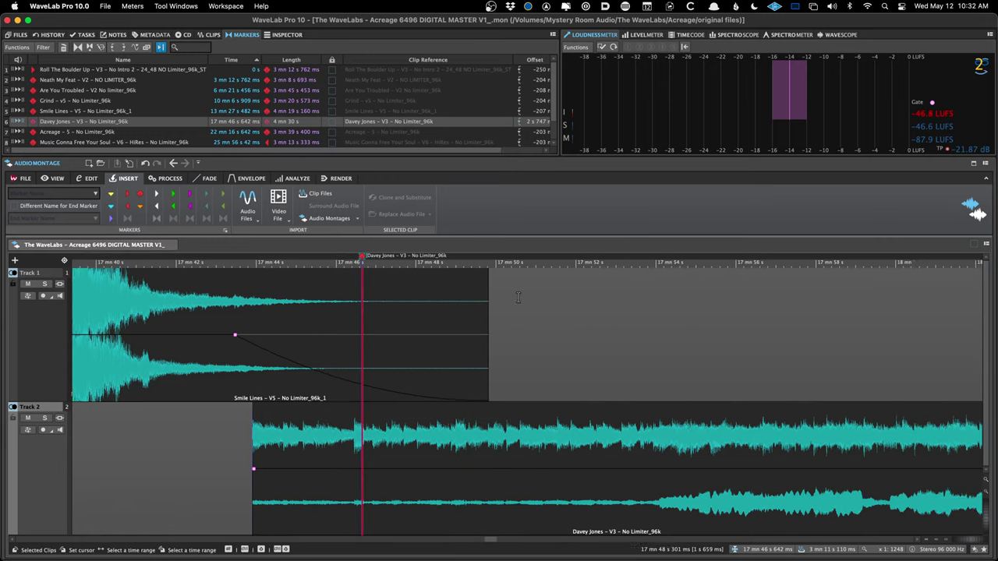
scroll(635, 288, left, 8)
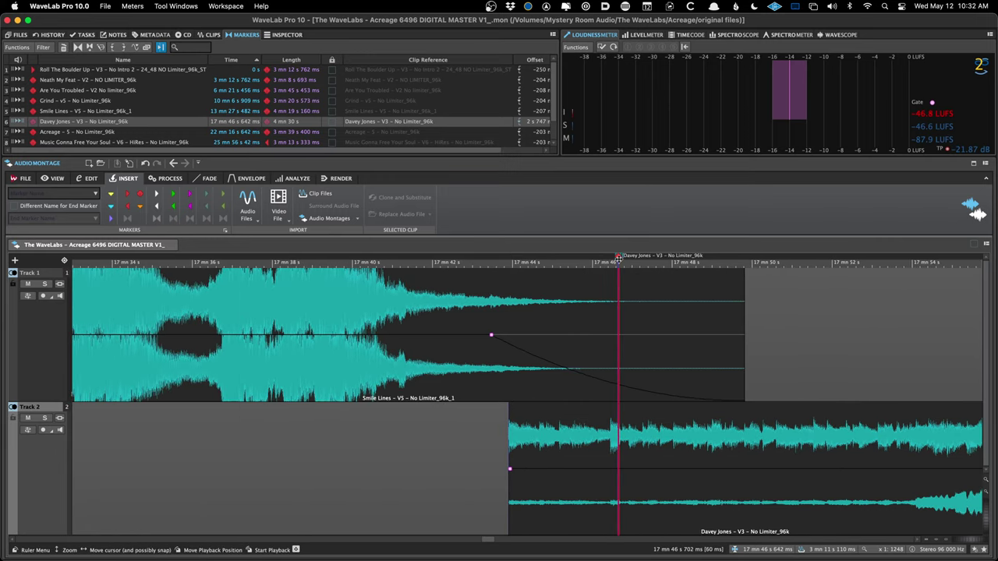
mouse_move(618, 263)
mouse_down()
mouse_move(522, 258)
mouse_move(483, 470)
mouse_up()
click(483, 470)
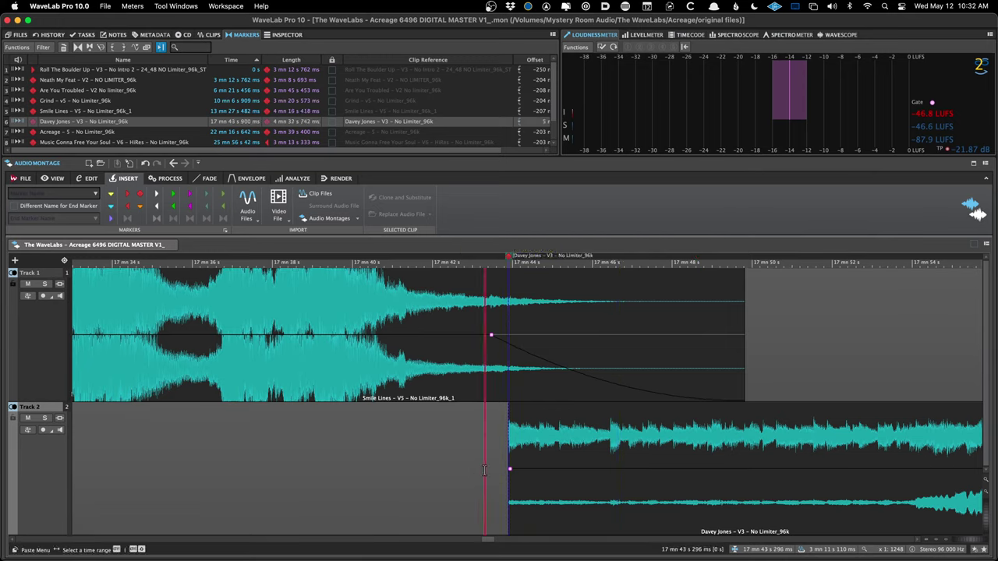
- Trim the Davey Jones clip's start to 17 mn 43 s 903 ms, save, and place its track marker at 17 mn 43 s 901 ms
scroll(508, 470, up, 3)
scroll(507, 470, up, 5)
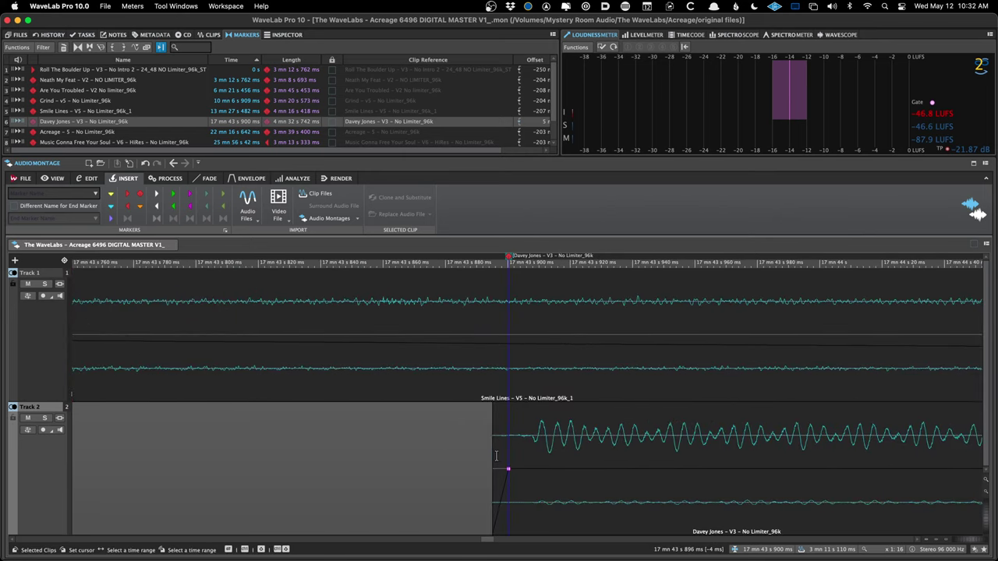
mouse_move(508, 472)
mouse_down()
mouse_move(500, 461)
mouse_move(516, 460)
mouse_up()
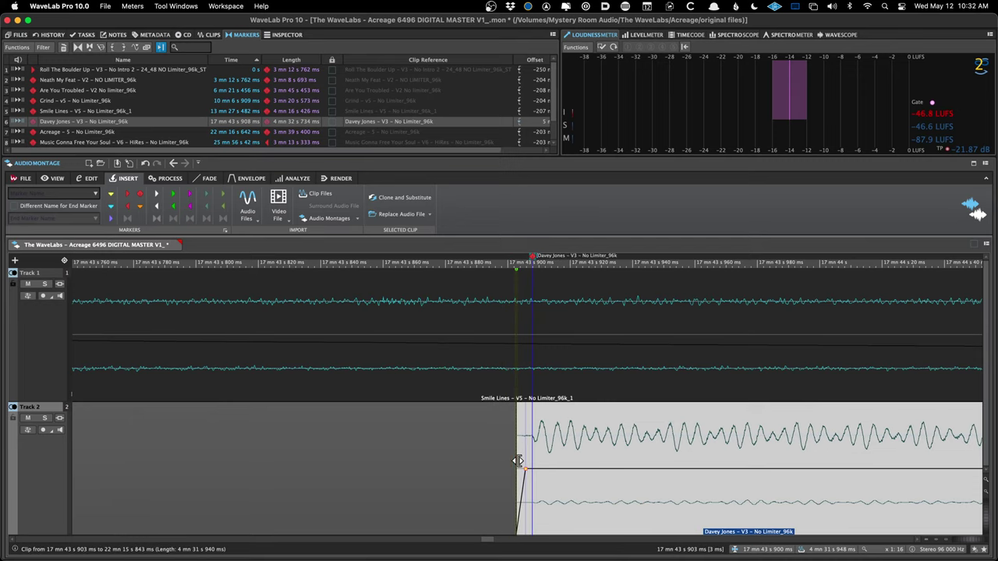
key(super+s)
drag(533, 261, 511, 262)
scroll(481, 294, down, 2)
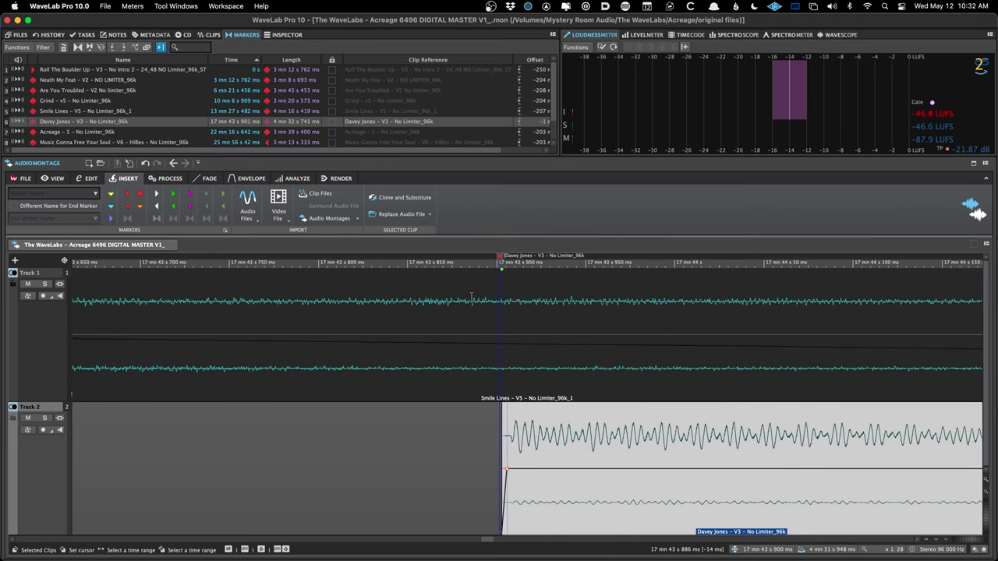
- Check the Davey Jones marker against the clip start by playing from just before it and inspecting the crossfade at several magnifications
key(space)
click(400, 302)
click(283, 306)
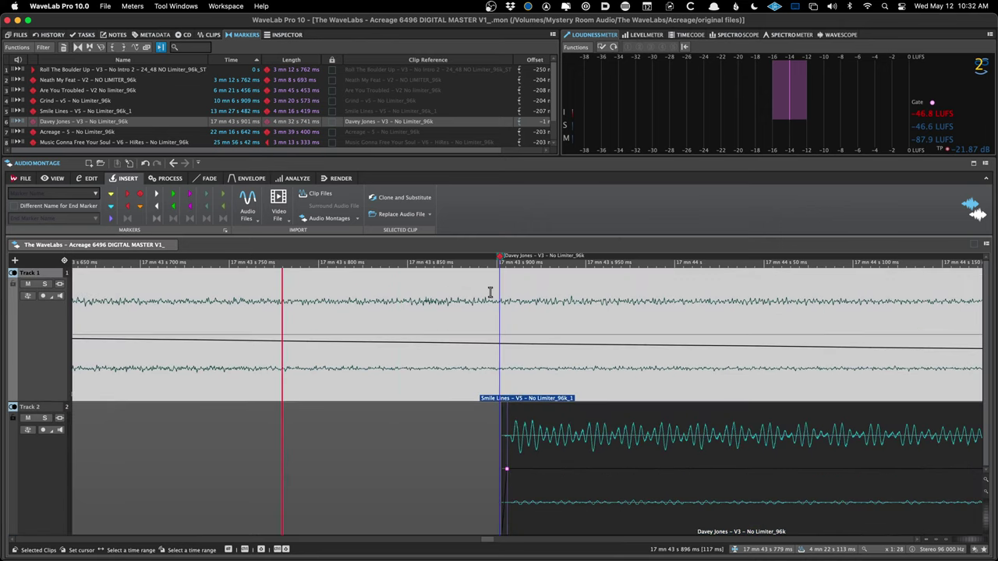
key(space)
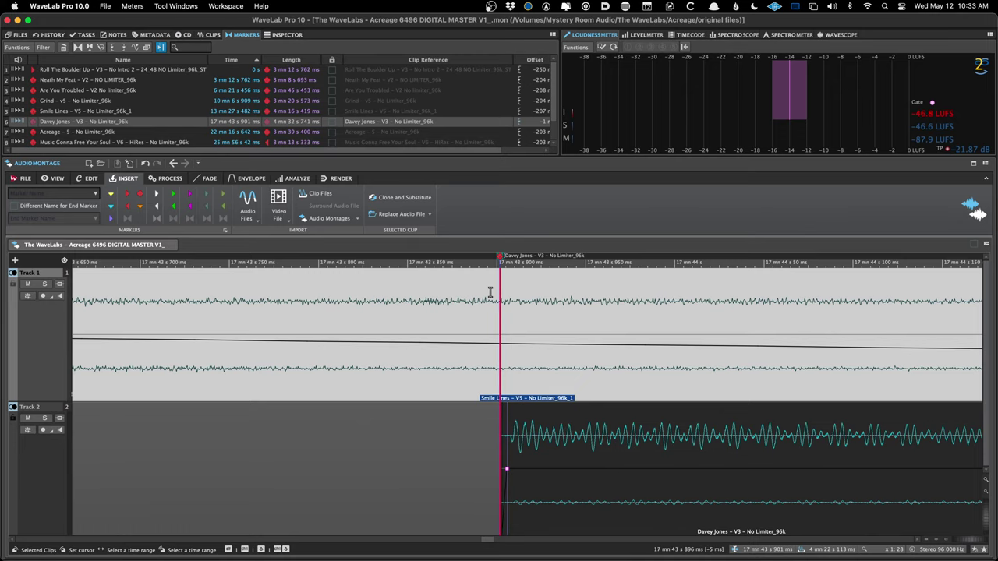
scroll(489, 292, down, 5)
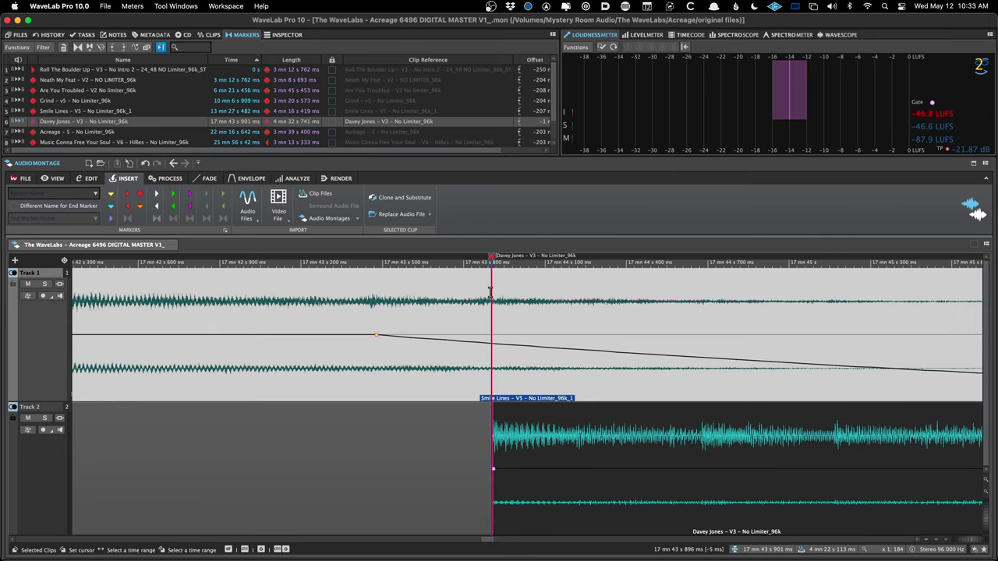
scroll(491, 290, down, 6)
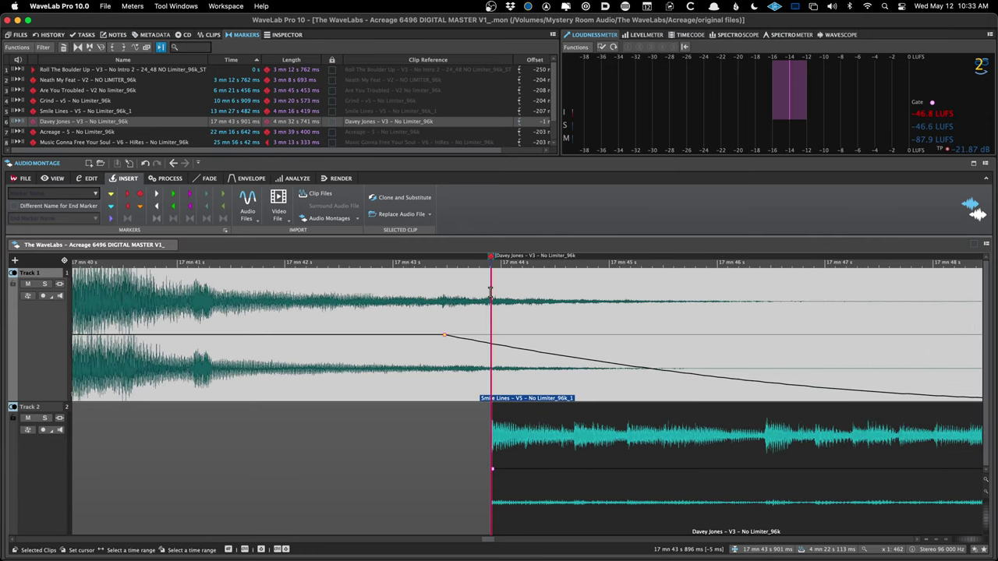
scroll(498, 311, up, 10)
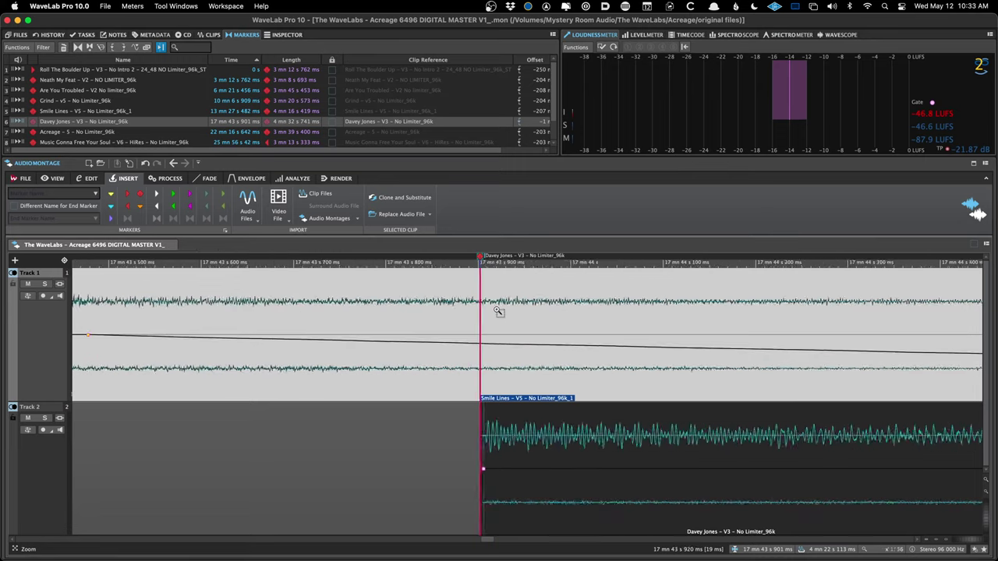
scroll(491, 311, up, 5)
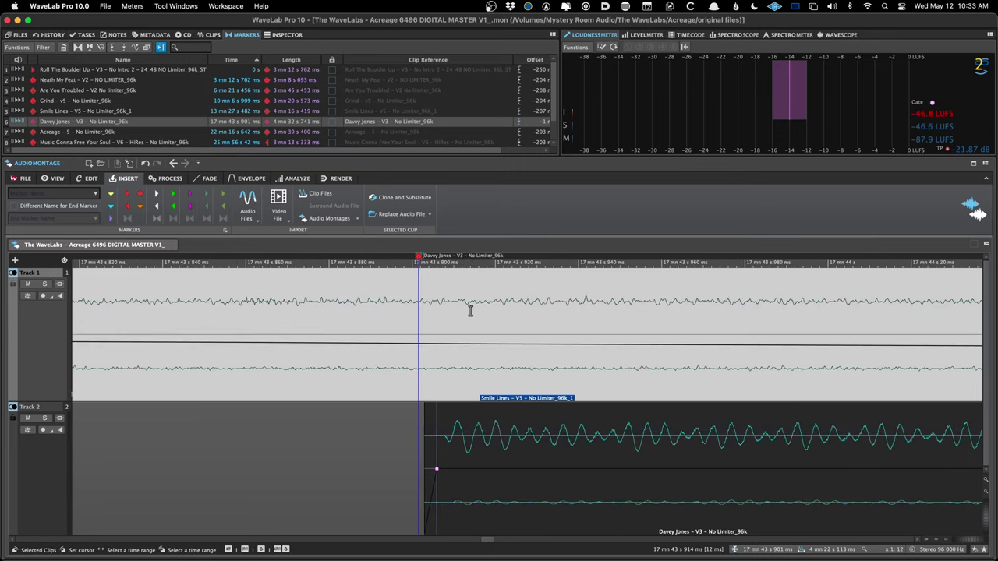
scroll(427, 278, down, 4)
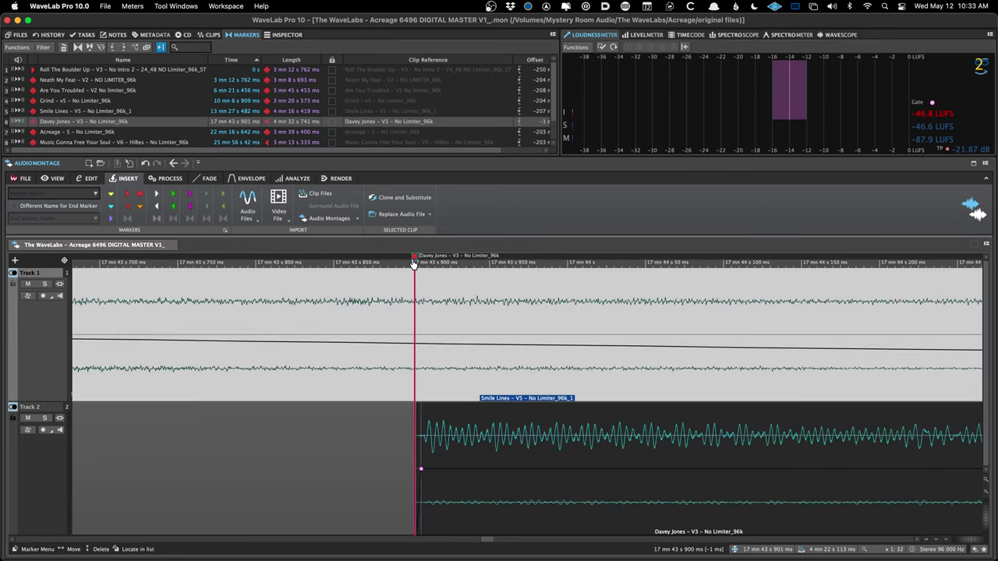
- Move the Acreage track marker to 22 mn 16 s 660 ms and examine the Music Gonna Free Your Soul marker before its clip
key(ctrl+Right)
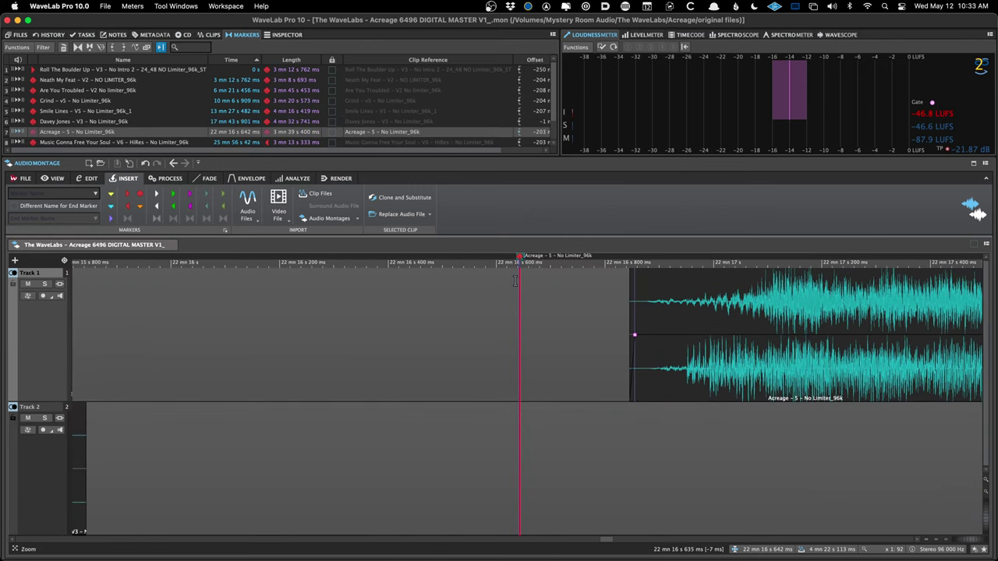
drag(520, 255, 528, 263)
key(ctrl+Right)
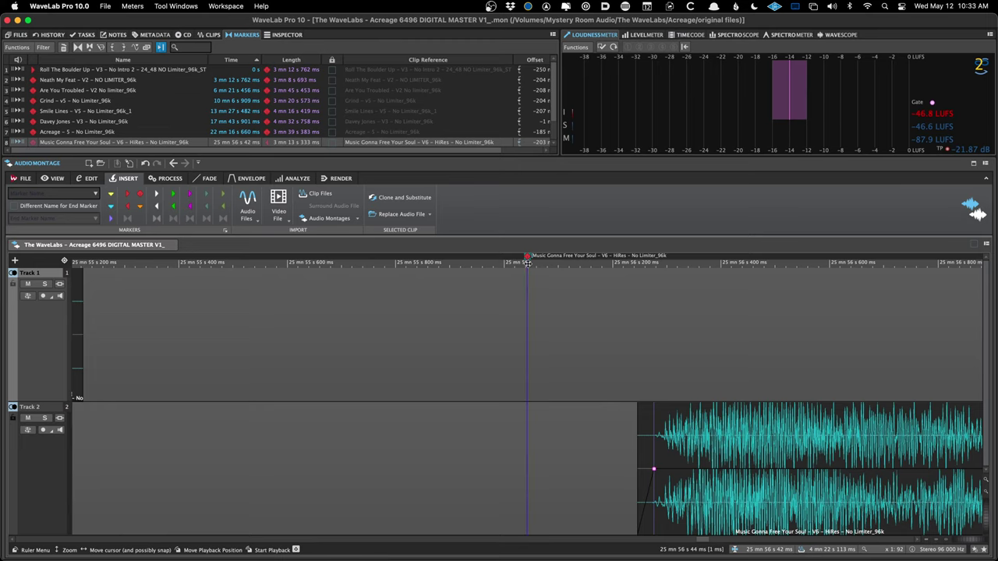
scroll(515, 327, down, 5)
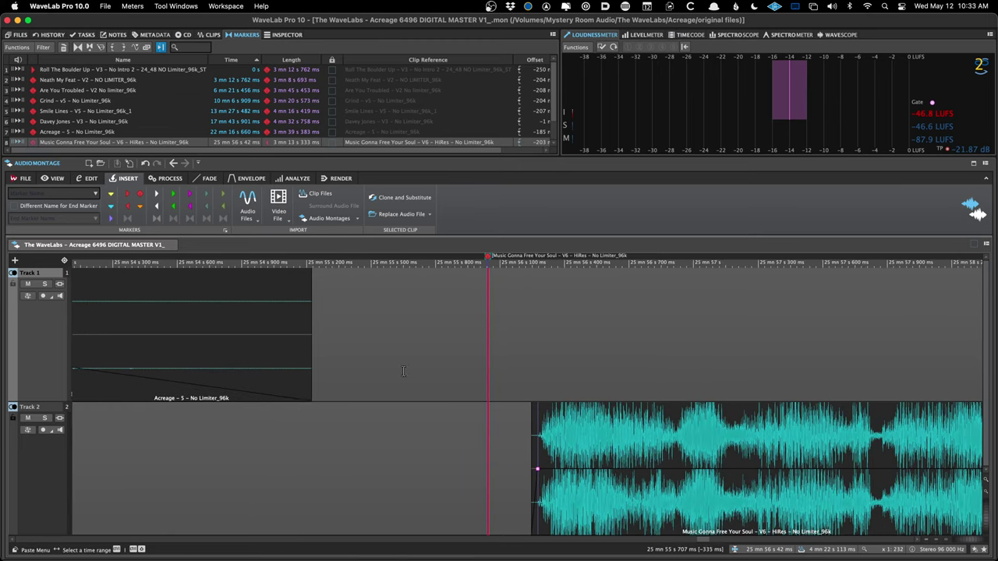
click(527, 423)
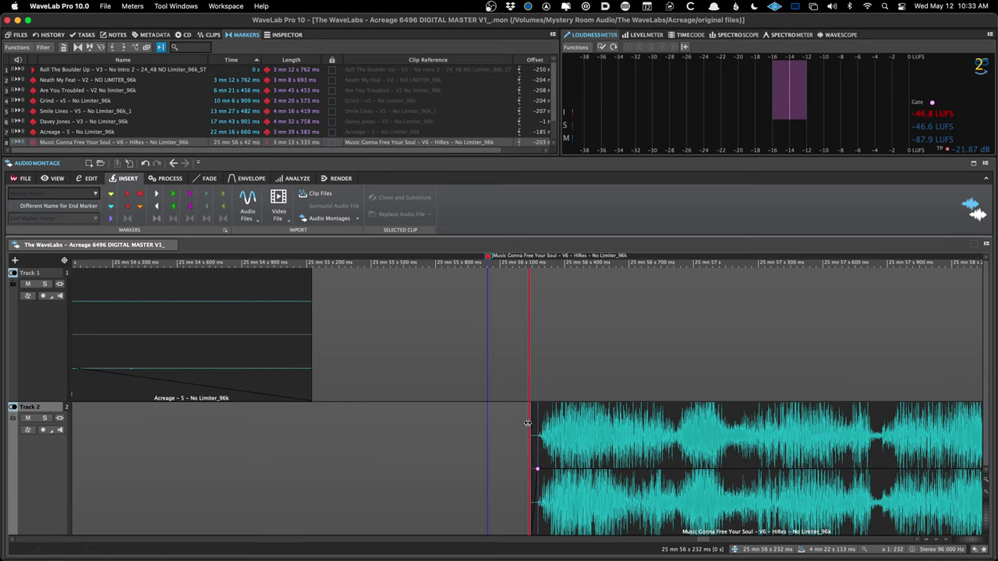
- Try the Davey Jones track marker at 17 mn 43 s 703 ms, save, and play the transition from just before it
key(ctrl+Left)
key(ctrl+Left)
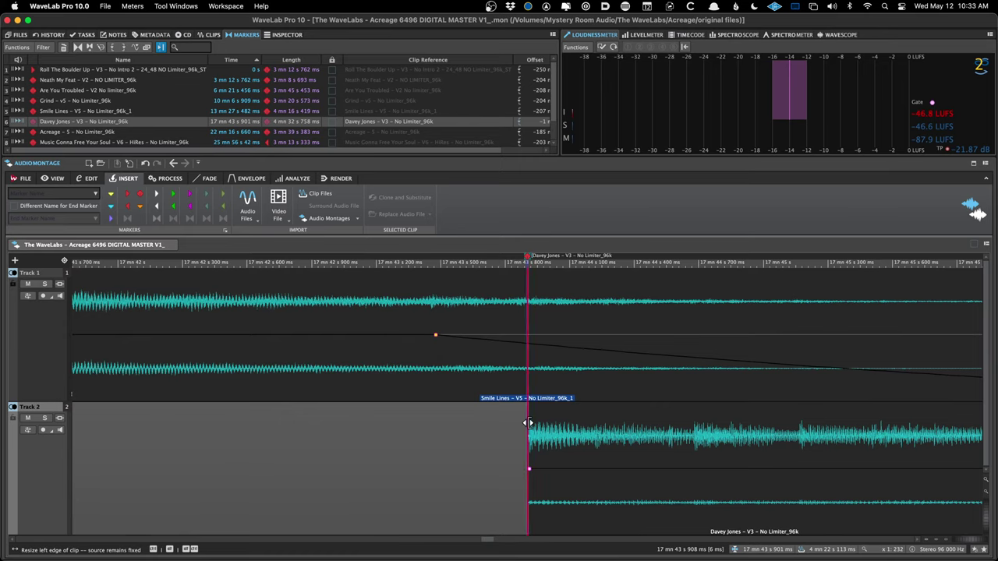
key(Up)
key(Up)
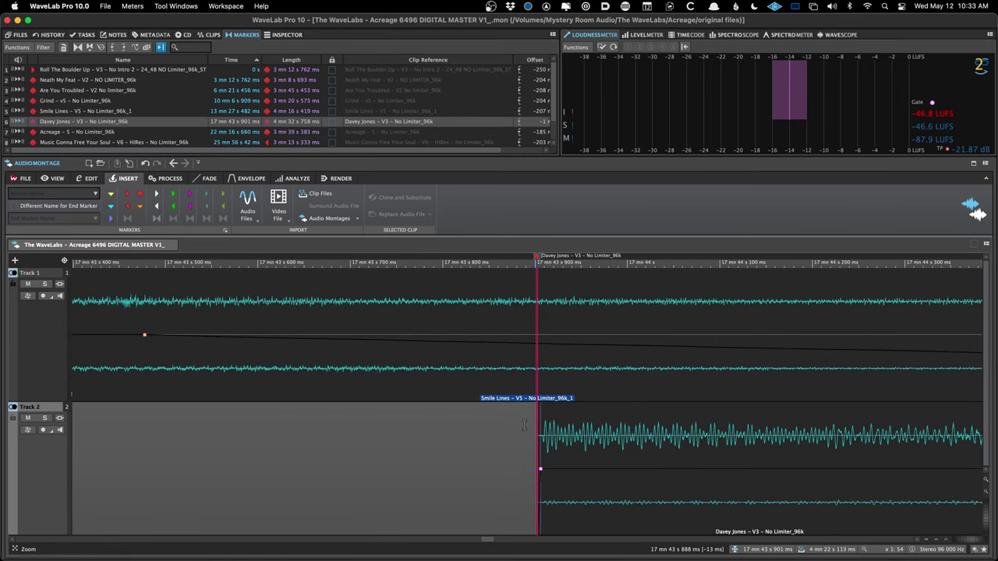
click(434, 442)
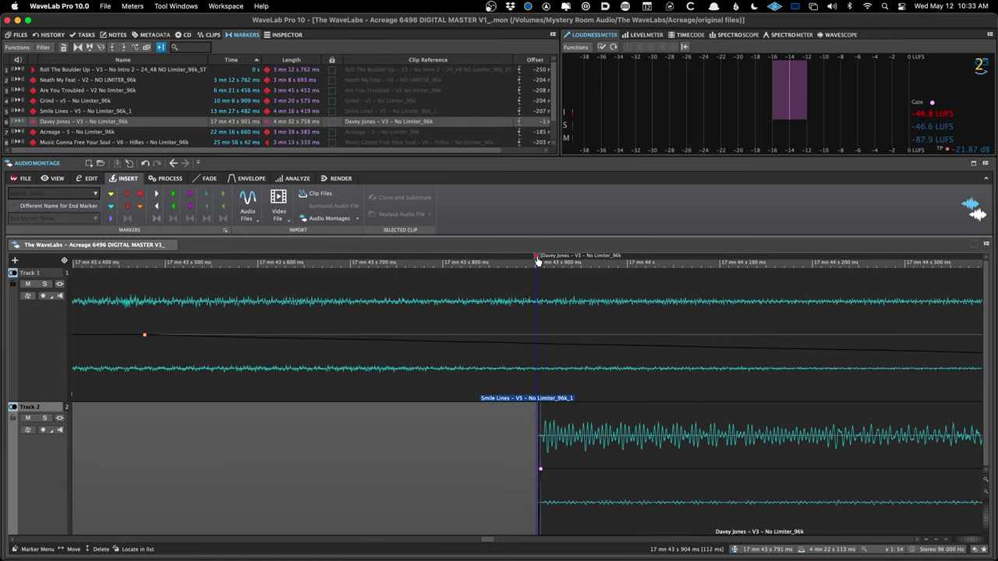
drag(536, 255, 354, 256)
key(super+s)
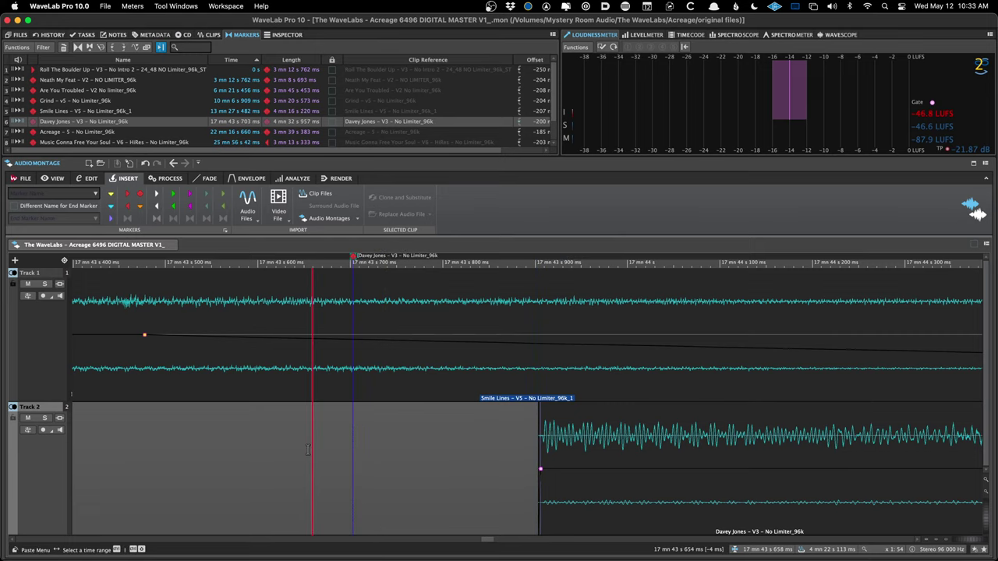
key(space)
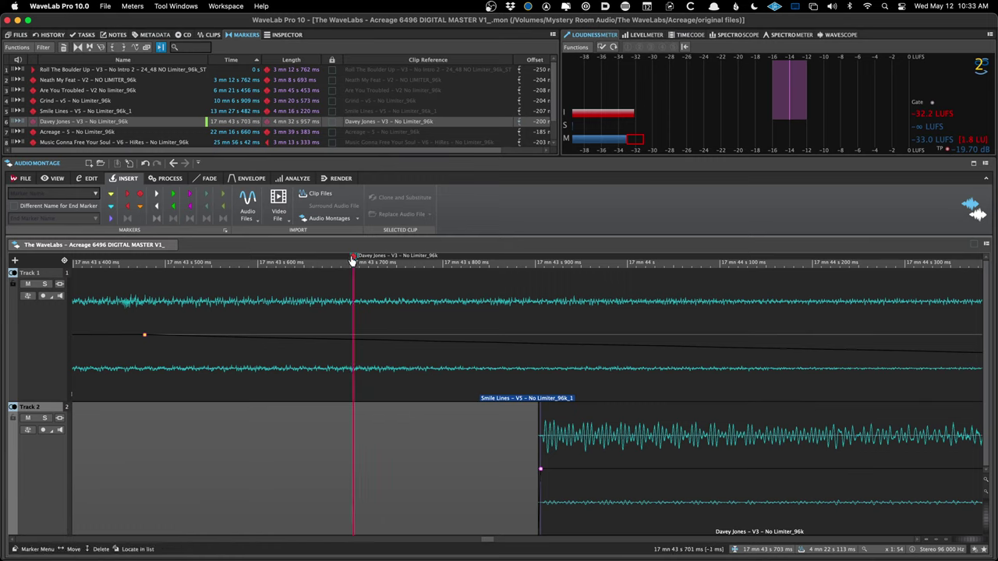
- Move the Davey Jones track marker to the clip's start at 17 mn 43 s 903 ms and examine it within the crossfade
drag(352, 257, 537, 257)
click(477, 425)
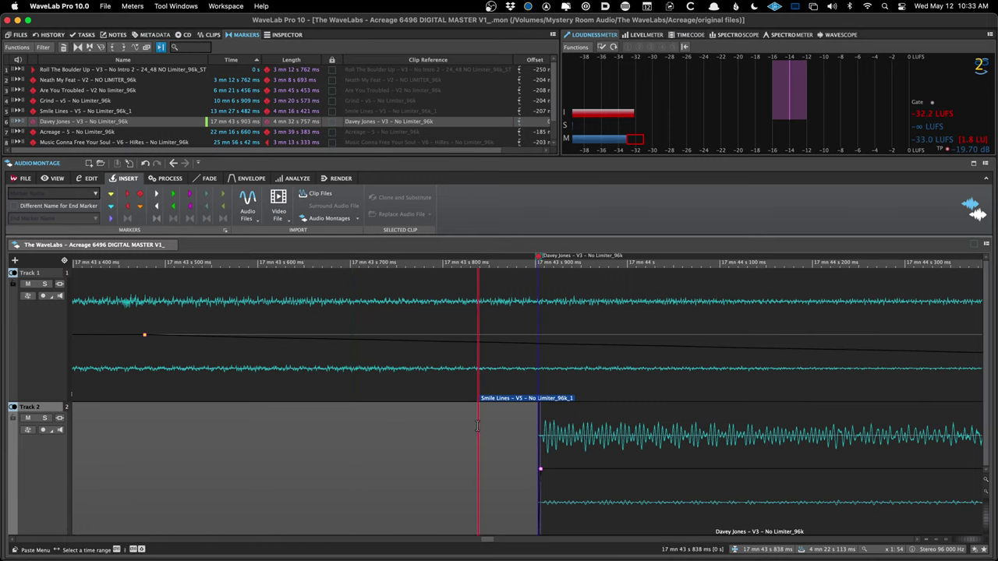
scroll(472, 432, down, 3)
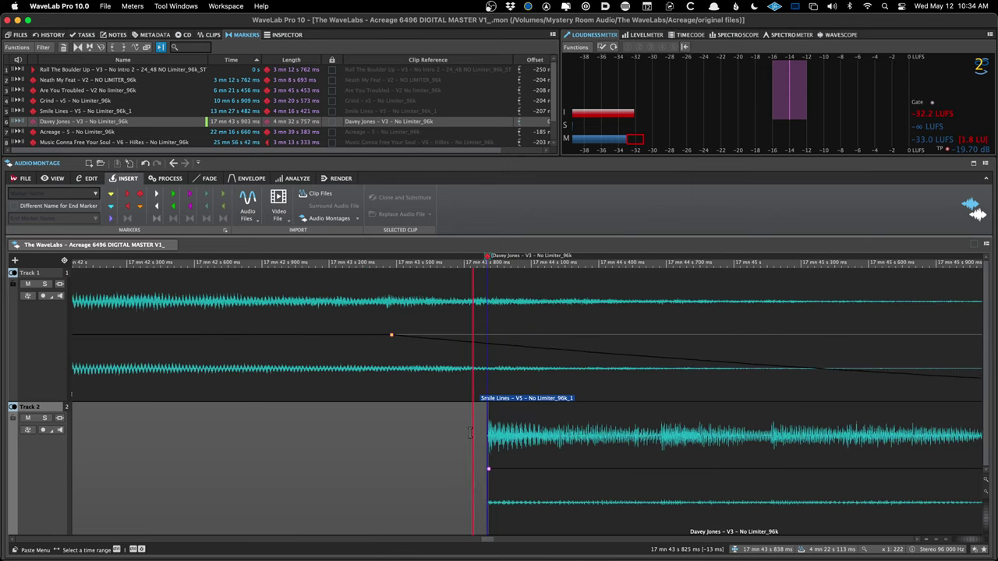
scroll(468, 432, down, 2)
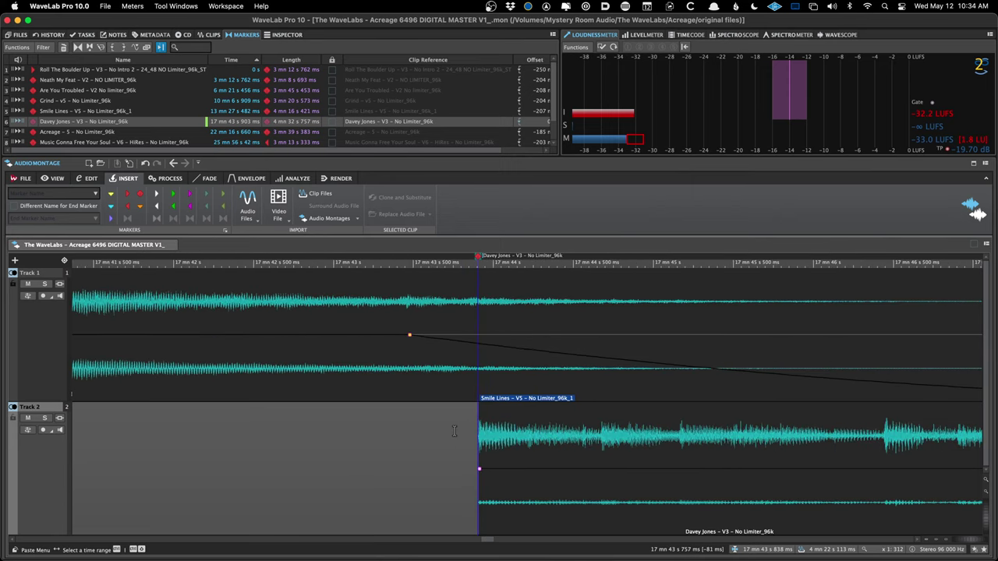
- Step through the track markers from the album start to Smile Lines, checking each placement, and review the whole montage
key(Up)
key(Up)
key(Up)
key(Up)
key(Down)
key(Down)
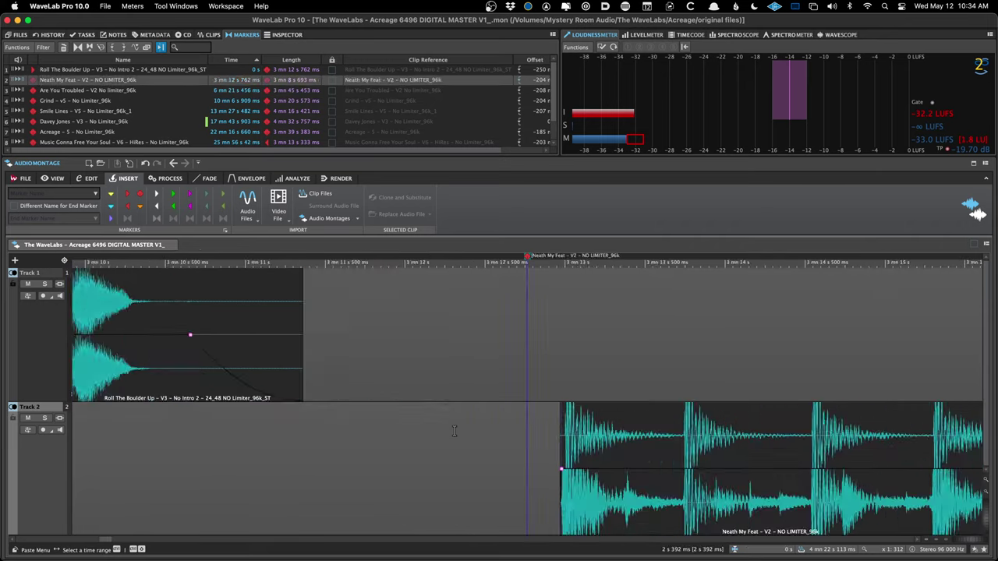
key(Down)
key(Down)
key(Down)
key(Down)
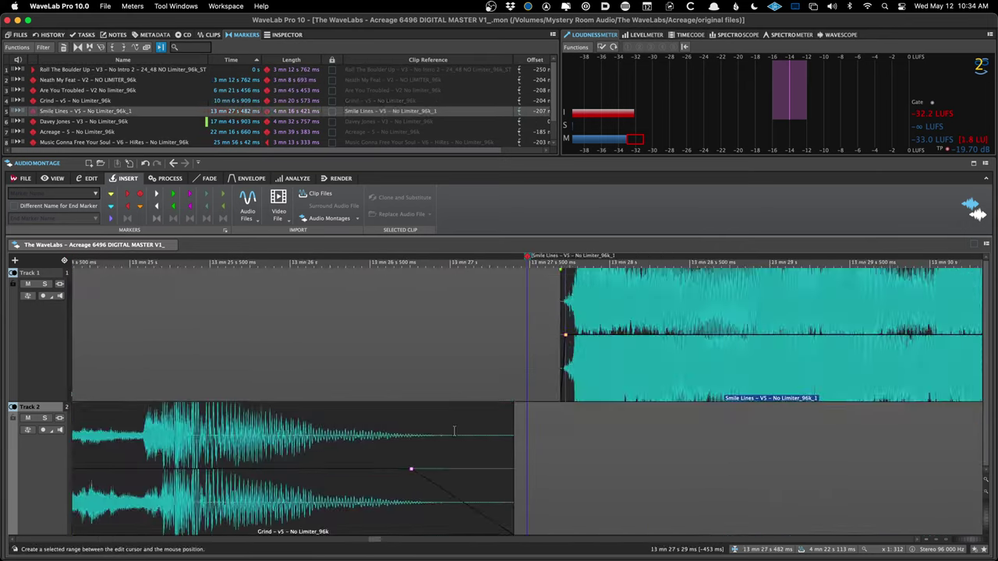
scroll(468, 424, down, 10)
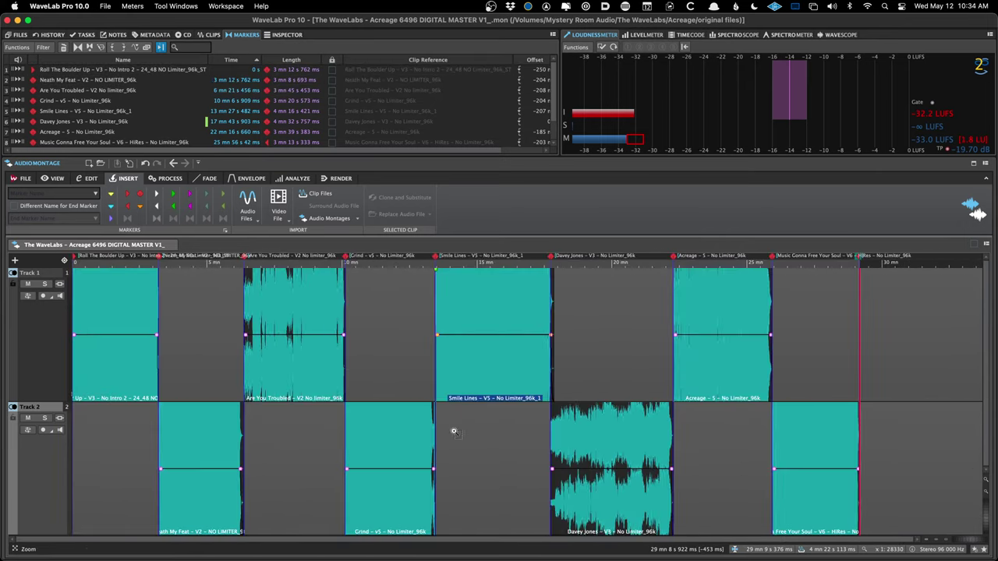
- Switch to the Notes track list, place it clear of the marker list, and compare its song titles with the marker names
click(381, 358)
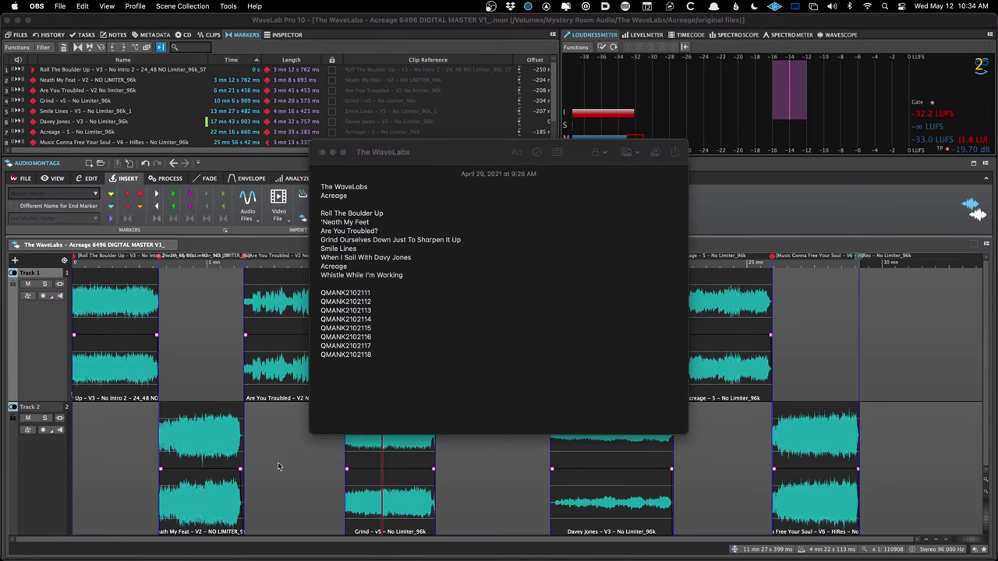
drag(463, 156, 740, 108)
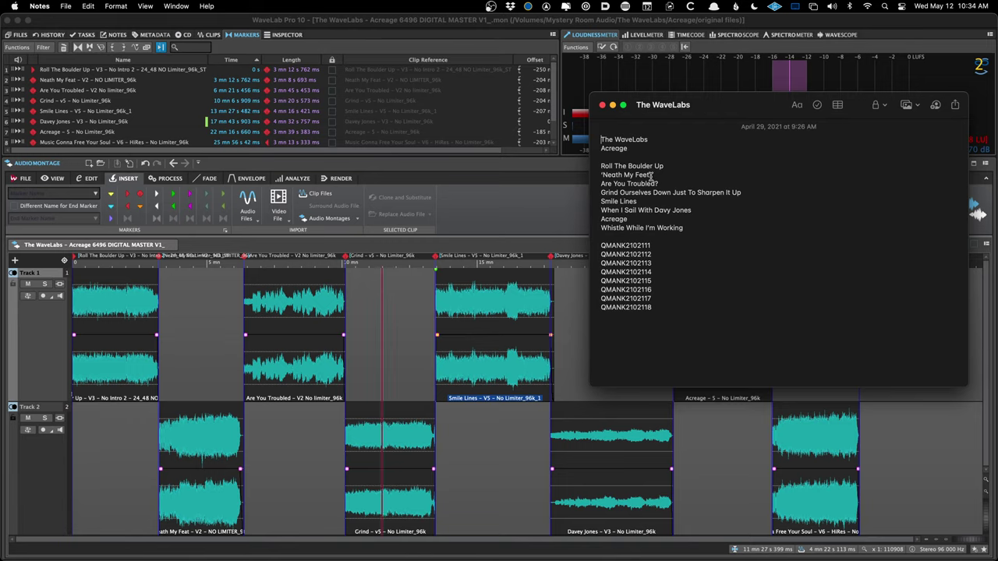
click(84, 92)
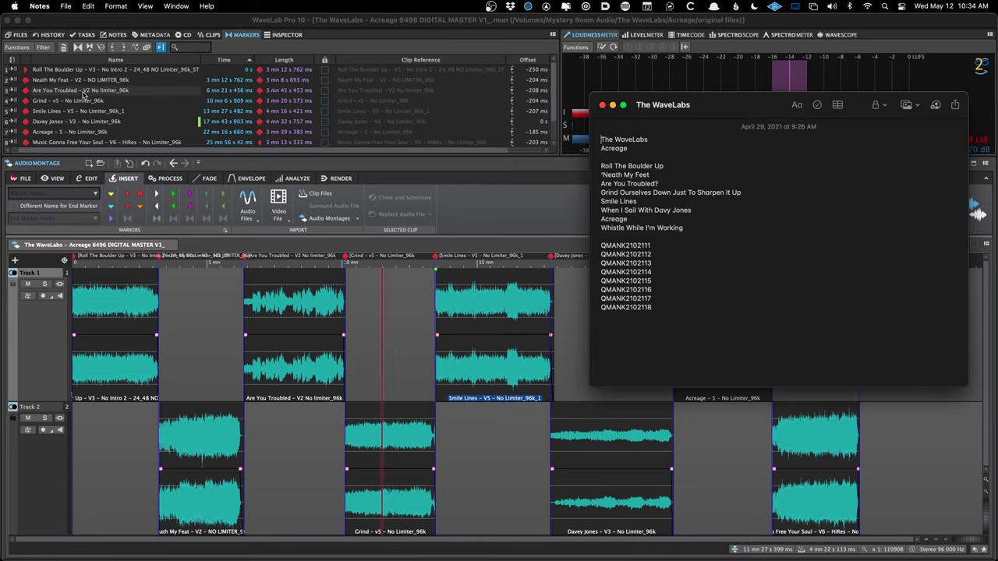
- Switch back to WaveLab, show the clip list, and inspect the Are You Troubled, Smile Lines and Davey Jones clip names
key(super+Tab)
key(super+Tab)
key(super+Tab)
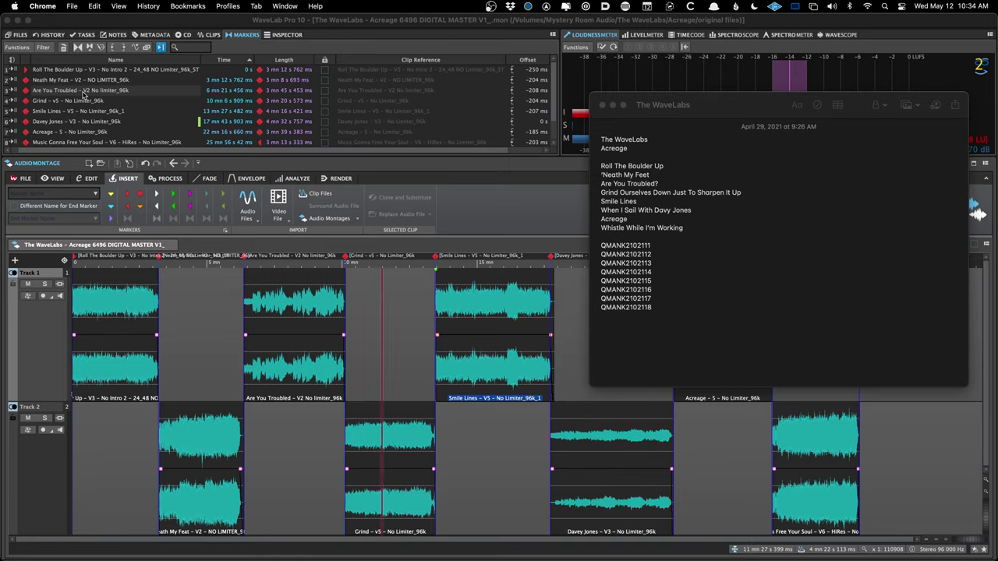
click(209, 38)
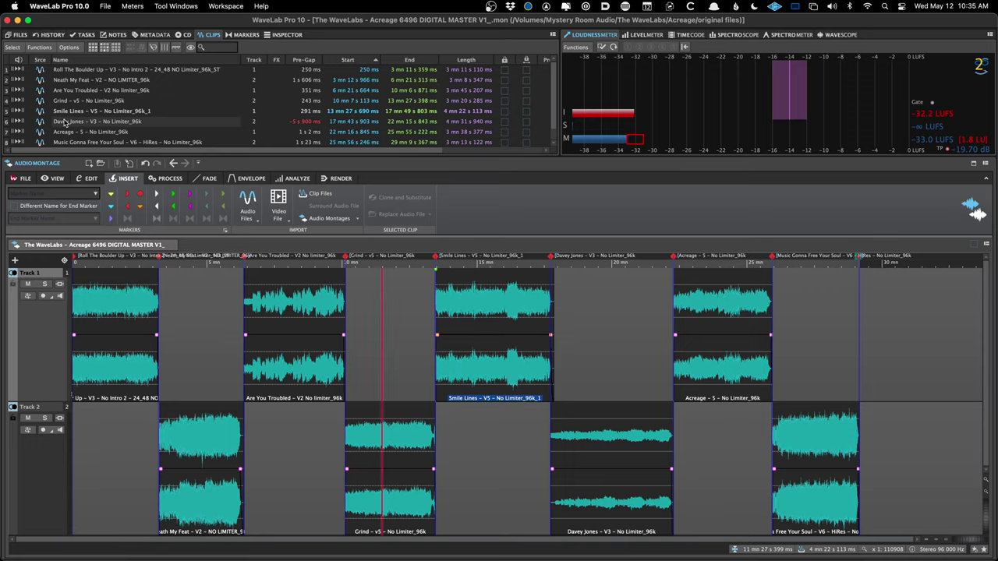
click(123, 90)
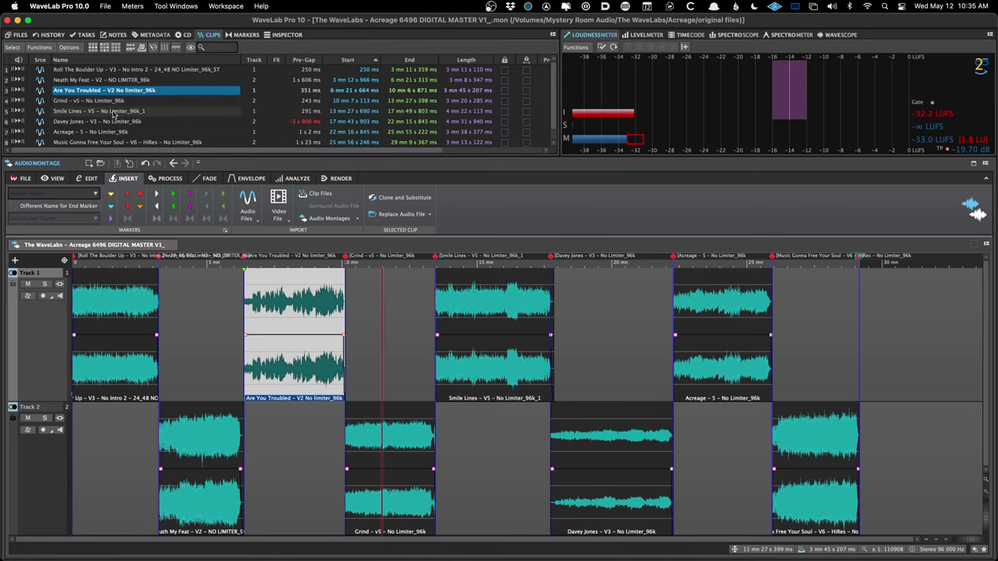
click(114, 111)
click(108, 121)
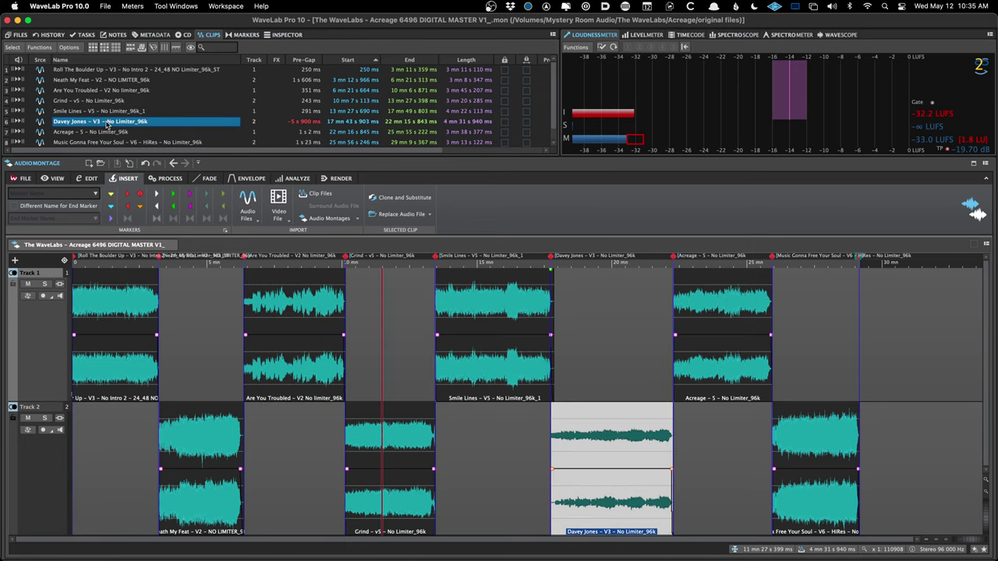
- Show the marker list and rename the first track marker "Roll The Boulder Up" using the title copied from the Notes track list
click(247, 35)
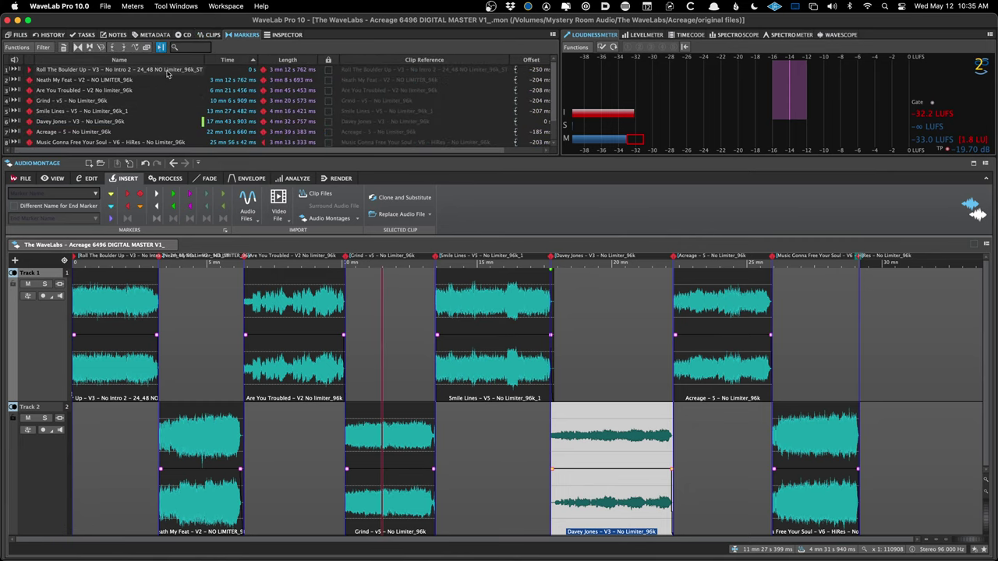
key(super+Tab)
key(super+Tab)
key(Tab)
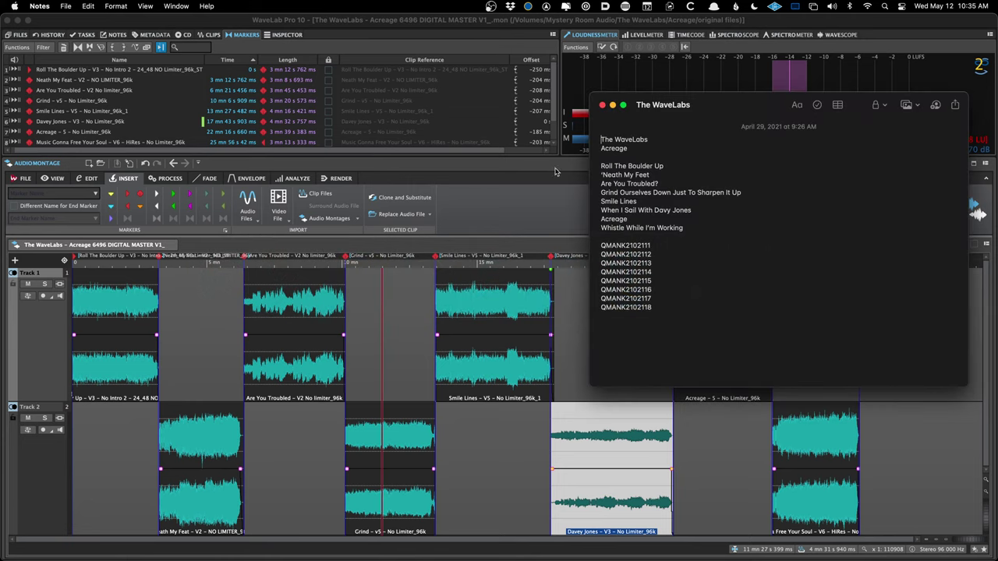
drag(600, 166, 664, 166)
key(super+c)
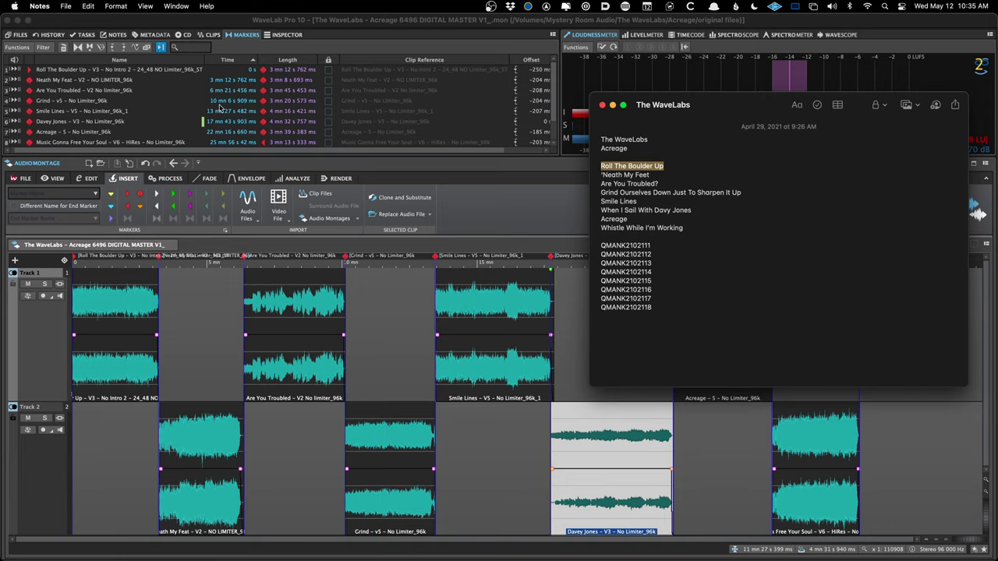
double_click(127, 70)
key(super+v)
key(Return)
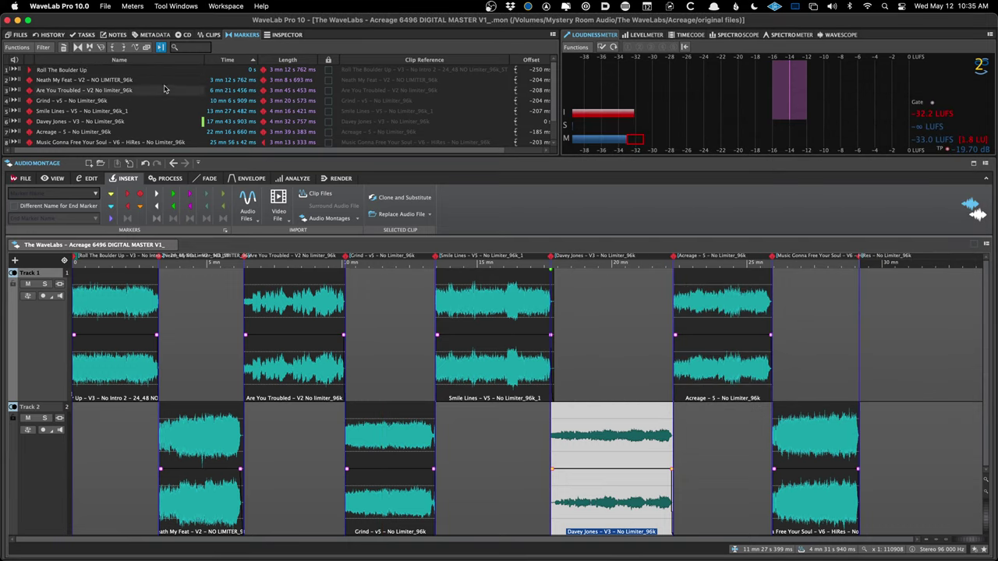
- Copy the second song title from Notes and rename the second track marker "‘Neath My Feet" in WaveLab
key(super+Tab)
key(Down)
key(shift+super+Left)
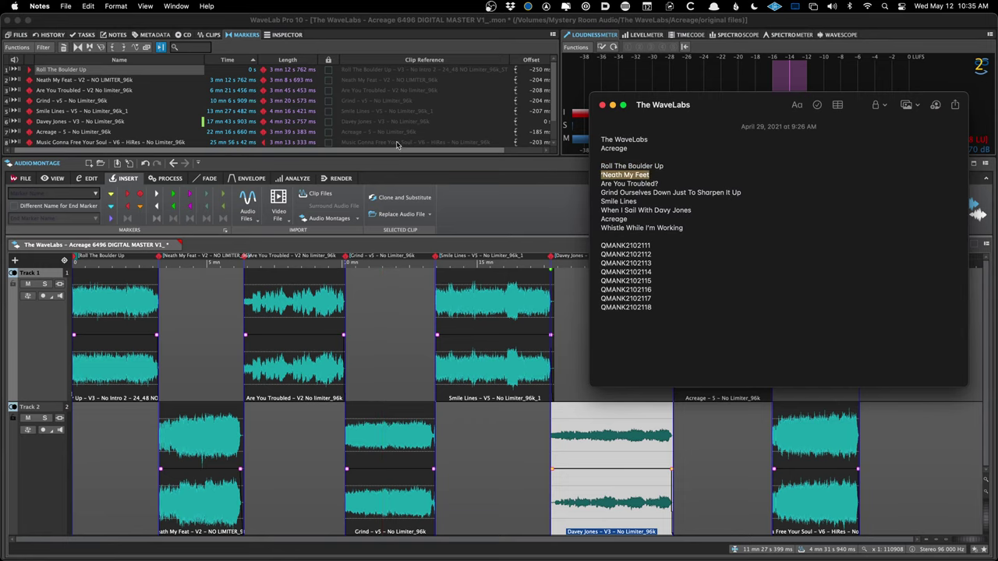
key(super+c)
key(super+Tab)
double_click(109, 79)
key(super+v)
key(Return)
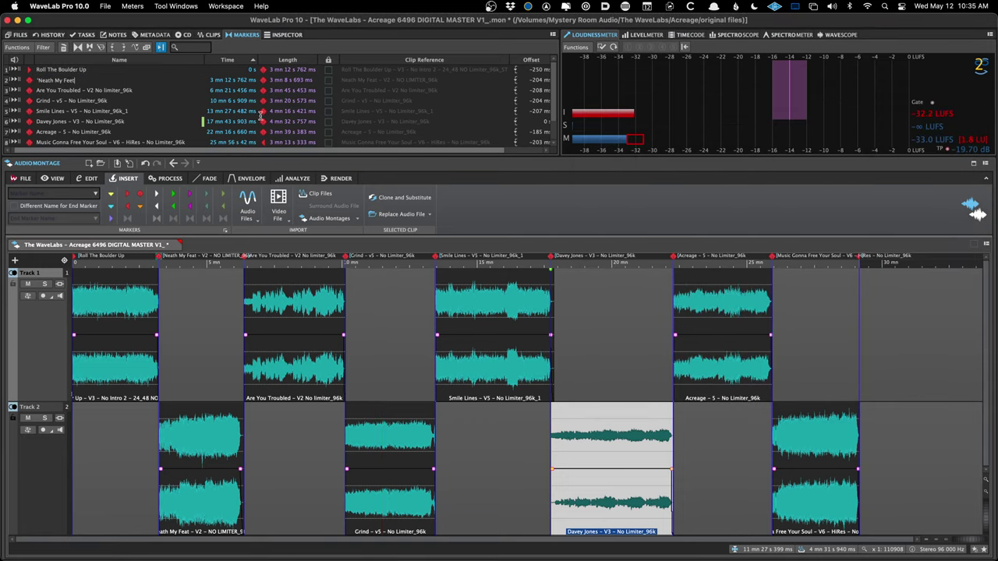
- Copy the third title from Notes and rename the third track marker "Are You Troubled?" in WaveLab
key(super+Tab)
drag(601, 184, 659, 184)
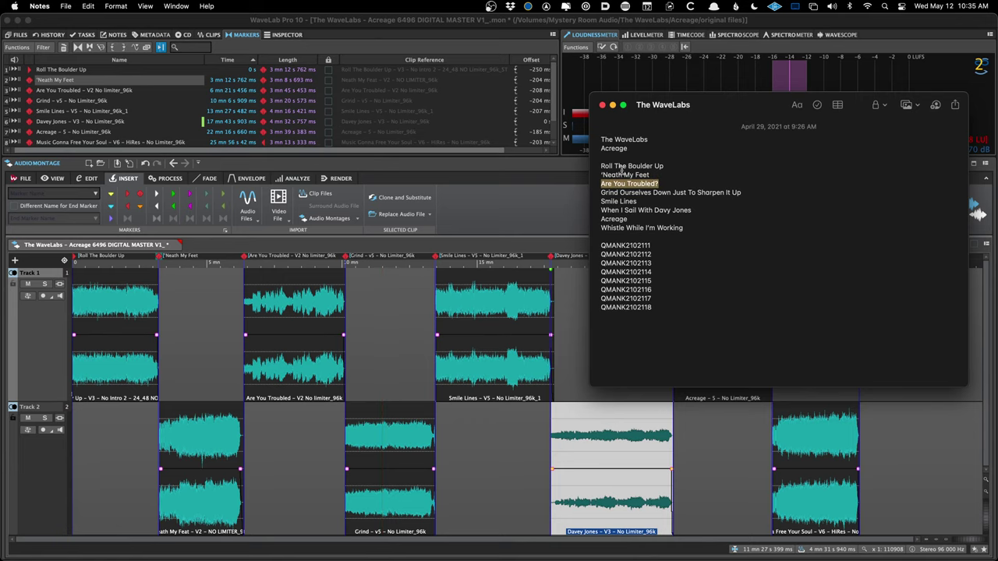
key(super+c)
key(super+Tab)
key(Down)
key(super+v)
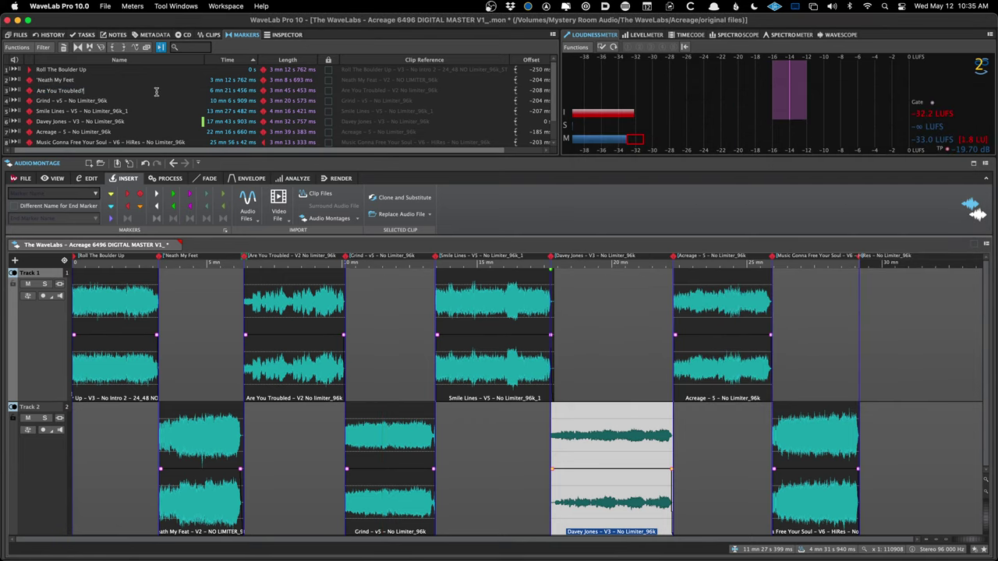
key(Return)
- Rename the Grind track marker "Grind Ourselves Down Just To Sharpen It Up" with the title copied from Notes
key(super+Tab)
drag(749, 195, 595, 194)
key(super+c)
key(super+Tab)
key(Down)
key(super+v)
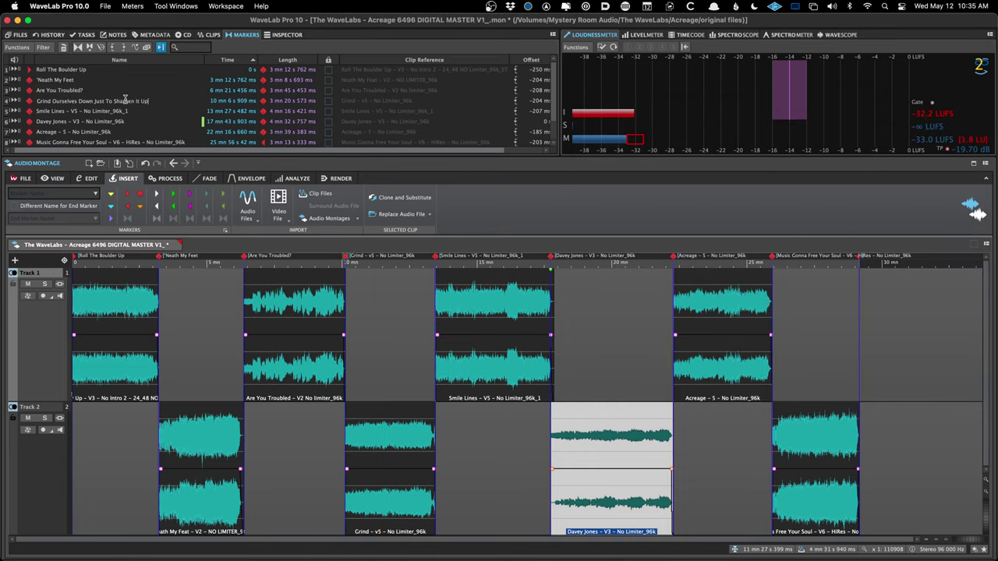
key(Return)
- Copy the fifth title from Notes and rename the fifth track marker "Smile Lines" in WaveLab
key(super+Tab)
click(602, 198)
drag(602, 197, 638, 201)
key(super+c)
key(super+Tab)
key(Down)
key(super+v)
key(Return)
- Rename the Davey Jones track marker "When I Sail With Davy Jones" with the title copied from Notes
key(super+Tab)
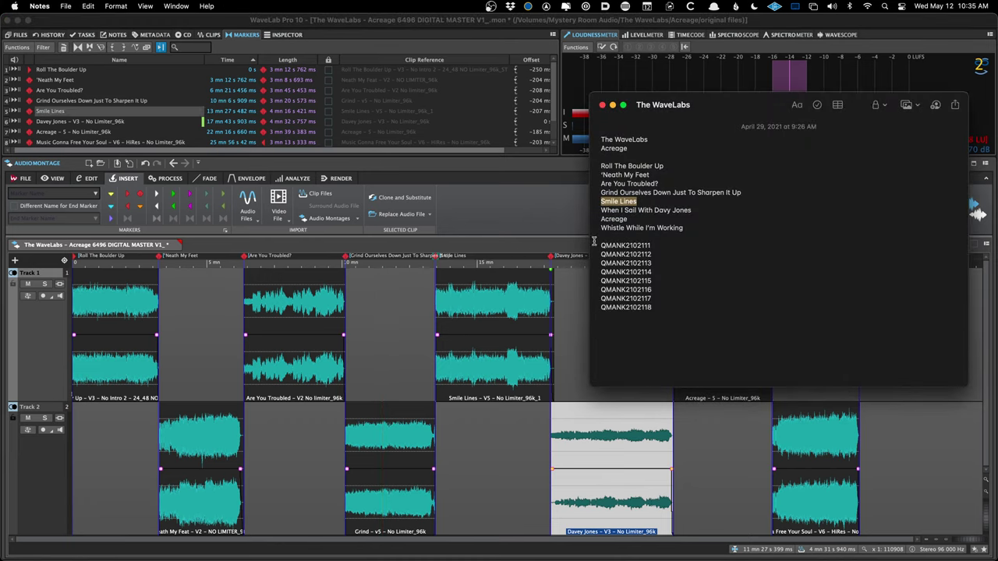
drag(692, 210, 581, 210)
key(super+c)
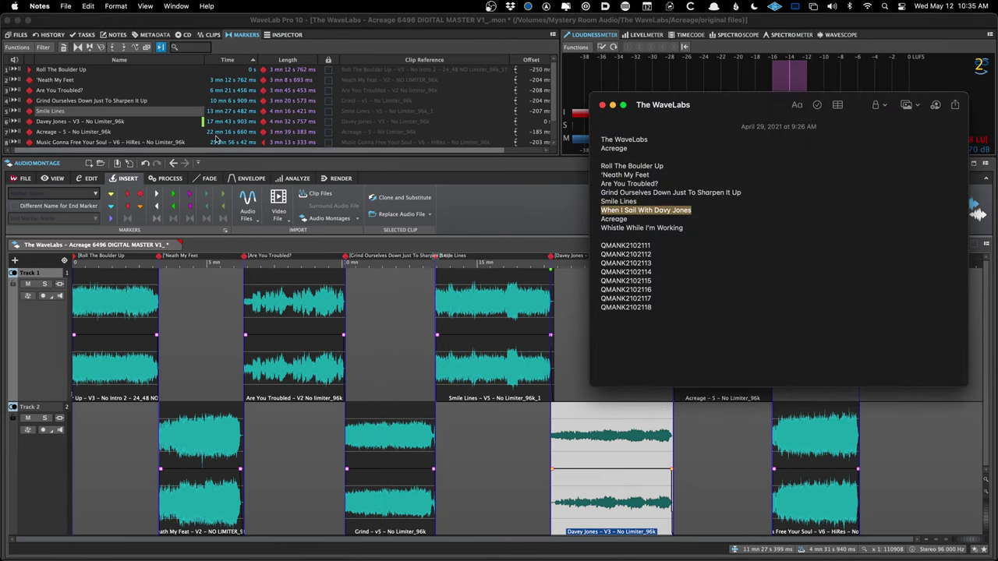
key(super+Tab)
key(Down)
key(super+v)
key(Return)
- Copy the seventh title from Notes and rename the seventh track marker "Acreage" in WaveLab
key(super+Tab)
drag(660, 222, 568, 222)
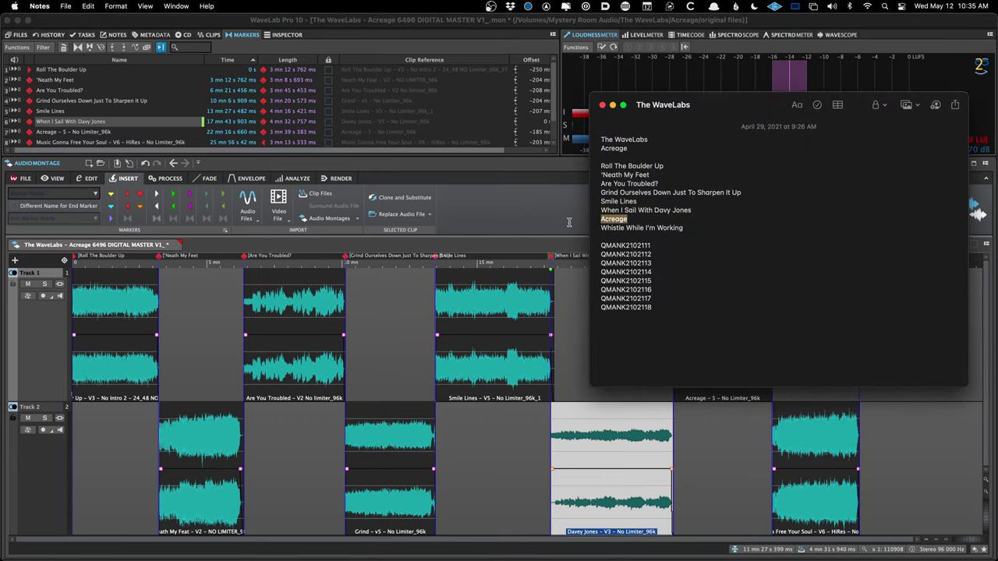
key(super+c)
key(super+Tab)
key(Down)
key(super+v)
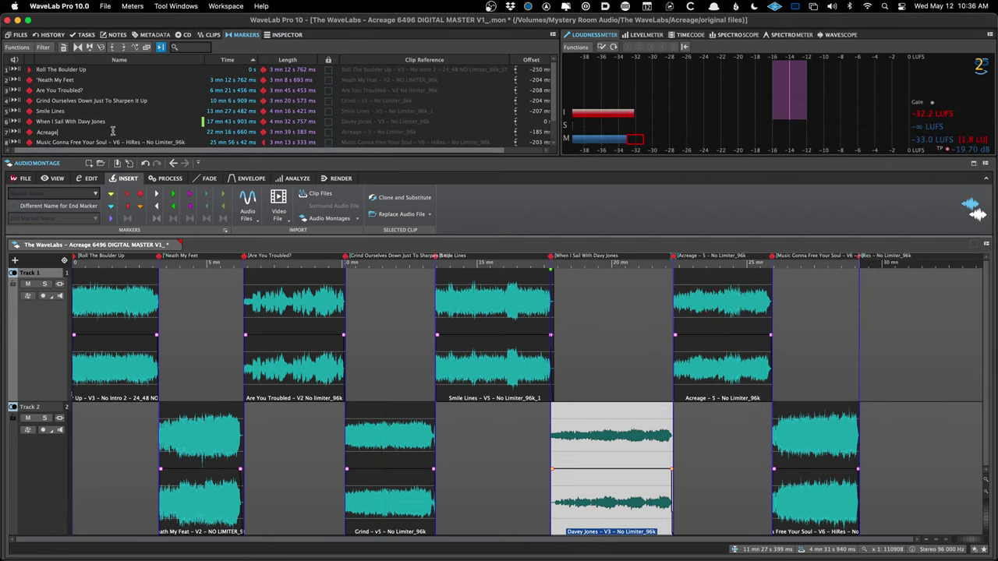
key(Return)
- Rename the Music Gonna Free Your Soul track marker "Whistle While I’m Working" with the title copied from Notes
key(super+Tab)
drag(686, 228, 568, 228)
key(super+c)
key(super+Tab)
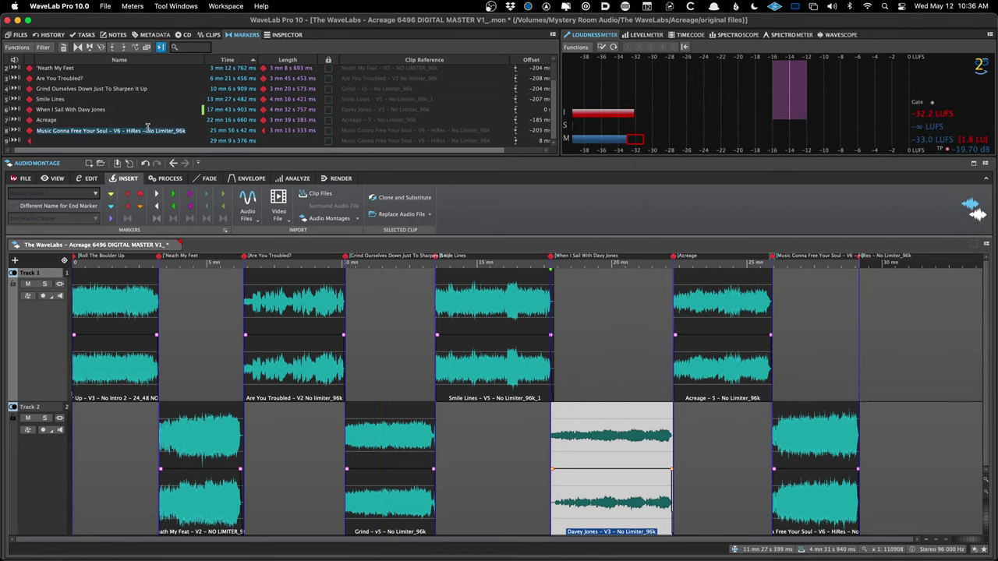
key(Down)
key(super+v)
key(Return)
scroll(132, 125, up, 2)
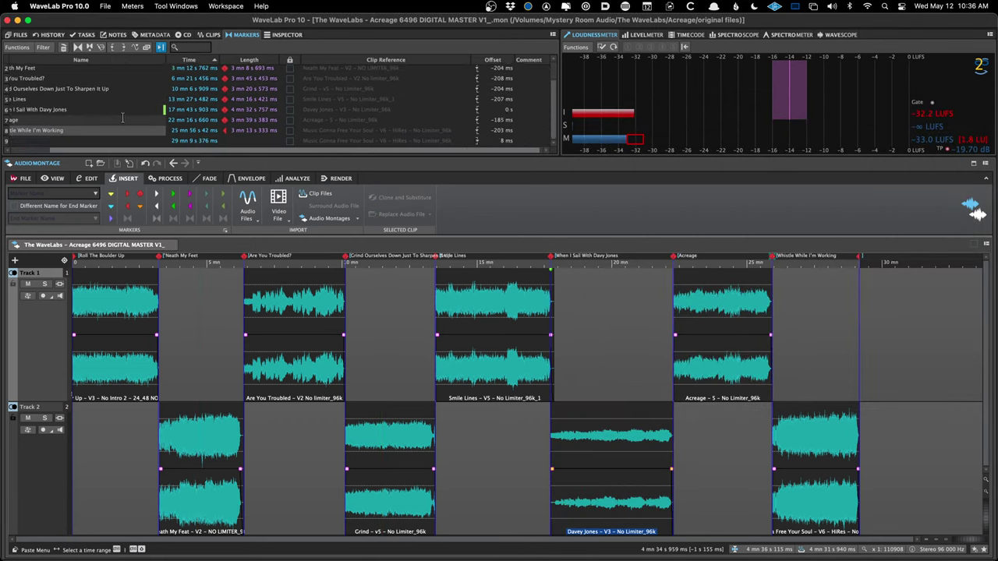
- Replace the curly apostrophe at the start of the second track marker's name with a straight one, giving "'Neath My Feet"
scroll(129, 114, down, 2)
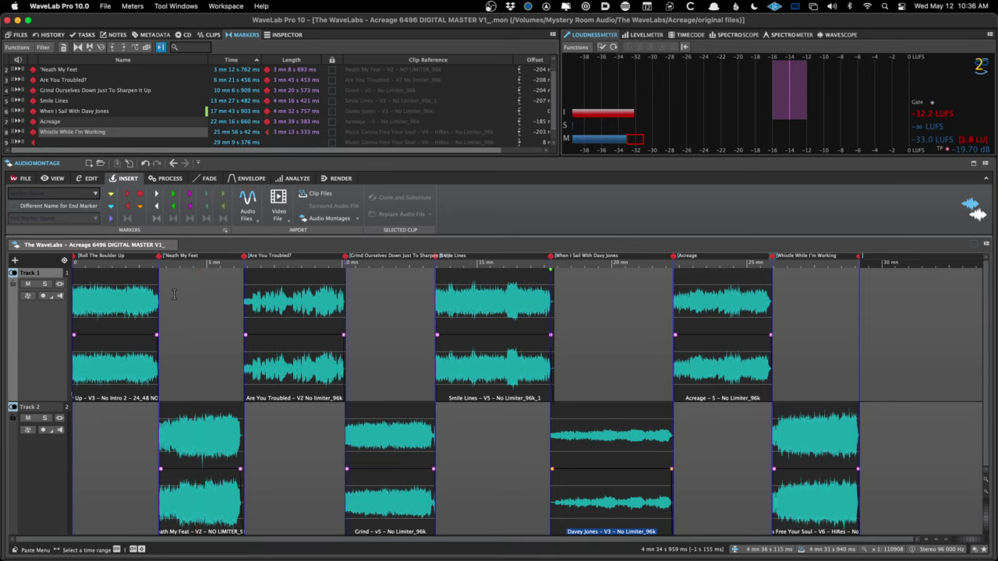
scroll(82, 116, up, 1)
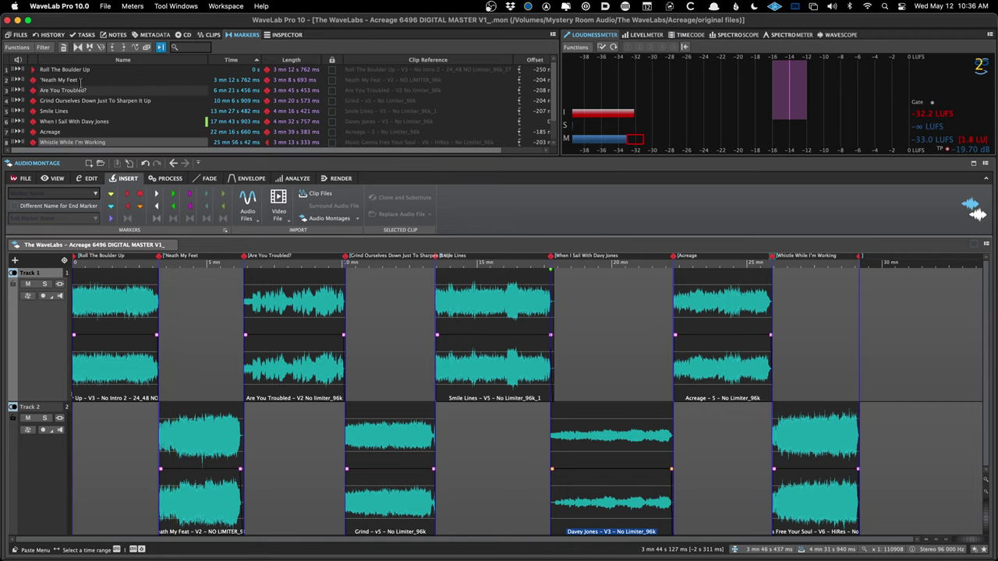
scroll(81, 84, down, 1)
scroll(75, 81, up, 1)
click(76, 81)
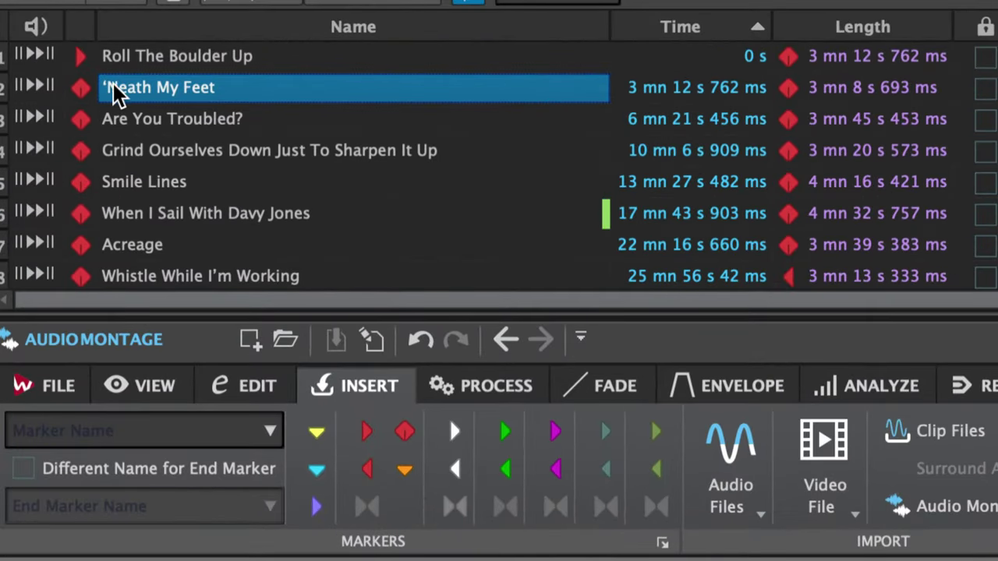
double_click(183, 88)
click(236, 87)
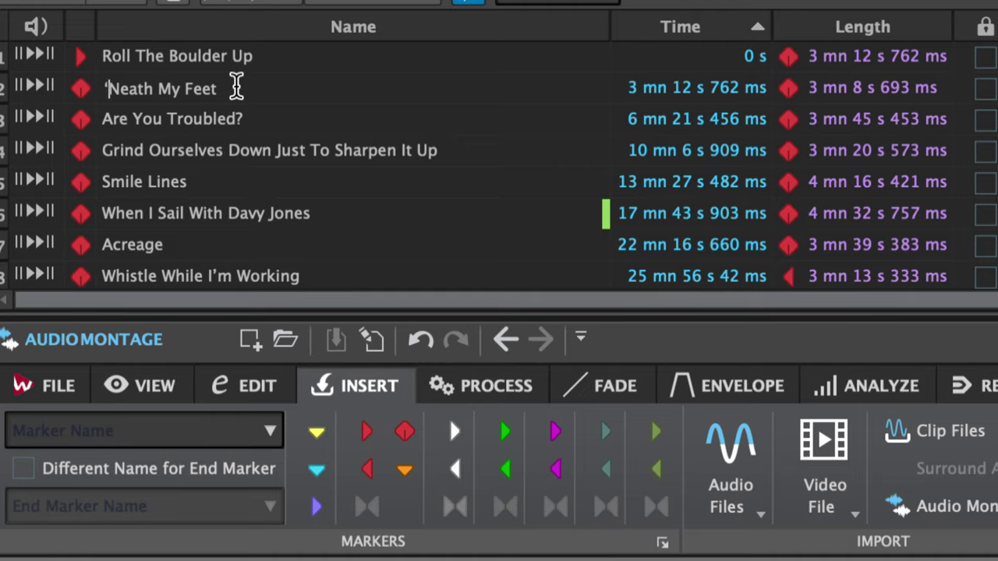
key(BackSpace)
text(')
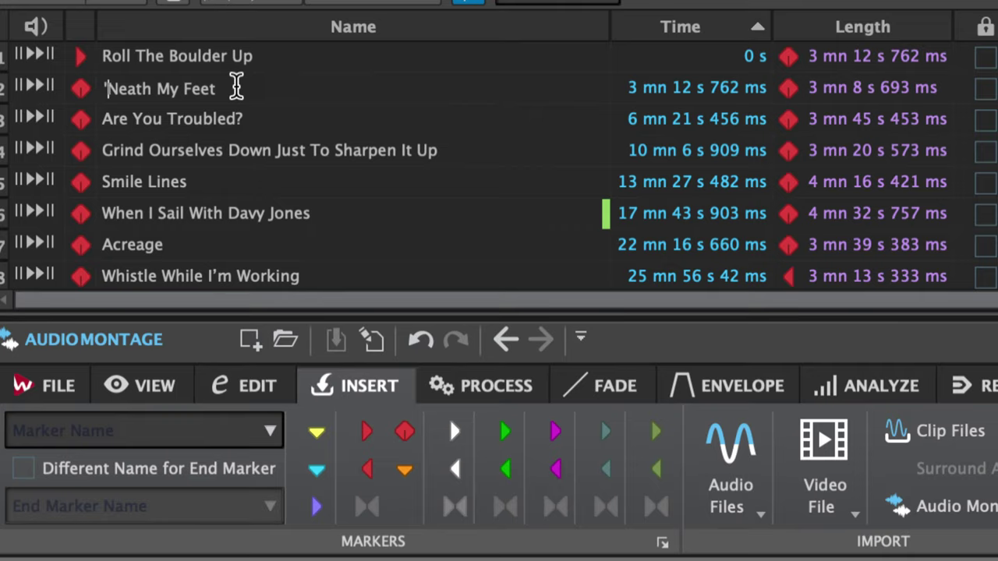
key(Return)
- Replace the curly apostrophe in the last song's marker name with a straight one, giving "Whistle While I'm Working"
click(234, 287)
click(234, 289)
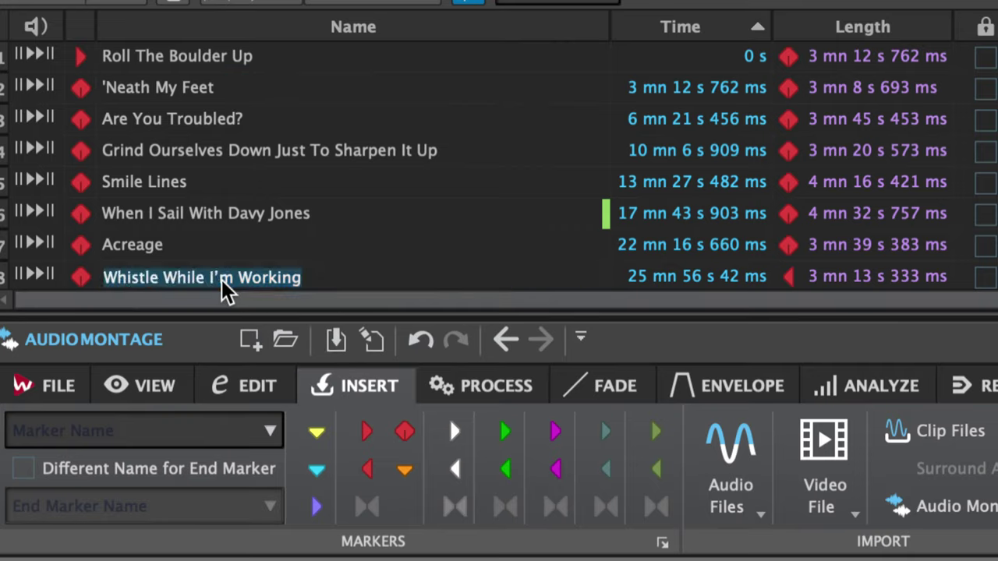
click(320, 276)
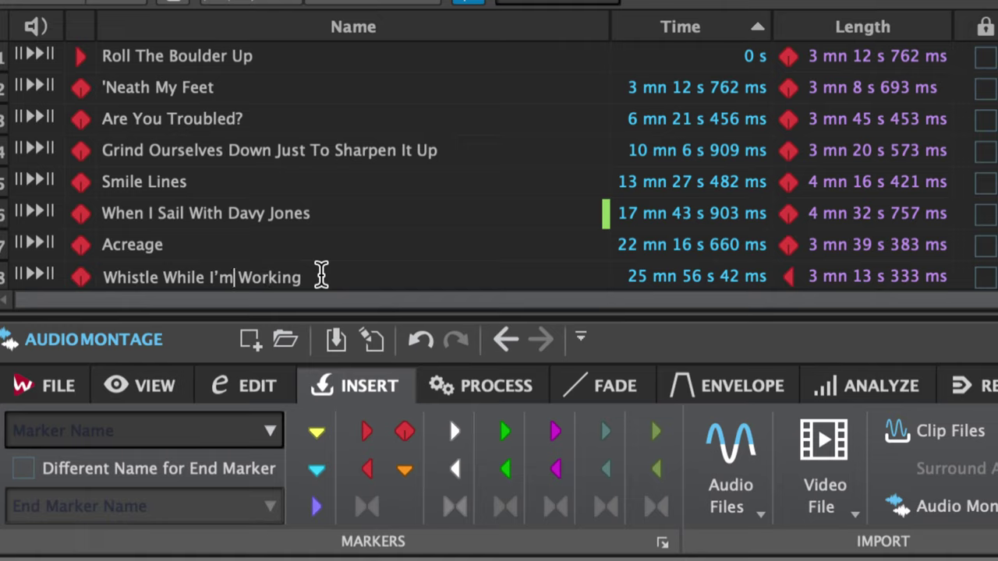
key(Left)
key(Left)
key(Left)
key(Left)
key(Left)
key(Left)
key(Left)
key(Left)
key(Left)
key(BackSpace)
text(')
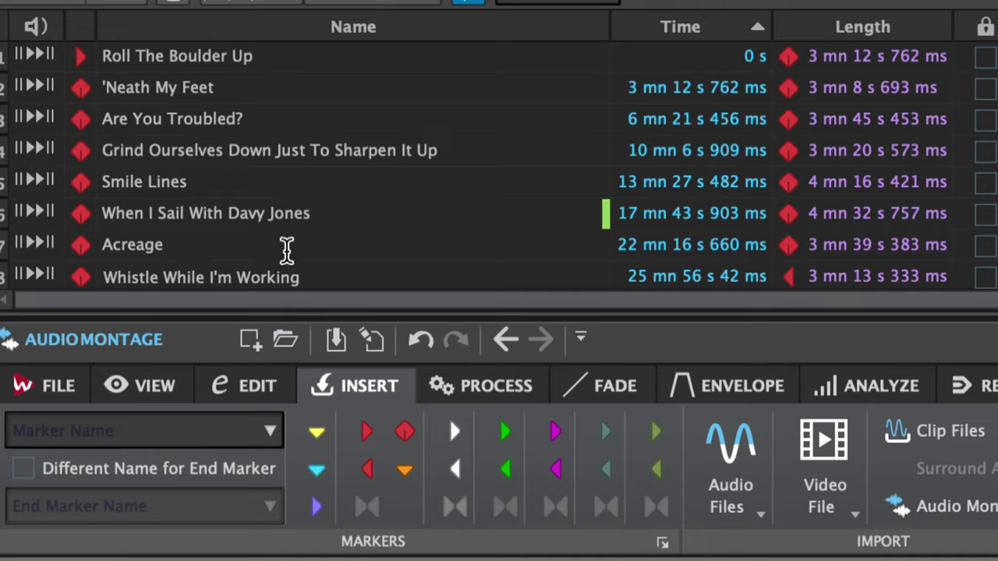
- Put the curly apostrophe back in "I’m" for comparison, and replace it with a straight one again
key(BackSpace)
text(’)
key(Right)
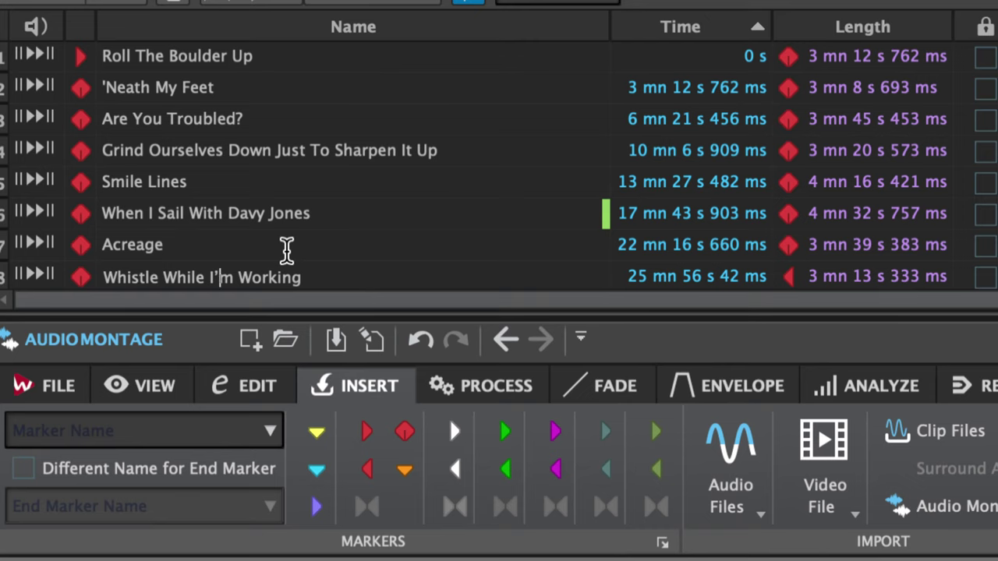
key(BackSpace)
text(')
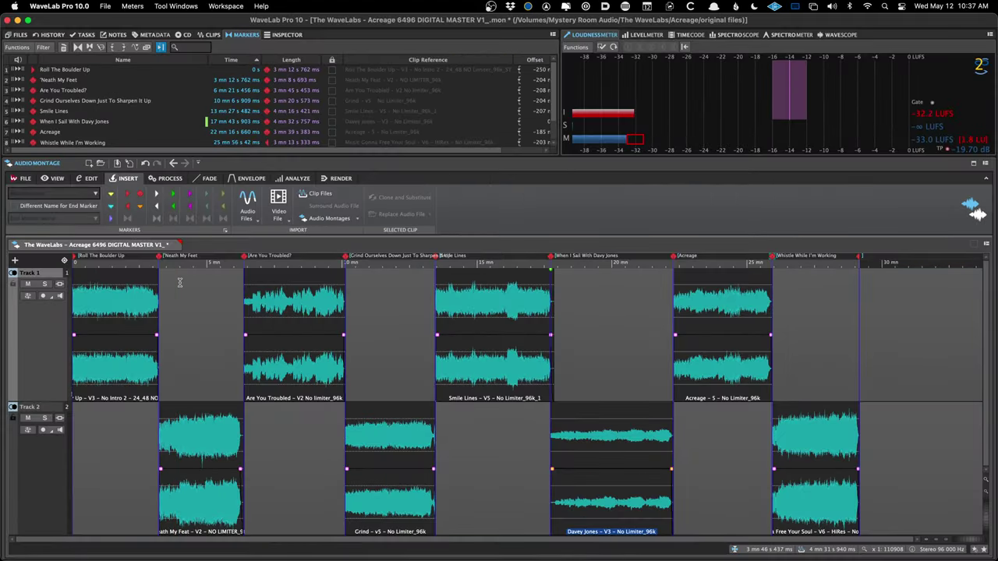
- Confirm the edited marker name and save the montage
click(179, 294)
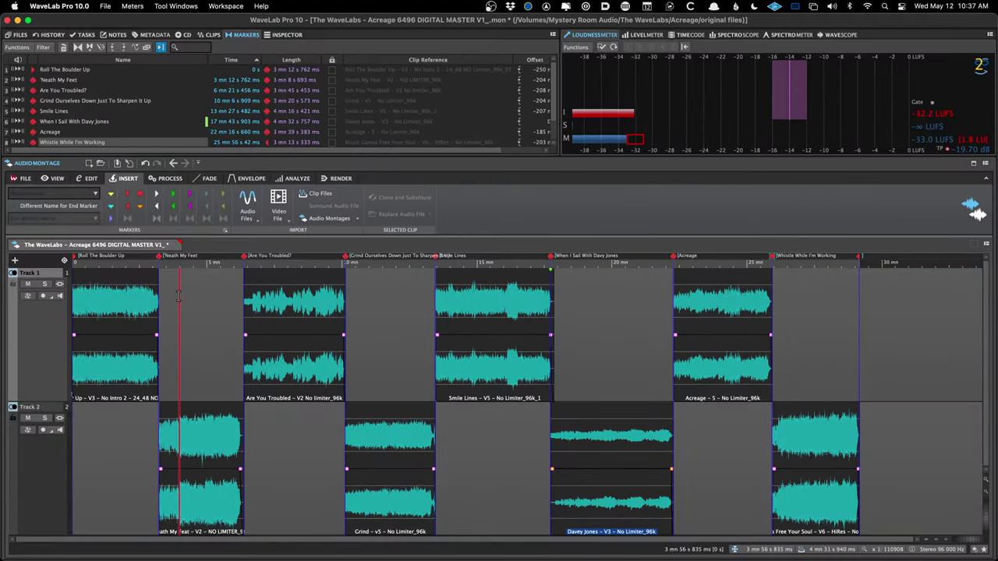
key(super+s)
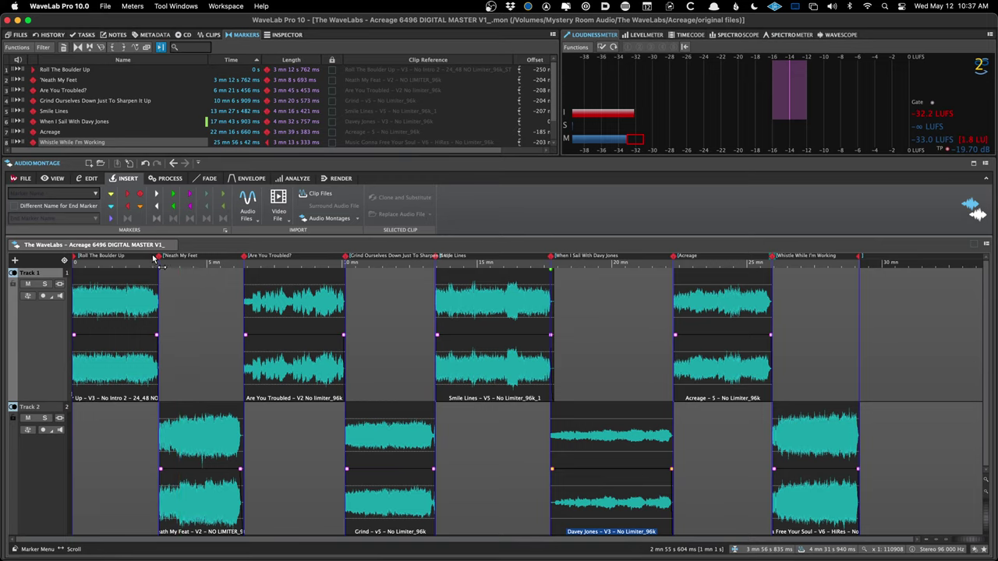
click(190, 306)
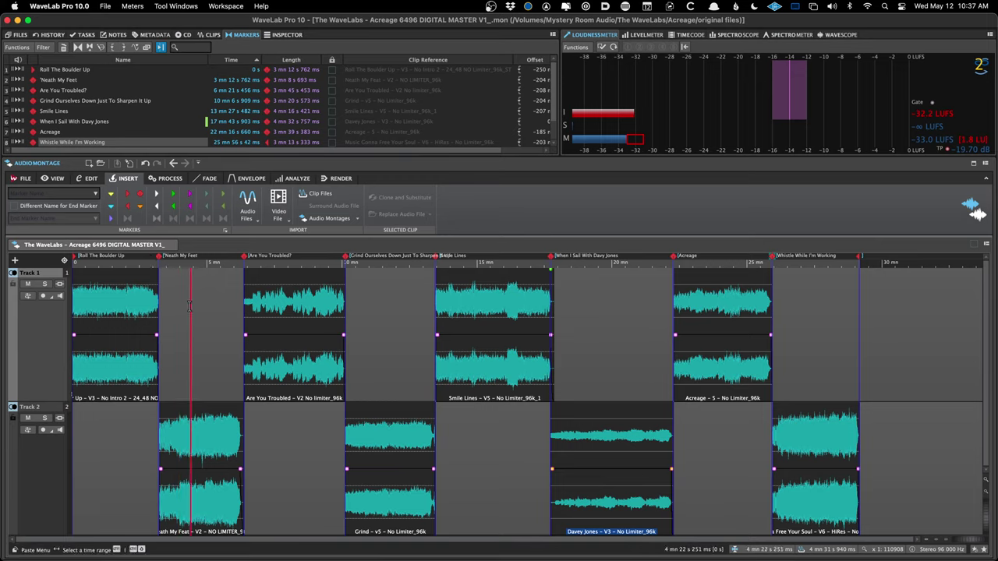
- Copy the first ISRC code, QMANK2102111, from the Notes track list and switch back to WaveLab
key(super+Tab)
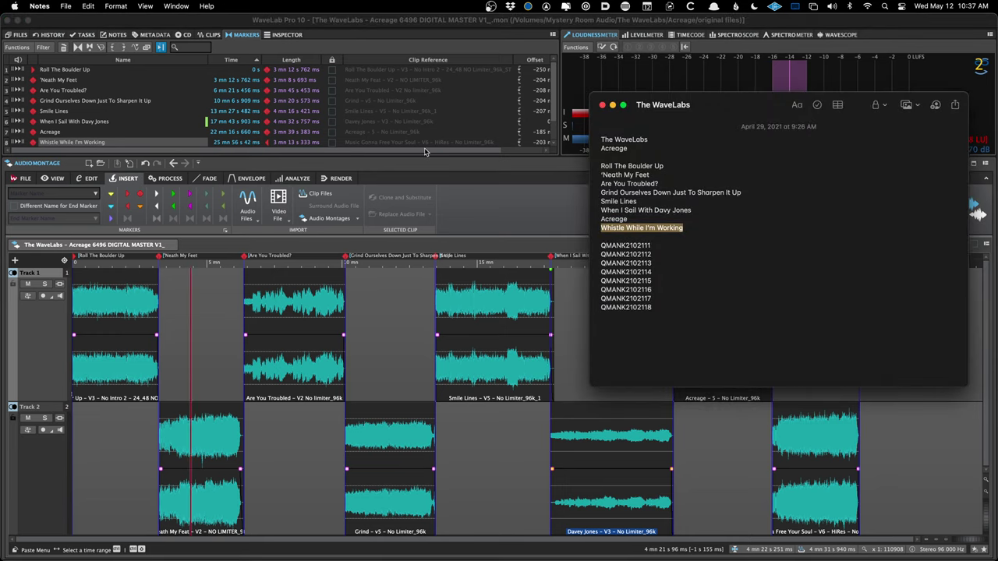
double_click(619, 245)
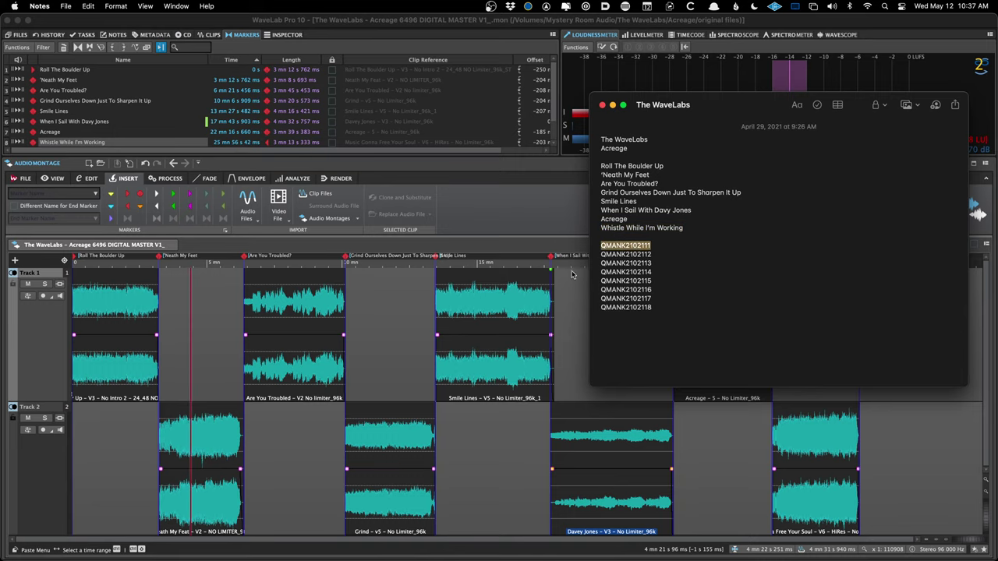
click(411, 305)
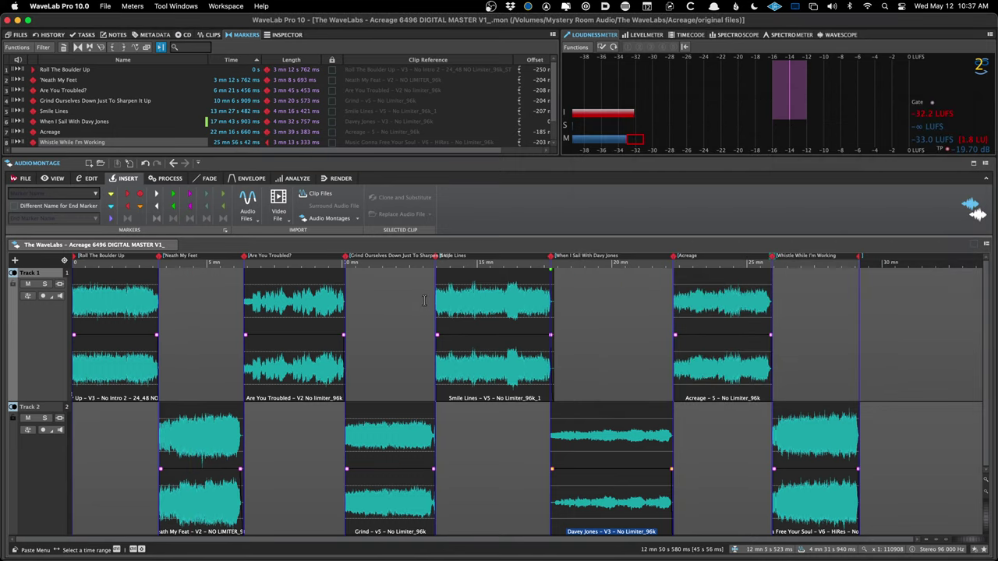
- Load the ISRC Only preset in the CD Wizard and generate the track ISRC codes starting from QMANK2102111
key(super+shift+w)
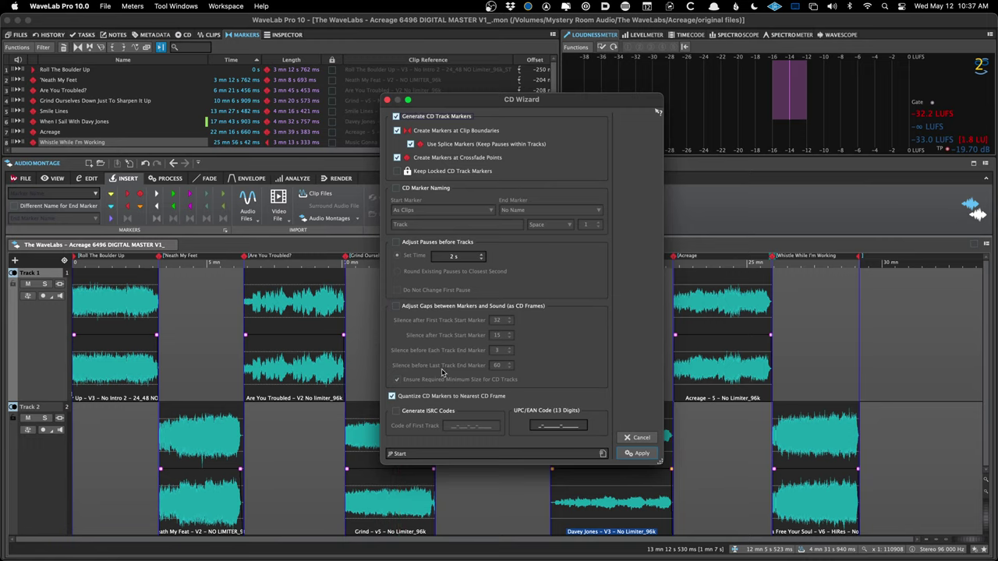
click(398, 453)
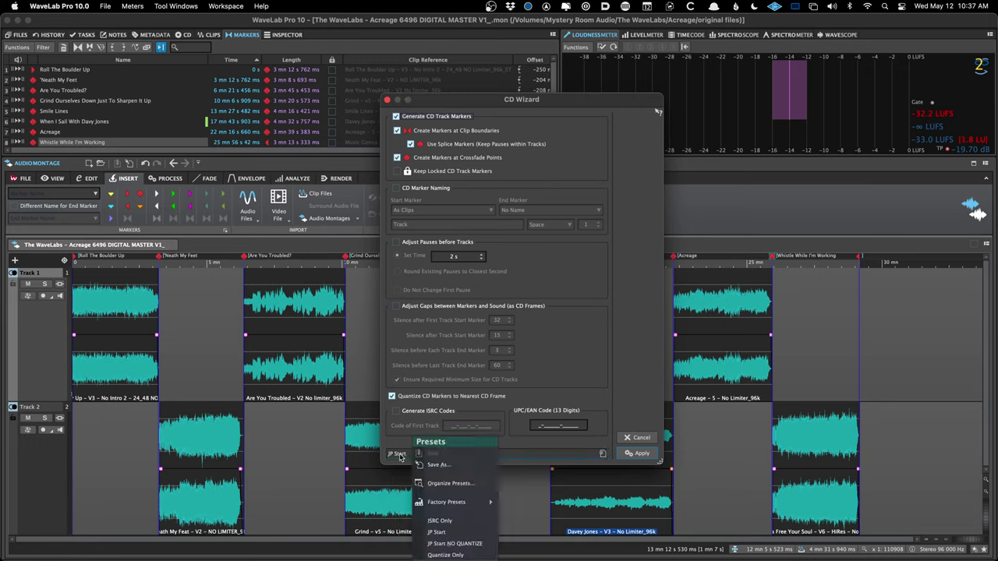
click(440, 521)
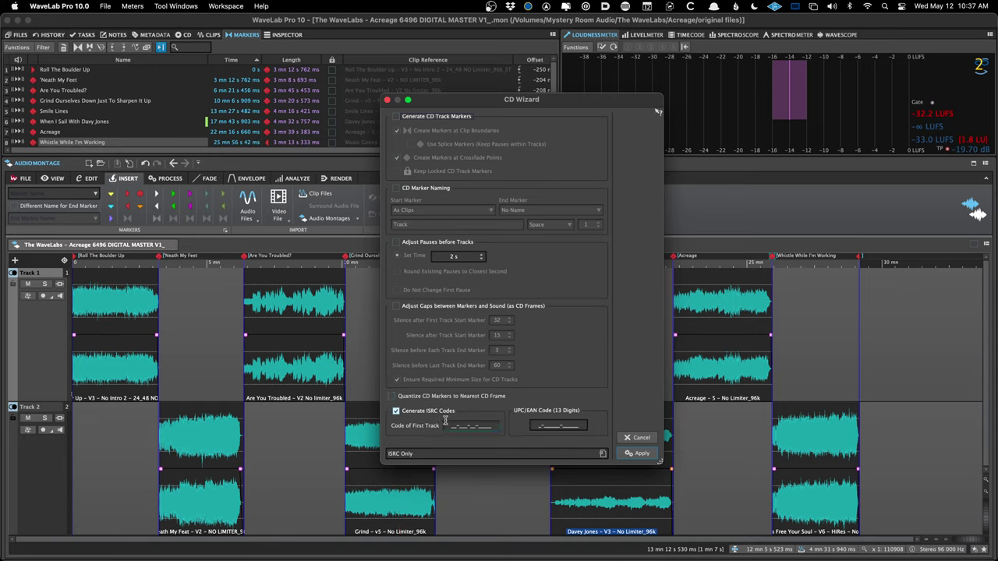
click(395, 410)
click(460, 426)
click(638, 453)
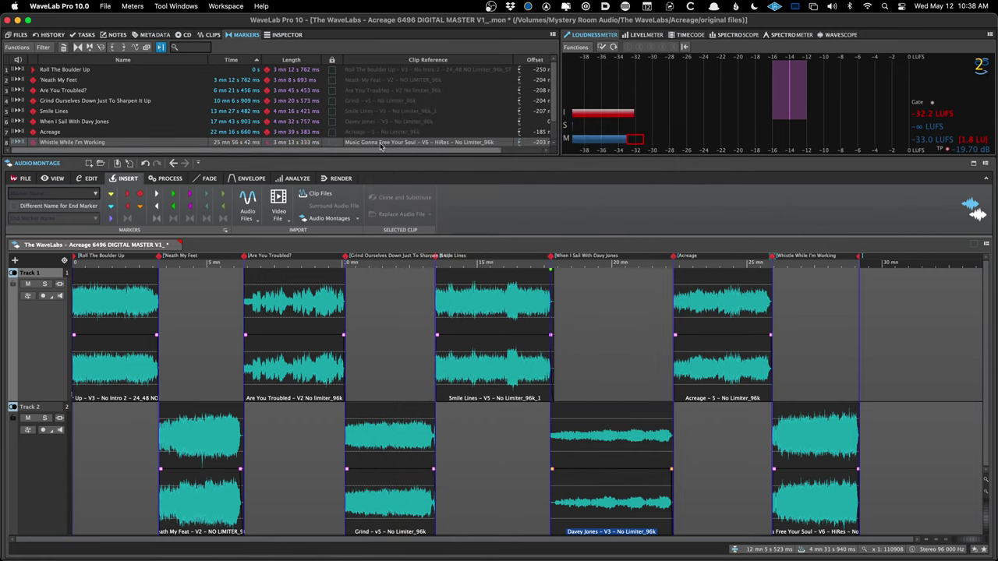
- Save the montage and show its CD track list with the ISRC codes
key(super+s)
click(183, 34)
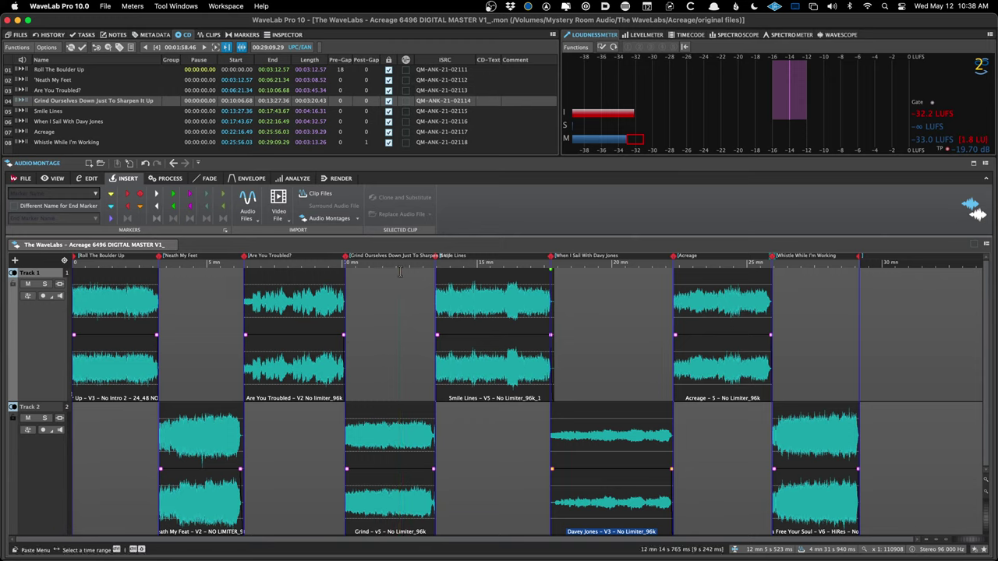
click(379, 291)
double_click(442, 111)
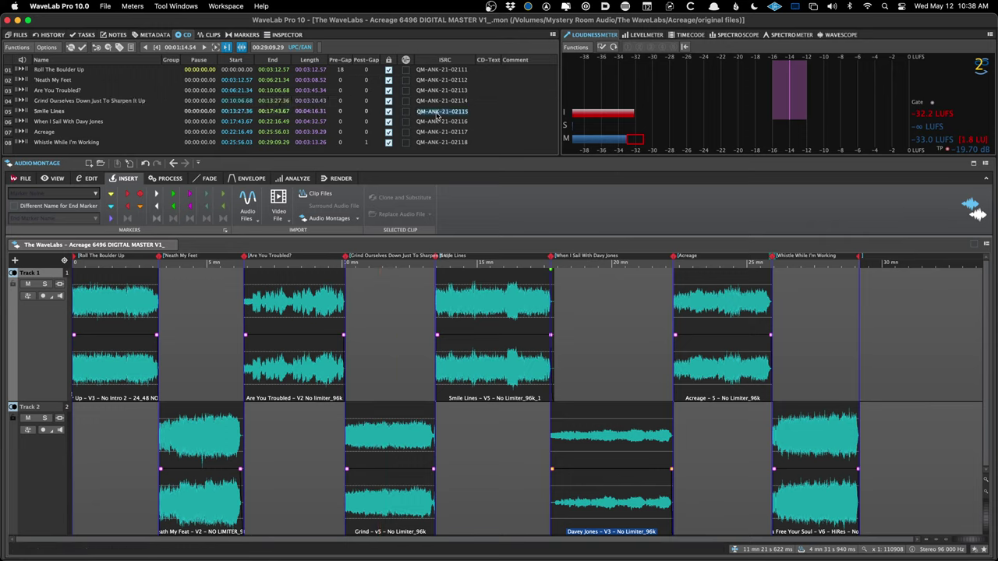
key(End)
key(BackSpace)
key(BackSpace)
key(BackSpace)
click(382, 314)
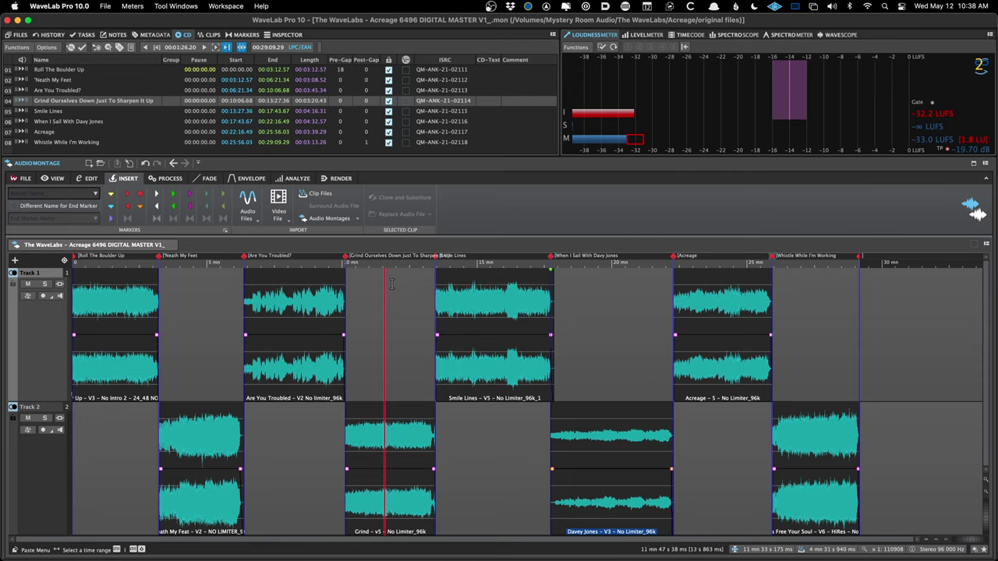
click(375, 310)
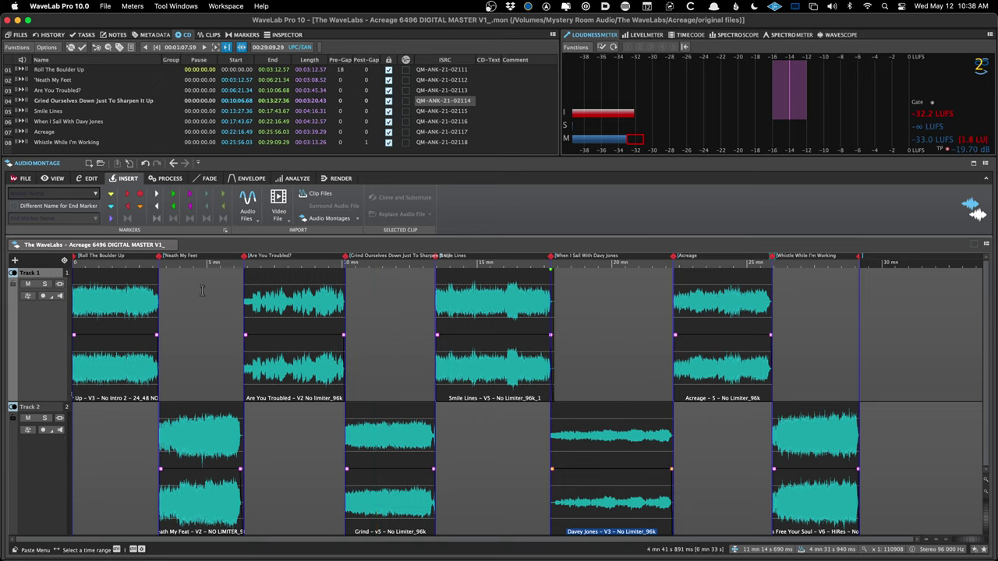
- Compare the track names in the montage's marker list with those in the CD track list
click(243, 34)
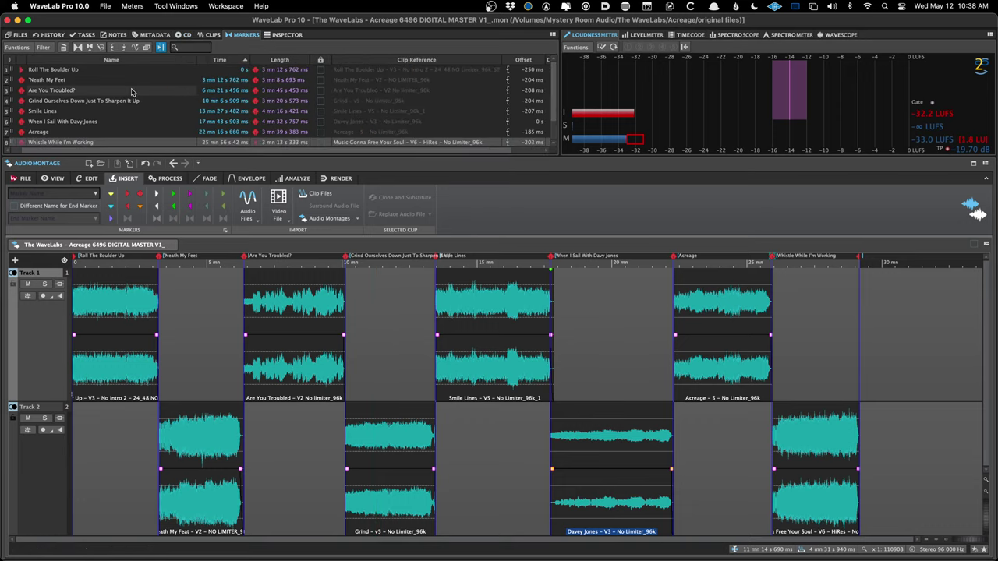
click(184, 34)
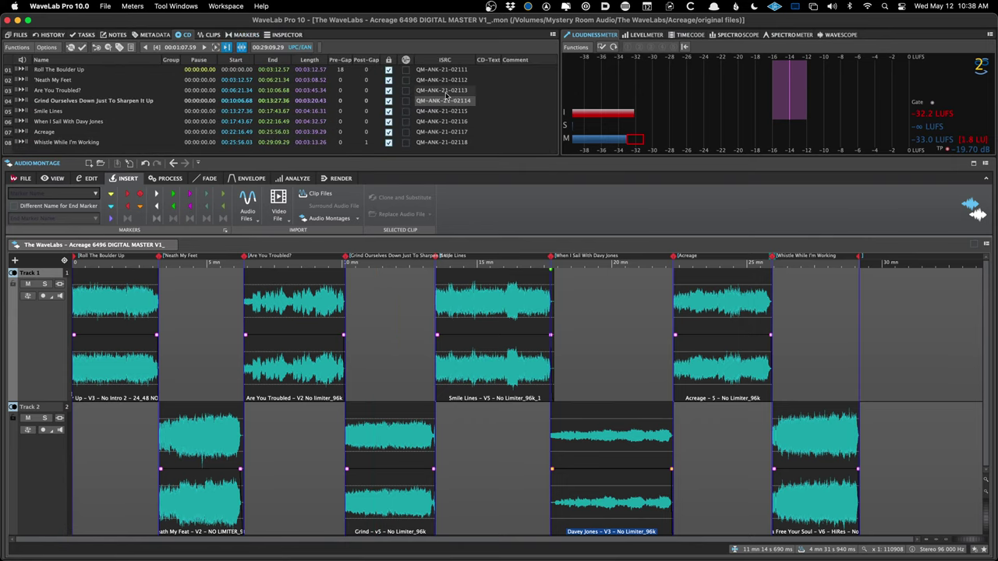
click(243, 35)
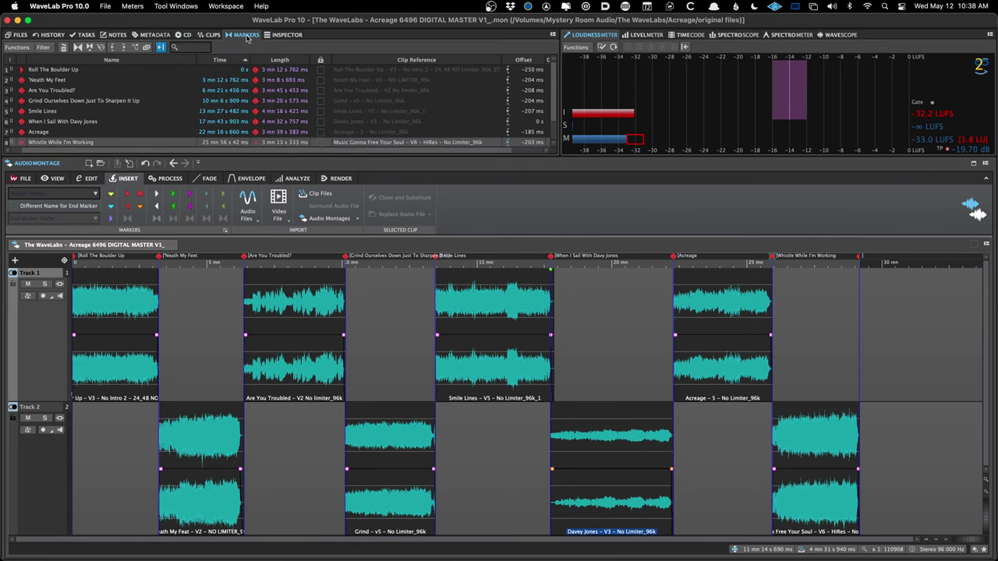
- Place the edit cursor within 'Neath My Feet and open the CD-Text Editor from the CD track list
click(199, 359)
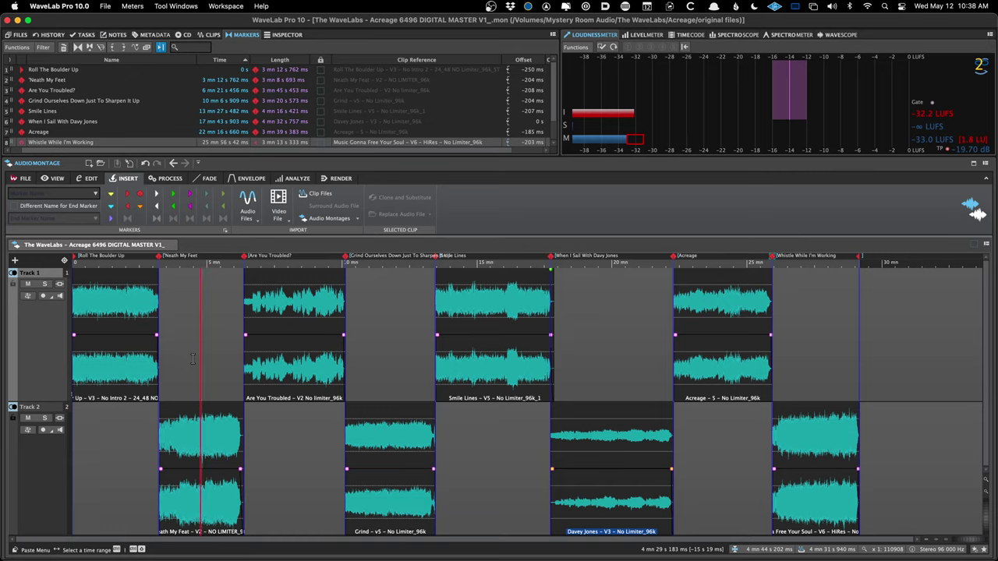
click(186, 36)
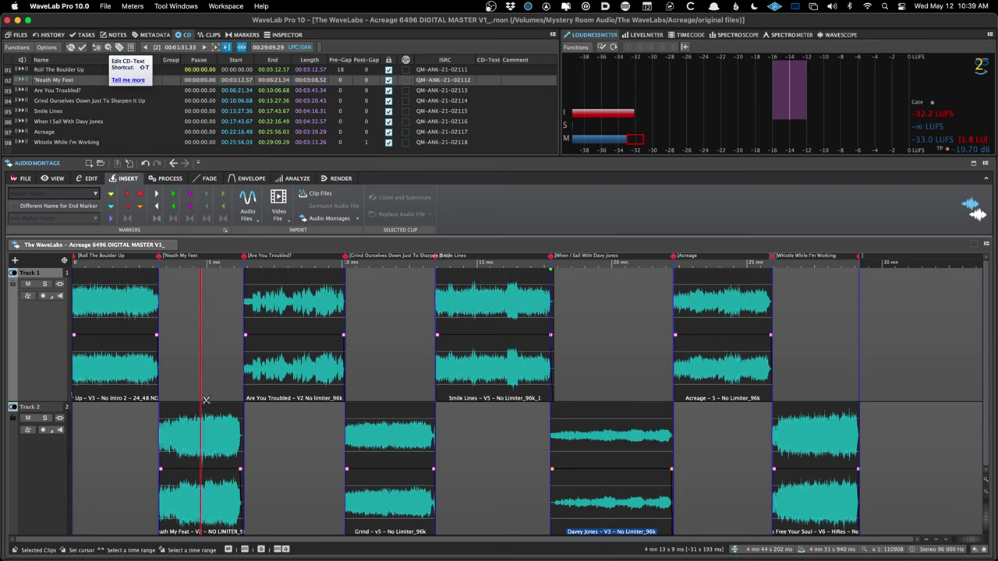
click(207, 358)
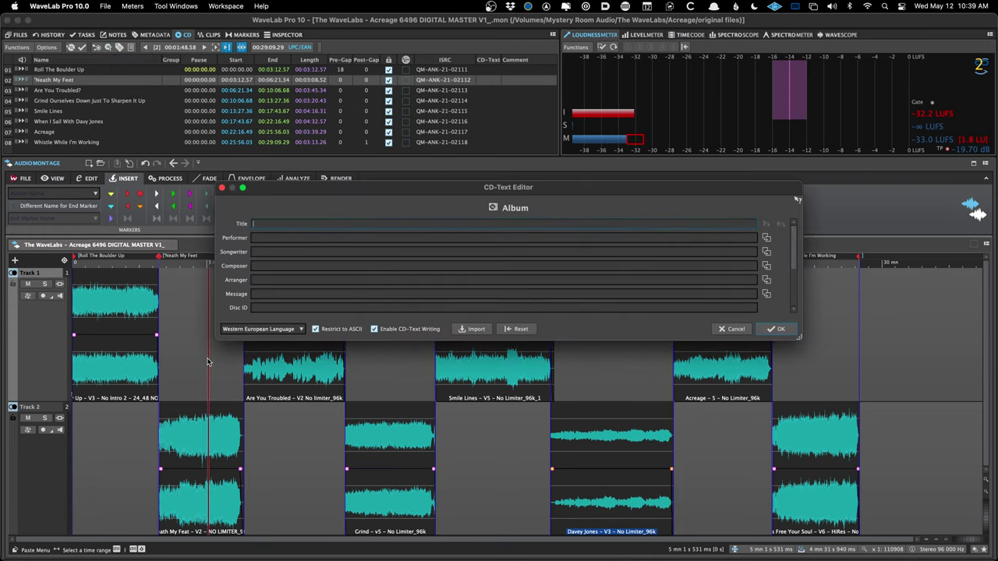
- Look through the CD-Text entries of the album and all eight tracks, ending on the Album entry
key(Down)
key(Down)
key(Down)
key(Down)
key(Down)
key(Down)
key(Down)
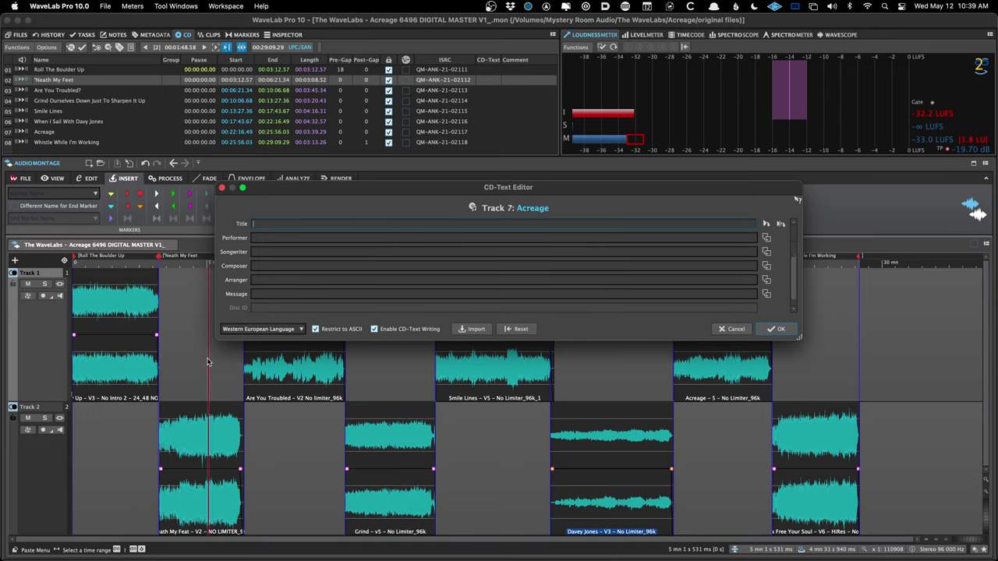
key(Down)
key(Up)
key(Up)
key(Up)
key(Up)
key(Up)
key(Up)
key(Up)
key(Down)
key(Down)
key(Down)
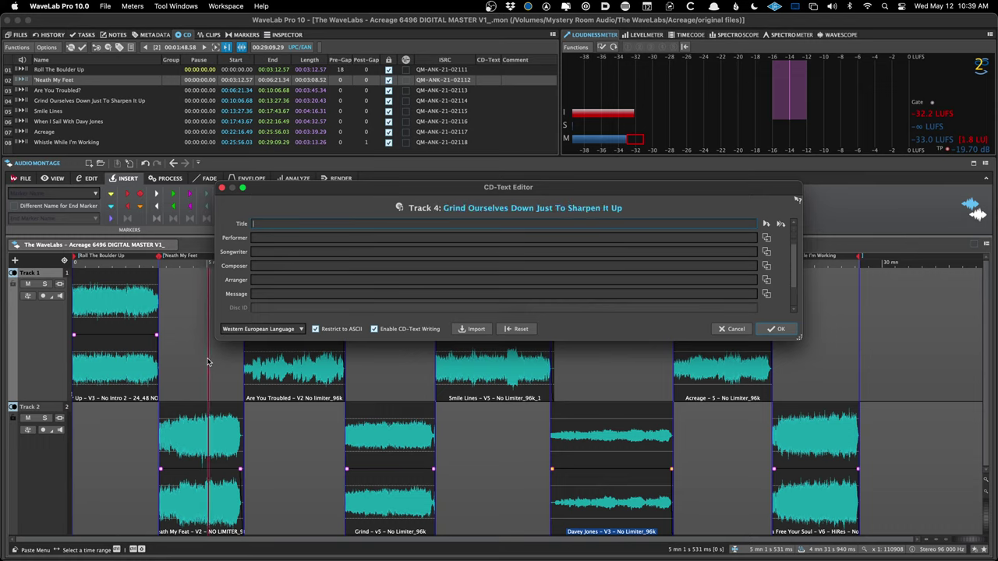
key(Down)
key(Down)
key(Down)
key(Down)
key(Up)
key(Up)
key(Up)
key(Up)
key(Up)
key(Up)
key(Up)
key(Up)
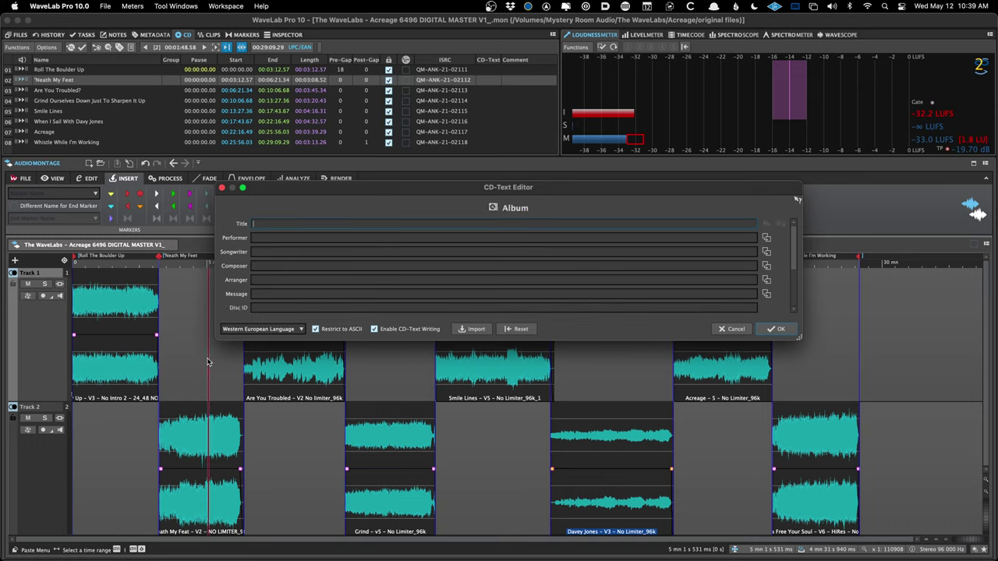
key(Down)
key(Down)
key(Down)
key(Down)
key(Down)
key(Down)
key(Up)
key(Up)
key(Up)
key(Up)
key(Up)
key(Up)
key(Down)
key(Down)
key(Up)
key(Up)
- Set the album's CD-Text title to Acreage and its performer to The WaveLabs, copying both from the Notes track list
key(super+Tab)
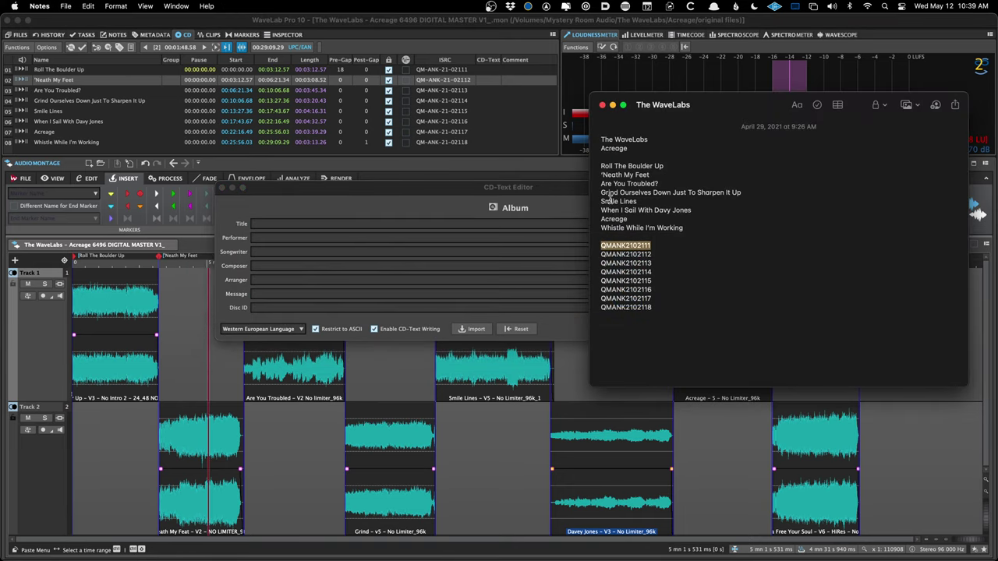
double_click(617, 147)
key(super+c)
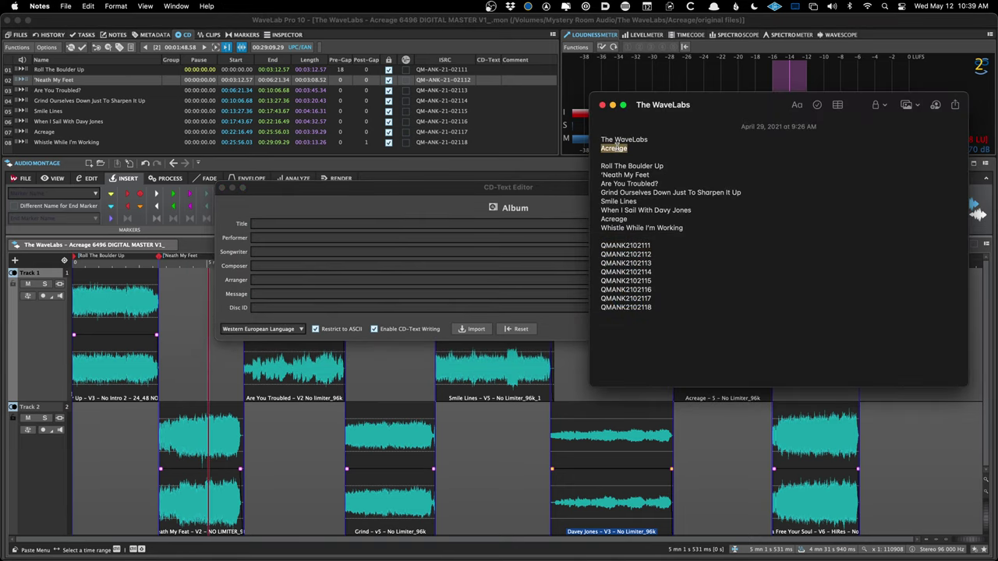
click(388, 224)
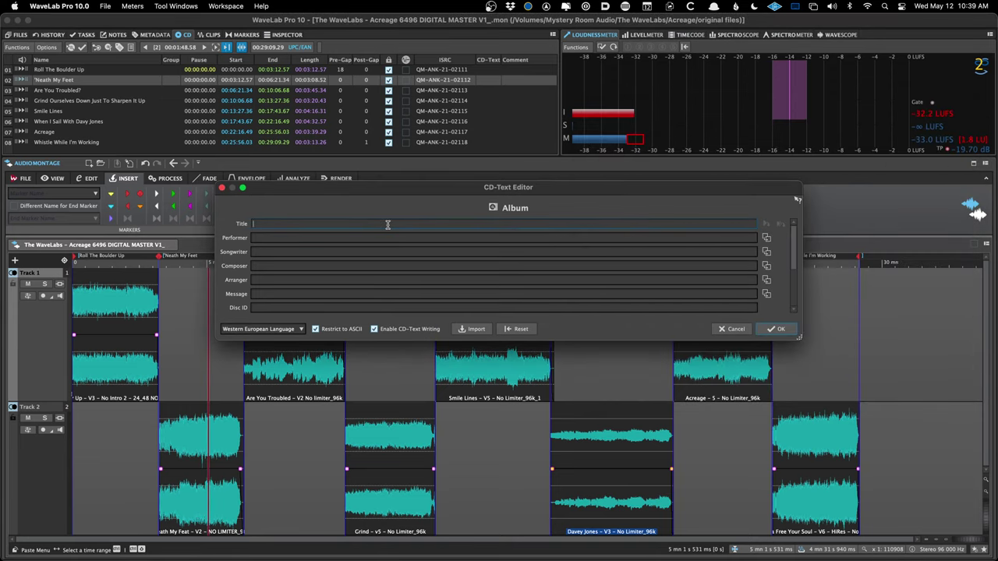
key(super+v)
key(super+Tab)
drag(648, 139, 599, 139)
click(306, 238)
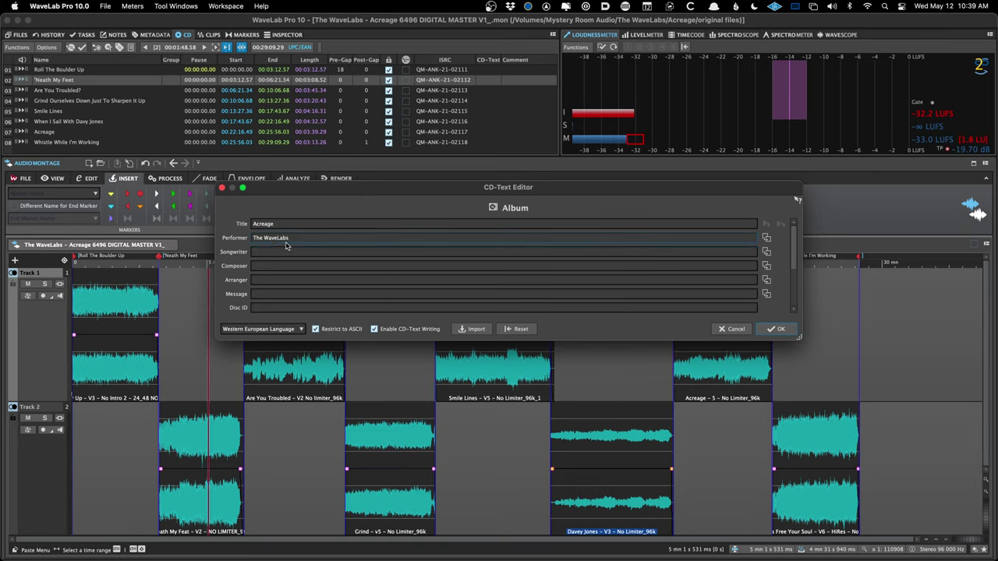
- Copy the album performer to all tracks and fill every CD-Text track title from the CD track names
click(766, 239)
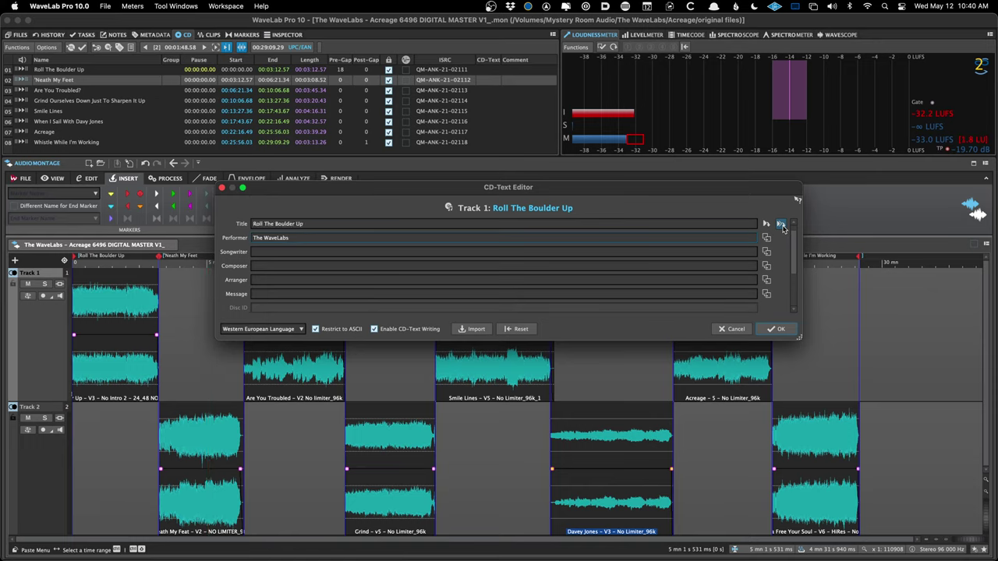
key(Page_Down)
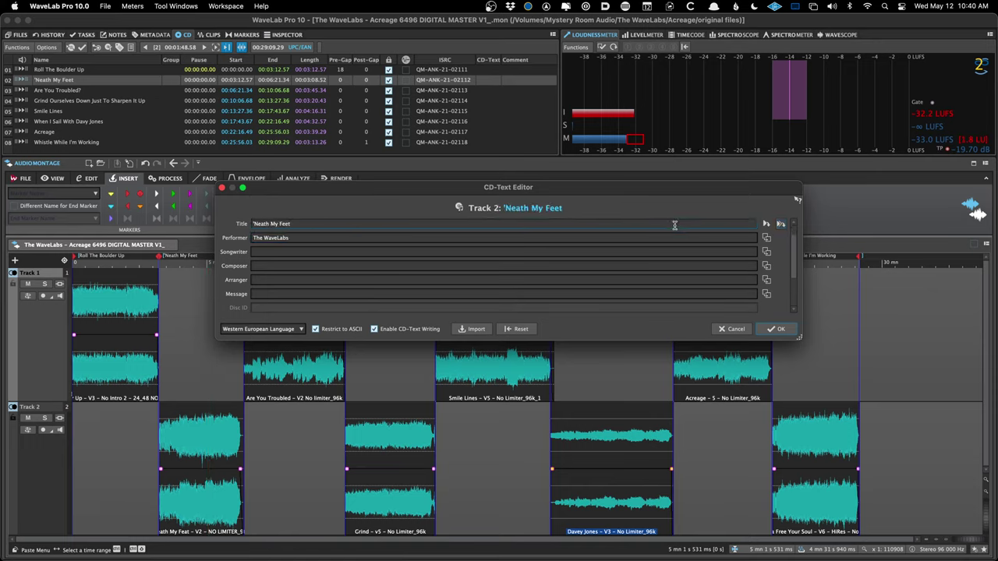
key(Page_Down)
key(Page_Down)
key(Page_Down)
key(Page_Down)
key(Page_Down)
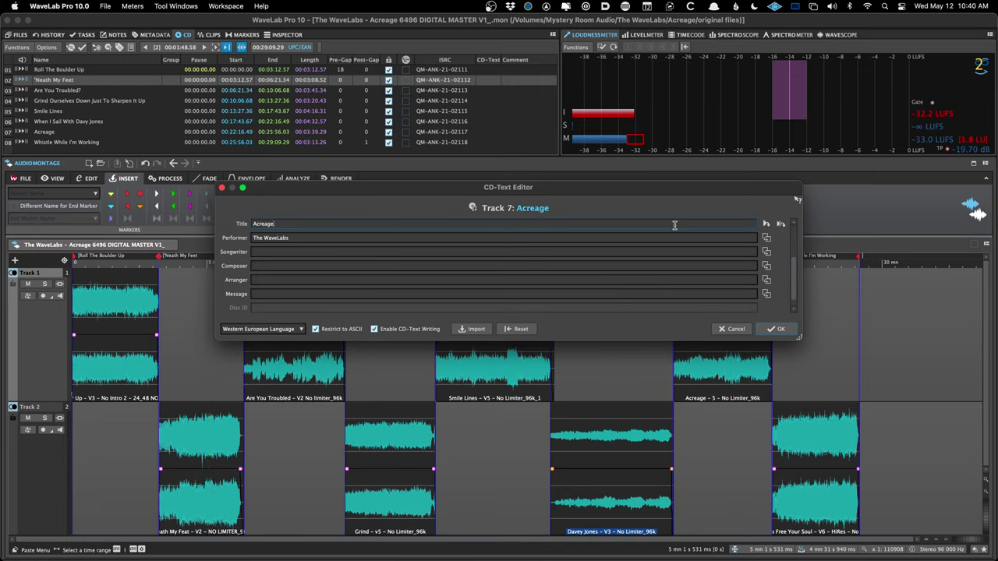
key(Page_Down)
- Check the filled-in titles and performers across the CD-Text track entries, ending on the Album entry
key(Page_Up)
key(Page_Up)
key(Page_Up)
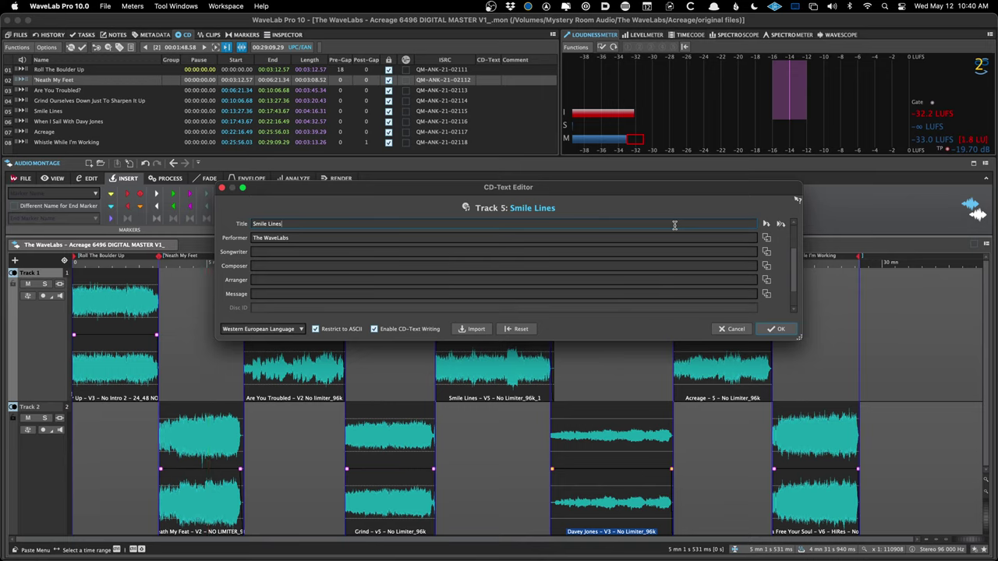
key(Page_Up)
key(Page_Up)
key(Page_Up)
key(Page_Up)
key(Page_Up)
key(Page_Down)
key(Page_Down)
key(Page_Down)
key(Page_Down)
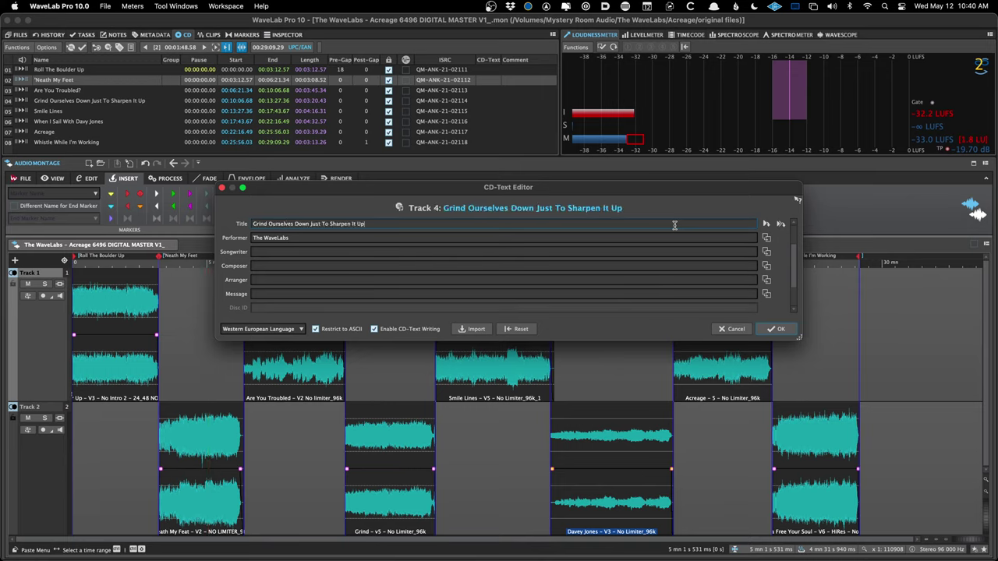
key(Page_Down)
key(Page_Down)
key(Page_Down)
key(Page_Down)
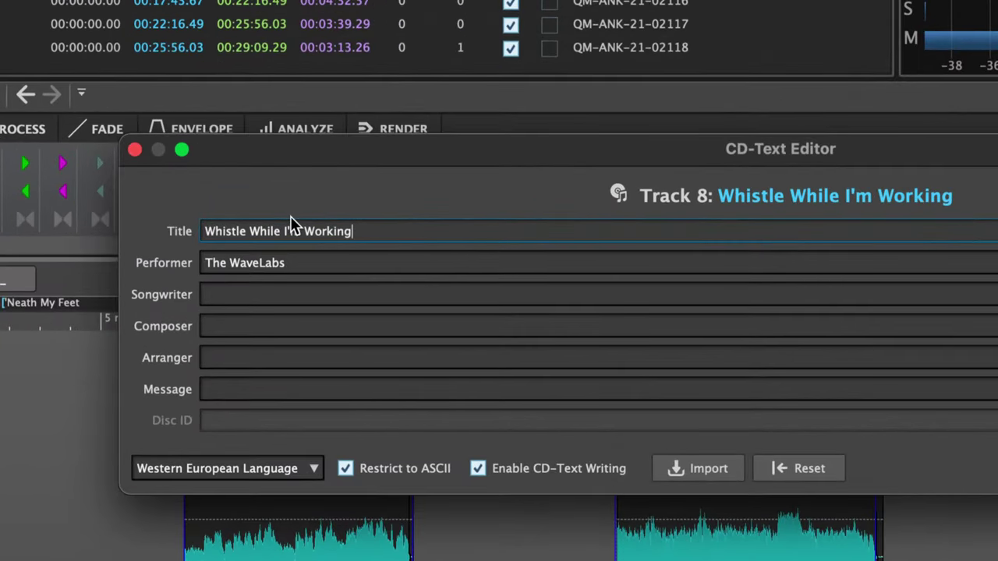
key(Page_Up)
key(Page_Up)
key(Page_Up)
key(Page_Up)
key(Page_Up)
key(Page_Up)
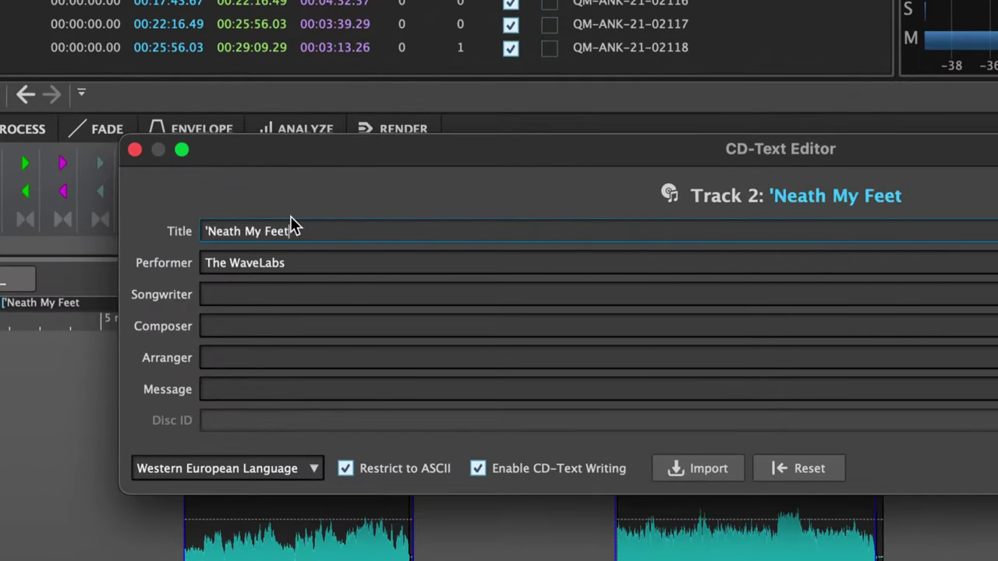
key(Page_Up)
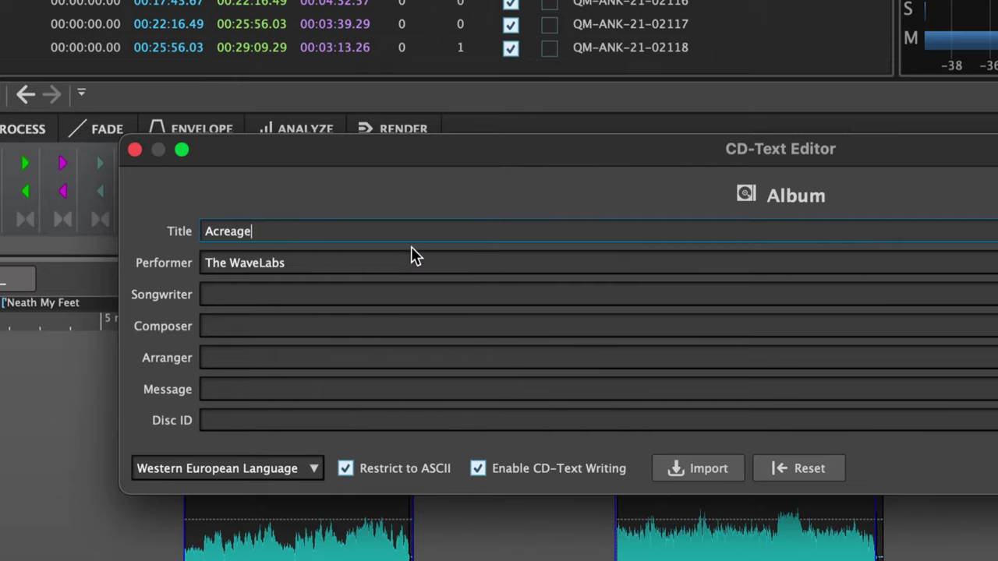
- Remove the trailing space from the CD-Text title "Are You Troubled?" of track 3
key(Page_Down)
key(Page_Down)
key(Page_Down)
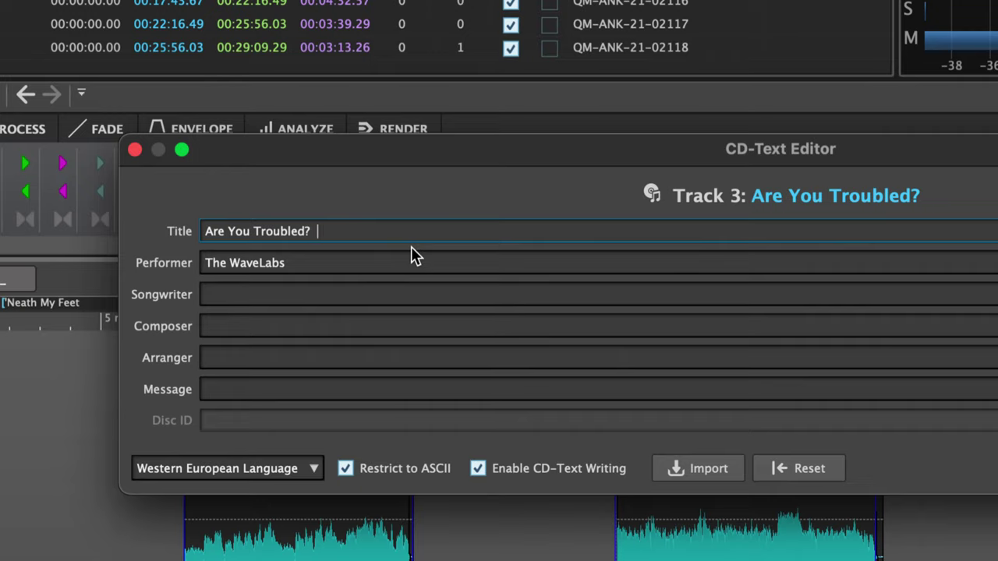
key(BackSpace)
key(Page_Down)
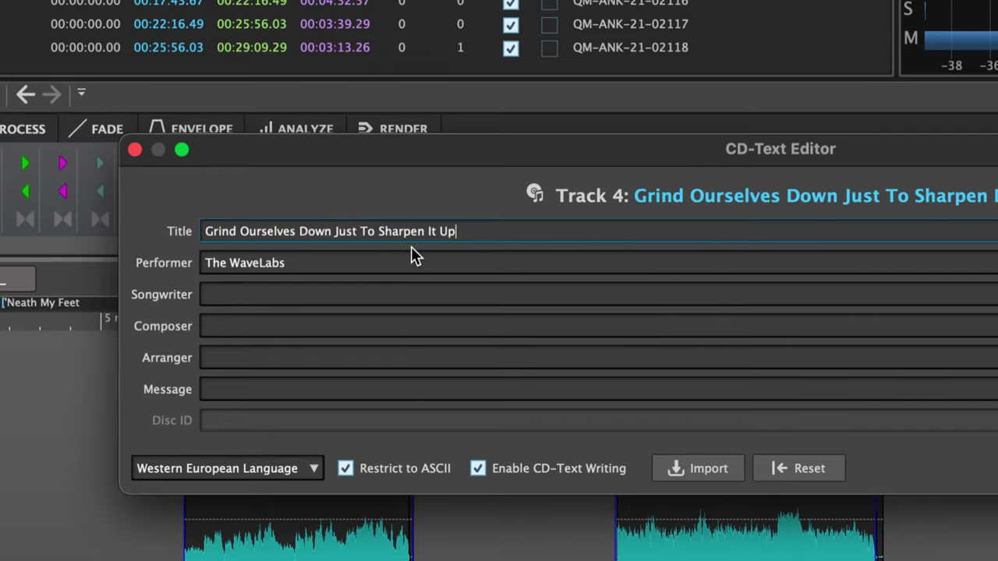
- Review the CD-Text titles, performers and optional fields of the album and its tracks once more
key(Page_Down)
key(Page_Down)
key(Page_Down)
key(Page_Down)
key(Page_Up)
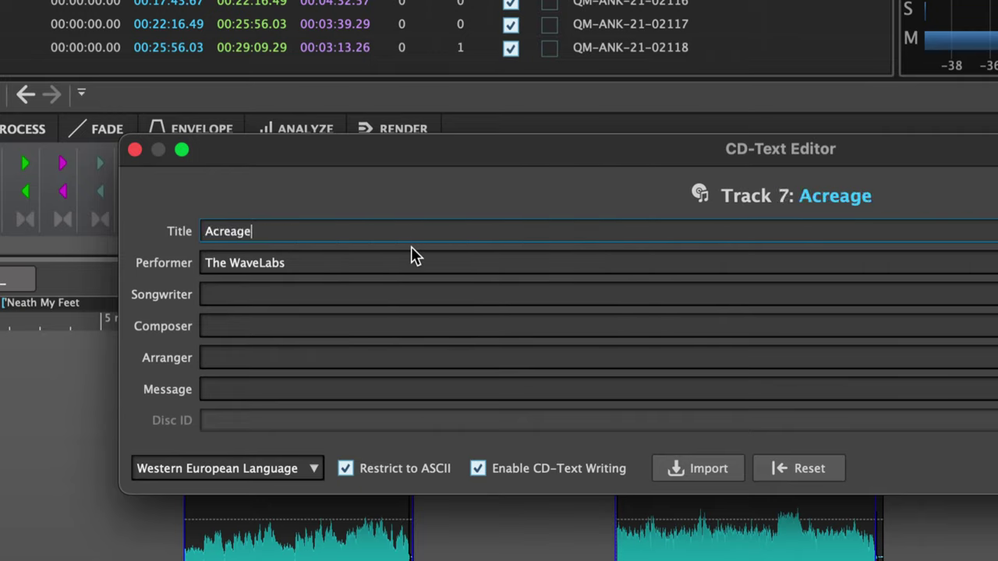
key(Page_Up)
key(Page_Up)
key(Page_Up)
key(Page_Up)
key(Page_Up)
key(Page_Up)
key(Page_Up)
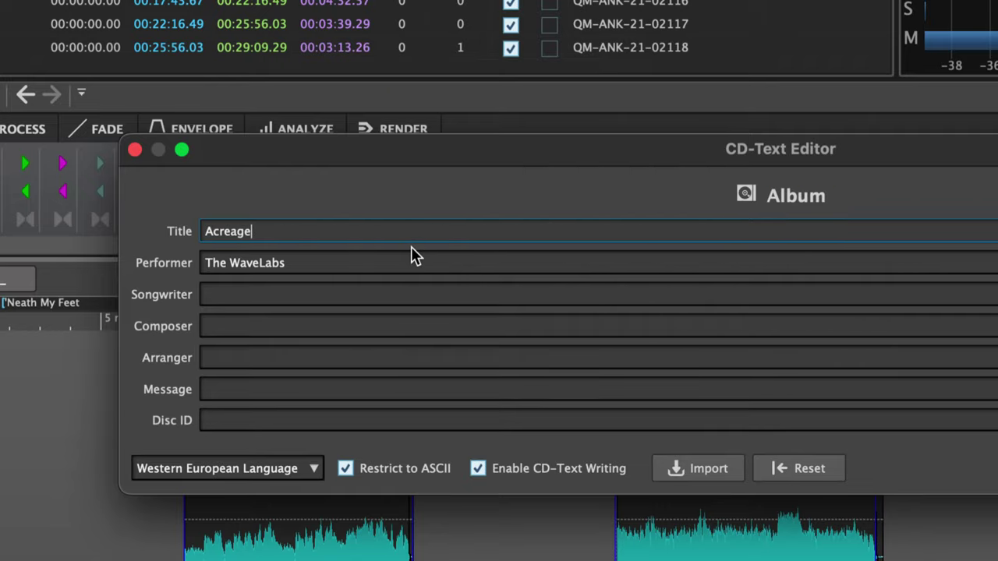
key(Page_Down)
key(Page_Down)
key(Page_Up)
key(Page_Up)
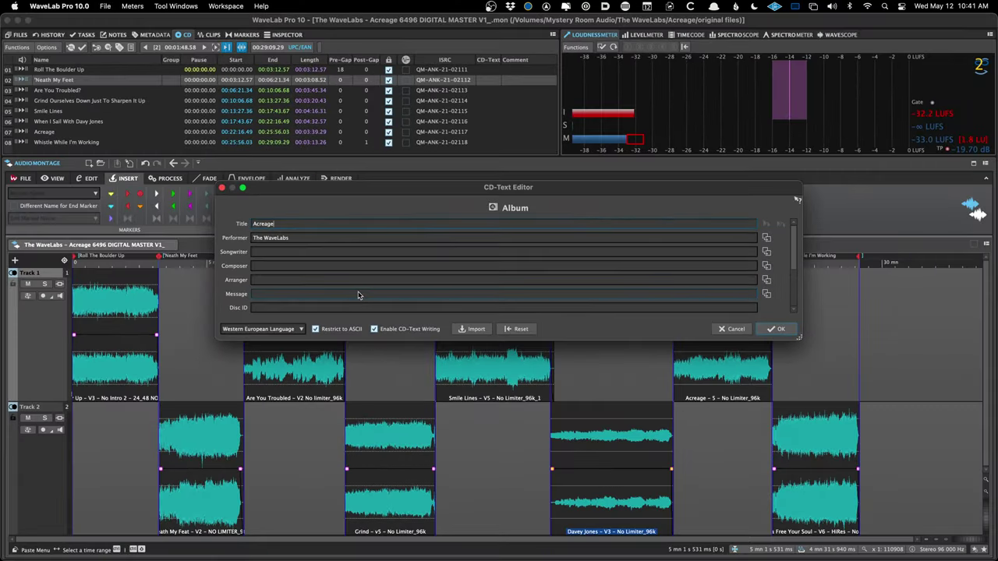
key(Page_Down)
key(Page_Down)
key(Page_Down)
key(Page_Down)
key(Page_Down)
key(Page_Down)
key(Page_Down)
key(Page_Down)
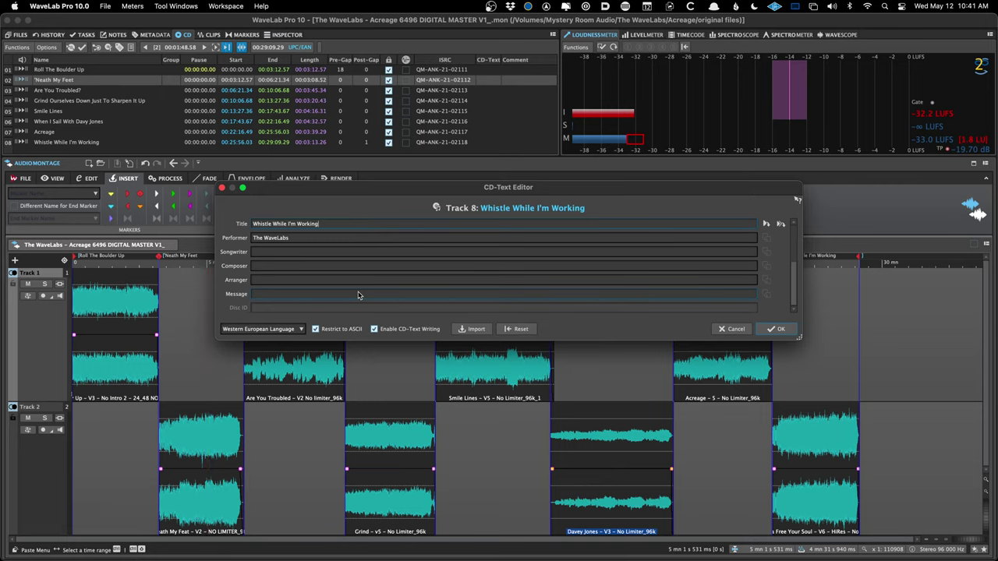
key(Page_Up)
key(Page_Up)
key(Page_Up)
key(Page_Up)
key(Page_Up)
key(Page_Up)
key(Page_Up)
key(Page_Up)
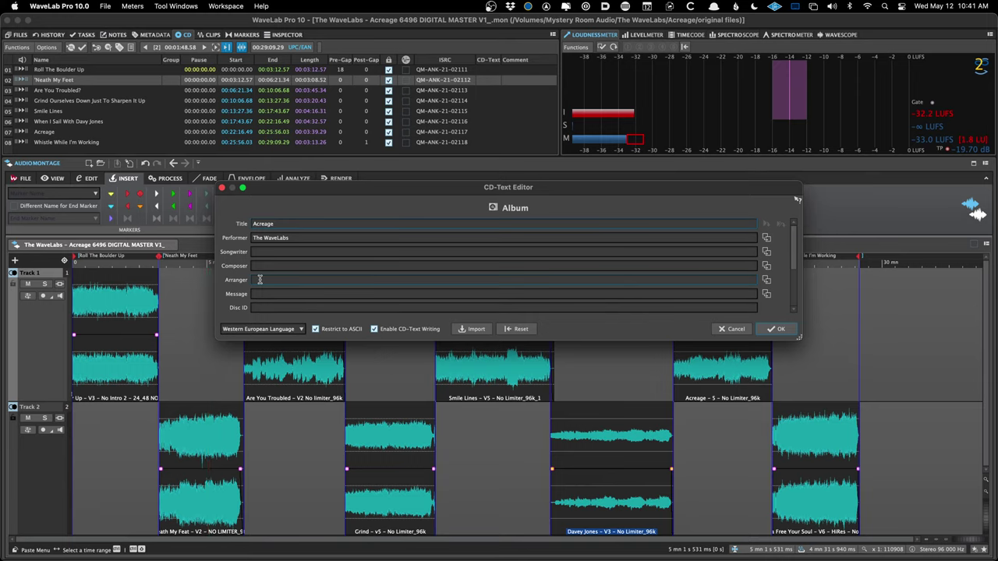
key(Page_Down)
key(Page_Down)
key(Page_Down)
key(Page_Down)
key(Page_Up)
key(Page_Up)
key(Page_Up)
key(Page_Up)
key(Page_Down)
key(Page_Down)
key(Page_Down)
key(Page_Down)
key(Page_Down)
key(Page_Up)
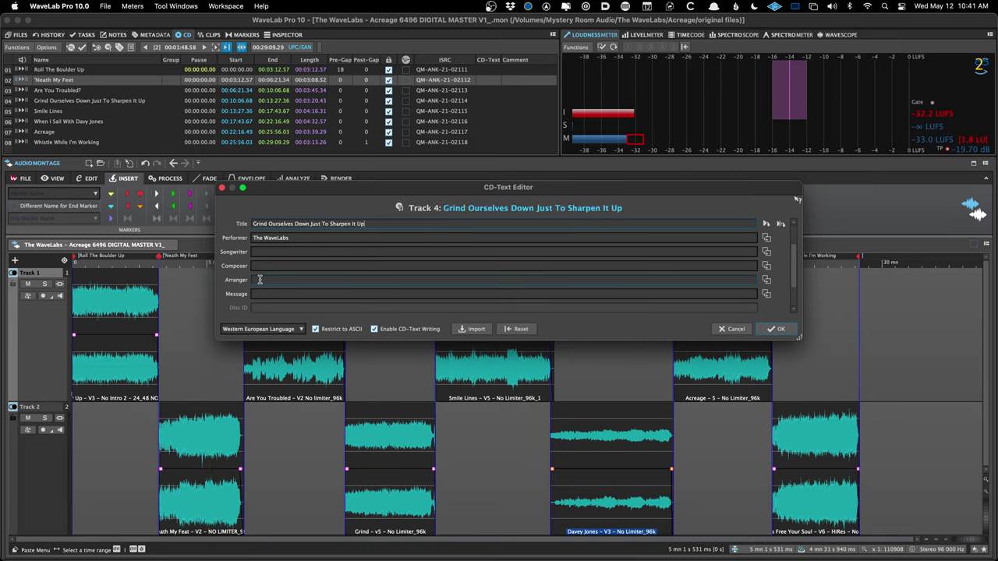
key(Page_Up)
key(Page_Up)
key(Page_Up)
key(Page_Up)
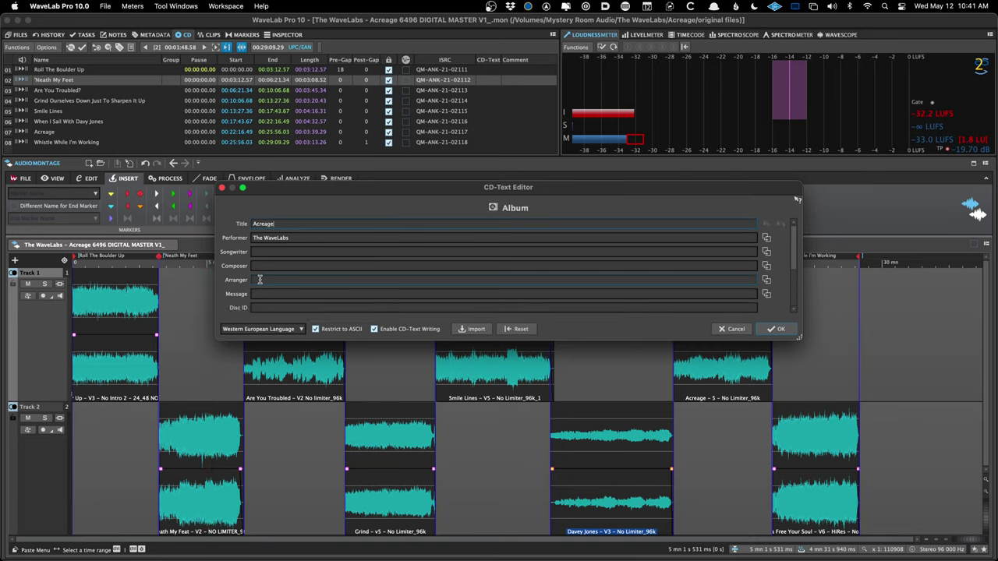
key(Page_Down)
key(Page_Down)
key(Page_Down)
key(Page_Up)
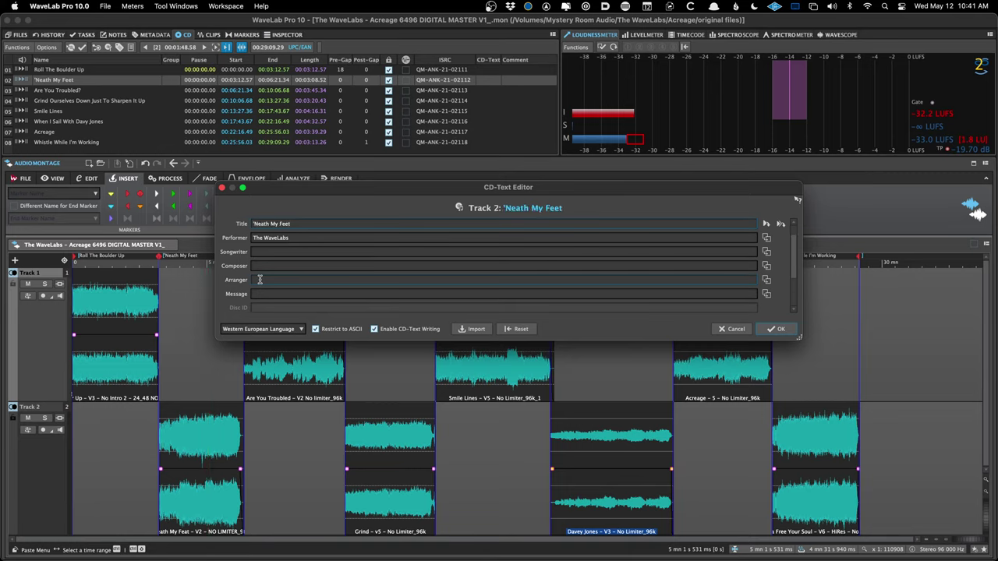
- Apply the CD-Text edits and check the ISRC and CD-Text entries of all tracks in the CD track list
key(Return)
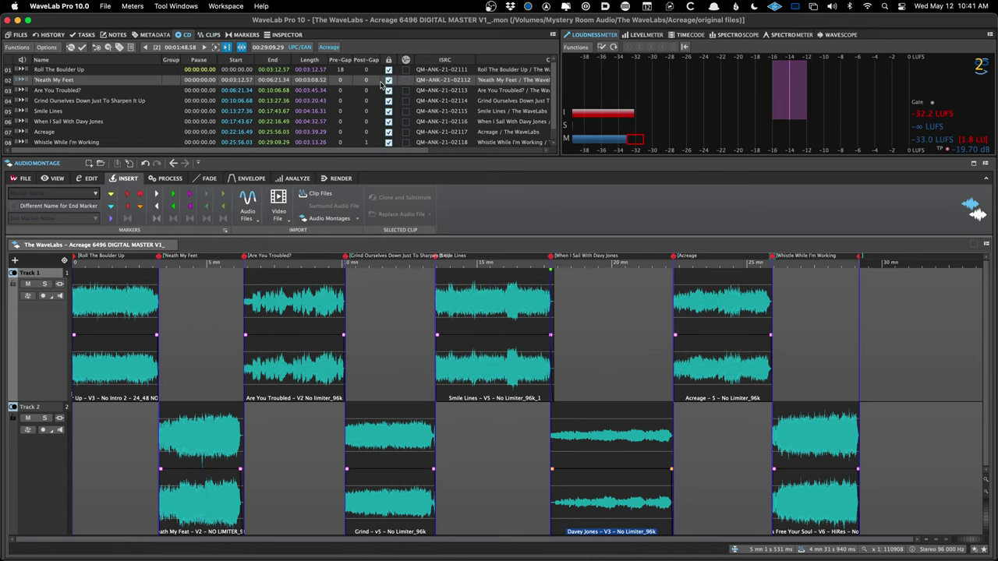
scroll(439, 121, right, 3)
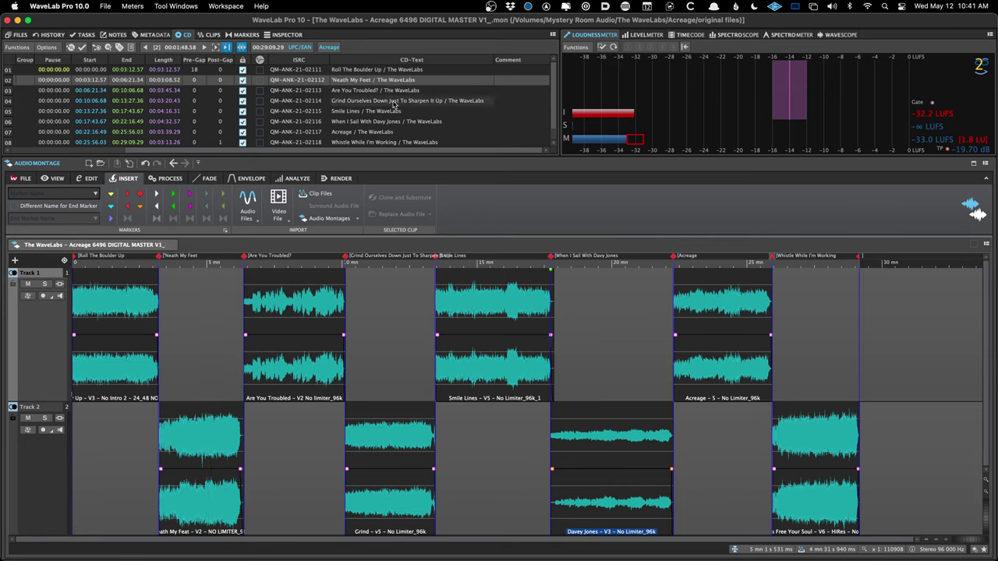
scroll(398, 115, right, 3)
scroll(399, 116, left, 3)
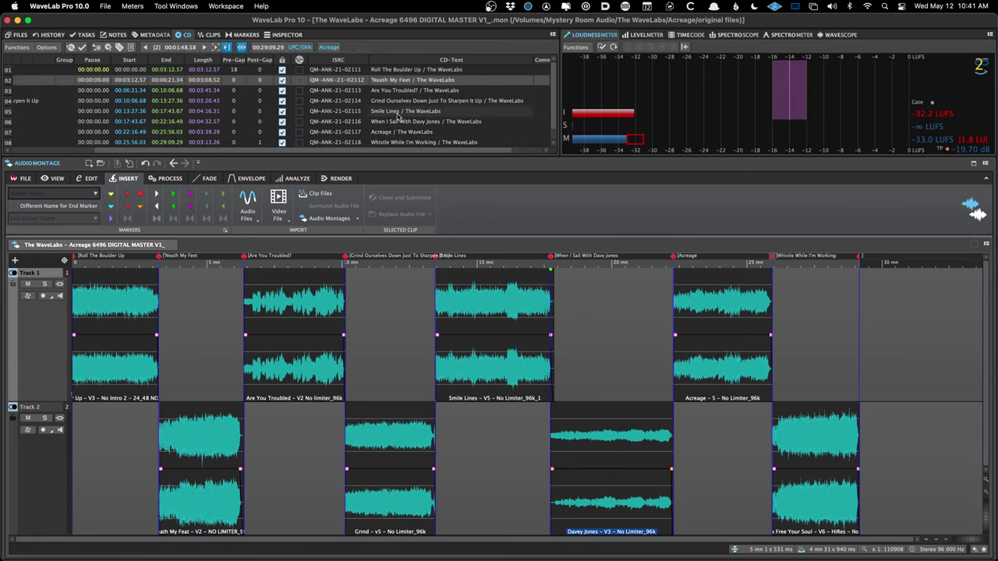
- Check each CD track marker in close-up from the montage start through to the end, finishing on the full album overview
click(385, 326)
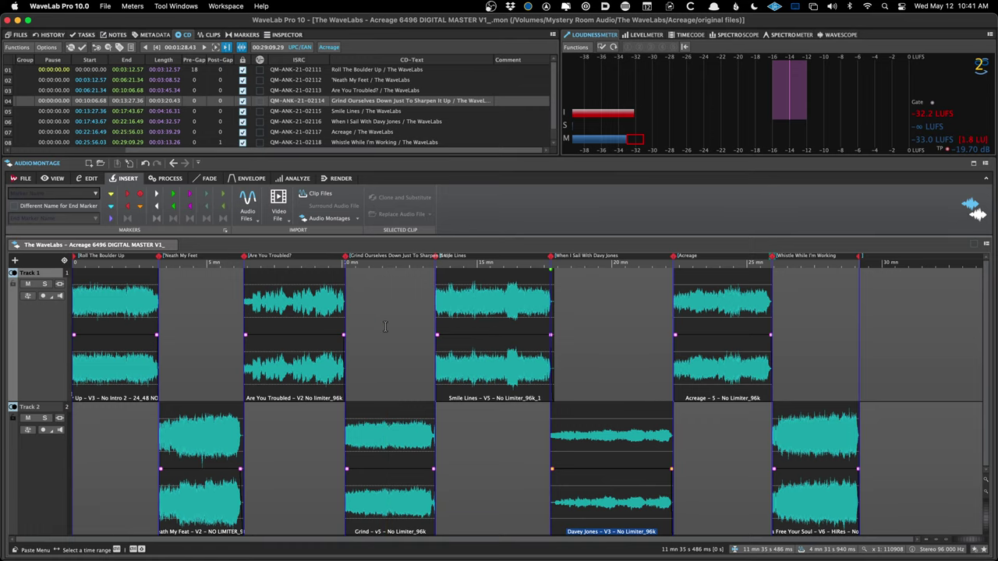
key(Home)
scroll(405, 335, up, 10)
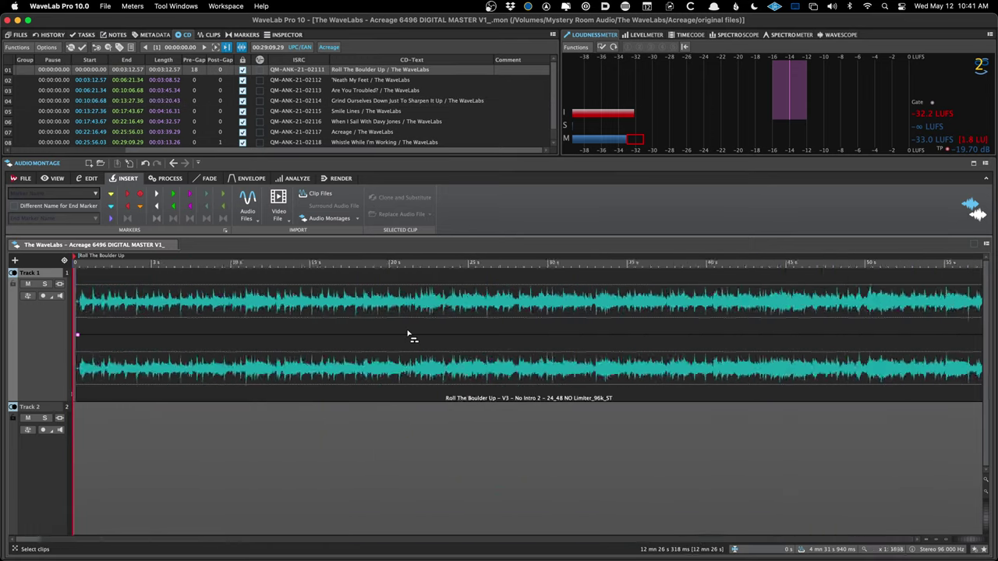
scroll(407, 335, up, 3)
key(Page_Down)
key(Page_Down)
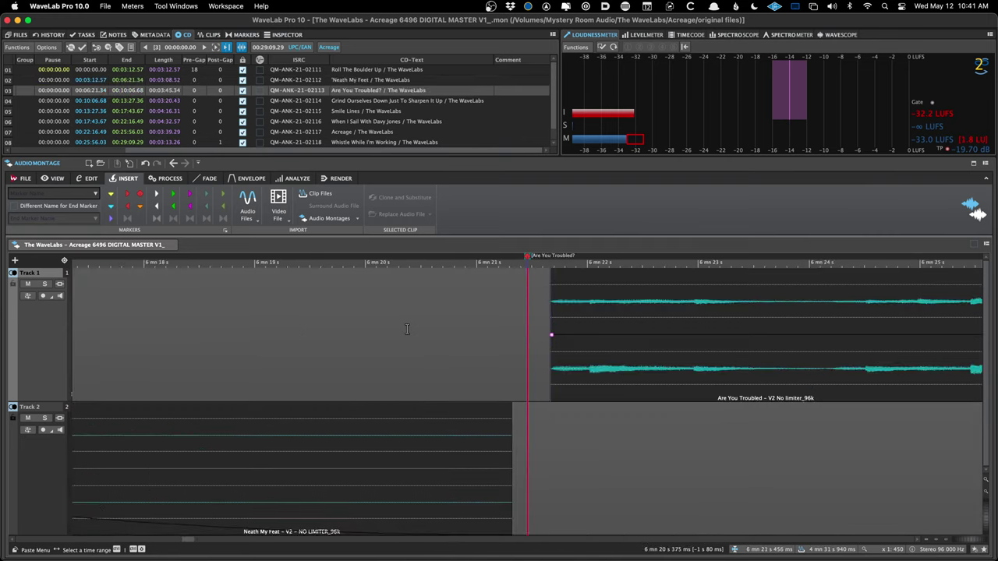
key(Page_Down)
key(Page_Down)
key(Page_Down)
key(Page_Down)
key(Page_Down)
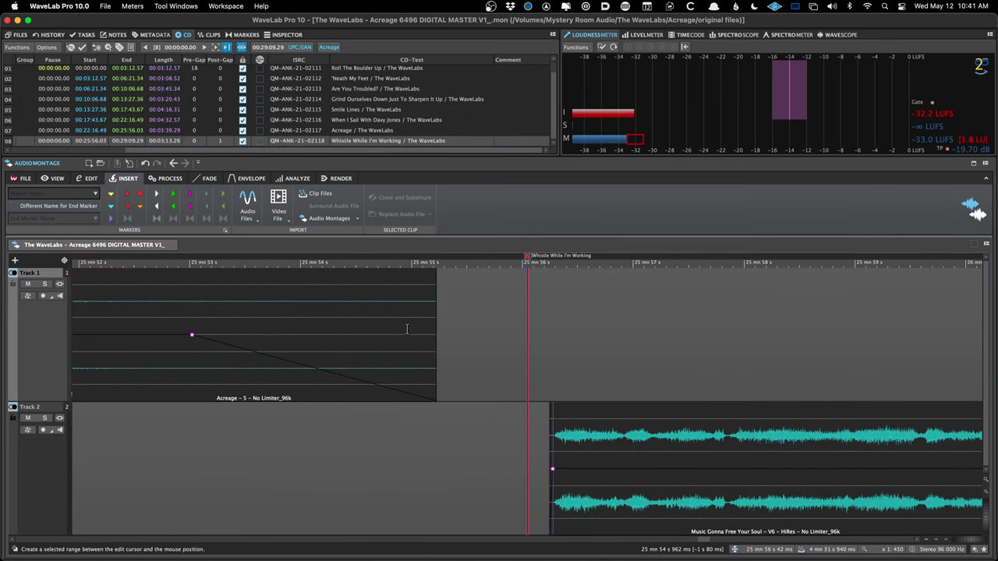
scroll(165, 321, down, 10)
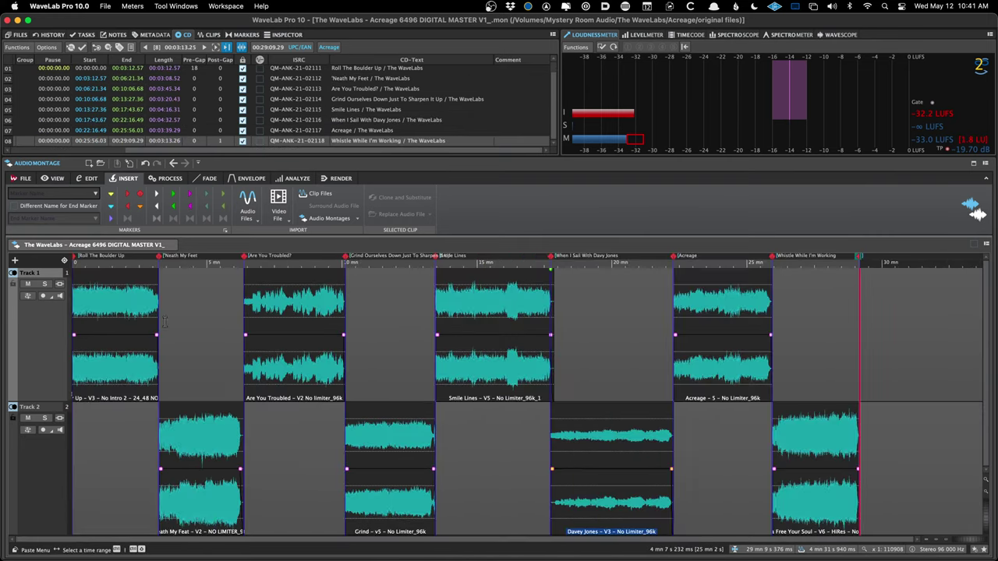
- View the recent audio file 05 Last Roll.wav alongside the Master Section, and return to the montage with both closed
click(110, 310)
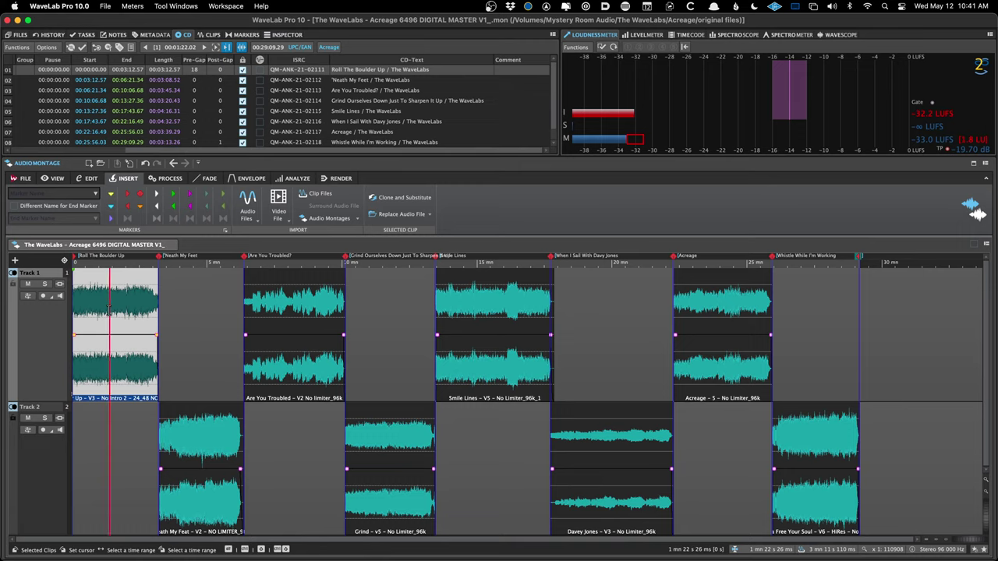
key(F10)
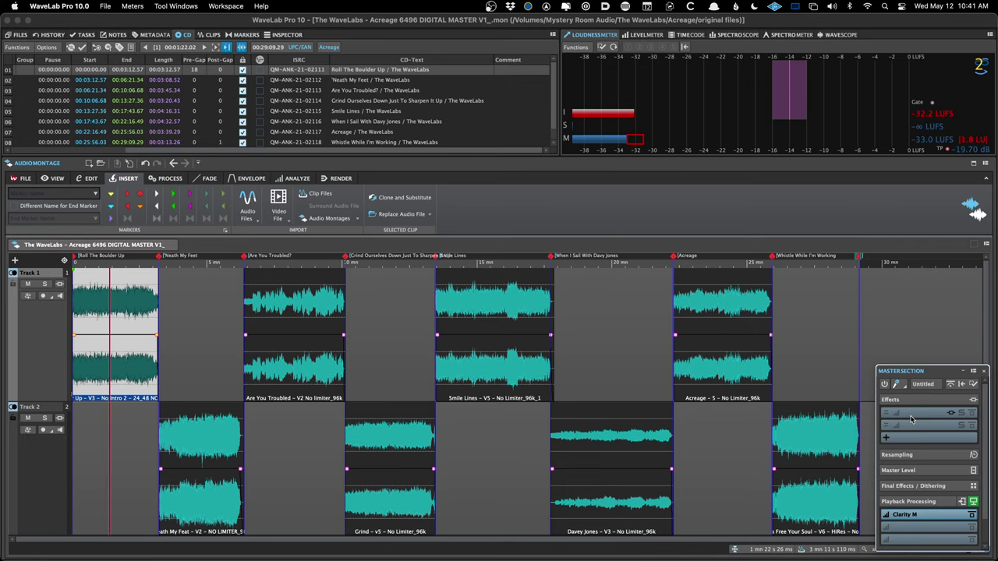
click(251, 217)
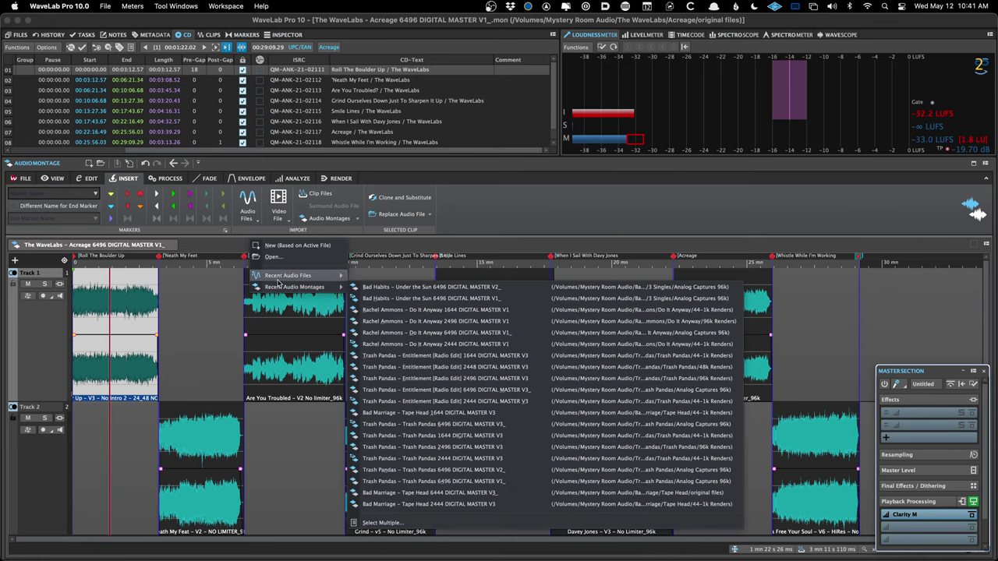
mouse_move(281, 275)
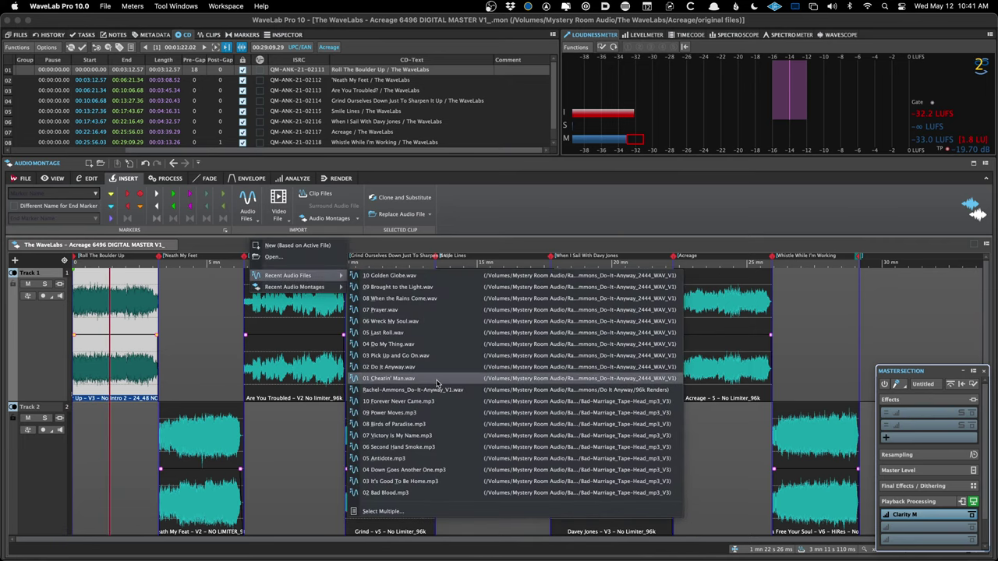
click(430, 335)
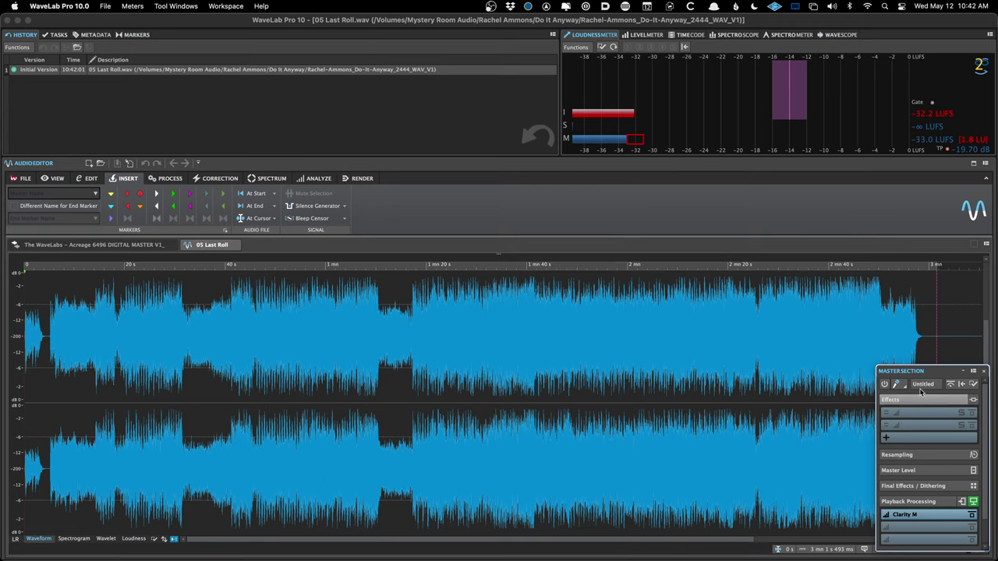
drag(912, 371, 909, 346)
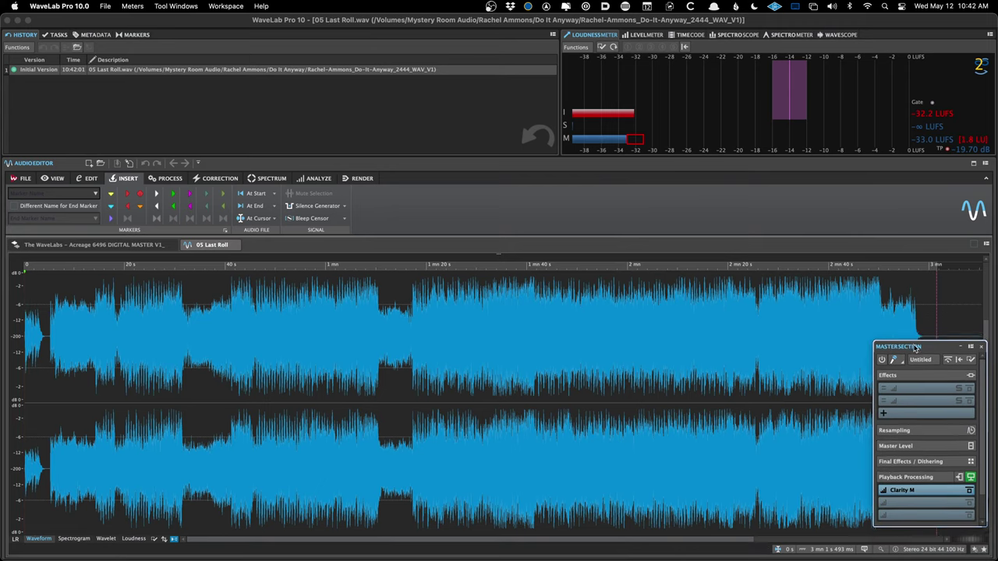
click(232, 245)
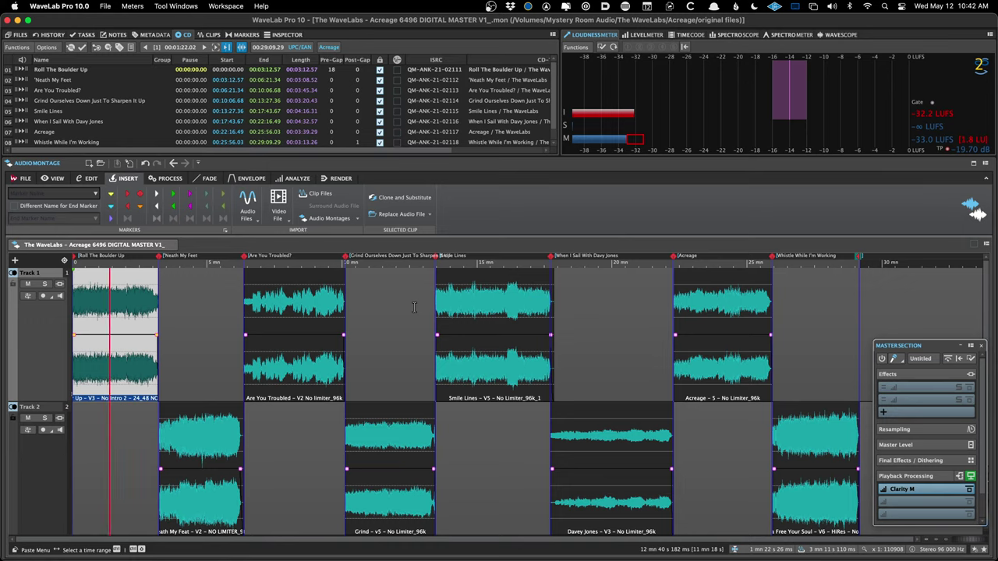
key(F9)
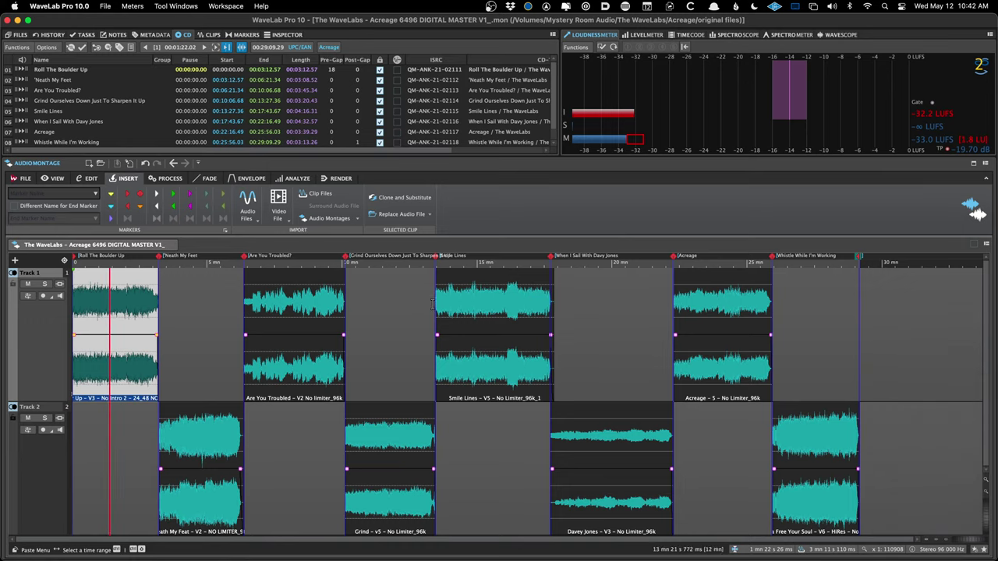
- Open the Inspector on the montage output effects and briefly bring up the Master Section for comparison
click(206, 296)
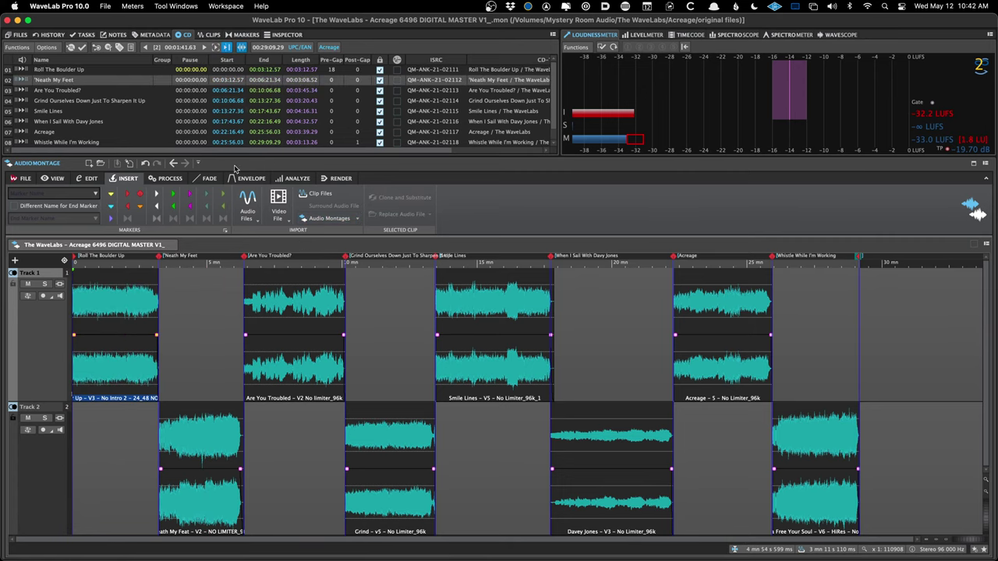
click(181, 358)
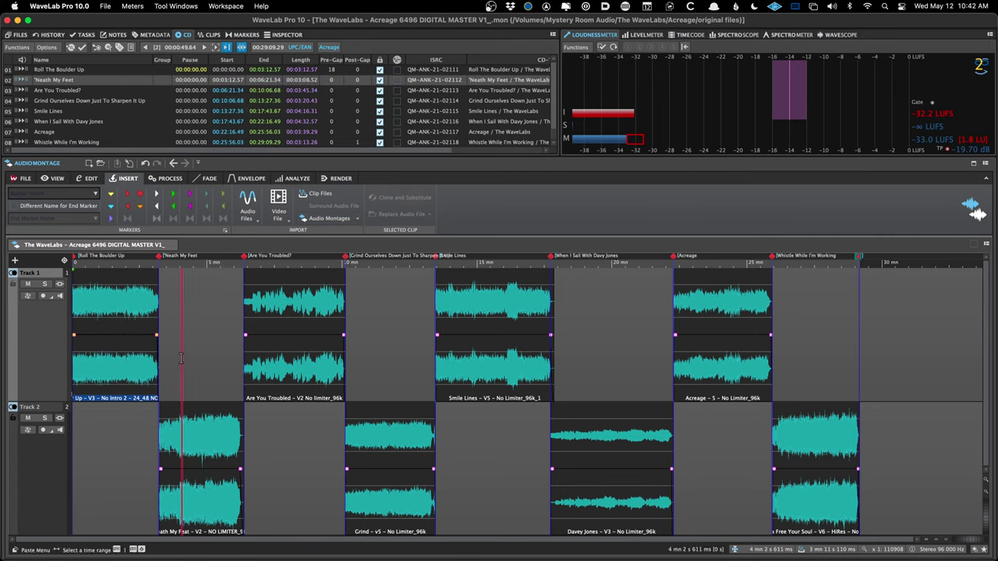
click(287, 34)
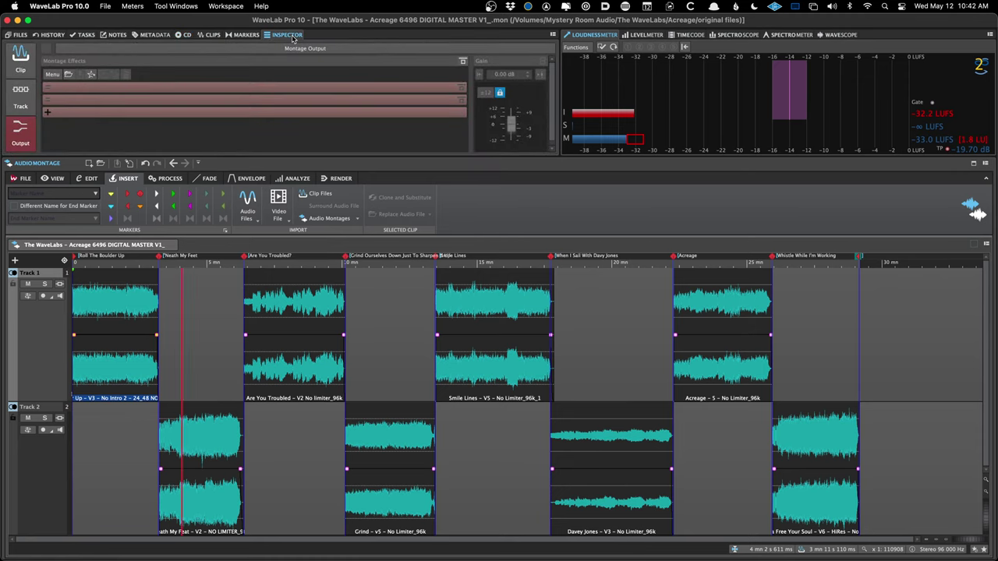
click(304, 48)
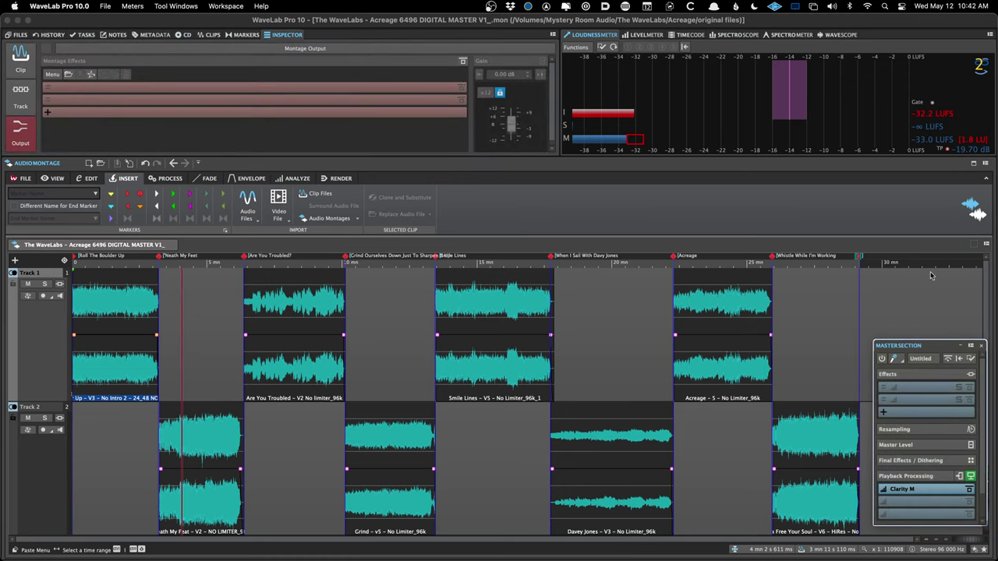
click(225, 6)
mouse_move(311, 32)
click(359, 34)
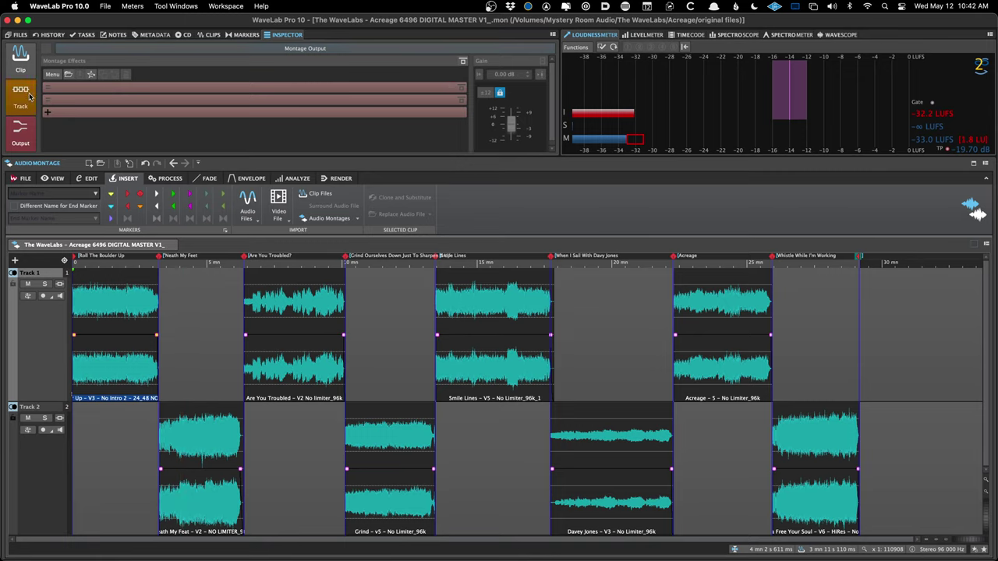
- Compare the clip, track and output effect slots in the Inspector, using the Roll The Boulder Up clip, with the Master Section
click(19, 59)
click(19, 59)
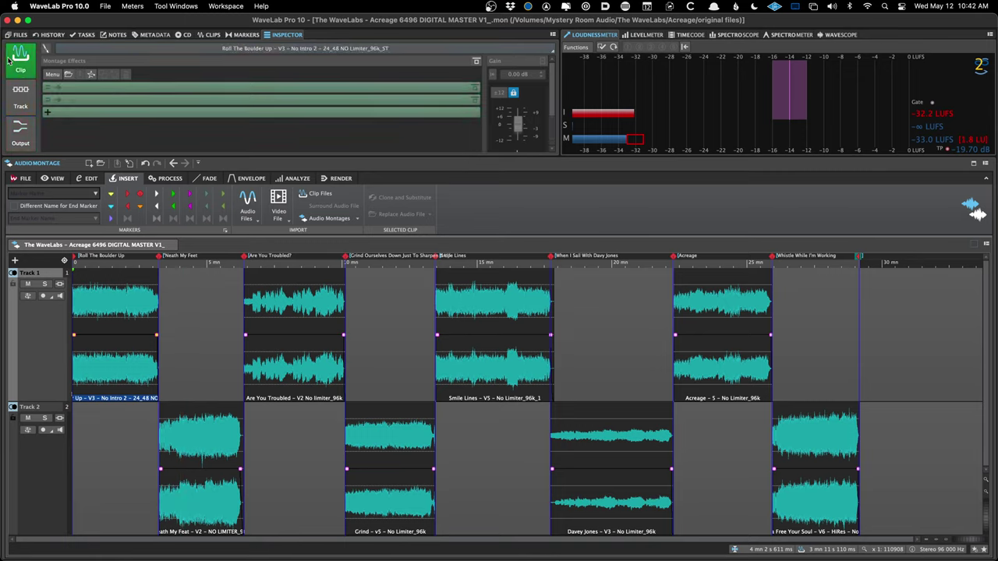
click(21, 108)
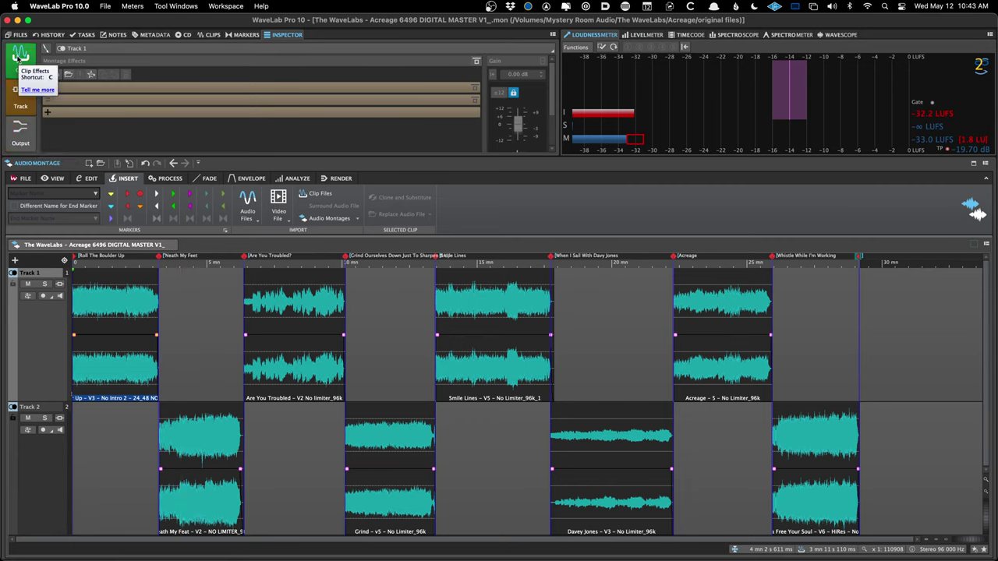
click(20, 58)
click(99, 309)
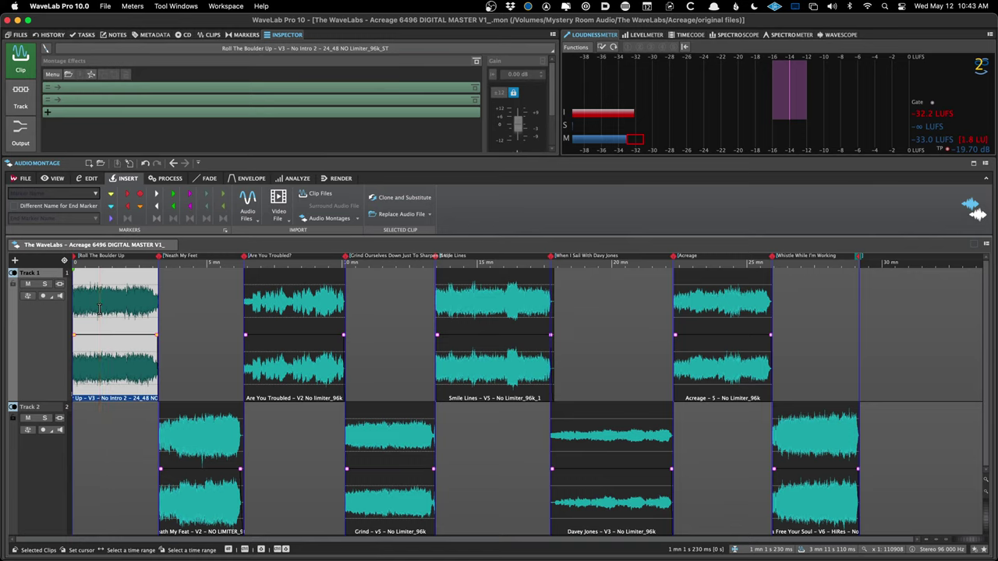
click(29, 138)
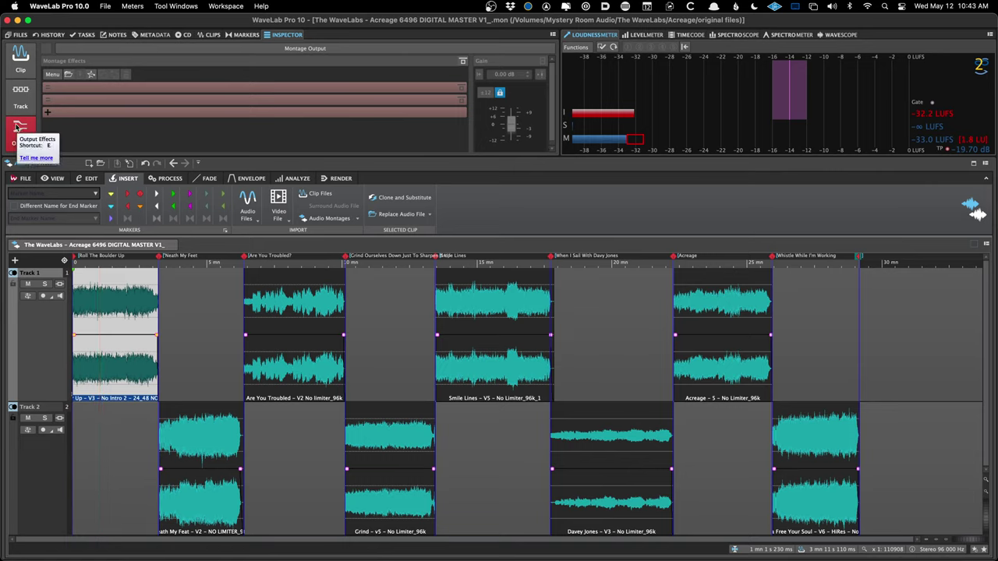
key(ctrl+m)
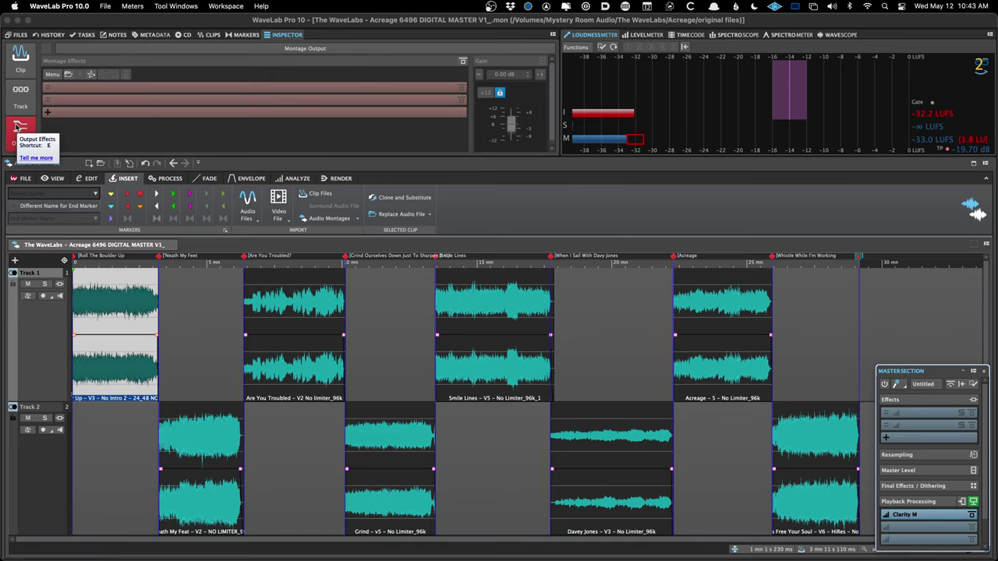
key(ctrl+m)
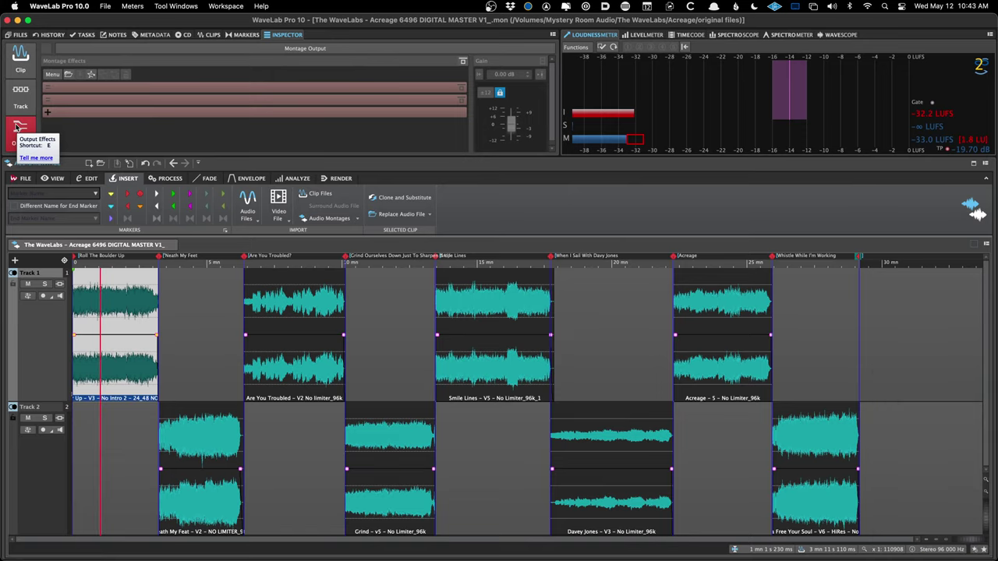
- Reopen the recent audio file 05 Last Roll.wav in the Audio Editor and show the Master Section
right_click(220, 242)
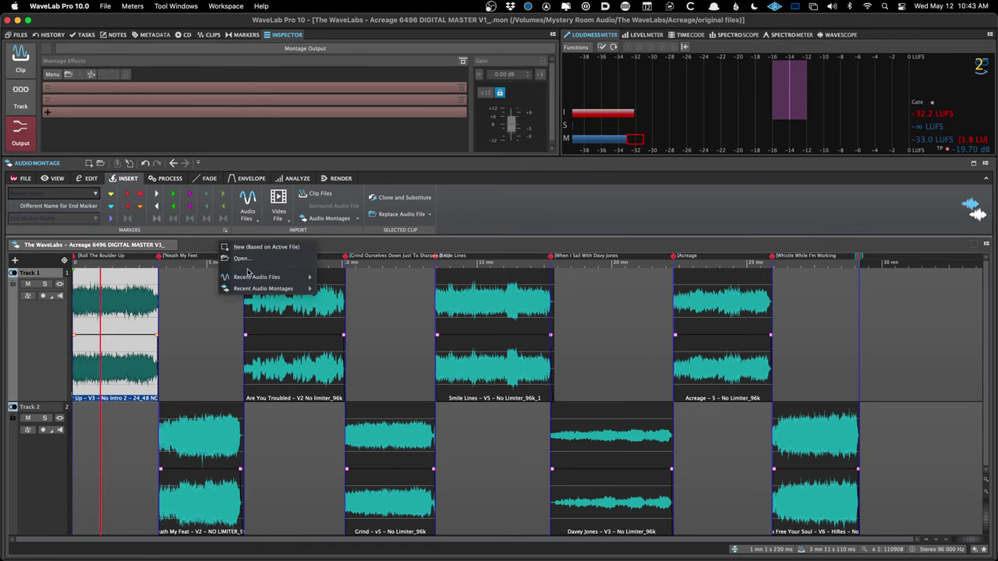
mouse_move(247, 276)
click(317, 275)
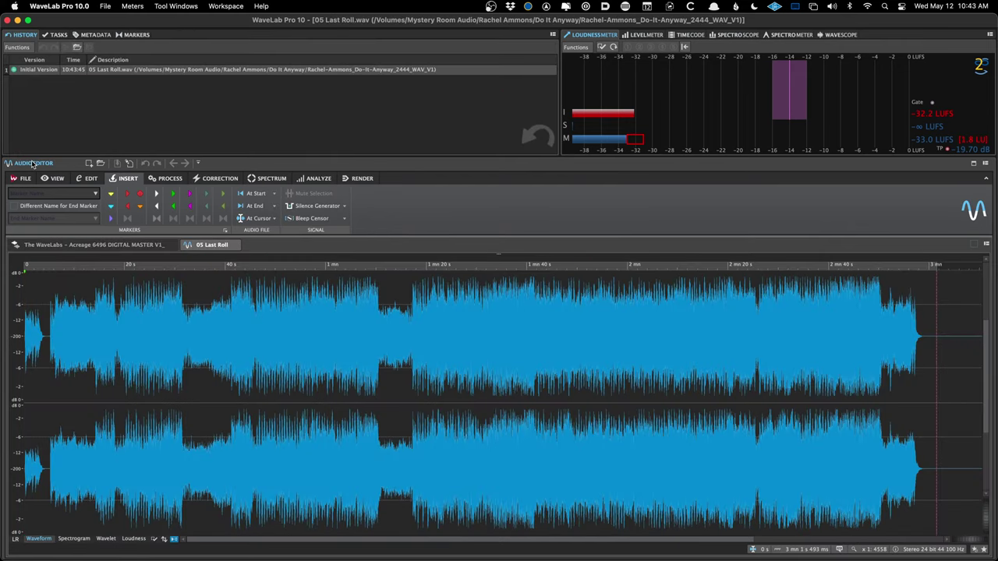
key(F10)
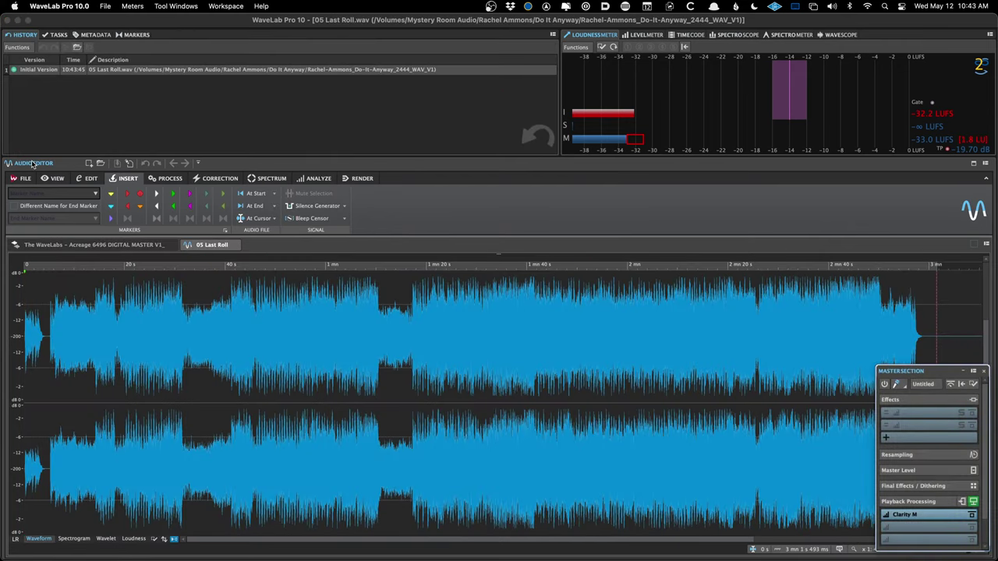
- Hide the Master Section and close the 05 Last Roll audio file to return to the Acreage montage
key(F10)
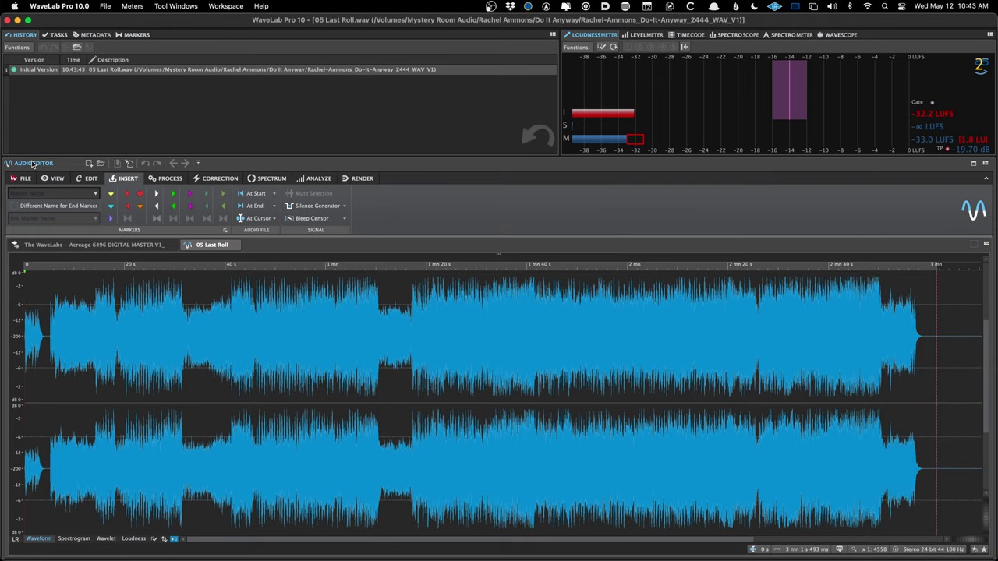
click(234, 245)
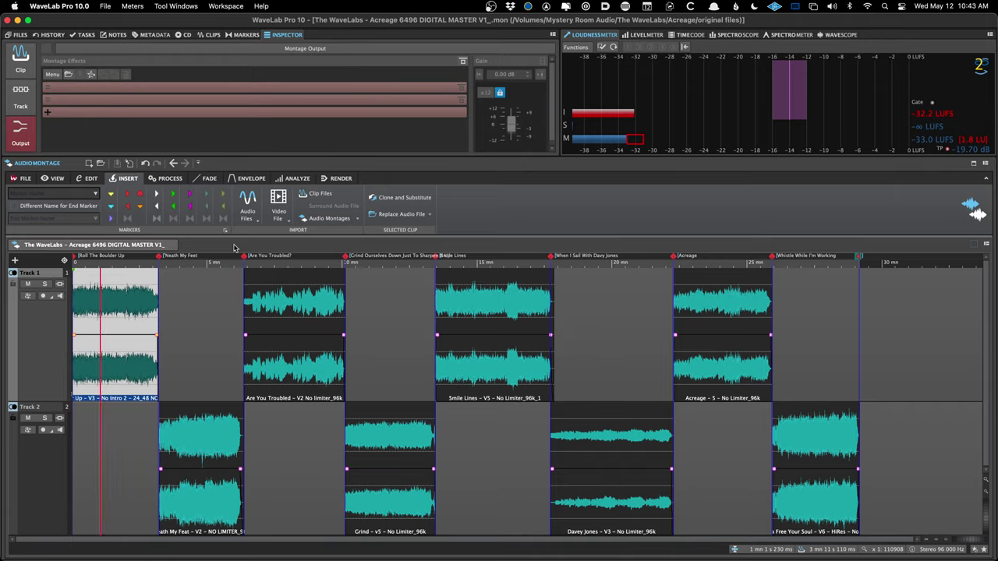
- Look through the Inspector's clip, track and montage output effect sections
click(20, 62)
click(26, 135)
click(29, 68)
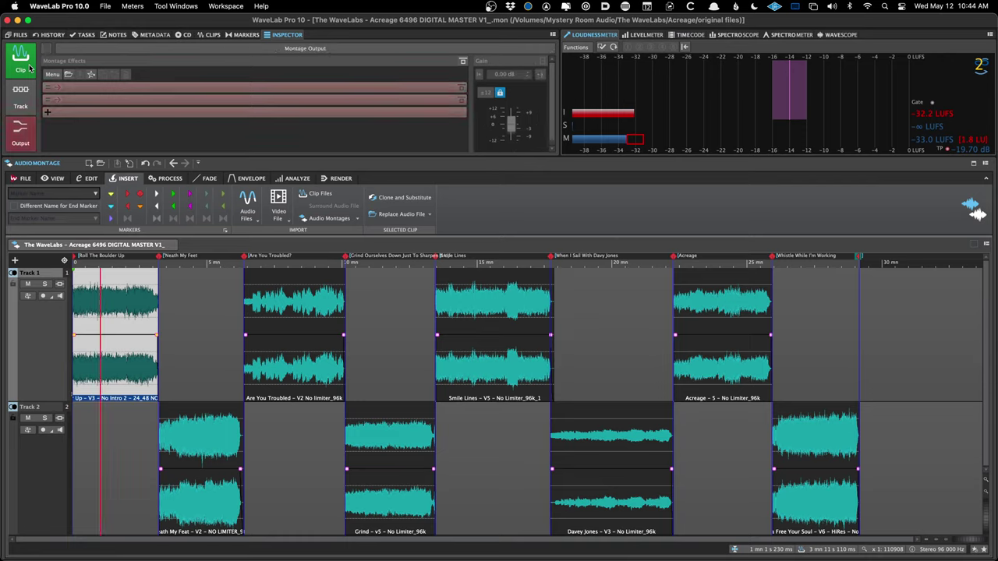
click(30, 69)
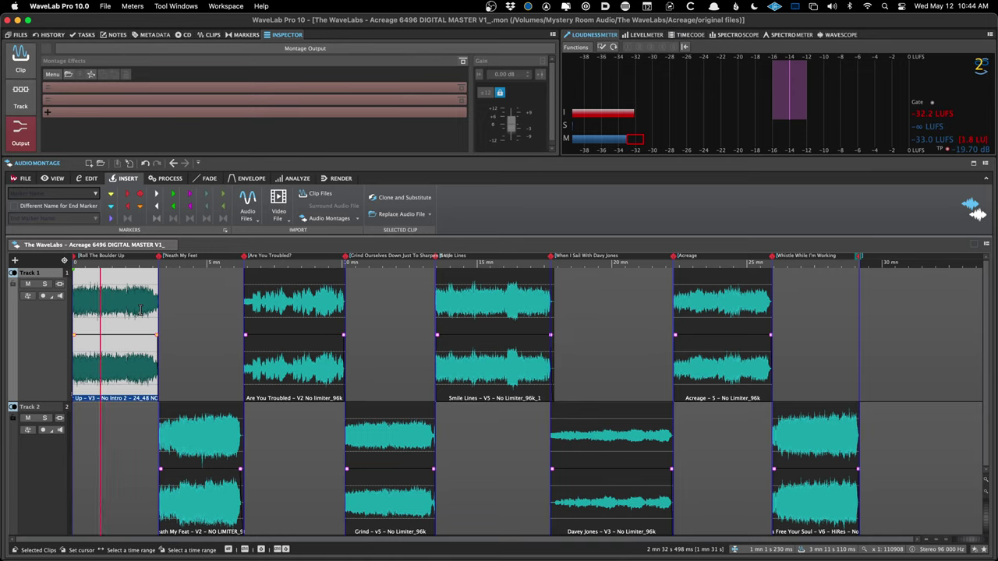
click(18, 107)
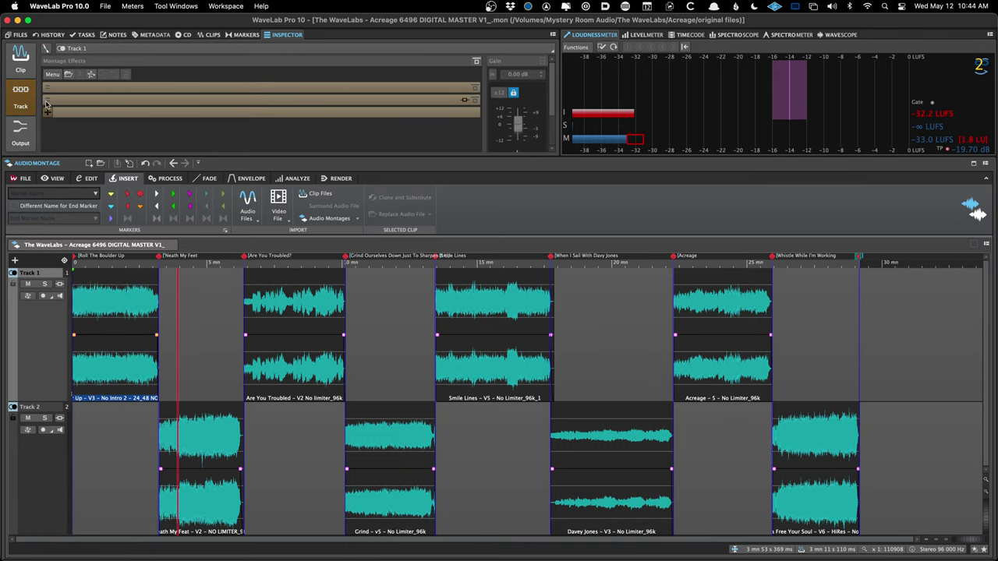
click(21, 71)
click(20, 131)
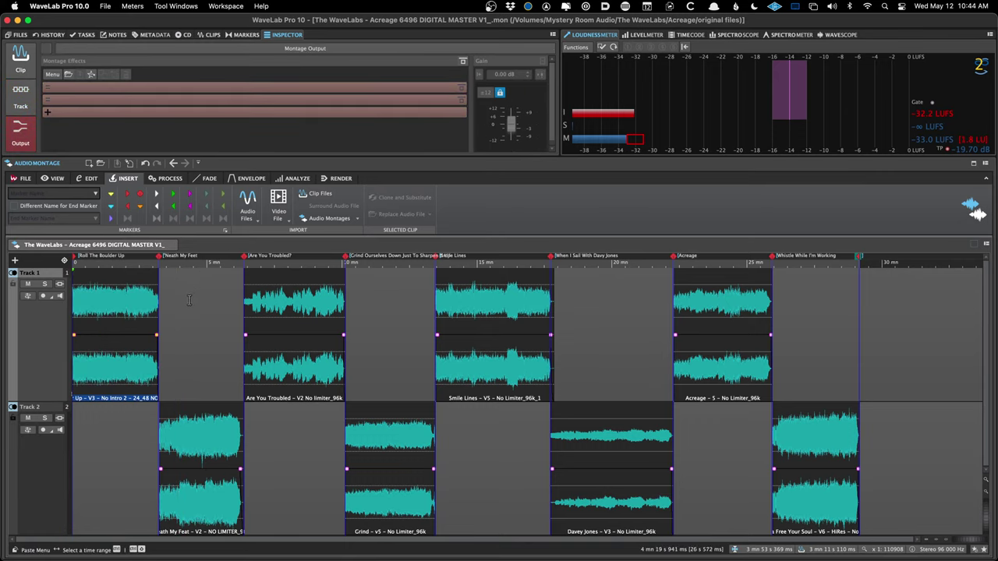
- Play short passages of the Roll The Boulder Up and Davey Jones clips to compare their loudness
click(189, 300)
click(106, 299)
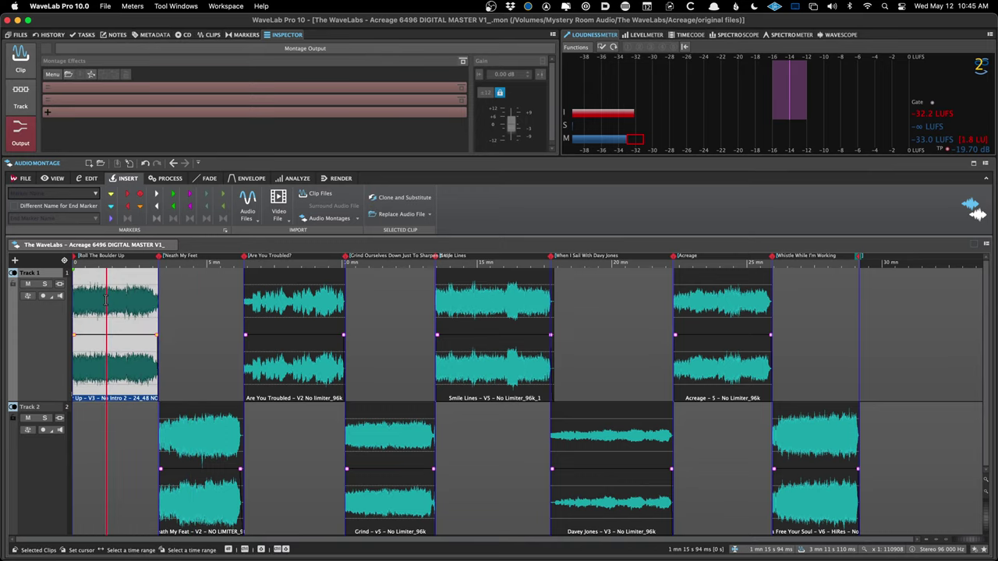
key(space)
click(598, 375)
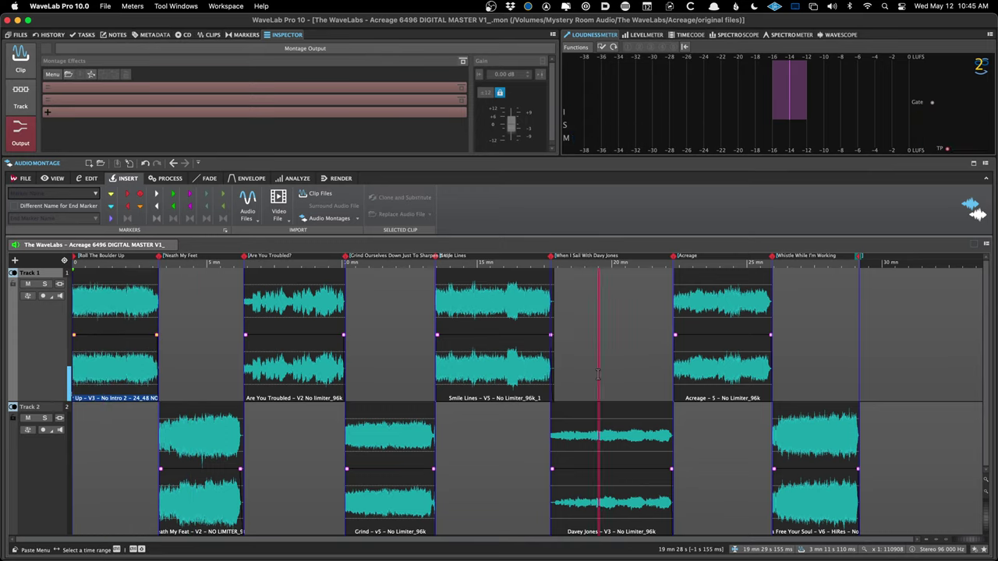
key(space)
key(space)
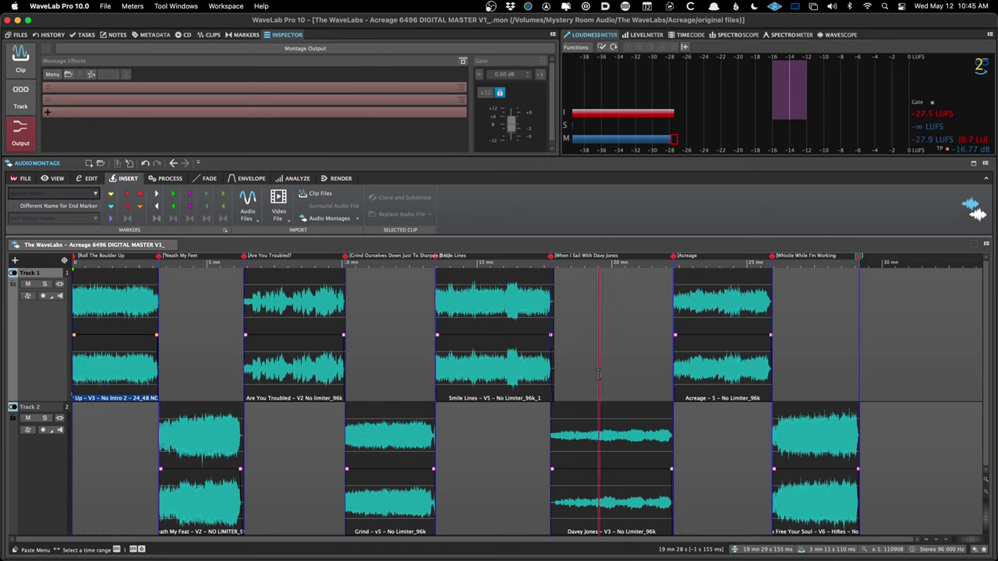
click(577, 425)
click(508, 429)
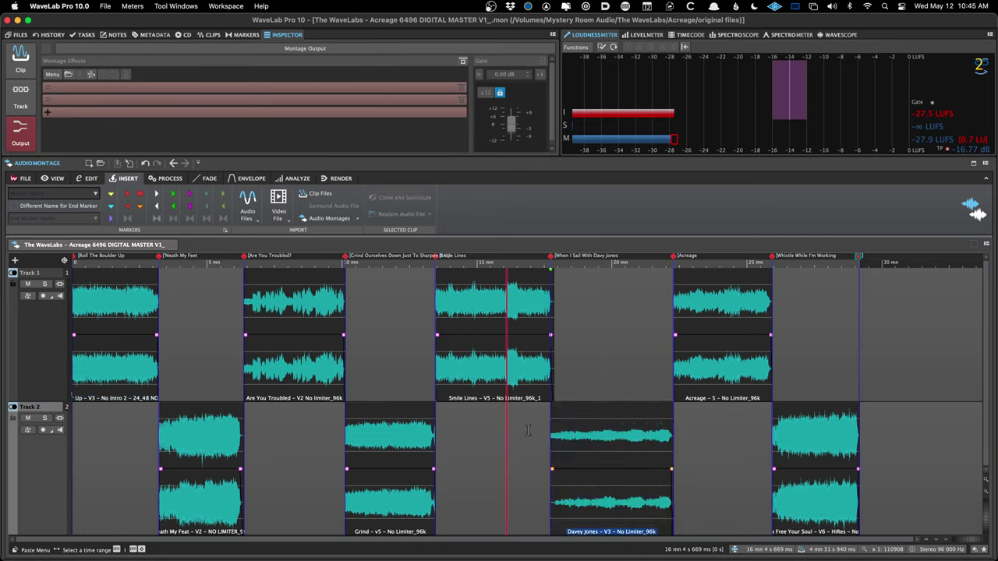
click(612, 369)
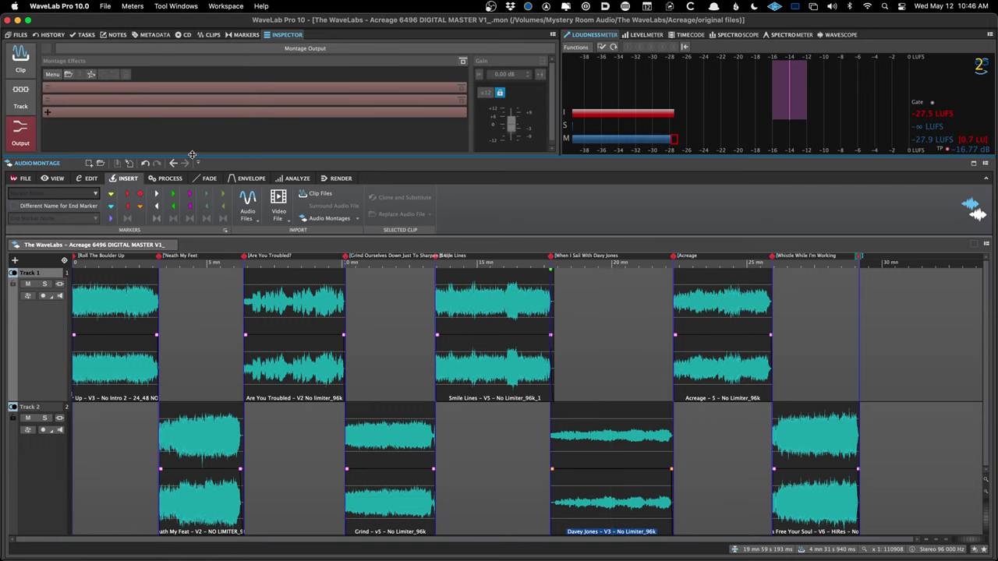
- Bring up the Loudness Meta Normalizer and load the JP Start ITB preset
click(170, 179)
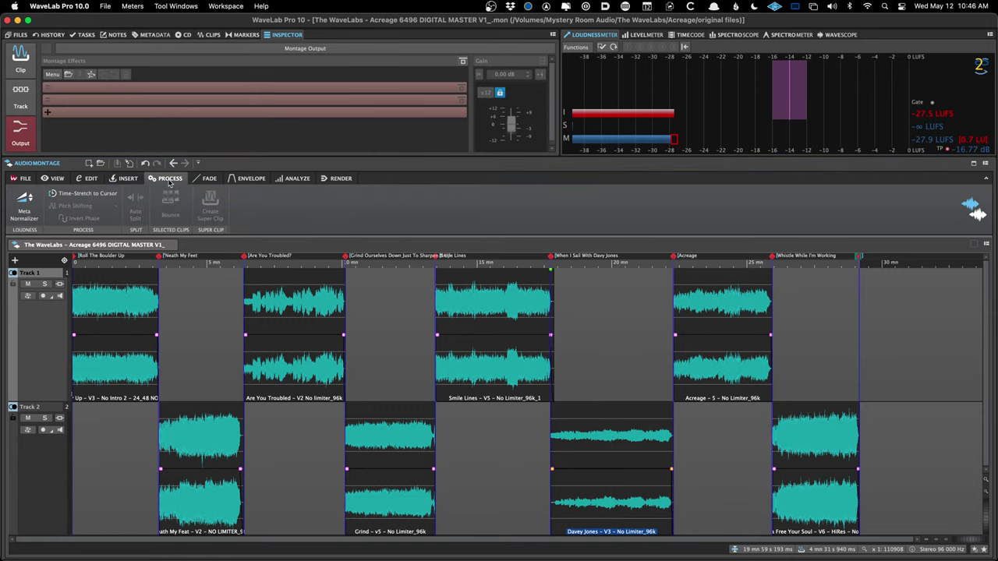
click(25, 210)
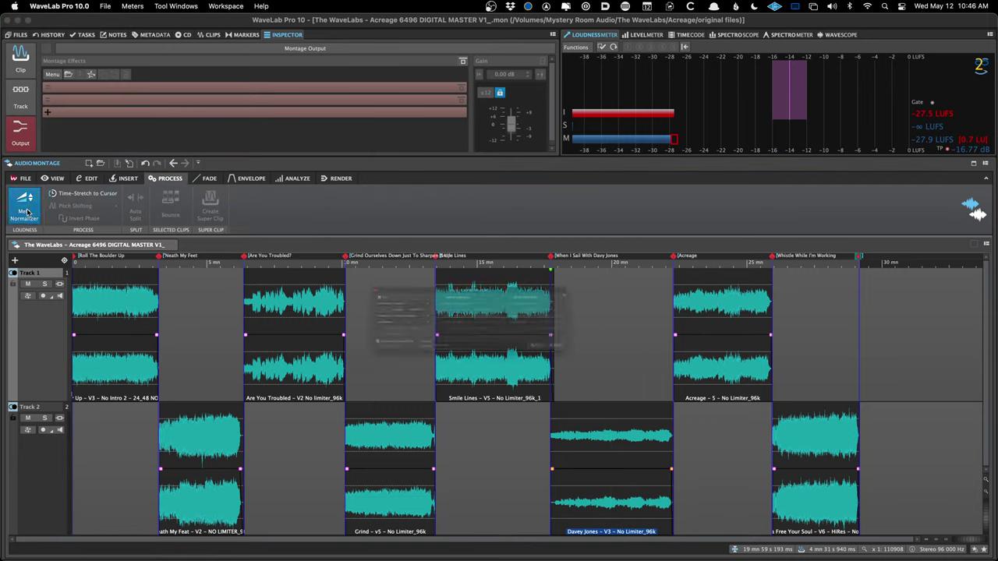
click(669, 379)
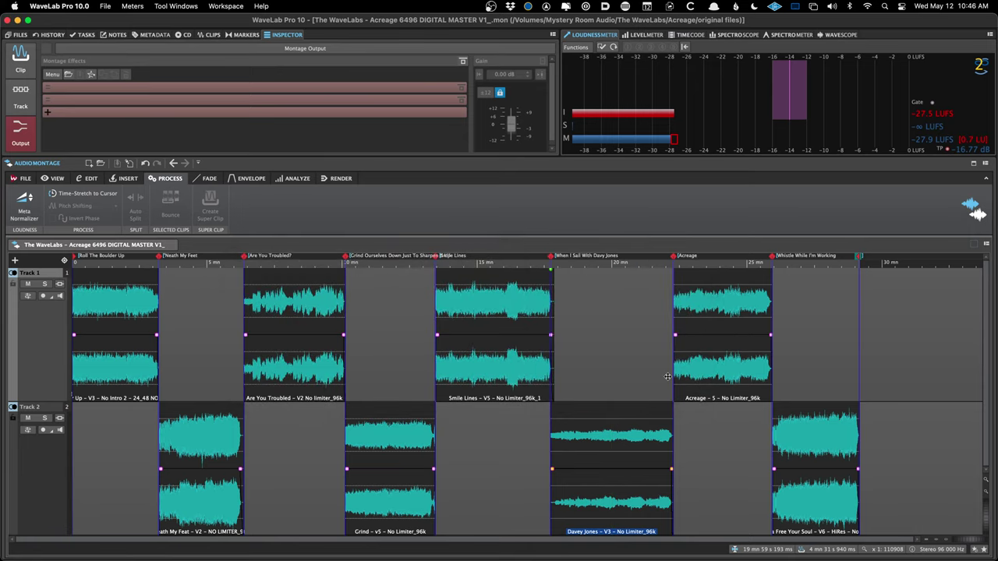
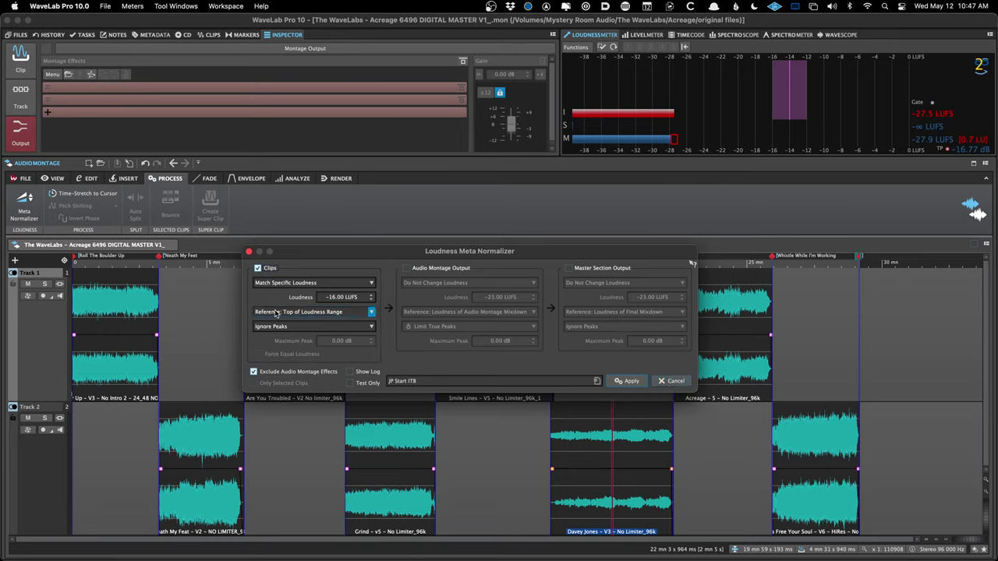
click(393, 382)
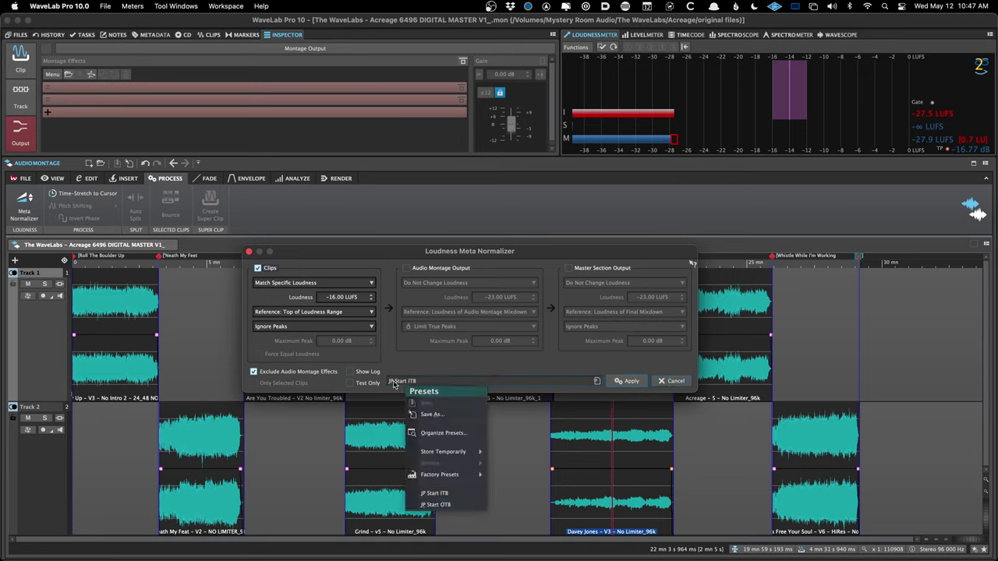
click(434, 494)
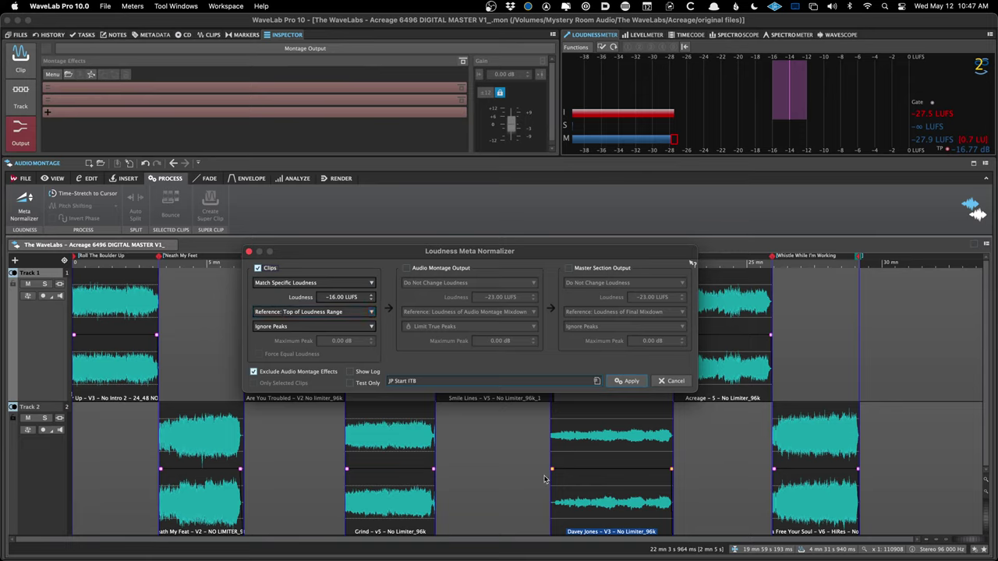
- Choose Top of Loudness Range as the clips' loudness reference, with peaks ignored
click(256, 313)
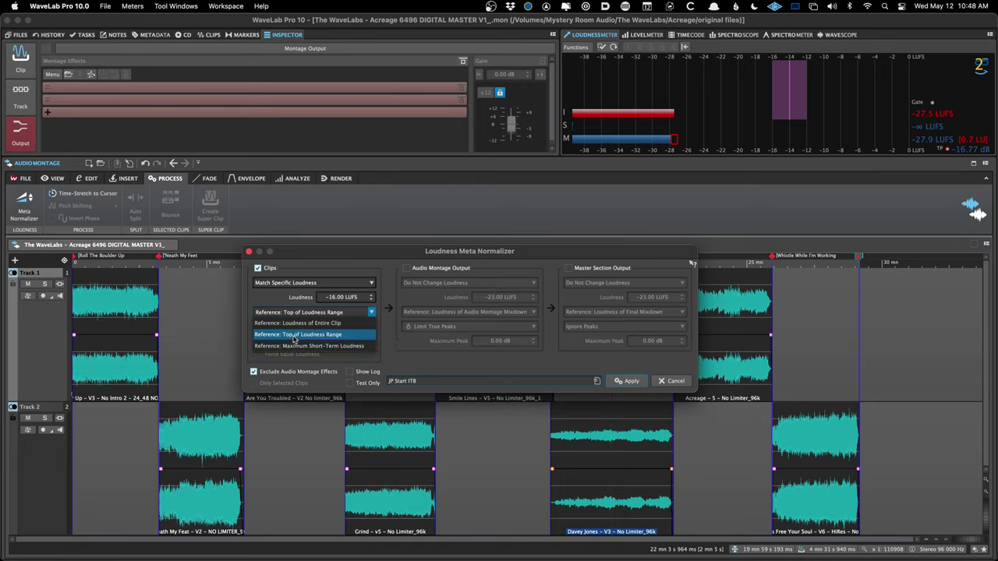
click(299, 335)
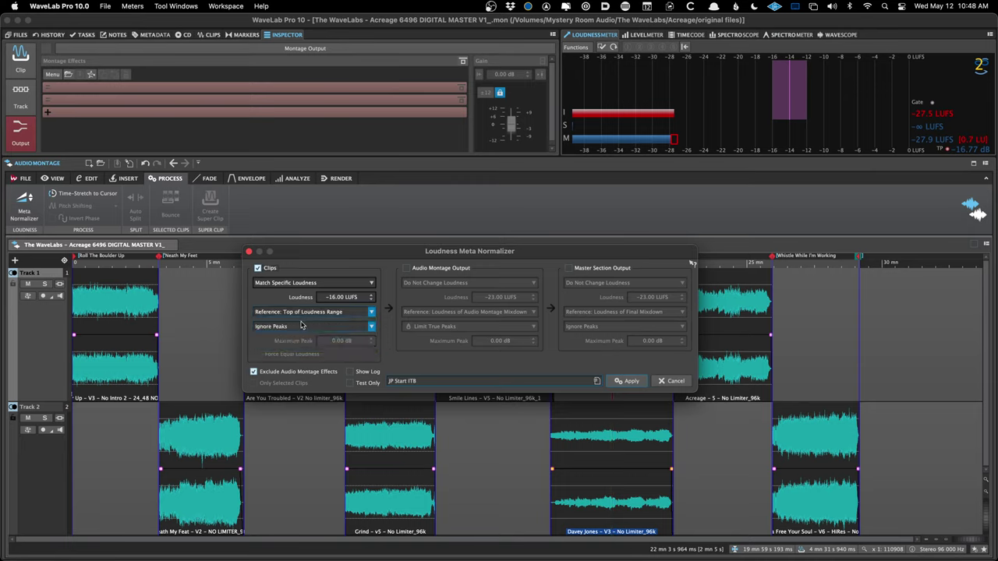
click(302, 325)
click(315, 322)
click(313, 313)
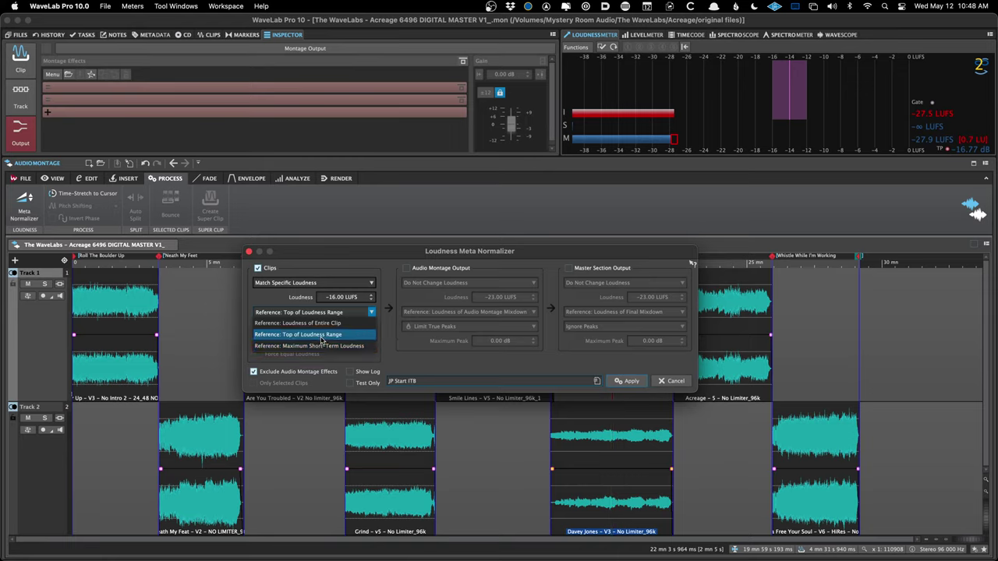
click(337, 334)
- Reload the JP Start ITB preset, apply its -16.00 LUFS match to the clips, and save the montage
click(423, 383)
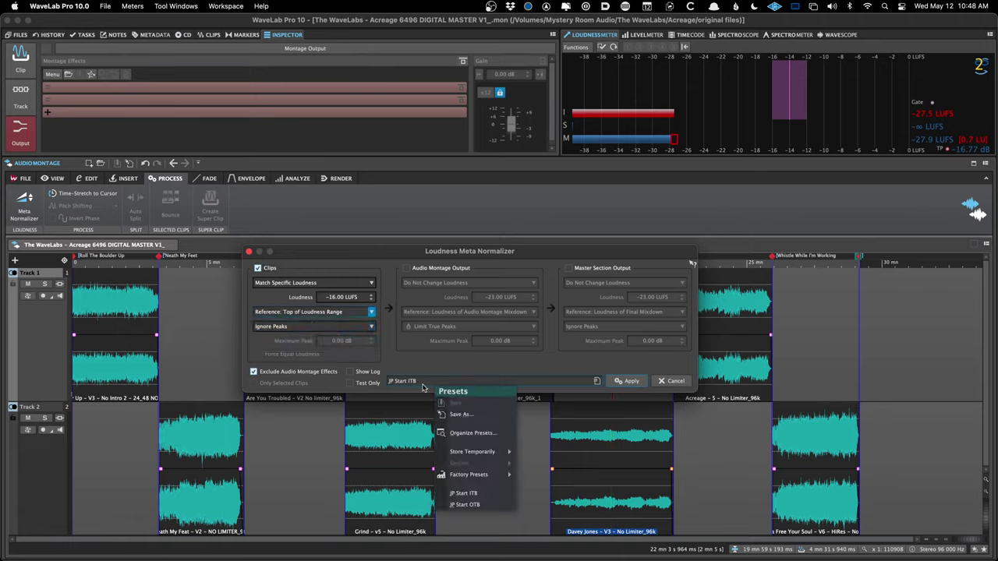
click(462, 493)
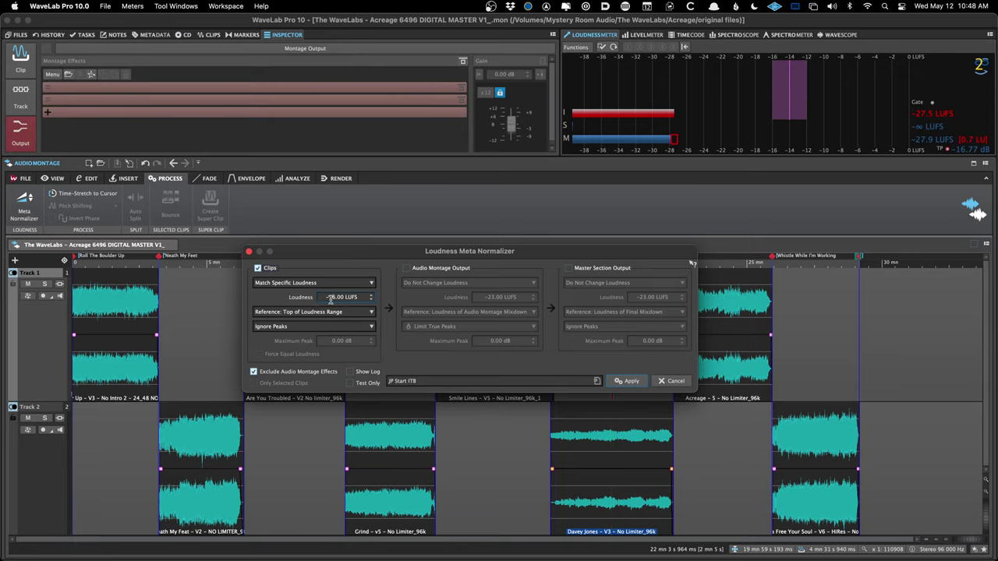
click(274, 329)
click(260, 285)
click(629, 381)
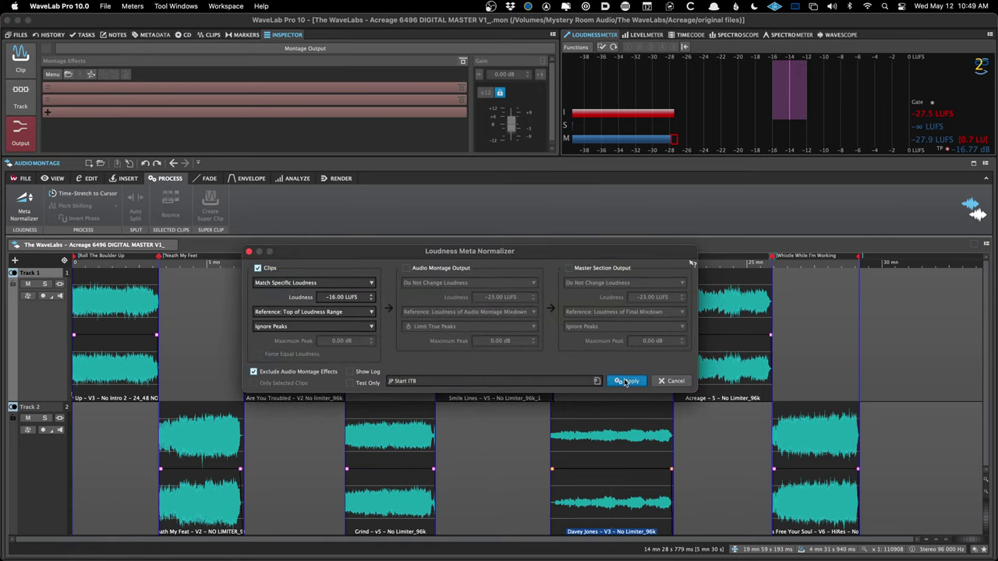
click(629, 379)
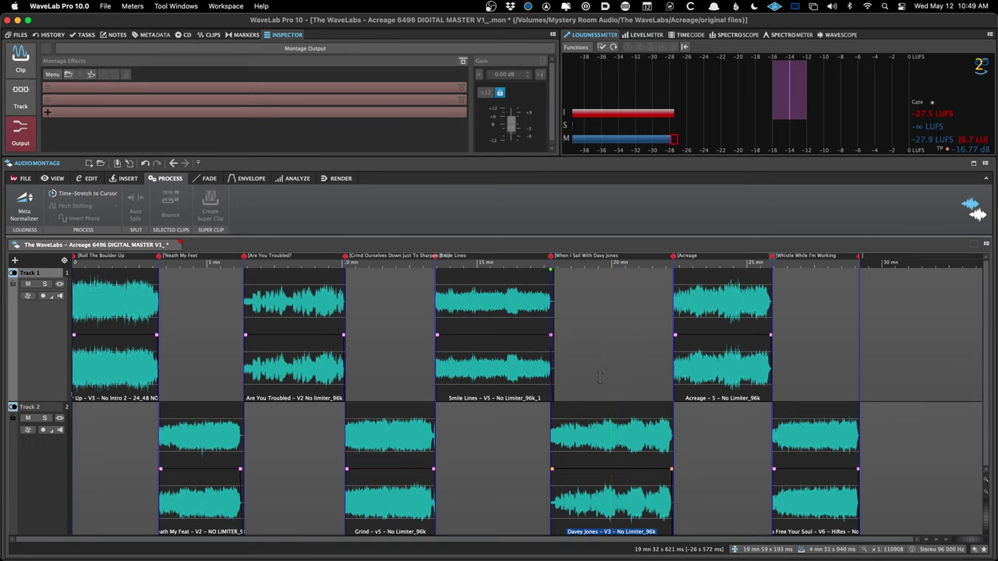
key(super+s)
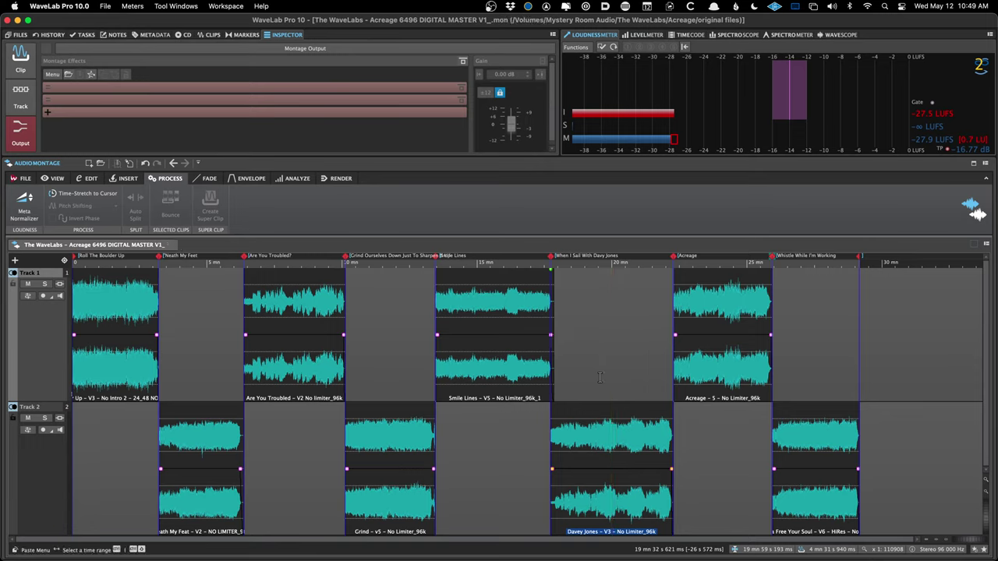
- Examine the Pre-Gain and Post-Gain values in the clip list, including the Davey Jones clip's pre-gain
click(212, 34)
scroll(350, 100, right, 5)
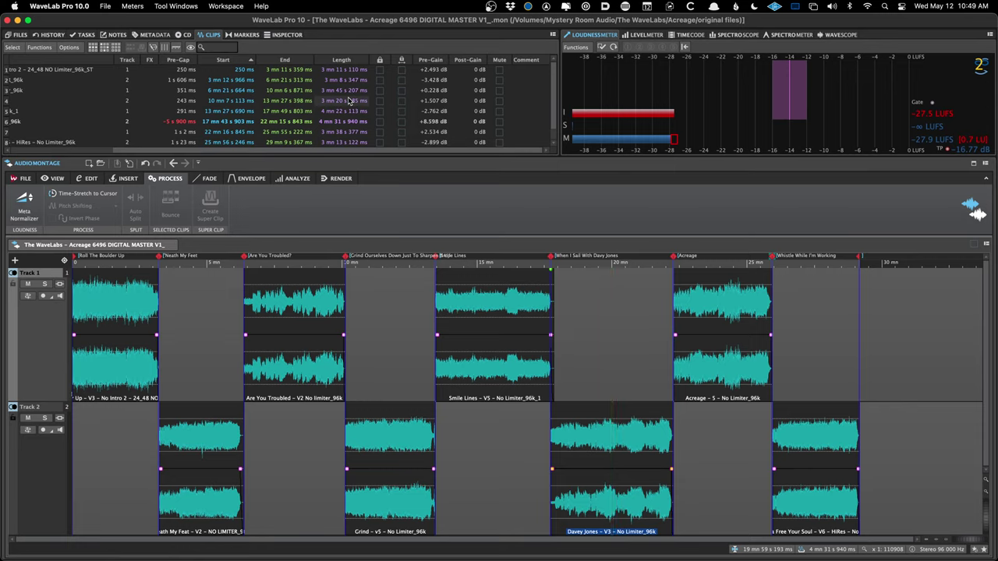
key(space)
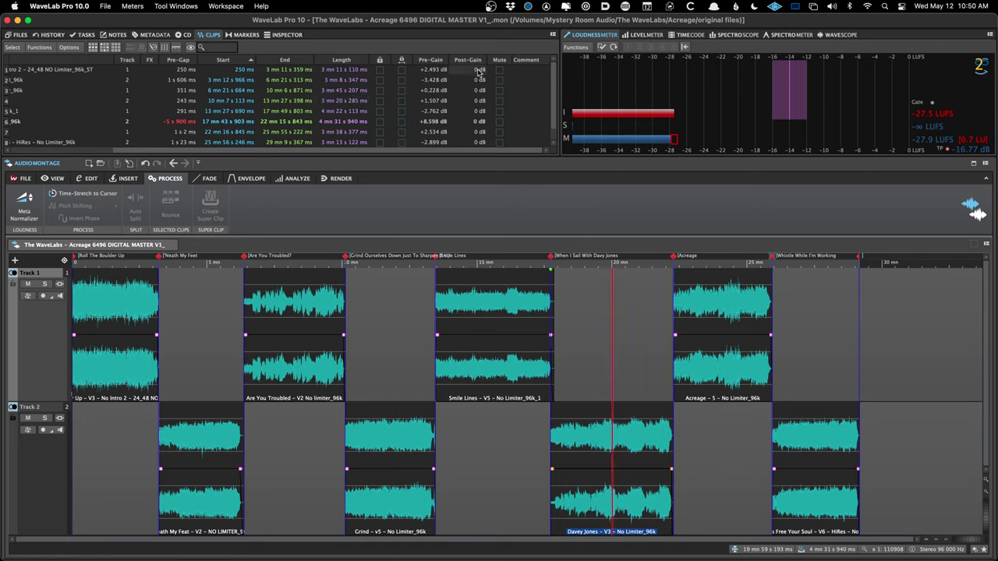
scroll(478, 72, left, 2)
scroll(477, 73, right, 2)
click(432, 121)
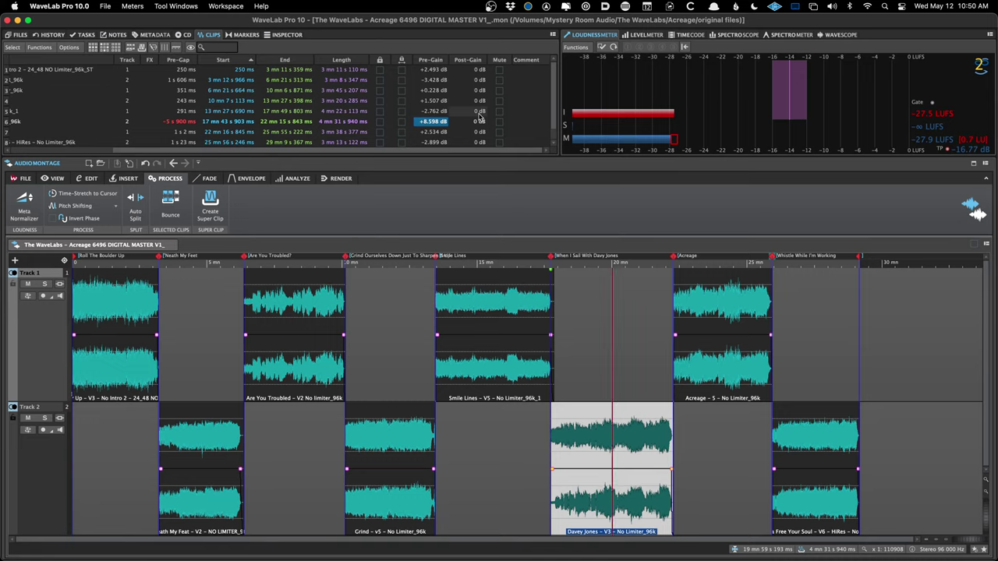
- Spot-check the loudness of the first four songs, playing a passage from Roll The Boulder Up through Grind
click(91, 294)
key(space)
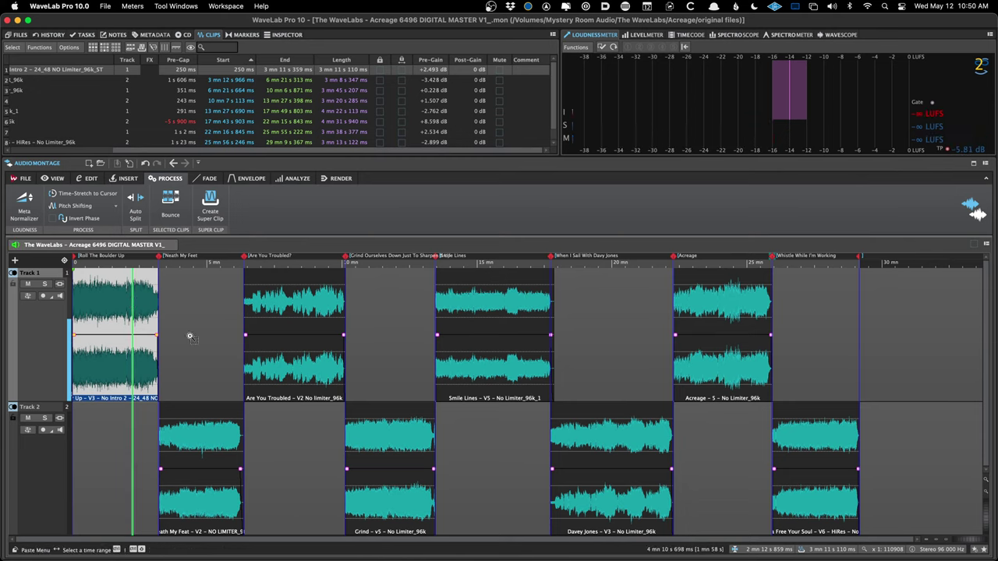
click(220, 346)
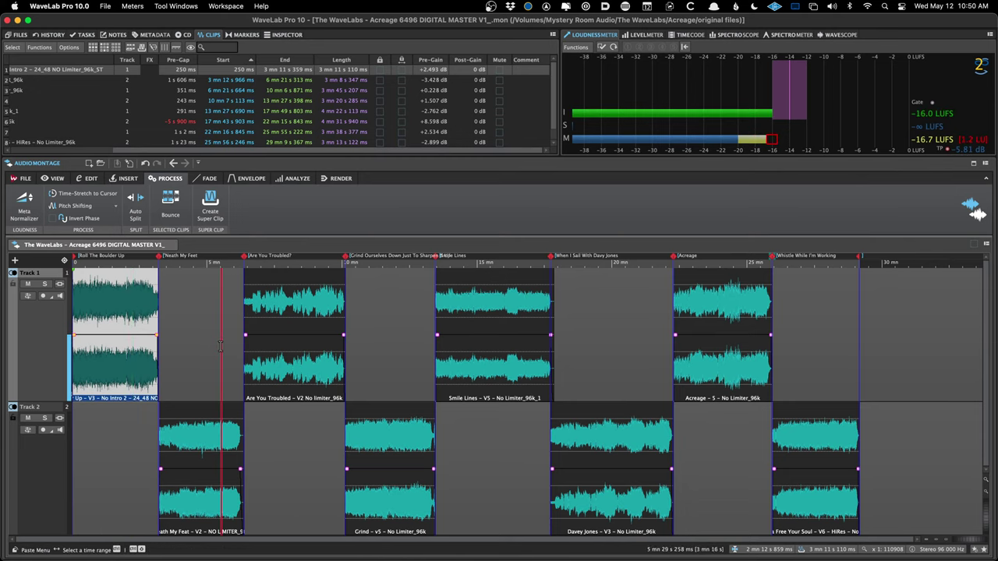
click(312, 306)
key(space)
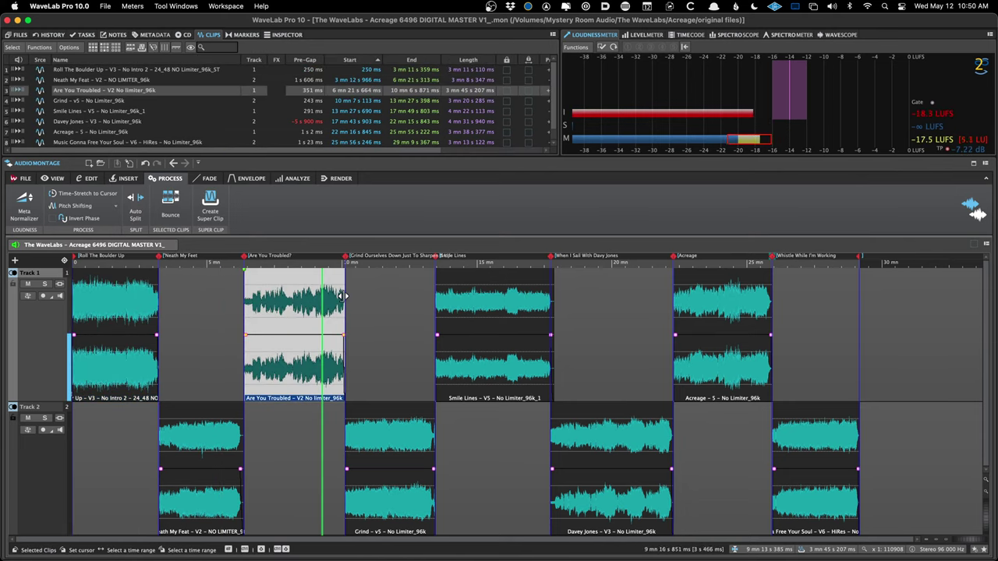
click(411, 335)
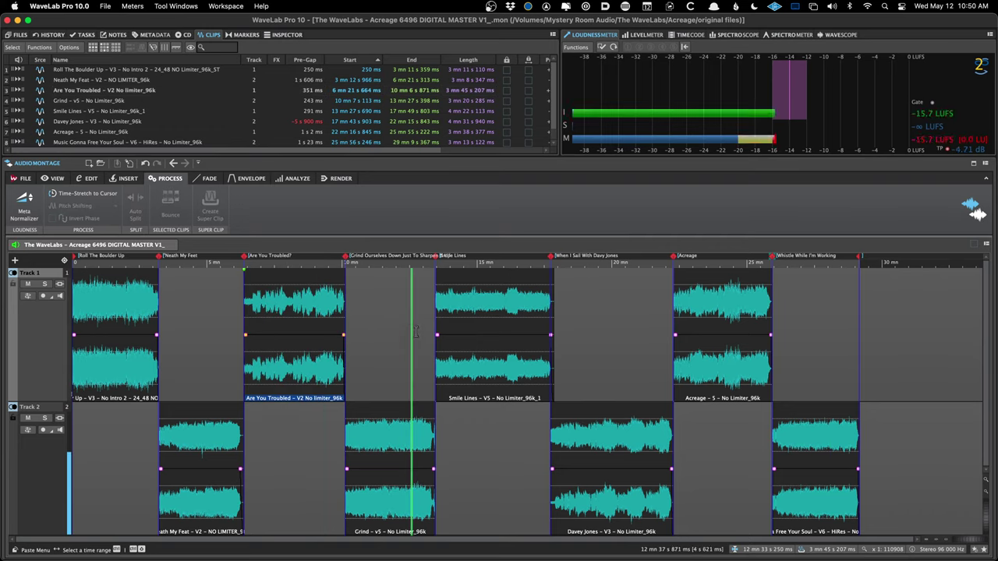
- Compare the loudness of the last four songs by playing passages of Smile Lines, Davey Jones, Acreage and Music Gonna Free Your Soul
click(515, 320)
key(space)
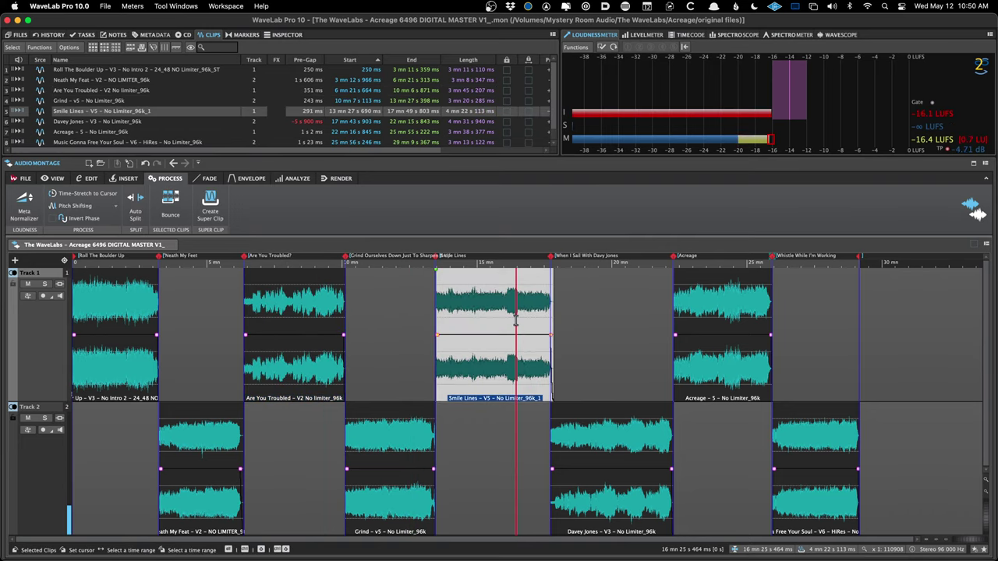
click(511, 312)
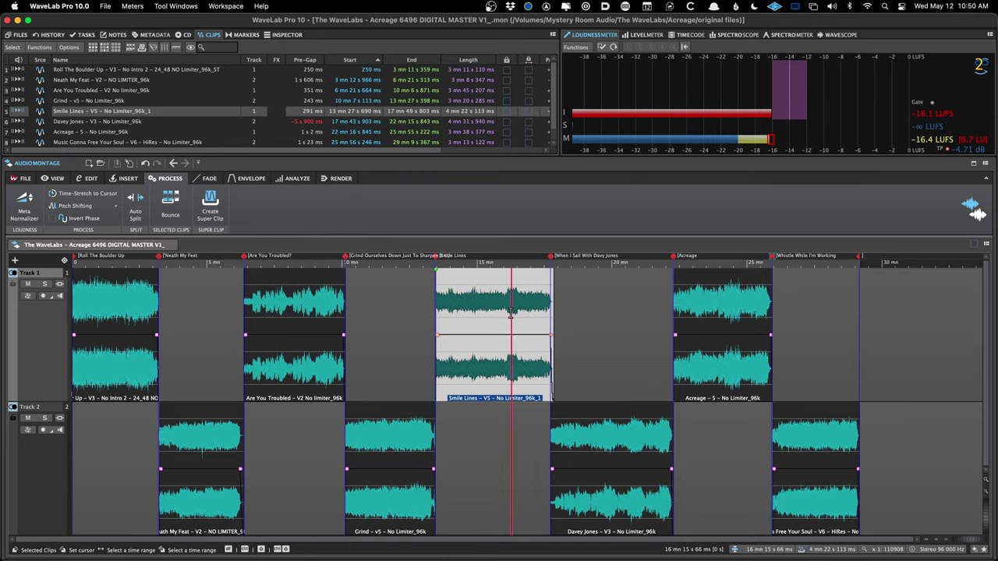
key(space)
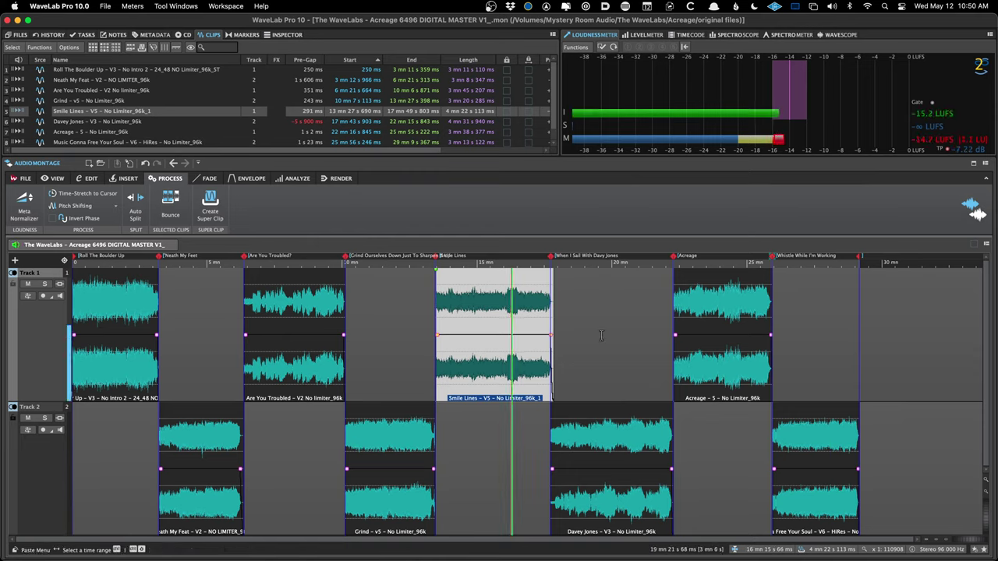
click(634, 349)
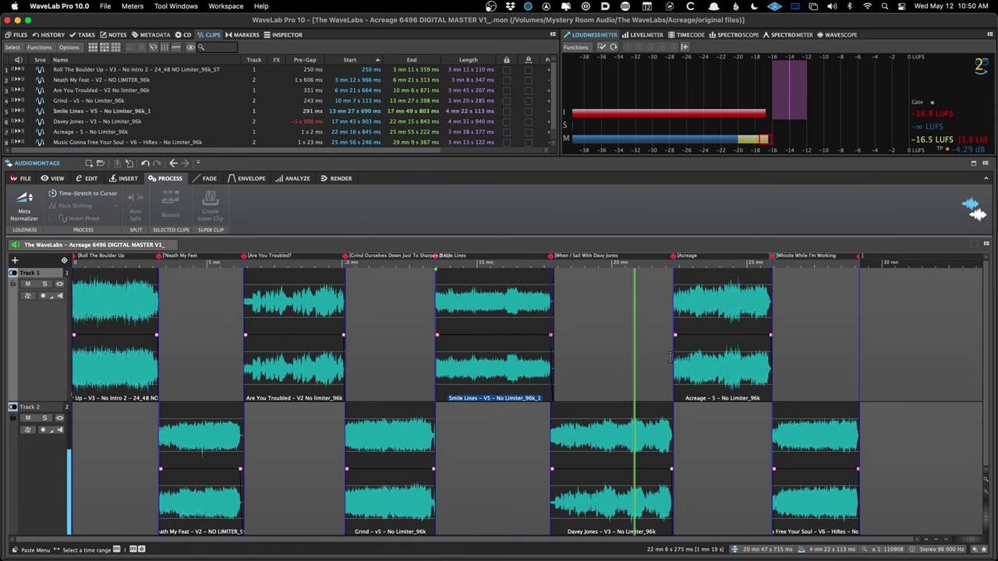
click(731, 312)
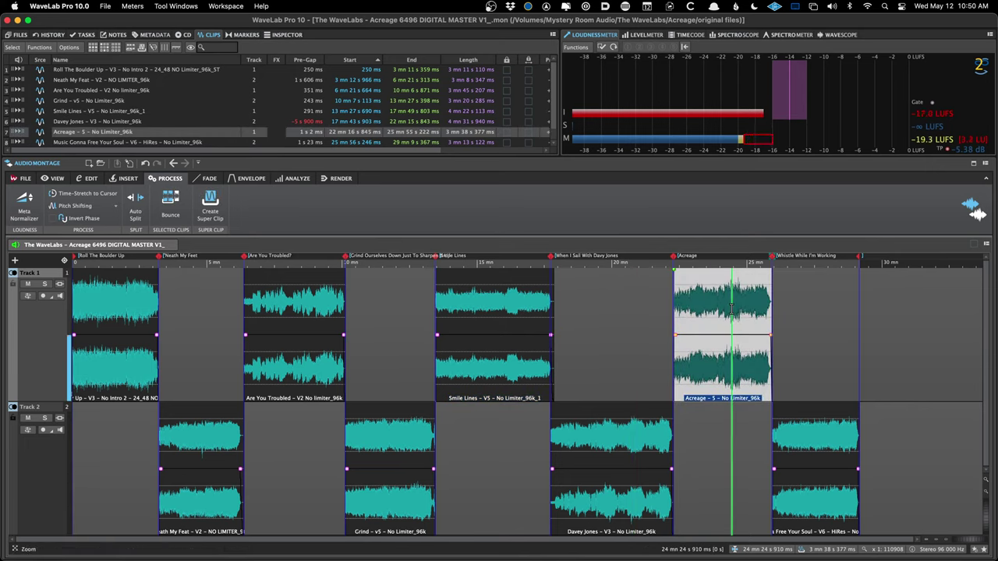
click(800, 424)
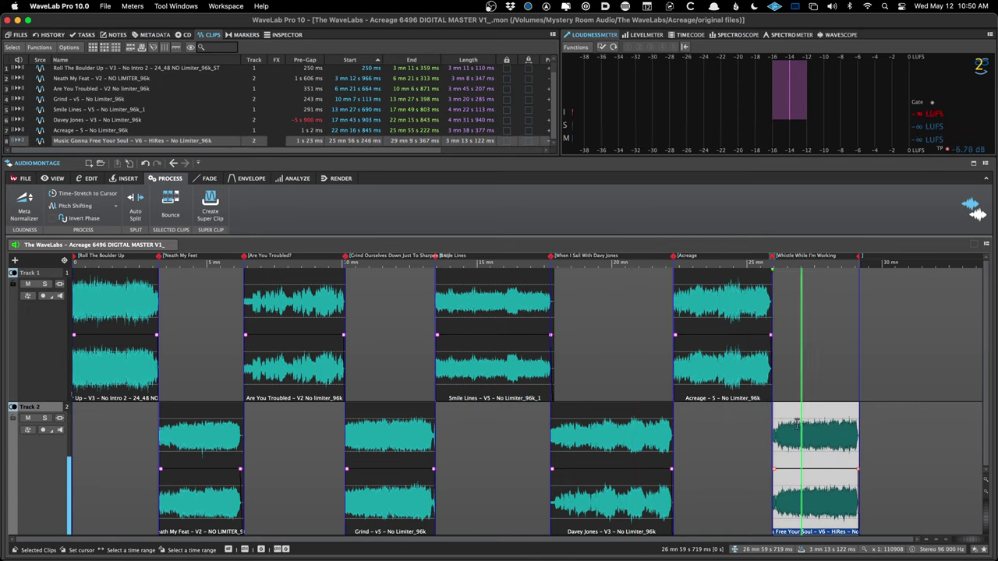
key(space)
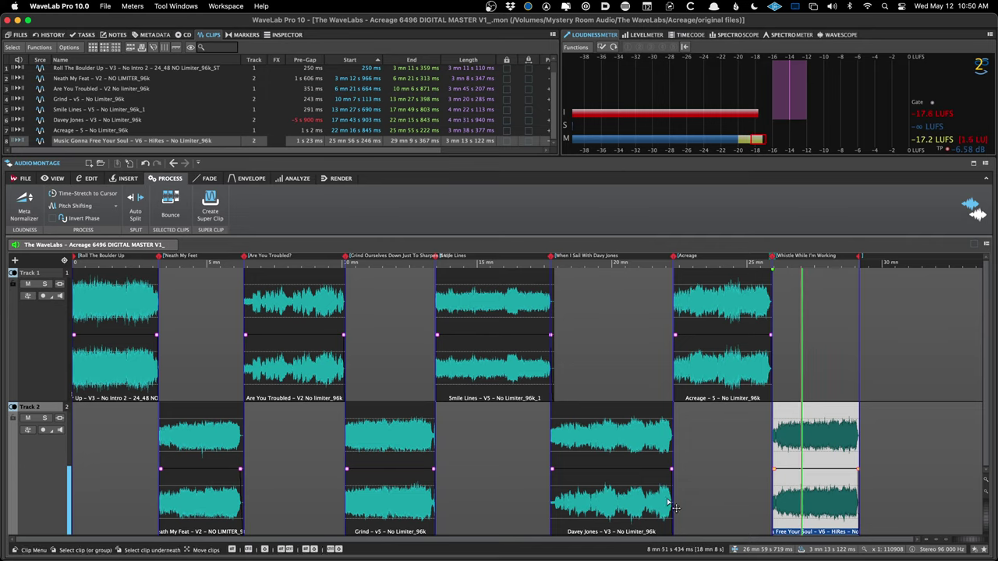
click(835, 459)
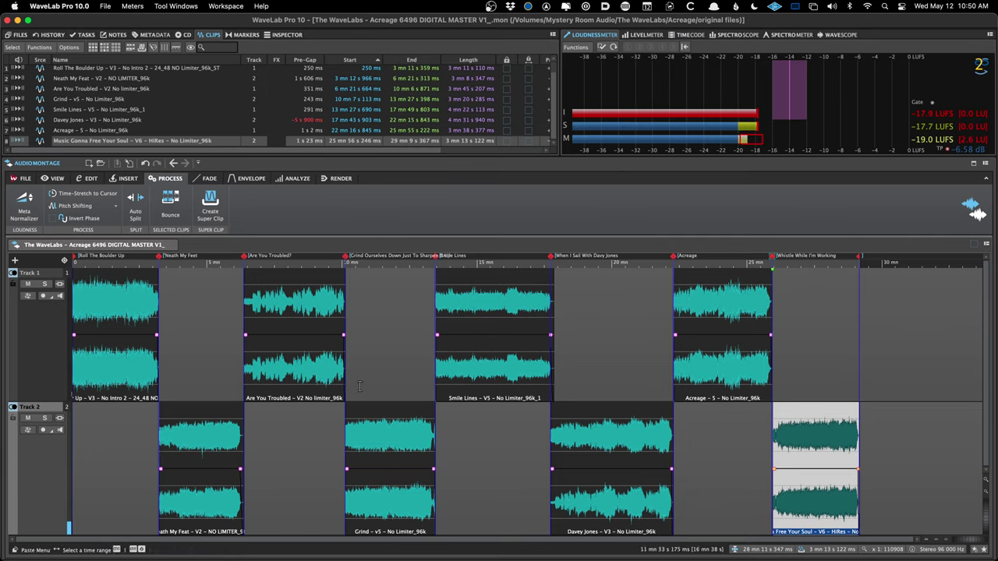
- Try lowering the Are You Troubled clip's volume envelope to about -0.7 dB, and return it to 0 dB
click(325, 318)
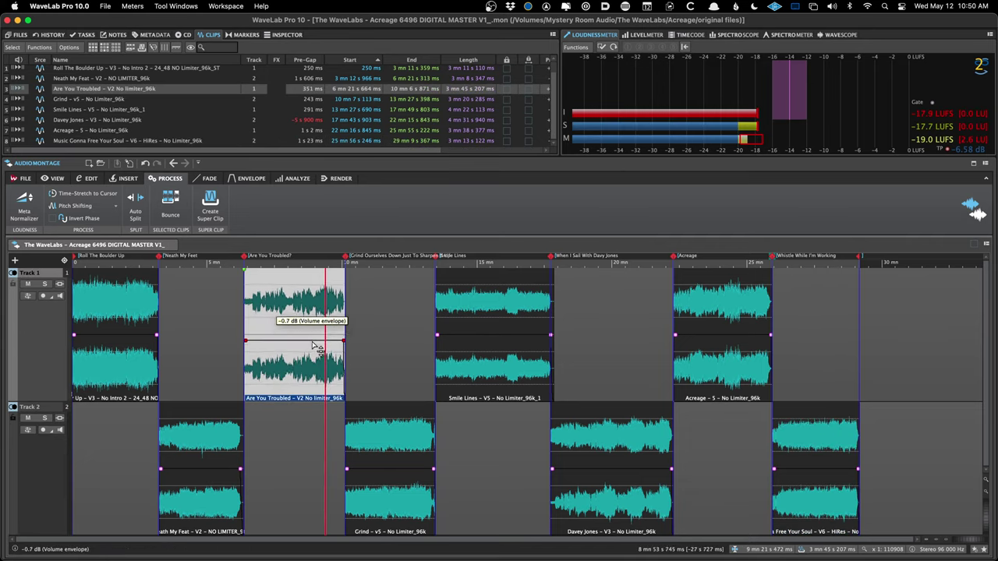
mouse_move(318, 346)
mouse_down()
mouse_move(318, 359)
mouse_move(316, 293)
mouse_move(307, 341)
mouse_move(301, 330)
mouse_move(310, 340)
mouse_up()
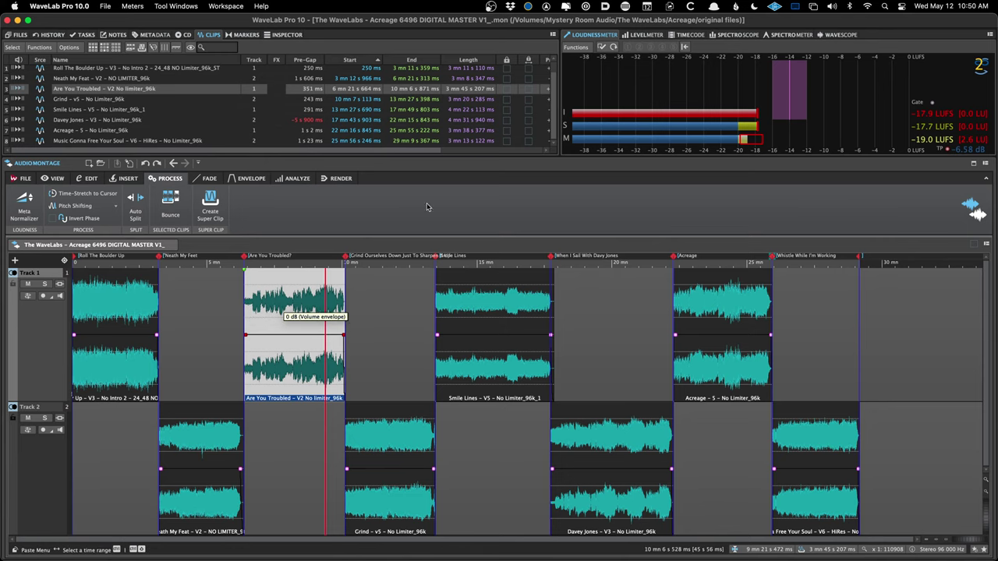
- Set the Davey Jones clip's pre-gain to +6.598 dB and save the montage
click(623, 433)
scroll(441, 127, right, 5)
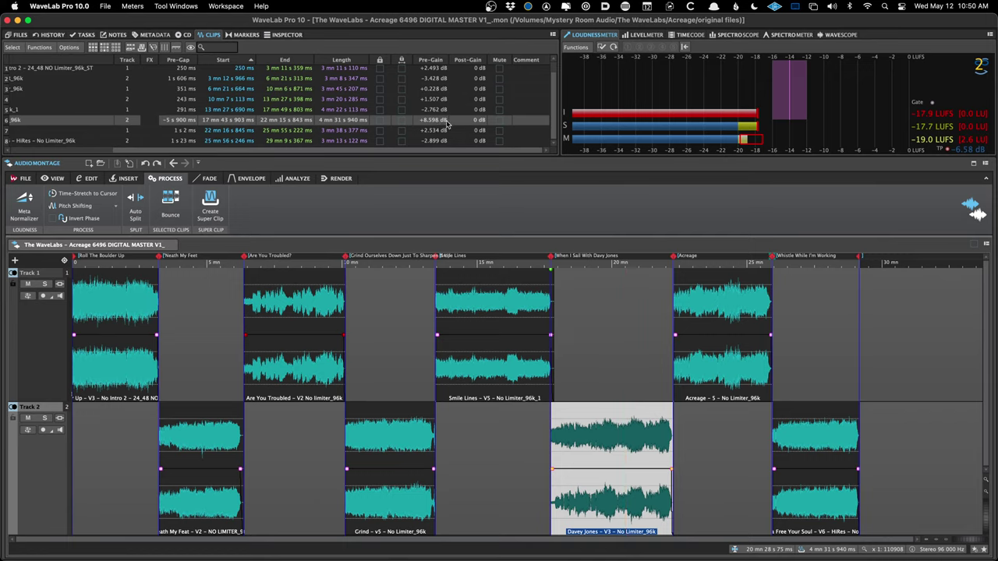
double_click(441, 121)
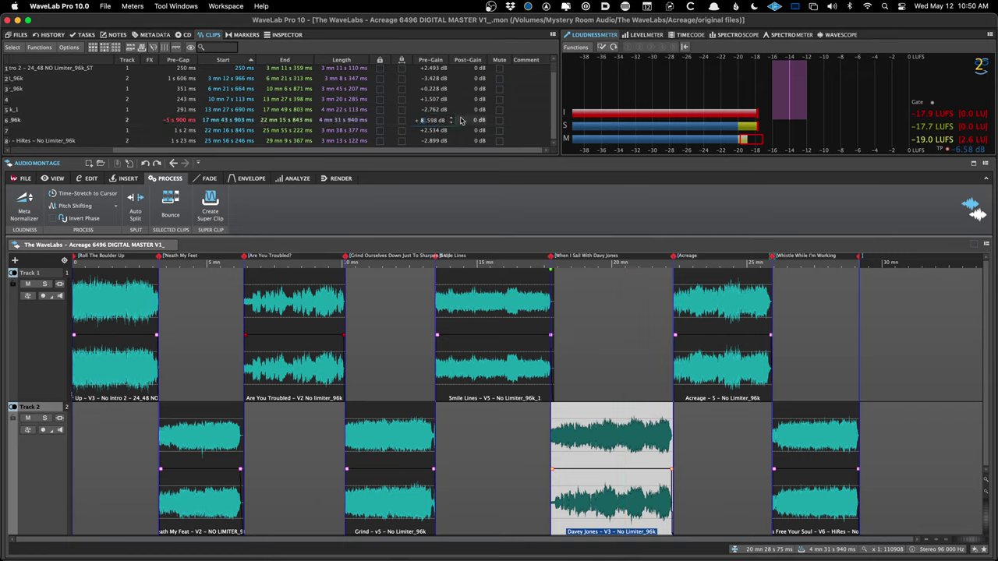
scroll(434, 123, down, 2)
key(Return)
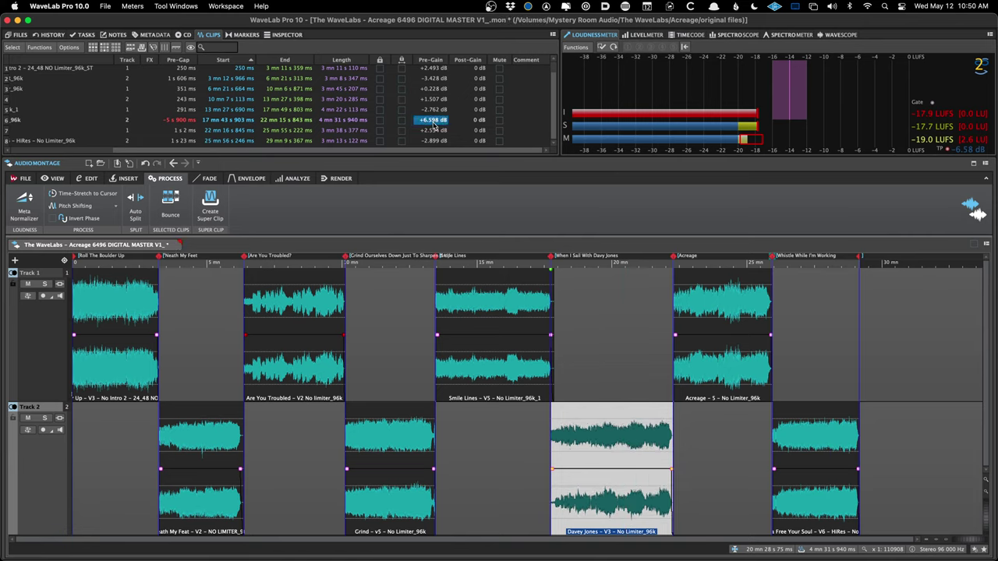
key(super+s)
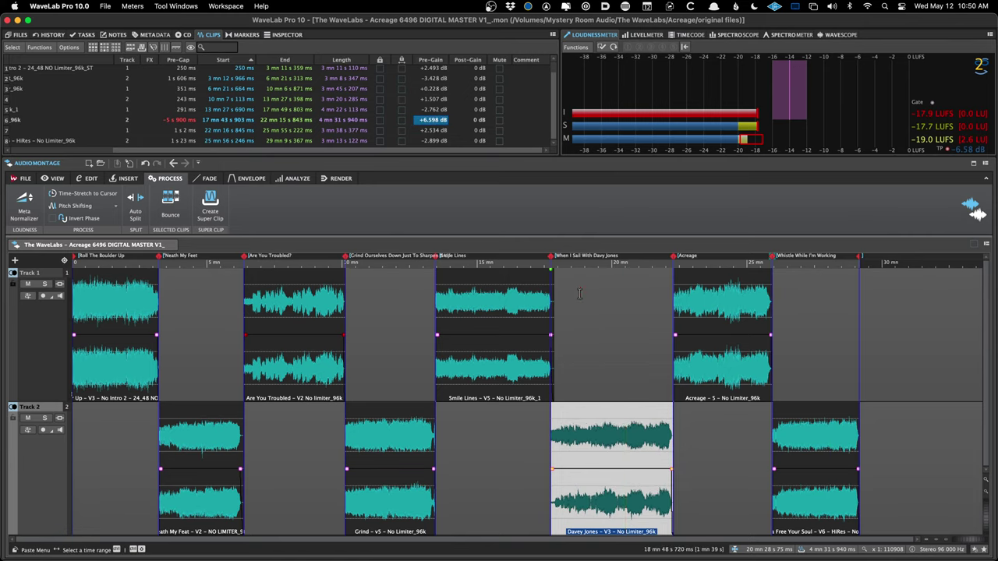
- Play Davey Jones at its adjusted gain and compare it with passages of the first four songs
click(579, 293)
click(612, 351)
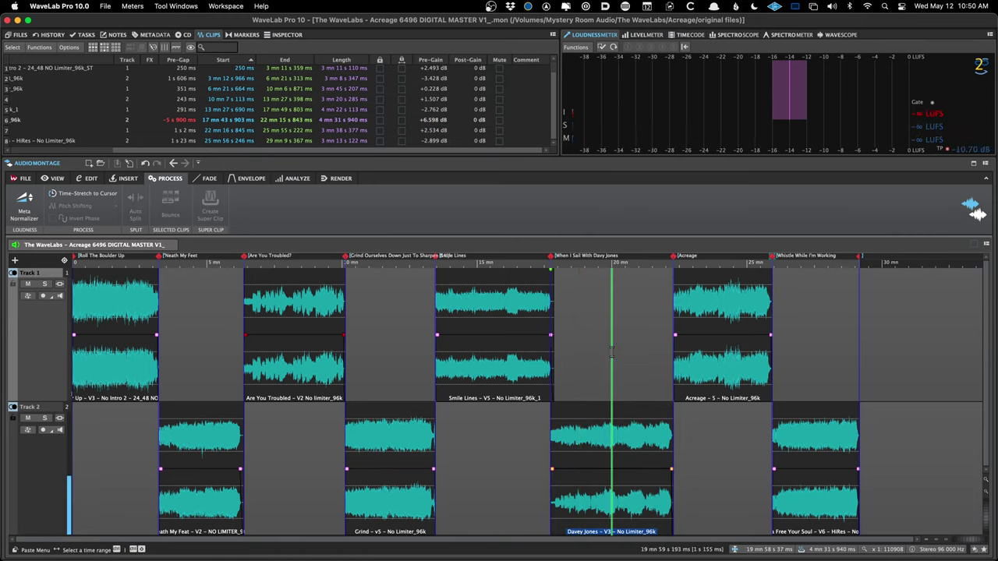
key(space)
click(134, 366)
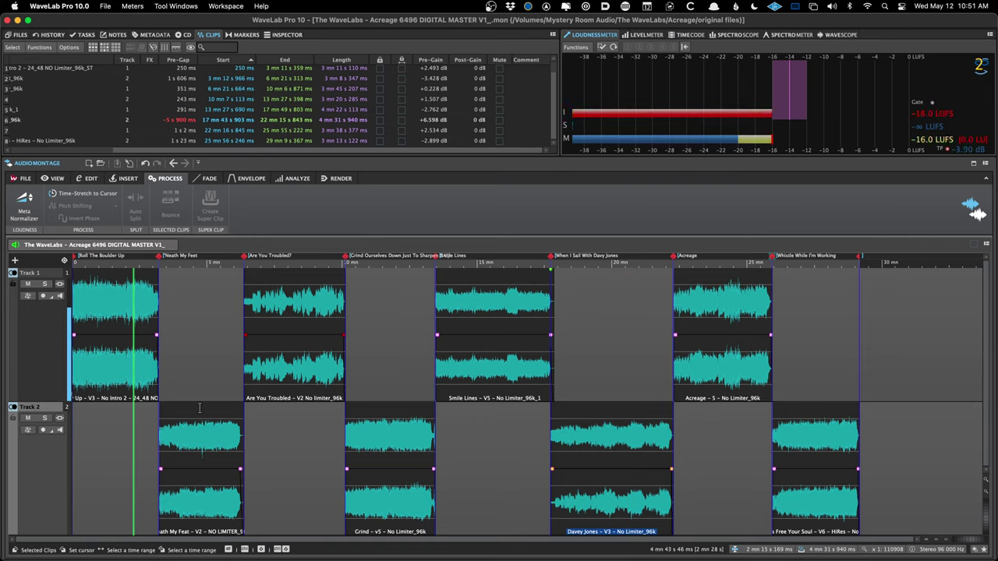
click(229, 425)
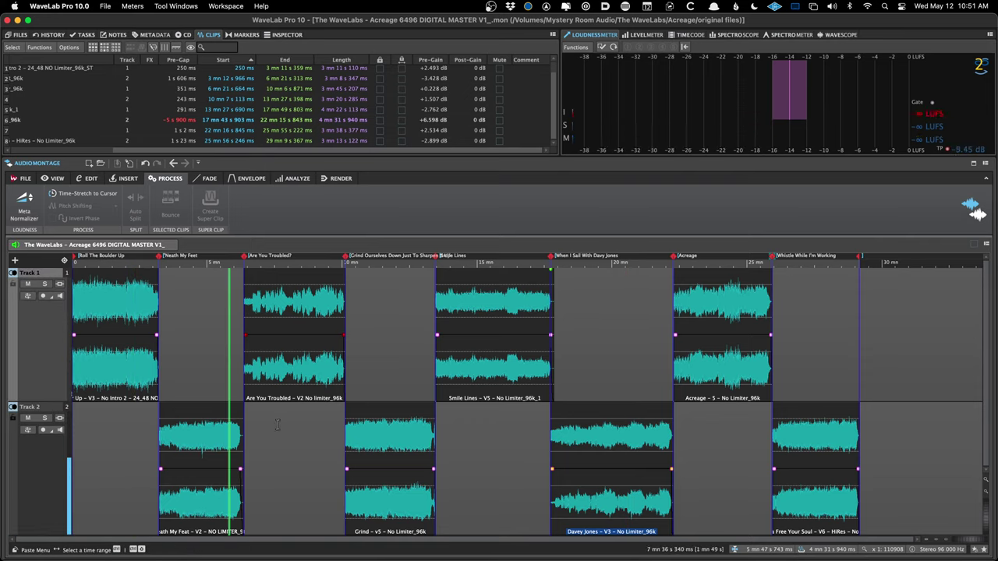
click(328, 347)
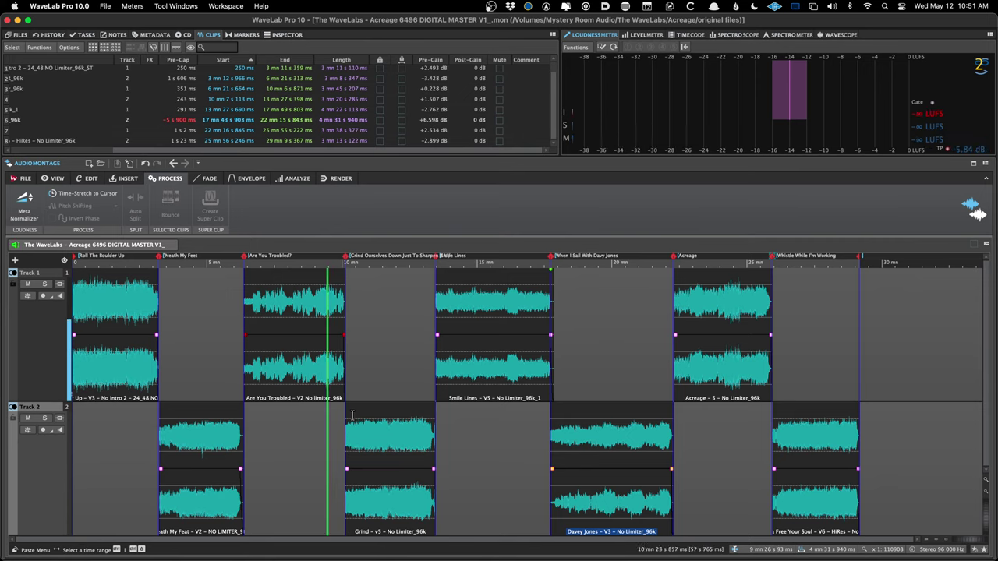
click(408, 425)
- Continue the loudness comparison with passages of Smile Lines, Davey Jones, Acreage and the closing song, and stop playback
click(515, 429)
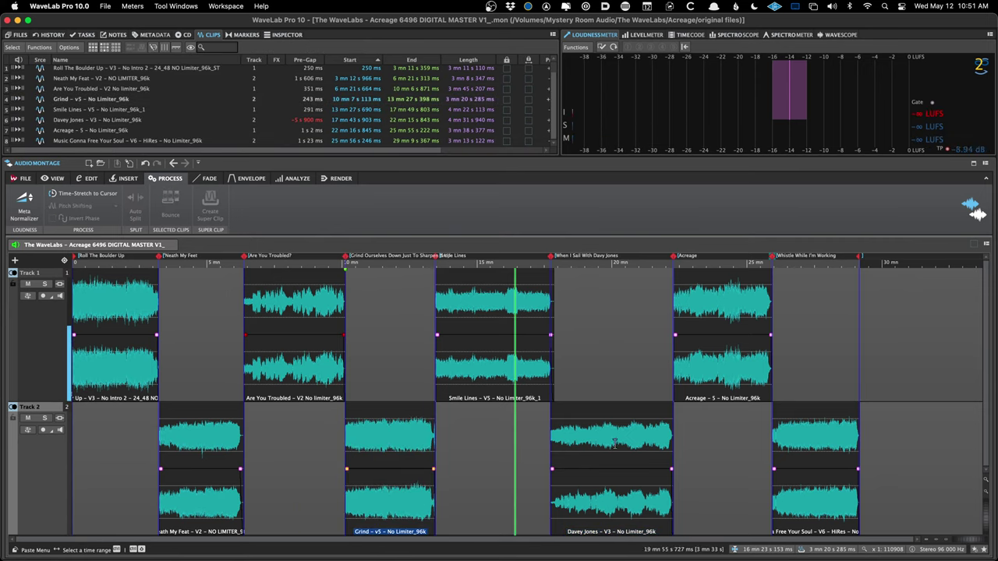
click(635, 440)
click(733, 445)
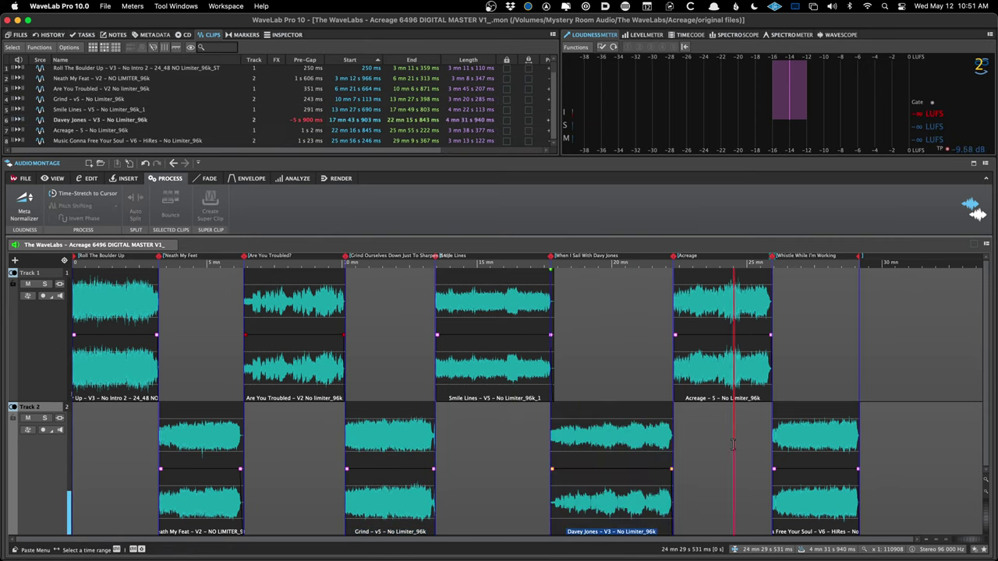
key(space)
click(812, 443)
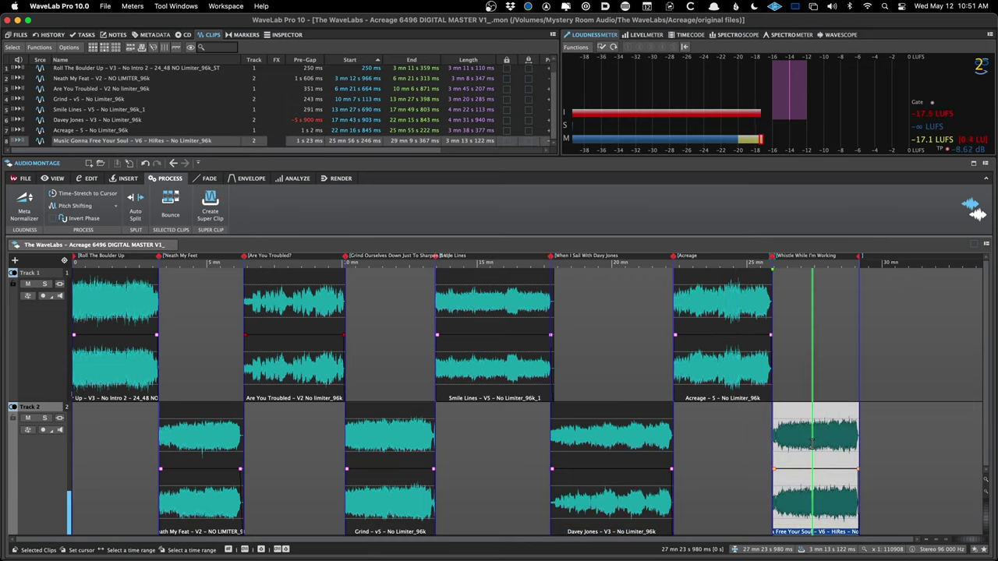
key(space)
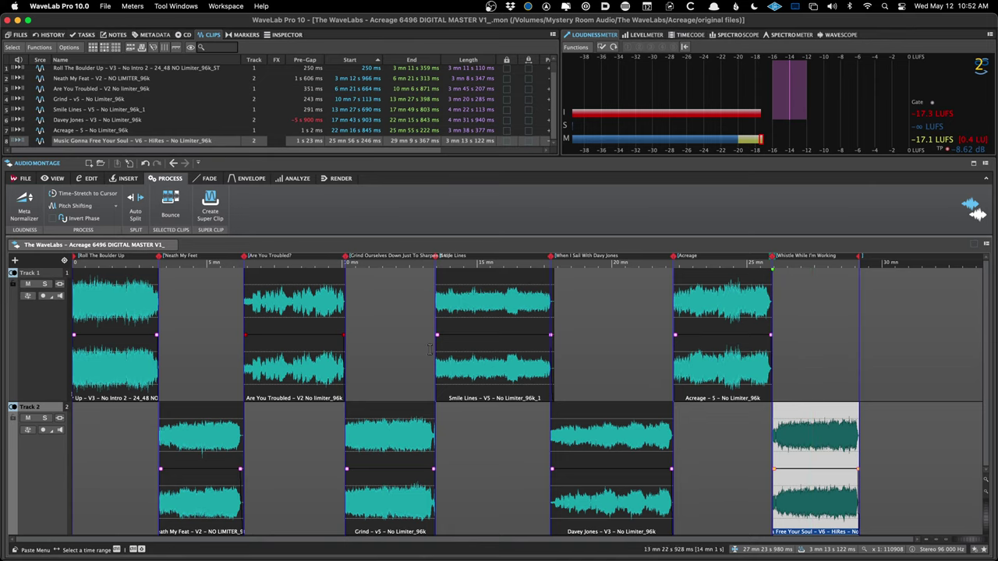
- Audition the Grind clip from several points between about 11 and 12 minutes
click(376, 367)
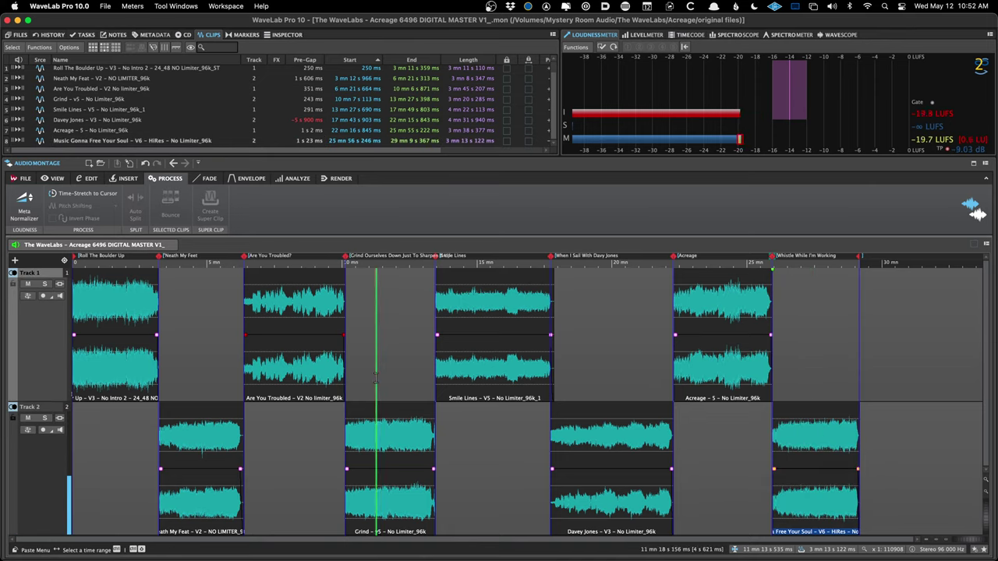
click(382, 444)
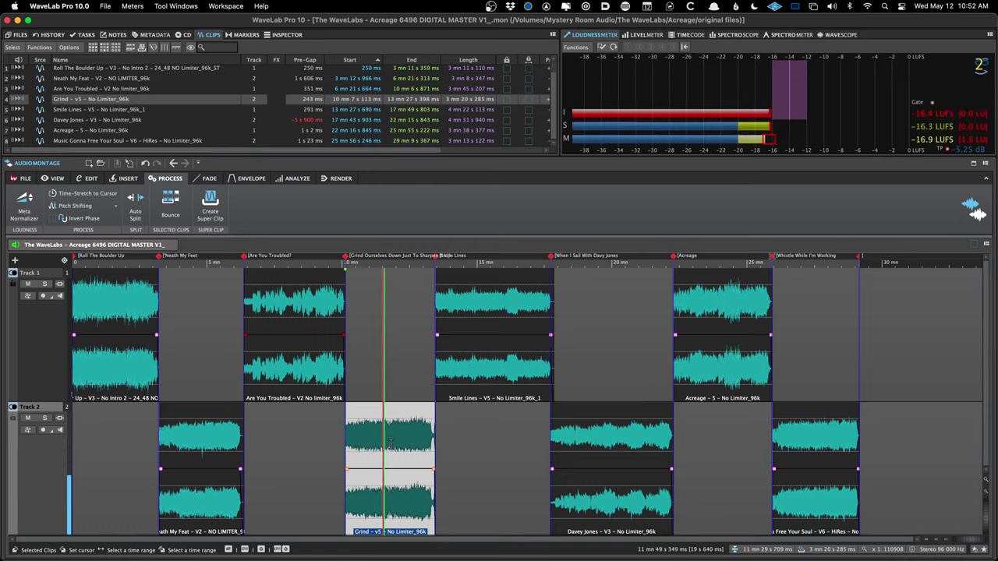
click(380, 443)
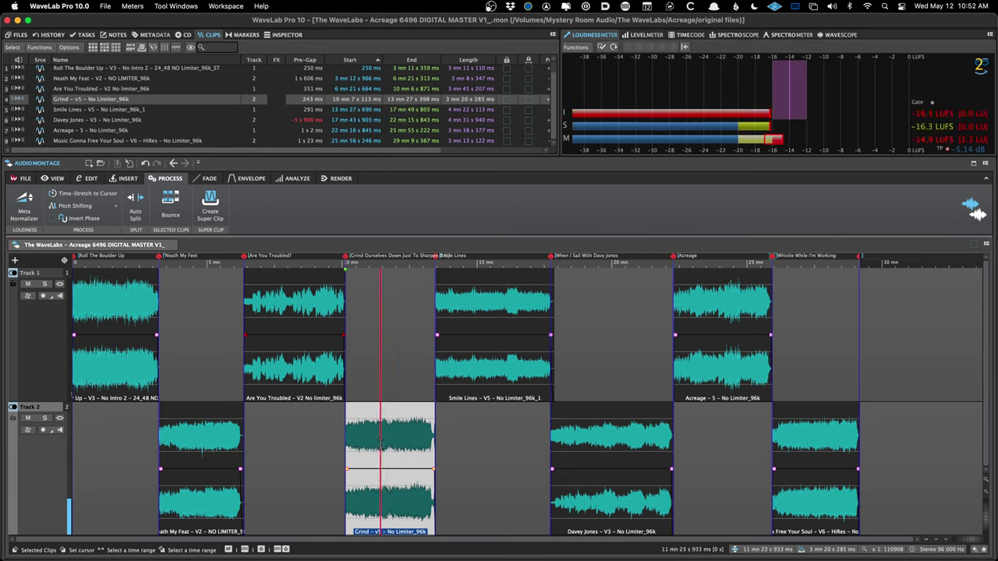
- Insert the Steinberg MasterRig plug-in in the montage output's first effect slot and open its choice of additional modules
click(201, 219)
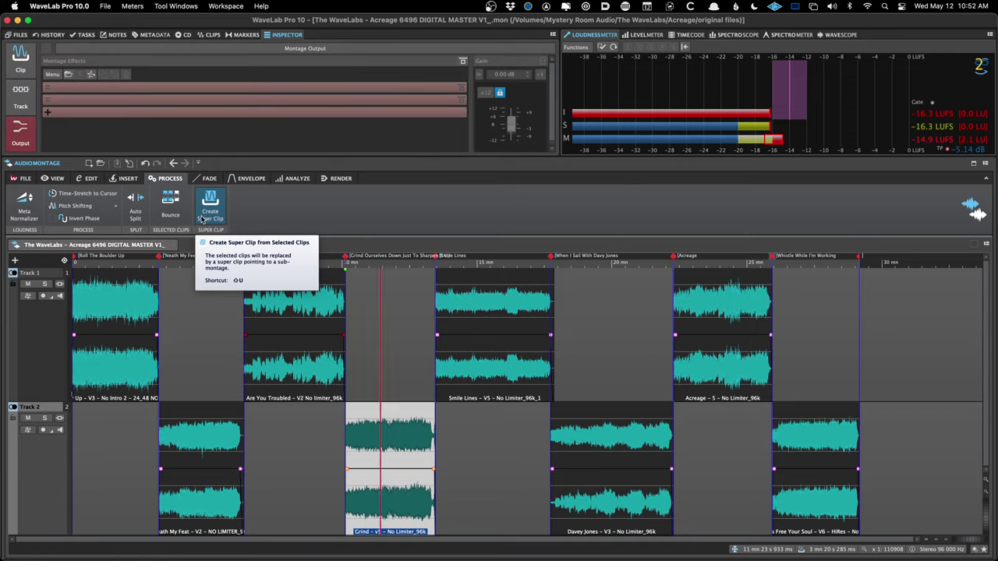
click(394, 361)
click(385, 361)
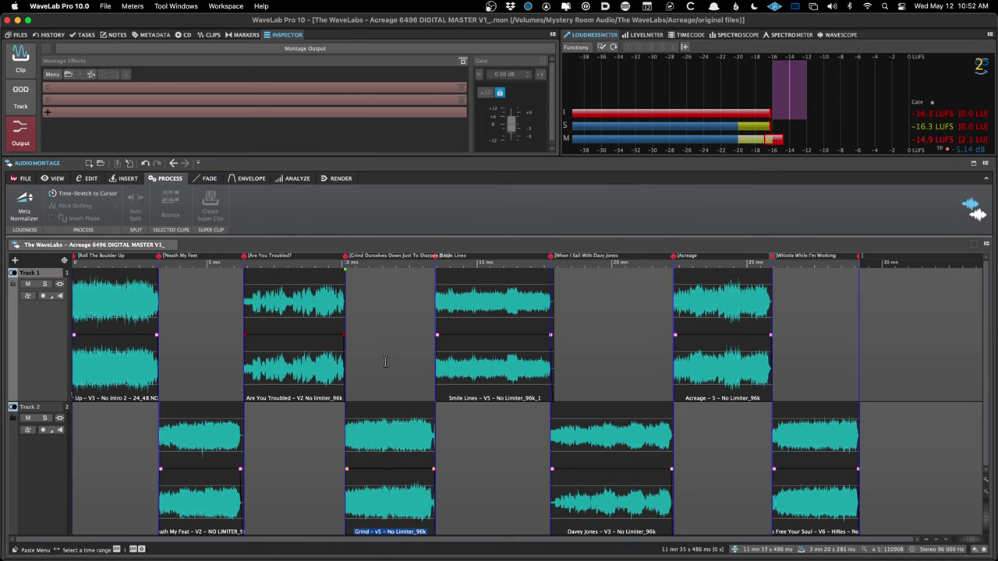
click(82, 93)
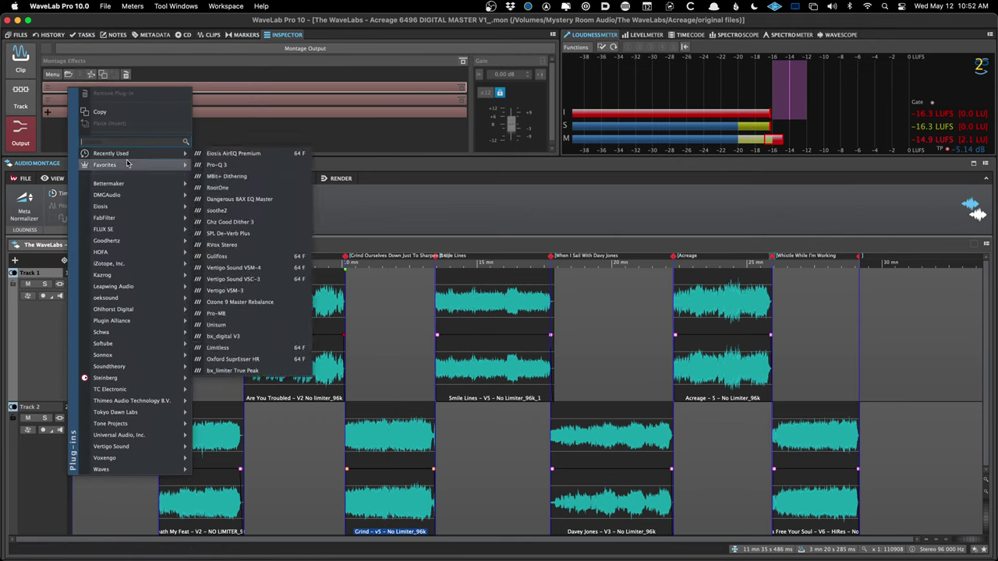
mouse_move(146, 377)
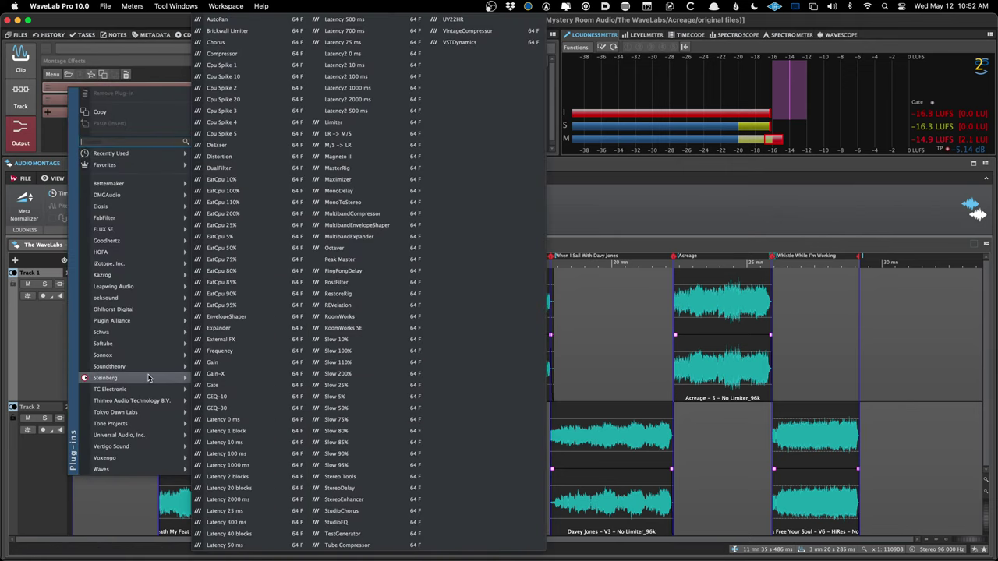
click(355, 173)
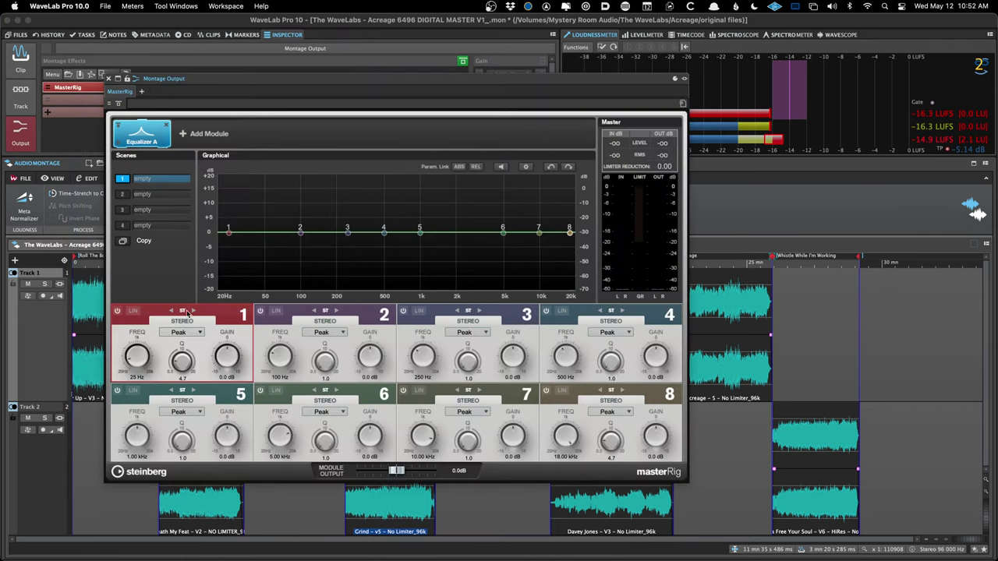
click(192, 135)
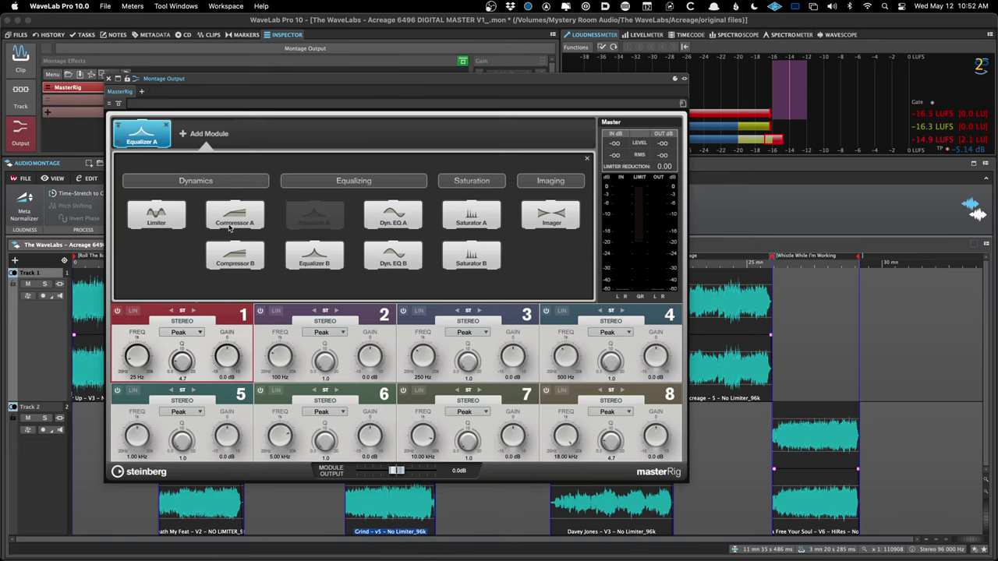
- Replace MasterRig's Equalizer A with a Limiter module, set its output to -0.5 dB and close the plug-in window
click(181, 219)
click(166, 124)
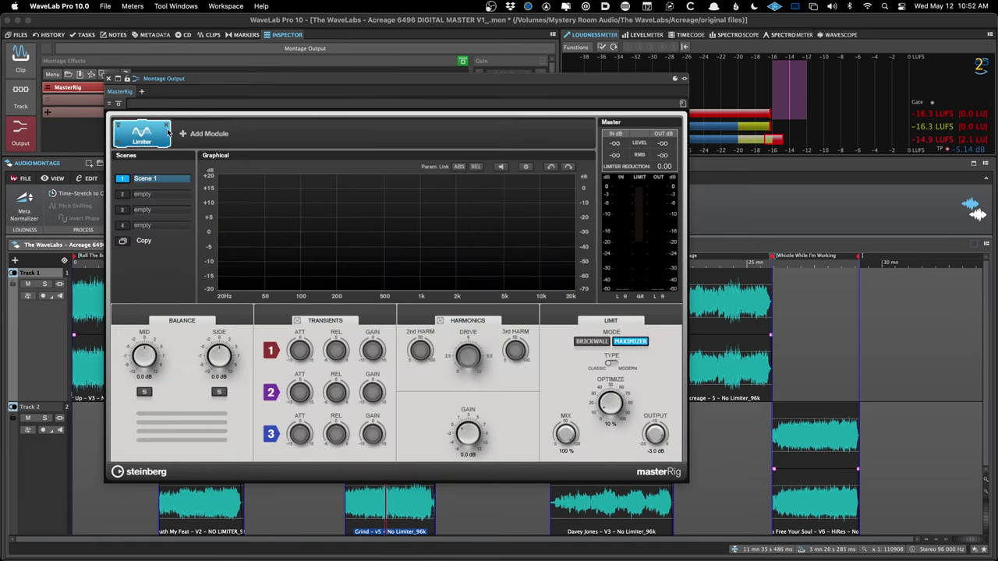
click(653, 451)
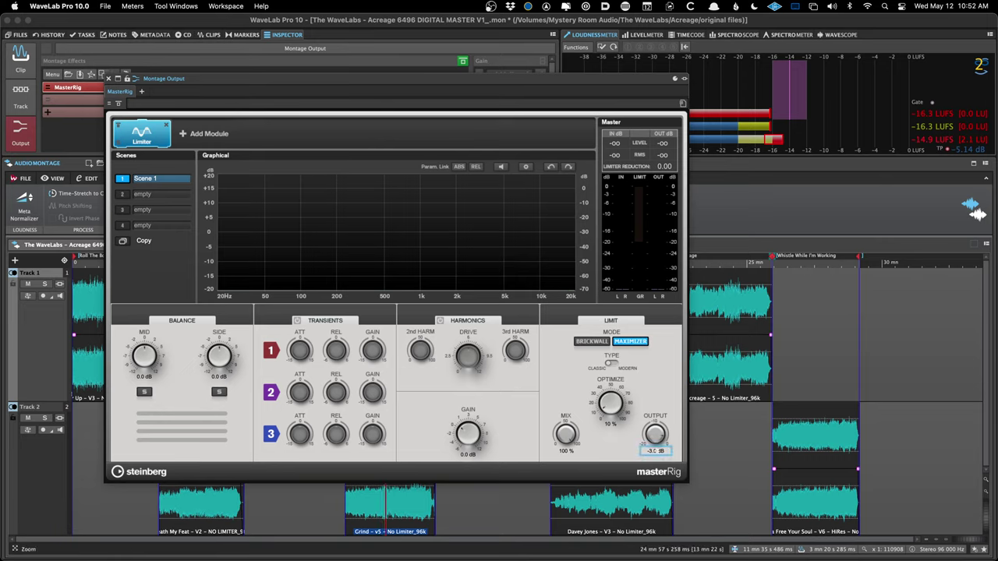
text(0)
key(Return)
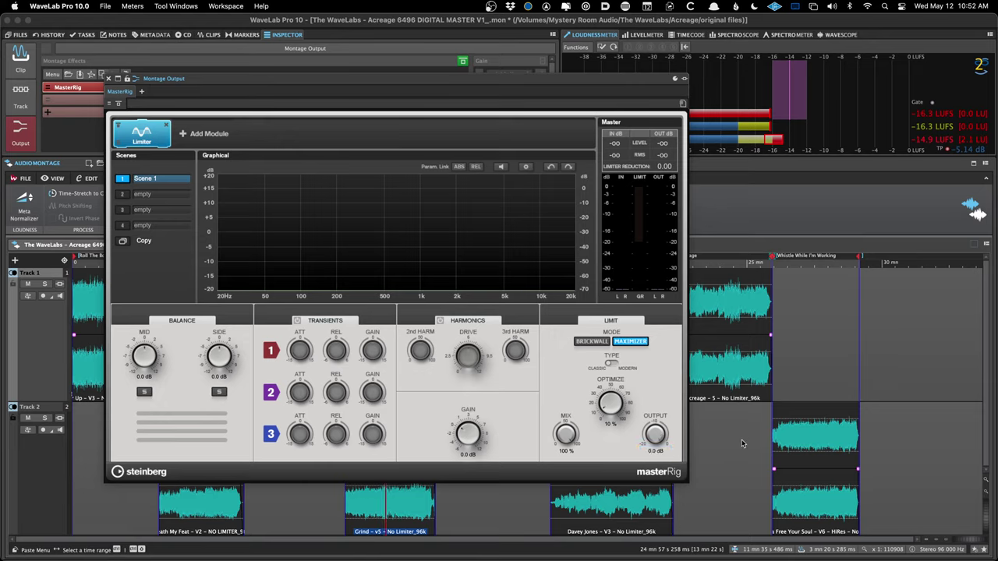
click(655, 450)
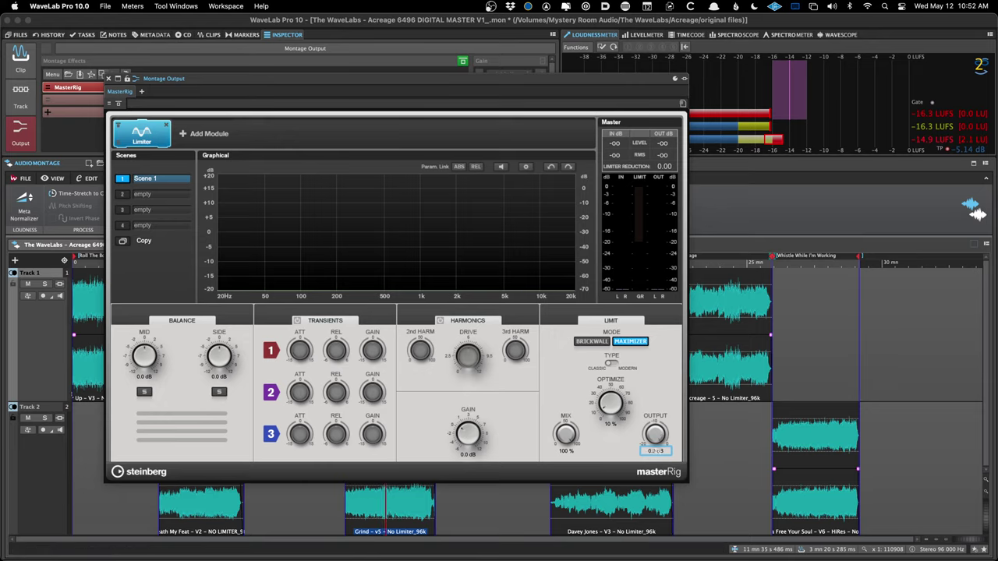
text(-0.5)
key(Return)
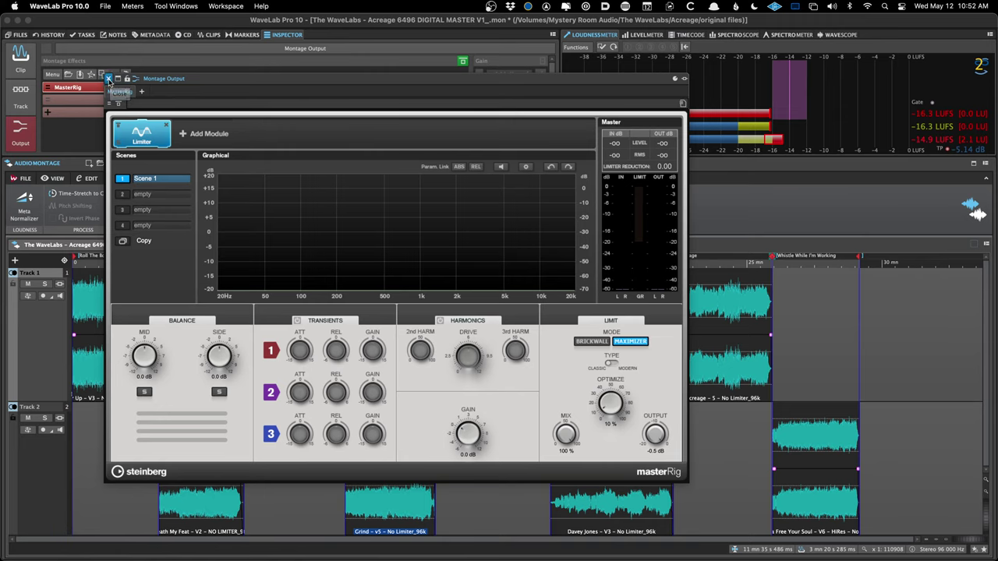
click(108, 79)
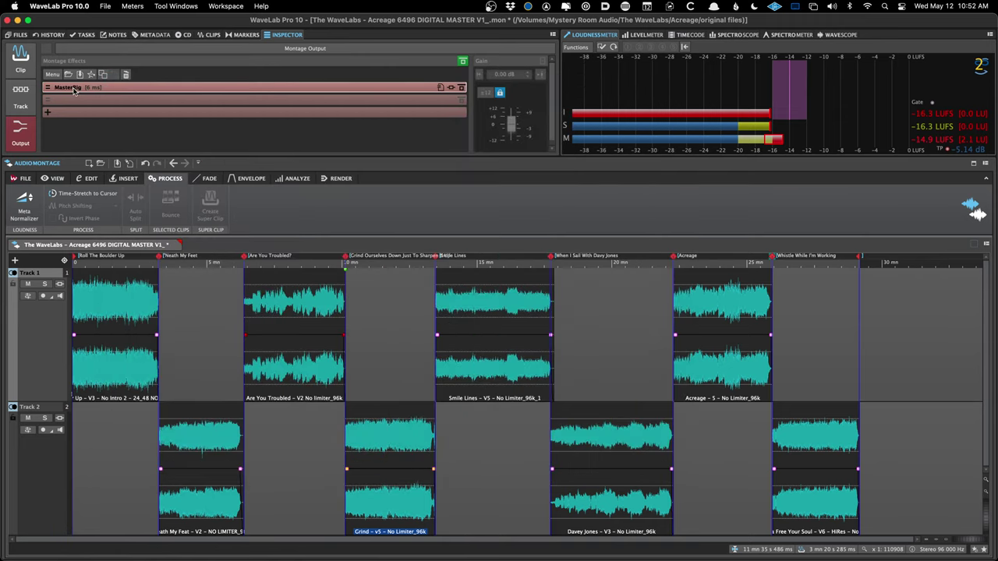
- Remove MasterRig from the montage output's effects and save the montage
click(101, 102)
key(Escape)
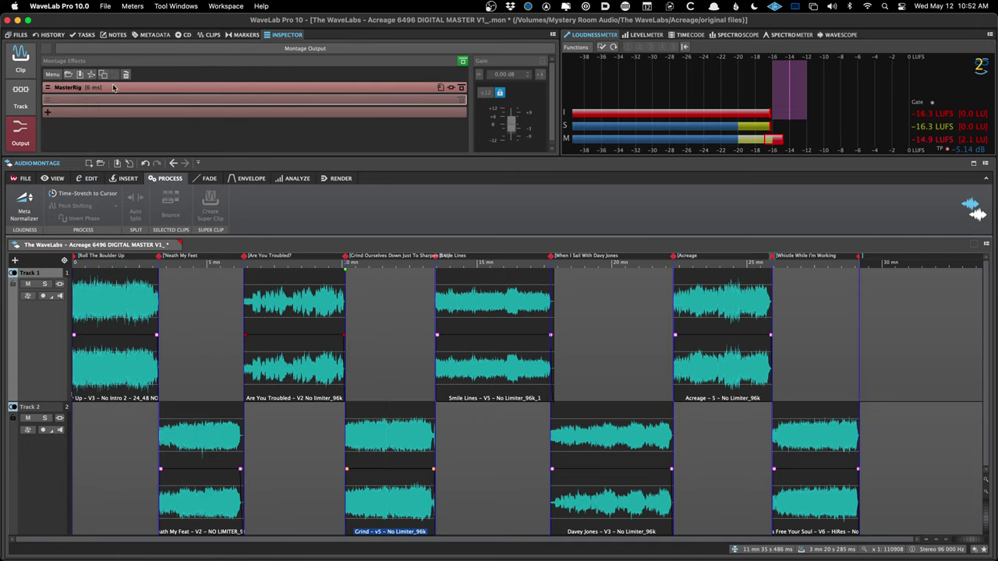
click(81, 89)
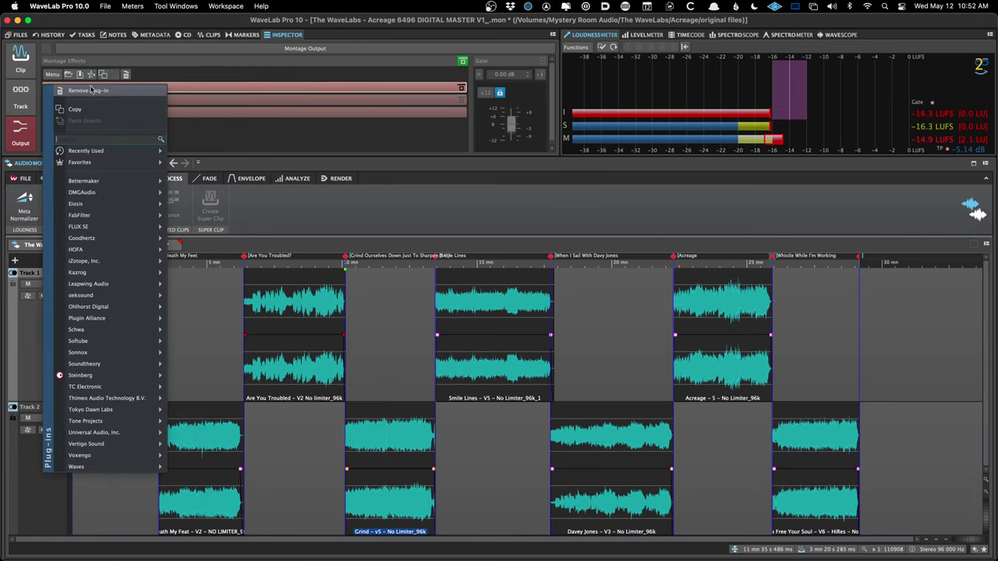
click(90, 94)
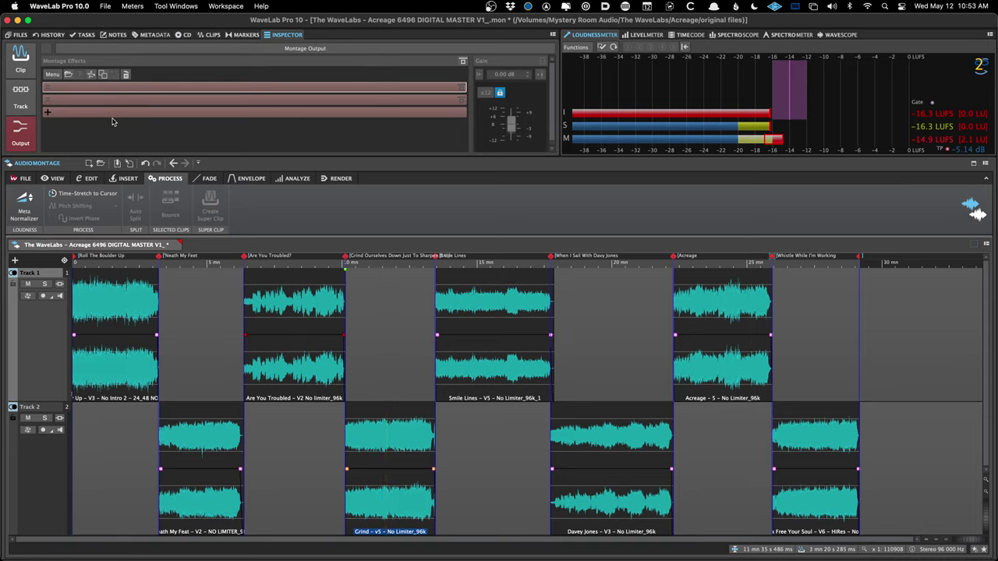
key(super+s)
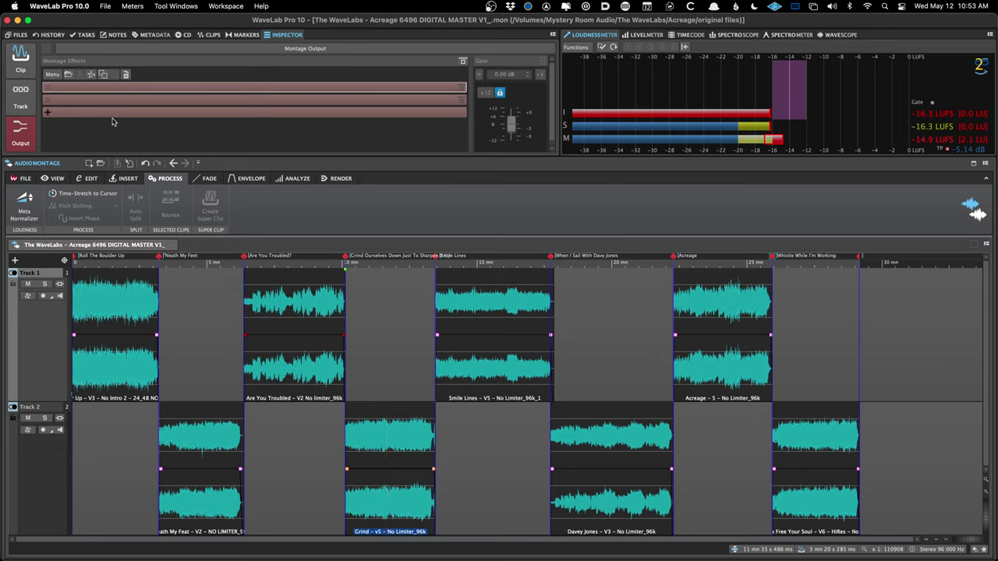
- Load the saved plug-in chain 00 INF BxTP Lim6.plugs into the montage output
click(30, 134)
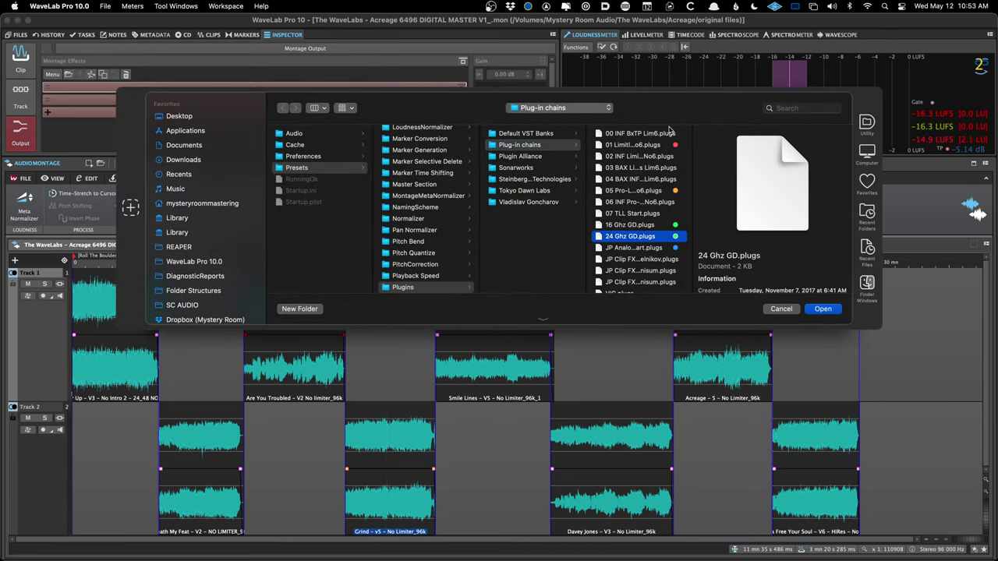
click(822, 309)
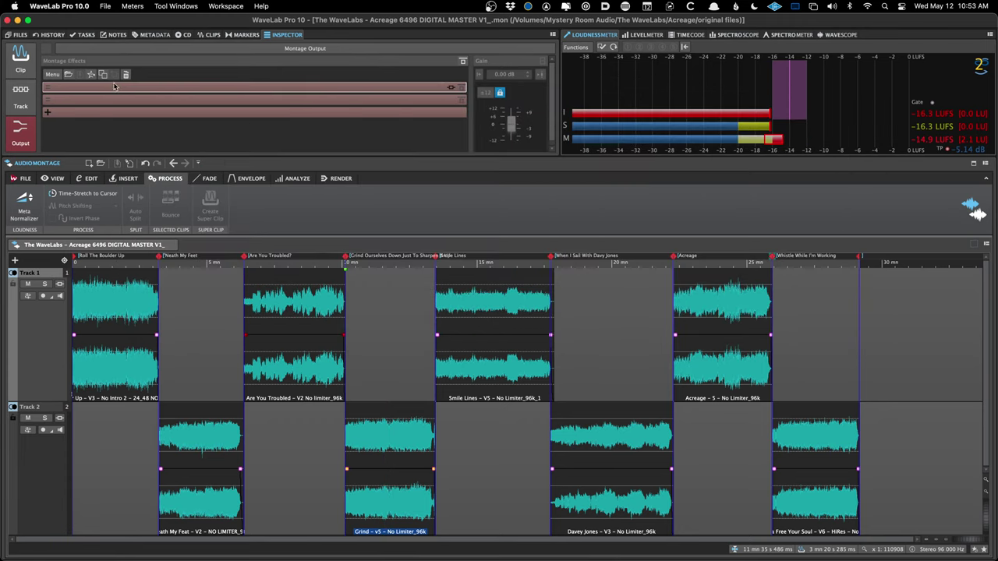
click(52, 74)
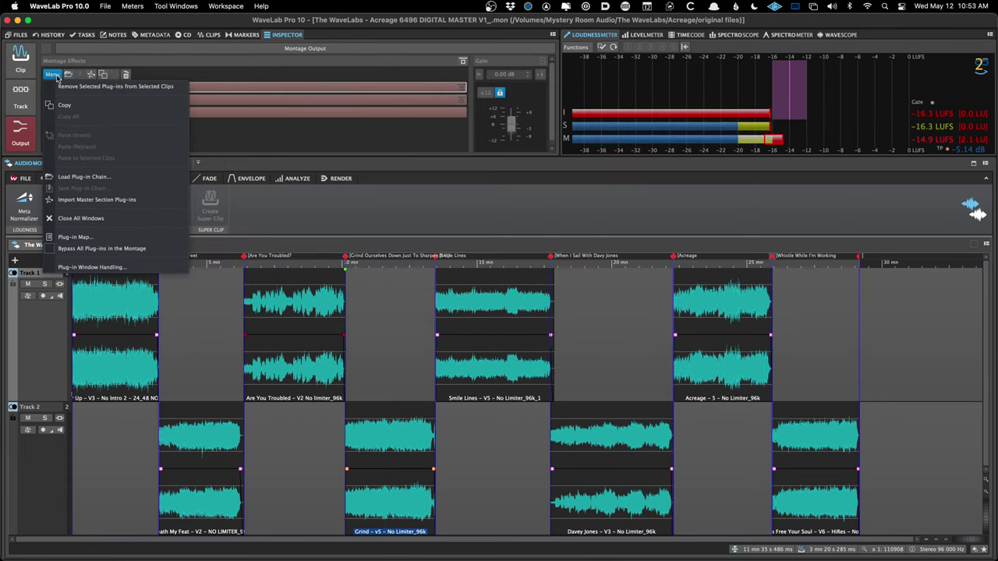
click(114, 179)
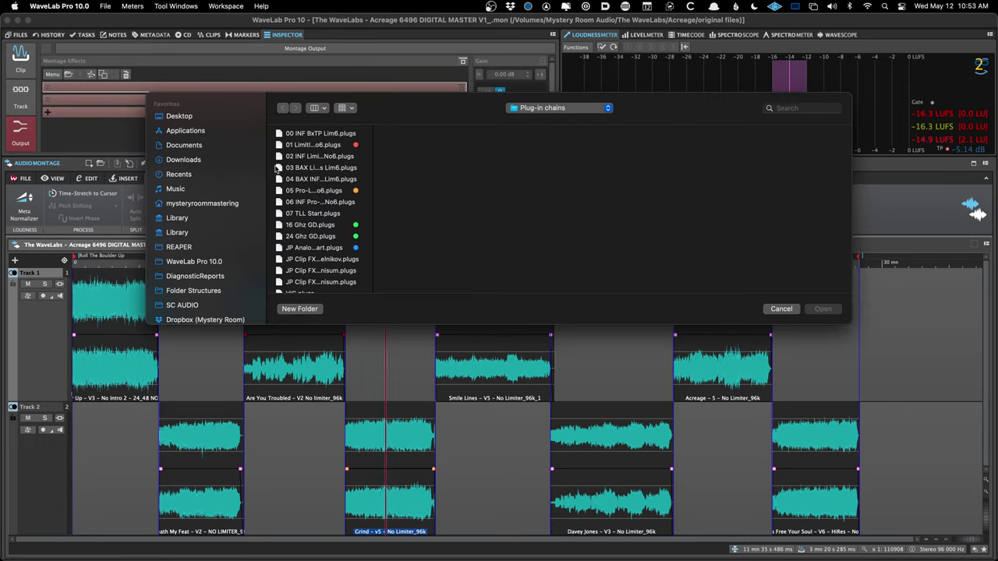
scroll(320, 165, down, 2)
click(323, 213)
scroll(324, 202, up, 2)
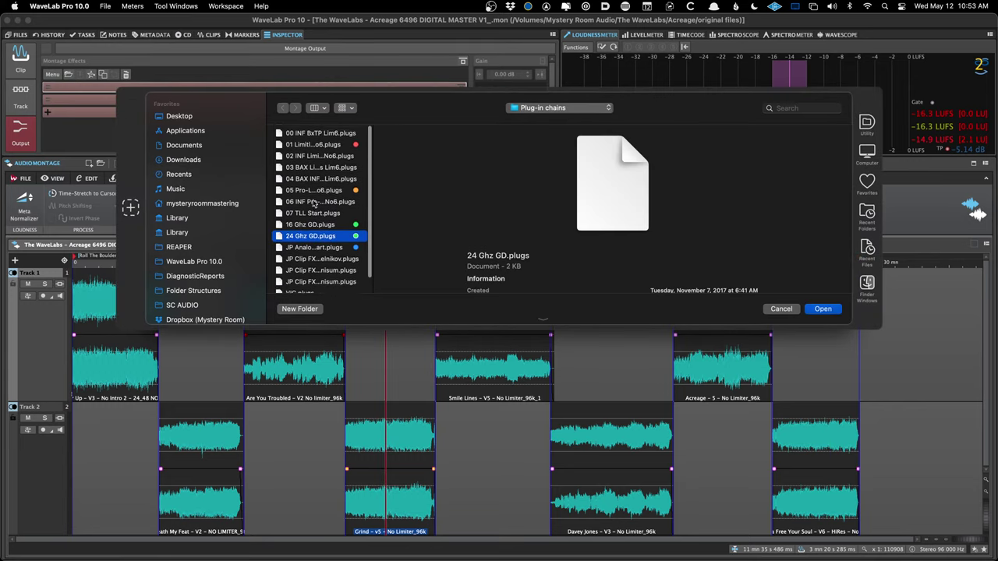
double_click(327, 136)
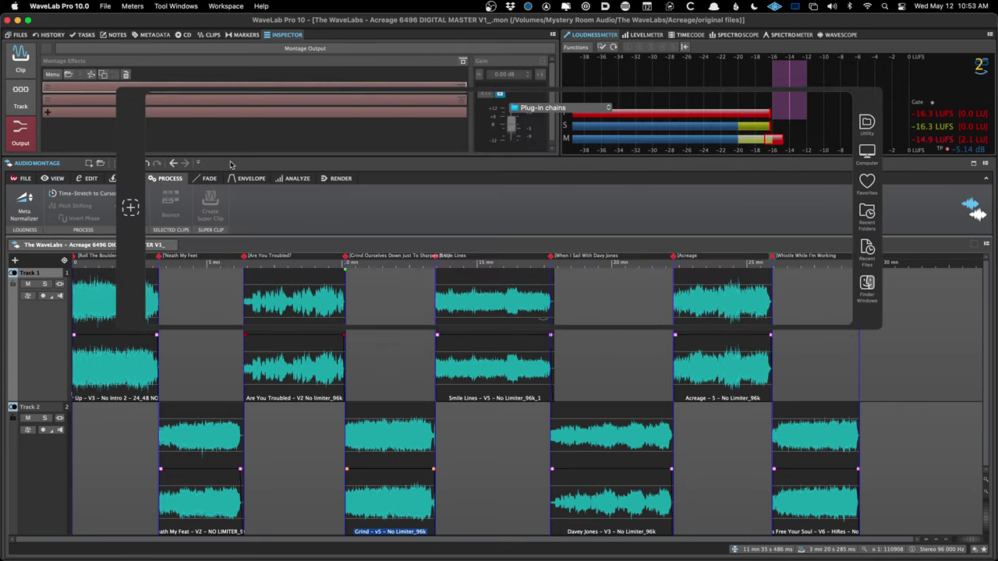
- Remove the Oxford Inflator from the montage output's effect chain
click(119, 92)
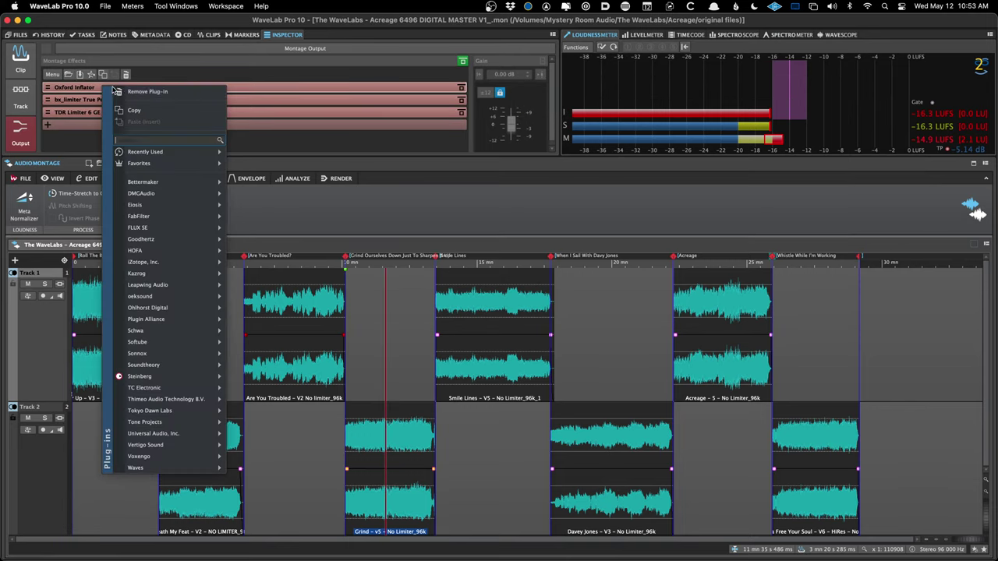
click(118, 92)
click(172, 248)
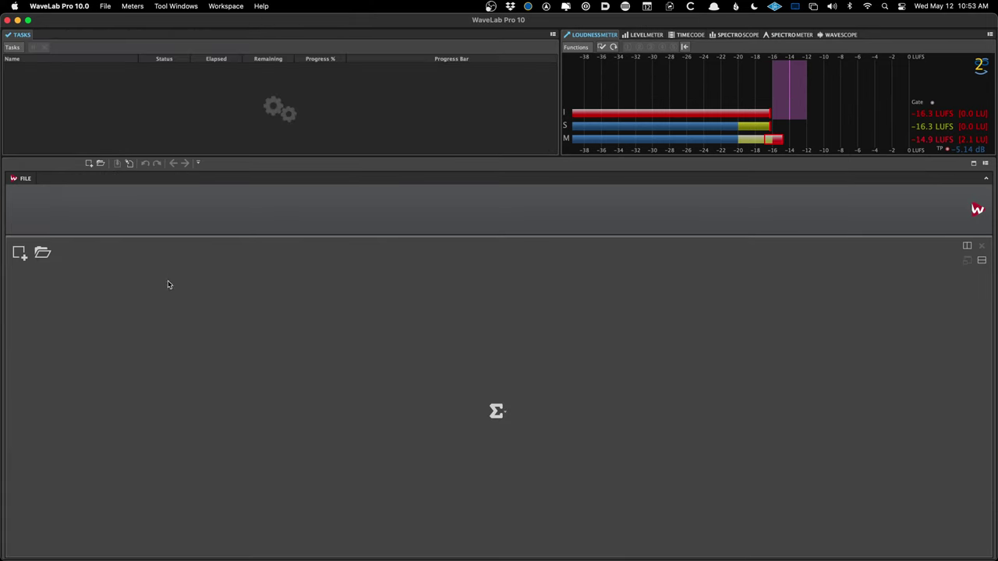
- Reopen the montage The WaveLabs - Acreage 6496 DIGITAL MASTER V1_.mon
right_click(169, 282)
mouse_move(179, 328)
click(312, 318)
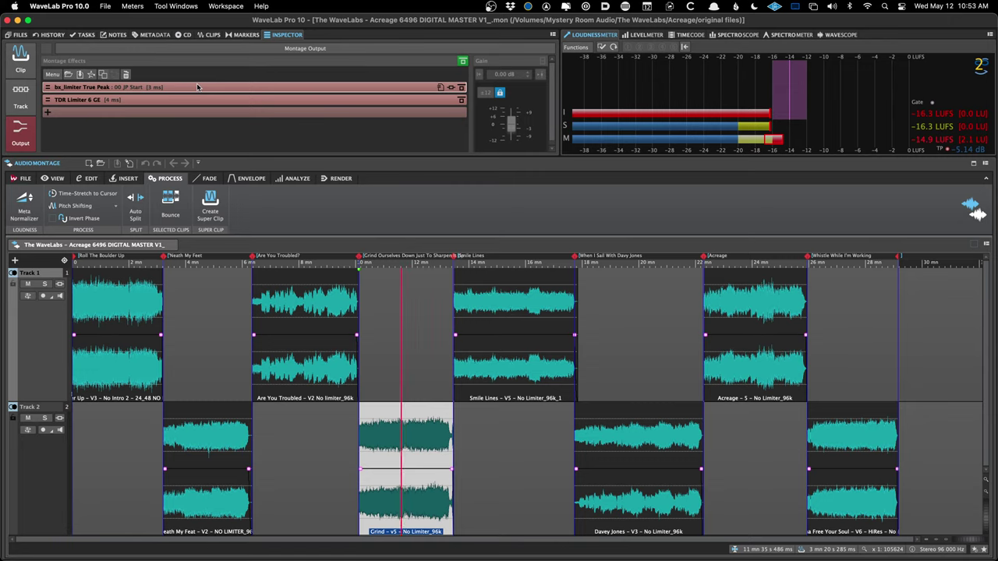
- Insert Steinberg MasterRig in the first effect slot of the Grind clip on Track 2 and add a Dyn. EQ A module
click(386, 349)
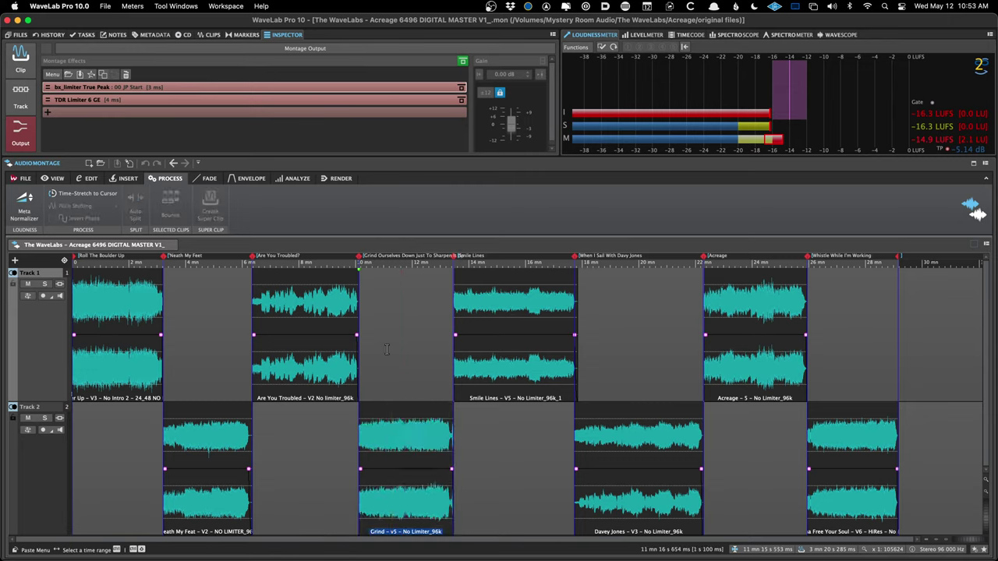
click(395, 421)
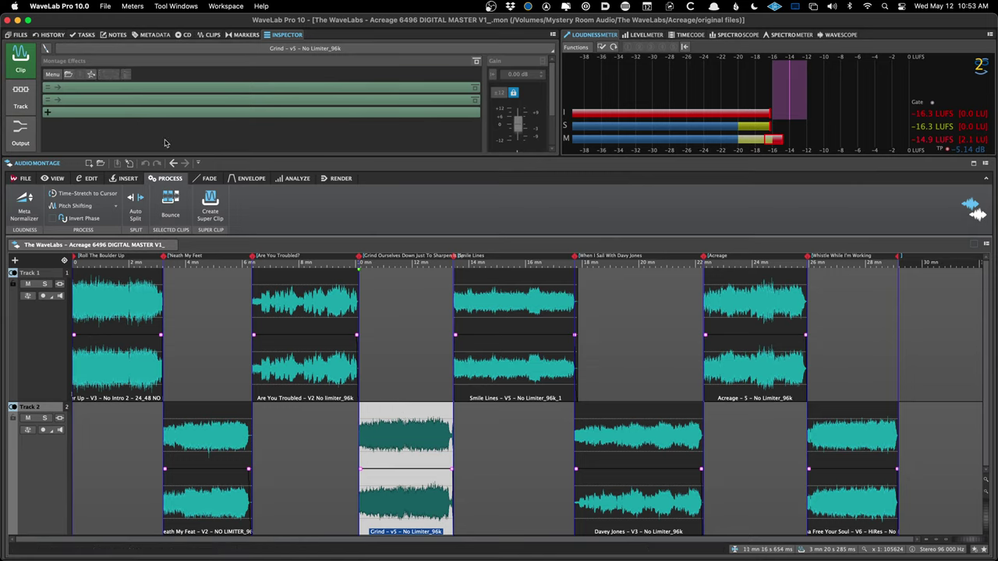
click(118, 91)
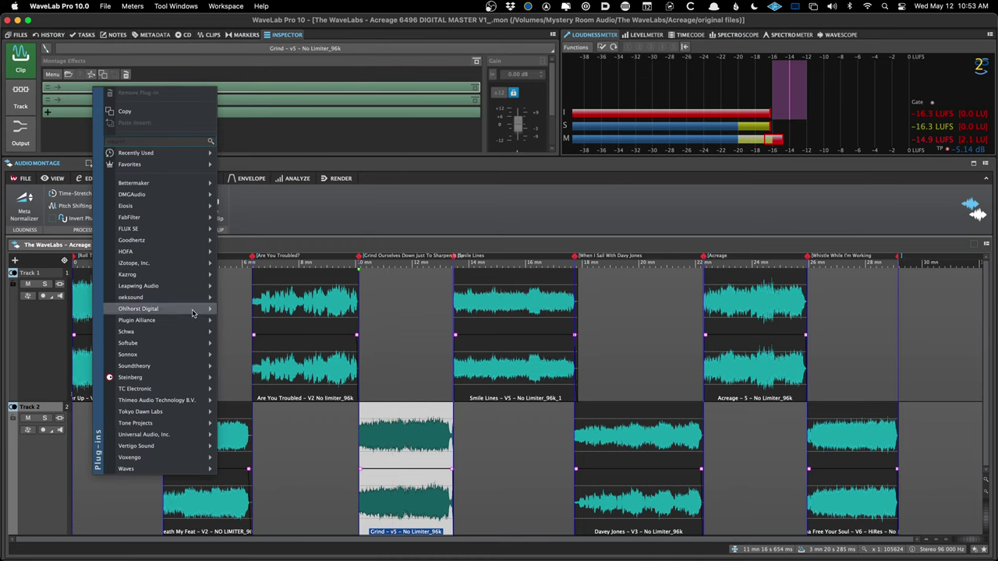
mouse_move(187, 380)
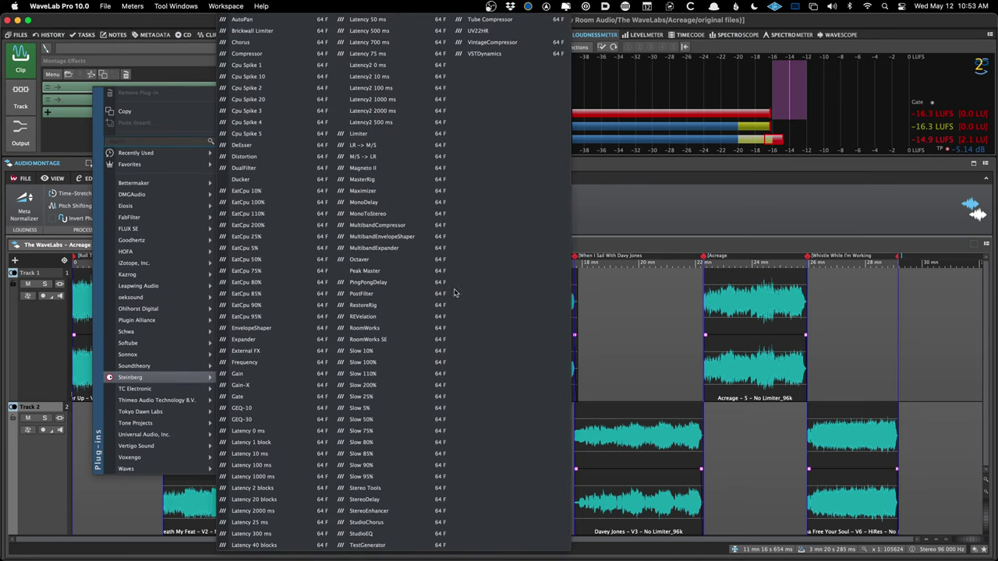
click(390, 185)
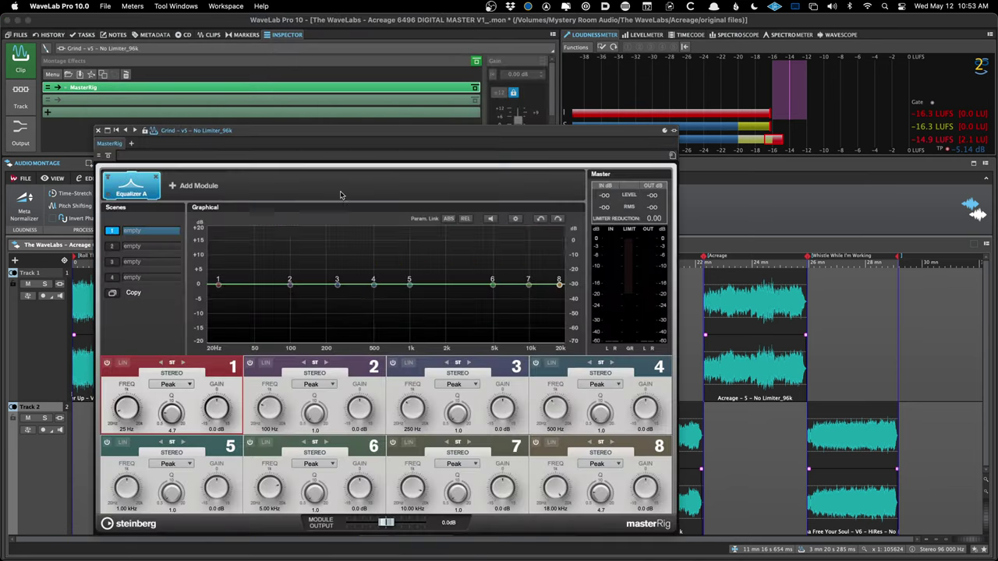
click(198, 183)
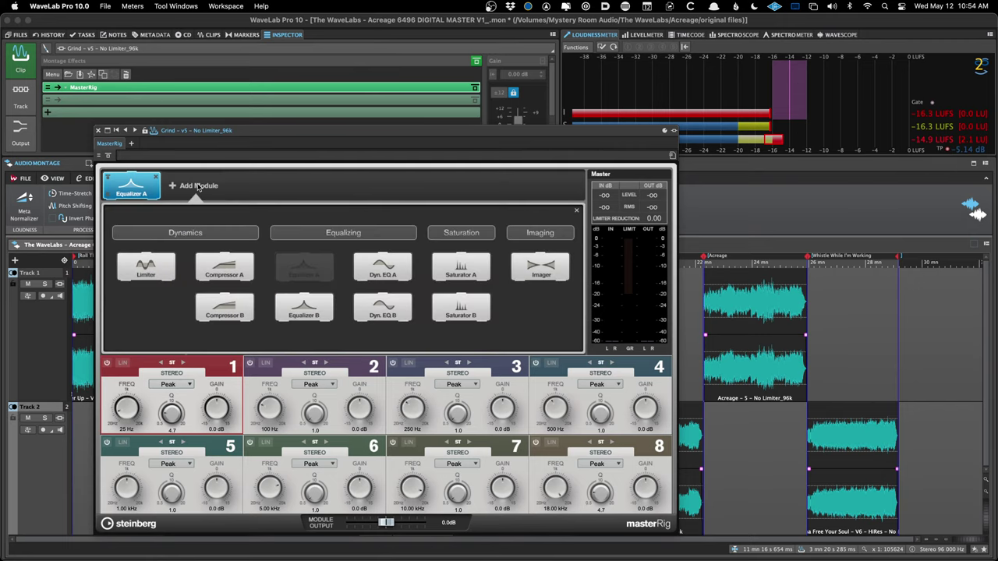
click(383, 269)
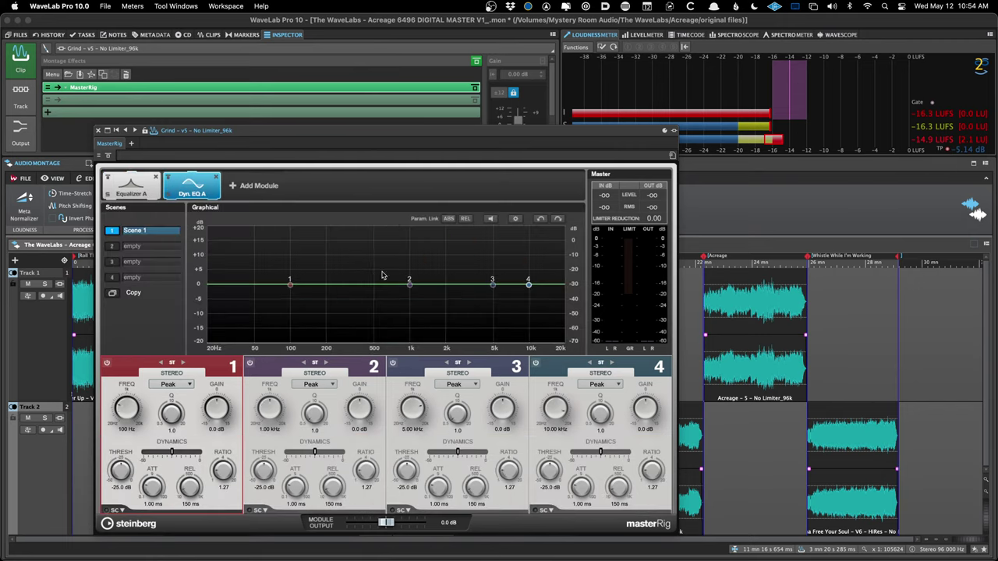
- Delete both equalizer modules from MasterRig, close its window and remove the plug-in from the Grind clip
click(218, 178)
click(157, 177)
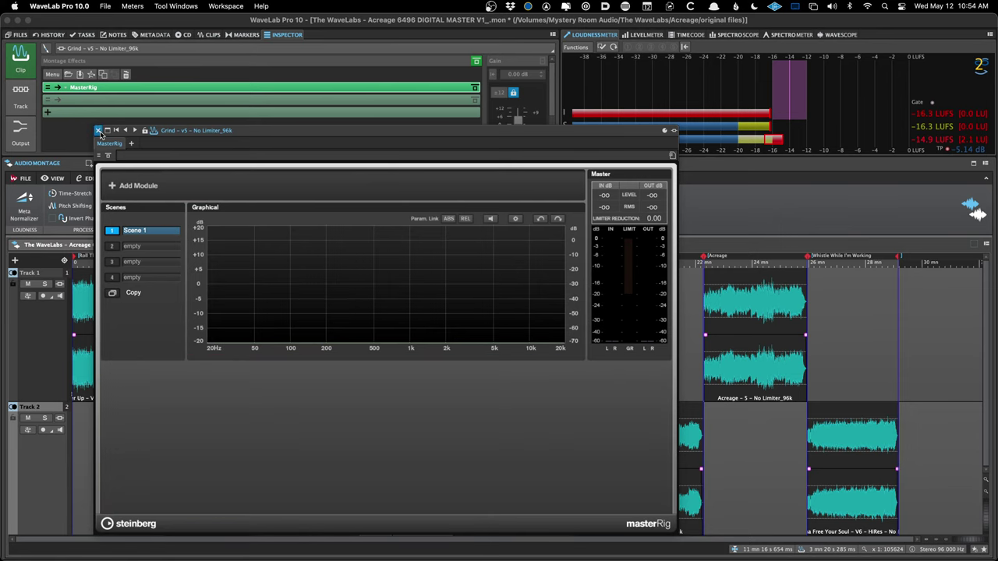
click(98, 130)
click(119, 94)
click(119, 94)
- Insert FabFilter Pro-Q 3 in the Grind clip's first effect slot and Unisum in its second slot
click(121, 92)
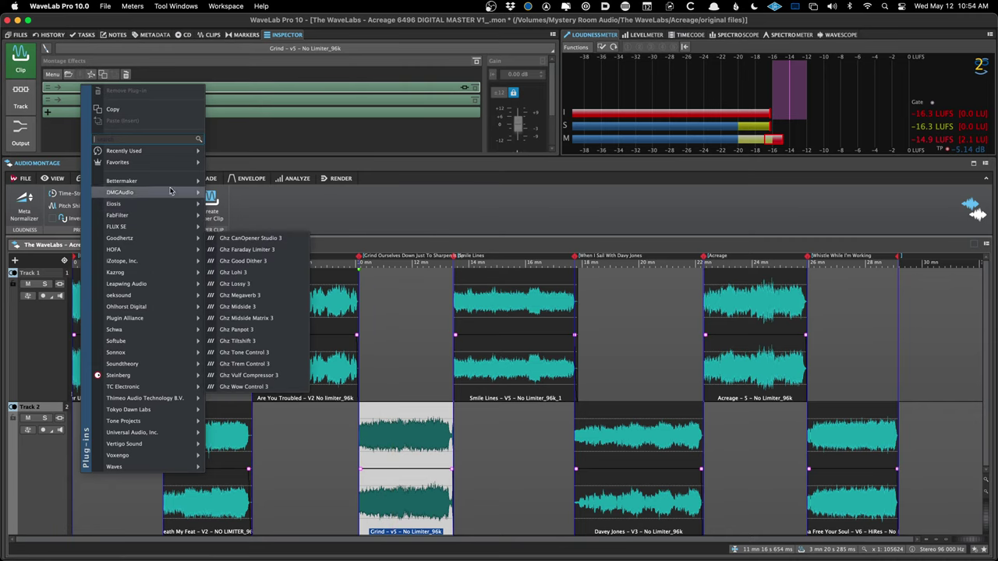
mouse_move(144, 250)
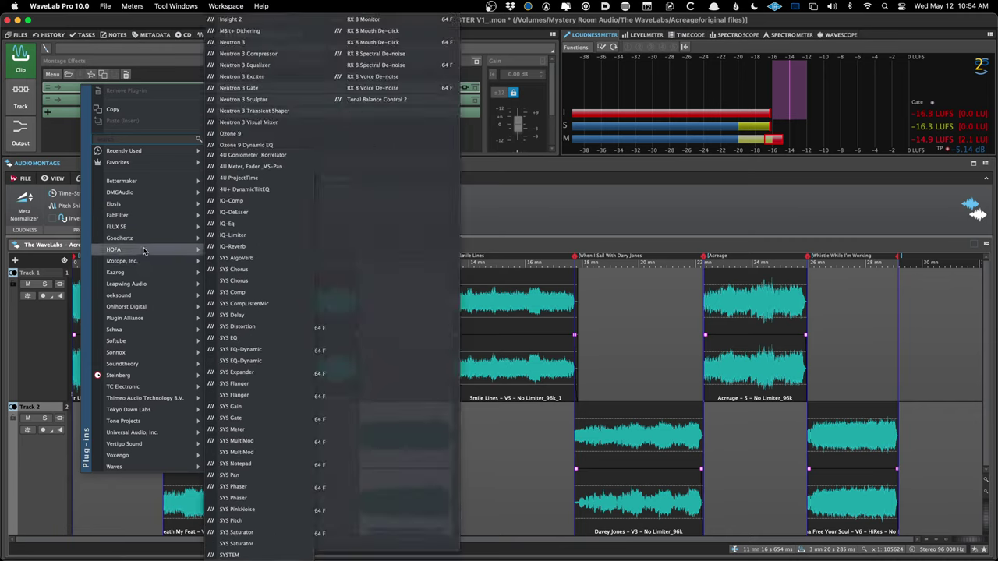
mouse_move(164, 215)
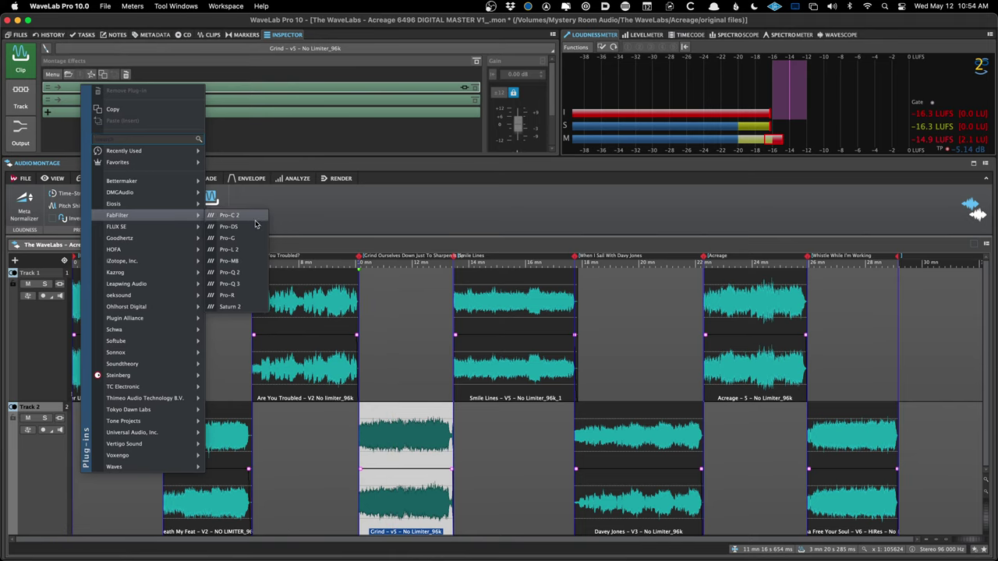
click(248, 284)
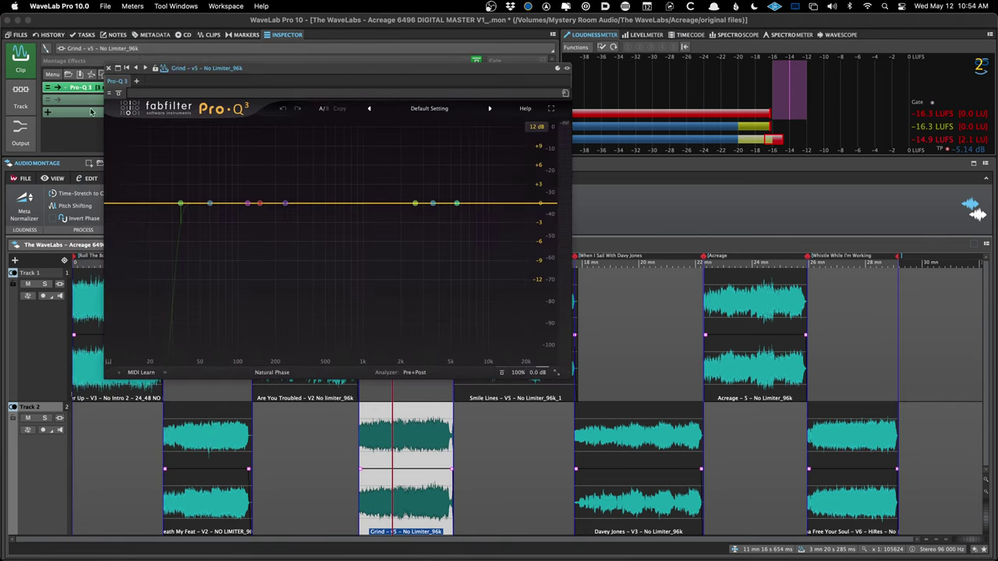
click(81, 101)
mouse_move(104, 166)
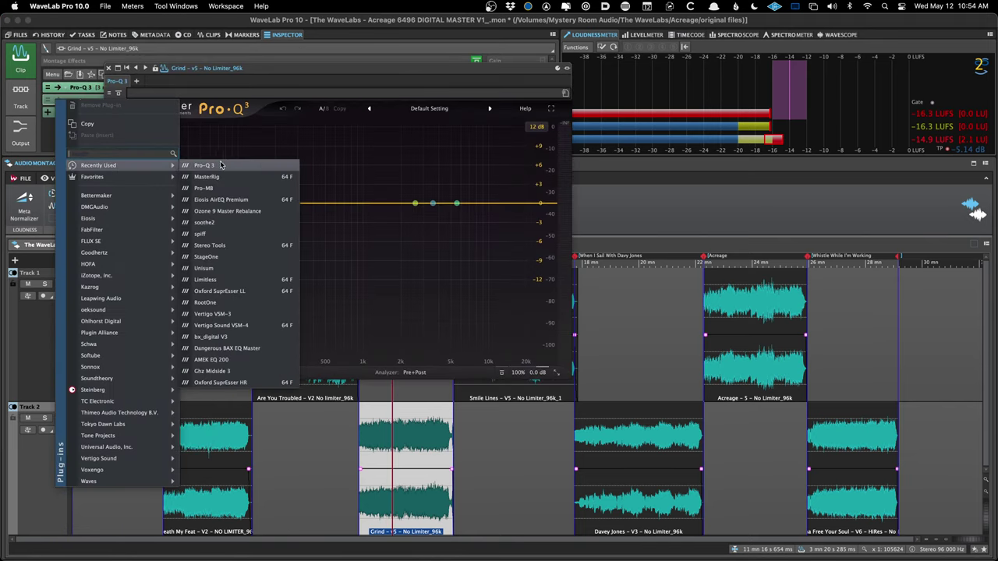
click(227, 268)
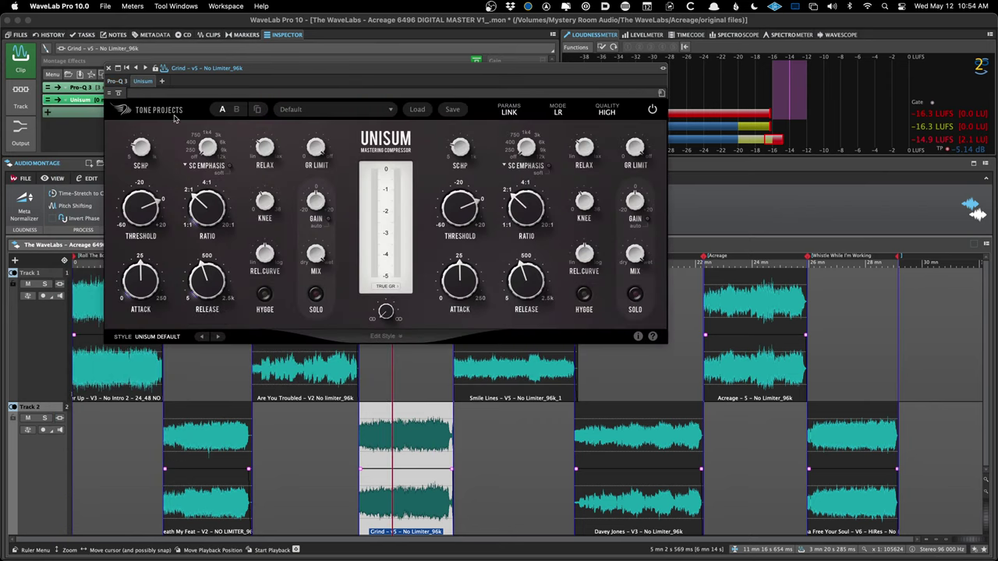
click(161, 81)
mouse_move(277, 148)
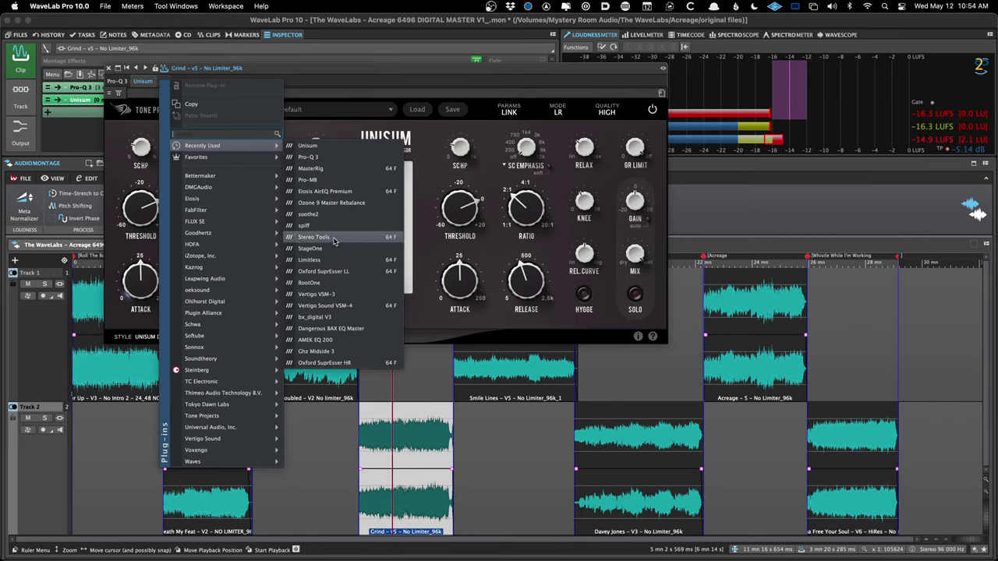
key(Escape)
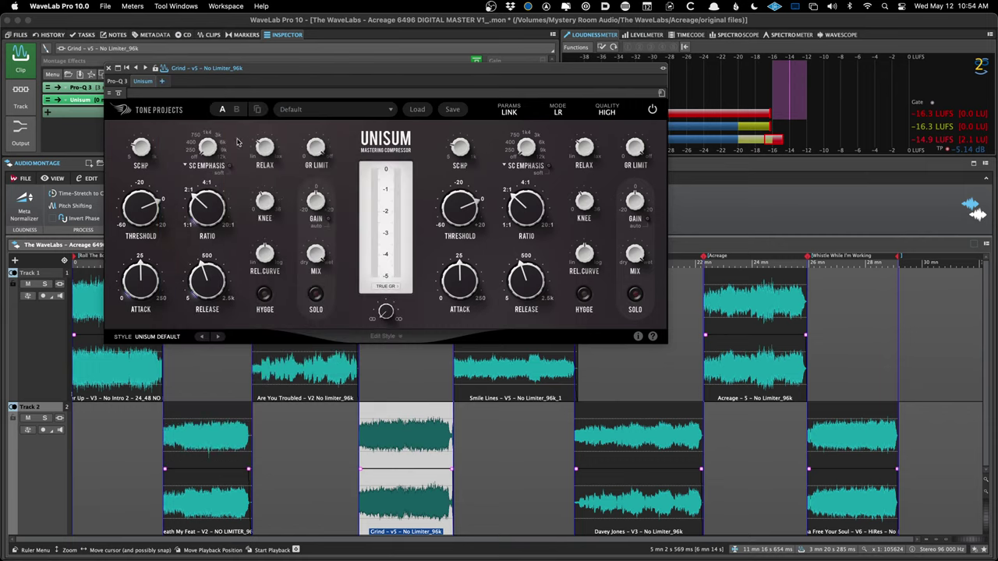
- Add Vertigo VSM-3 as the third plug-in on the Grind clip and load its 00 JP Start preset
click(195, 82)
mouse_move(265, 147)
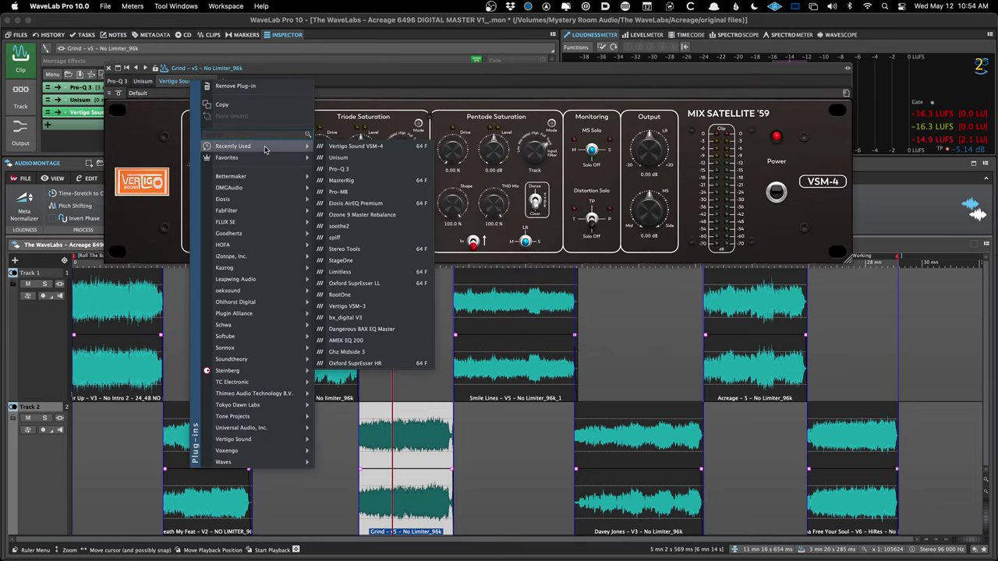
key(Escape)
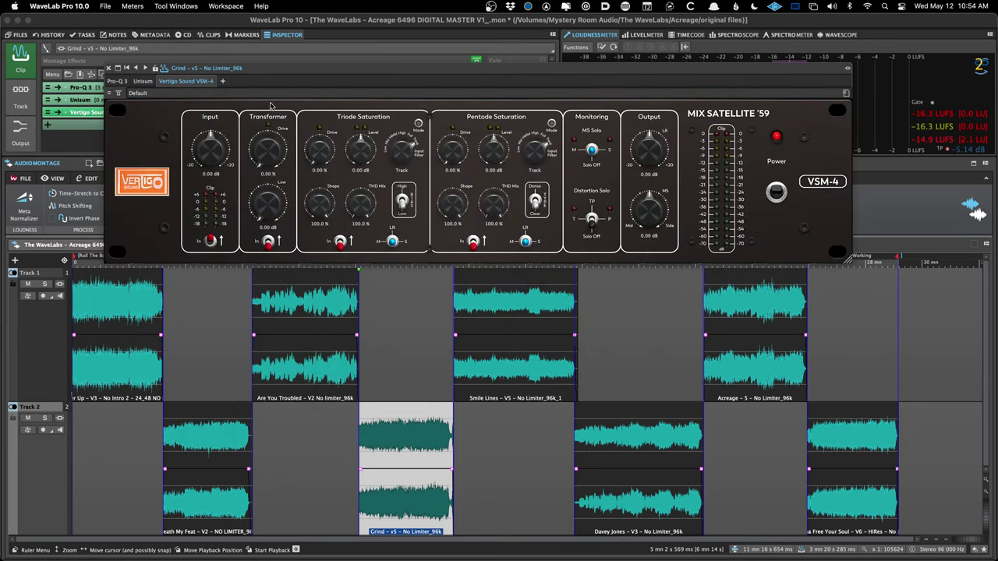
click(265, 103)
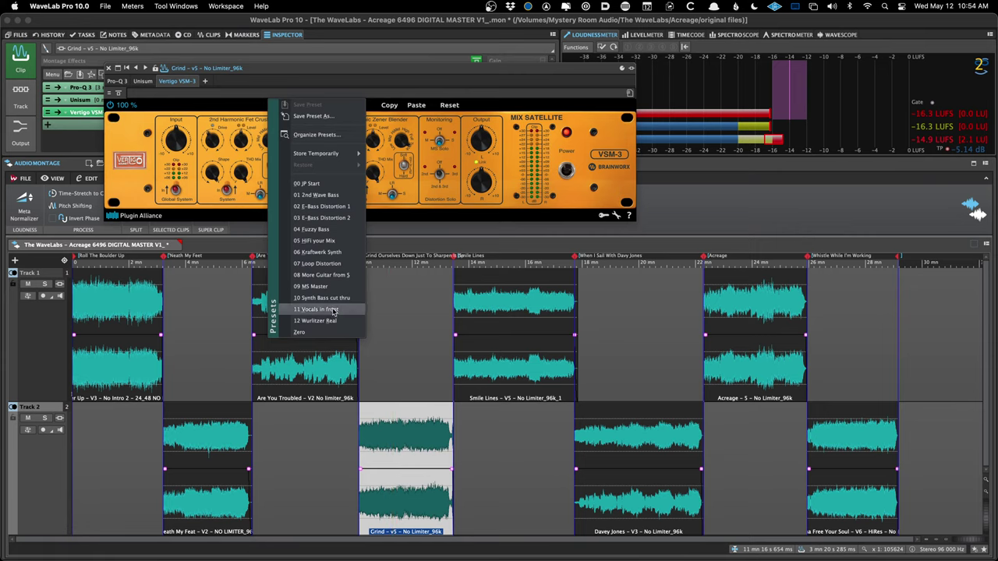
click(306, 184)
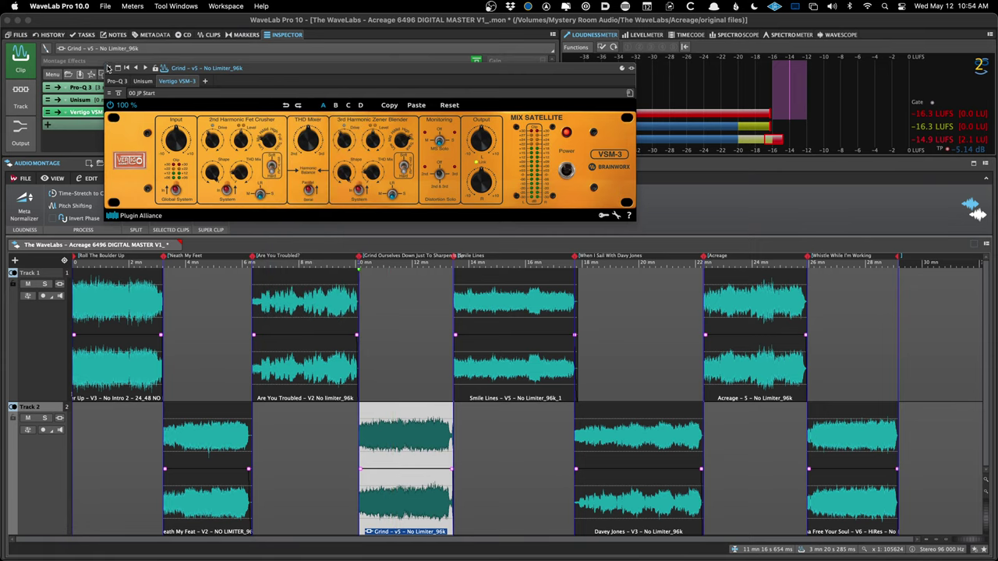
- Reorder the Grind clip's effects to Vertigo VSM-3, Unisum, Pro-Q 3 and close the plug-in window
click(109, 68)
drag(197, 114, 156, 88)
click(185, 114)
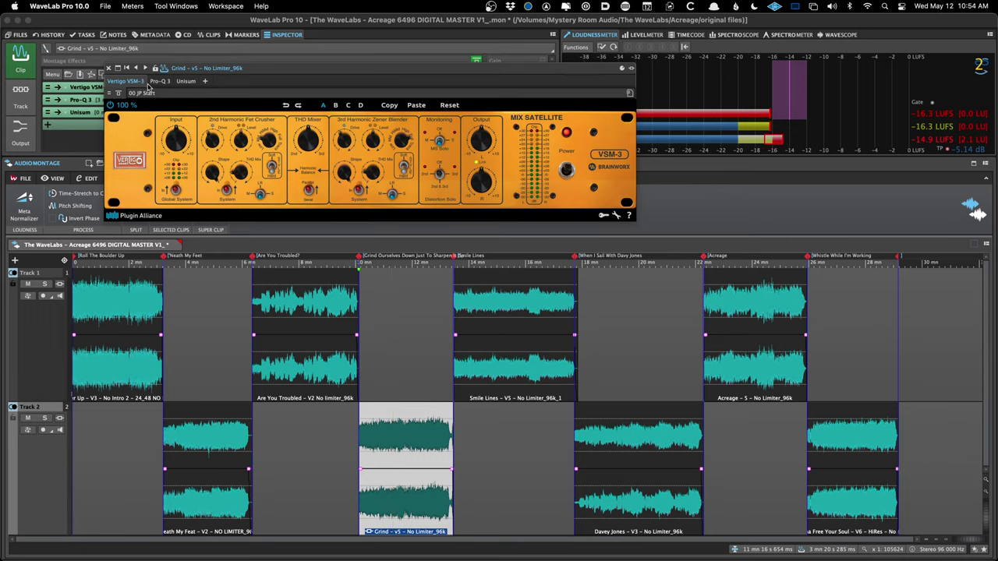
drag(156, 84, 191, 81)
click(110, 67)
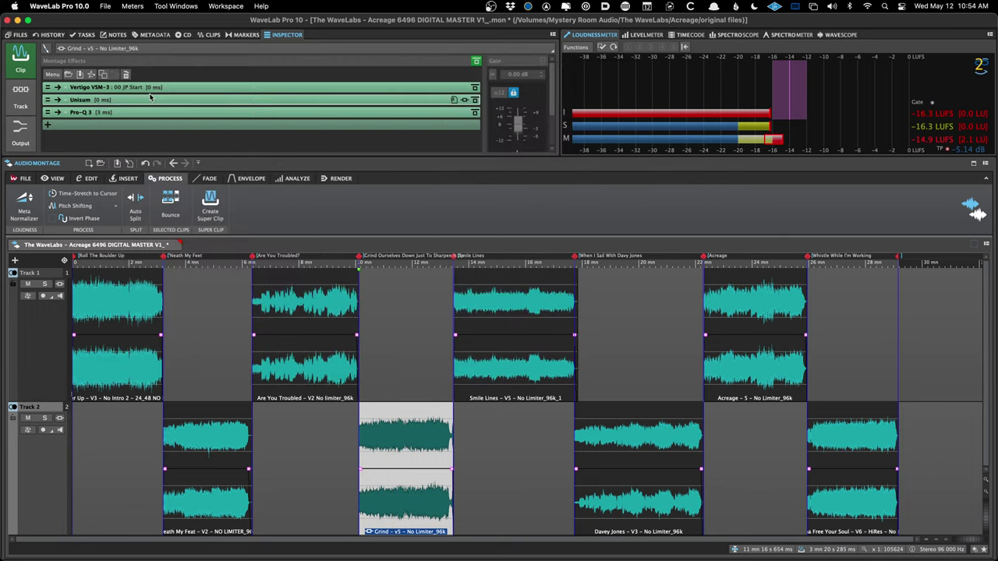
- Remove all three plug-ins from the Grind clip and save the montage
click(78, 86)
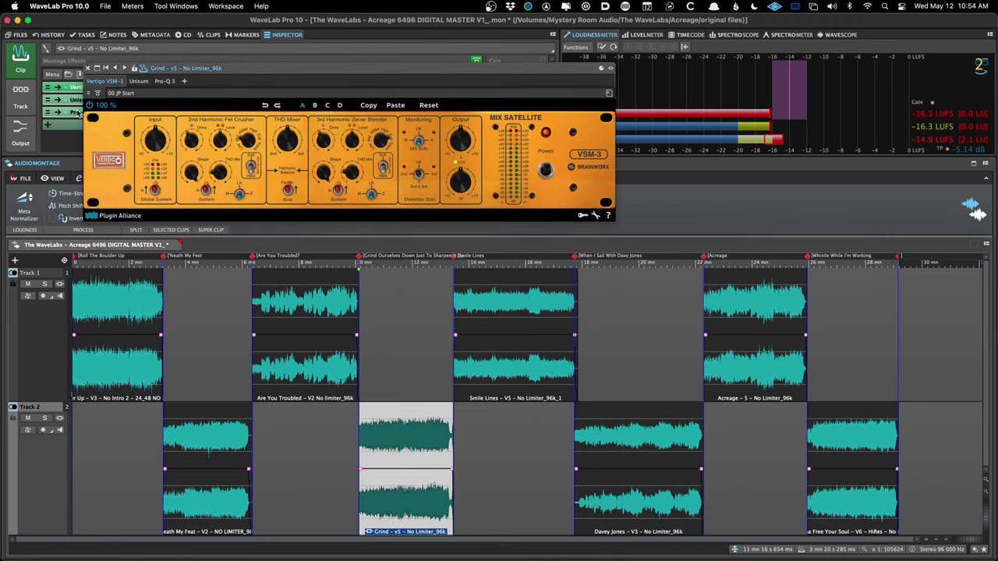
click(78, 113)
click(88, 70)
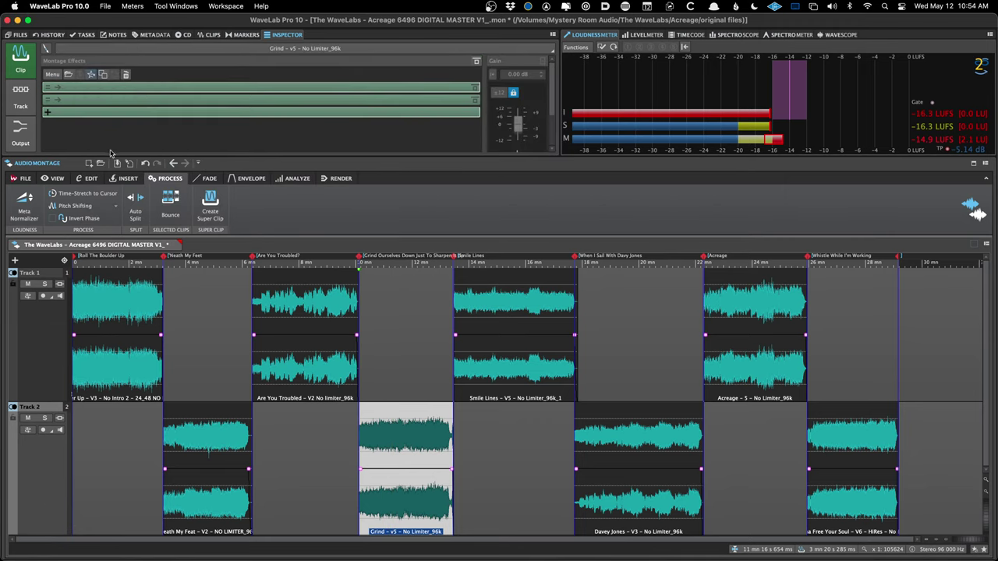
click(377, 345)
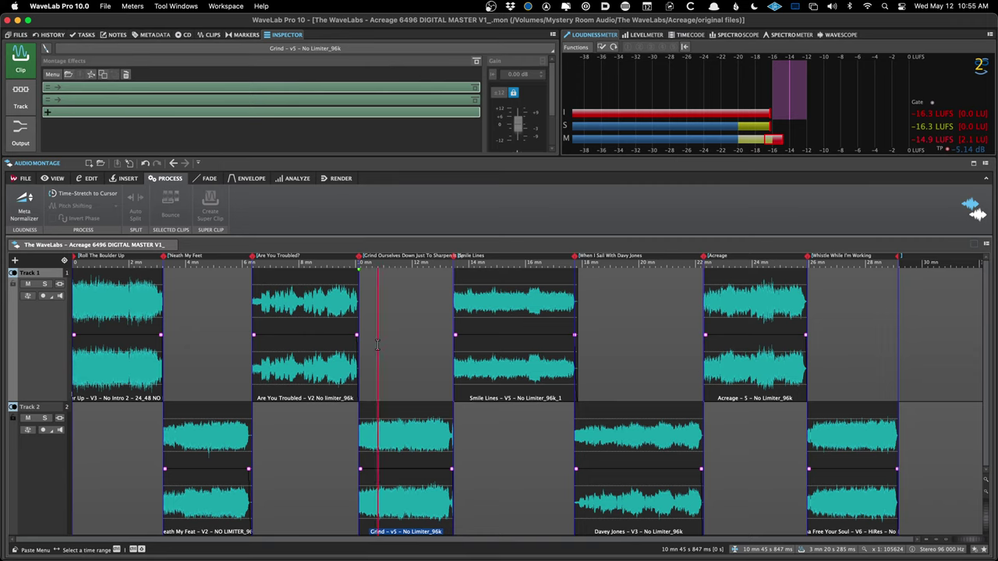
- Switch to Path Finder, examine the montage file, source audio and Backup.mon folder in original files, and return to WaveLab
click(210, 35)
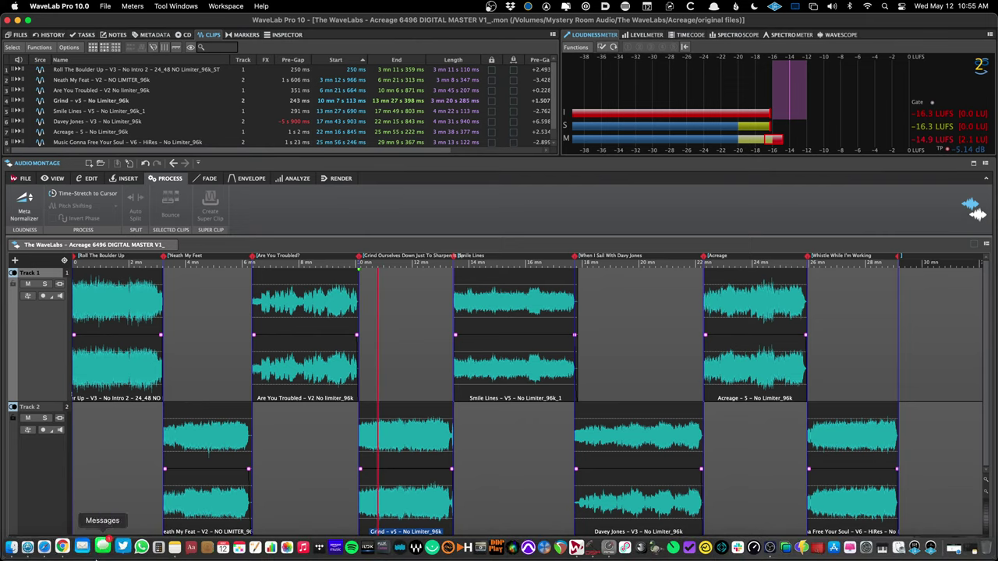
click(37, 545)
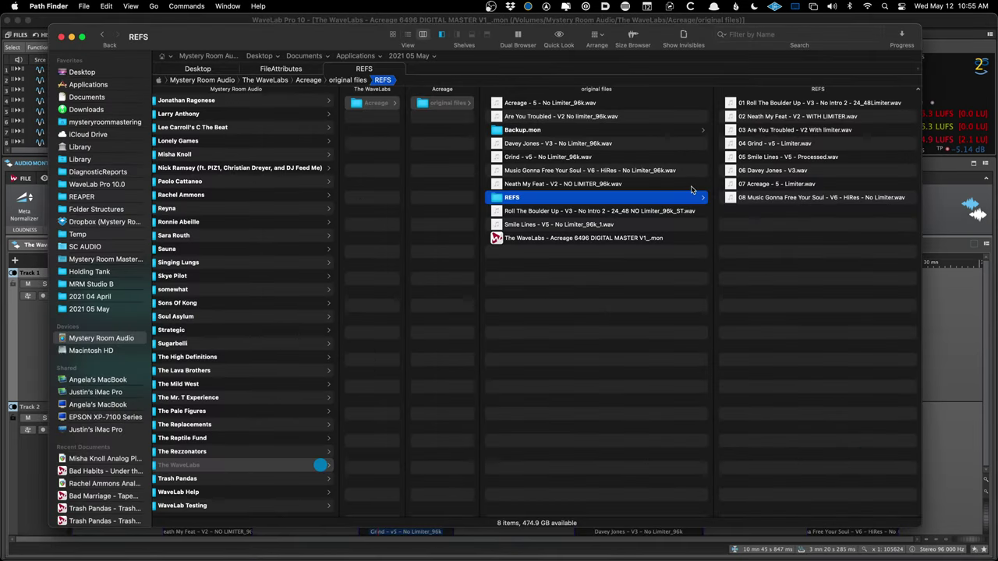
click(554, 256)
click(554, 238)
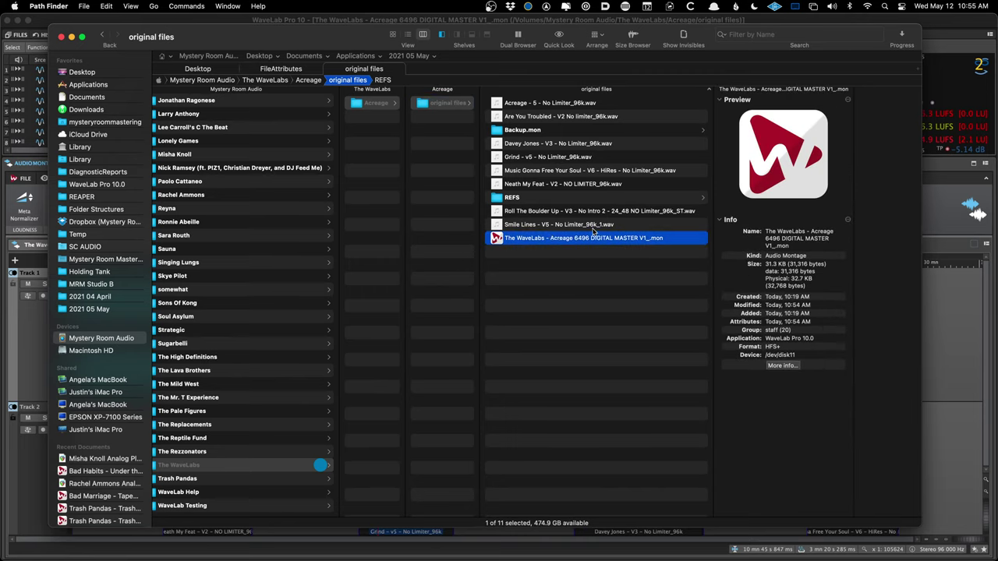
key(Up)
key(Up)
key(Up)
key(Up)
key(Up)
key(Up)
key(Up)
key(Up)
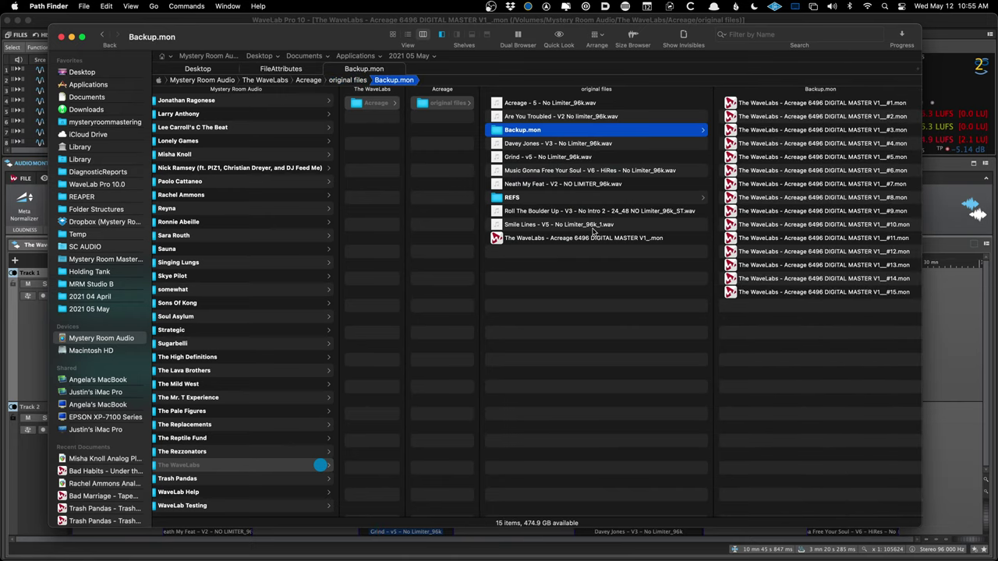
key(Down)
key(Down)
key(Down)
key(Down)
key(Down)
key(Down)
key(Down)
key(Home)
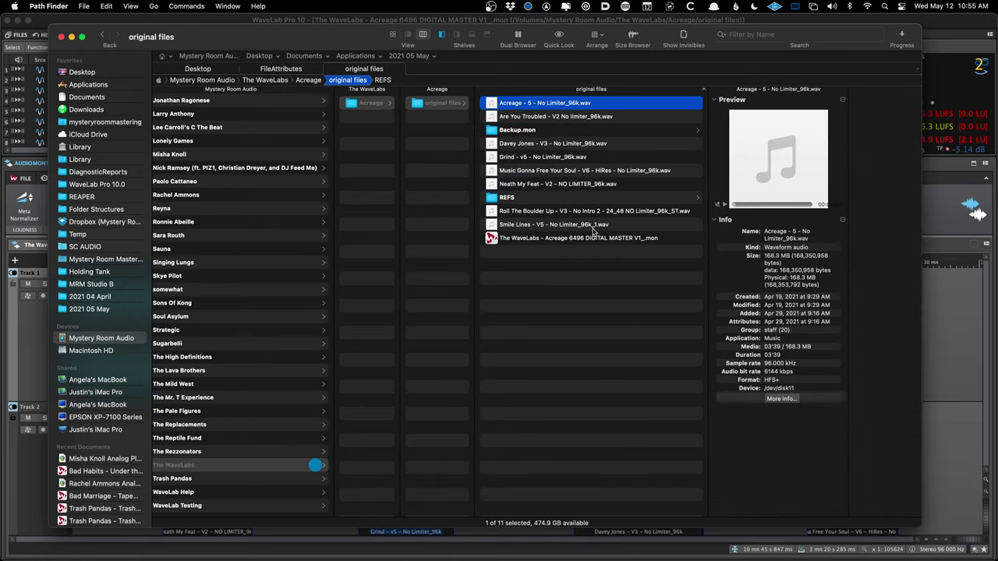
key(End)
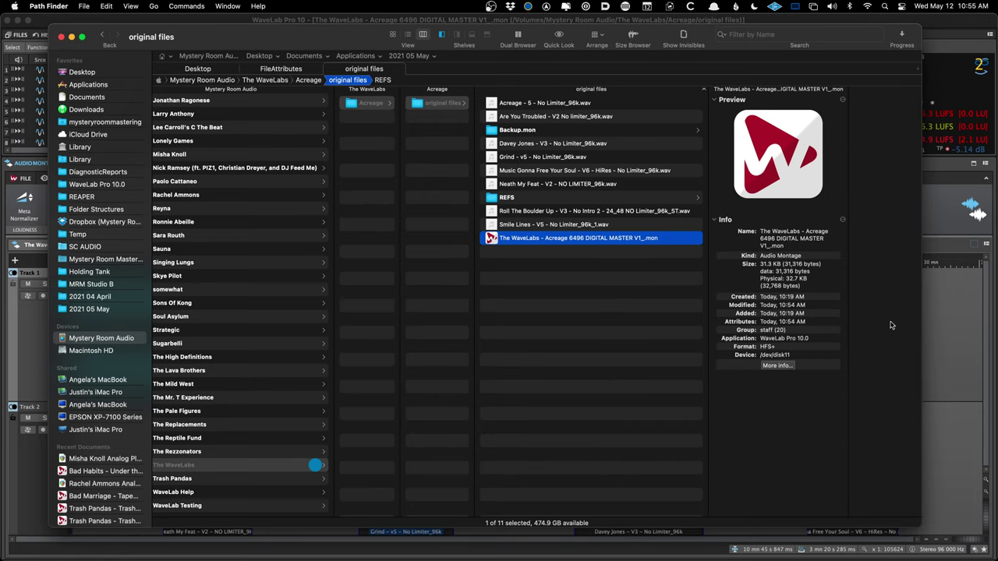
click(962, 332)
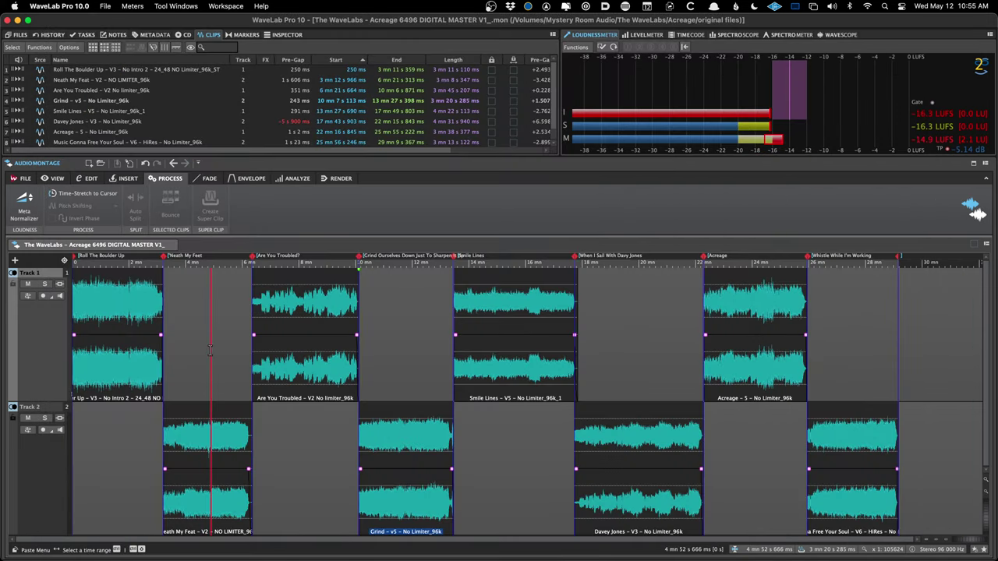
- Load the last JP Clip FX plug-in chain, the one ending in Unisum, onto the Grind clip
click(381, 444)
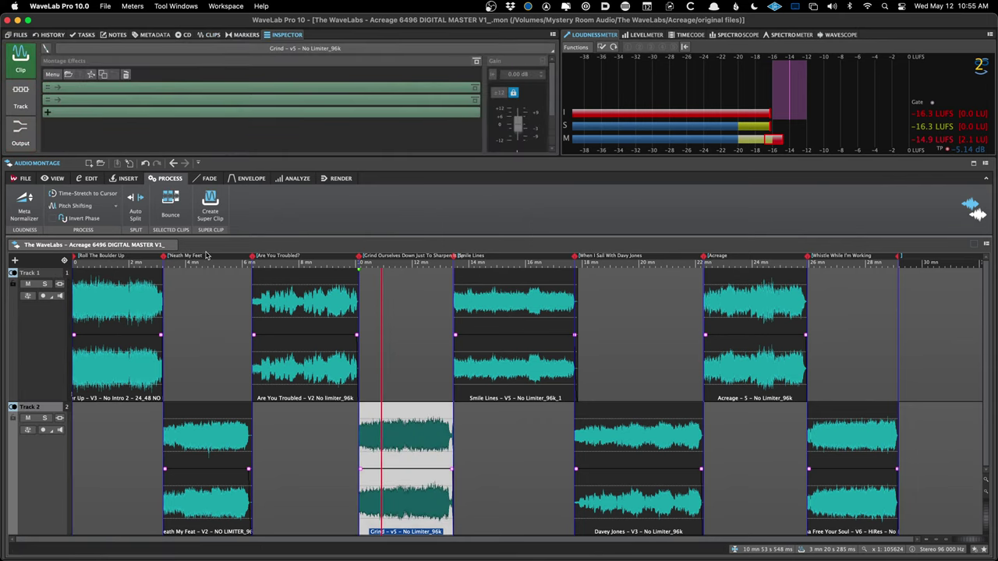
key(super+o)
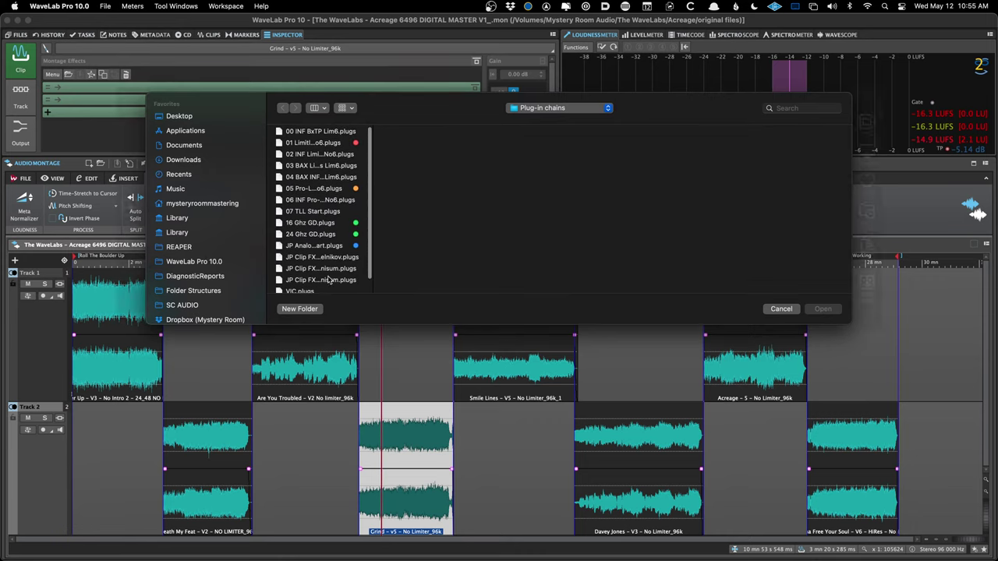
double_click(328, 279)
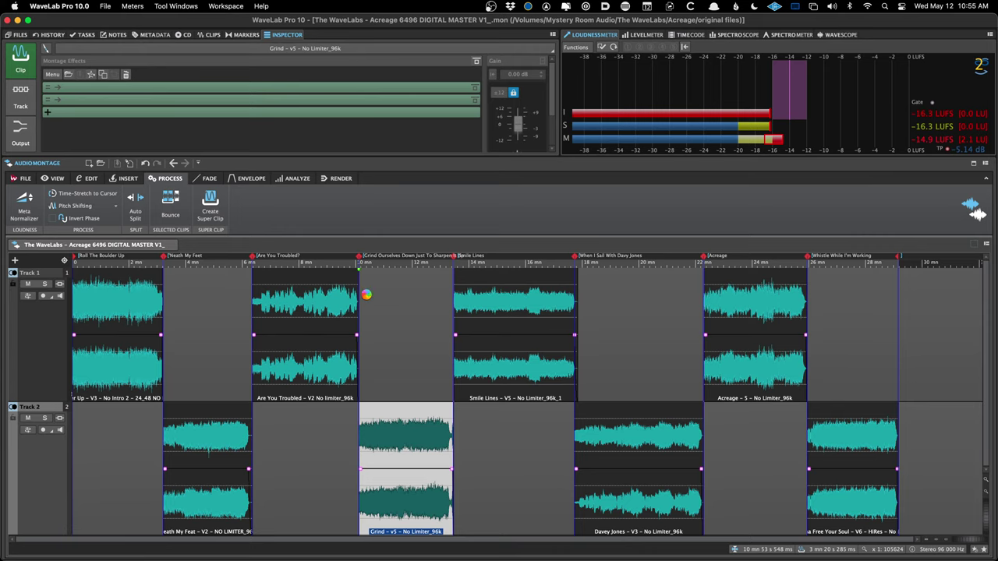
click(375, 345)
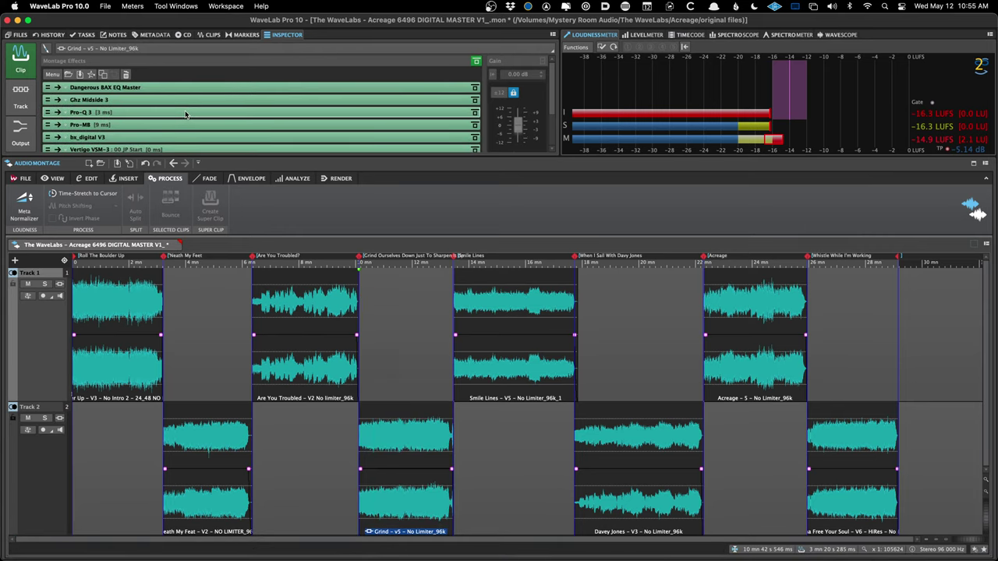
- Review the Grind clip's Pro-Q 3, bx_digital V3, soothe2 and Oxford SuprEsser HR settings, play the clip and close the plug-in window
click(186, 115)
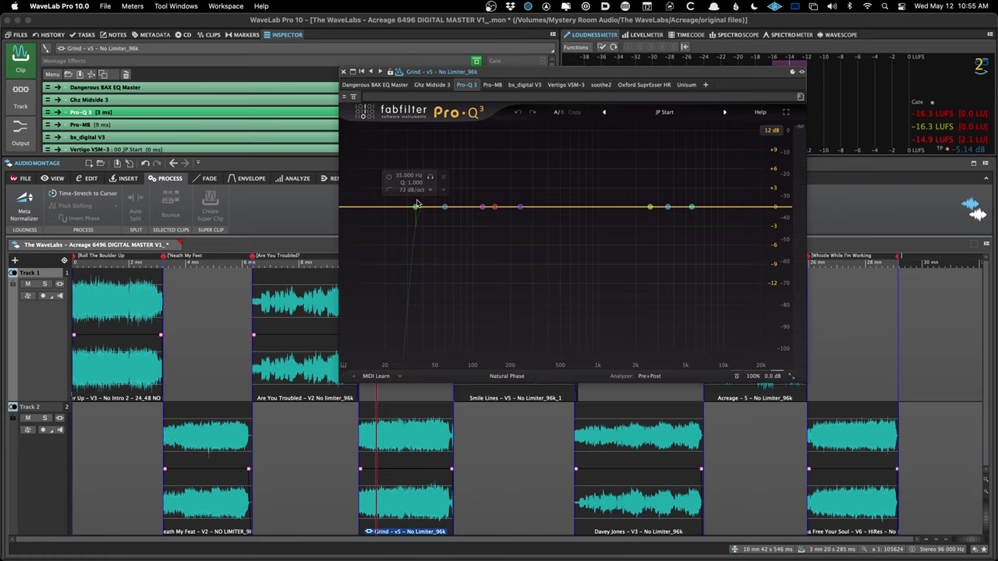
click(381, 440)
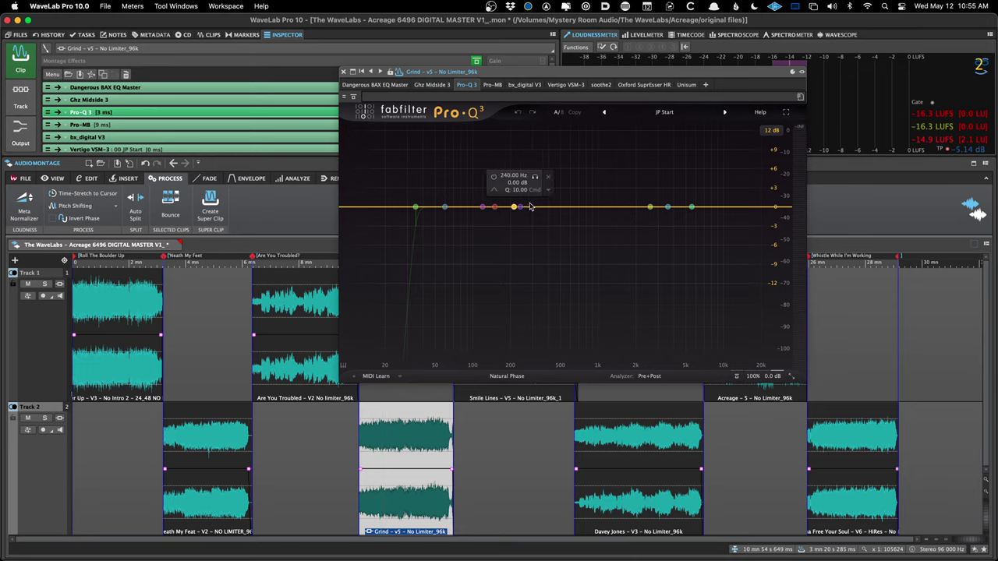
mouse_move(663, 208)
click(522, 86)
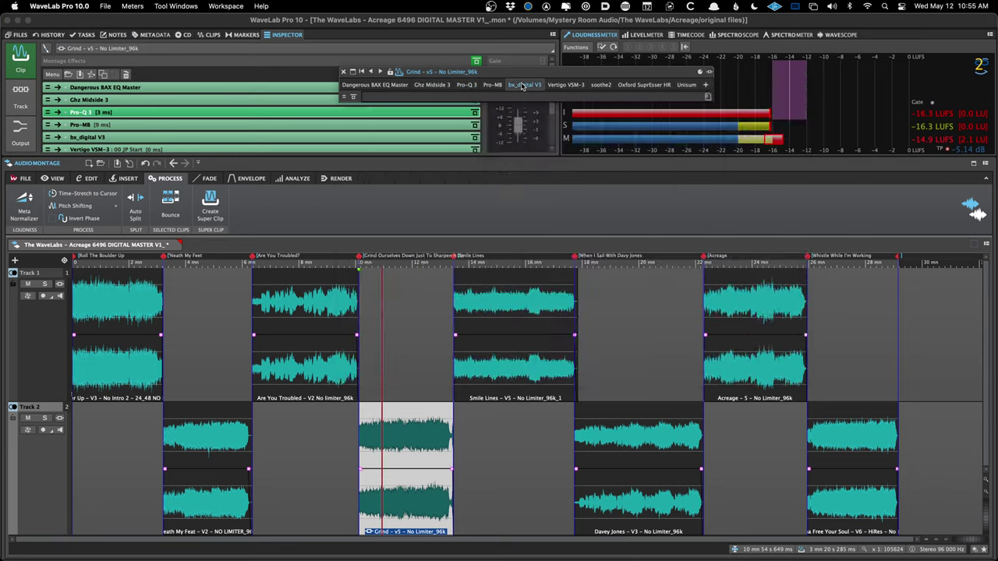
click(597, 87)
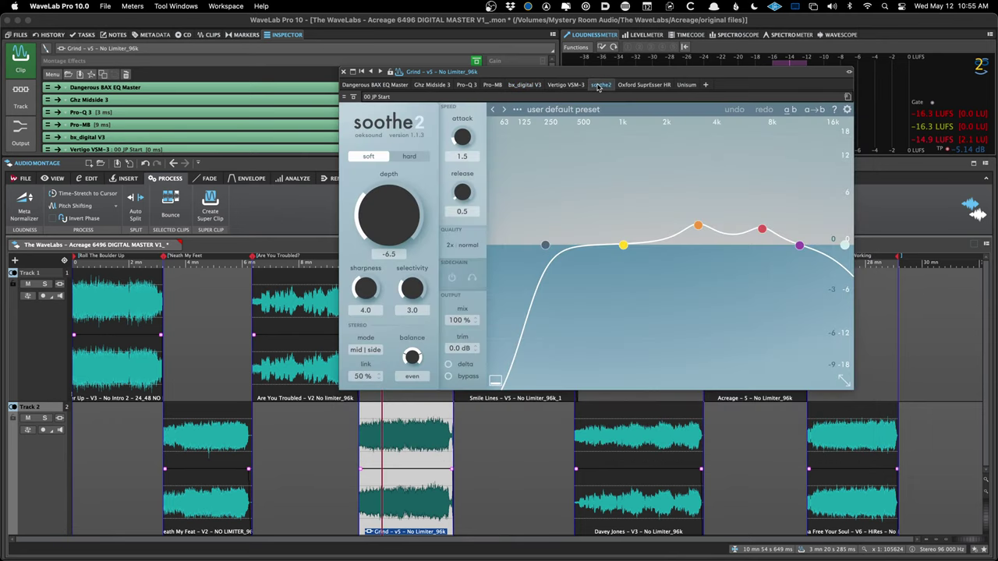
click(630, 86)
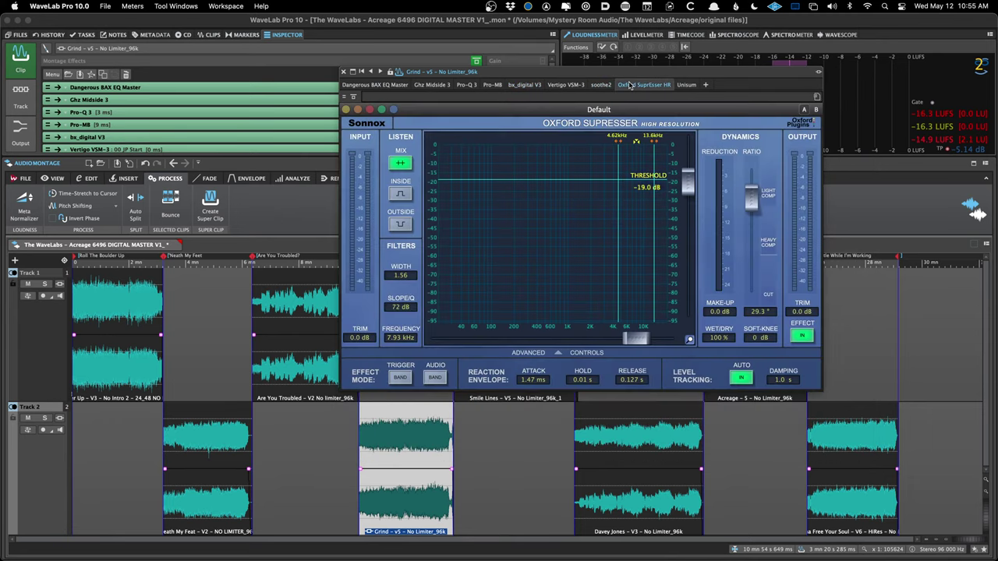
key(space)
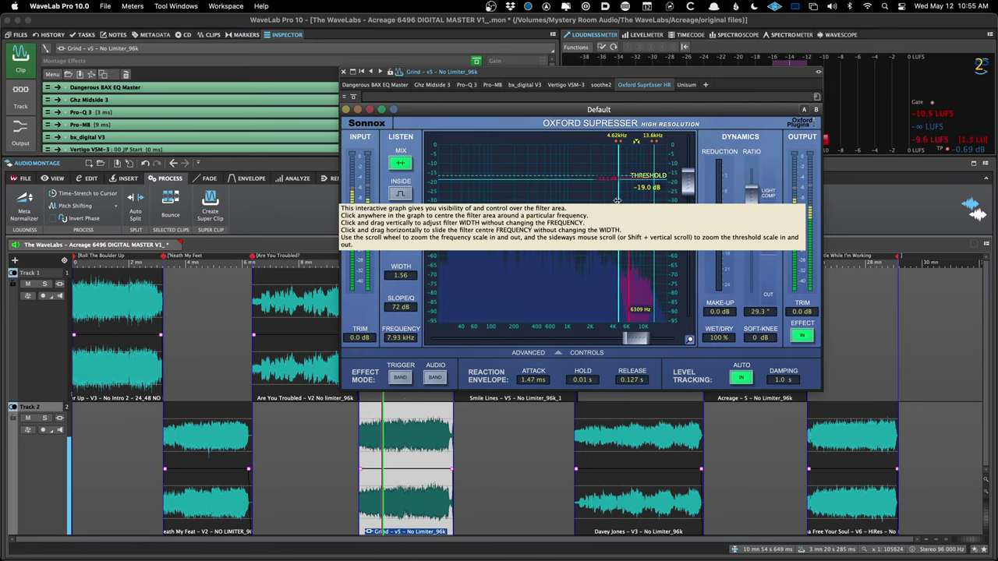
click(343, 71)
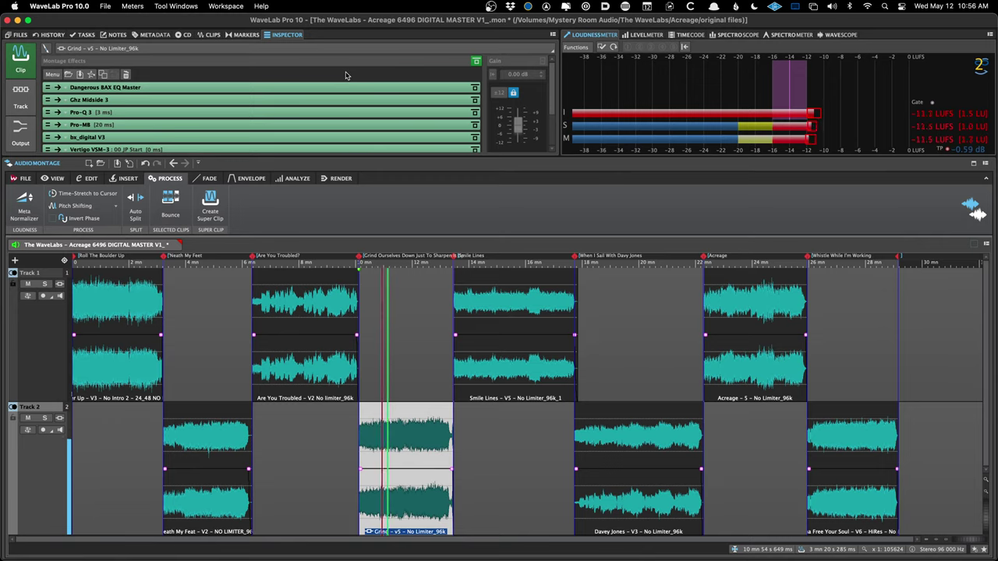
- Inspect the Unisum compressor's gain and mix settings on the Grind clip during playback and close its window
scroll(265, 124, down, 3)
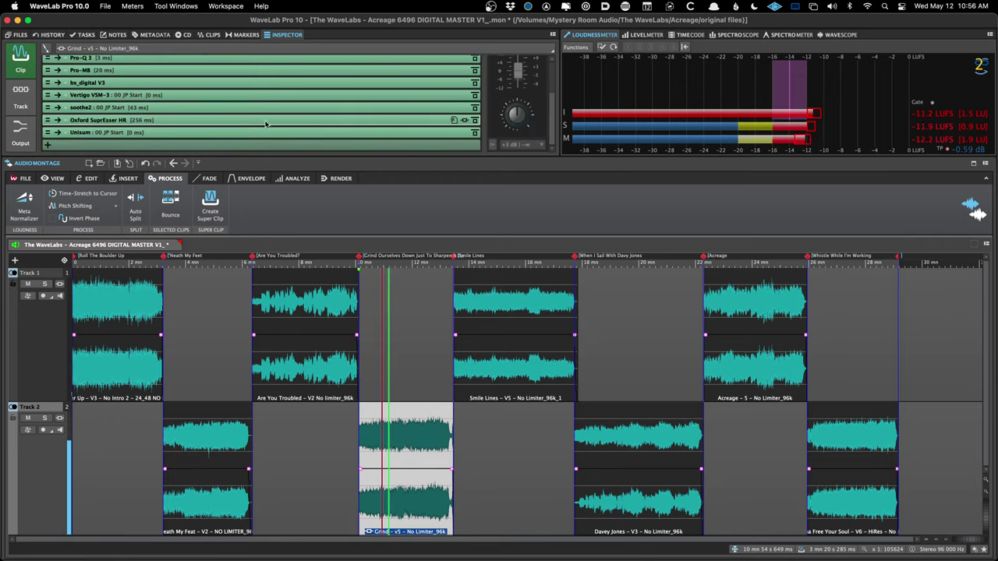
click(187, 136)
mouse_move(549, 213)
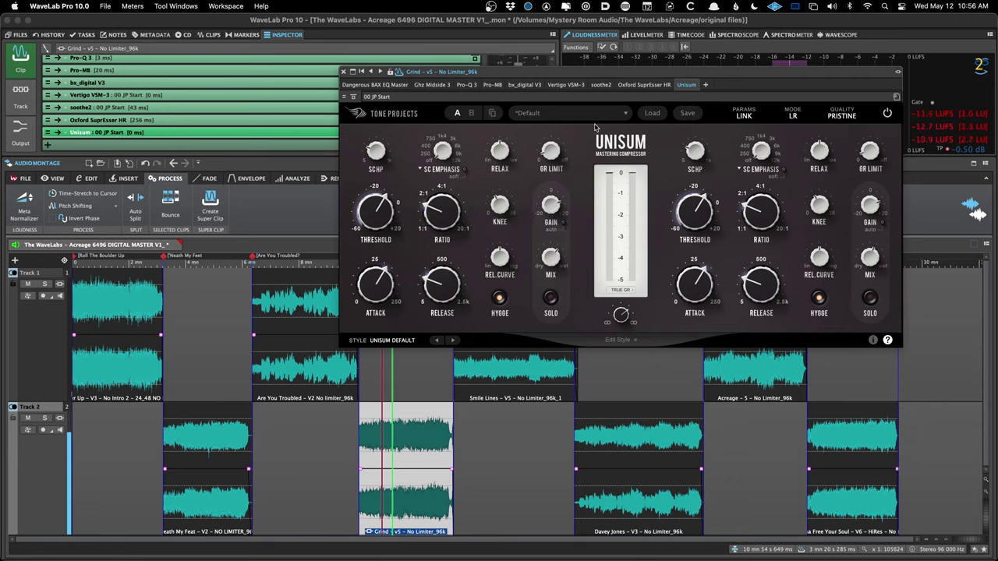
mouse_move(549, 257)
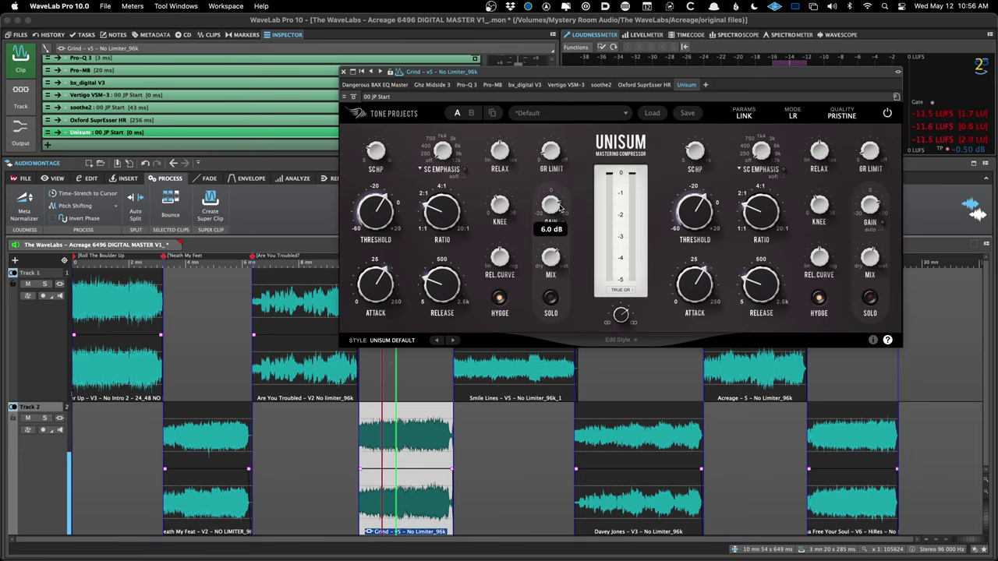
click(343, 71)
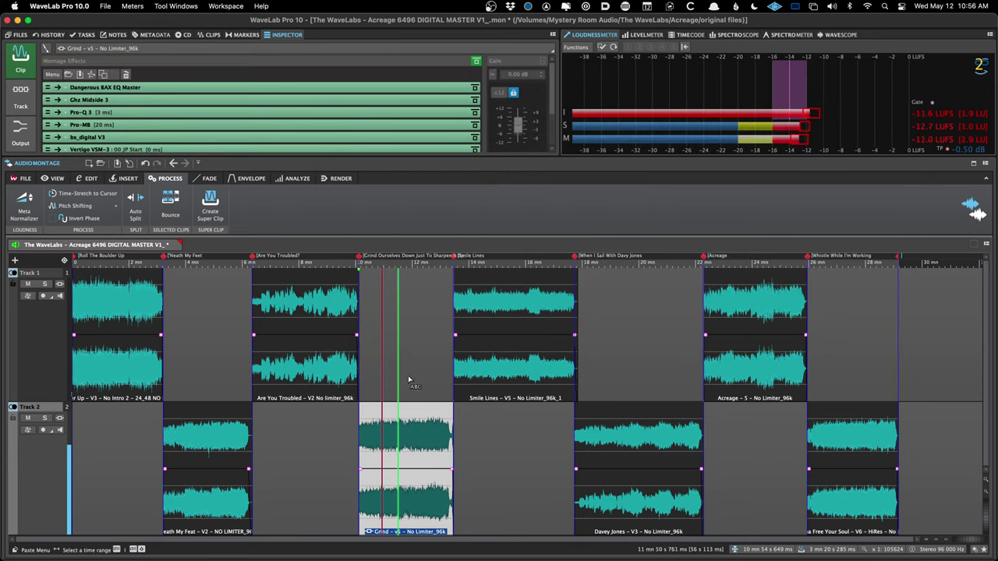
- Save the montage and select the Are You Troubled, Roll The Boulder Up and Neath My Feat clips in turn to check their effects
click(374, 421)
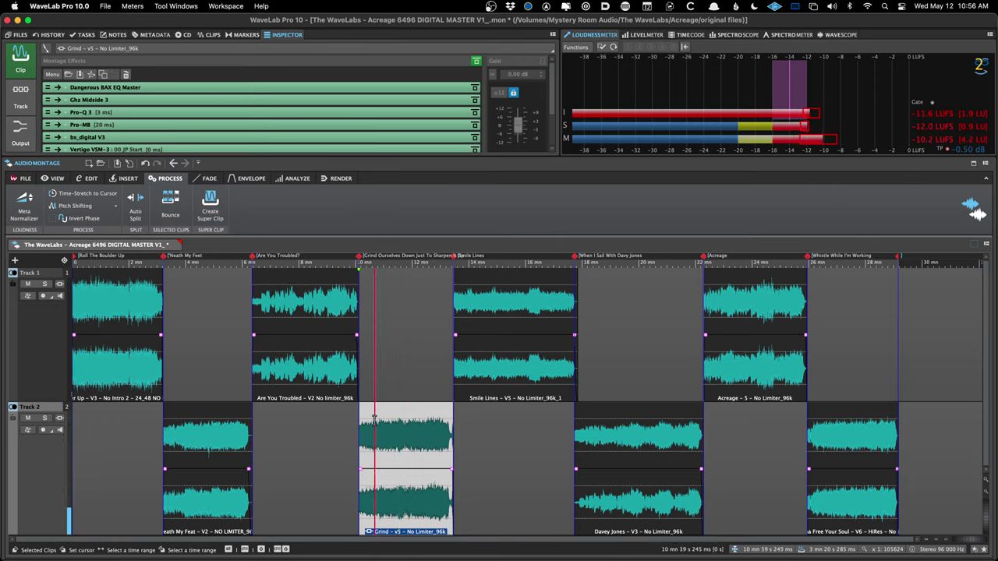
click(312, 343)
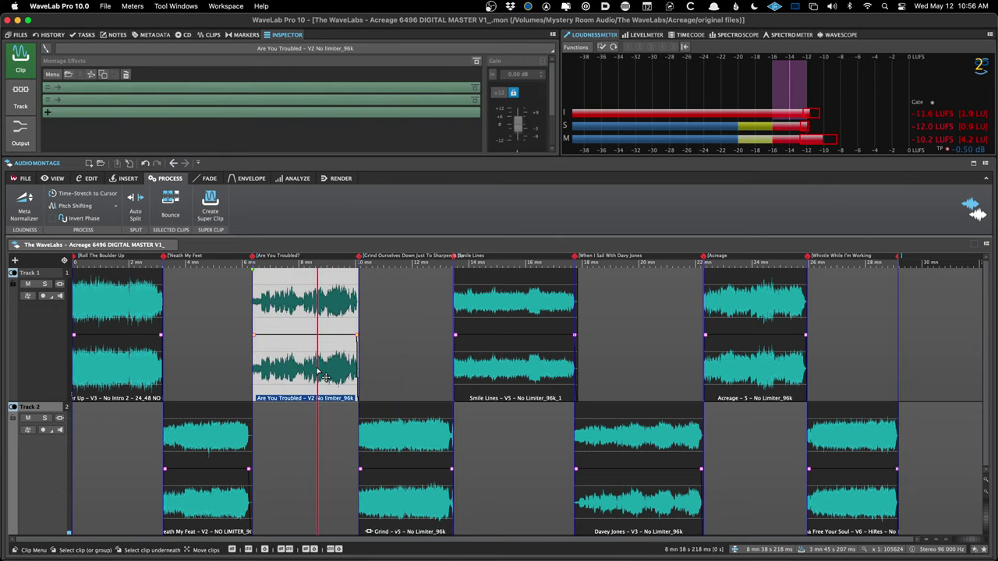
click(134, 348)
click(201, 468)
- Play the Grind clip and raise the bx_limiter True Peak gain on the montage output to about 2.6 dB
click(393, 467)
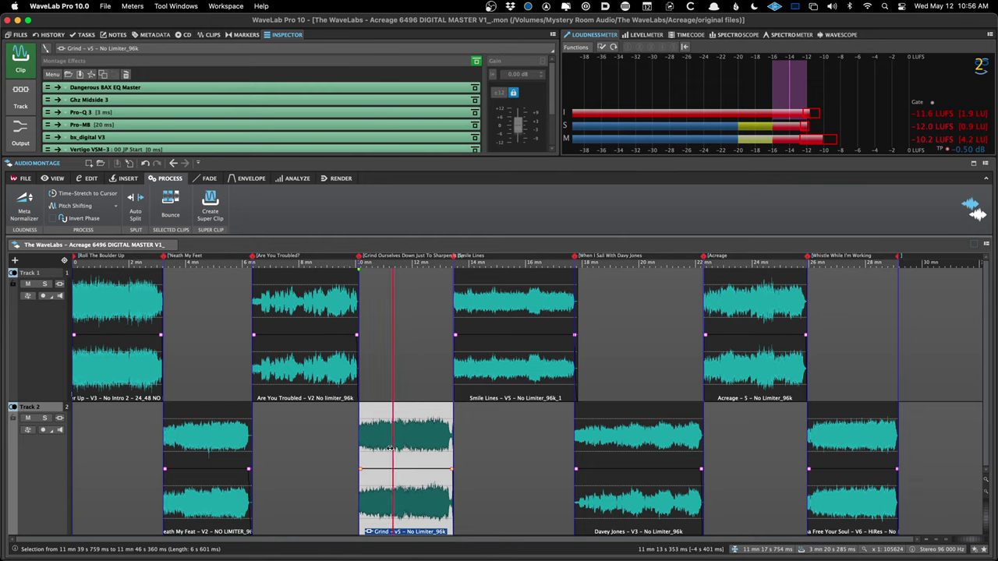
key(space)
click(14, 129)
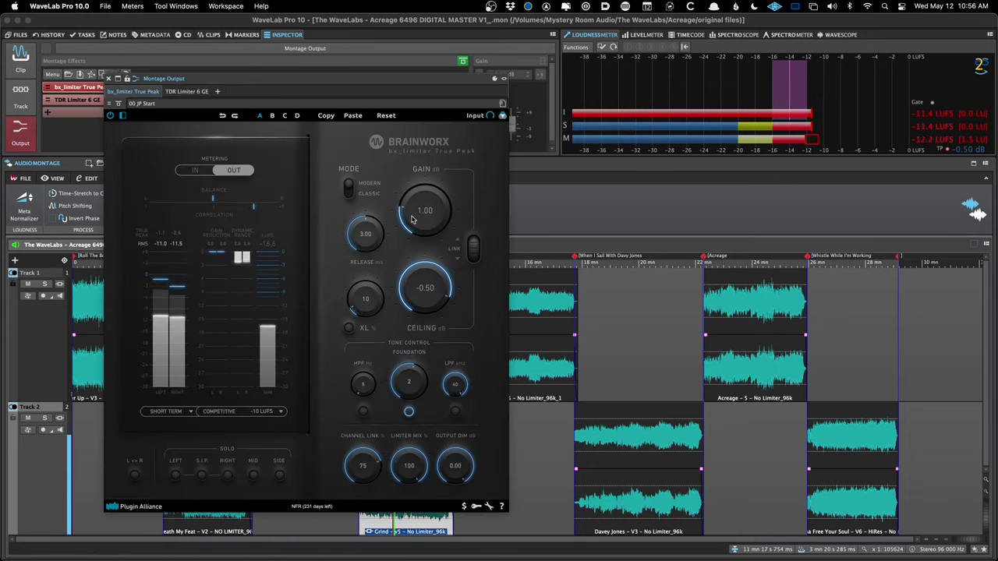
scroll(406, 216, up, 5)
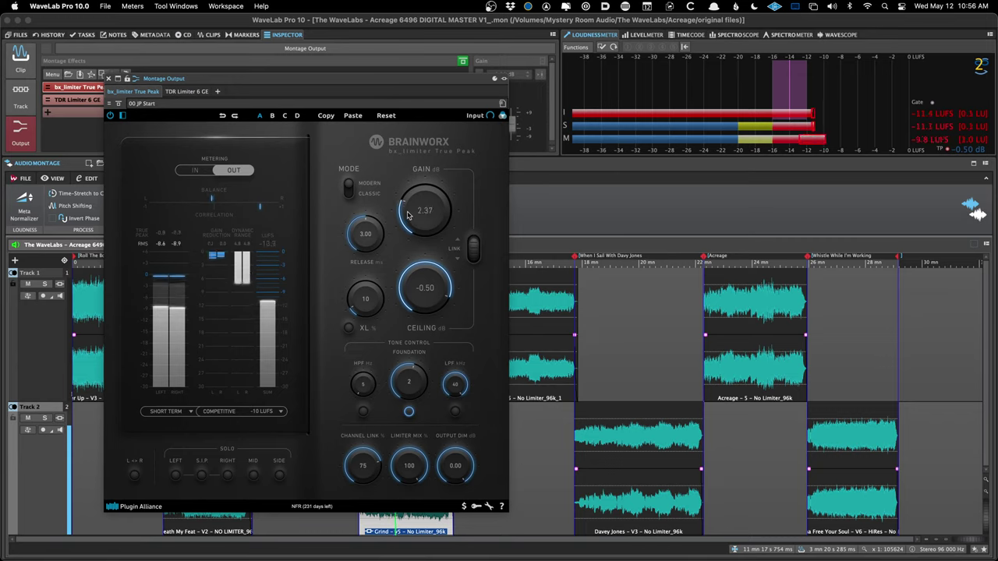
scroll(406, 215, up, 3)
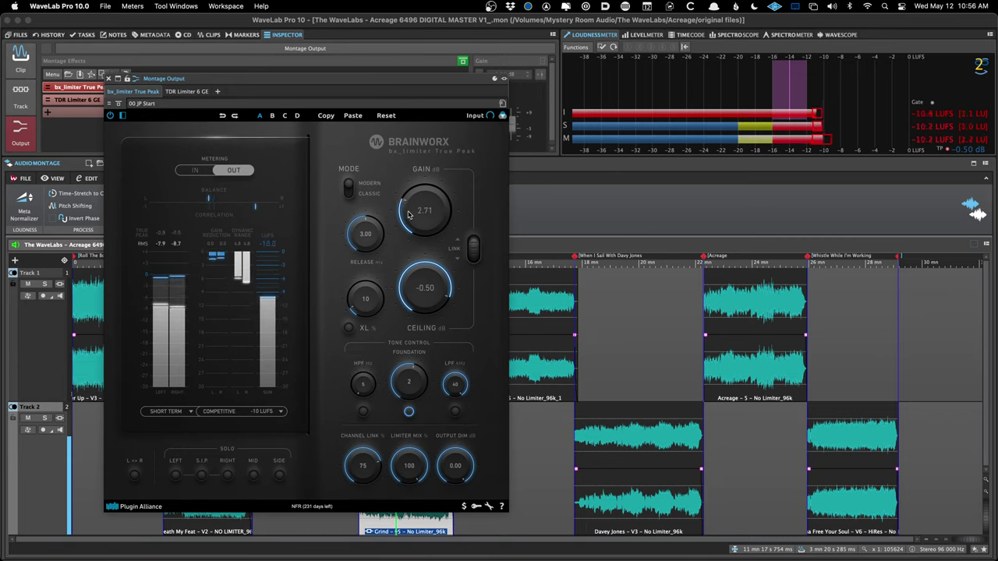
scroll(407, 216, up, 5)
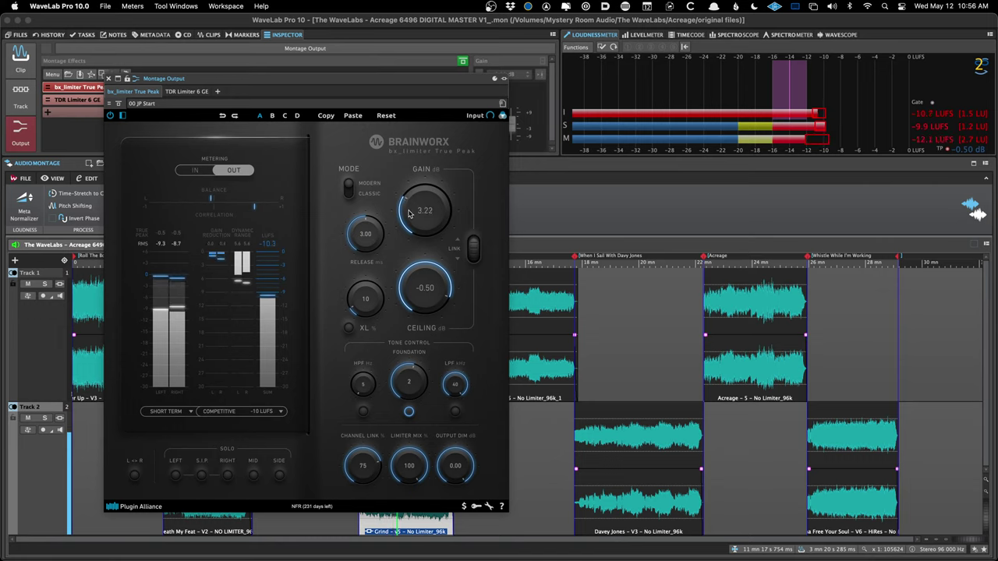
scroll(414, 215, down, 4)
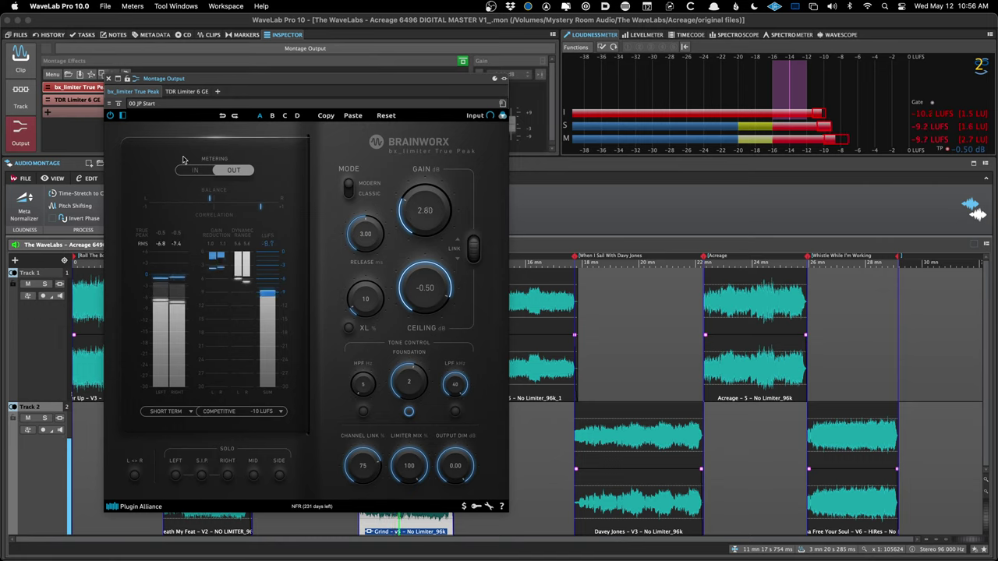
- Check the TDR Limiter 6 GE on the montage output, close its window, and audition the Grind clip from different positions
click(184, 93)
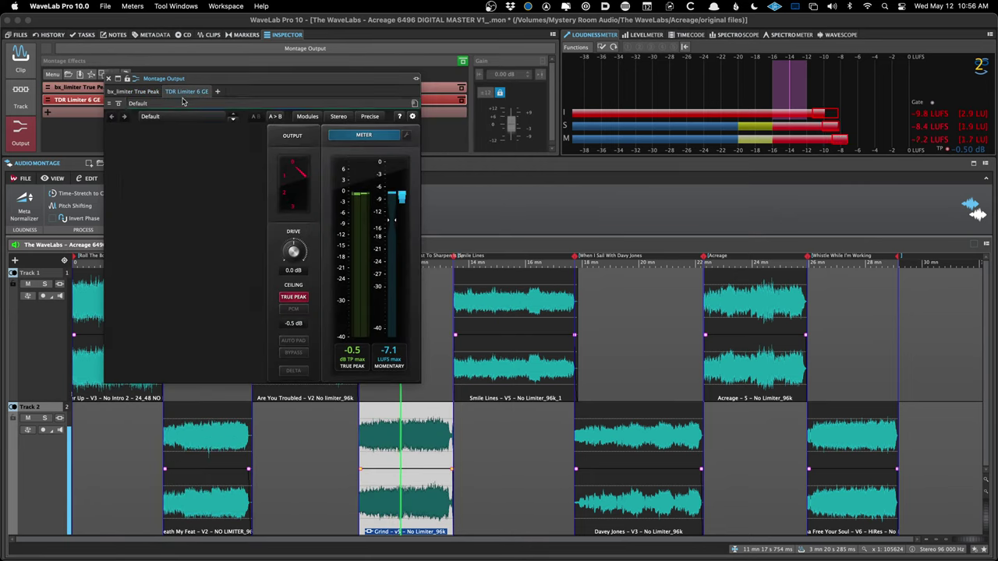
click(109, 78)
click(421, 385)
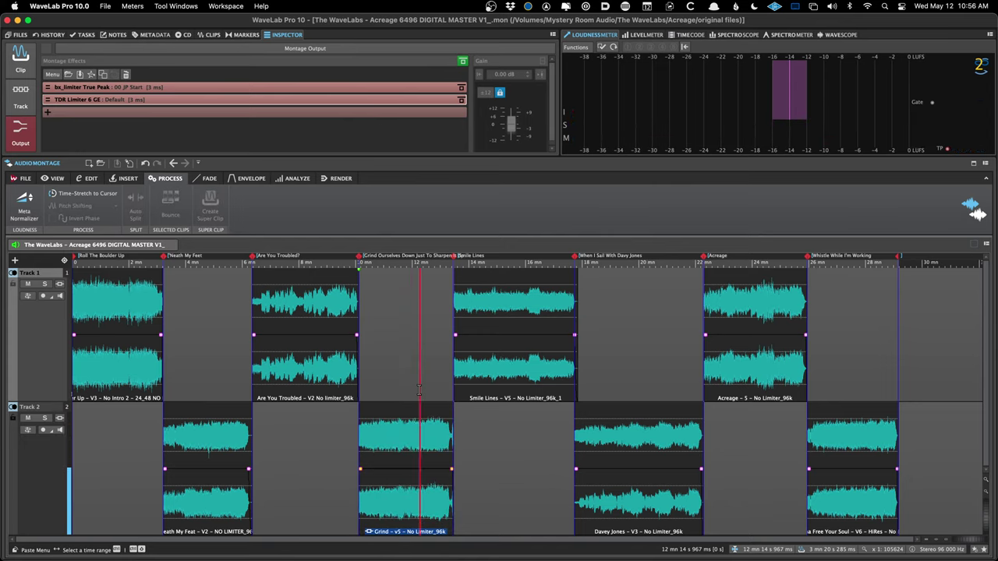
key(space)
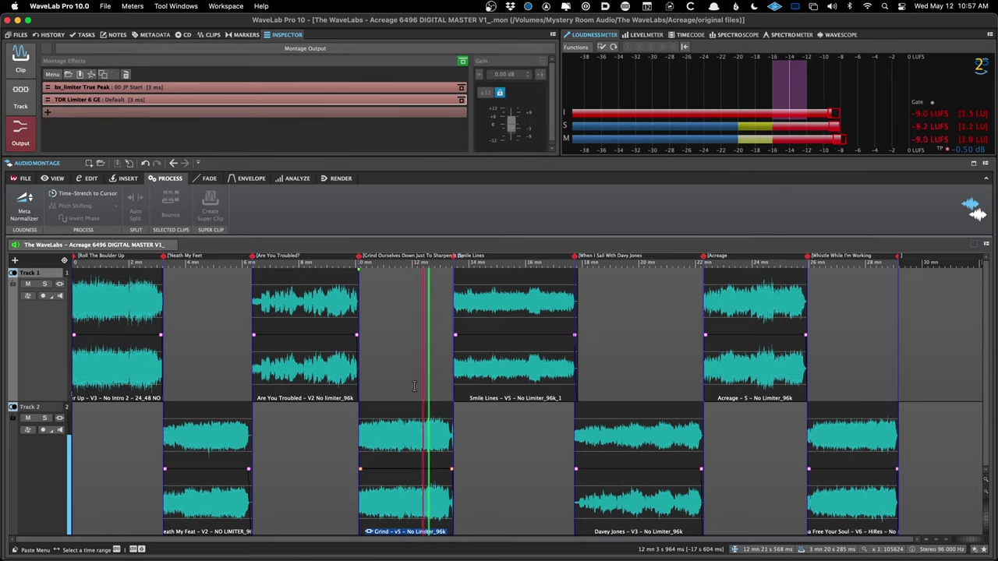
click(389, 384)
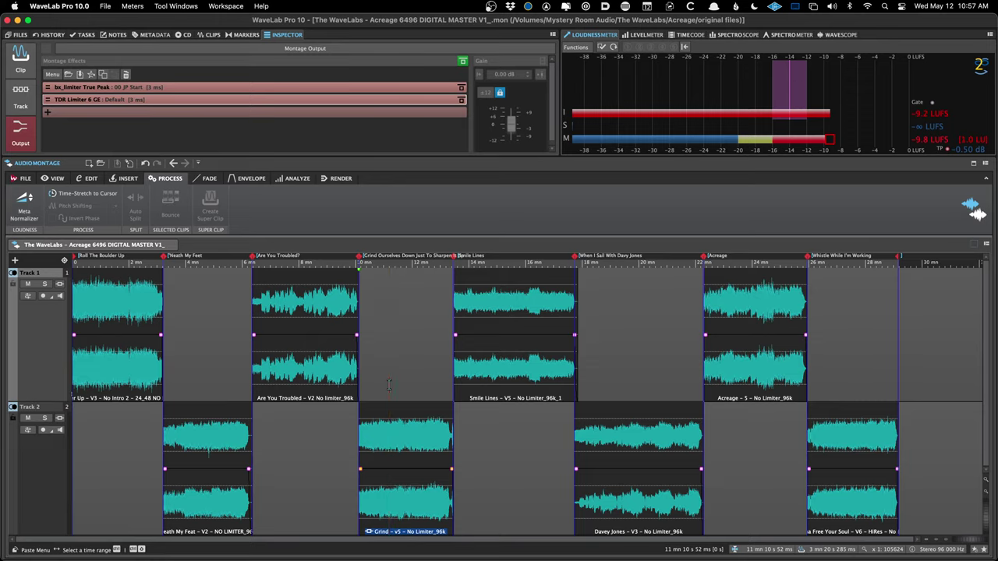
- Set the Grind clip's Pro-MB band 2 active with a threshold of -24.41 dB, check band 1 and close the plug-in window
click(390, 436)
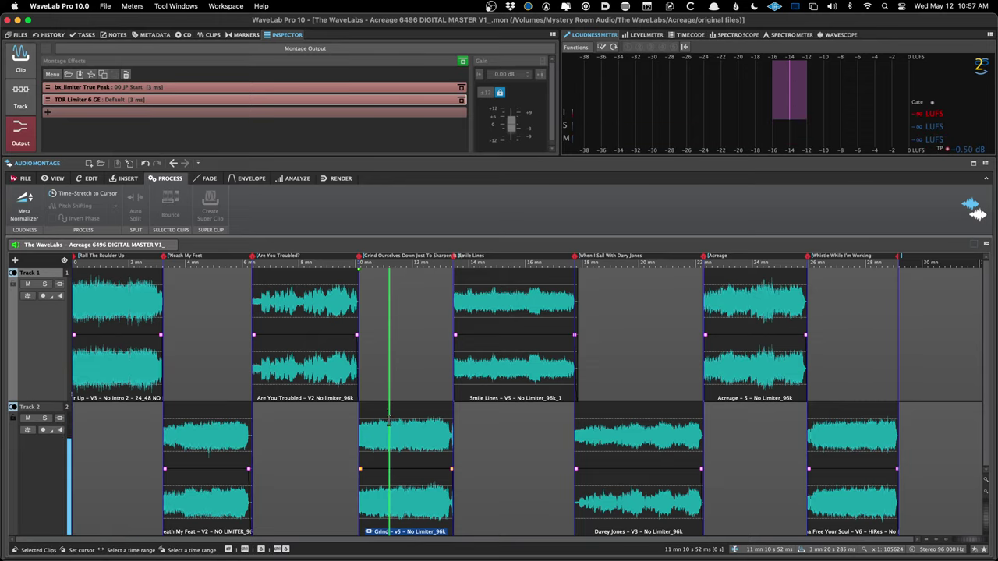
click(31, 64)
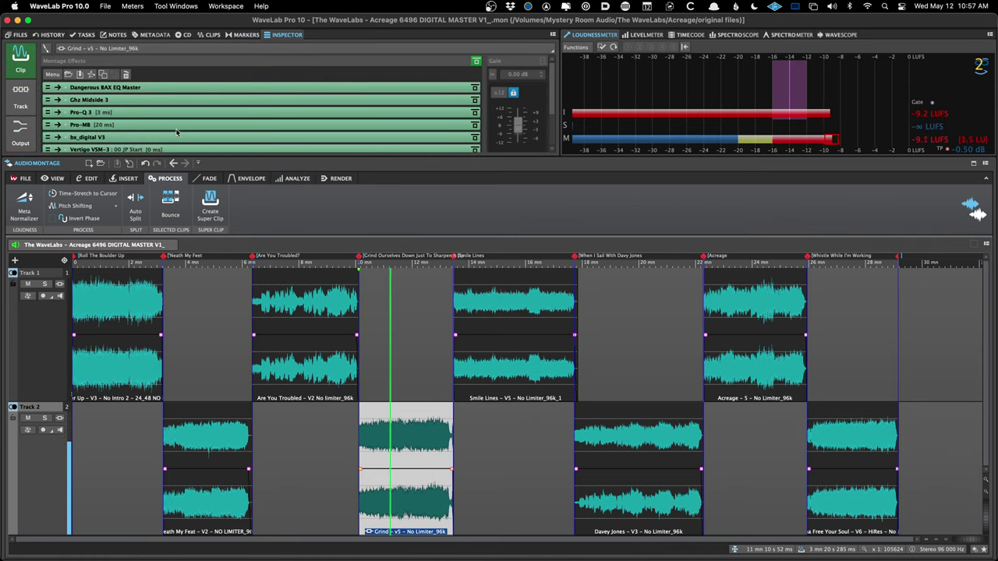
click(91, 124)
drag(435, 234, 477, 238)
click(448, 242)
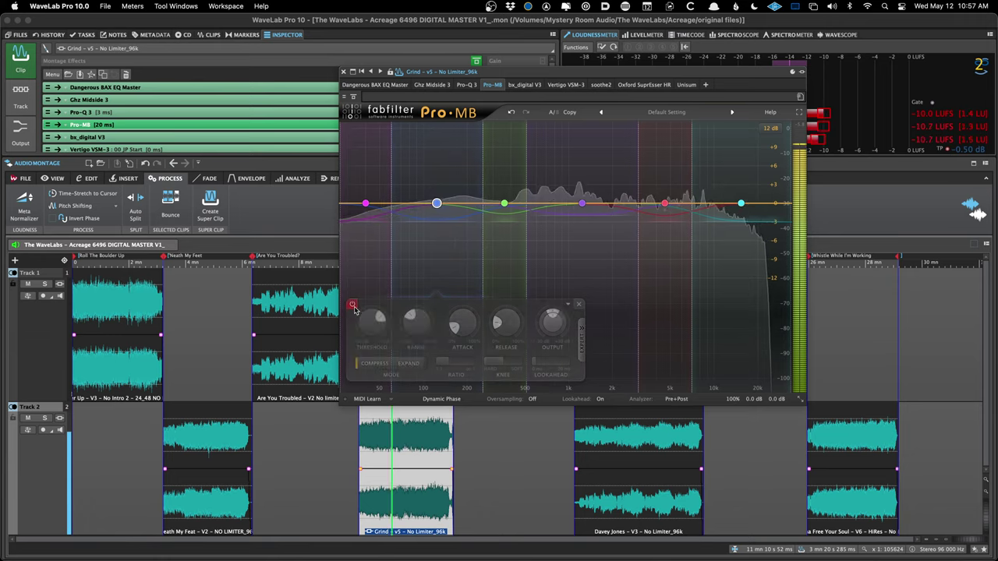
scroll(377, 318, down, 2)
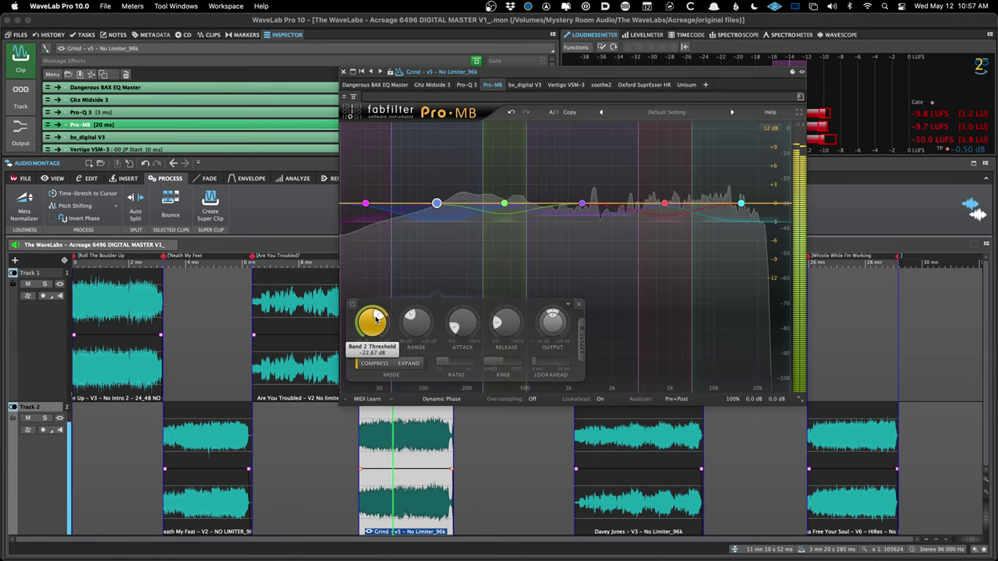
scroll(377, 318, down, 8)
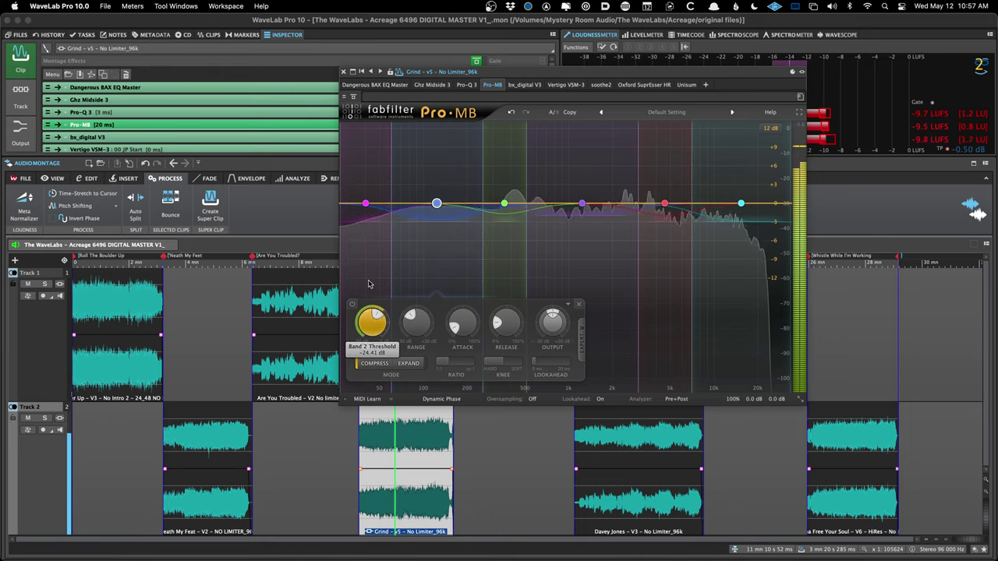
click(365, 203)
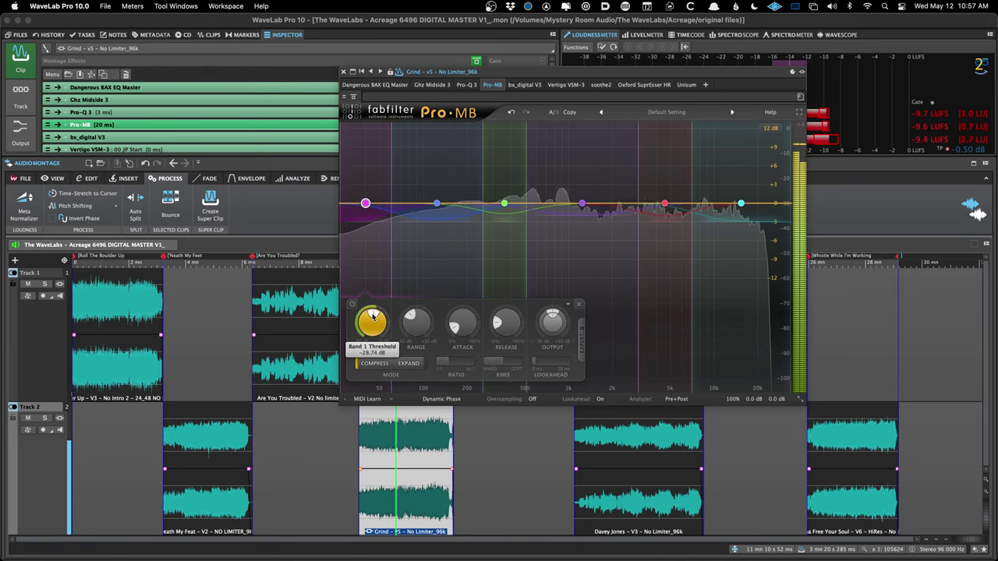
click(343, 71)
click(391, 354)
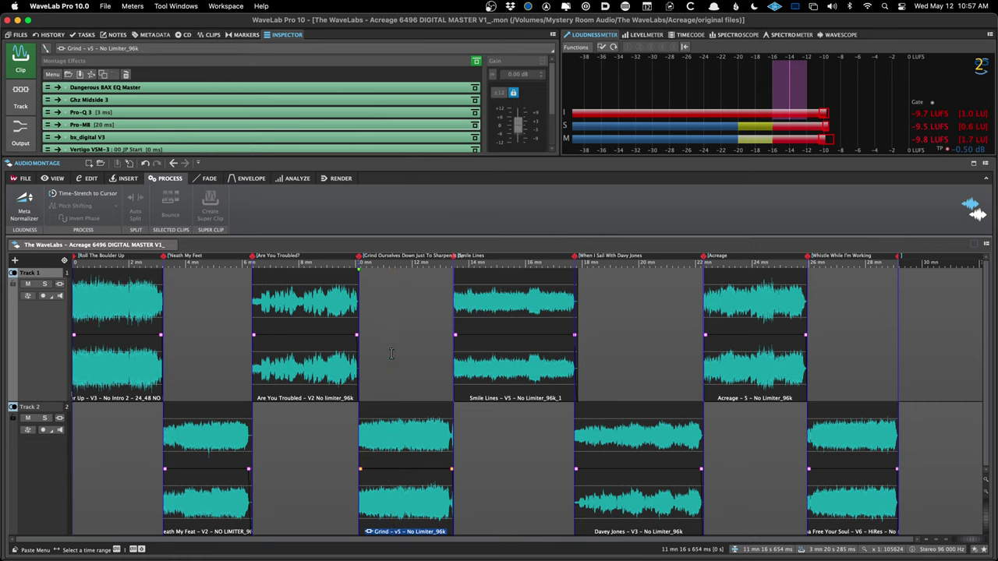
- Copy all montage effect plug-ins from the Grind clip
click(400, 425)
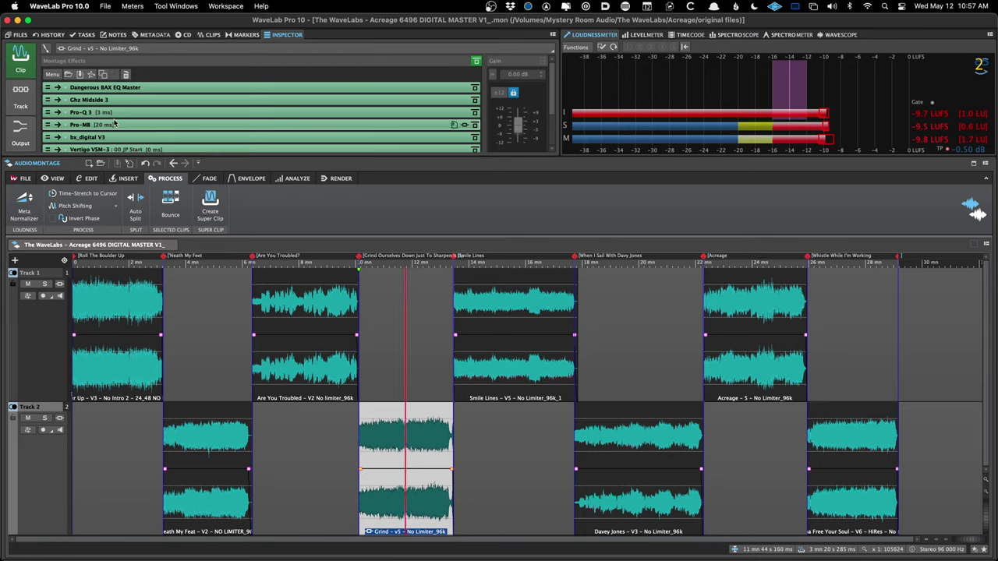
click(53, 74)
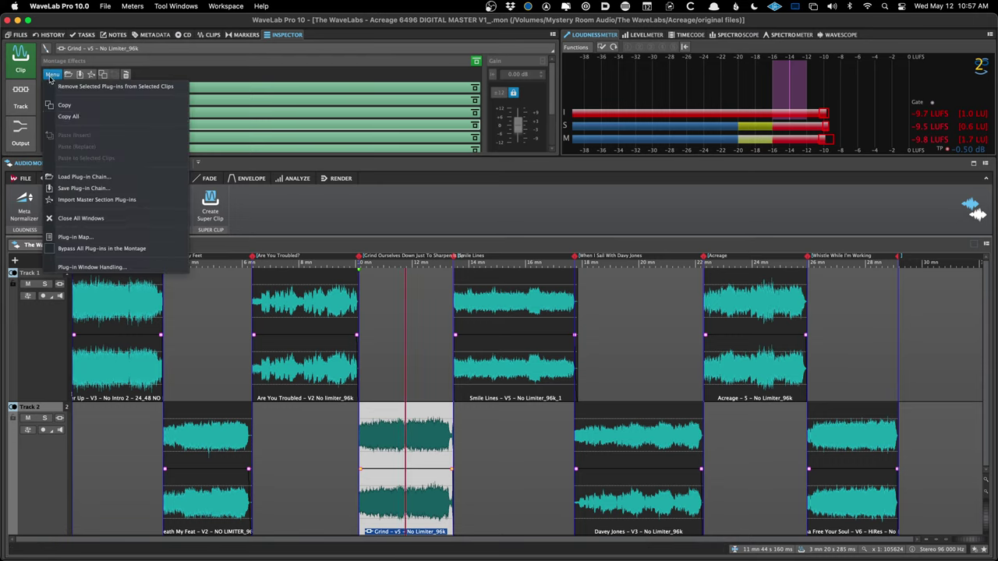
click(83, 117)
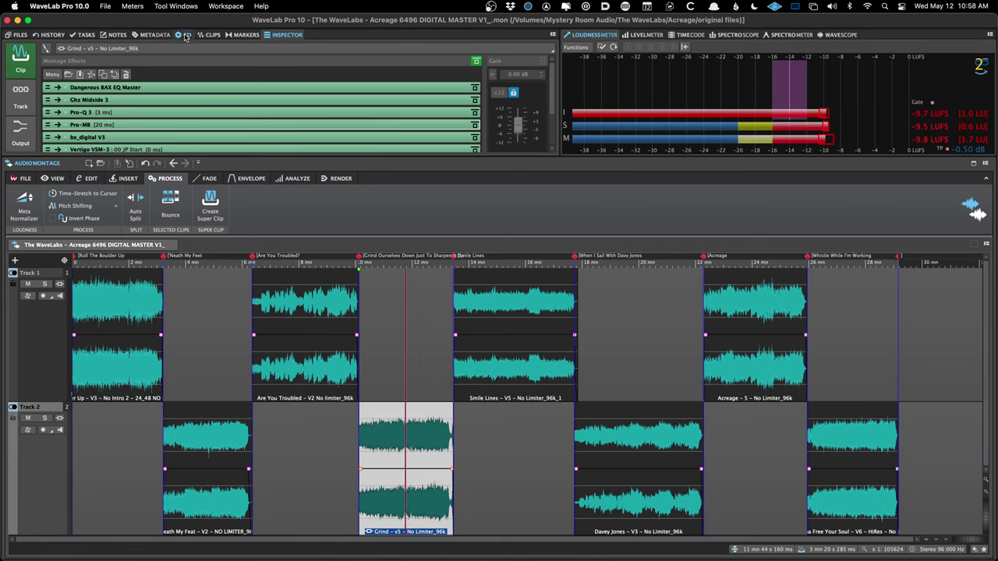
- Select every clip except Grind and paste the copied plug-in chain to the selected clips
click(210, 35)
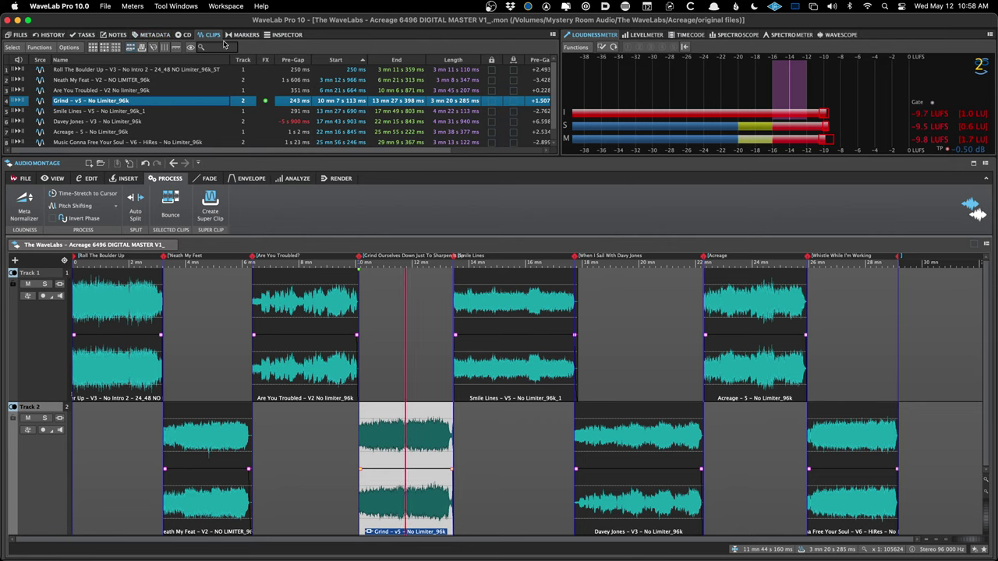
click(105, 48)
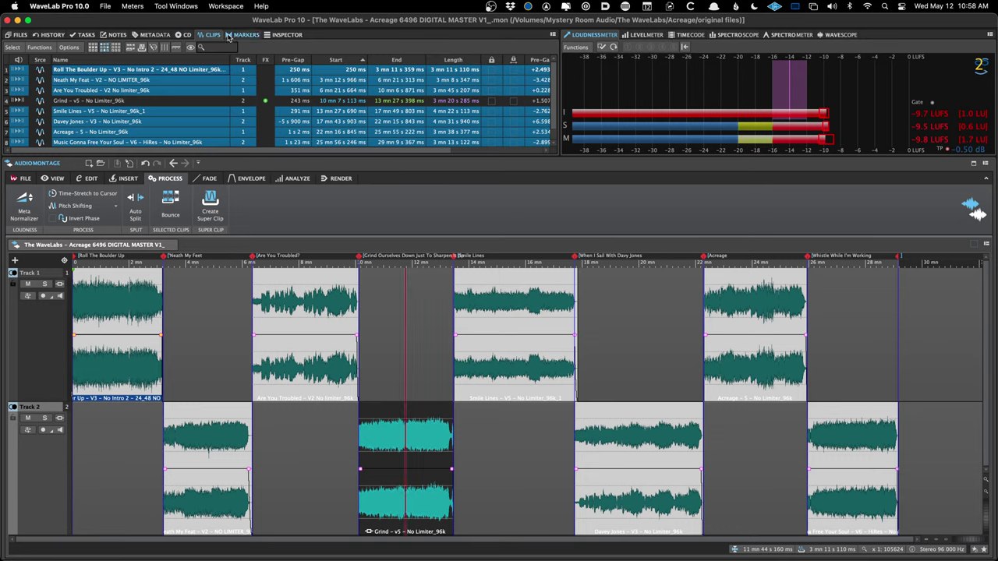
click(286, 36)
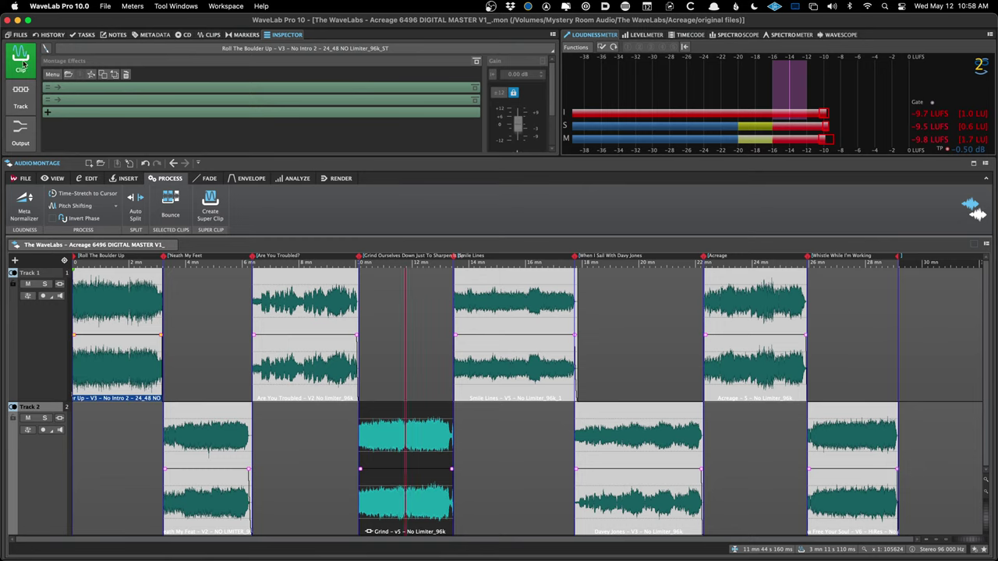
click(52, 74)
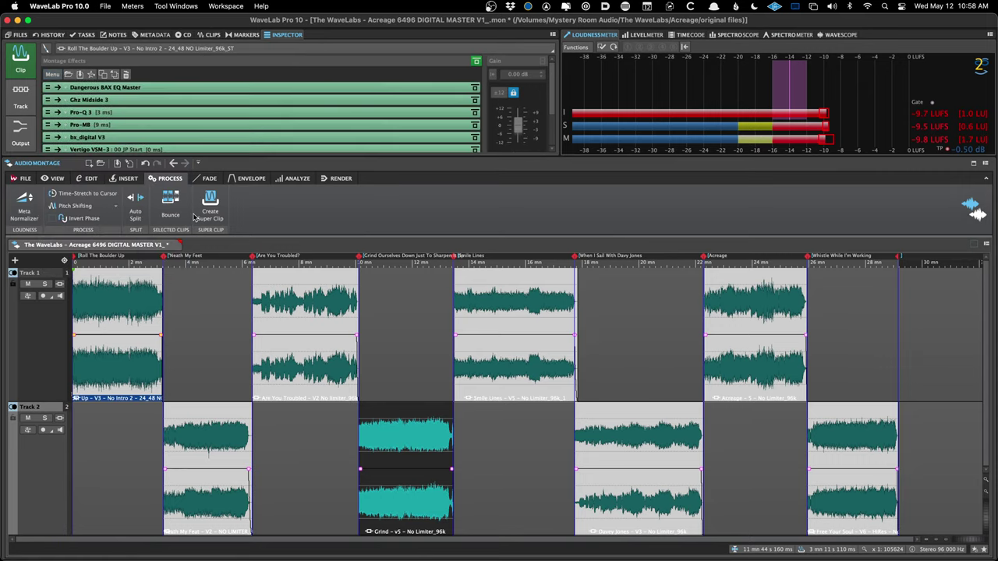
- Save the montage and select each clip in turn, from Roll The Boulder Up to Free Your Soul, to check its plug-in chain
click(132, 367)
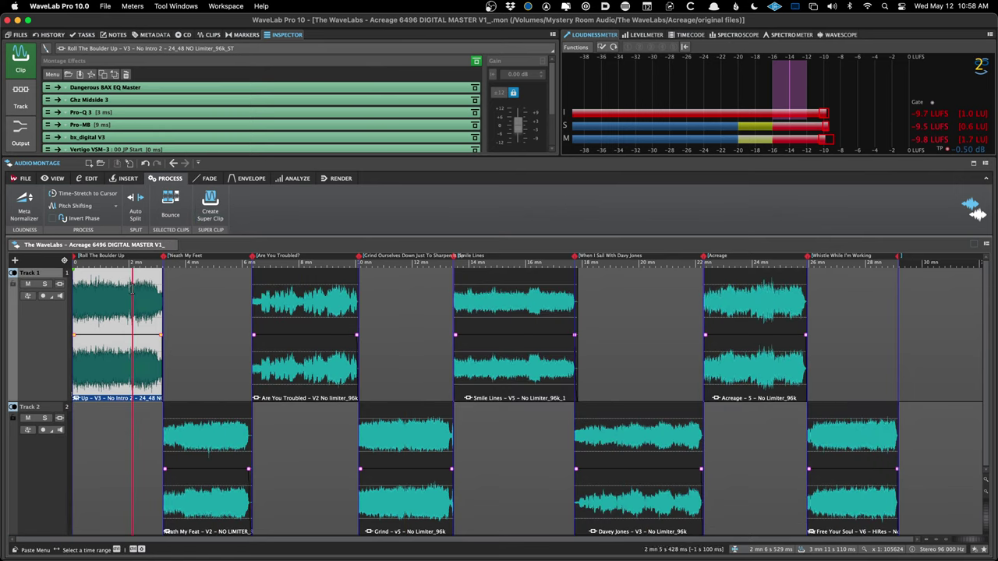
click(205, 437)
click(285, 376)
click(398, 435)
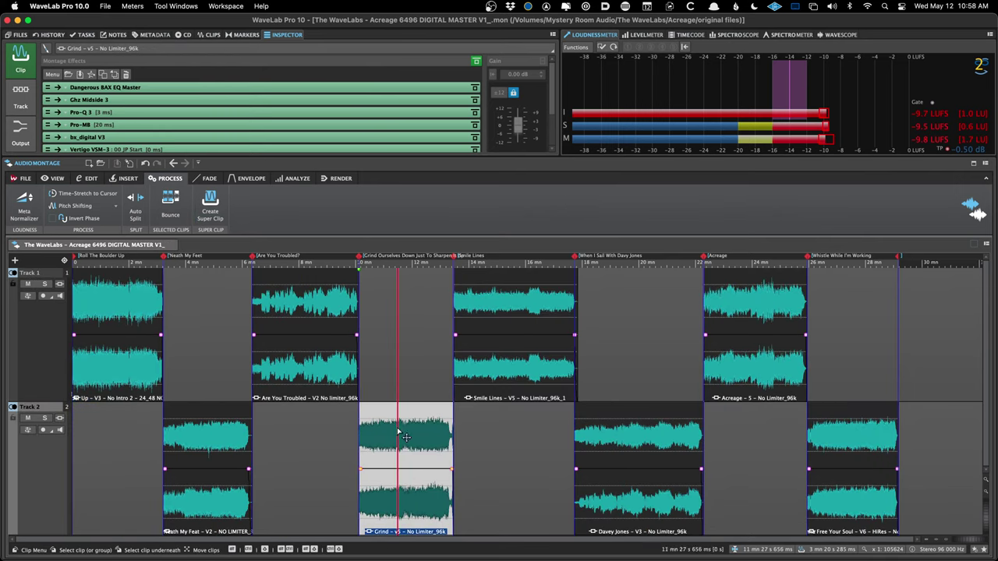
click(492, 386)
click(626, 436)
click(735, 374)
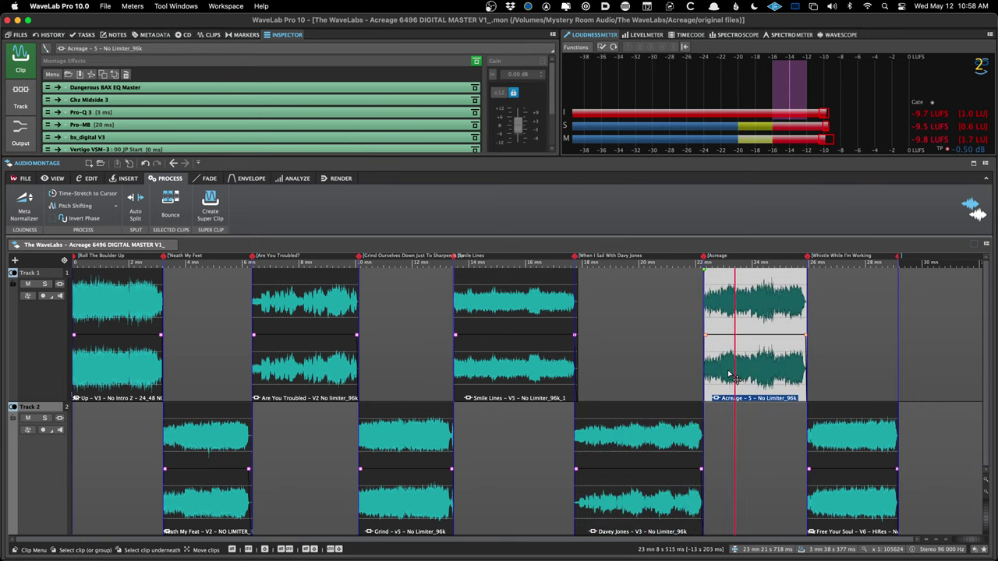
click(862, 441)
- In the Roll The Boulder Up clip's Pro-Q 3, add a slight cut near 57 Hz and a gentle boost around 5 kHz during playback
click(117, 348)
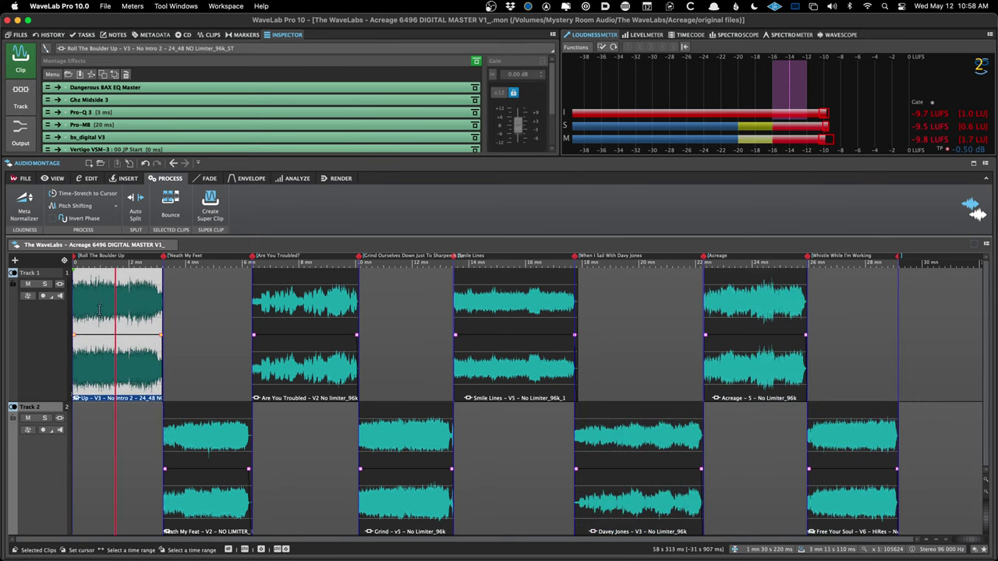
click(86, 366)
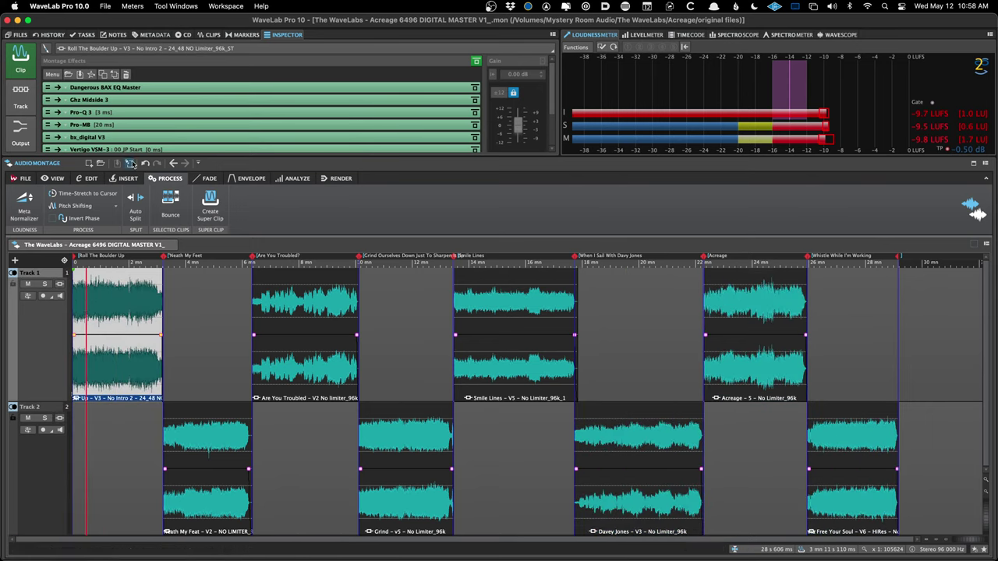
click(133, 114)
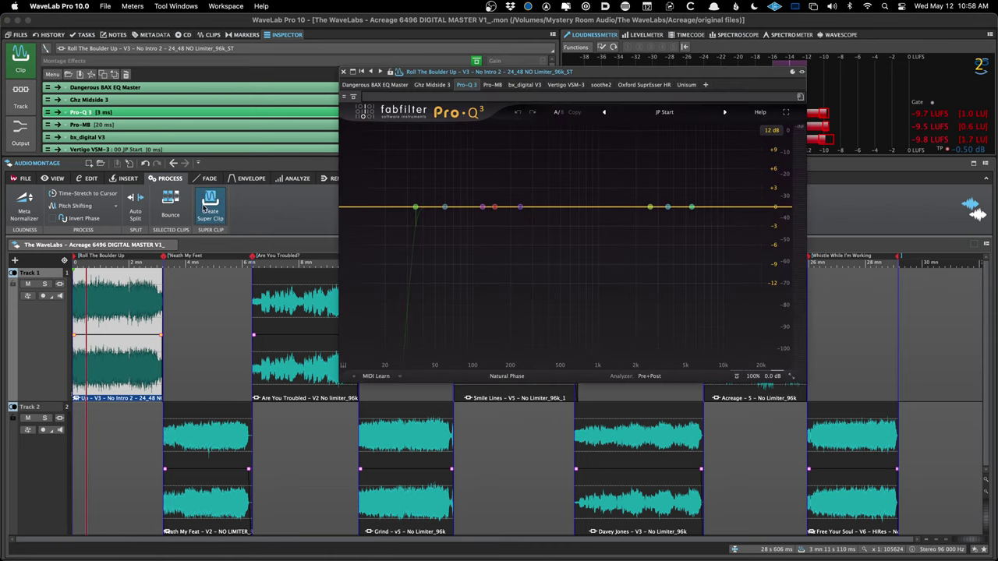
key(space)
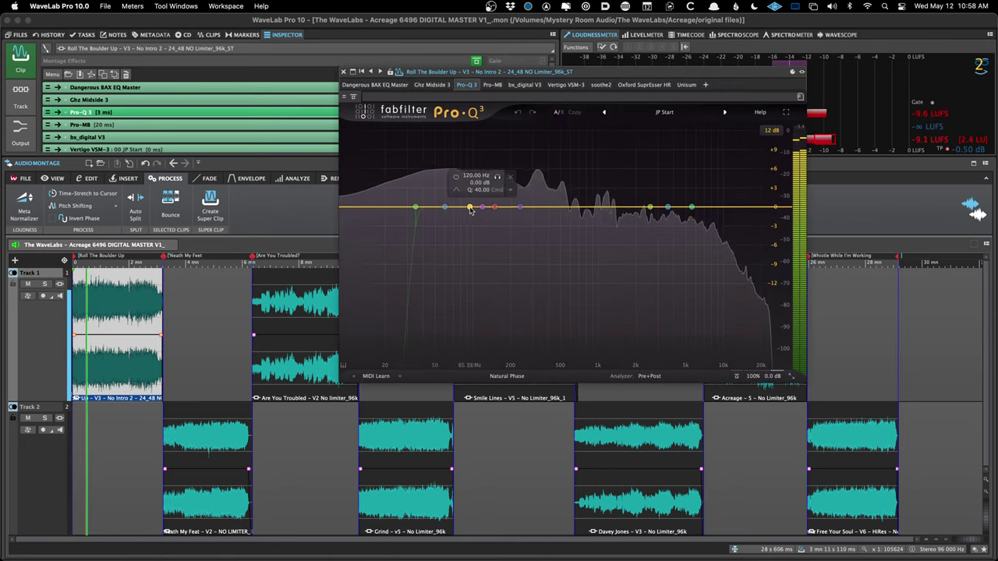
drag(445, 207, 442, 216)
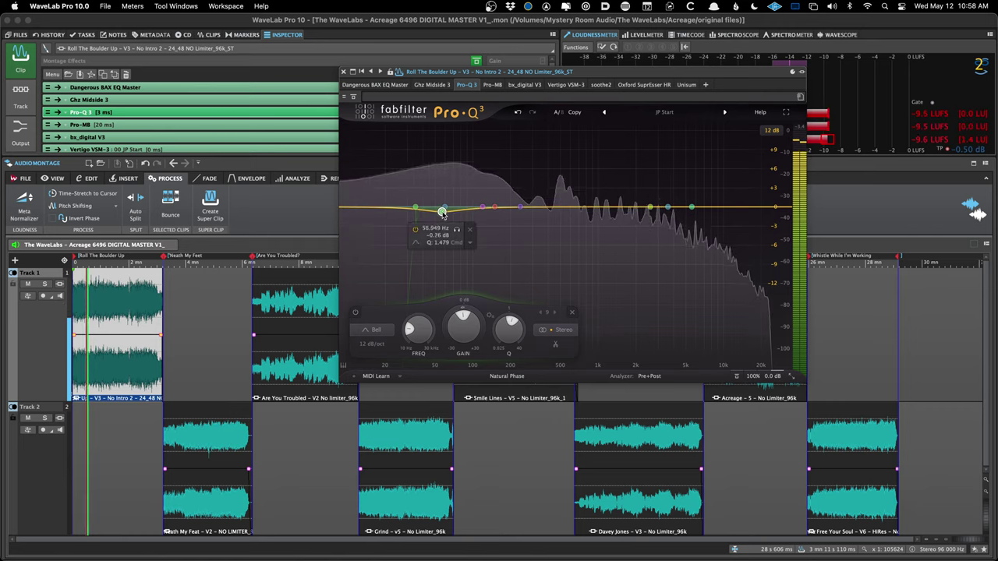
drag(518, 208, 689, 203)
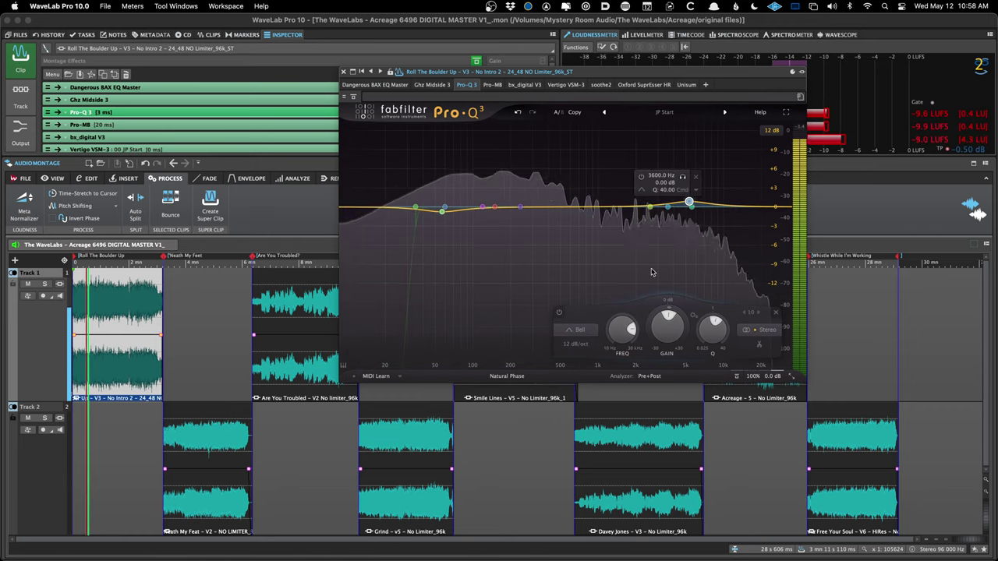
key(space)
- Select the Grind clip, briefly play it with its Pro-MB window showing, and close that window
click(405, 436)
key(space)
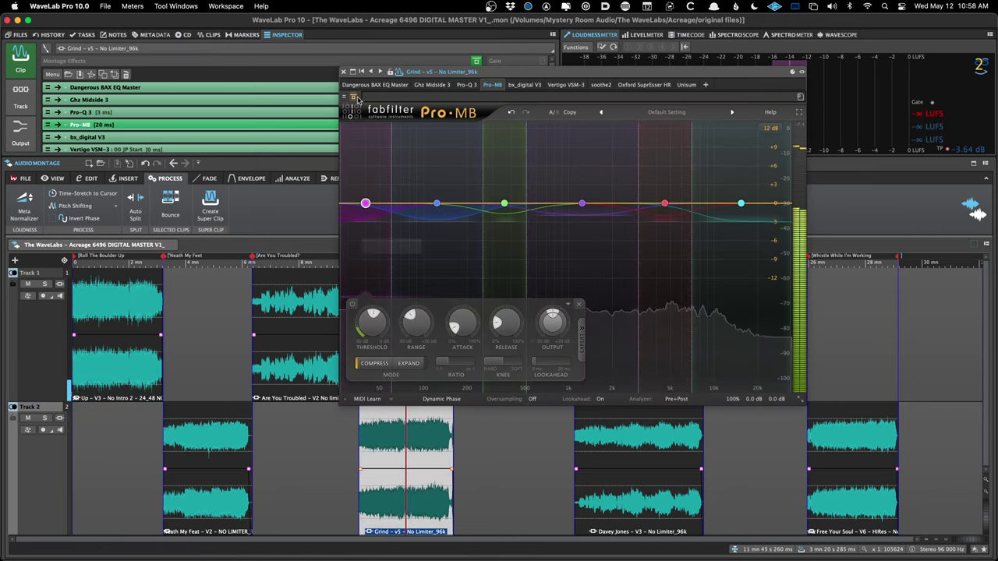
key(space)
click(412, 413)
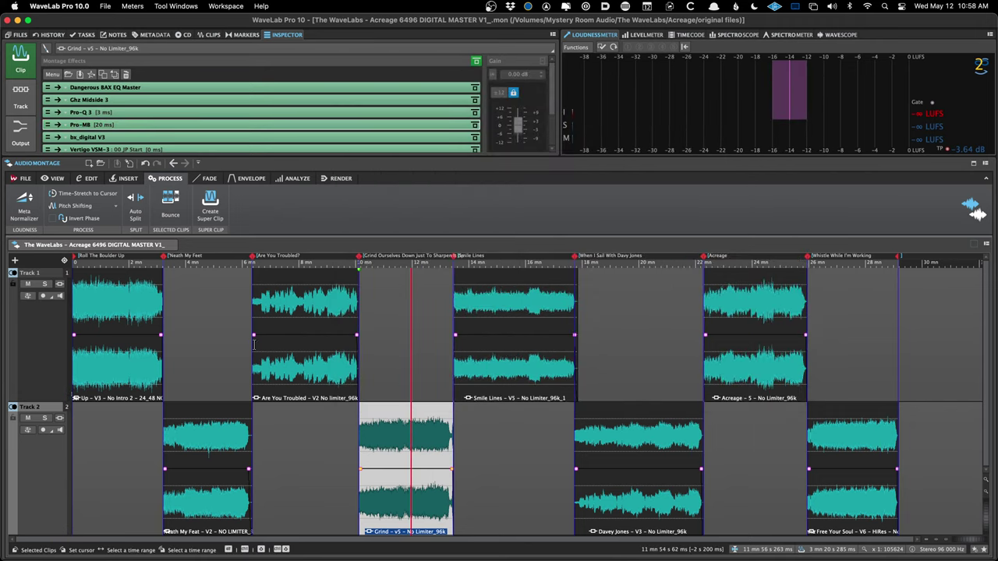
- Play the Grind, Roll The Boulder Up and Neath My Feet clips in turn to compare how loud they sound
key(space)
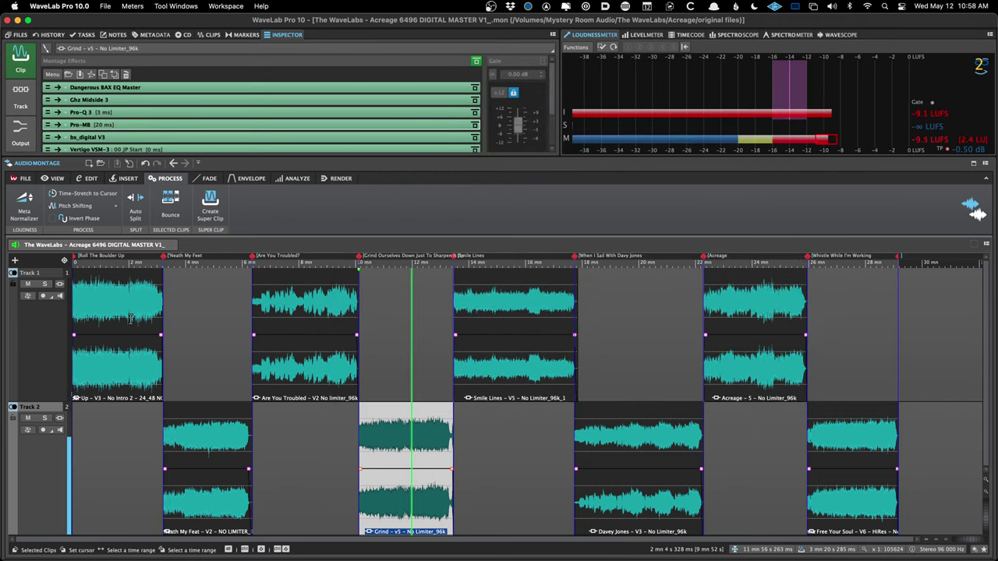
click(117, 314)
key(space)
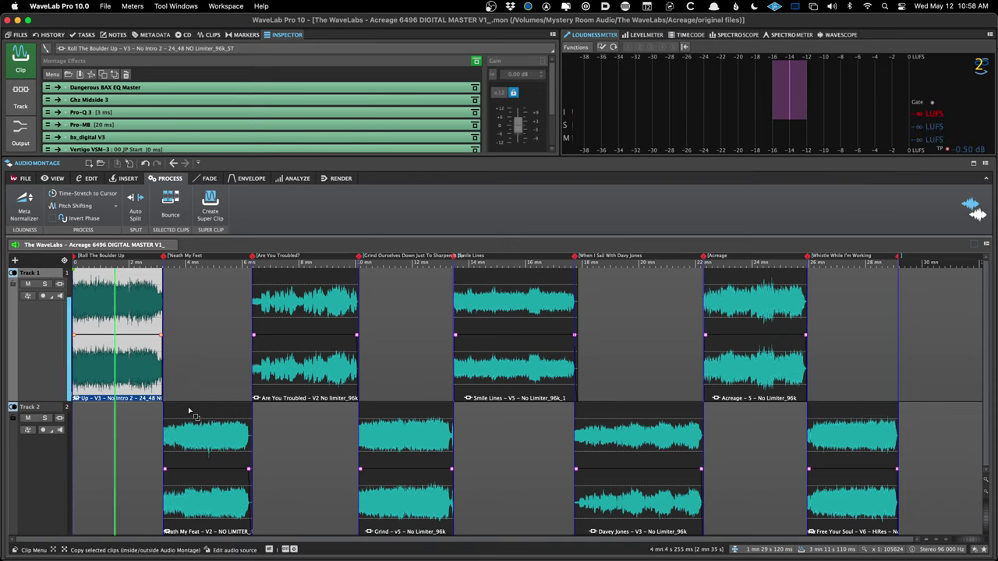
key(space)
click(209, 425)
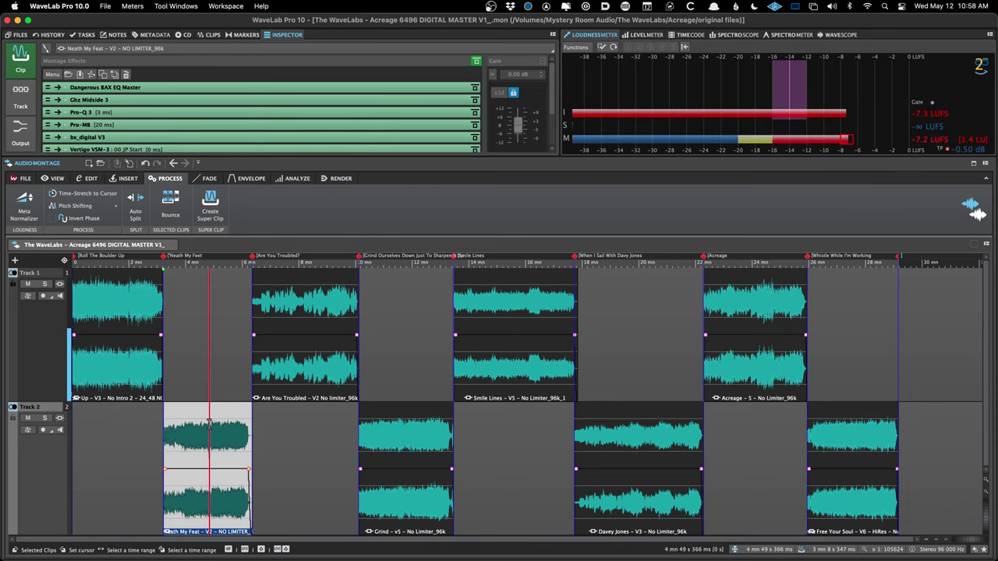
- Deactivate the Vertigo VSM-3 and soothe2 plug-ins in the Neath My Feet clip's effect chain
scroll(191, 116, down, 2)
right_click(183, 125)
click(183, 130)
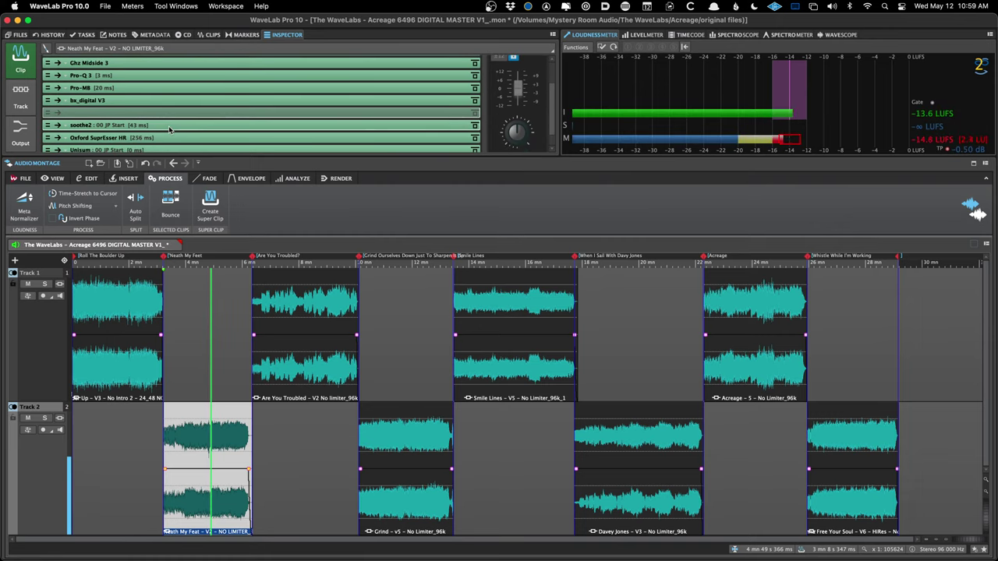
right_click(168, 125)
click(172, 129)
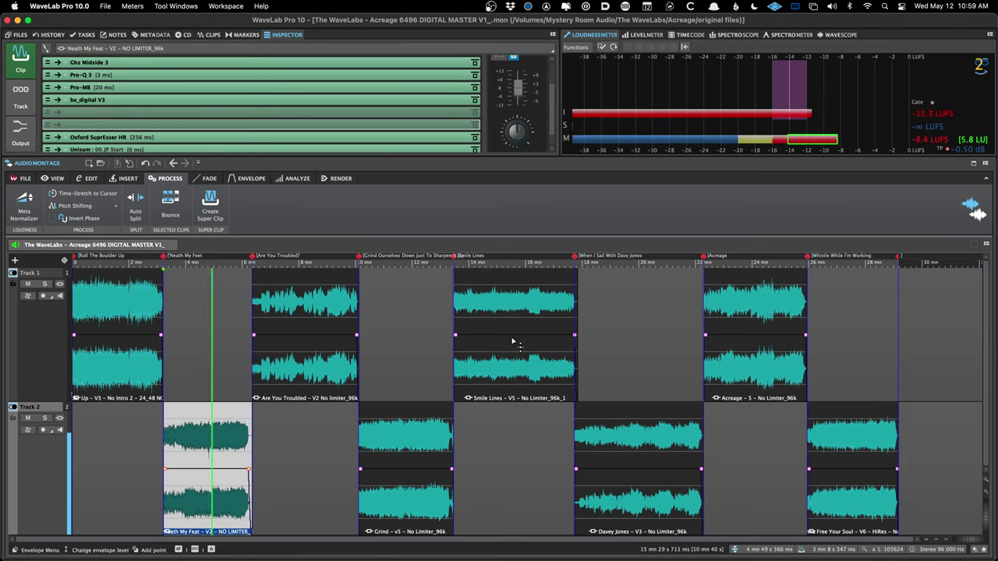
- Play the louder section of the Smile Lines clip and check its Unisum compressor's gain reduction and mix setting
click(534, 308)
key(space)
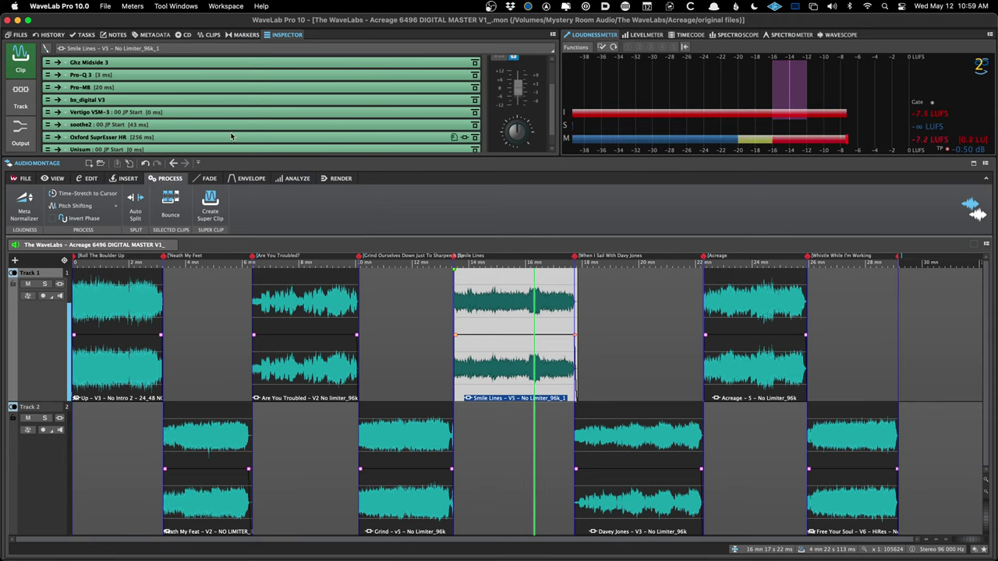
scroll(296, 127, down, 1)
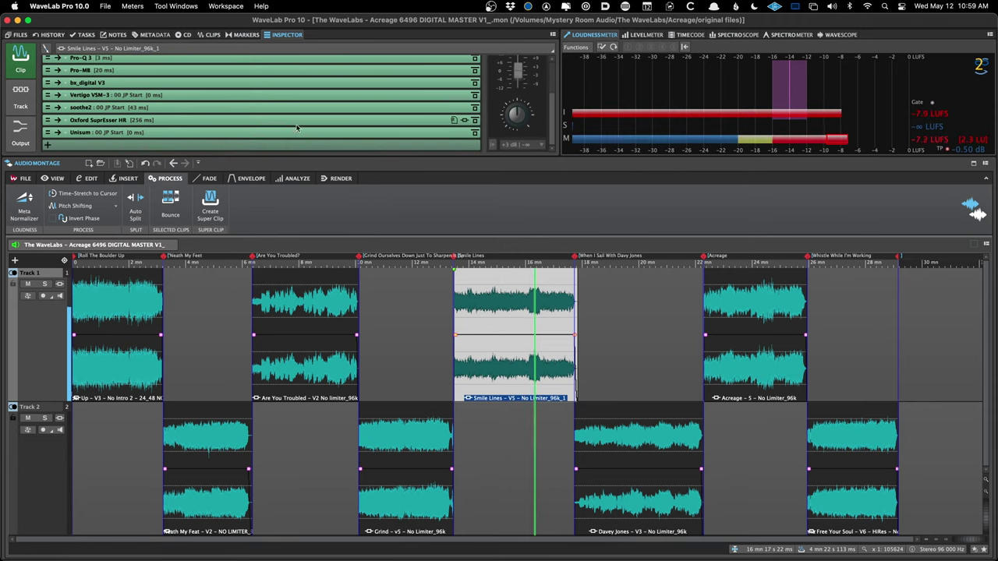
click(248, 134)
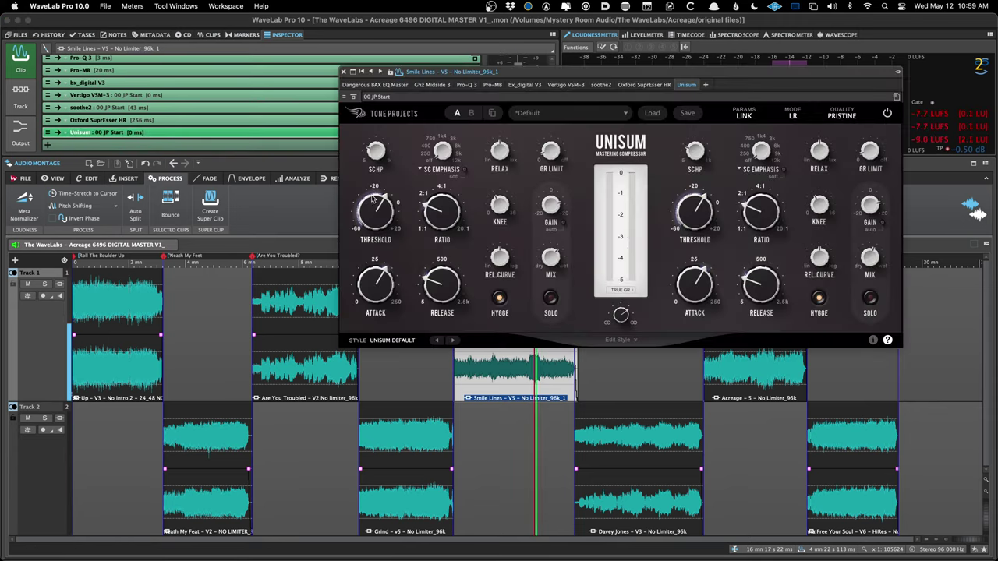
mouse_move(543, 258)
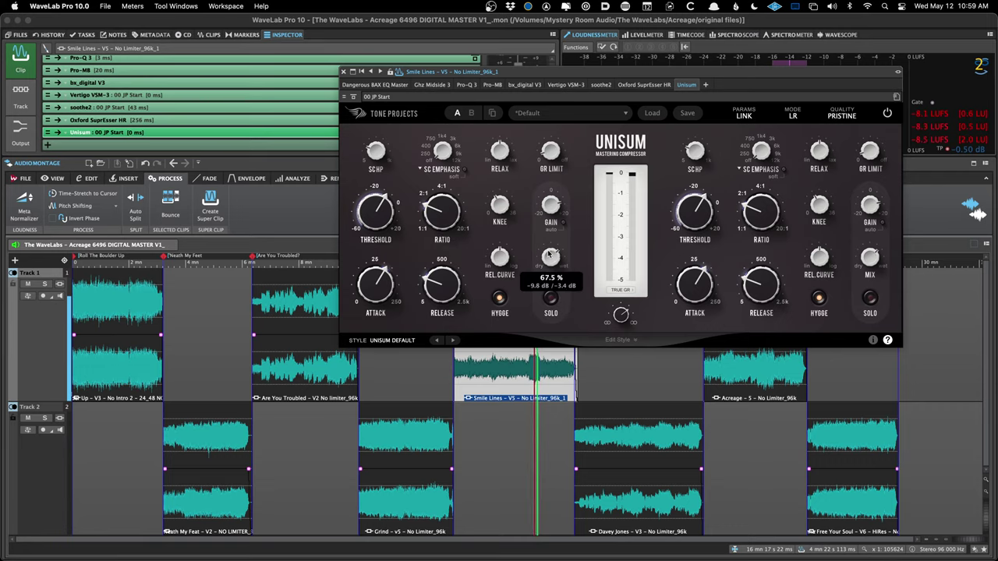
click(353, 72)
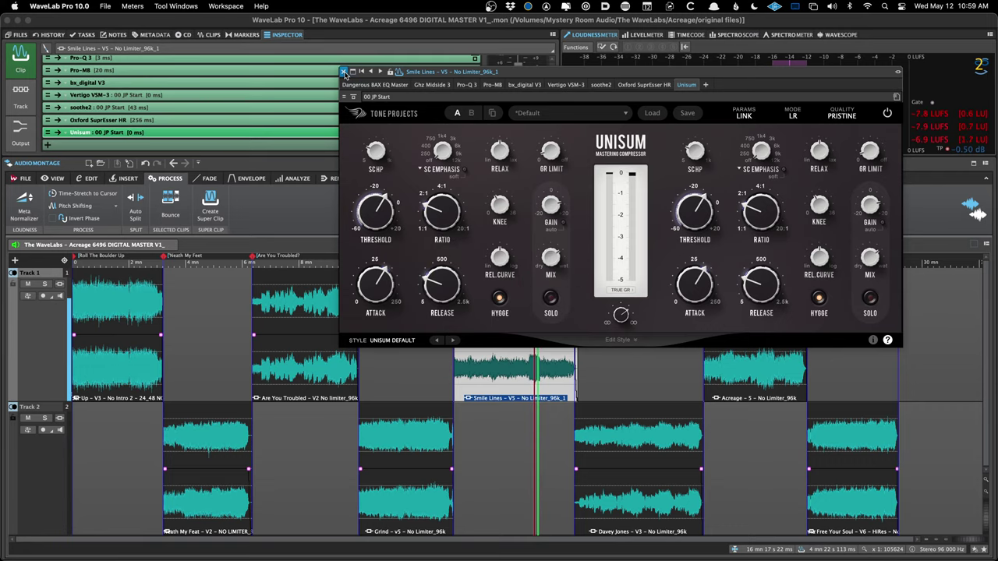
- Add volume envelope points at Smile Lines' level jump near 16 min 7 s and raise the part before them by 1 dB
key(z)
scroll(527, 328, up, 3)
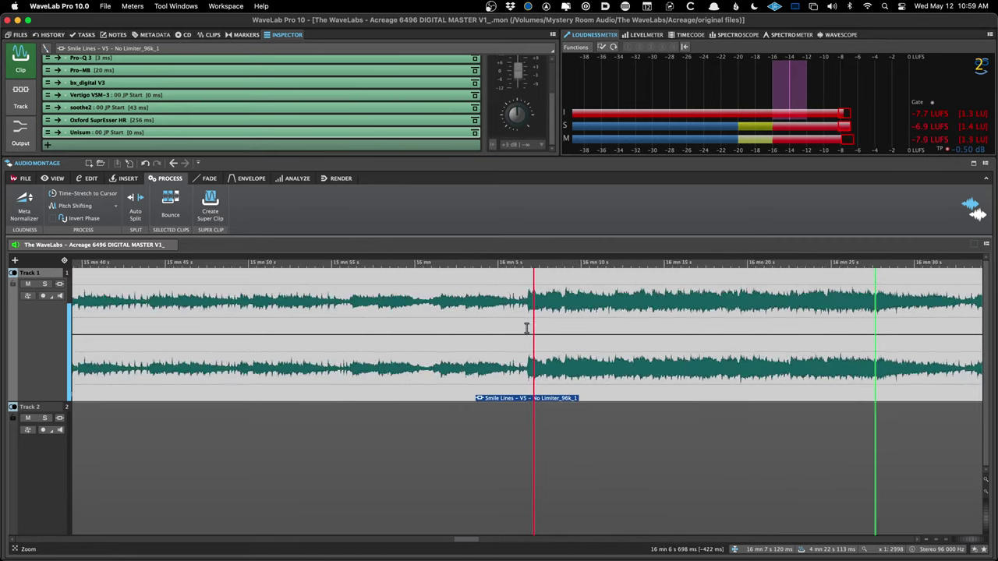
key(space)
click(532, 336)
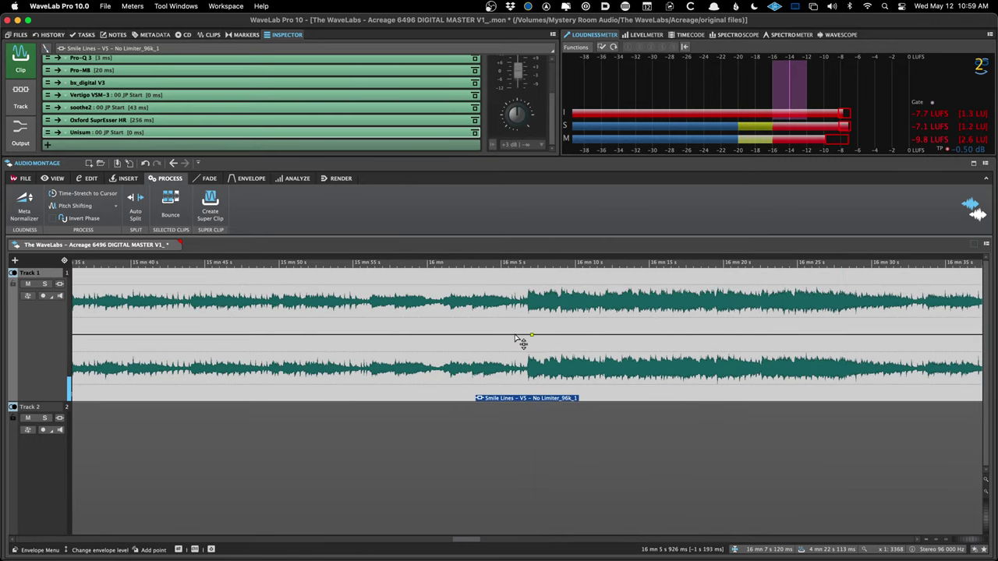
scroll(518, 341, down, 5)
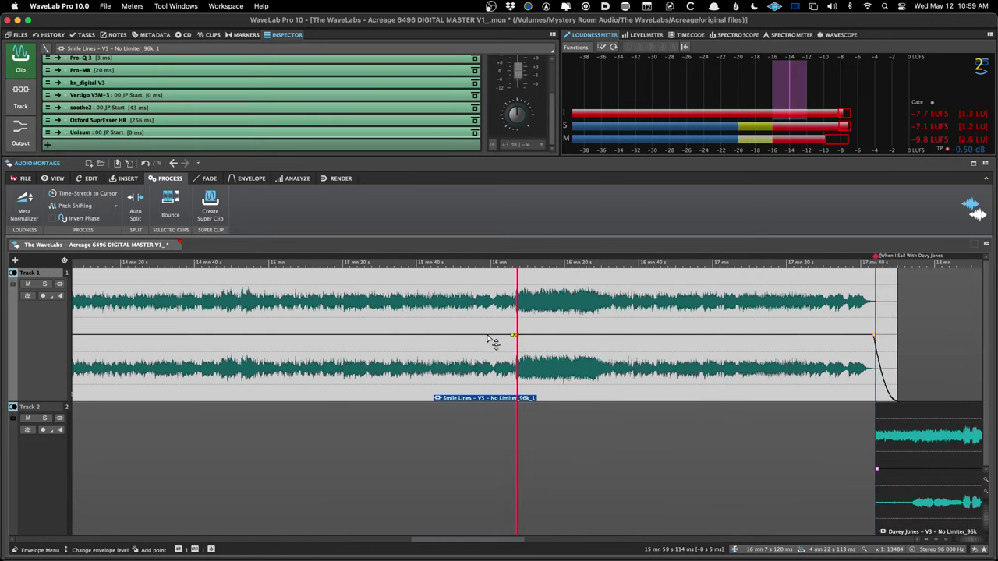
drag(452, 340, 450, 327)
scroll(395, 350, down, 3)
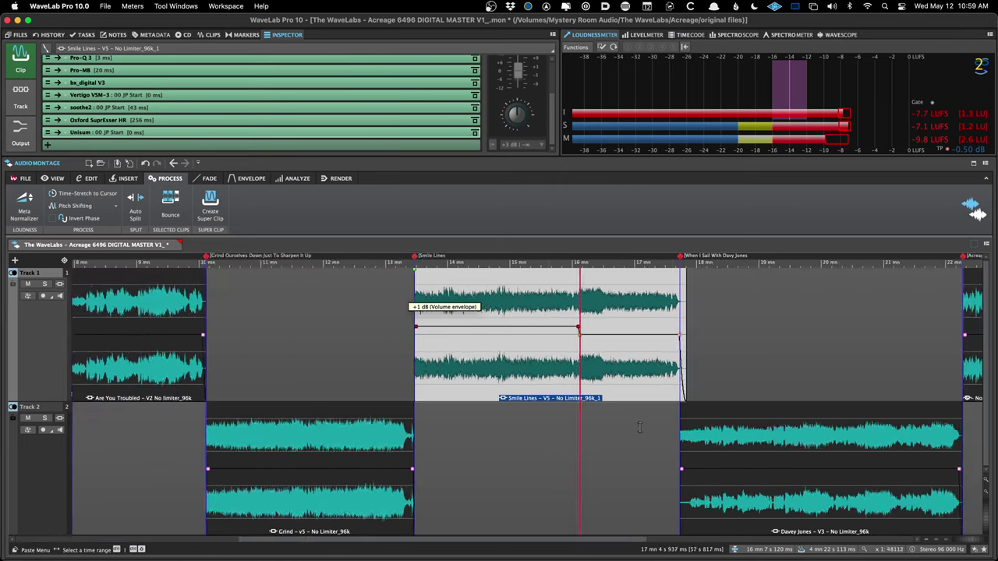
- Add two volume envelope points near 3 min 24 s in Neath My Feet and raise the intro before them by 2 dB
scroll(358, 475, left, 5)
click(187, 297)
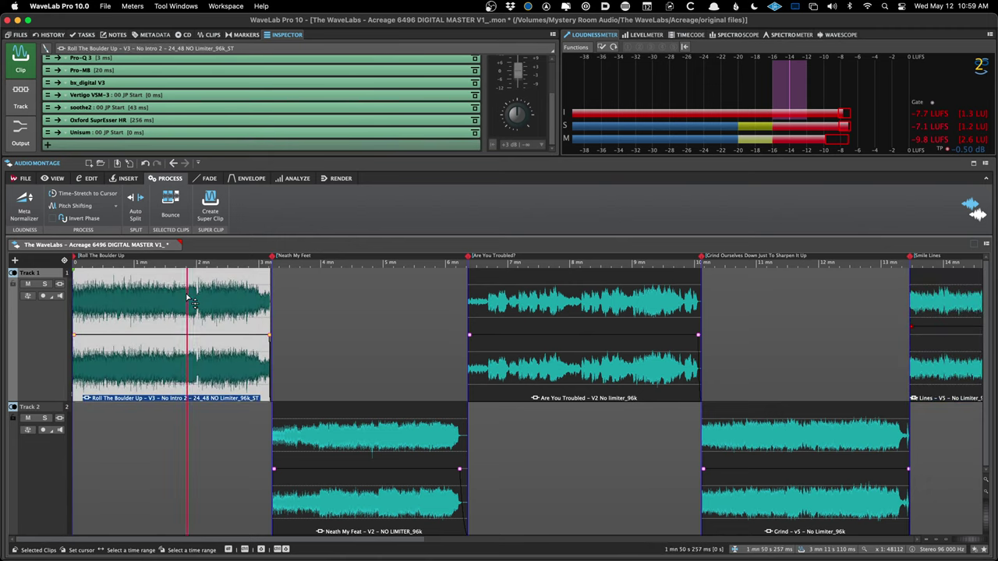
scroll(187, 296, up, 5)
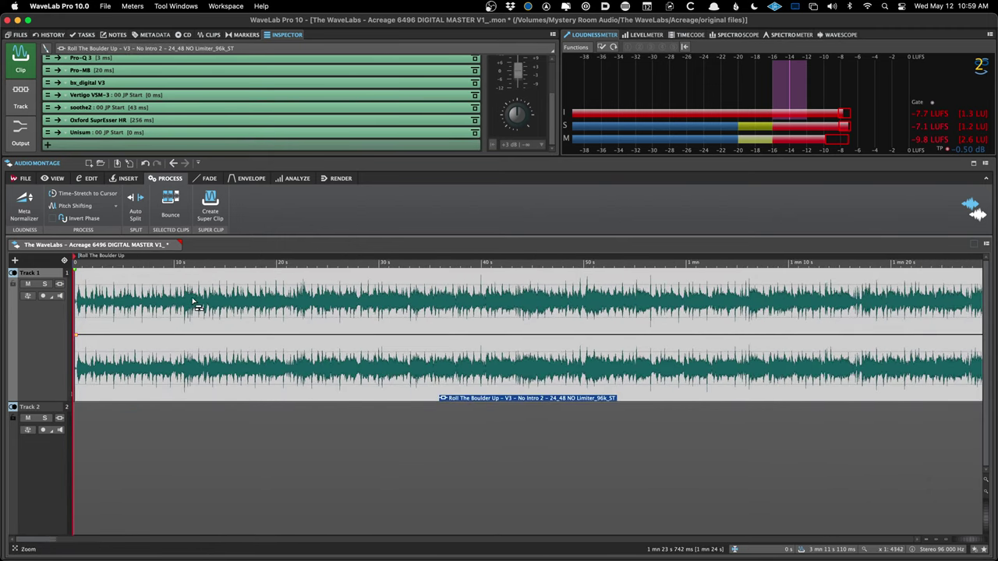
key(ctrl+Right)
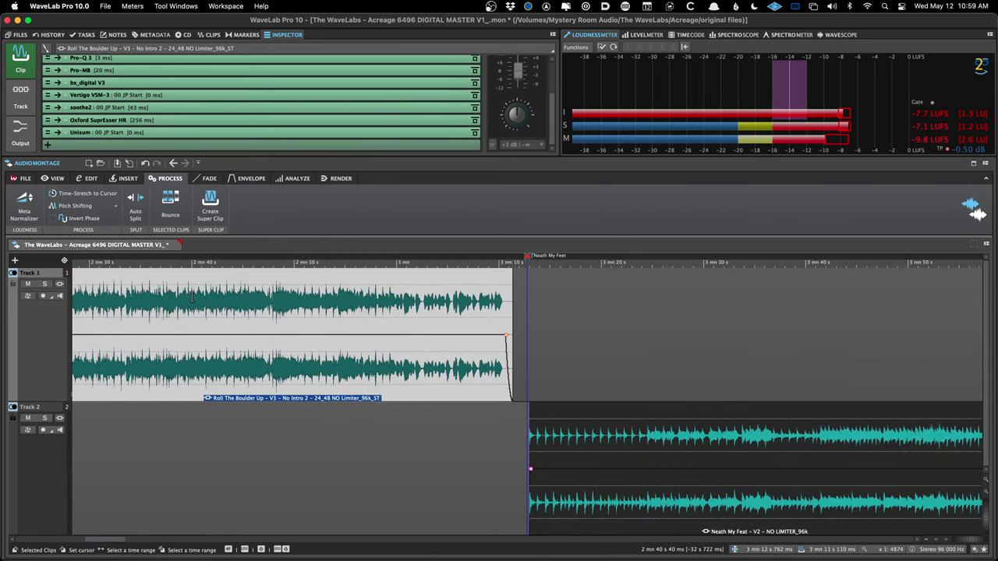
scroll(661, 505, up, 2)
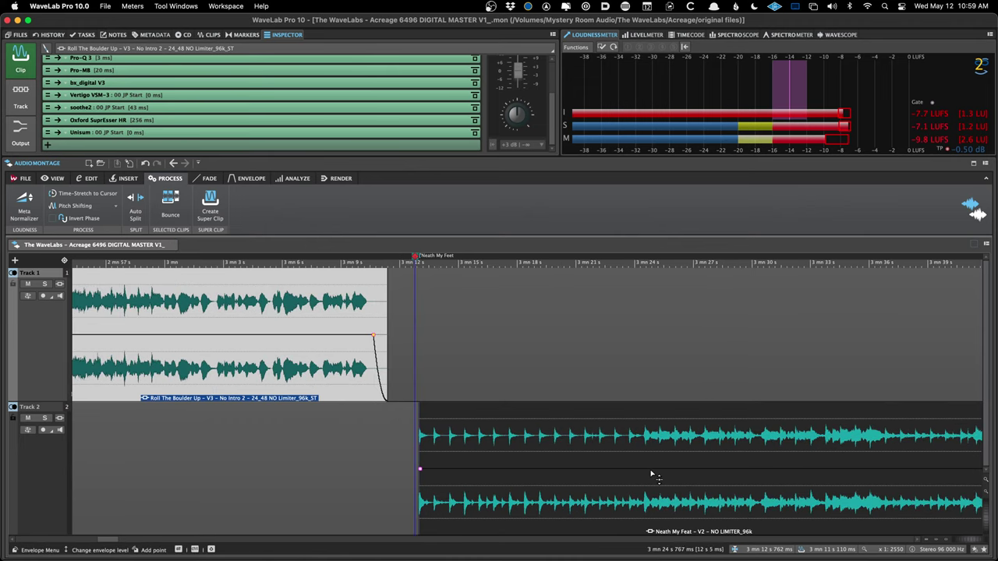
click(649, 472)
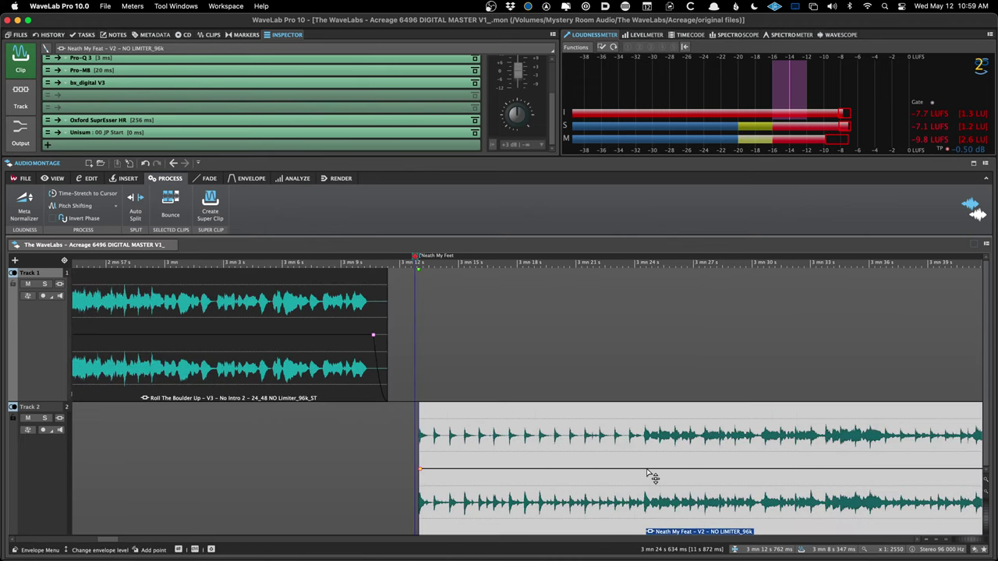
double_click(646, 469)
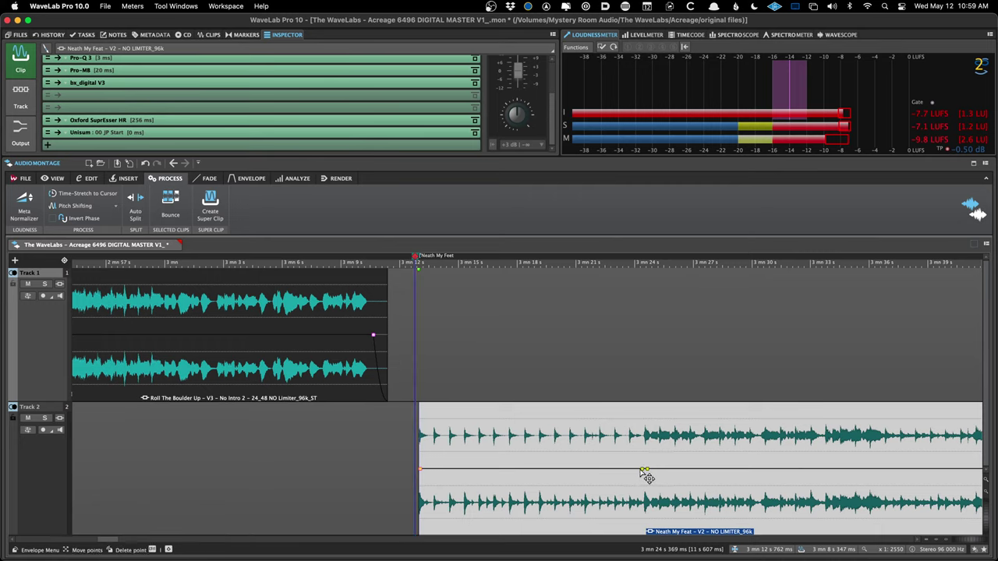
drag(633, 472, 636, 460)
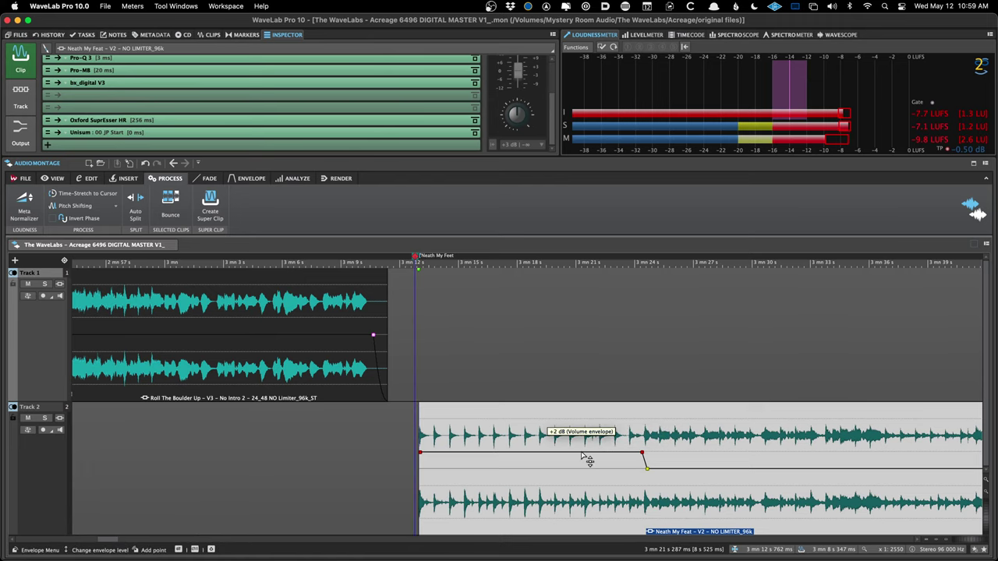
- Try the Envelope after Effects option on the Neath My Feet clip and check its plug-in chain
scroll(575, 441, down, 2)
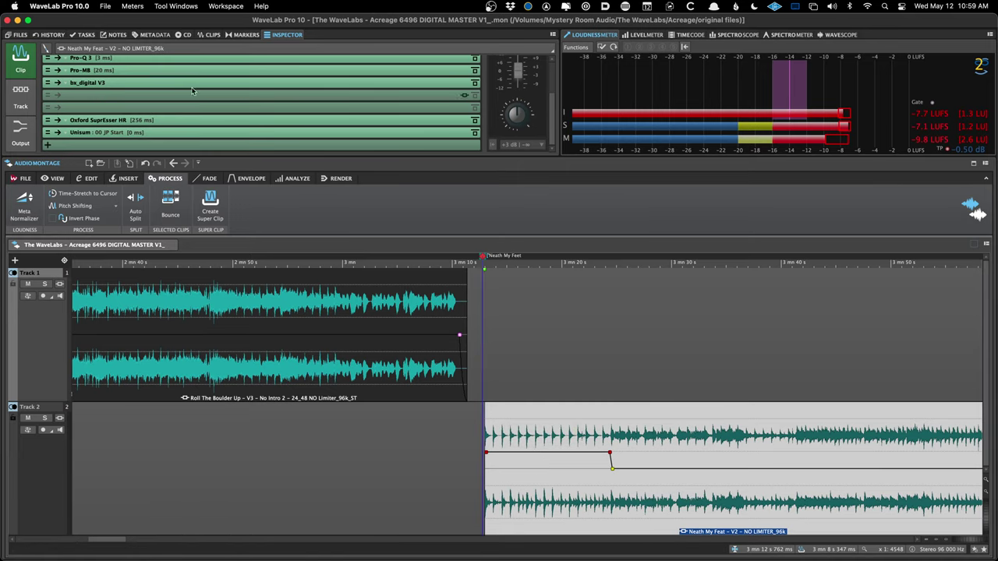
scroll(192, 92, up, 2)
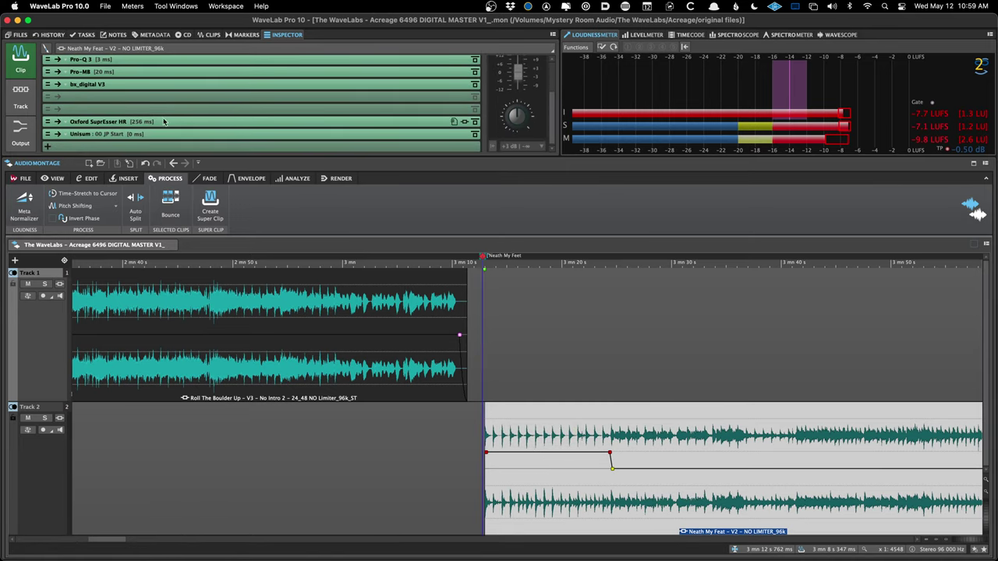
click(251, 178)
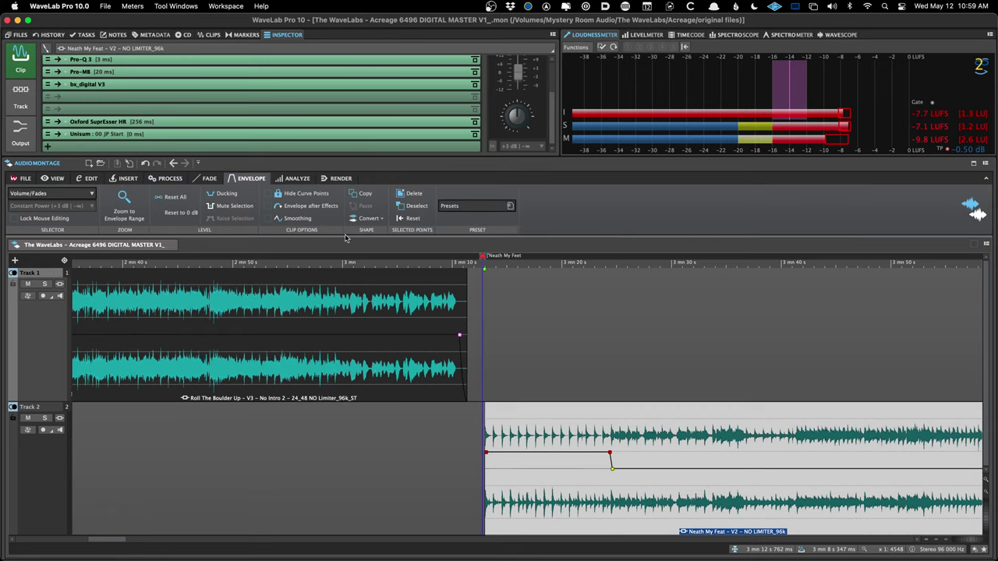
click(308, 205)
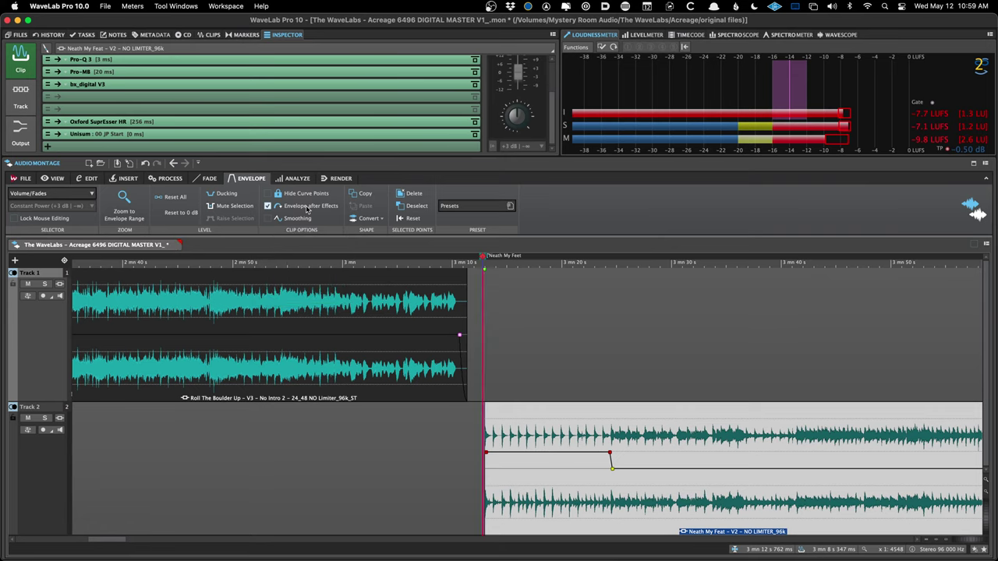
click(21, 134)
click(25, 69)
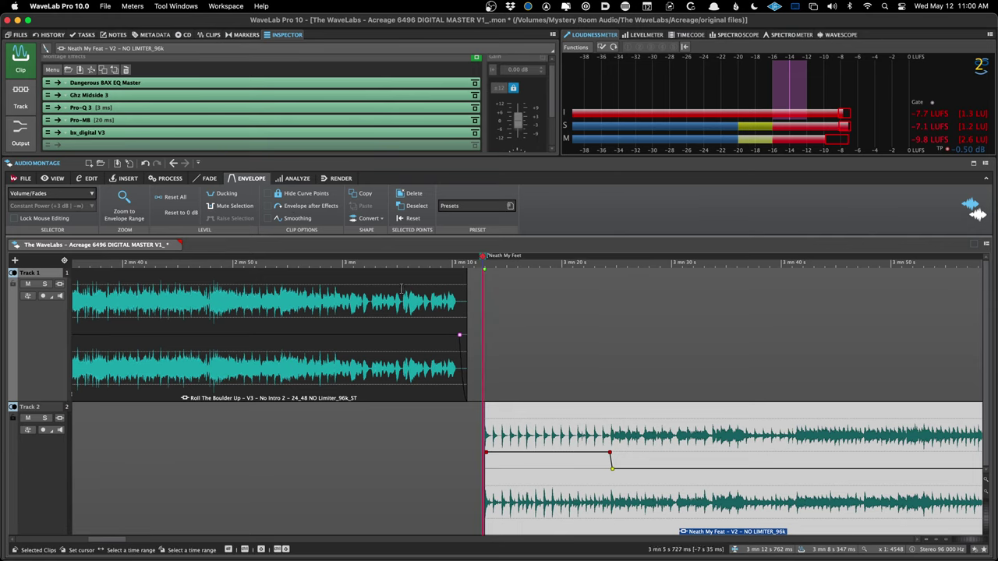
- Save the audio montage with the edited volume envelopes
key(super+s)
scroll(546, 438, down, 5)
scroll(546, 438, down, 3)
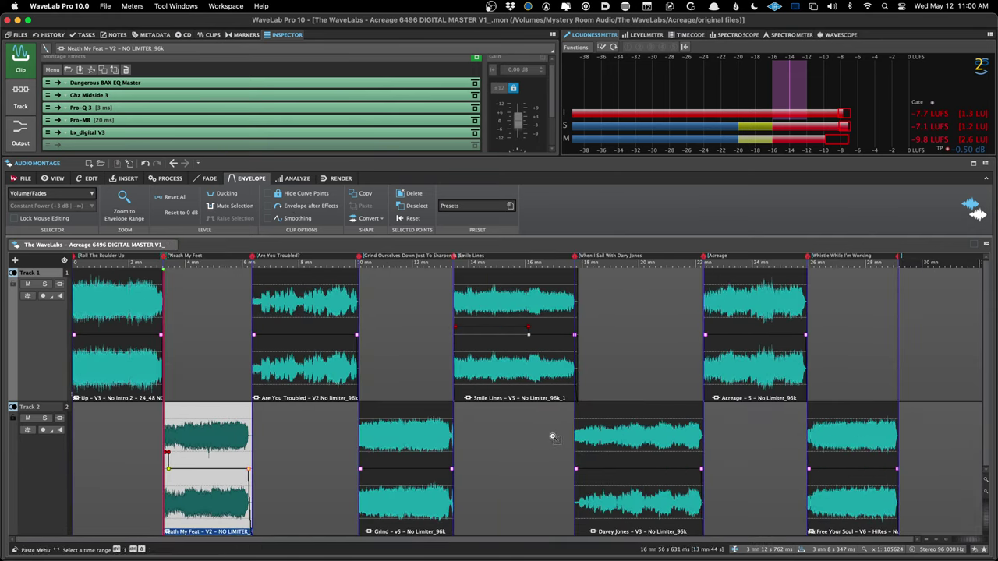
right_click(311, 246)
mouse_move(326, 294)
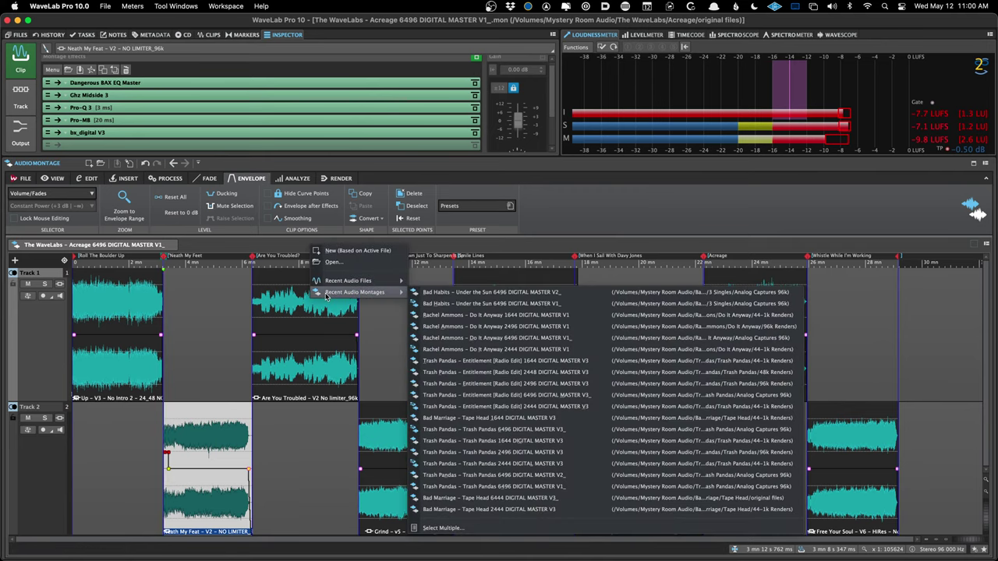
click(641, 210)
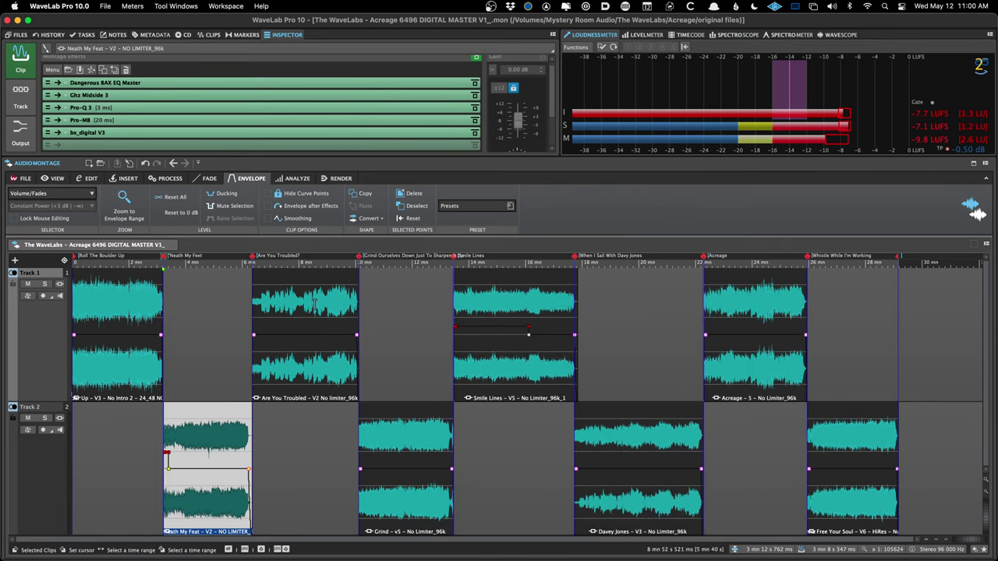
- Select the Are You Troubled clip and play its loud section near 9 min 24 s to check the level
click(257, 305)
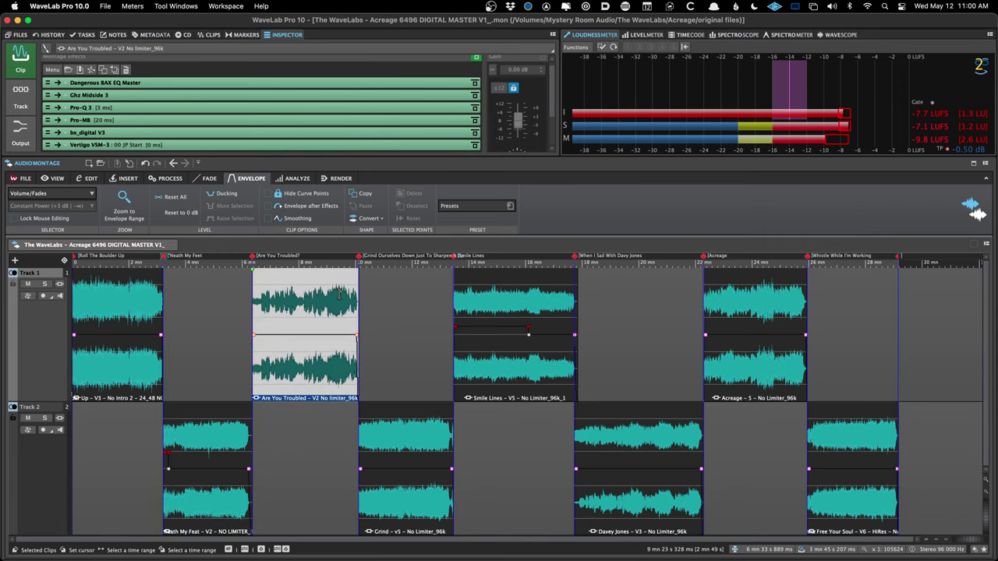
scroll(332, 309, up, 3)
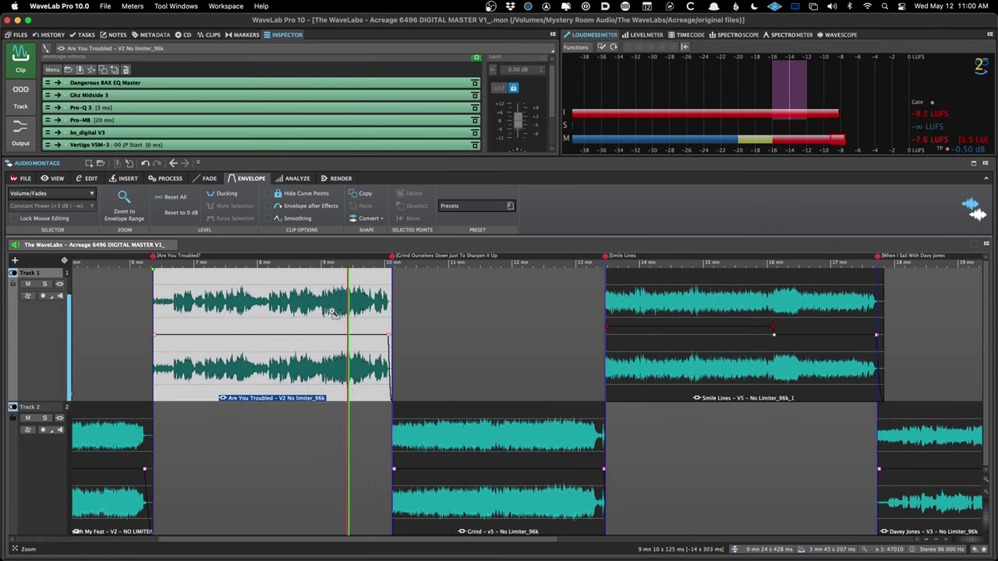
scroll(327, 316, left, 3)
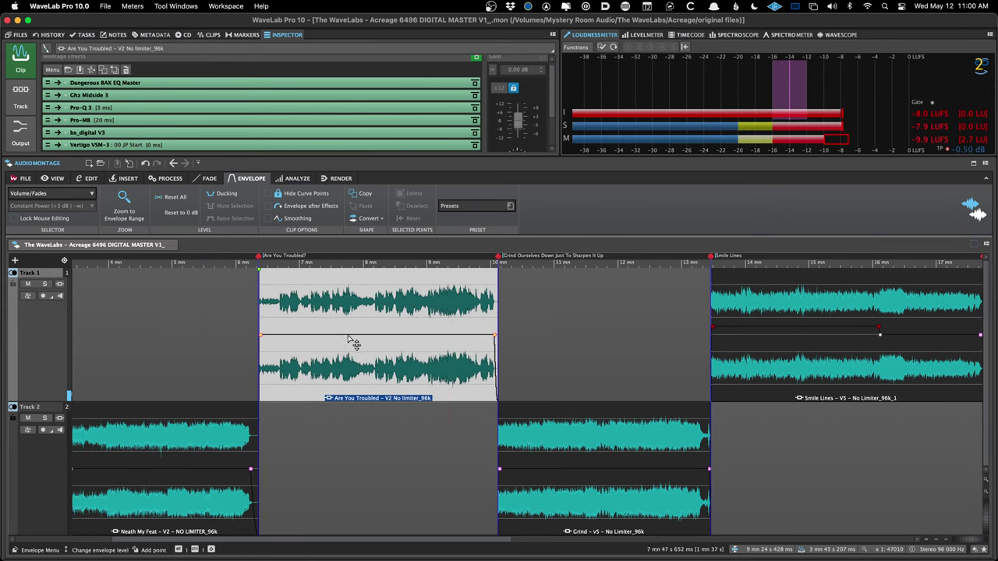
- Add volume envelope points near 6 min 57 s and 7 min 48 s in Are You Troubled and raise the opening segment
click(350, 336)
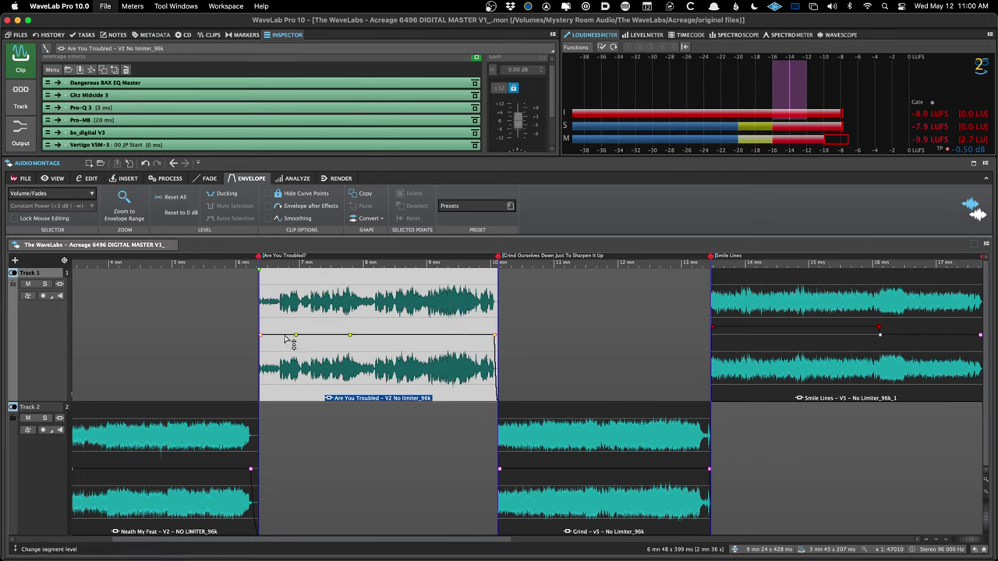
click(296, 336)
drag(283, 338, 284, 329)
click(281, 329)
- Add two envelope points near 6 min 41 s in Are You Troubled and raise the quiet intro before them to +2.9 dB
scroll(331, 329, up, 5)
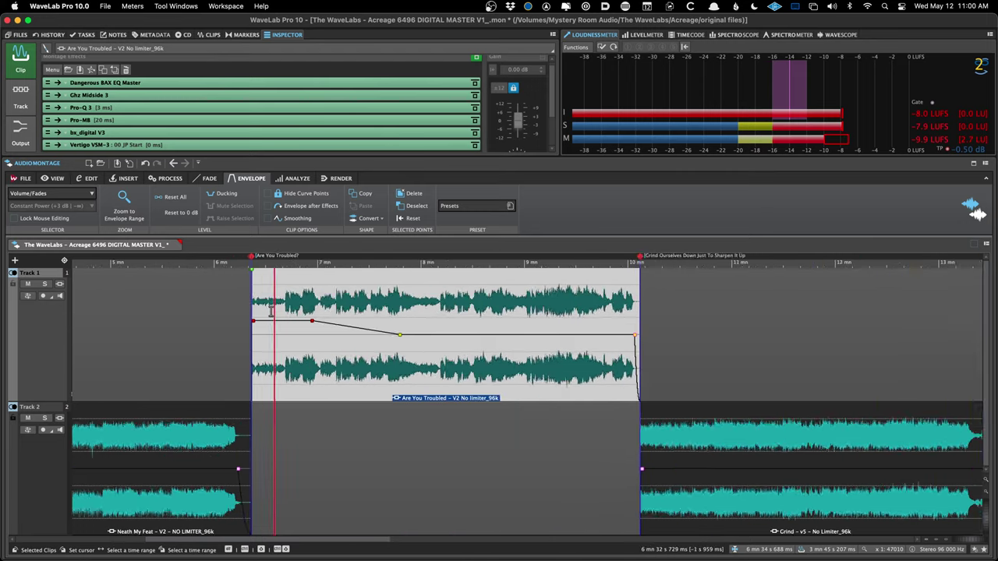
click(360, 321)
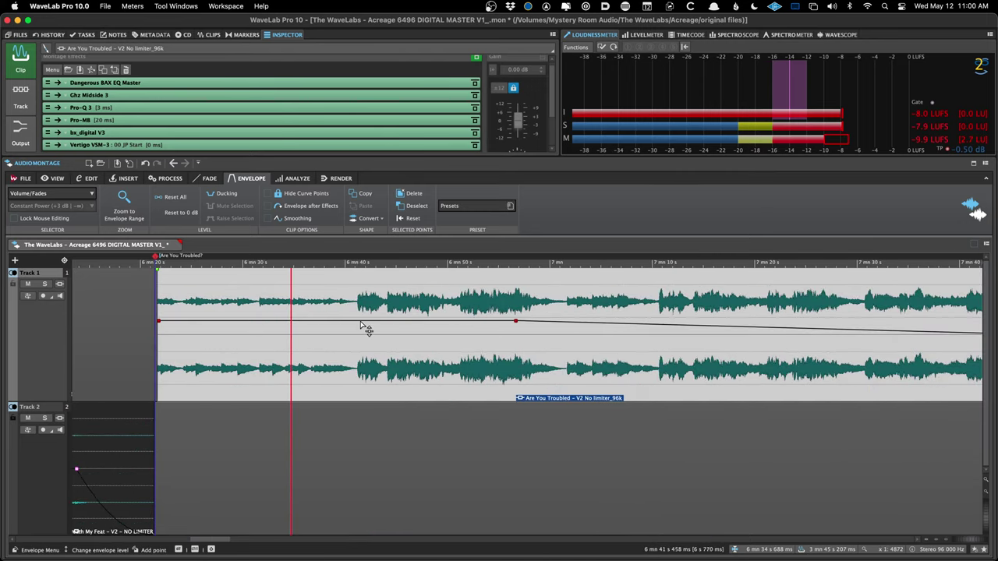
drag(351, 322, 337, 316)
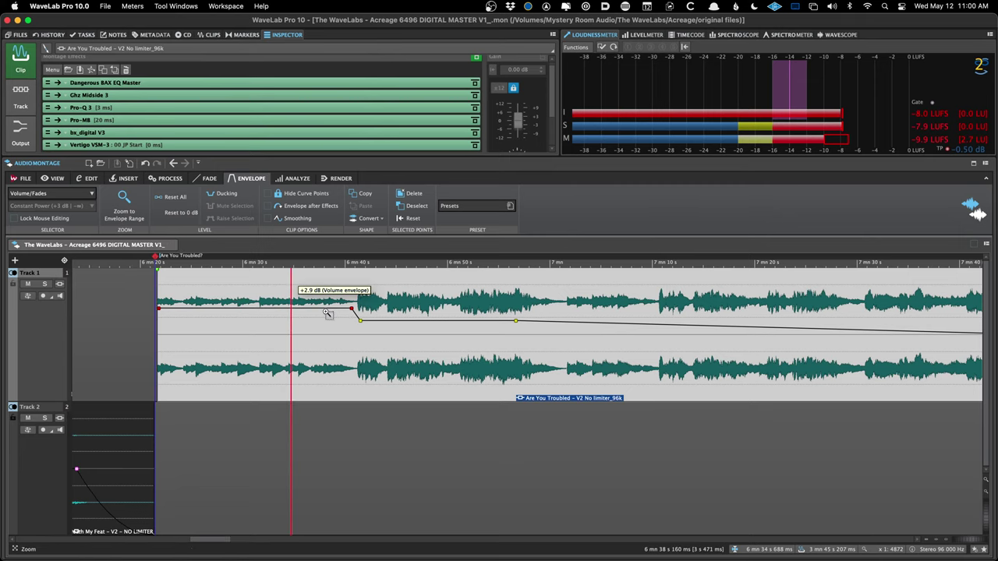
- Play the Grind clip from about 11 min 2 s to check its loudness
scroll(327, 314, down, 2)
scroll(327, 313, down, 4)
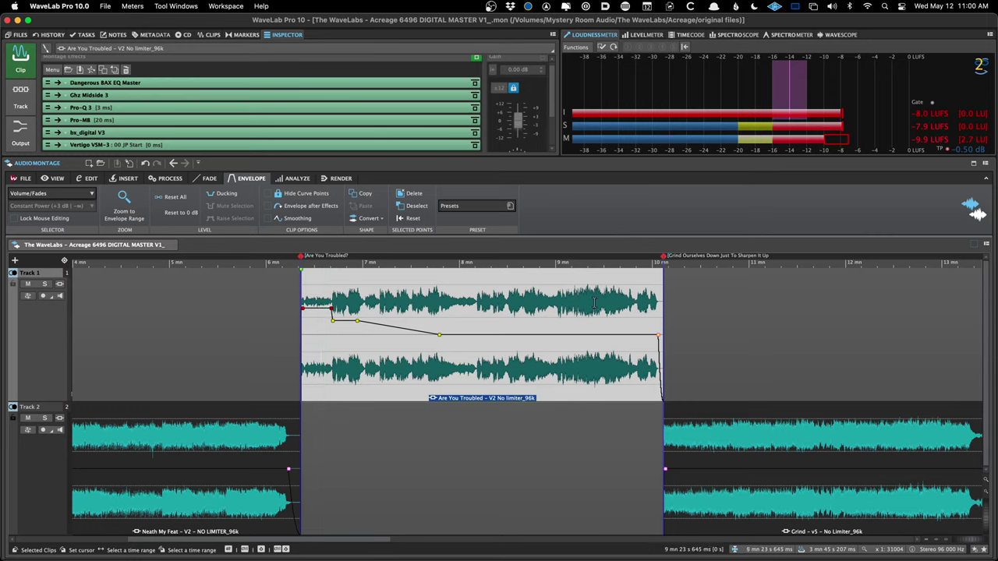
scroll(463, 324, down, 2)
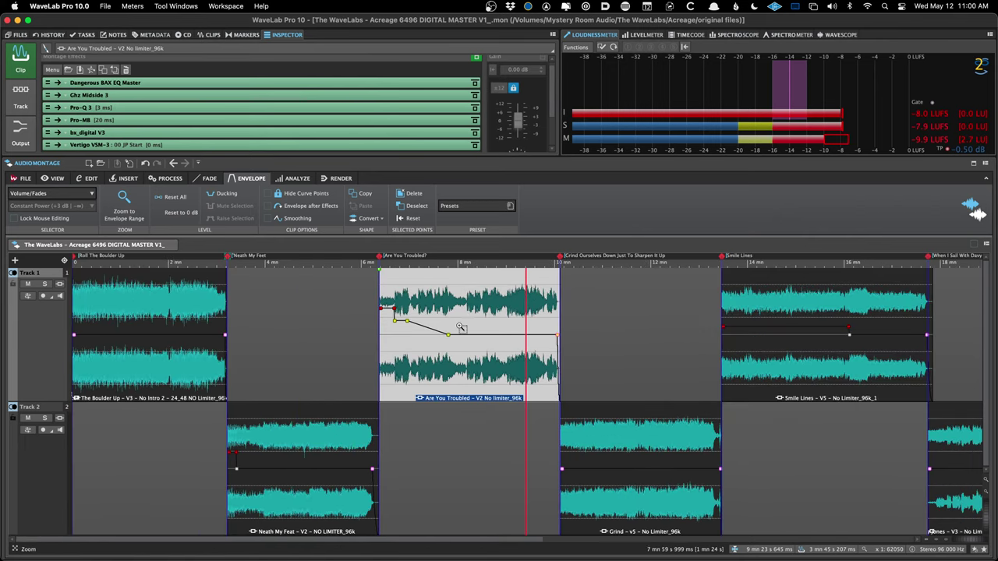
click(605, 388)
scroll(644, 426, right, 2)
key(space)
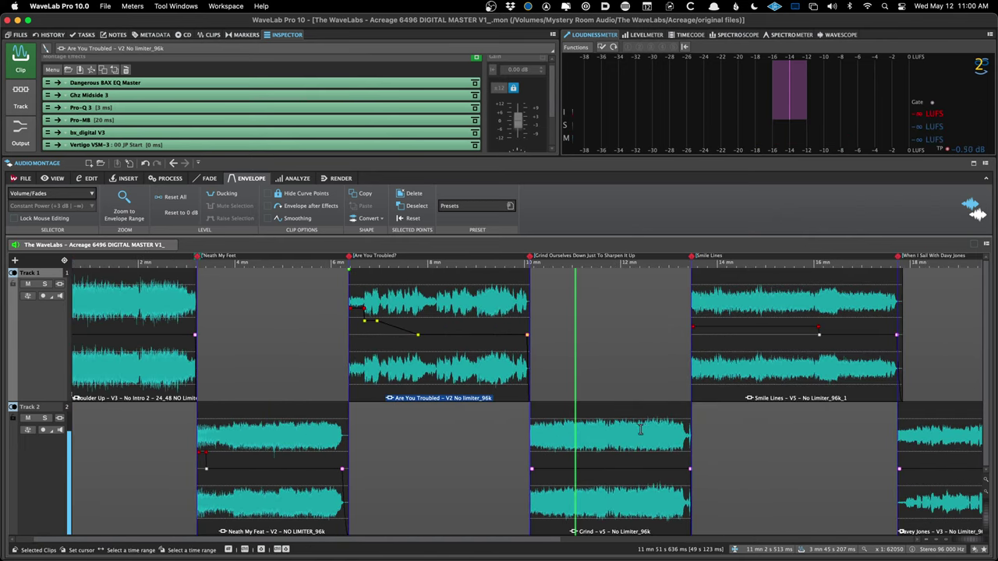
- Select the Acreage clip and play its loud section near 24 min 30 s to check the level
scroll(592, 401, right, 6)
scroll(558, 383, right, 8)
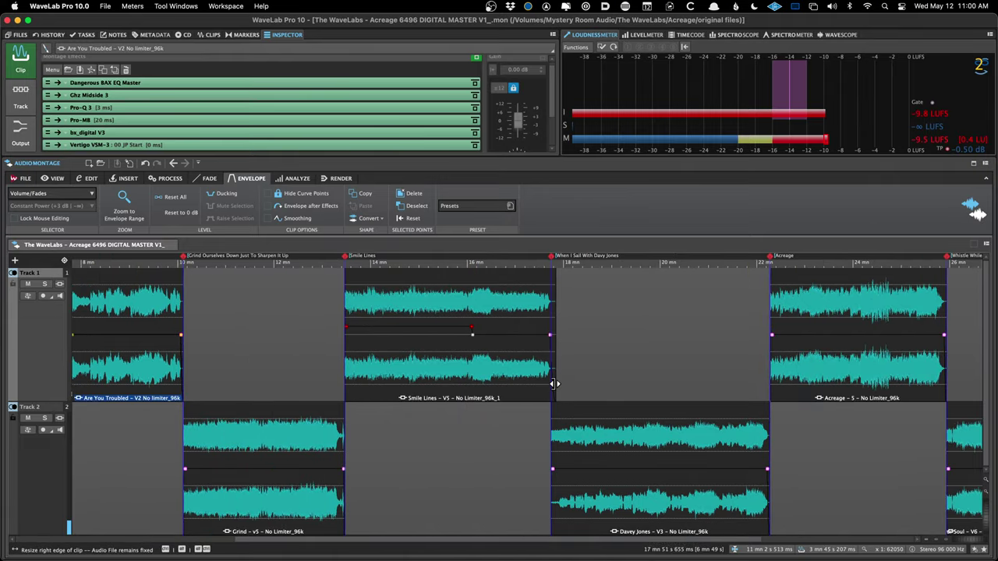
scroll(555, 390, down, 2)
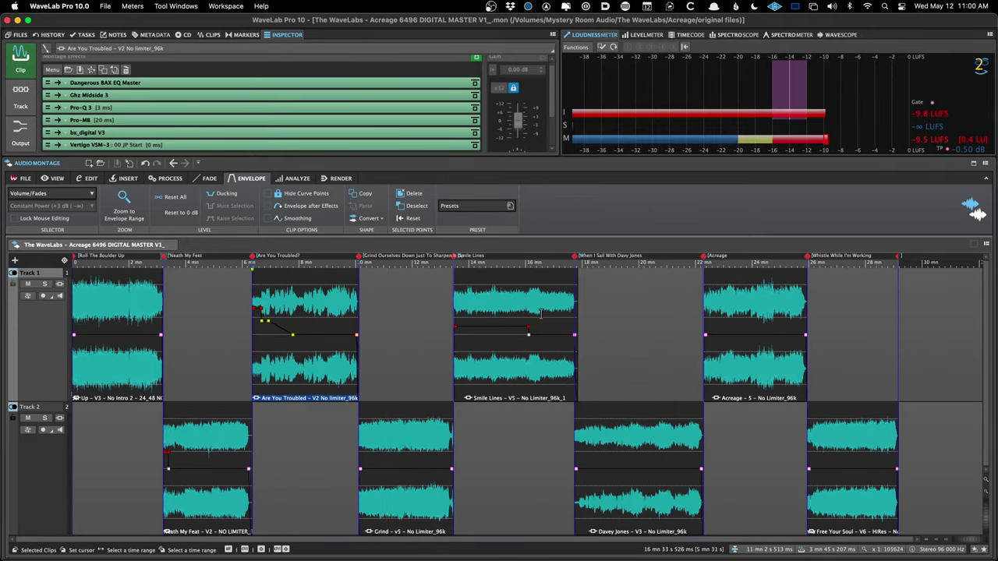
click(766, 318)
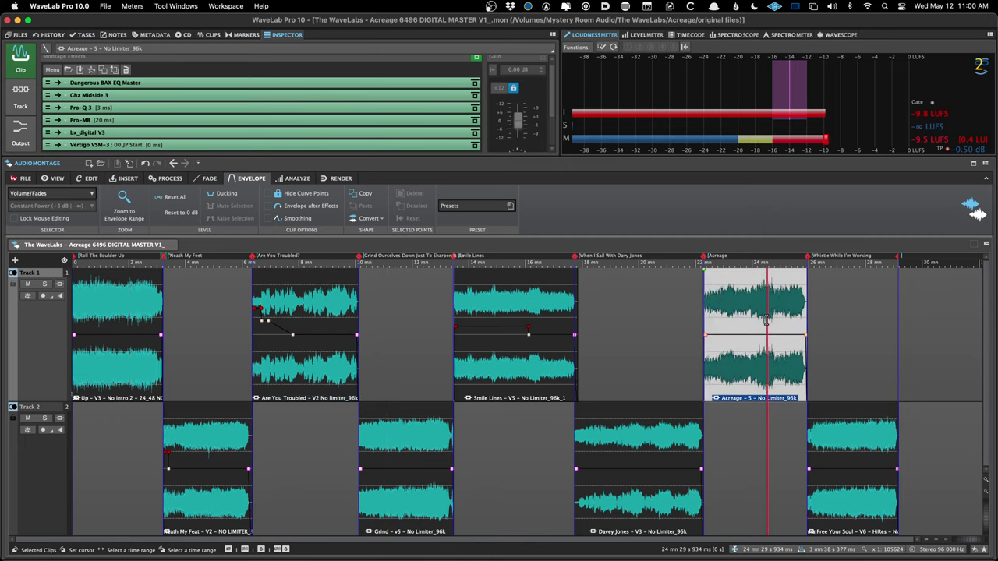
scroll(767, 318, up, 4)
key(space)
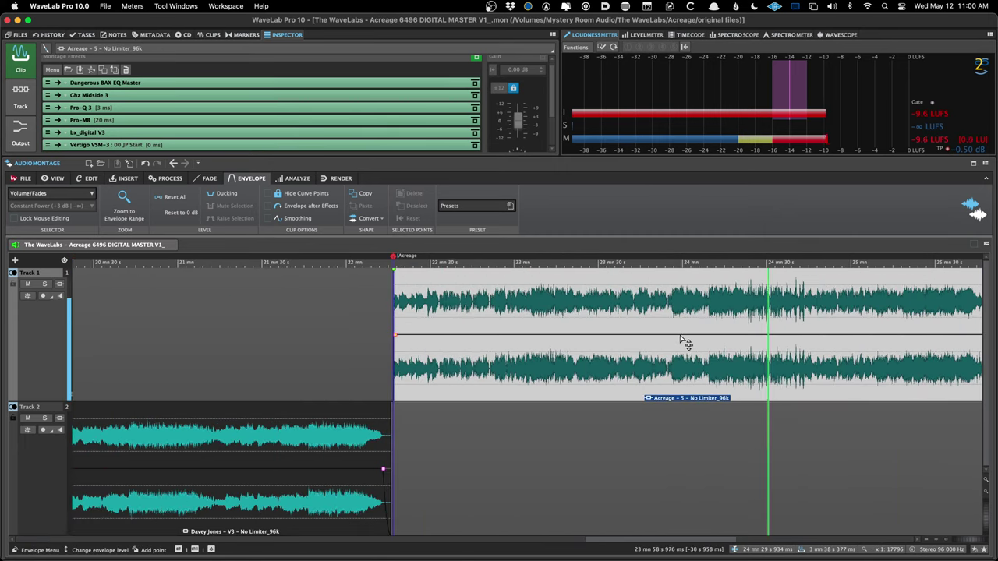
- Lower Acreage's volume envelope by 0.5 dB between about 24 min 6 s and 24 min 45 s, and save the montage
click(699, 336)
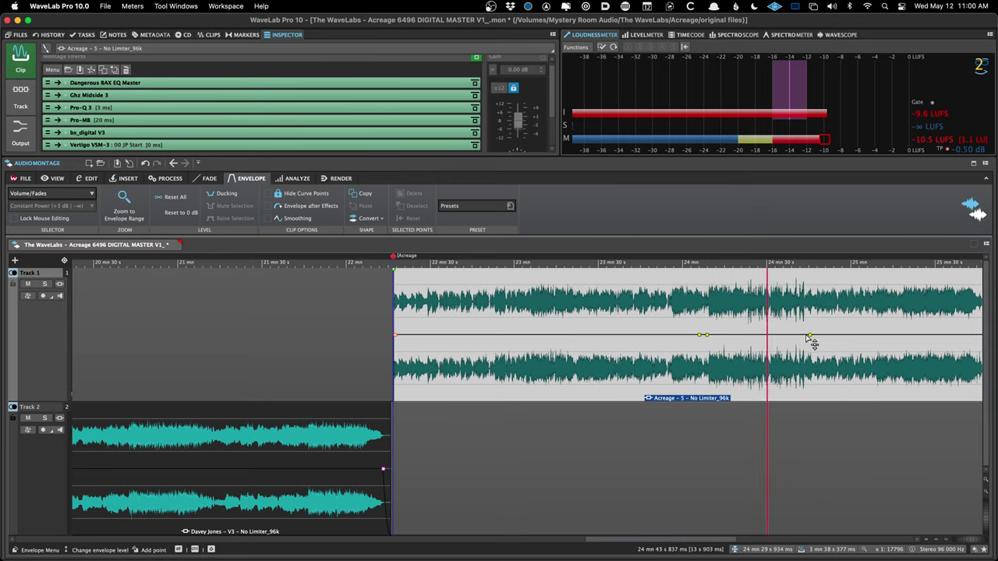
click(809, 336)
drag(799, 336, 791, 344)
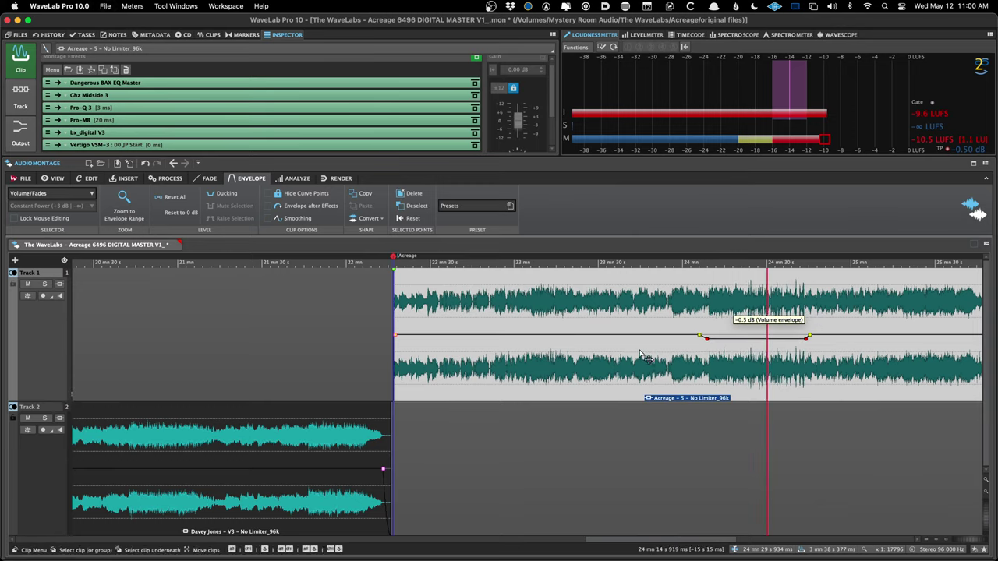
key(super+s)
key(shift+f)
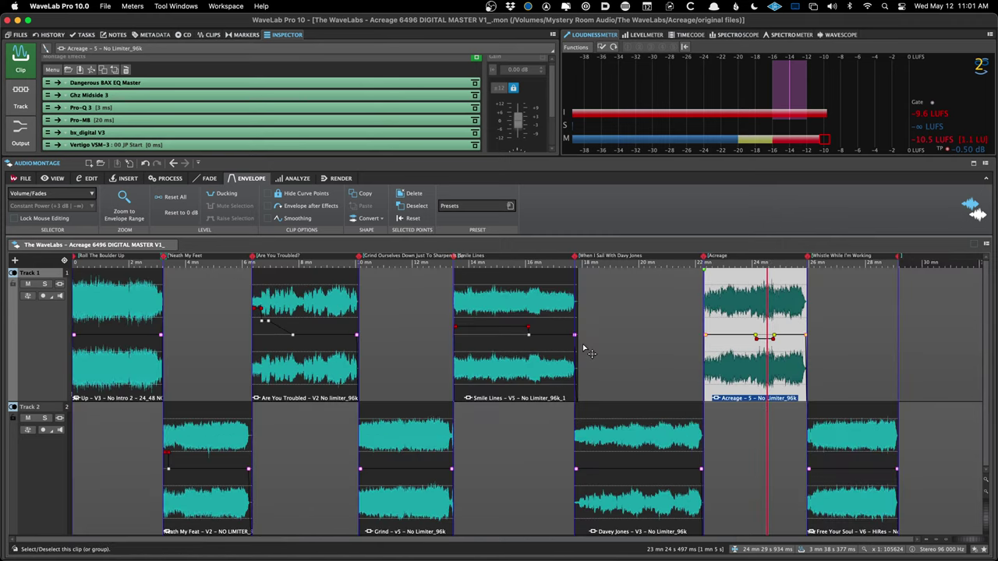
- Compare the volume envelopes of the Are You Troubled, Roll The Boulder Up, Smile Lines and Acreage clips
click(328, 320)
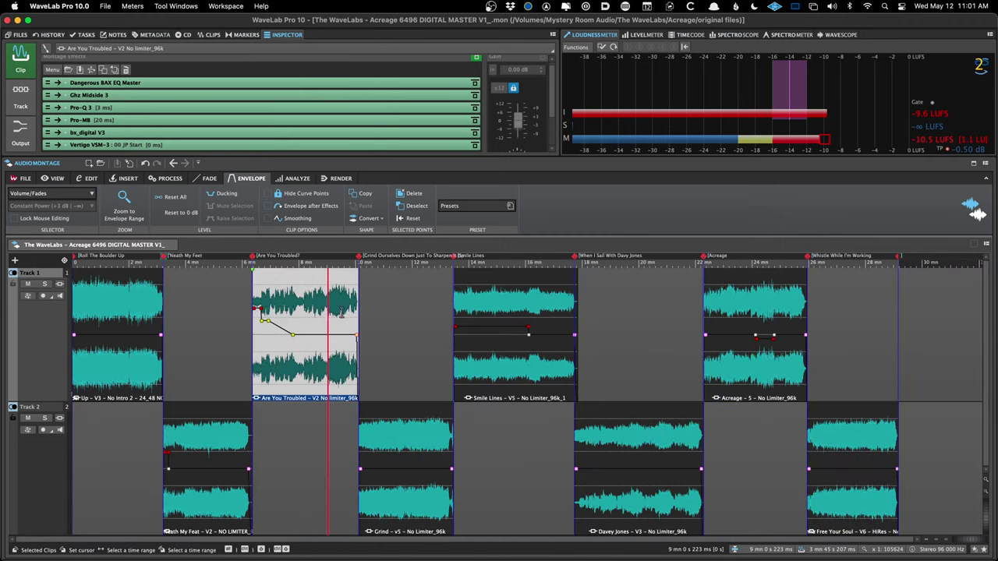
click(117, 331)
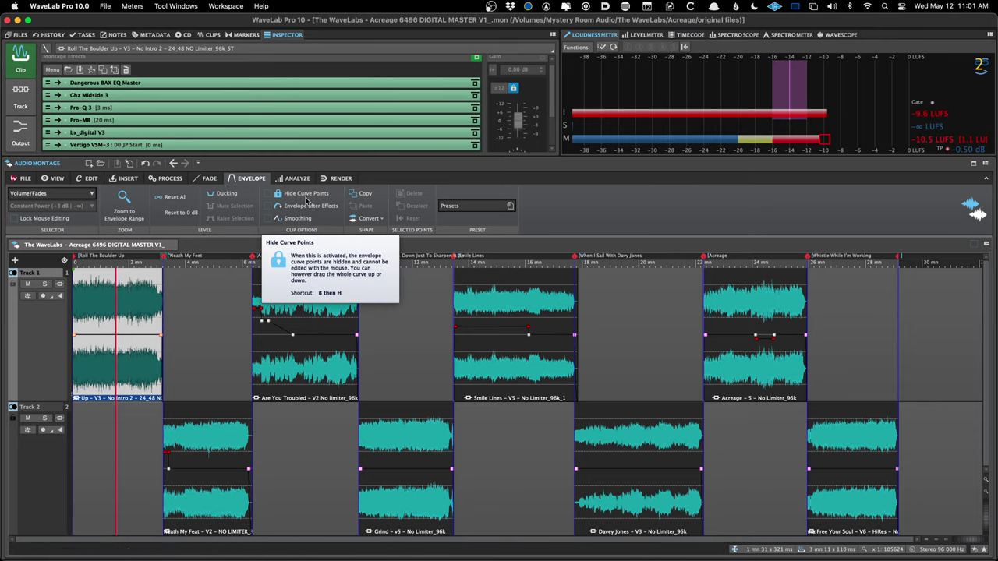
click(528, 308)
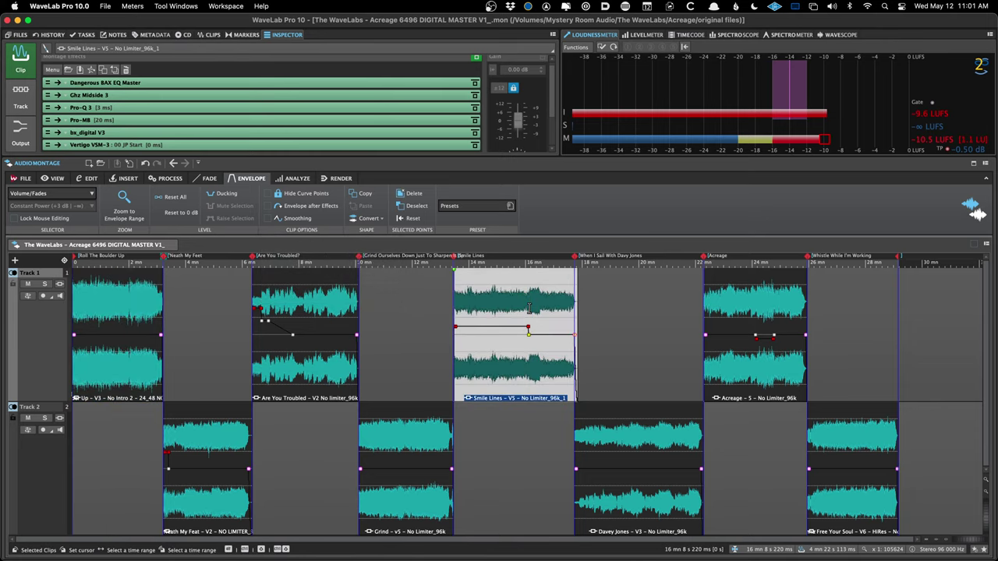
click(757, 307)
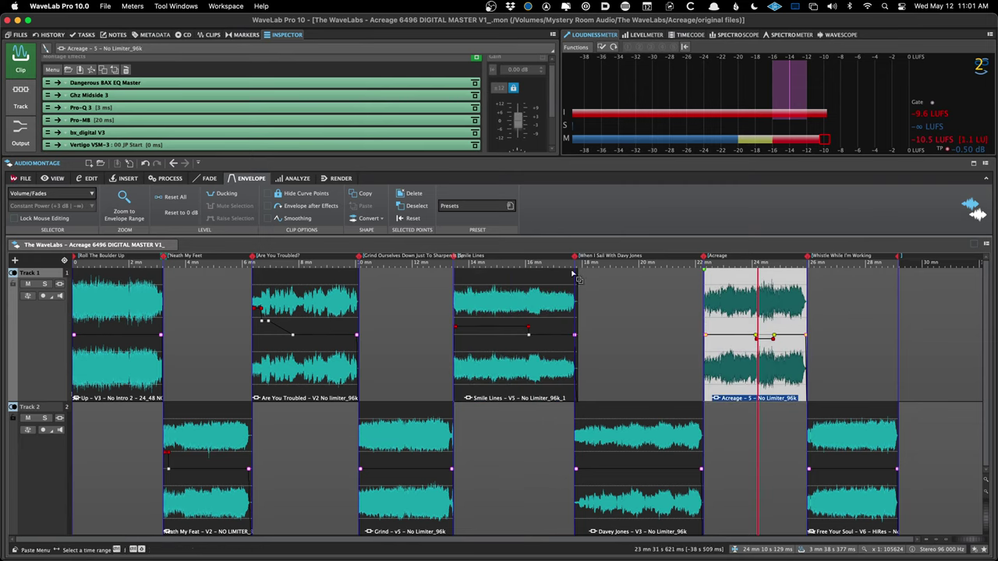
- Try a post-gain of +3 dB on the Acreage clip in the clip list, and undo it
click(212, 35)
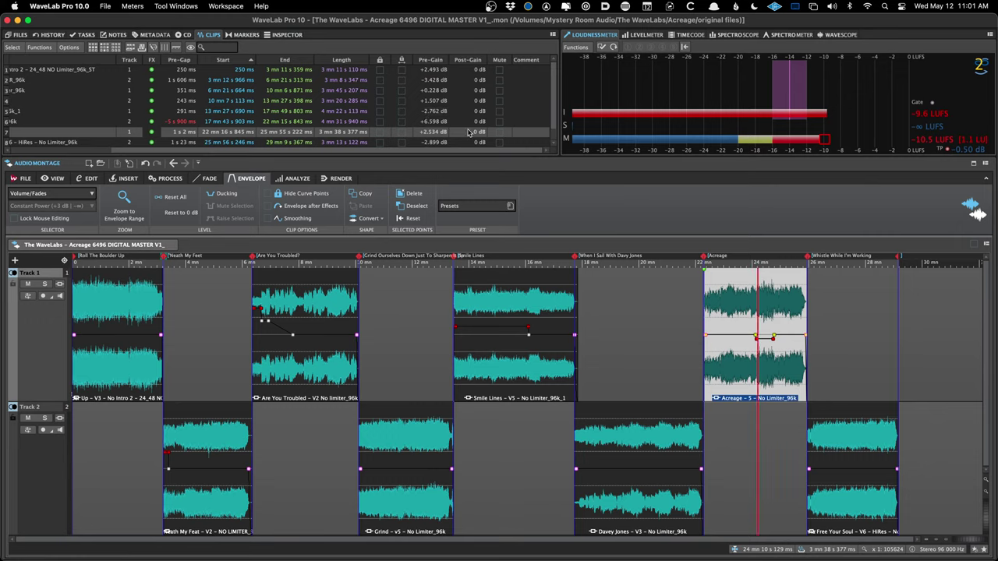
double_click(479, 132)
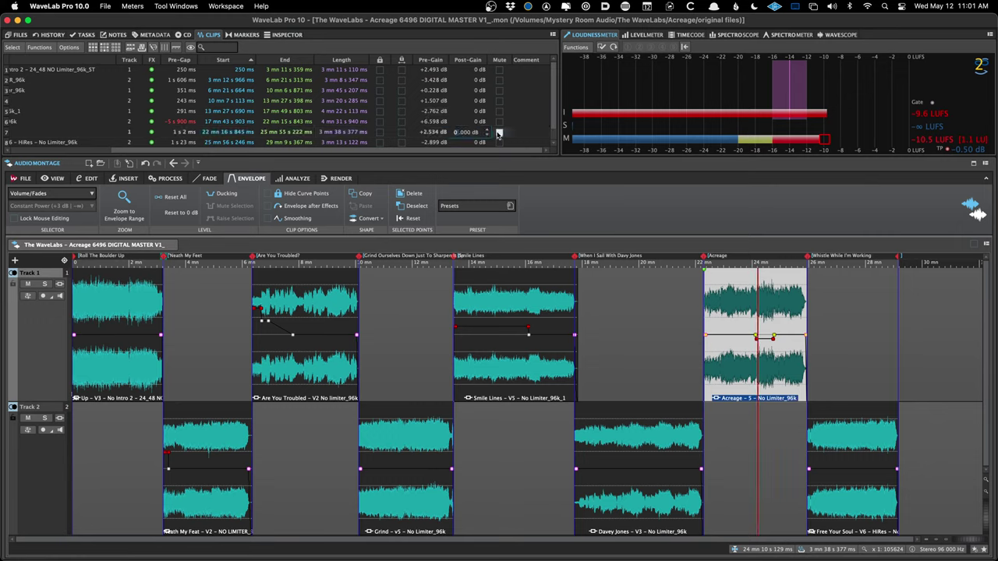
key(Return)
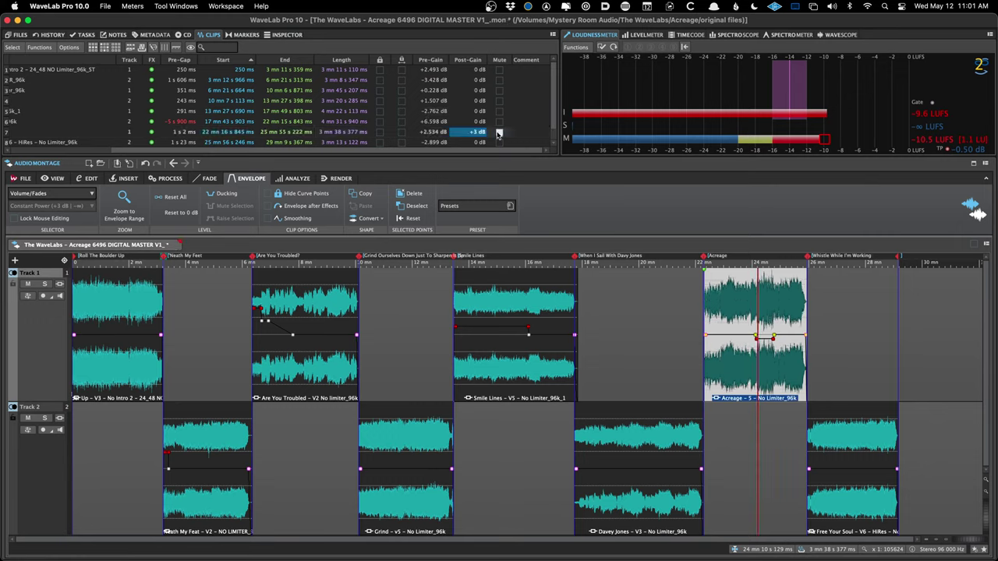
click(729, 290)
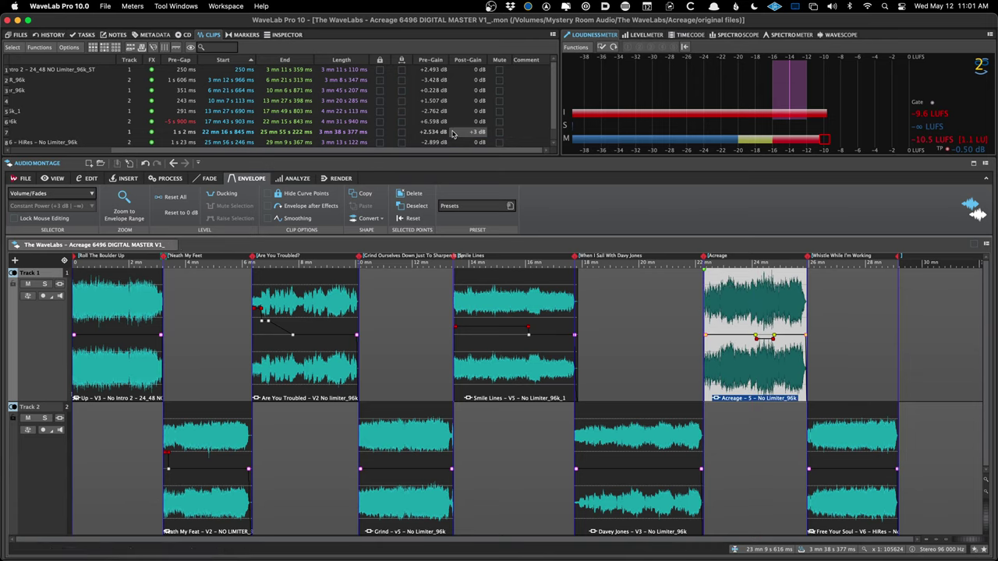
key(super+z)
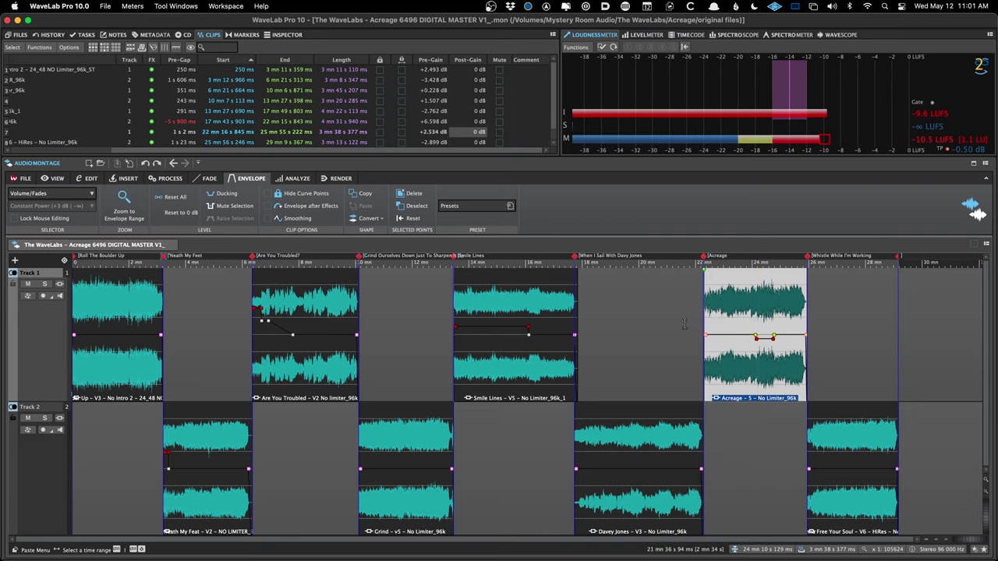
click(685, 323)
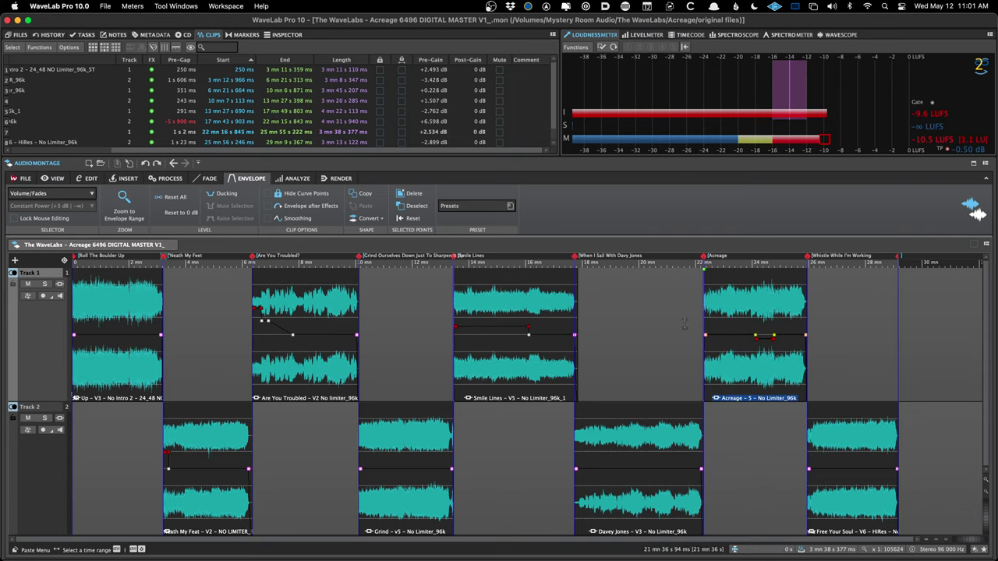
- Select the Roll The Boulder Up clip and play it from about 2 min 24 s to check its loudness
click(173, 304)
click(140, 304)
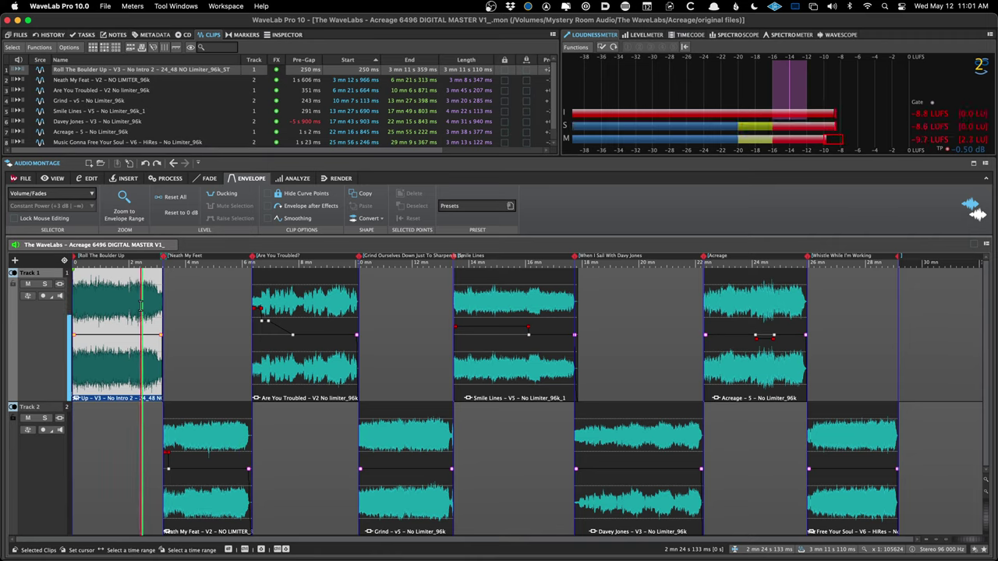
key(space)
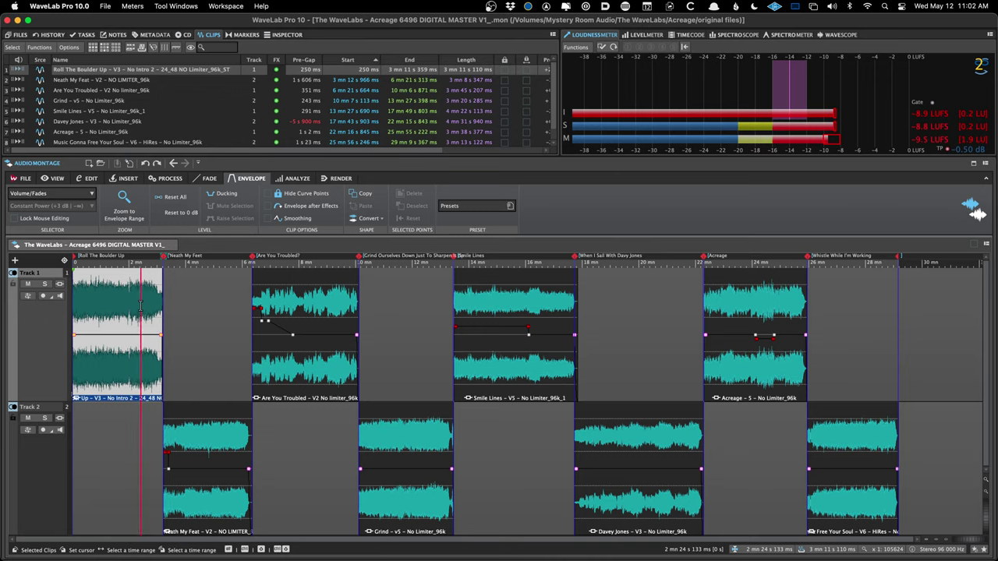
- Add a reference track directly below Track 1 in the montage
click(14, 260)
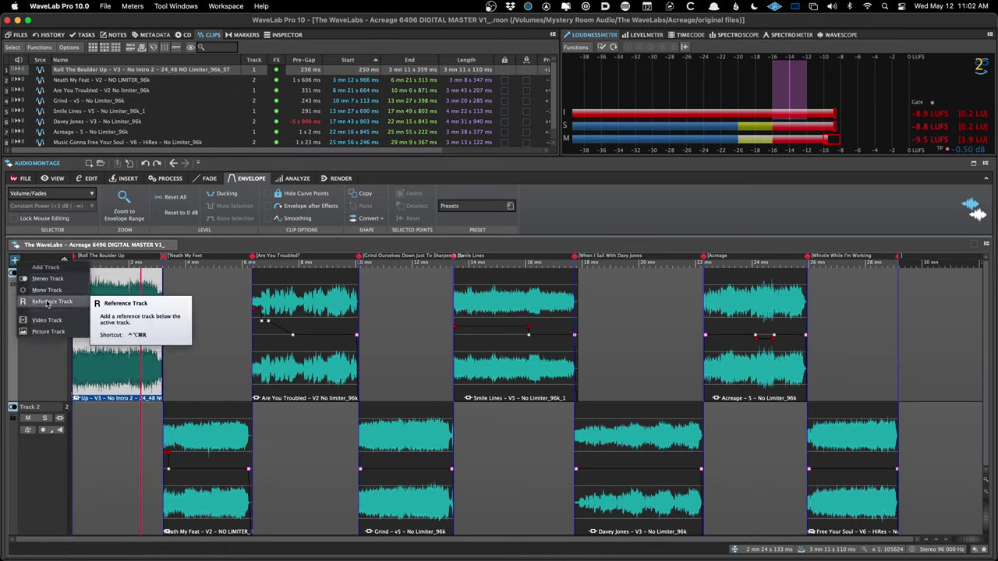
click(565, 190)
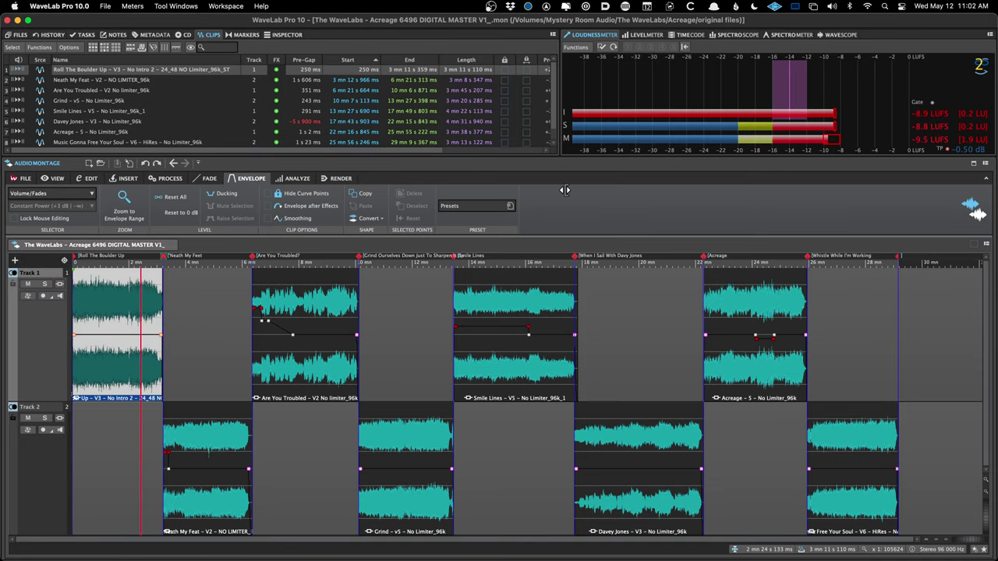
key(super+shift+r)
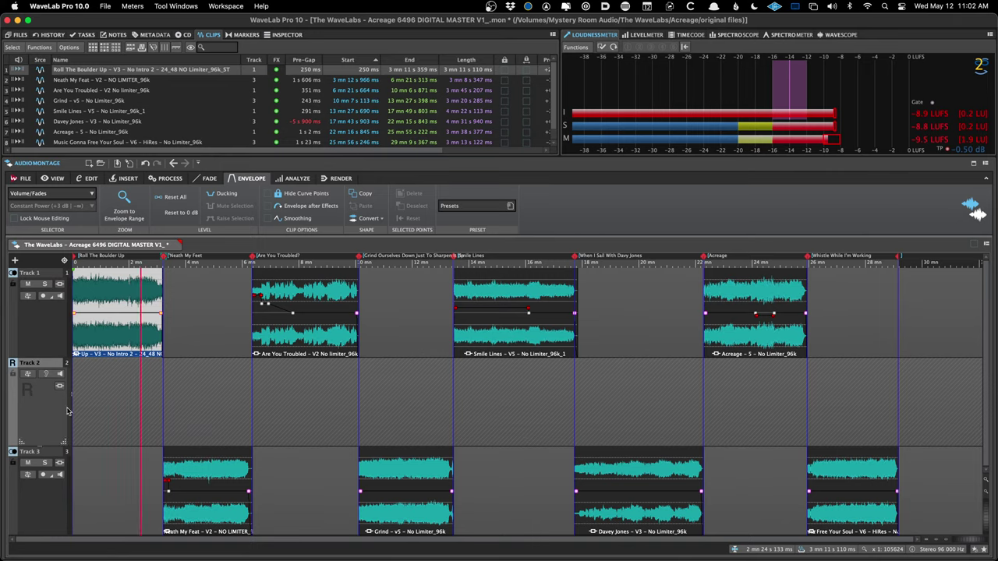
click(92, 415)
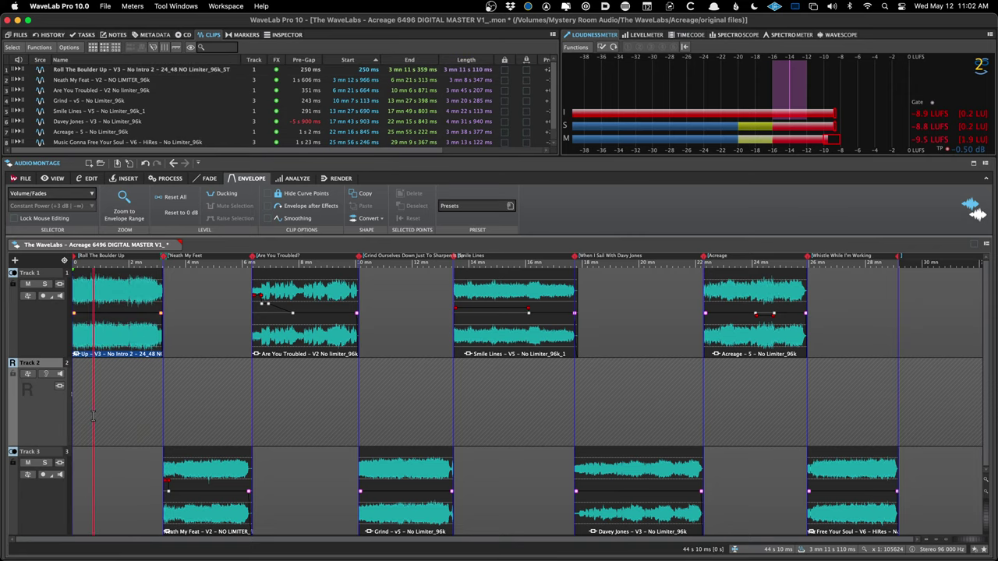
- Place the reference track below the second audio track and save the montage
key(ctrl+z)
key(ctrl+shift+z)
key(ctrl+z)
key(ctrl+shift+z)
key(ctrl+z)
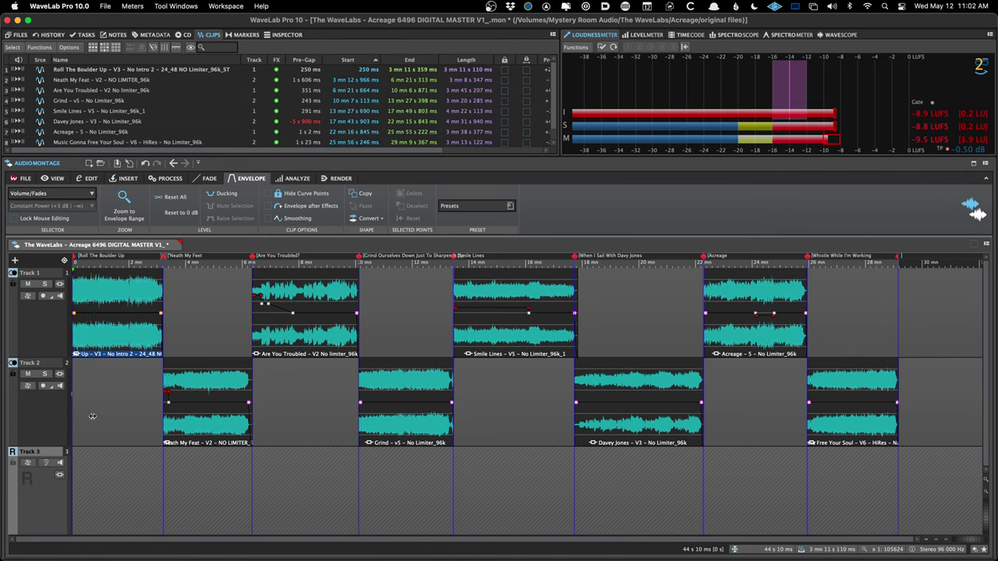
key(cmd+s)
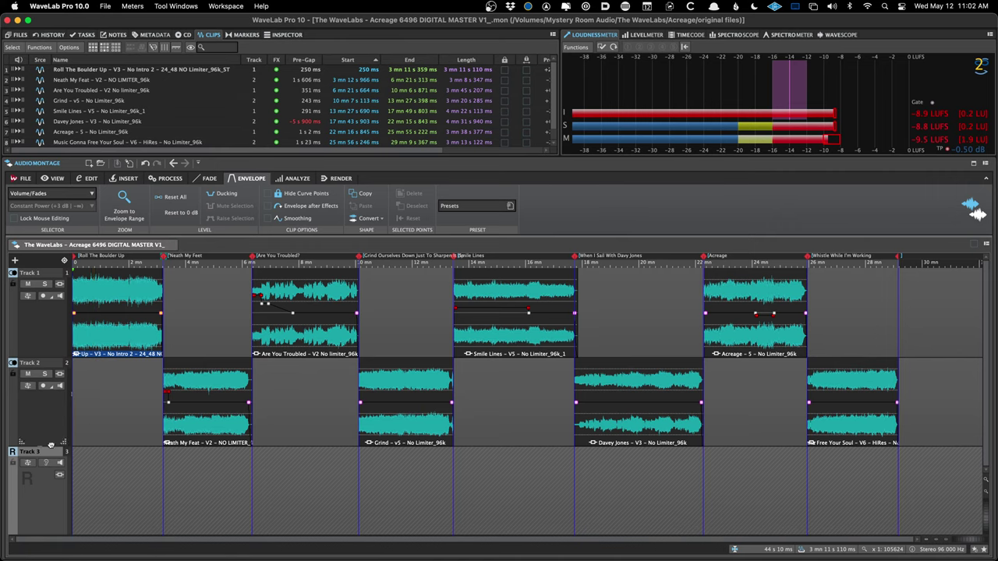
- Insert all eight audio files from the REFS folder at the start of the reference track, using resampled copies lined up linearly
key(Home)
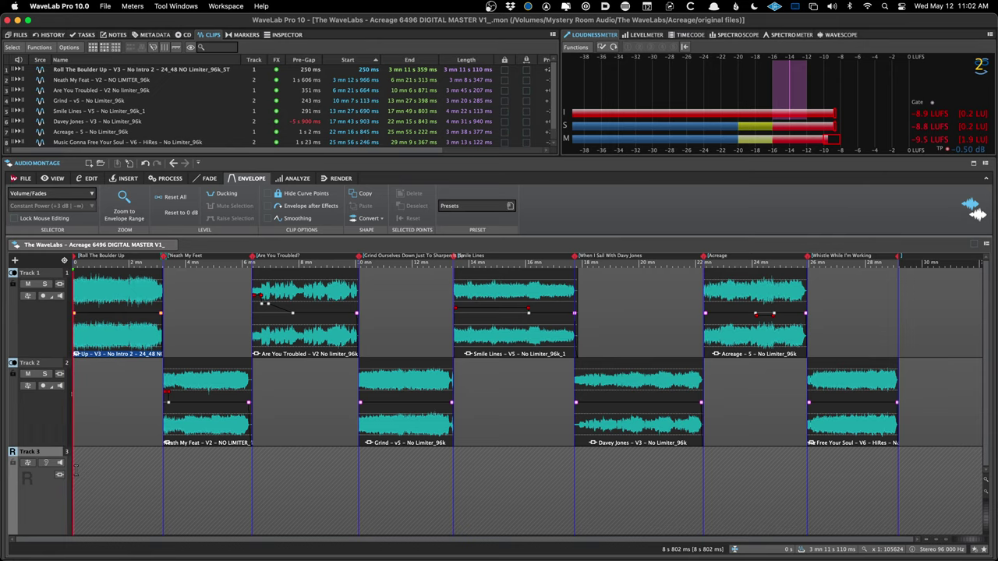
key(h)
key(h)
key(h)
key(h)
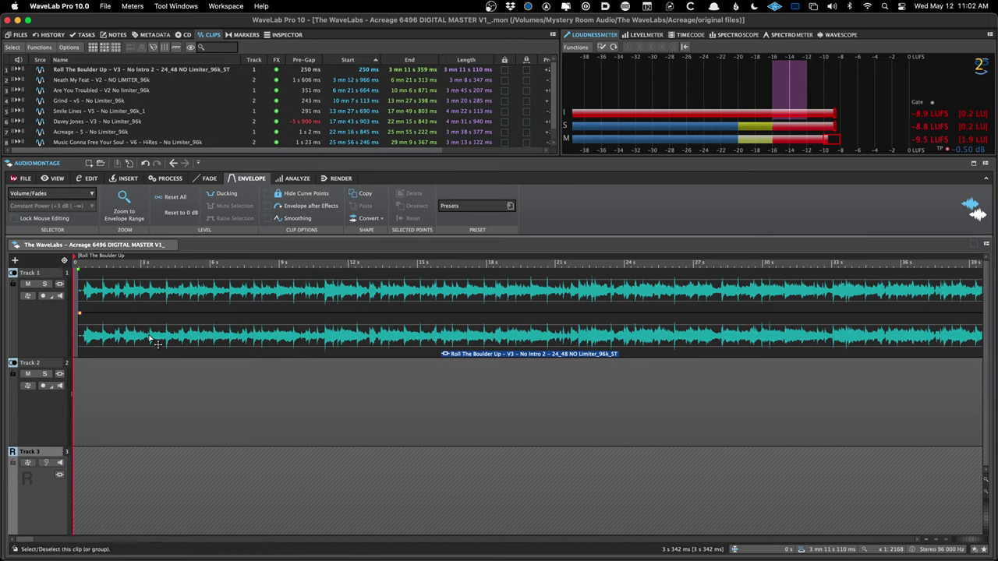
key(super+o)
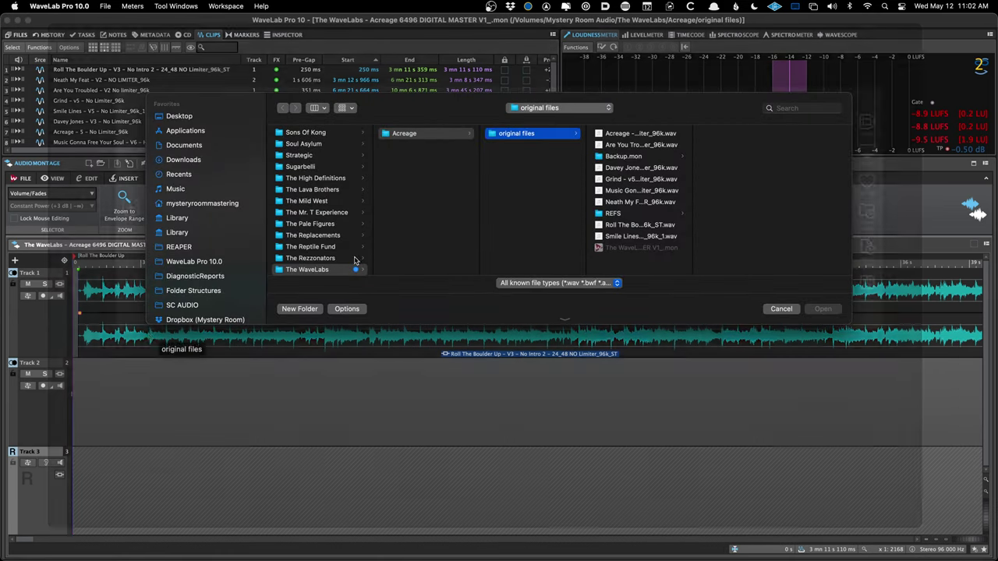
click(639, 133)
click(612, 213)
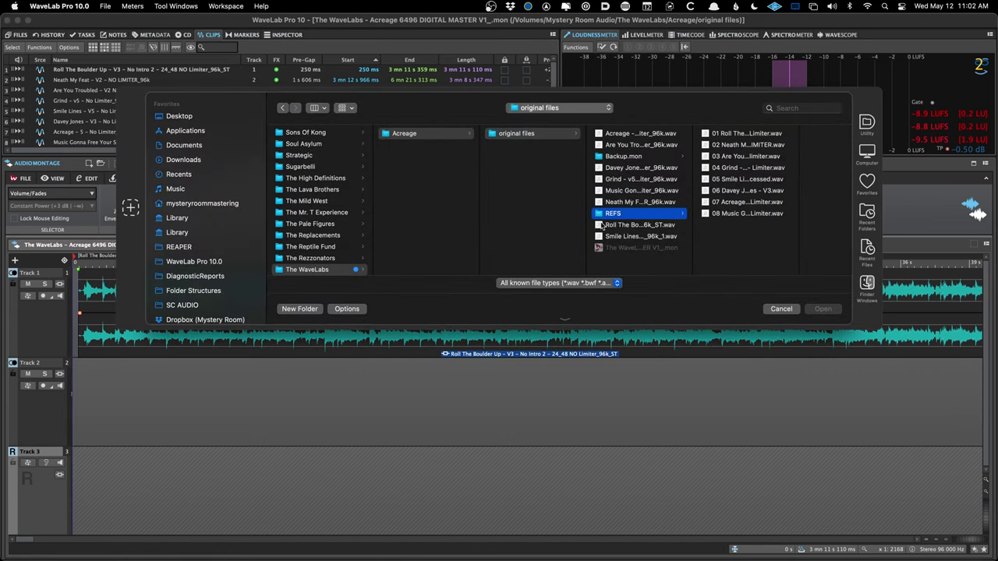
click(746, 134)
key(super+a)
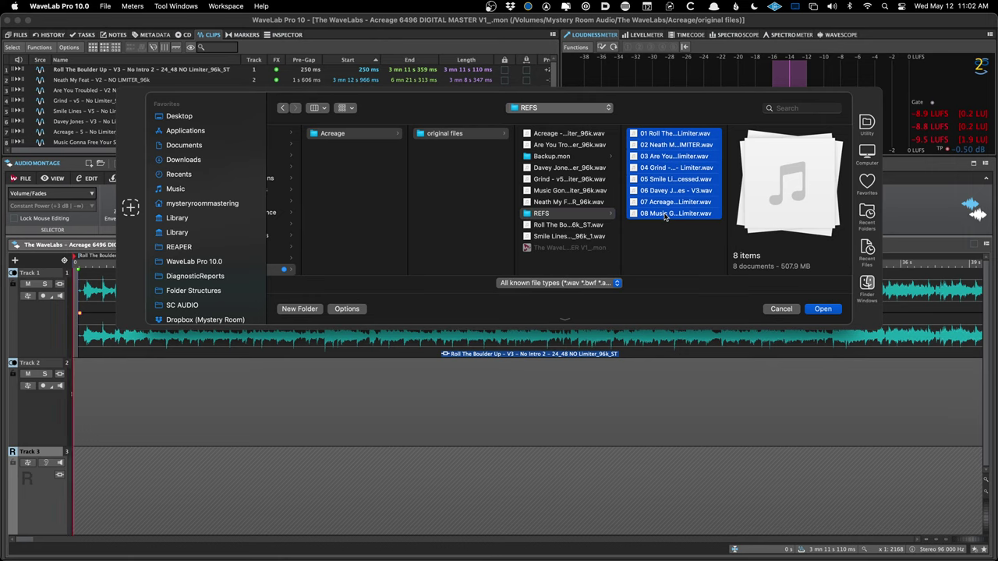
key(Return)
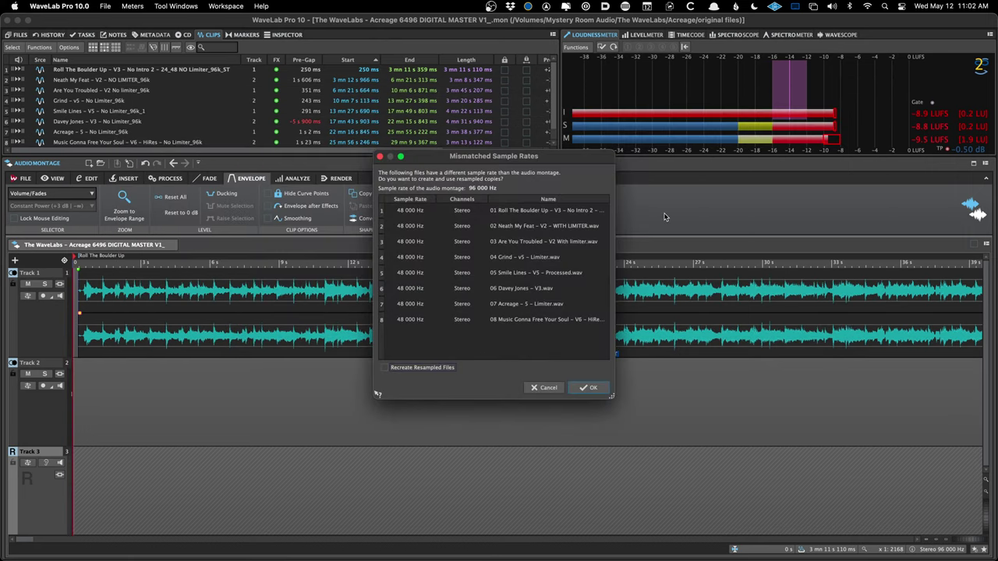
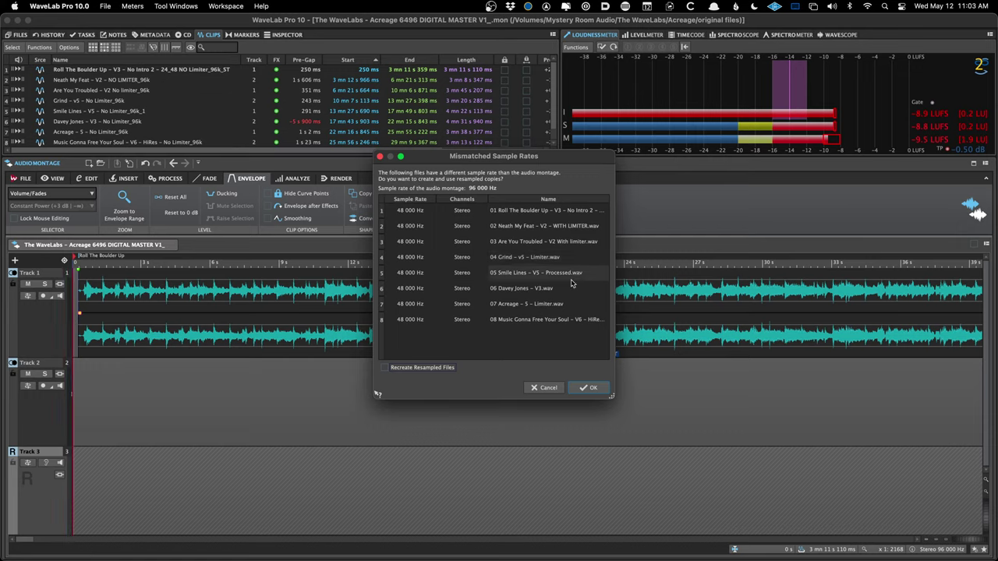
click(590, 388)
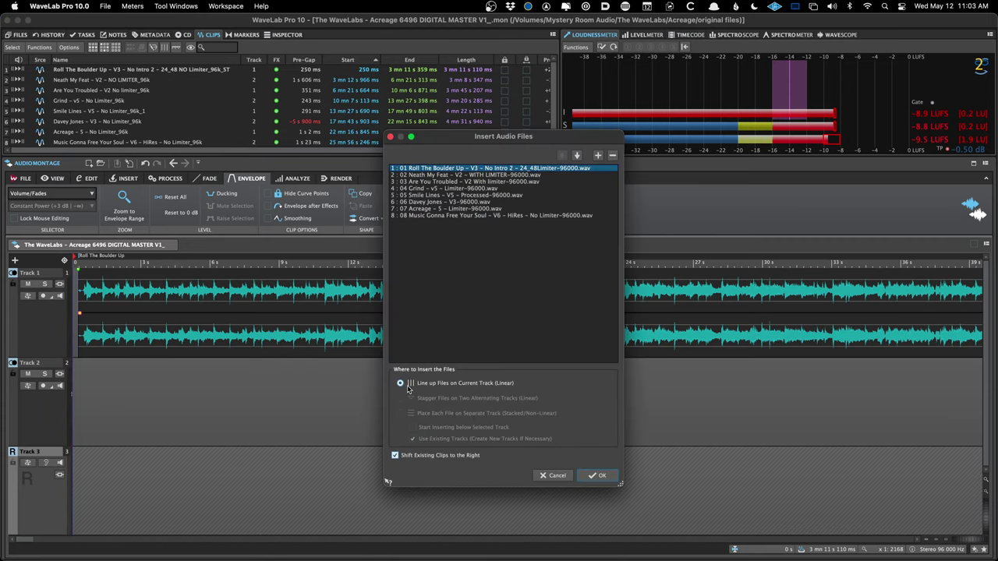
click(581, 473)
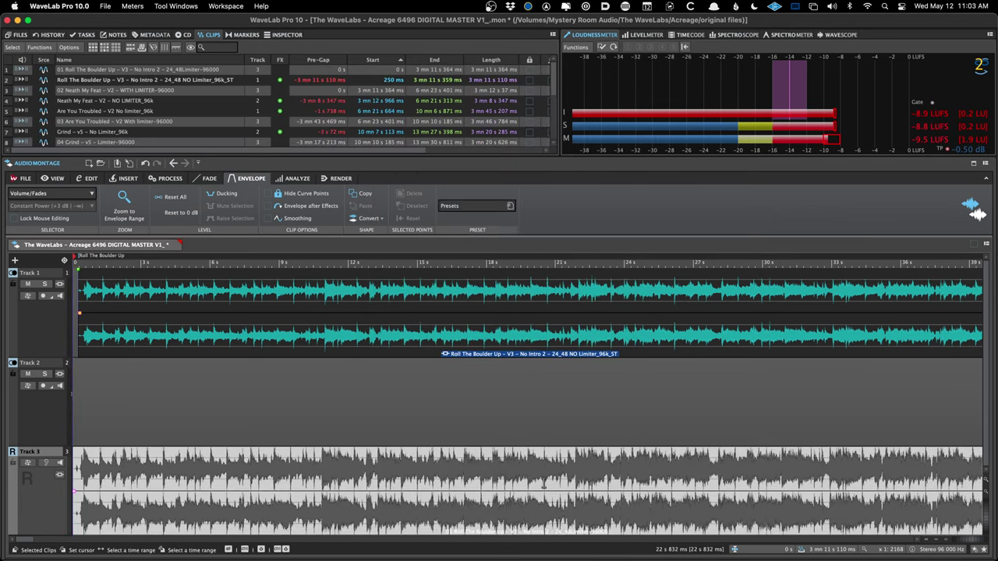
- Shift the 01 Roll The Boulder Up reference clip to start at 130 ms, aligning it with the Track 1 song
scroll(121, 483, up, 3)
drag(354, 505, 419, 505)
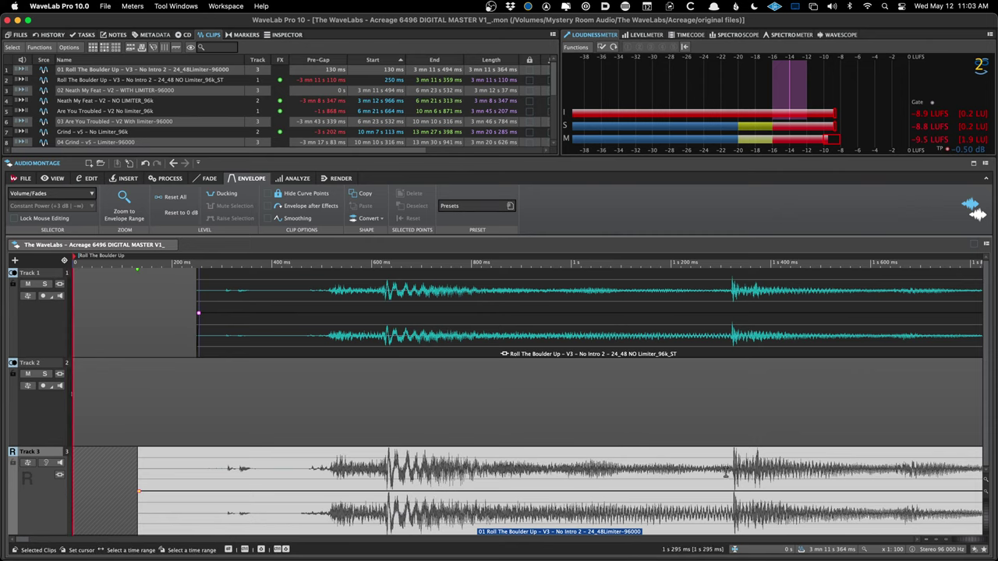
click(723, 507)
scroll(702, 515, up, 3)
click(691, 523)
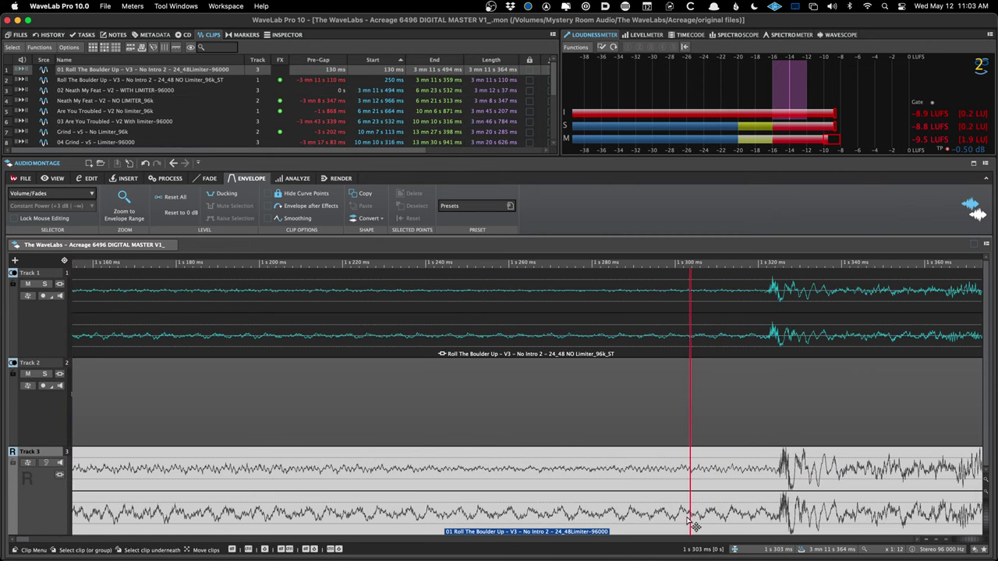
scroll(690, 525, down, 3)
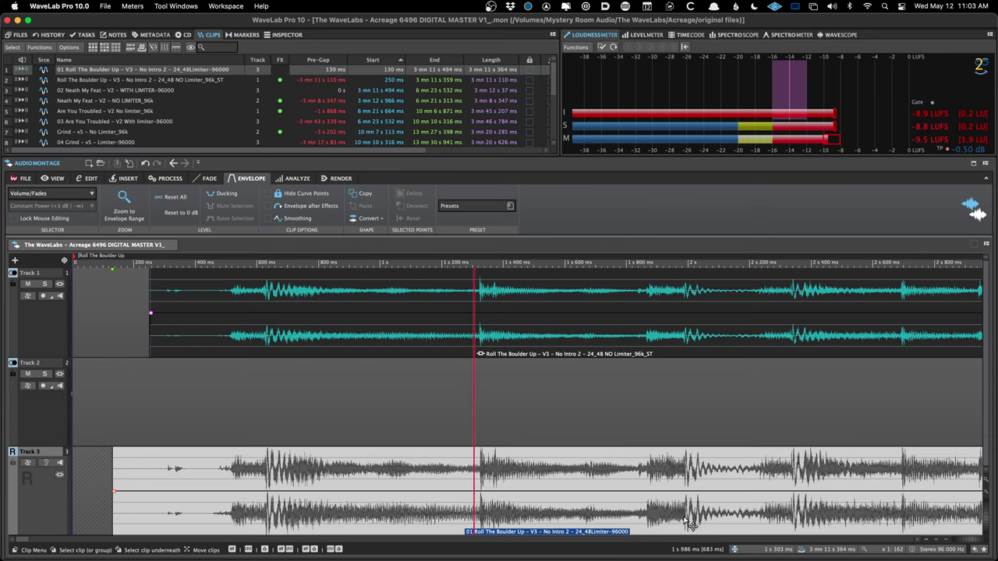
- Shift the 02 Neath My Feat reference clip to start at 3 mn 12 s 257 ms, aligning it with the Track 2 song
scroll(690, 523, down, 3)
key(End)
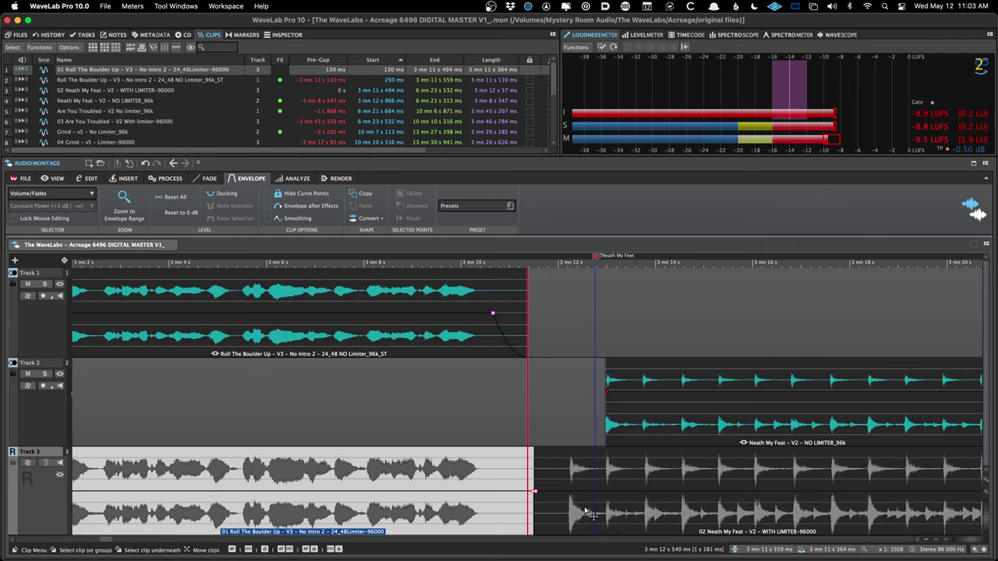
drag(590, 516, 637, 523)
scroll(626, 516, up, 5)
scroll(637, 523, down, 10)
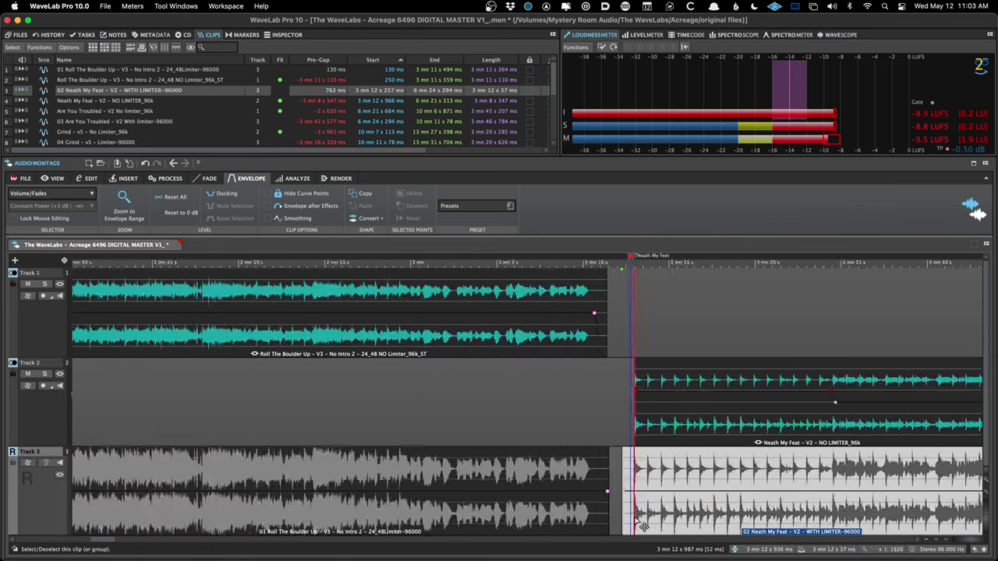
- Align the 03 Are You Troubled reference clip with the Track 1 song, starting it at 6 mn 21 s 313 ms
click(795, 499)
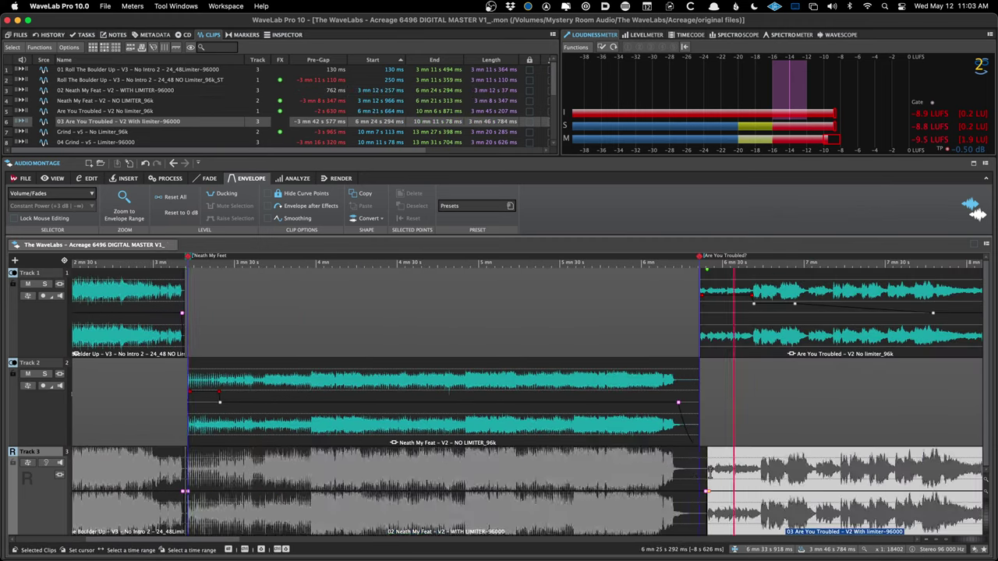
scroll(573, 482, up, 10)
drag(573, 482, 168, 491)
scroll(532, 502, down, 10)
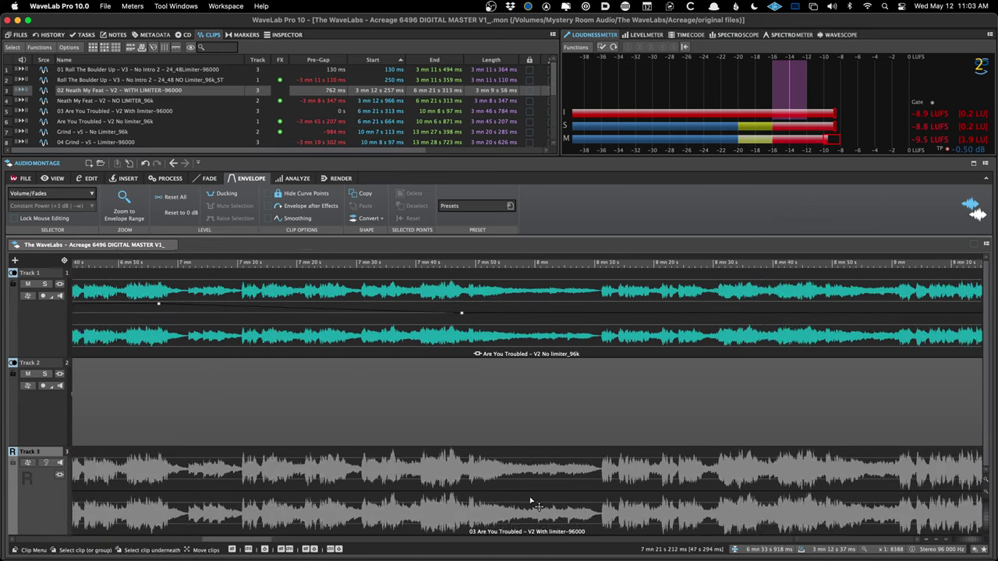
- Align the 04 Grind reference clip with the Track 2 song, starting it at 10 mn 6 s 775 ms
scroll(177, 463, up, 3)
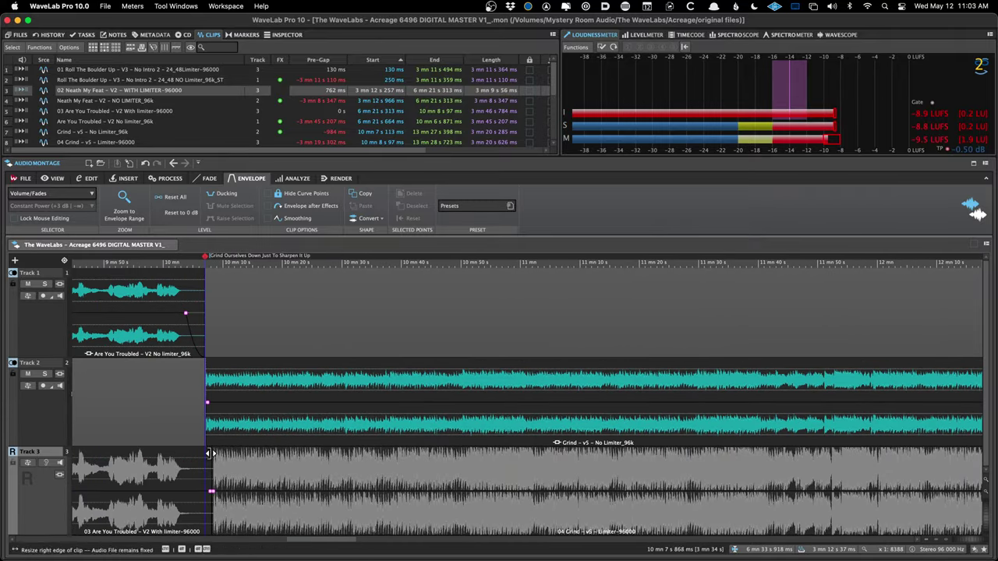
scroll(242, 471, up, 8)
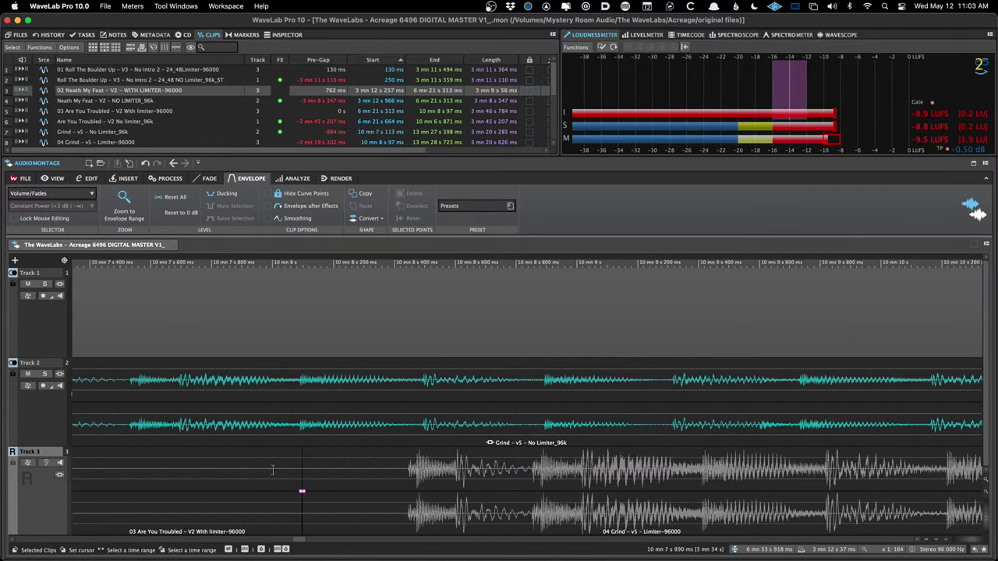
scroll(300, 471, down, 1)
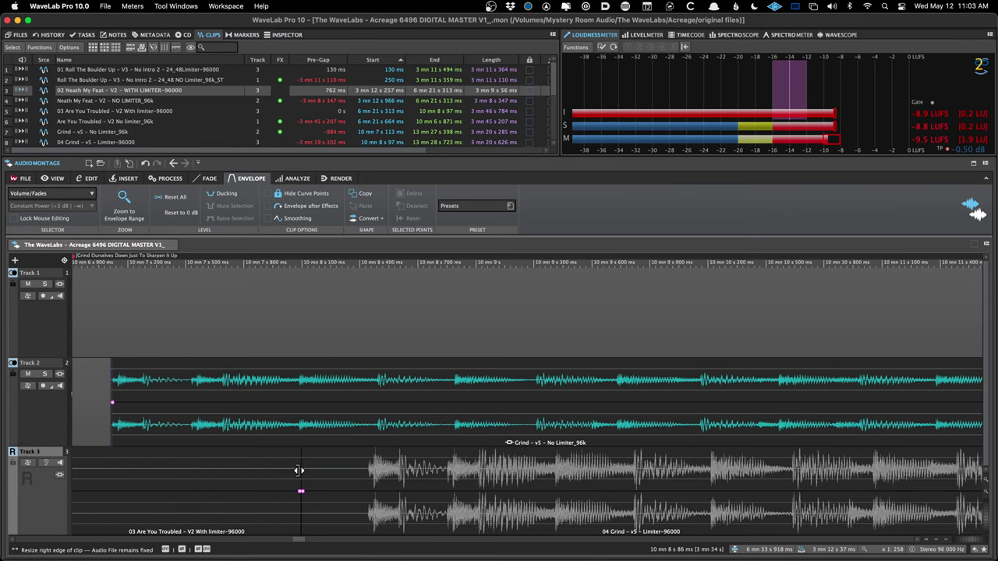
scroll(390, 484, left, 5)
click(506, 511)
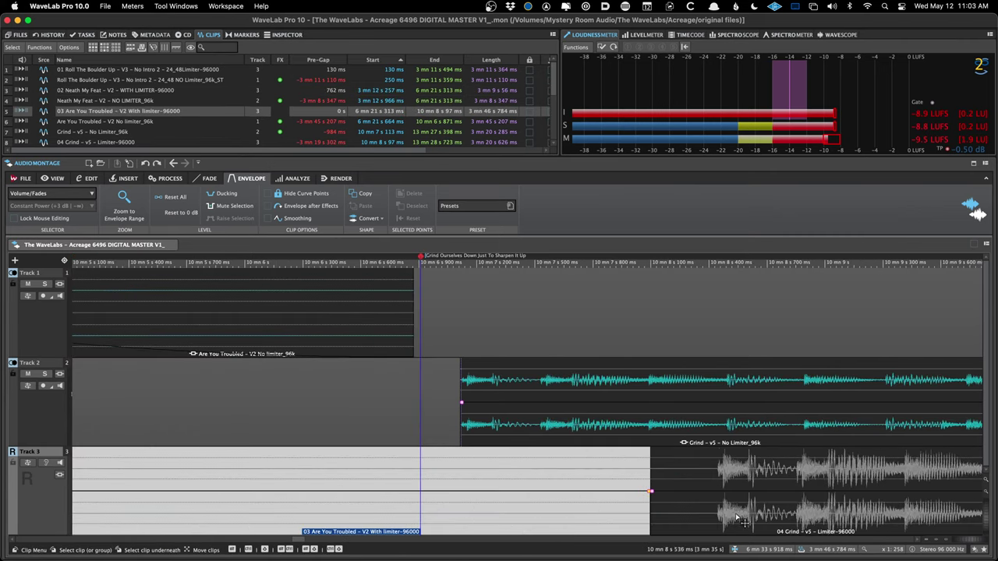
click(743, 521)
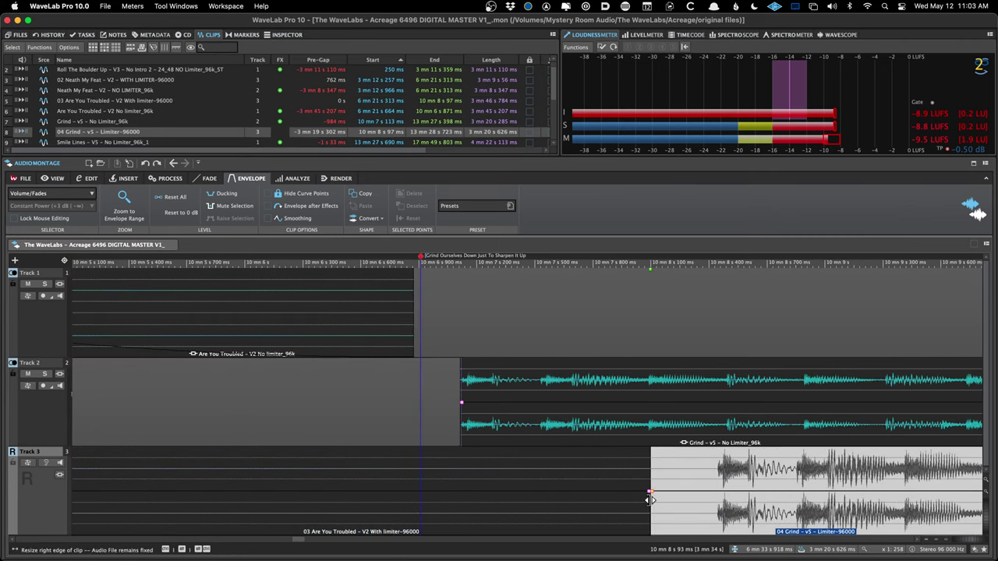
drag(650, 493, 394, 492)
click(482, 533)
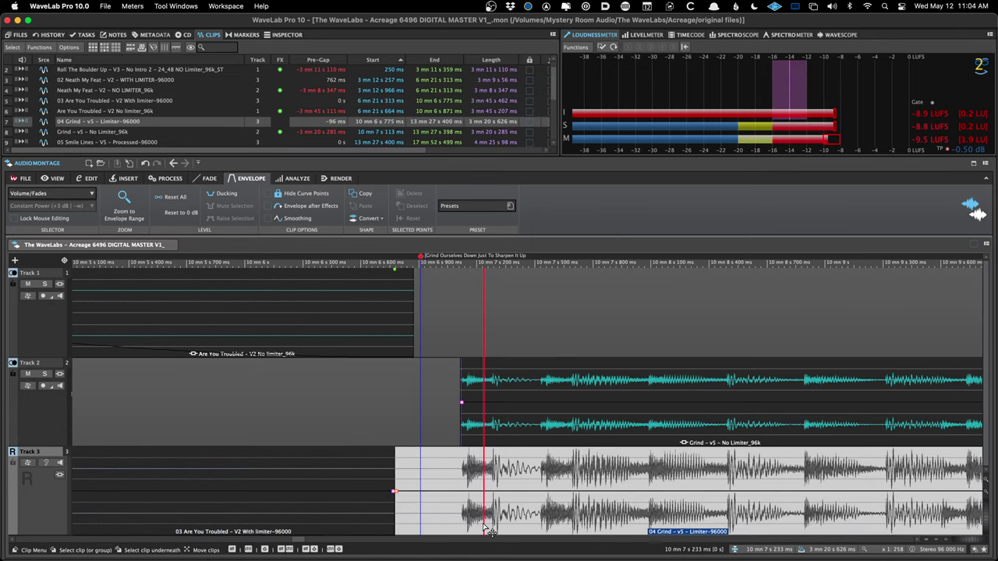
- Add another reference track directly below Track 1 and copy all of Track 1's clips to it
scroll(482, 532, down, 3)
scroll(483, 529, down, 5)
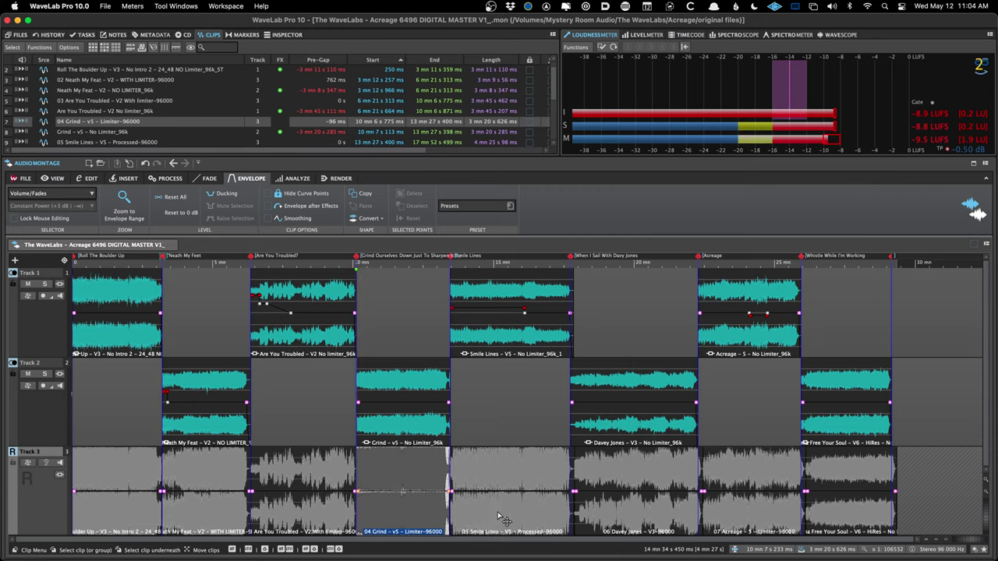
click(46, 322)
key(super+t)
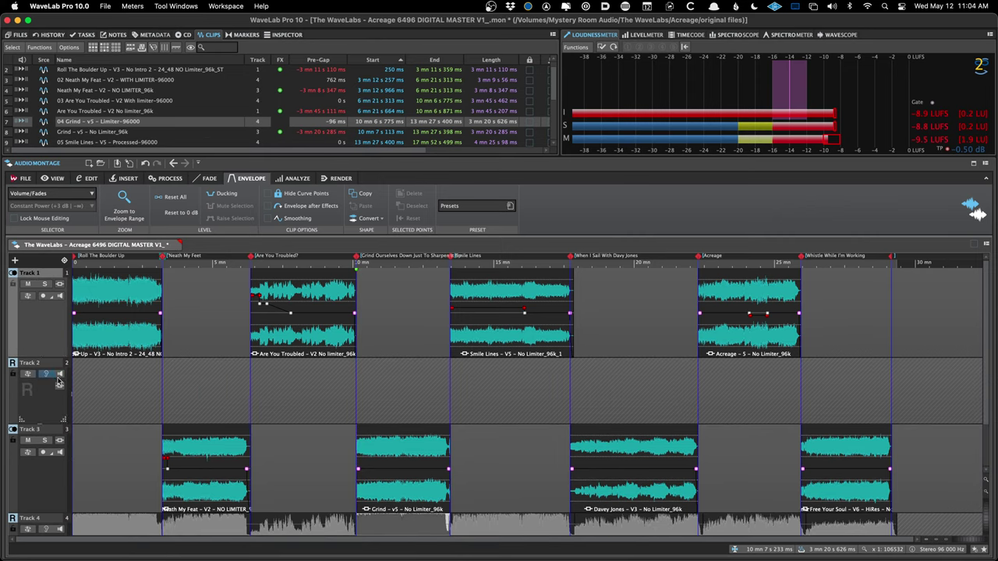
right_click(48, 321)
mouse_move(117, 388)
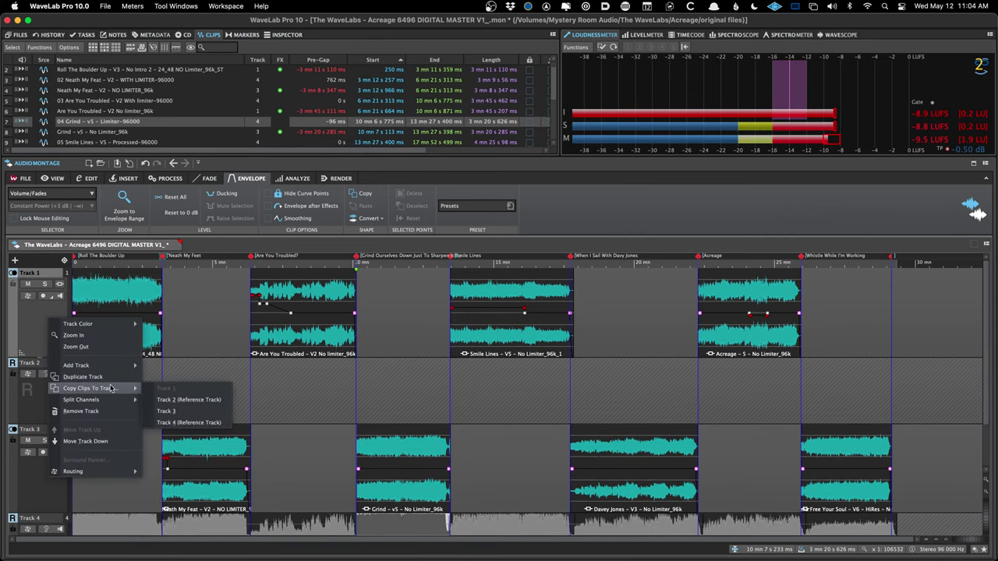
click(211, 402)
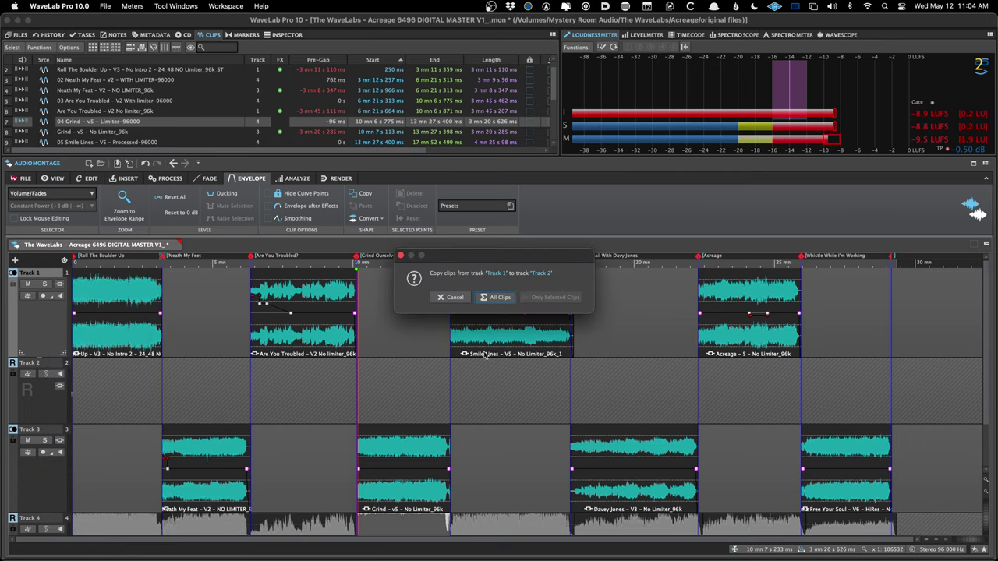
click(494, 295)
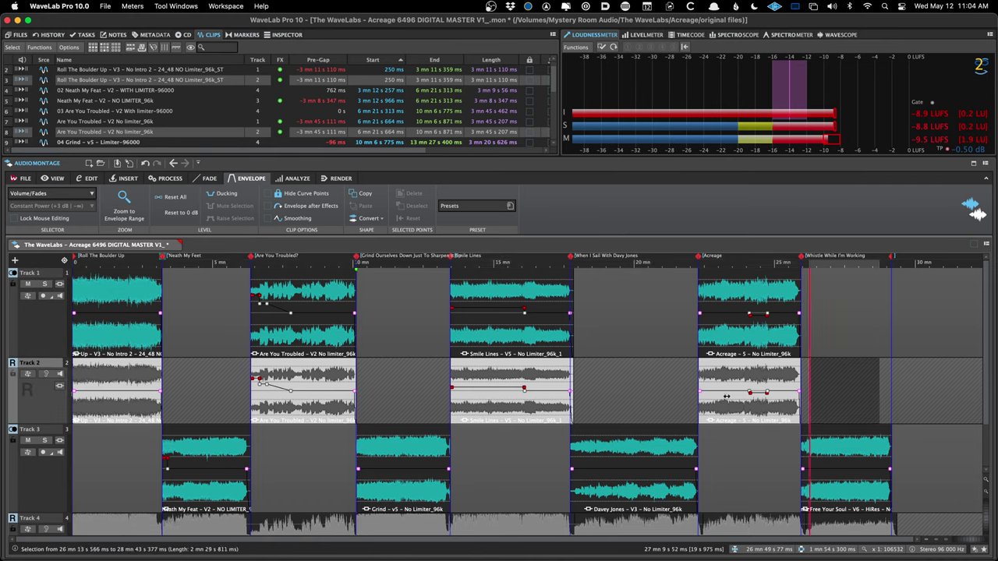
- Remove the reference track holding the copied Track 1 clips, along with its contents, and save the montage
click(758, 391)
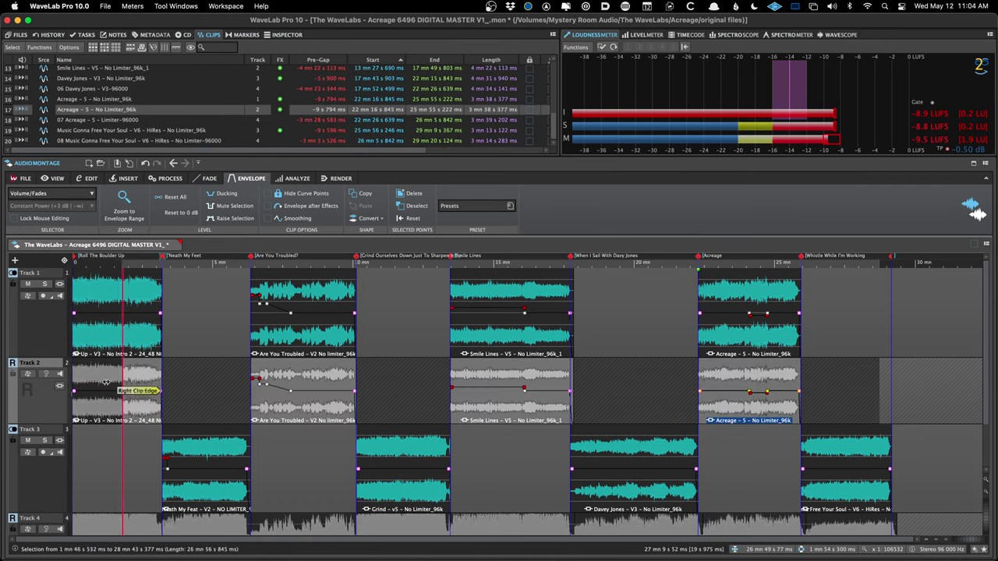
right_click(32, 396)
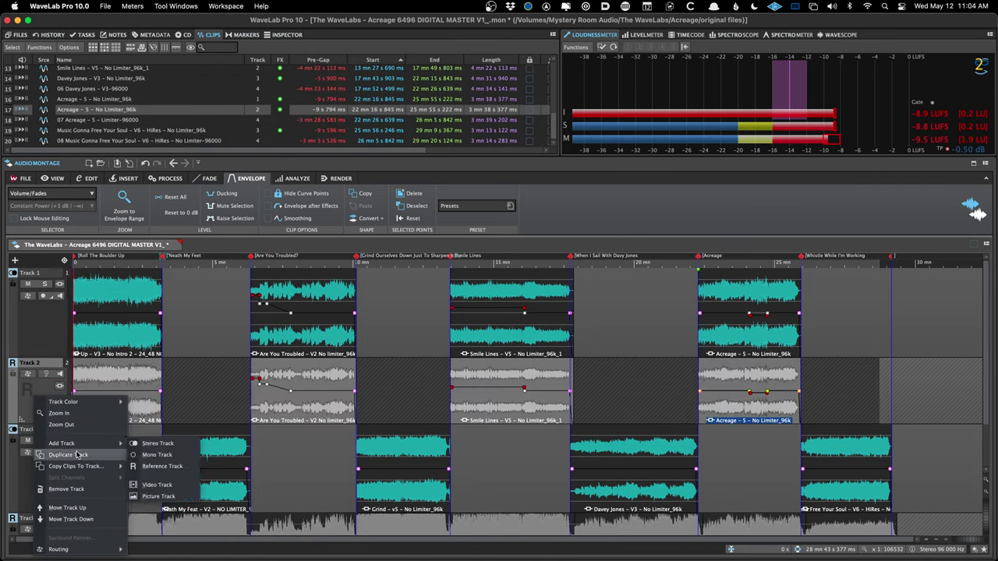
click(78, 489)
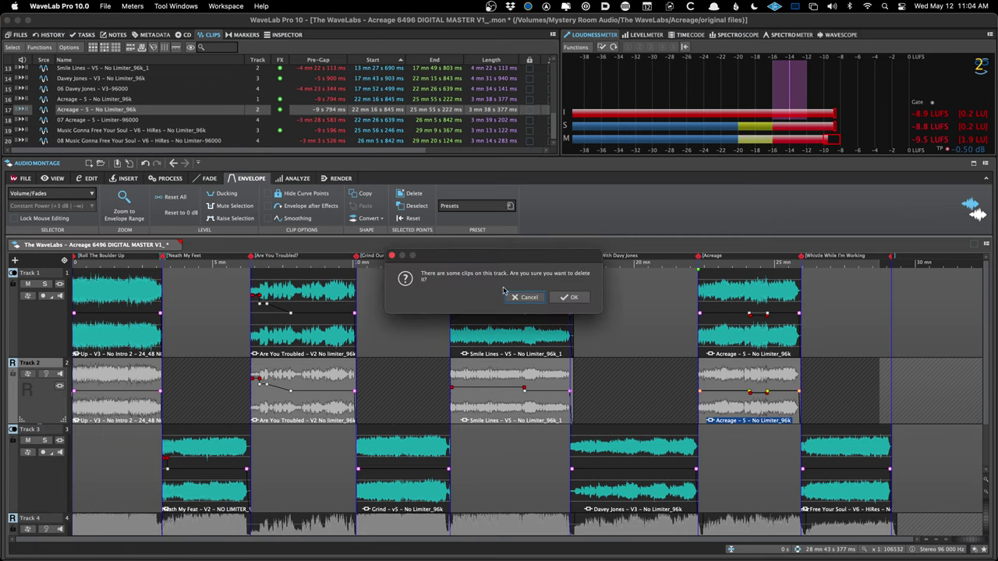
click(570, 297)
key(super+s)
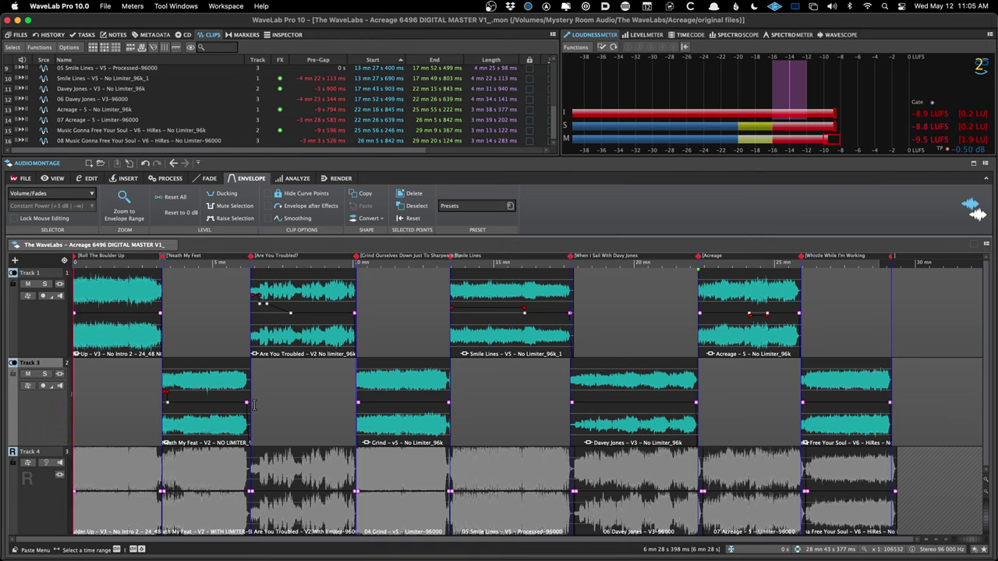
- Review the clip loudness reference options in the Loudness Meta Normalizer and close it without applying anything
key(ctrl+l)
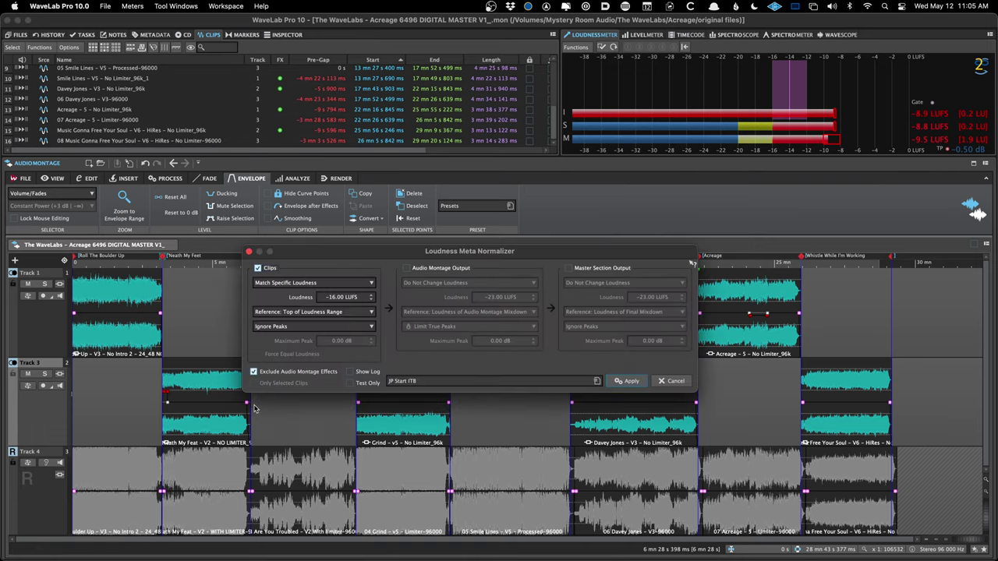
click(316, 315)
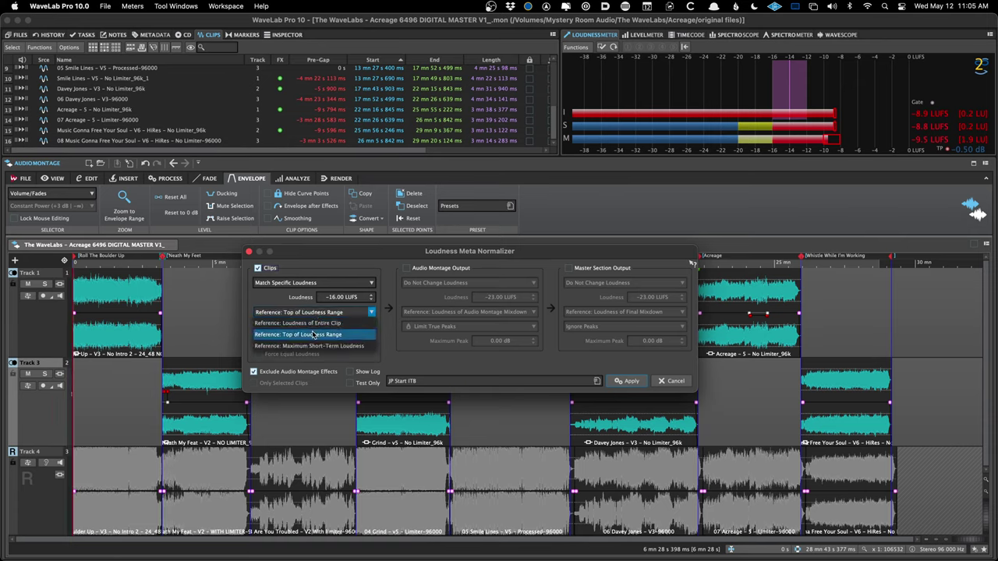
click(361, 337)
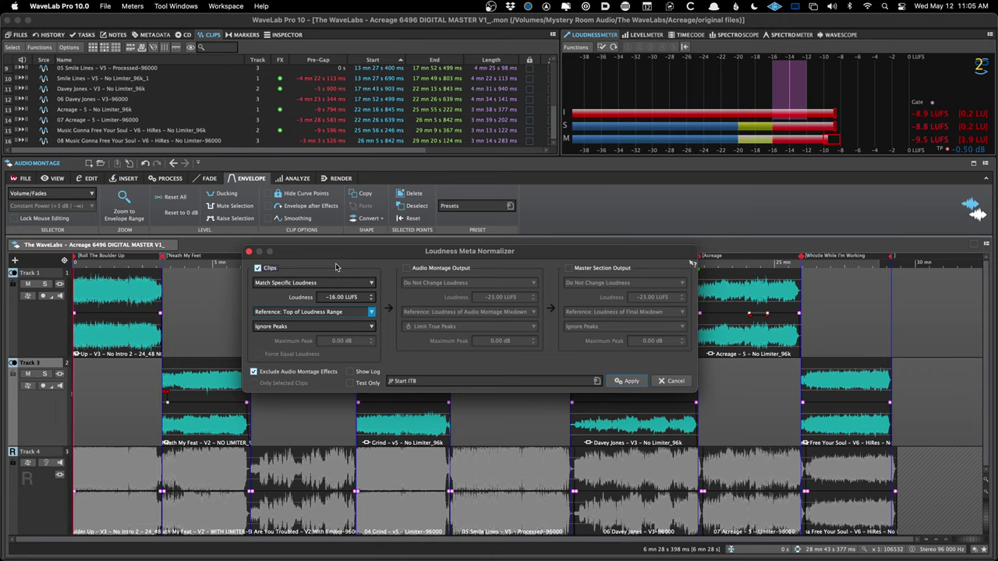
click(304, 313)
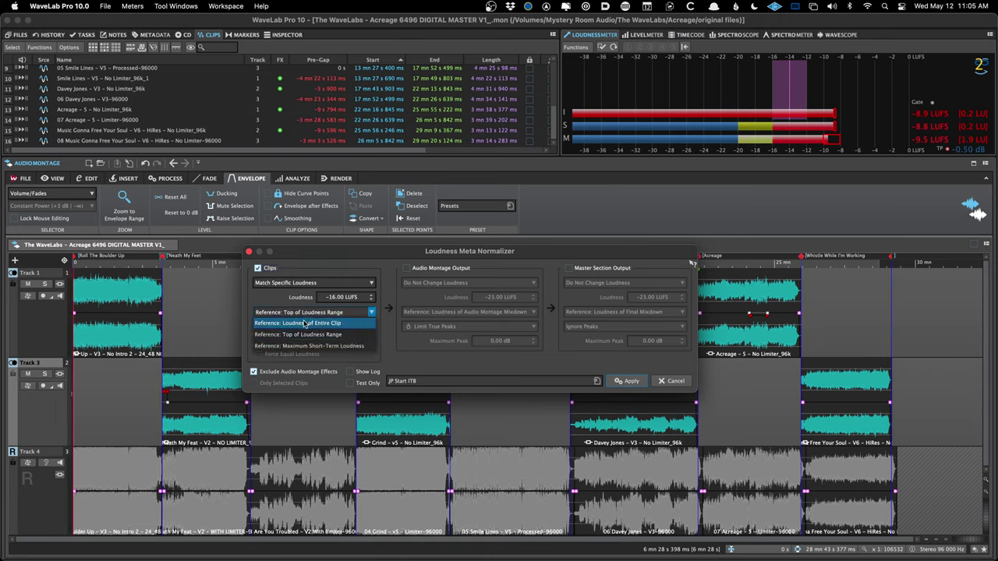
click(337, 267)
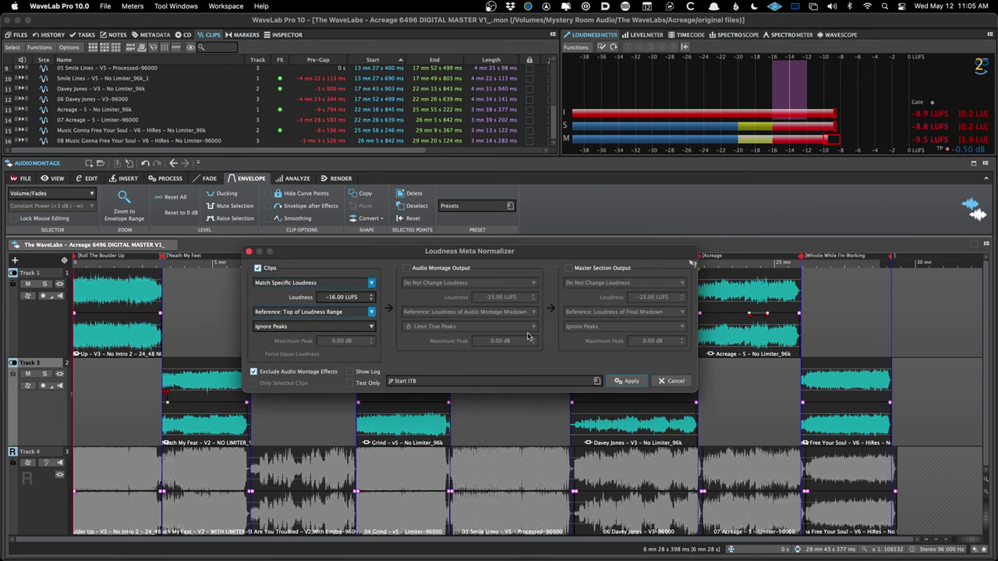
click(672, 381)
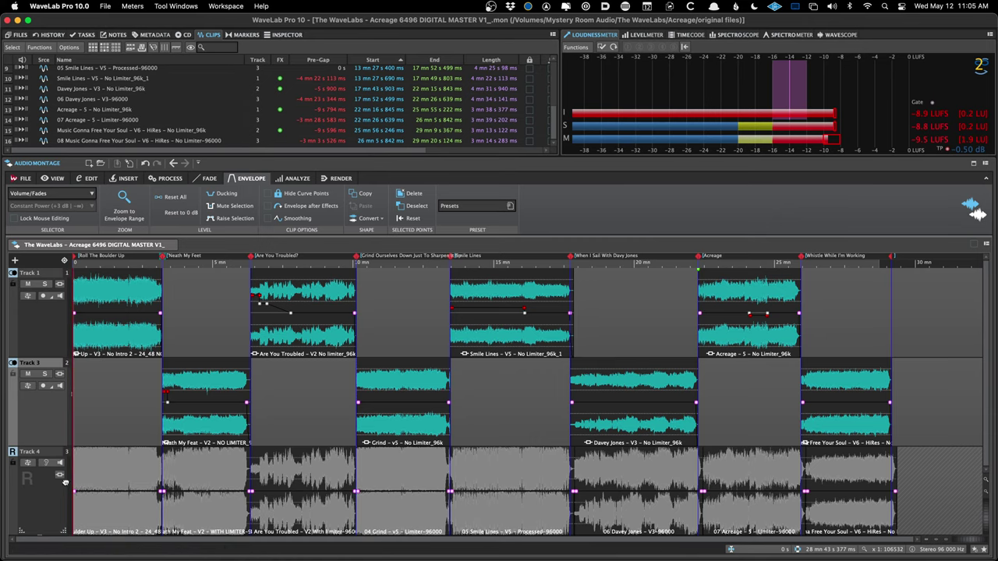
- Play Roll The Boulder Up from about 19 s 755 ms and switch listening to the Track 4 reference
click(99, 473)
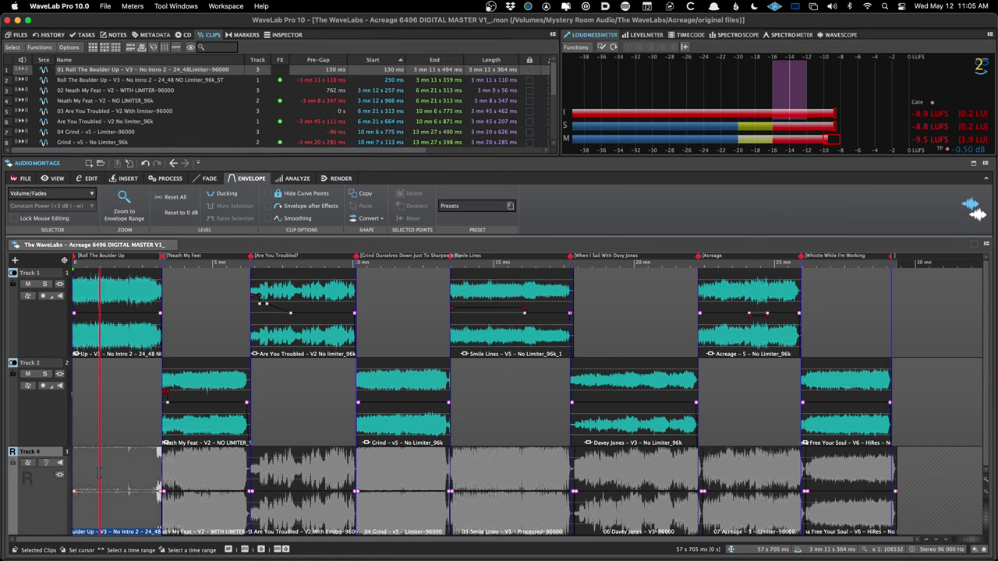
scroll(100, 472, up, 2)
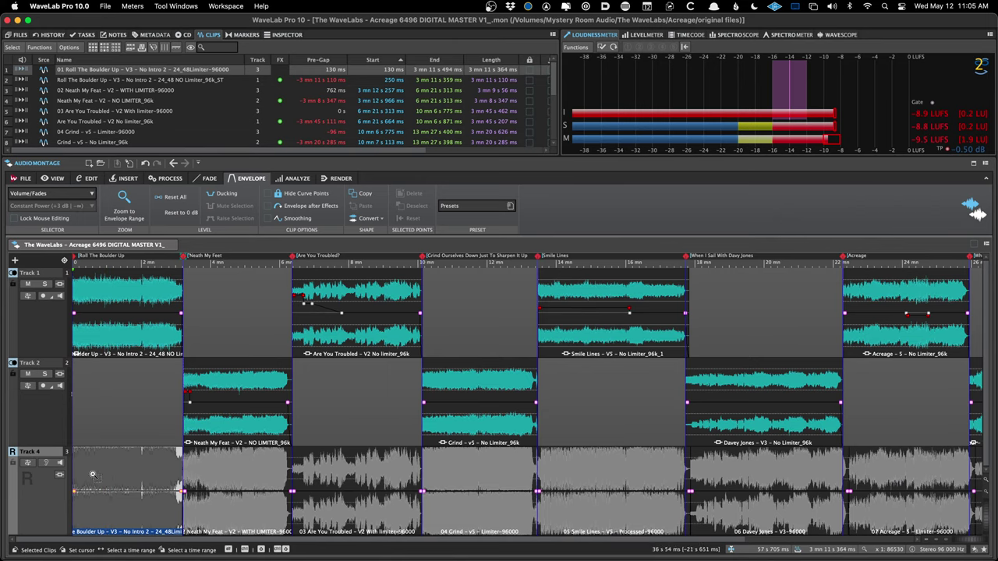
scroll(103, 471, up, 3)
scroll(115, 470, up, 3)
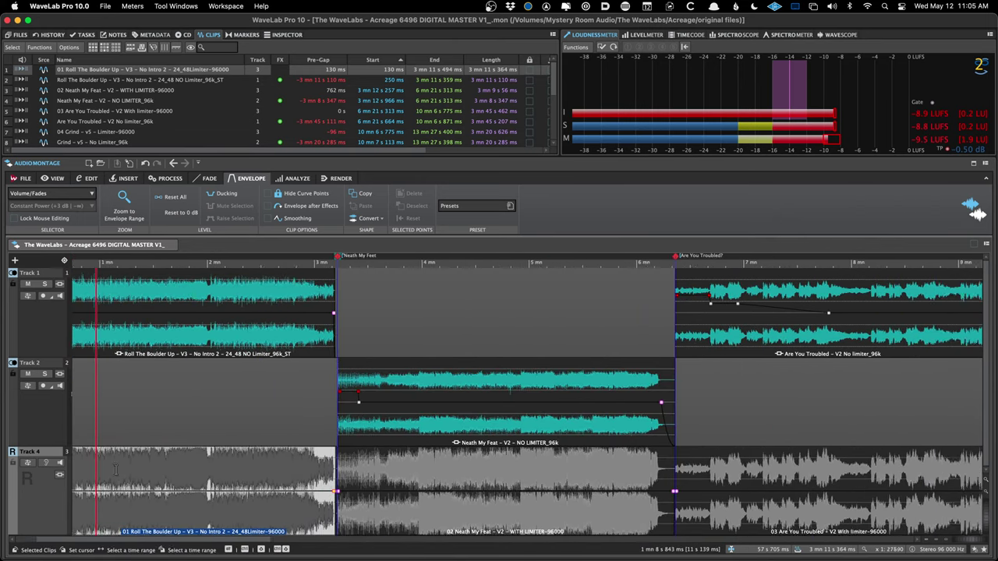
click(147, 462)
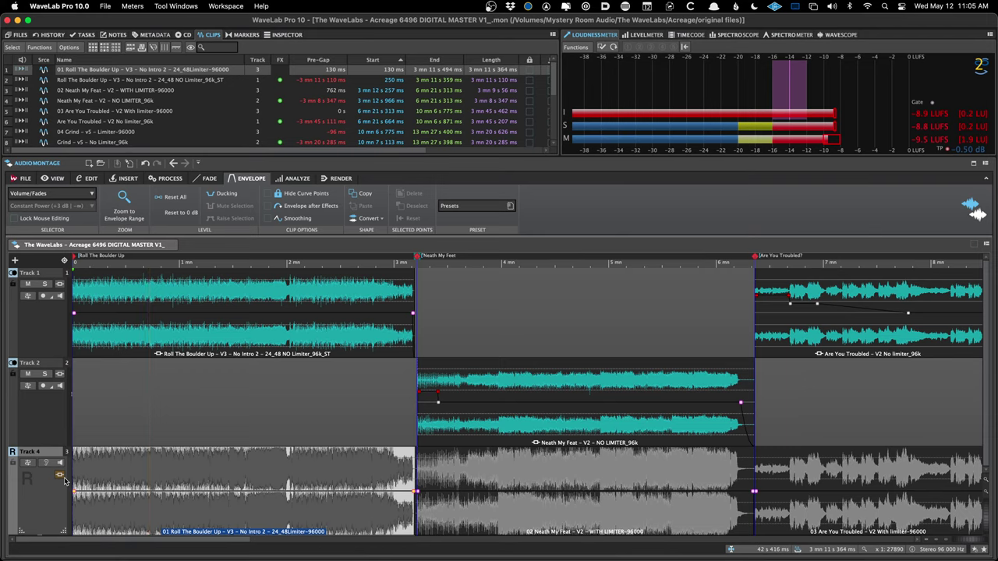
key(space)
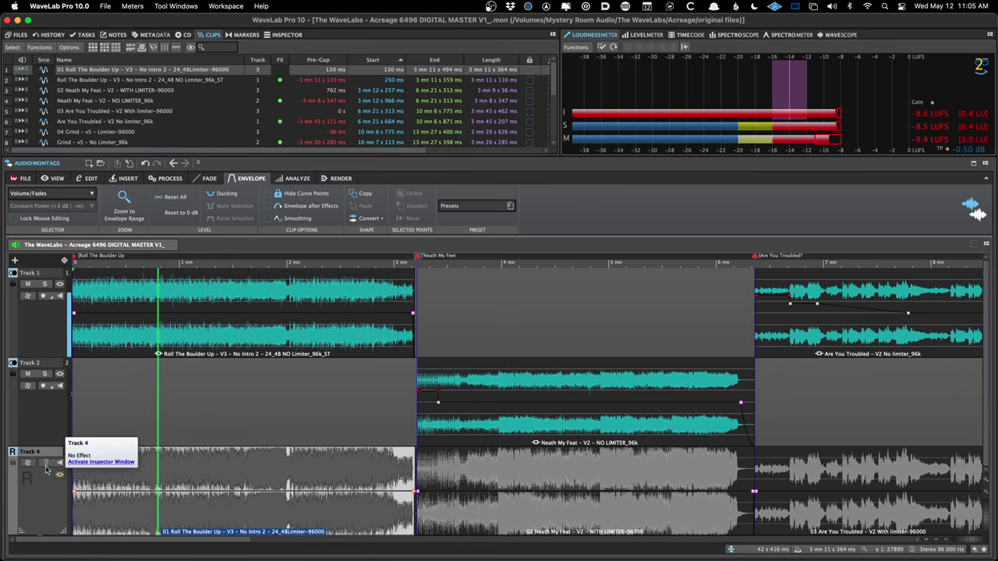
click(107, 418)
key(space)
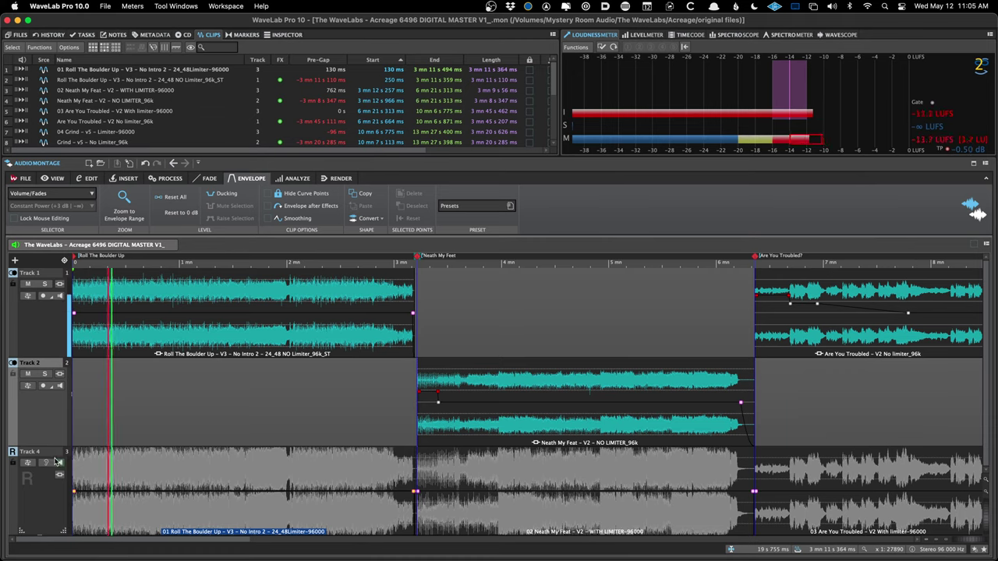
click(46, 464)
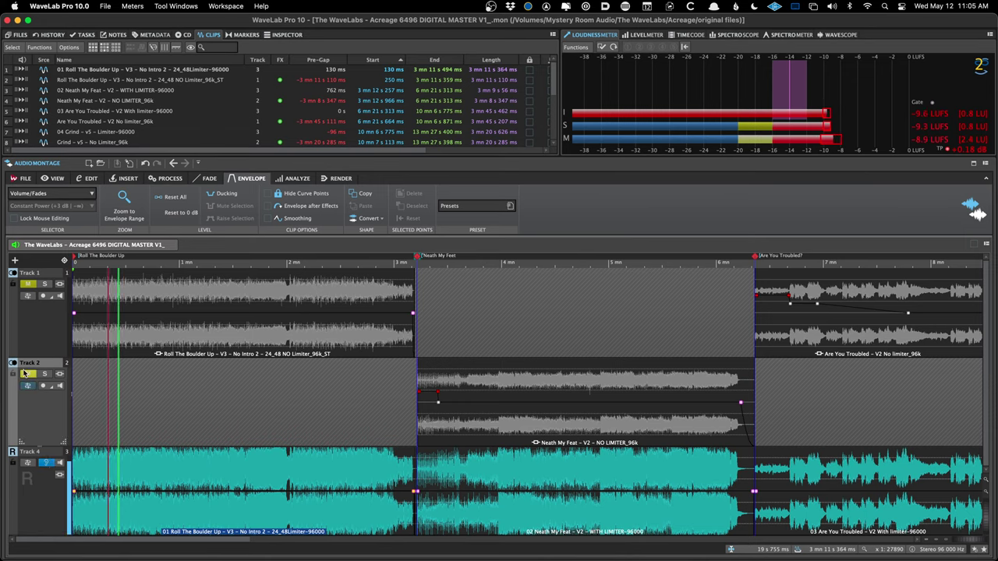
click(31, 466)
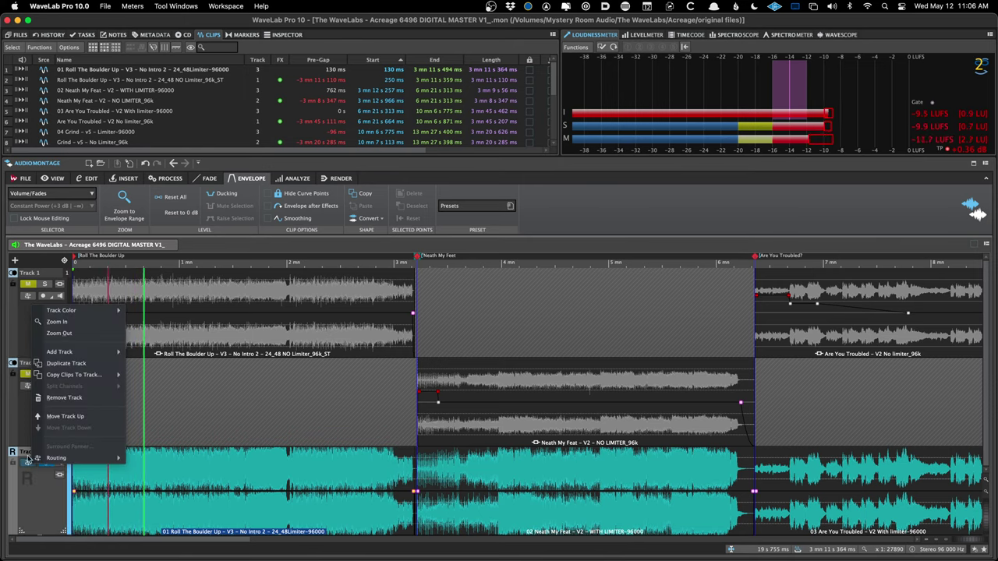
click(28, 459)
right_click(47, 464)
click(39, 488)
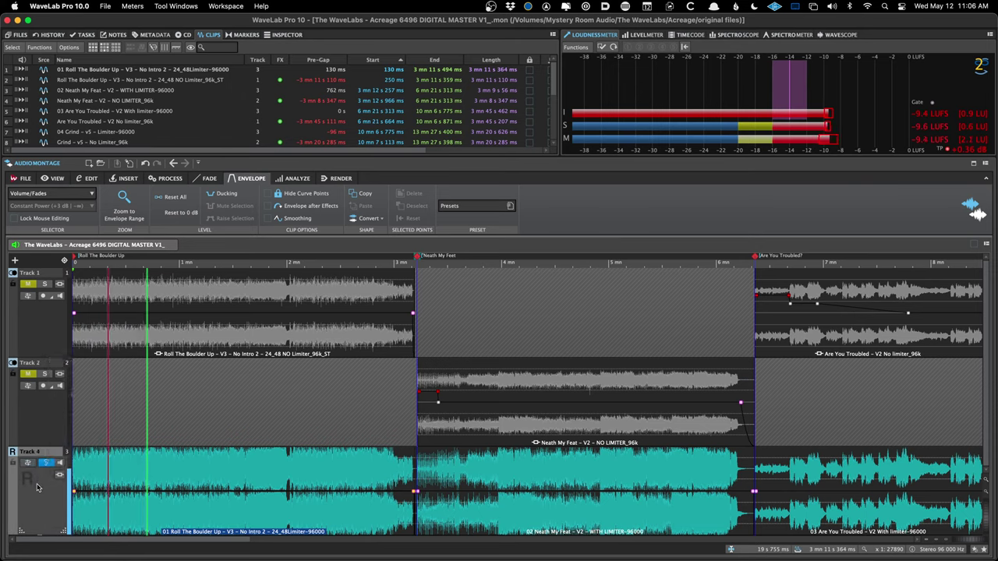
right_click(36, 491)
click(25, 460)
click(25, 460)
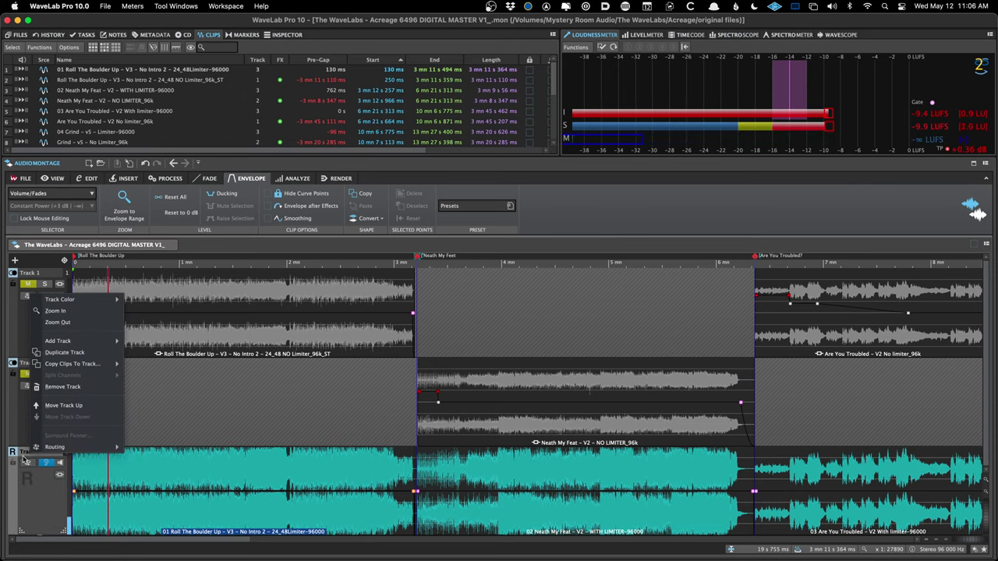
click(22, 482)
click(14, 452)
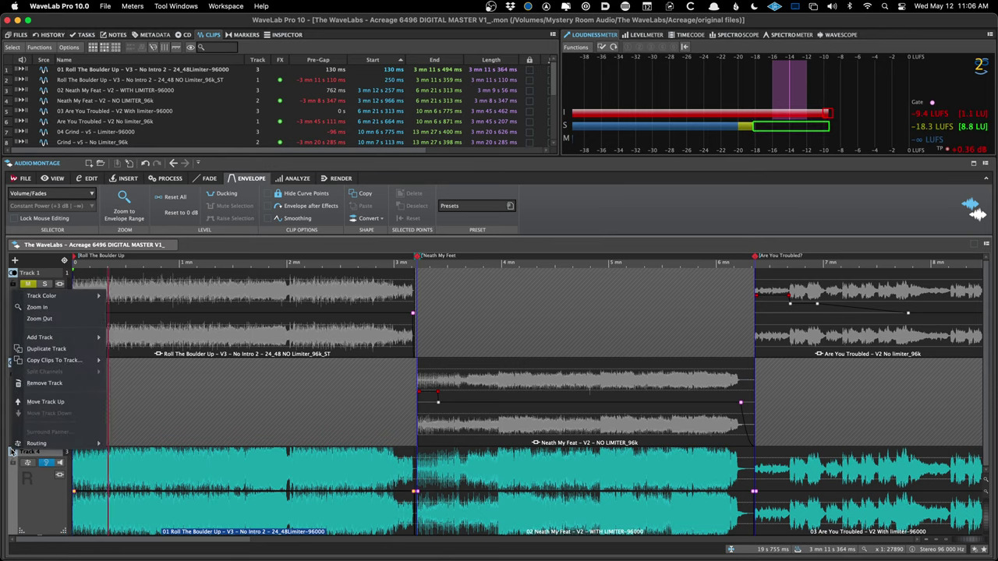
click(47, 474)
right_click(49, 477)
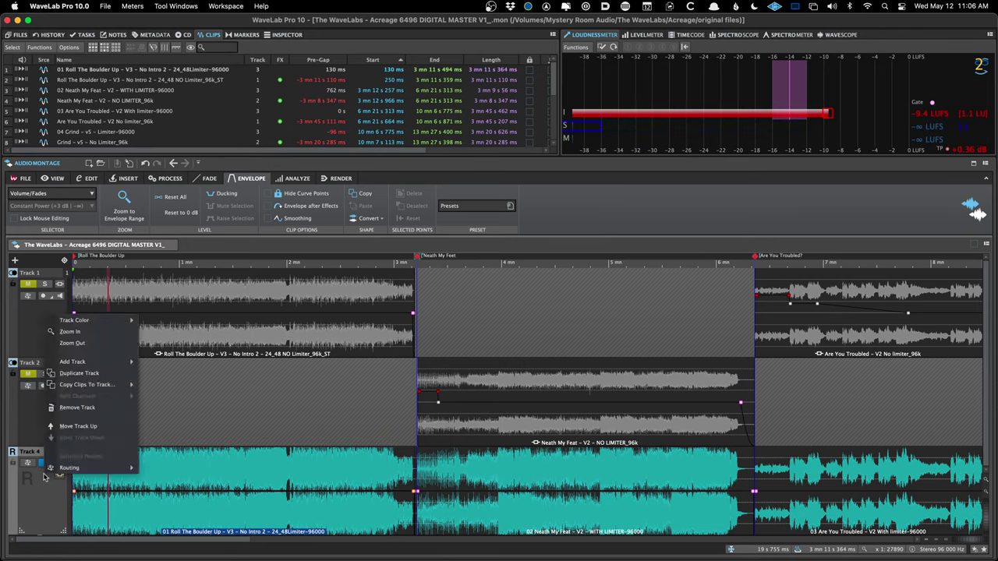
click(43, 479)
right_click(45, 468)
click(36, 446)
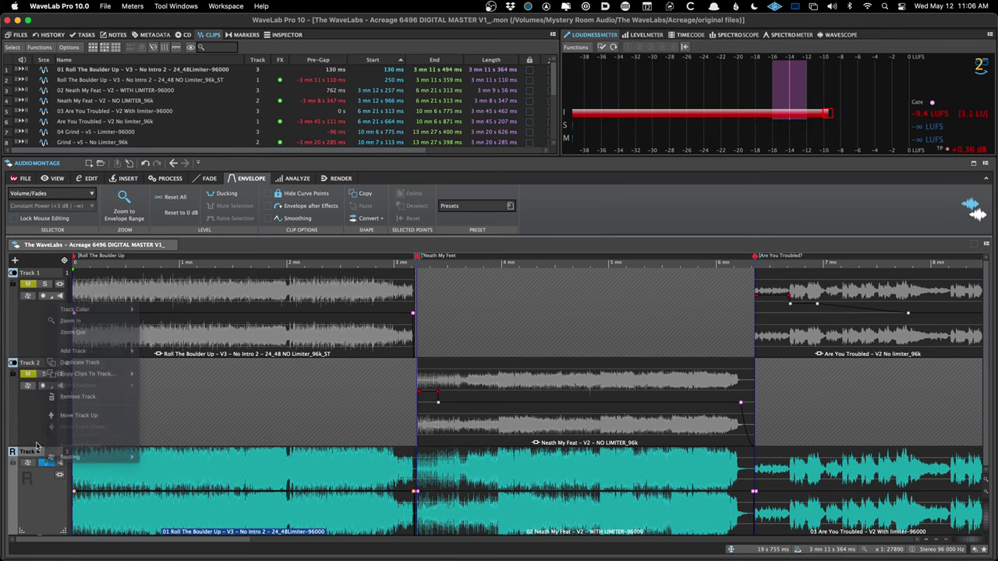
right_click(27, 511)
click(27, 511)
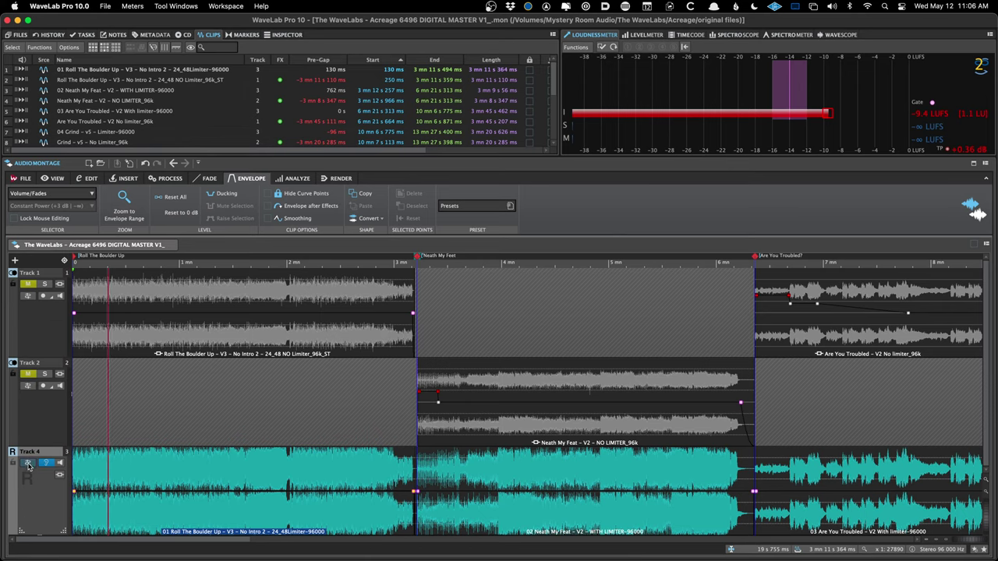
- Examine the listening output and additional bus choices in the Track 4 reference track's routing options
right_click(28, 466)
click(28, 466)
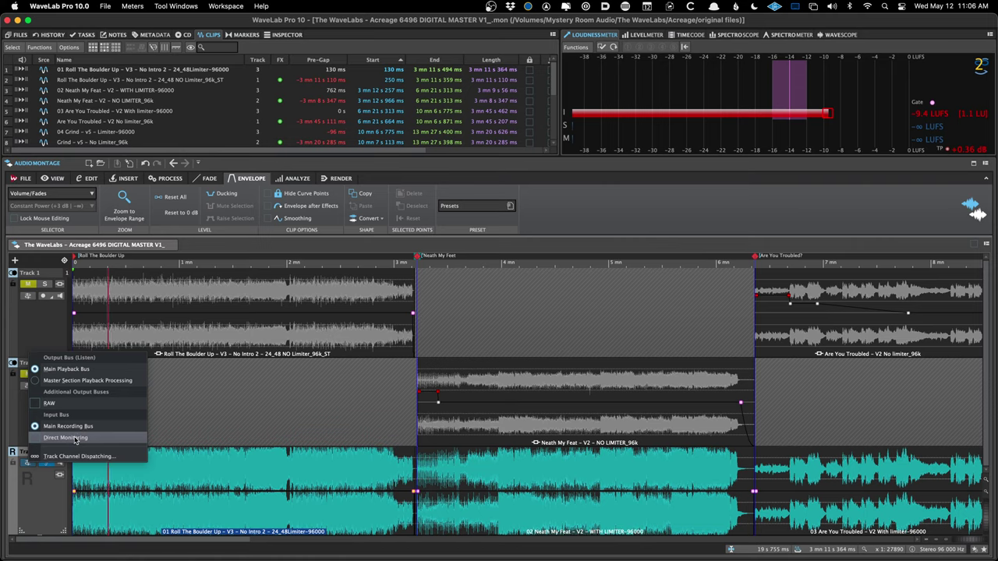
mouse_move(76, 440)
mouse_move(88, 385)
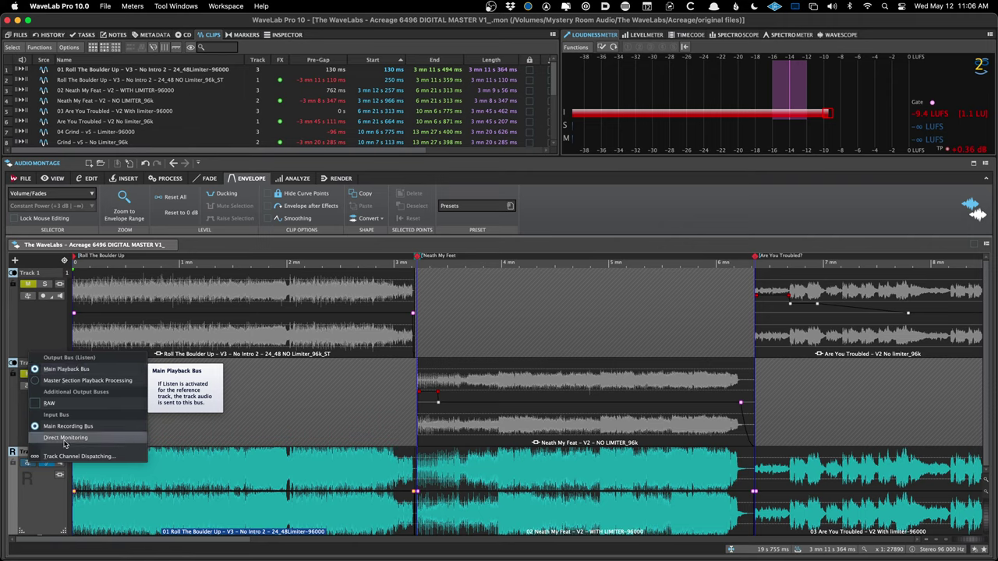
click(46, 501)
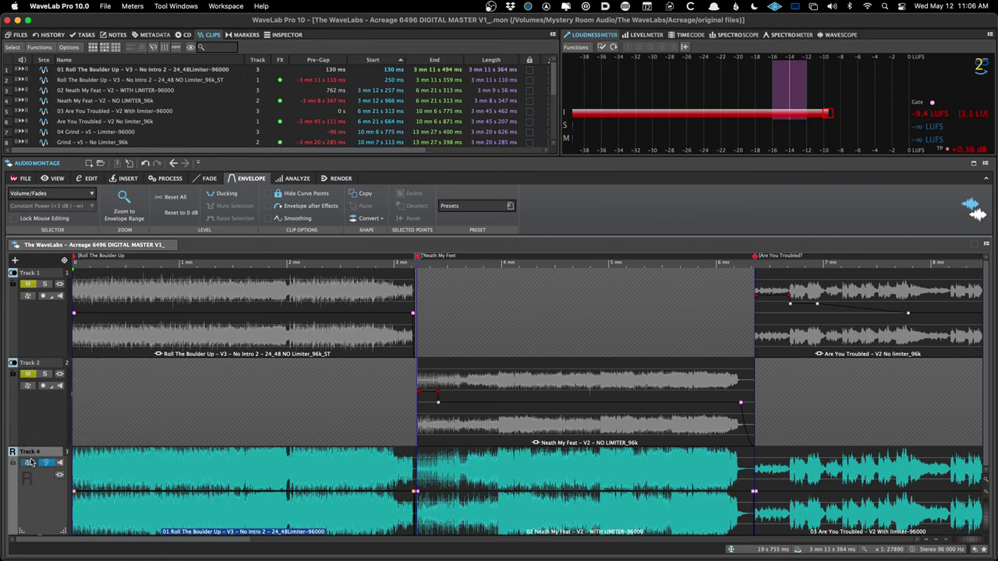
click(29, 462)
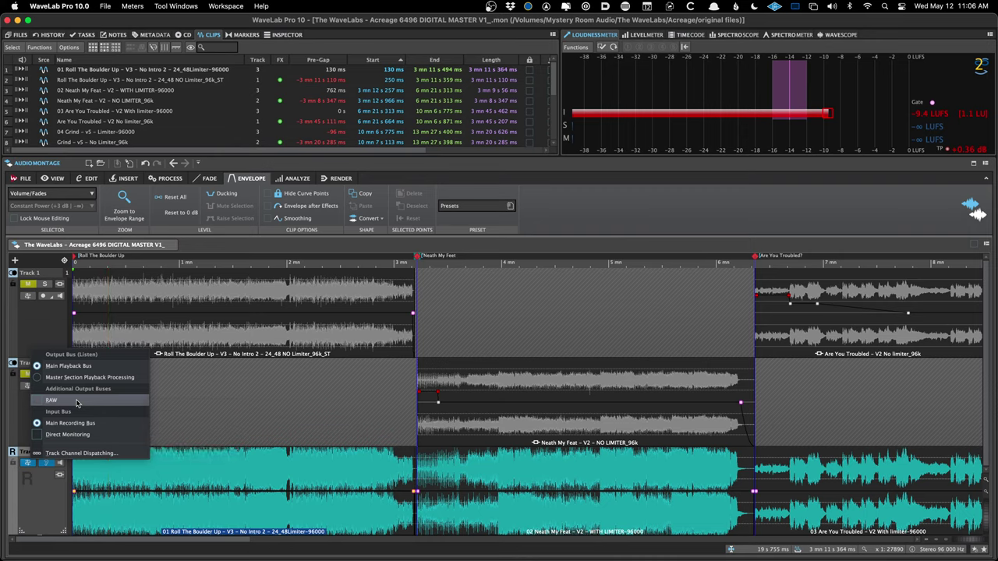
click(226, 407)
- Check the RAW playback bus and the available audio devices in the Audio Connections preferences
key(super+comma)
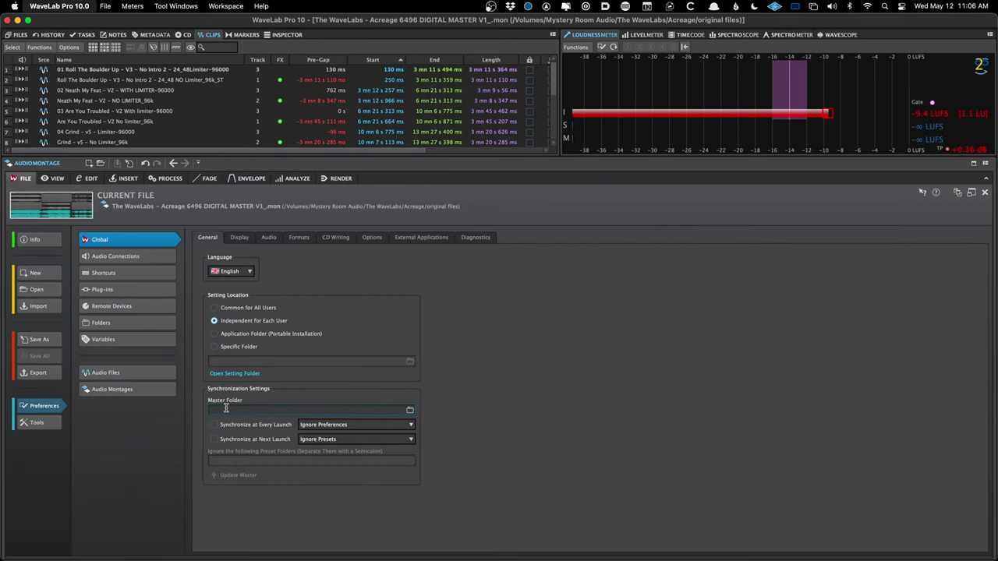
click(159, 262)
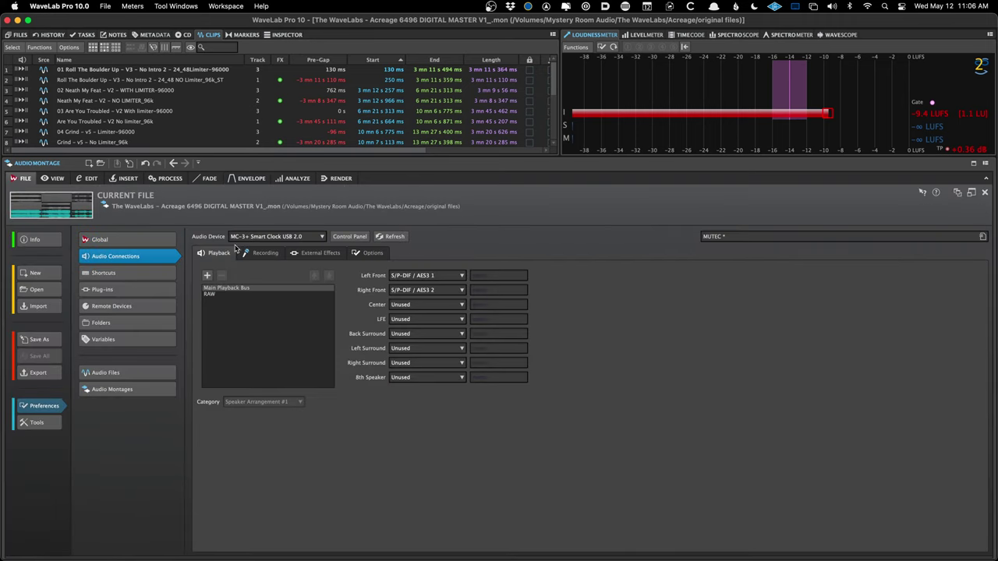
click(246, 296)
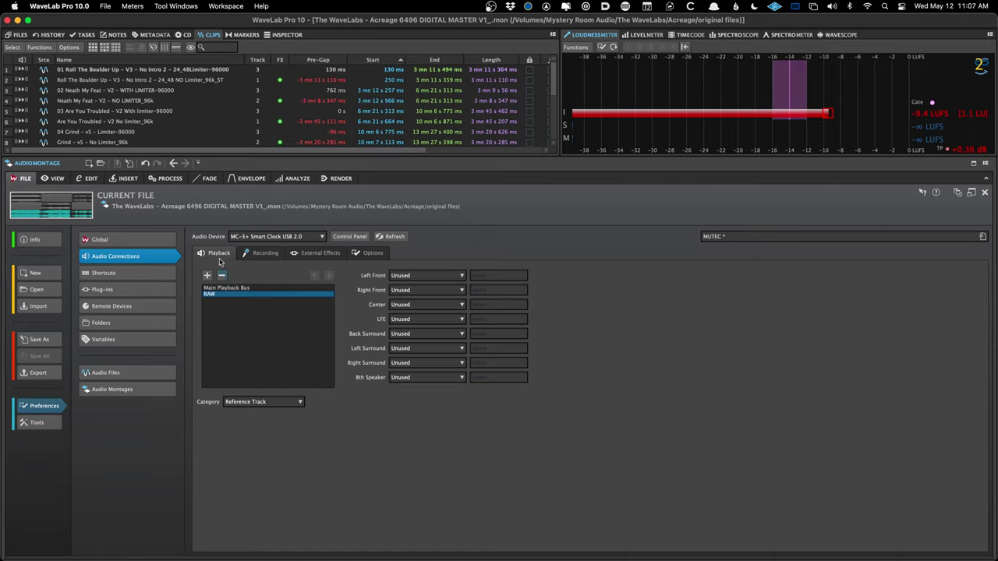
click(239, 238)
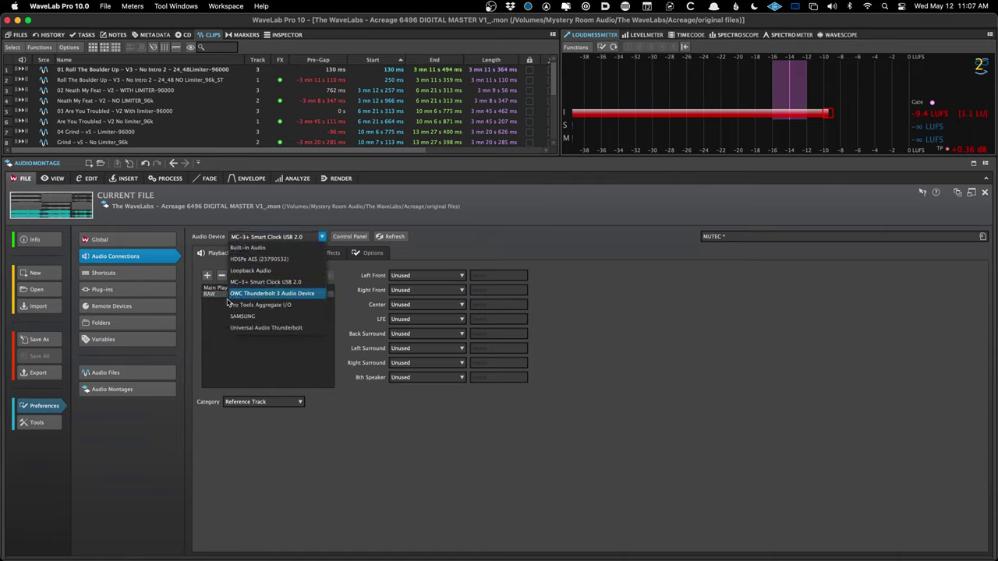
click(187, 247)
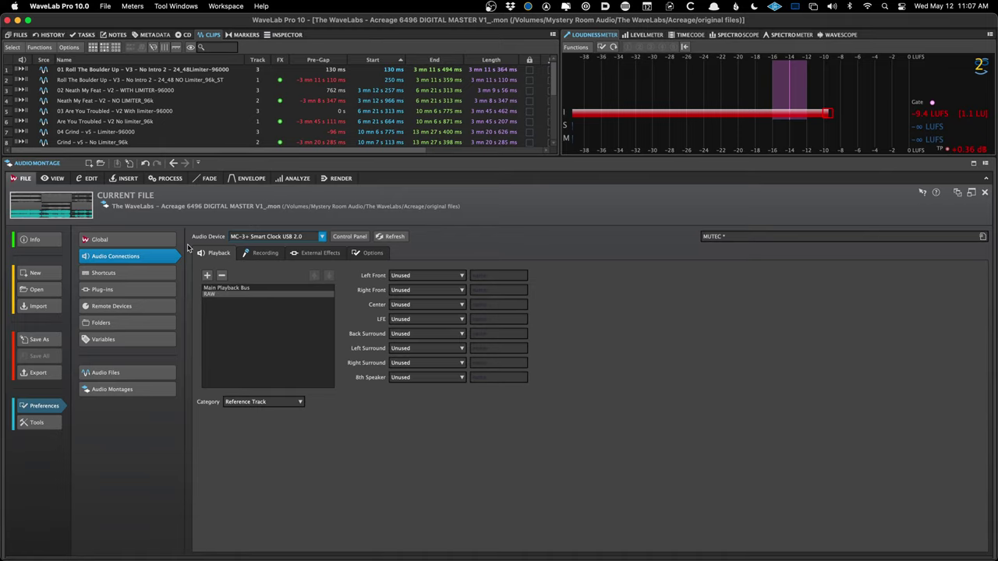
- Replace the RAW playback bus with a new bus in the Reference Track category, and check its Left Front output choices
click(221, 275)
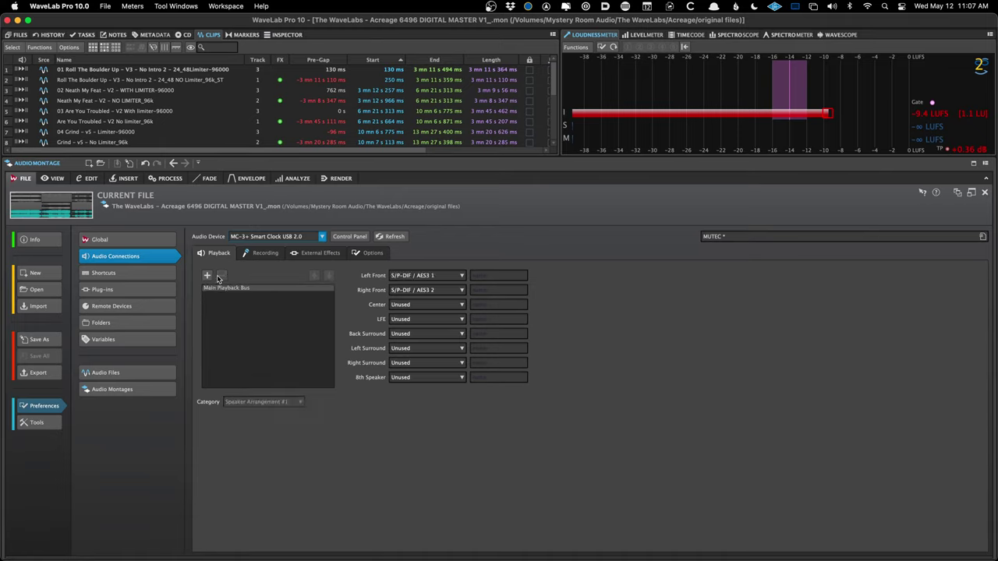
click(206, 275)
click(234, 401)
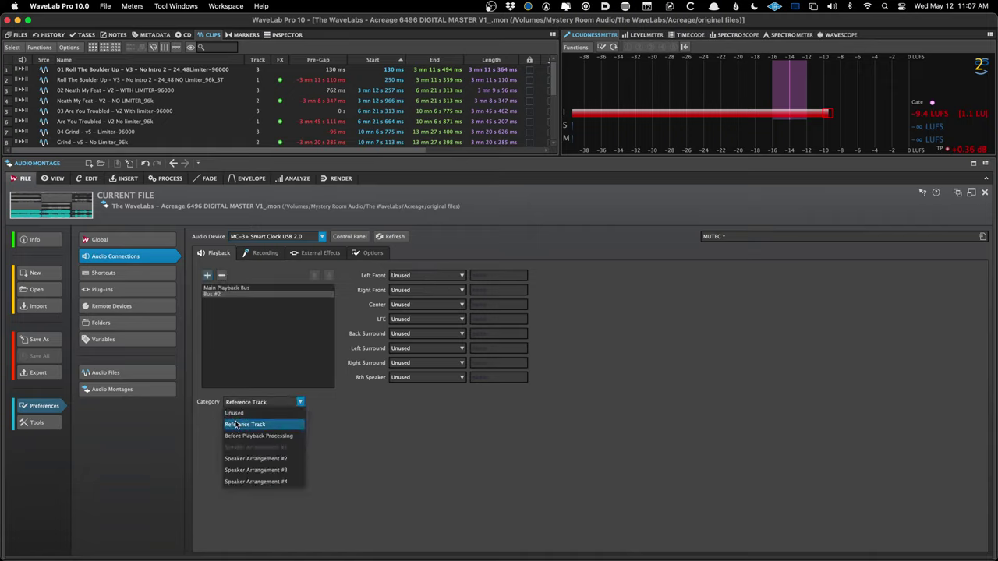
click(236, 424)
click(239, 405)
click(239, 427)
click(410, 276)
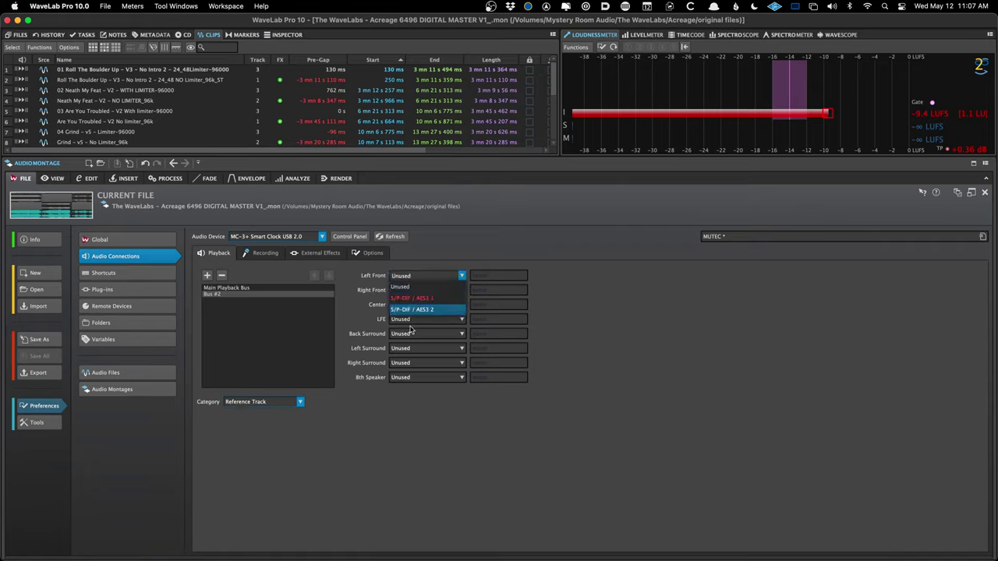
click(417, 290)
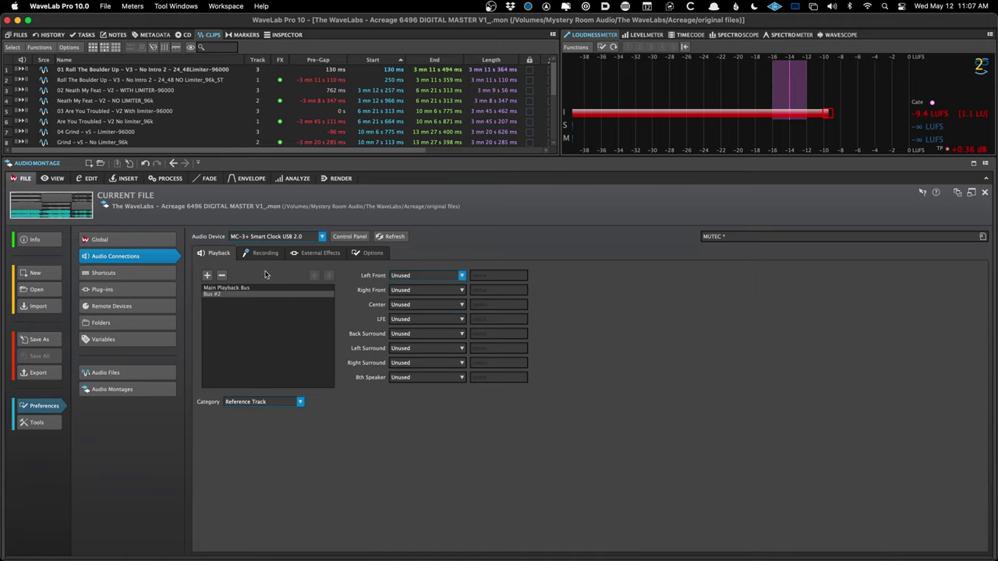
- Route the Track 4 reference track to Bus #2 as an additional output, return listening to the album tracks, and save the montage
key(Escape)
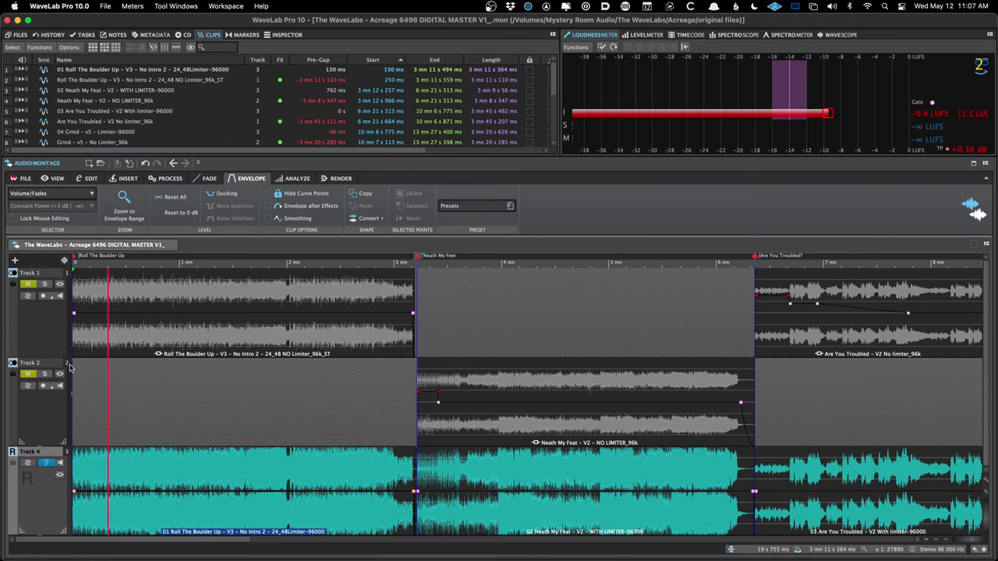
click(27, 465)
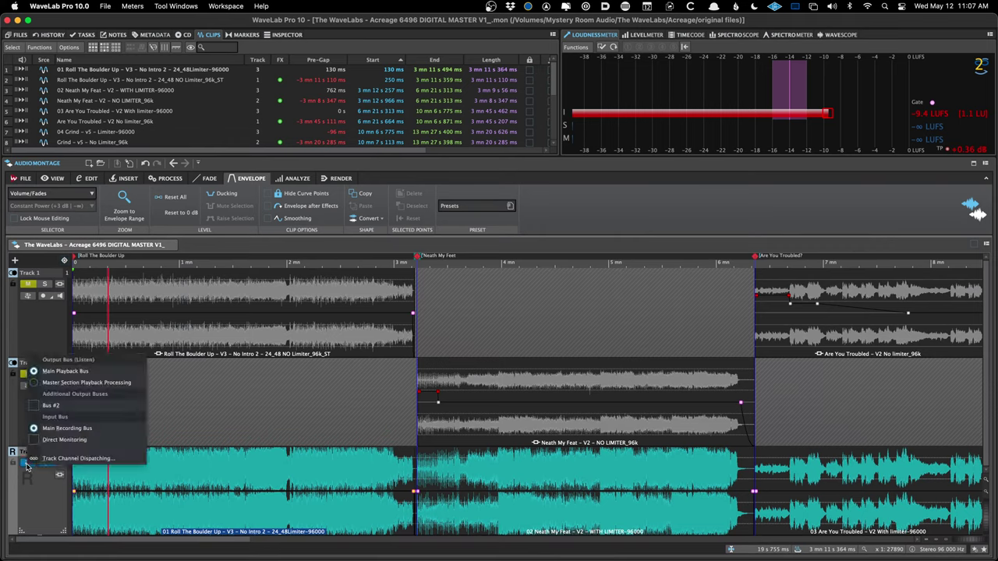
click(56, 407)
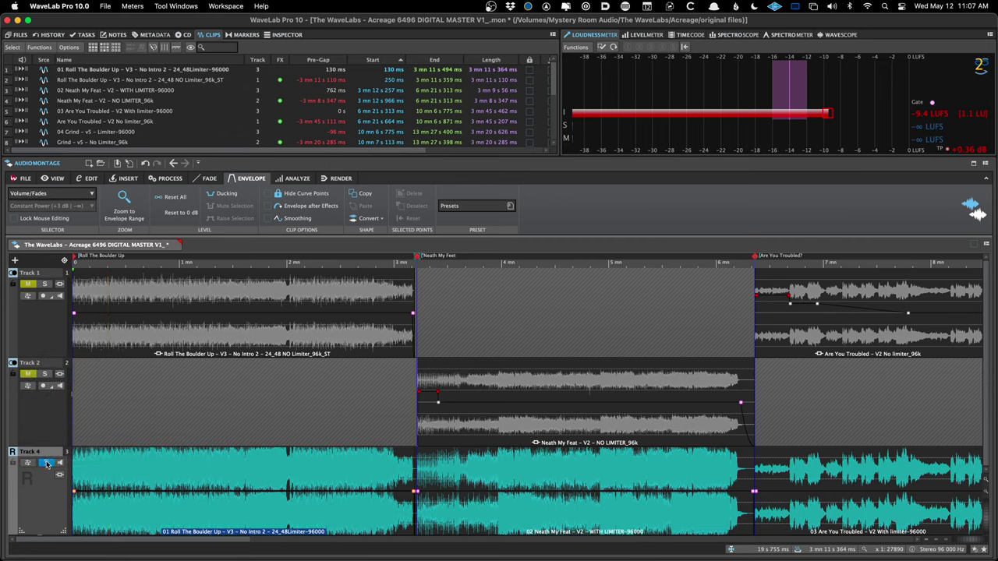
click(46, 463)
key(super+s)
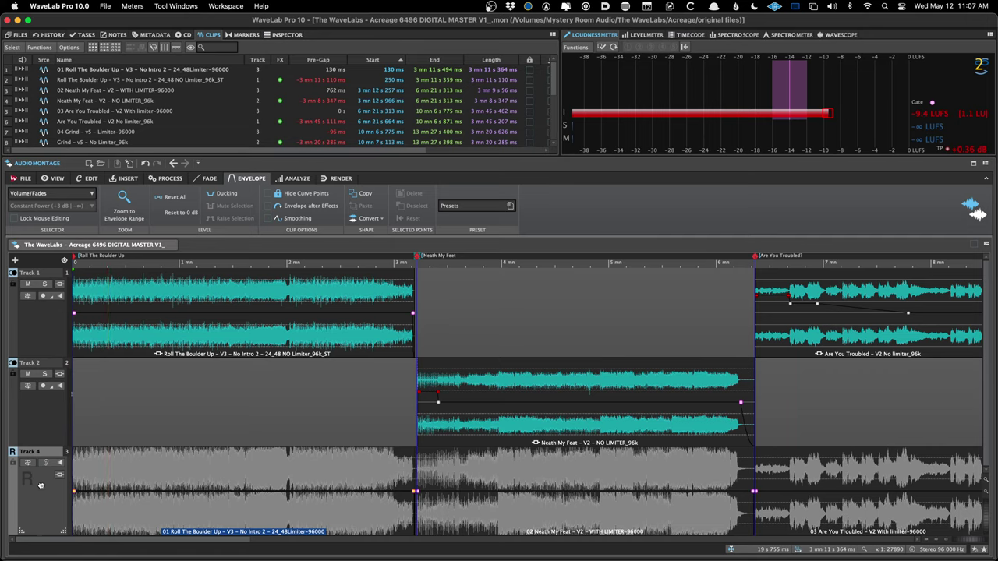
- Play Roll The Boulder Up from about 19 s 755 ms, switching listening between the mastered tracks and the Track 4 reference
key(space)
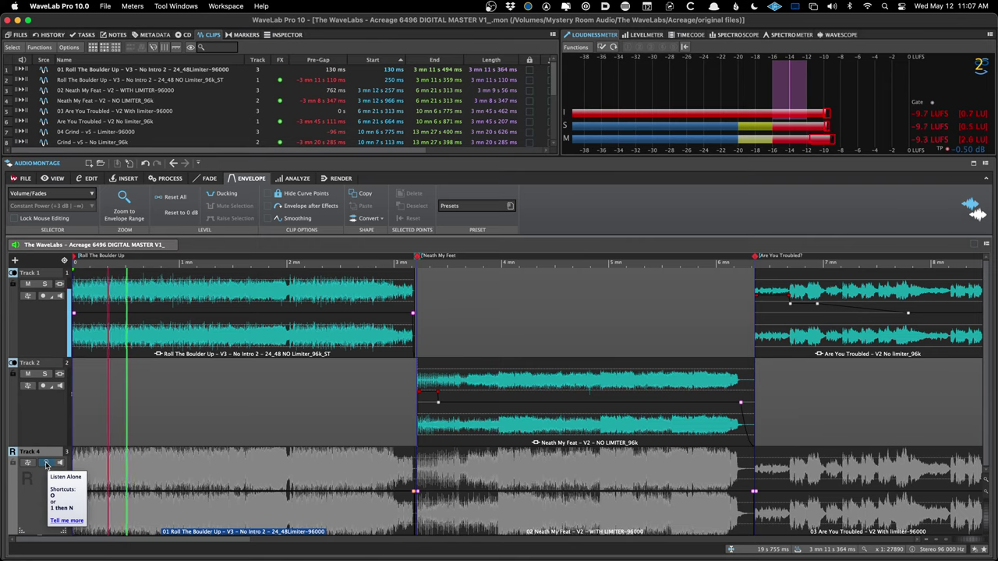
click(46, 464)
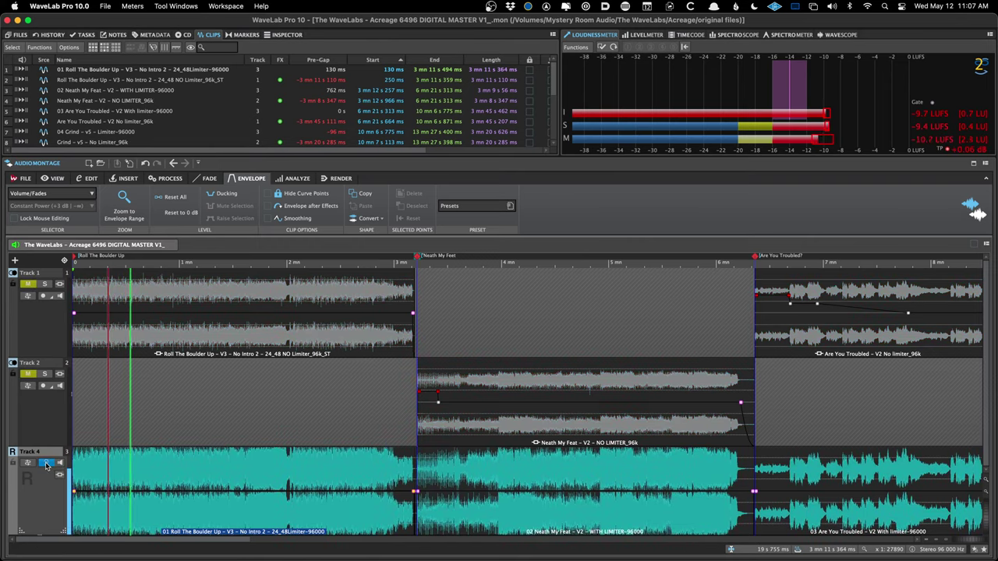
click(46, 464)
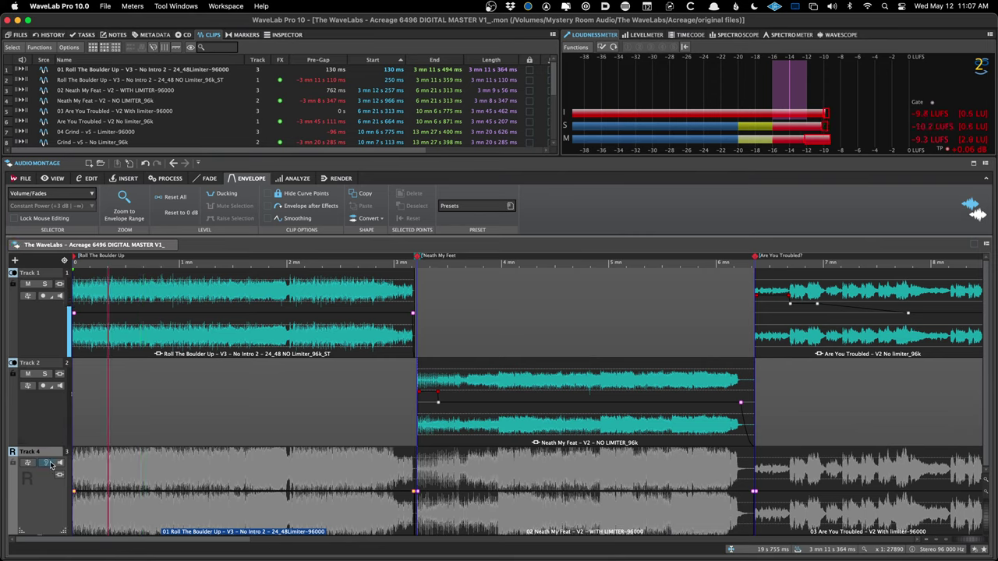
click(48, 463)
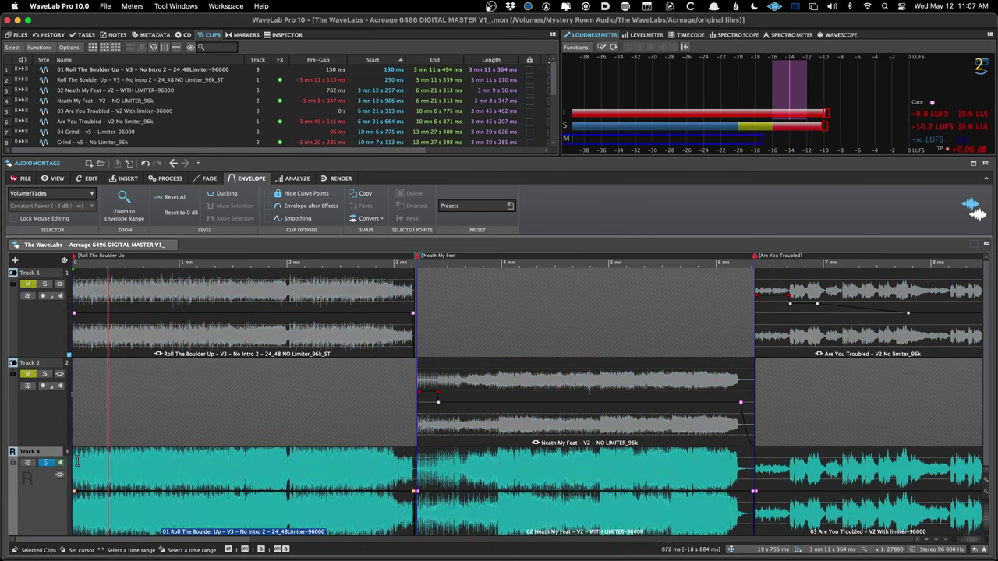
- Play the Track 4 reference, check the montage output effects, and compare with the mastered tracks from about 41 s 835 ms
key(space)
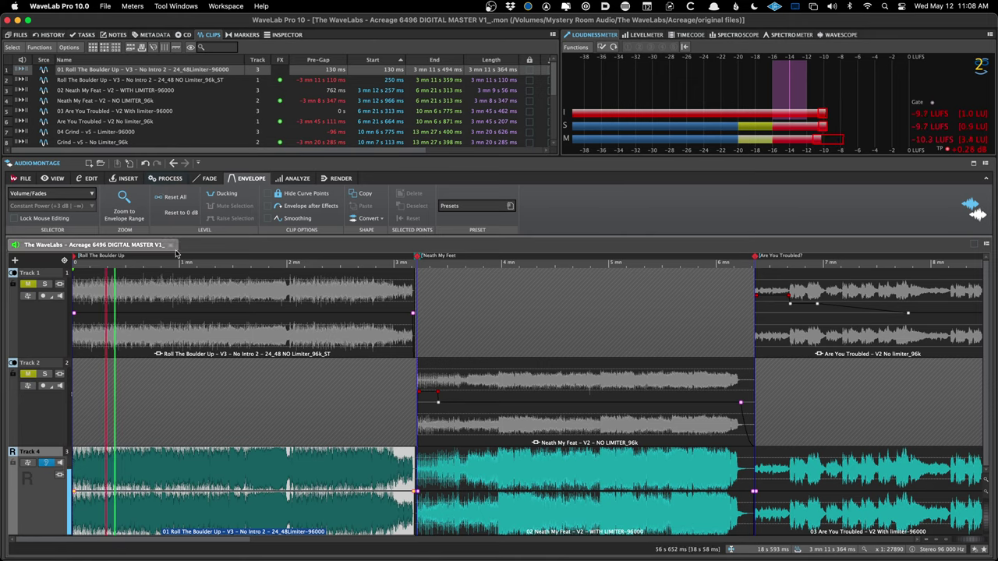
click(14, 244)
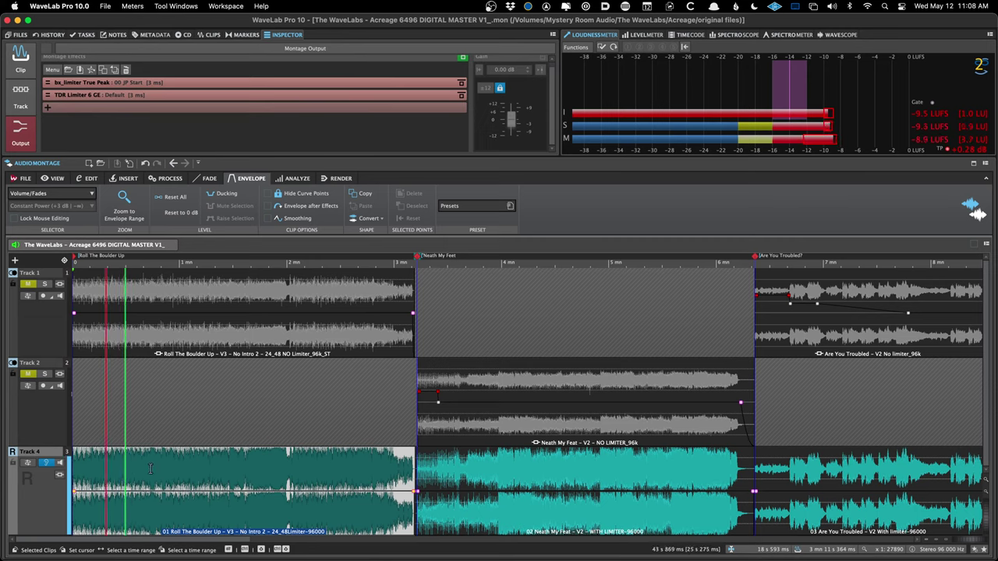
key(space)
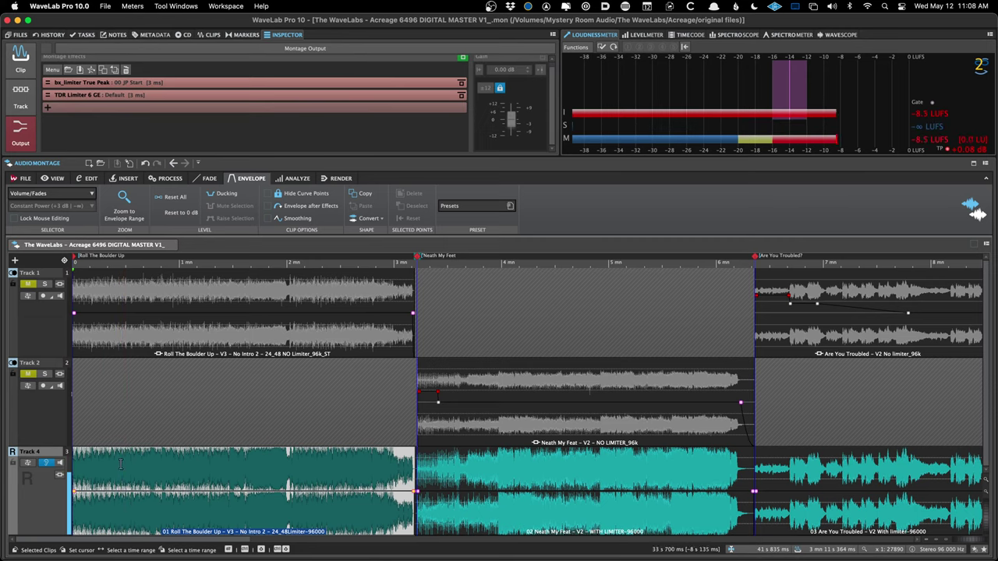
click(45, 463)
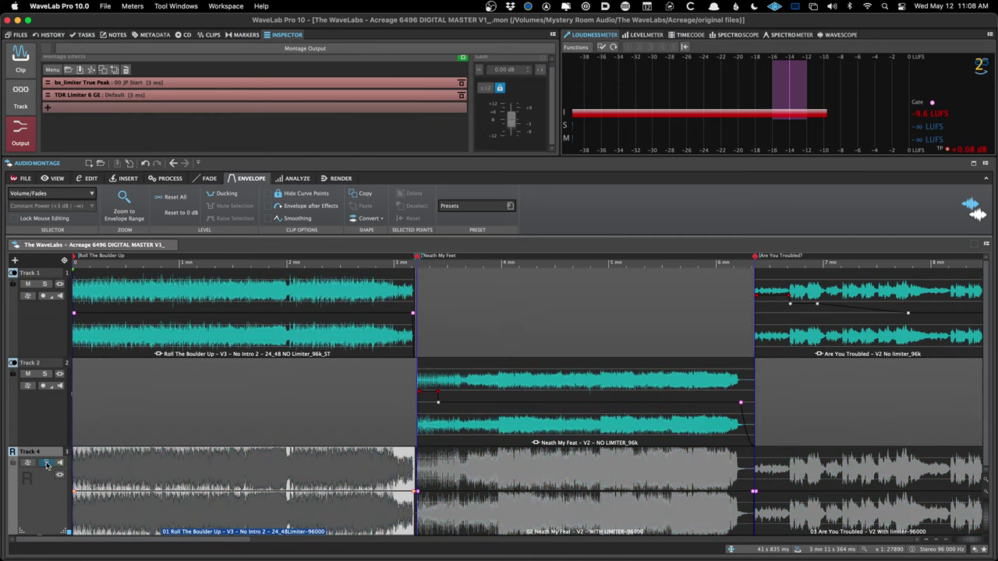
key(space)
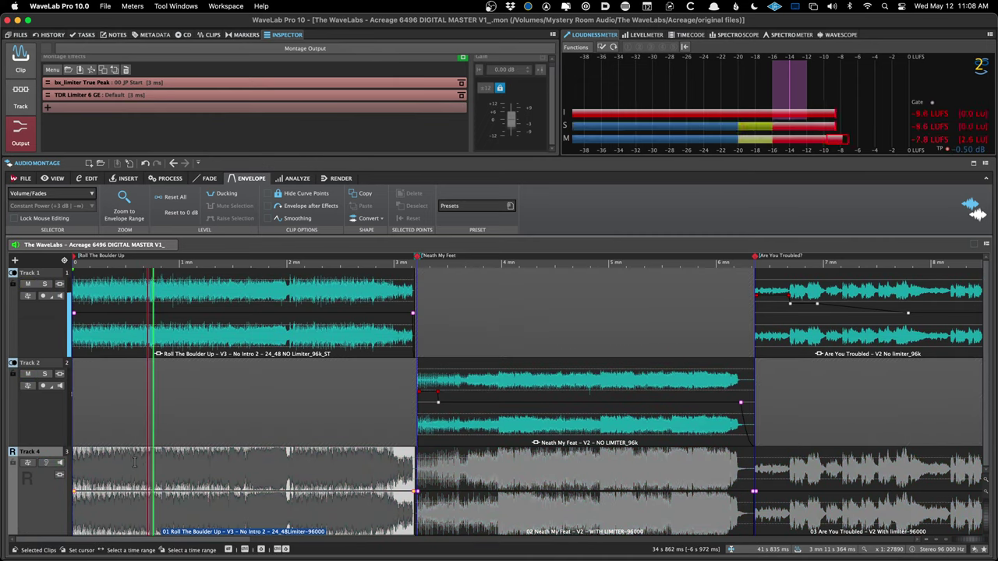
- Examine the full album timeline and review the output and input bus choices in the Track 4 reference track's routing options
scroll(312, 437, right, 2)
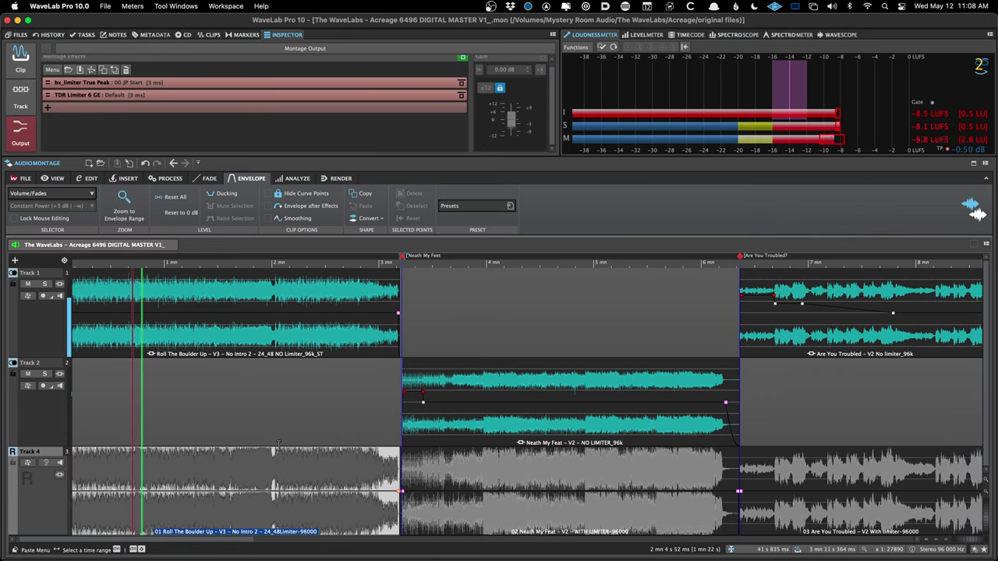
scroll(374, 413, up, 5)
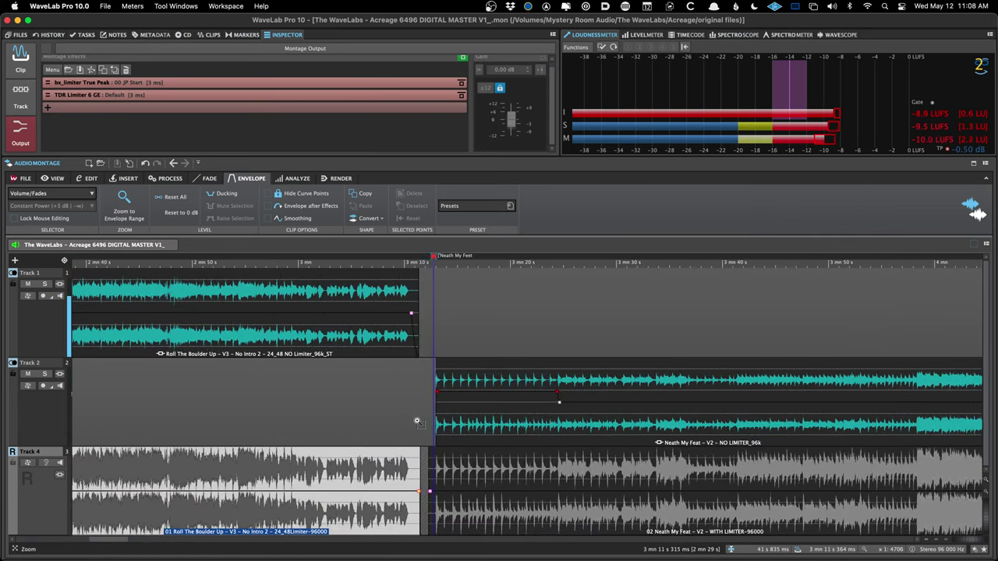
scroll(417, 422, down, 9)
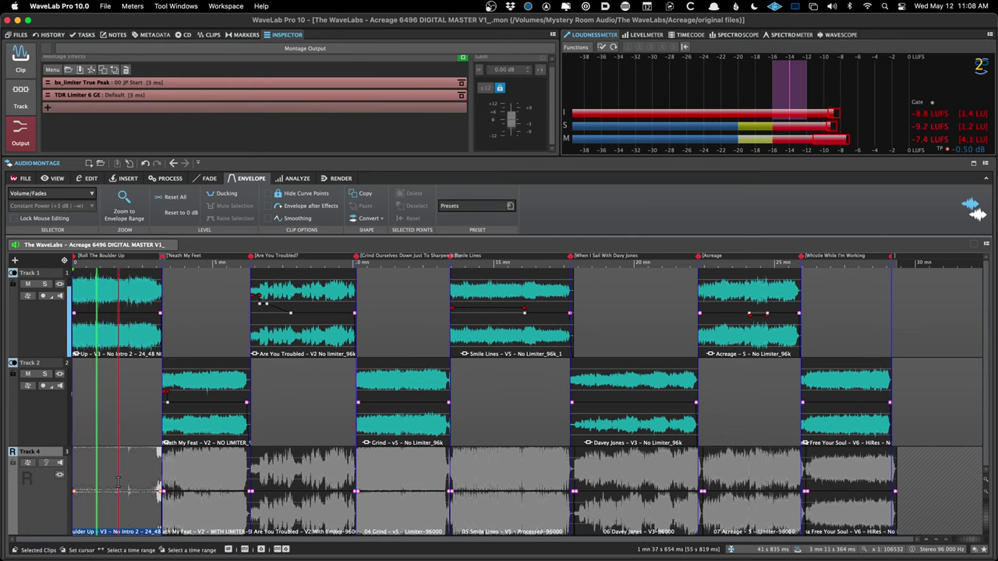
click(28, 463)
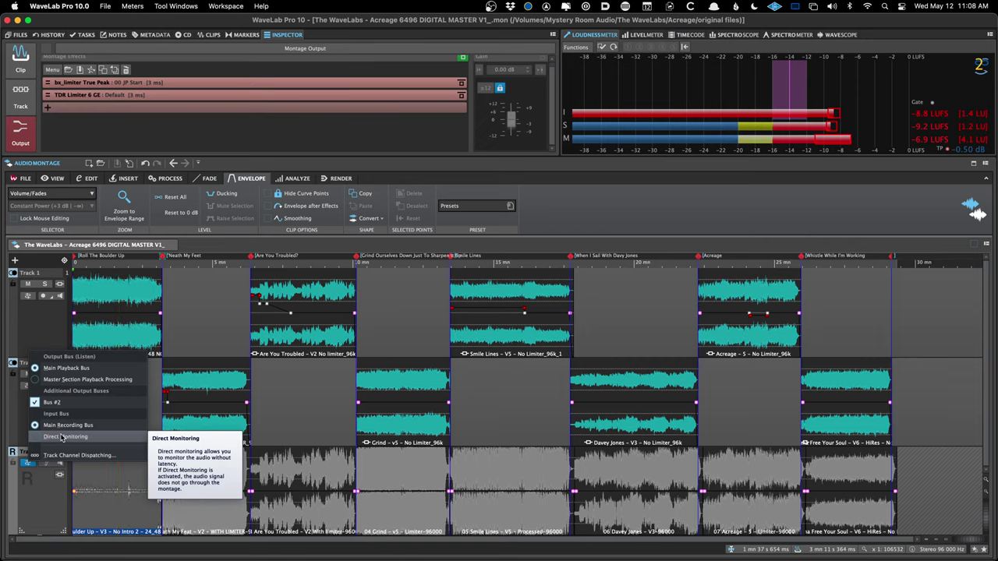
click(48, 507)
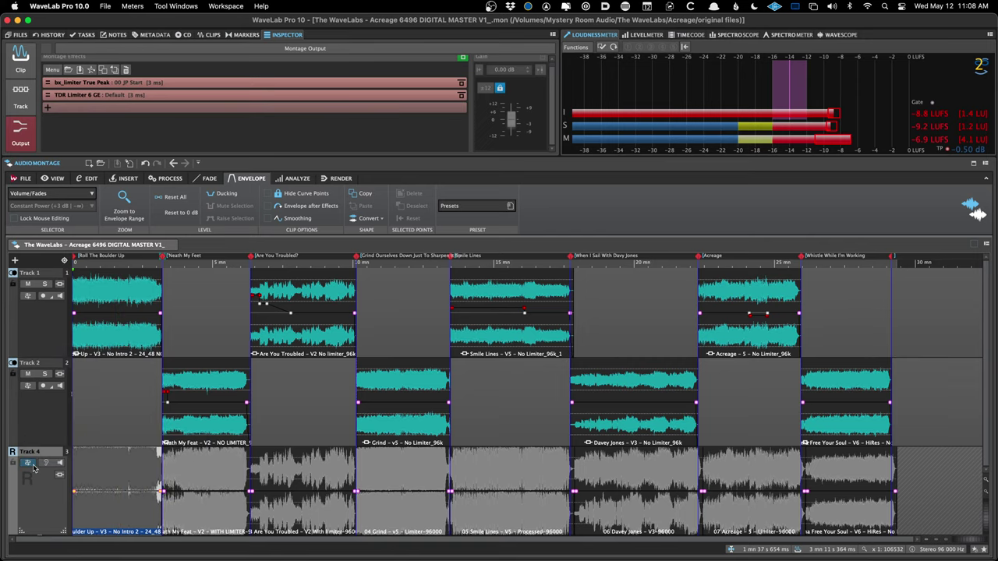
- Check the Listen Alone control of the Track 4 reference by switching it on and off, ending with the album tracks active
mouse_move(34, 467)
click(43, 464)
click(43, 464)
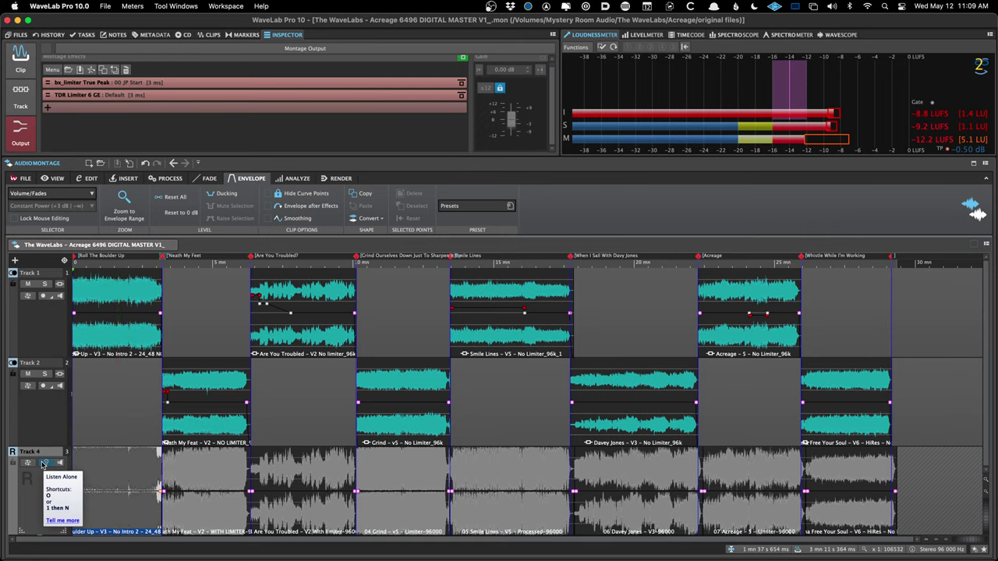
click(107, 412)
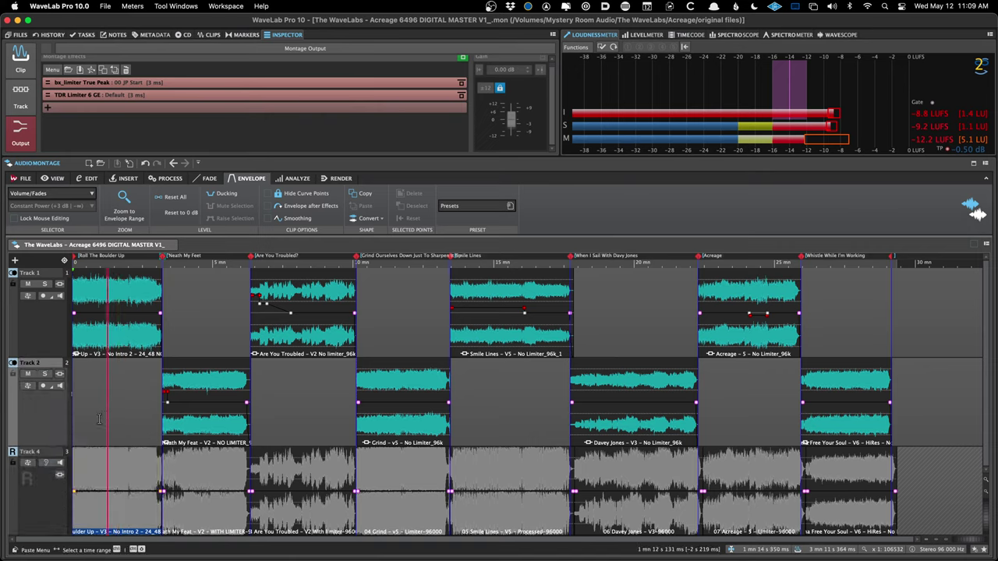
click(40, 497)
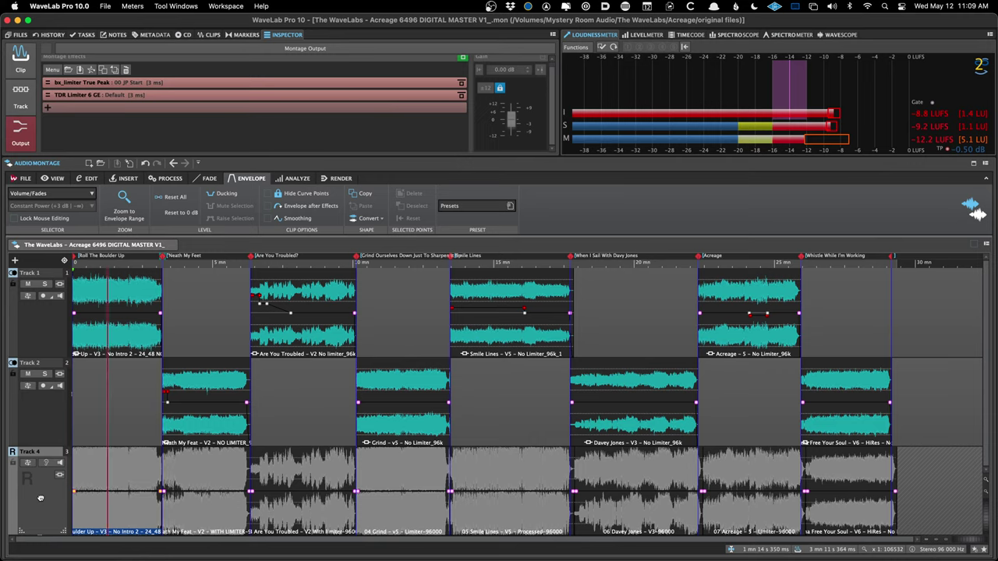
click(45, 463)
click(45, 463)
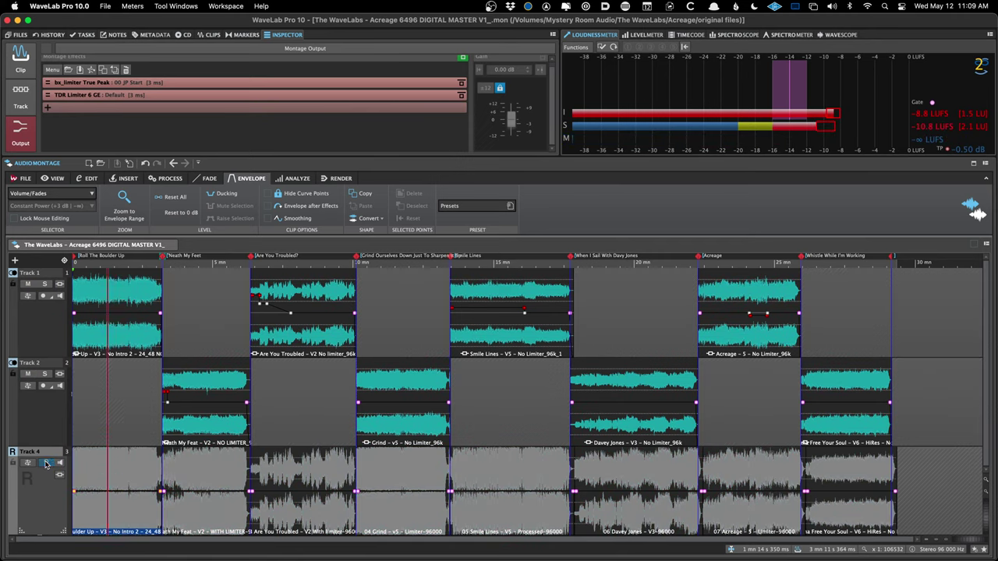
- Audition the limited album tracks at spots in Roll The Boulder Up, Are You Troubled?, Grind and Davey Jones
click(92, 438)
key(space)
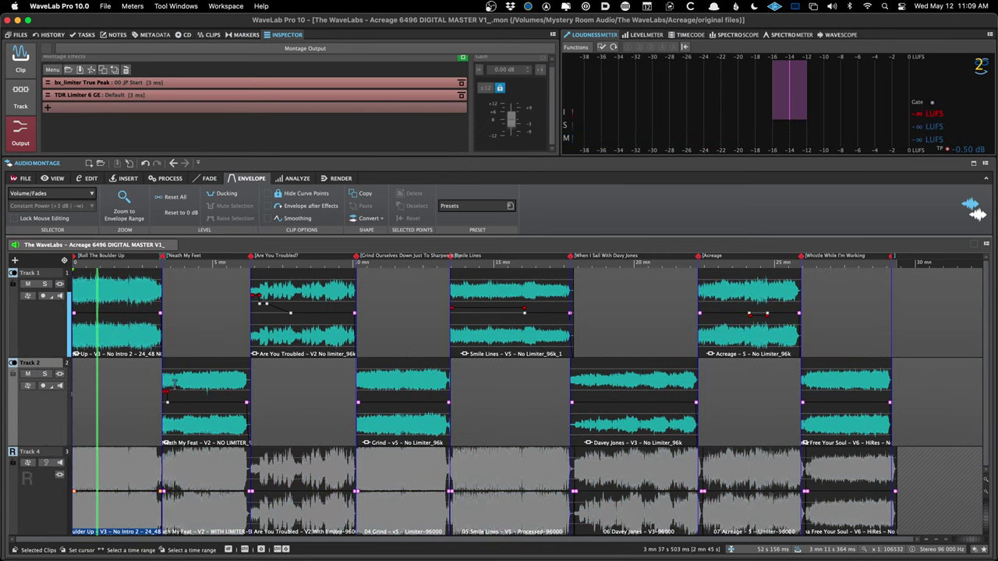
click(287, 374)
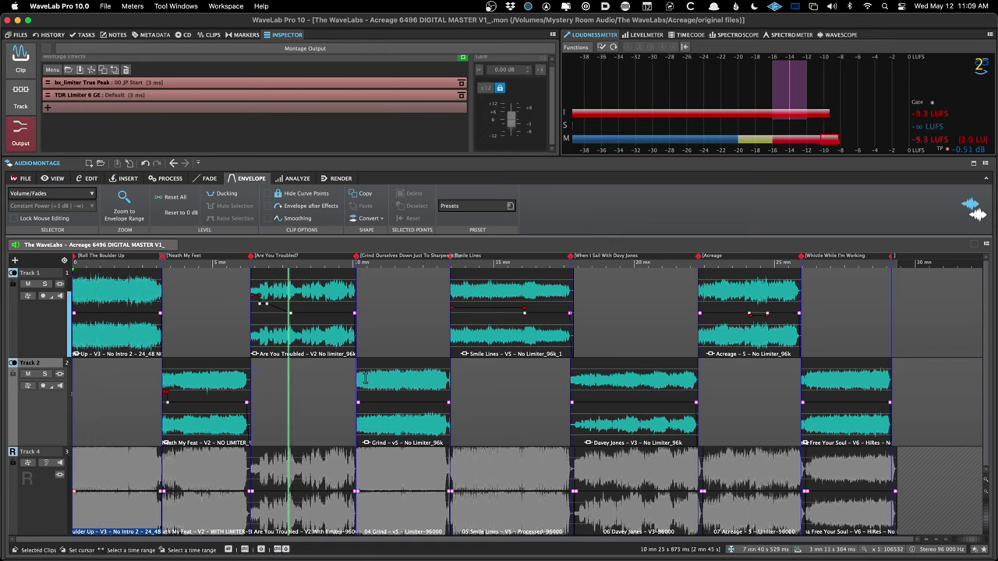
click(393, 385)
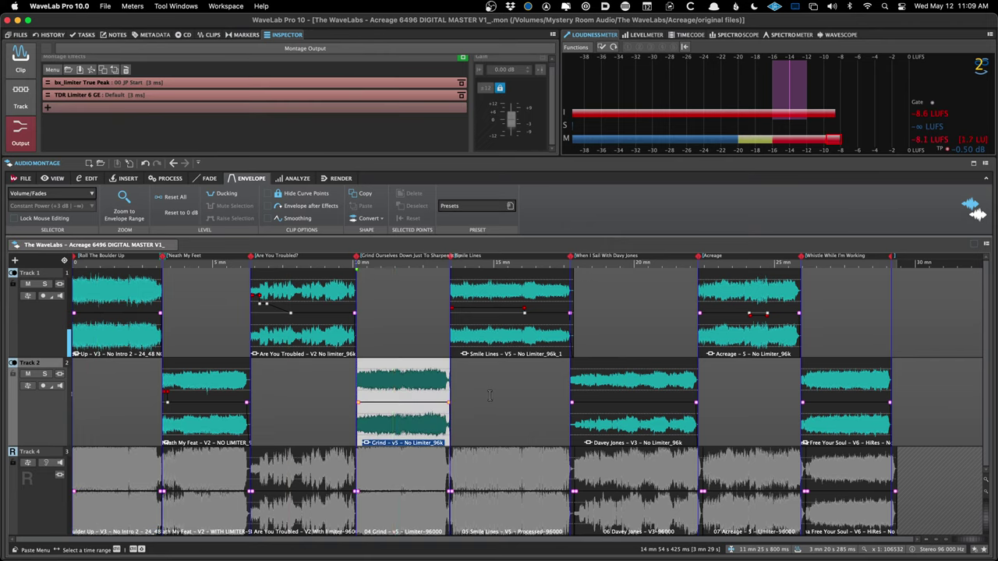
key(space)
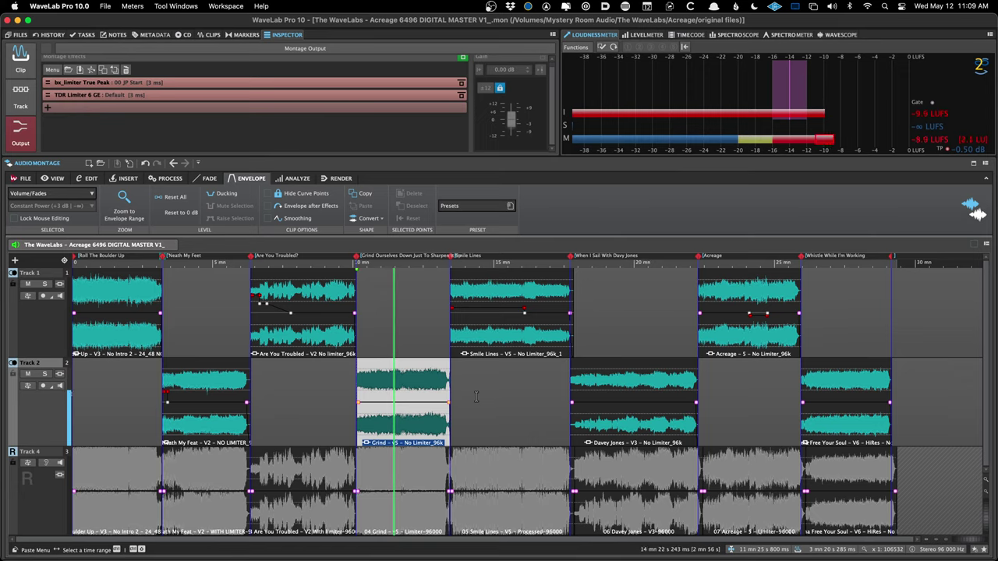
click(488, 395)
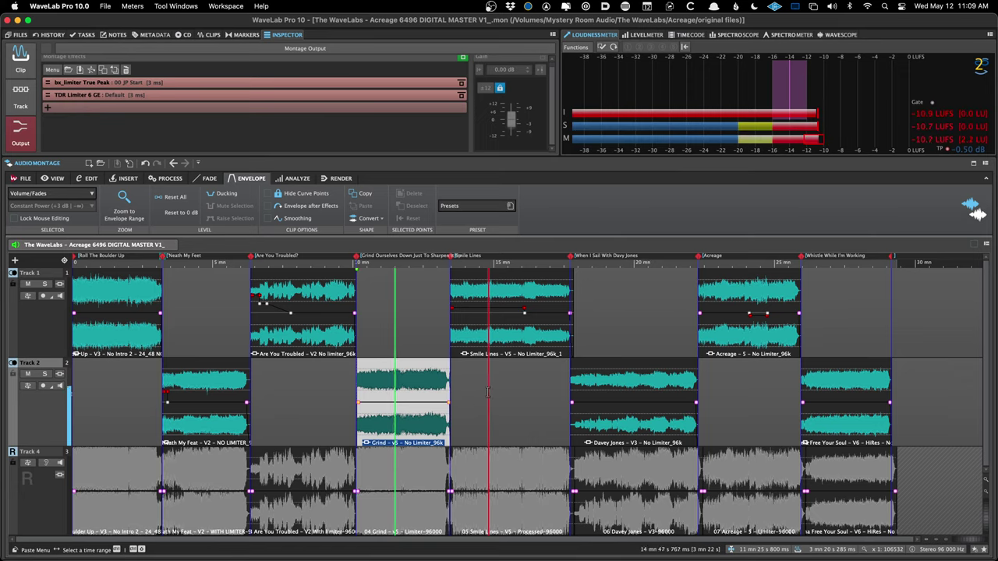
click(632, 389)
key(space)
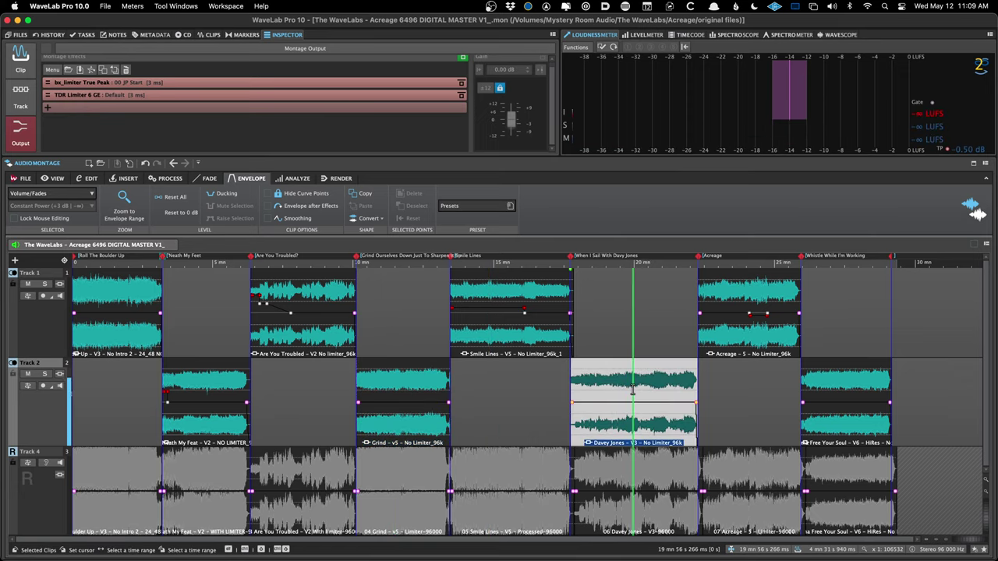
key(space)
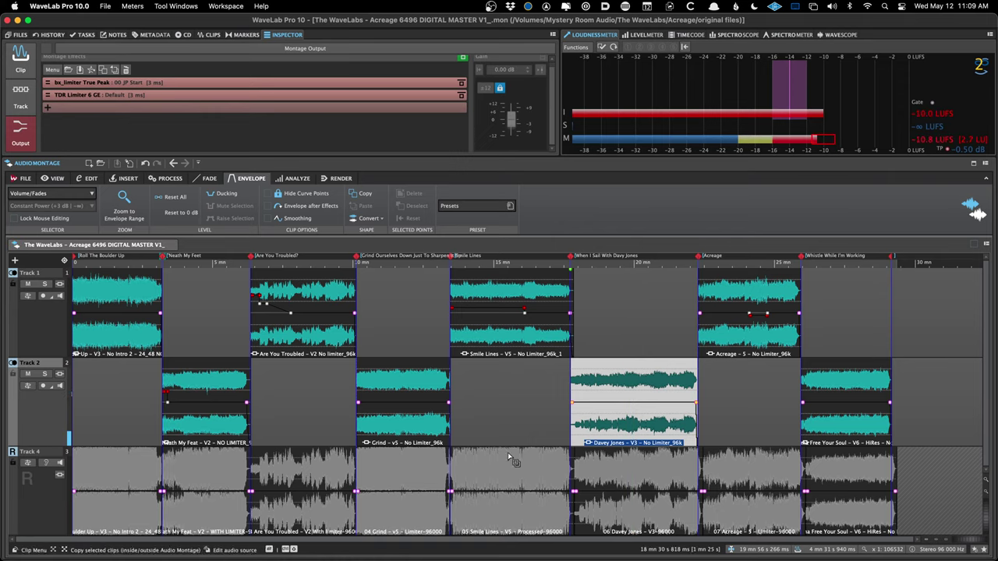
- Inspect the clip effects chain of Roll The Boulder Up on Track 1, including the Dangerous BAX EQ Master and Unisum plug-ins
click(302, 424)
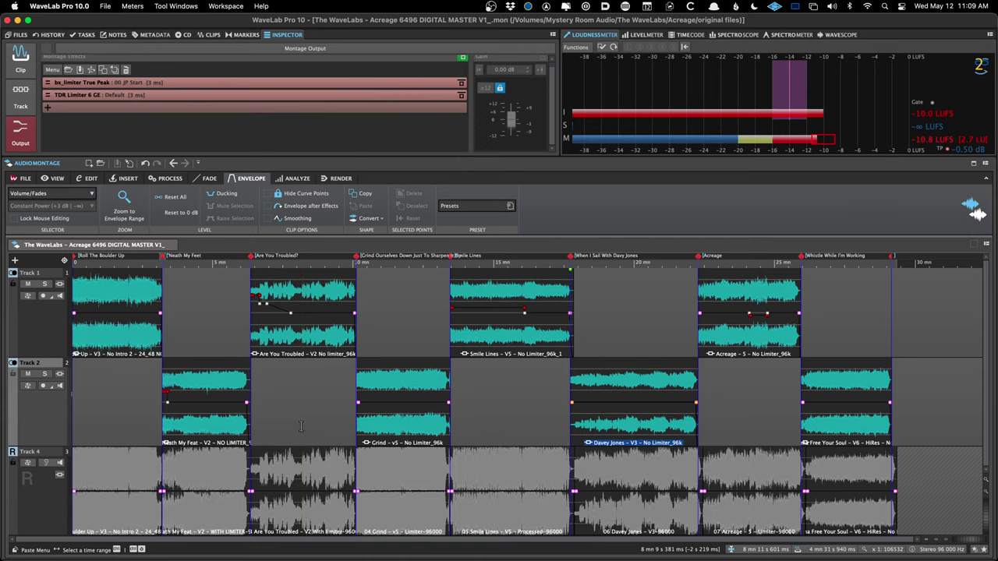
click(129, 320)
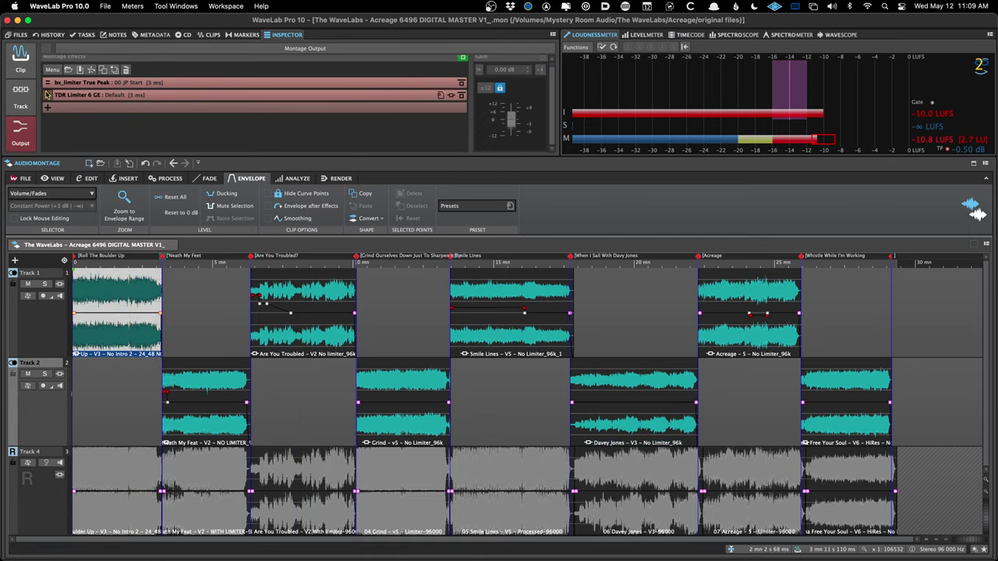
click(147, 84)
scroll(150, 117, down, 4)
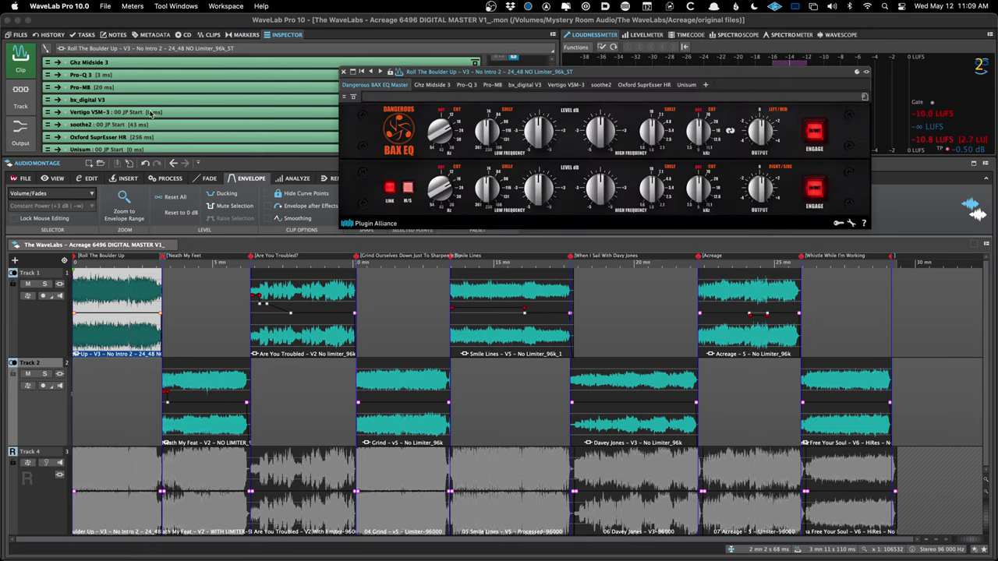
click(148, 132)
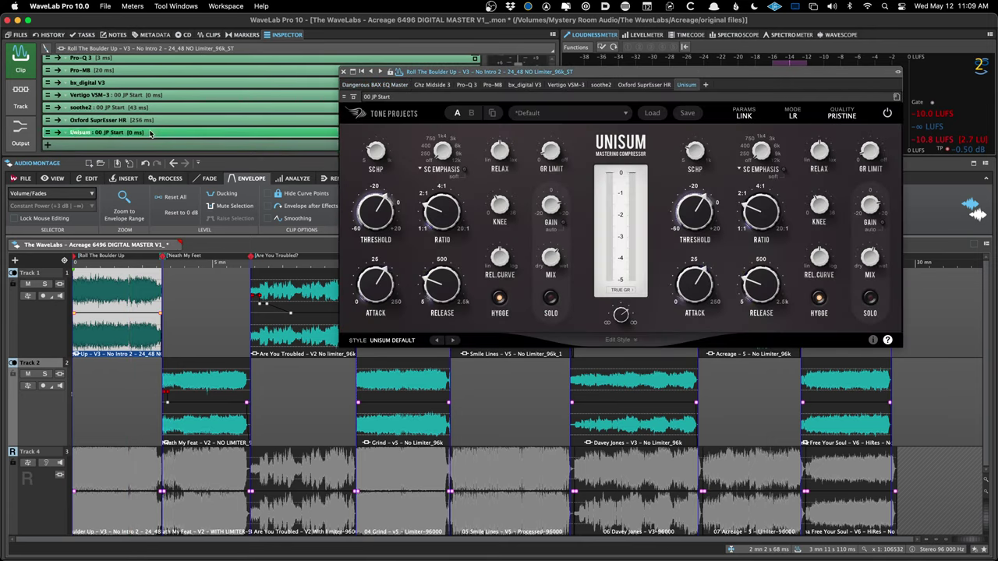
click(343, 71)
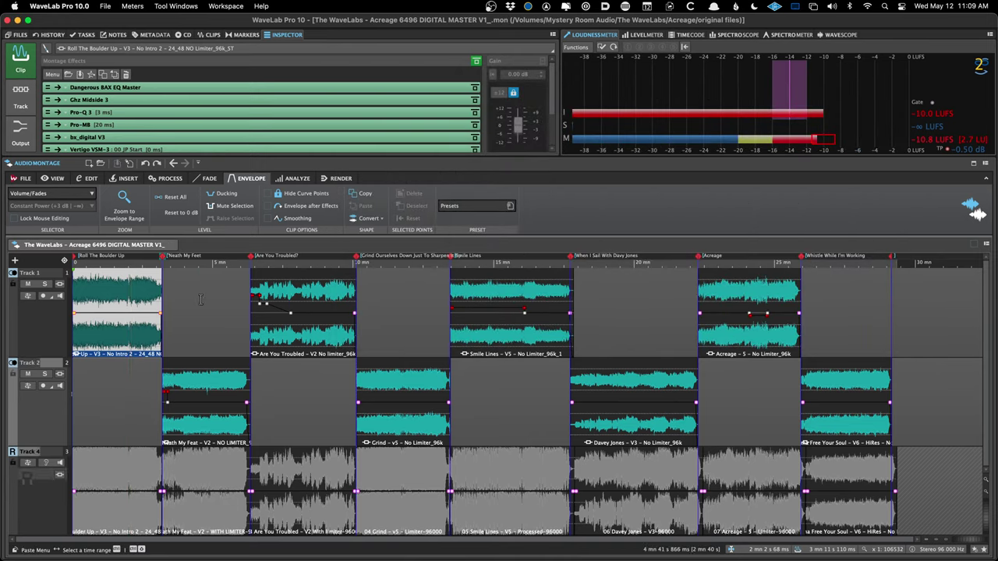
- Inspect the song transitions in close-up from the album's start through the When I Sail With Davy Jones marker
click(201, 300)
click(187, 308)
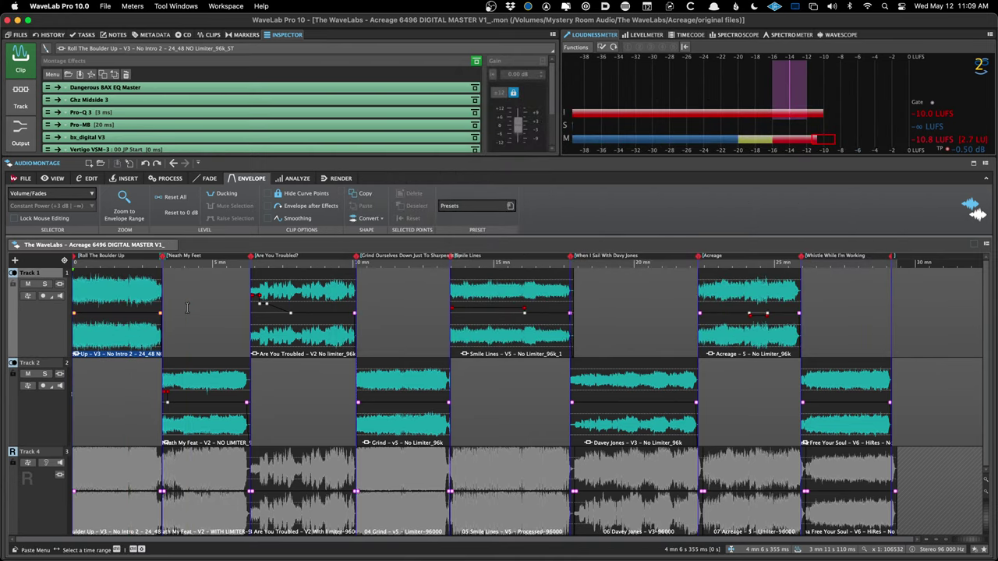
key(Home)
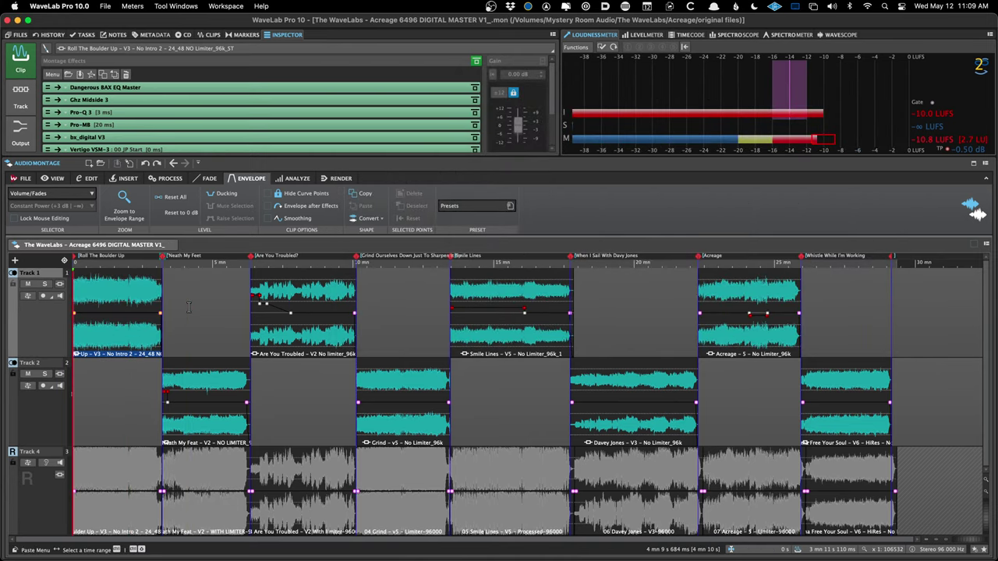
key(Up)
key(Up)
key(Up)
key(Up)
key(ctrl+Right)
key(ctrl+Right)
key(ctrl+Right)
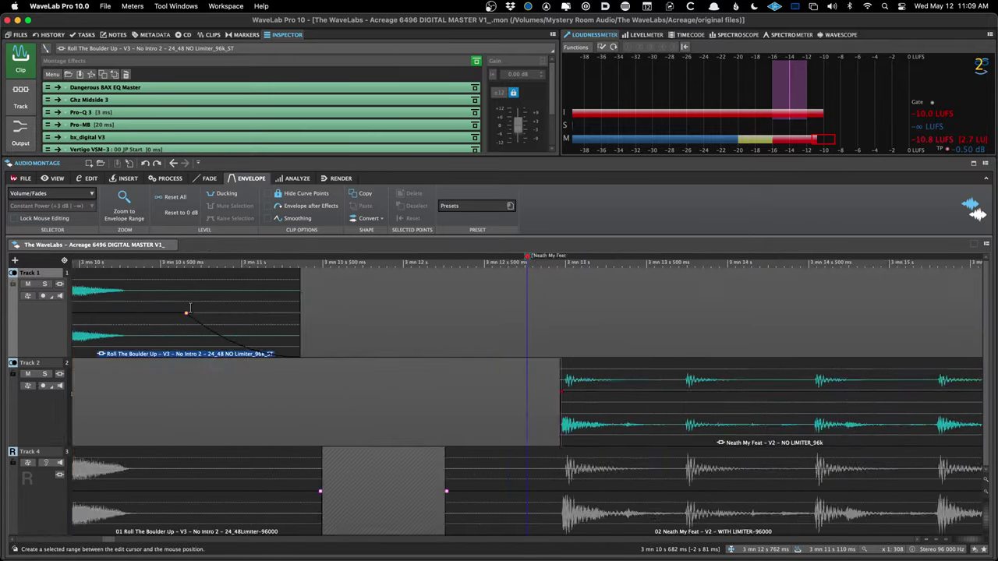
key(ctrl+Right)
key(ctrl+Right)
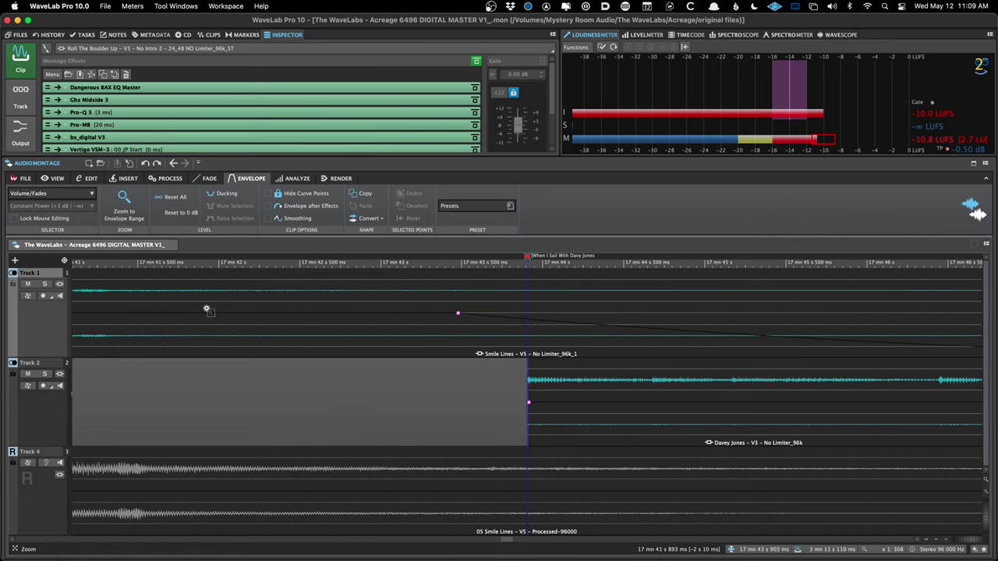
- Play the transition from the Smile Lines fade-out into Davey Jones, starting at about 17 mn 42 s 855 ms
scroll(205, 304, down, 3)
click(260, 297)
key(space)
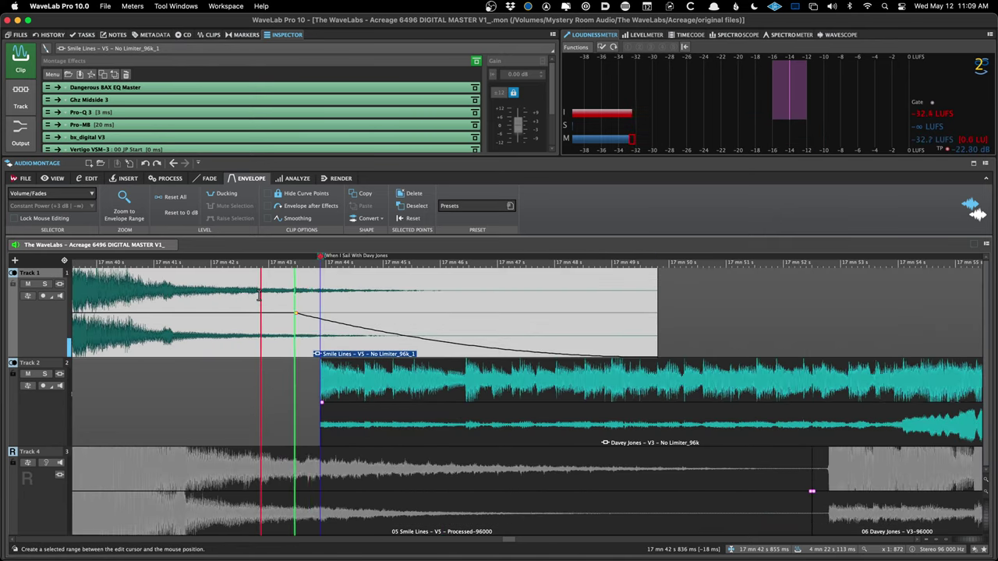
- Audition the song transitions at the When I Sail With Davy Jones, Acreage and Whistle While I'm Working markers, up to the album's end
key(space)
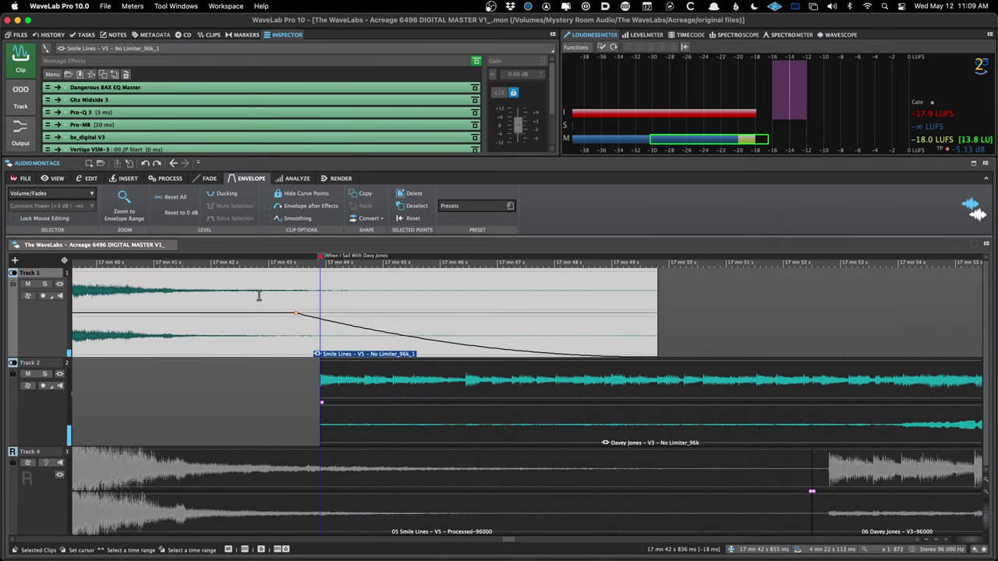
click(269, 371)
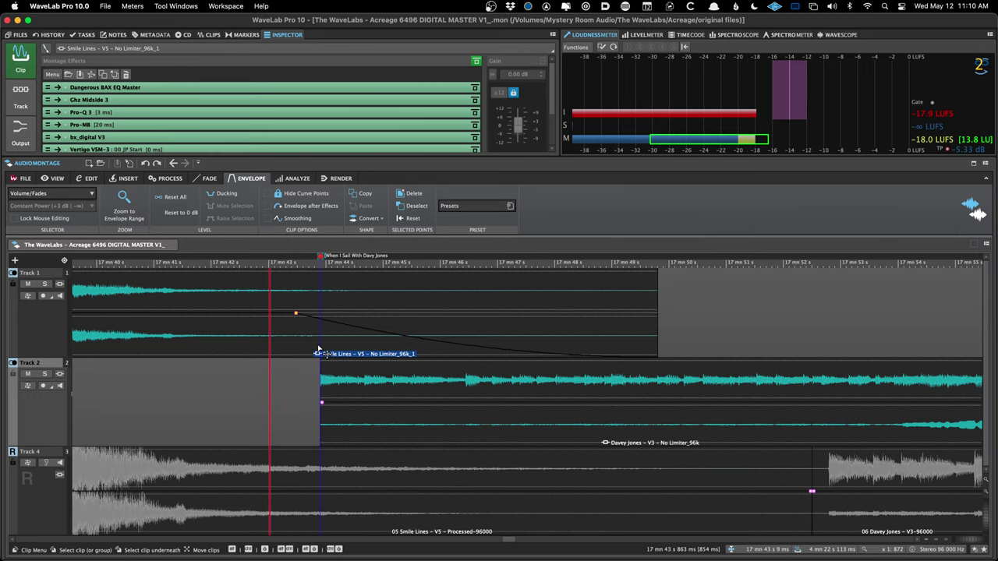
key(shift)
key(ctrl+Right)
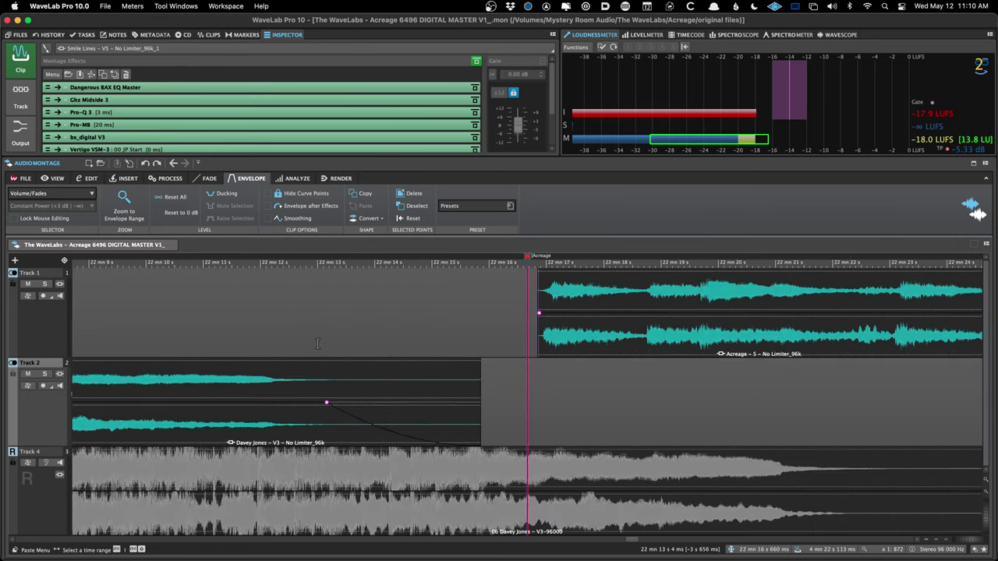
key(ctrl+Left)
key(ctrl+Right)
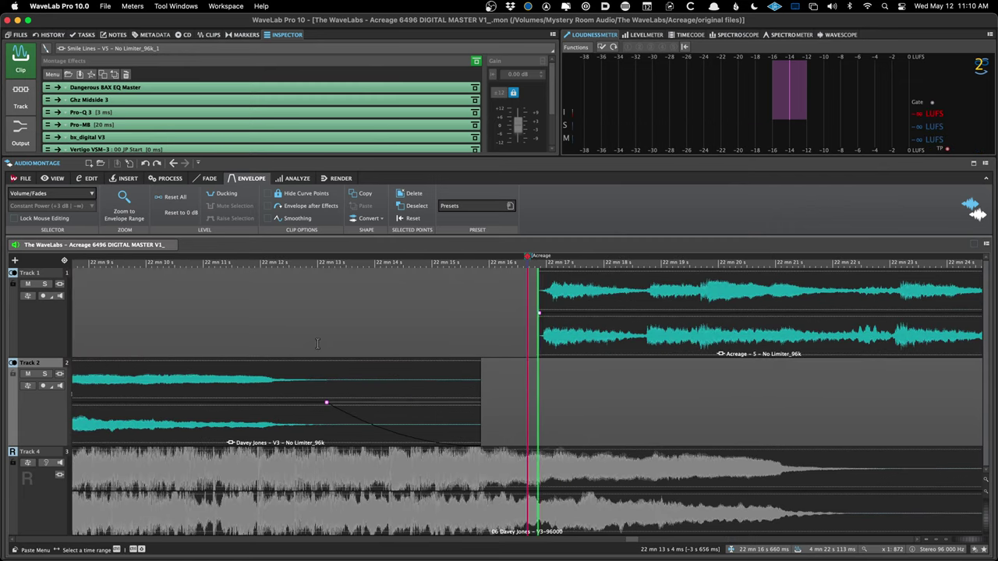
key(ctrl+Right)
key(ctrl+Right)
key(ctrl+Left)
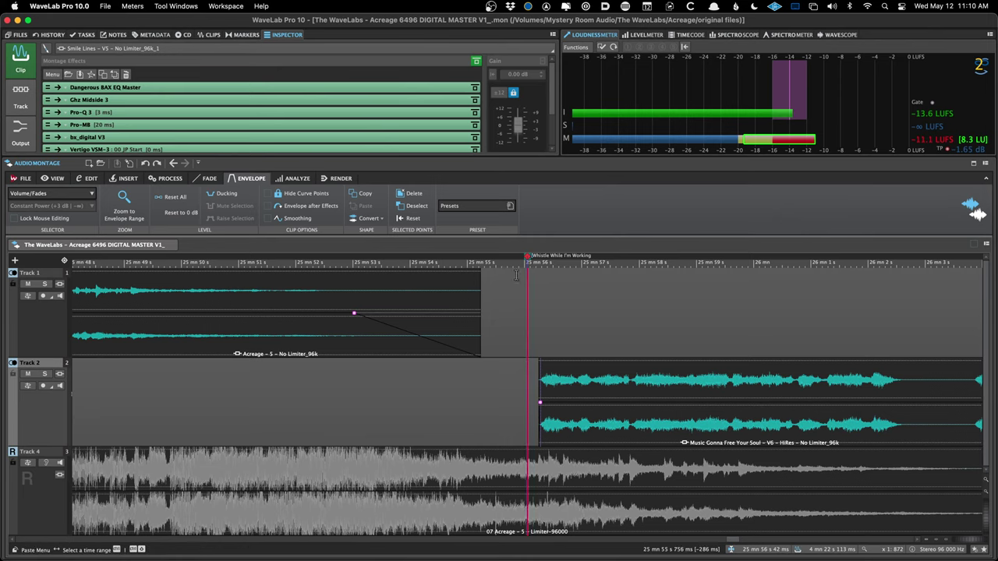
key(ctrl+Right)
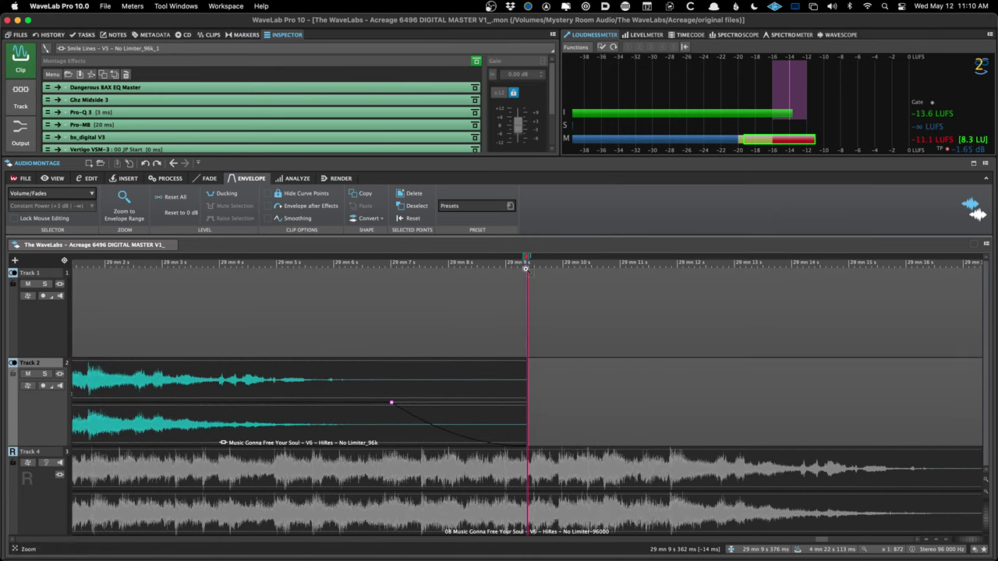
- Shift the 08 Music Gonna Free Your Soul reference clip on Track 4 about 10 s earlier, aligning it with the Track 2 clip
key(shift+f)
scroll(896, 456, up, 10)
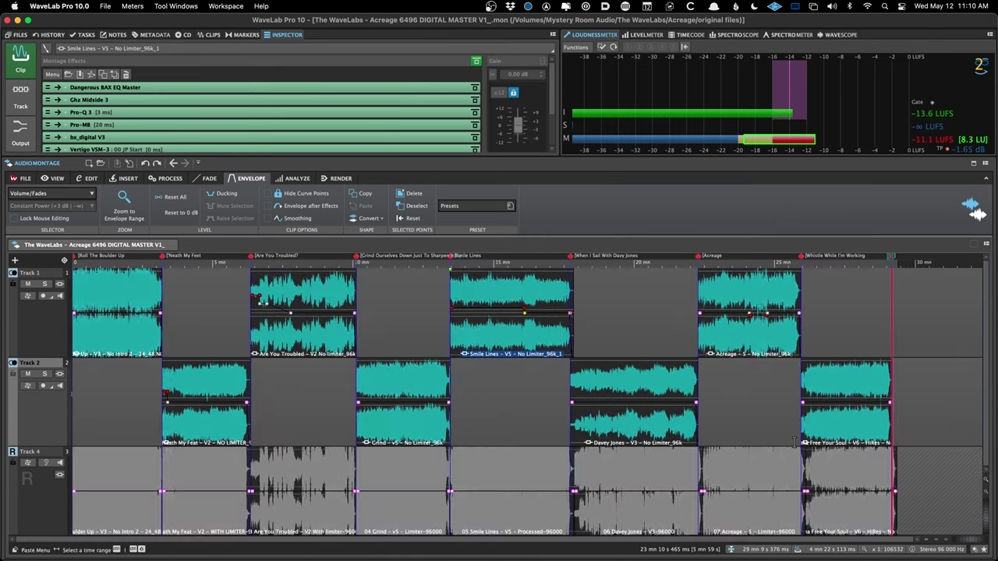
scroll(758, 458, down, 8)
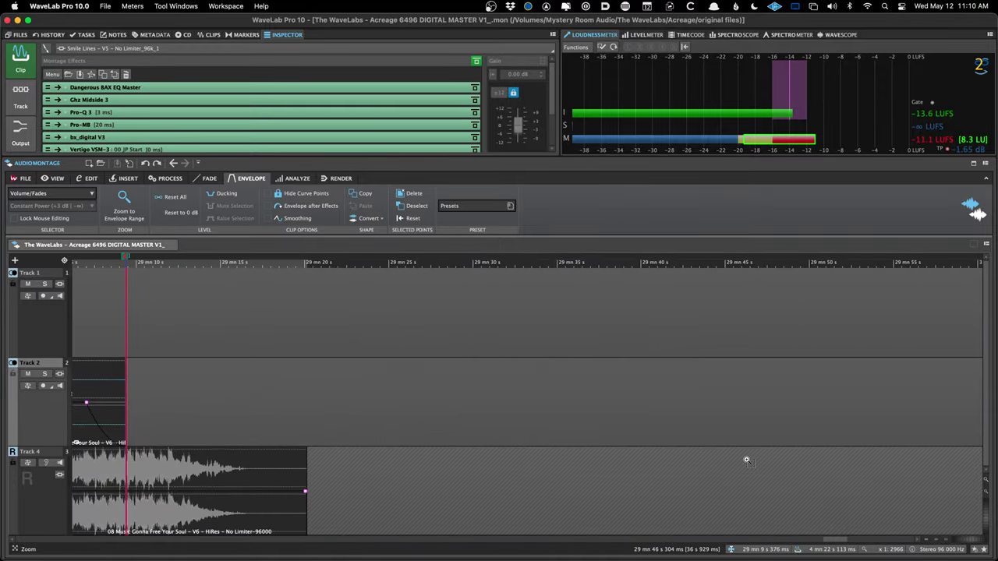
drag(362, 519, 296, 518)
drag(425, 517, 294, 505)
- Trim about 2 s off the end of the last reference clip on Track 4 and save the montage
key(super+s)
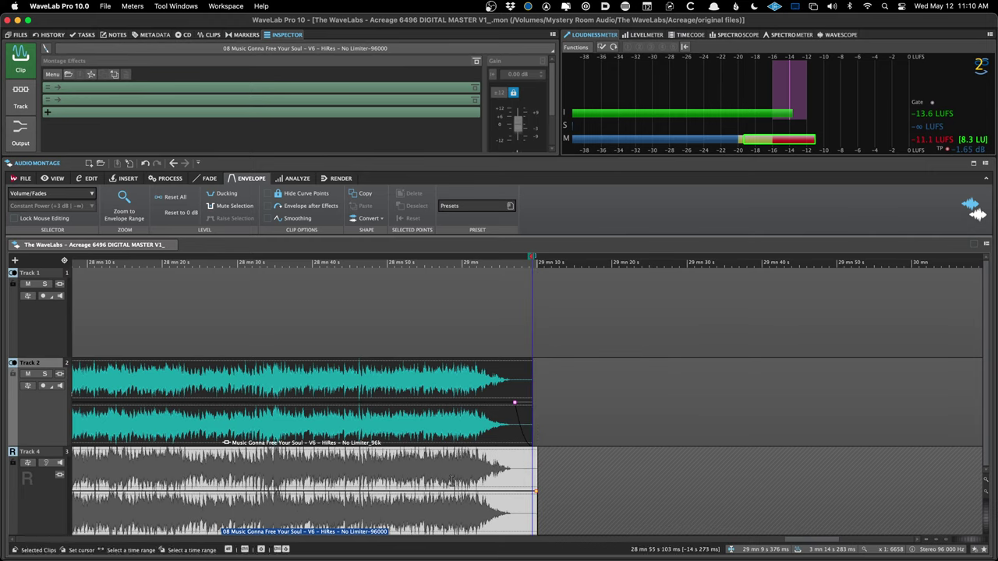
drag(535, 473, 519, 473)
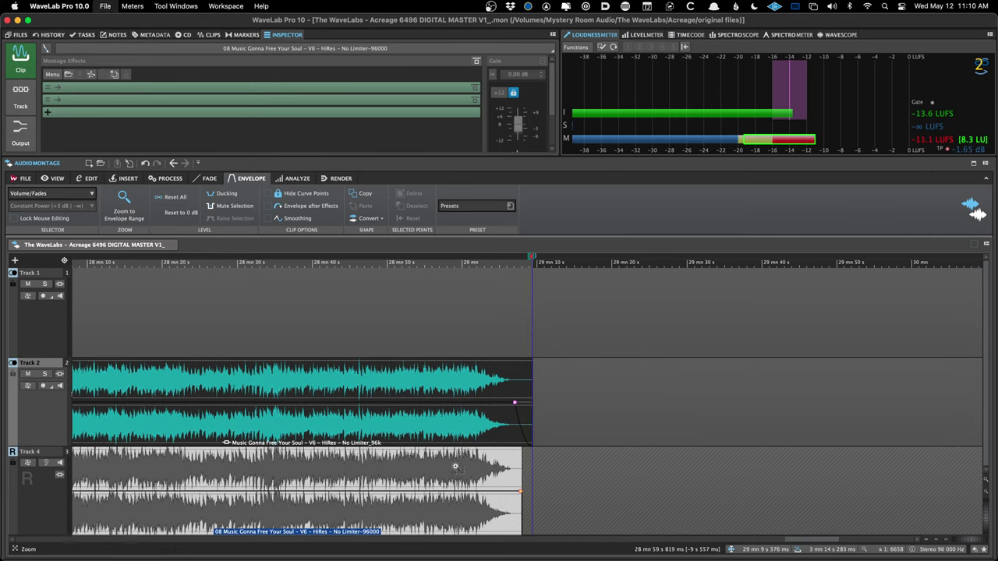
scroll(264, 283, down, 8)
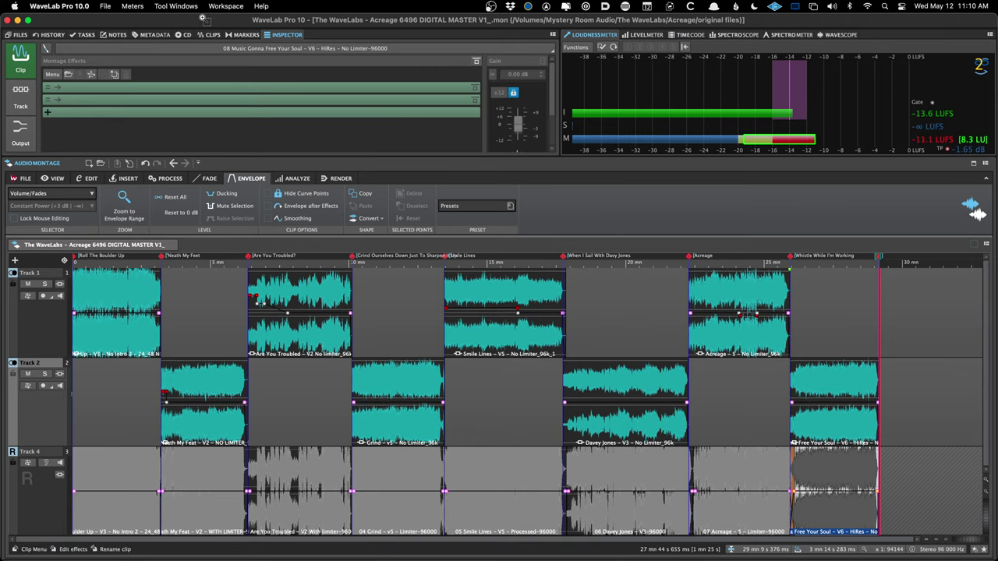
- Play the opening of Roll The Boulder Up from the montage start and view its start marker up close
click(203, 293)
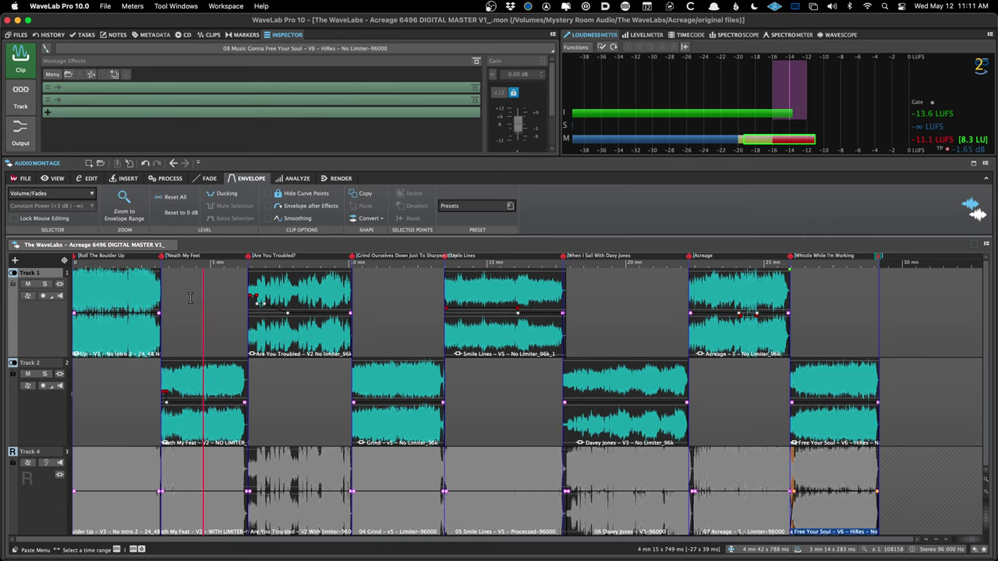
key(Home)
scroll(187, 308, up, 5)
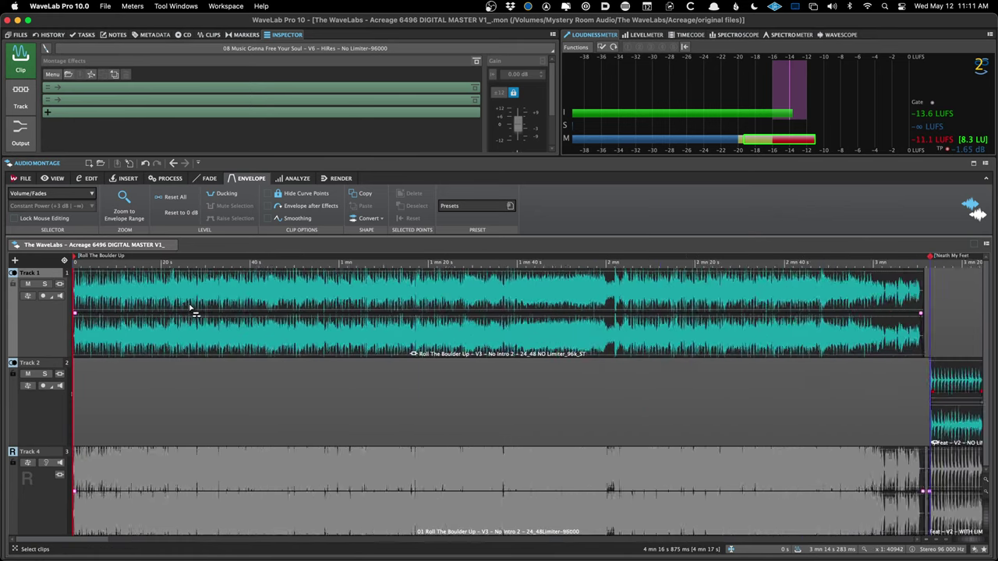
key(space)
scroll(174, 318, up, 8)
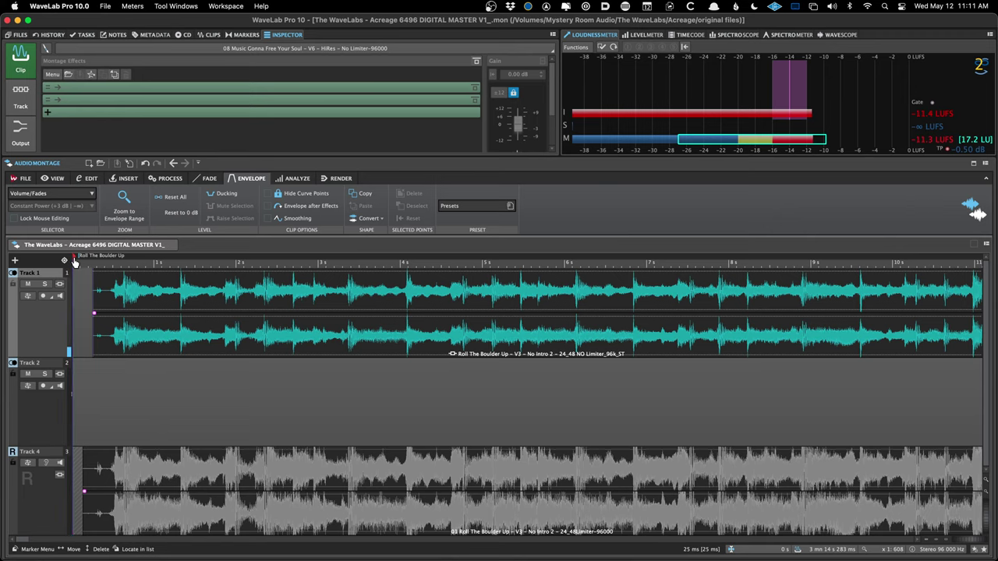
- Review the song markers through Whistle While I'm Working and the crossfade between the last two reference clips on Track 4
key(ctrl+Right)
key(ctrl+Right)
key(ctrl+Right)
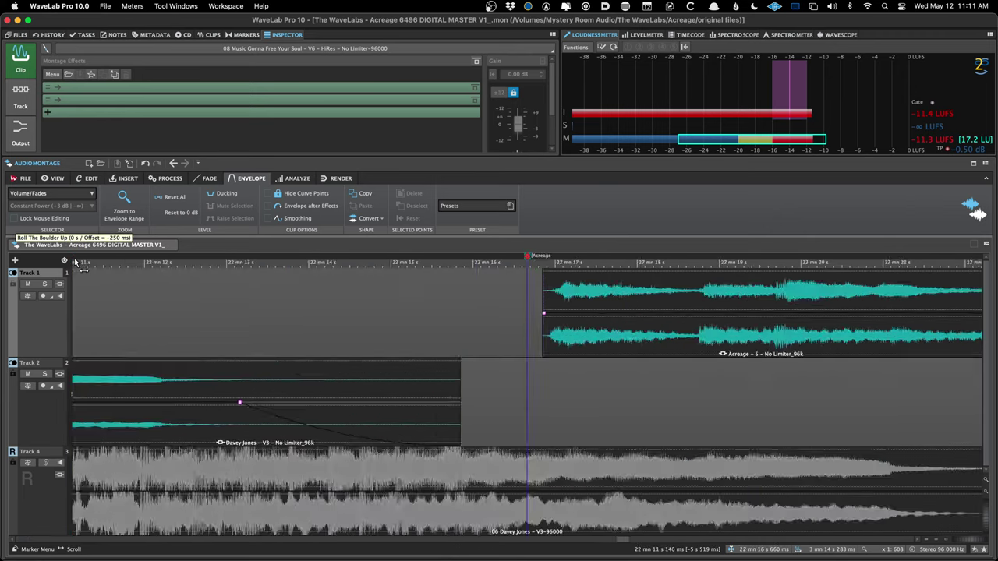
key(ctrl+Right)
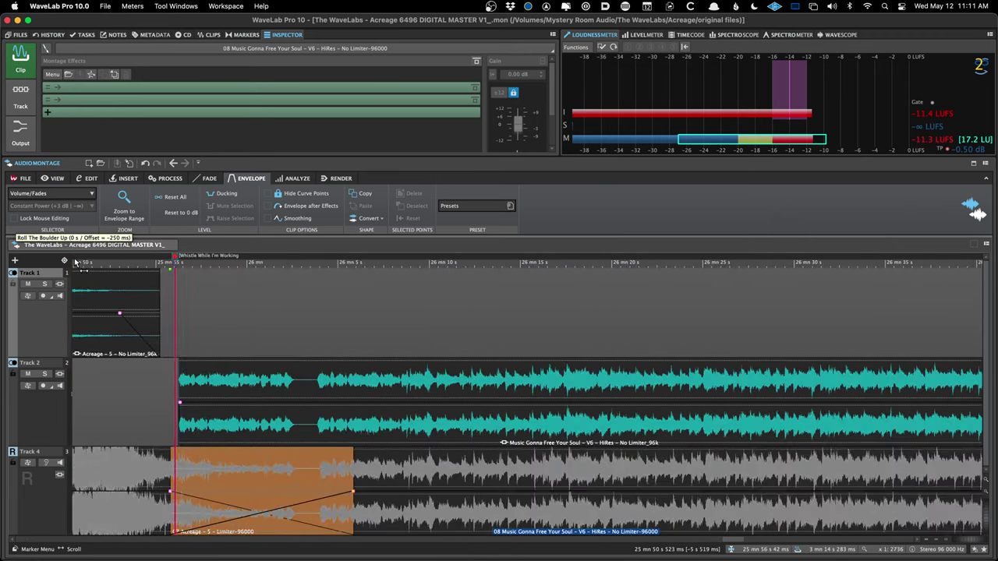
click(339, 479)
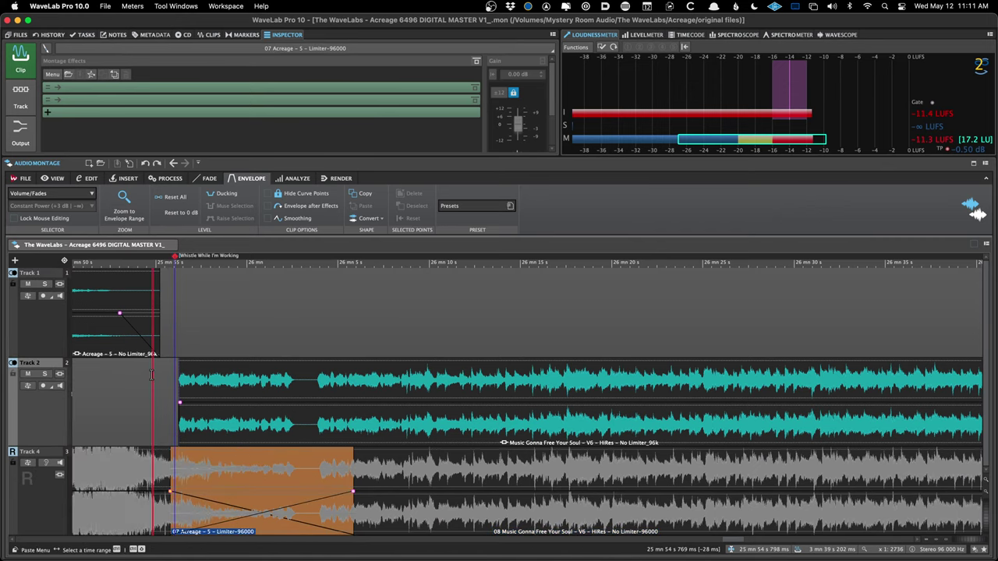
key(ctrl+Down)
click(208, 318)
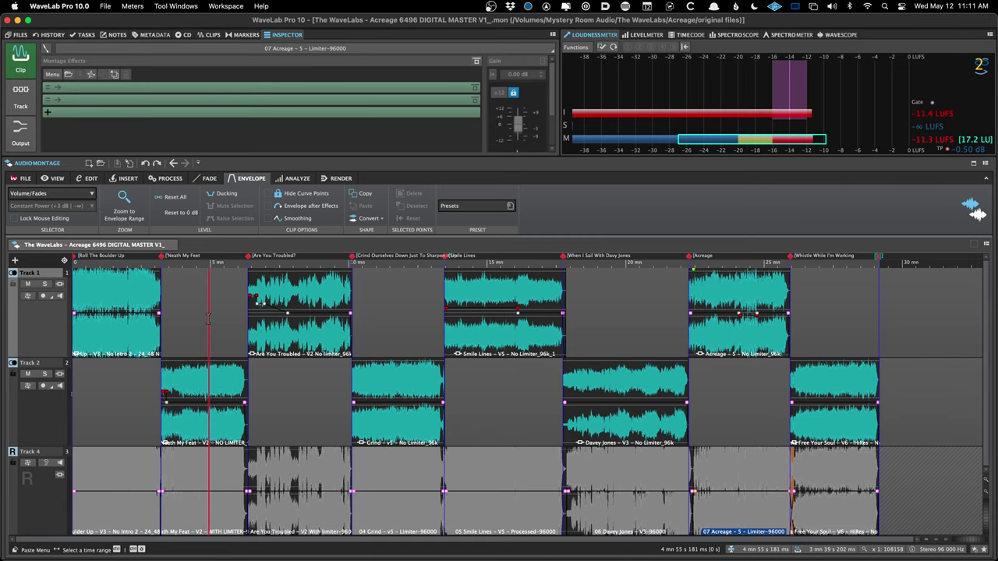
- Show the montage's render settings and presets, and inspect the limiter plug-ins on the montage output
click(341, 177)
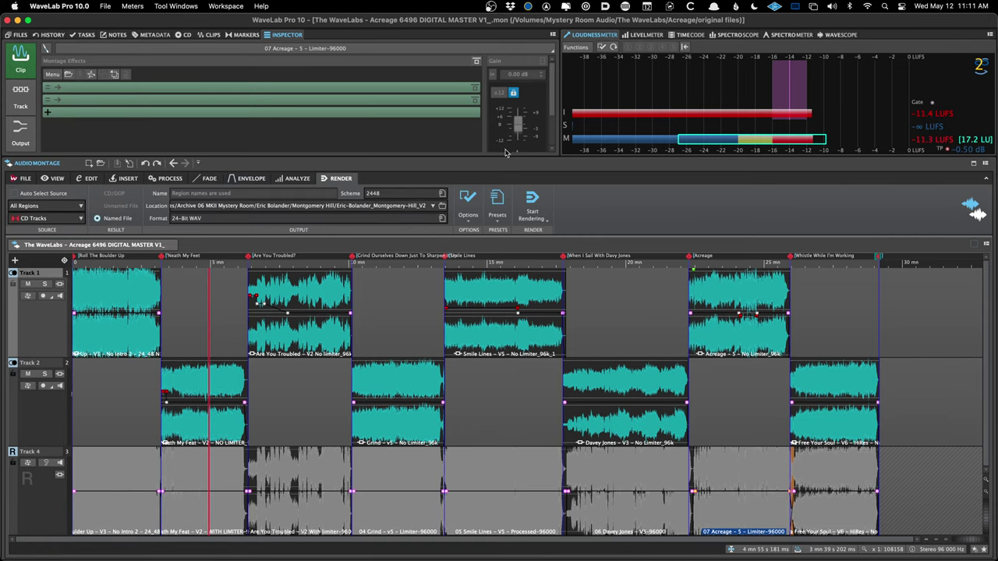
click(497, 201)
click(584, 191)
click(410, 308)
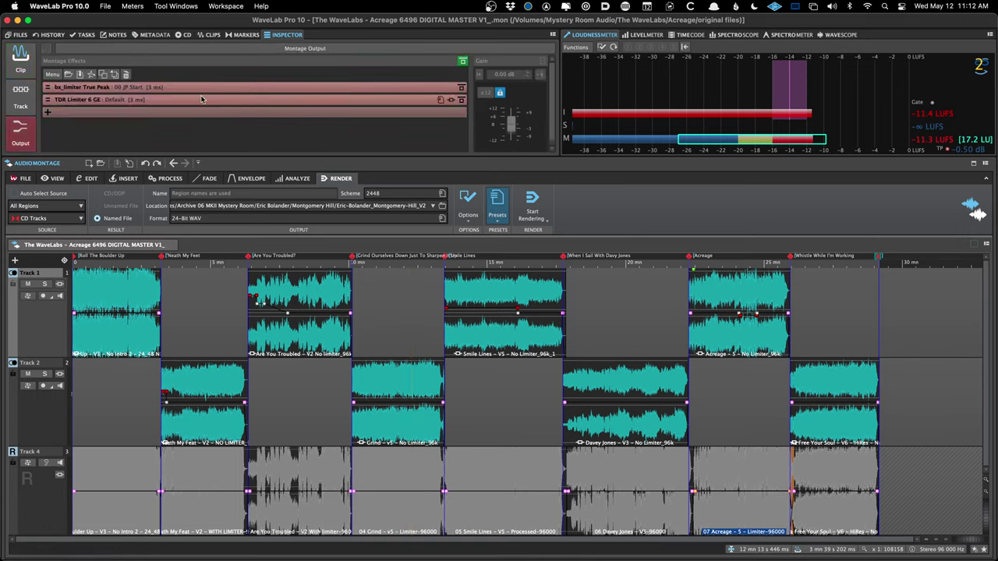
mouse_move(215, 89)
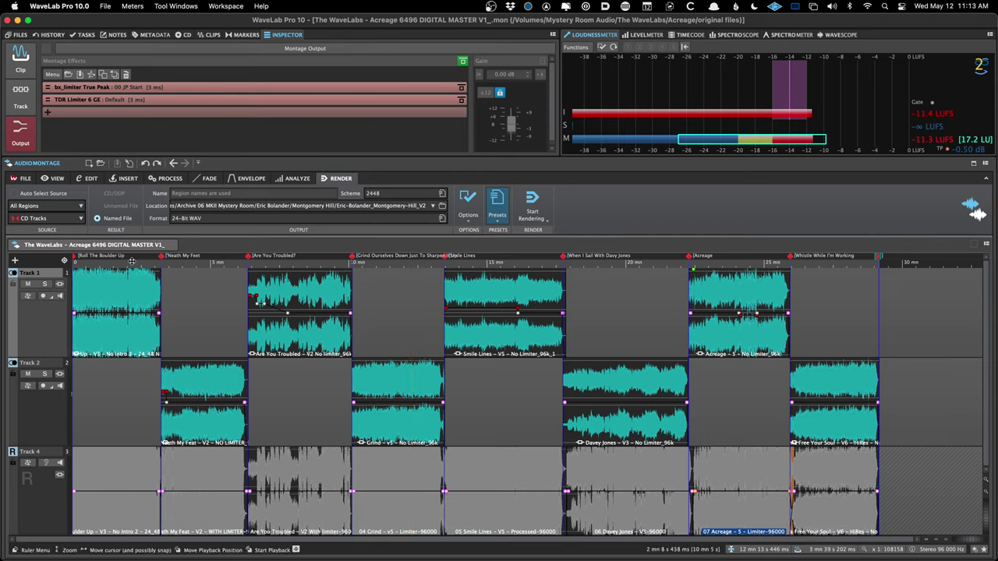
- Open the Roll The Boulder Up clip's source file in the audio editor, check its playback on the Bit Meter, and close it
click(119, 296)
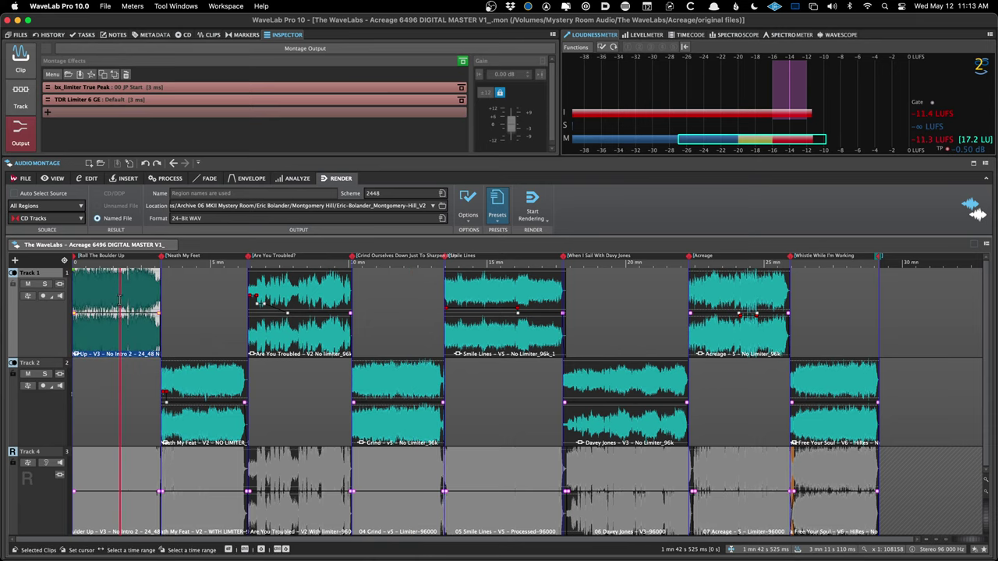
double_click(120, 298)
click(190, 355)
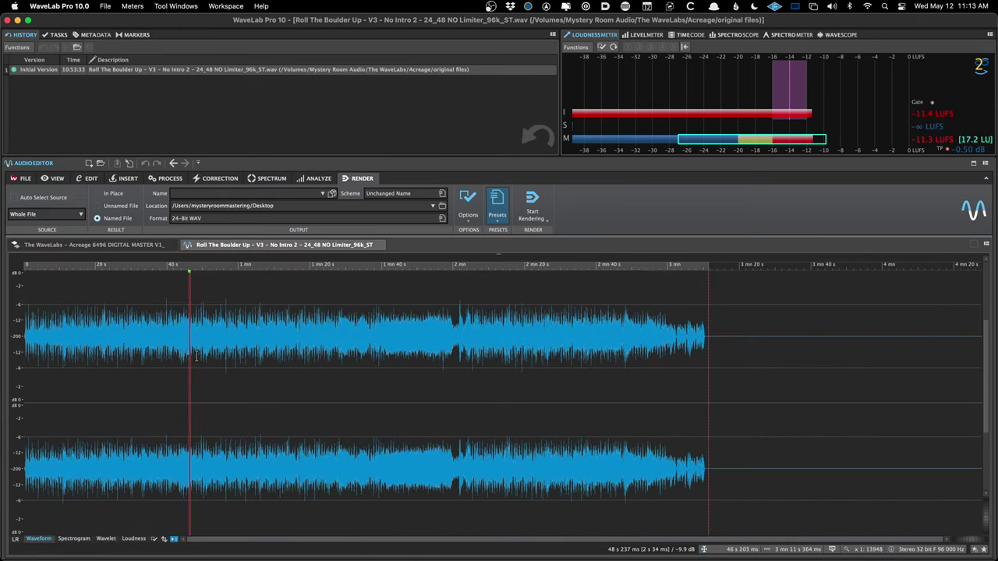
key(super+shift+m)
key(space)
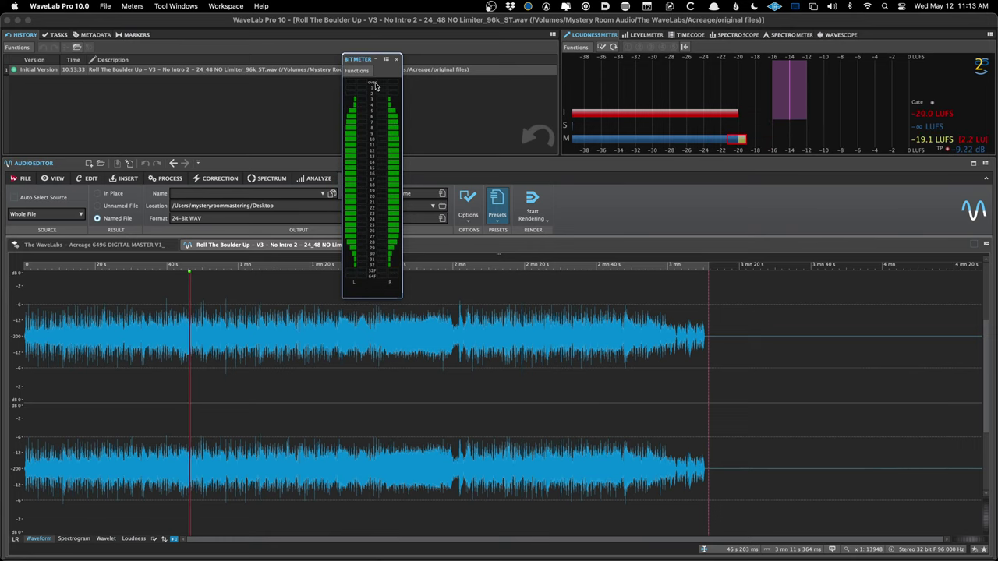
key(space)
click(395, 60)
click(378, 244)
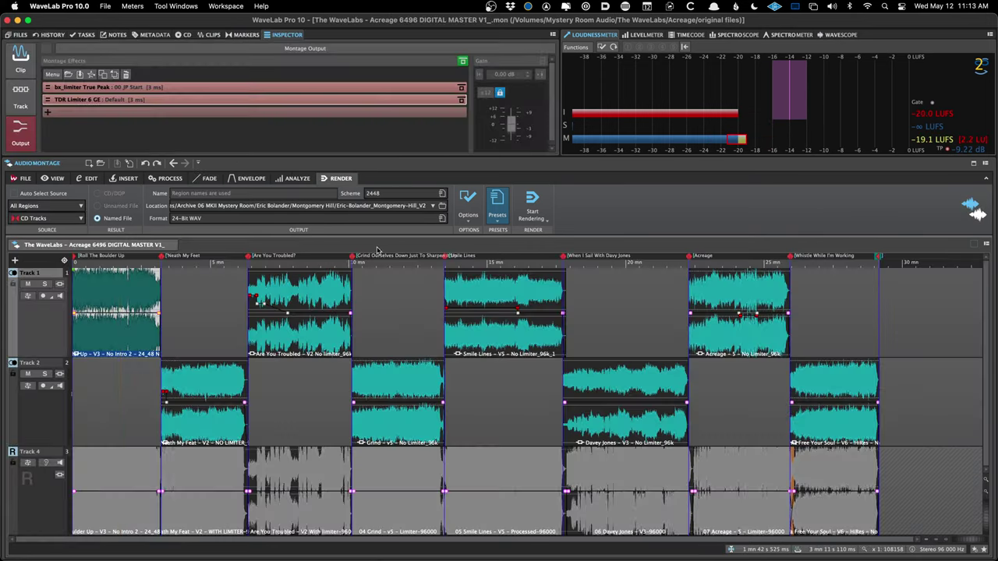
click(377, 248)
mouse_move(421, 294)
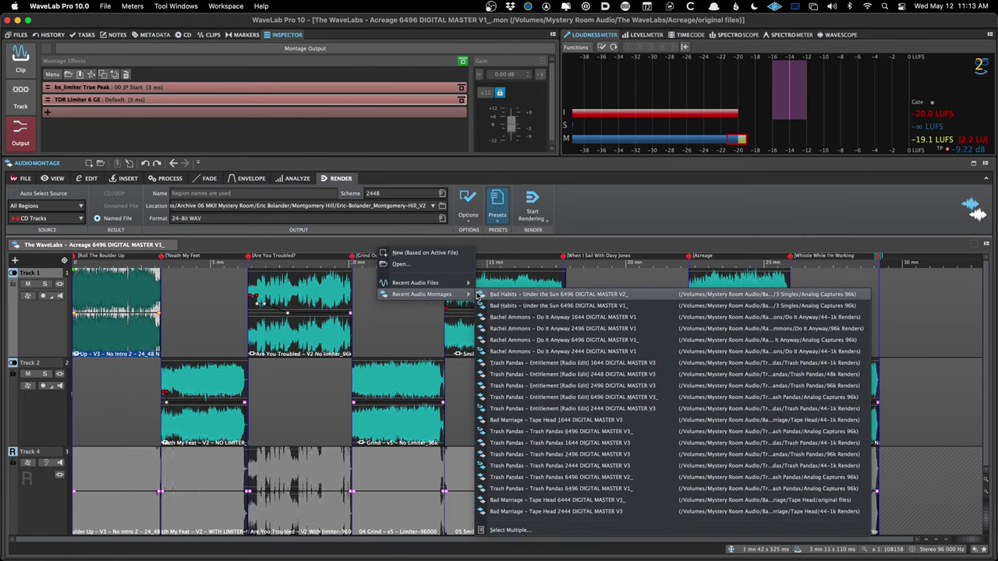
click(220, 318)
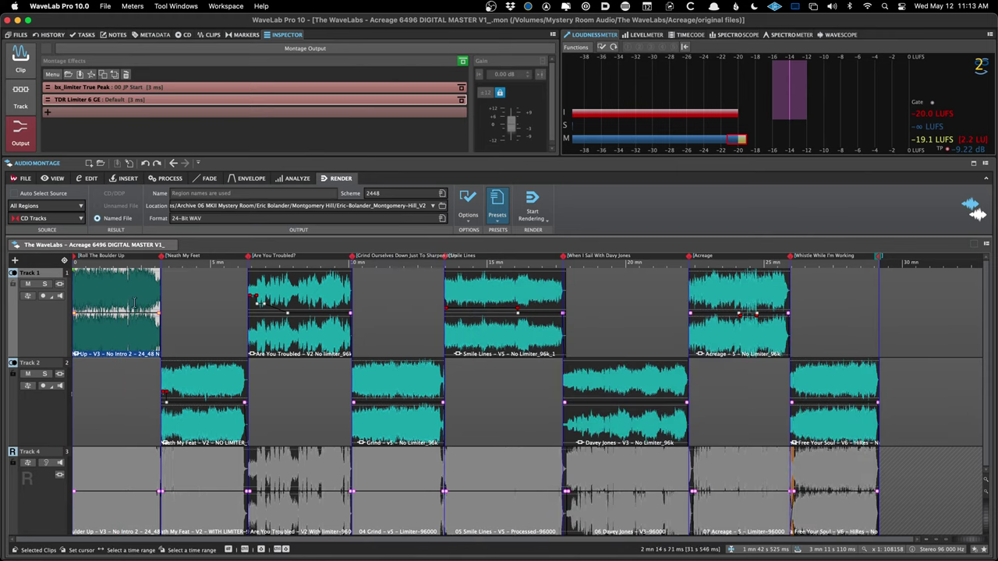
click(234, 246)
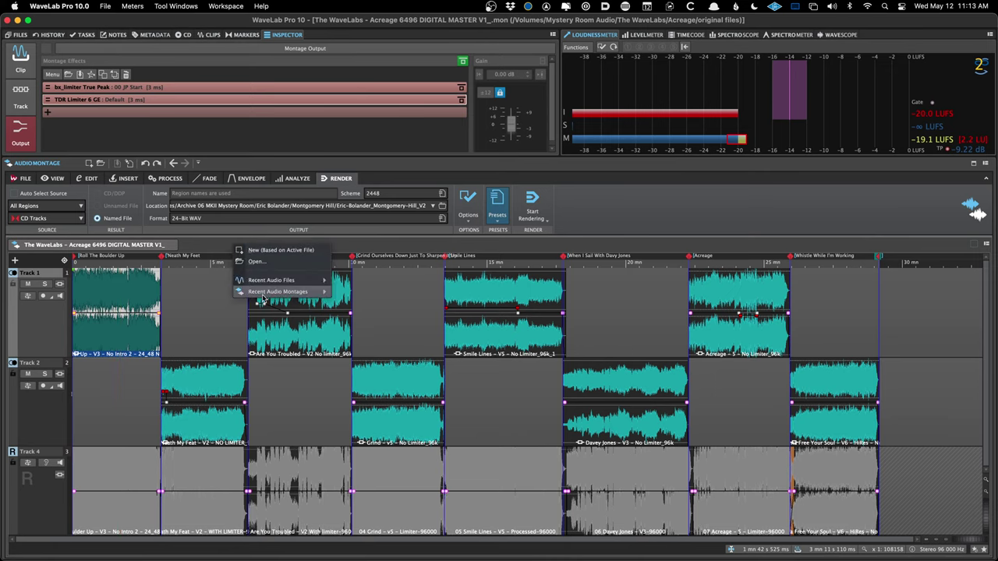
mouse_move(262, 295)
click(197, 310)
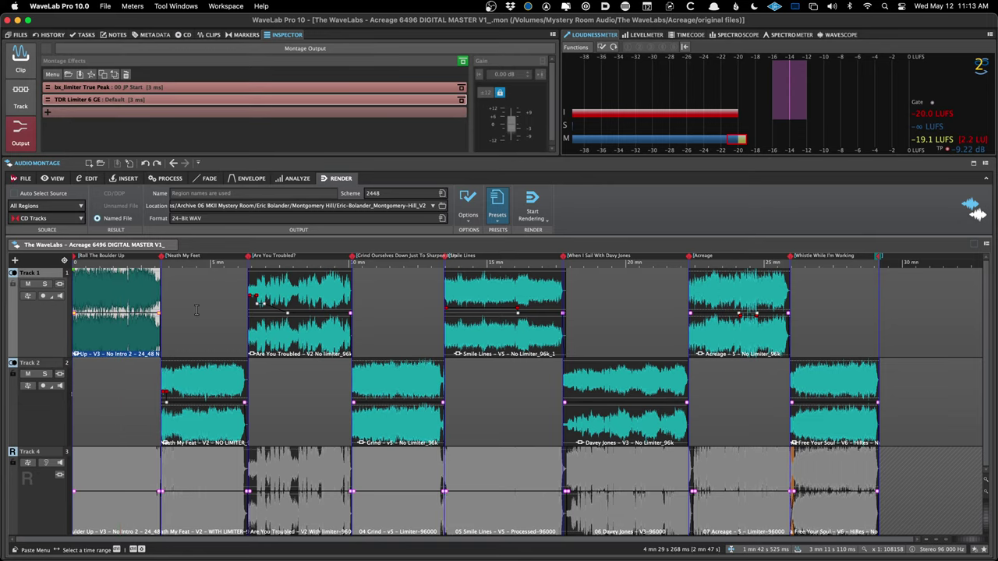
key(h)
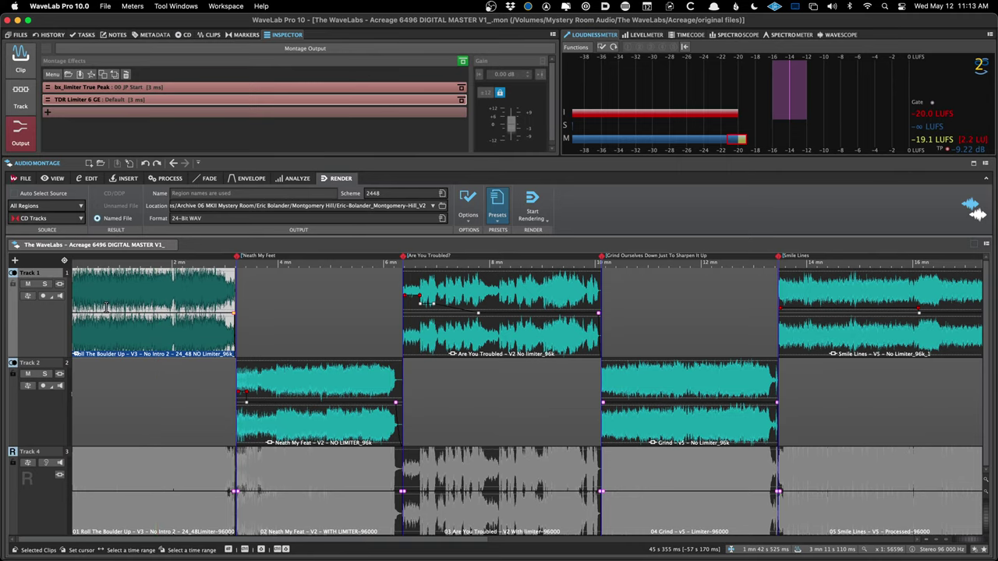
- Set plug-in processing precision to 64 bit float in the global audio preferences and return to the full montage
key(super+comma)
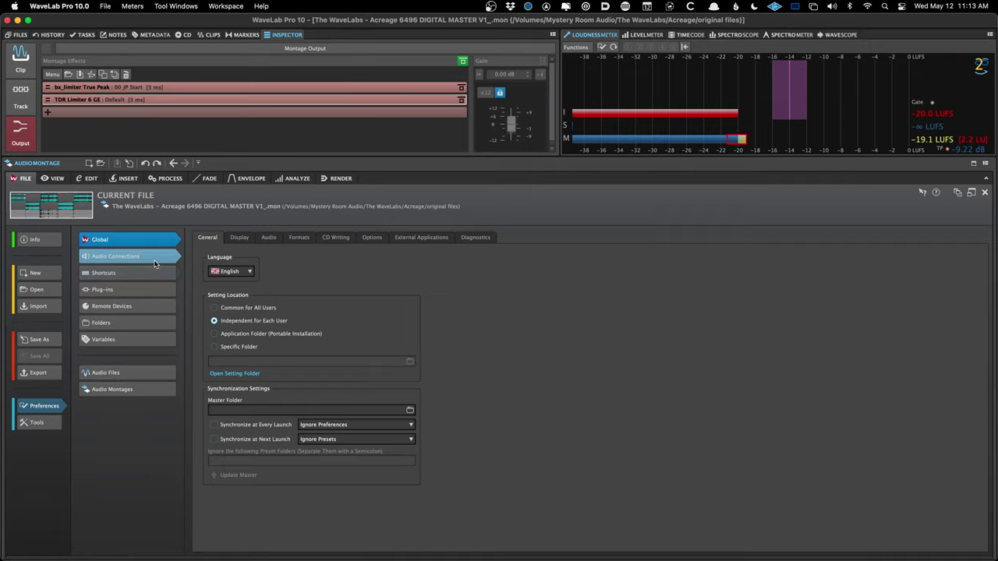
click(239, 237)
click(271, 237)
click(281, 345)
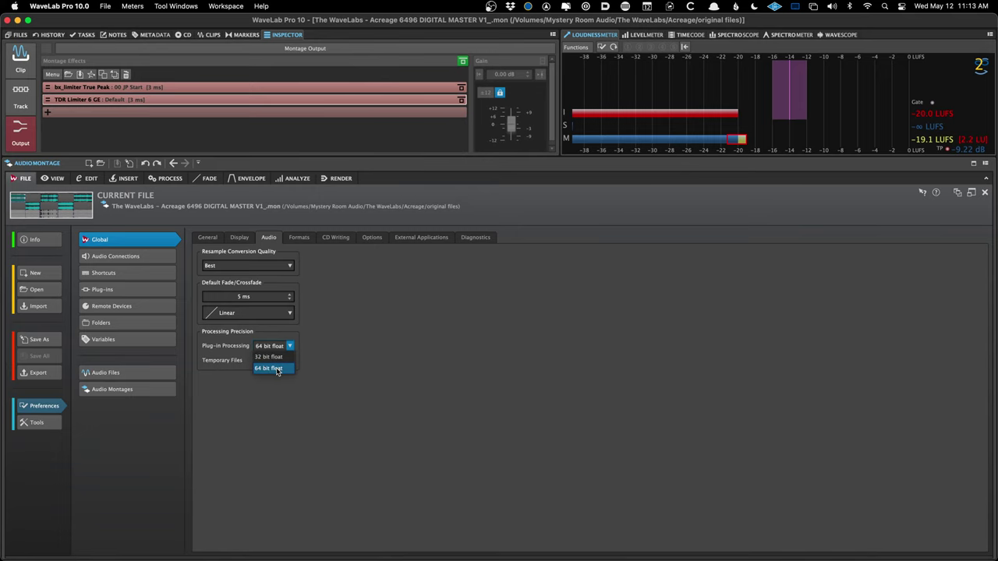
click(277, 370)
click(51, 207)
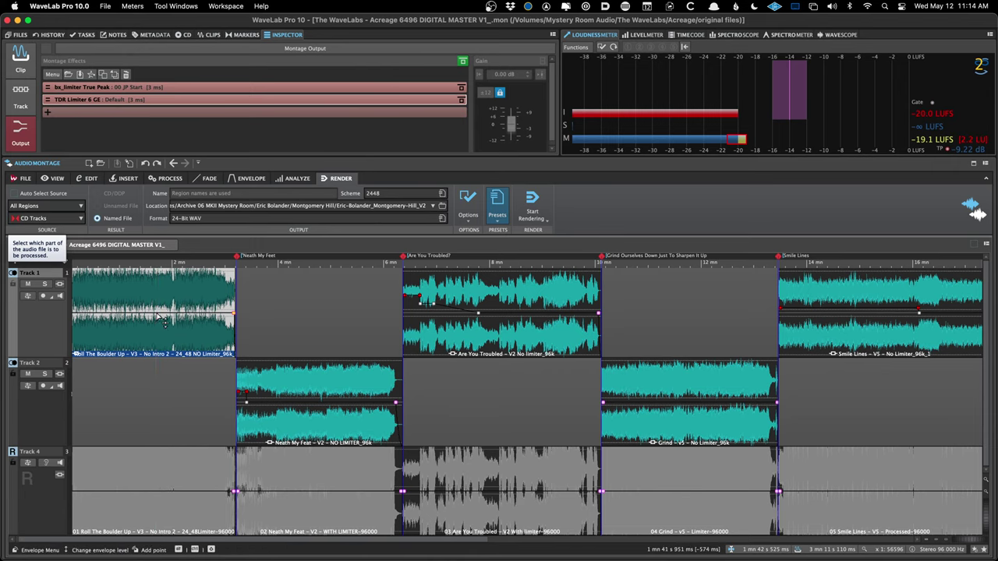
scroll(425, 343, down, 2)
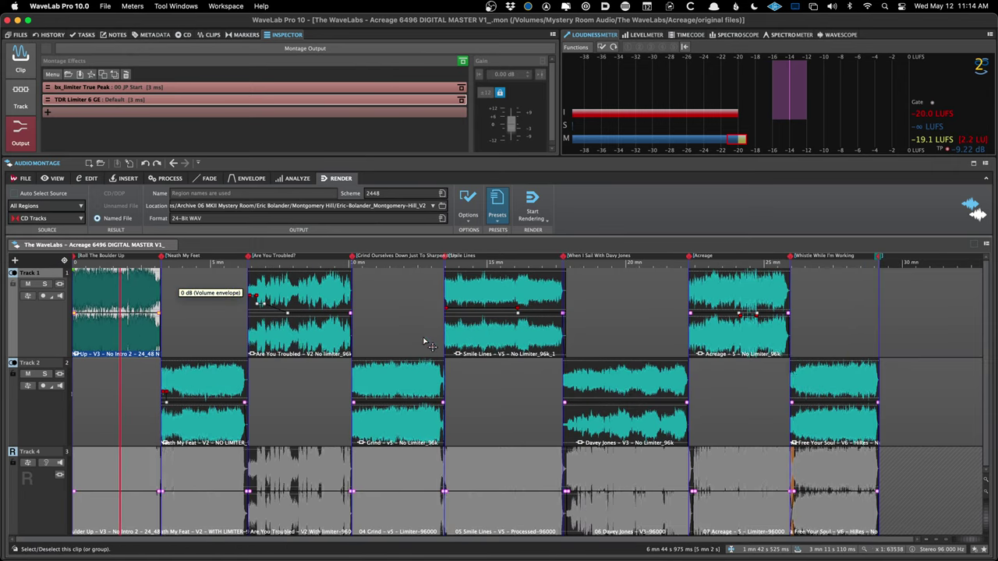
click(908, 332)
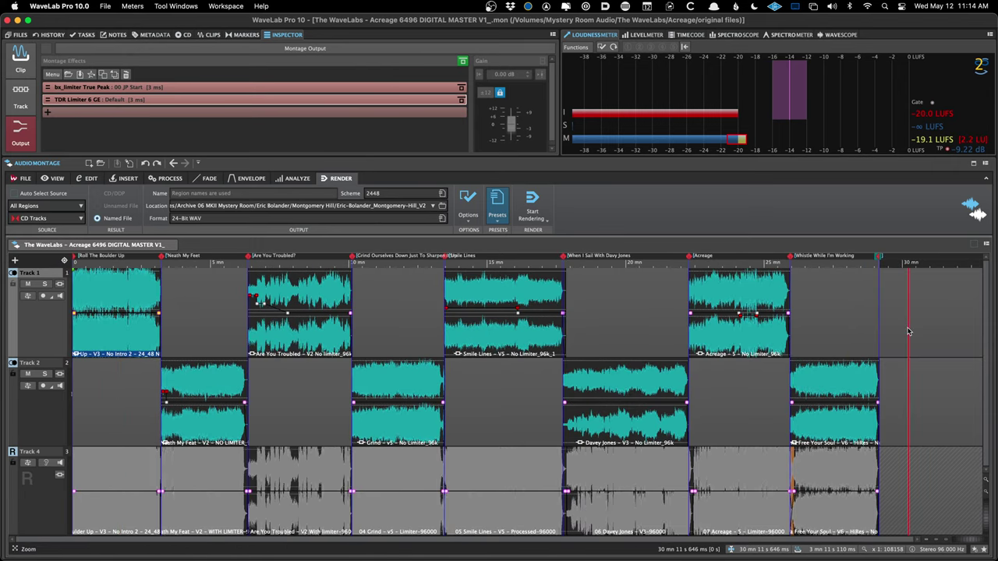
- Insert Essence_2496.wav from the Essence project's Main Version folder on Track 1 at about the 30-minute mark
double_click(908, 331)
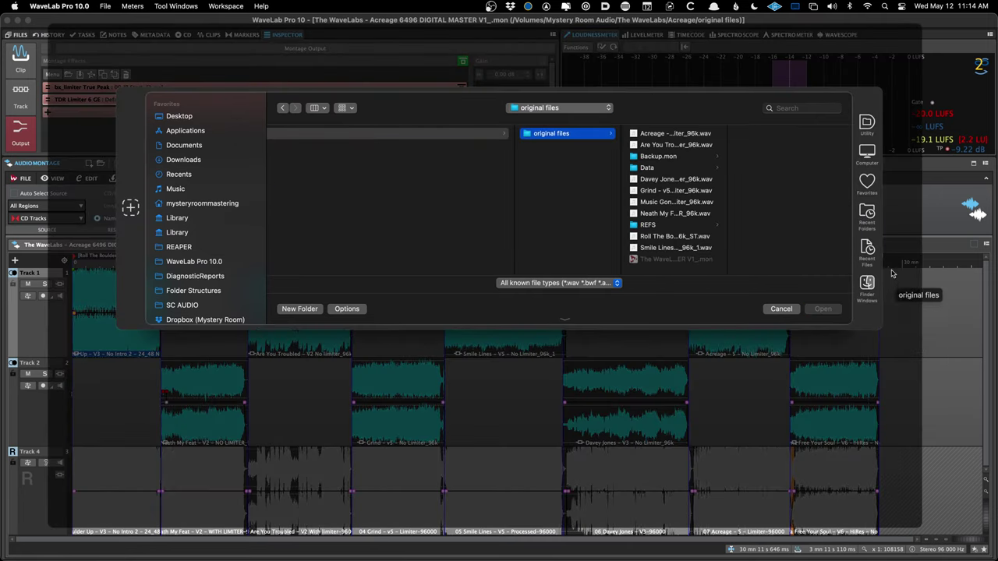
scroll(214, 265, down, 10)
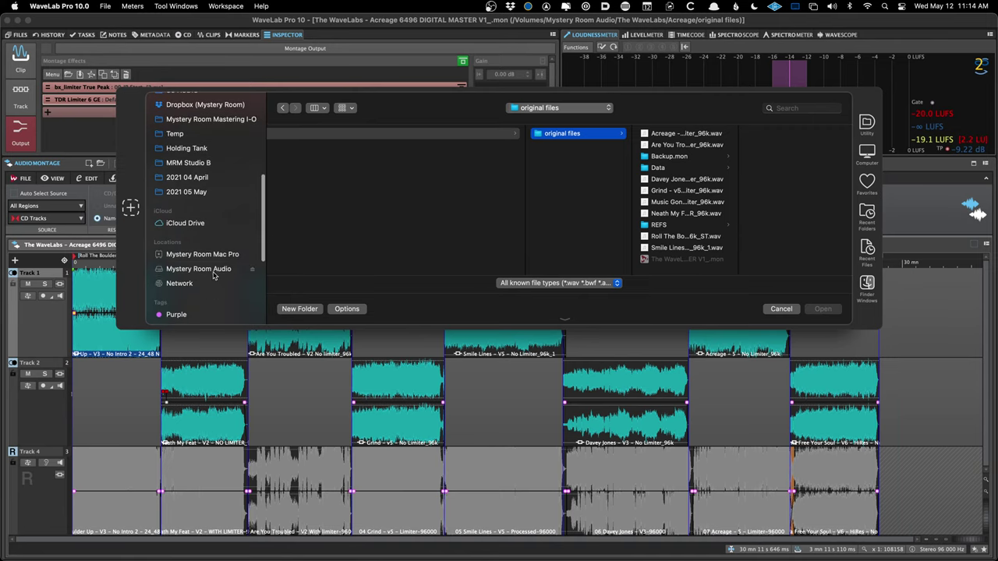
click(203, 269)
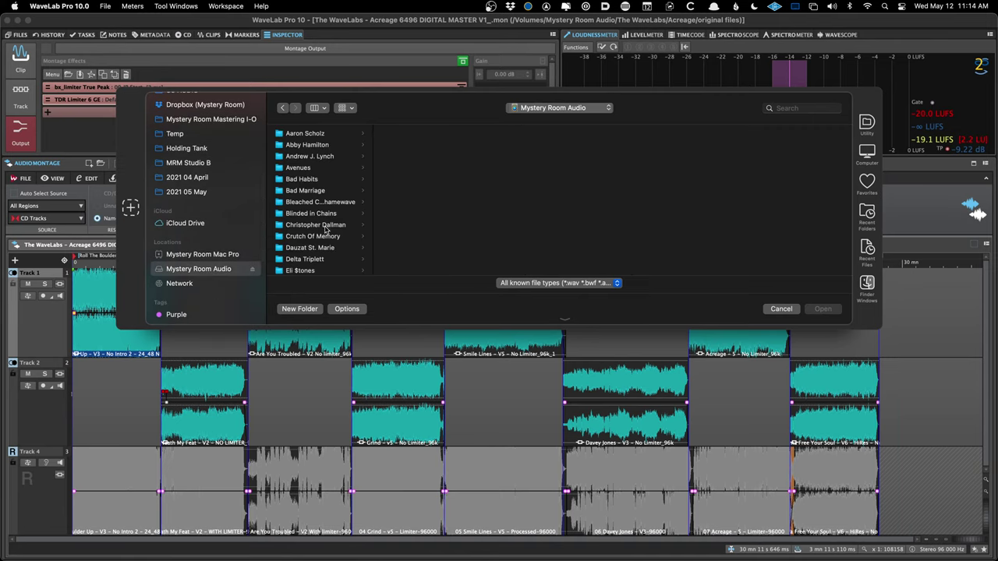
click(326, 225)
click(413, 134)
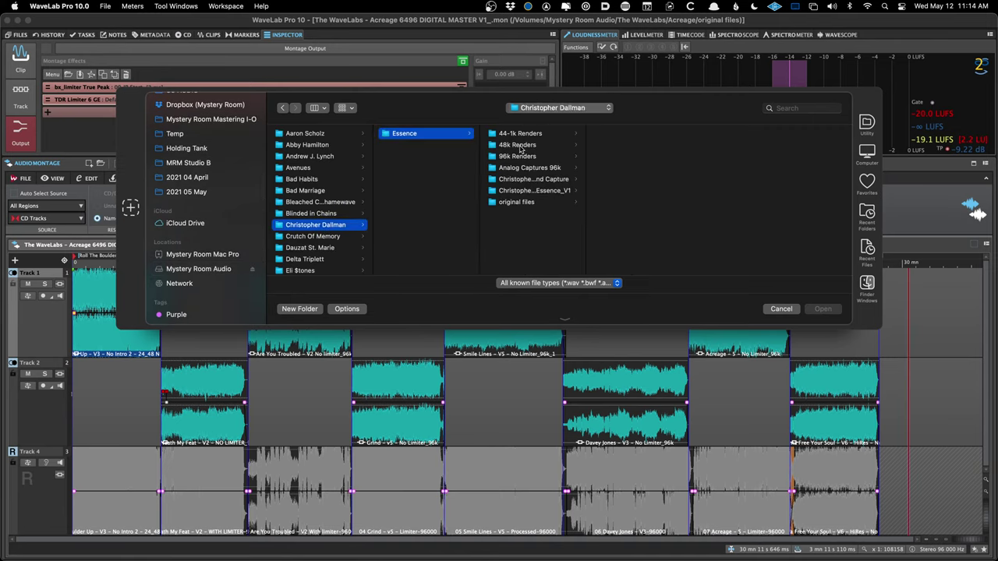
click(530, 189)
click(639, 156)
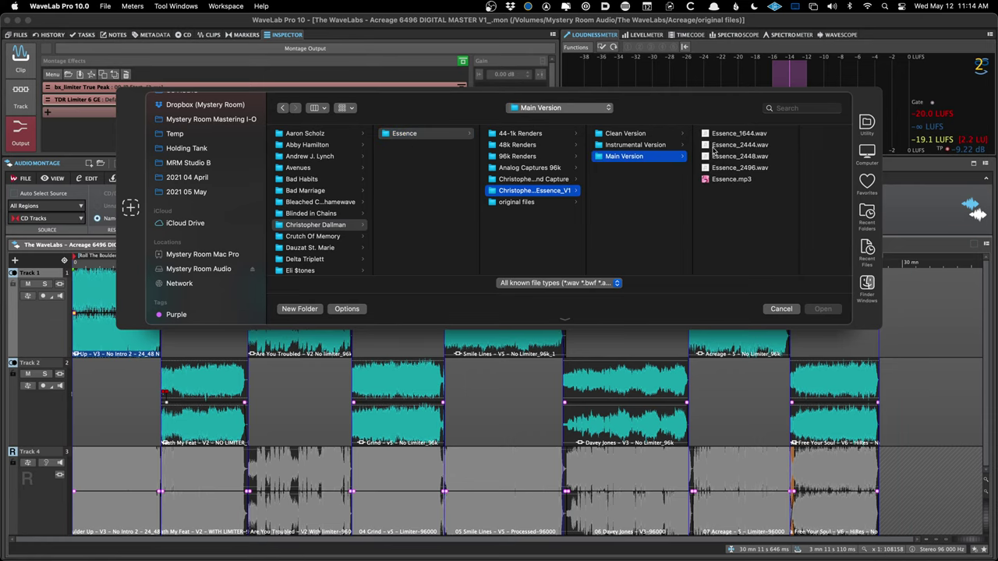
double_click(736, 167)
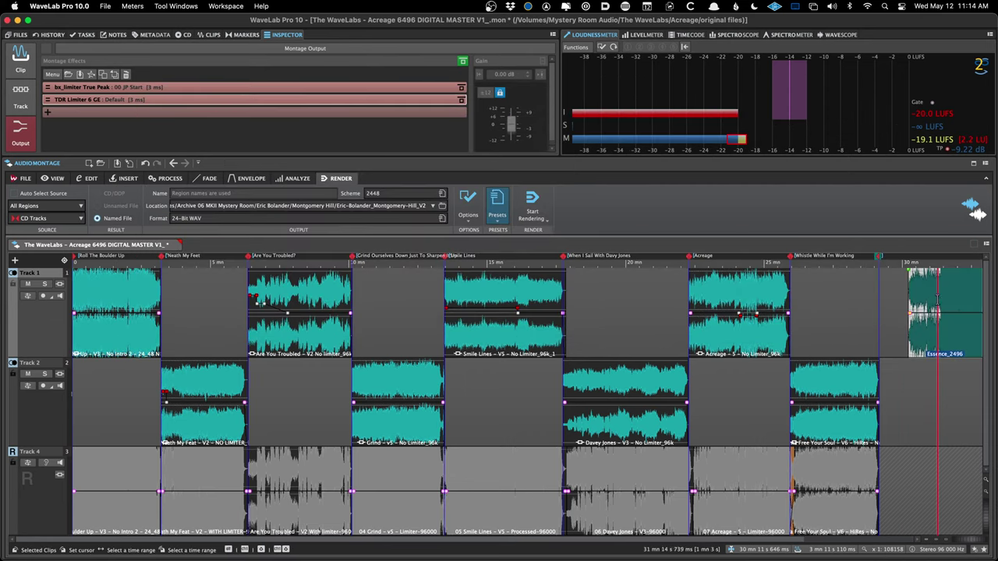
- Bypass the montage output effects and check the Essence_2496 clip's playback on the Bit Meter
scroll(937, 301, right, 5)
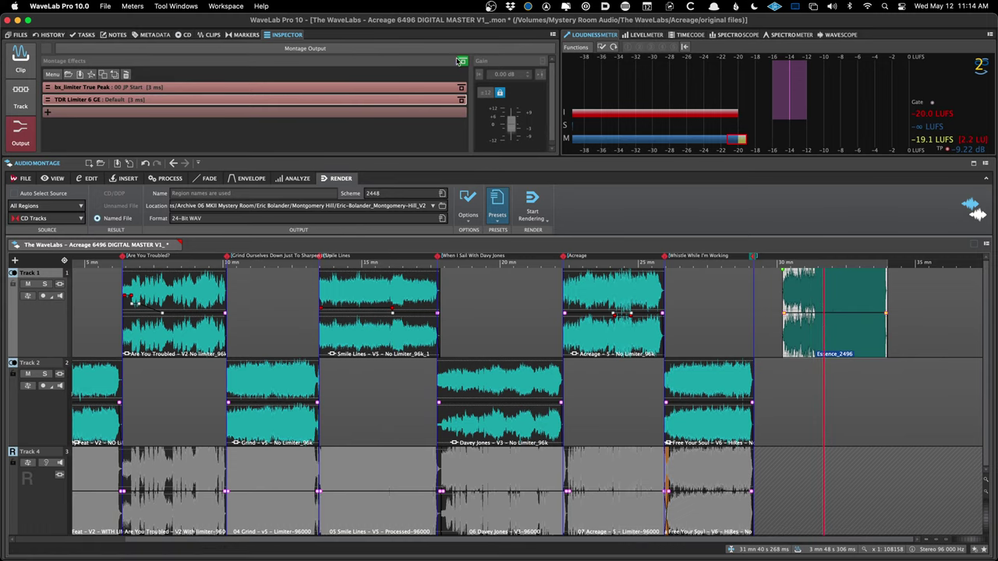
click(462, 60)
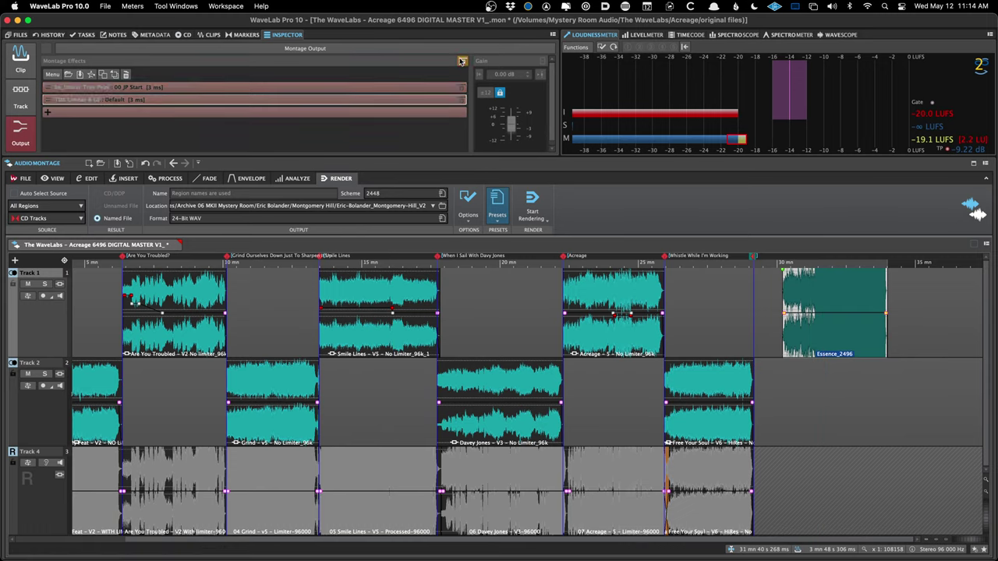
click(802, 292)
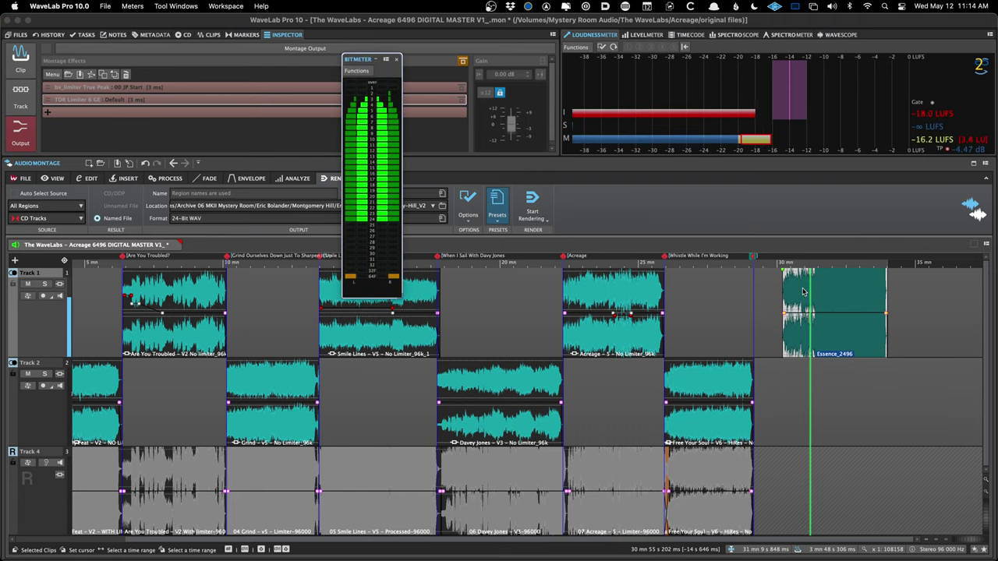
click(166, 6)
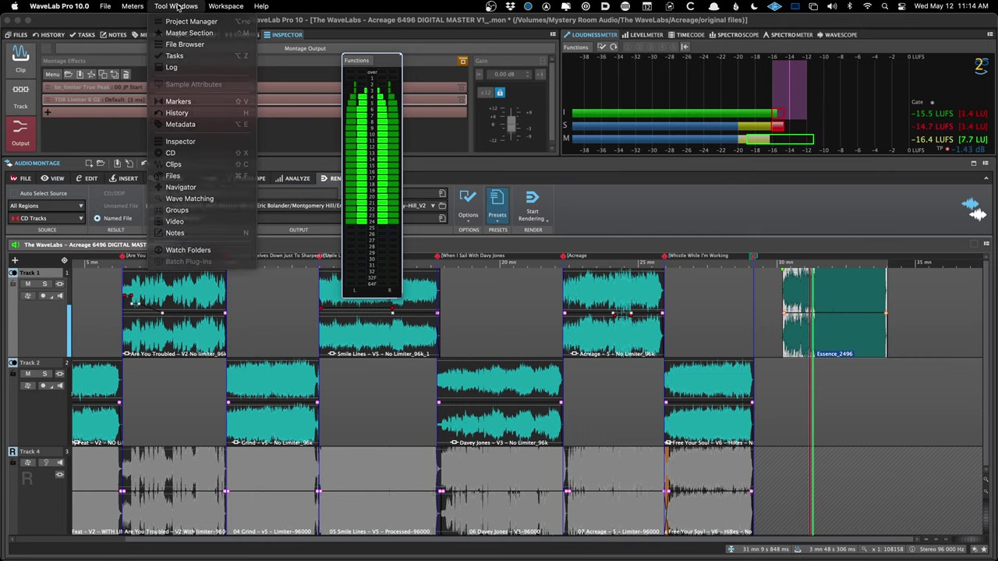
key(Escape)
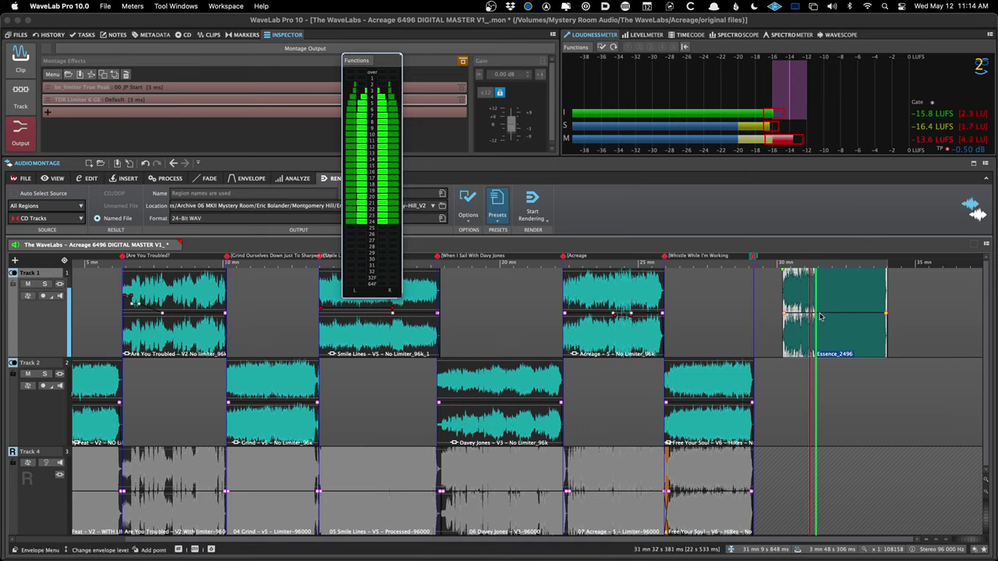
key(space)
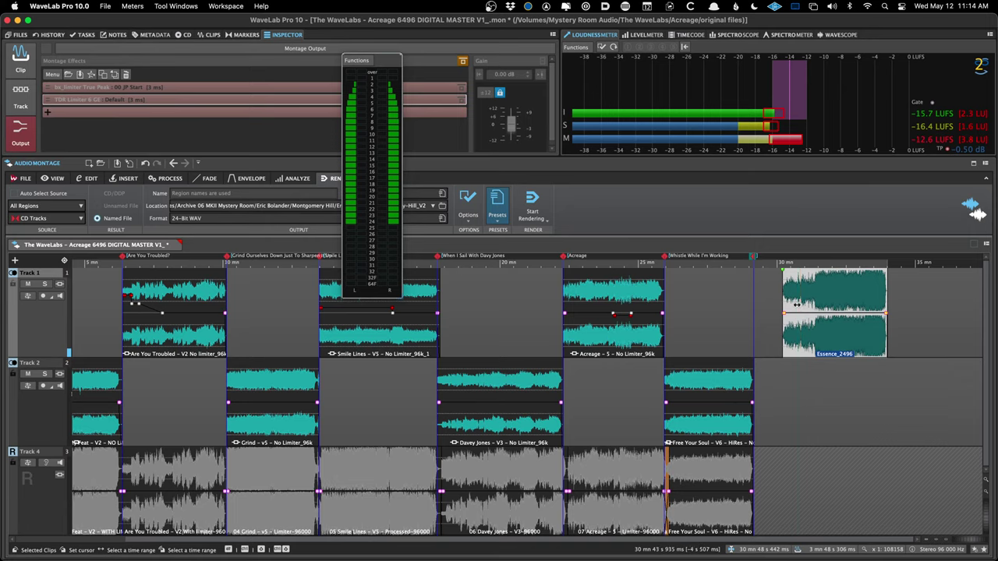
- Play the Essence_2496 clip on the Bit Meter while lowering its volume envelope to about -1.6 dB
key(space)
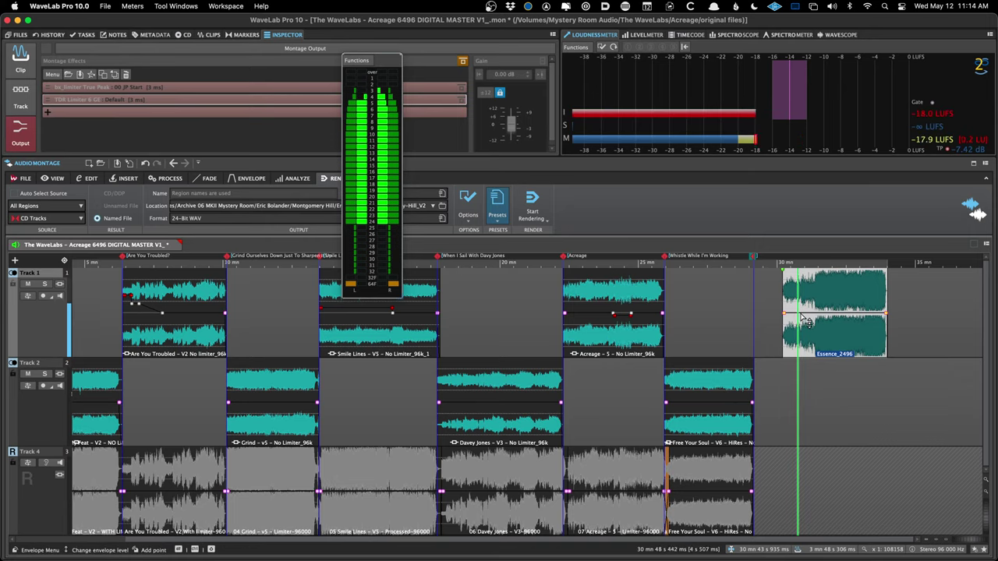
drag(807, 322, 807, 322)
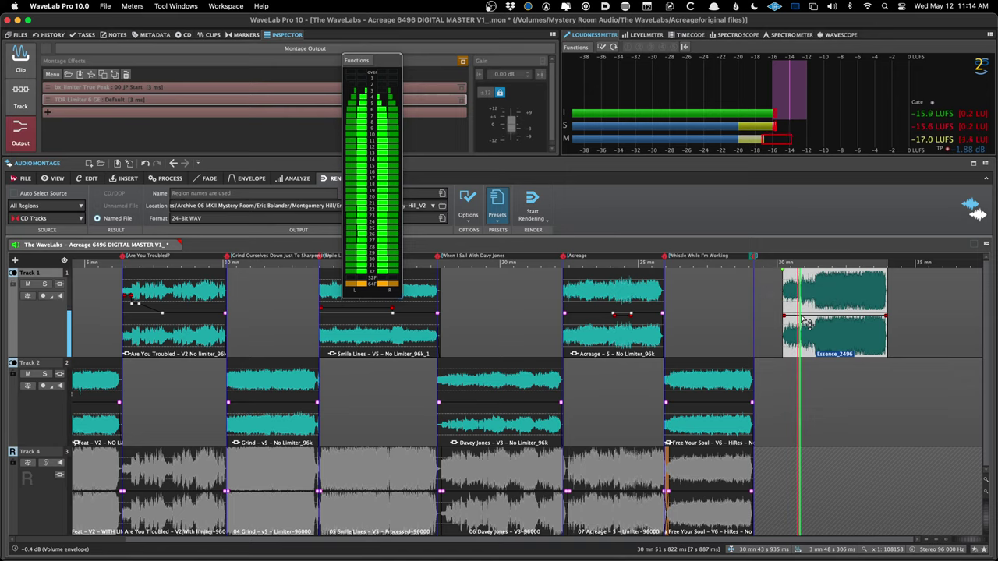
mouse_move(807, 324)
mouse_down()
mouse_move(808, 315)
mouse_move(808, 329)
mouse_up()
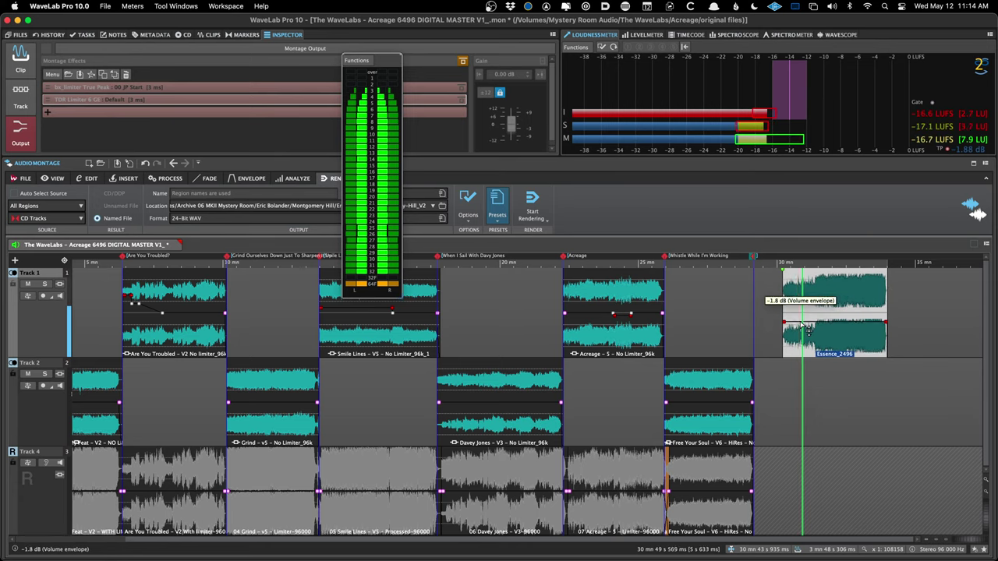
right_click(808, 328)
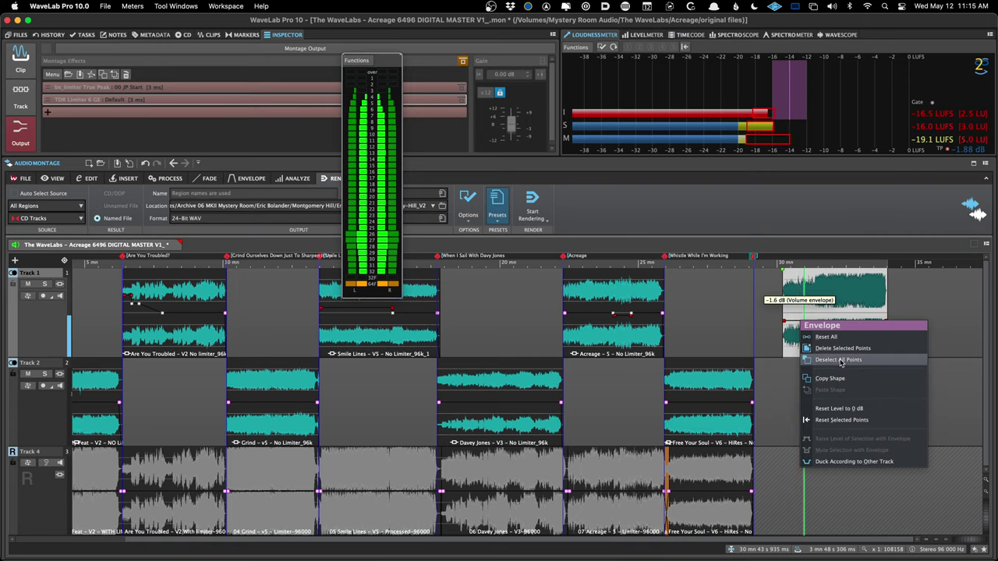
click(848, 348)
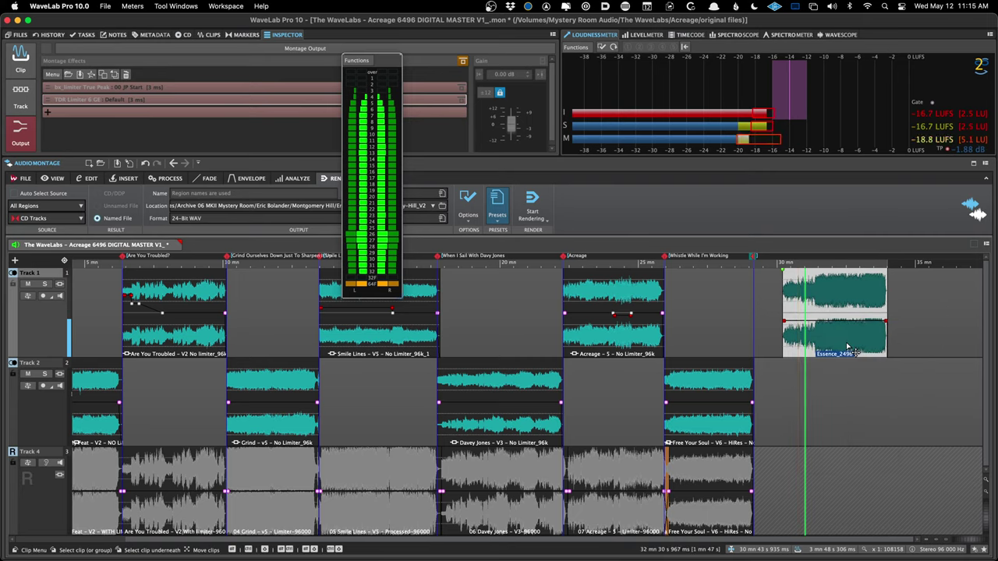
- Return the Essence_2496 clip's volume envelope to 0 dB and reset its level
mouse_move(832, 320)
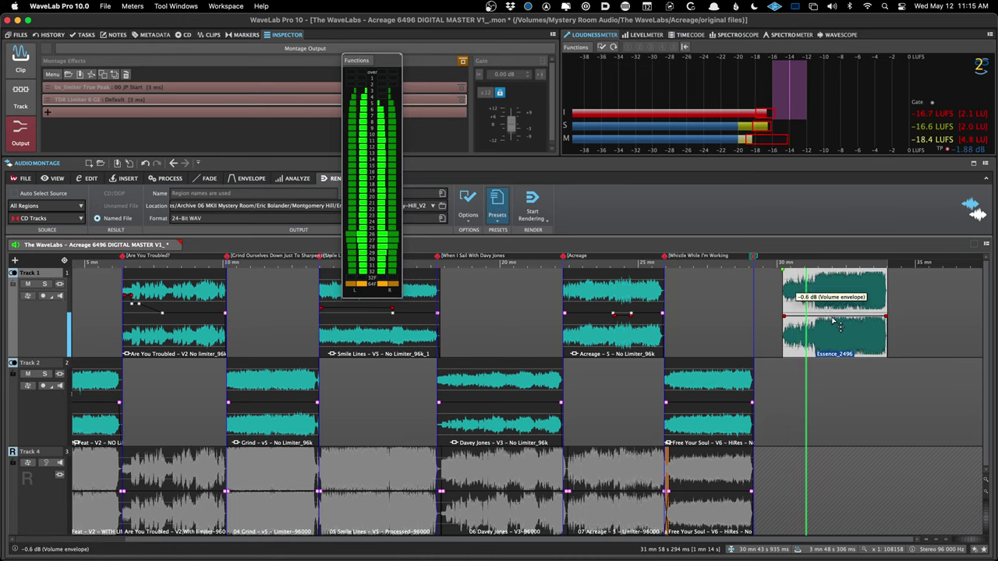
drag(834, 320, 834, 317)
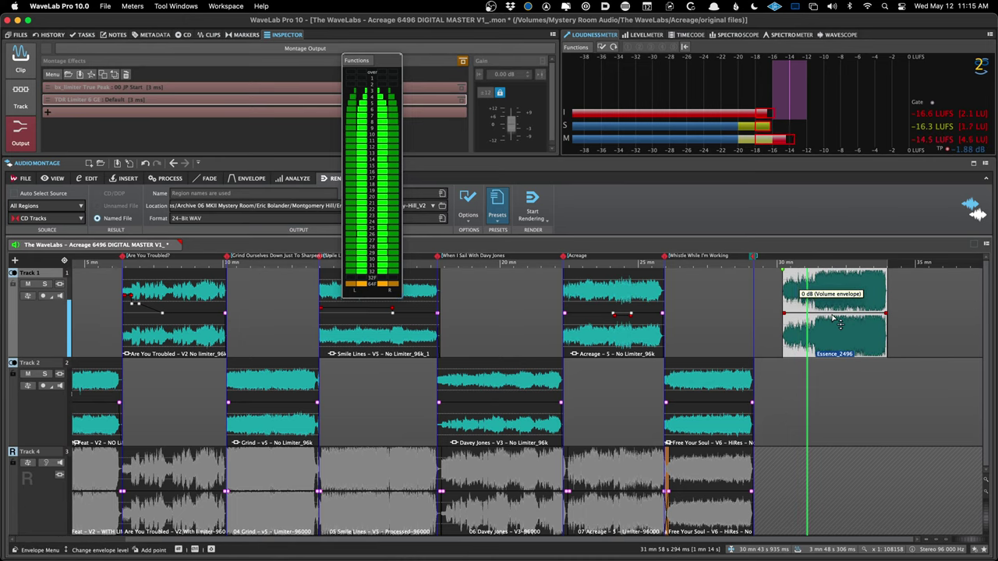
click(825, 304)
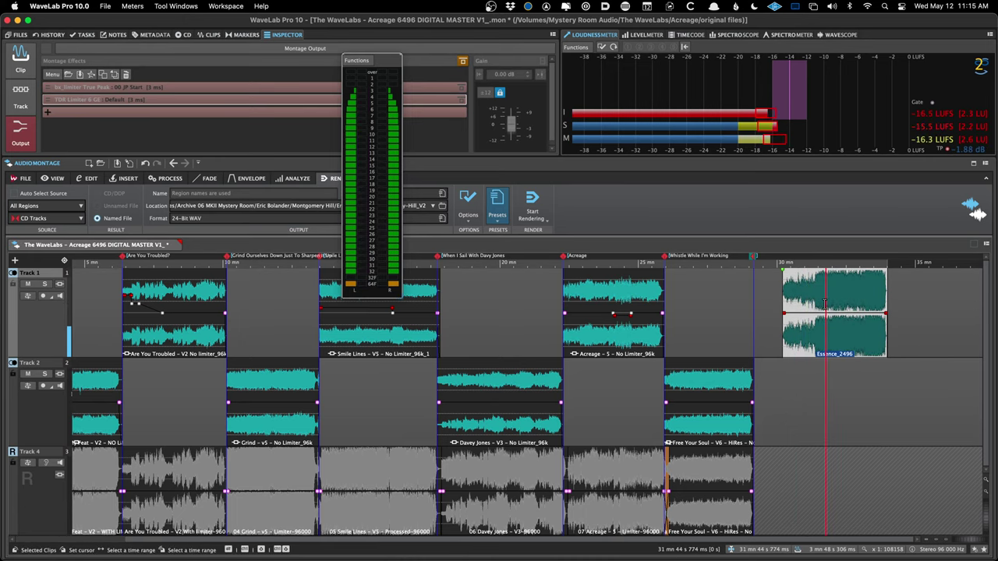
right_click(821, 313)
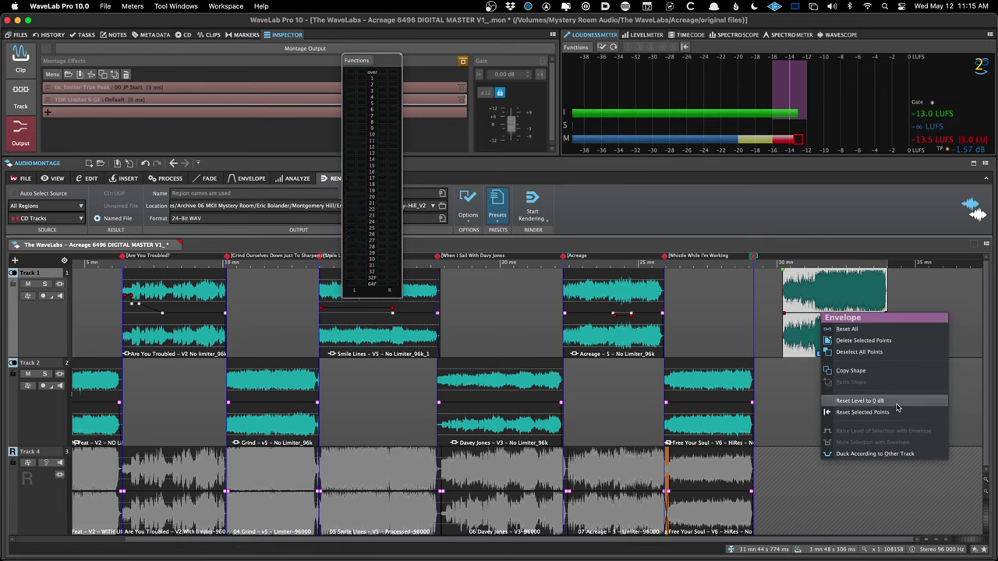
click(895, 403)
- Recheck the Essence_2496 clip's playback on the Bit Meter and remove the clip from Track 1
key(space)
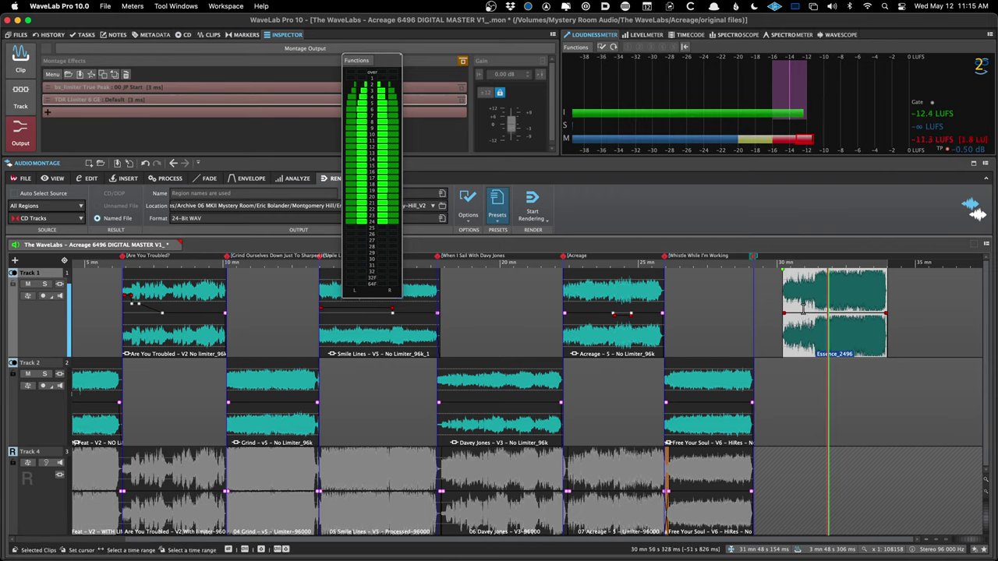
drag(801, 313, 811, 332)
key(Delete)
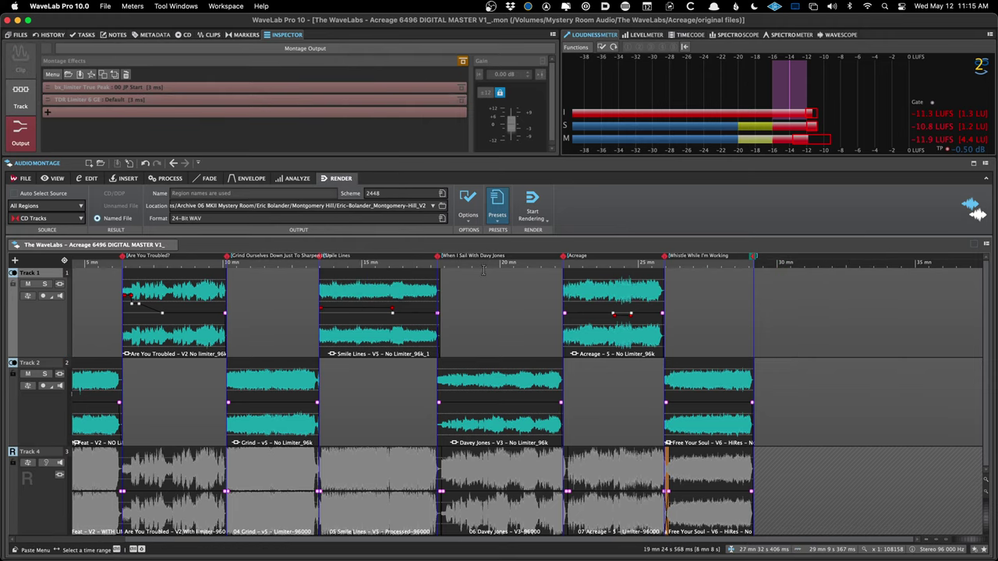
- Check part of the Grind song's playback on the Bit Meter, close the meter, and return to the full montage
click(267, 303)
key(space)
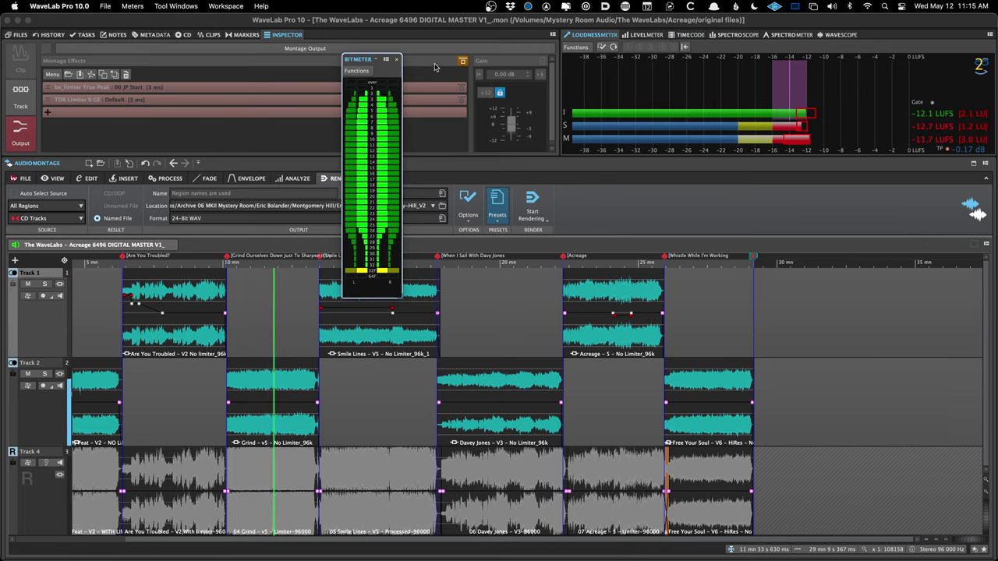
click(396, 59)
click(273, 321)
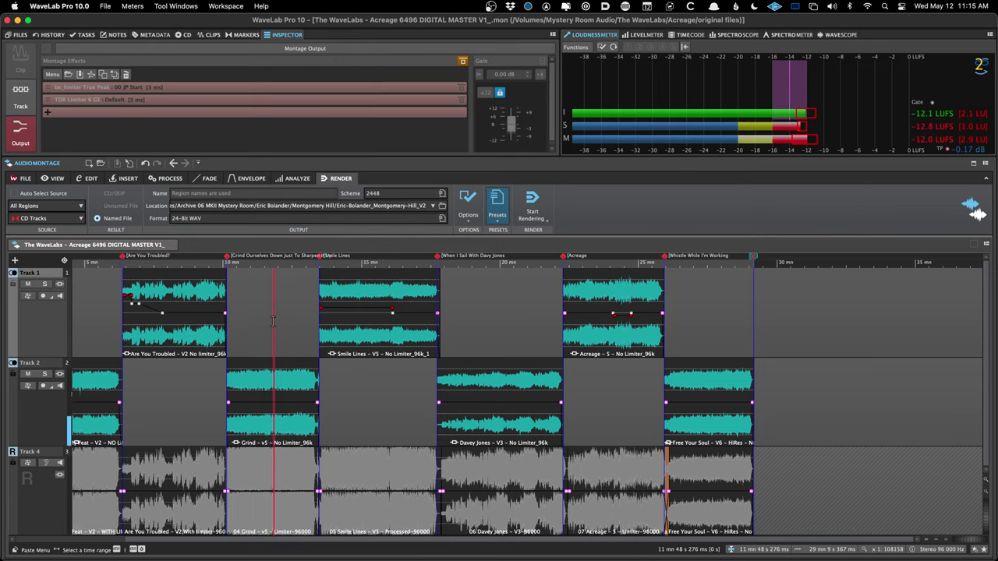
key(Home)
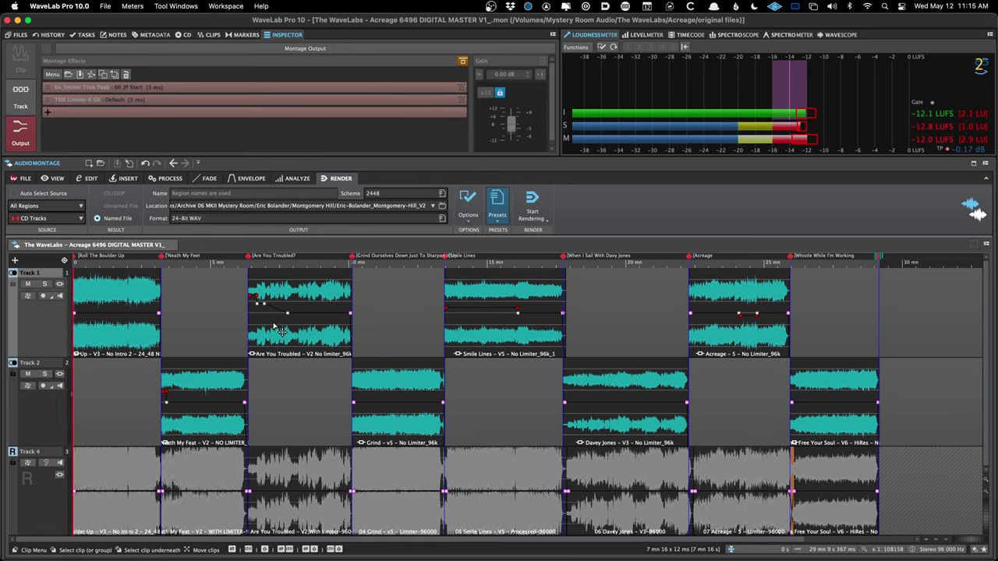
click(234, 294)
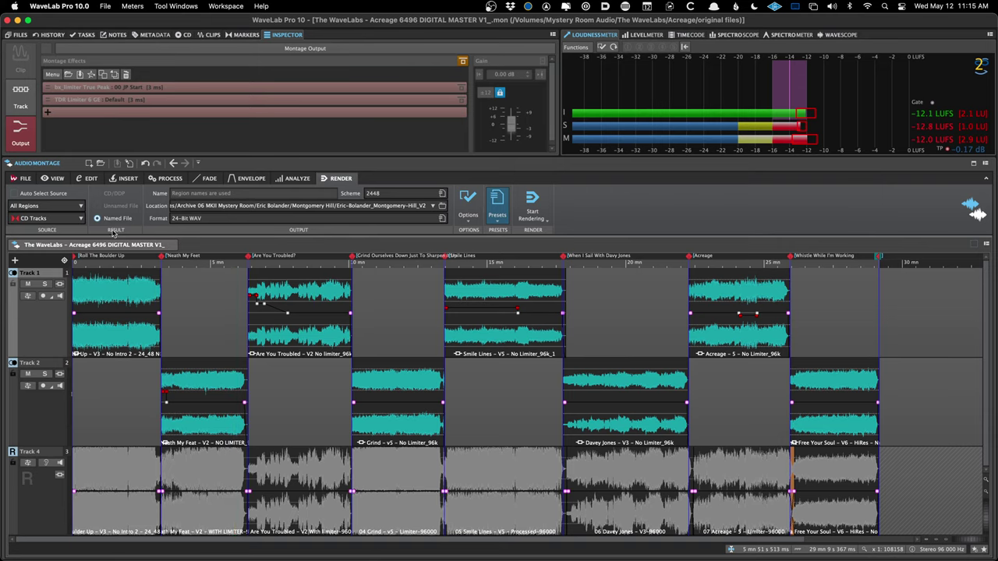
- Load the 00_Initial Montage Render preset for rendering the whole montage as a 64-bit float WAV
click(496, 214)
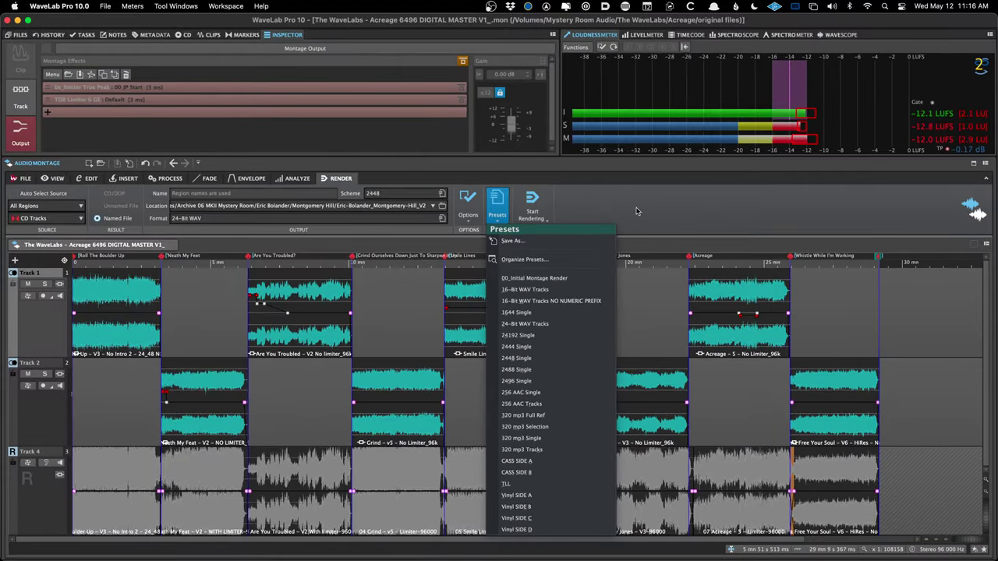
click(500, 215)
click(502, 217)
click(502, 217)
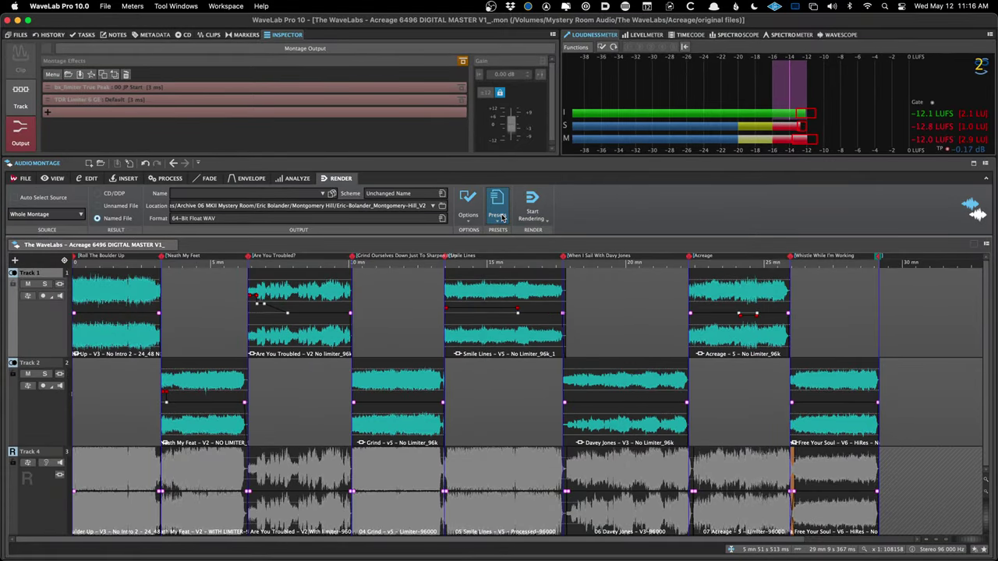
click(501, 217)
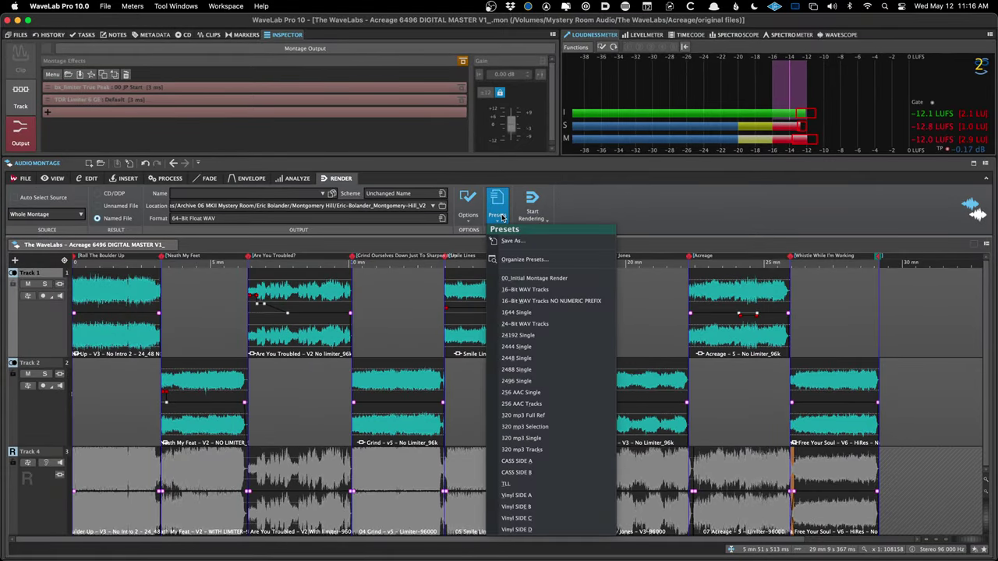
click(544, 279)
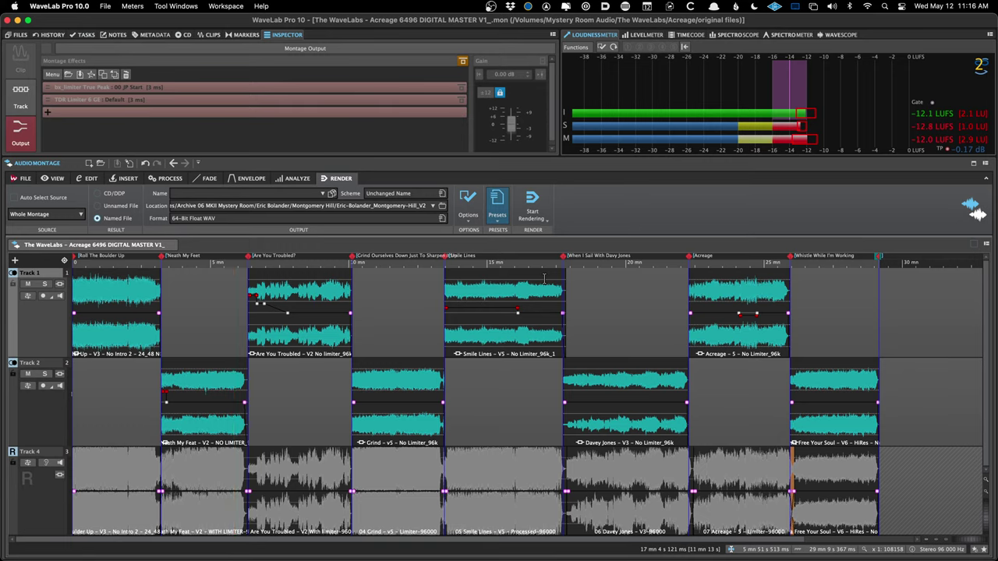
- Keep Whole Montage as the render source and reload the 00_Initial Montage Render preset
click(505, 221)
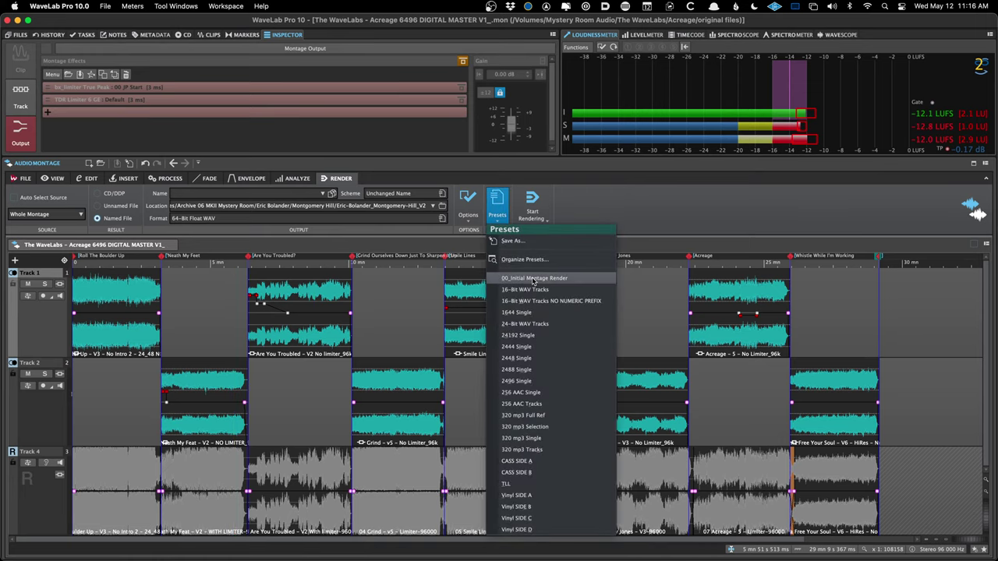
key(Escape)
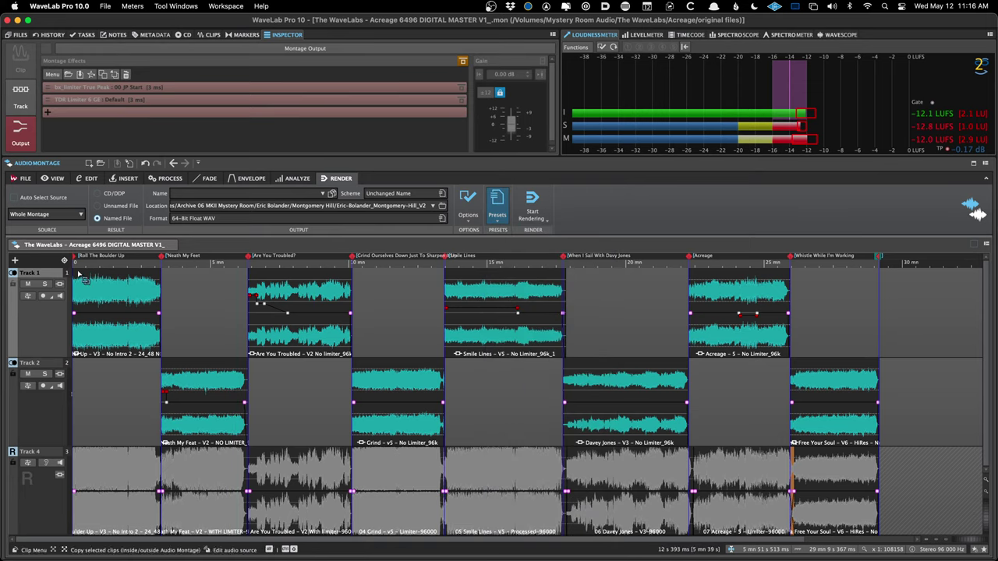
click(497, 205)
click(521, 279)
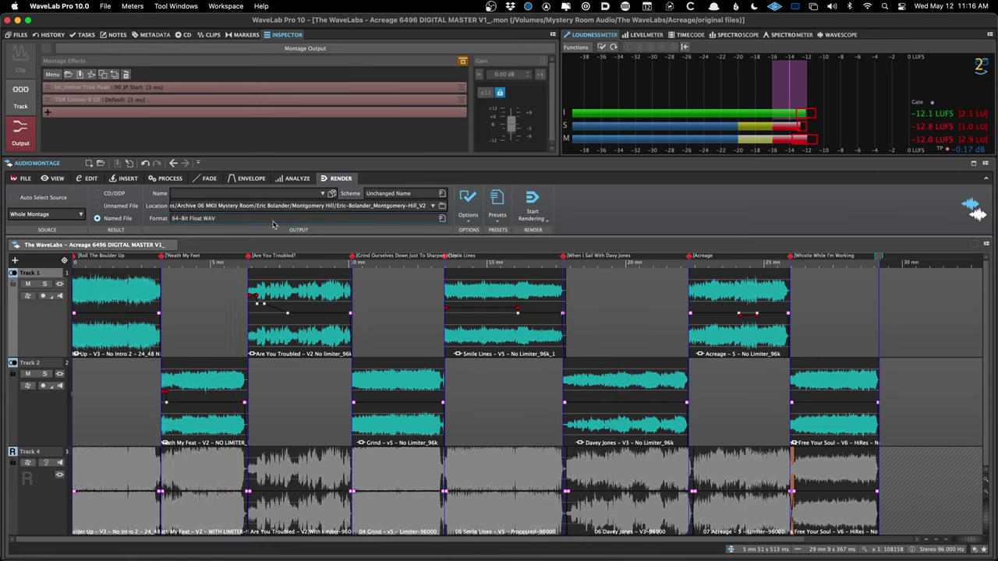
click(44, 218)
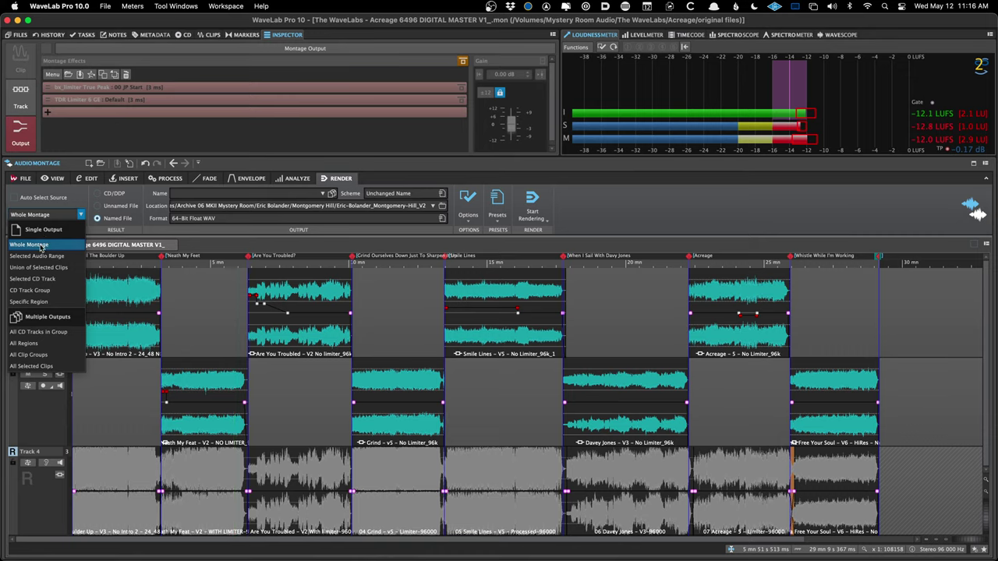
click(46, 246)
click(44, 215)
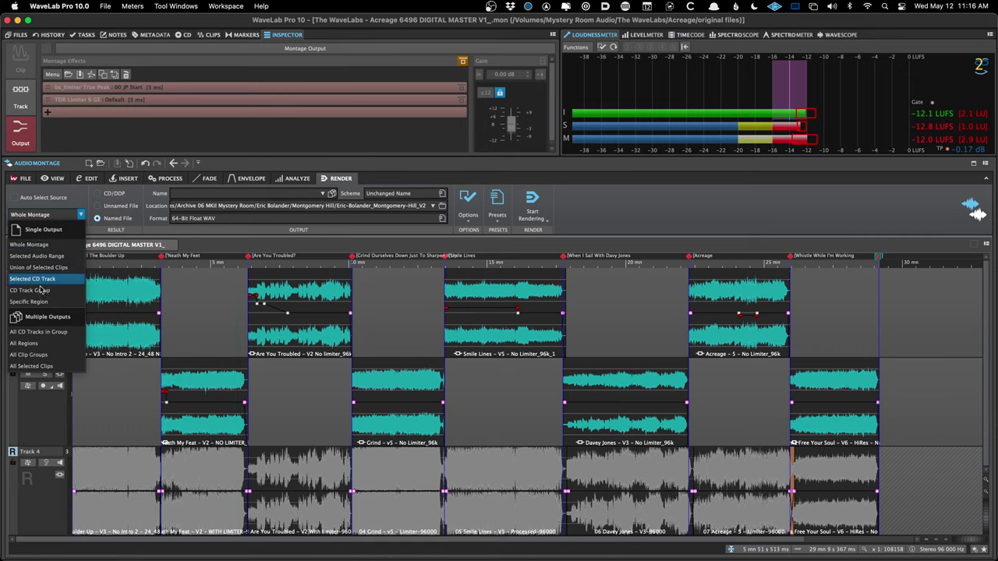
click(60, 193)
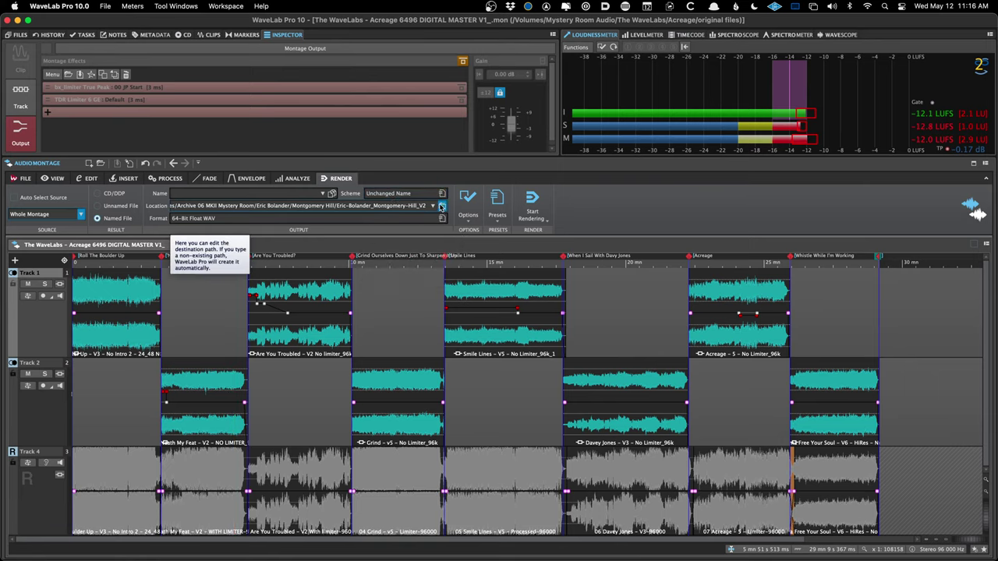
click(497, 204)
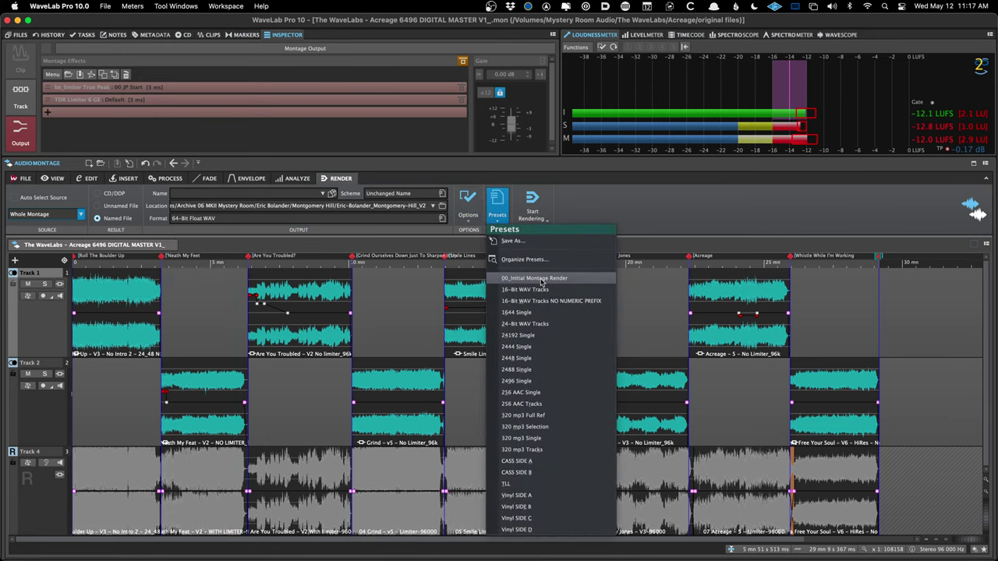
click(542, 279)
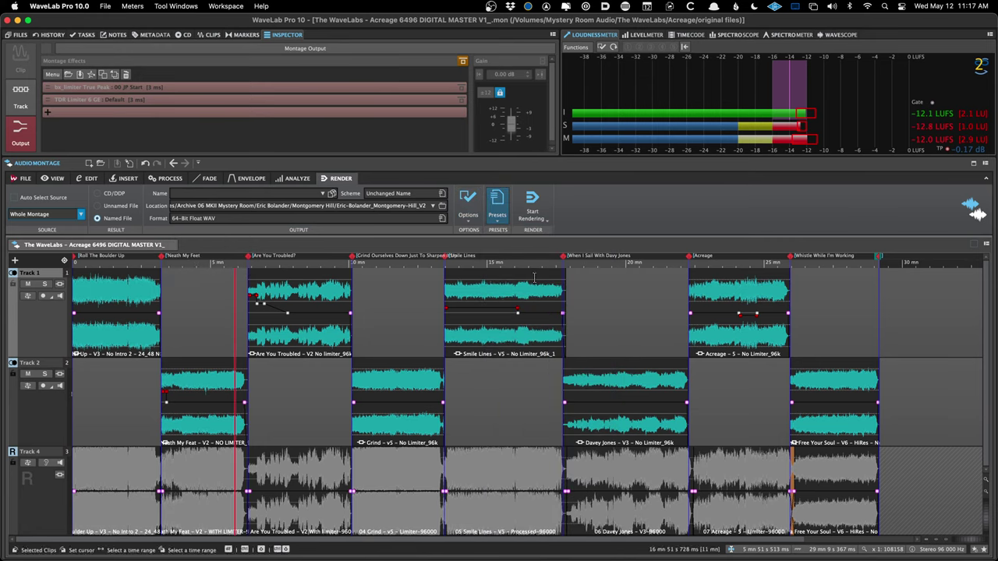
- Choose a new destination folder for the render by browsing to the Acreage folder inside The WaveLabs
click(442, 207)
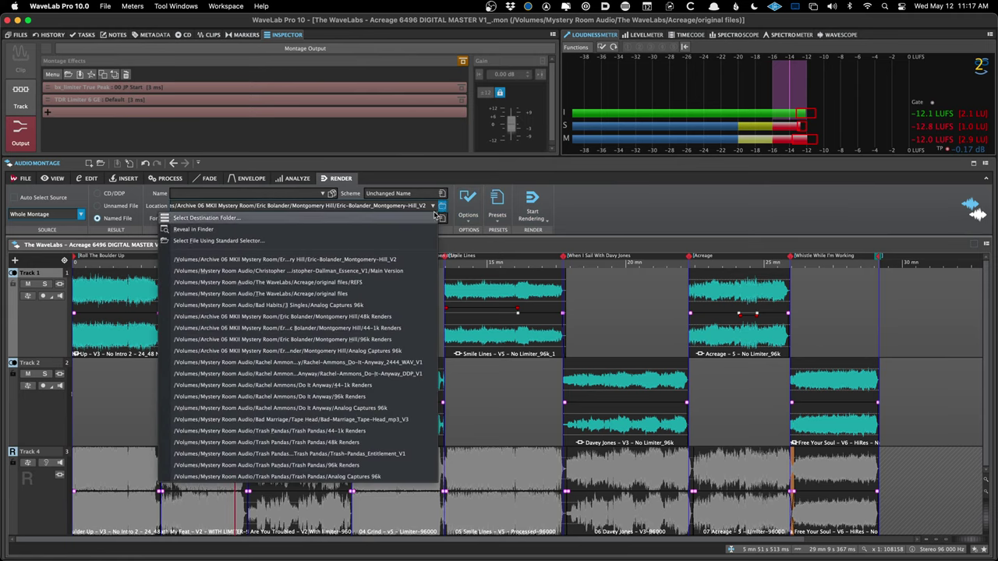
click(227, 220)
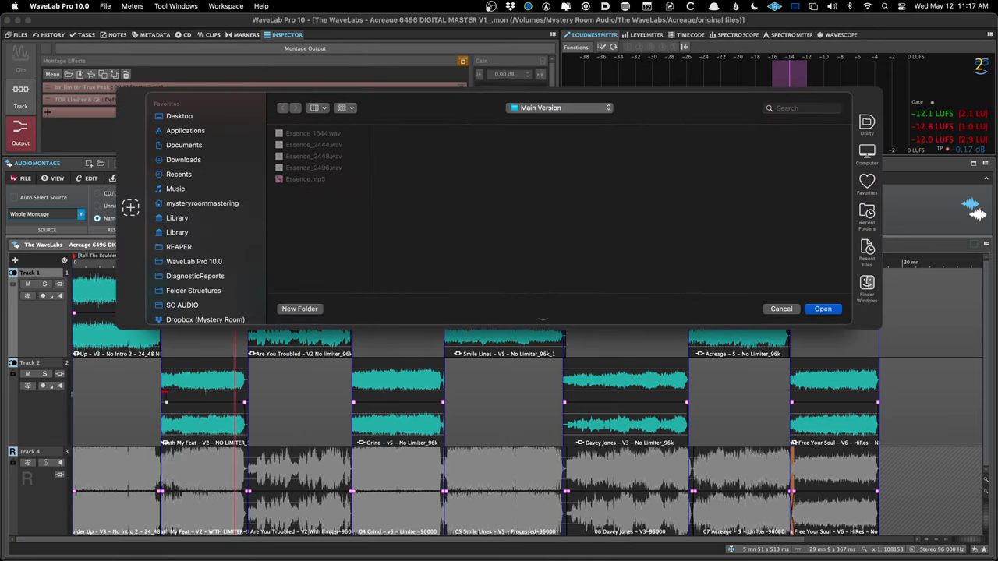
key(Left)
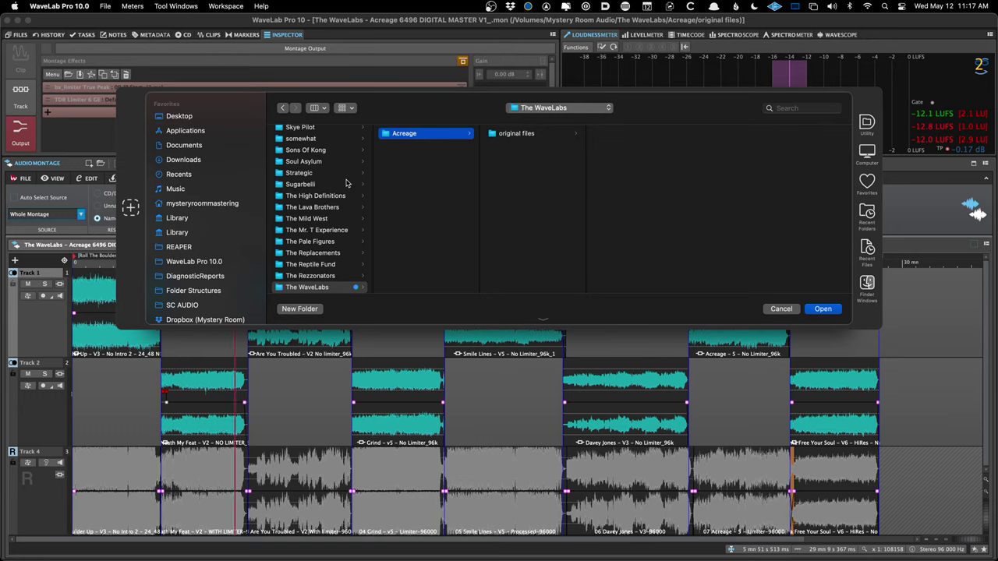
key(Right)
key(Left)
key(Right)
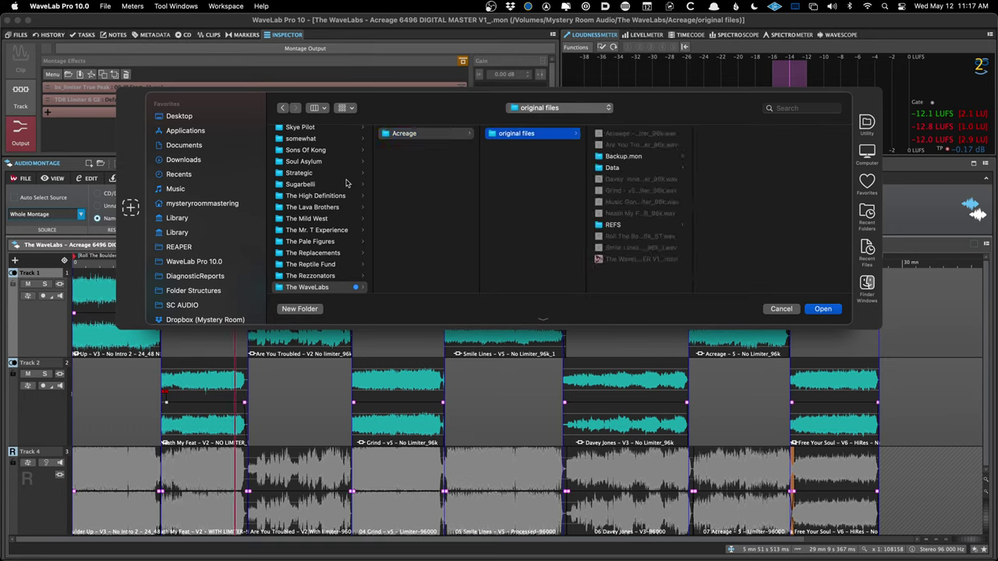
key(Left)
key(Right)
key(Left)
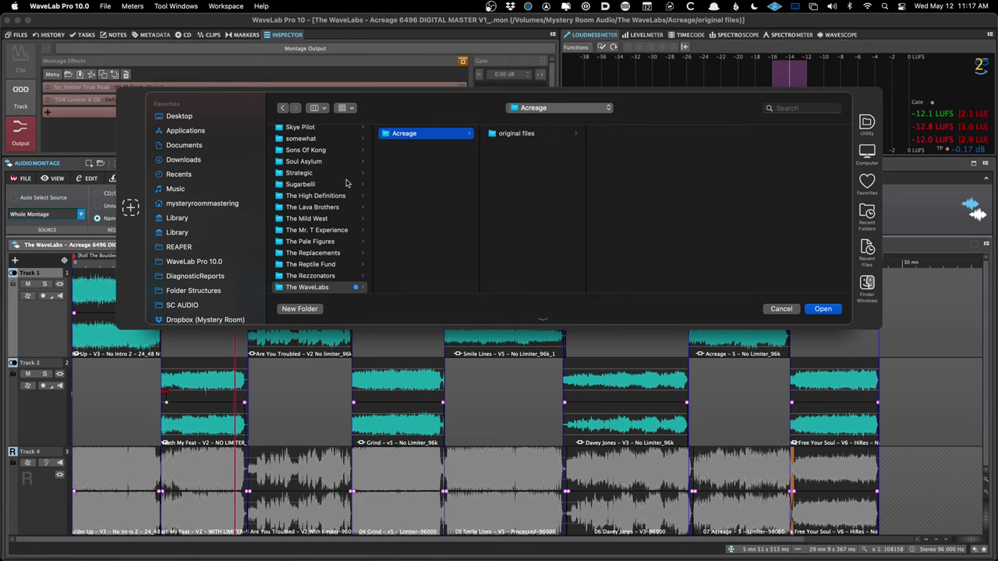
- Create a folder named 96k Renders inside Acreage and set it as the render location
key(super+shift+n)
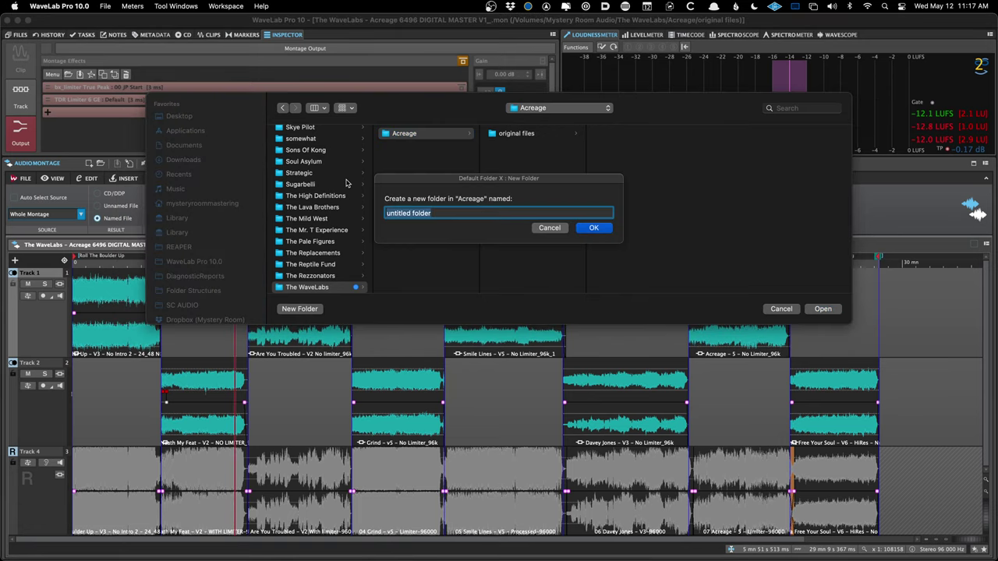
text(96k Renders)
key(Return)
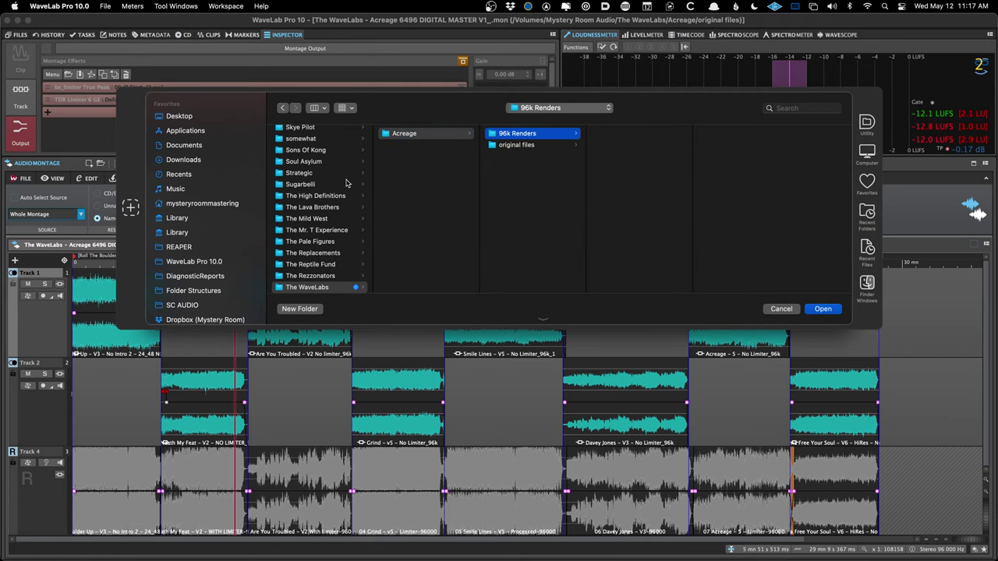
key(Return)
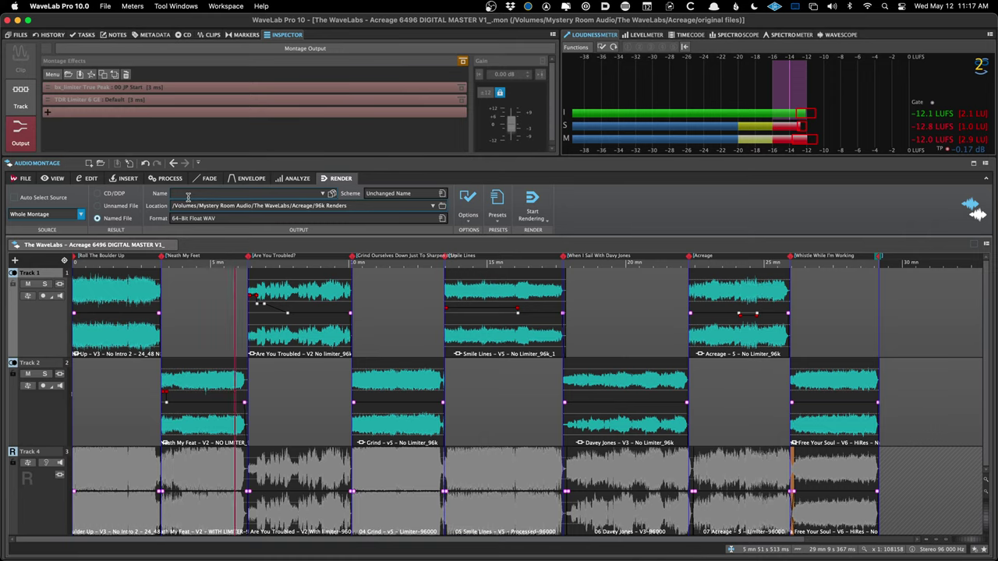
- Name the render file WaveLabs_Acreage_V1, reusing the artist and album words from the location path
double_click(282, 206)
key(super+c)
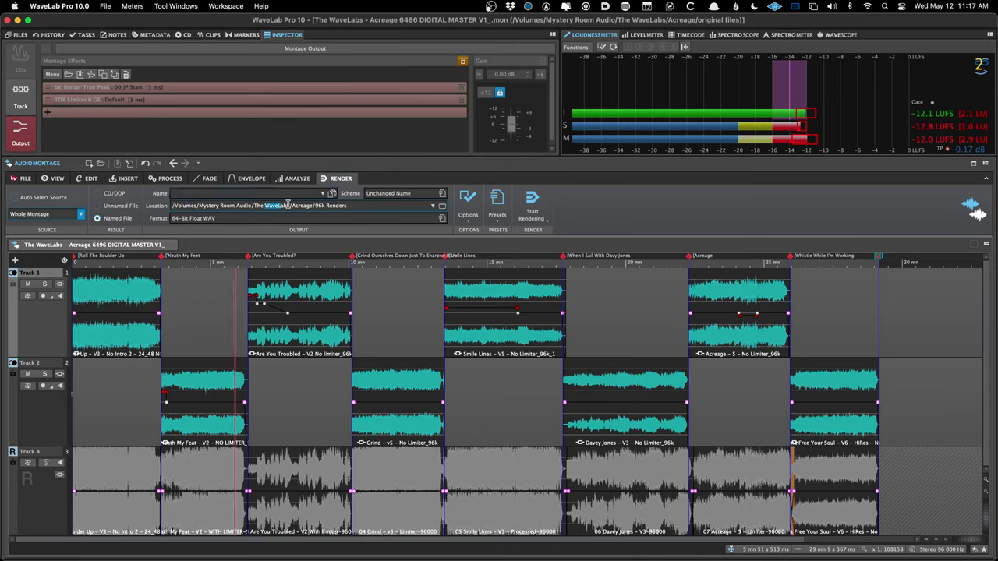
click(271, 192)
key(super+v)
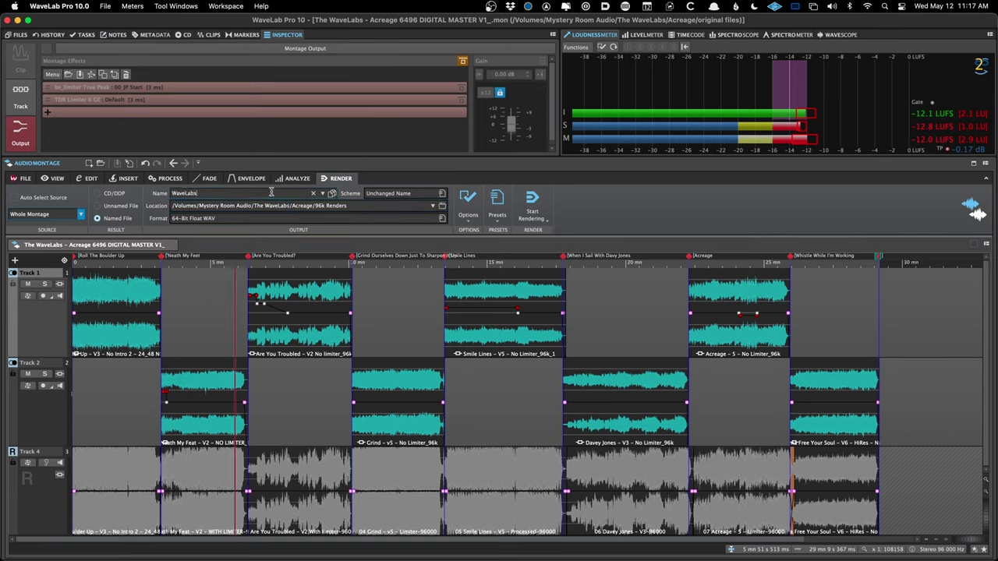
text(_)
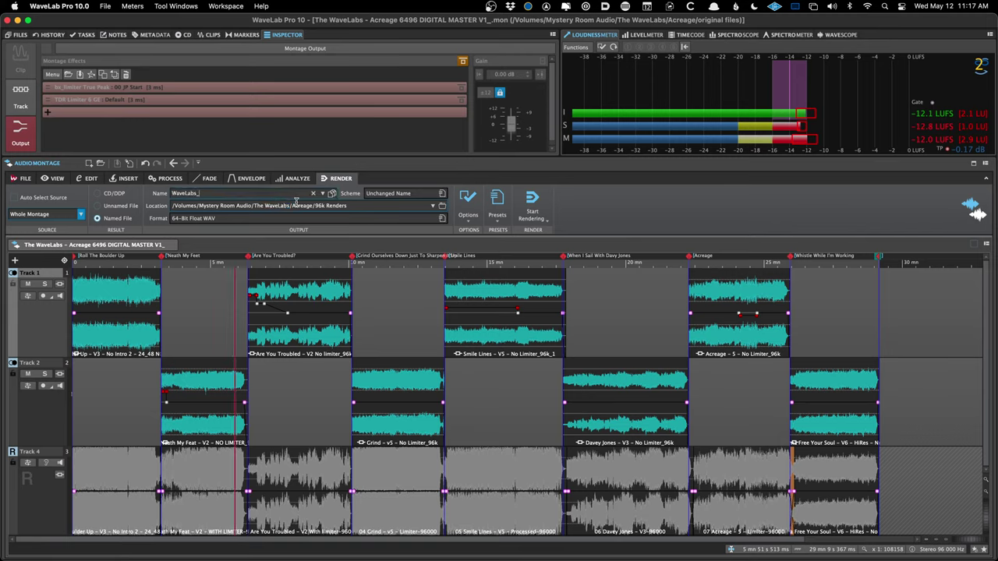
double_click(295, 204)
key(super+c)
click(281, 193)
key(super+v)
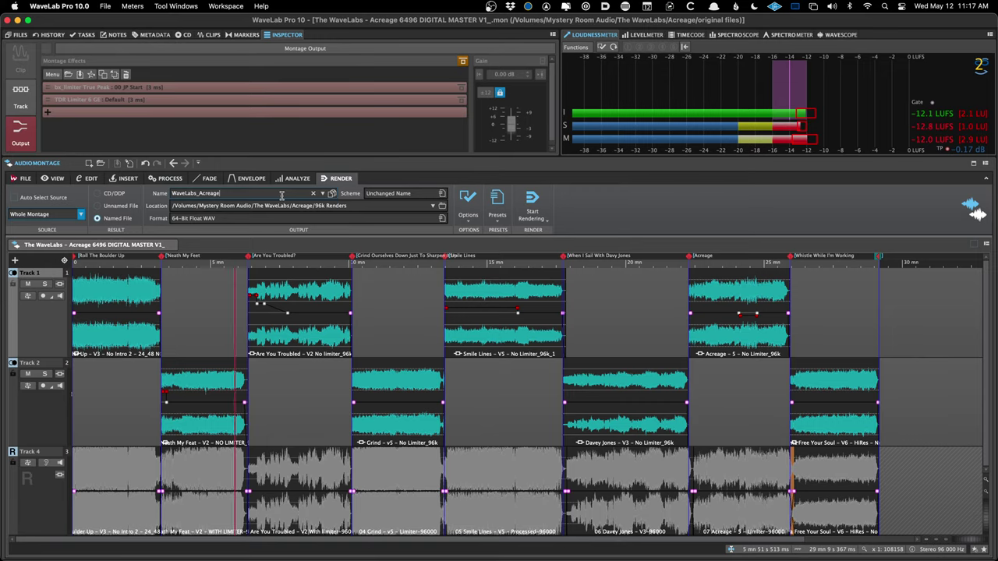
text(_V1)
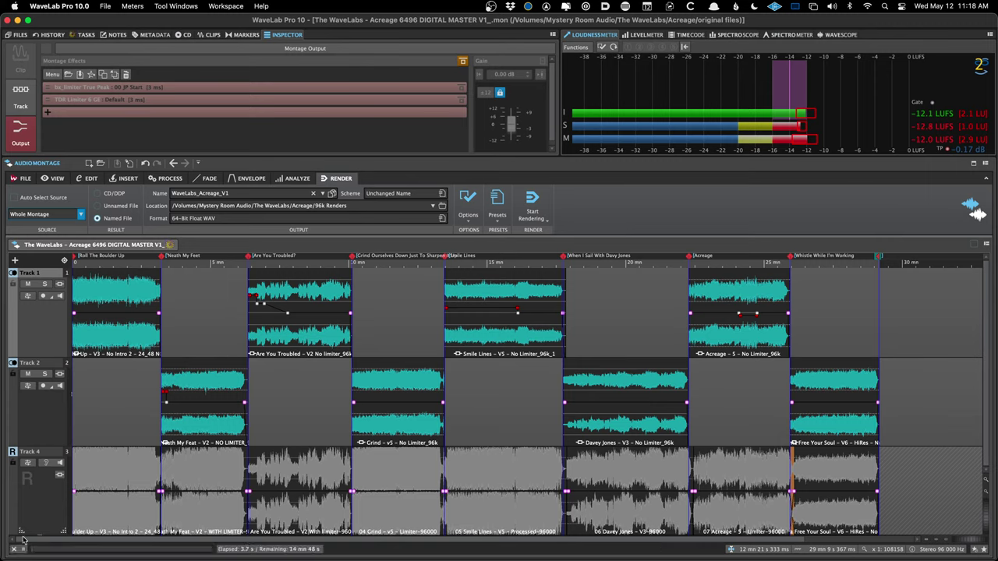
- Remove all effect plug-ins from the Roll The Boulder Up clip on Track 1
click(111, 312)
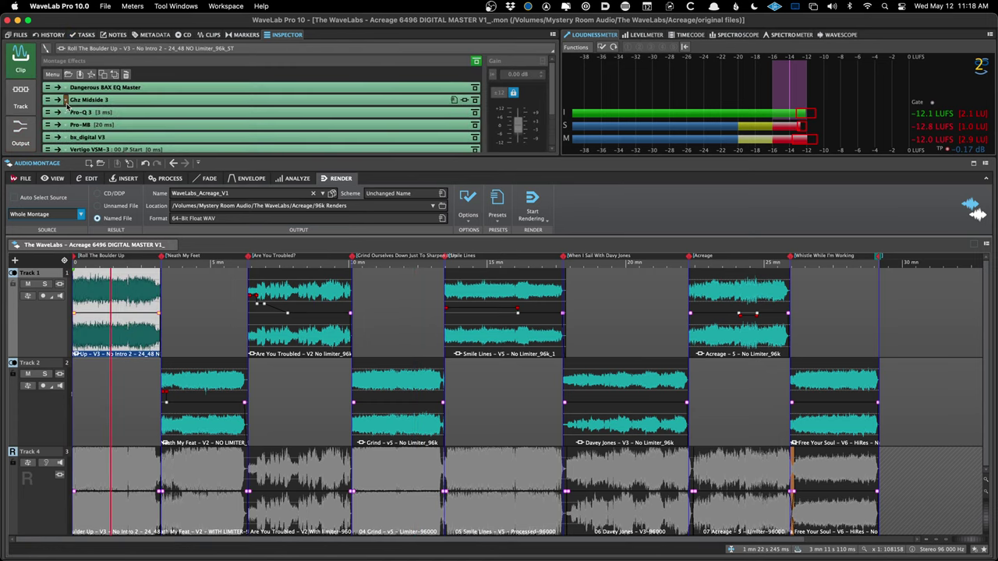
click(121, 89)
scroll(117, 109, down, 3)
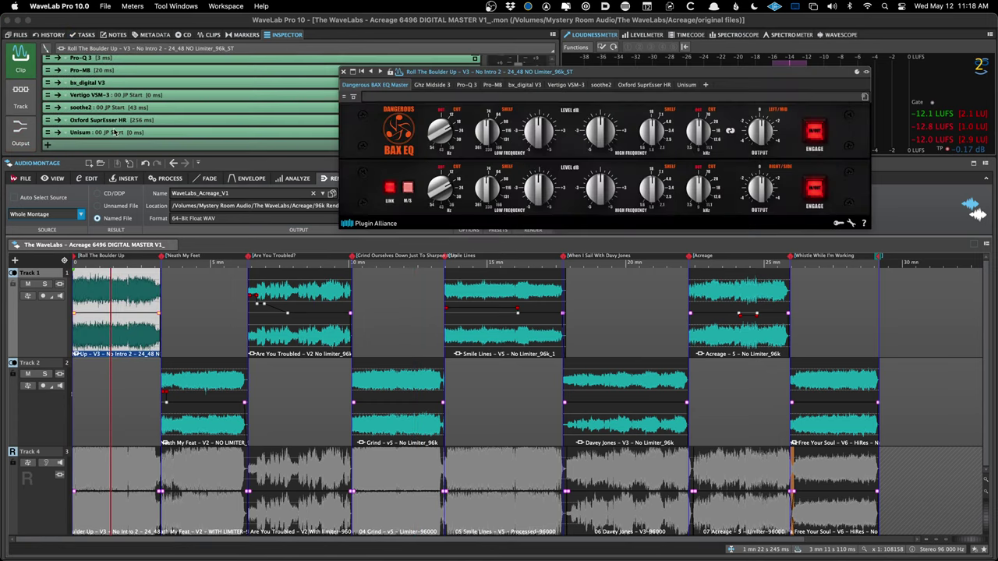
right_click(116, 130)
click(129, 133)
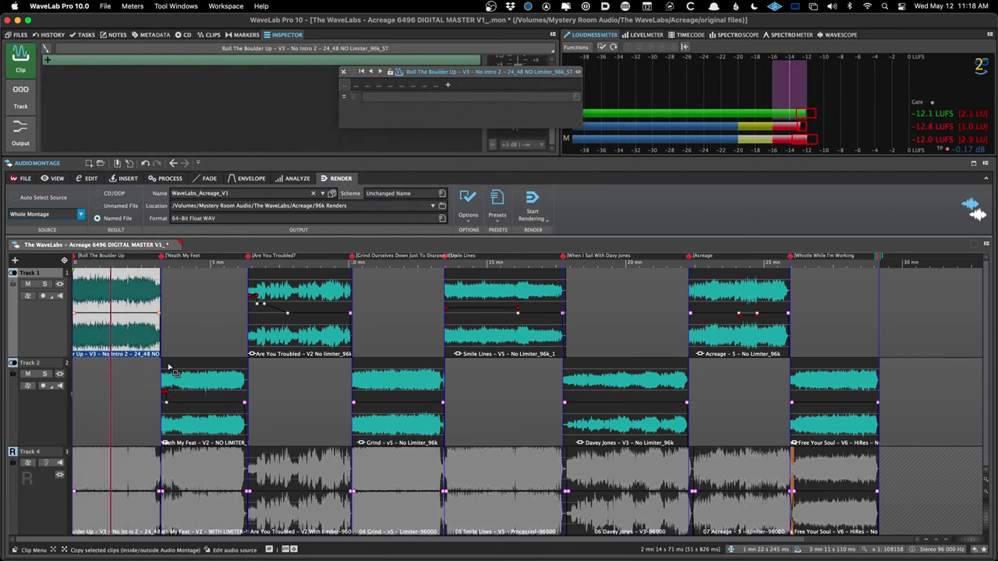
- Remove all effect plug-ins from the Neath My Feat clip on Track 2
click(174, 405)
click(163, 134)
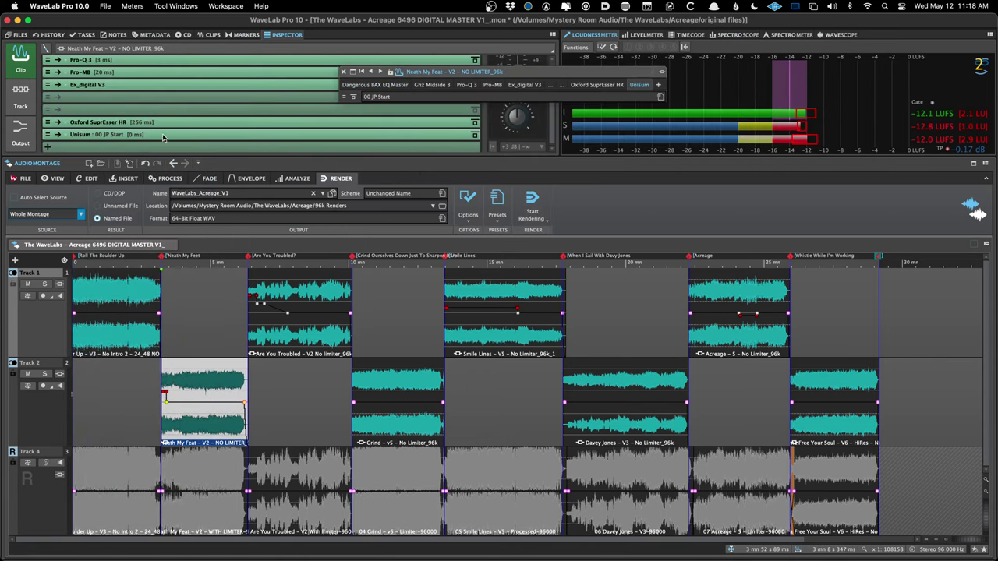
scroll(152, 98, up, 3)
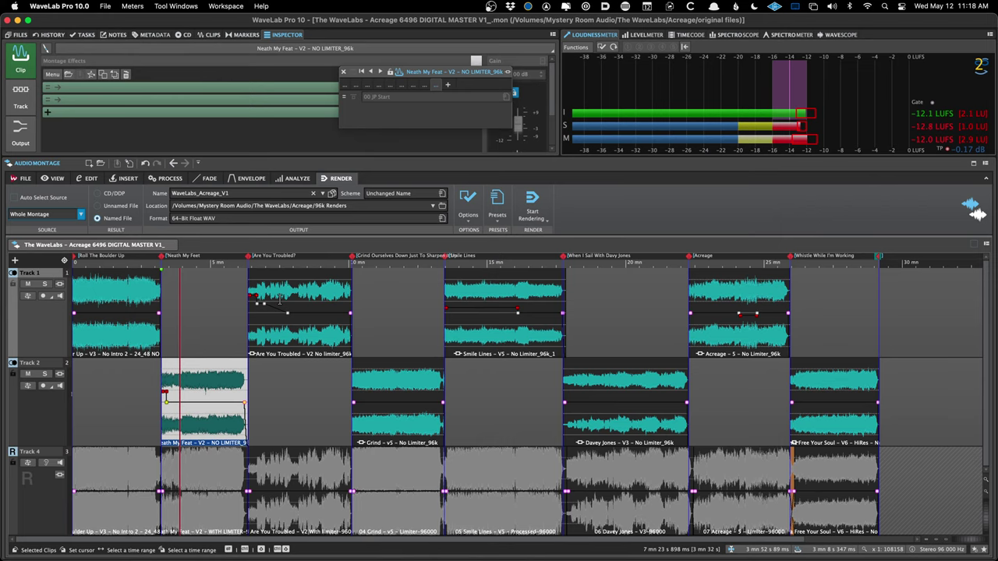
- Remove all effect plug-ins from the Are You Troubled clip on Track 1
click(282, 302)
scroll(200, 137, down, 3)
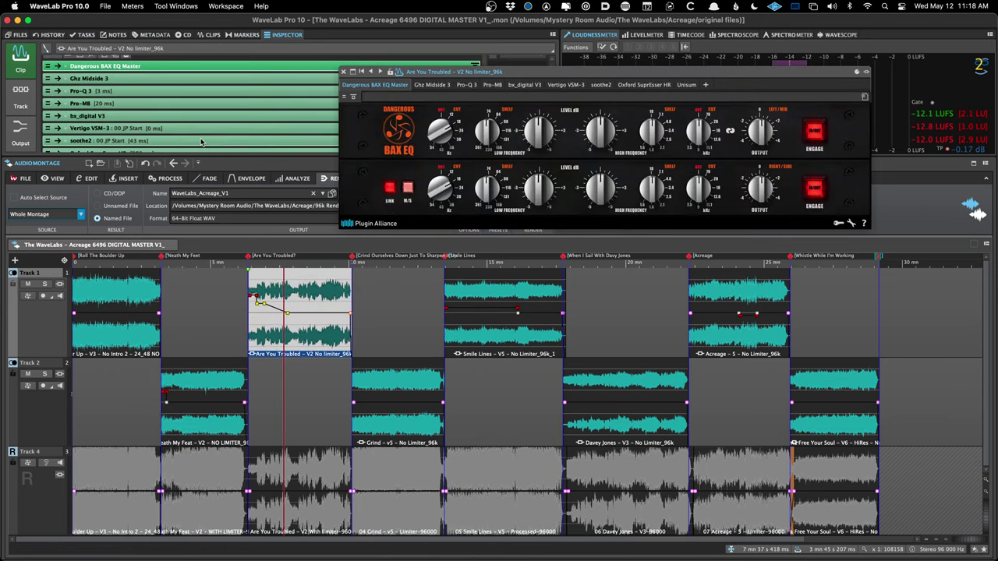
click(201, 137)
scroll(201, 137, down, 2)
click(200, 134)
scroll(174, 88, up, 3)
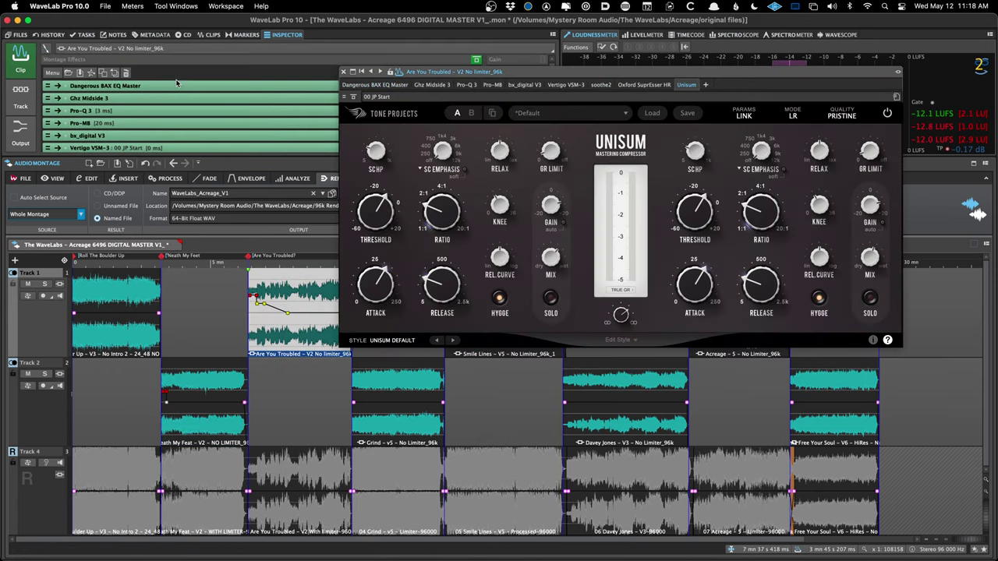
right_click(173, 88)
click(203, 421)
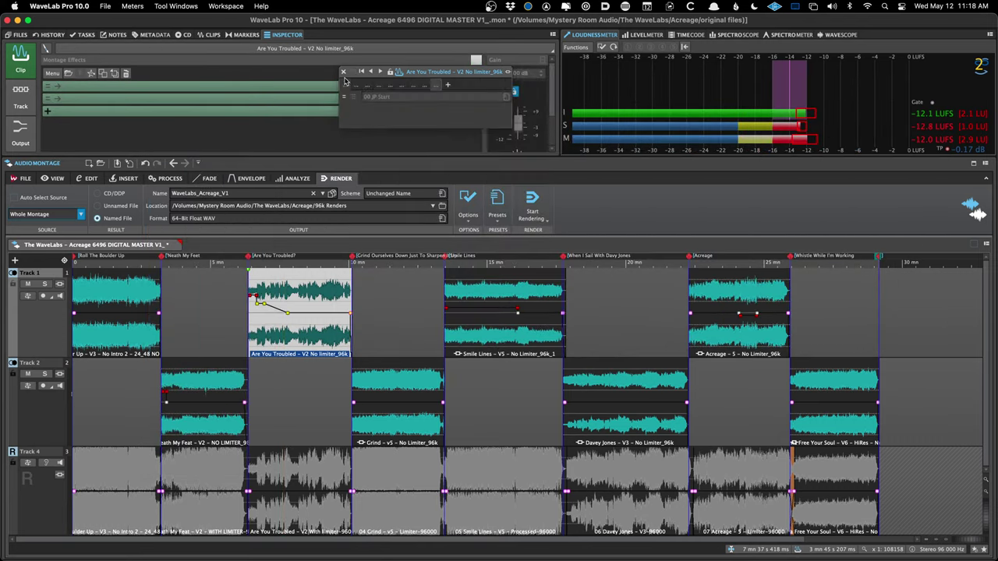
- Remove all effect plug-ins from the Grind clip on Track 2
click(375, 391)
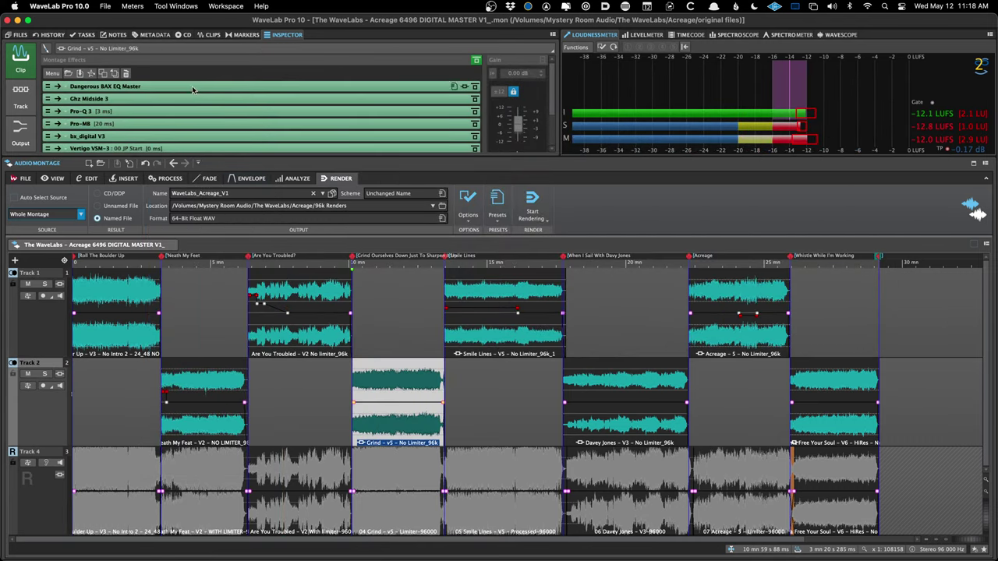
click(454, 87)
scroll(178, 138, down, 3)
right_click(177, 138)
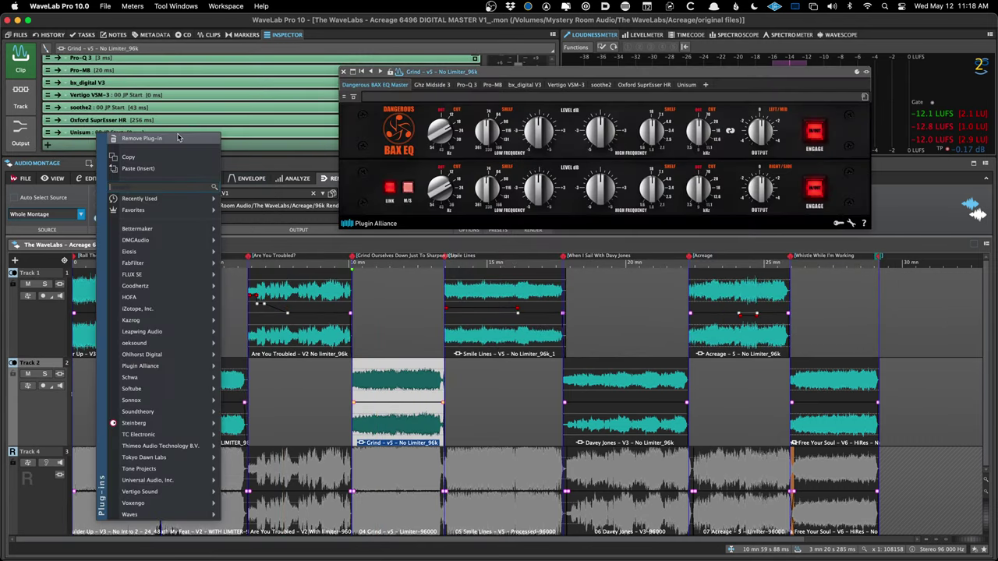
click(156, 421)
- Remove all effect plug-ins from the Smile Lines clip on Track 1
click(491, 327)
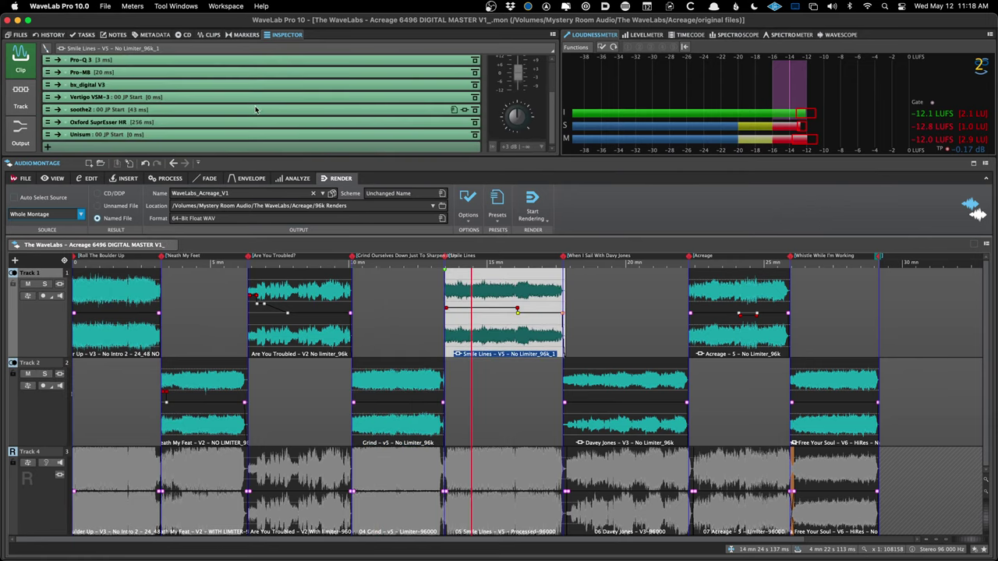
click(232, 131)
scroll(177, 117, up, 3)
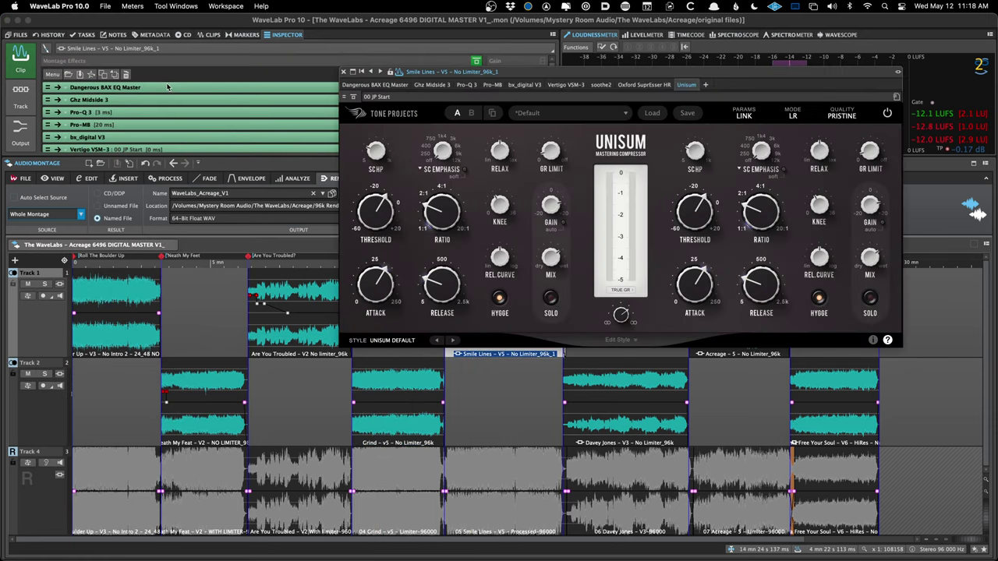
right_click(142, 86)
click(177, 90)
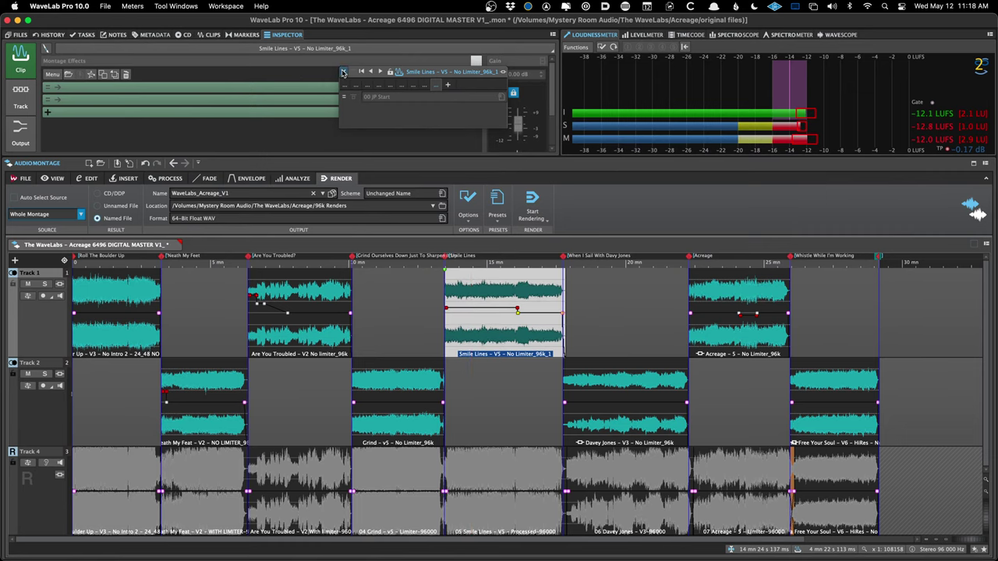
- Remove all effect plug-ins from the Davey Jones clip on Track 2
click(629, 390)
click(221, 88)
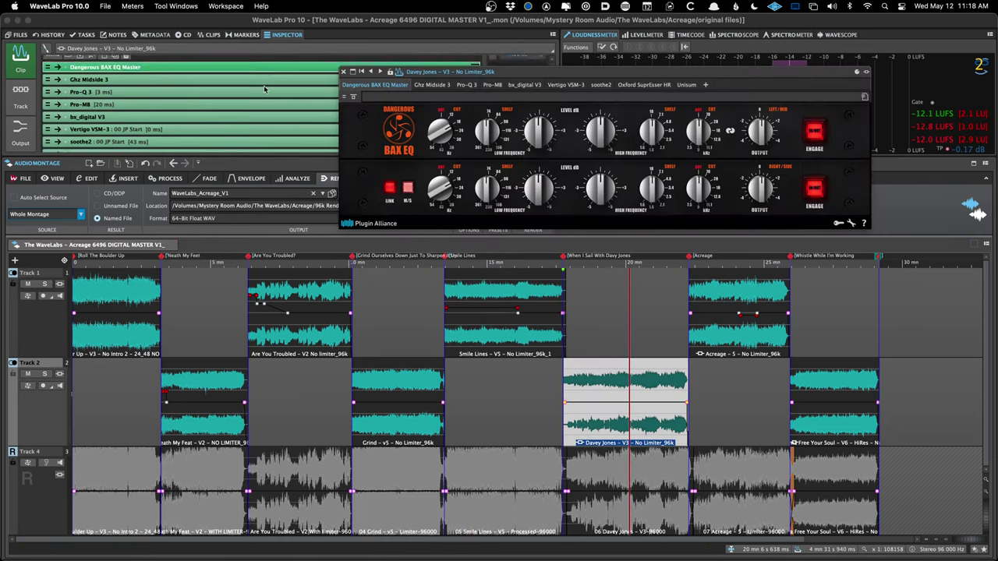
scroll(221, 140, down, 4)
right_click(139, 130)
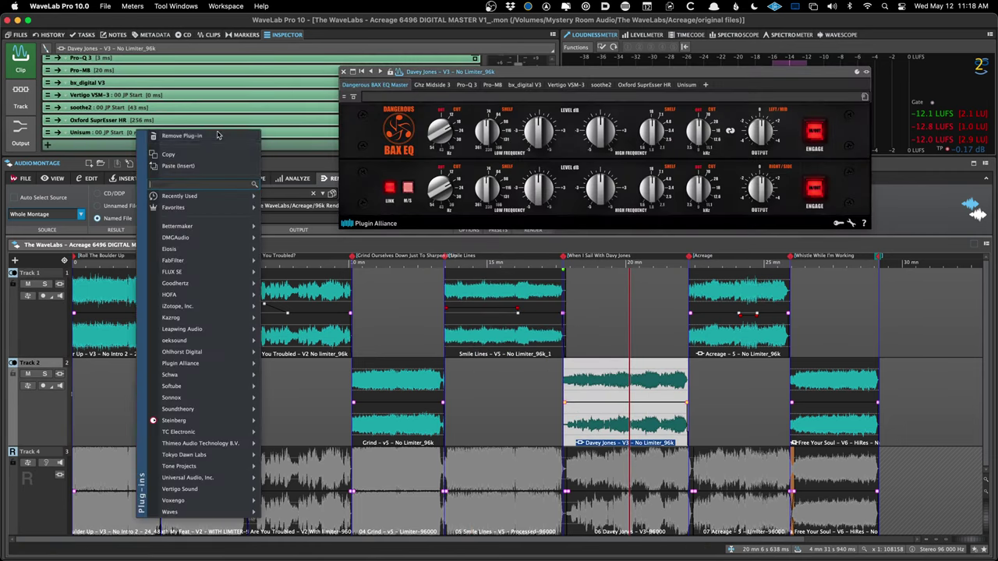
click(180, 136)
click(343, 72)
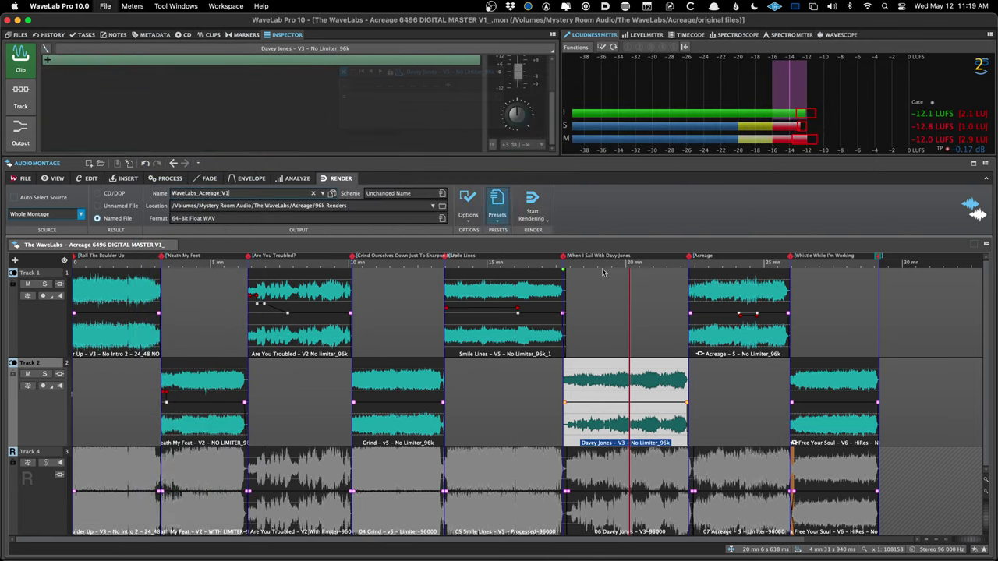
- Remove all effect plug-ins from the Acreage clip on Track 1
click(736, 343)
click(180, 63)
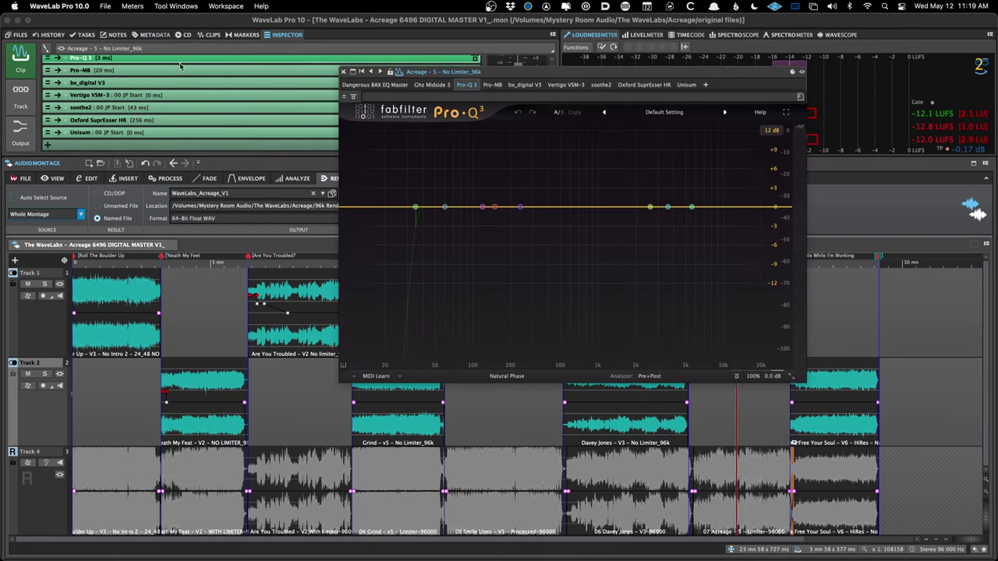
right_click(153, 134)
click(117, 134)
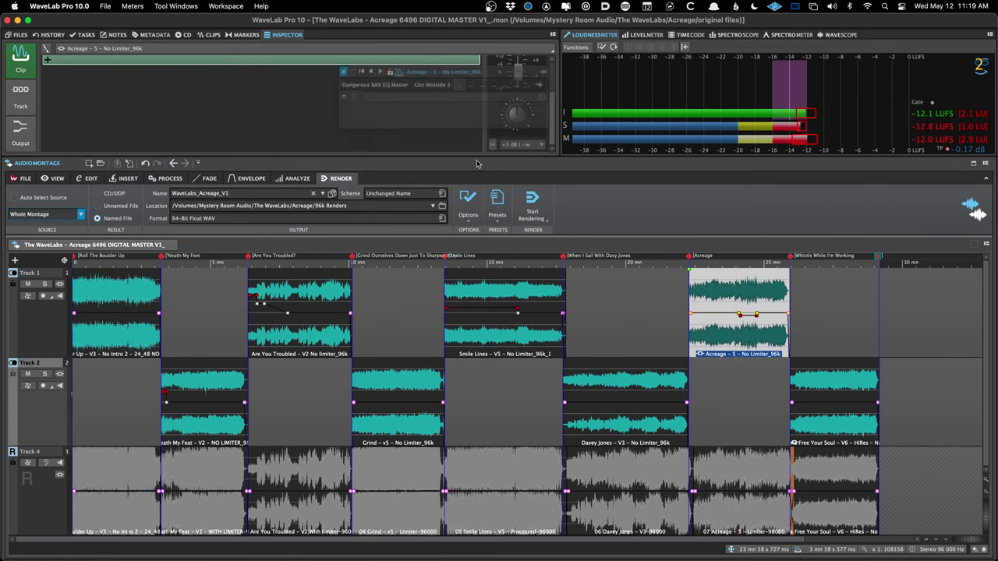
- Remove all effect plug-ins from the Music Gonna Free Your Soul clip on Track 2
click(828, 390)
scroll(266, 82, up, 1)
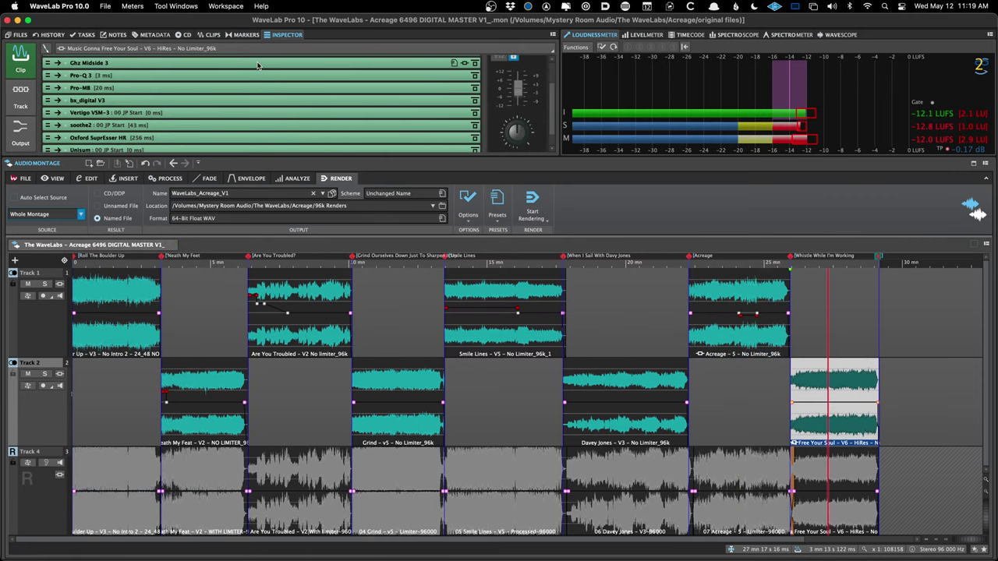
scroll(258, 66, up, 1)
click(258, 62)
scroll(234, 94, down, 3)
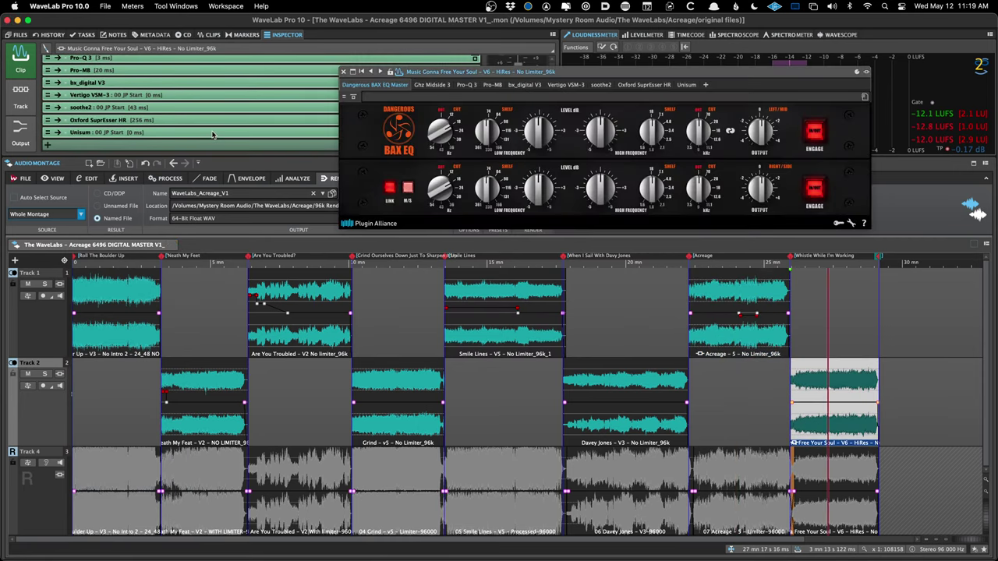
right_click(212, 134)
click(156, 145)
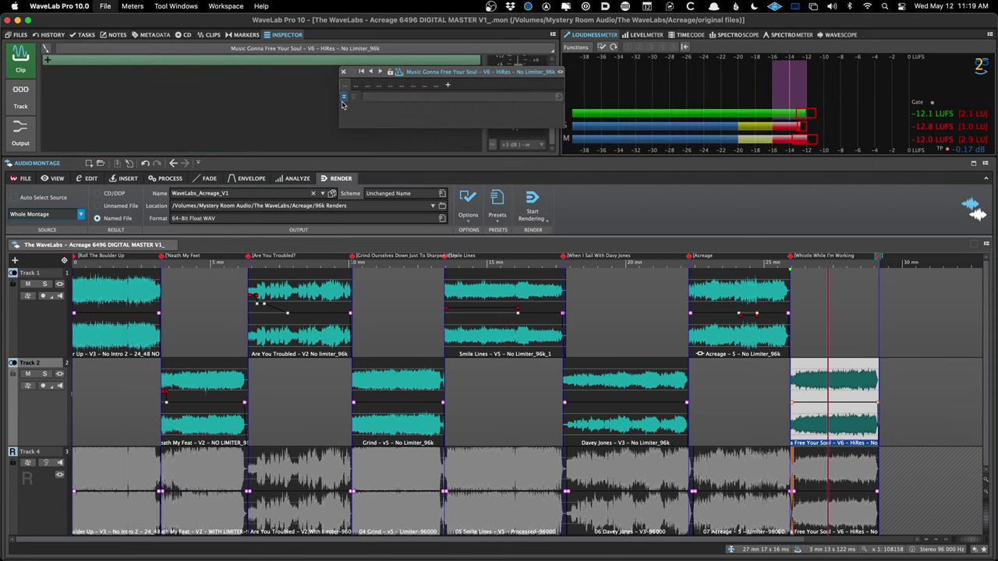
click(379, 286)
- Check the effect slots of the clips on Track 1 and Track 2 one by one for remaining plug-ins
click(188, 304)
key(Home)
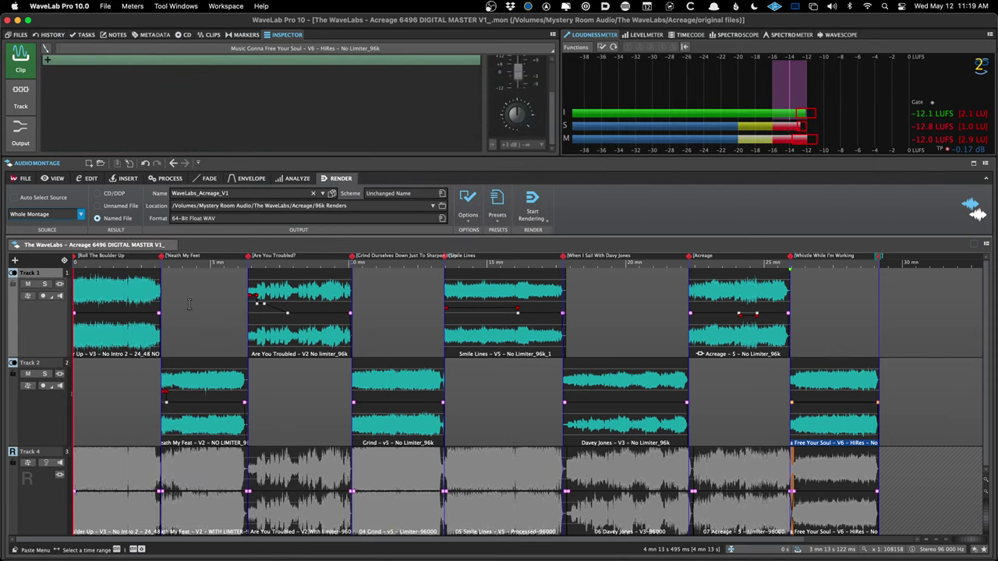
click(188, 304)
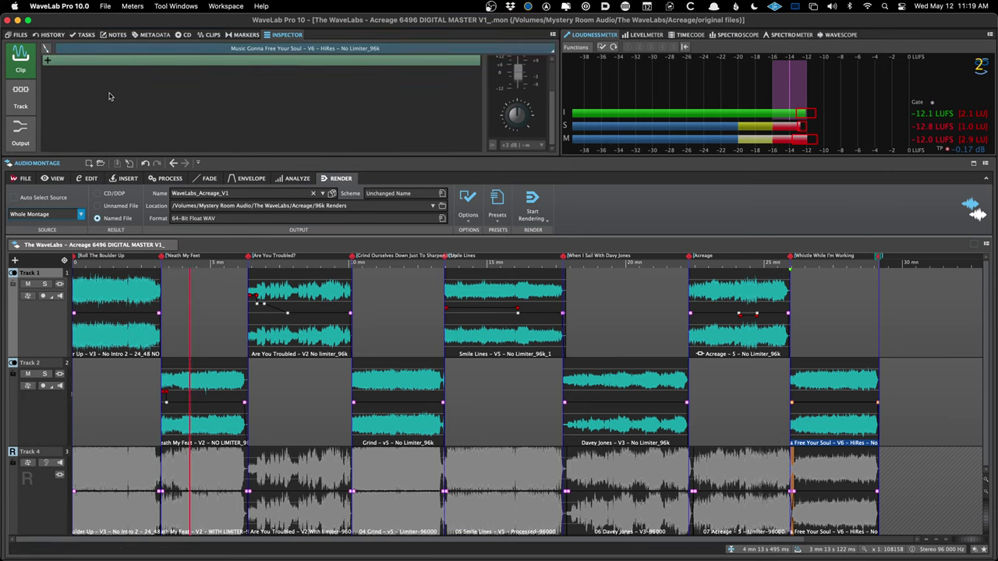
click(196, 375)
click(263, 349)
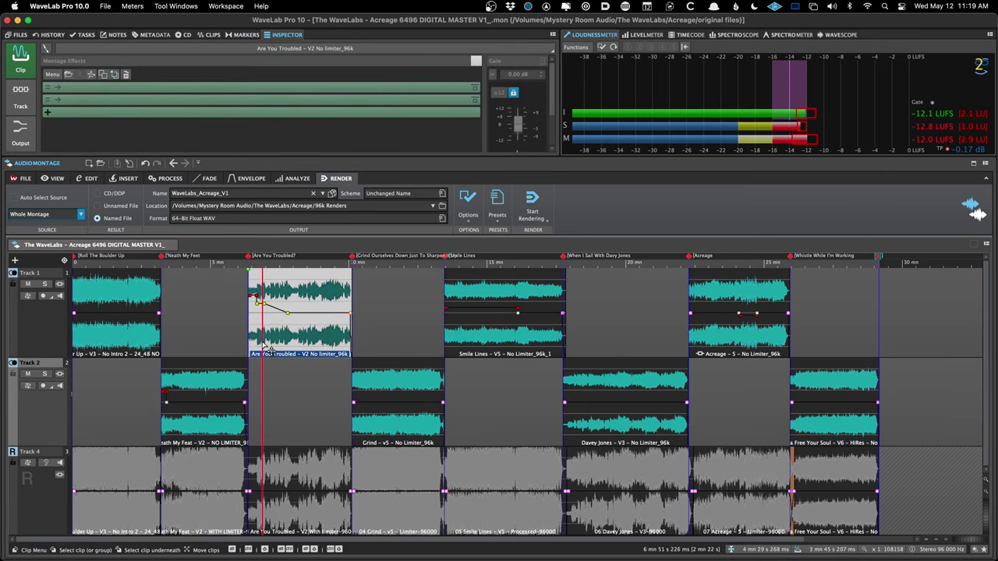
click(379, 390)
click(474, 343)
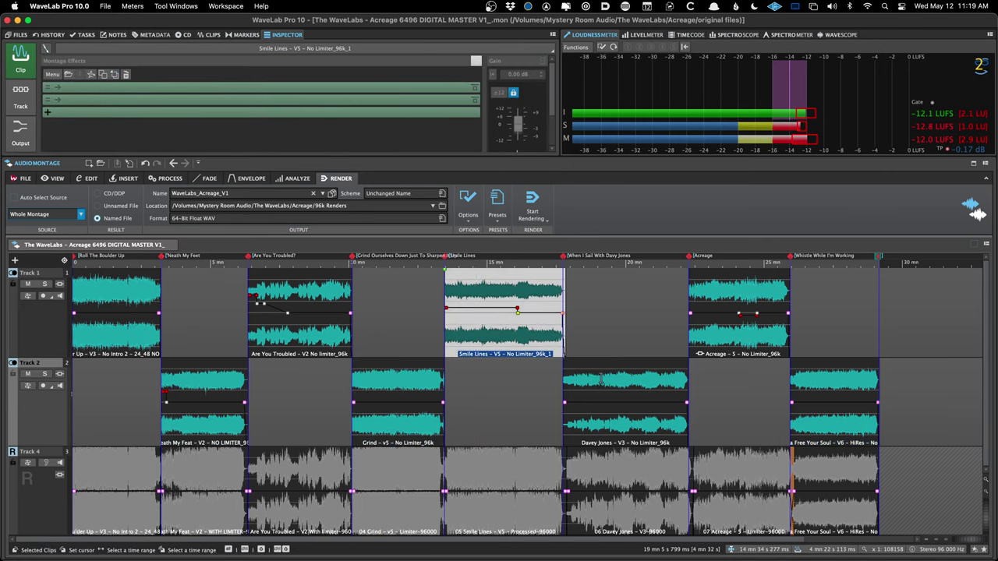
click(600, 379)
click(721, 336)
click(828, 376)
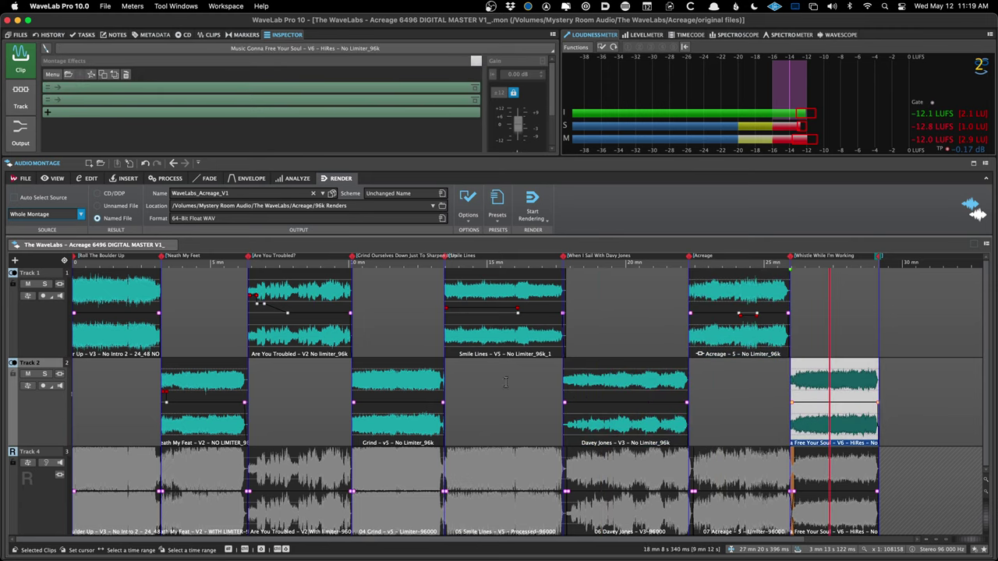
click(117, 401)
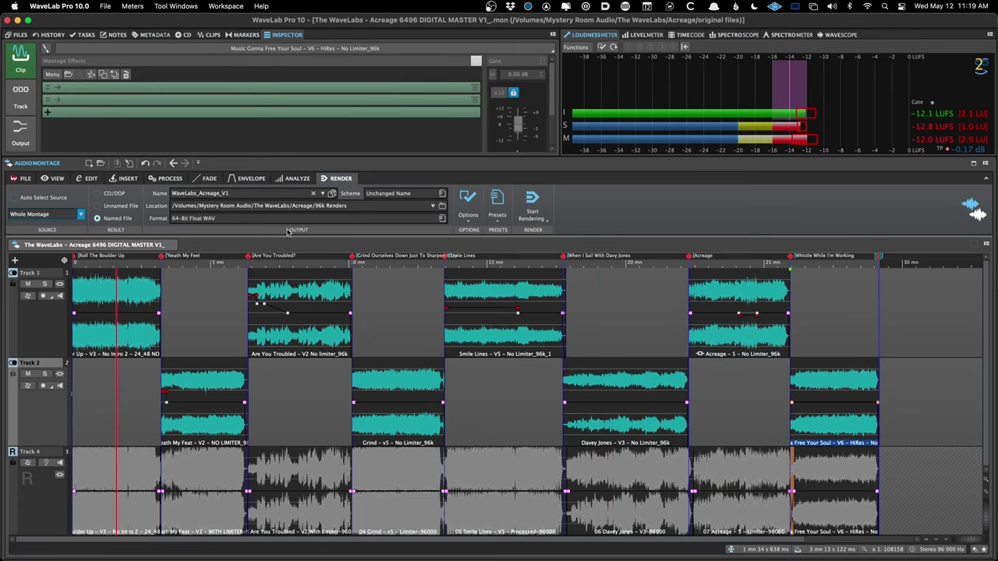
- Start rendering the whole montage as WaveLabs_Acreage_V1 in 64-bit float WAV format
click(497, 221)
click(514, 277)
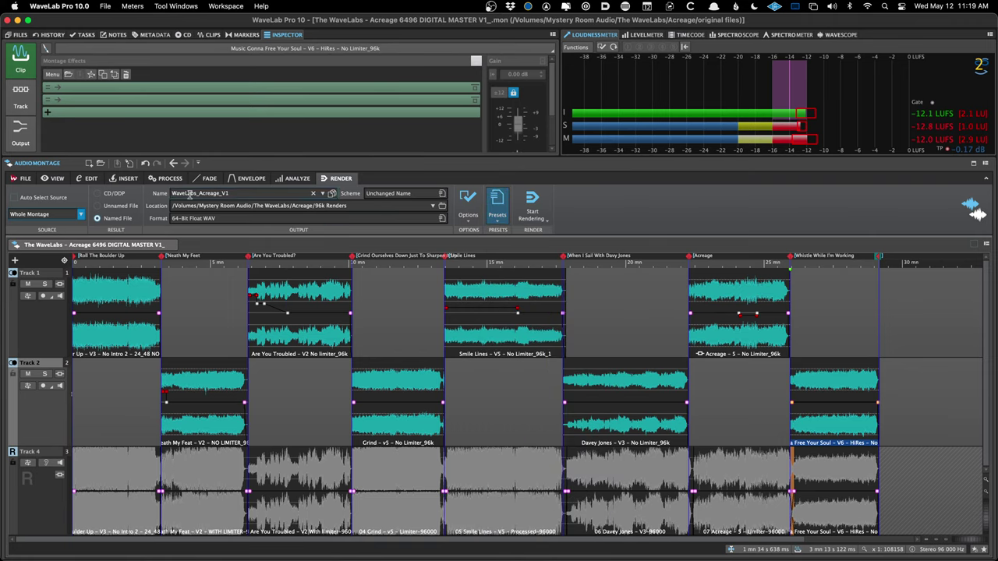
click(203, 284)
key(super+r)
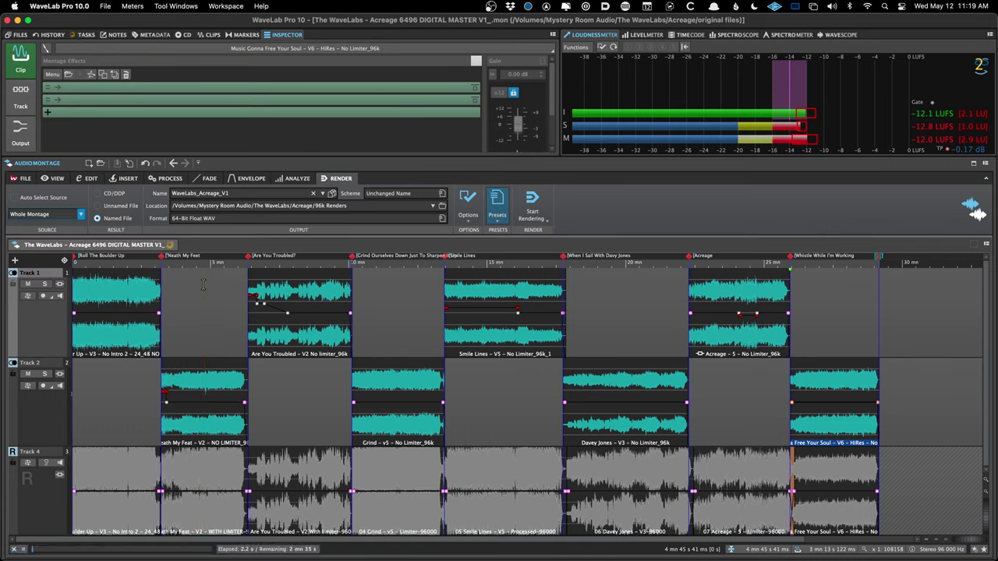
- Reactivate the bypassed montage output effects and cancel the running render
click(24, 139)
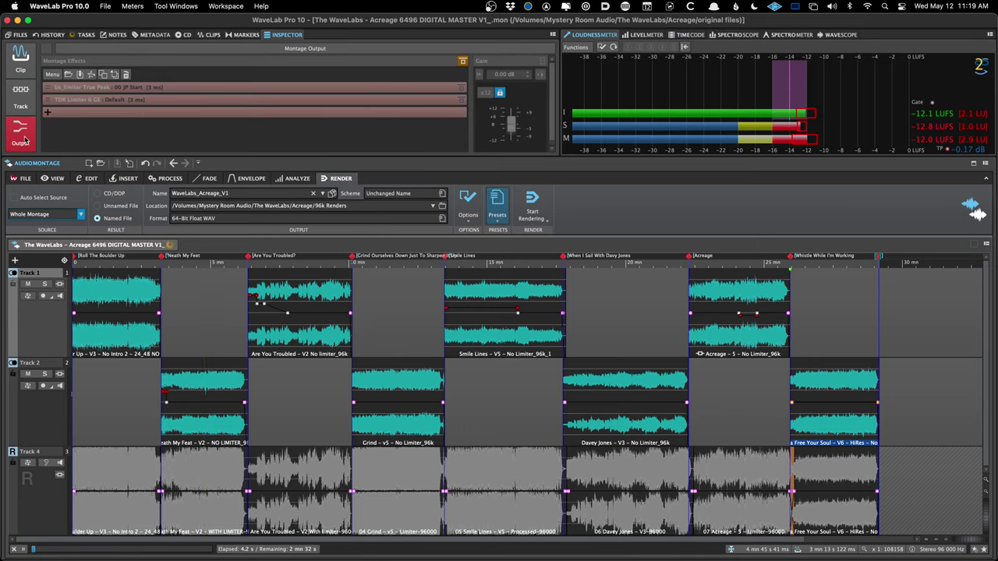
click(462, 61)
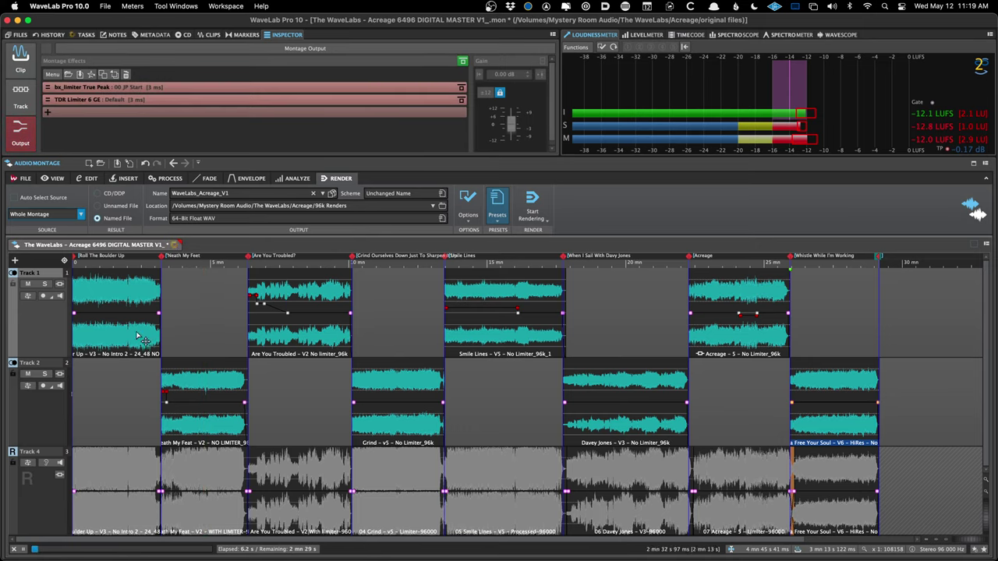
click(12, 549)
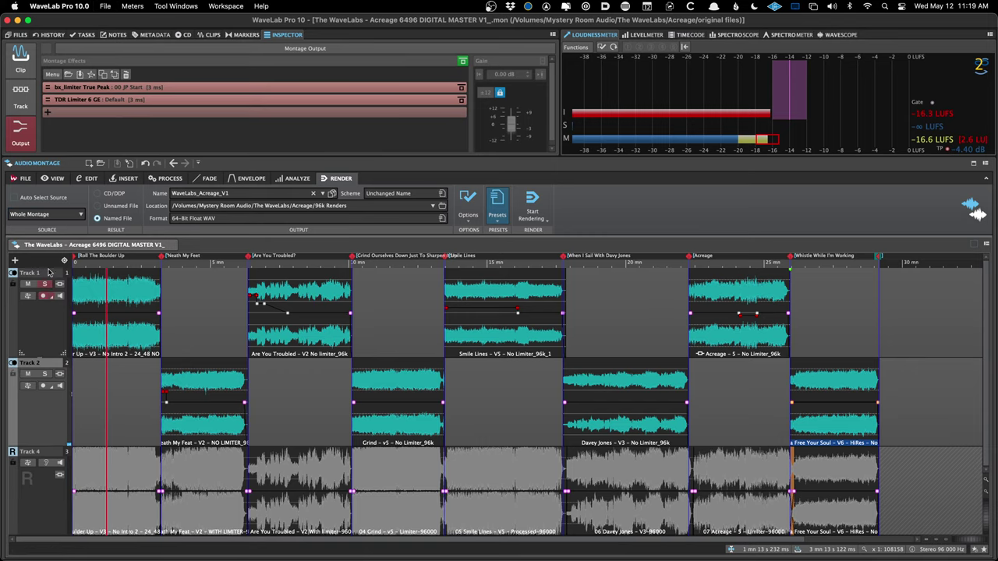
- Remove the TDR Limiter 6 GE plug-in from the montage output effects and render the whole montage
click(20, 98)
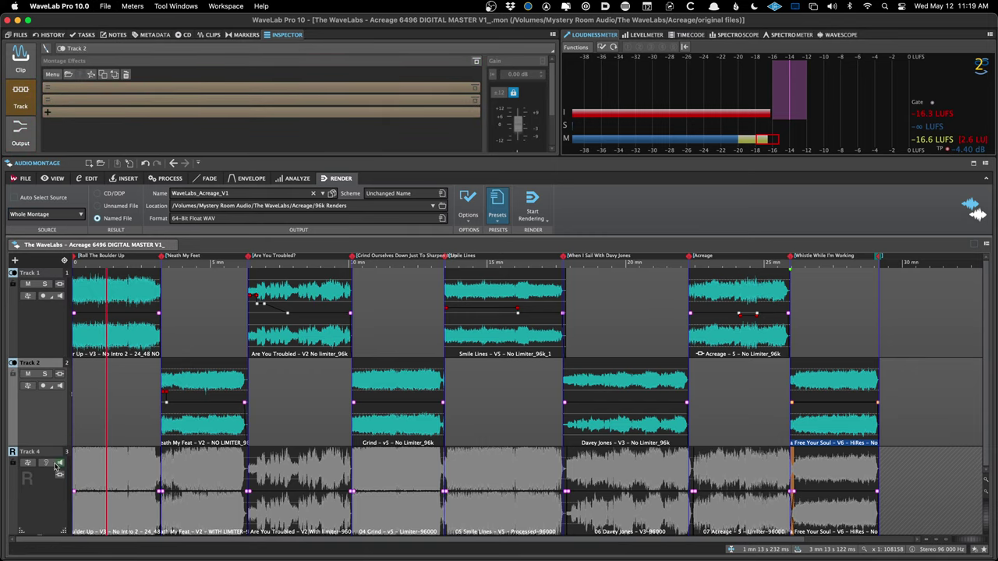
click(21, 130)
click(102, 100)
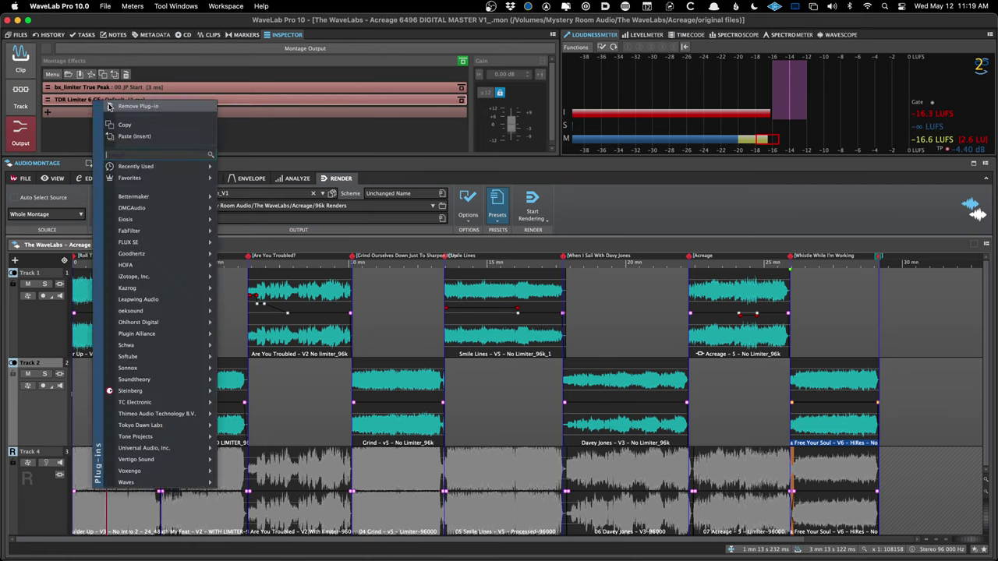
click(125, 104)
click(184, 336)
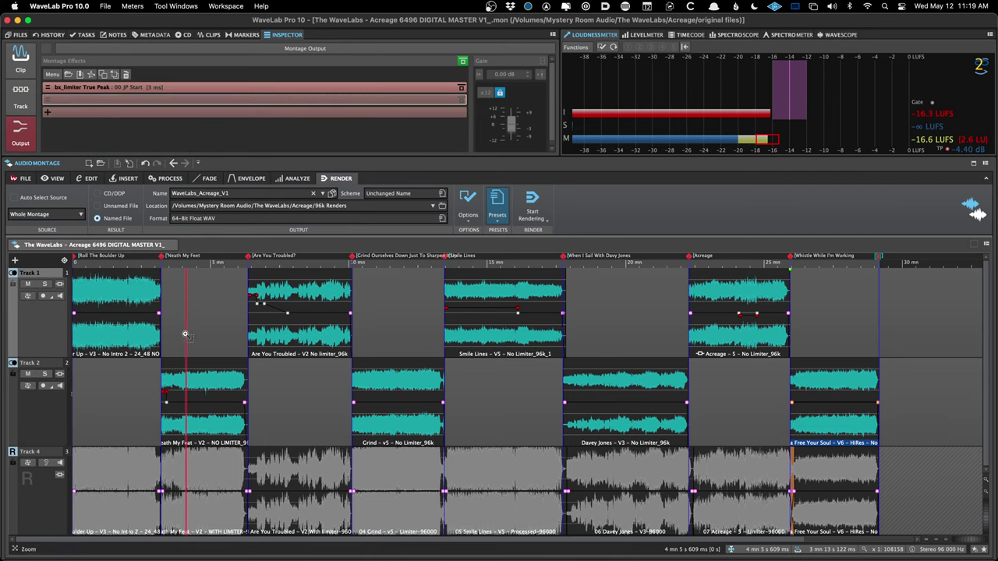
key(Return)
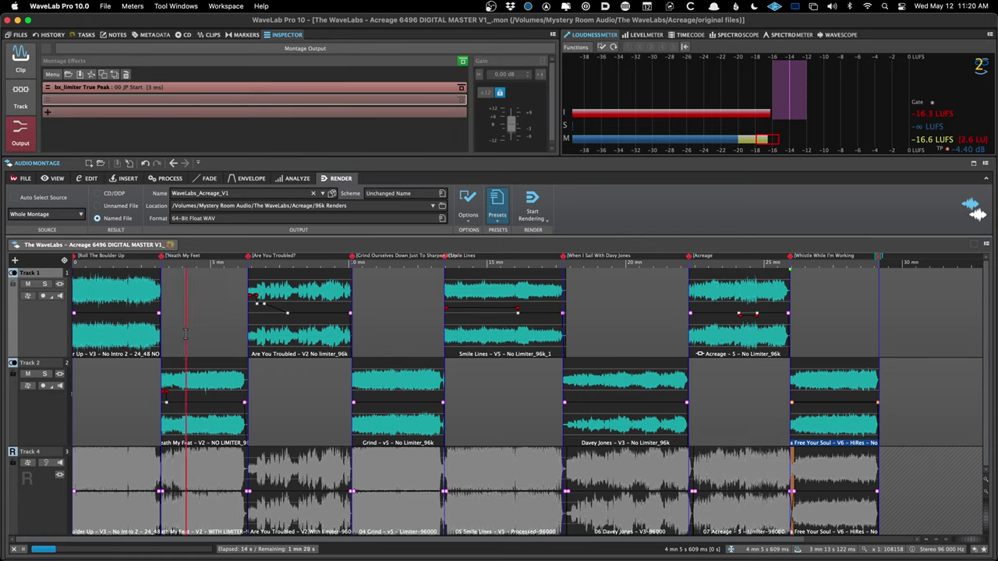
- Review the render options and the Master Section's resampling and master level settings
click(469, 213)
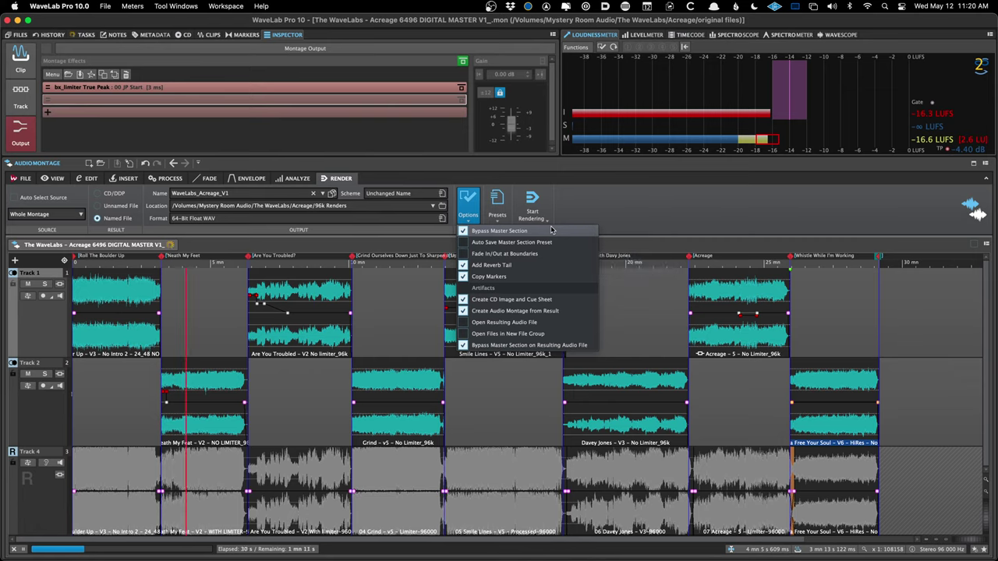
click(597, 206)
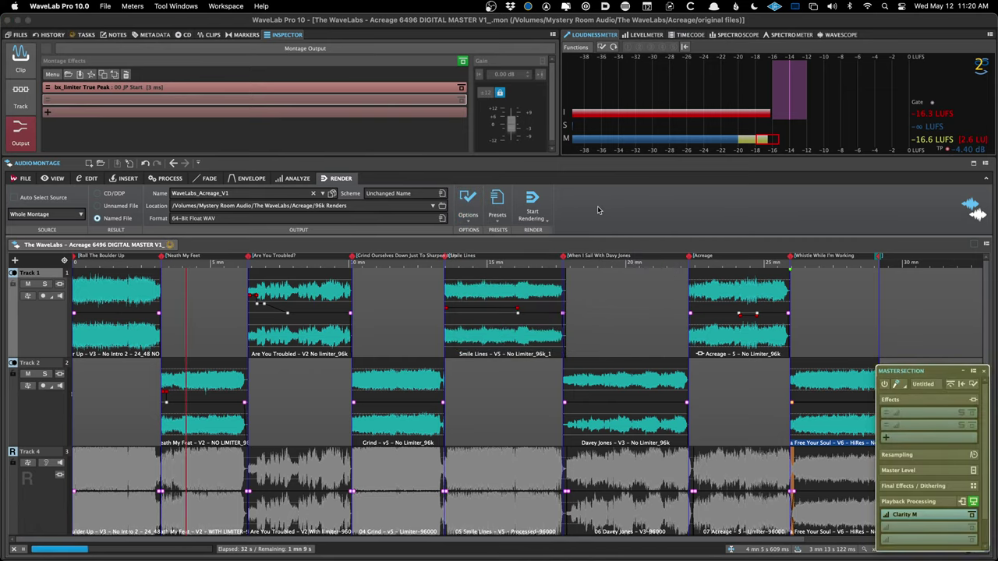
scroll(920, 501, down, 2)
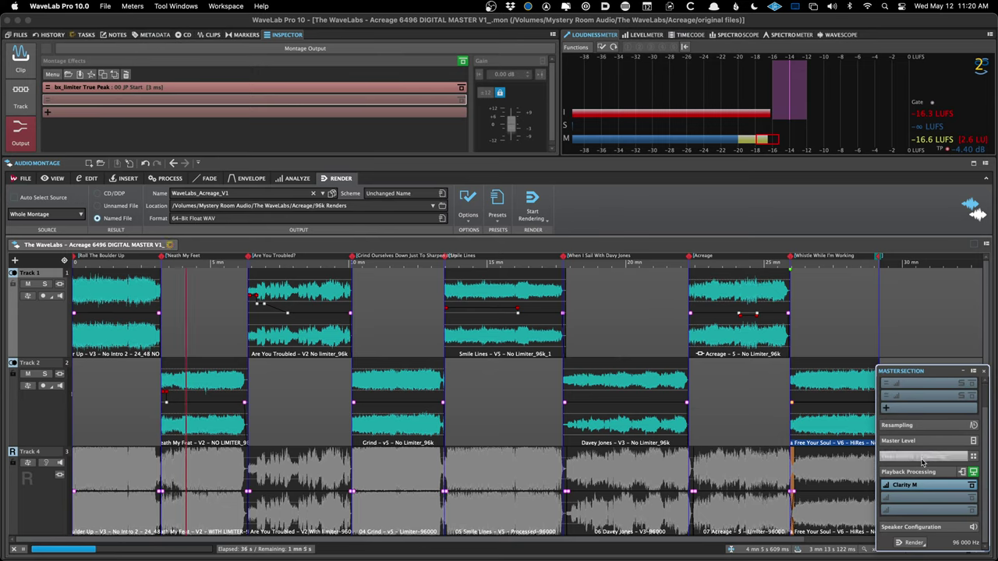
click(930, 439)
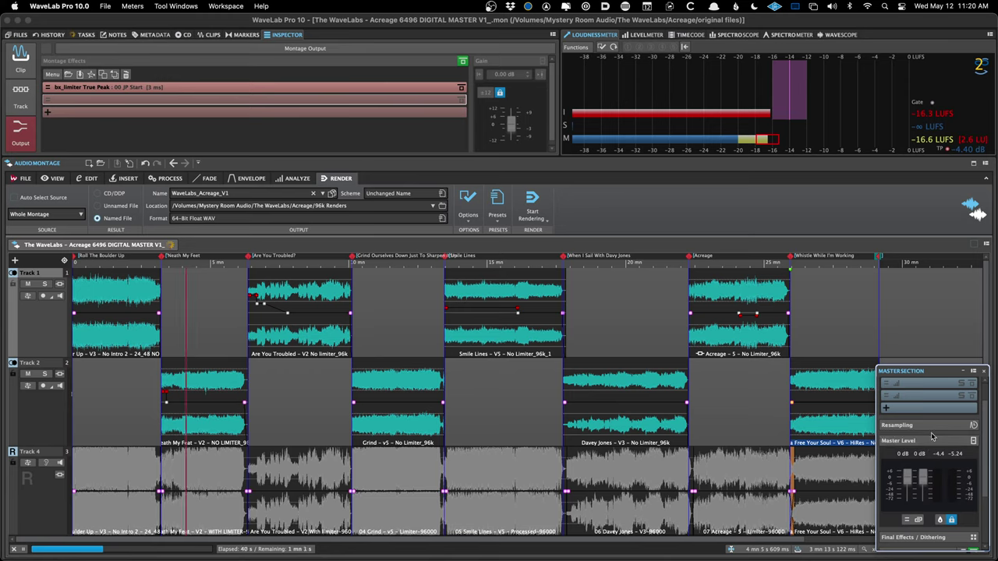
click(931, 426)
click(931, 426)
click(930, 440)
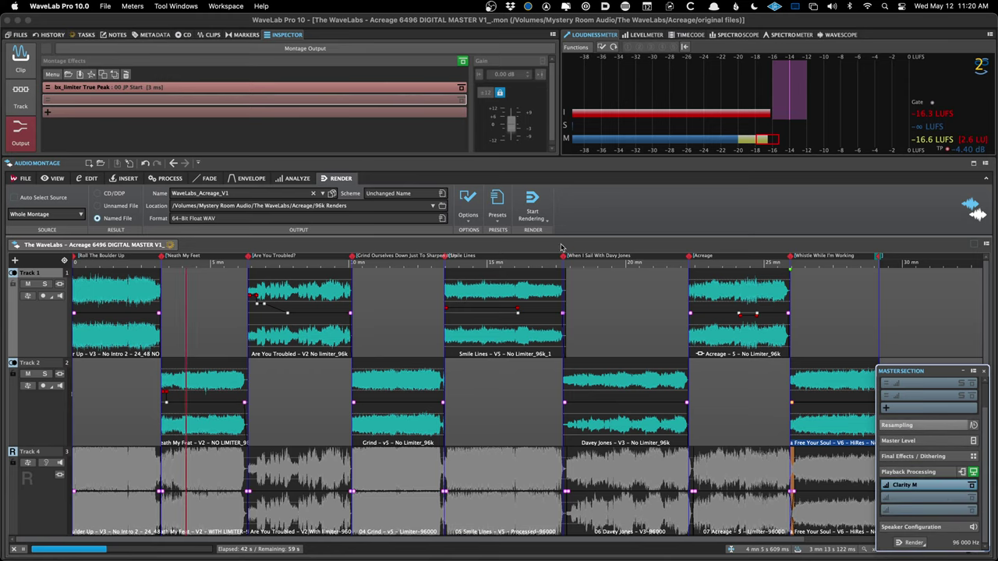
- Examine the clip list, the effect slots and gain of the Music Gonna Free Your Soul clip, and the render options
click(211, 34)
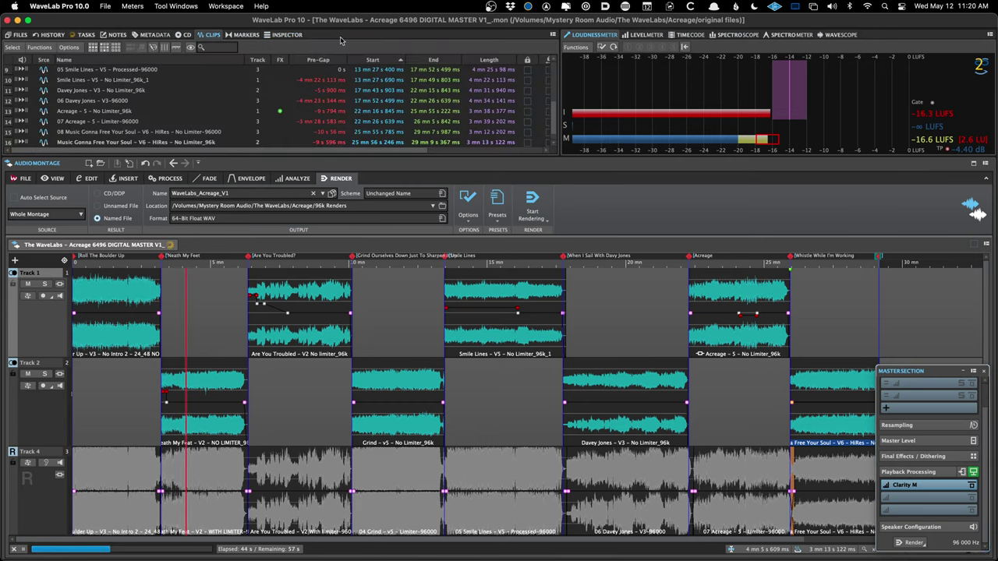
click(282, 34)
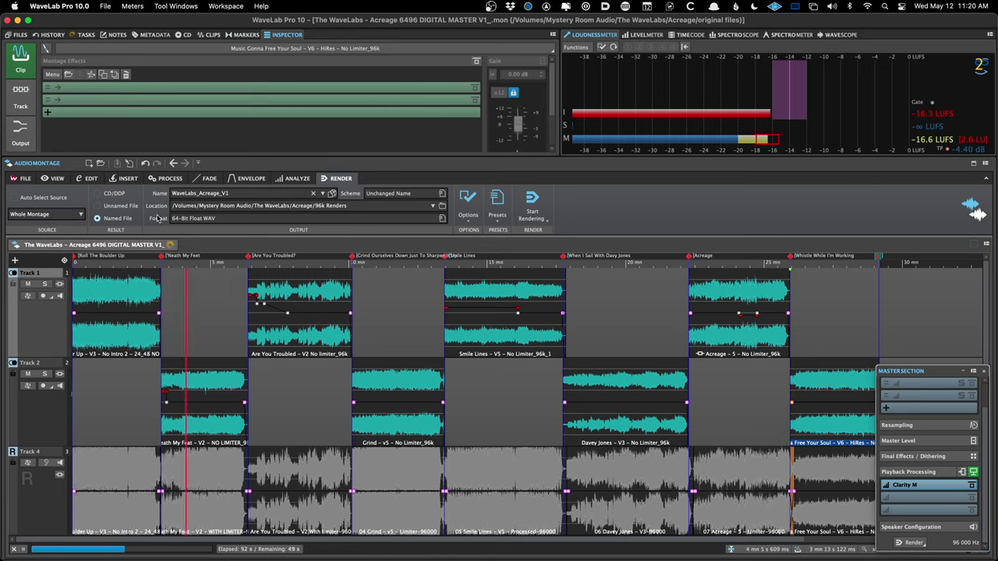
click(217, 35)
click(282, 34)
scroll(521, 93, down, 3)
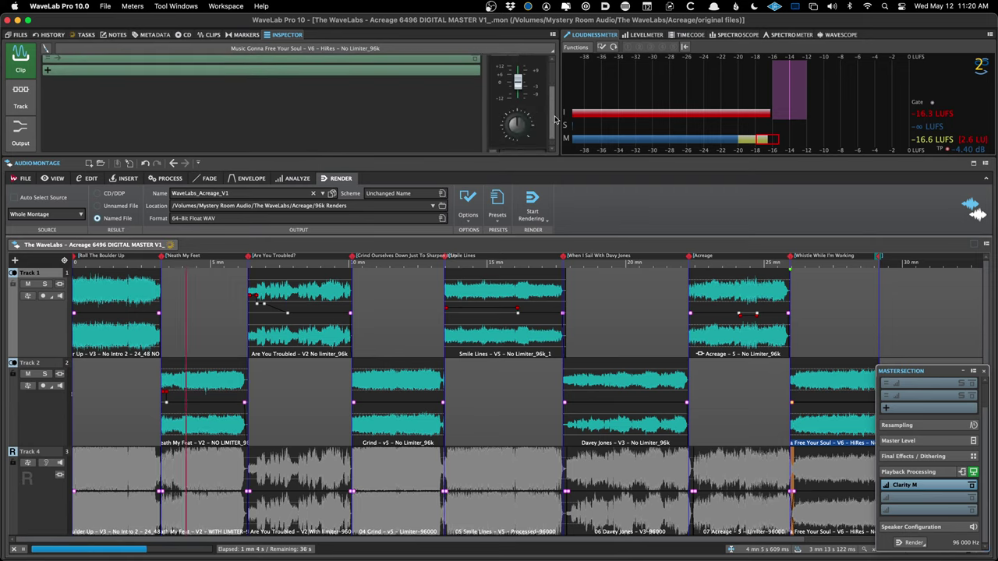
scroll(519, 101, up, 3)
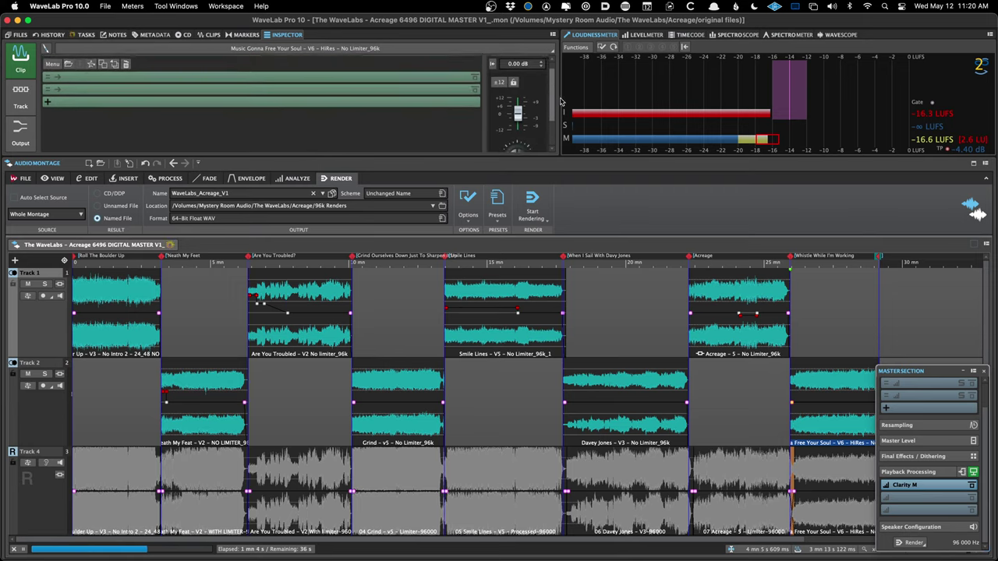
click(512, 92)
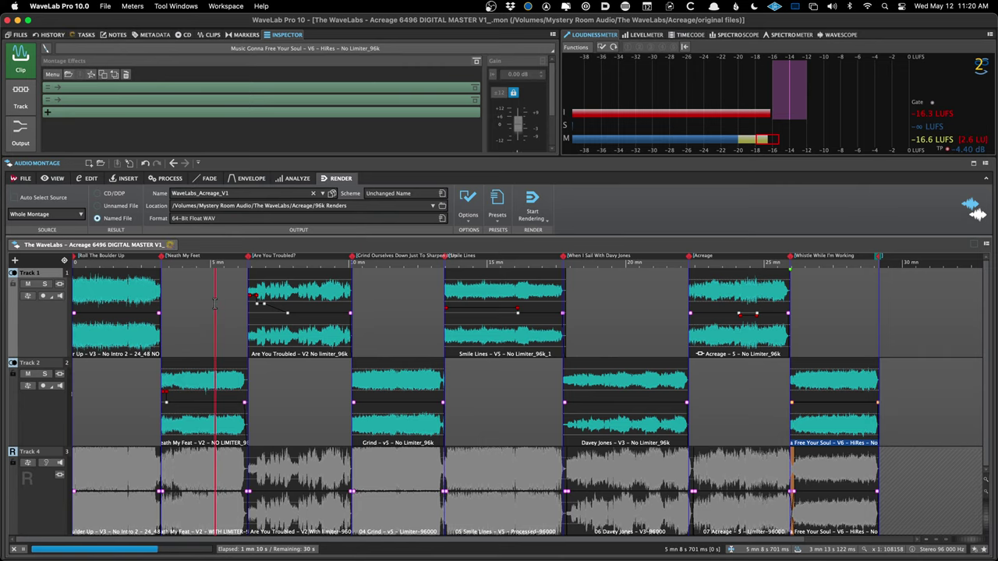
click(467, 203)
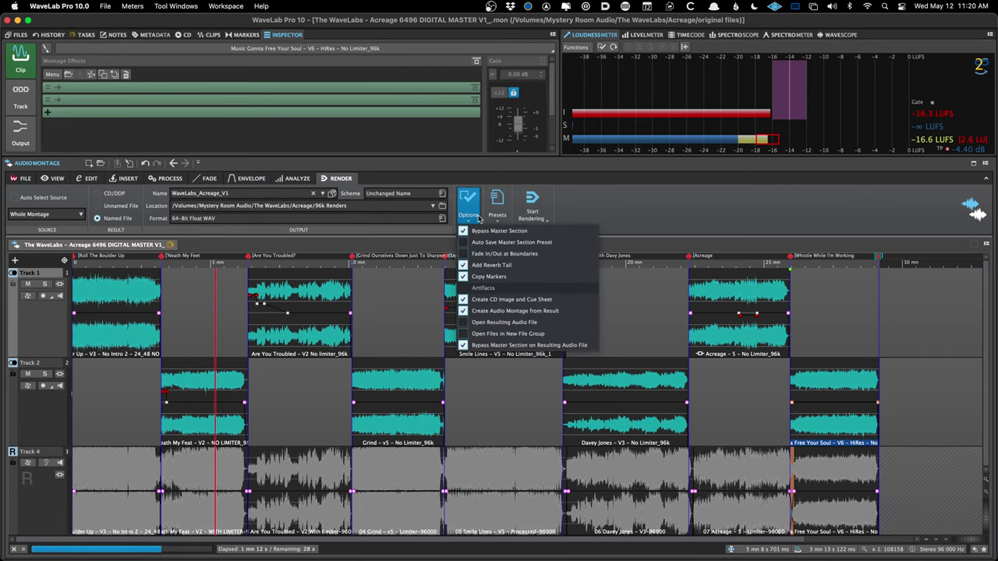
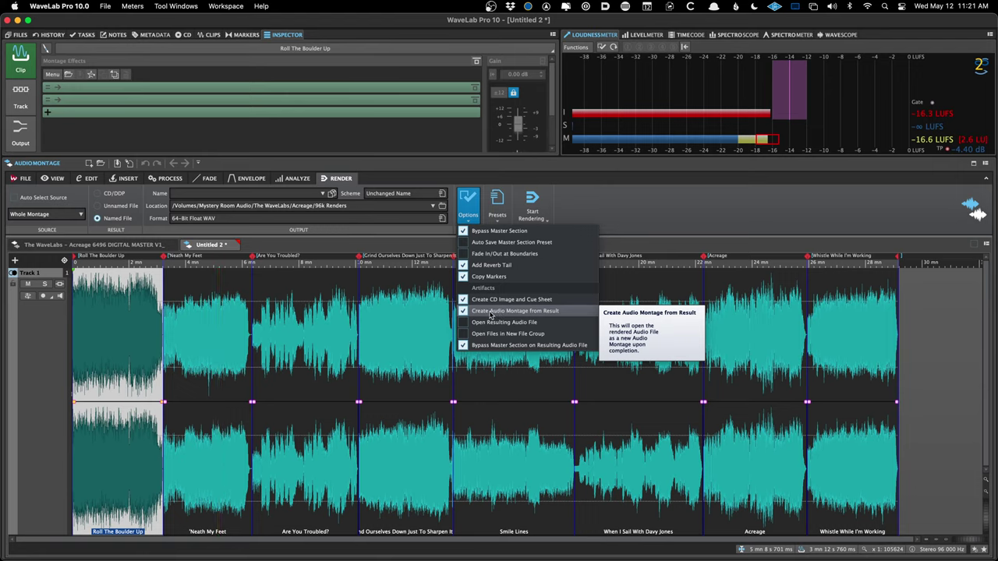
- Inspect the waveforms of the new untitled montage and the list of audio files it uses
click(616, 204)
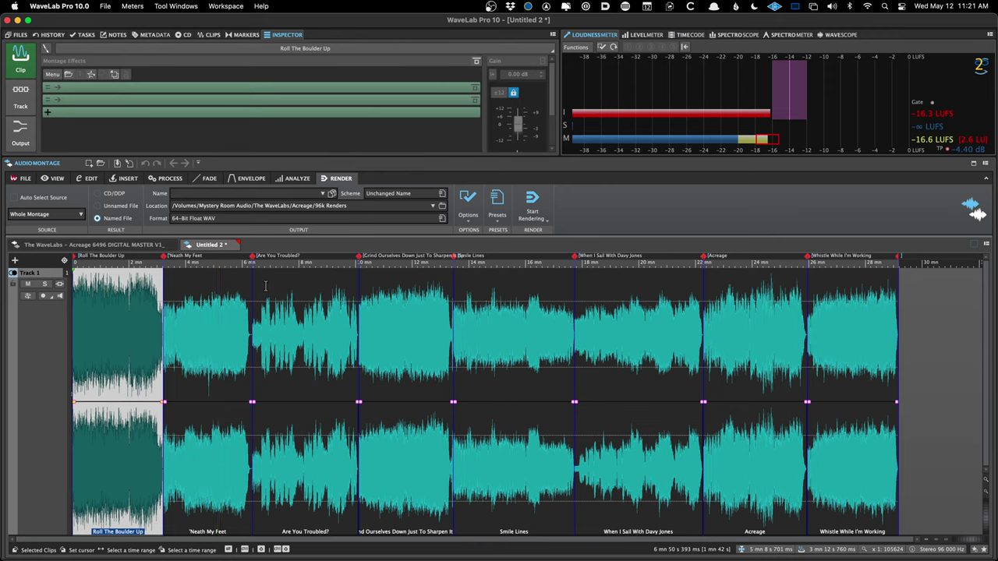
scroll(274, 350, up, 5)
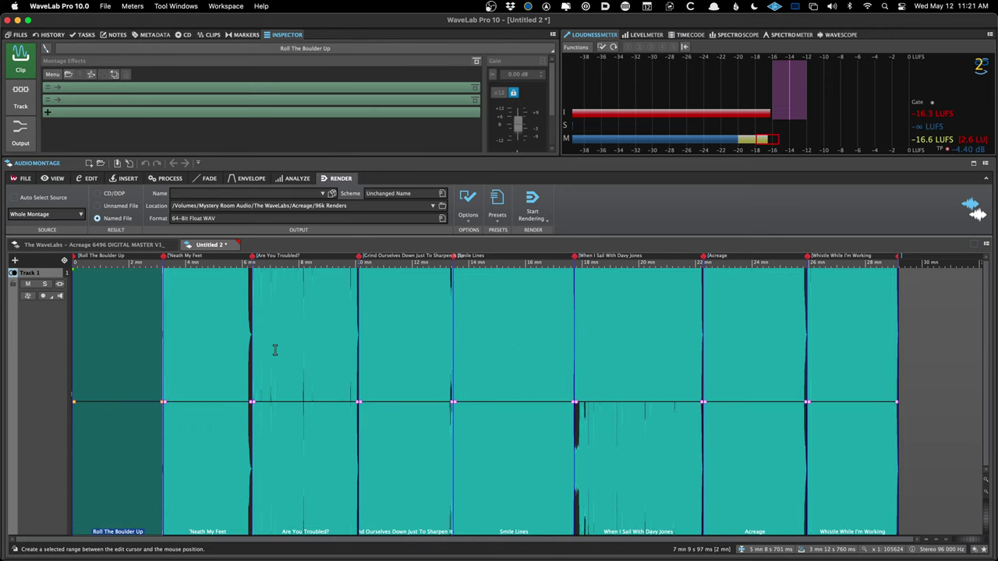
scroll(275, 350, down, 5)
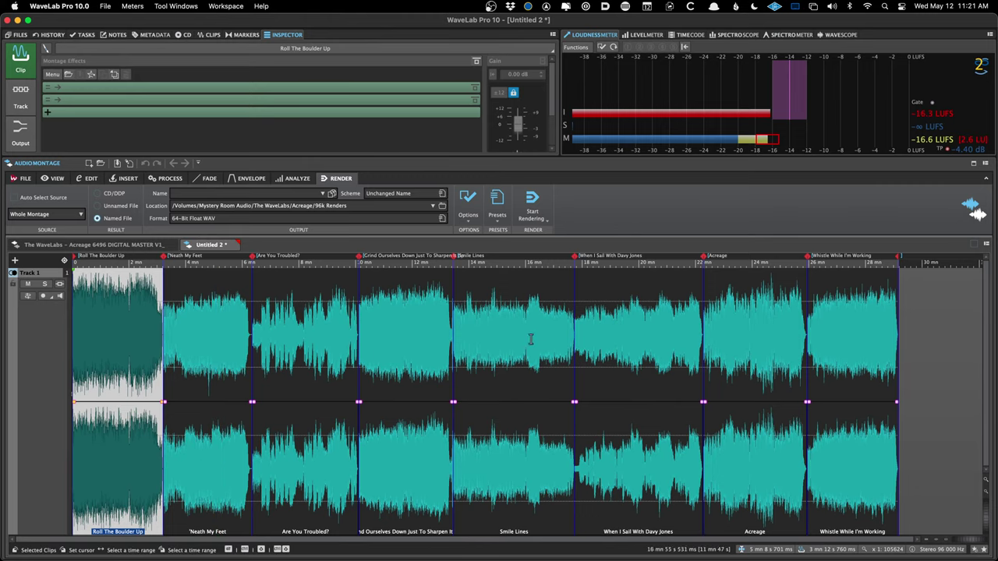
click(18, 34)
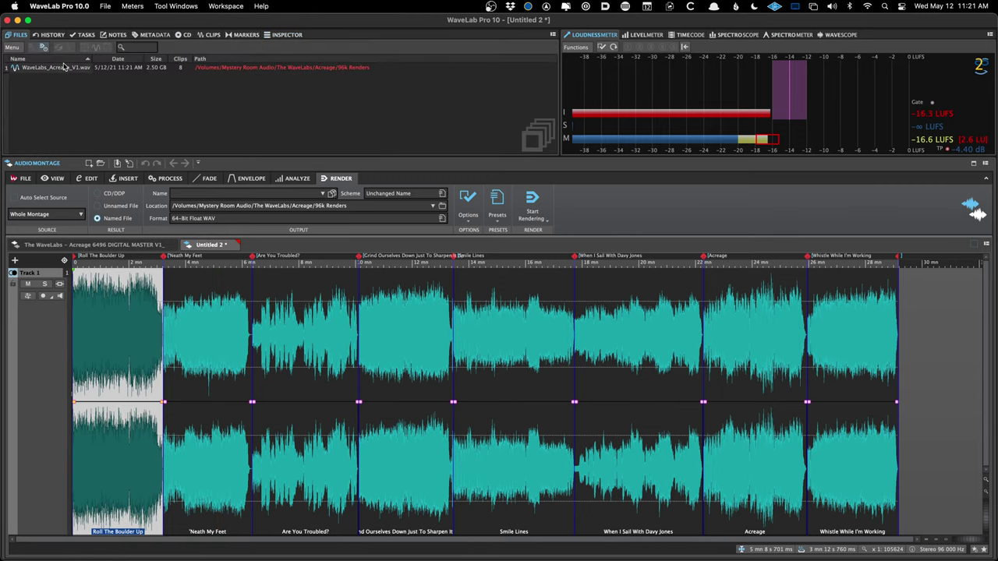
- Switch to Path Finder, examine WaveLabs_Acreage_V1.wav and WaveLabs_Acreage_V1.cue in the 96k Renders folder, and return to WaveLab
key(super+Tab)
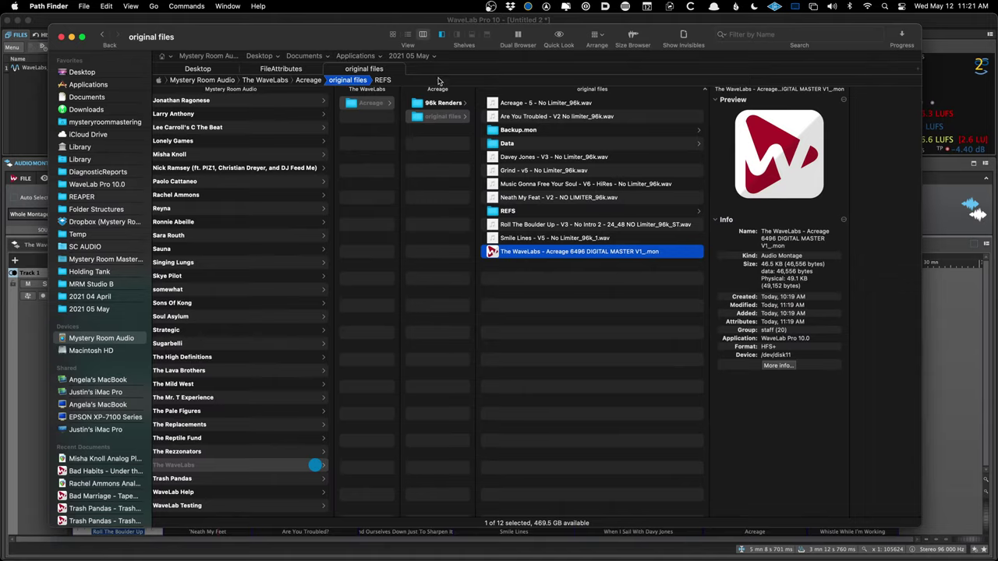
click(442, 103)
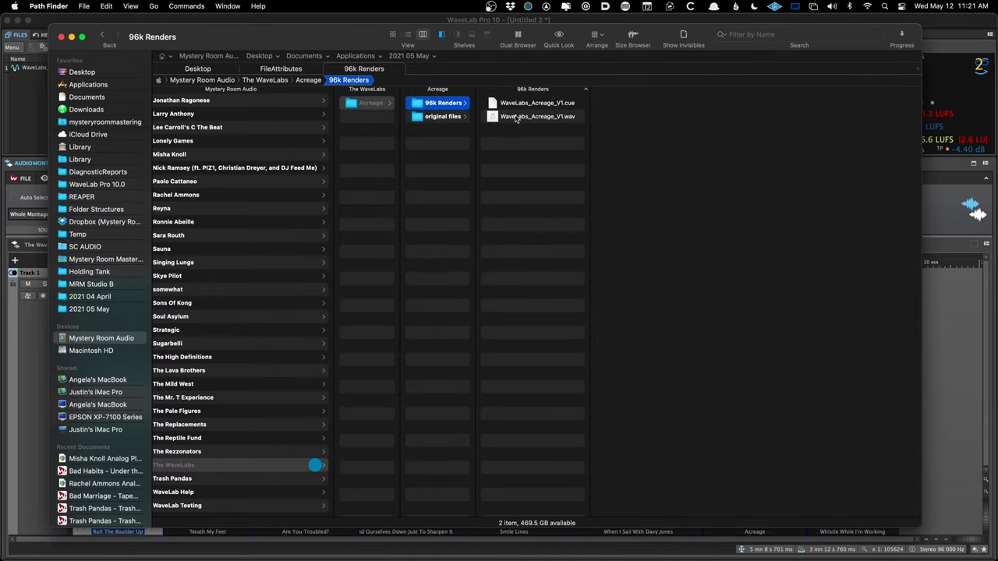
click(577, 118)
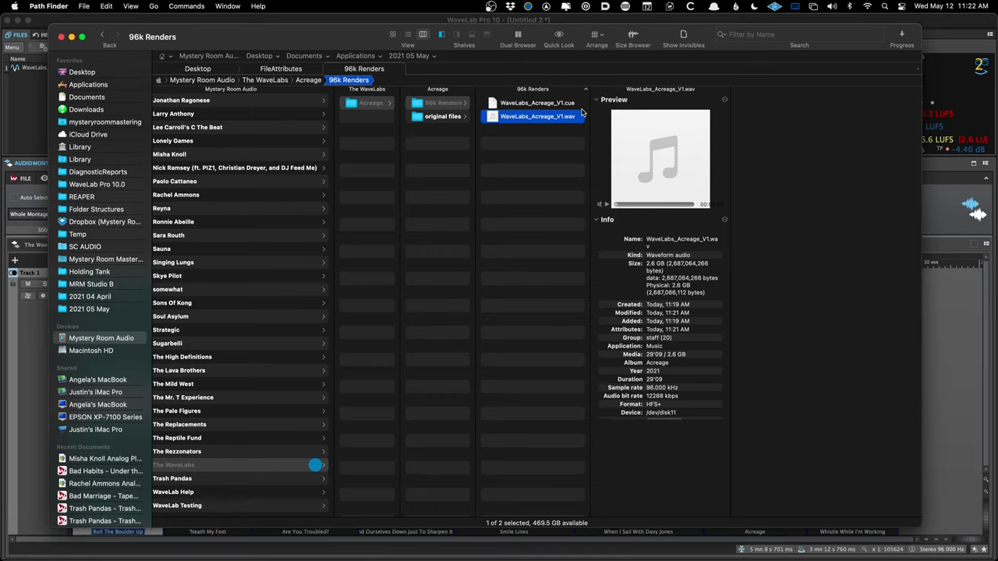
key(Up)
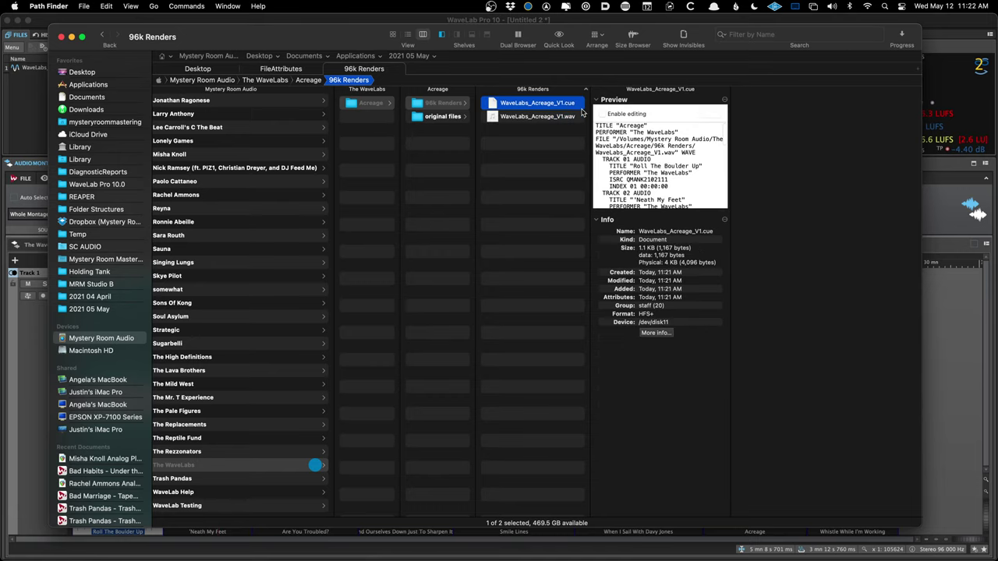
key(space)
key(space)
key(cmd+Tab)
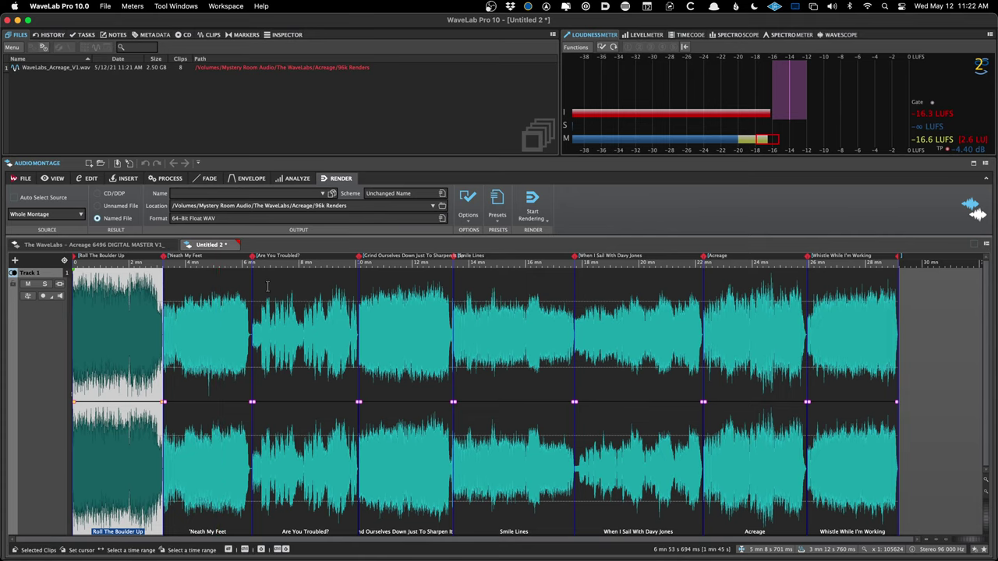
- Inspect the transition from 'Neath My Feet to Are You Troubled?, the Smile Lines clip, and the montage's source file entry
click(245, 298)
scroll(245, 299, up, 8)
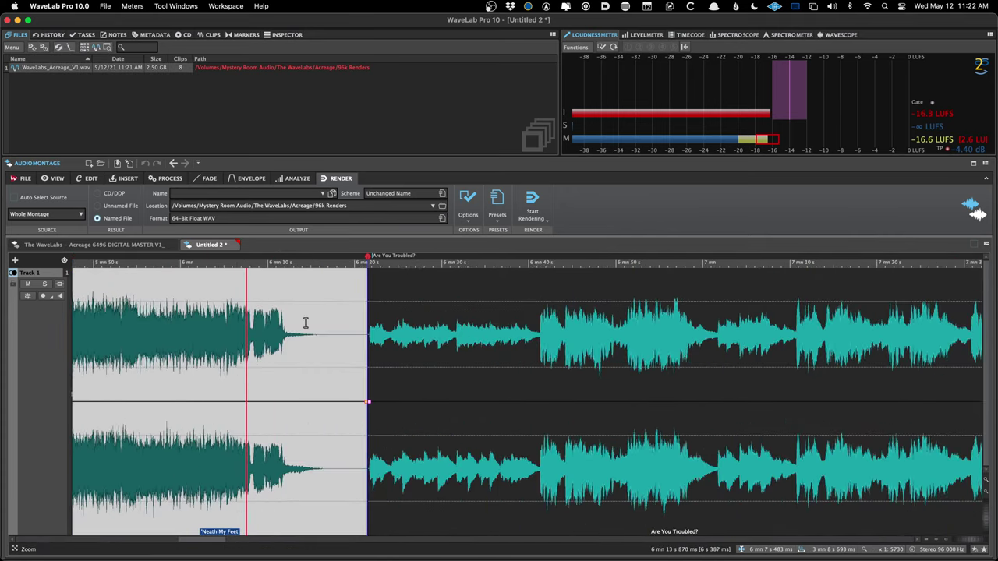
scroll(343, 338, down, 10)
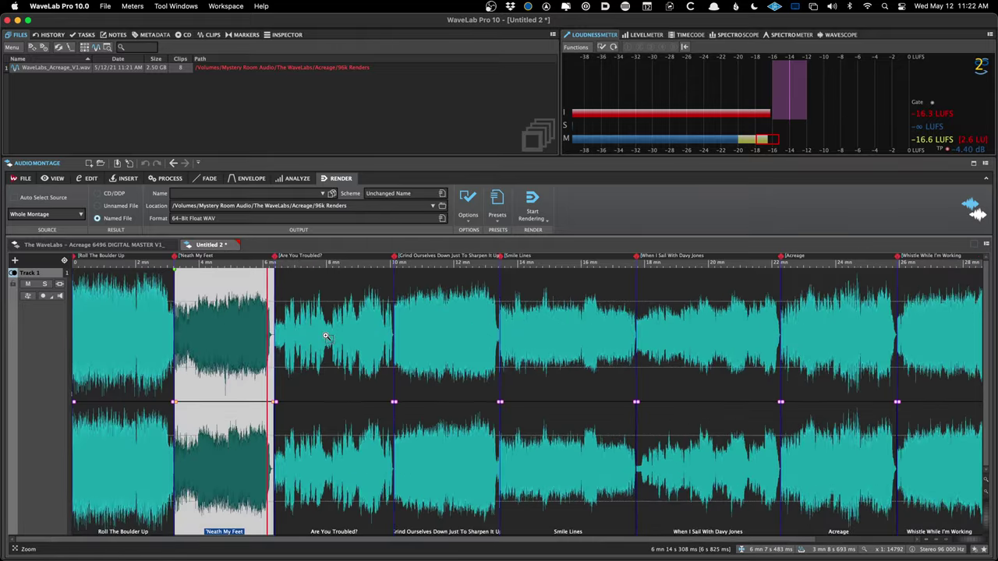
click(474, 320)
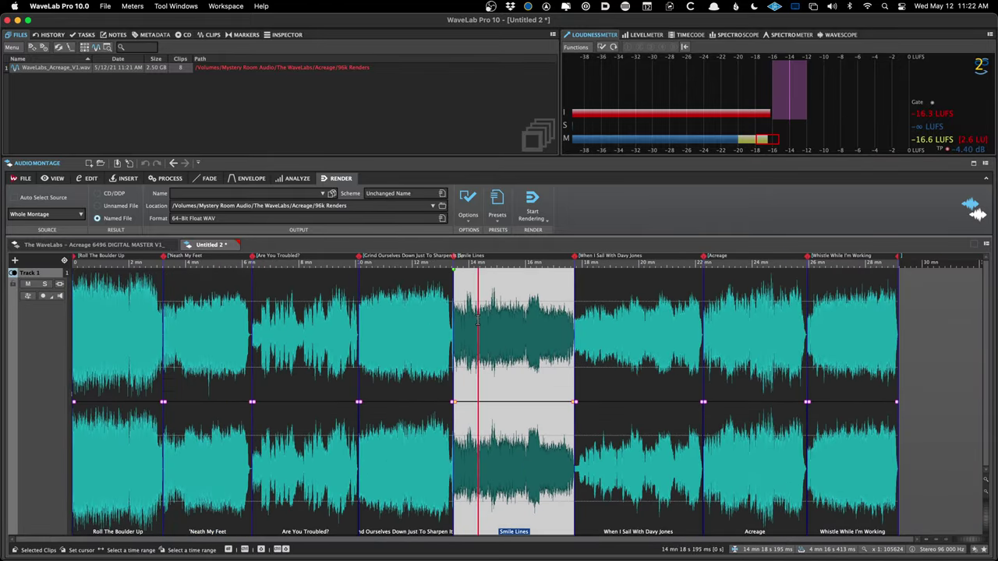
click(38, 71)
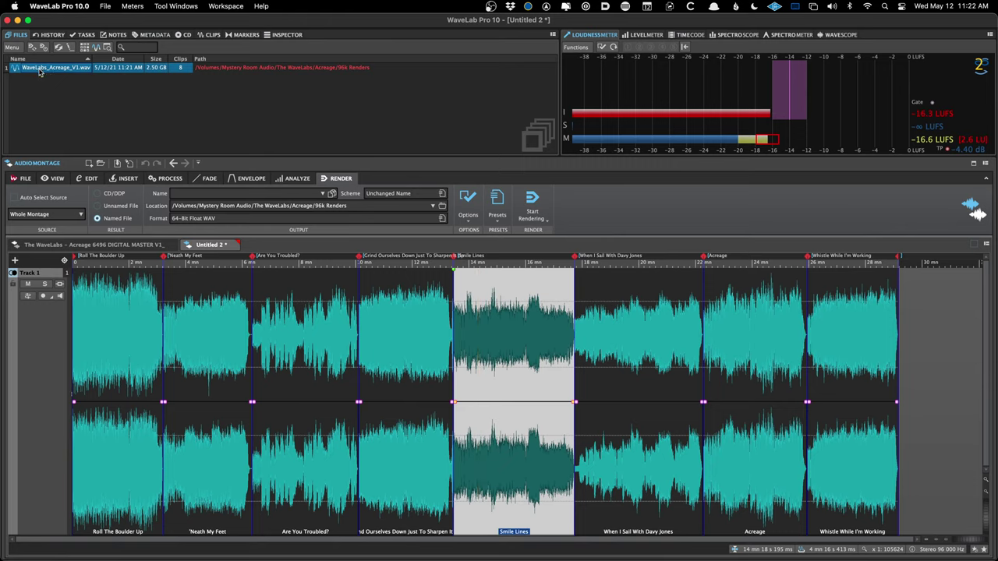
- Save the untitled montage in 96k Renders as The WaveLabs - Acreage 2496 DIGITAL MASTER V1, reusing the source montage's name
click(125, 245)
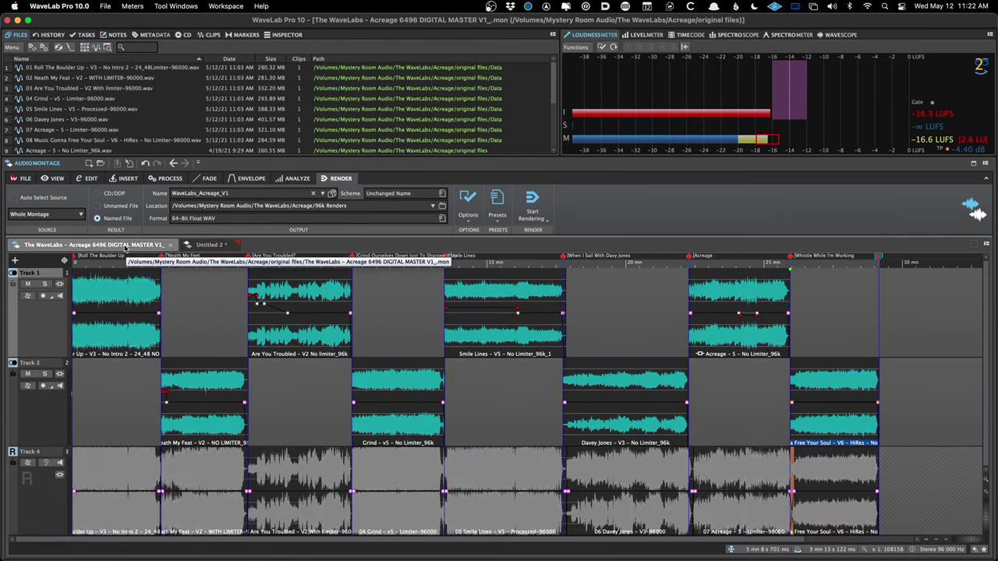
key(super+shift+c)
key(Return)
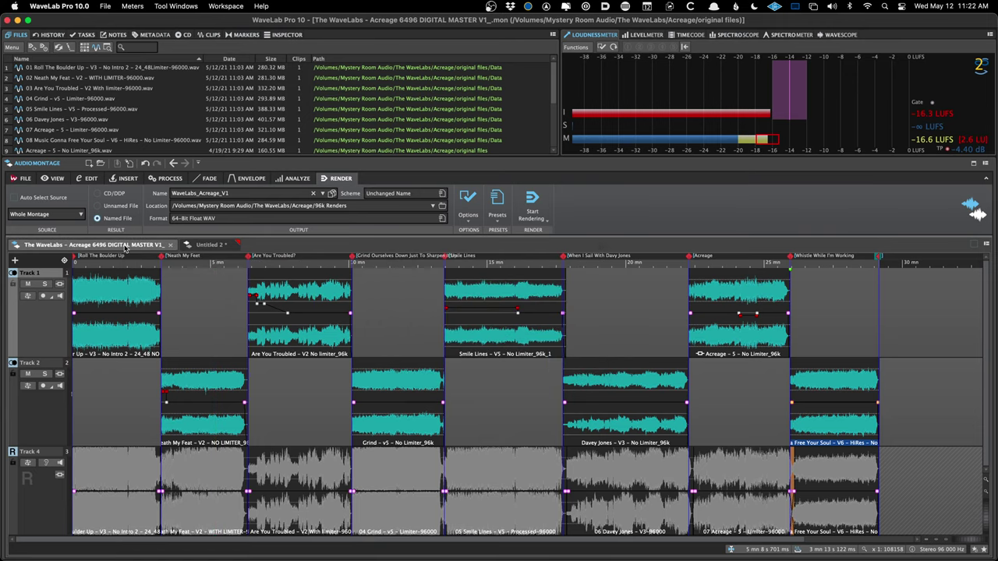
key(ctrl+Tab)
key(super+s)
key(super+v)
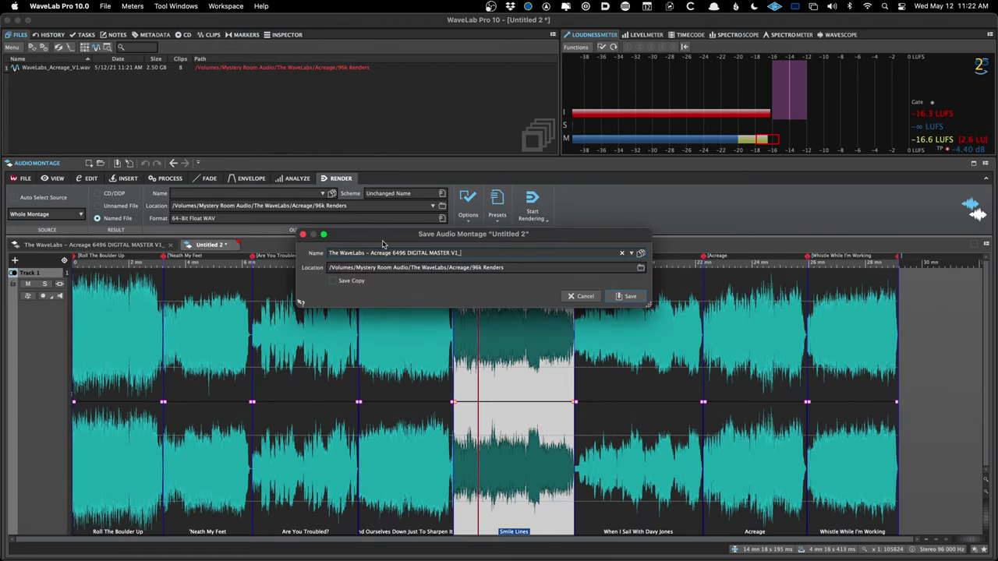
text(249)
key(Return)
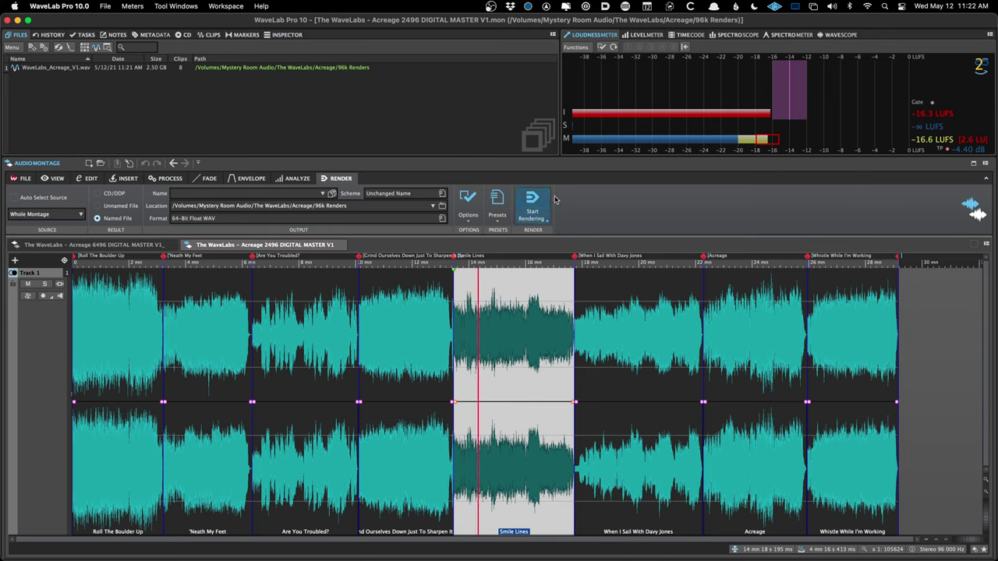
- Review the list of recent audio montages for examples of the naming convention
right_click(582, 203)
mouse_move(592, 218)
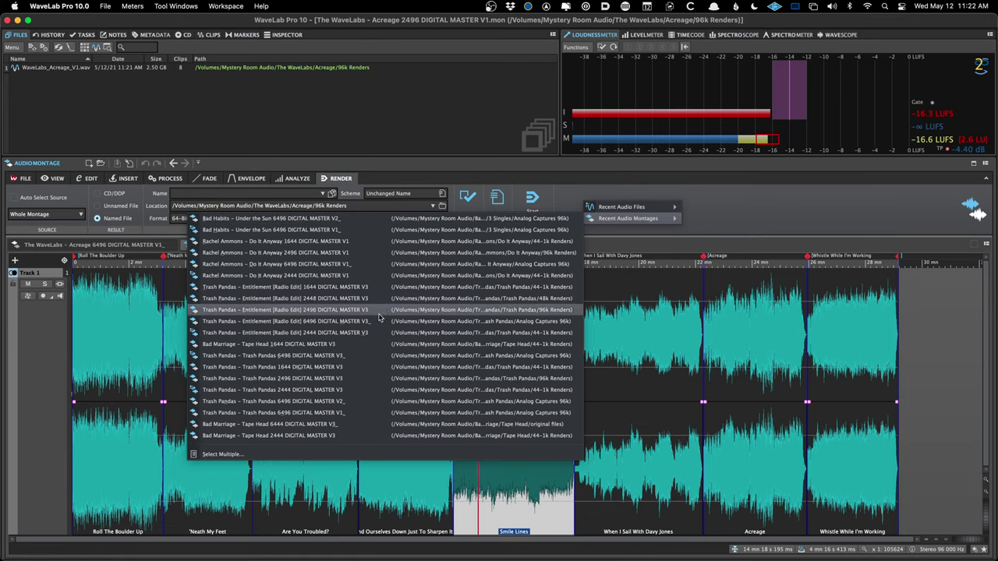
click(442, 168)
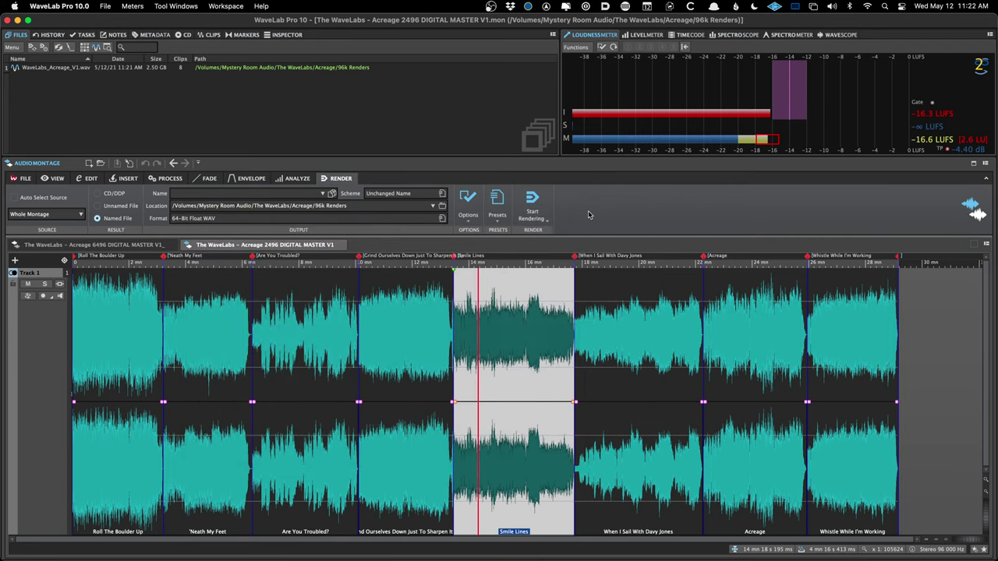
- Play parts of the Roll The Boulder Up and Grind Ourselves Down clips while checking the bit meter
click(274, 308)
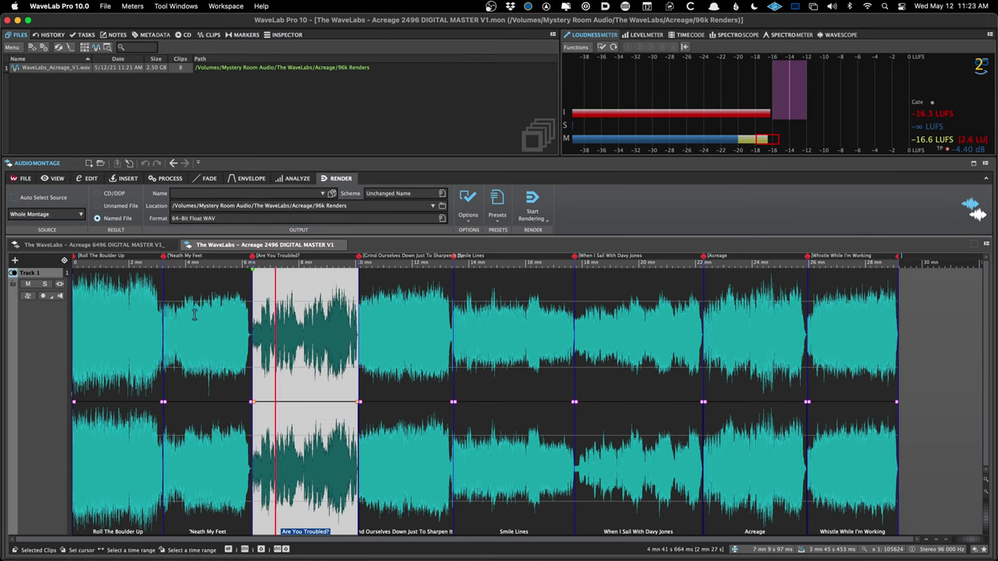
click(118, 334)
key(space)
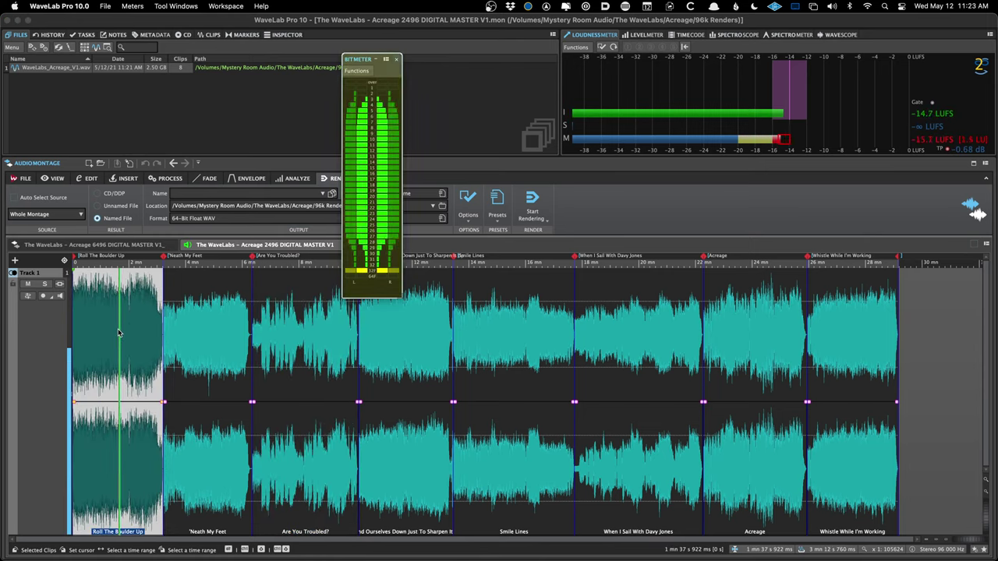
key(space)
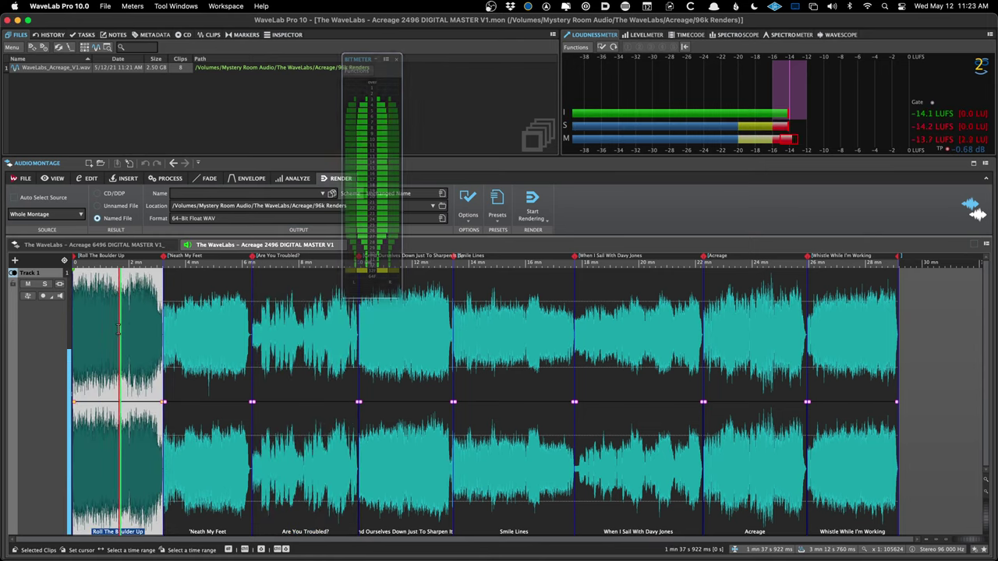
click(403, 378)
key(space)
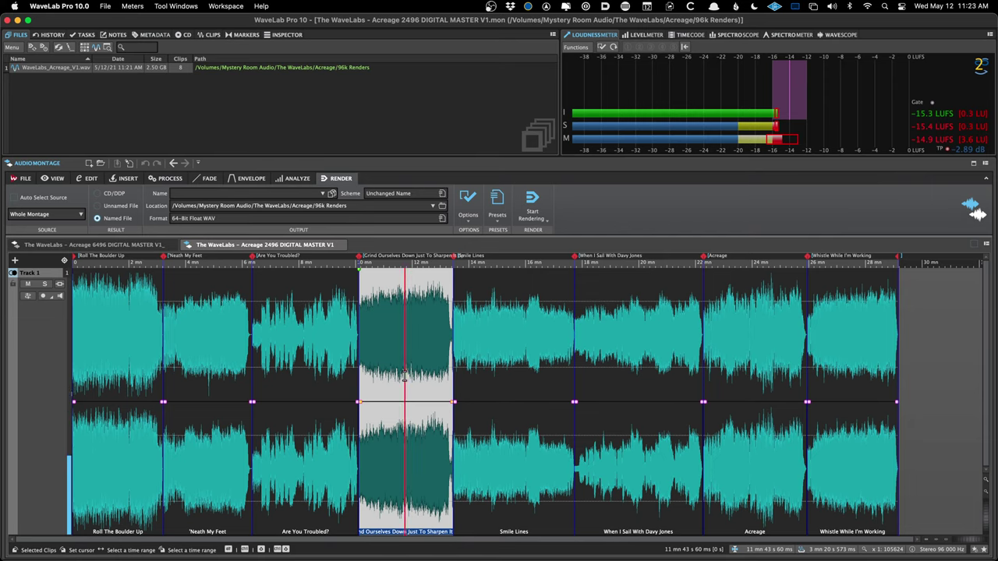
- Insert the iZotope MBit+ Dithering plug-in in the montage output effects and load its JP 16-Bit preset
click(286, 35)
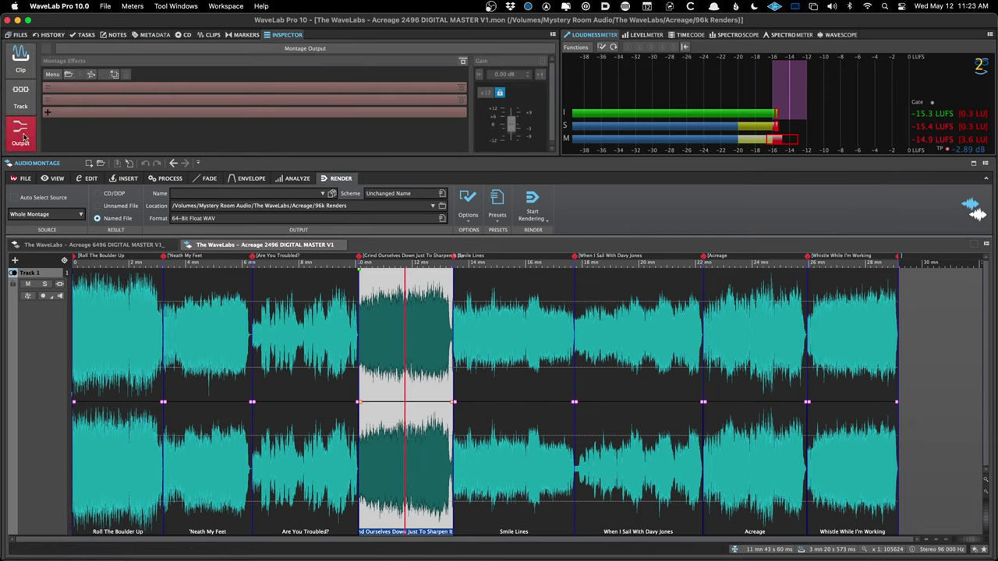
click(73, 89)
mouse_move(117, 261)
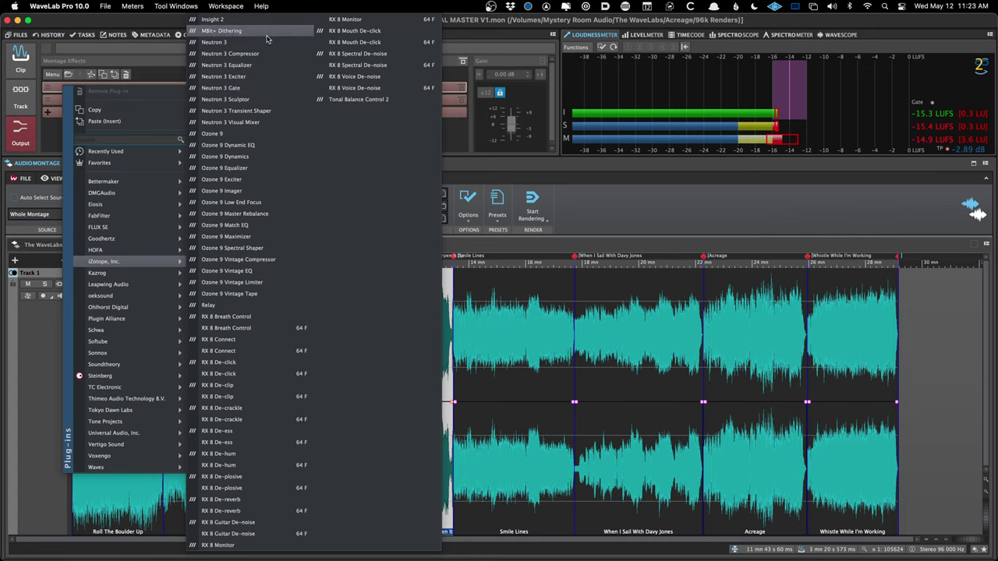
click(221, 30)
drag(117, 141, 200, 124)
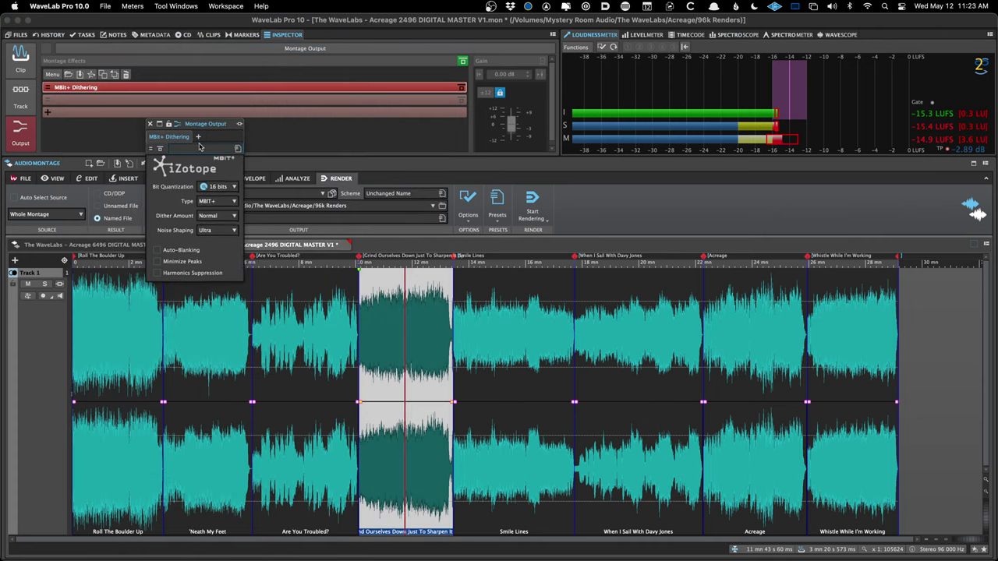
click(218, 186)
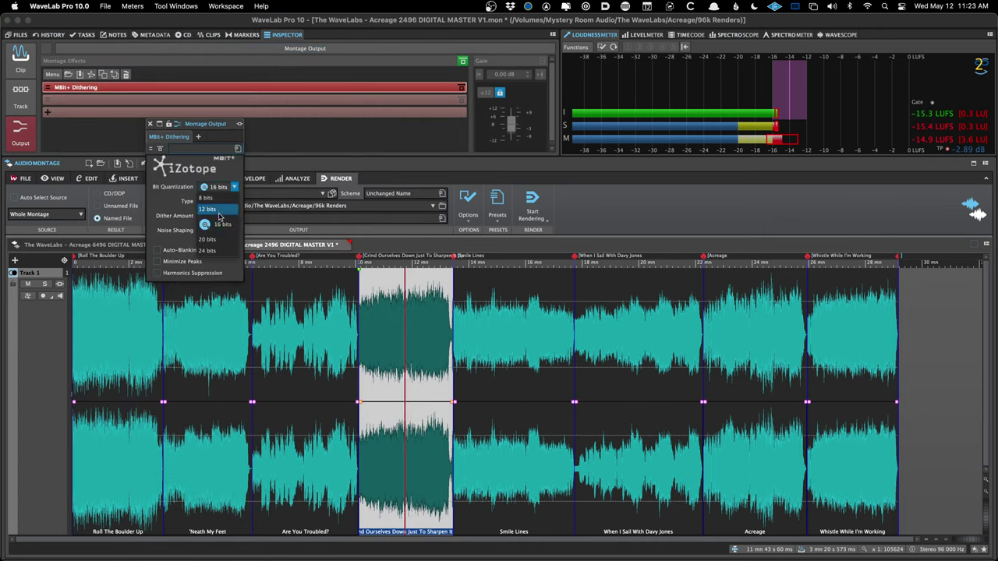
click(212, 187)
click(195, 150)
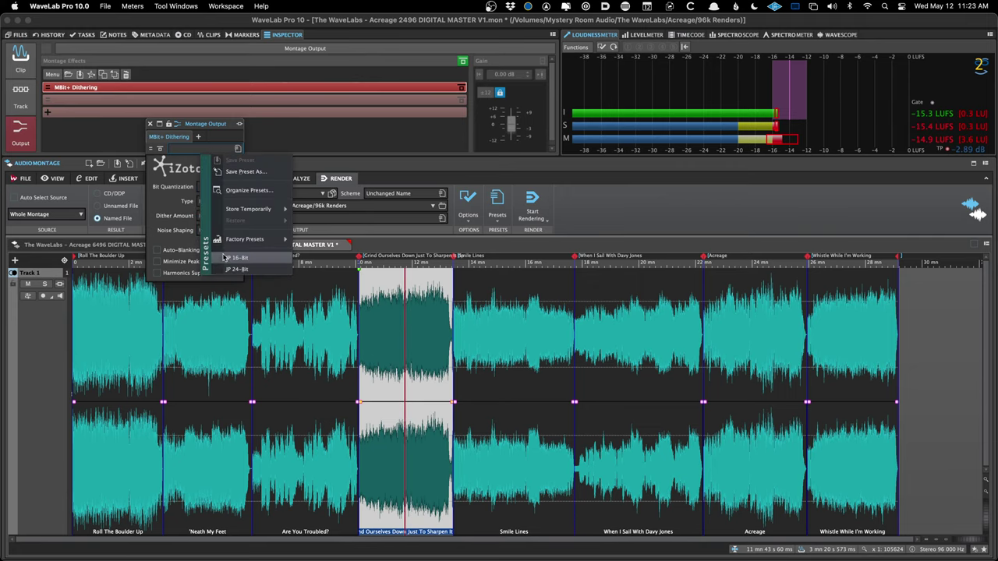
click(211, 257)
click(150, 126)
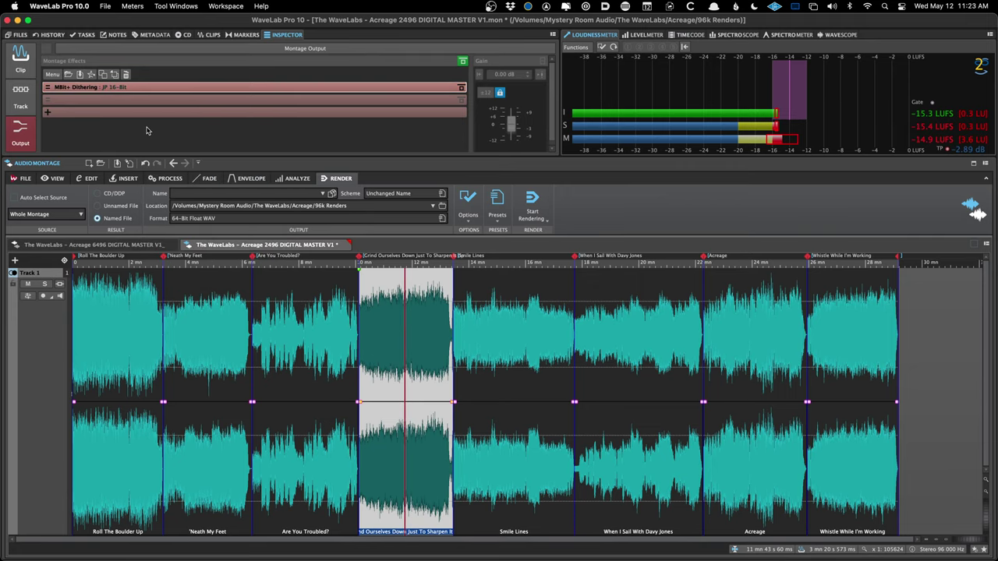
- Load the plug-in chain 24 Ghz GD.plugs into the montage output effects
click(68, 74)
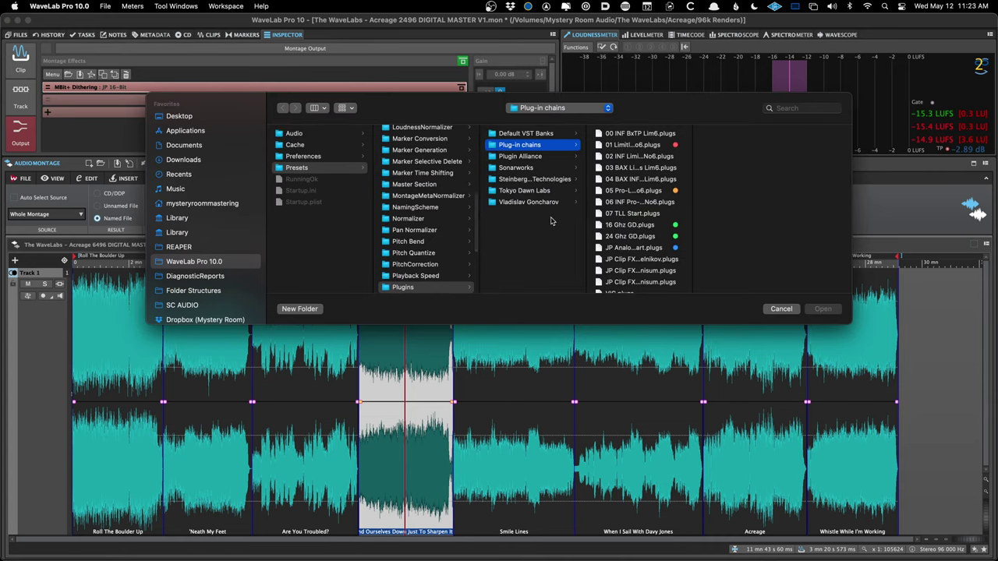
click(627, 236)
double_click(628, 236)
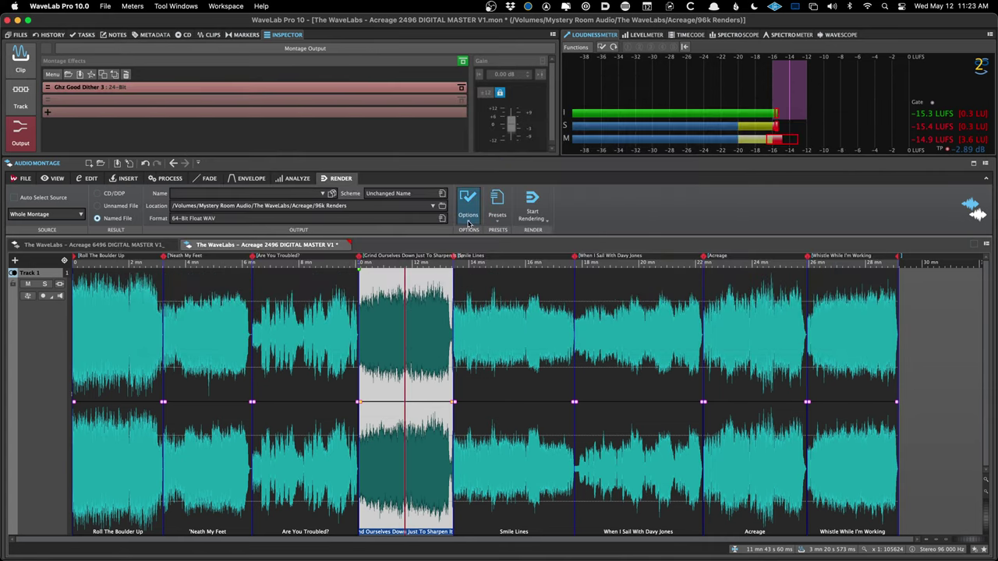
- Play Roll The Boulder Up and check the Ghz Good Dither 3 settings and bit activity on the montage output
click(118, 320)
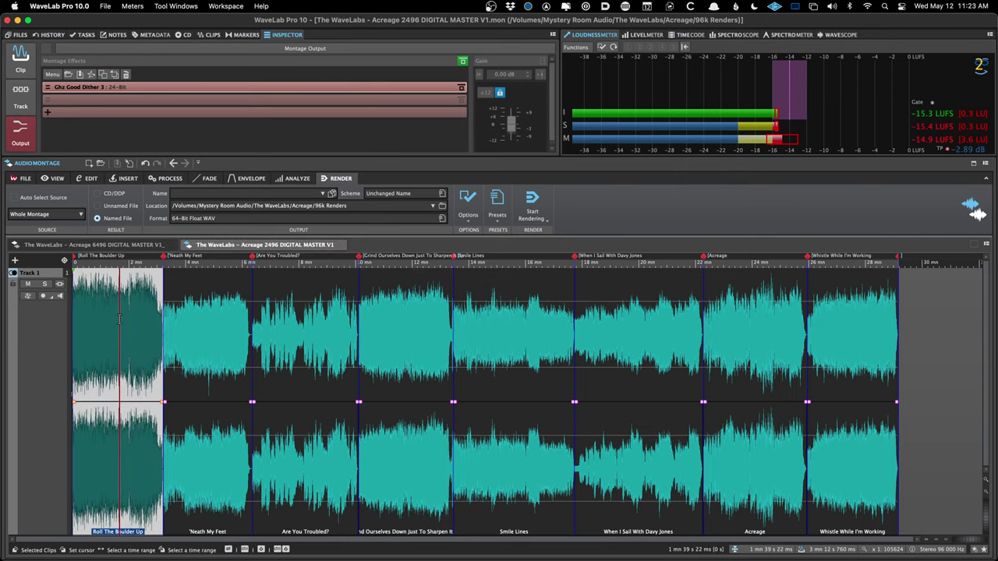
click(189, 86)
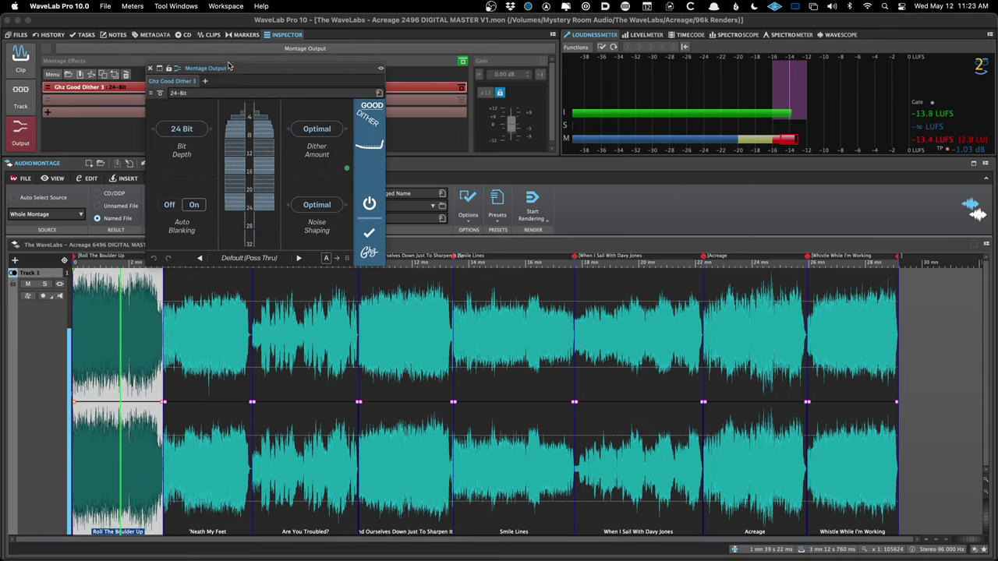
drag(241, 69, 393, 93)
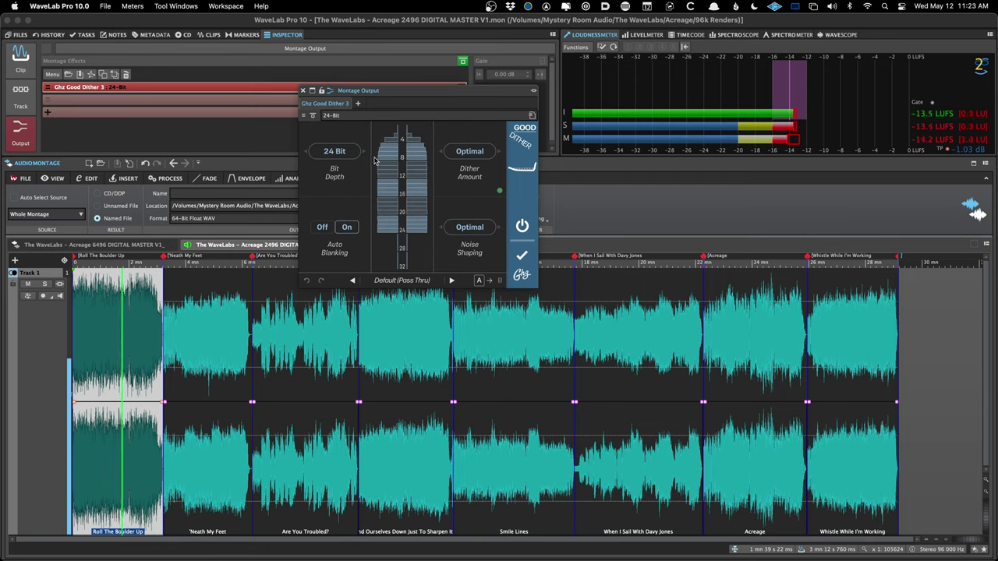
click(302, 91)
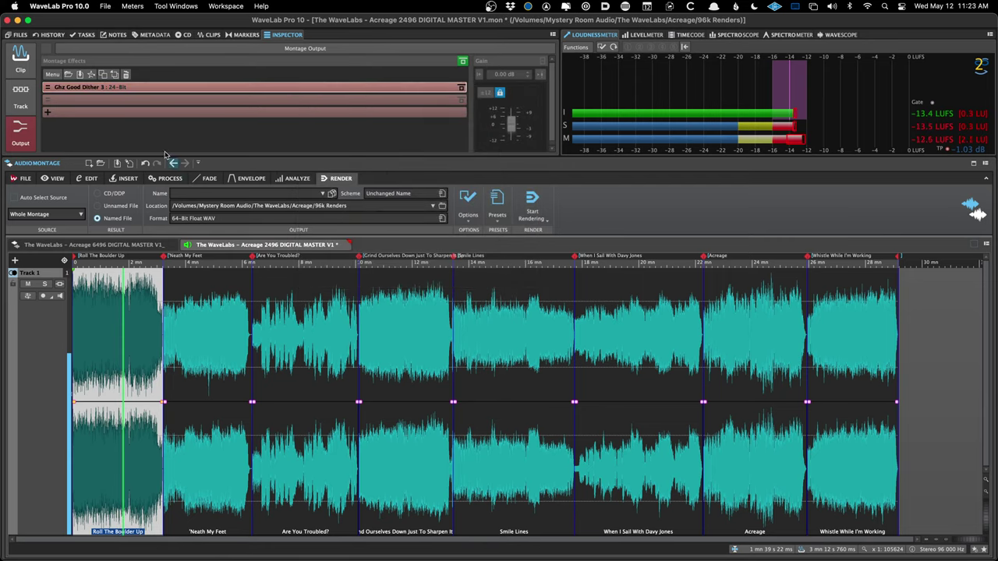
- Clear the montage output effects and reload the plug-in chain 24 Ghz GD.plugs
click(125, 74)
click(130, 314)
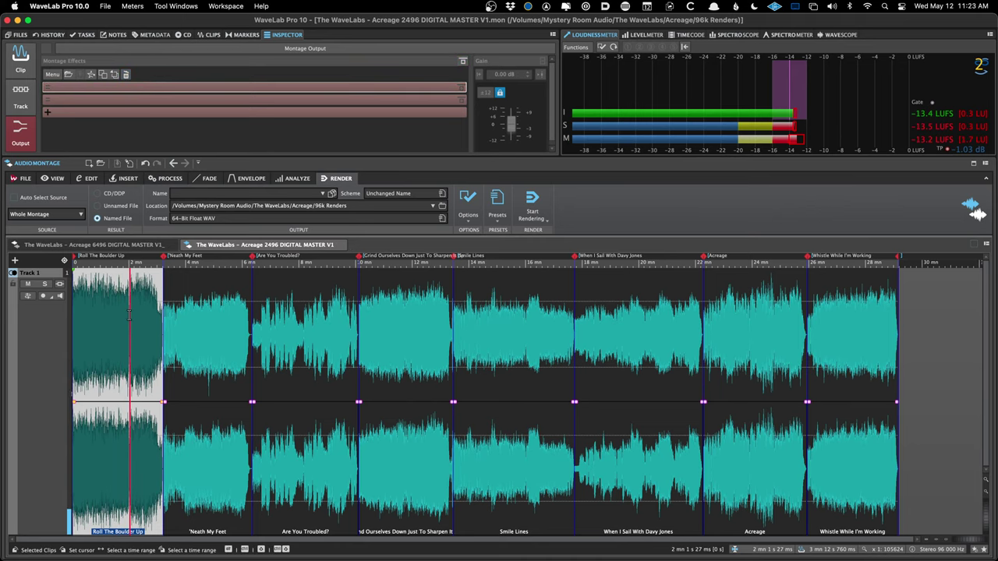
click(68, 74)
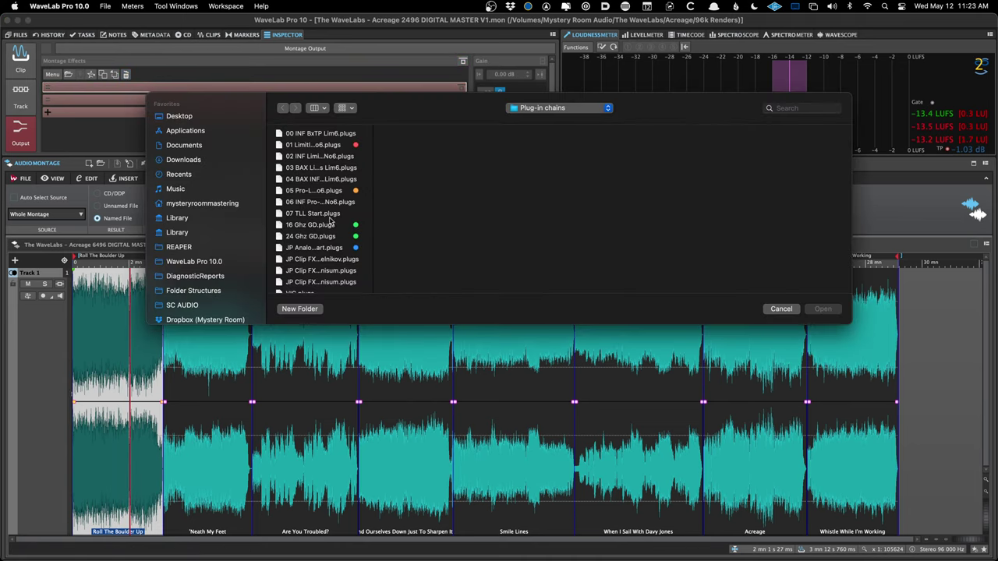
double_click(310, 236)
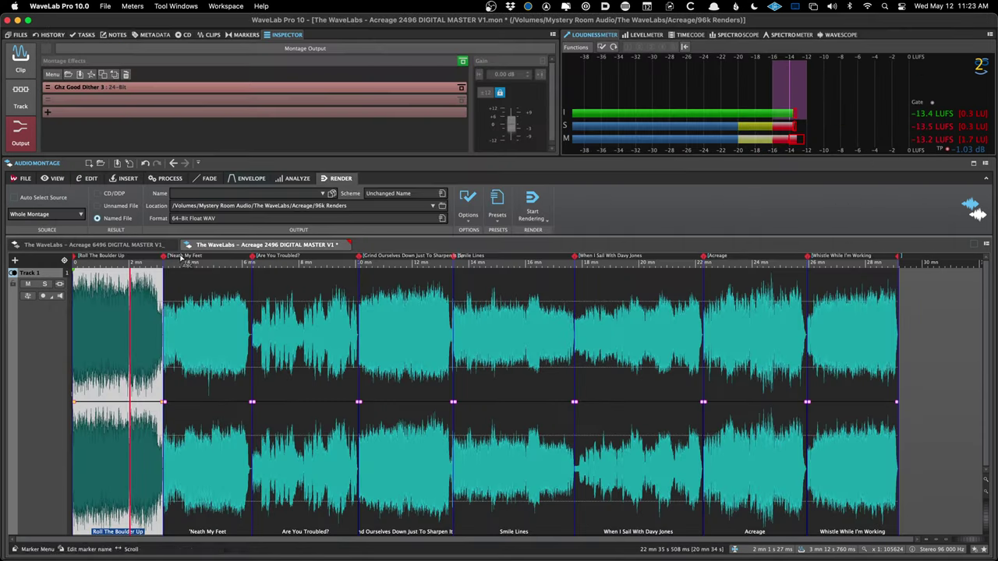
- Play Roll The Boulder Up to compare bit activity with and without the dither effect, and save the montage
click(119, 316)
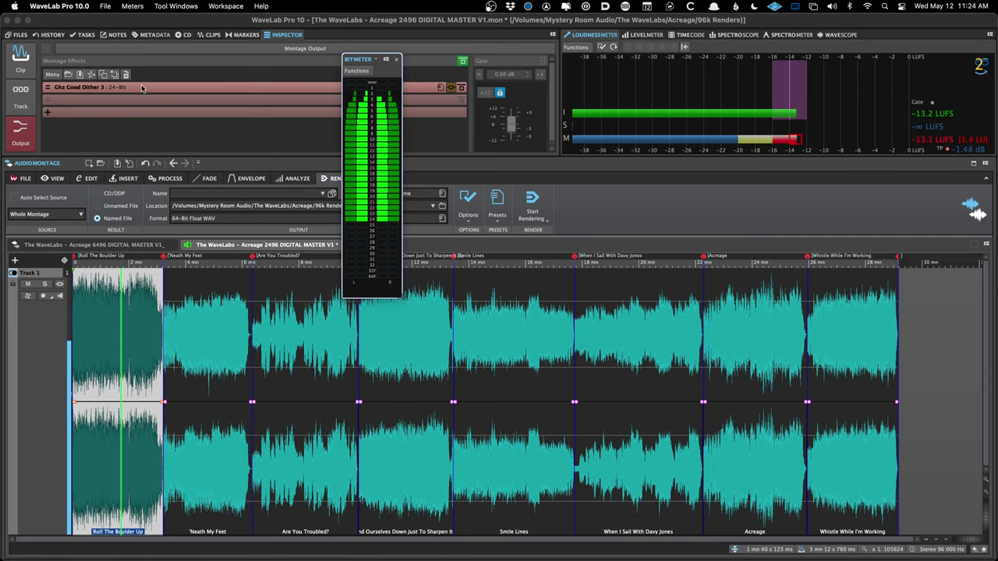
click(463, 60)
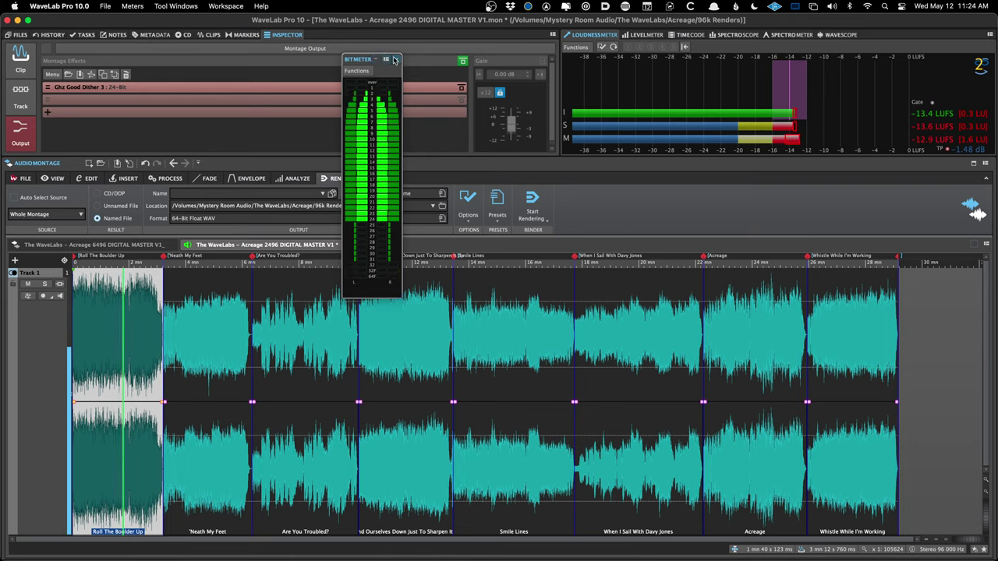
key(super+s)
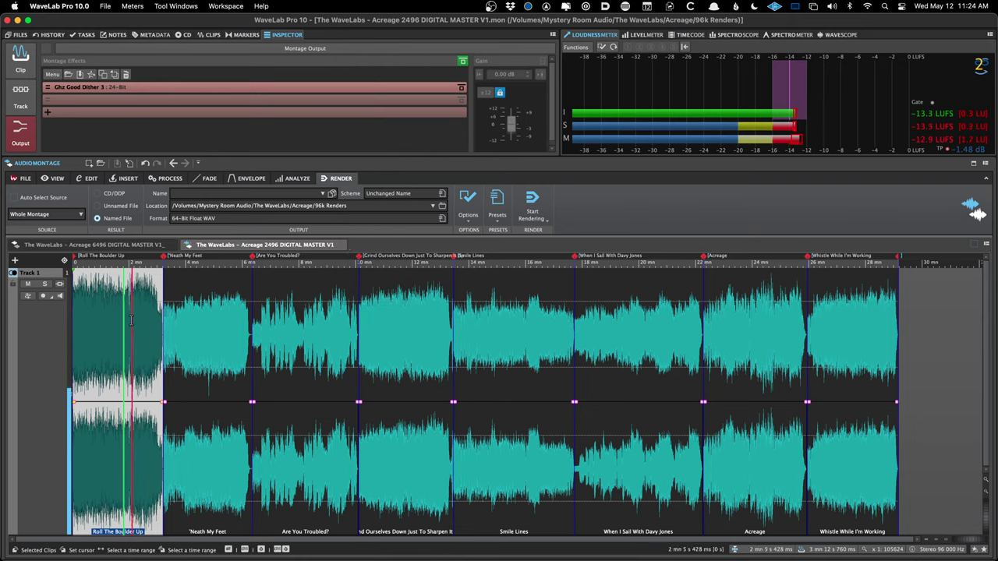
key(space)
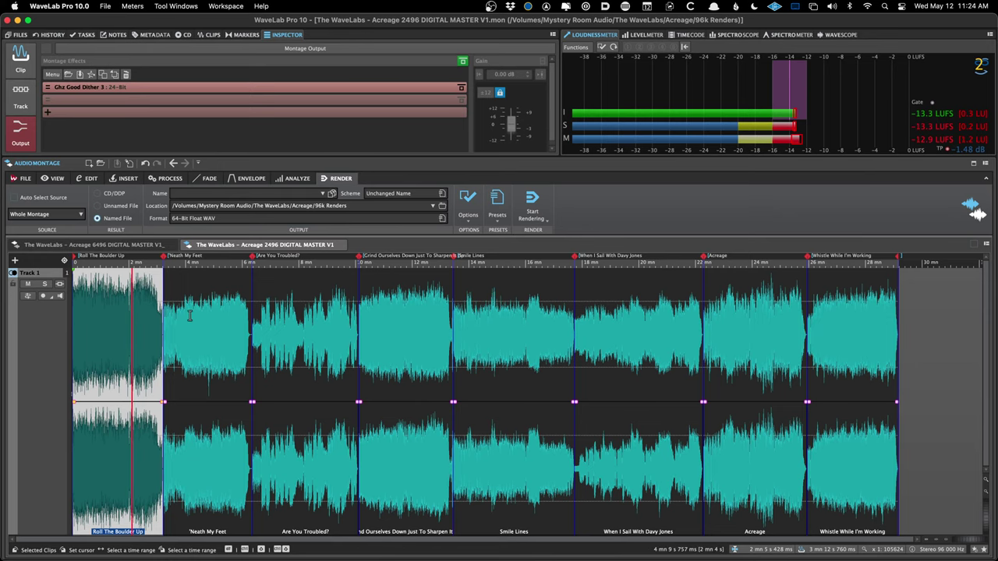
- Examine the track boundaries up close, from Grind Ourselves Down into Smile Lines and on to When I Sail With Davy Jones
scroll(179, 315, up, 2)
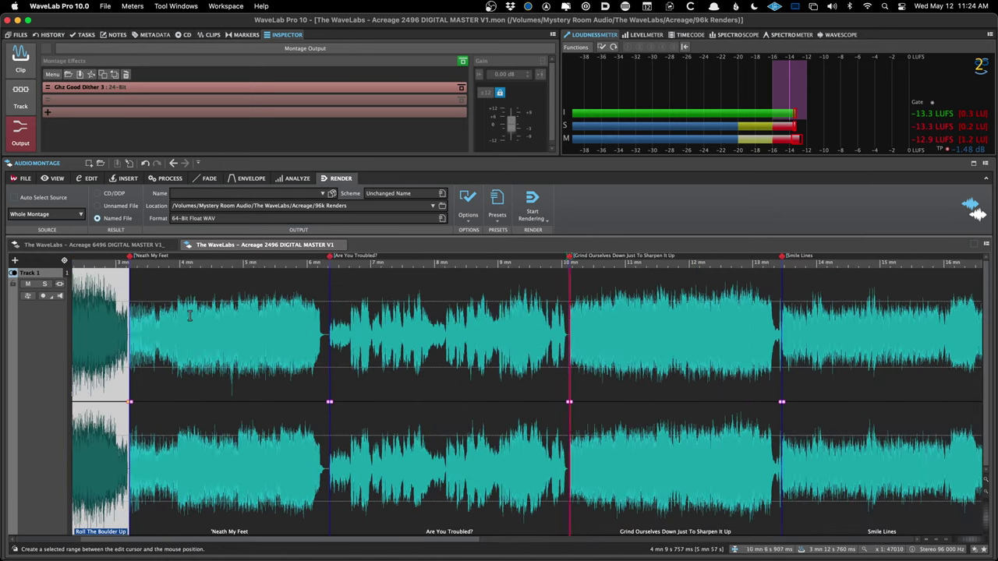
scroll(662, 326, up, 2)
scroll(662, 326, up, 2)
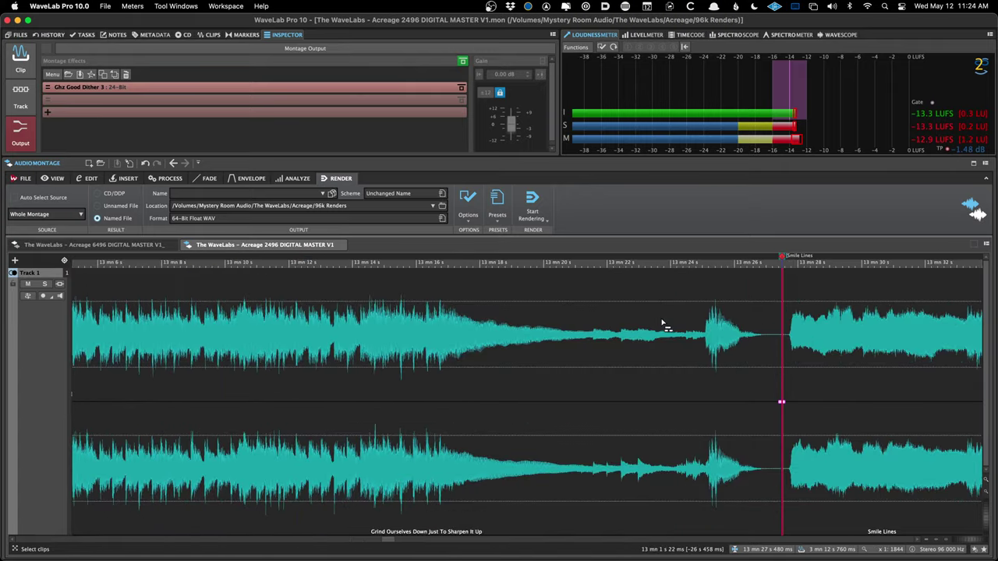
key(ctrl+Right)
key(ctrl+Left)
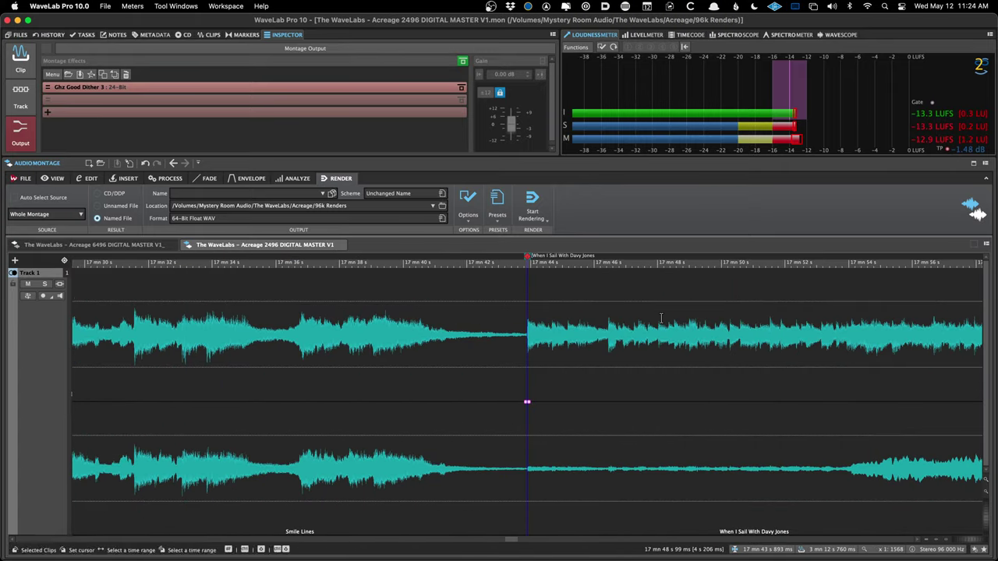
scroll(662, 324, up, 3)
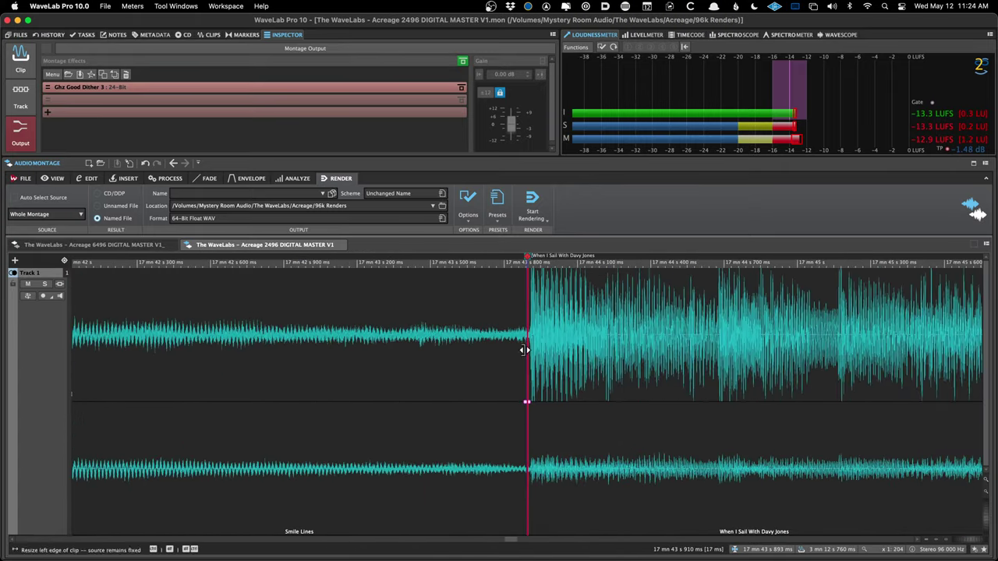
click(494, 351)
scroll(509, 357, up, 2)
scroll(510, 360, down, 4)
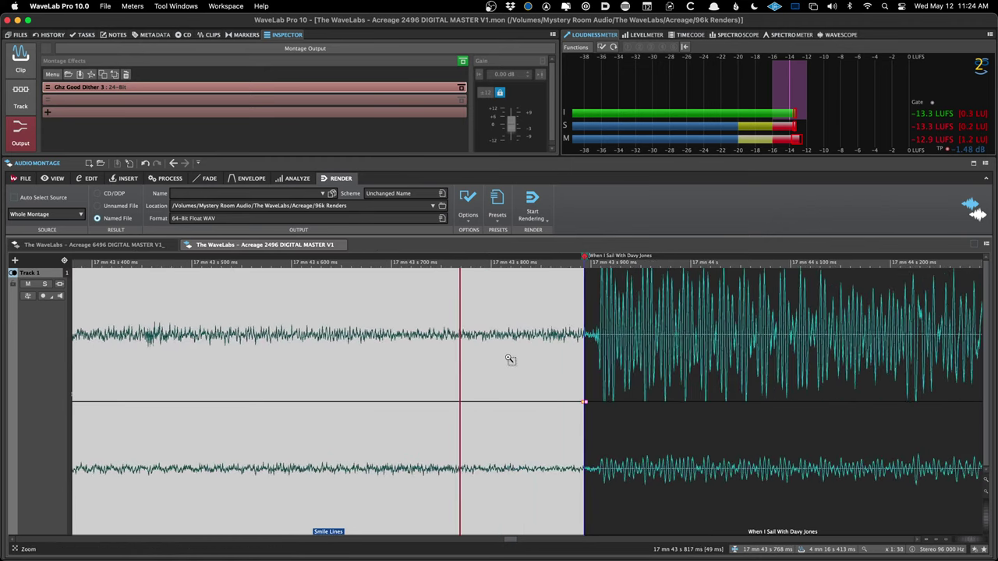
scroll(432, 370, left, 2)
- Play the transition from the end of Smile Lines into When I Sail With Davy Jones several times
click(368, 366)
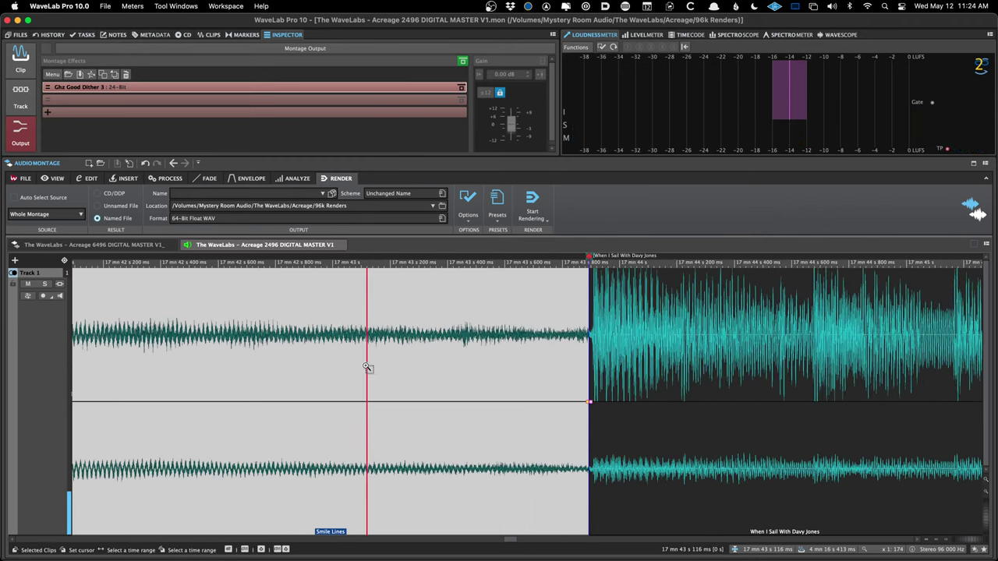
key(space)
key(space)
key(space)
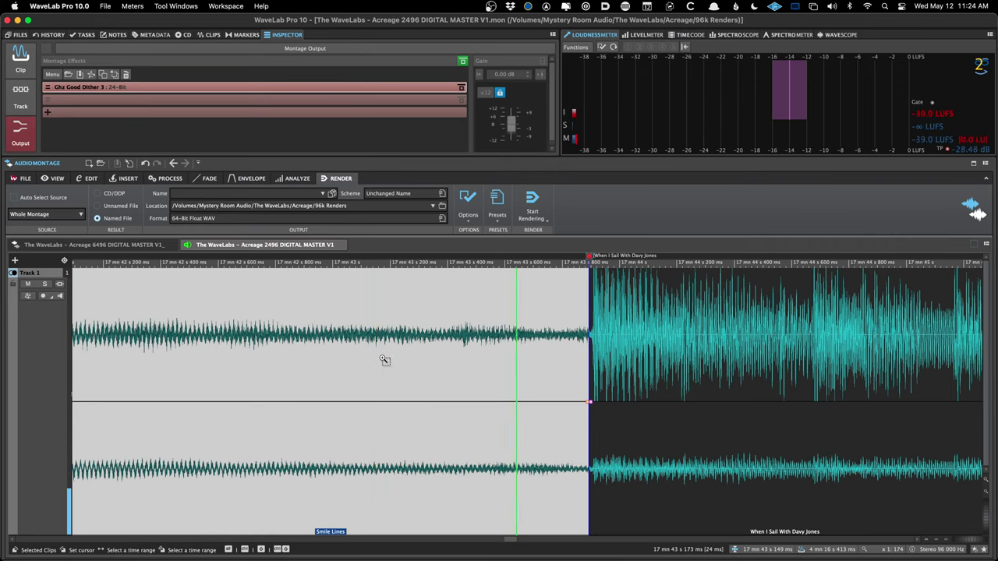
key(space)
click(301, 357)
key(space)
key(space)
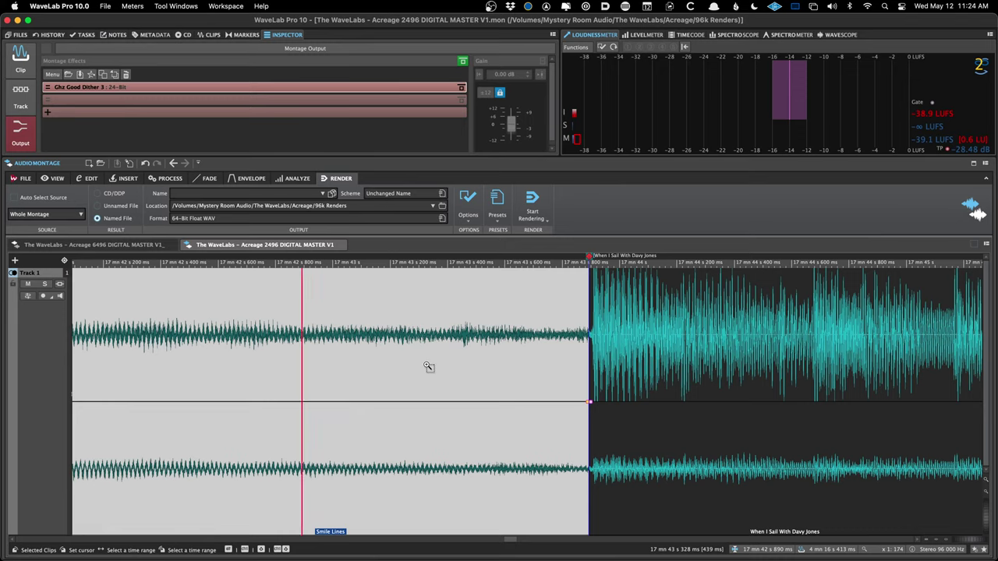
key(space)
key(space)
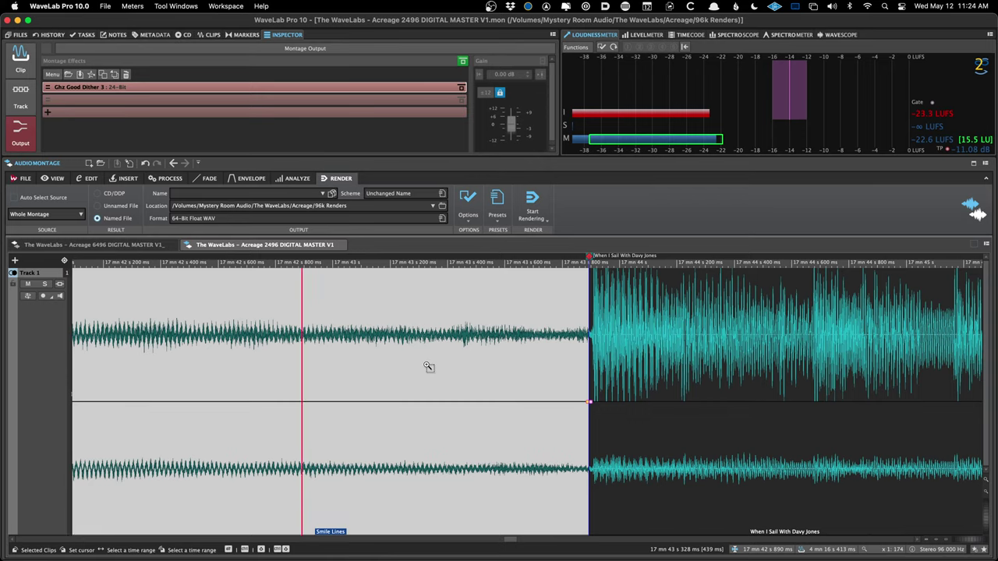
key(space)
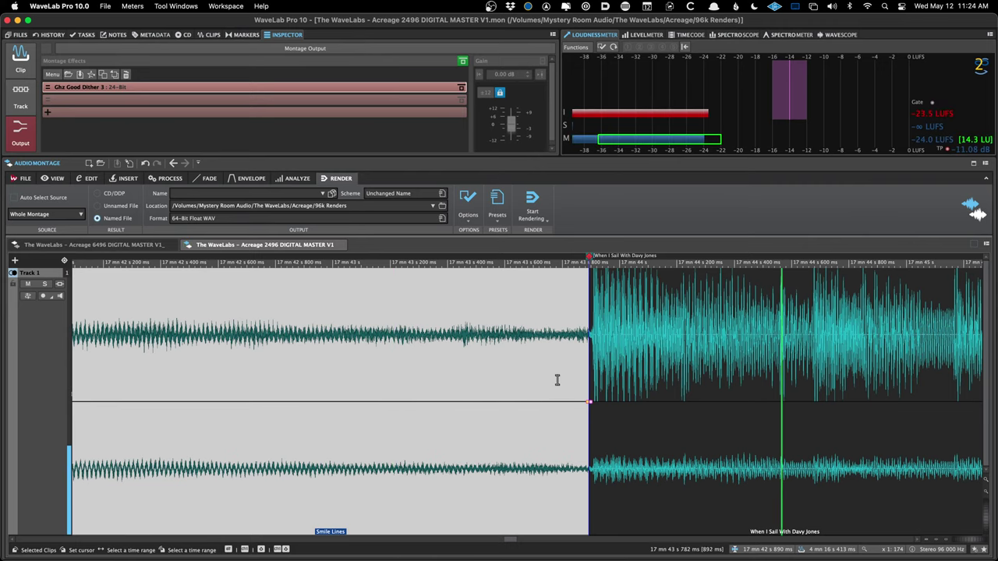
double_click(557, 380)
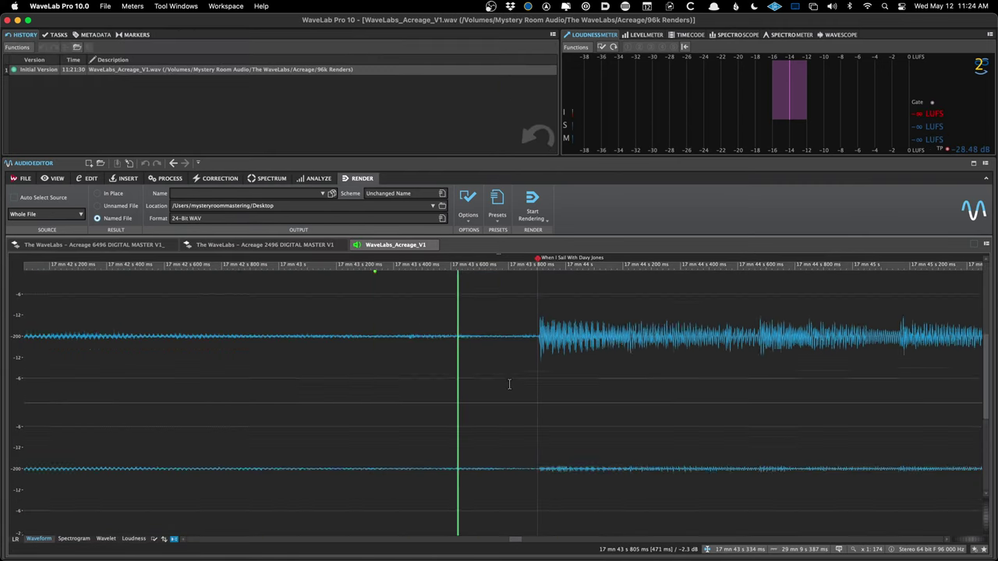
key(space)
click(433, 245)
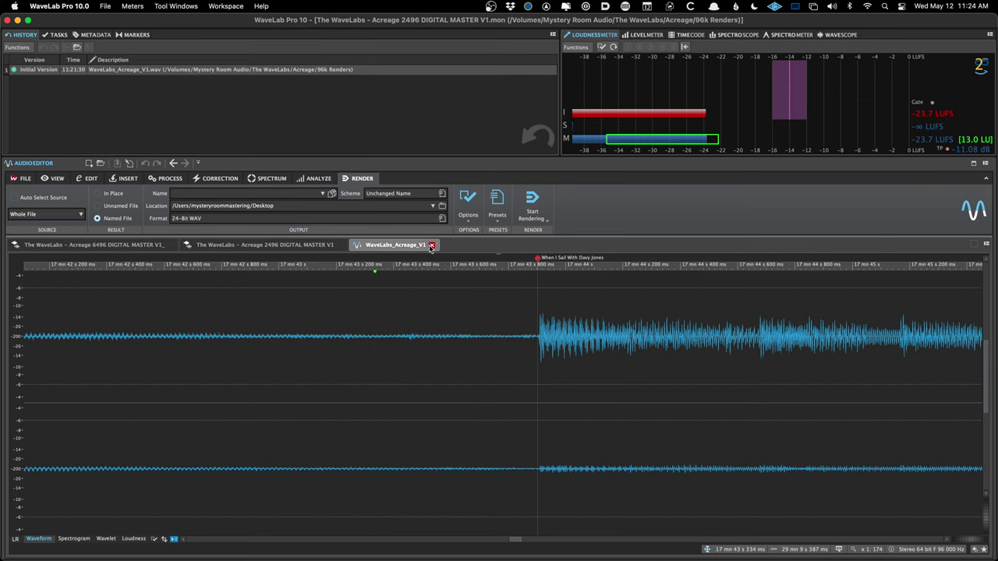
- Select the Grind Ourselves Down Just To Sharpen It Up clip in the full montage and display the montage output effects
scroll(389, 322, down, 10)
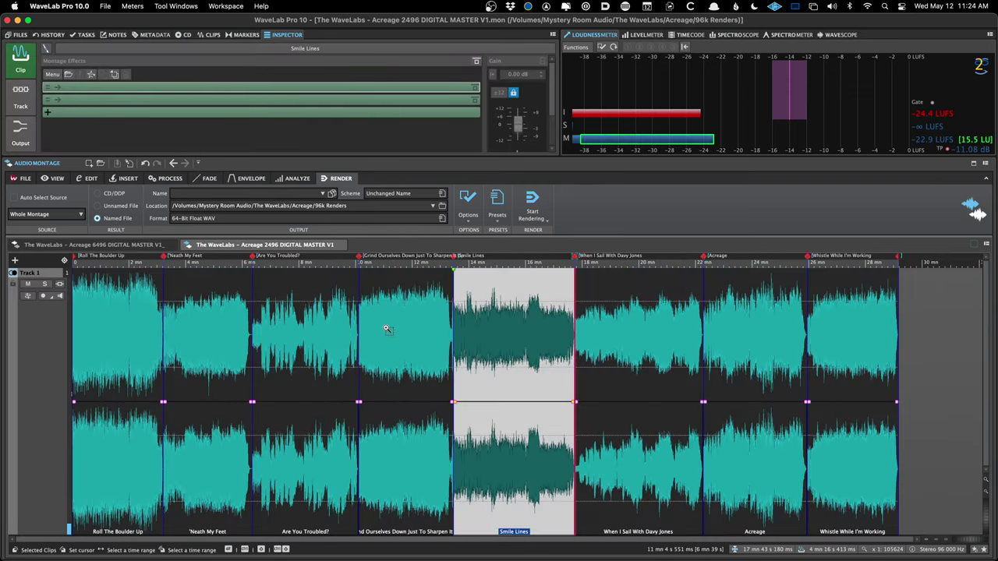
click(387, 328)
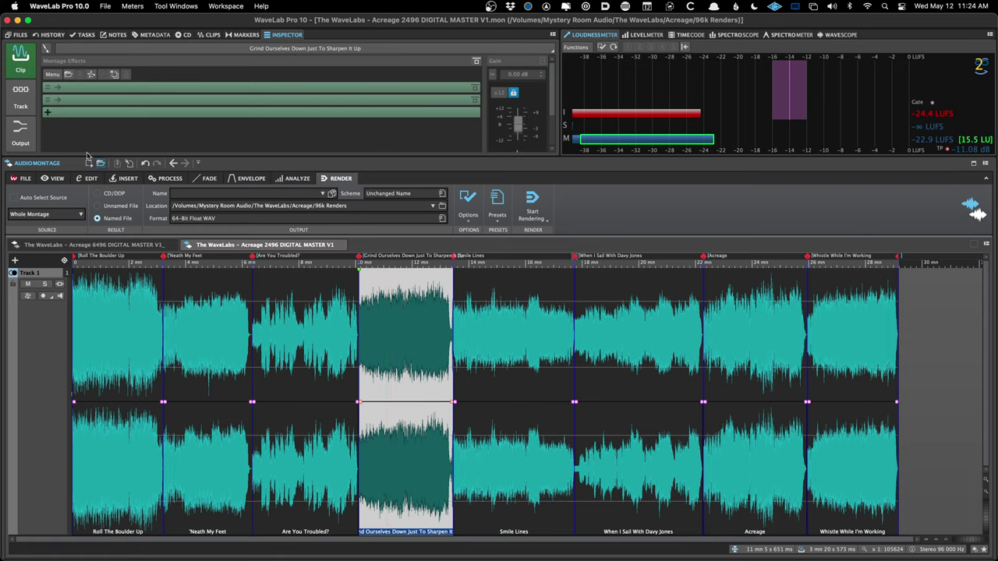
click(20, 131)
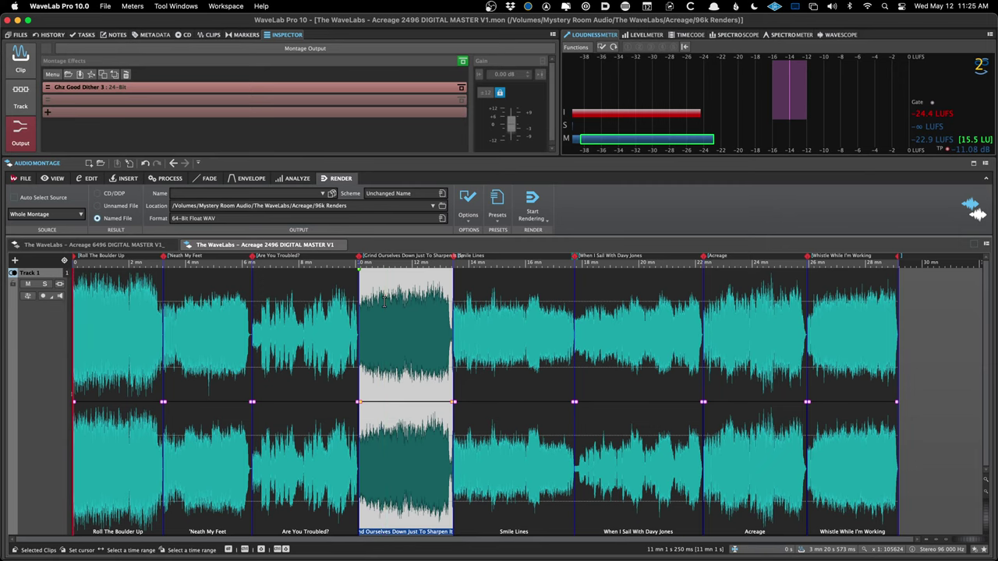
- Select Roll The Boulder Up and magnify its waveform around the gap before 'Neath My Feet for inspection
scroll(323, 357, up, 5)
scroll(324, 357, up, 1)
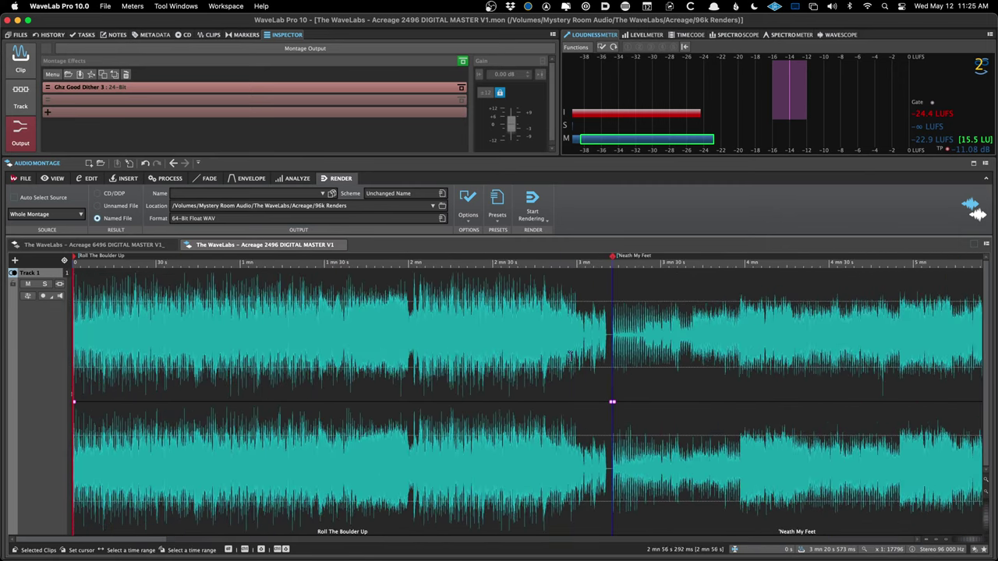
click(323, 357)
scroll(573, 356, up, 4)
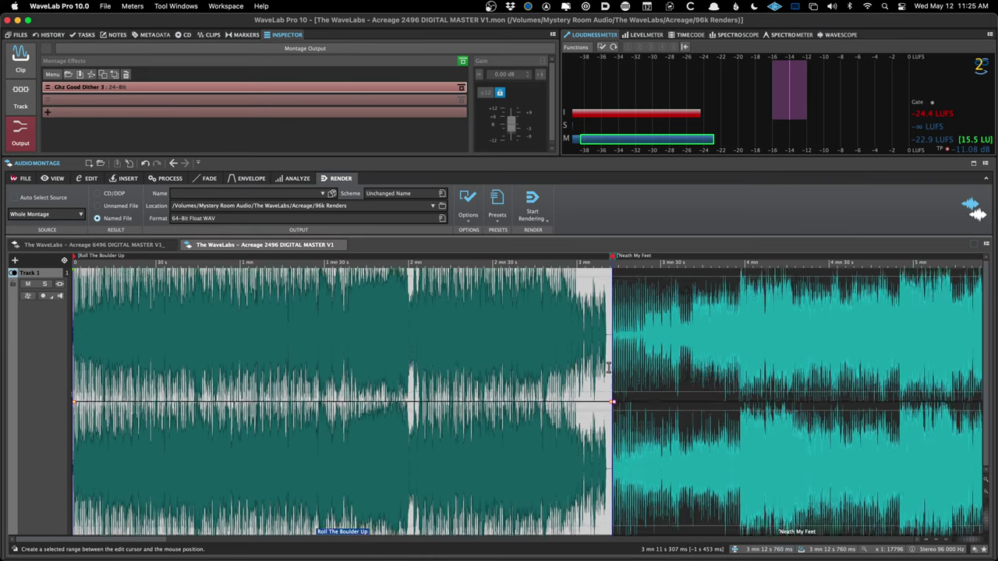
scroll(563, 377, up, 3)
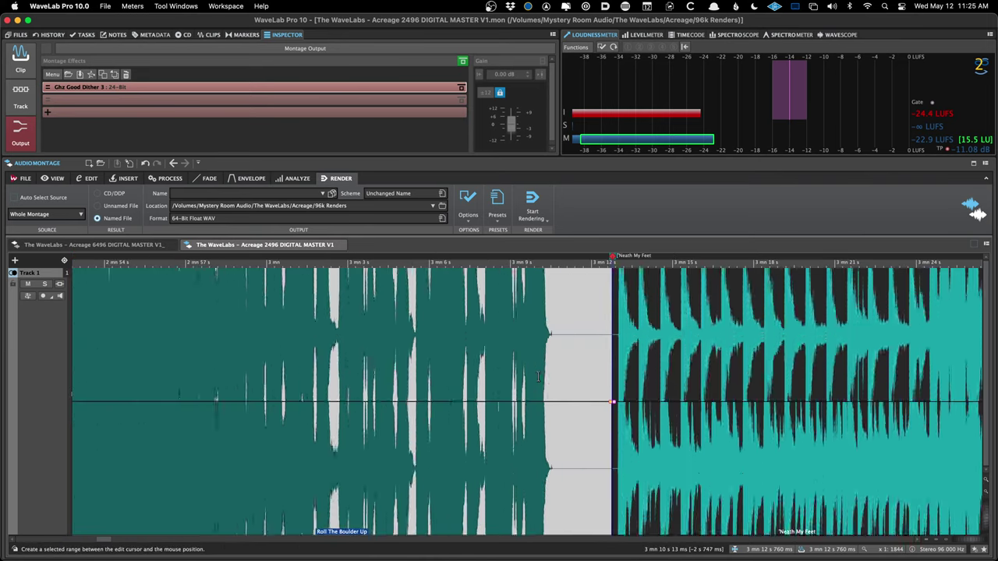
scroll(575, 381, up, 1)
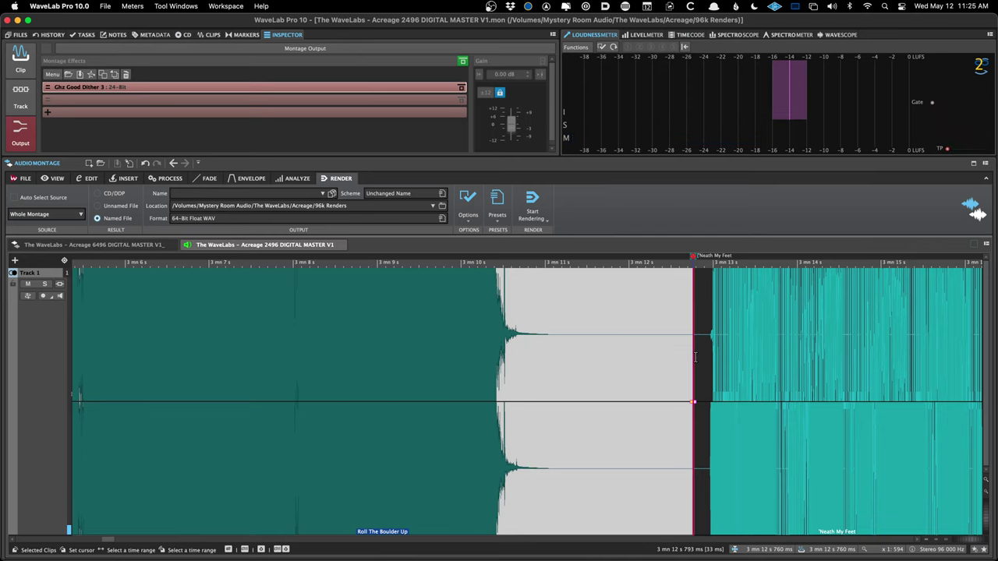
- Jump through the track markers from 'Neath My Feet to the end of Whistle While I'm Working, playing each track start
key(ctrl+Right)
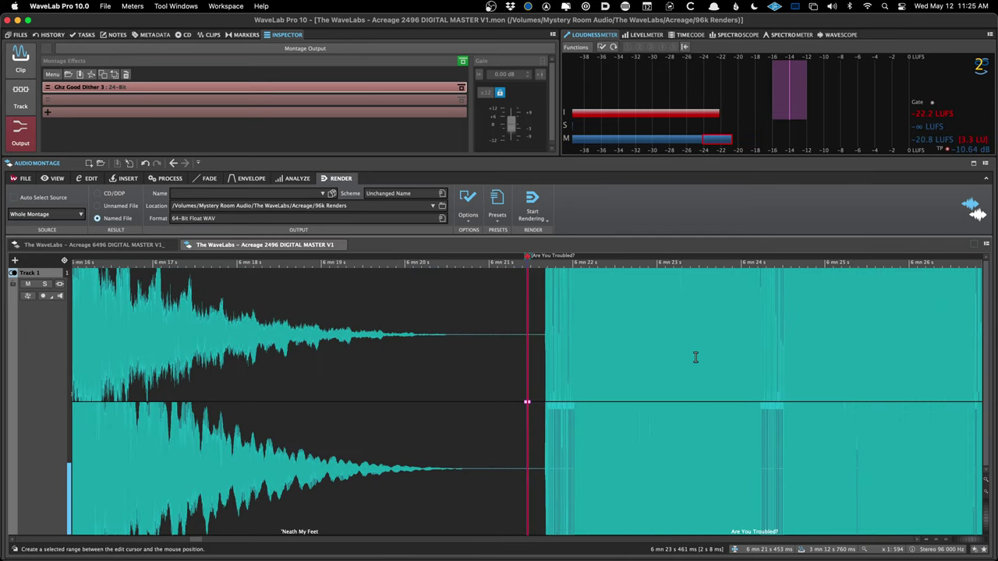
key(ctrl+Right)
key(ctrl+Right)
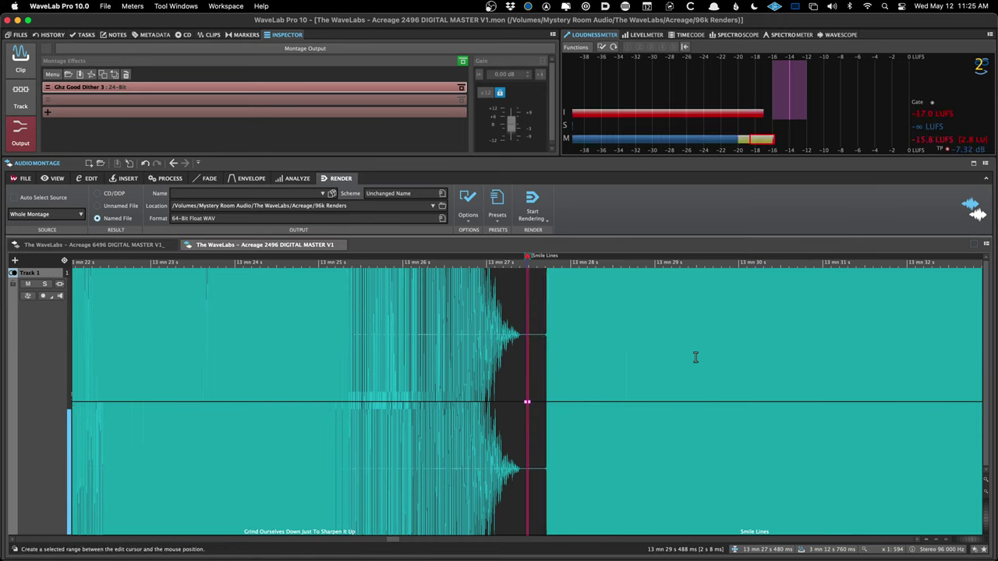
key(ctrl+Right)
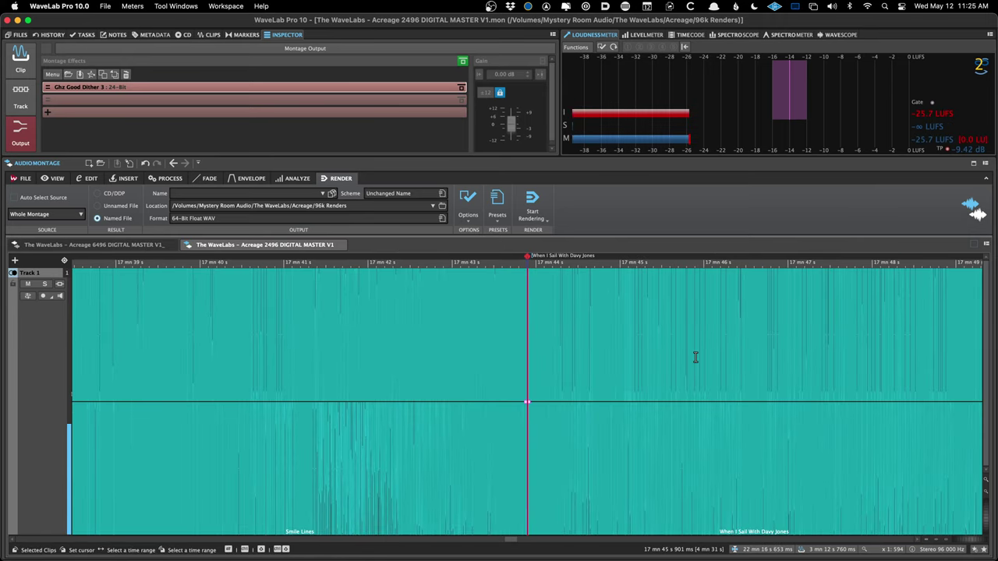
key(ctrl+Right)
key(ctrl+Right)
key(space)
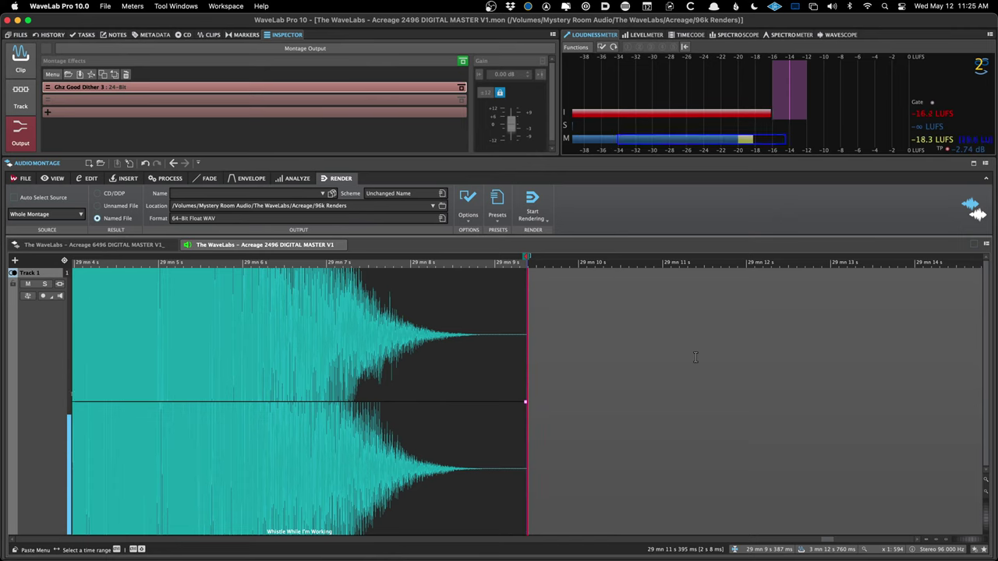
- Select the Are You Troubled? clip in the full montage and display the list of source files
key(ctrl+BackSpace)
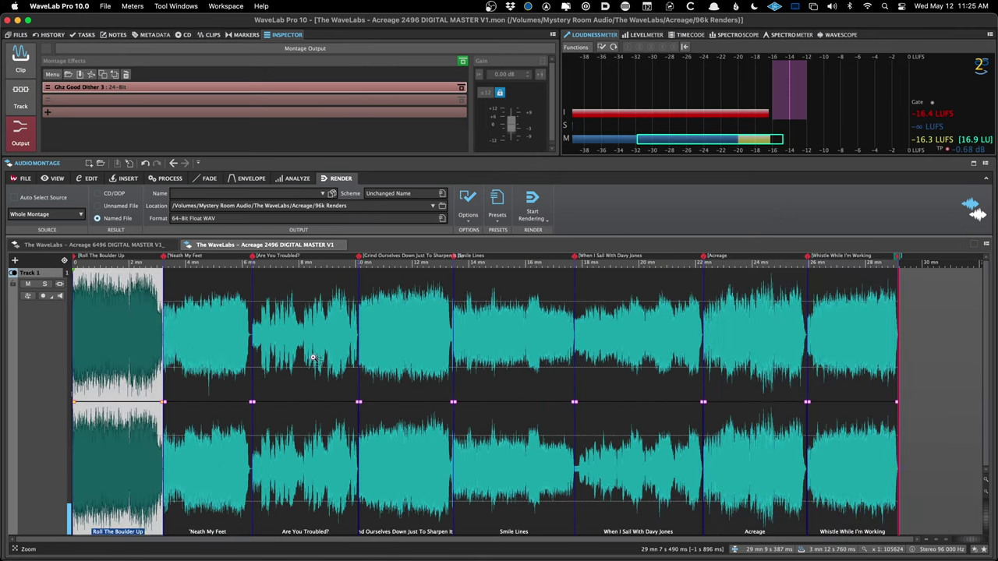
click(313, 357)
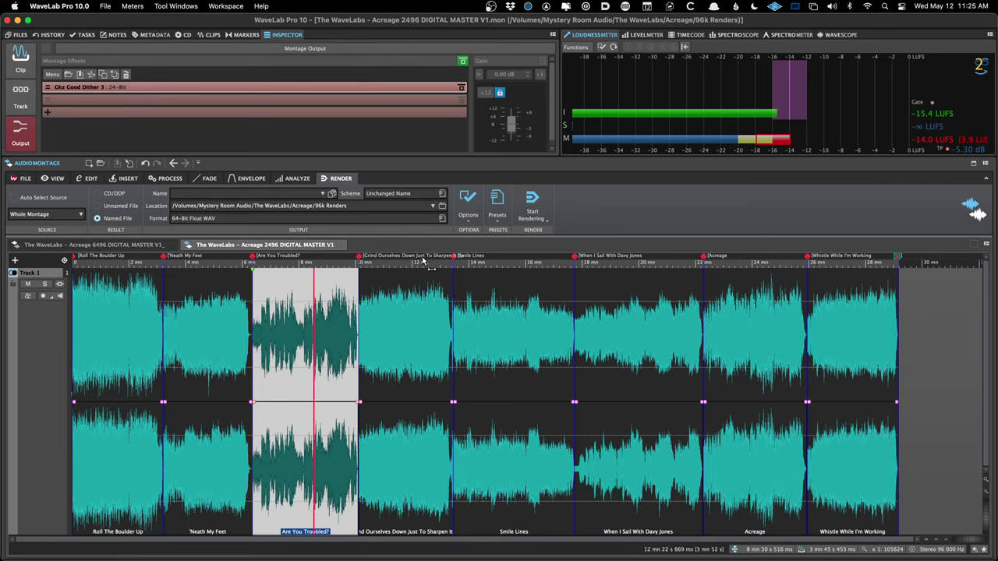
click(16, 34)
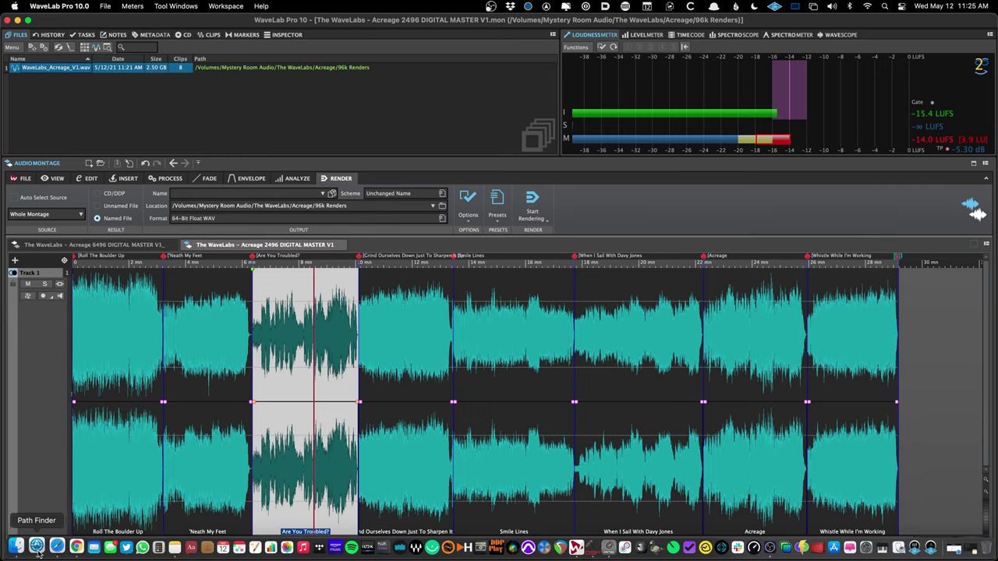
- Switch to Path Finder and browse the 2021 05 May folder for the Fall-Away-Angels Hard-Water delivery archives
click(34, 548)
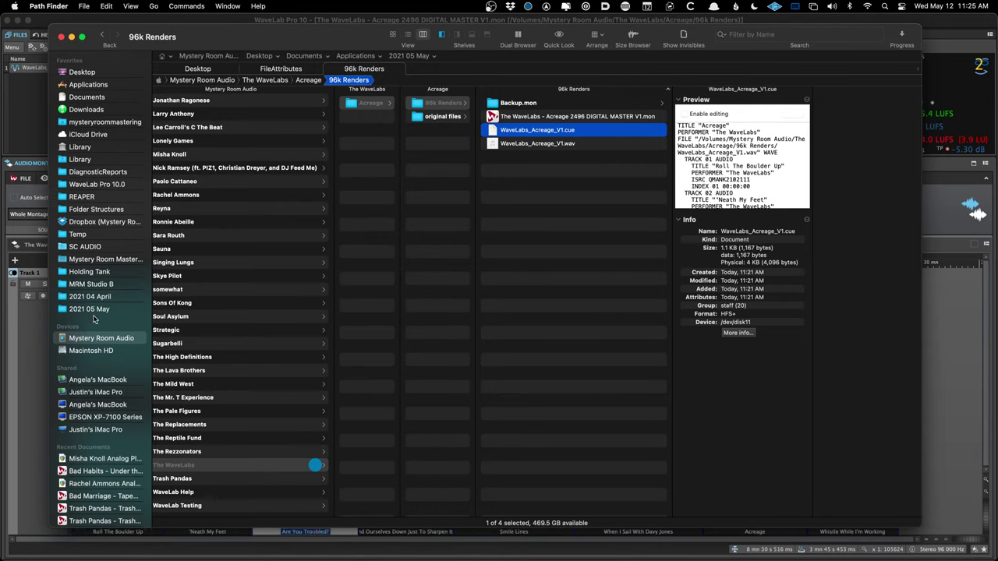
click(89, 309)
scroll(195, 289, down, 5)
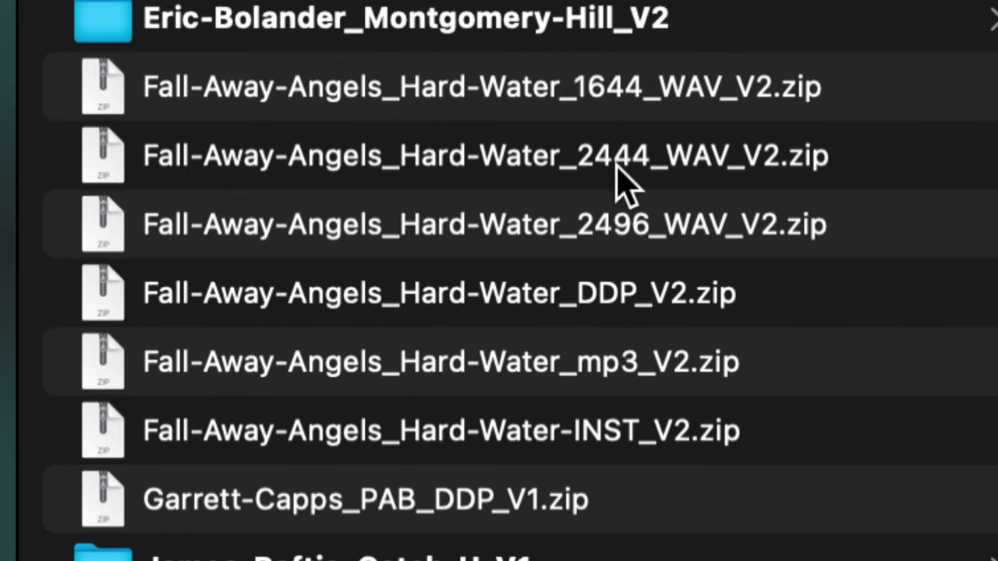
- Review the Fall-Away-Angels Hard-Water delivery archive names and switch back to the Acreage 2496 montage in WaveLab
scroll(612, 179, down, 1)
scroll(390, 206, up, 1)
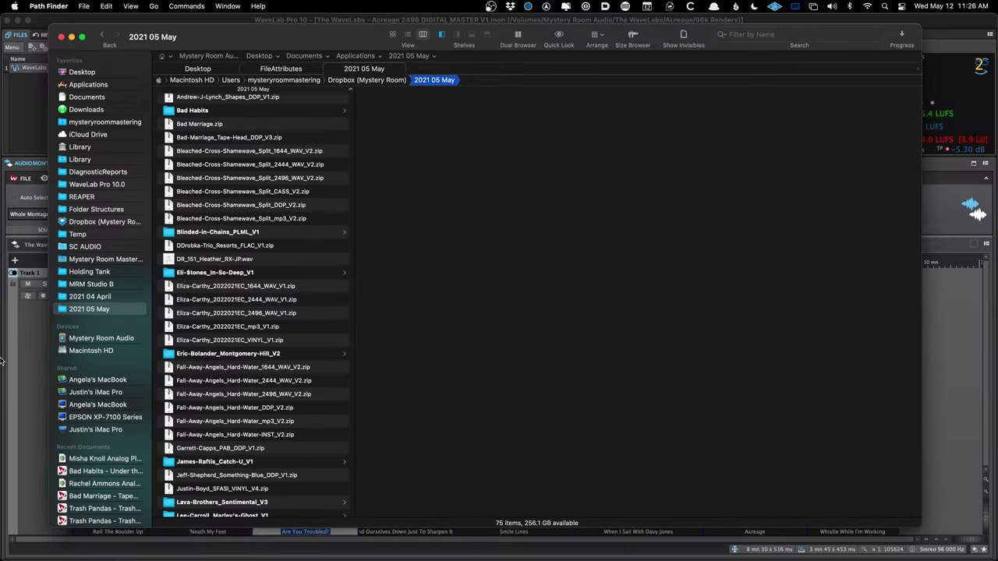
click(2, 360)
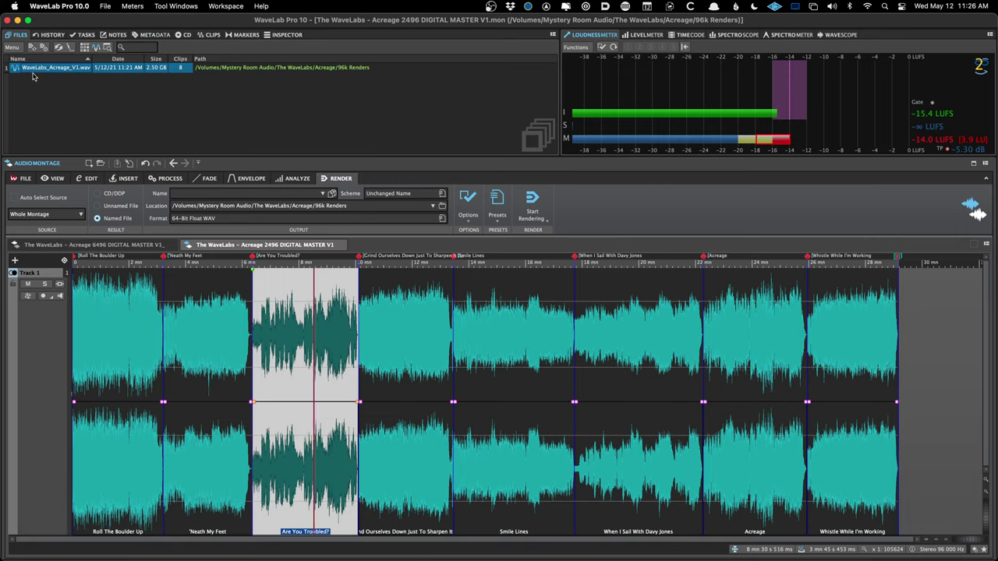
- Base the render folder name on the source file name, replacing 96k Renders with WaveLabs_Acreage_2496_WAV_V1 and leaving the output name empty
drag(28, 73, 188, 199)
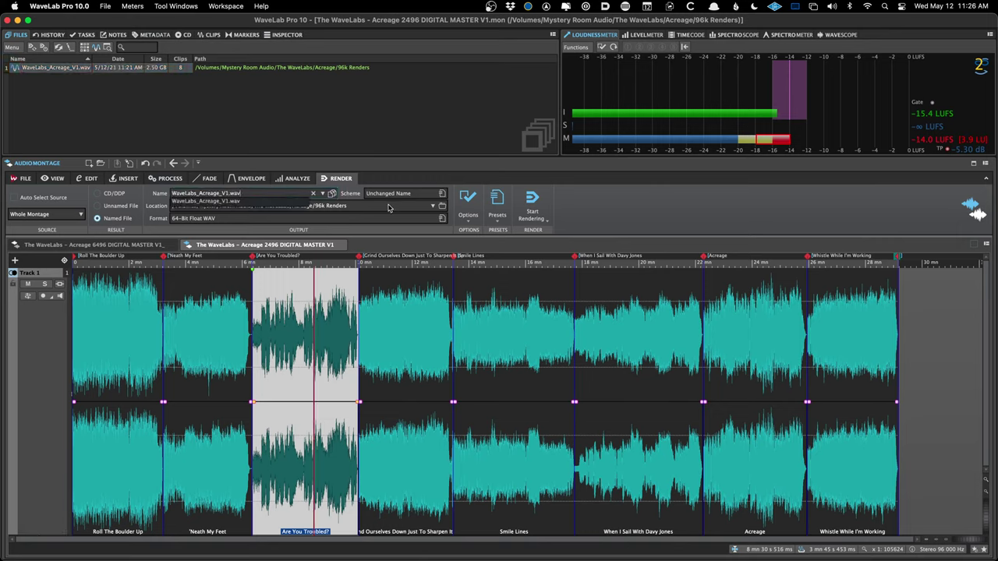
triple_click(272, 194)
key(super+c)
key(BackSpace)
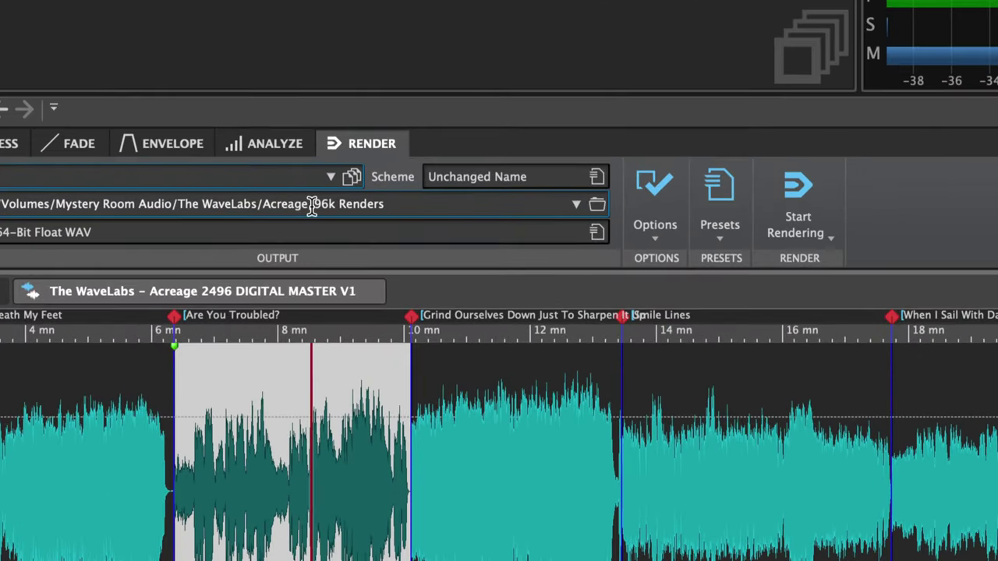
drag(314, 206, 360, 209)
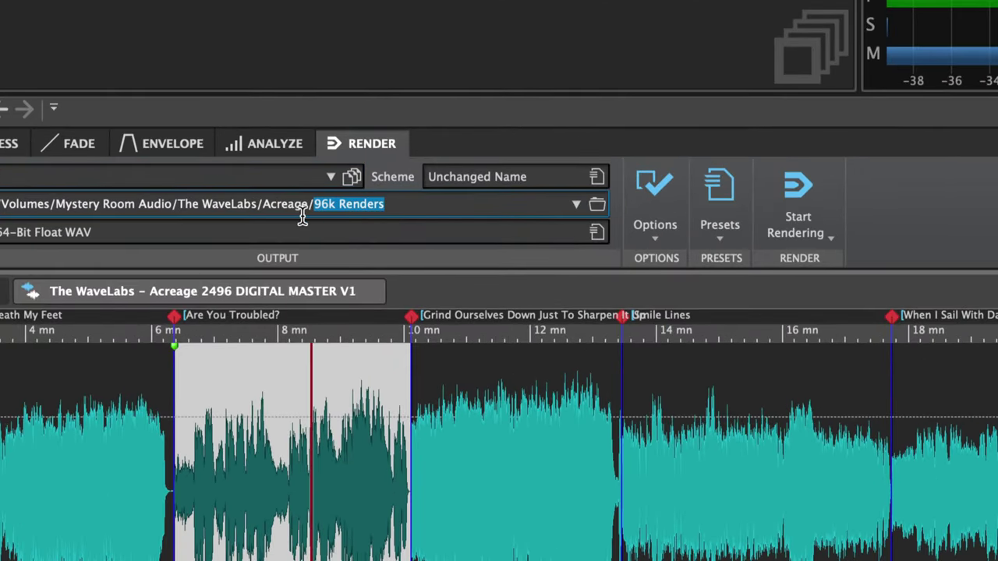
key(super+v)
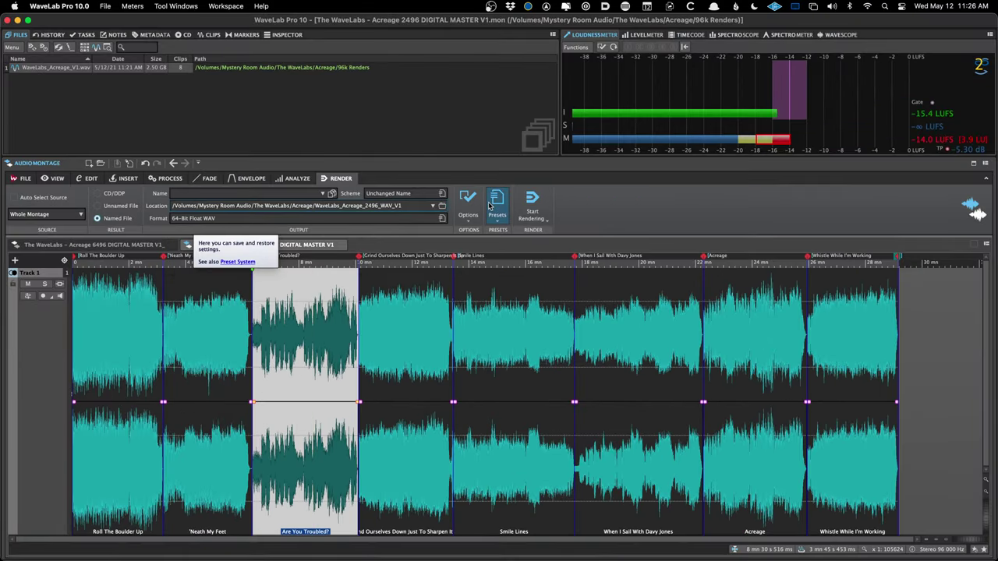
- Load the 24-Bit WAV Tracks render preset for the Acreage 2496 montage
click(491, 204)
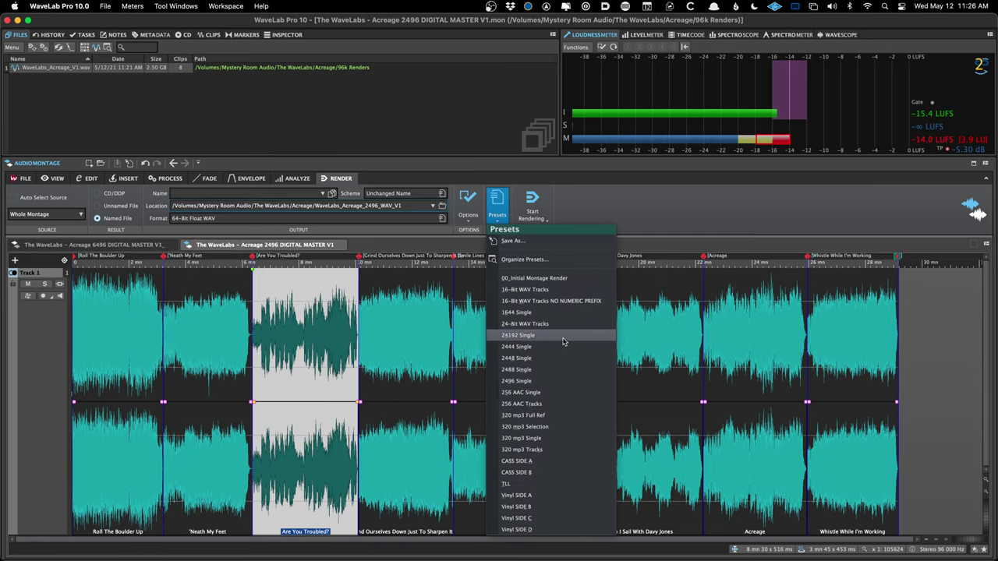
click(533, 324)
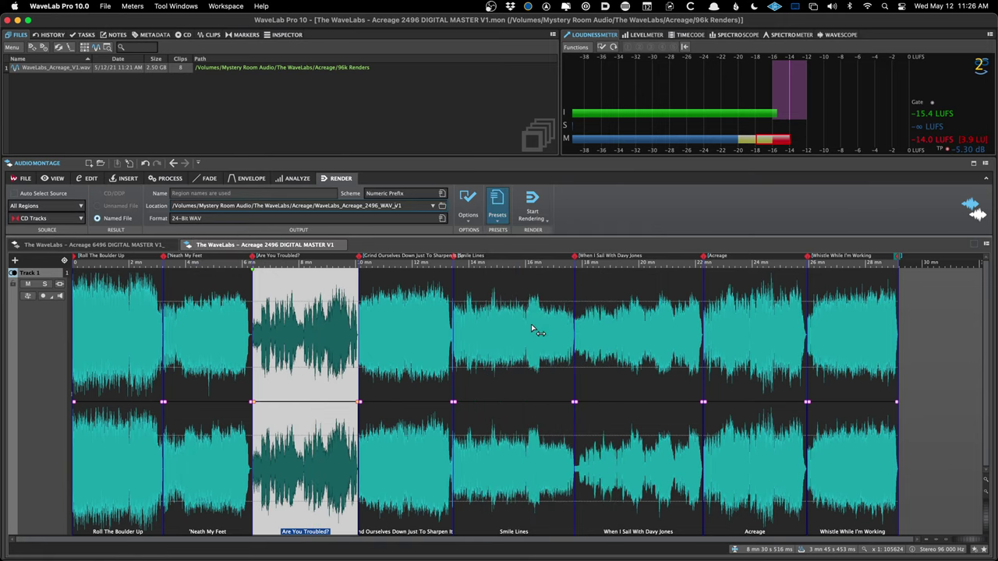
click(497, 205)
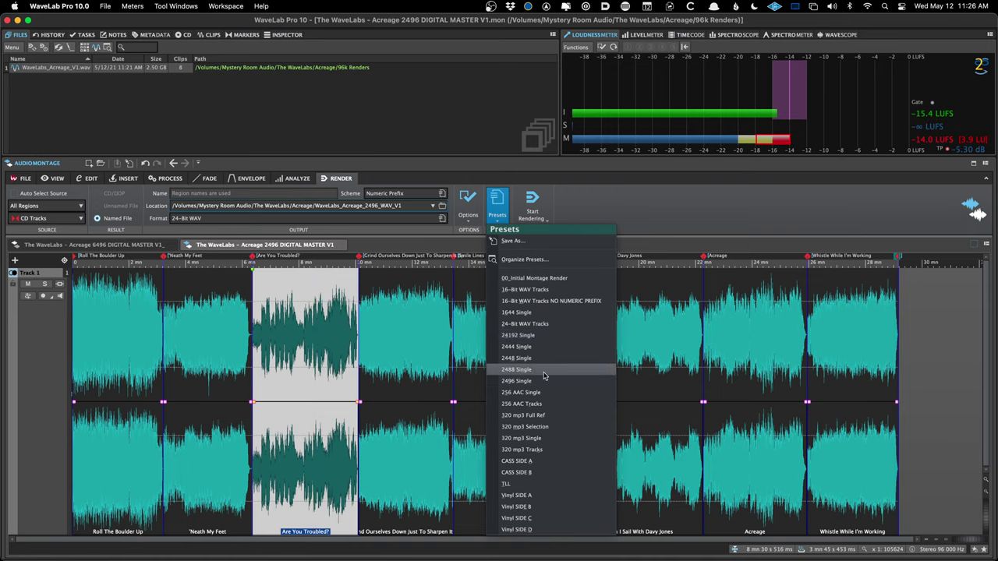
click(45, 191)
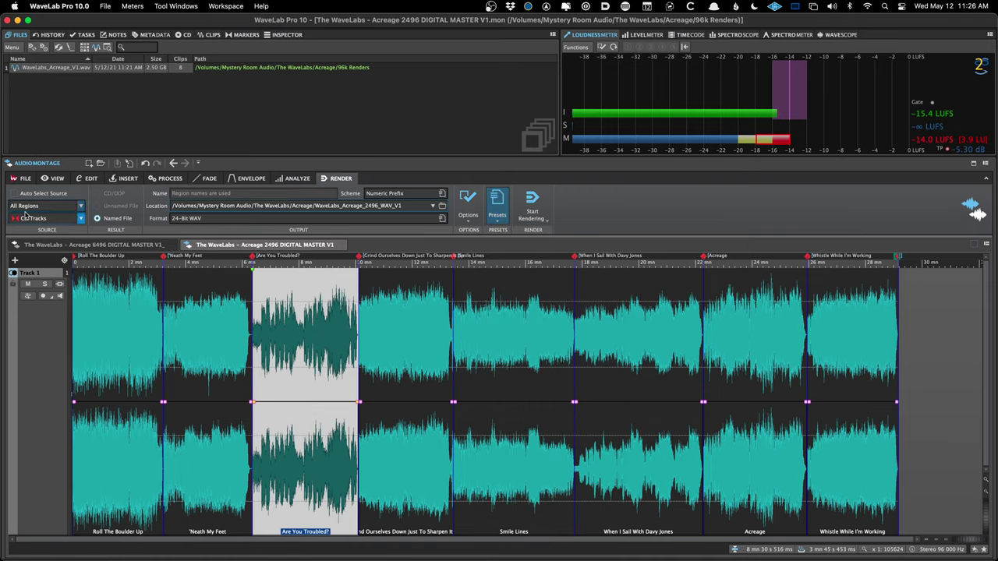
- Choose All Regions with CD Tracks as the render source and review the other source options
click(35, 207)
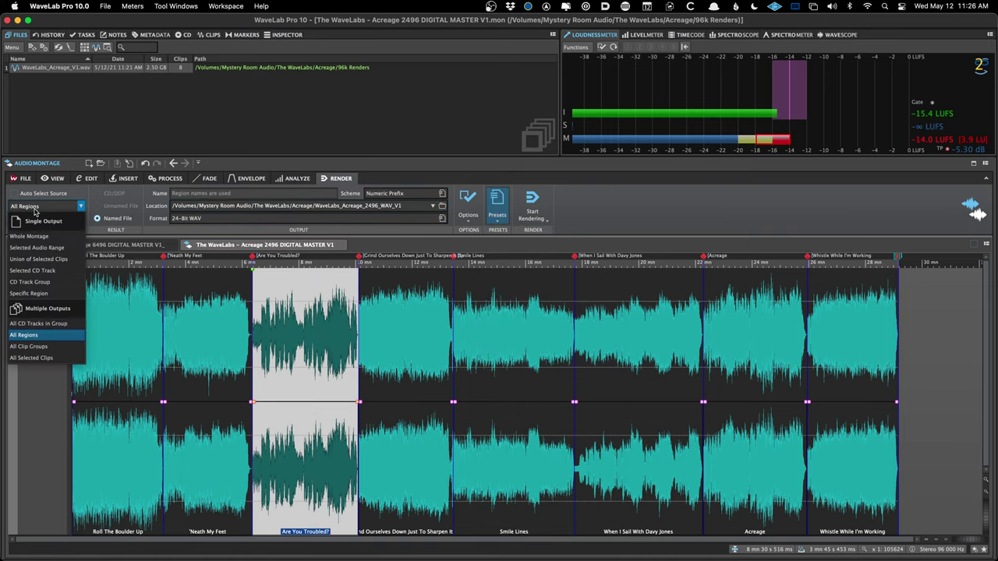
click(27, 335)
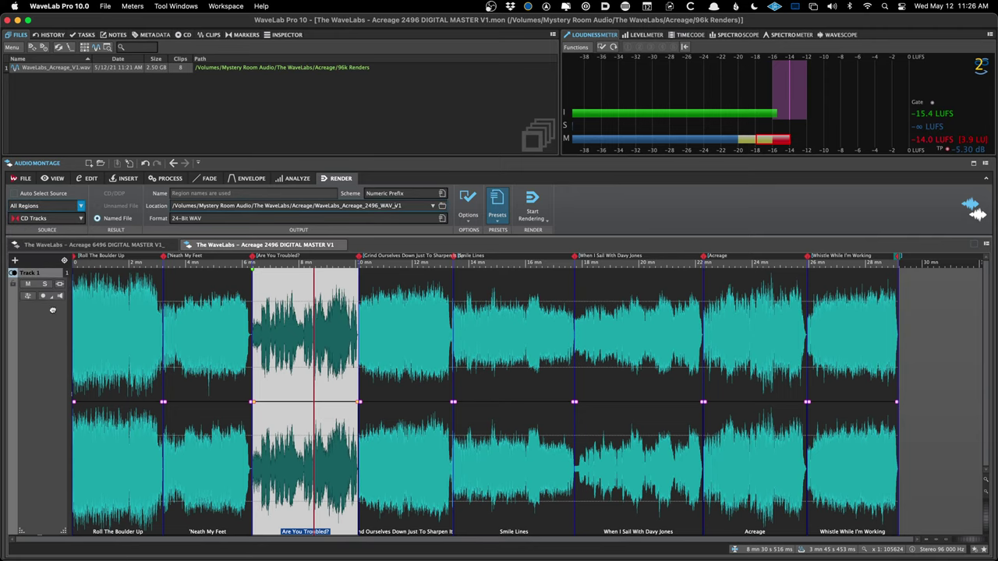
click(36, 220)
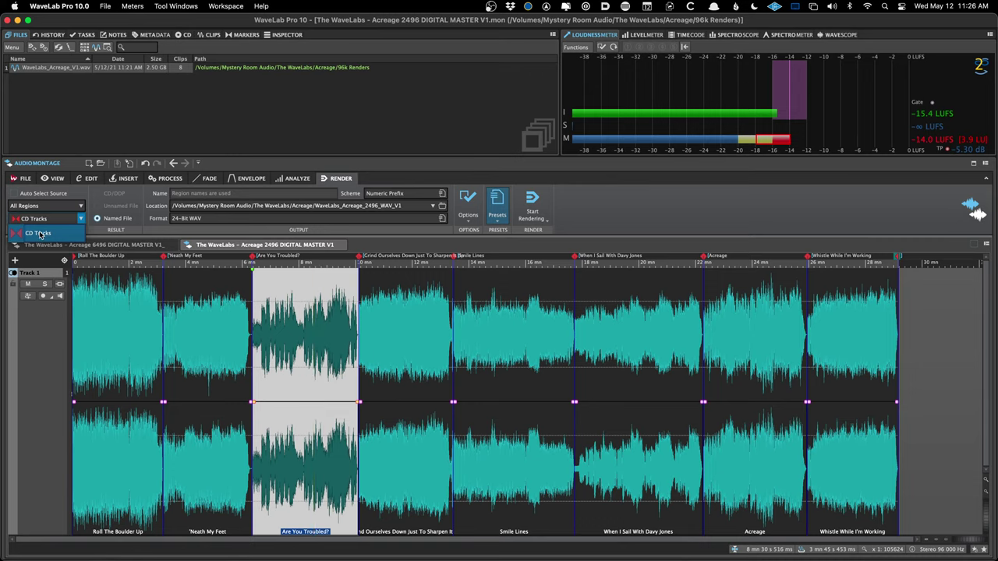
click(39, 235)
click(44, 207)
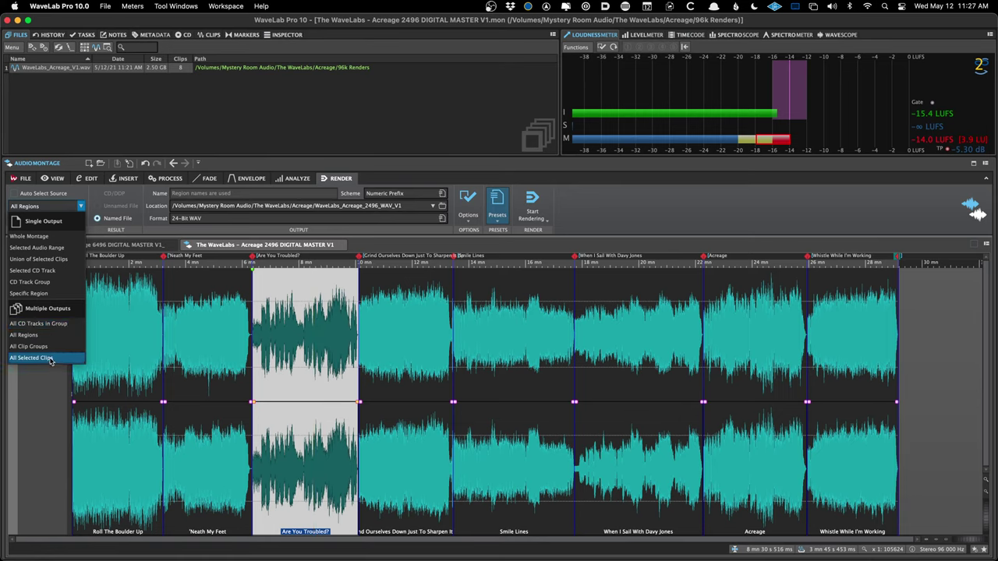
click(222, 336)
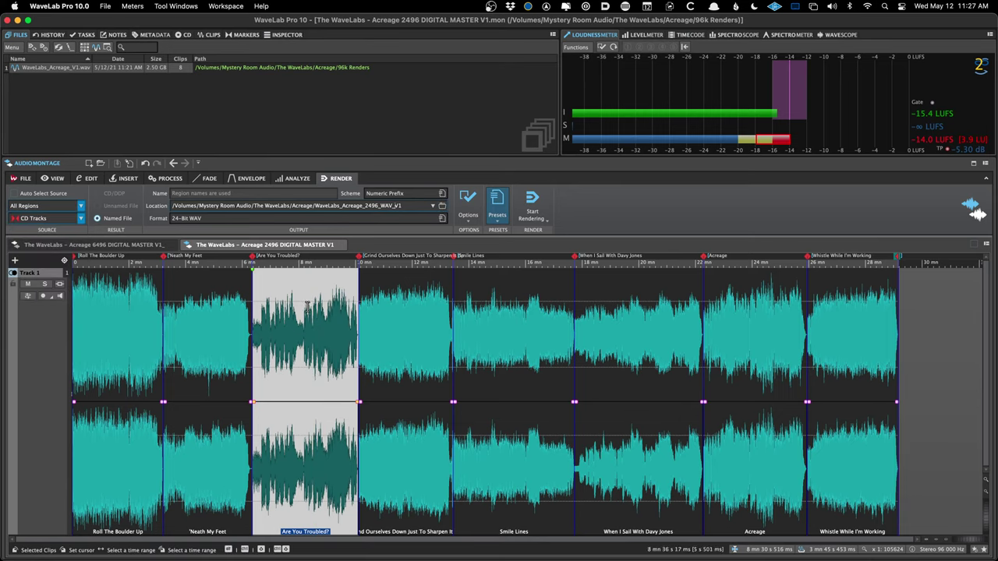
- In the 6496 montage, select the gap of about 1.6 s between the Roll The Boulder Up and Neath My Feat clips
click(222, 335)
click(138, 247)
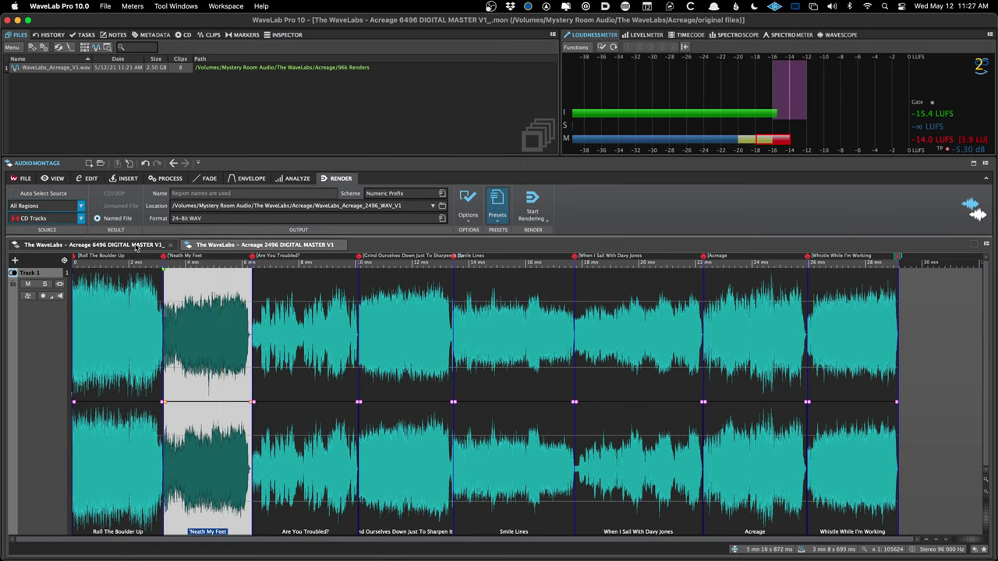
click(127, 306)
scroll(149, 328, up, 5)
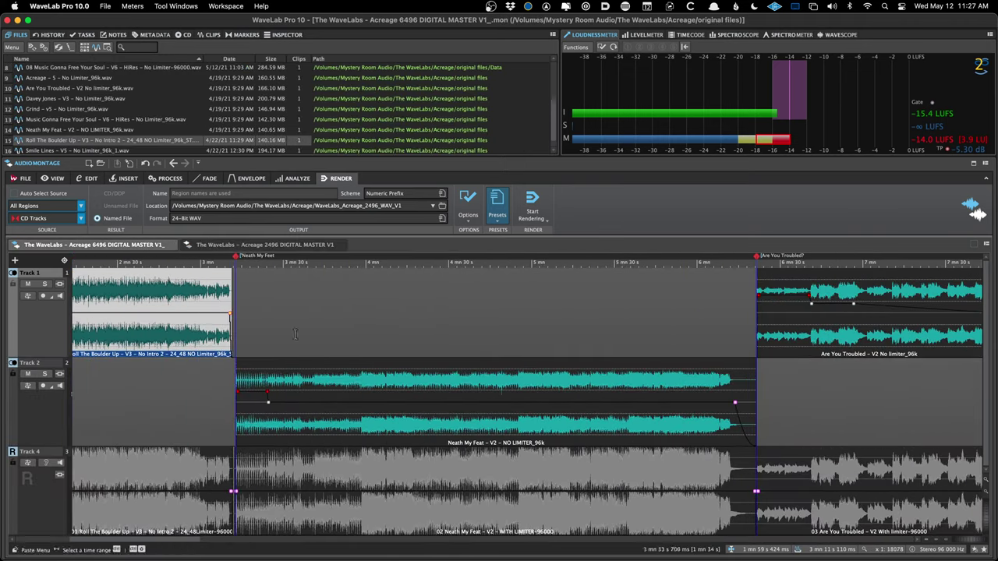
scroll(189, 360, up, 8)
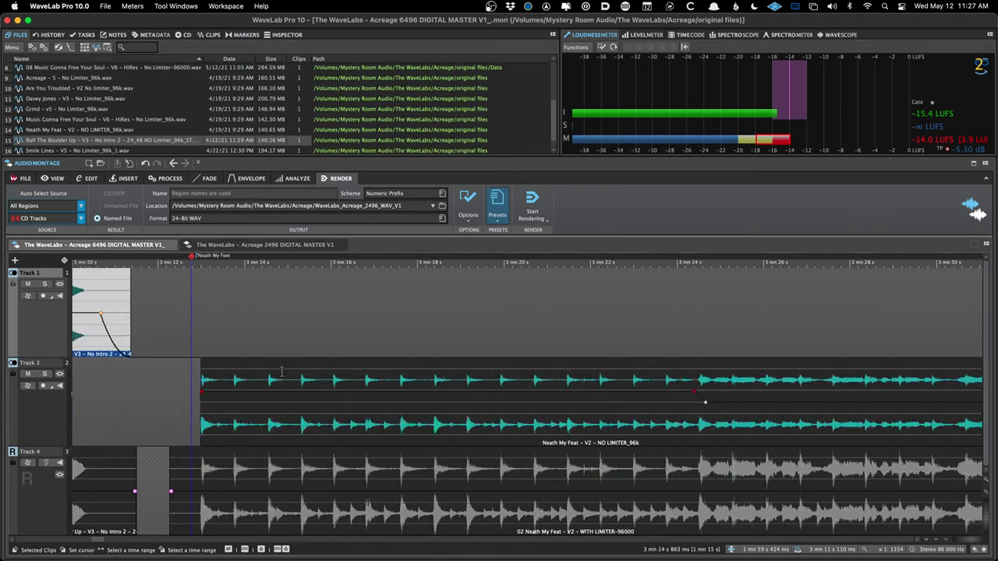
click(259, 367)
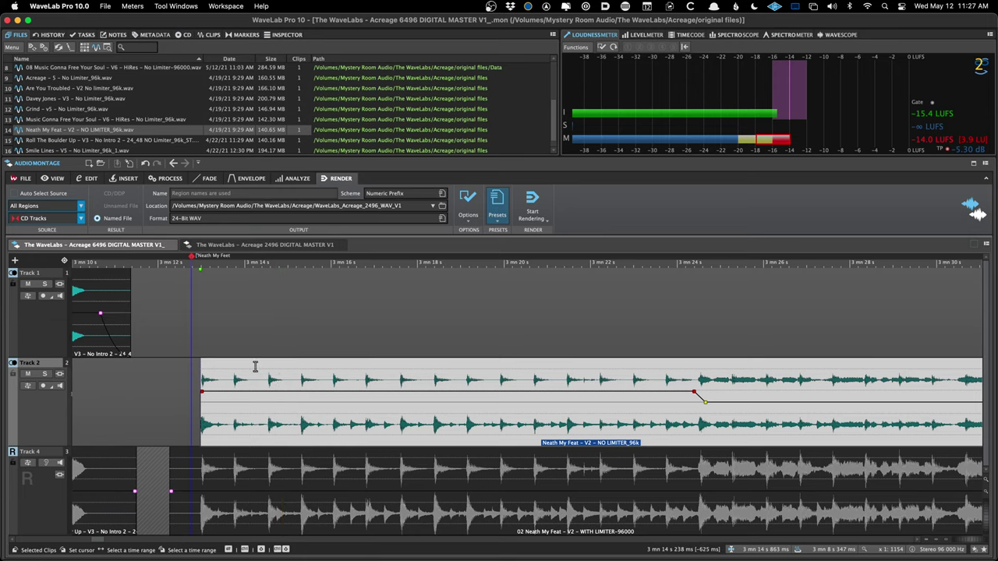
click(183, 394)
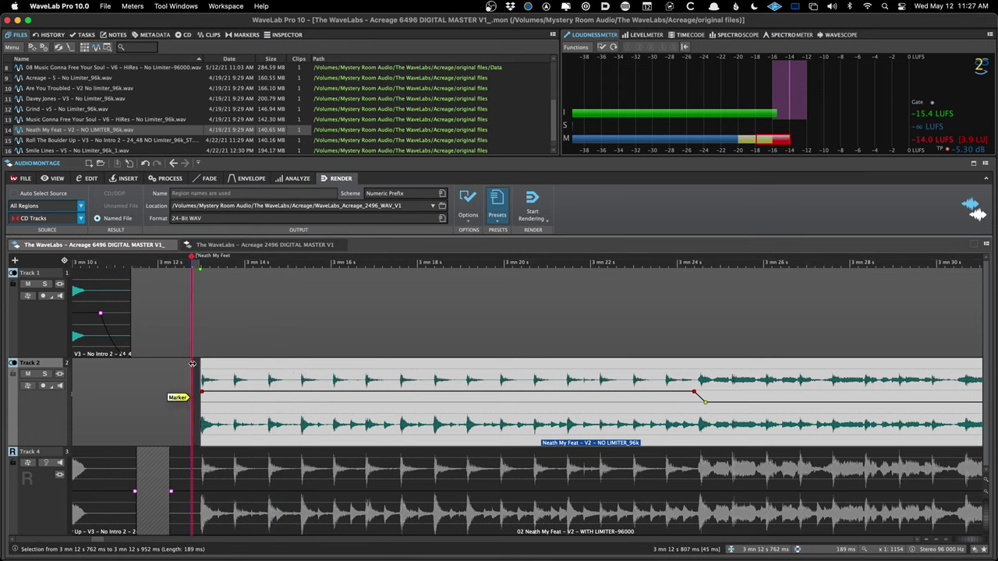
drag(189, 365, 128, 375)
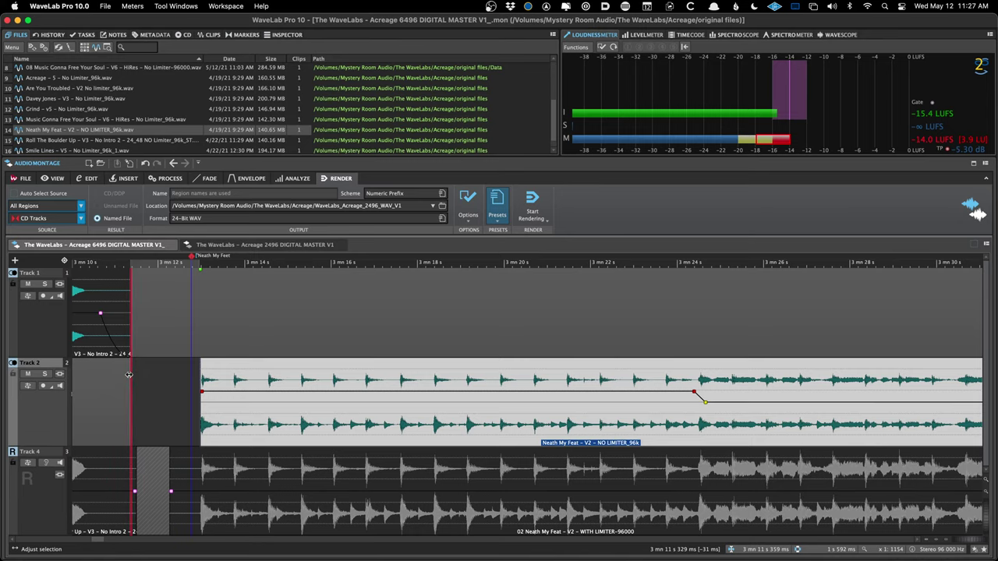
scroll(155, 289, down, 3)
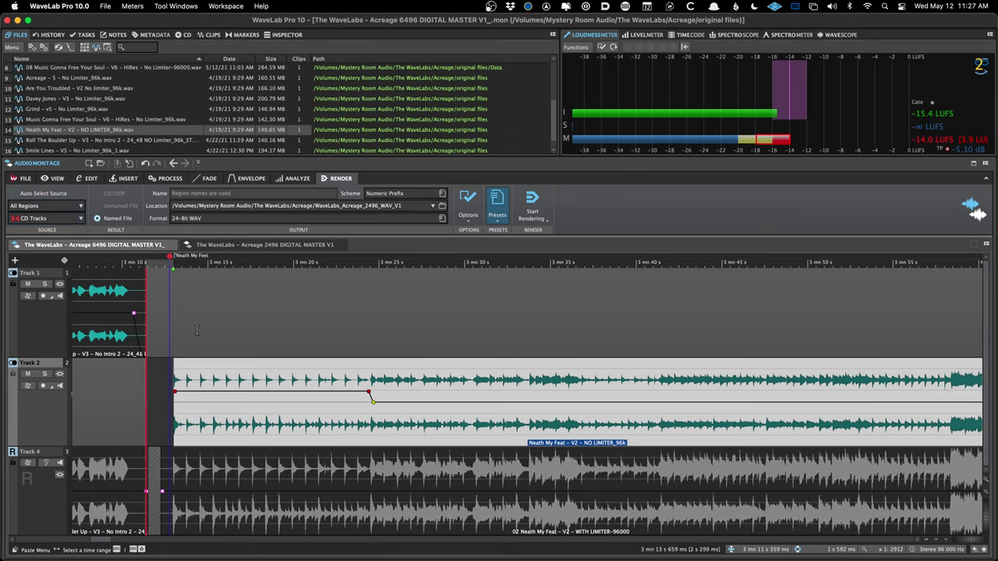
- Return to the 2496 montage, reapply the 24-Bit WAV Tracks render preset, and select the Are You Troubled? clip
click(240, 245)
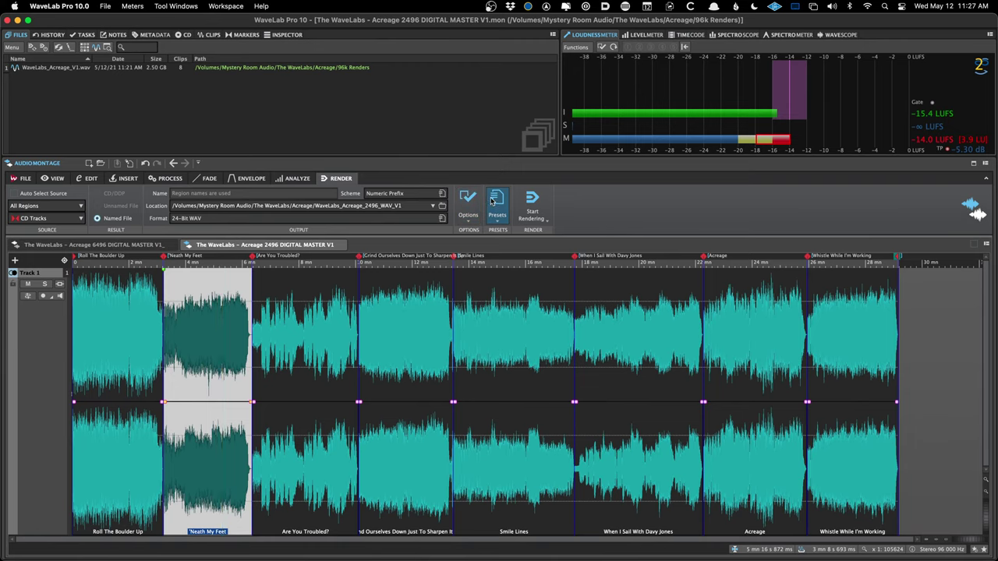
click(491, 201)
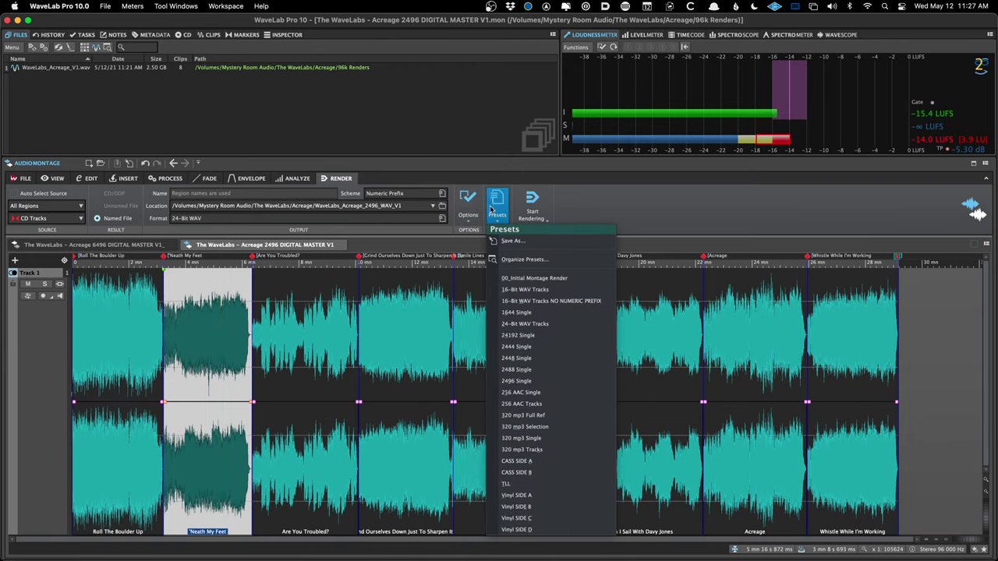
click(554, 325)
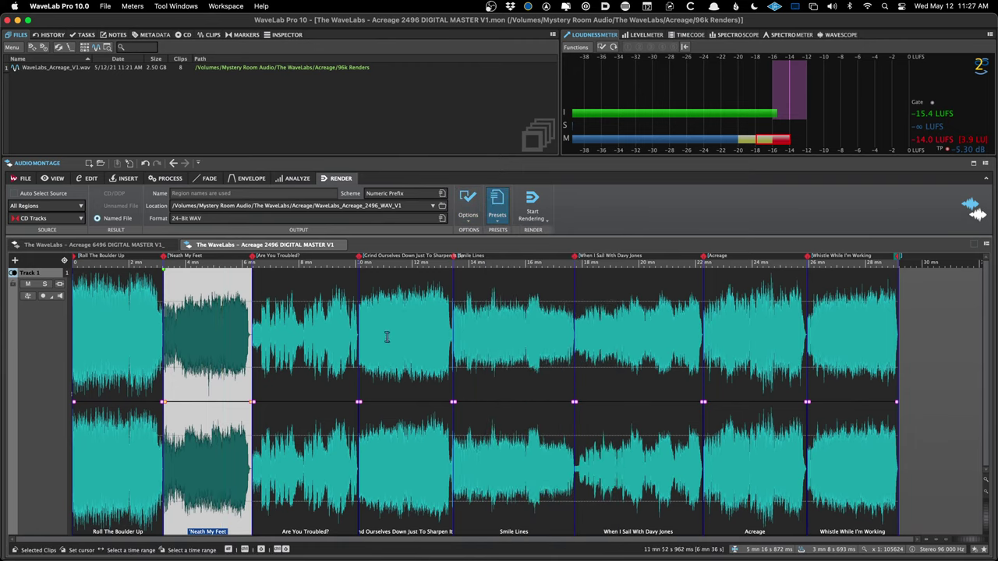
click(300, 327)
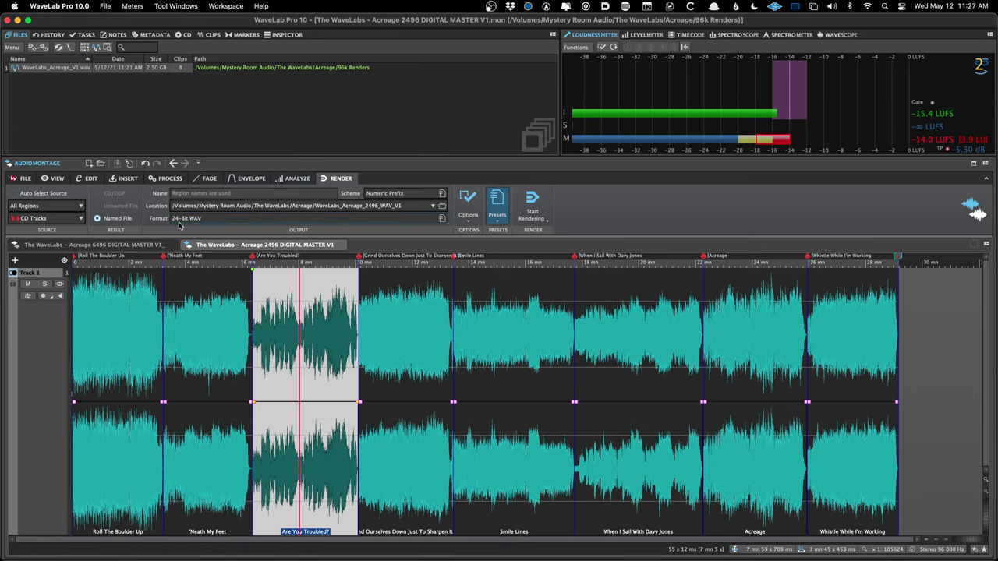
click(496, 205)
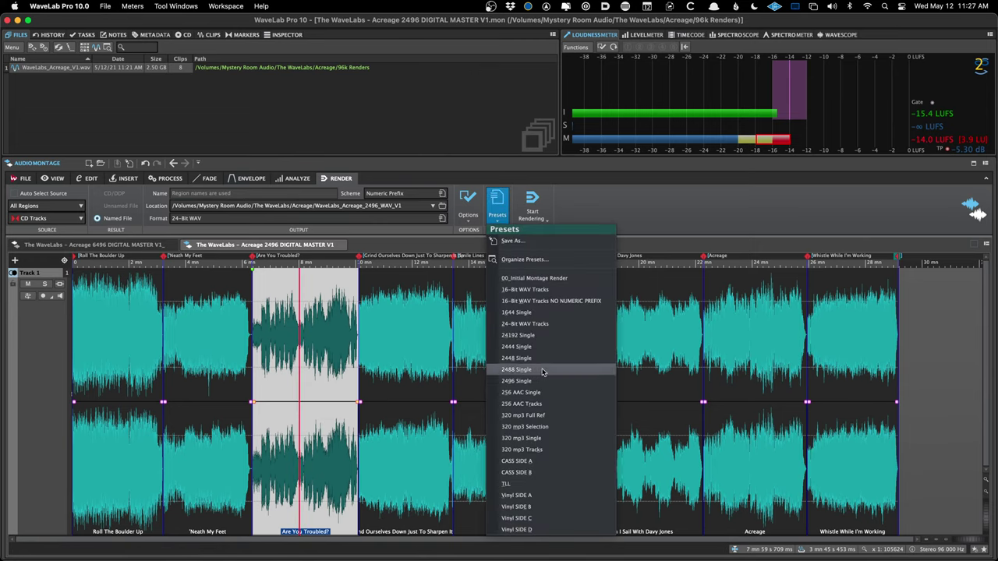
click(646, 214)
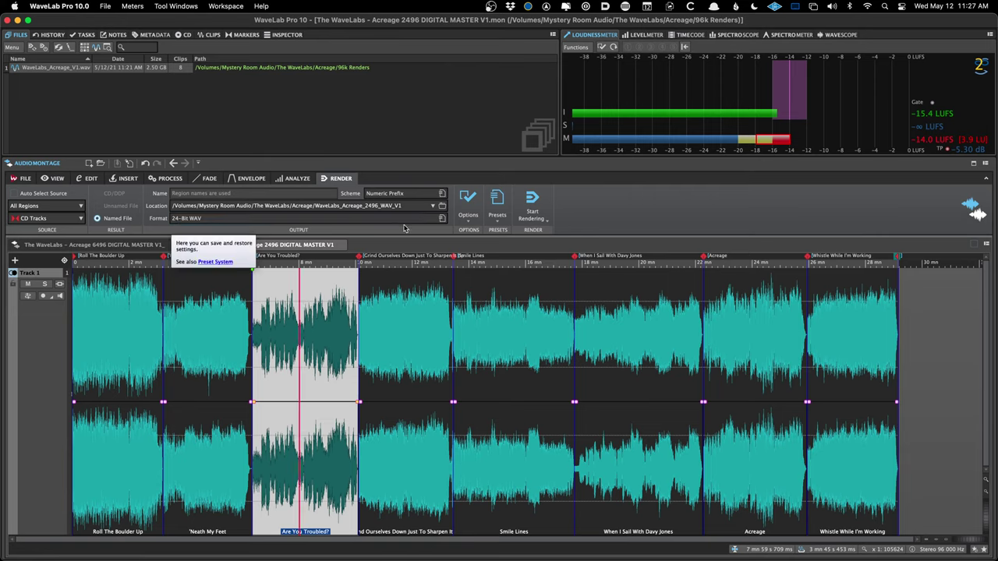
- Examine the 24-bit WAV format's channel, sample rate and bit depth settings, and cancel the dialog
click(239, 221)
click(265, 242)
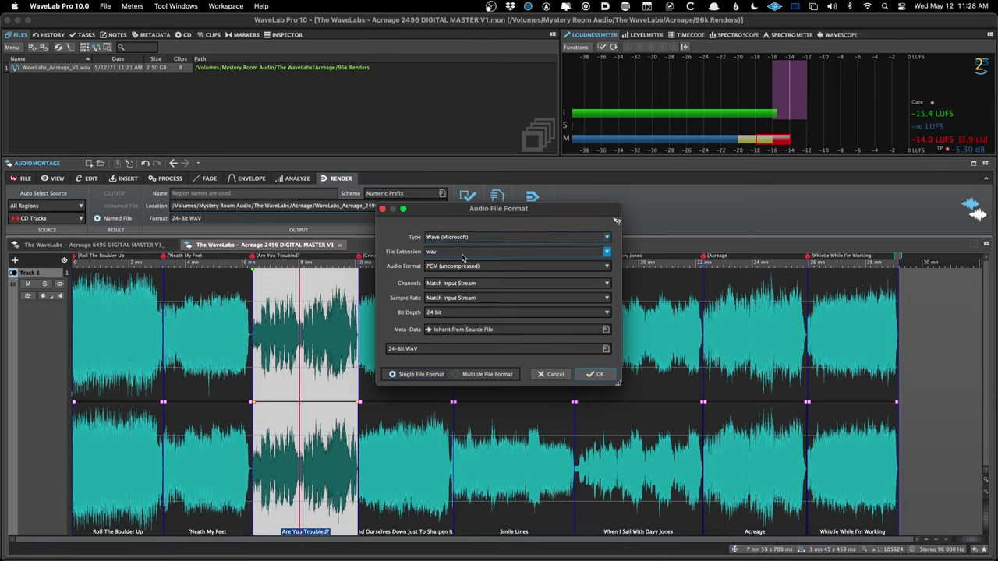
click(462, 287)
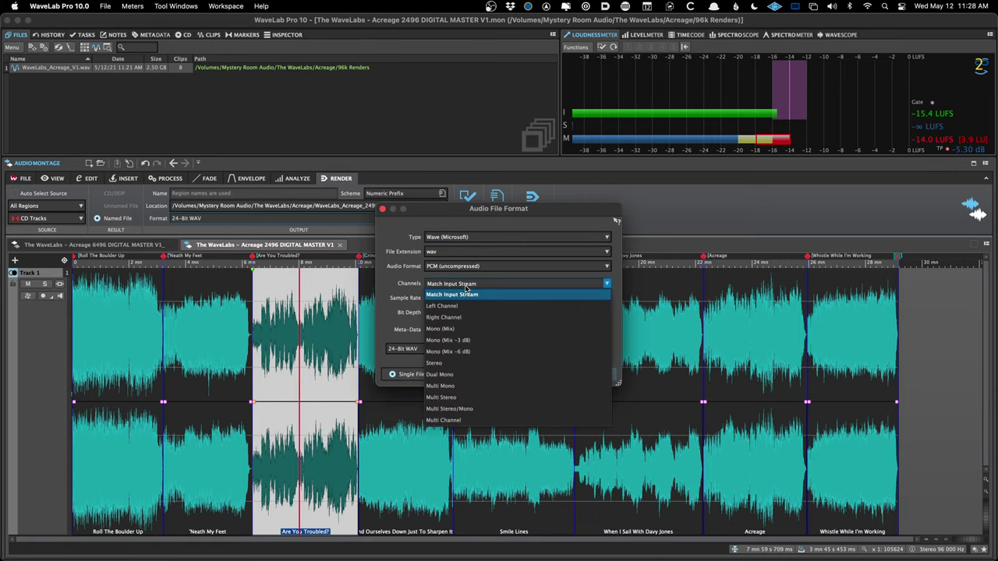
click(398, 288)
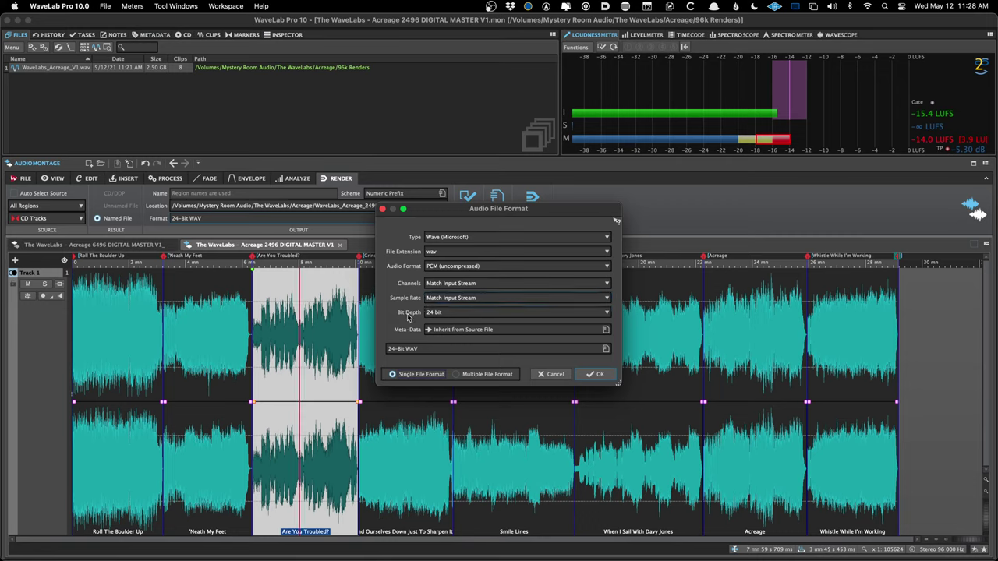
click(548, 374)
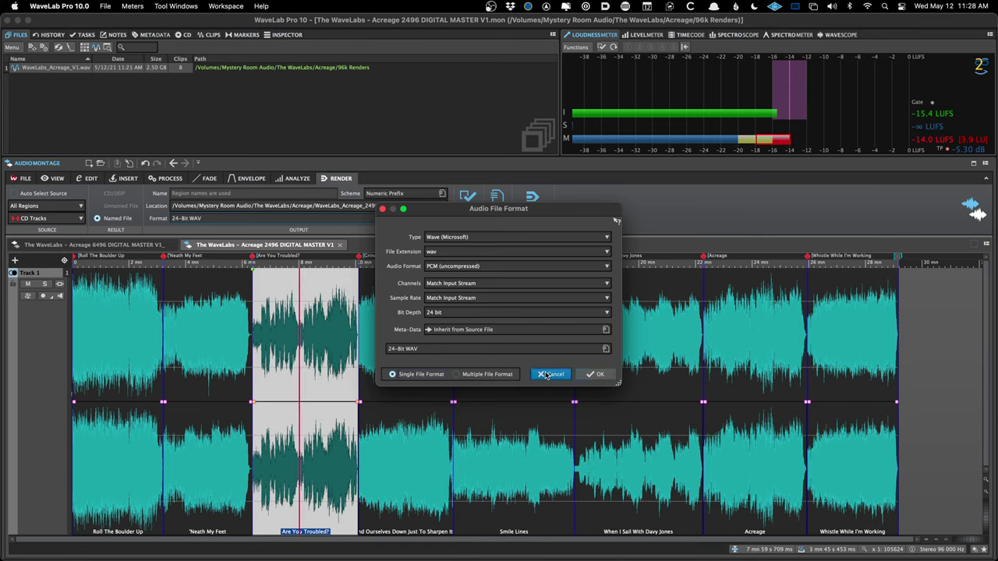
- Go back to the 6496 montage, display the metadata view, and create a new 96k Album montage
click(90, 246)
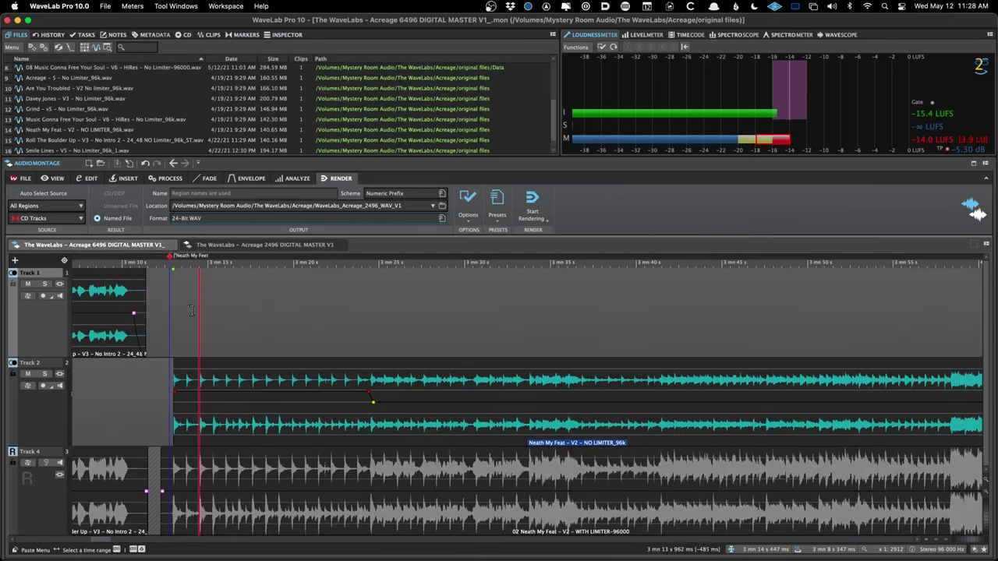
scroll(184, 311, down, 8)
scroll(184, 310, down, 4)
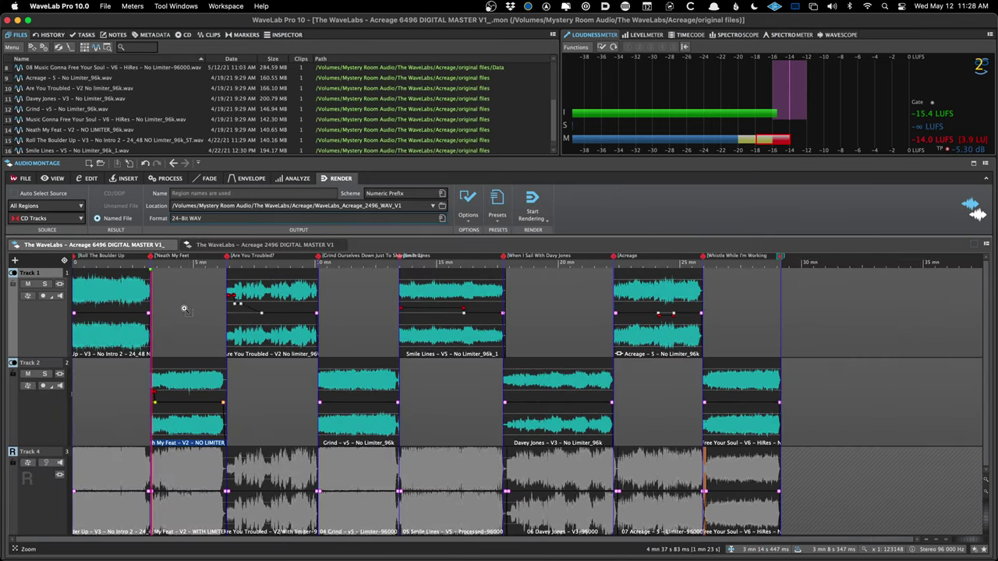
click(155, 36)
key(super+n)
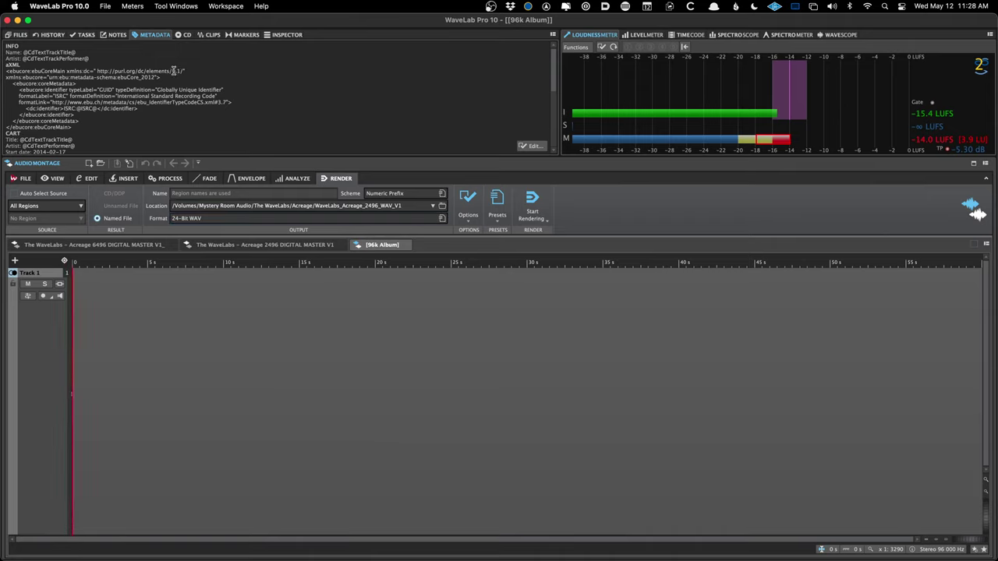
- Review the new montage's metadata summary, and inspect its ID3 v2 and ID3 v1 fields in the metadata editor
scroll(140, 67, down, 10)
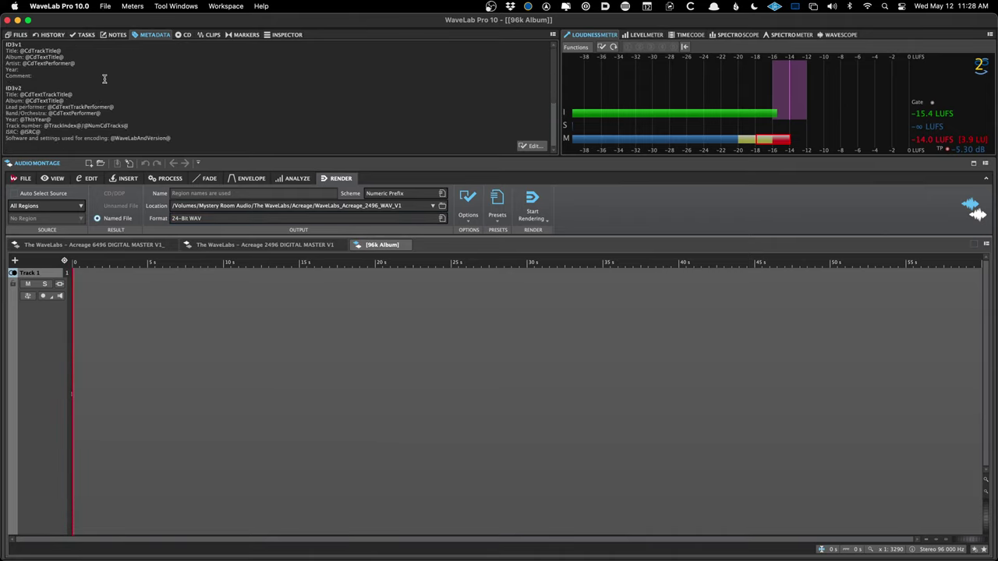
scroll(103, 78, up, 5)
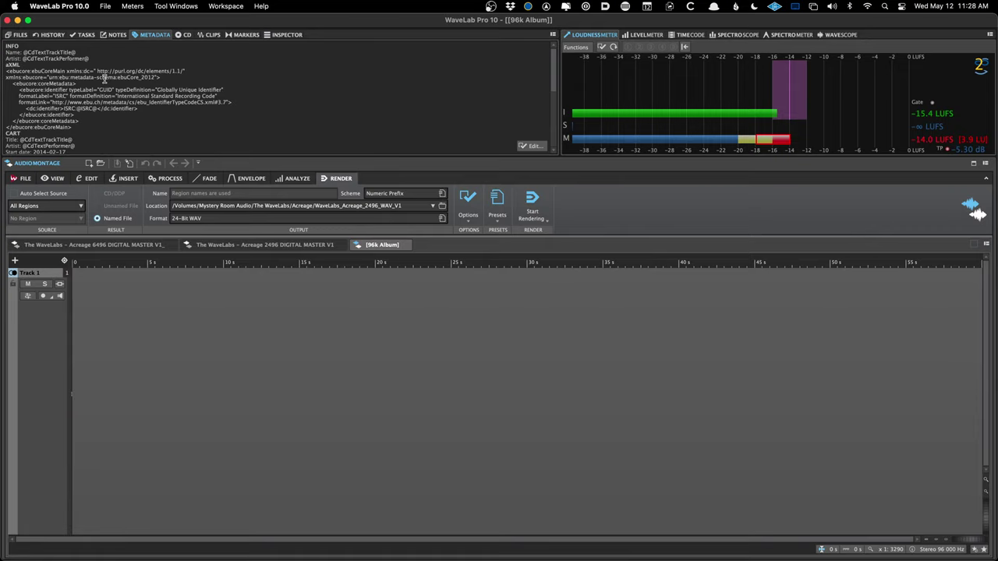
click(535, 146)
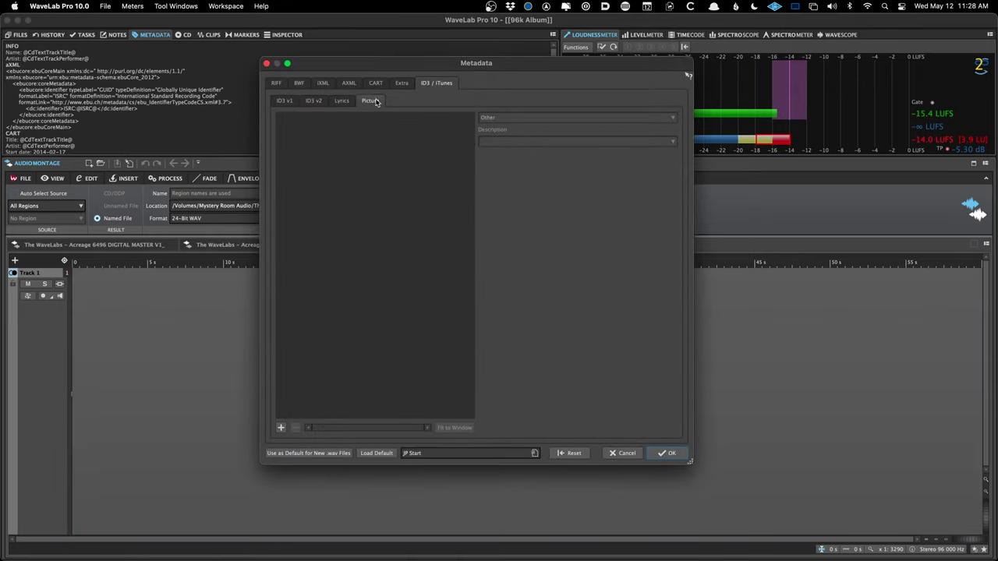
click(312, 103)
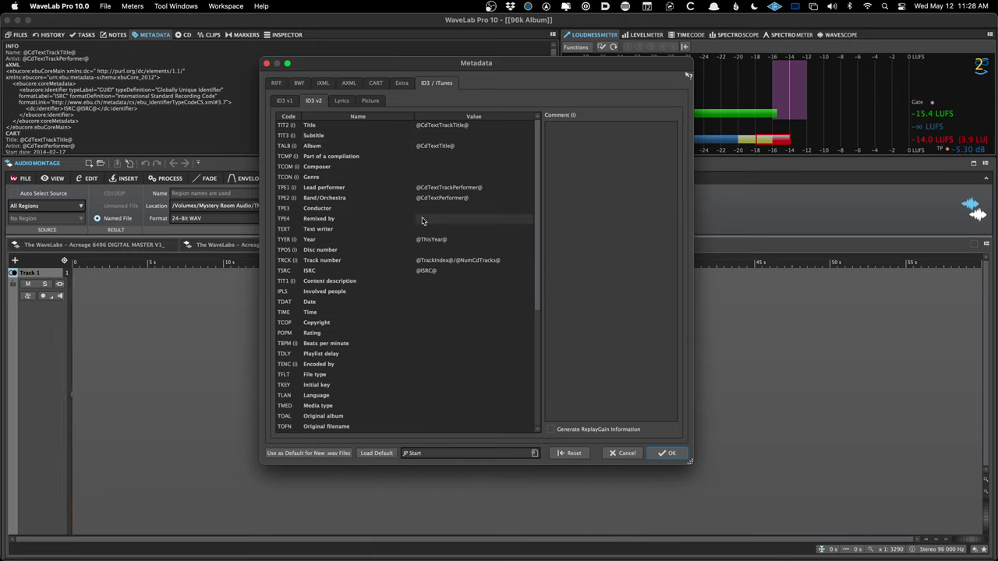
scroll(421, 218, down, 5)
scroll(421, 219, up, 5)
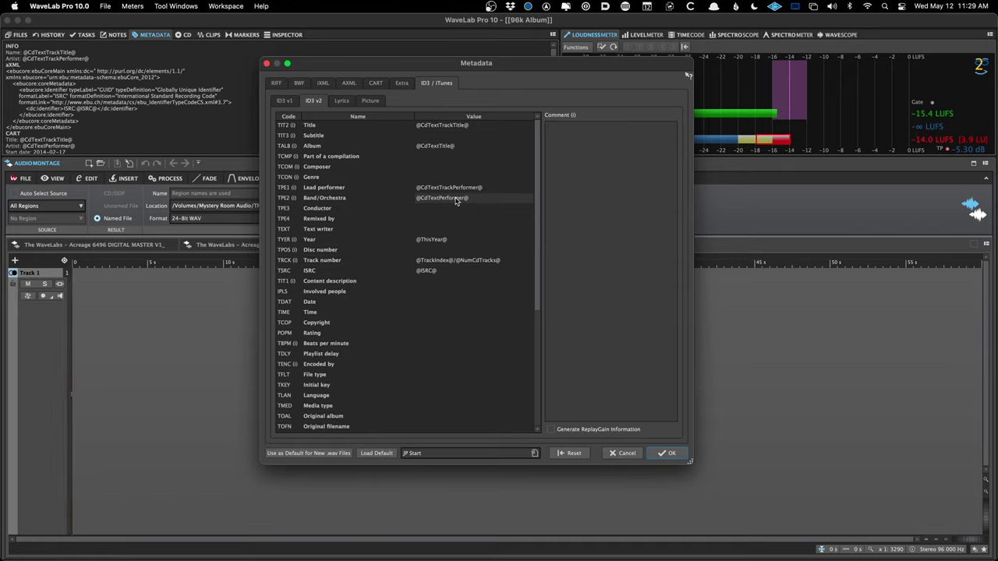
click(291, 103)
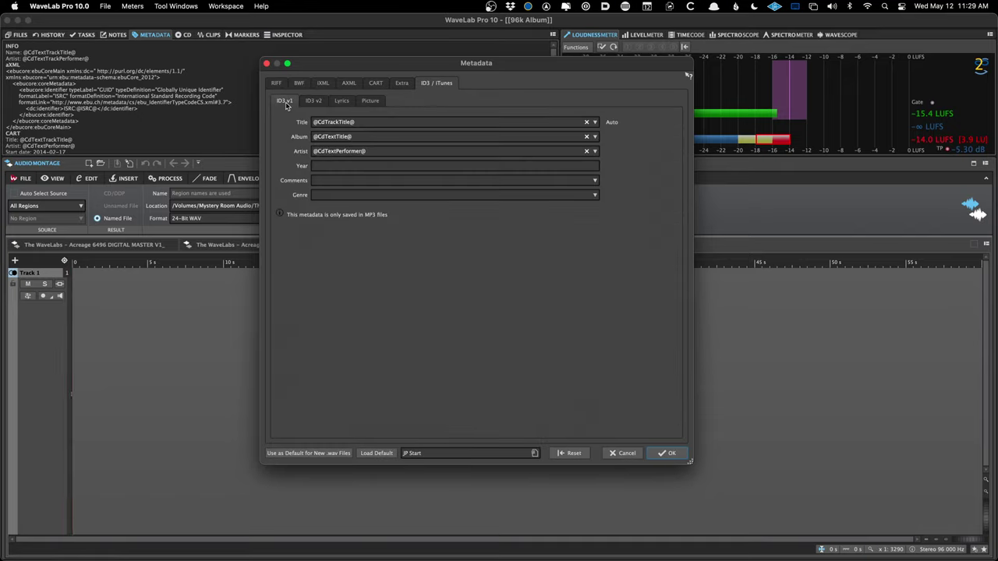
- Inspect the Extra, CART, AXML, iXML, BWF and RIFF sections of the montage's metadata
click(402, 83)
click(375, 84)
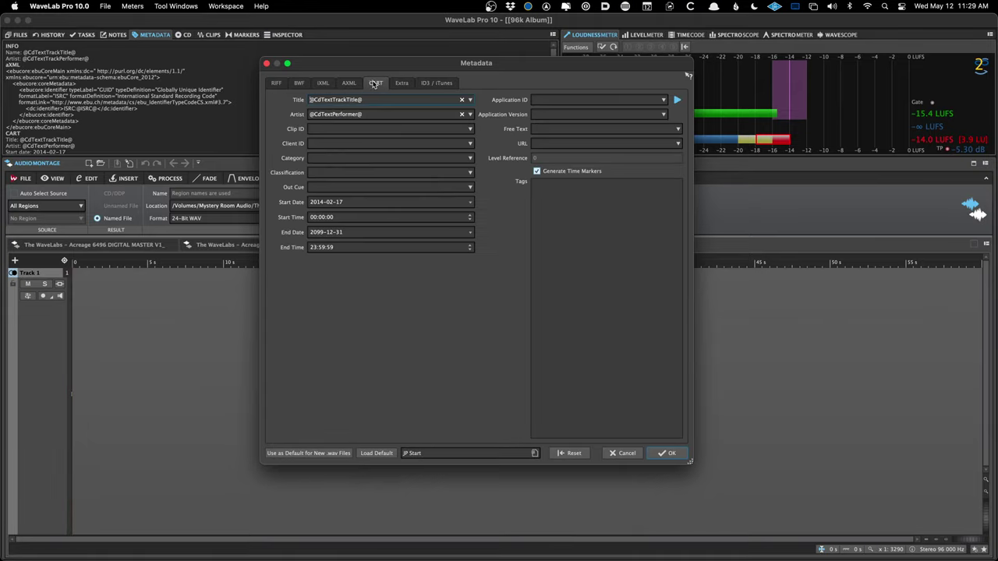
click(349, 84)
click(323, 83)
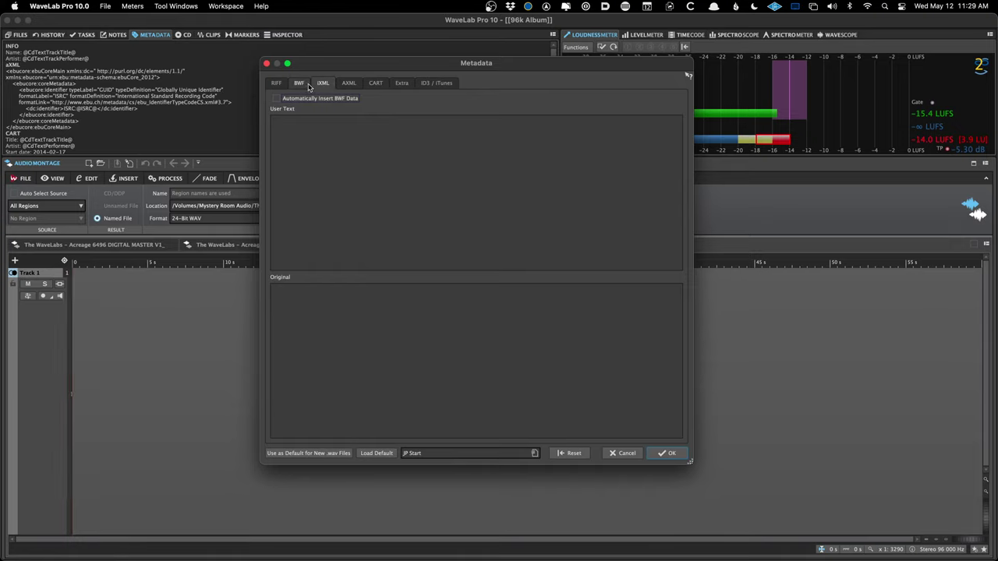
click(299, 84)
click(277, 84)
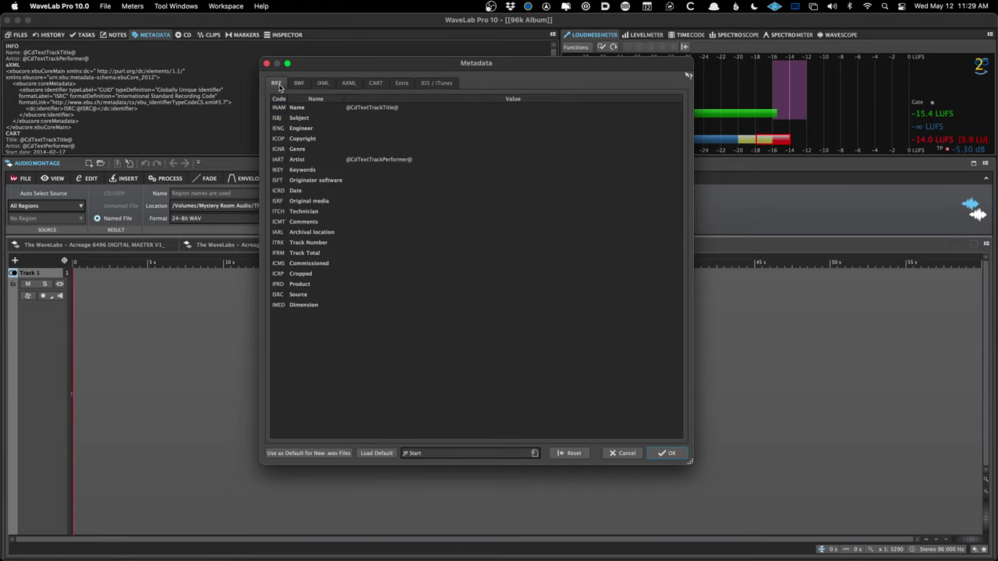
click(344, 84)
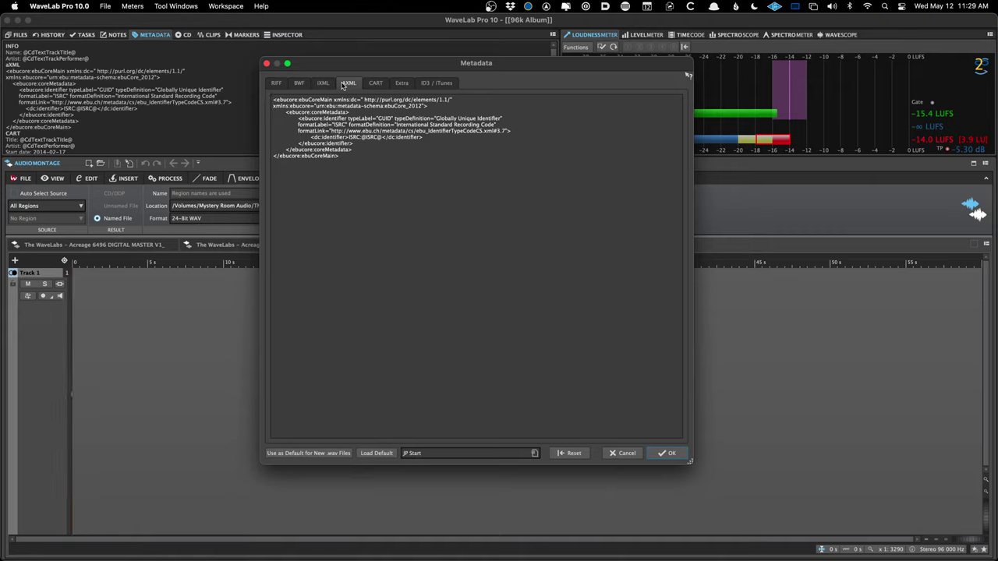
- Compare the ISRC entries in the ID3 v2 and AXML metadata, and cancel the metadata editor
click(448, 84)
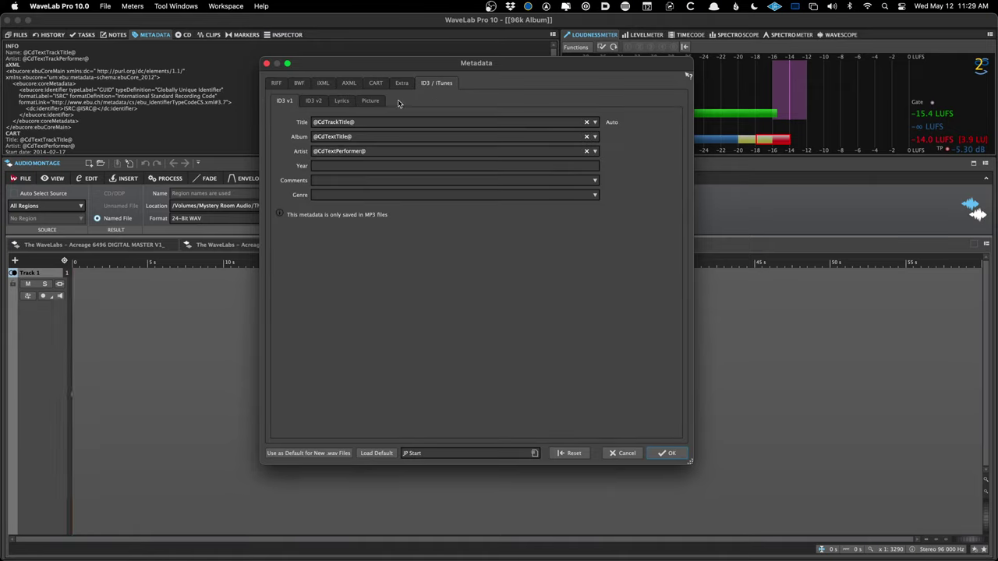
click(314, 101)
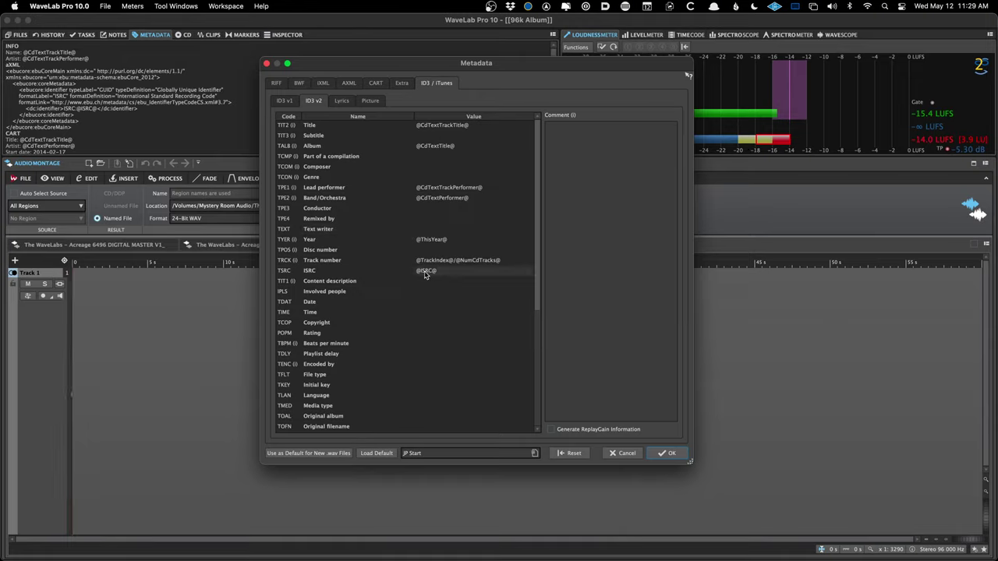
click(350, 83)
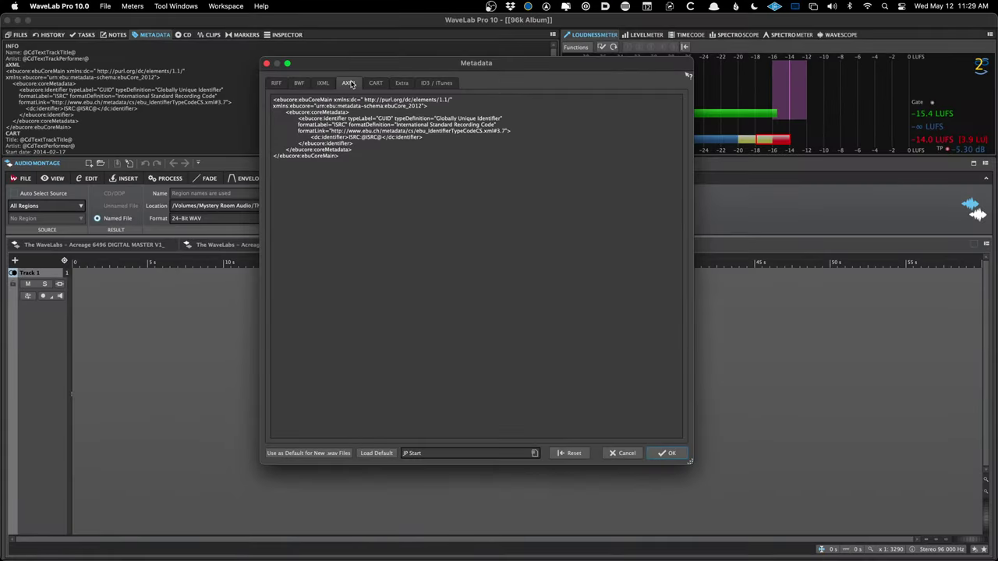
click(622, 453)
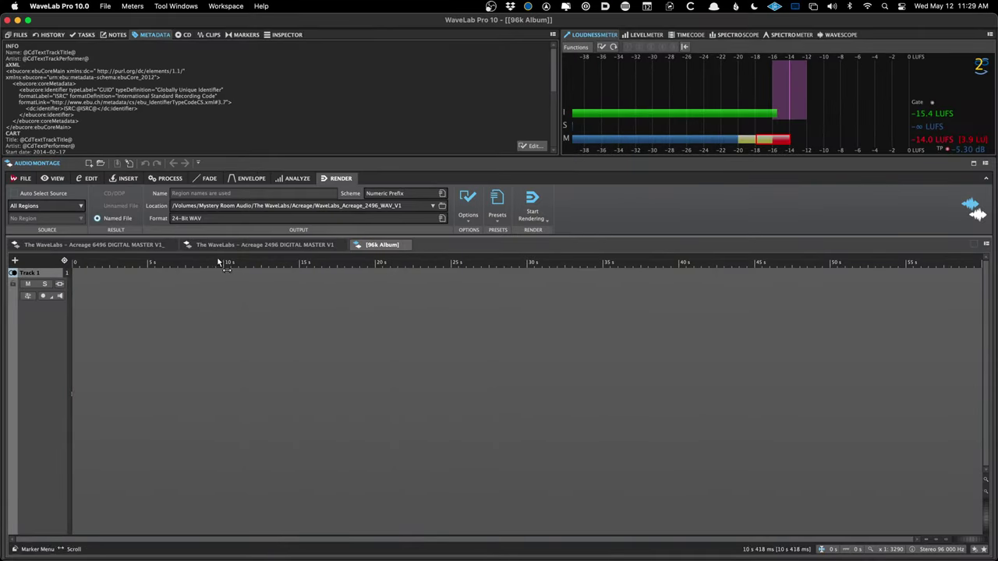
- Close the blank 96k Album montages to return to the Acreage 2496 montage
double_click(413, 246)
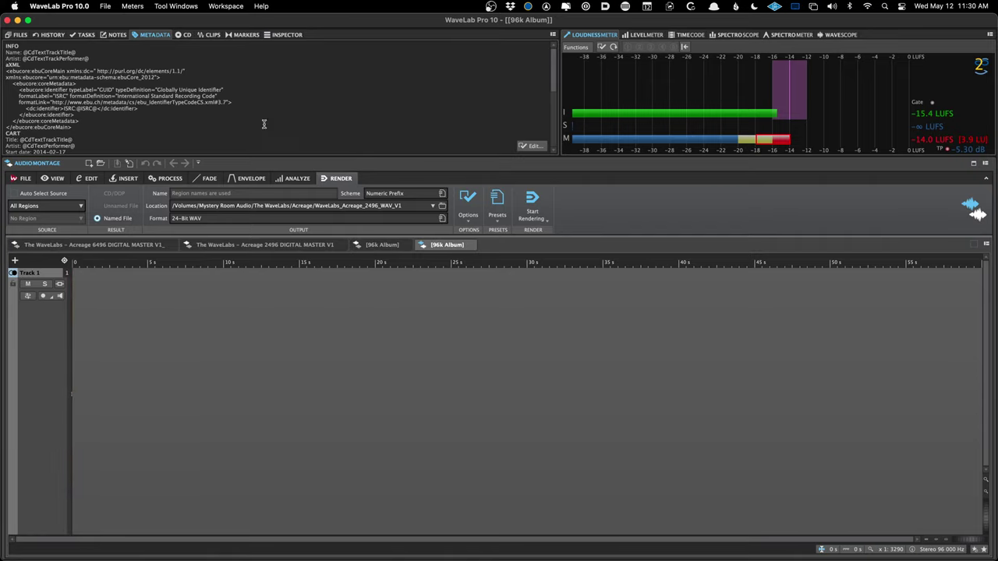
click(470, 245)
click(405, 246)
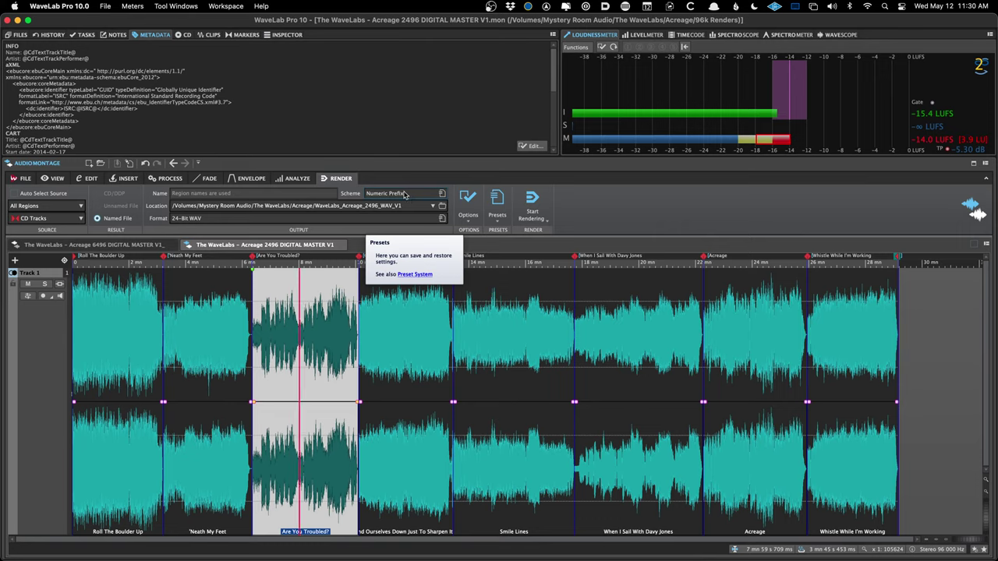
- Set the render naming scheme to SIDE_A, and restore the settings by reapplying the 24-Bit WAV Tracks preset
click(442, 193)
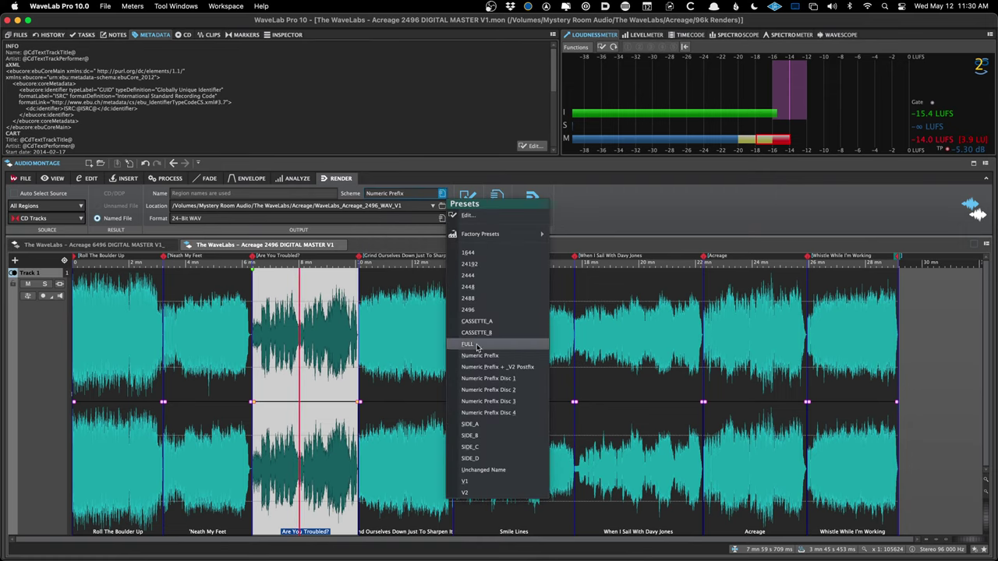
click(470, 424)
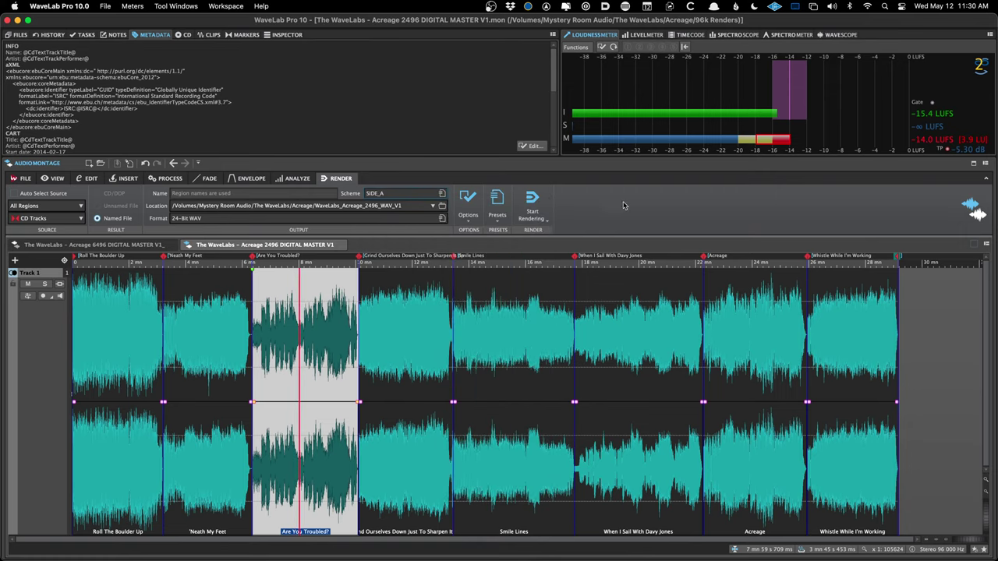
click(496, 201)
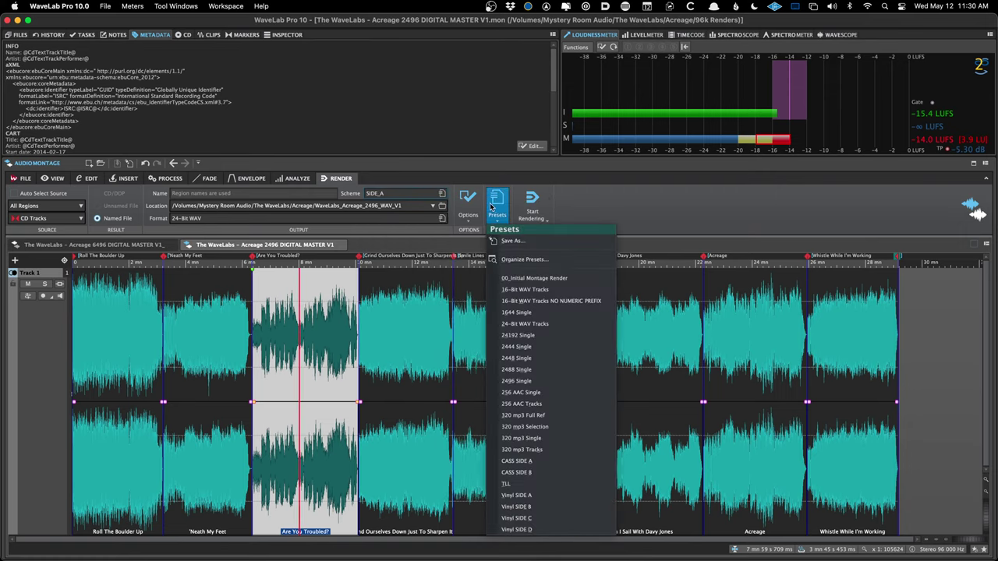
click(590, 324)
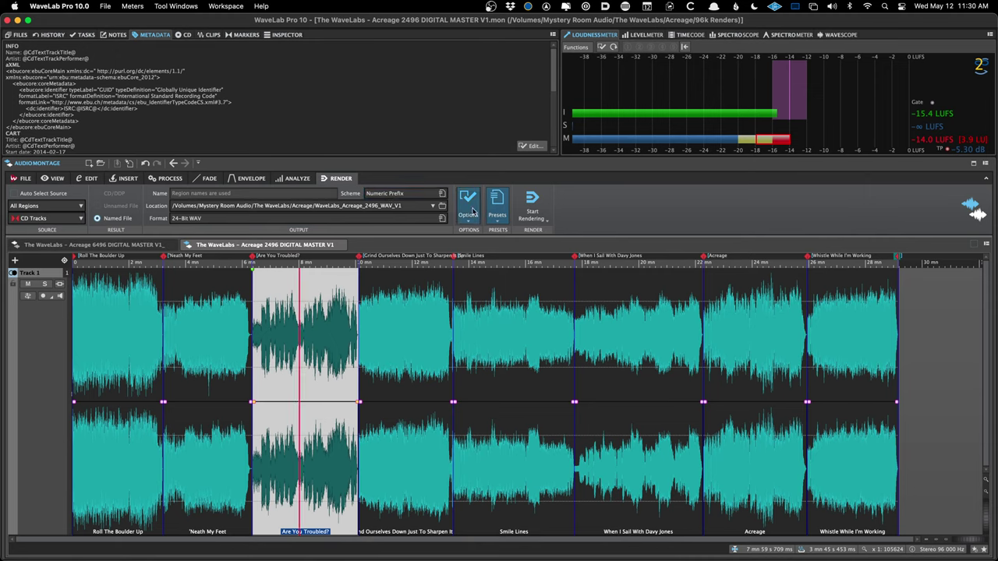
- Render the 2496 montage's regions with the 24-Bit WAV Tracks preset, and select the Grind Ourselves Down Just To Sharpen It Up clip
click(499, 206)
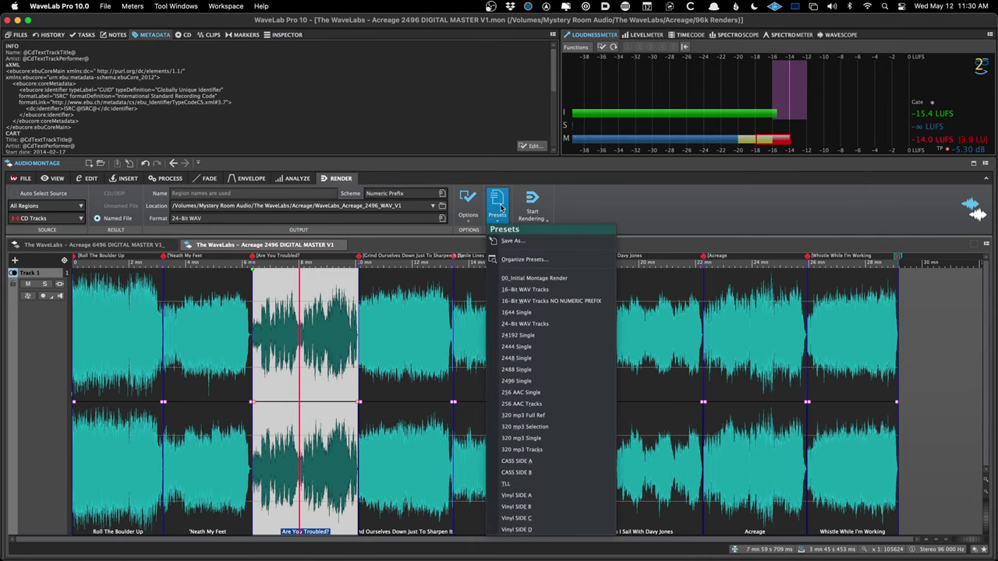
click(546, 323)
click(435, 326)
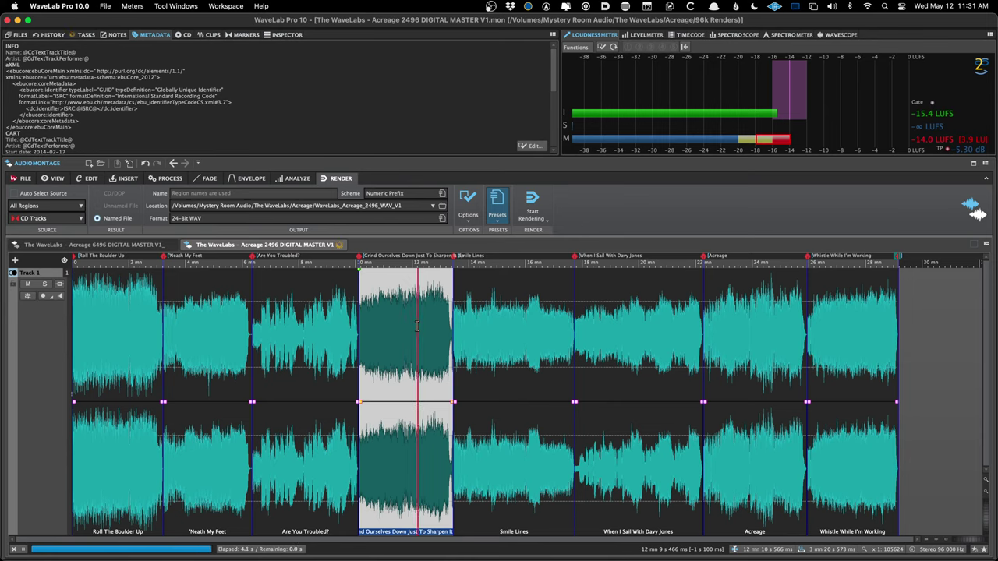
- Switch to Path Finder and open the WaveLabs_Acreage_2496_WAV_V1 folder under The WaveLabs/Acreage on the Mystery Room Audio drive
key(super+Tab)
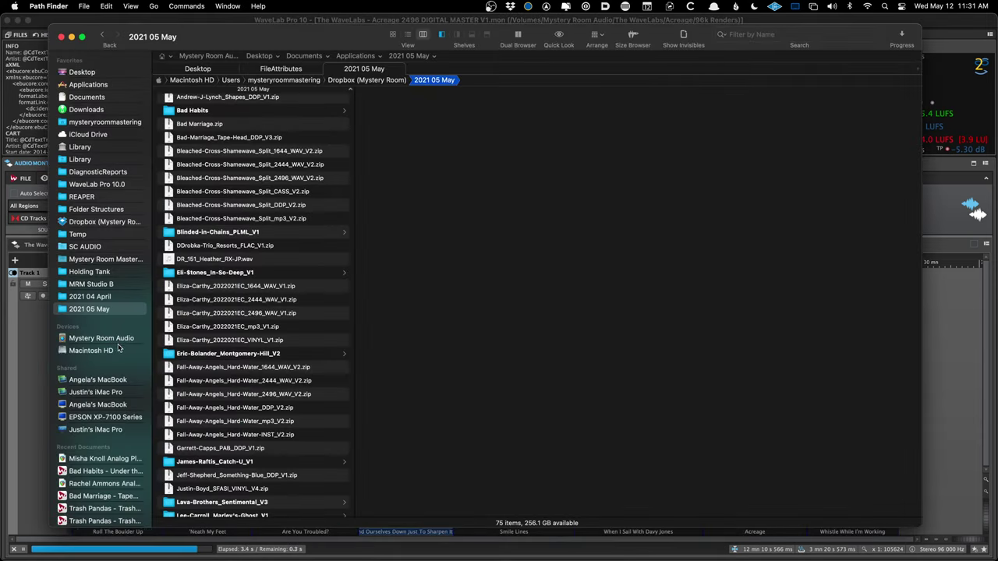
click(102, 339)
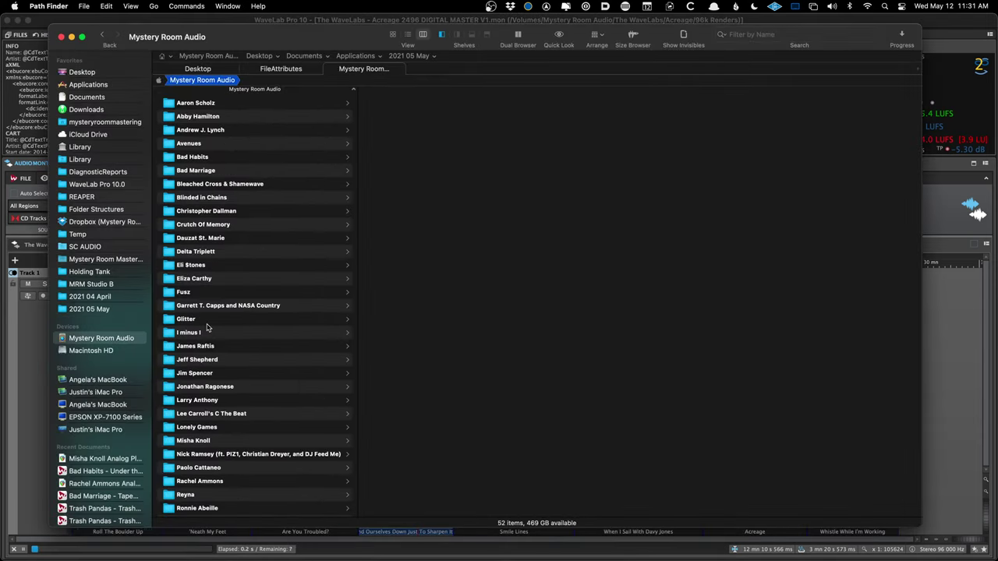
scroll(232, 457, down, 10)
click(232, 452)
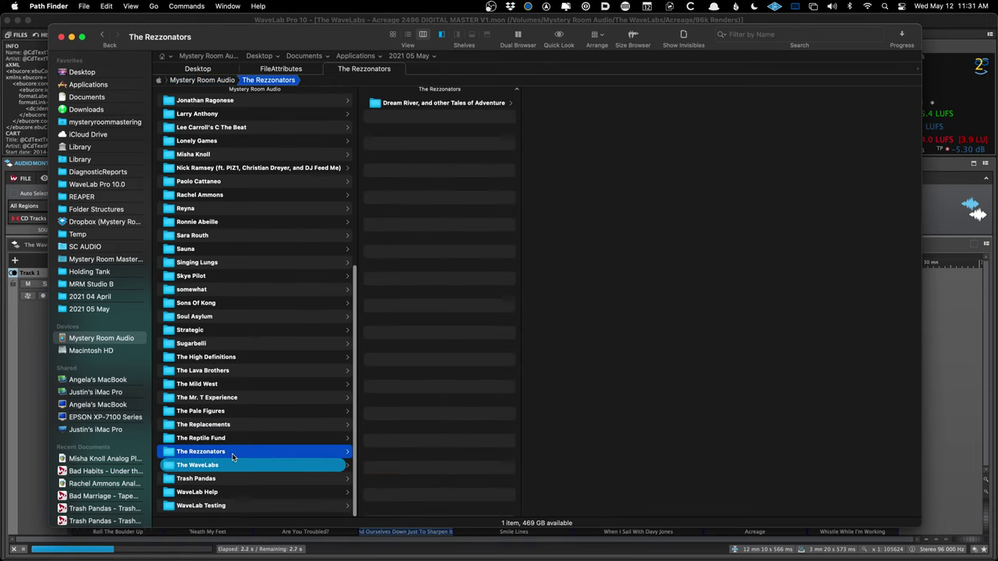
click(232, 461)
key(Right)
key(Right)
key(Down)
key(Down)
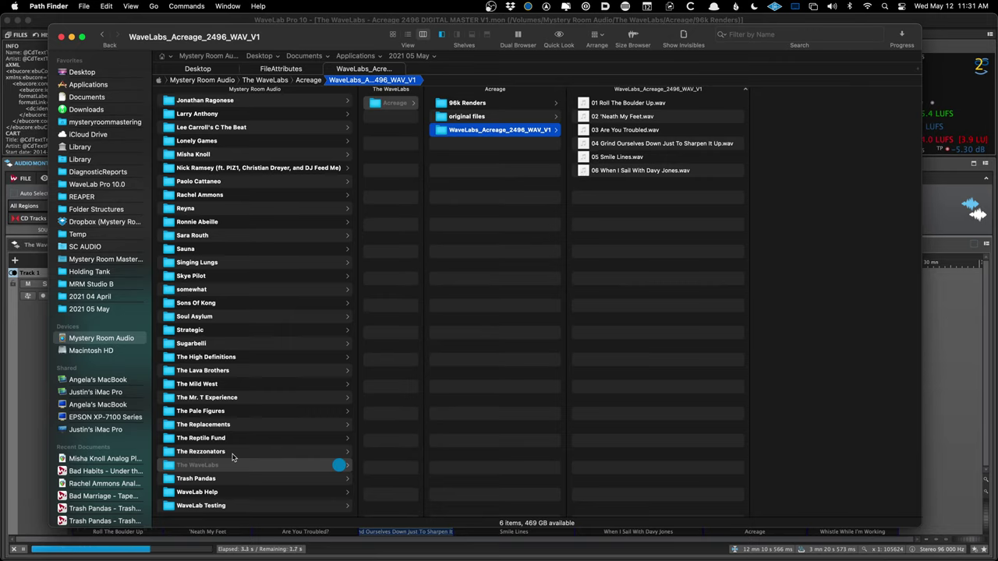
- Preview the rendered WAV files starting with 01 Roll The Boulder Up.wav, checking their title, artist and album metadata
key(Right)
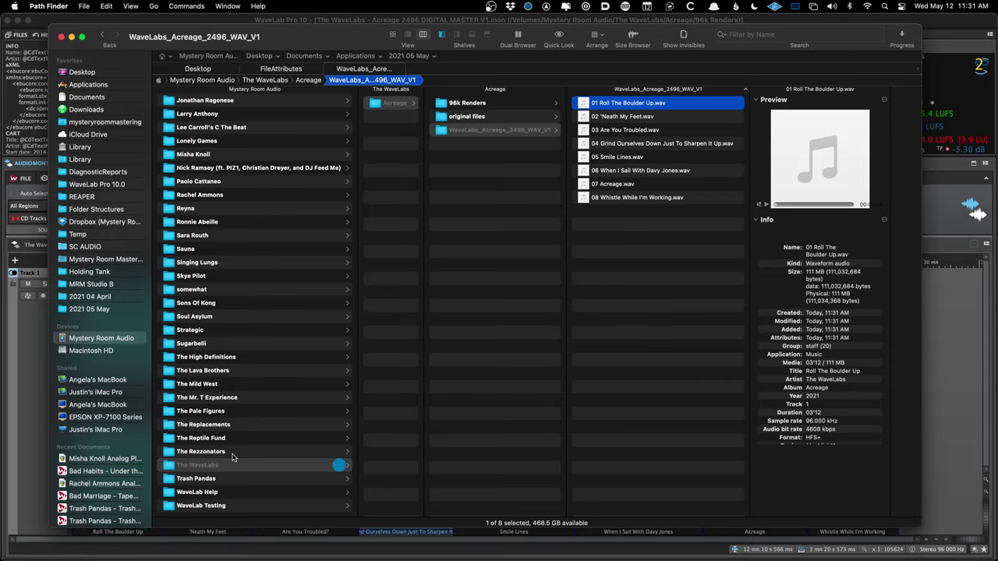
key(space)
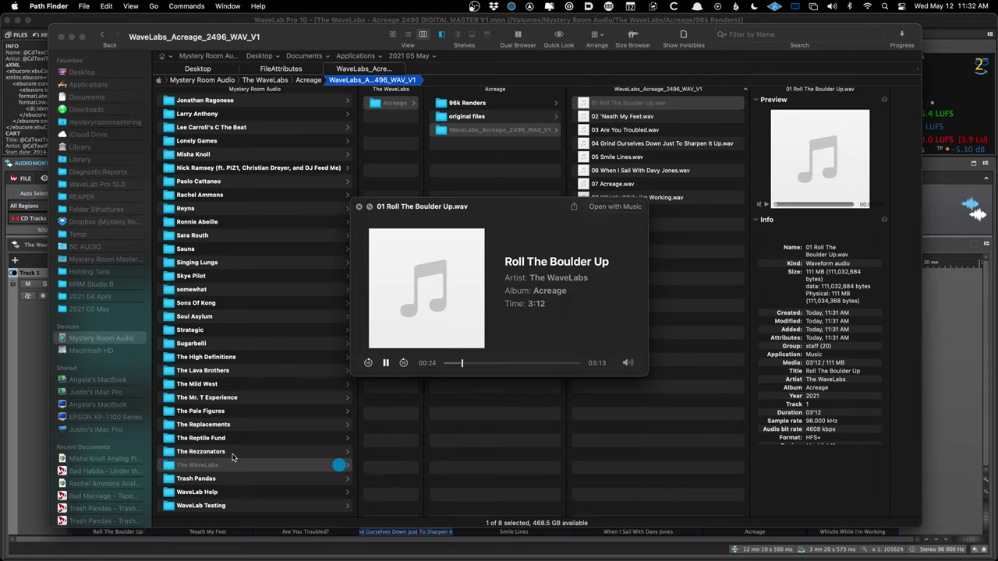
key(Down)
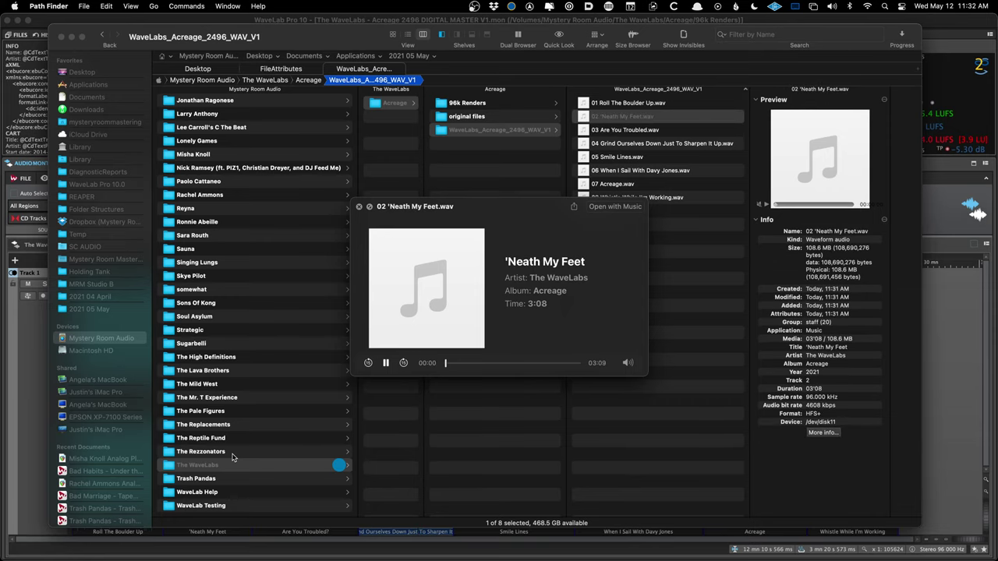
key(Down)
key(Down)
key(Down)
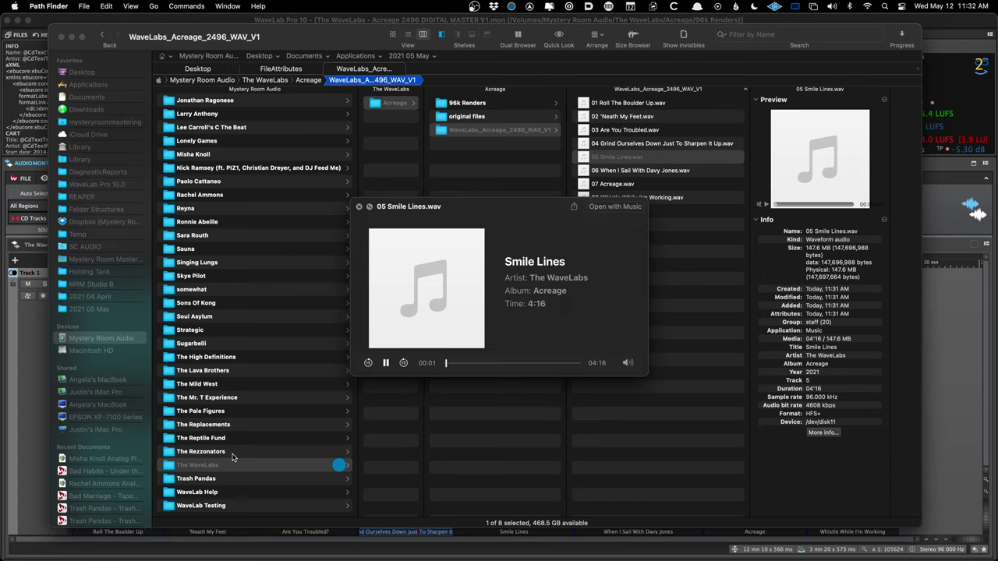
key(Down)
key(Up)
key(Up)
key(space)
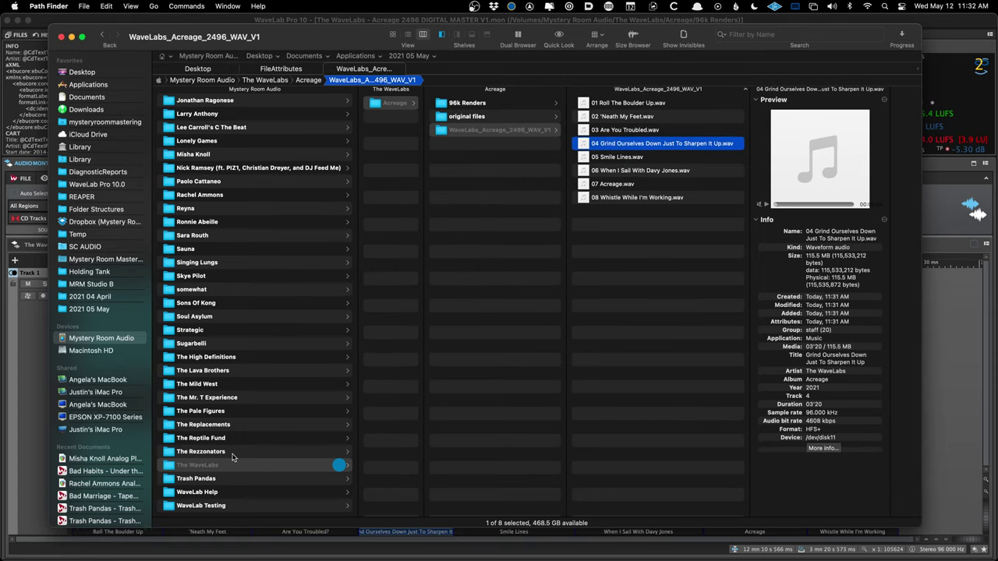
- Look through the subfolders of the Acreage project folder, ending on WaveLabs_Acreage_2496_WAV_V1
key(Left)
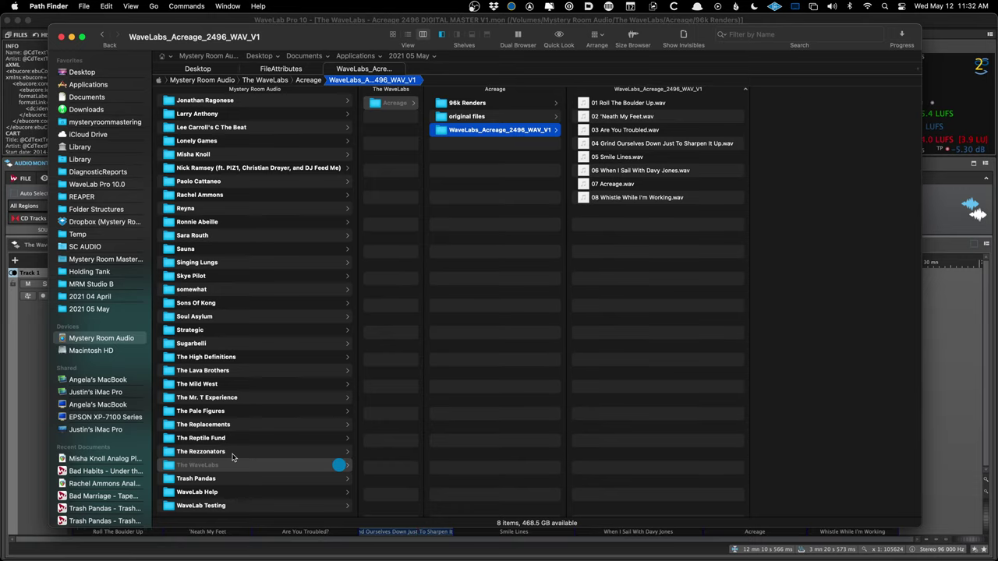
key(Up)
key(Up)
key(Down)
key(Down)
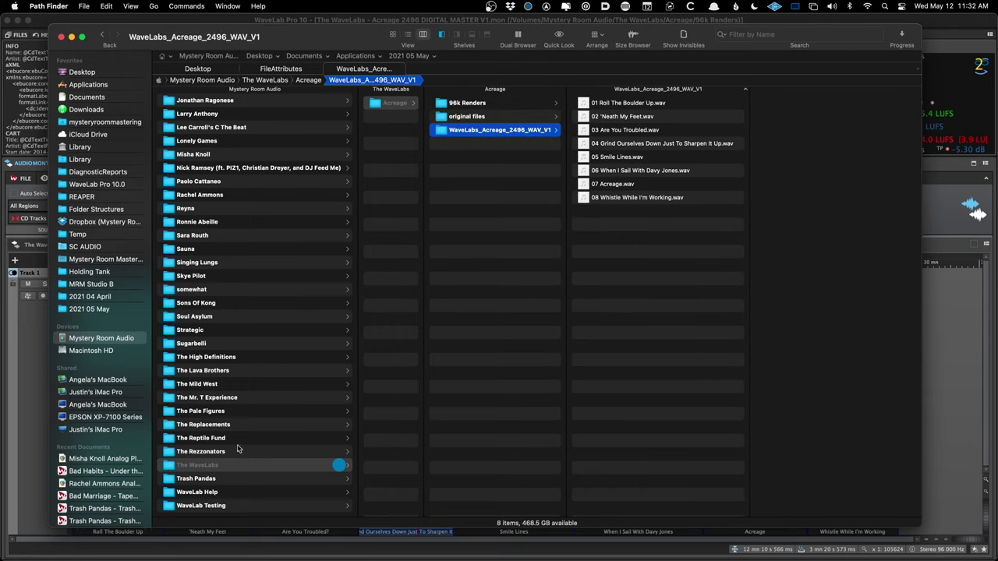
- Switch to WaveLab and back to Path Finder, and select the rendered file 03 Are You Troubled.wav
click(481, 20)
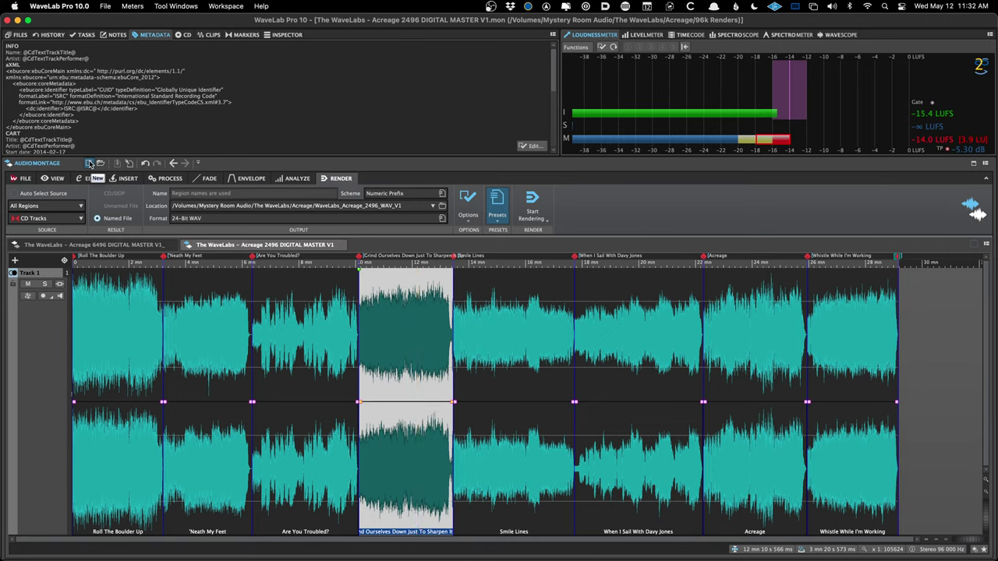
key(super+Tab)
click(613, 133)
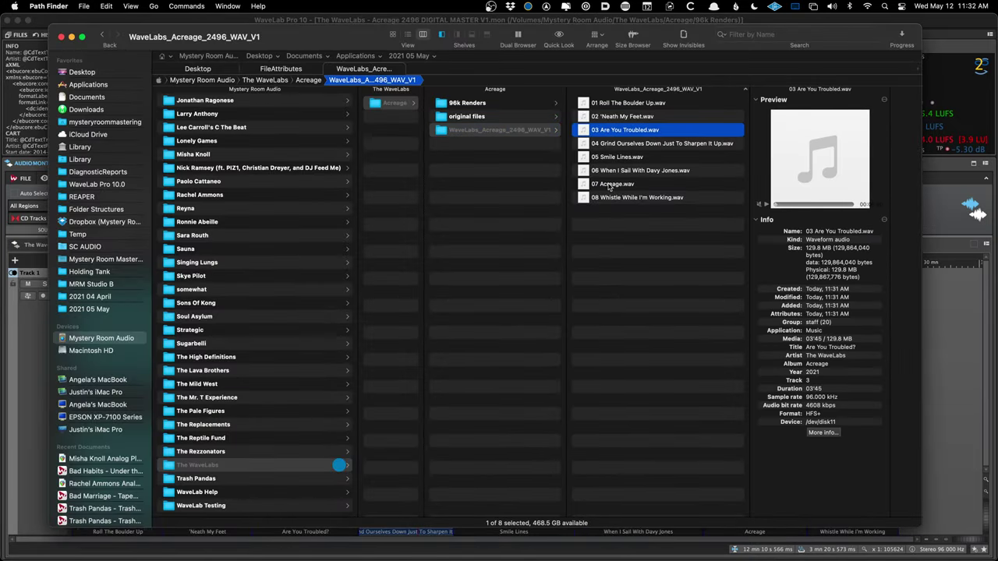
- Find WaveLabs_Acreage_V1.wav in the 96k Renders folder, then switch to iZotope RX 8 and add that file to the Batch Processor
click(500, 113)
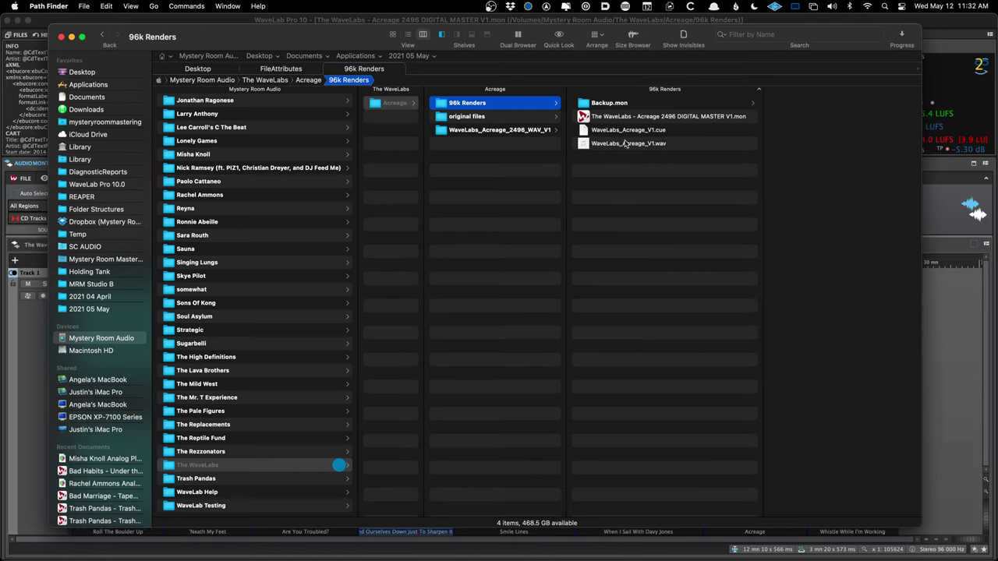
click(619, 144)
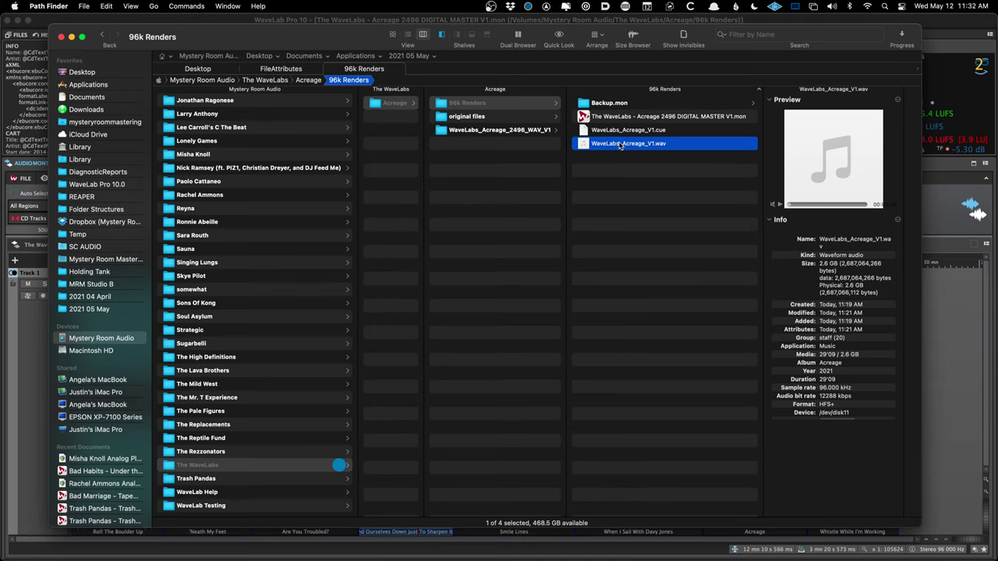
key(super+Tab)
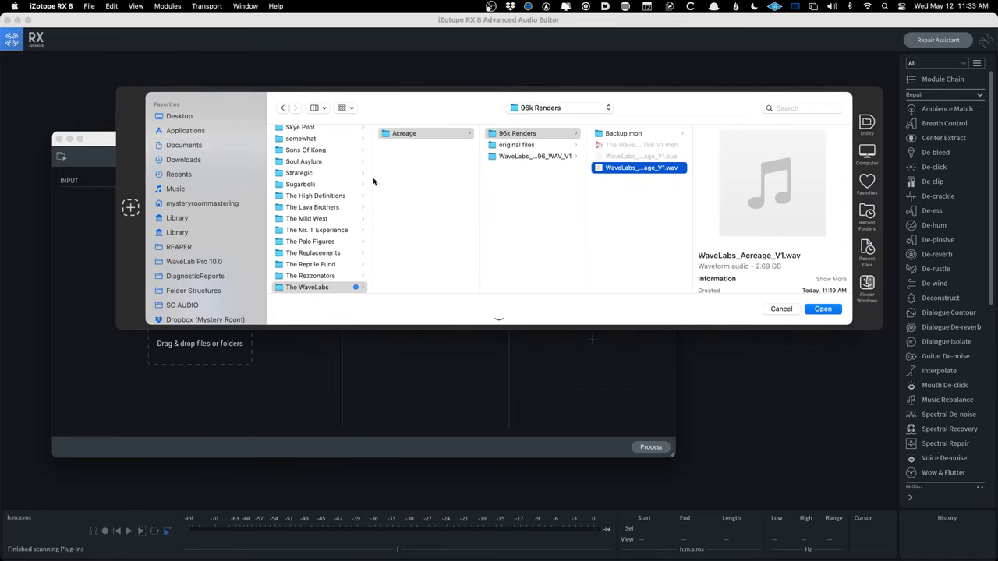
key(Return)
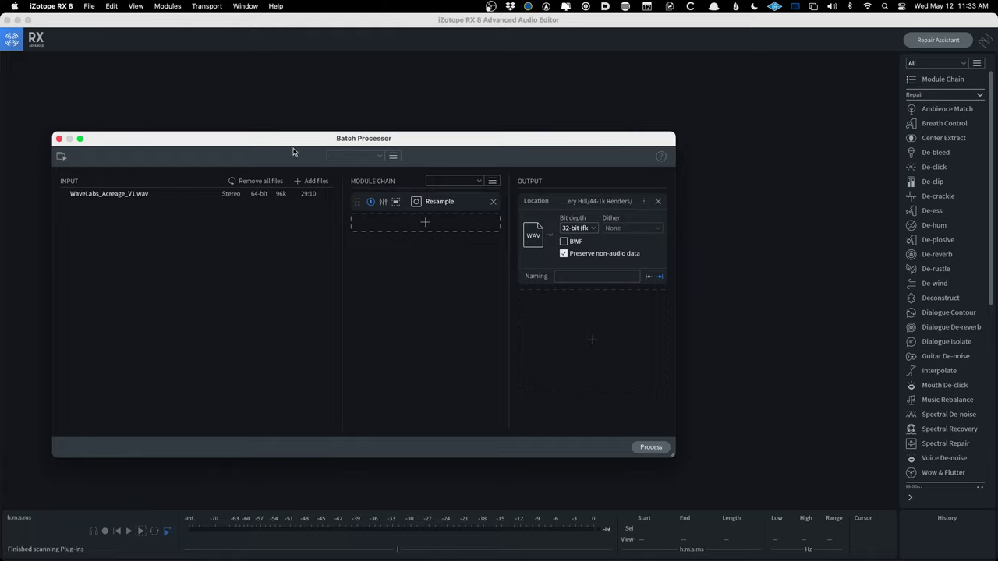
- Process the batch with the 44-1k preset, outputting to a new folder named 44-1k Renders inside Acreage
click(354, 155)
click(362, 191)
click(573, 201)
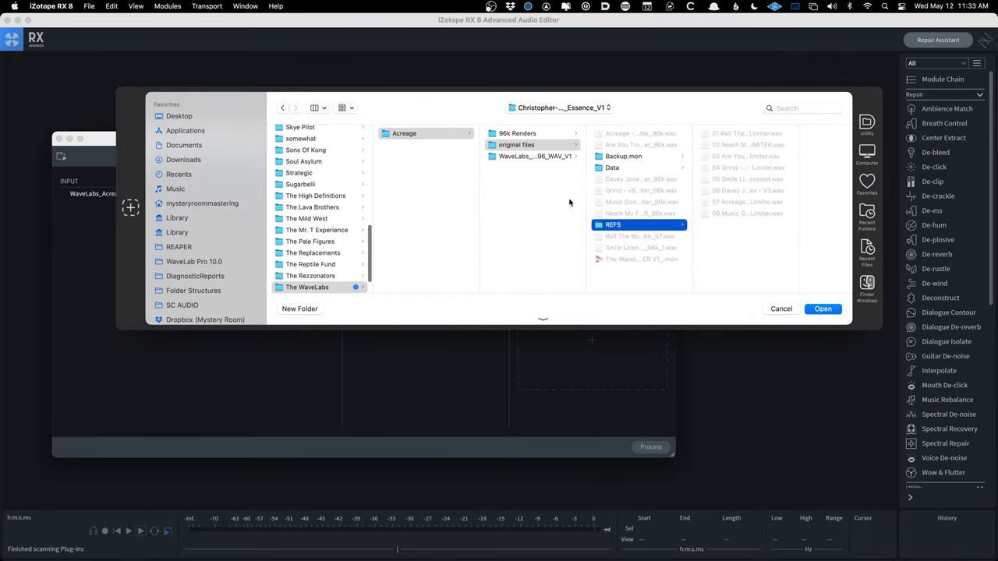
key(super+shift+n)
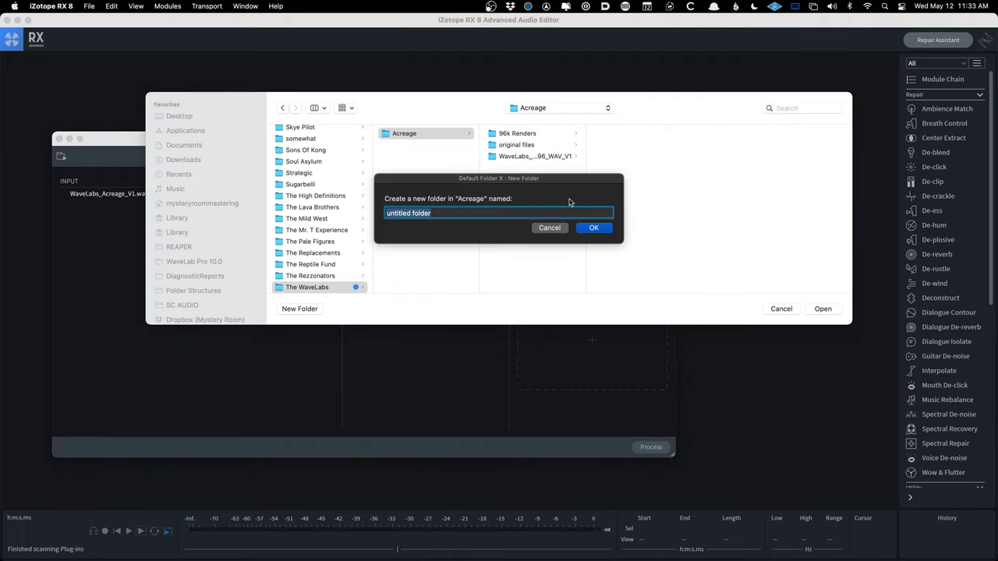
text(44-1k Renders)
key(Return)
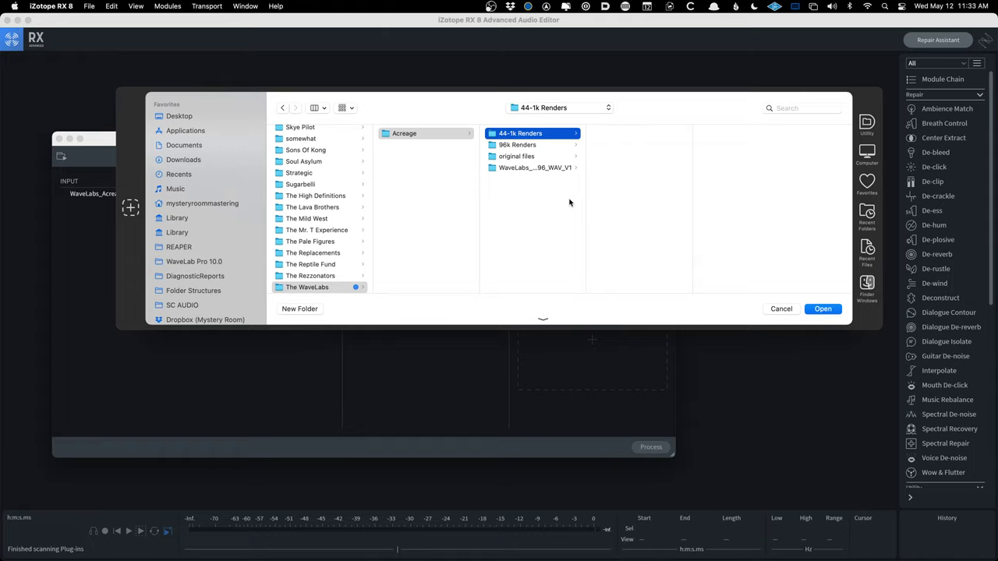
key(Return)
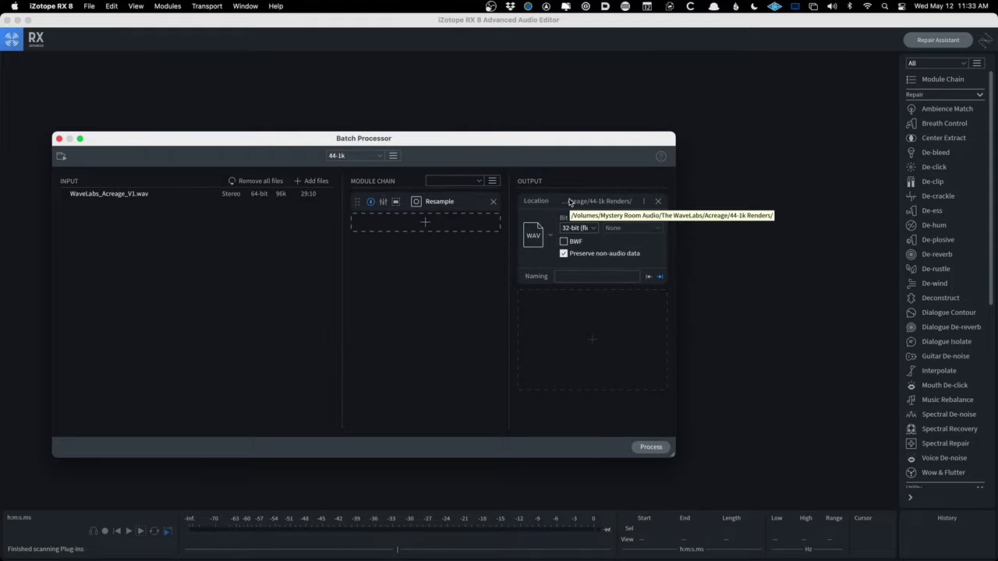
click(650, 447)
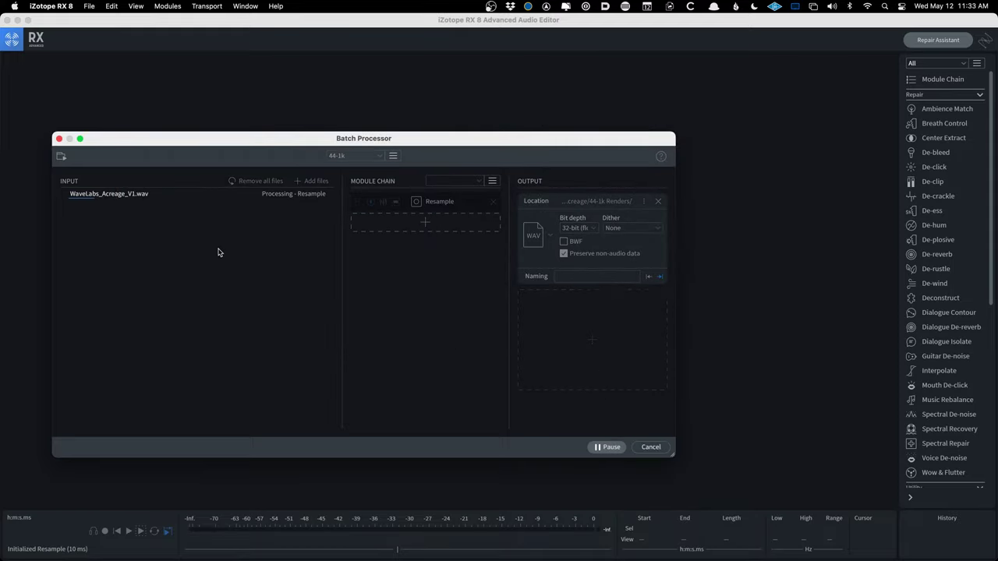
- Switch to WaveLab and open the customized duplicate settings for the Acreage 2496 DIGITAL MASTER V1 montage
key(super+Tab)
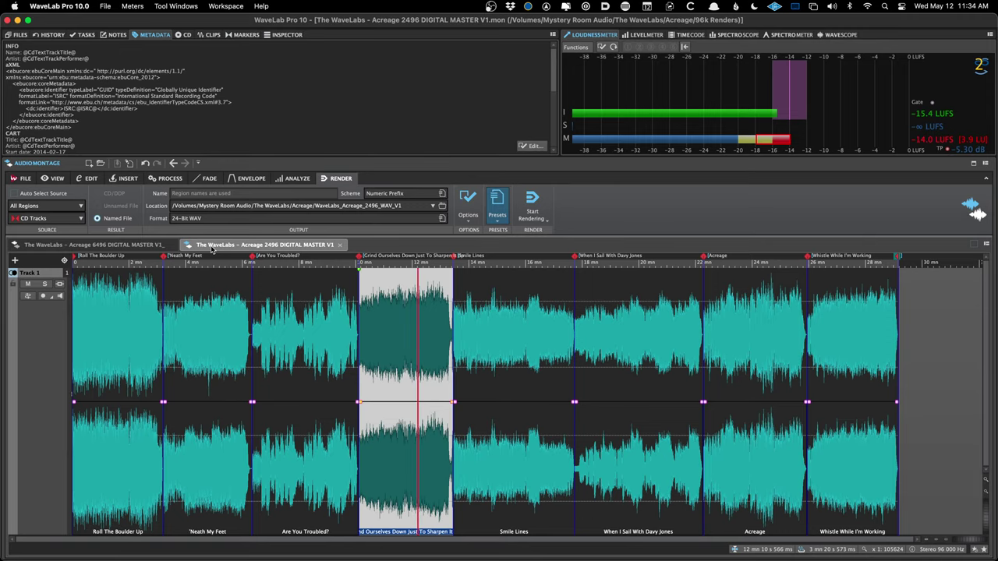
click(23, 178)
click(53, 270)
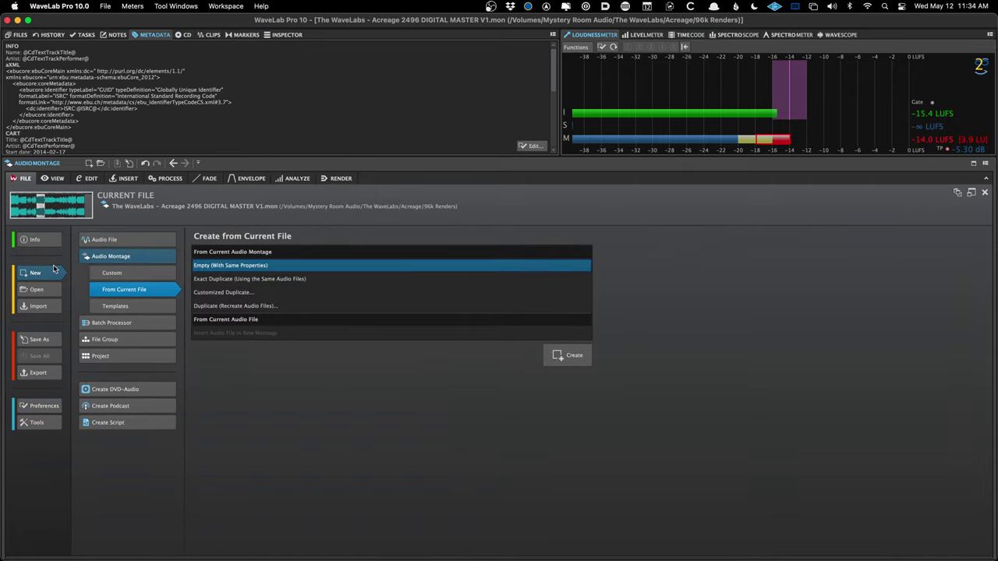
click(262, 307)
click(260, 294)
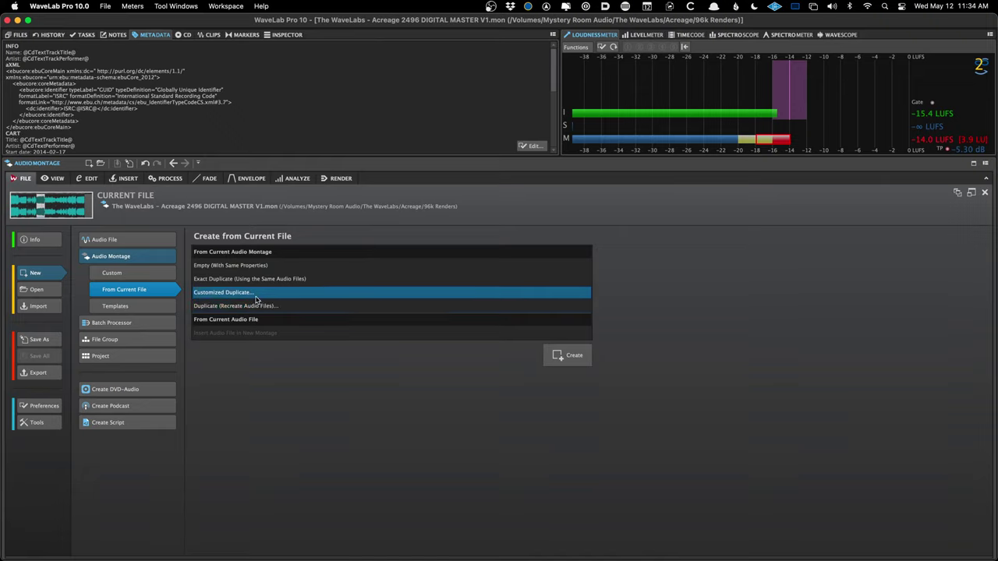
click(574, 354)
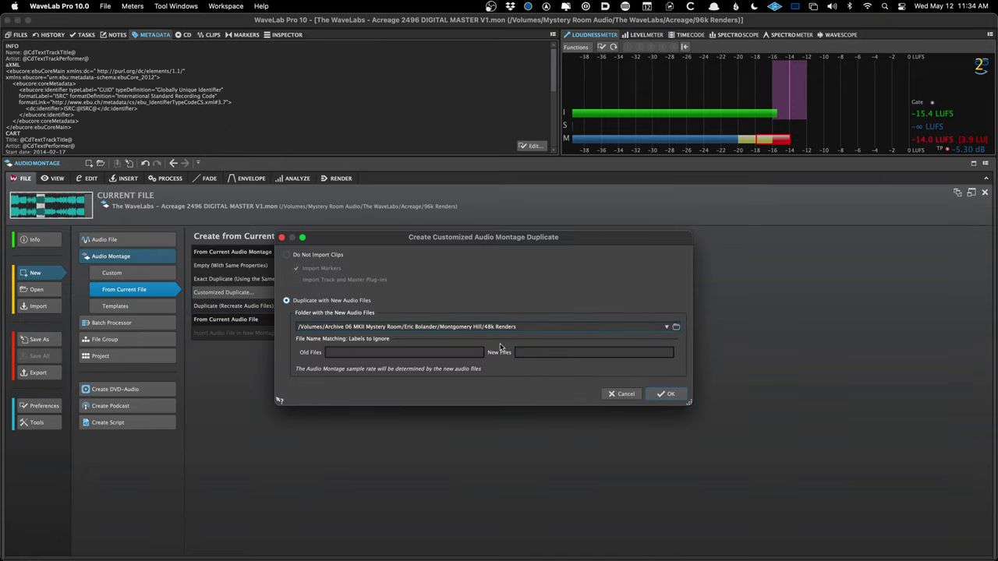
click(626, 393)
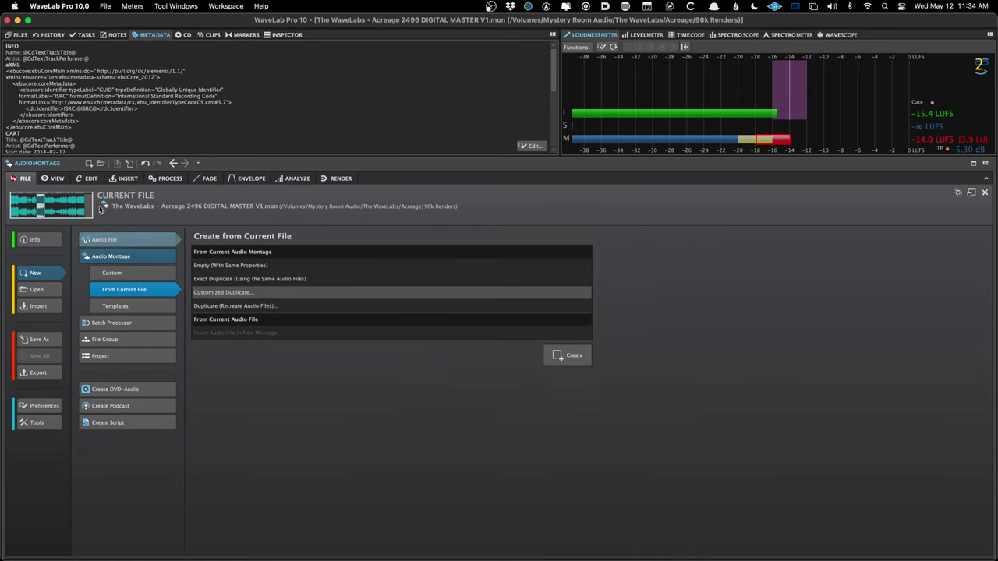
click(62, 199)
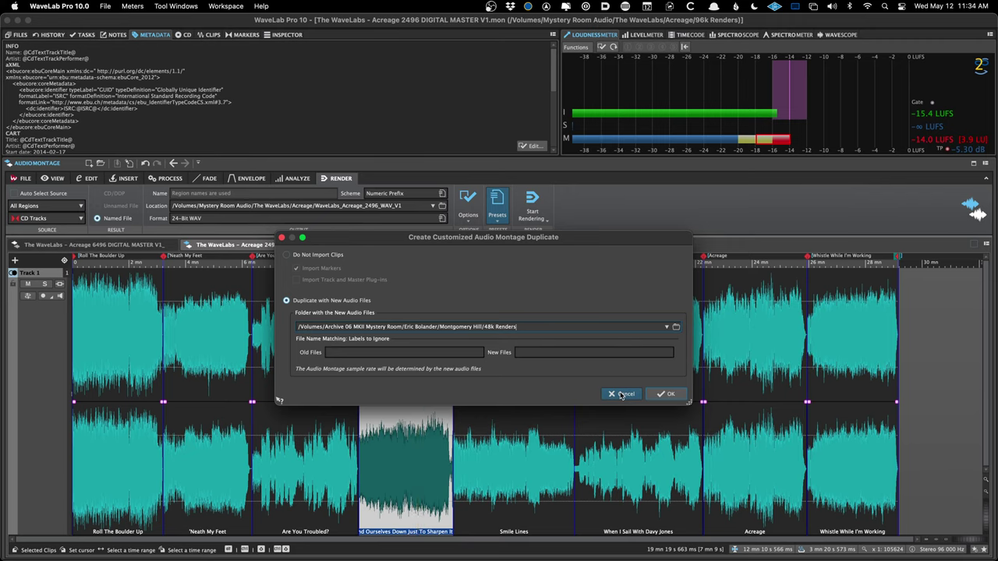
- Compare the files in the 44-1k Renders and 96k Renders folders, checking the iZotope RX 8 batch in between
click(676, 327)
click(642, 313)
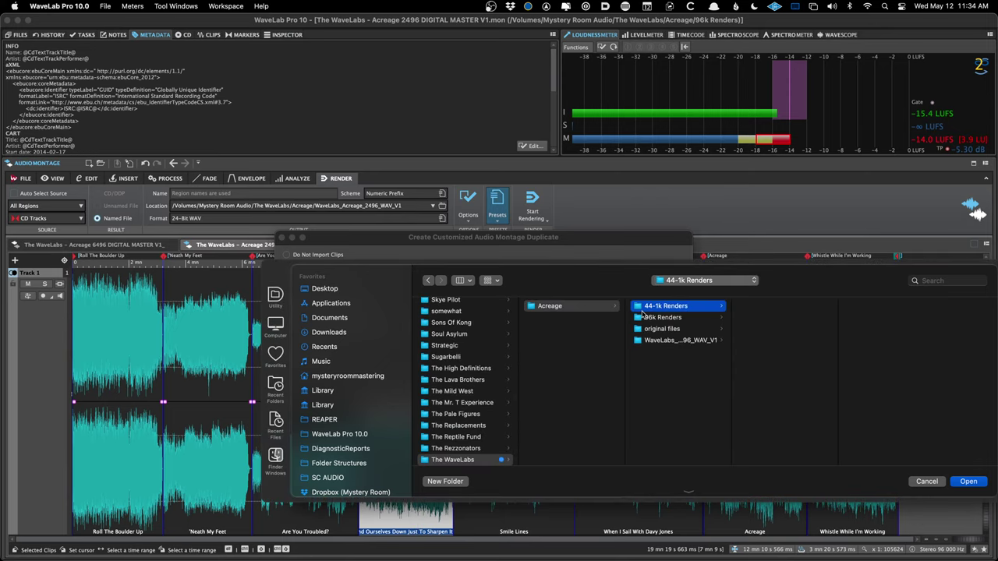
key(super+Tab)
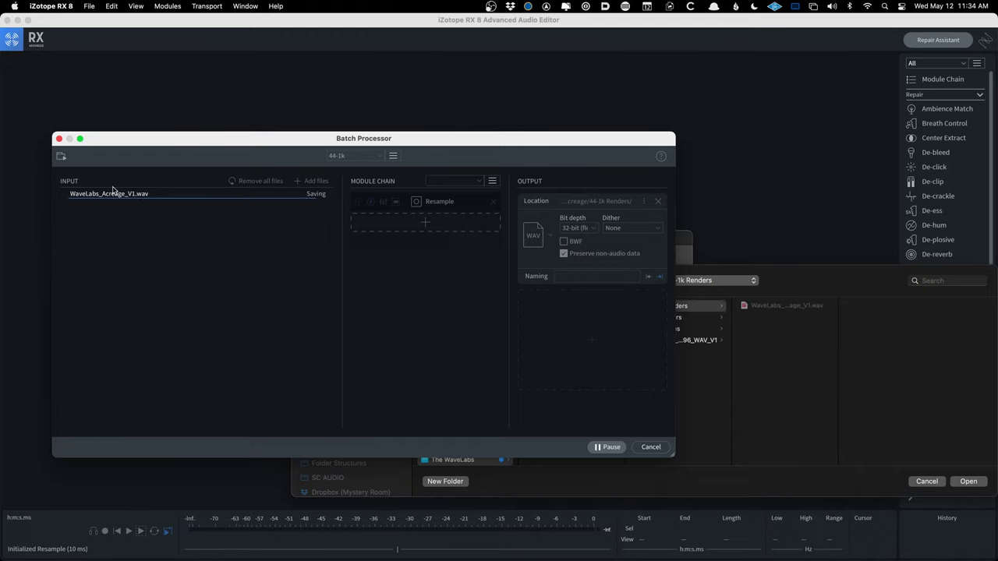
key(super+Tab)
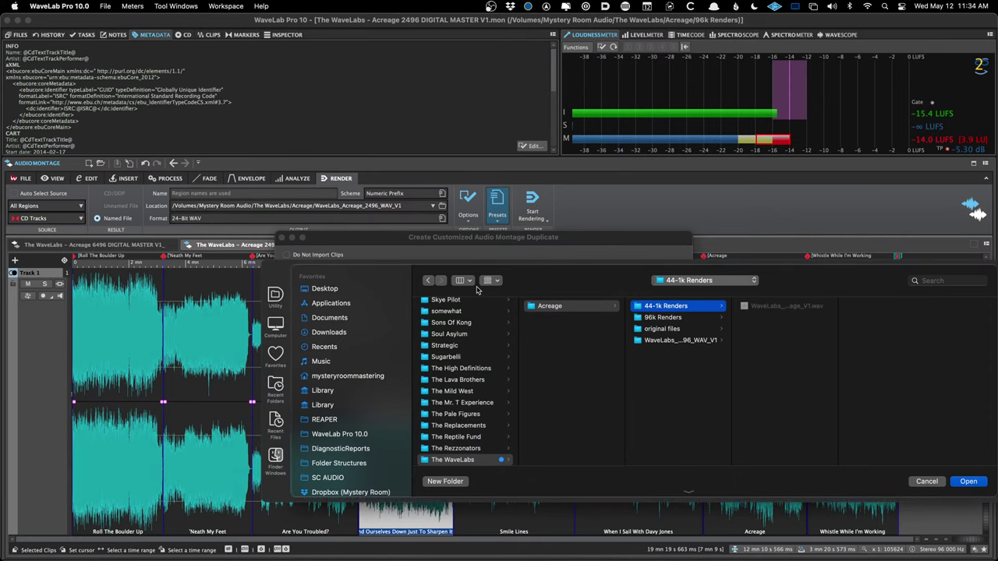
key(Down)
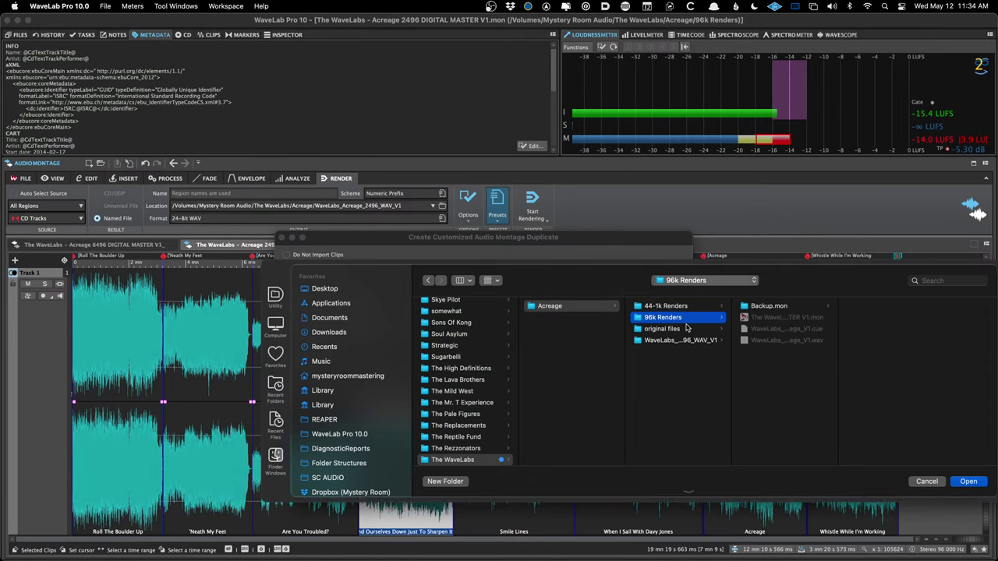
double_click(837, 341)
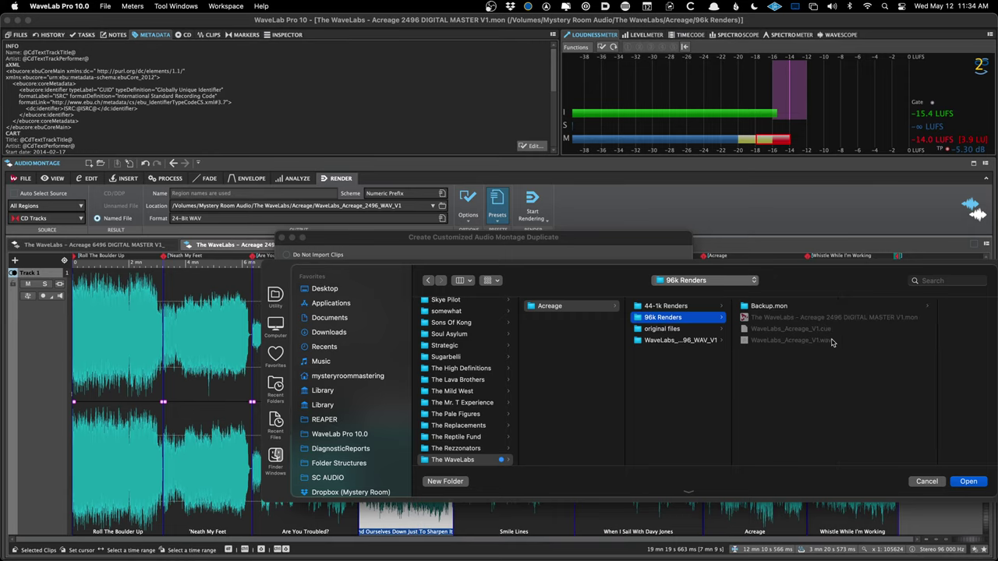
key(Up)
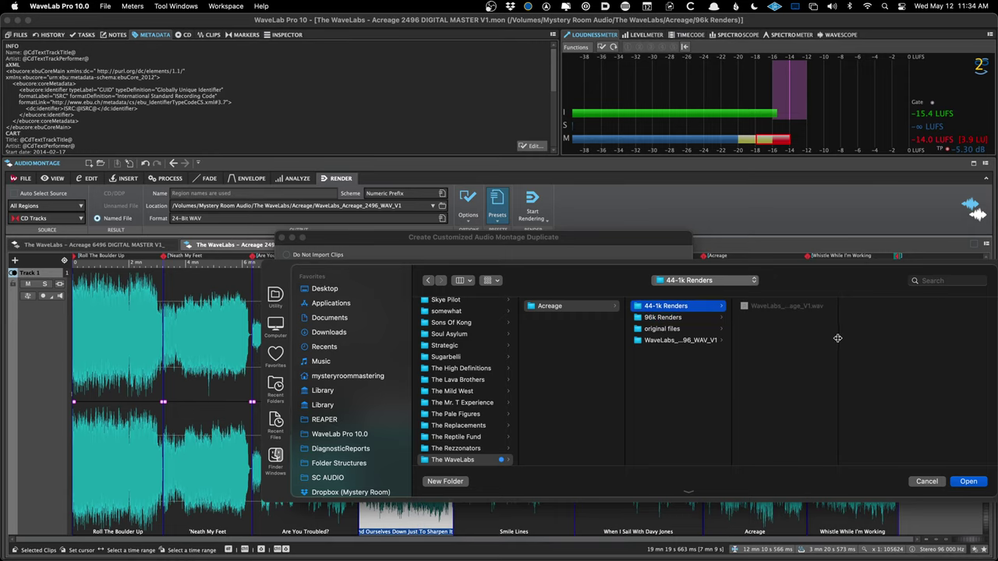
double_click(837, 337)
click(936, 482)
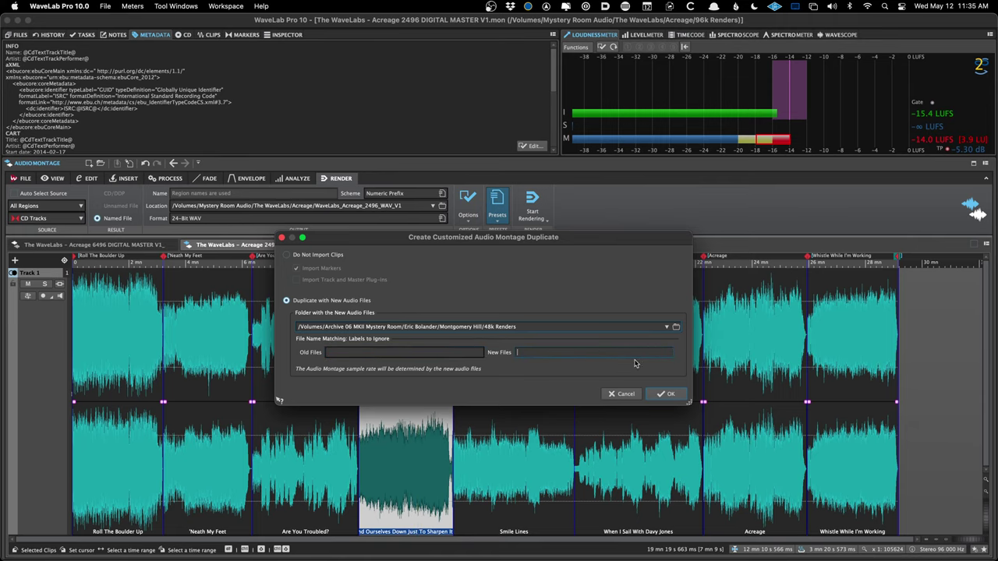
- Create a customized duplicate of the montage with new audio files from the Acreage/44-1k Renders folder
click(666, 327)
click(655, 312)
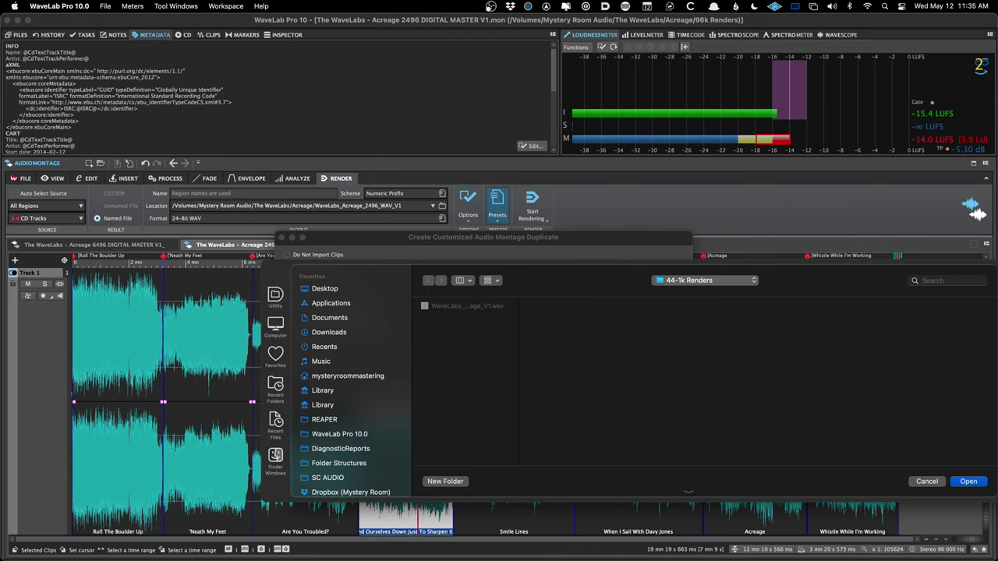
key(Return)
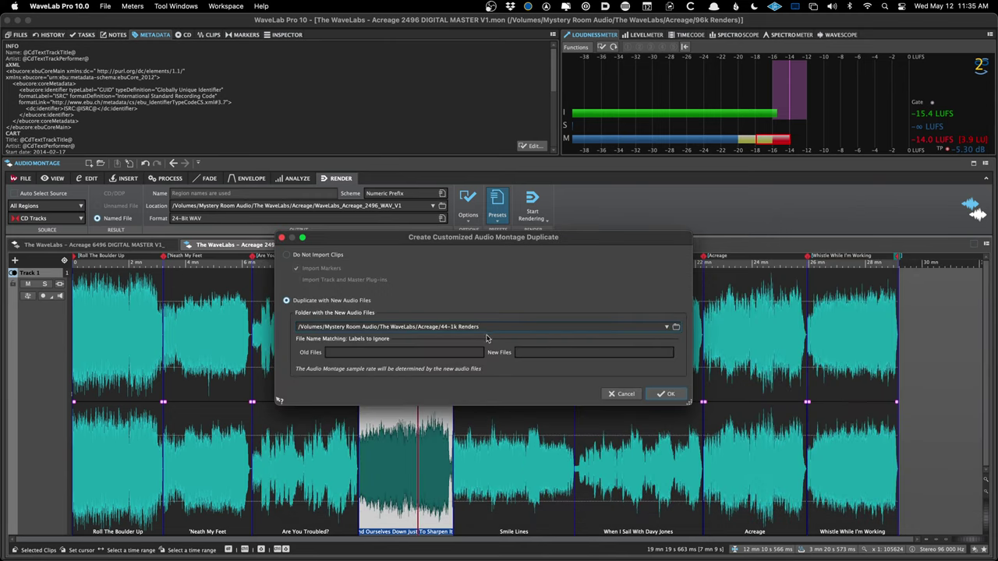
click(667, 394)
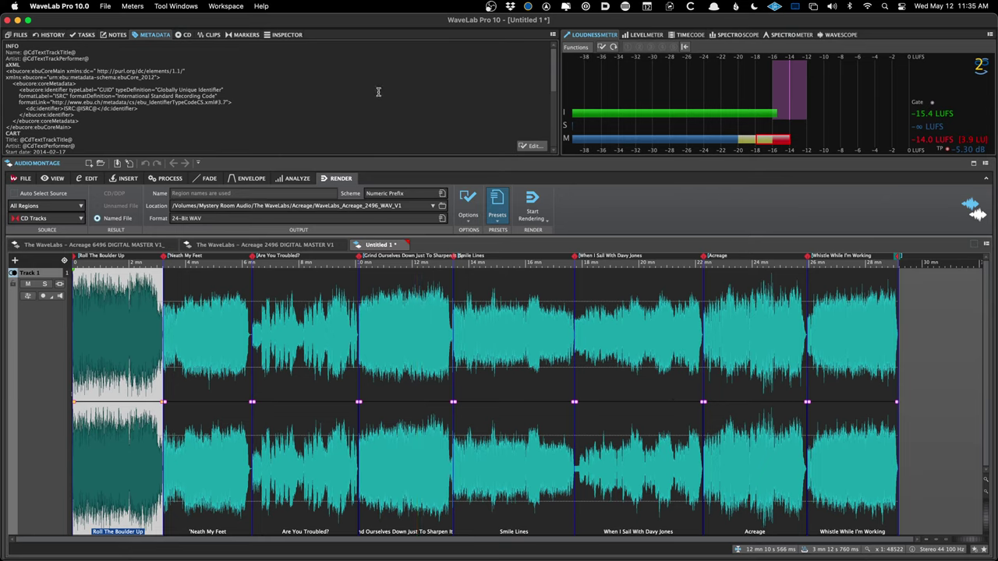
- Review the duplicated montage's CD track list and ISRC codes, and close it without saving
click(185, 34)
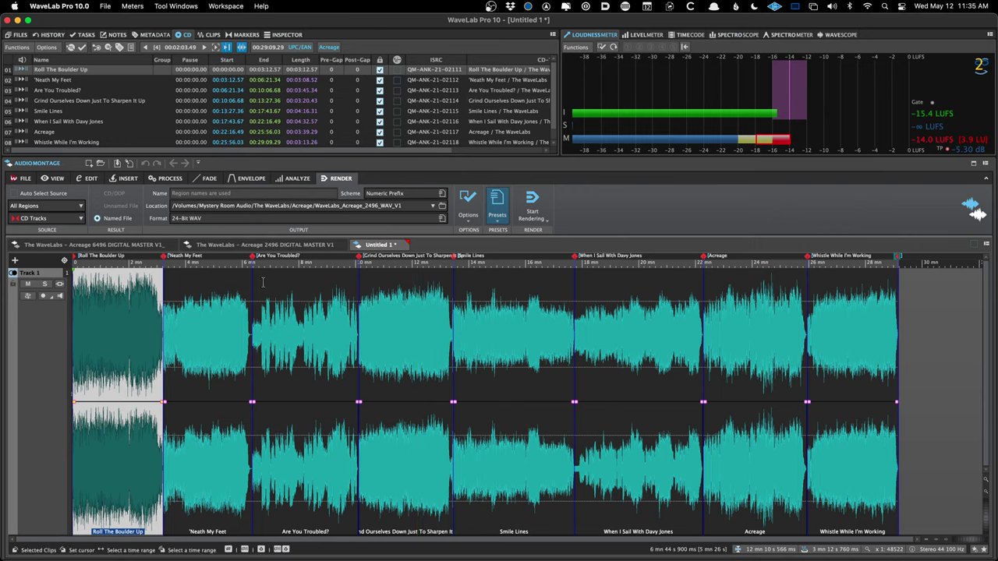
click(402, 244)
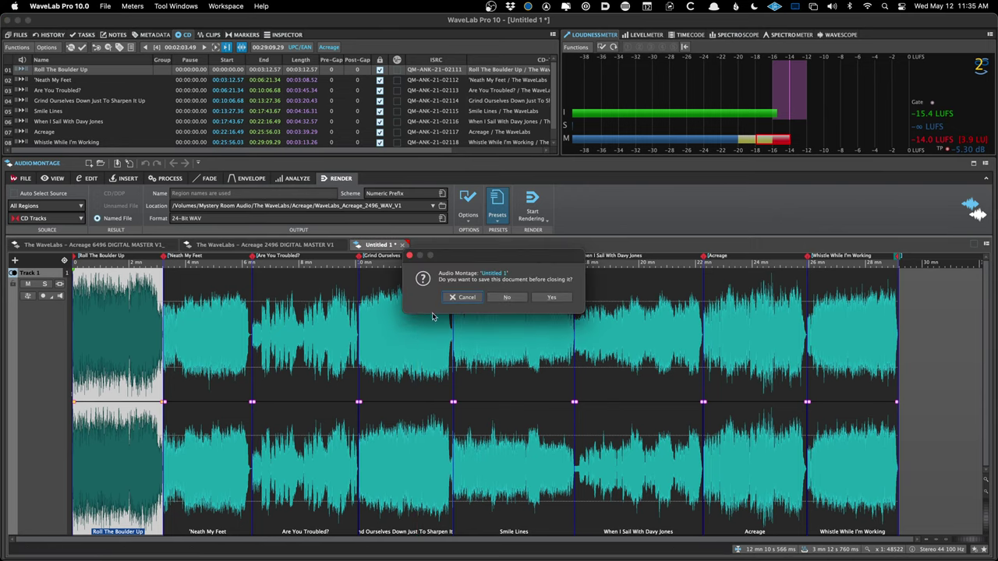
click(506, 297)
- Duplicate the Acreage 2496 montage again with the audio files from 44-1k Renders, leaving the new montage unsaved
click(312, 311)
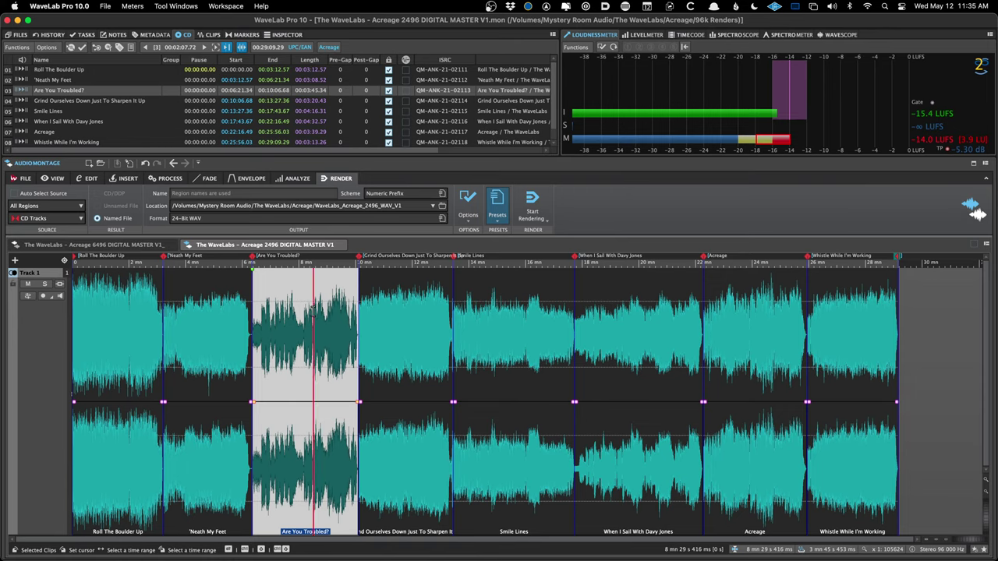
key(super+shift+d)
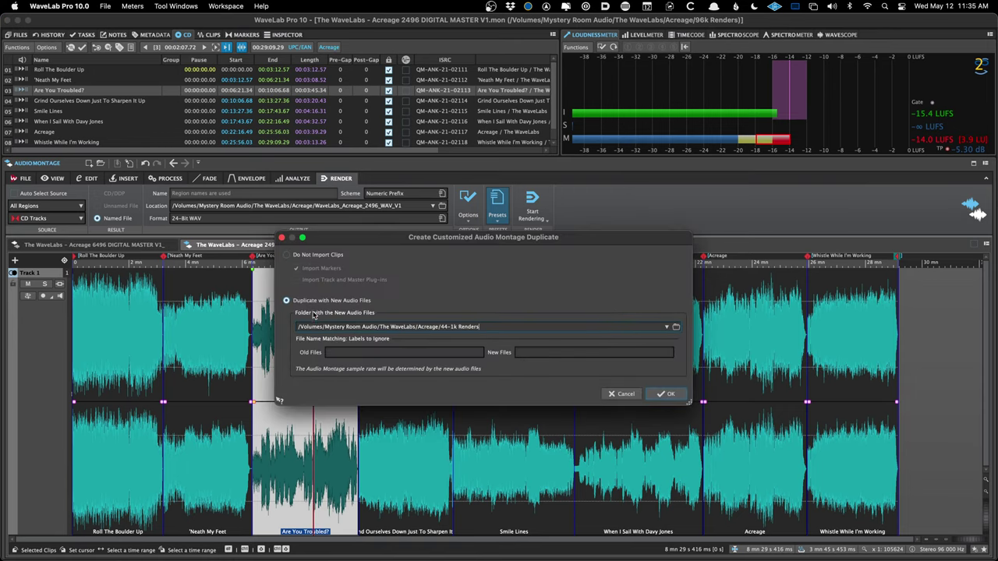
click(668, 394)
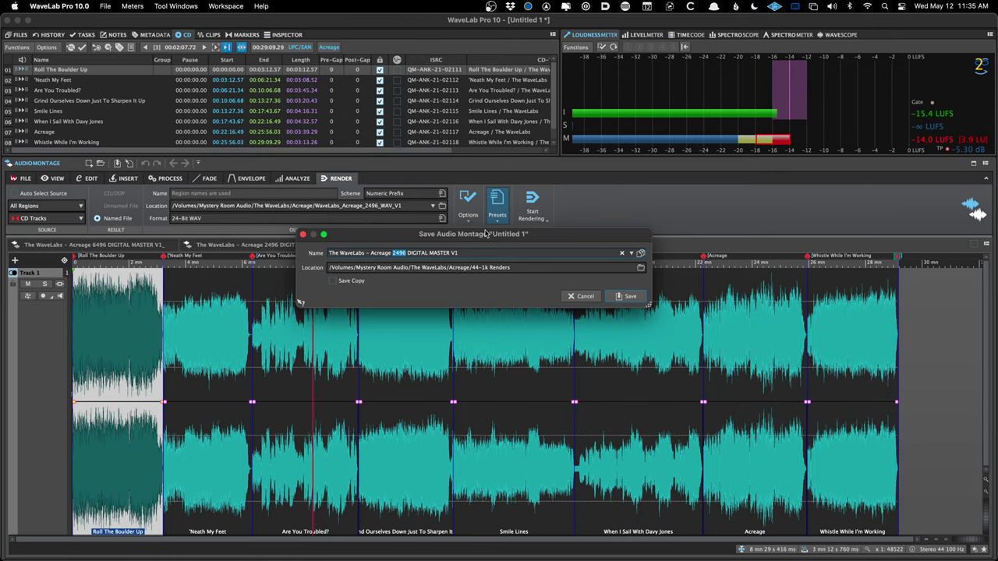
click(582, 297)
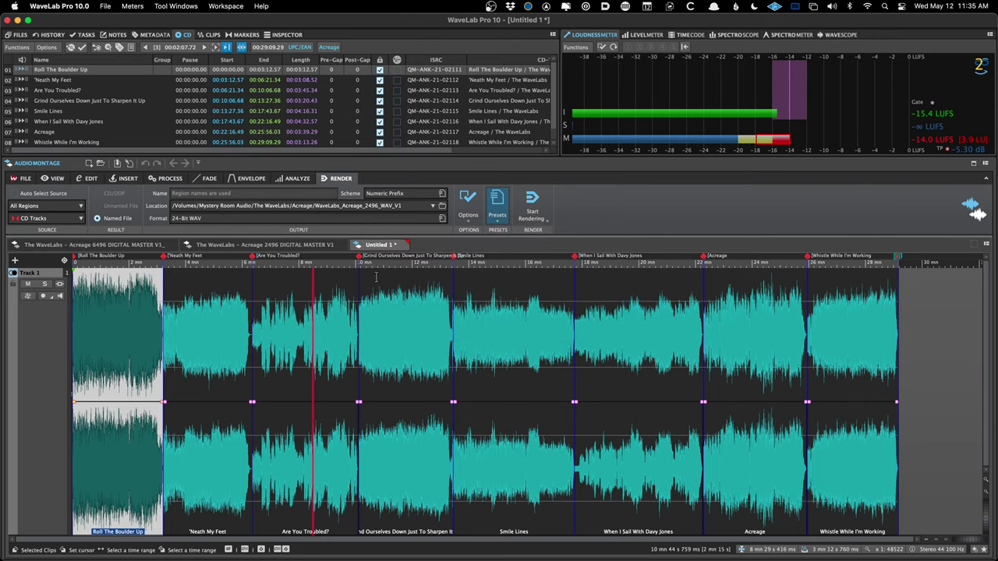
- Reuse the Acreage 2496 montage's title as the file name for saving the untitled montage in the 44-1k Renders folder
click(301, 245)
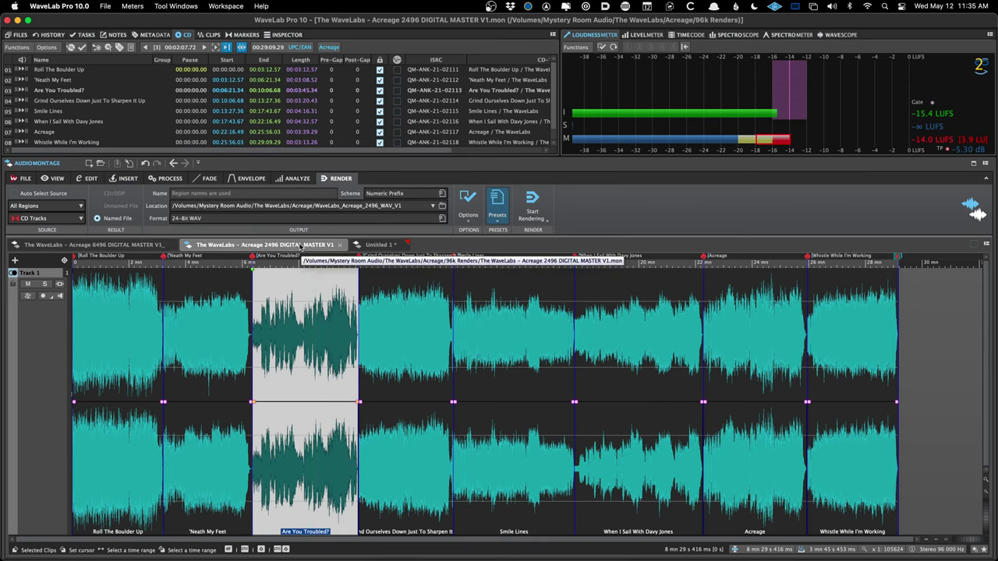
right_click(301, 246)
key(Escape)
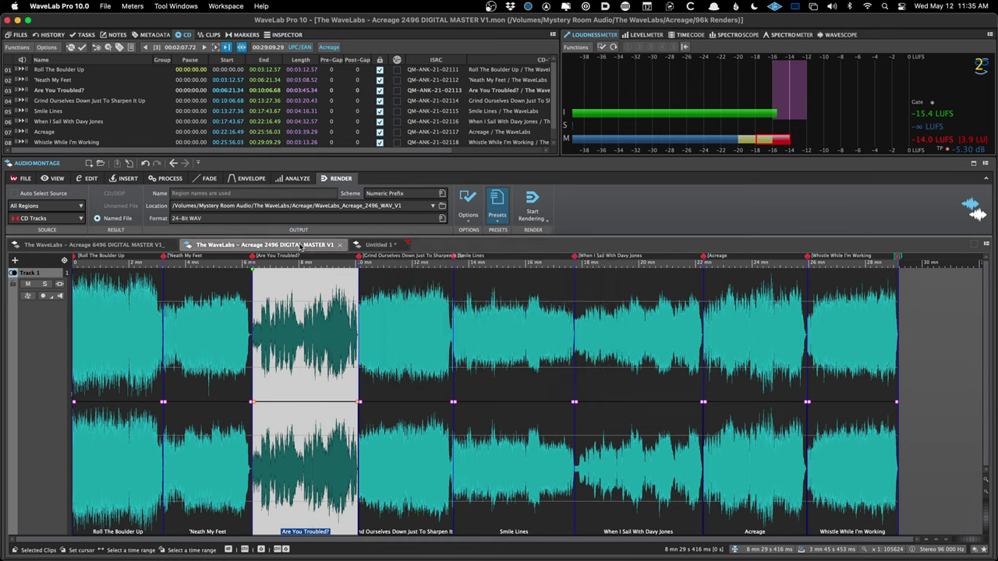
click(378, 244)
key(super+s)
text(The WaveLabs - Acreage 2496 DIGITAL MASTER V1)
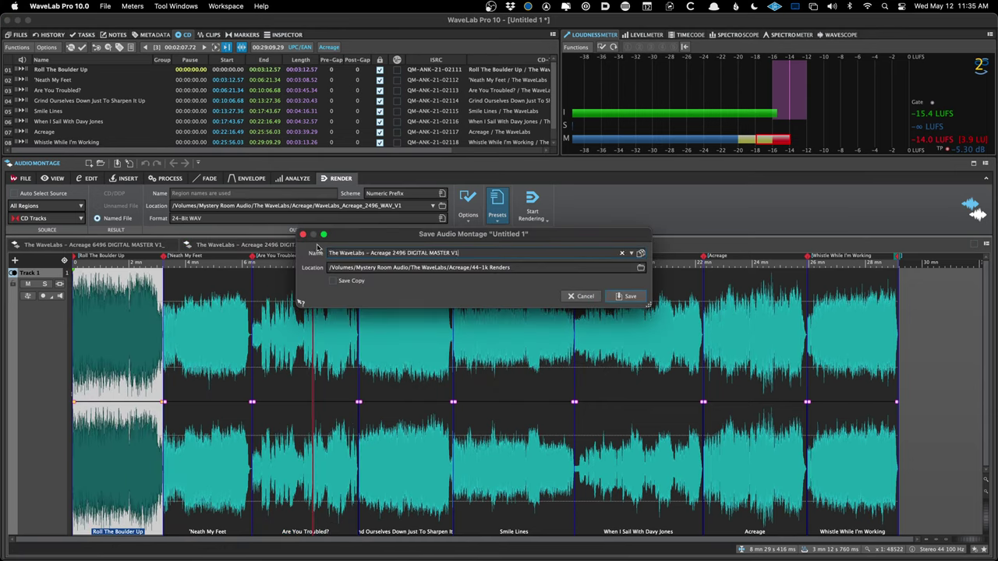
- Change 2496 to 2444 in the file name and save the montage as The WaveLabs – Acreage 2444 DIGITAL MASTER V1
double_click(401, 252)
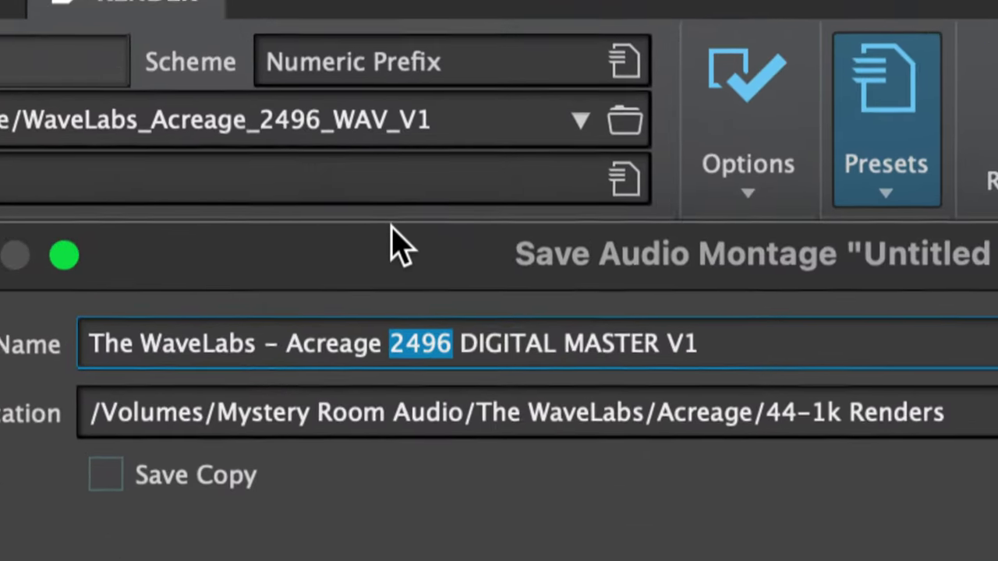
text(2444)
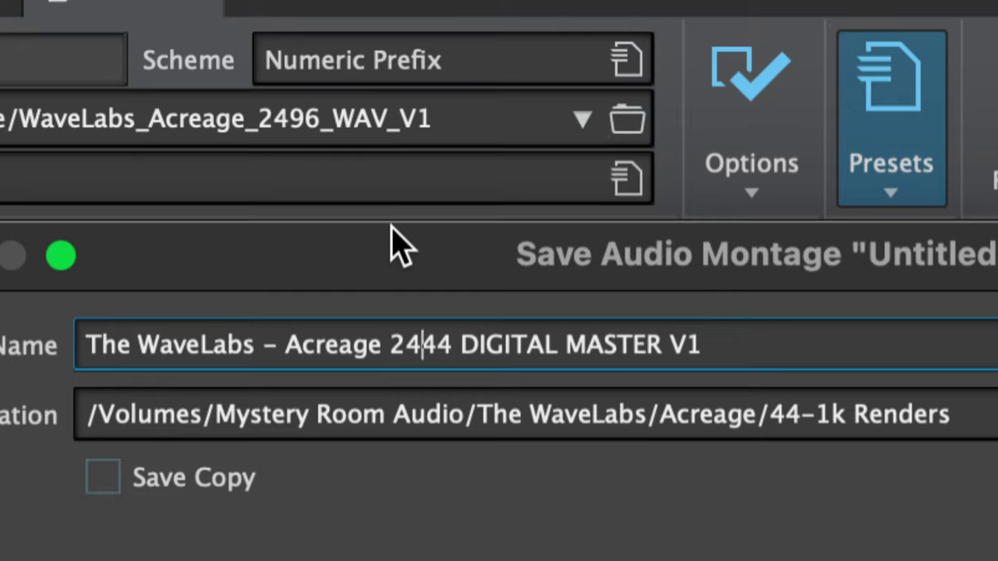
key(Left)
key(shift+Right)
key(shift+Right)
key(Right)
key(shift+Right)
key(shift+Right)
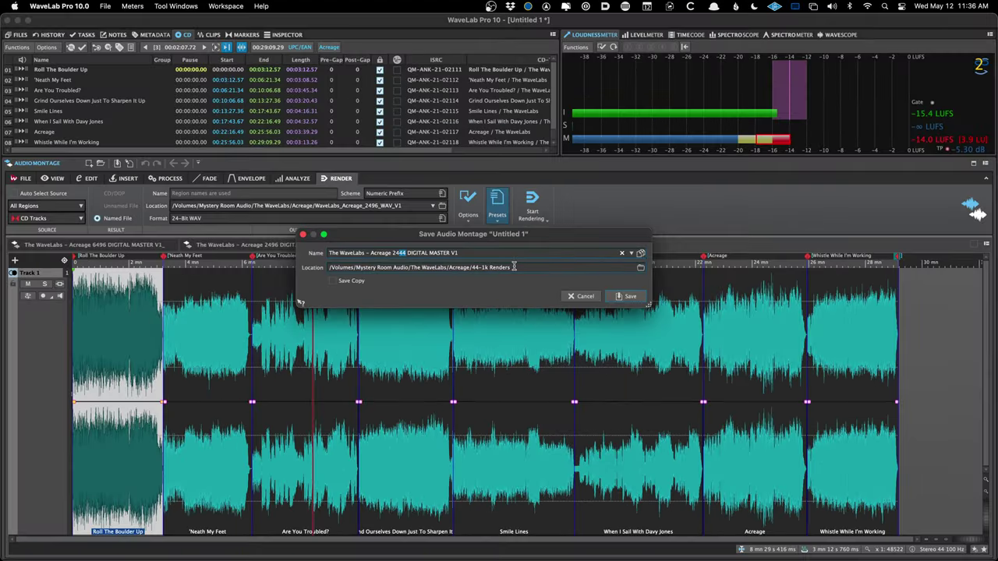
key(Return)
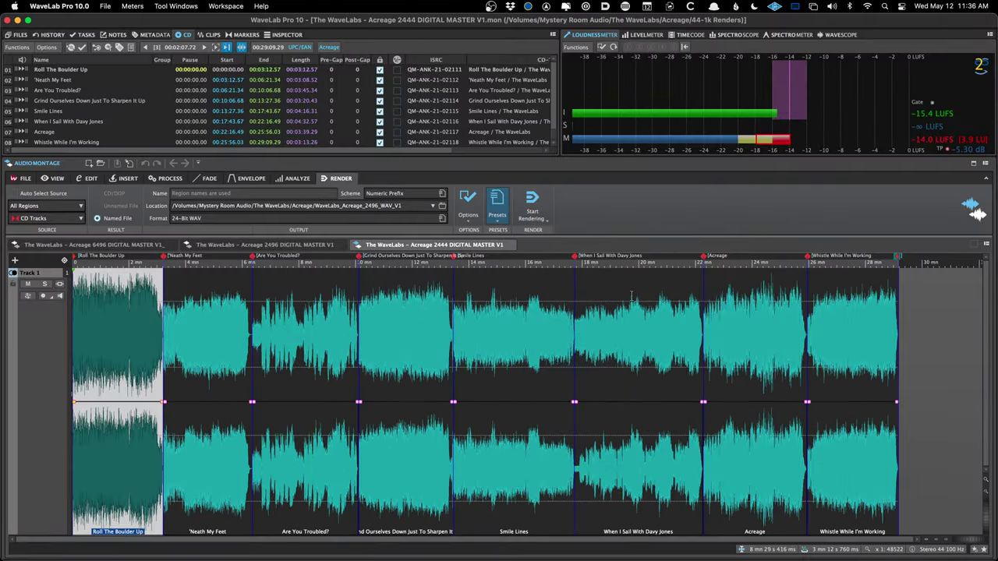
- Inspect the Ghz Good Dither 3 settings on the 2444 montage's output, compare with the 2496 montage, and close the plug-in window
click(433, 328)
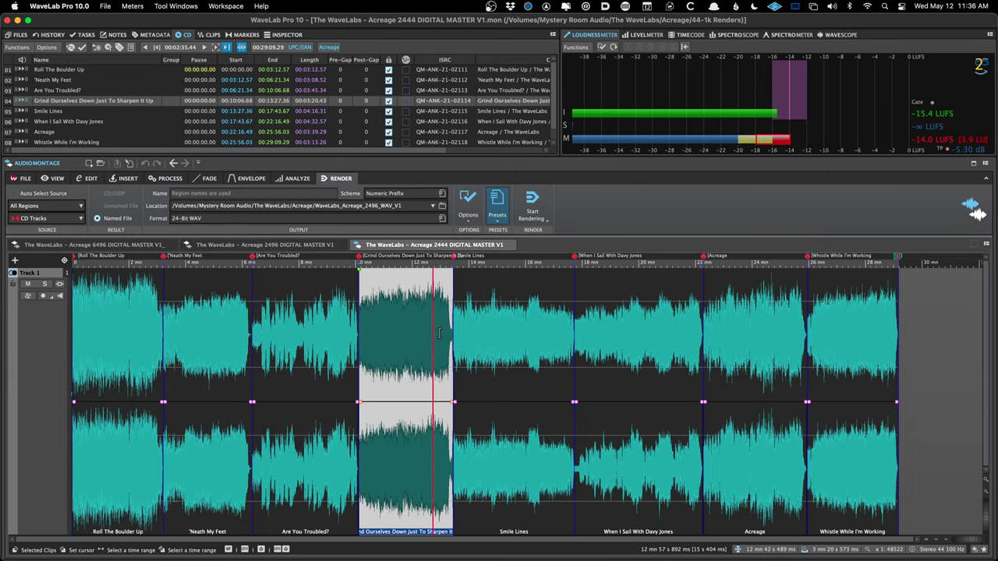
click(285, 35)
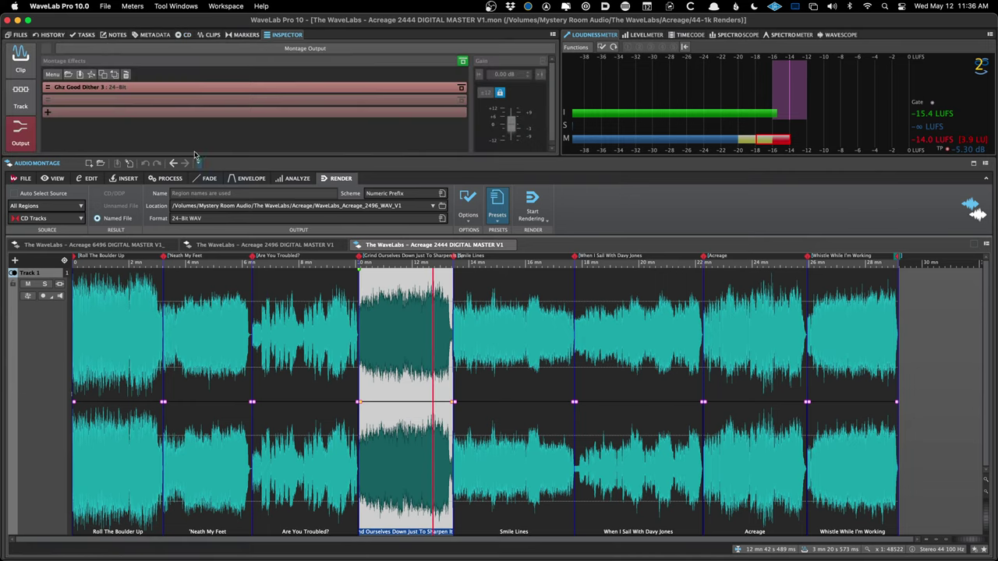
click(170, 88)
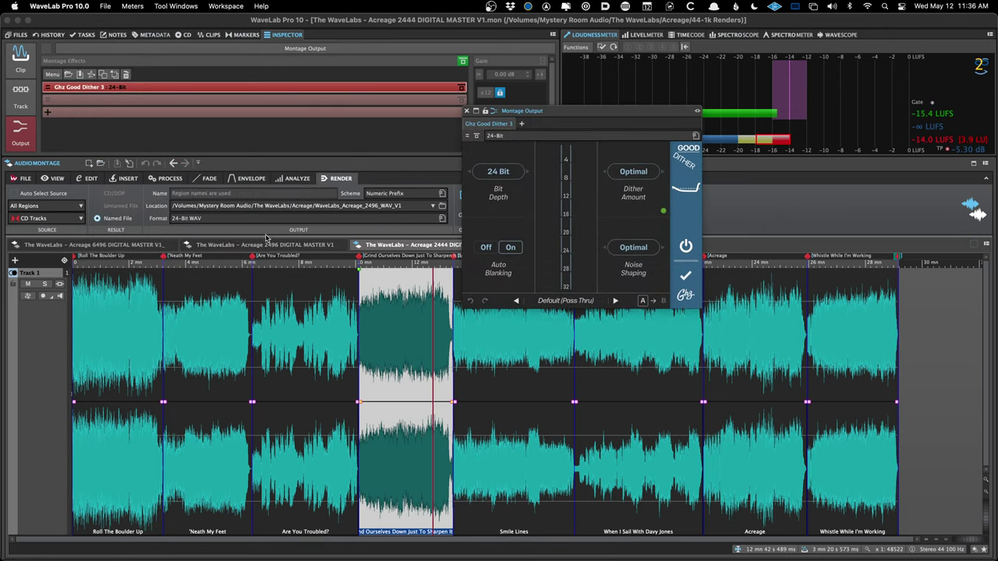
click(265, 243)
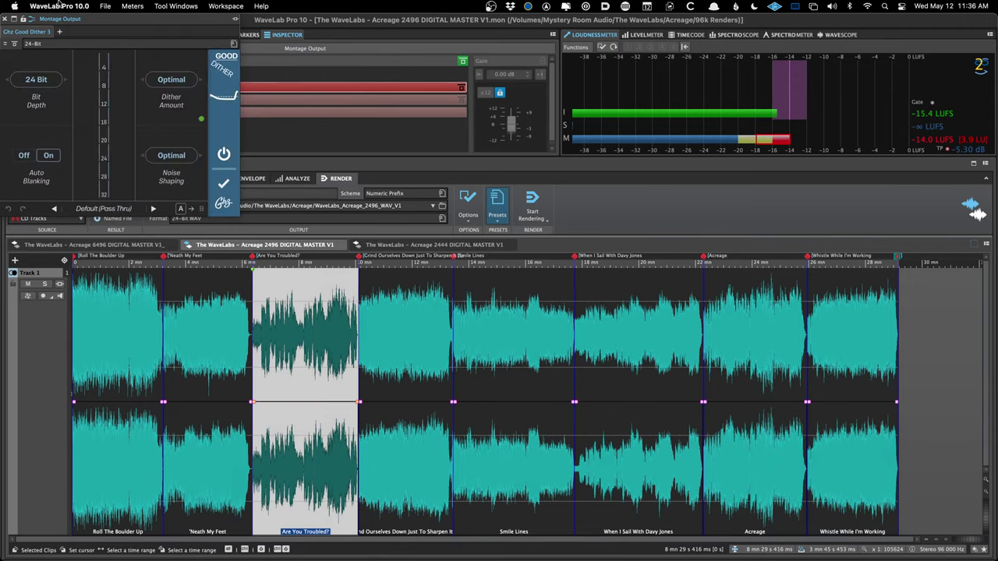
click(4, 18)
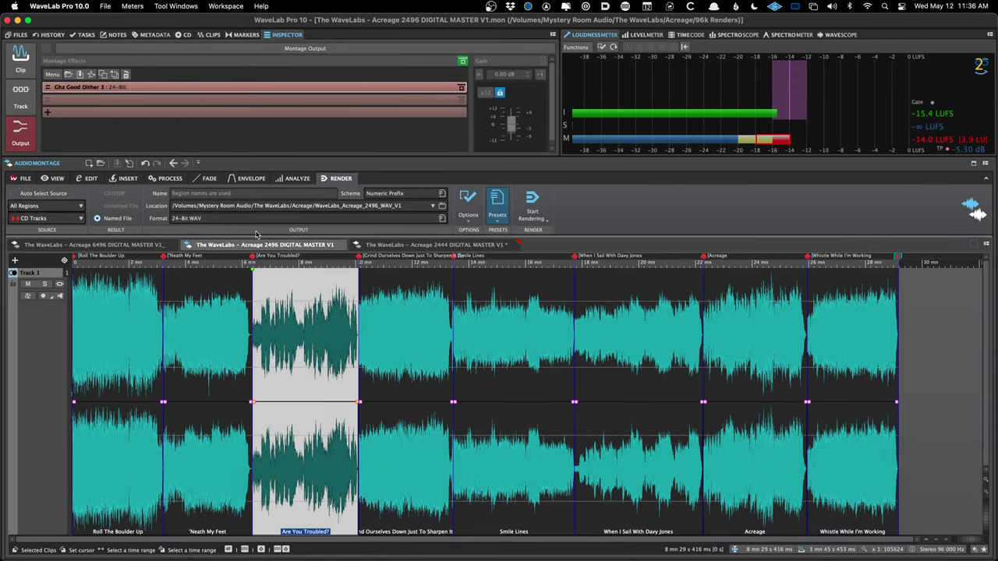
- Return to the Acreage 2444 montage, recheck its output dither, and save the montage
click(433, 244)
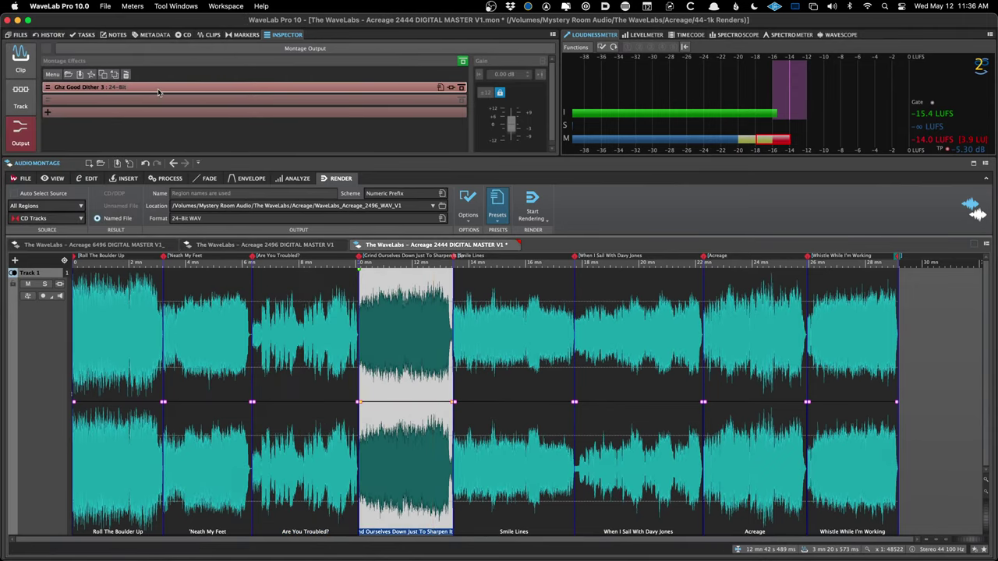
click(159, 92)
click(150, 131)
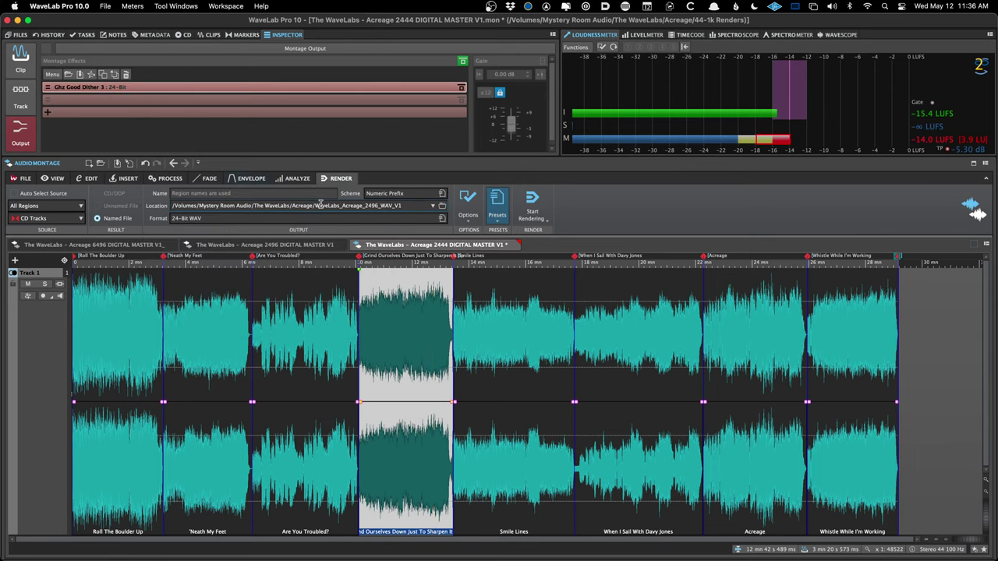
key(super+s)
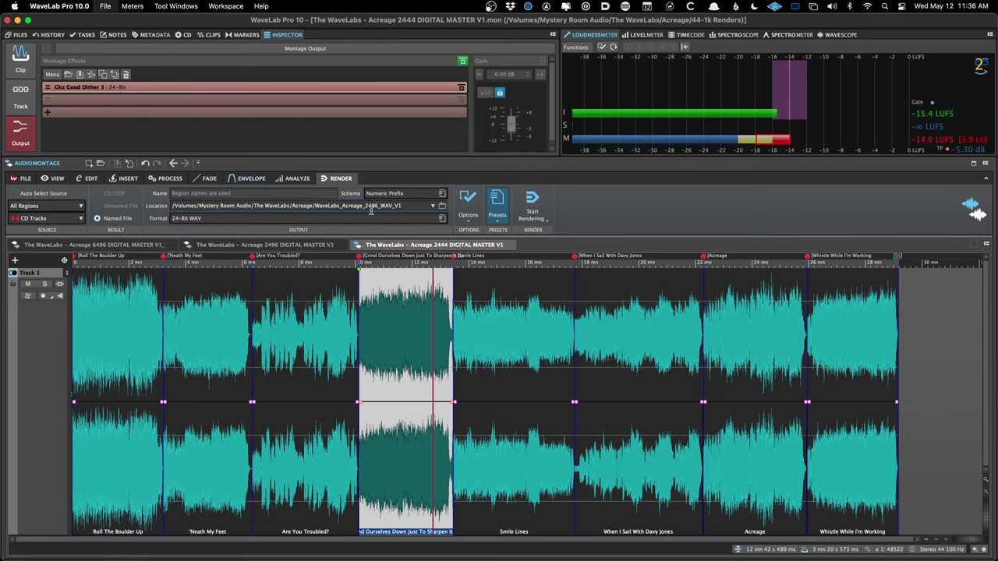
- Render the montage with the 24-Bit WAV Tracks preset into the Acreage subfolder WaveLabs_Acreage_2444_WAV_V1
click(496, 209)
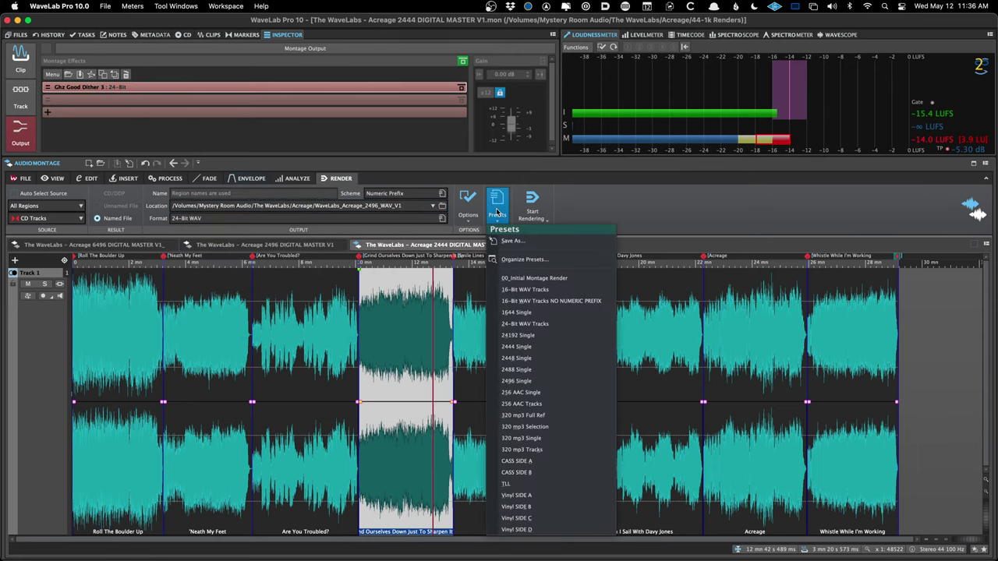
click(527, 324)
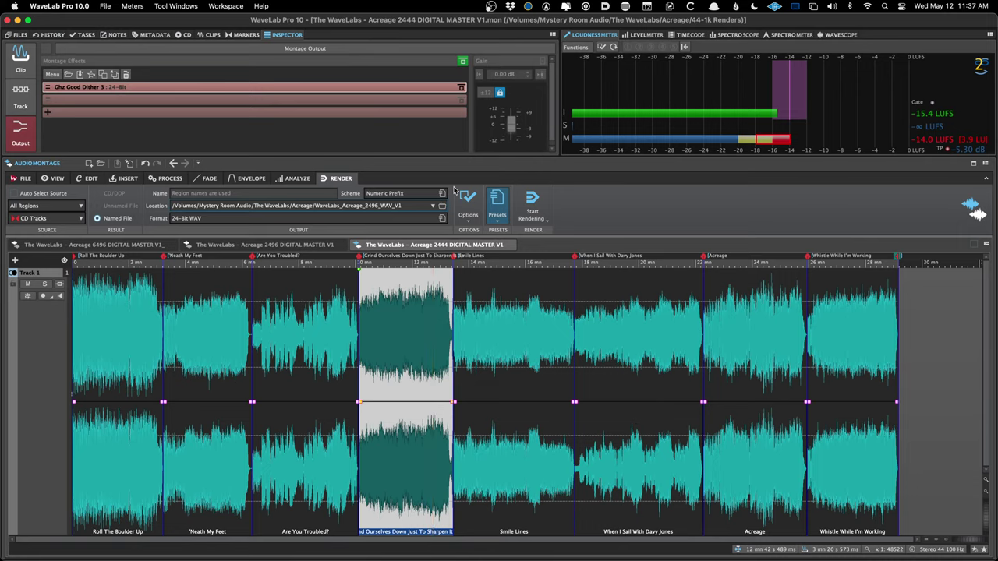
click(392, 204)
key(BackSpace)
key(BackSpace)
text(44)
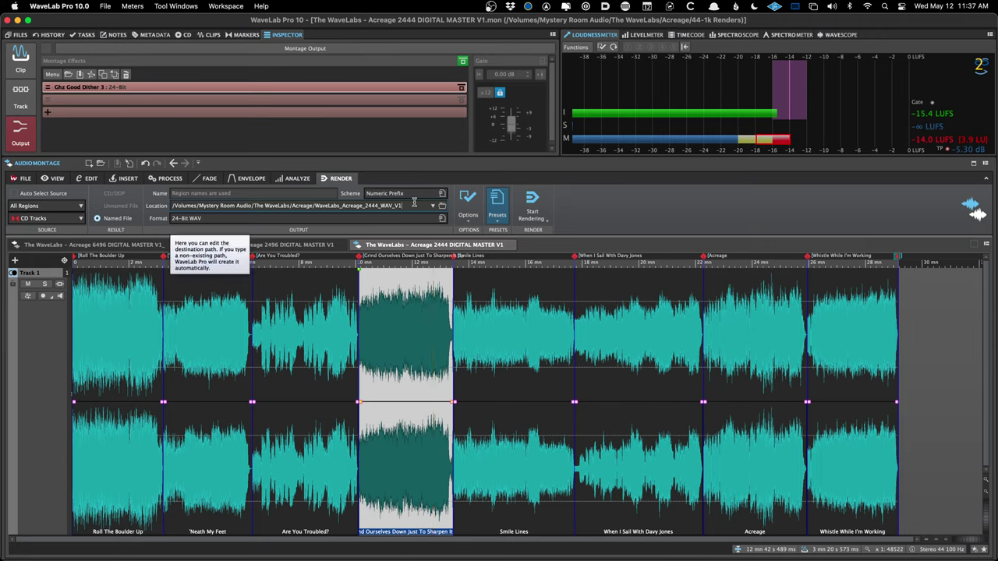
key(Return)
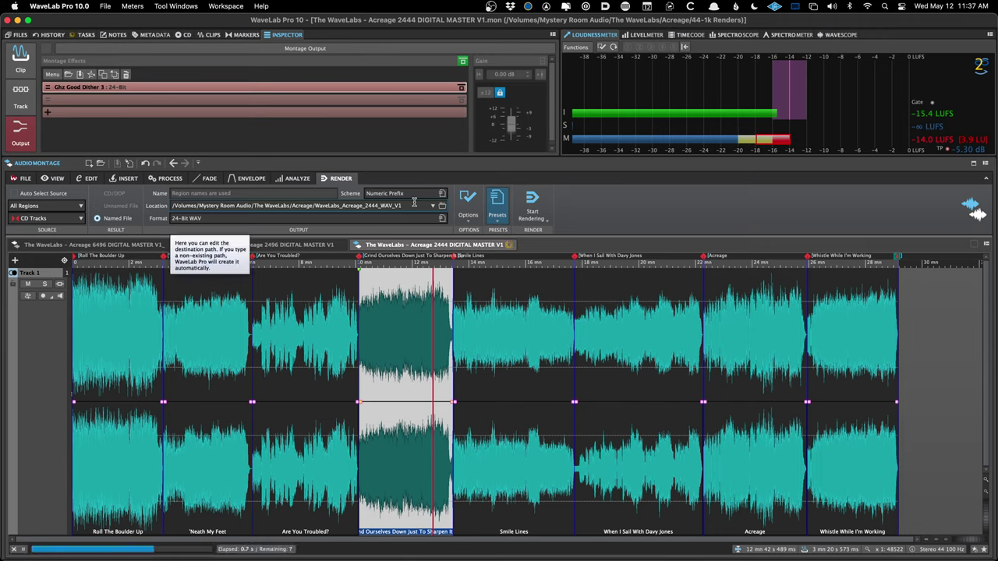
- Switch to Path Finder, open the WaveLabs_Acreage_2444_WAV_V1 folder, and check the file info of the rendered tracks
key(super+Tab)
key(super+Tab)
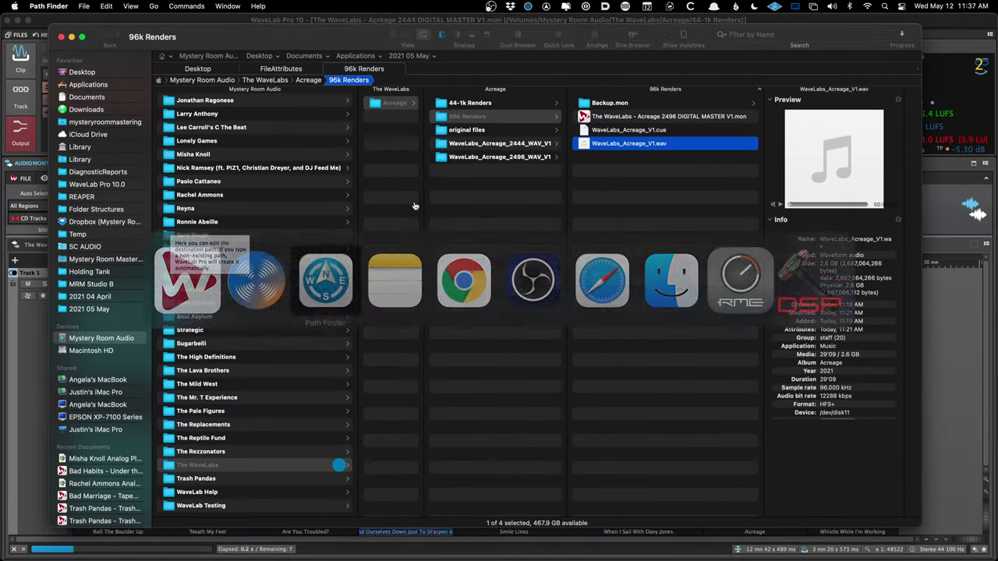
click(503, 103)
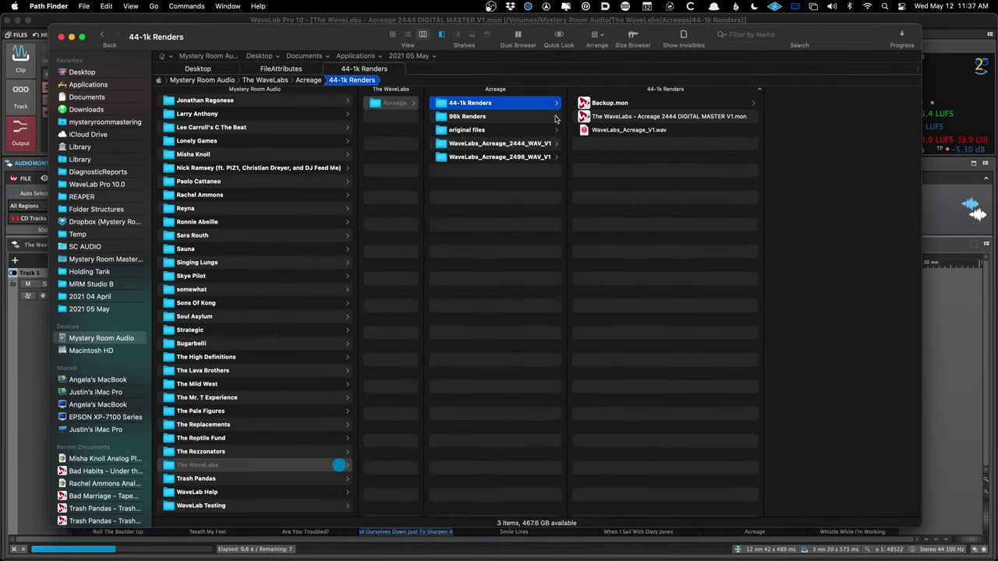
click(507, 145)
click(618, 117)
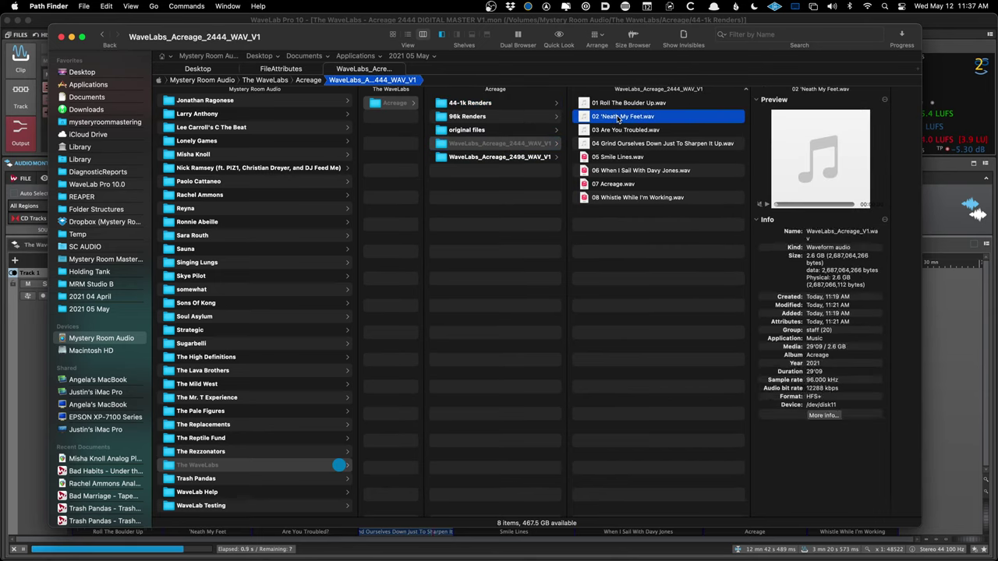
key(Down)
key(Up)
key(Up)
key(alt+Down)
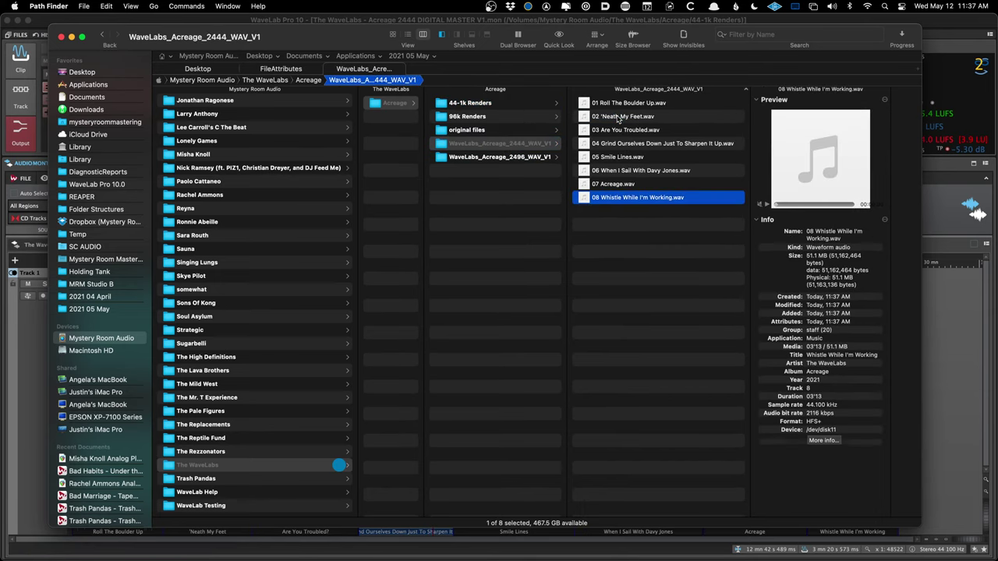
- Step back through the rendered tracks to preview 05 Smile Lines.wav, and return to the Acreage 2444 montage in WaveLab
key(Up)
key(Up)
key(Up)
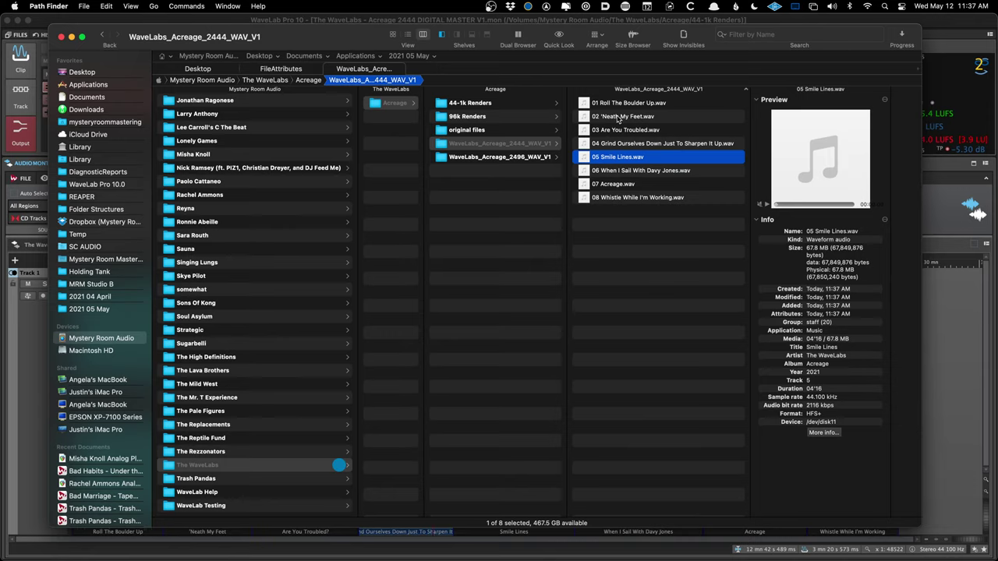
key(space)
key(space)
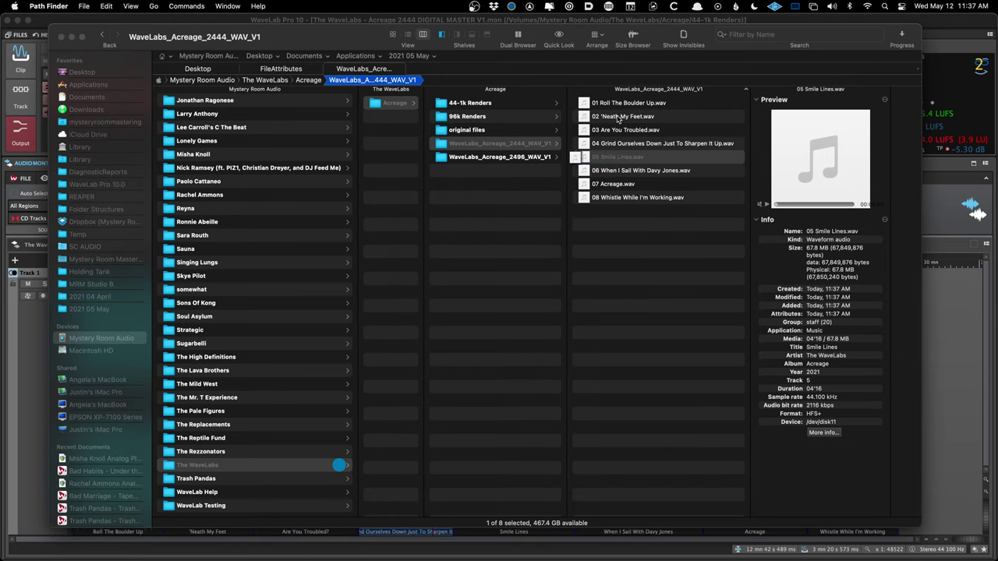
key(space)
key(space)
key(super+Tab)
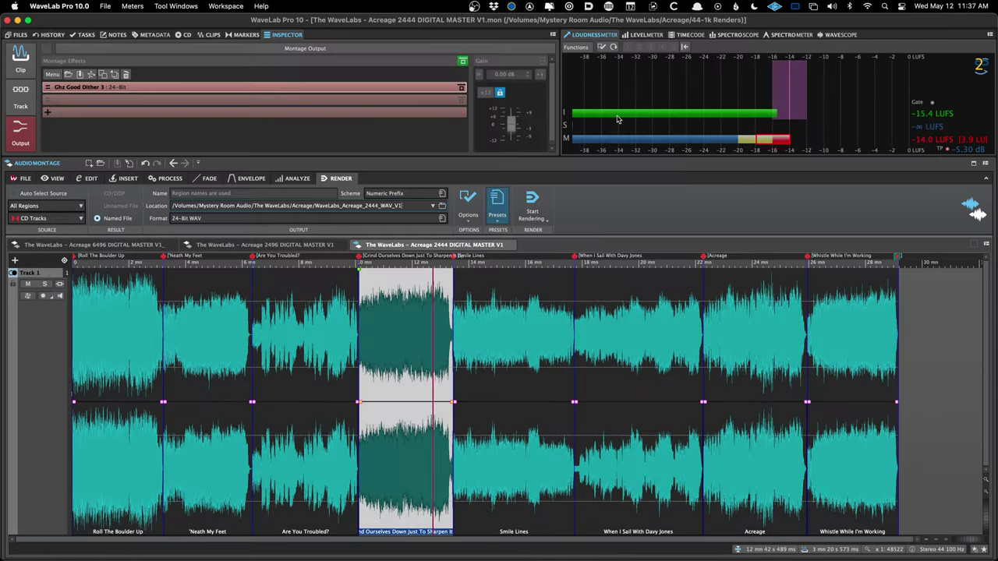
click(429, 329)
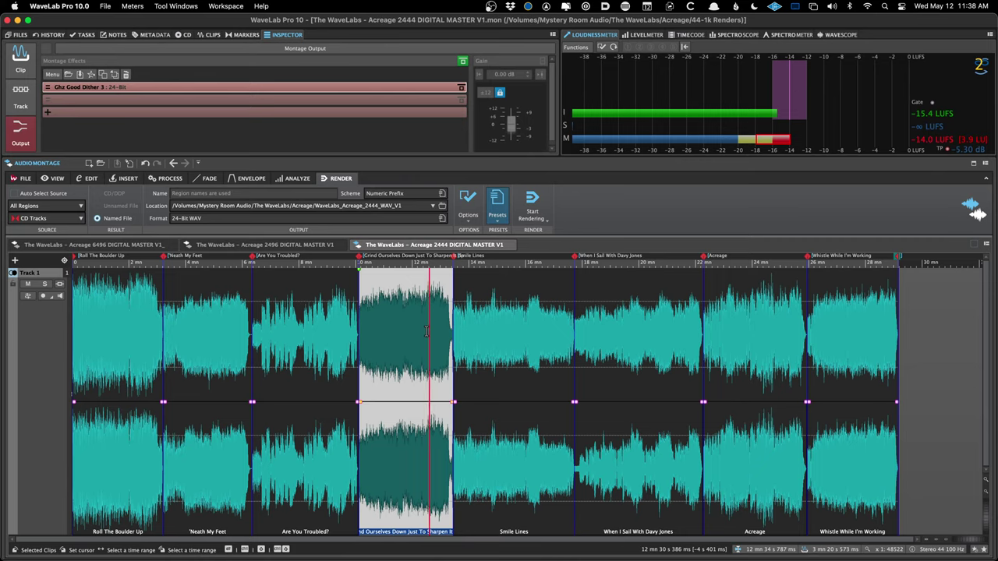
- Save the 24-bit montage under the new name "The WaveLabs - Acreage 1644 DIGITAL MASTER V1" in the 44-1k Renders folder
click(426, 331)
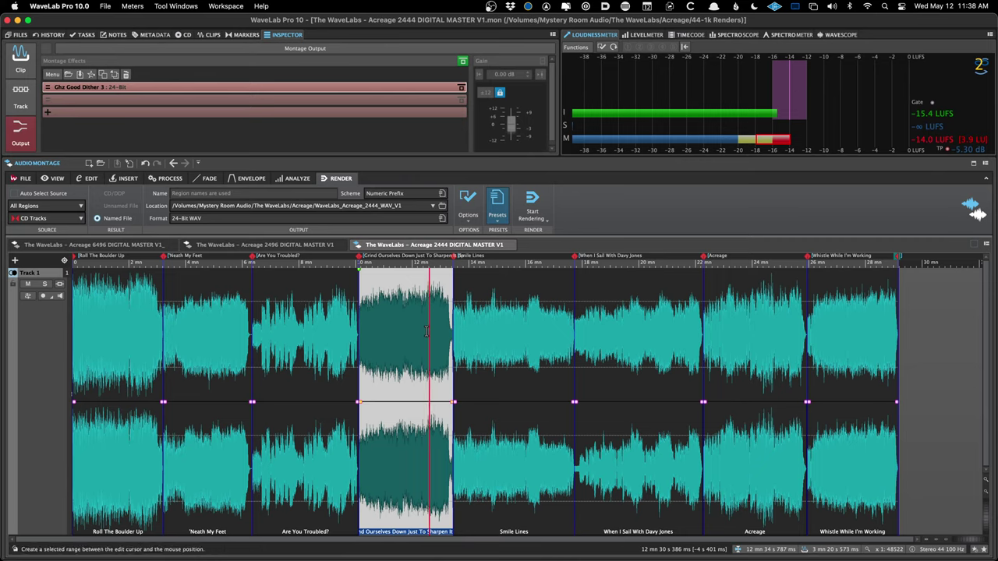
key(super+shift+s)
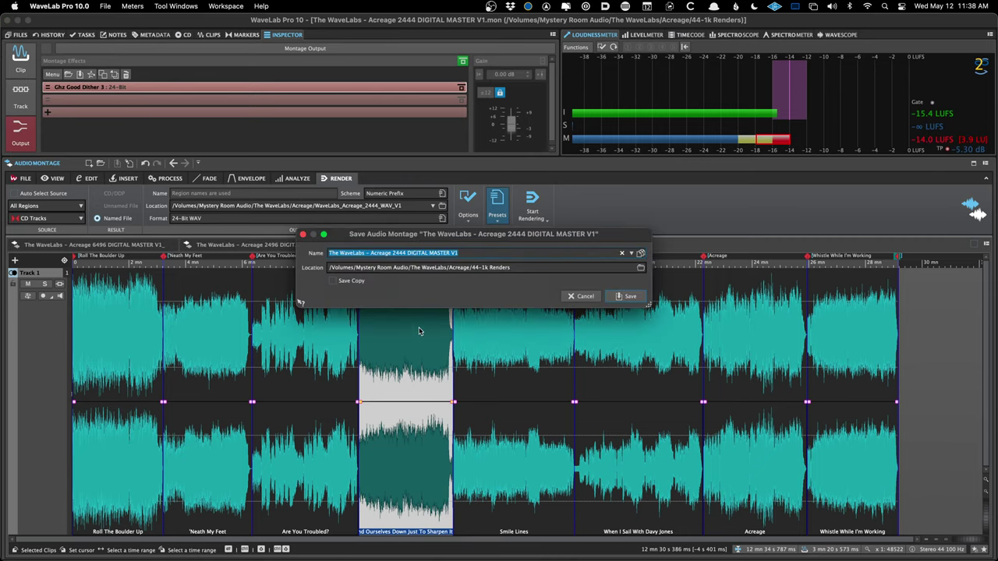
double_click(399, 253)
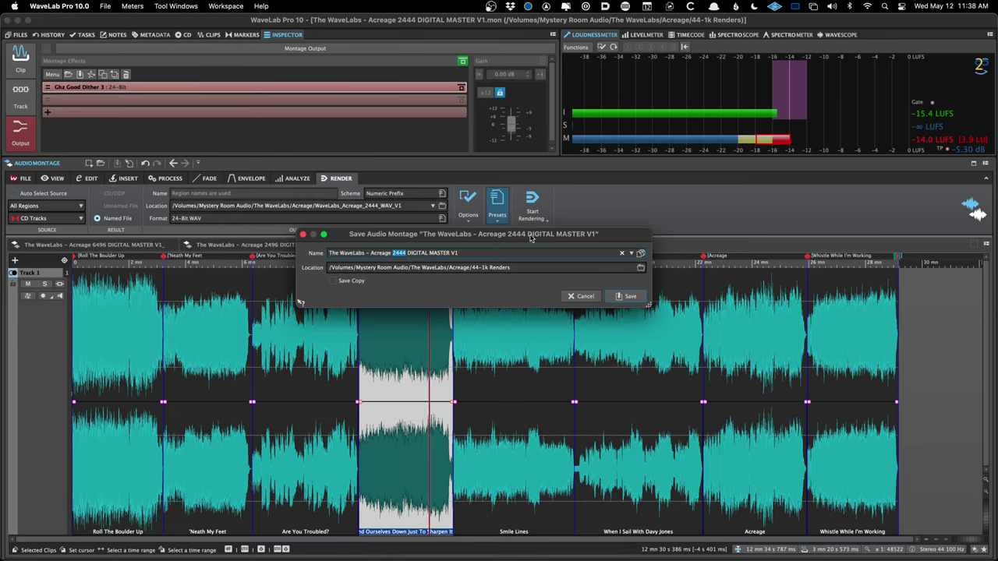
text(16-44.1)
key(BackSpace)
key(BackSpace)
key(Return)
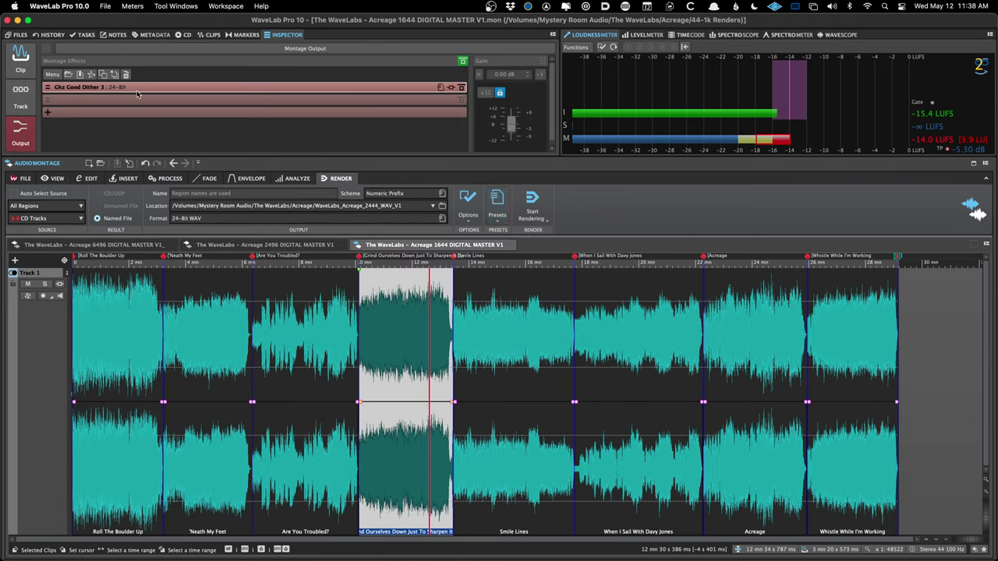
- Load the 16-bit Good Dither plug-in chain preset into the montage output effects and save the montage
click(371, 104)
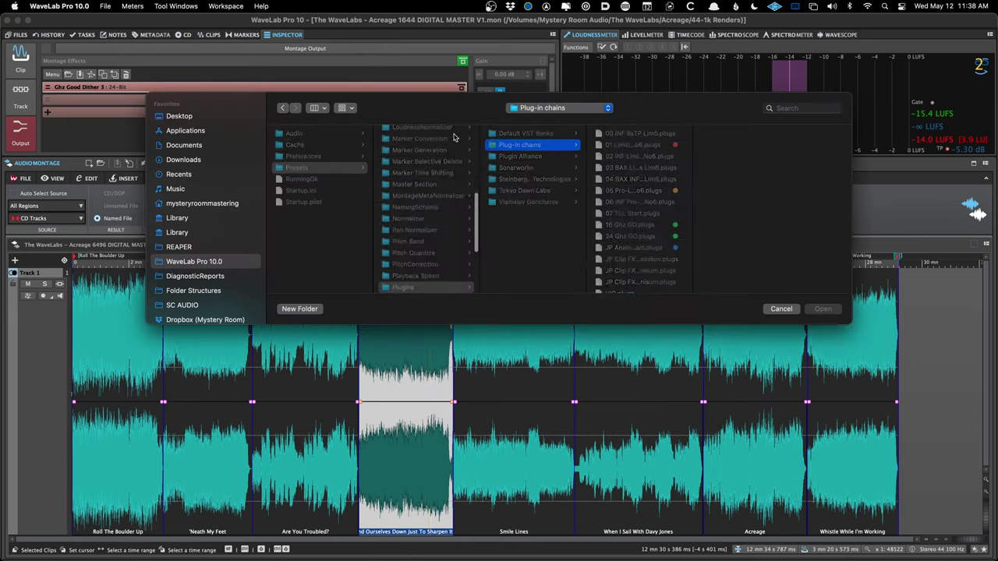
double_click(611, 224)
key(super+s)
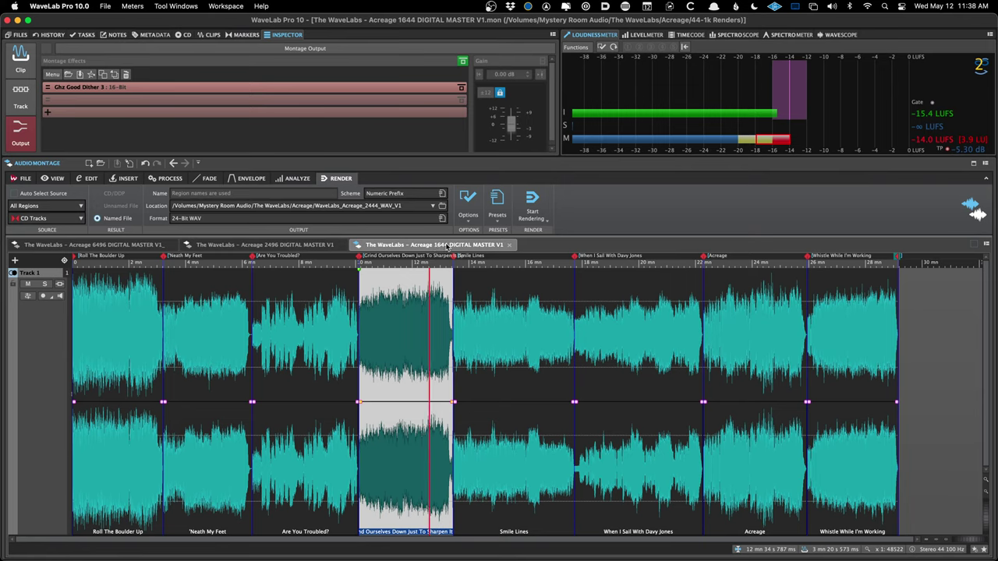
- Switch to Path Finder and check the 1644 DIGITAL MASTER V1 montage file in the 44-1k Renders folder
key(super+Tab)
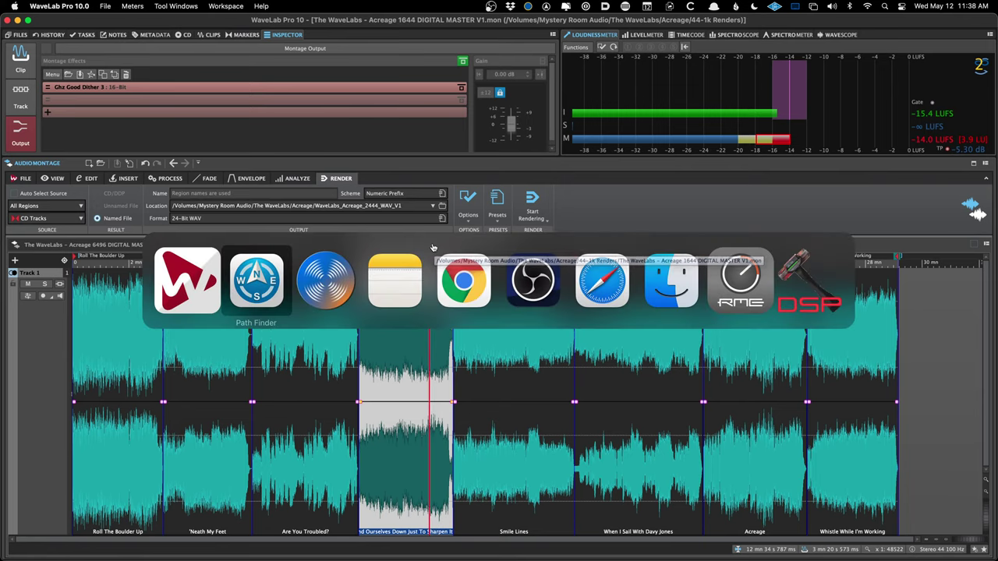
click(452, 106)
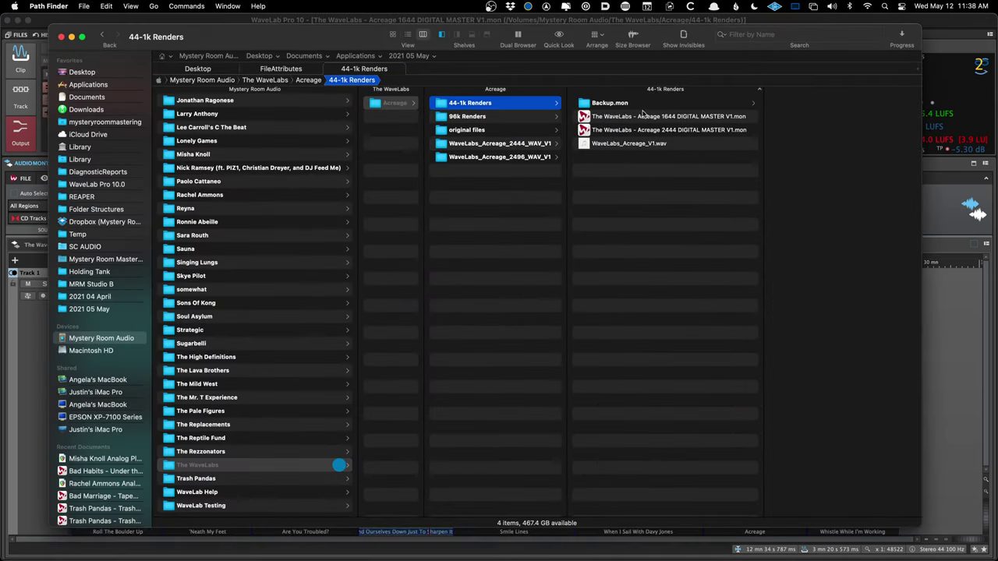
click(639, 117)
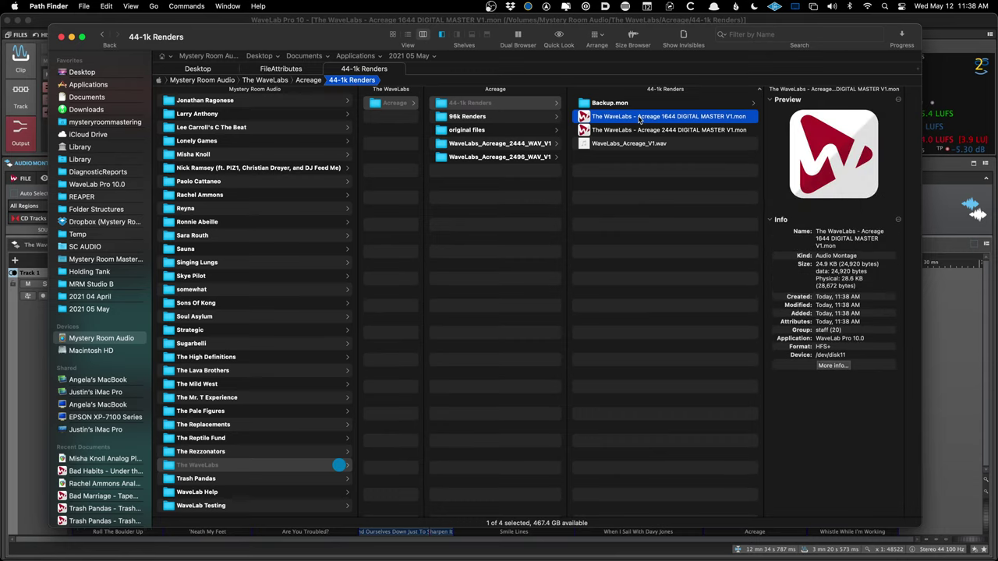
key(super+Tab)
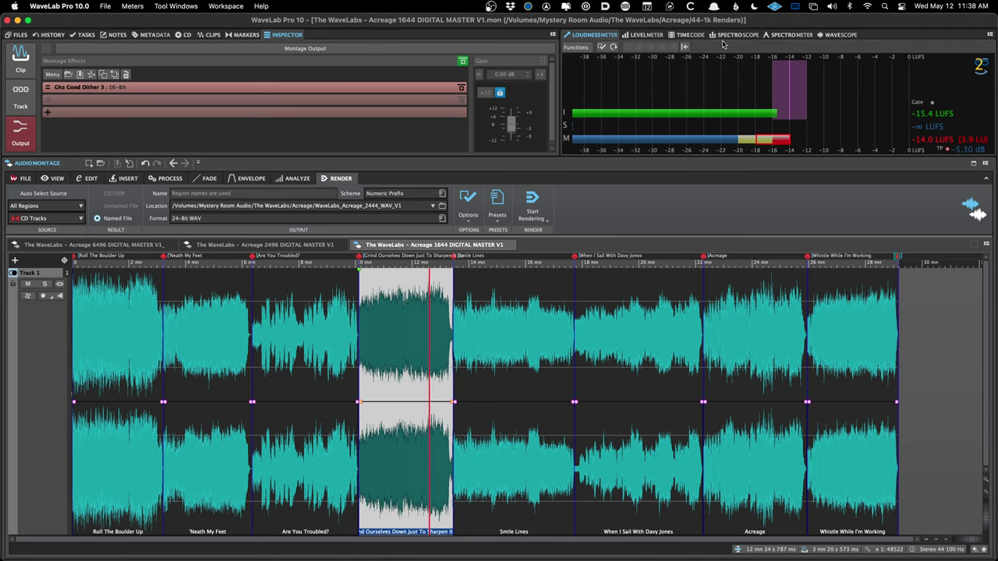
- Return to WaveLab and look through the list of recent audio montages
right_click(601, 207)
mouse_move(623, 225)
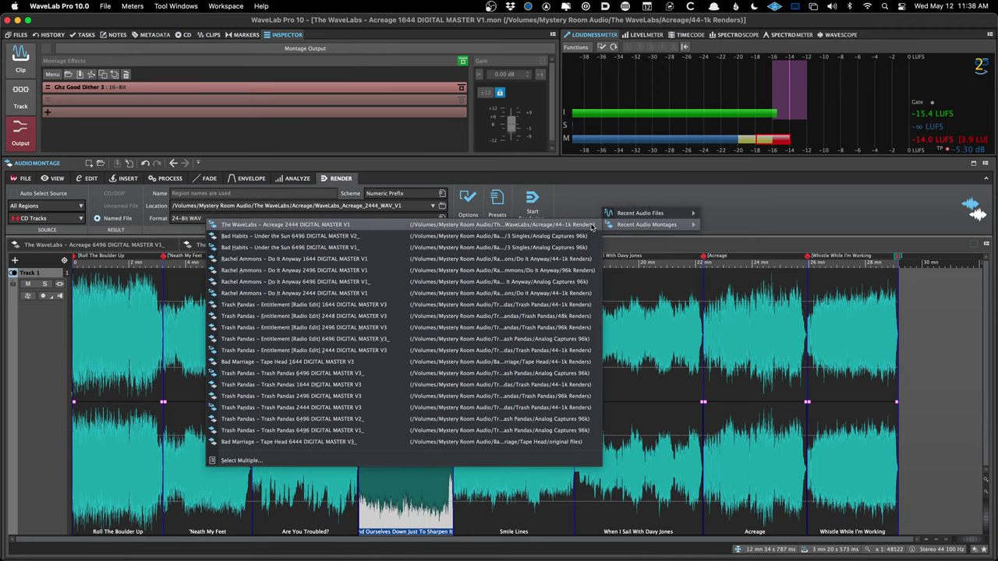
click(501, 224)
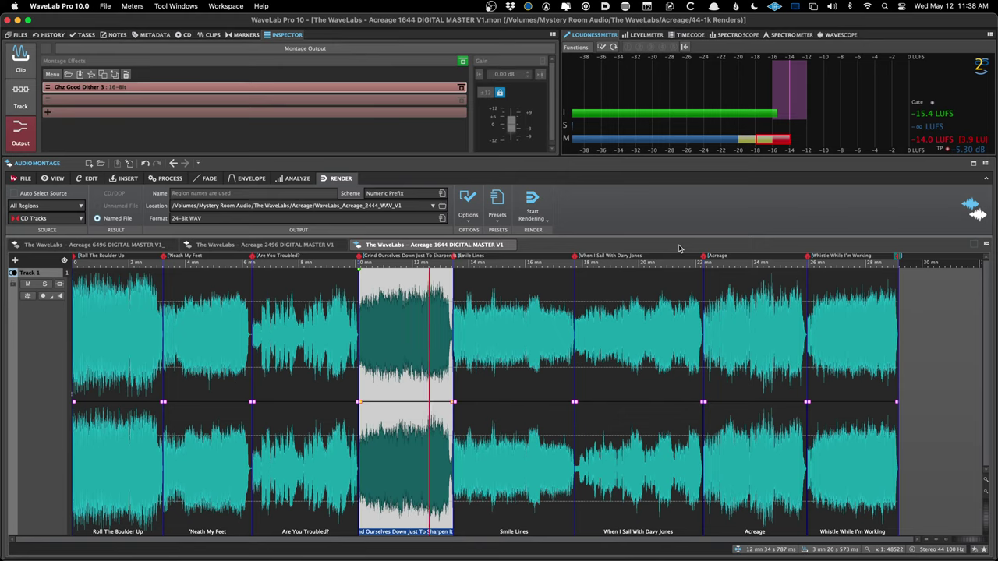
- Check the Good Dither 3 output on the bit meter during playback, close the plug-in windows and save the montage
click(154, 91)
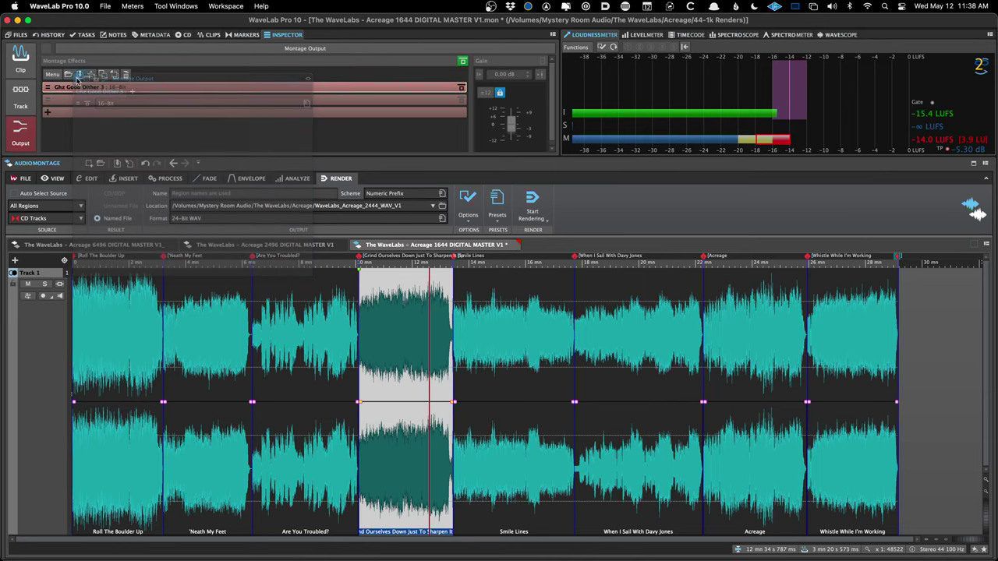
click(192, 88)
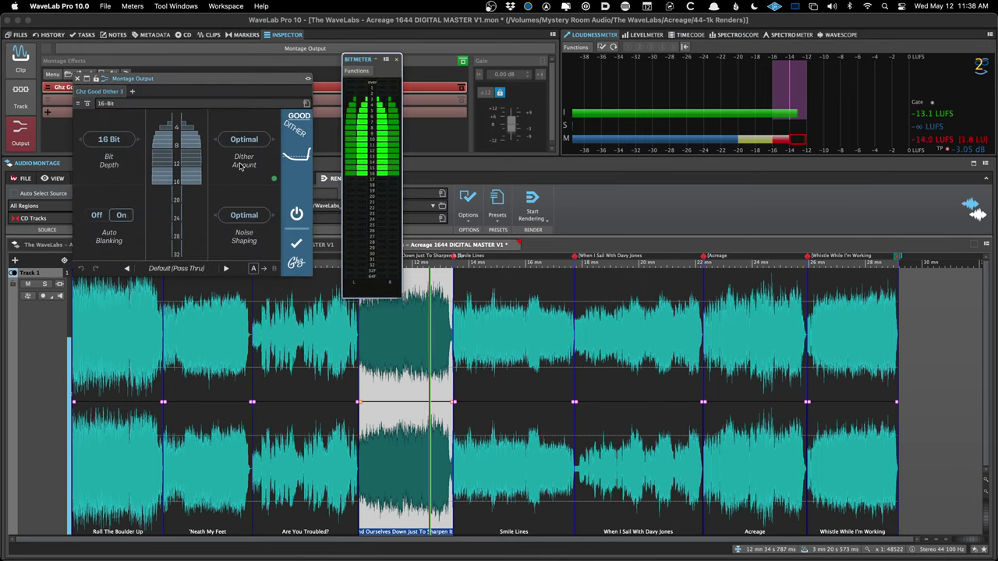
click(398, 60)
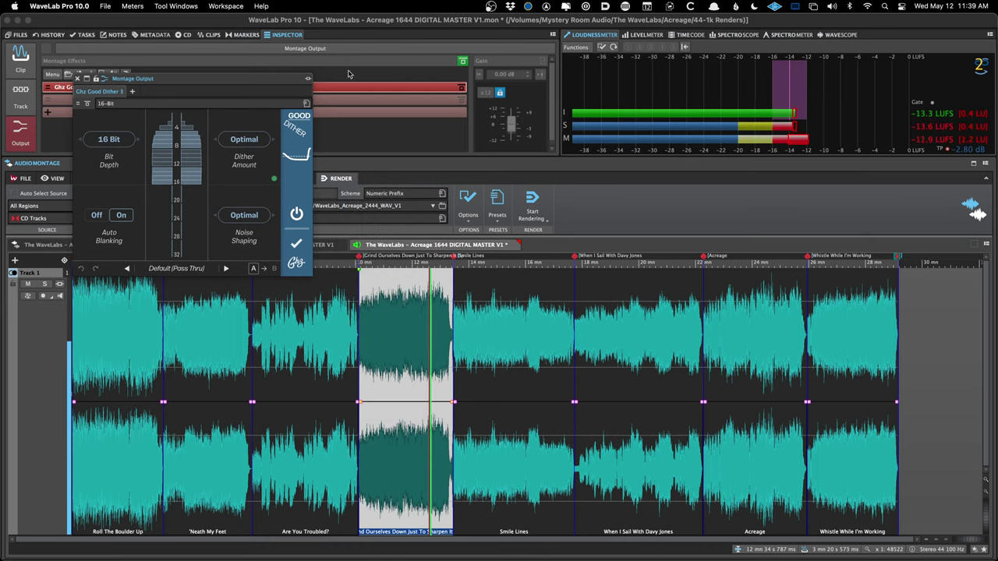
key(super+s)
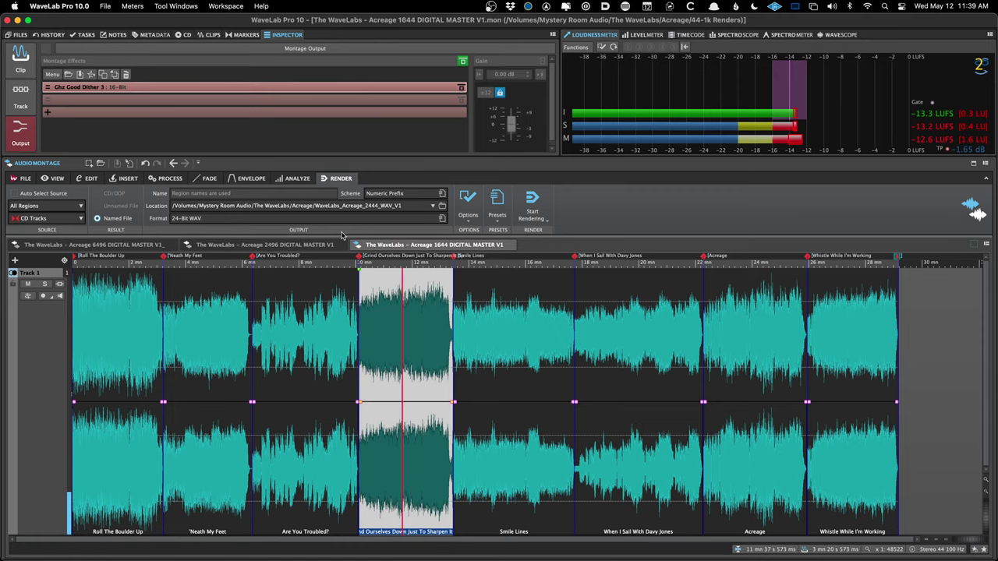
- Render the CD tracks with the "16-Bit WAV Tracks" preset into the Acreage subfolder WaveLabs_Acreage_1644_WAV_V1
click(496, 200)
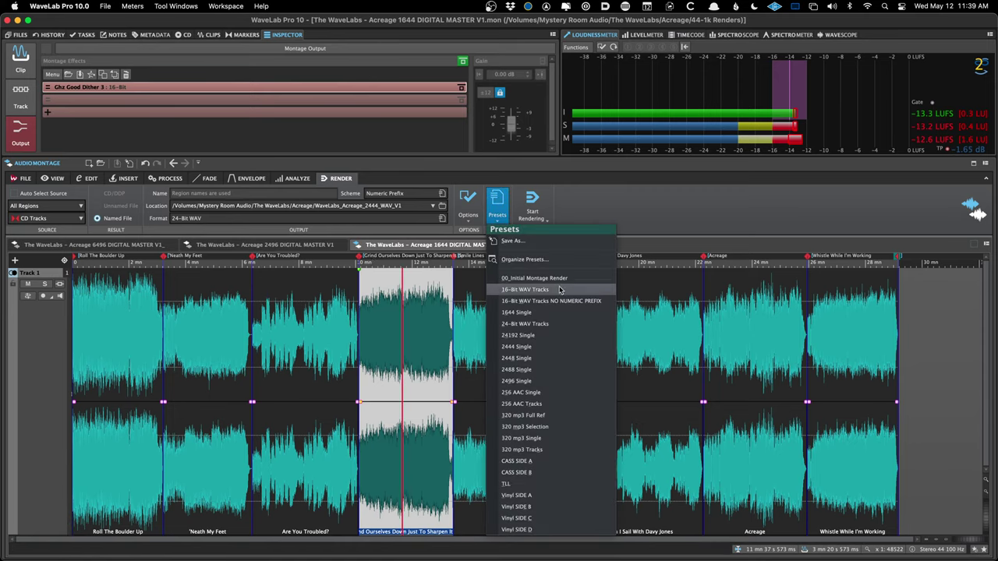
click(524, 290)
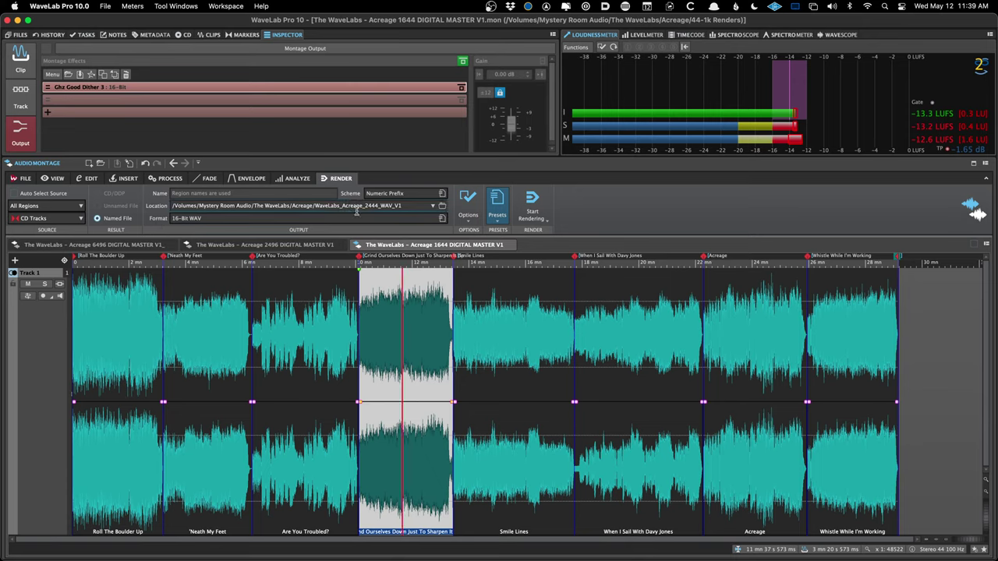
click(372, 205)
key(BackSpace)
key(BackSpace)
text(16)
key(Return)
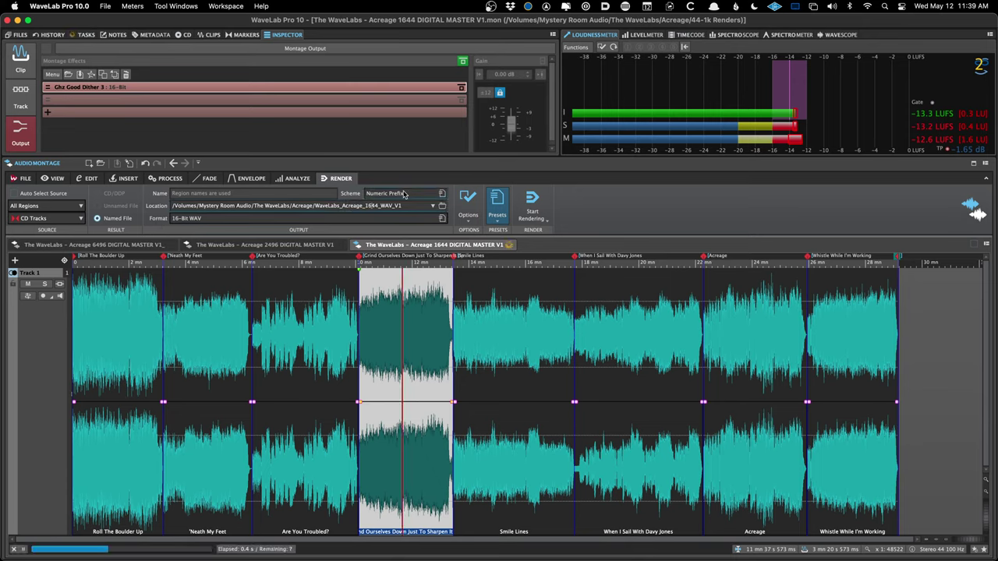
- Inspect the rendered WaveLabs_Acreage_1644_WAV_V1 folder in Path Finder, previewing "01 Roll The Boulder Up.wav", and return to WaveLab
key(super+Tab)
key(Left)
key(Left)
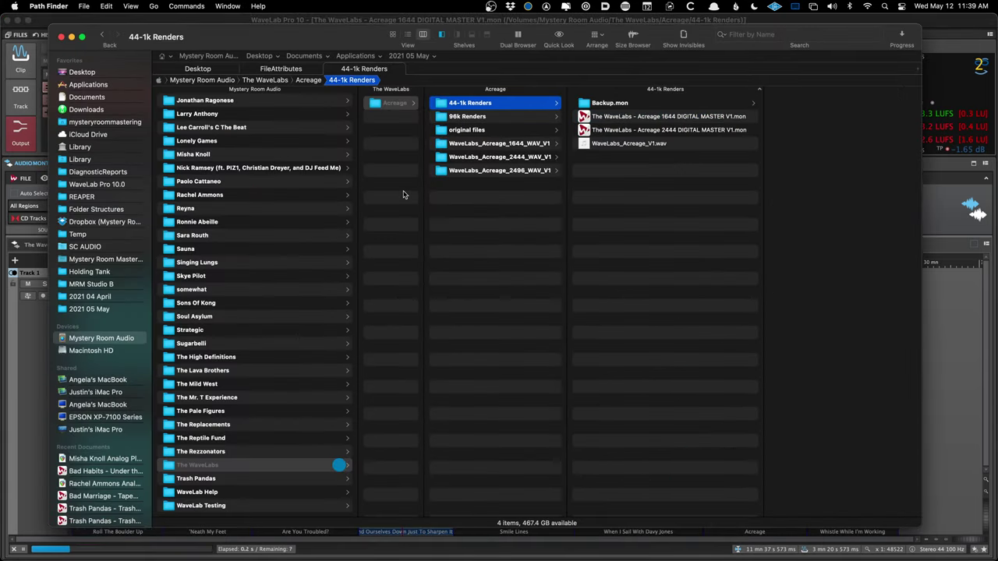
key(Right)
key(Down)
key(Down)
key(Down)
key(Right)
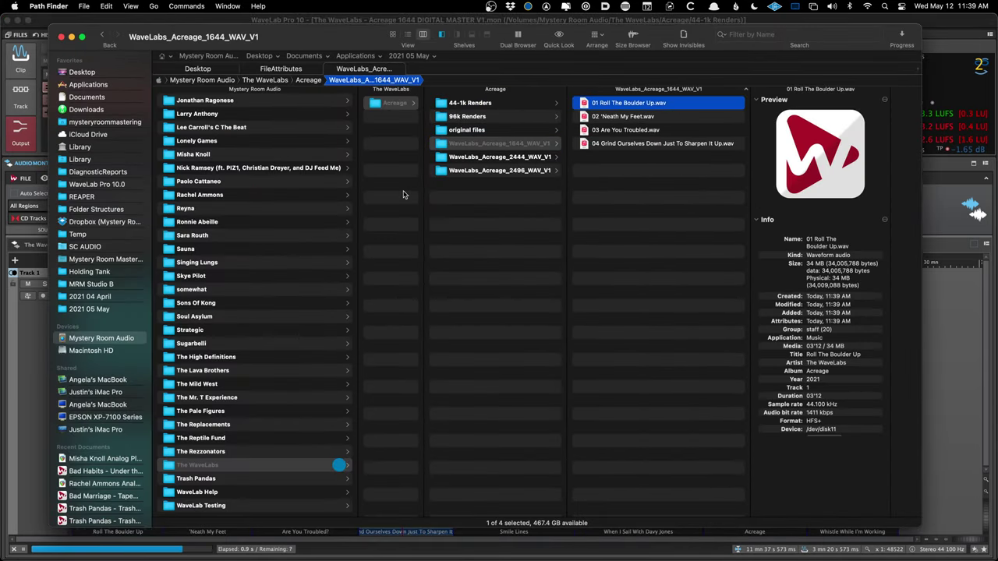
key(space)
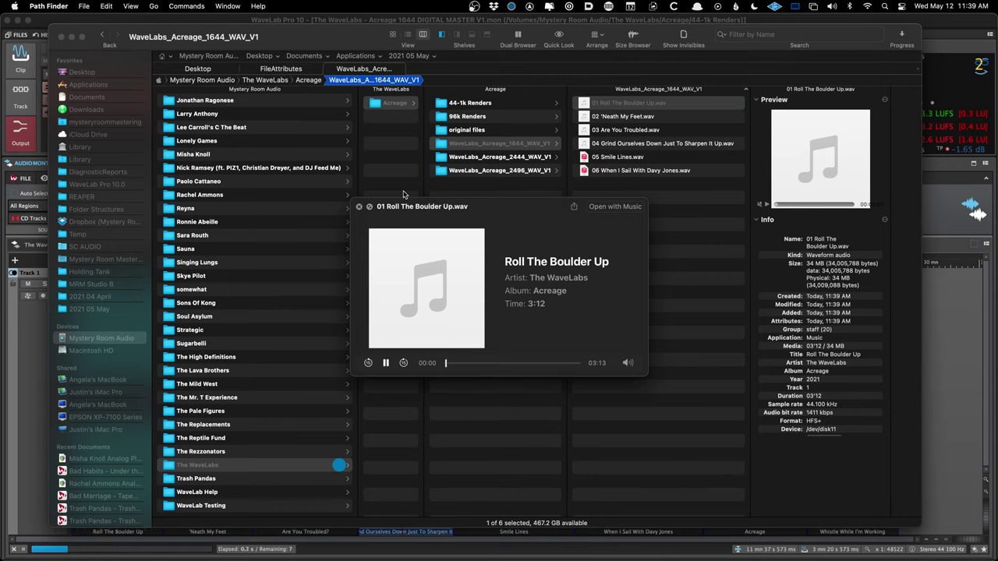
key(space)
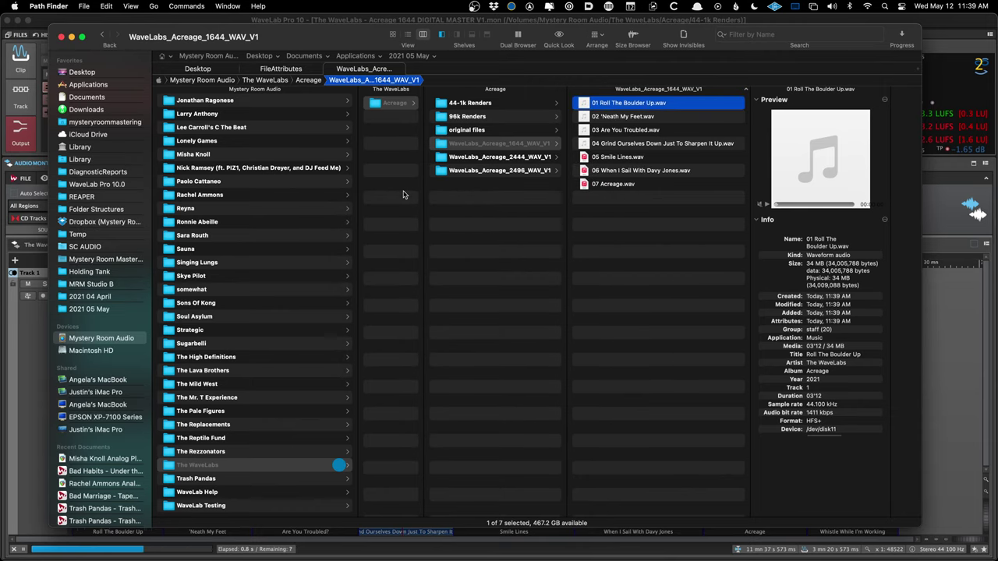
key(super+Tab)
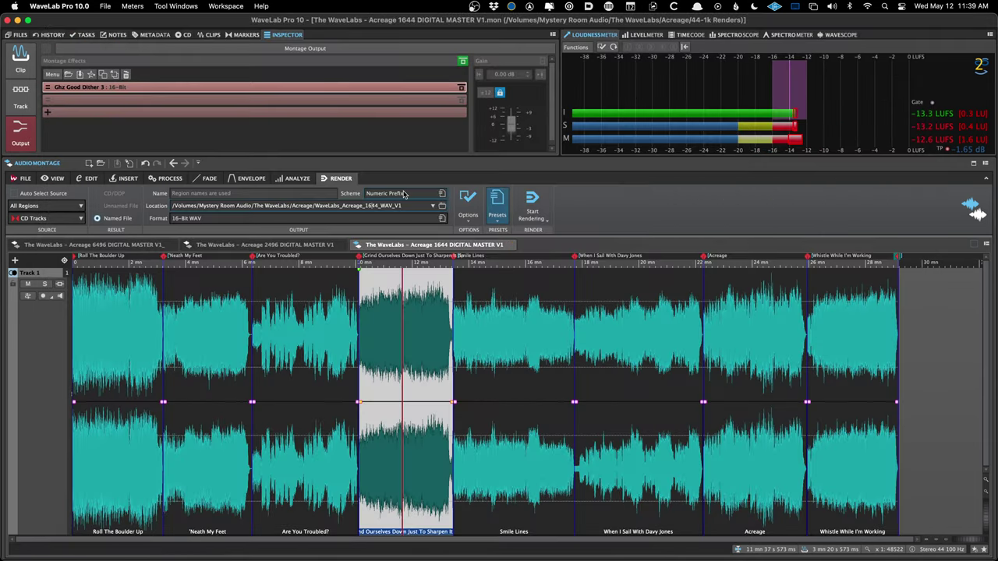
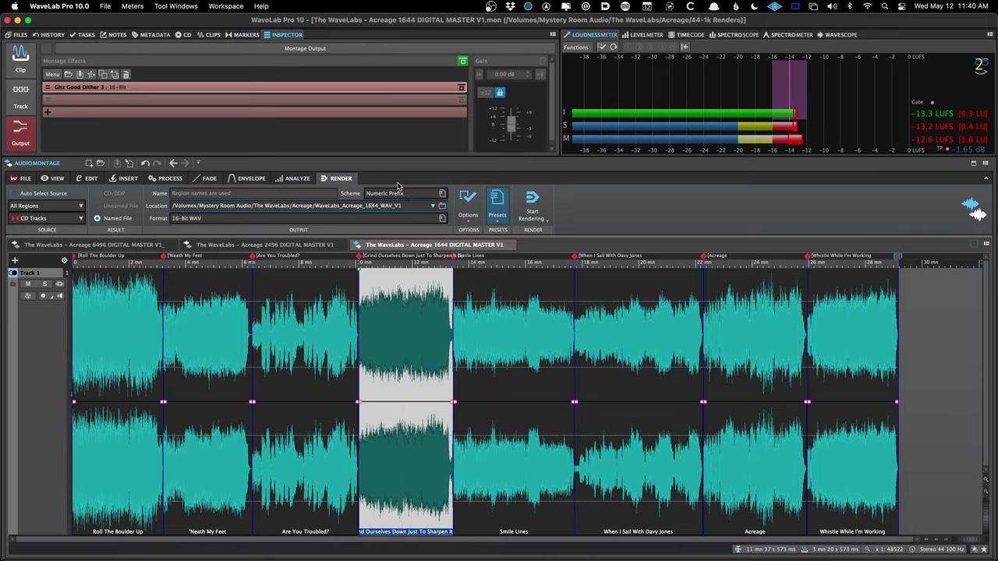
click(293, 298)
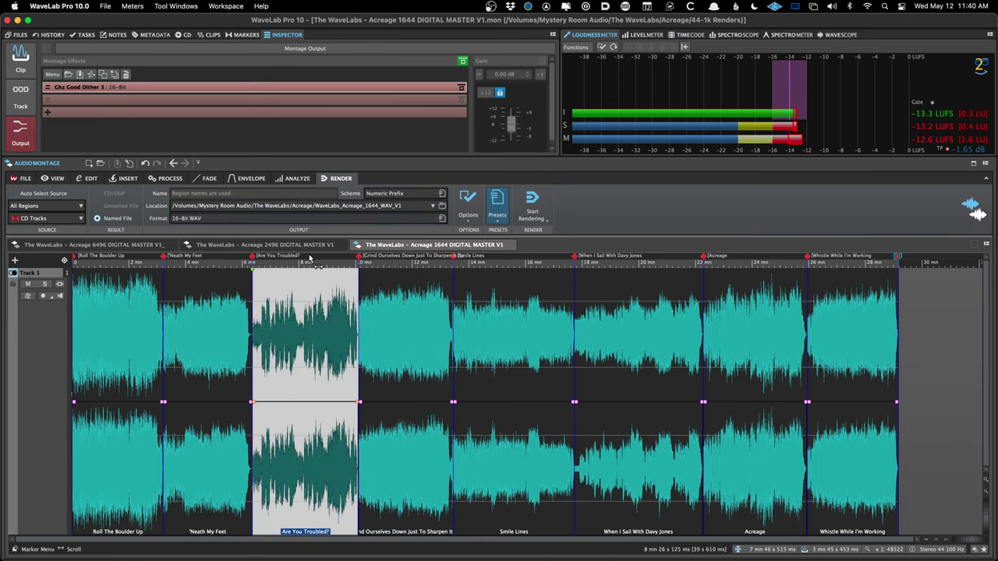
click(105, 5)
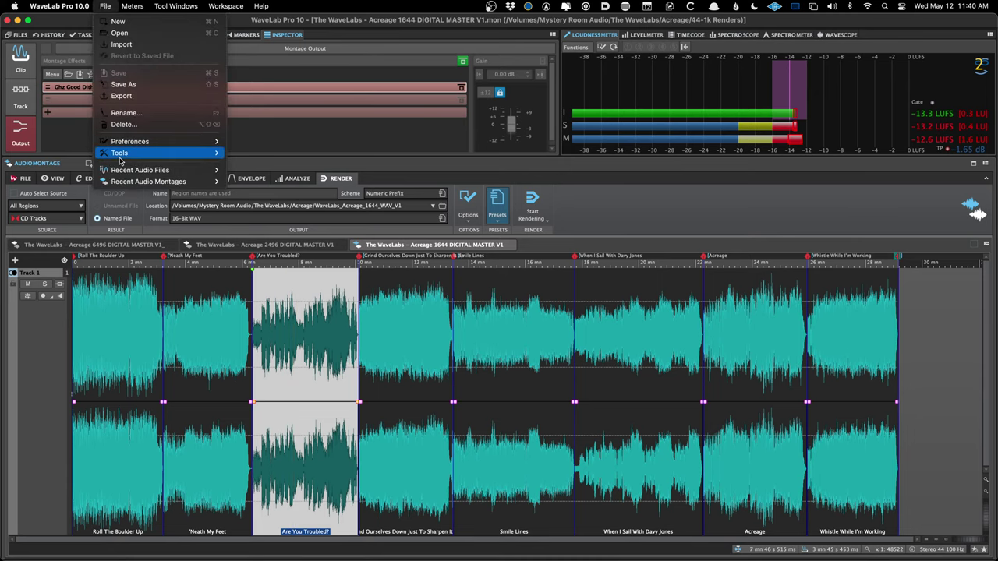
mouse_move(120, 156)
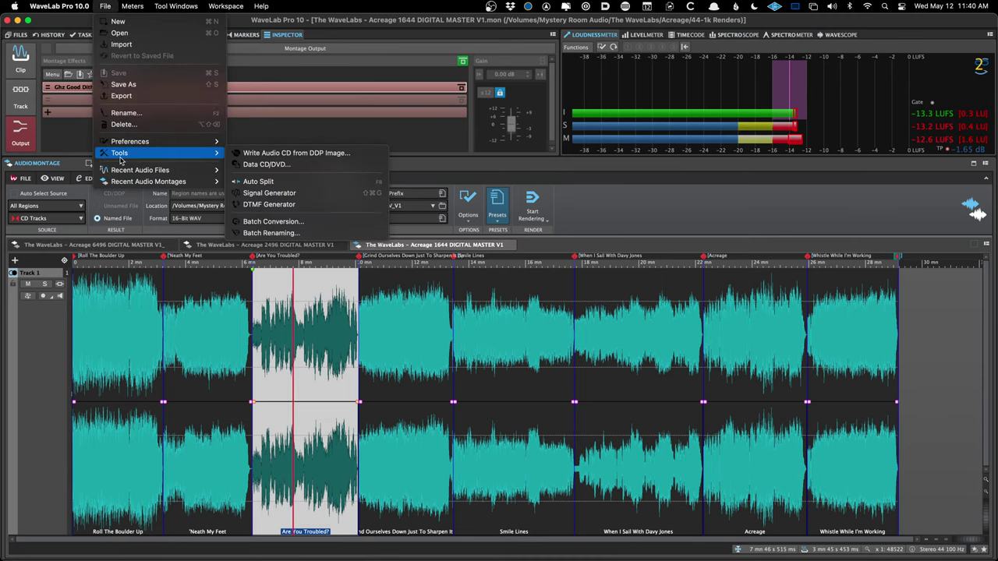
click(304, 166)
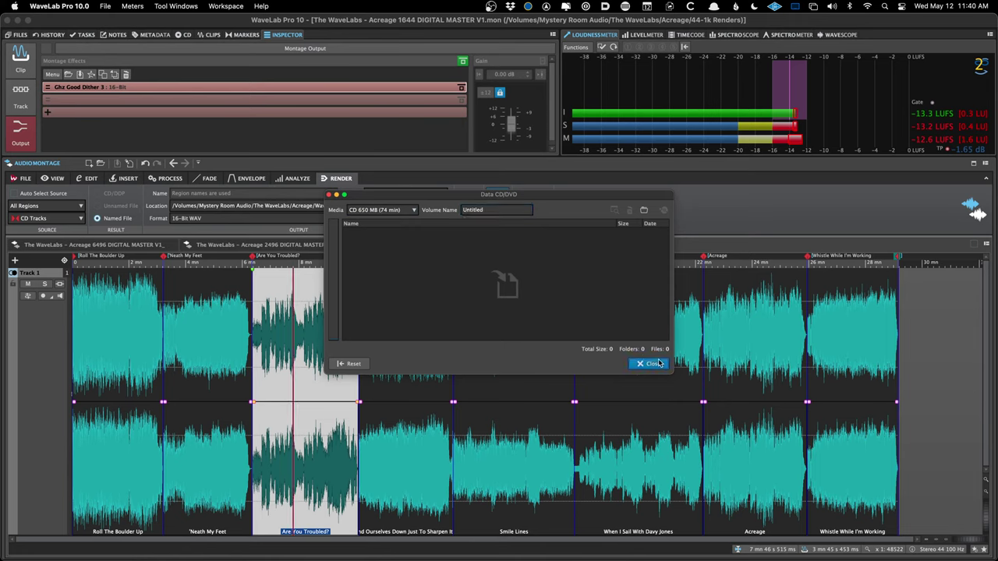
click(644, 357)
click(105, 6)
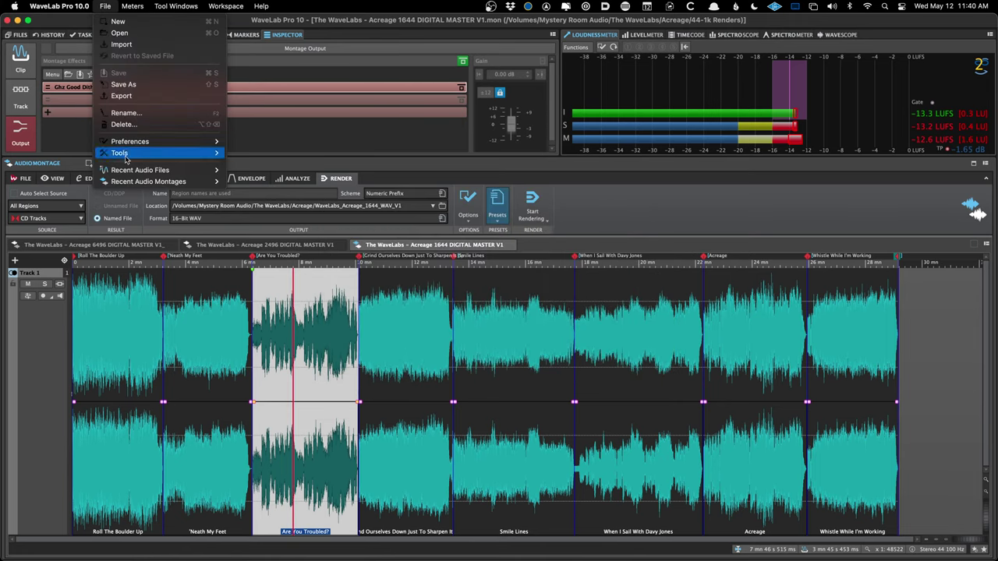
click(133, 95)
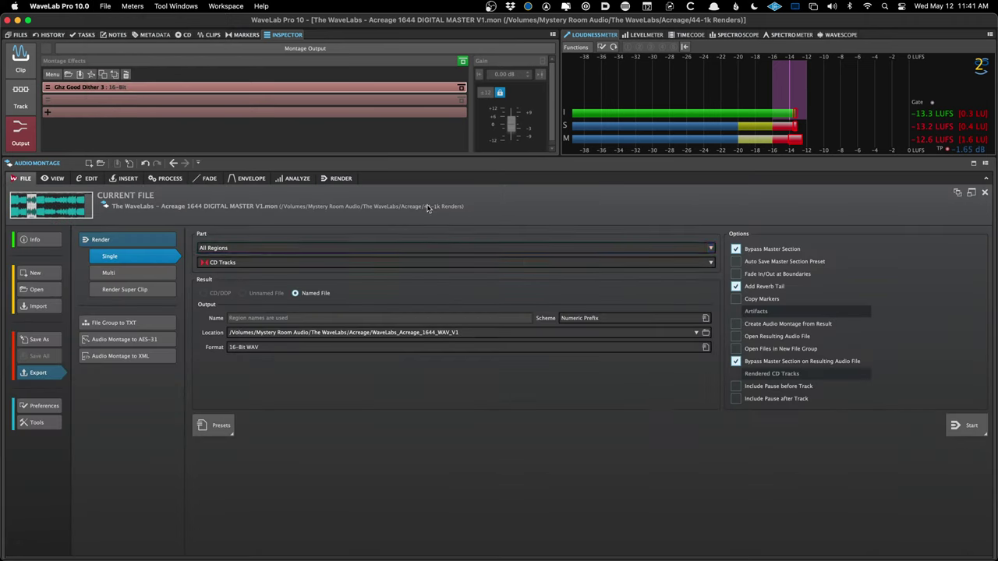
click(87, 197)
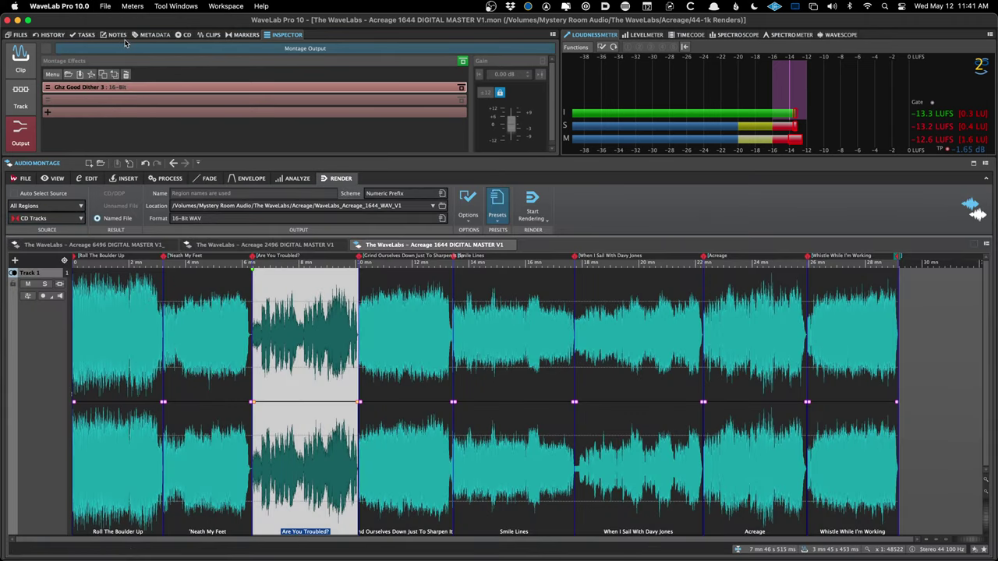
- Open the Write Audio CD from DDP Image tool to view its options
click(104, 6)
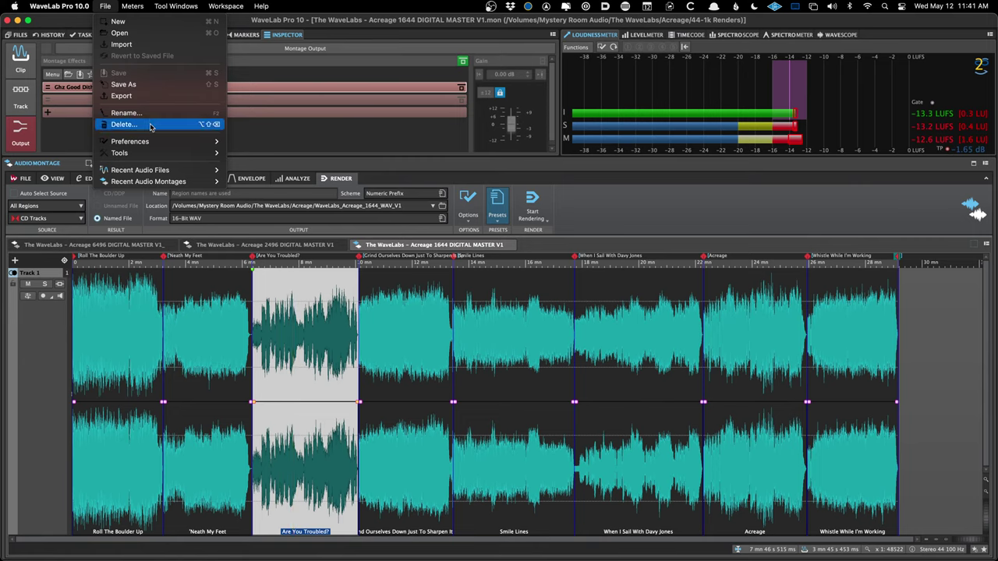
mouse_move(150, 152)
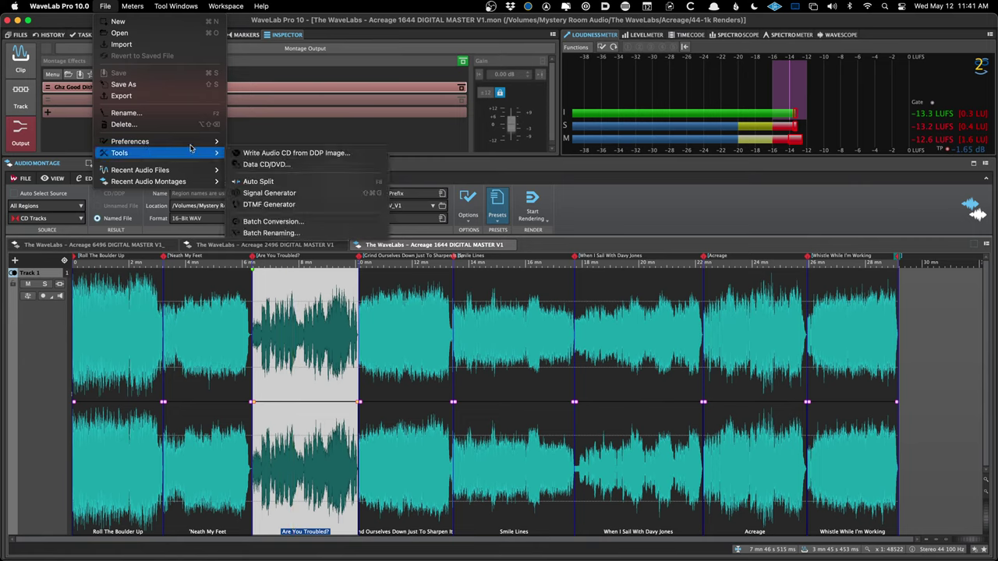
click(250, 153)
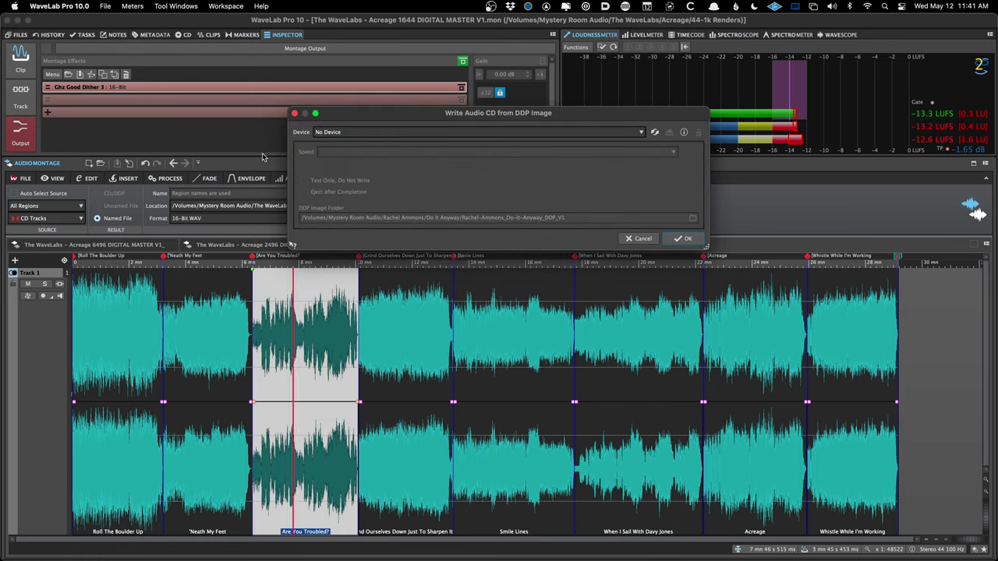
- Close the DDP-image CD tool, look at the Write Audio CD or DDP dialog, and search the help for "write"
click(638, 239)
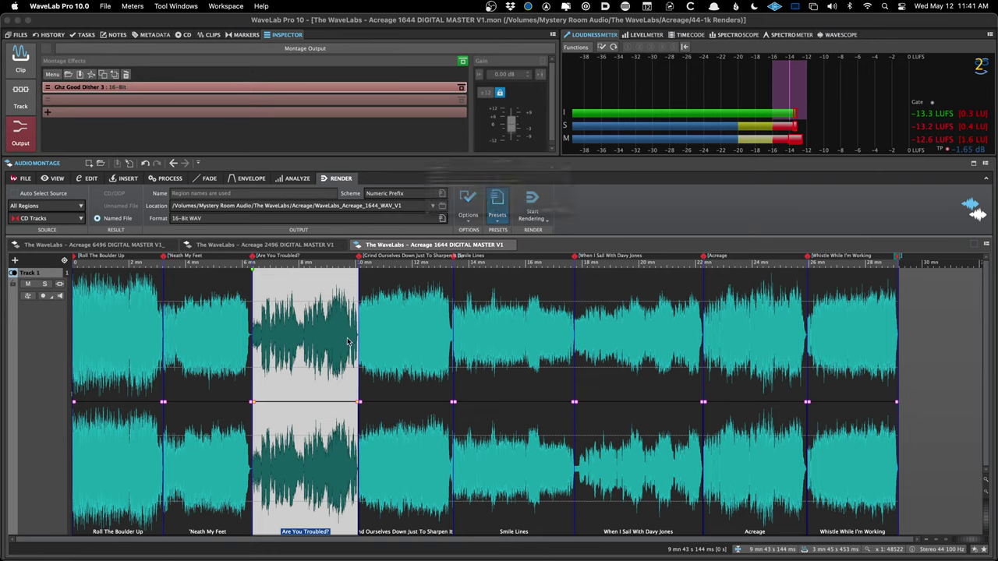
key(super+shift+w)
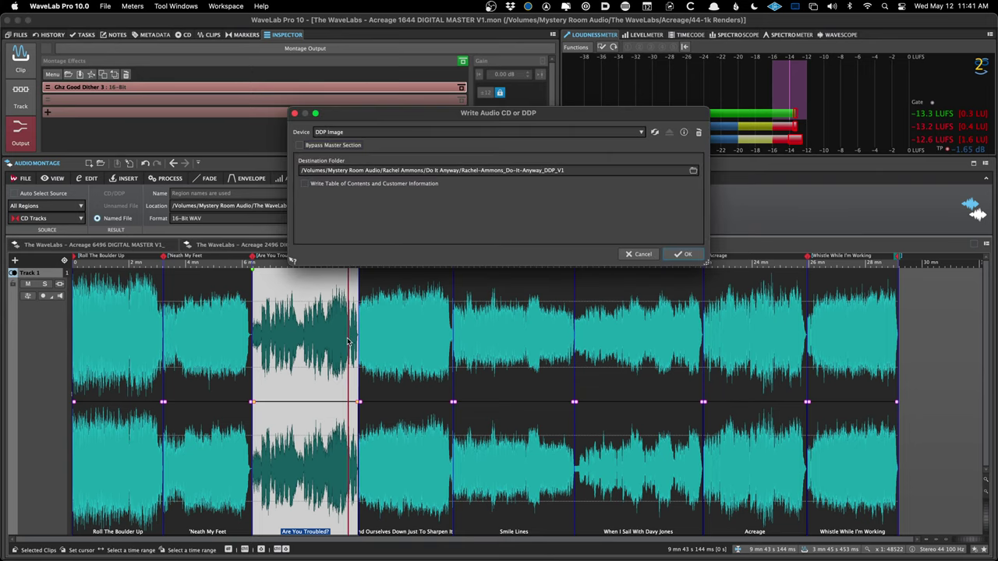
click(643, 255)
key(super+shift+slash)
text(w)
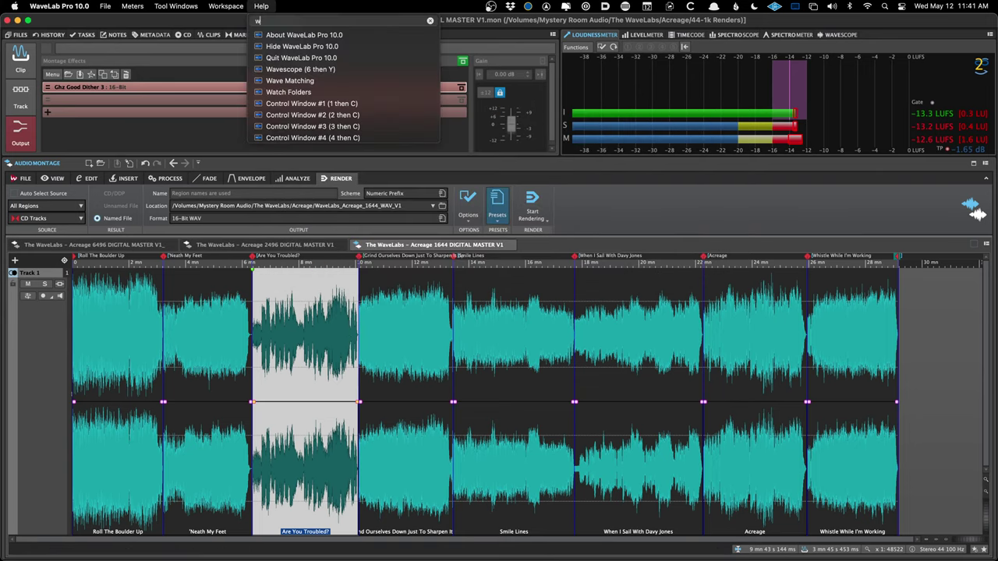
text(rite)
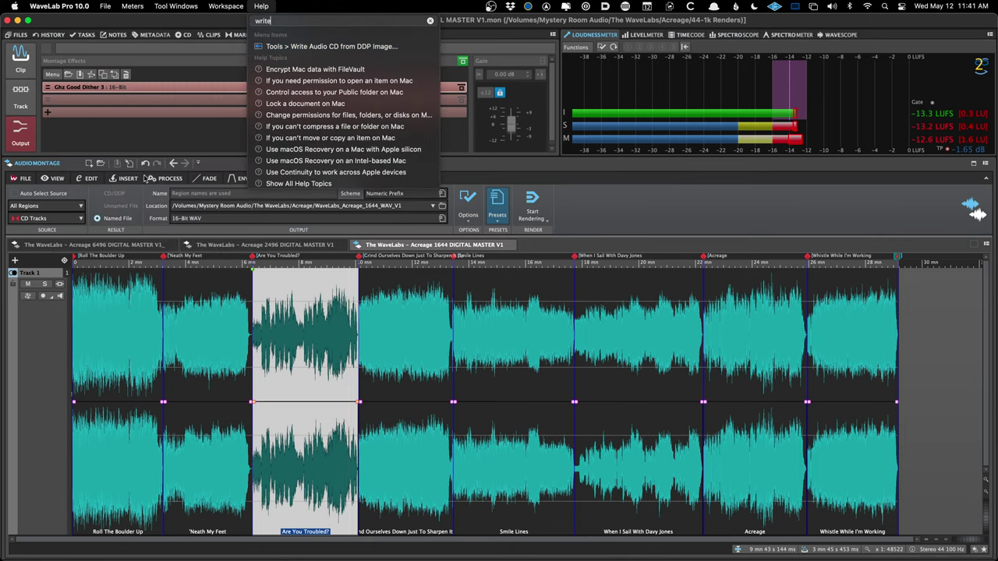
- Reopen Write Audio CD from DDP Image, check its available devices, and close it without writing
click(104, 7)
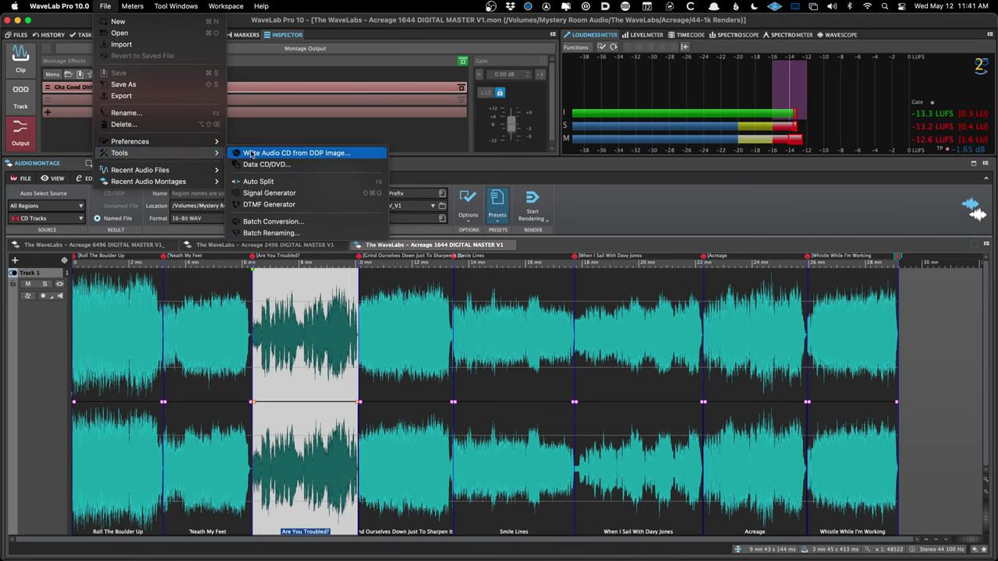
click(251, 153)
click(423, 139)
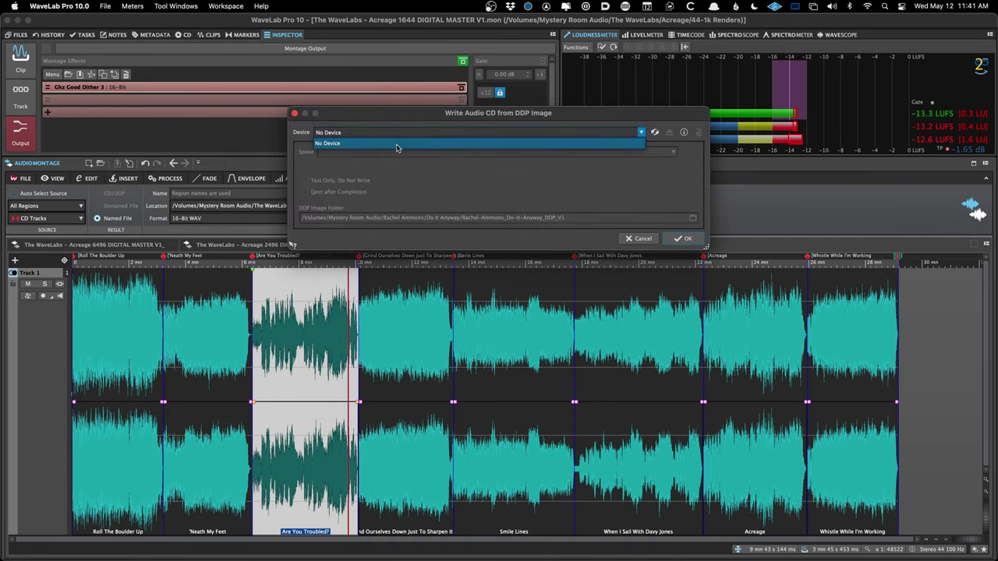
click(397, 147)
click(641, 238)
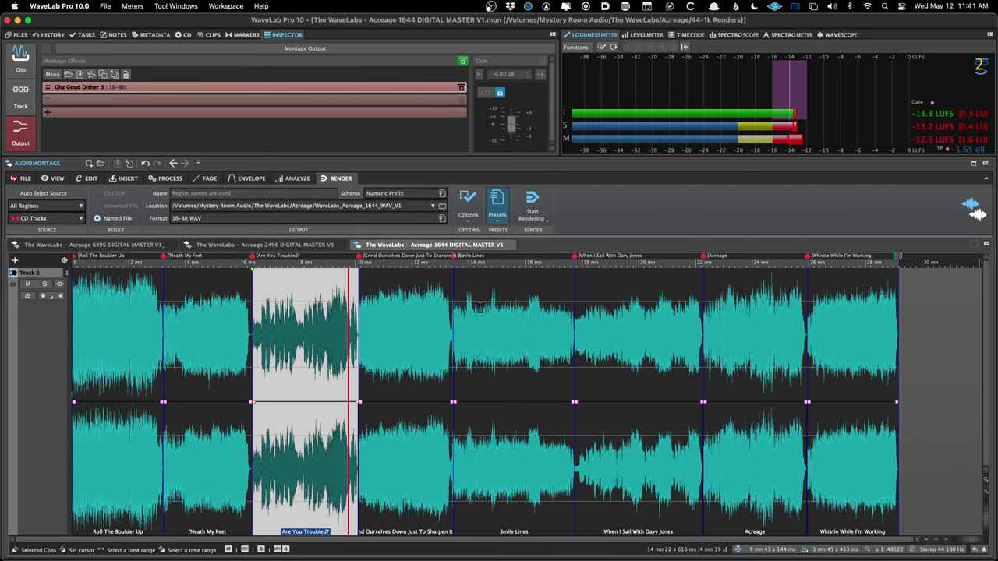
- Open Write Audio CD or DDP for the montage and choose DDP Image as the device
key(super+shift+w)
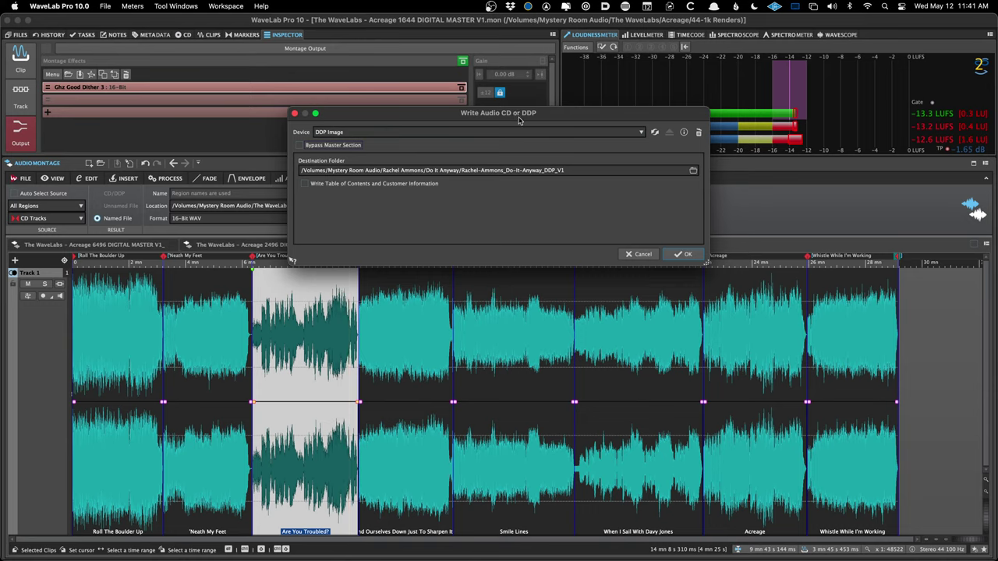
click(378, 133)
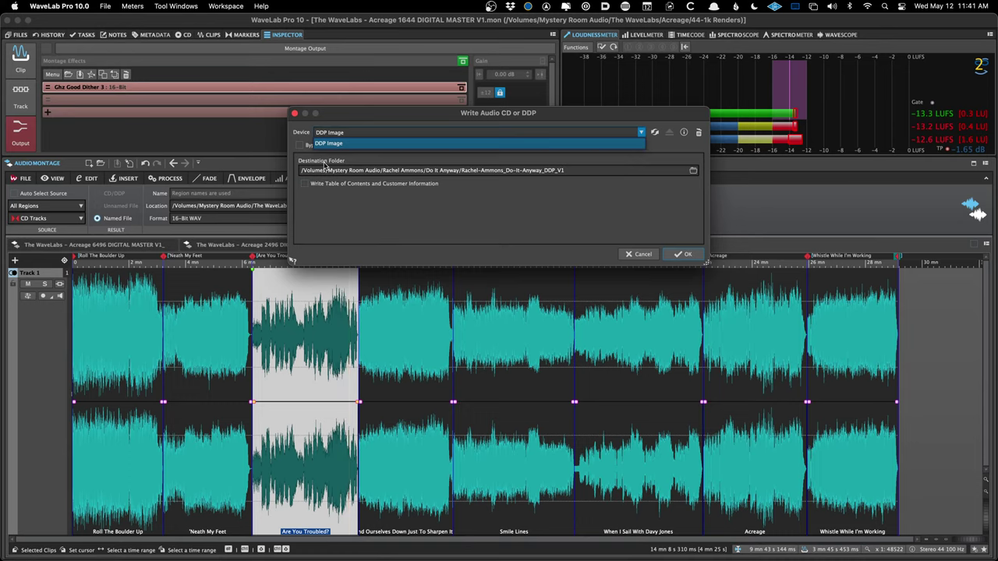
click(369, 145)
click(343, 131)
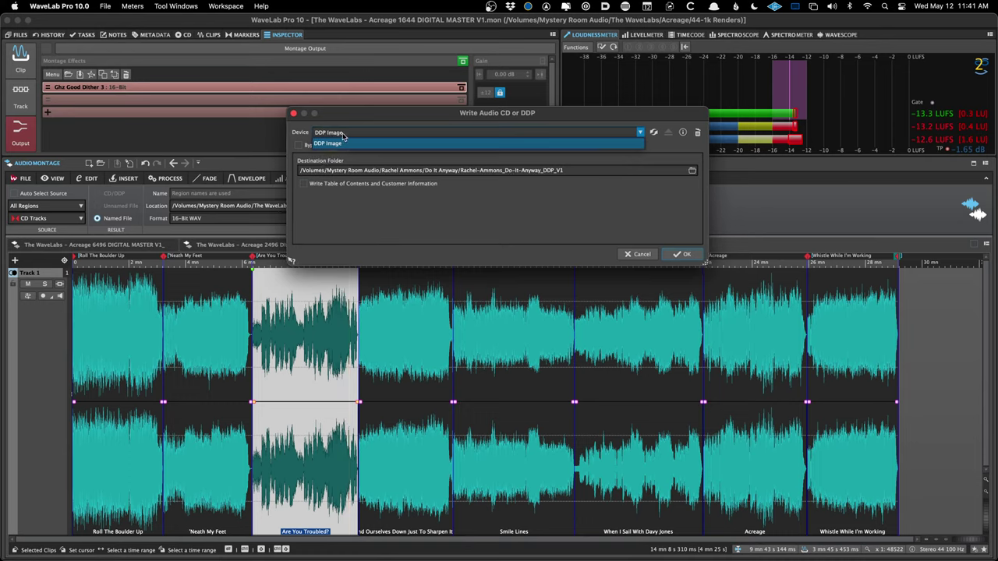
click(304, 141)
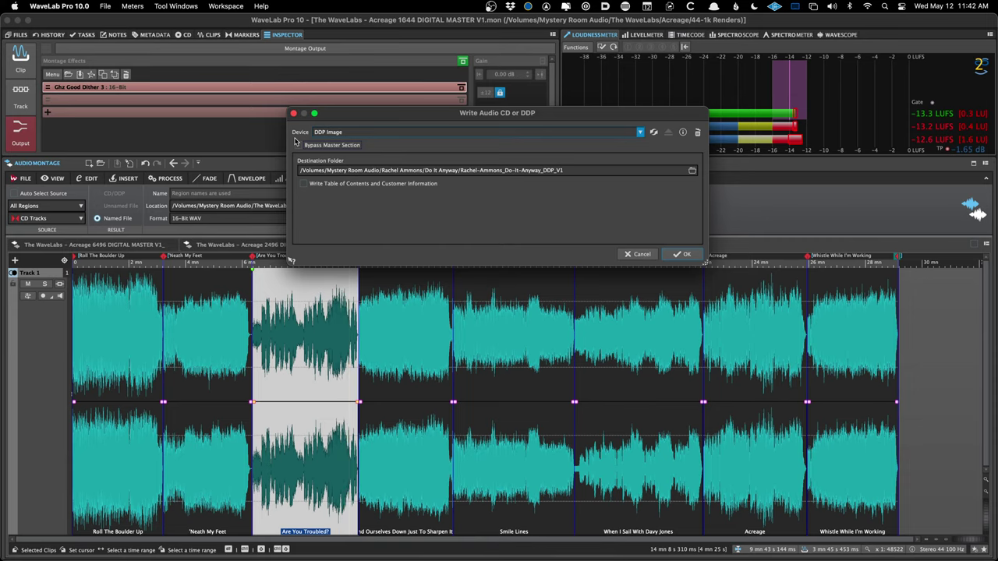
- Generate the DDP files into /Volumes/Mystery Room Audio/The WaveLabs/Acreage/WaveLabs_Acreage_DDP_V1 and close the progress report
click(692, 171)
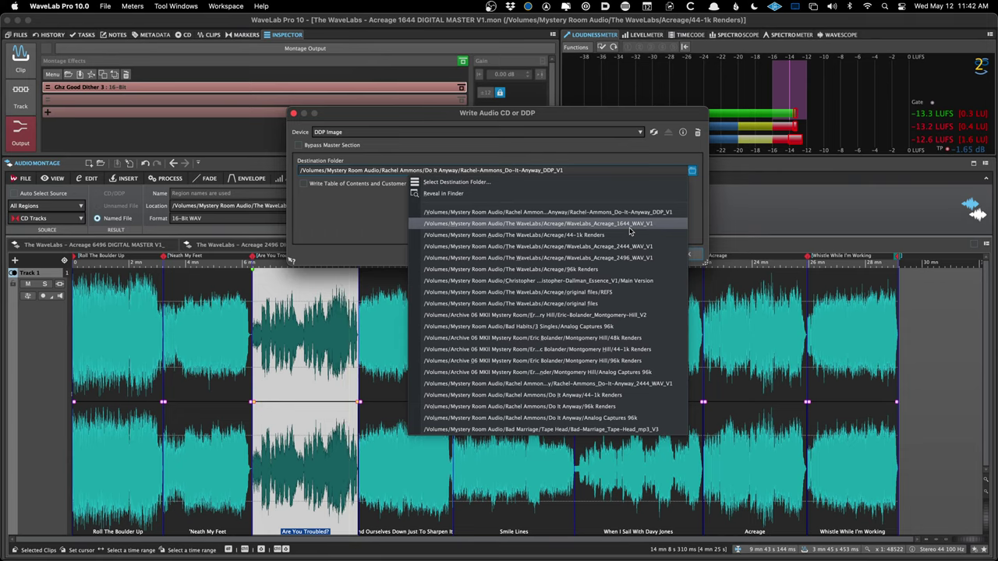
click(593, 224)
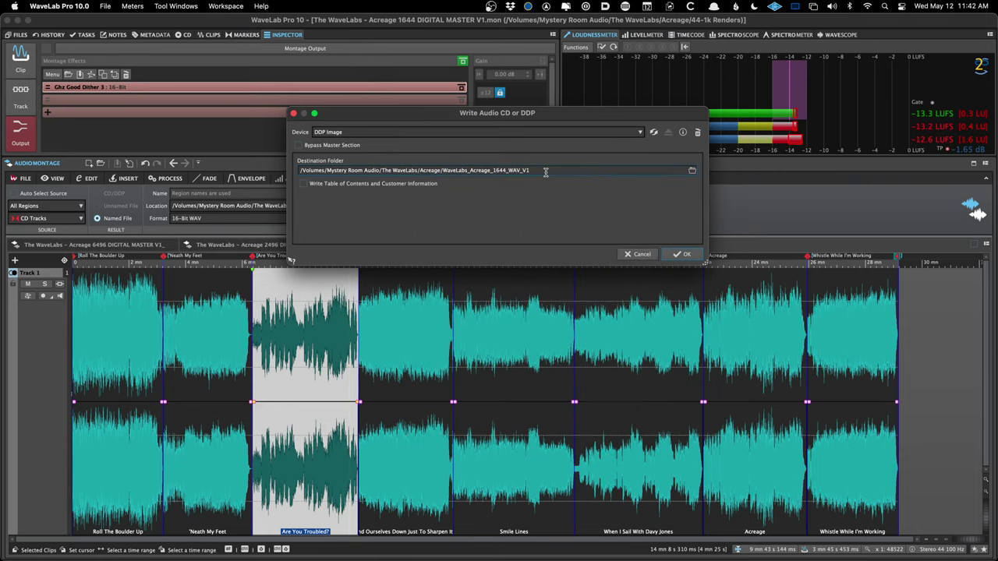
key(shift+Left)
key(shift+Left)
key(shift+Left)
key(shift+Left)
key(shift+Left)
key(shift+Left)
key(shift+Left)
key(shift+Left)
key(shift+Left)
key(shift+Left)
key(shift+Left)
text(DDP)
key(Return)
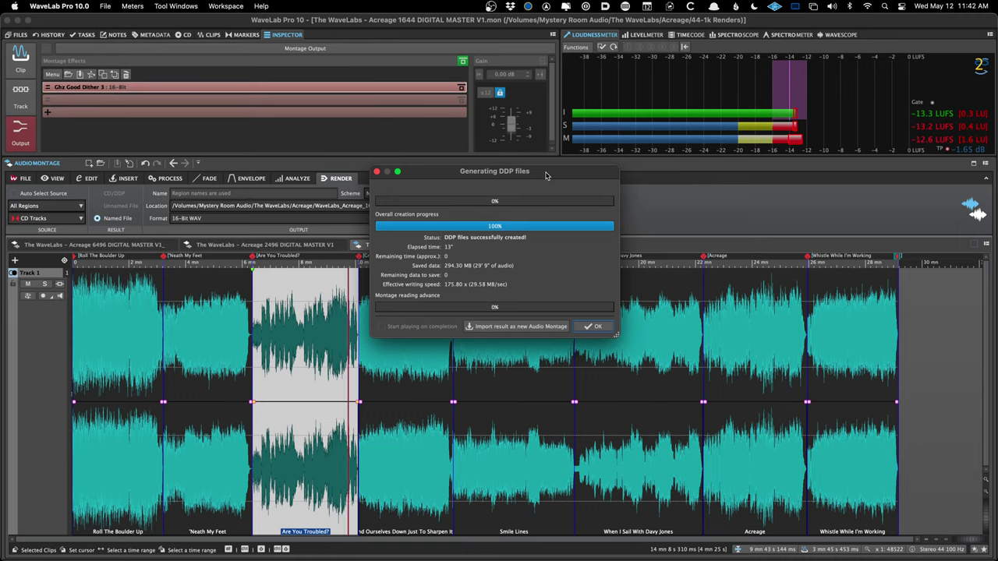
click(595, 326)
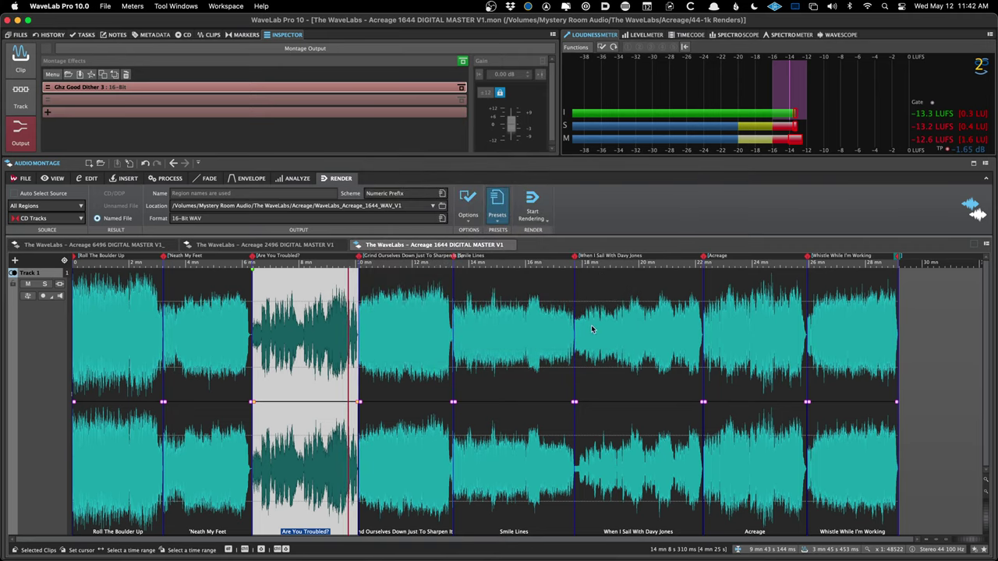
- In Path Finder, zip the WaveLabs_Acreage_DDP_V1 folder, inspect its IMAGE.DAT and the archive, and return to WaveLab
key(super+Tab)
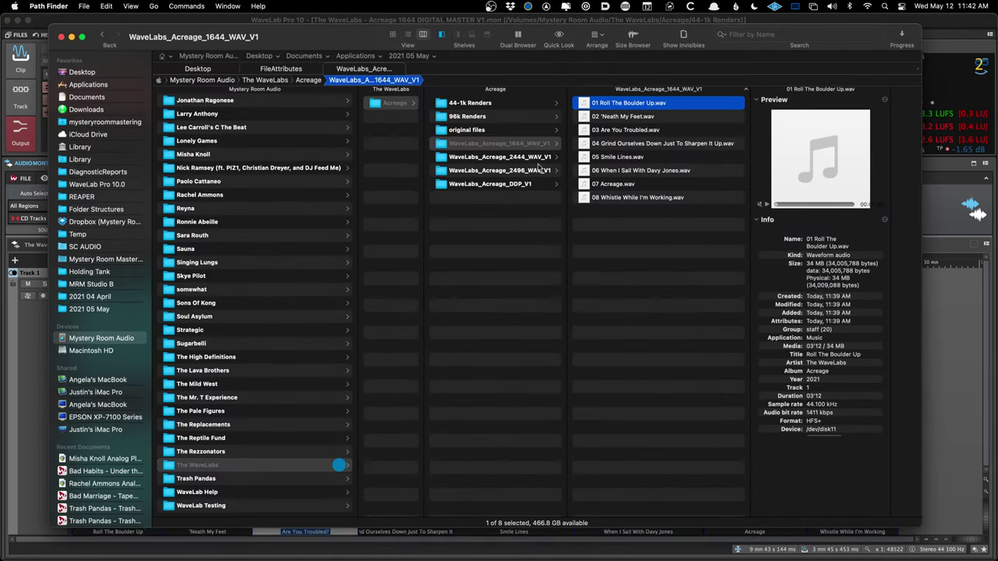
click(520, 185)
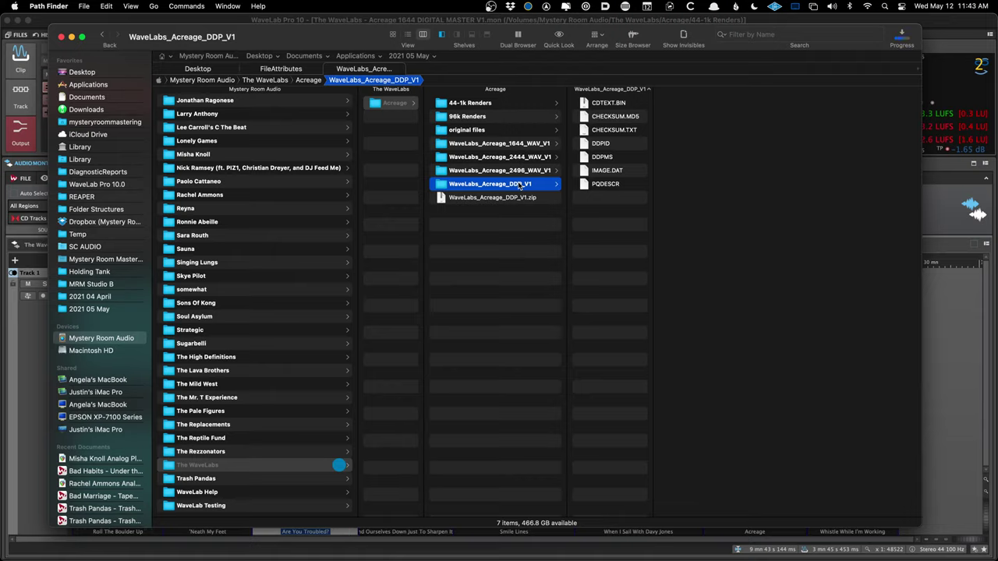
click(612, 170)
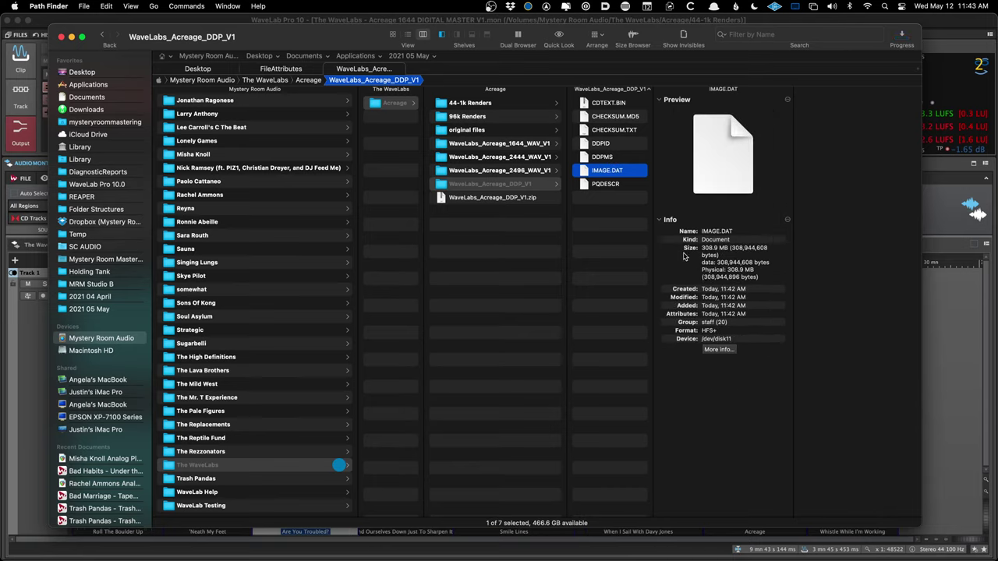
key(Left)
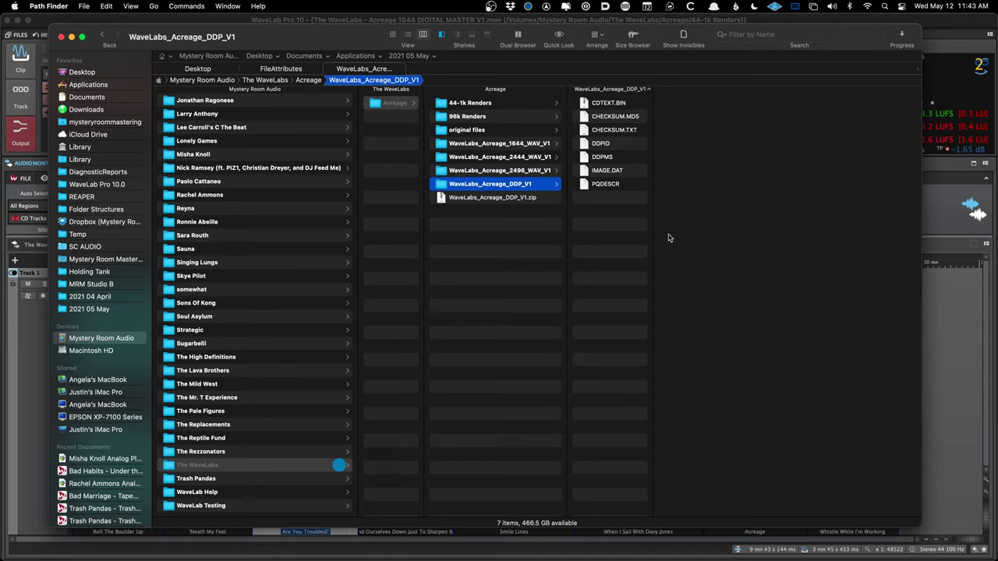
click(488, 198)
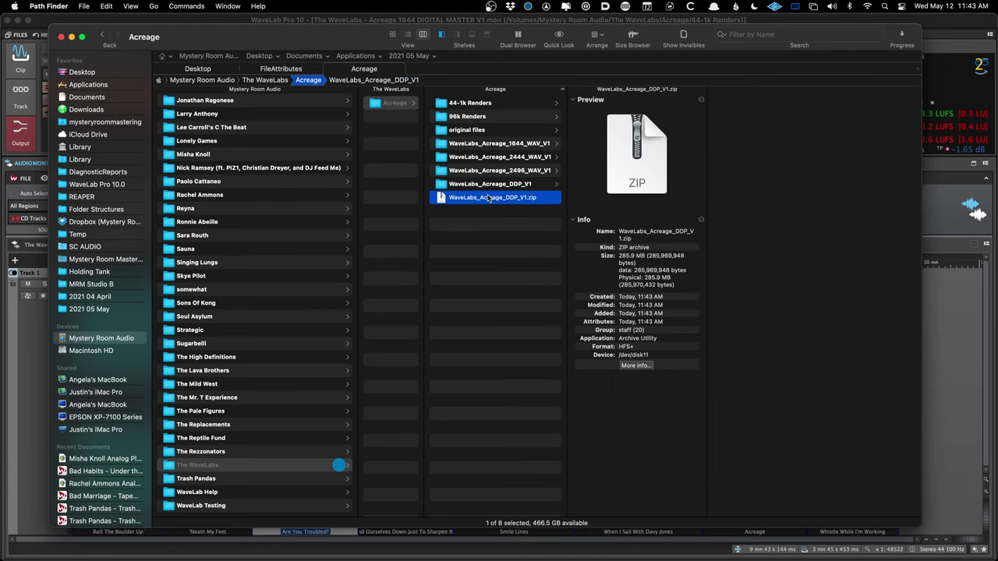
click(929, 198)
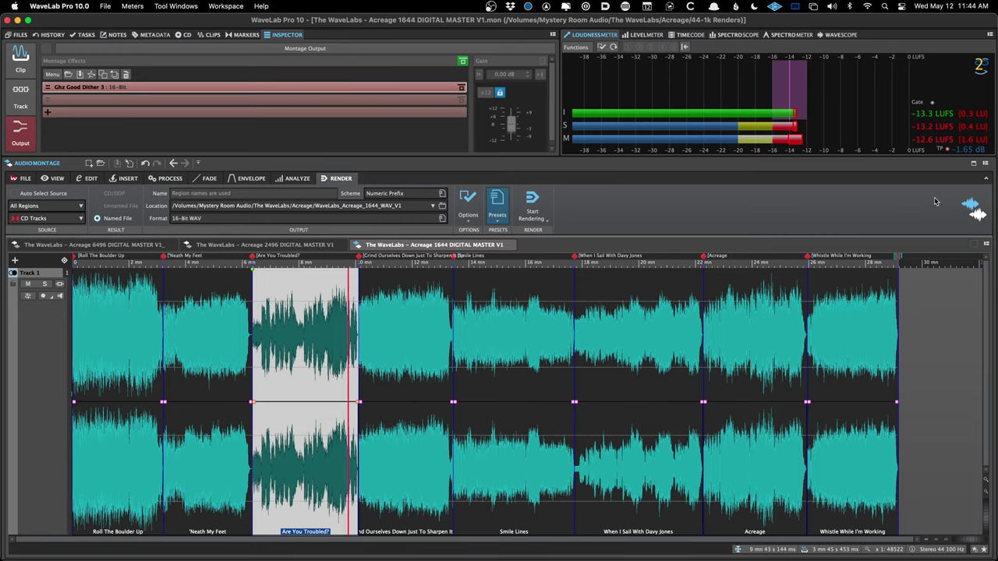
- Load the "320 mp3 Tracks" render preset and review its audio file format and MP3 bit-rate options without changing them
click(494, 205)
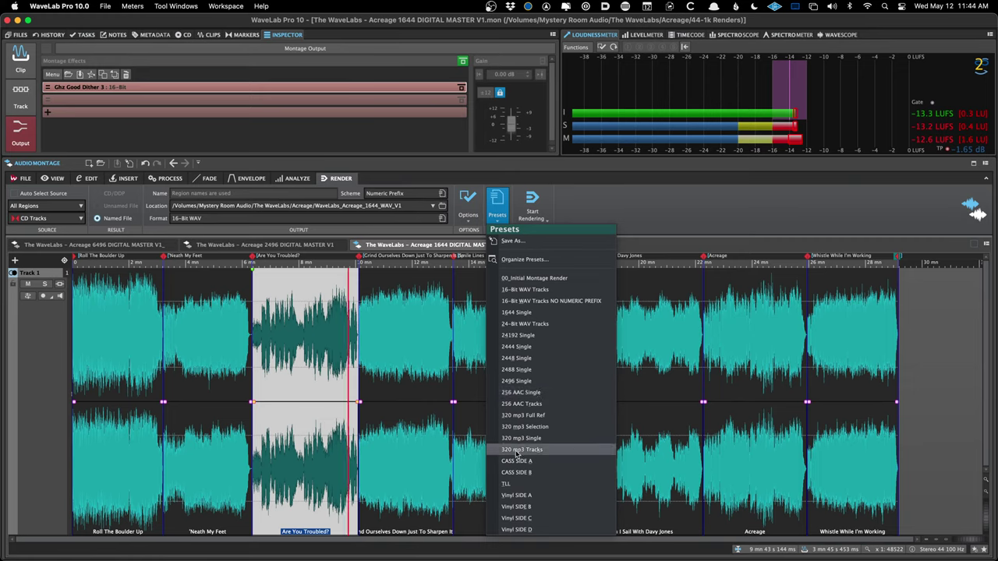
click(513, 454)
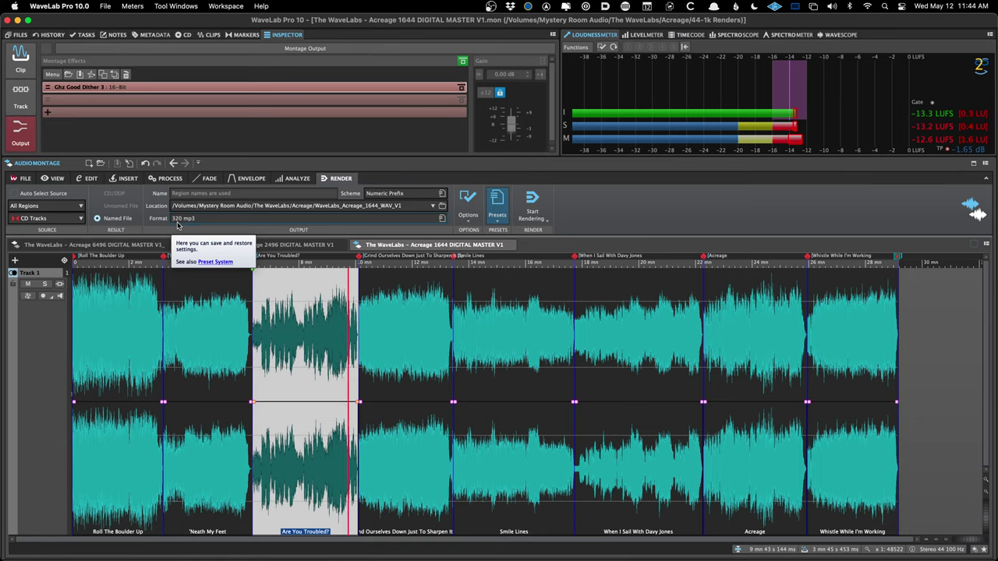
click(178, 224)
click(201, 244)
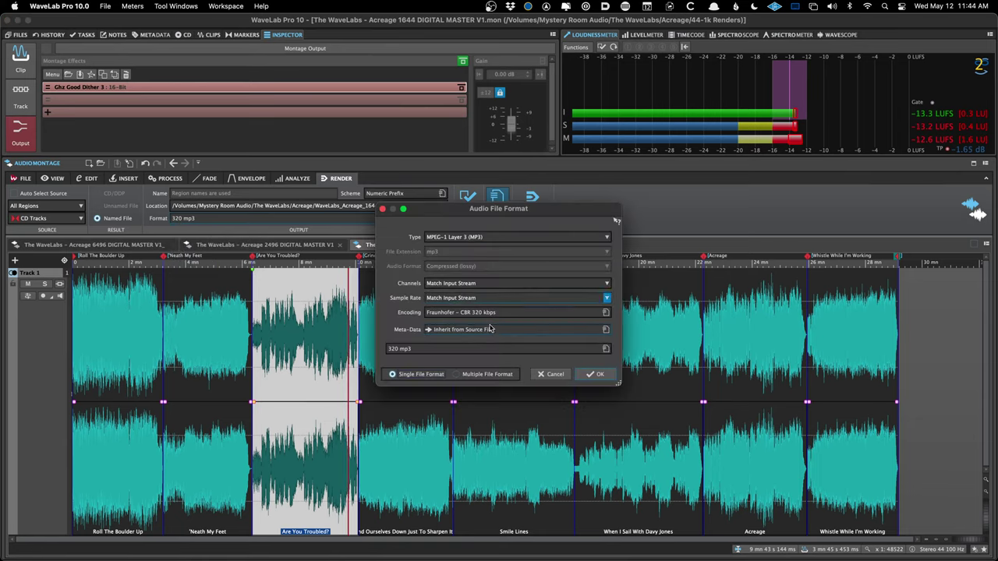
click(475, 312)
click(471, 328)
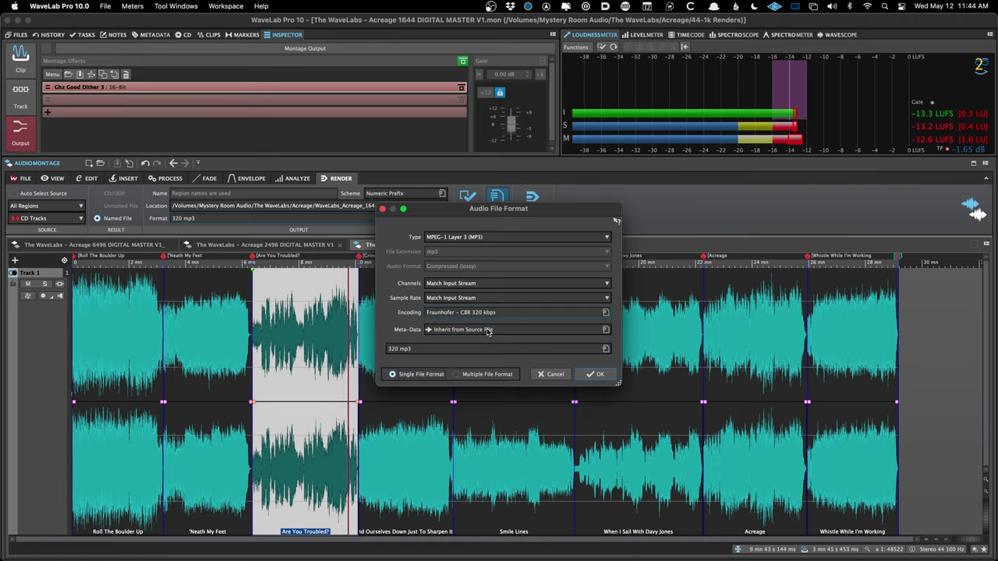
click(458, 313)
click(493, 333)
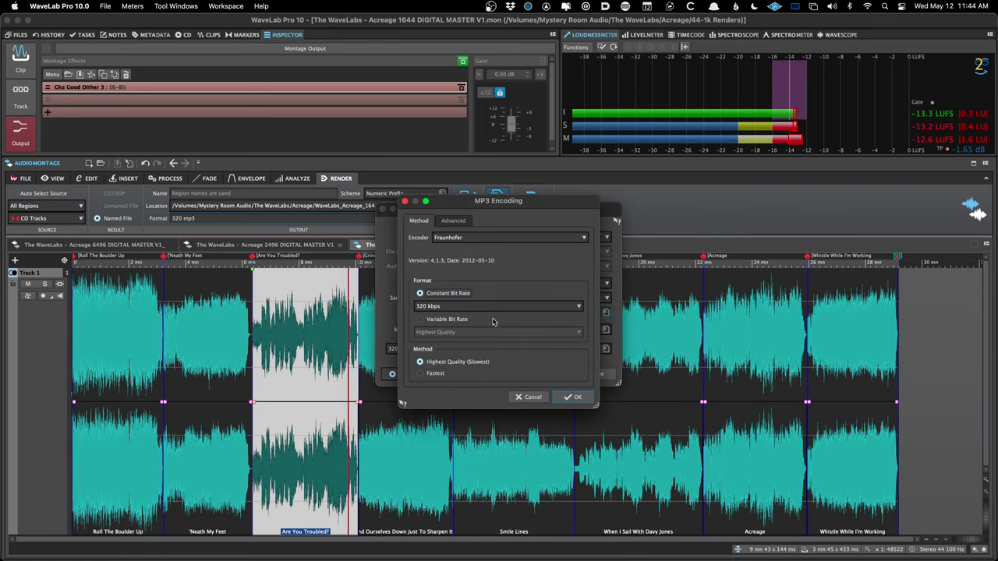
click(470, 304)
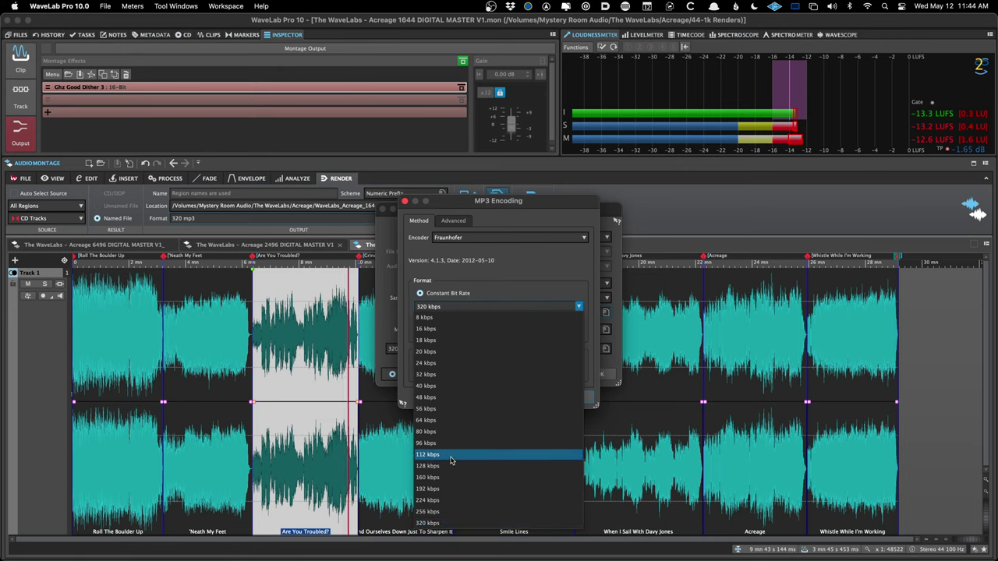
click(510, 304)
click(529, 398)
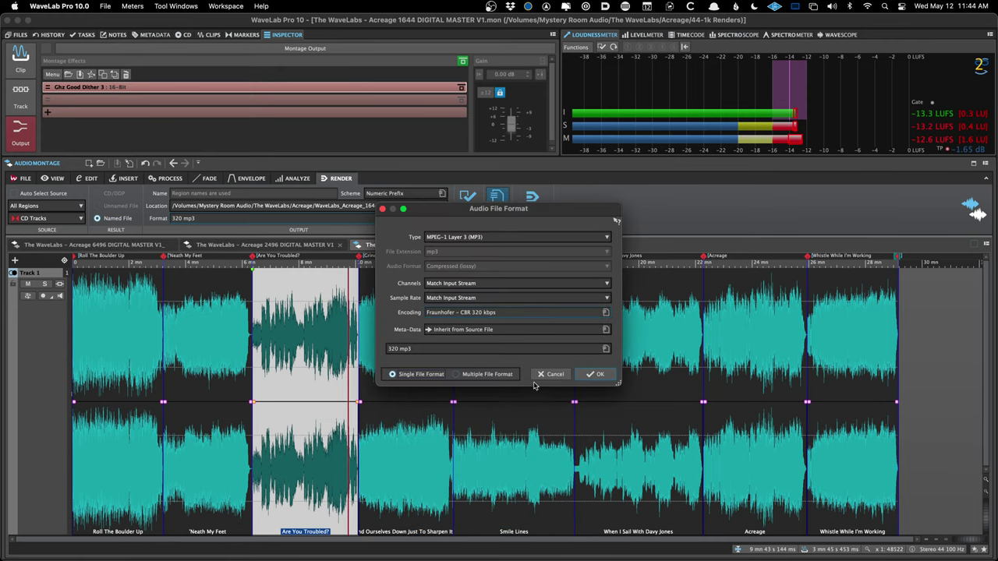
click(546, 377)
- Reapply the "320 mp3 Tracks" preset and set the render location to the Acreage subfolder WaveLabs_Acreage_mp3_V1
click(497, 204)
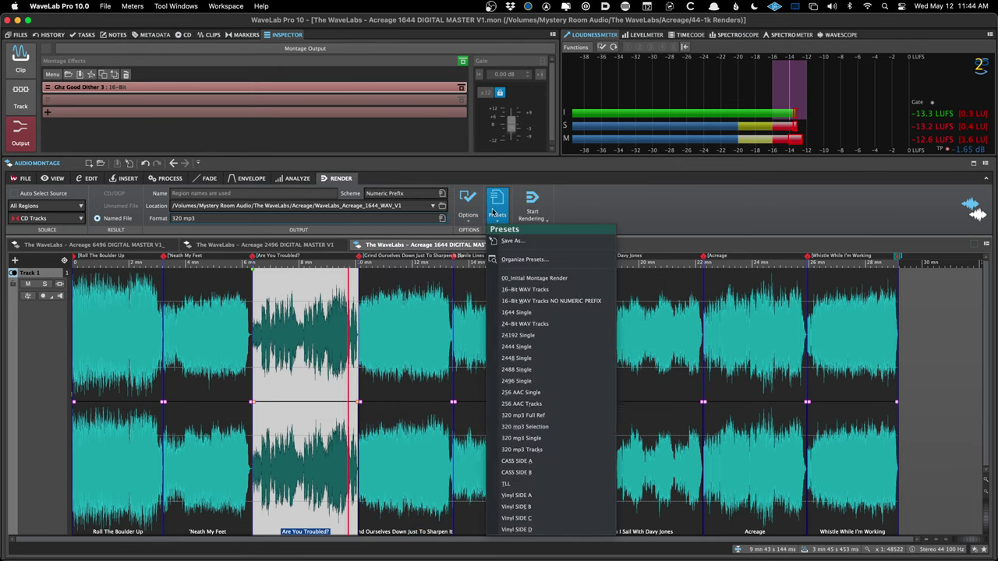
click(557, 449)
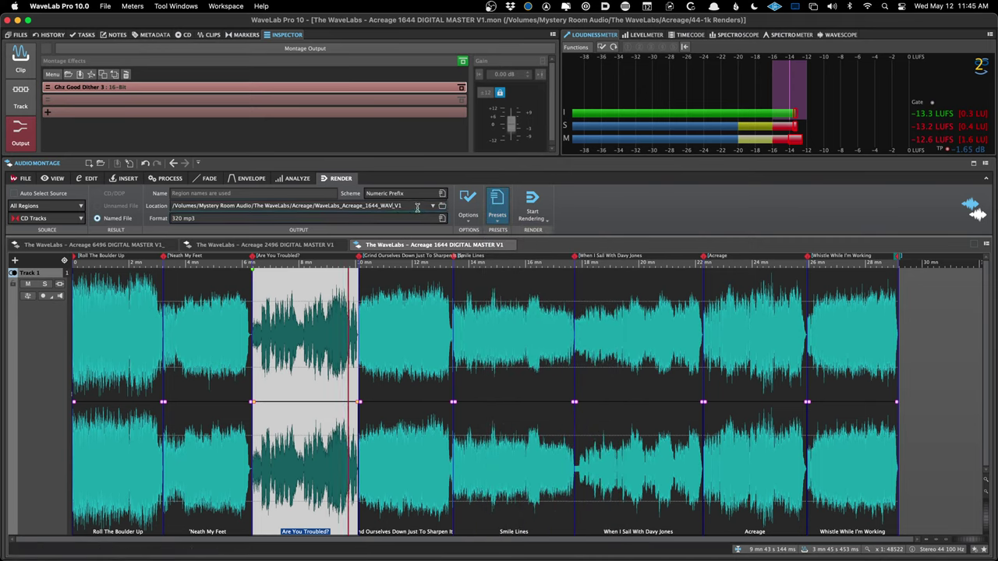
key(shift+Left)
key(shift+Left)
key(shift+Left)
key(shift+Left)
key(shift+Left)
key(shift+Left)
key(shift+Left)
key(shift+Left)
text(mp3)
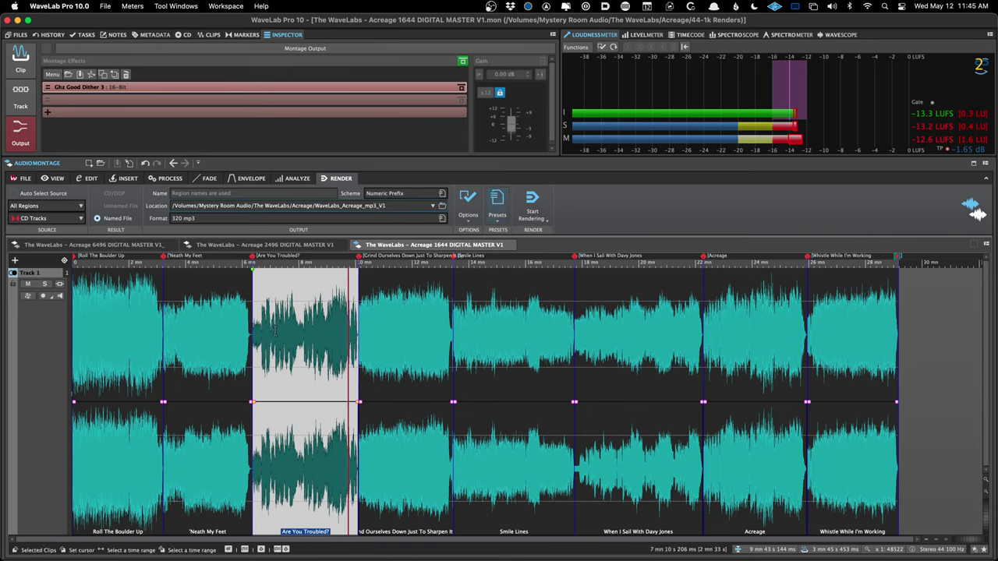
- Select the 'Neath My Feet clip and open the montage metadata to examine its ID3 v2 tags
click(216, 344)
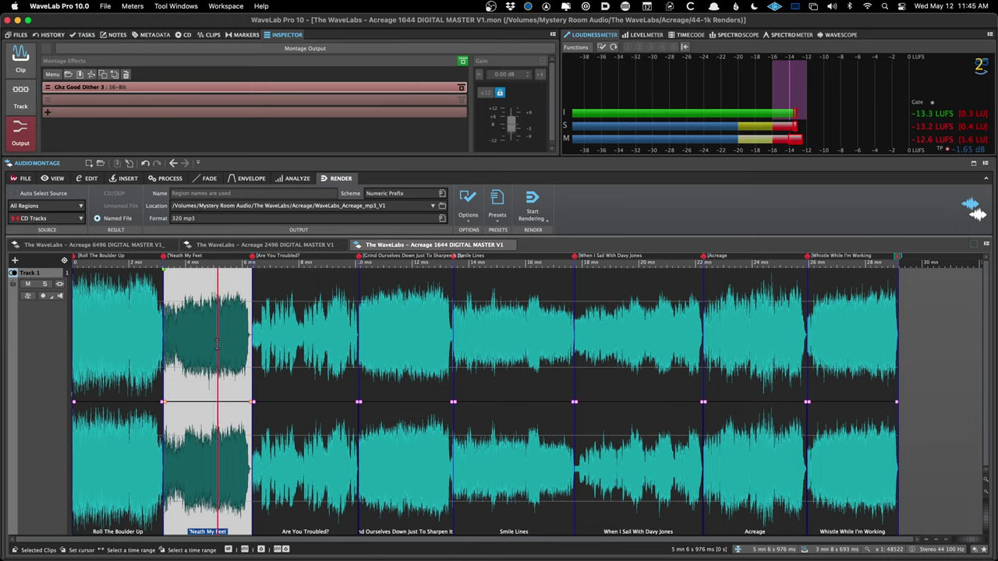
click(156, 35)
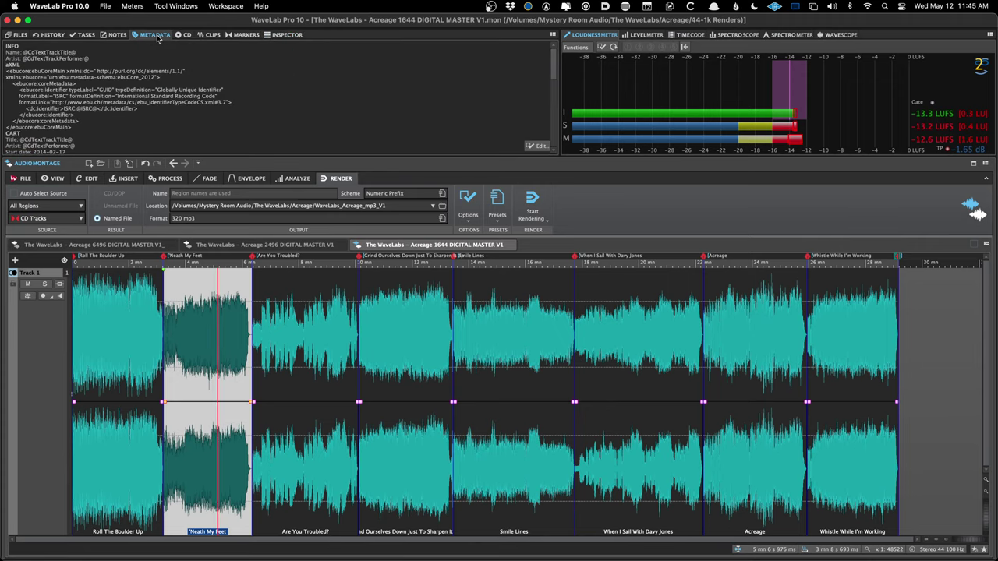
click(538, 146)
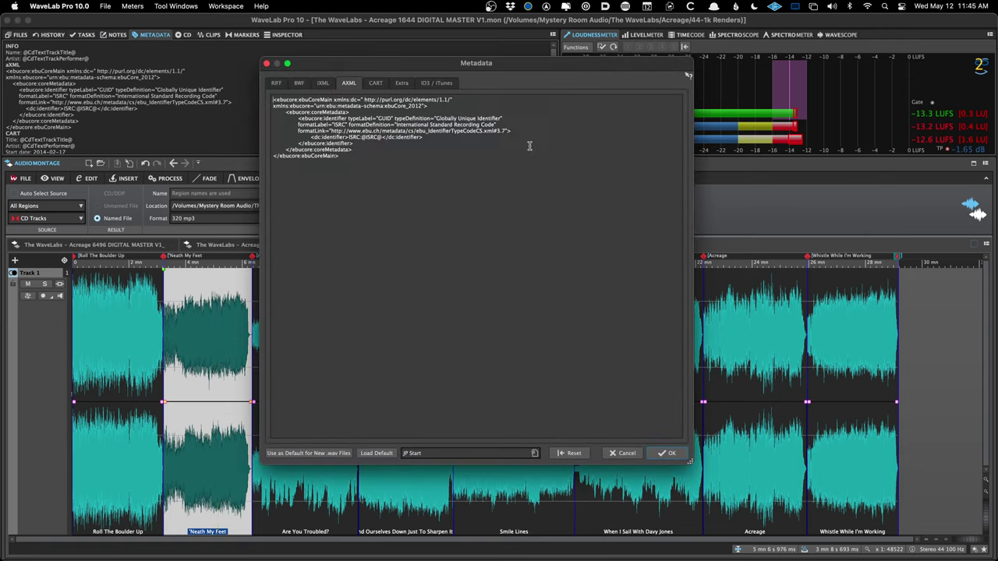
click(435, 84)
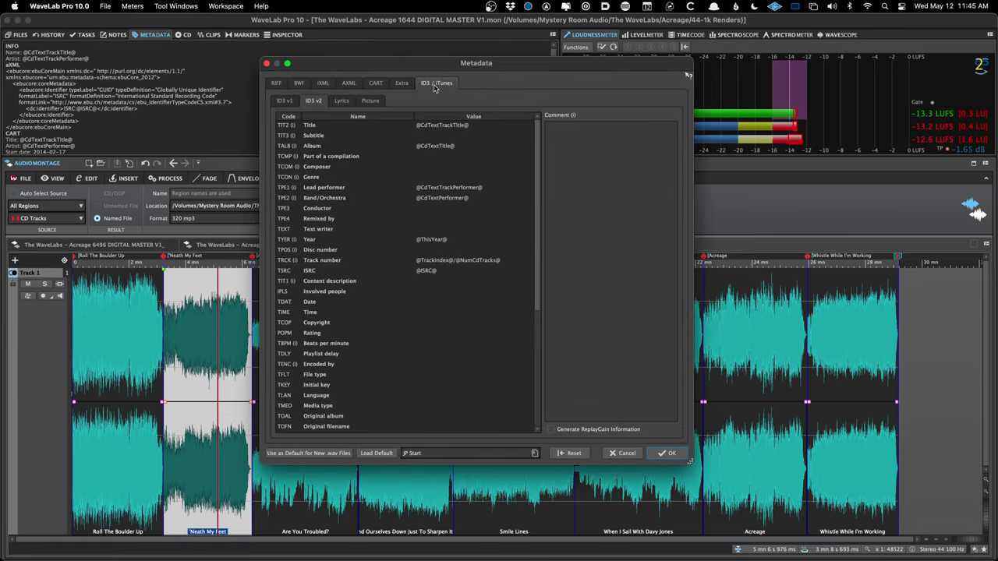
- Start adding a picture to the montage's ID3 metadata and browse to the Mystery Room Audio drive
click(370, 102)
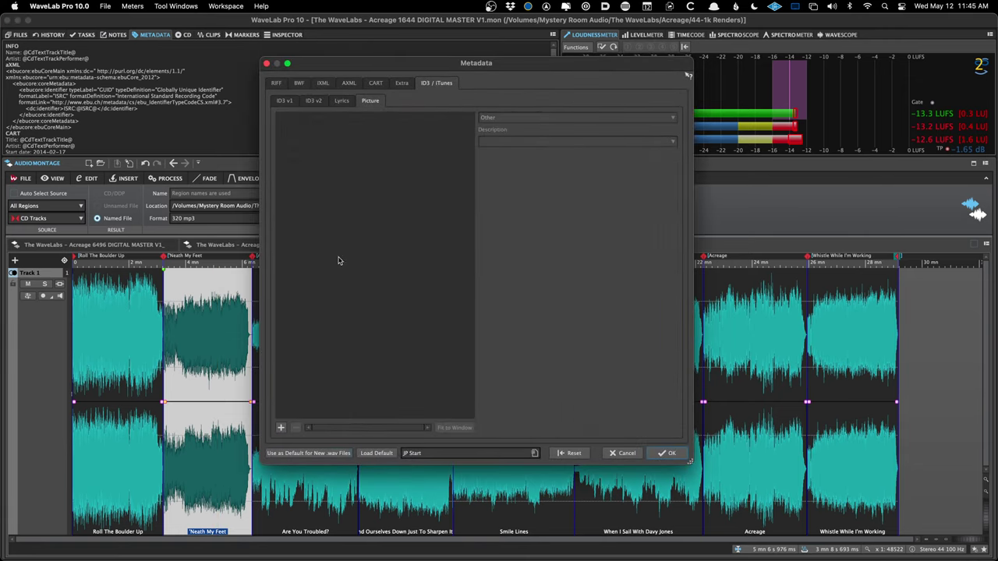
click(280, 428)
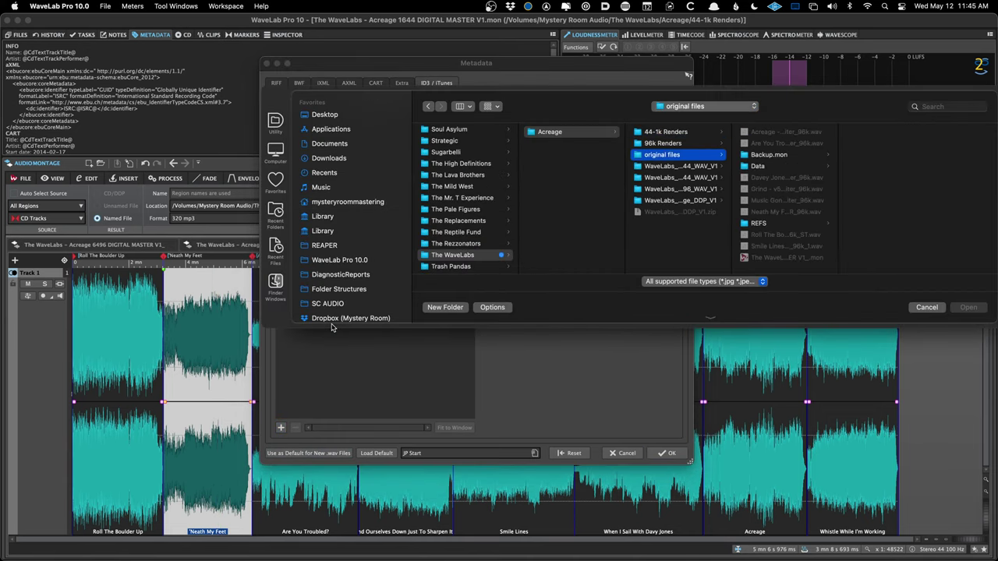
scroll(341, 312, down, 3)
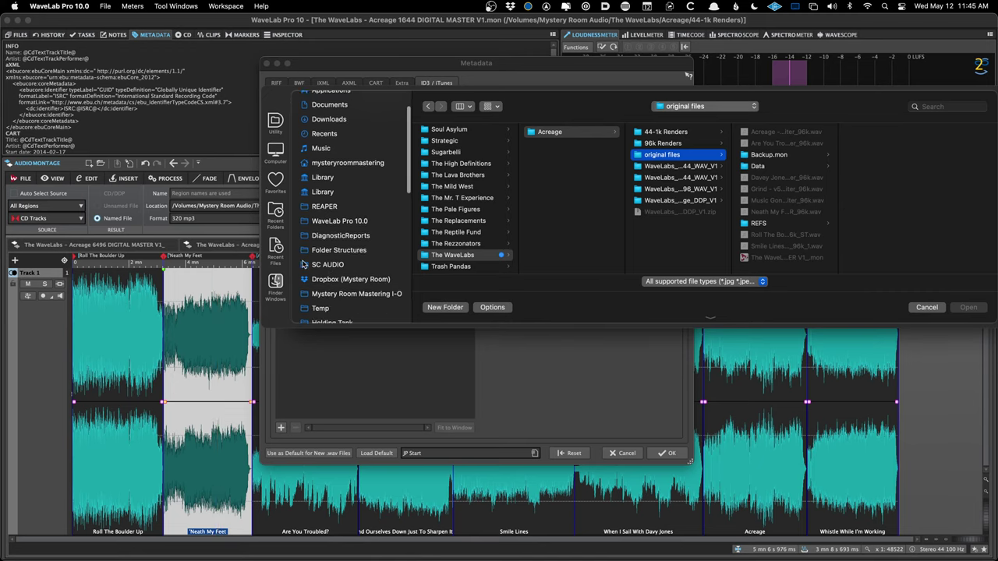
click(341, 289)
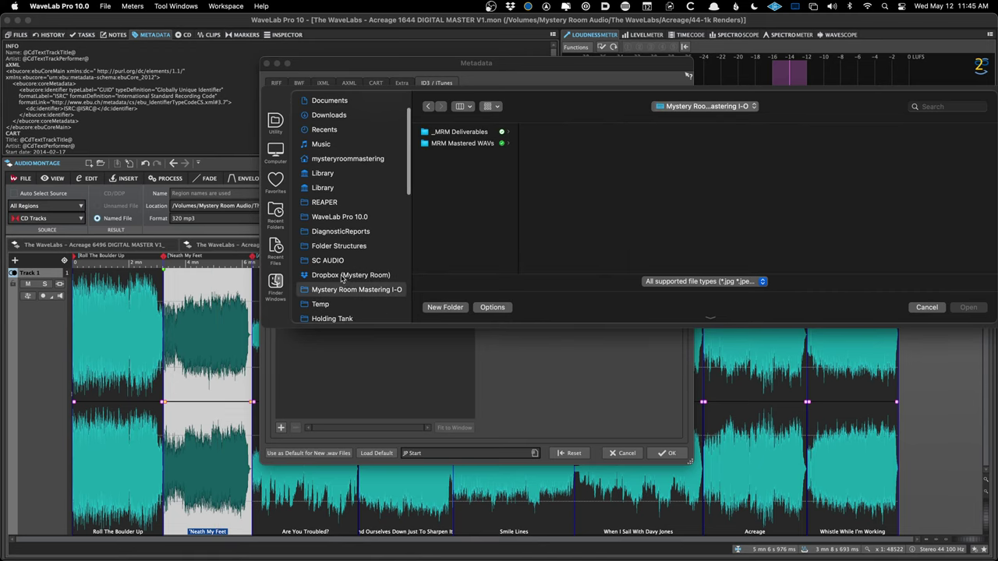
scroll(341, 281, down, 2)
click(349, 257)
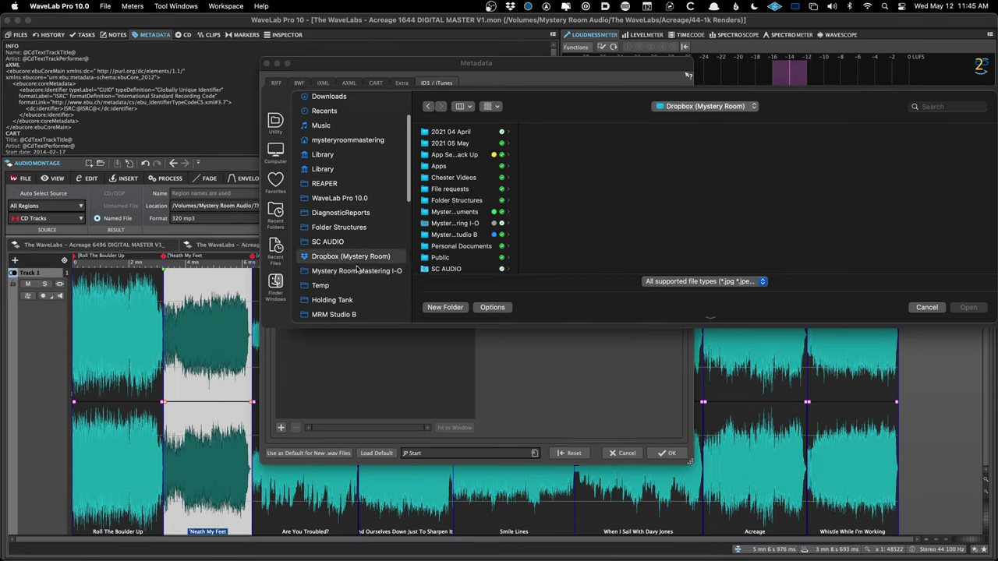
scroll(390, 257, down, 2)
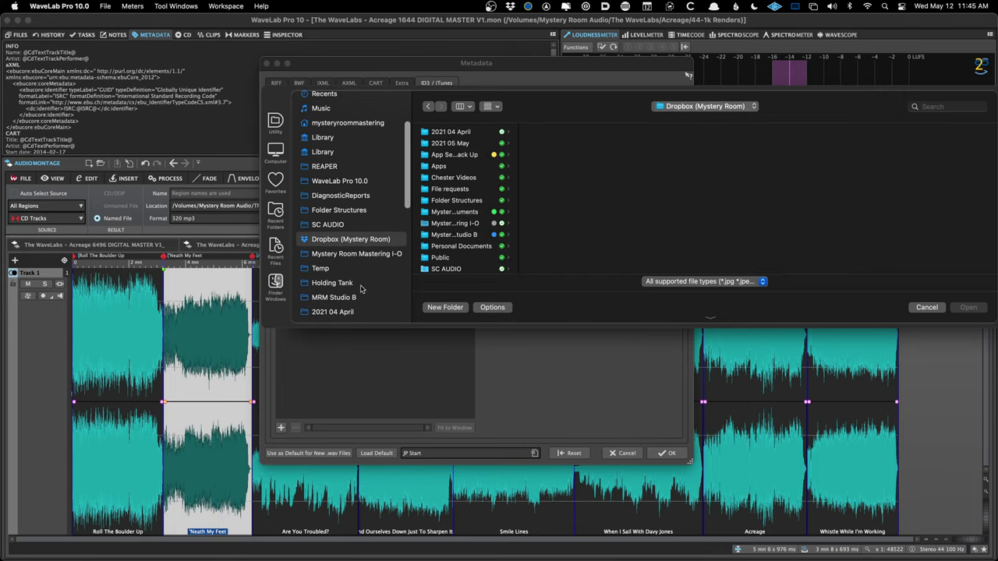
click(358, 292)
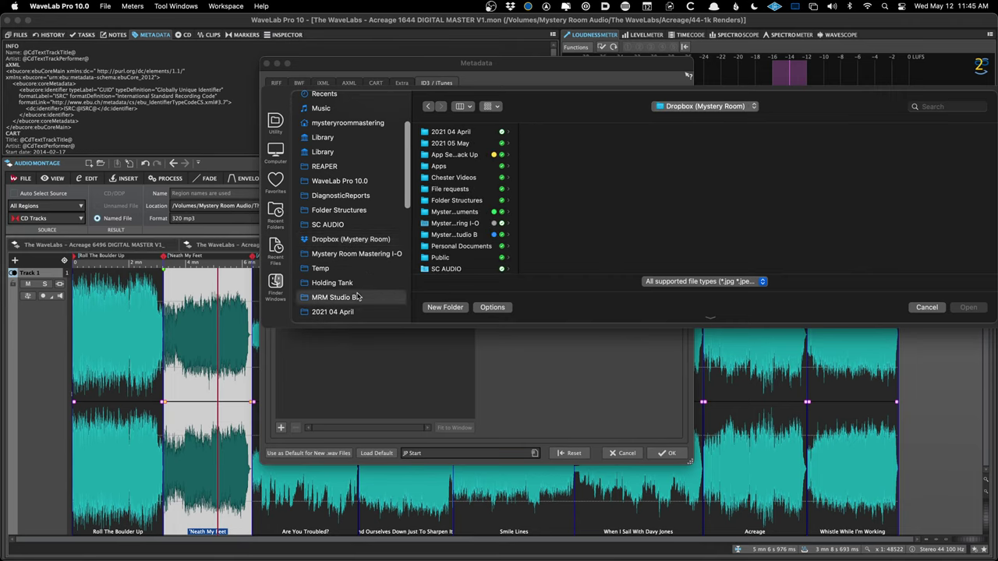
click(355, 239)
scroll(355, 261, down, 5)
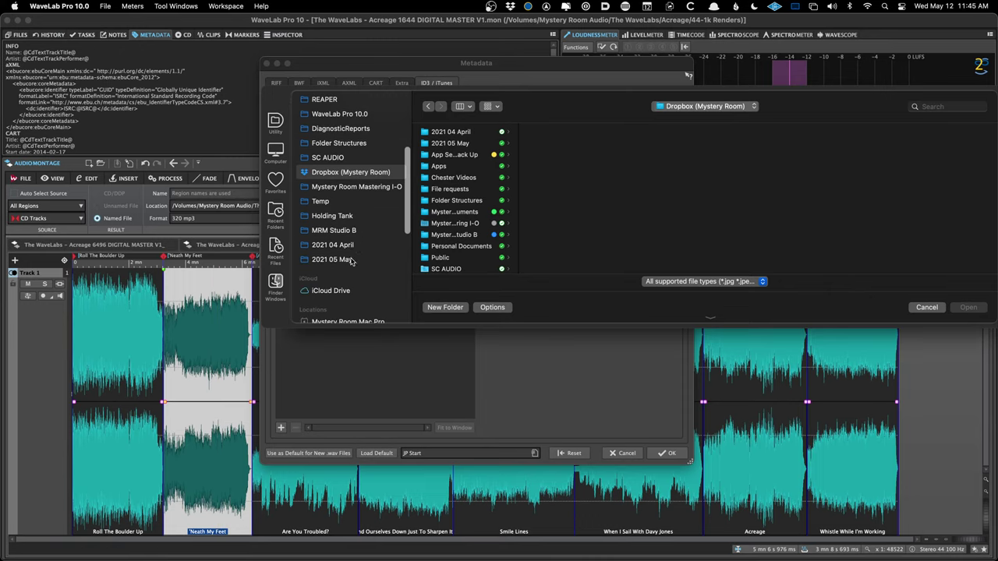
scroll(354, 260, down, 4)
click(343, 268)
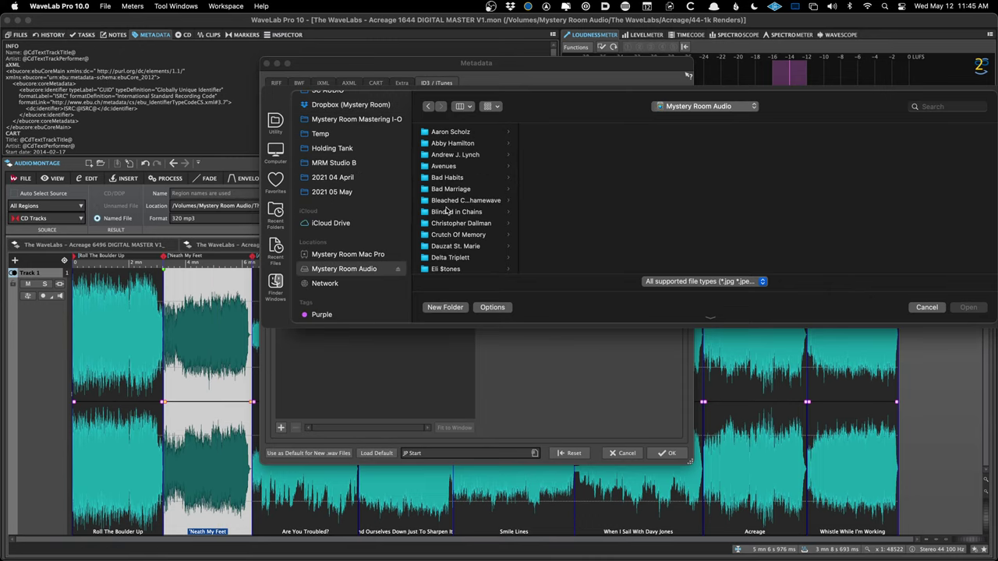
- Add BsidesCOVER.JPG from Glitter's Songs From the Closet original files as the ID3 picture, and save the montage
scroll(452, 190, down, 5)
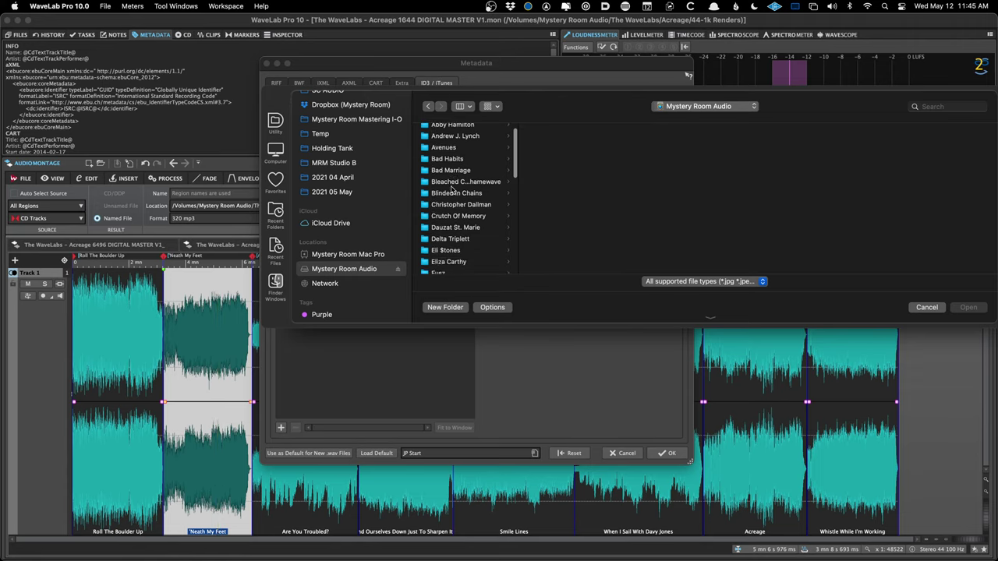
scroll(452, 190, down, 5)
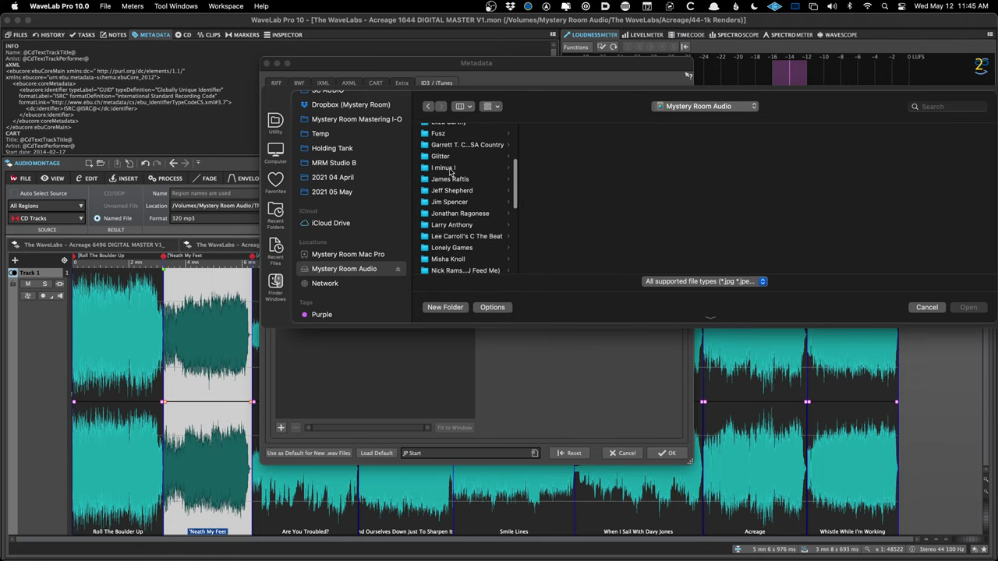
click(450, 158)
click(569, 132)
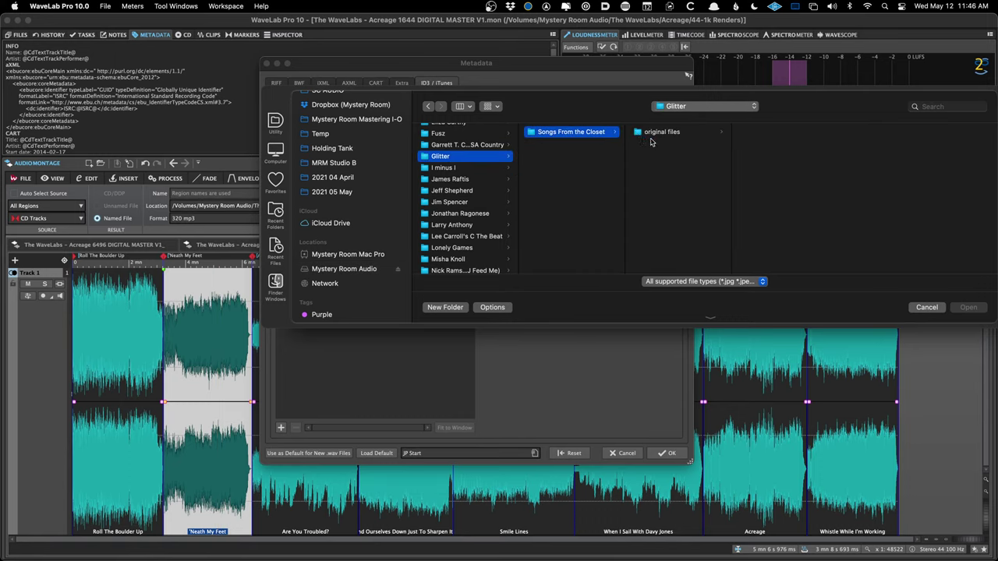
click(663, 131)
click(756, 133)
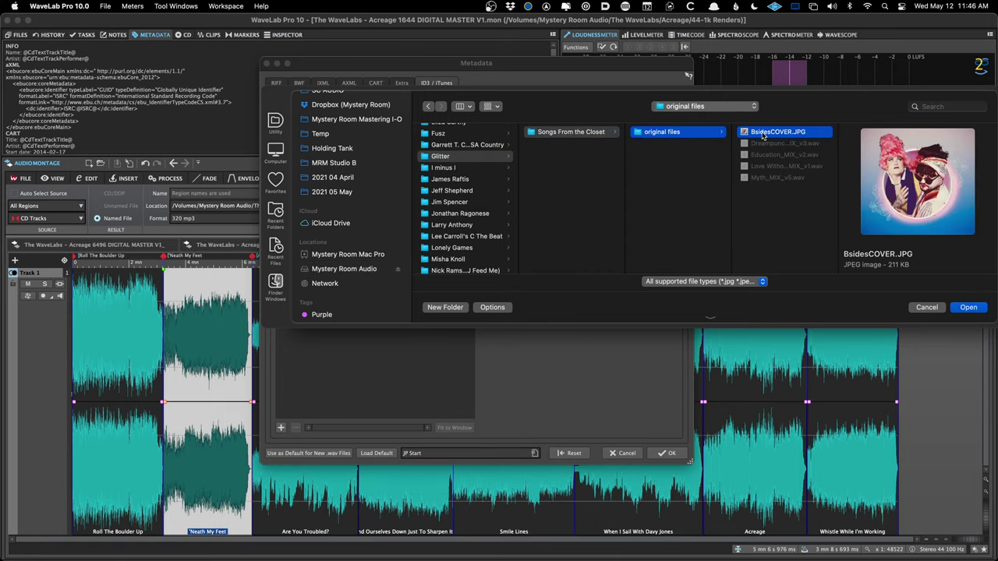
double_click(762, 134)
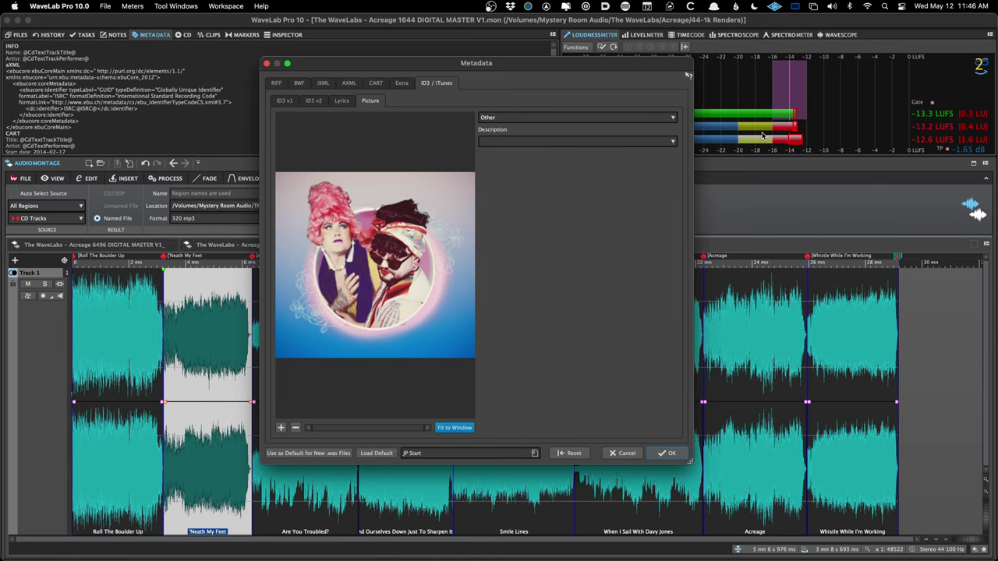
key(Return)
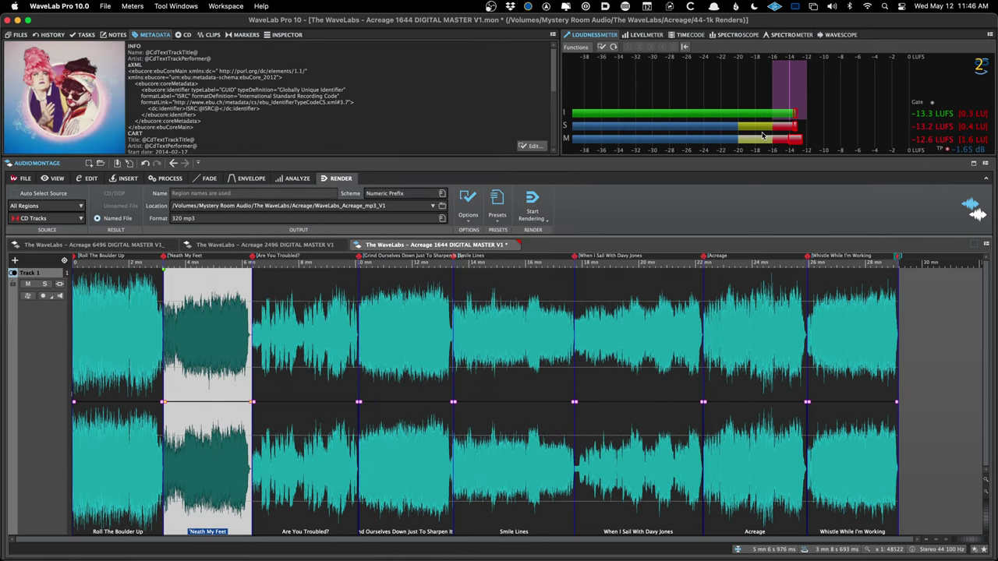
key(super+s)
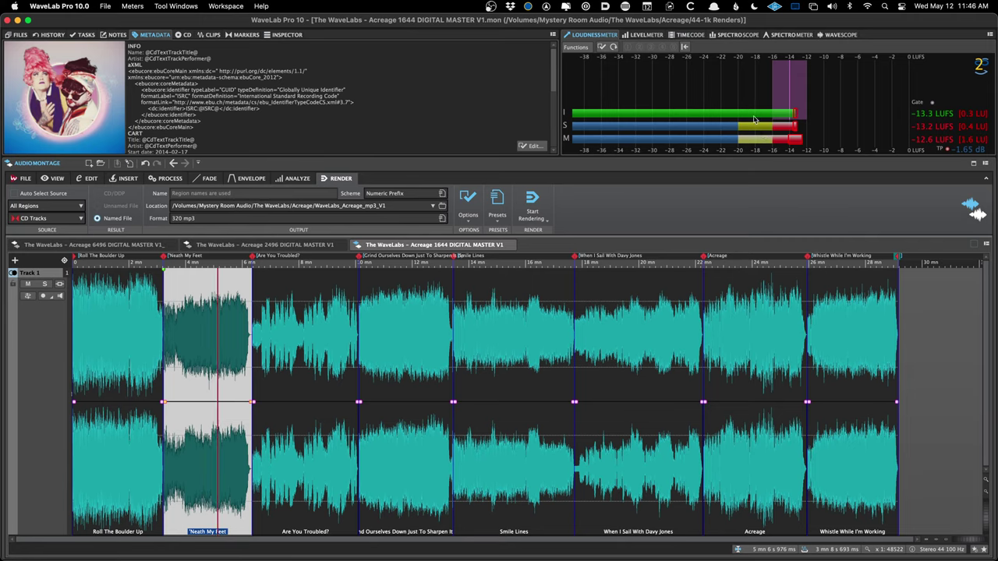
- Render the CD tracks as 320 kbps mp3 files and switch to Path Finder's WaveLabs_Acreage_mp3_V1 folder
click(378, 347)
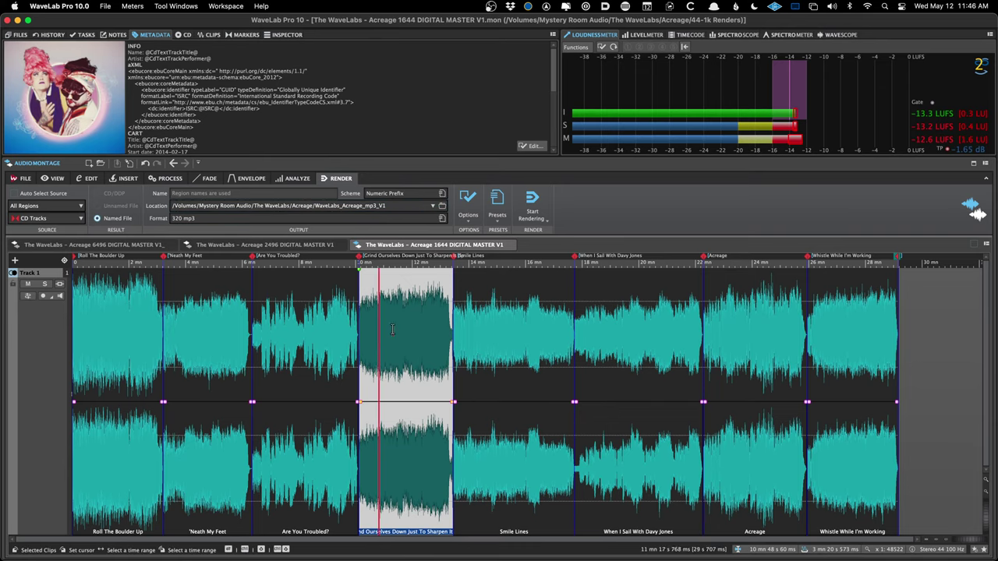
key(super+Tab)
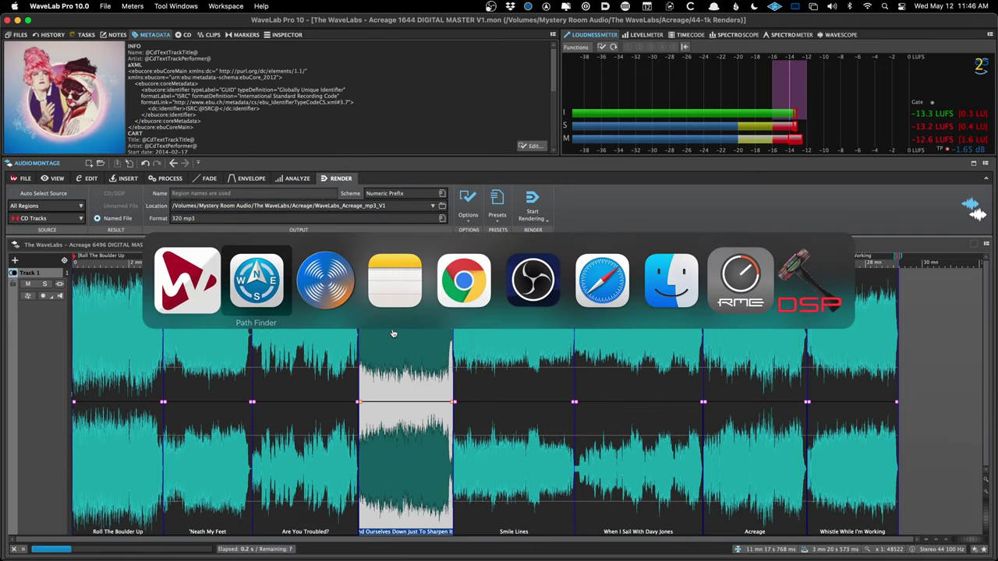
key(Down)
key(Right)
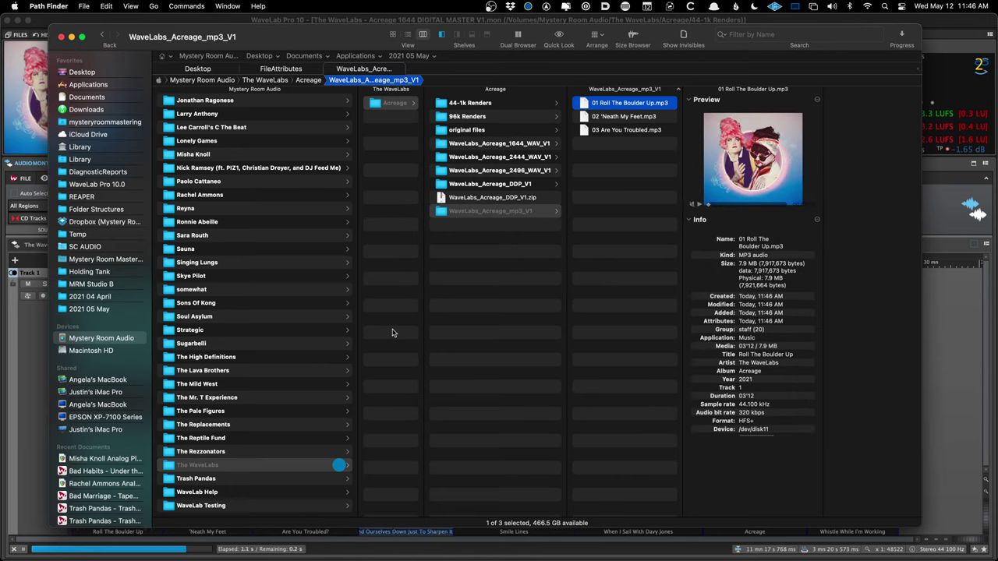
- Preview 01 Roll The Boulder Up.mp3 and inspect the artwork and file info of 02 'Neath My Feet.mp3
key(space)
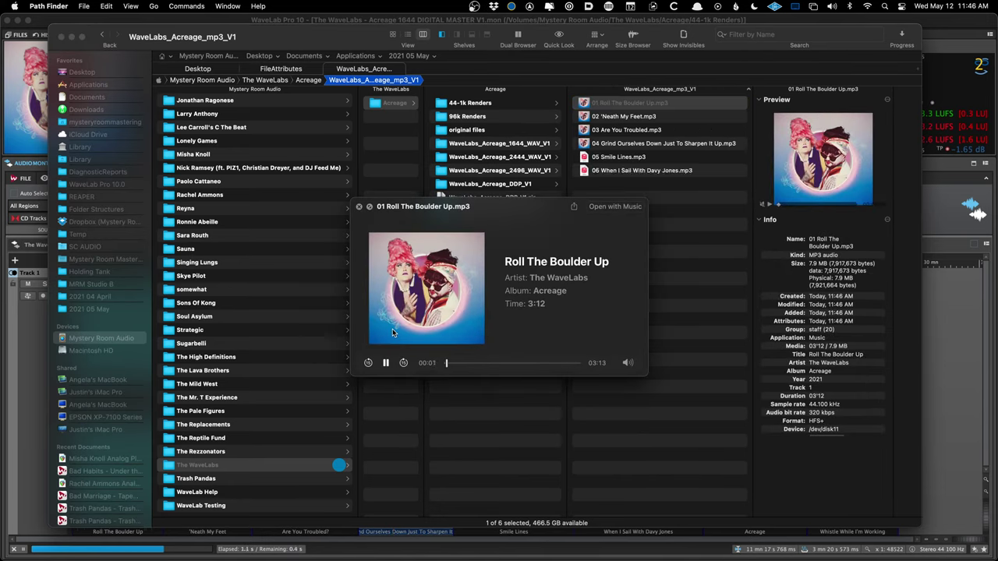
key(space)
key(Left)
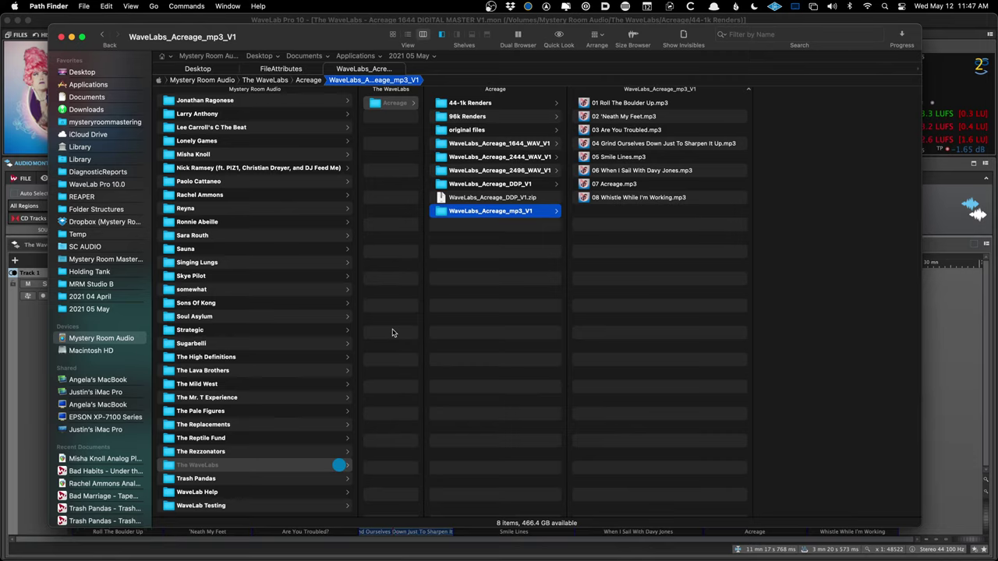
key(Right)
key(Down)
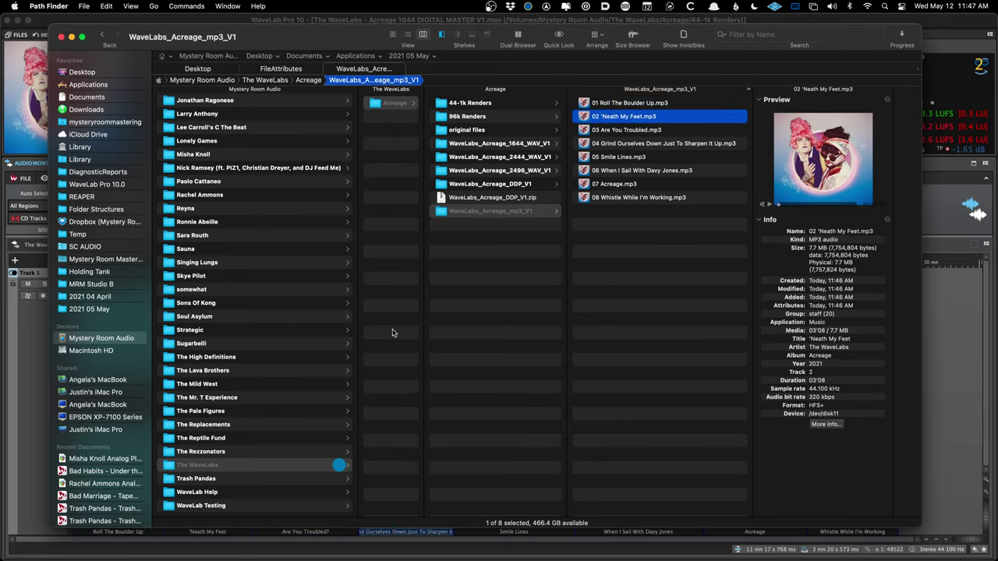
- Review the Acreage delivery folders from 44-1k Renders to WaveLabs_Acreage_mp3_V1 and preview the first mp3 again
key(Left)
key(Left)
key(Right)
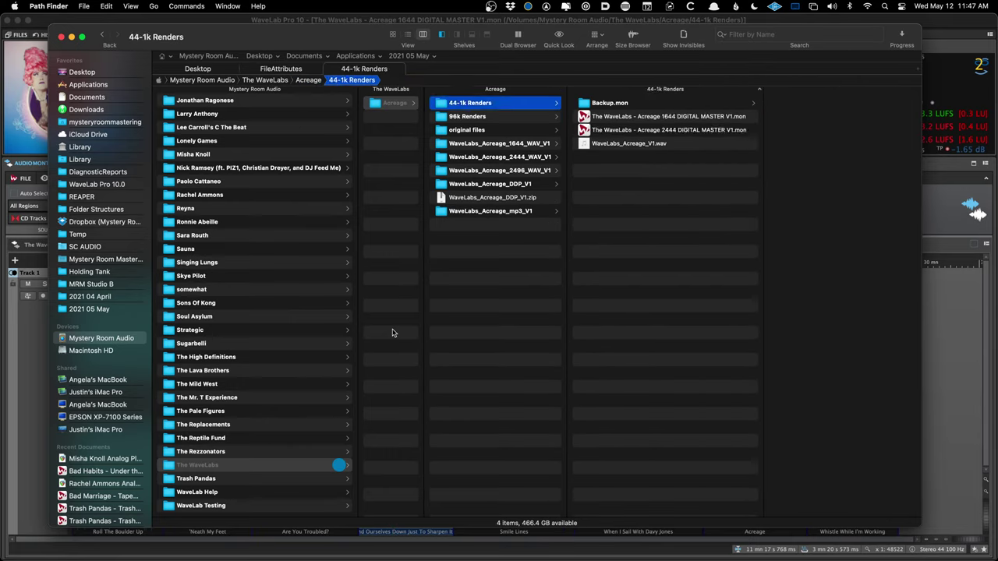
key(Down)
key(Down)
key(Down)
key(Down)
key(Down)
key(Down)
key(Down)
key(Down)
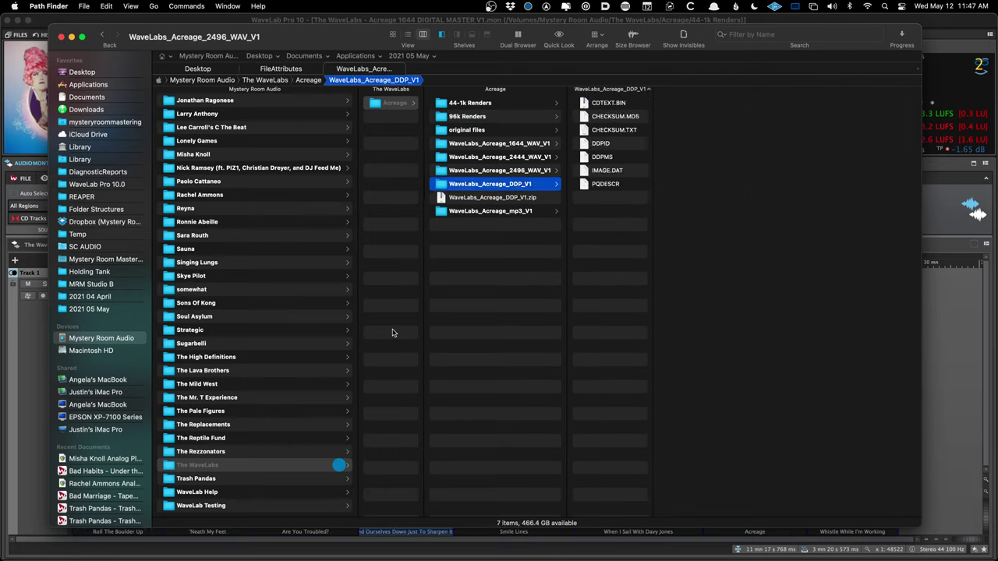
key(Right)
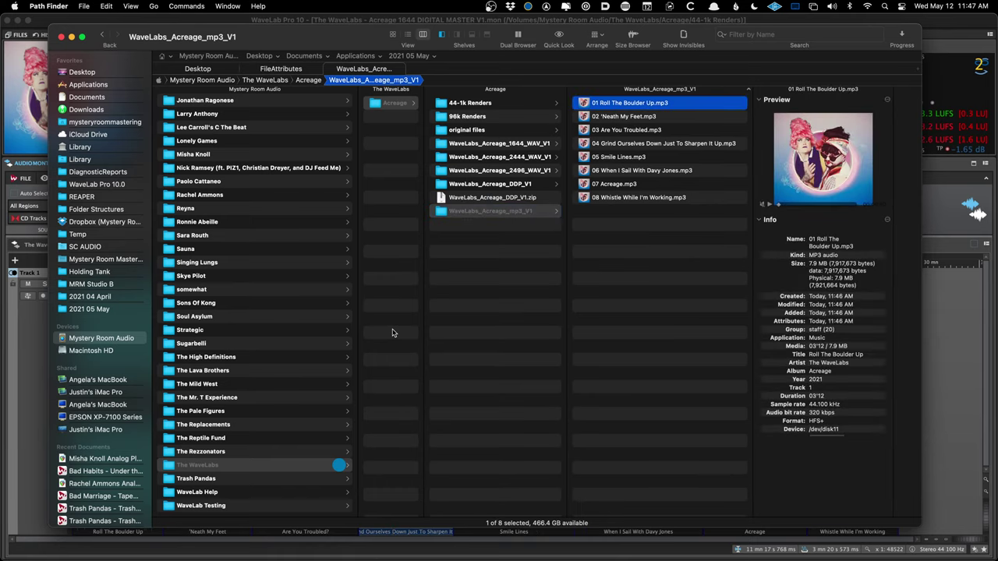
key(space)
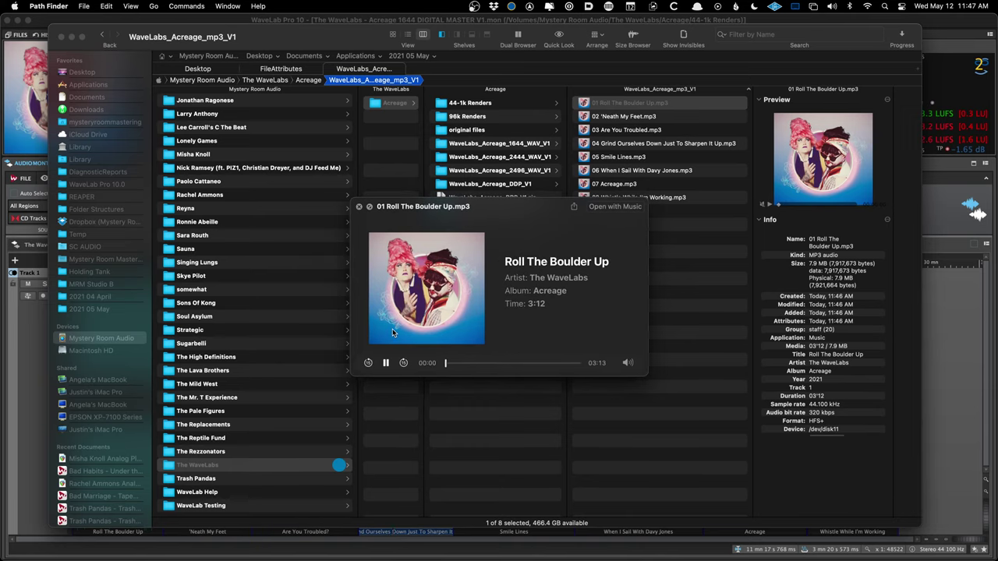
key(space)
- Open the Meta tag editor and load all the mp3 tracks into it from the Path Finder folder
mouse_move(401, 551)
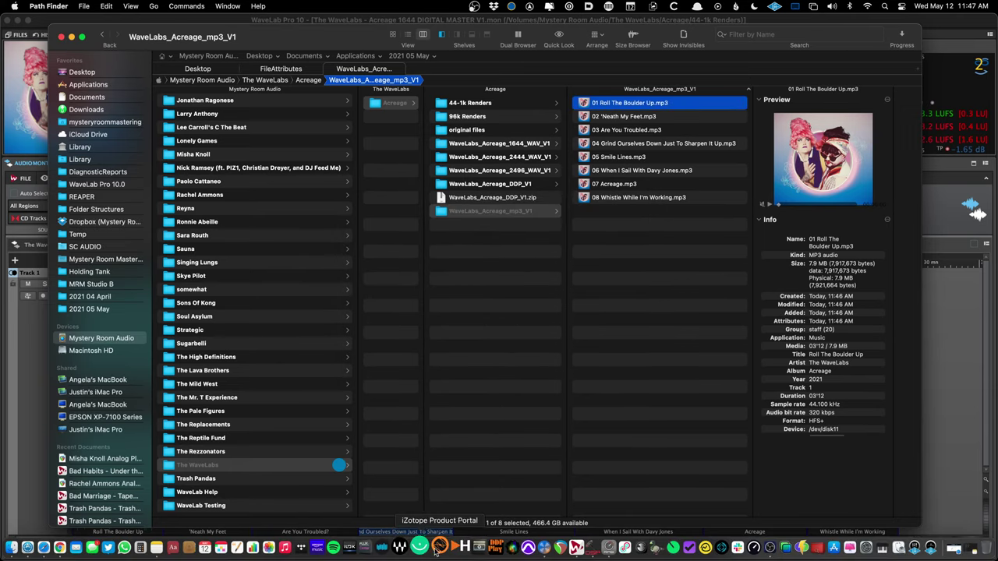
click(472, 548)
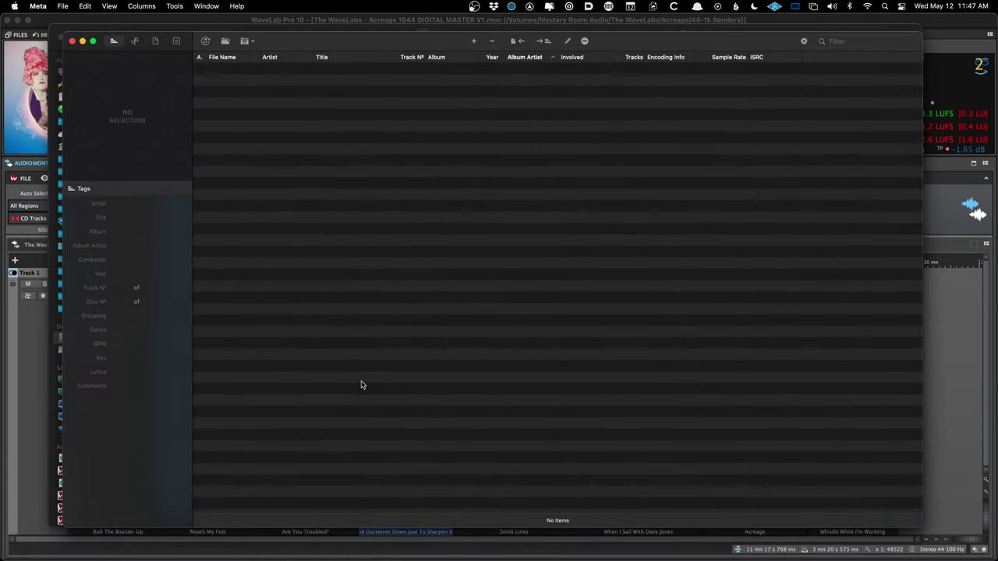
key(super+Tab)
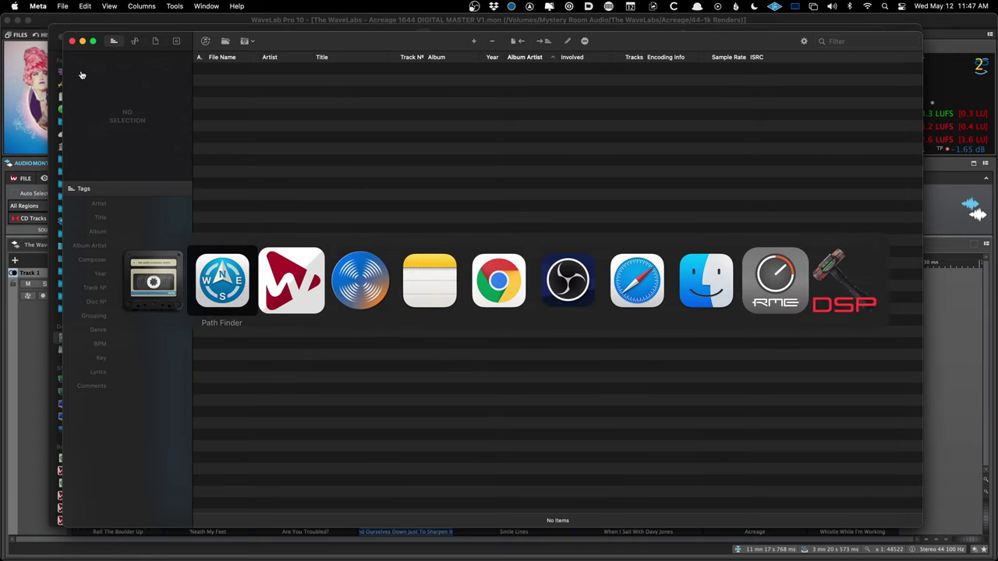
key(ctrl+alt+Down)
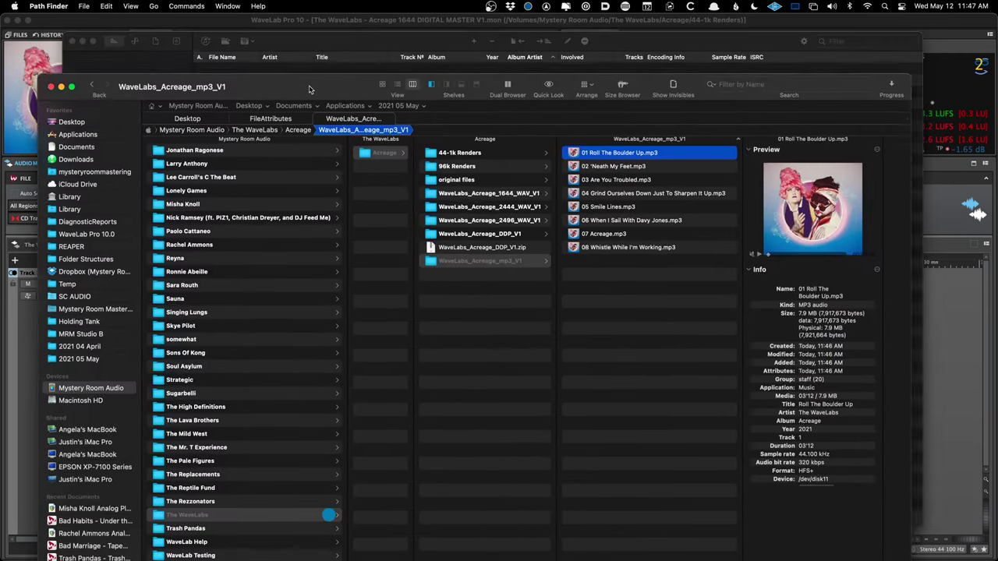
click(662, 388)
key(super+a)
drag(663, 387, 401, 184)
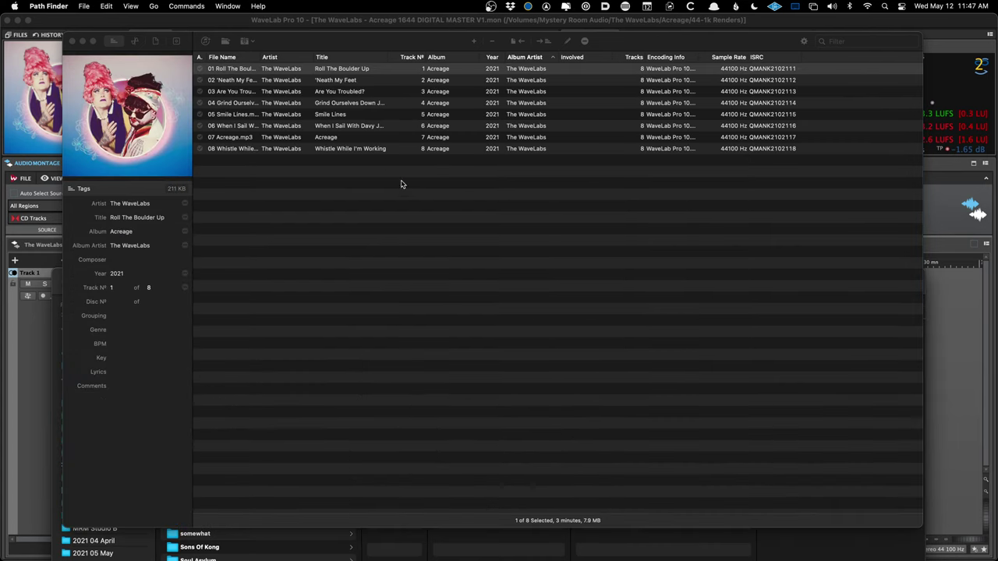
- Examine the artwork, titles, track numbers and ISRC tags of the mp3 tracks, quit Meta and return to WaveLab
click(340, 128)
key(Down)
key(Down)
key(Down)
key(Down)
key(Down)
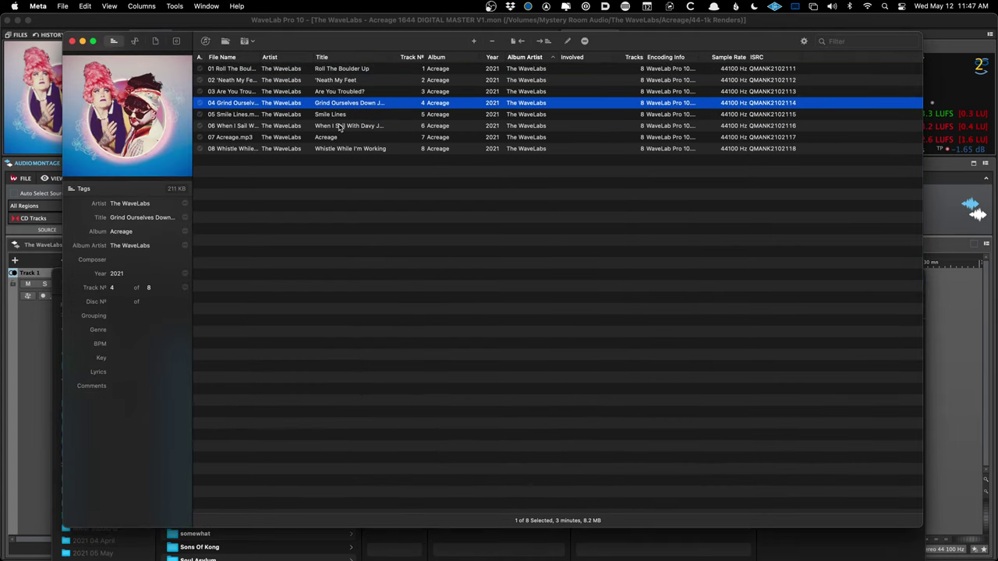
key(Up)
key(Up)
key(Up)
key(Up)
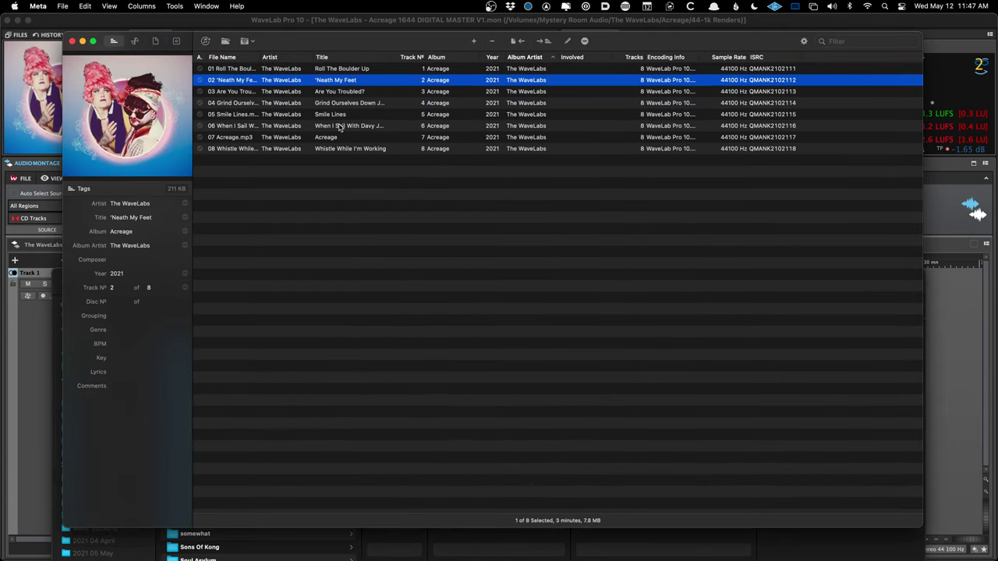
key(super+a)
key(Up)
key(Up)
key(Up)
key(super+a)
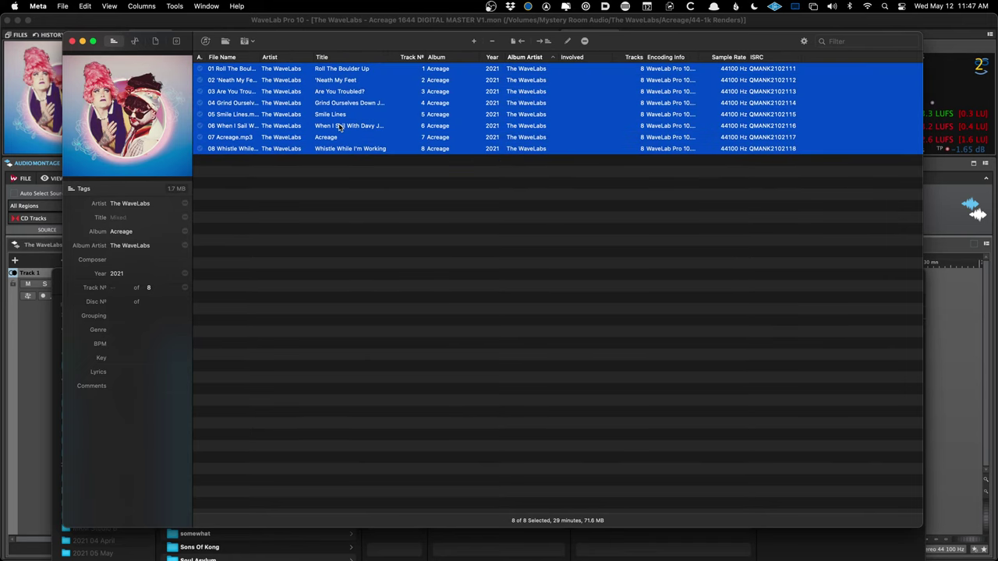
key(super+q)
key(super+q)
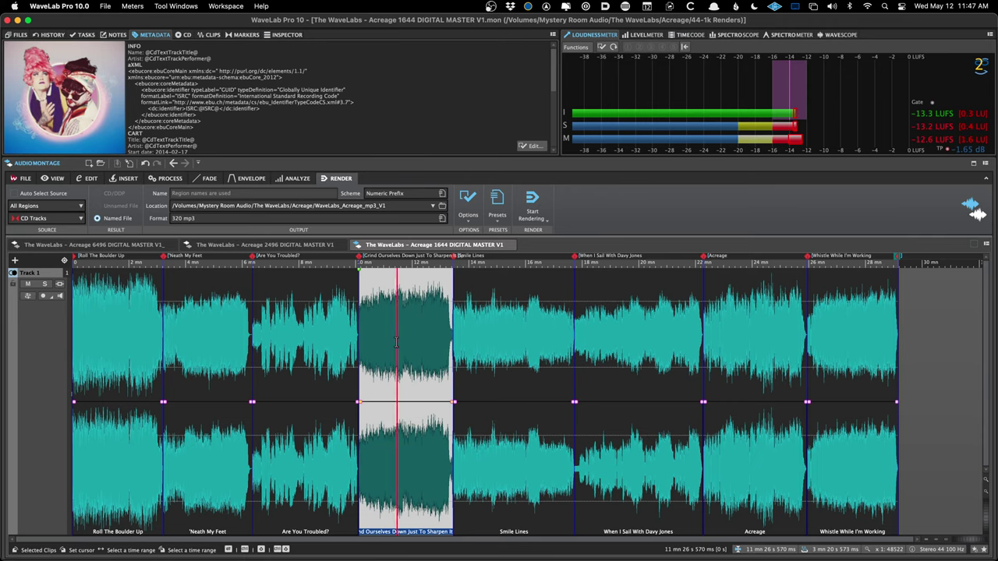
- Show the Acreage 6496 DIGITAL MASTER V1_ montage and close the 2496 and 1644 montages
click(94, 247)
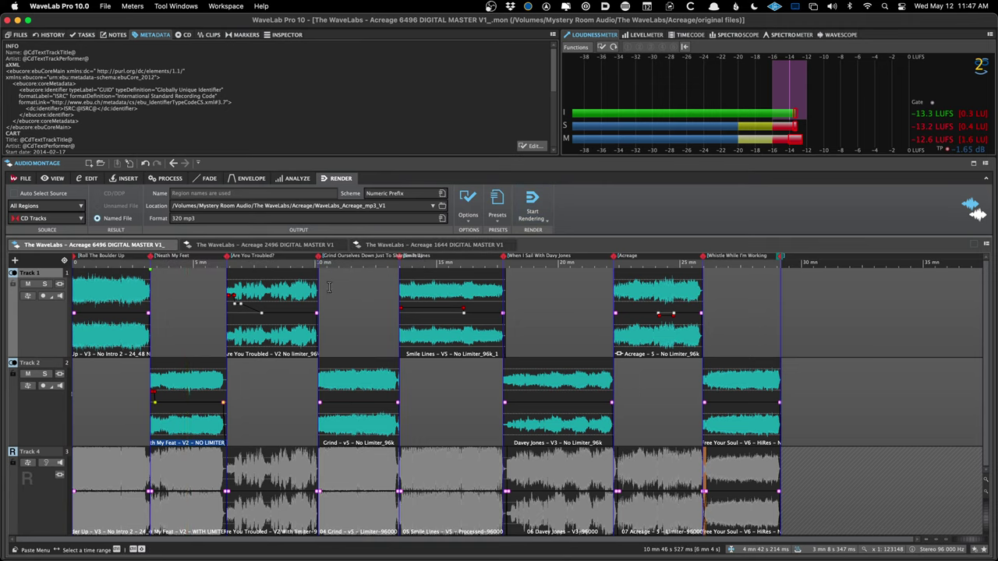
click(339, 246)
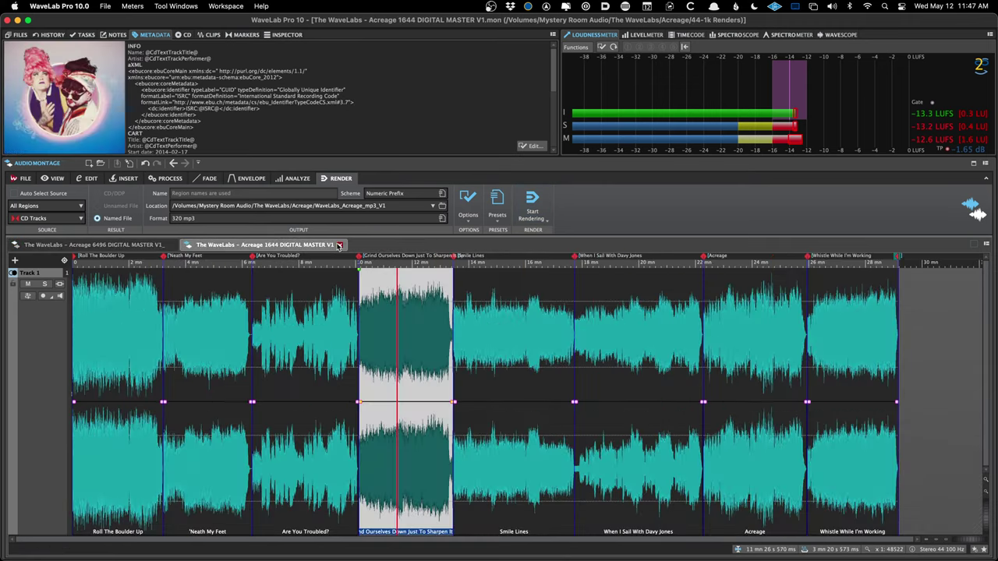
click(339, 246)
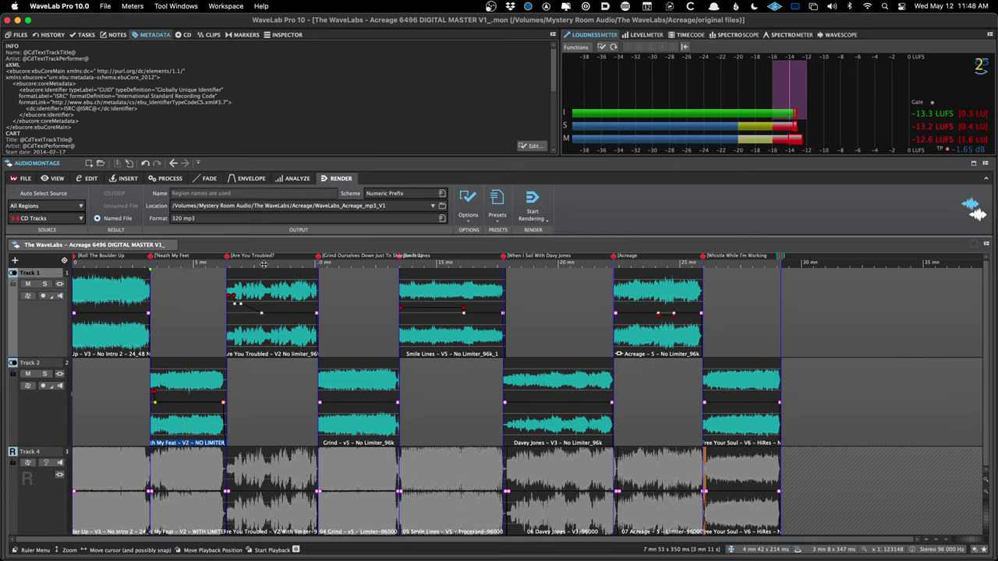
- Close the Acreage 6496 DIGITAL MASTER V1_ montage and reopen it from the recent audio montages
click(167, 245)
right_click(151, 266)
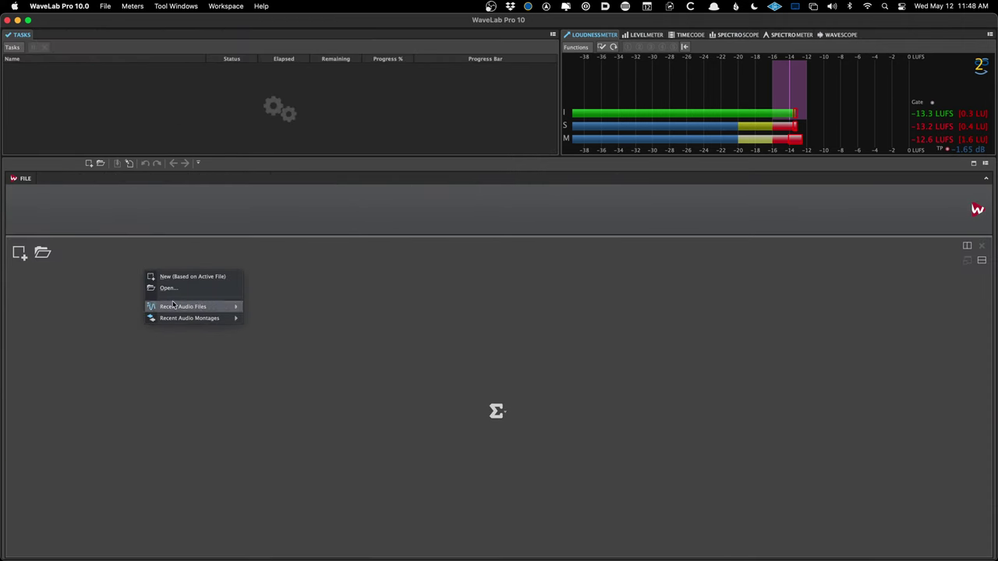
mouse_move(184, 317)
click(265, 323)
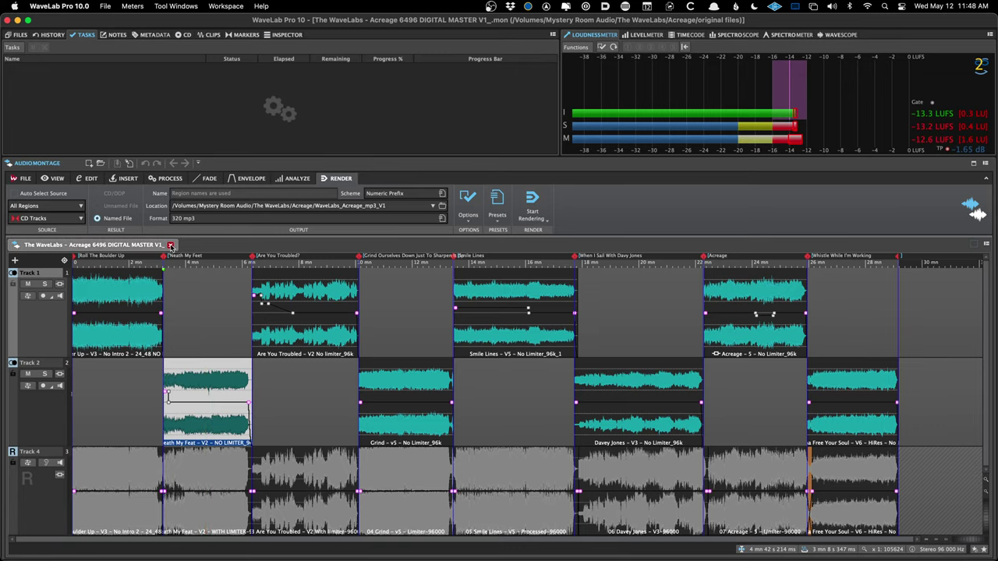
key(super+w)
right_click(158, 270)
mouse_move(203, 316)
click(293, 320)
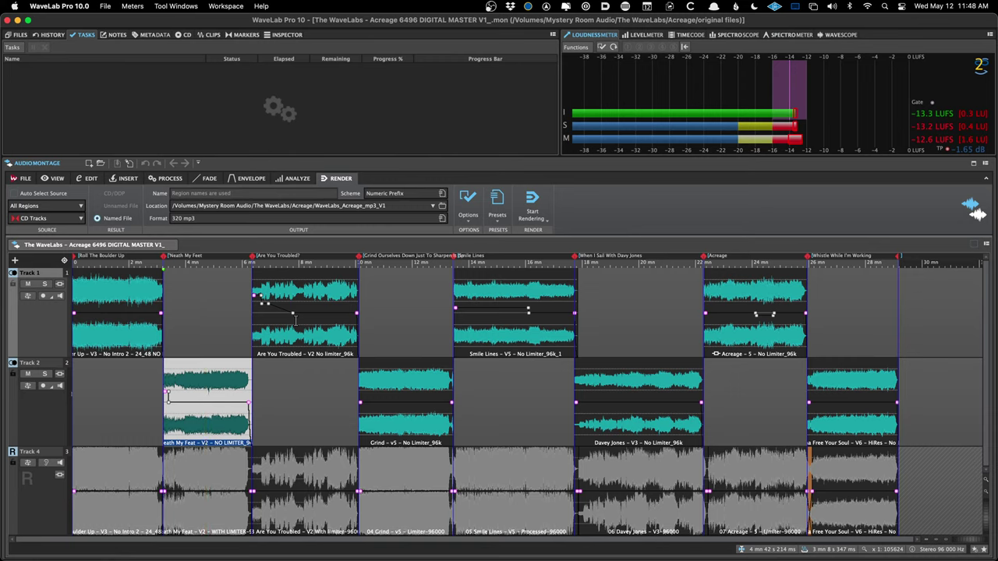
- Save the montage under the new name "The WaveLabs - Acreage 6496 DIGITAL MASTER V2_" in the original files folder
key(super+shift+s)
key(BackSpace)
key(BackSpace)
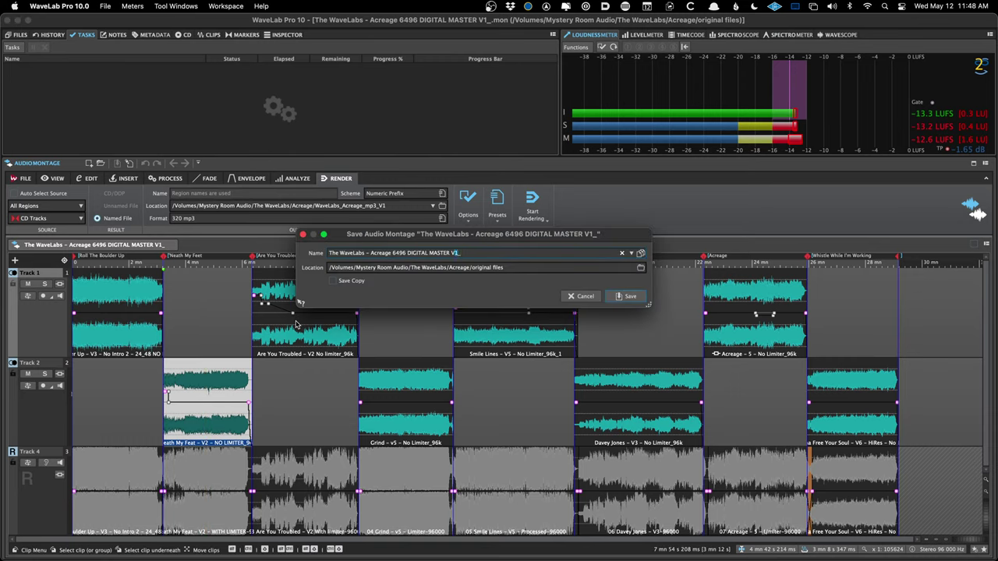
text(2_)
key(Return)
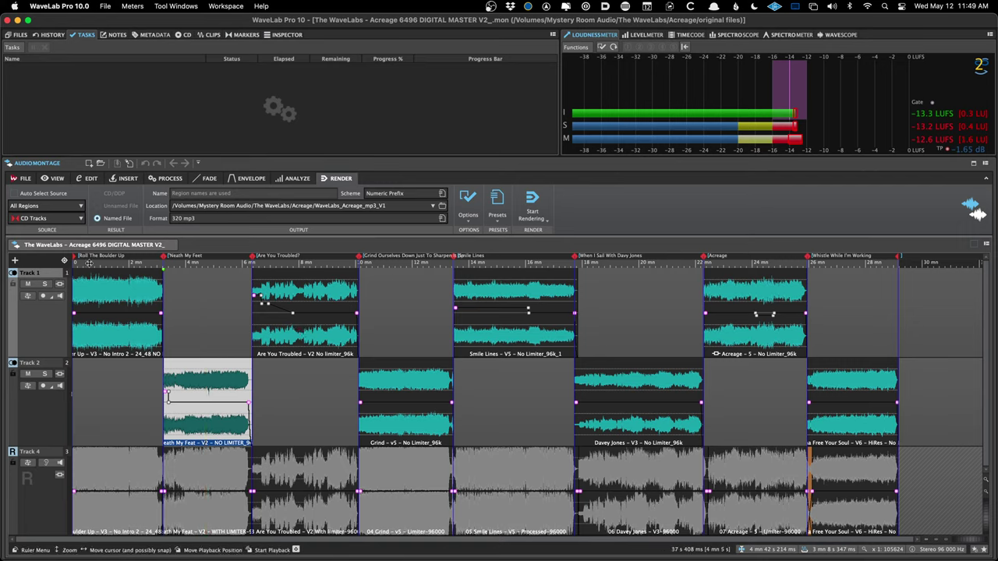
- Switch to Path Finder and duplicate the Roll The Boulder Up WAV file in Acreage's original files folder
key(super+Tab)
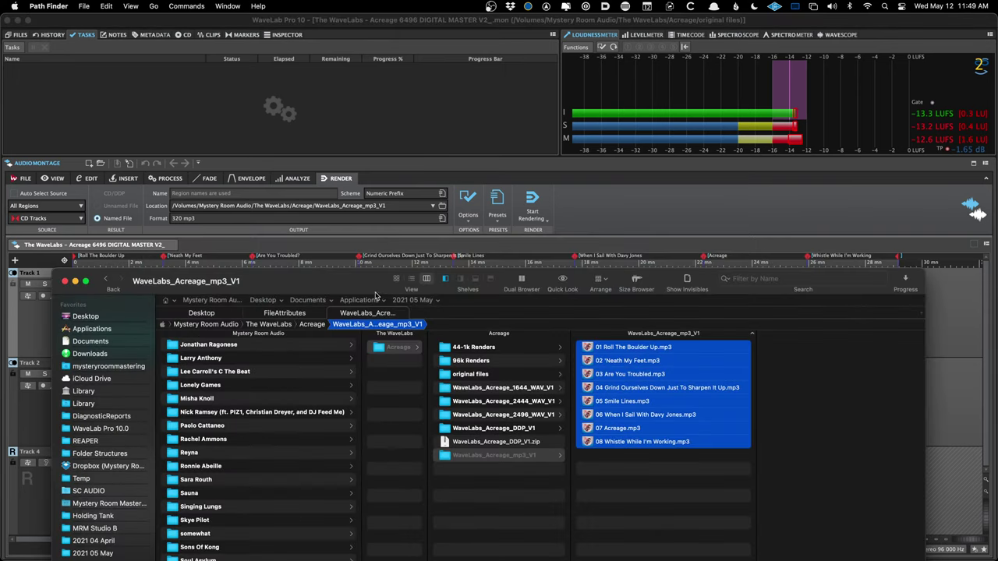
drag(343, 288, 366, 124)
click(499, 210)
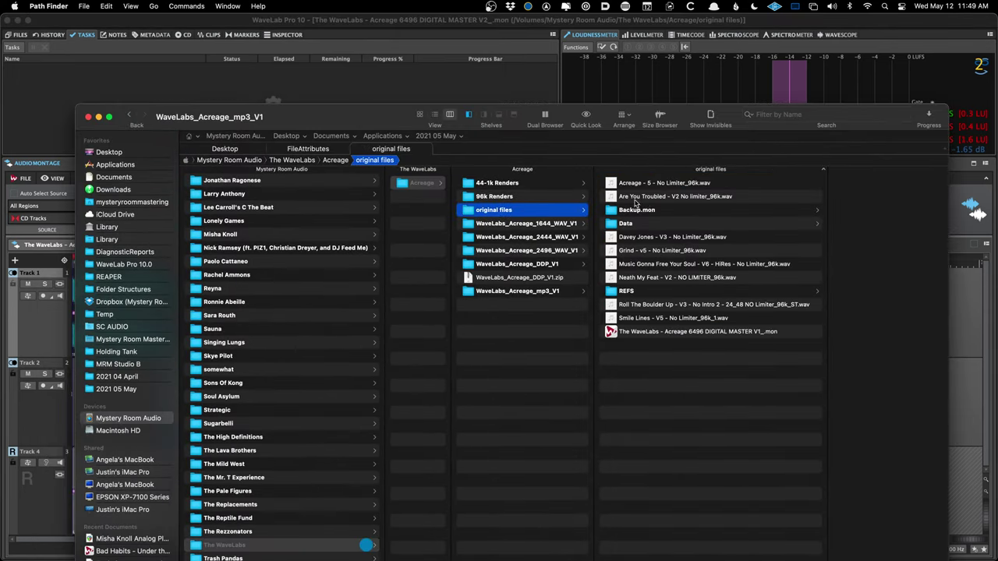
key(super+Tab)
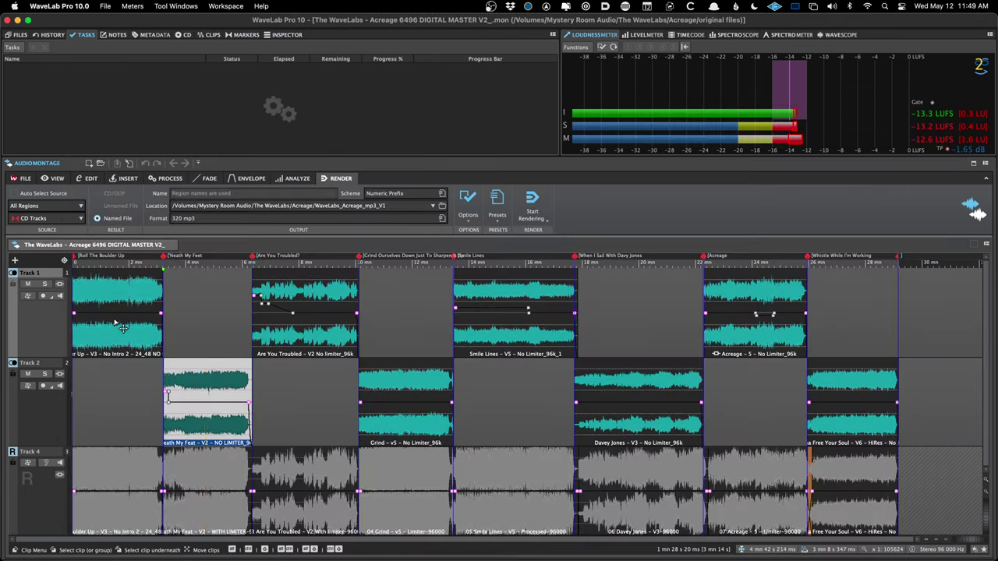
double_click(255, 290)
key(super+Tab)
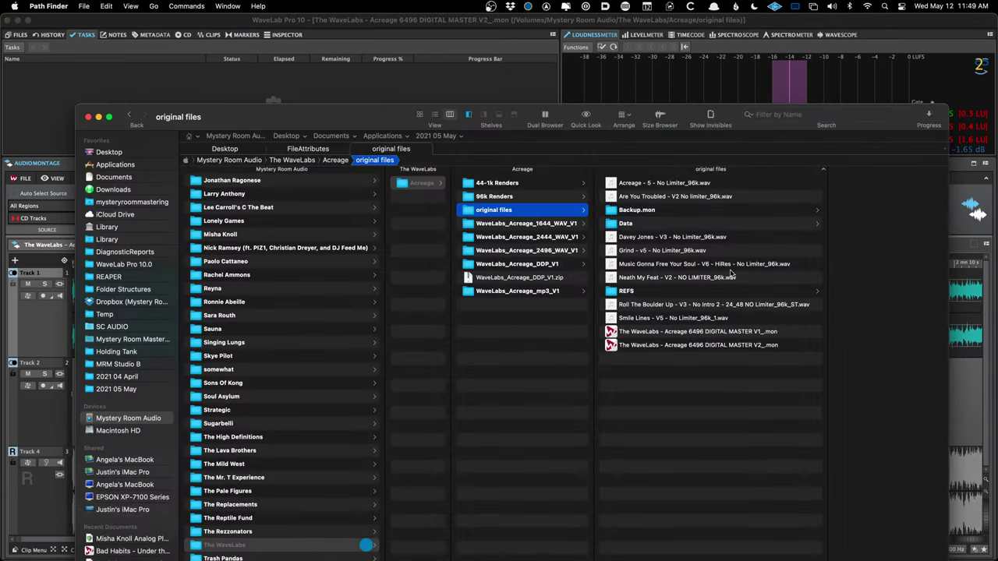
click(659, 306)
right_click(656, 309)
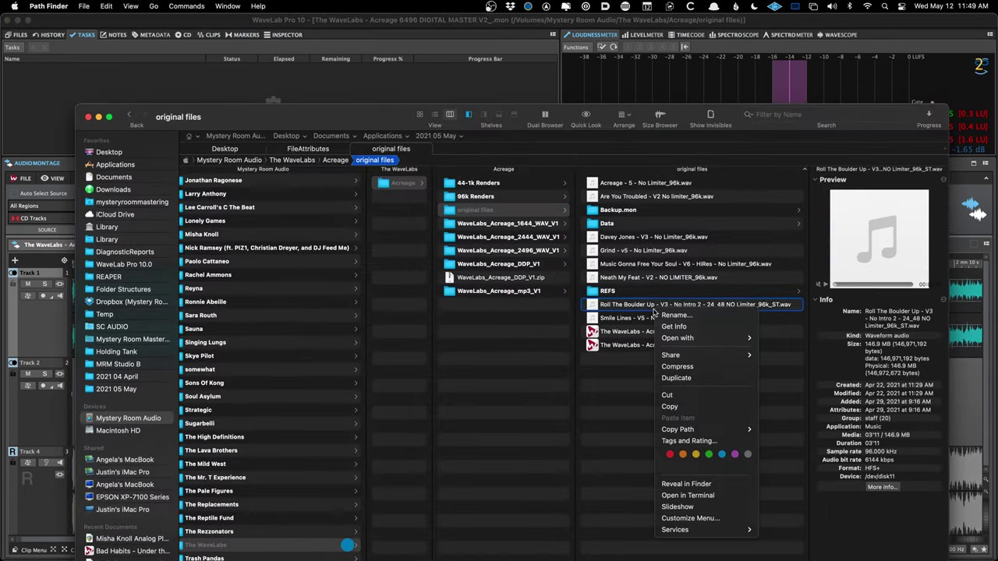
click(676, 379)
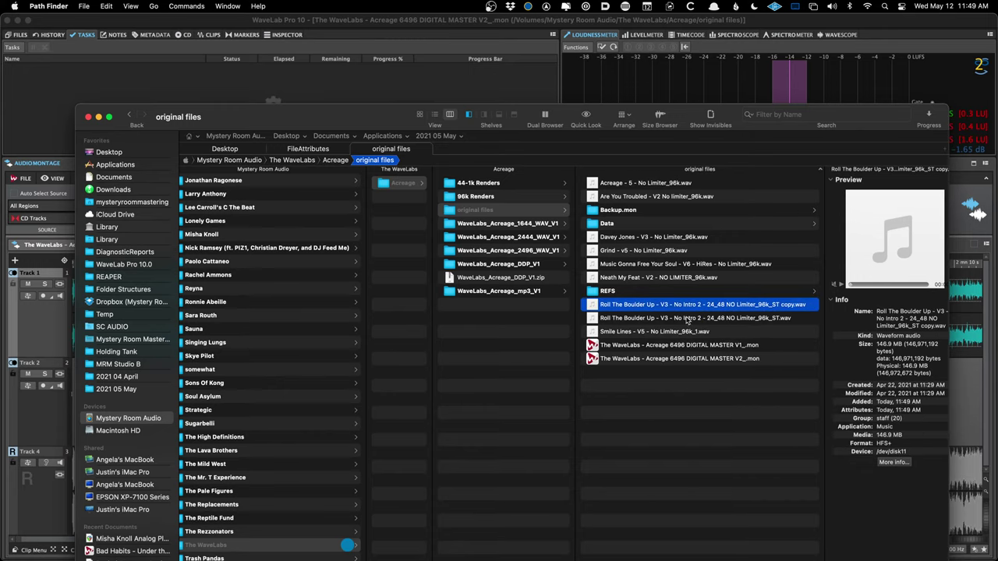
- Rename the duplicated Roll The Boulder Up WAV file, replacing "copy" at the end of its name with "MIX2"
right_click(714, 304)
click(737, 309)
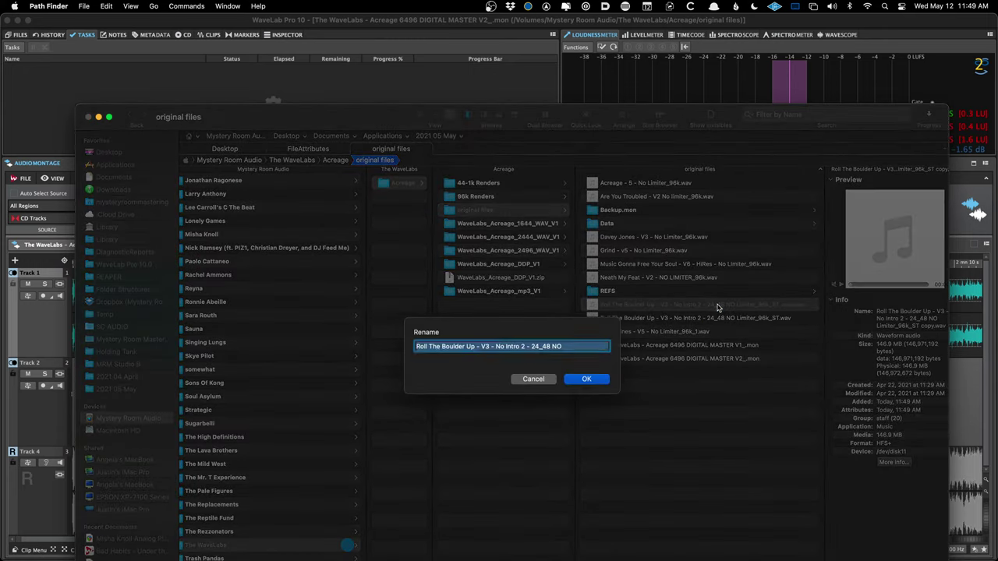
click(478, 346)
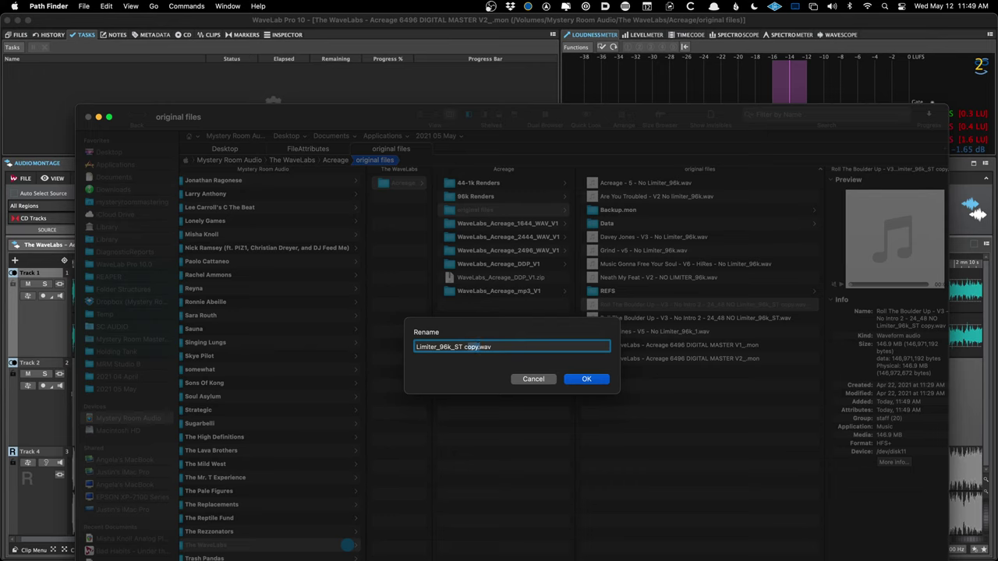
text(MIX2)
key(Return)
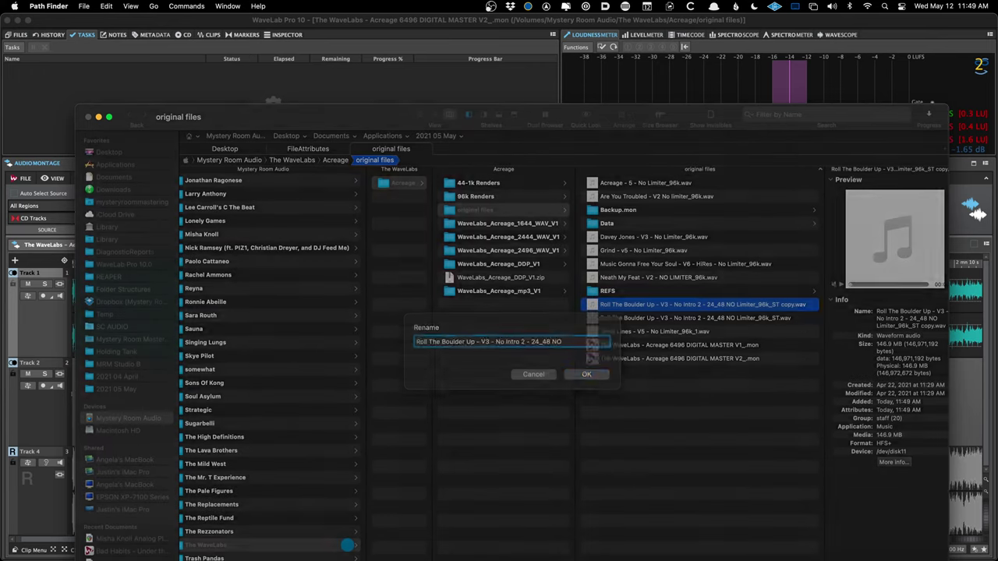
- Return to WaveLab and select the Roll The Boulder Up clip on Track 1, leaving its source file unreplaced
key(super+Tab)
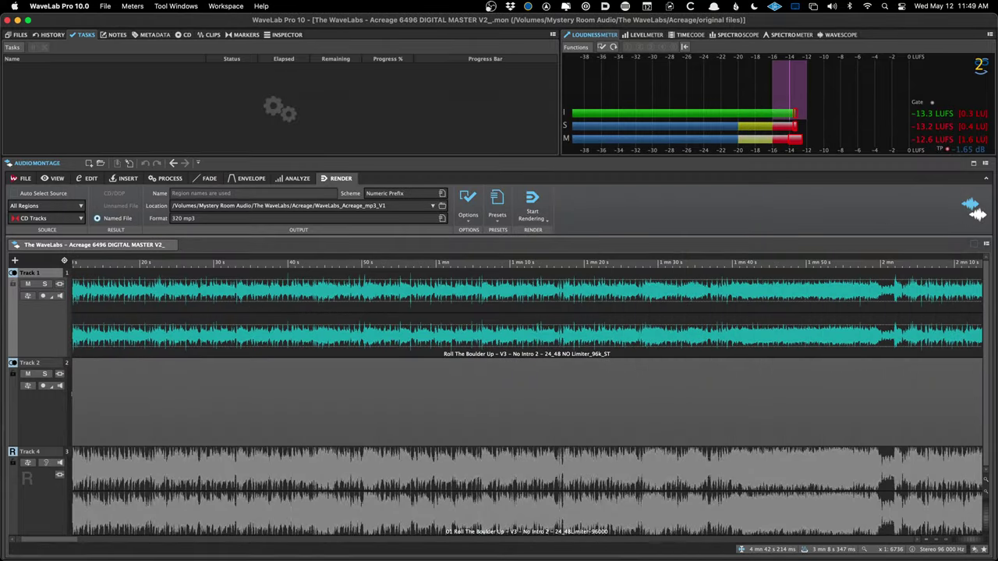
click(122, 390)
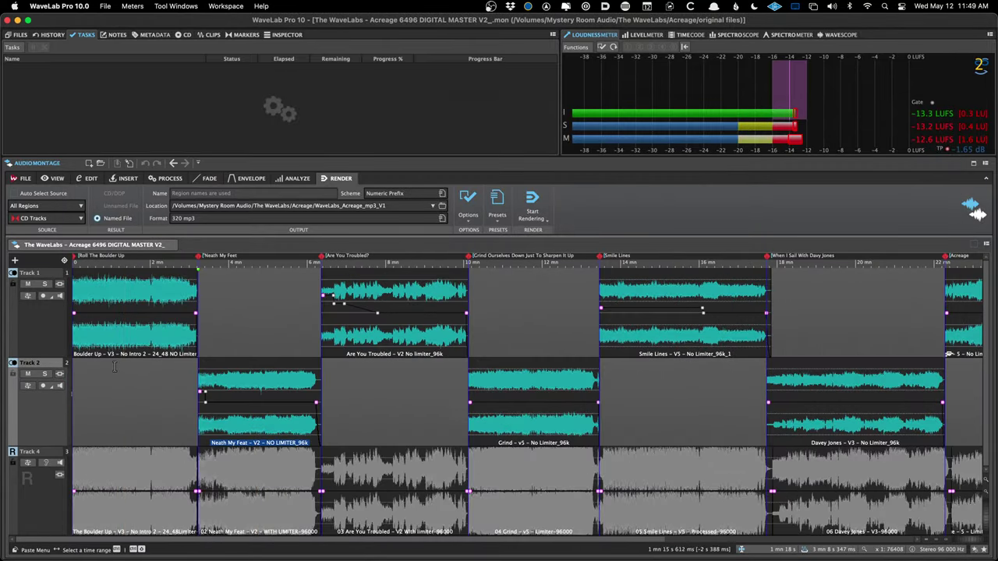
click(125, 337)
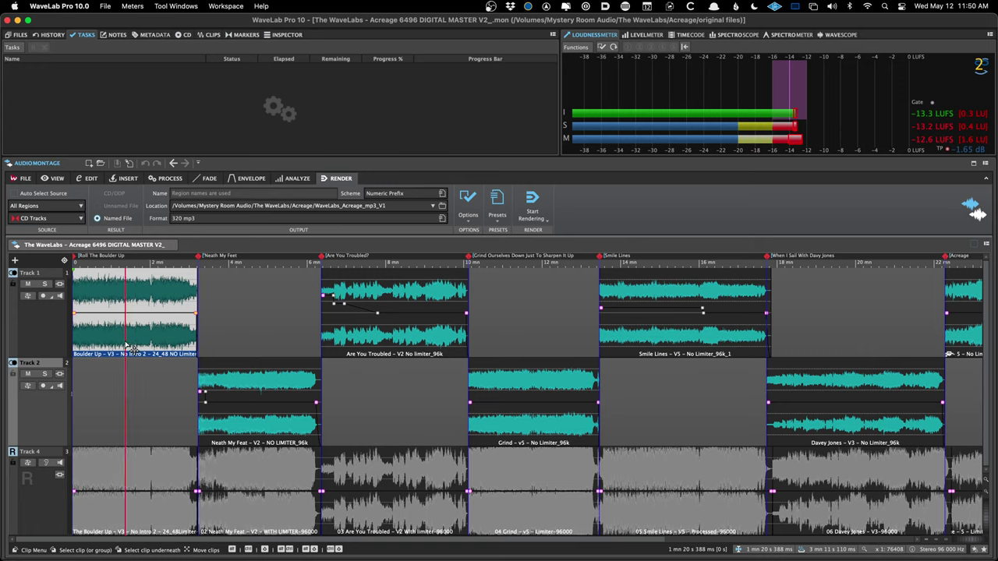
click(118, 304)
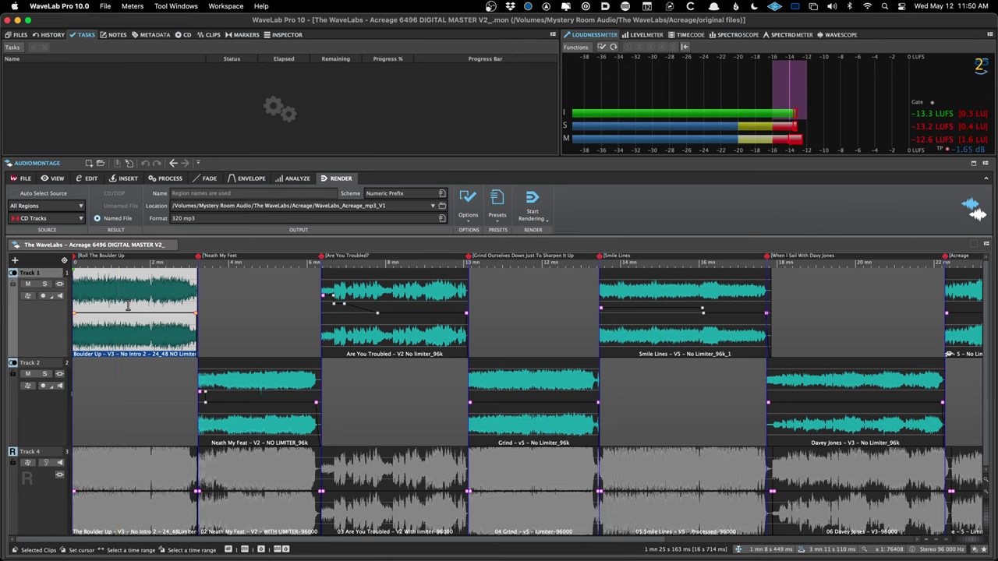
double_click(128, 305)
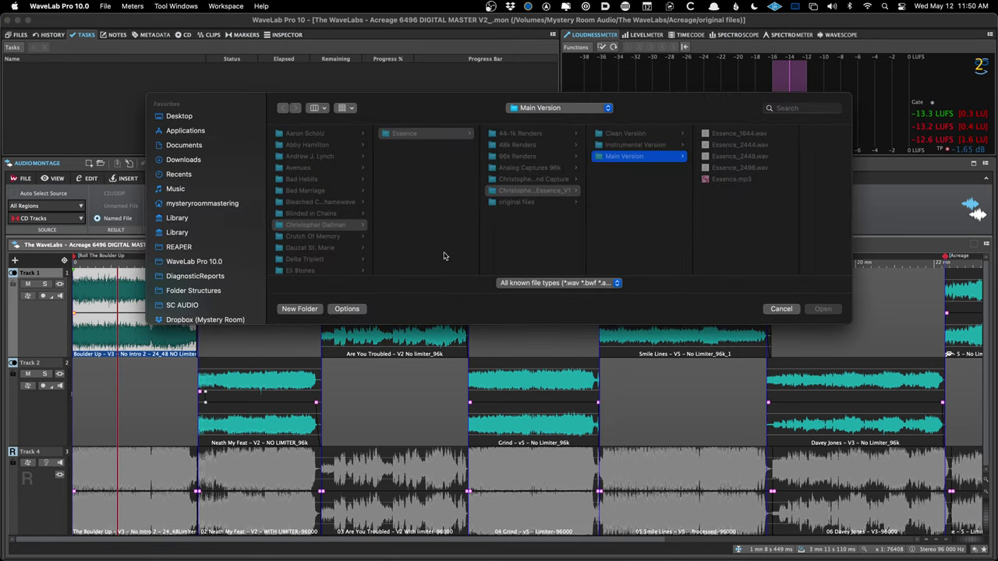
key(Escape)
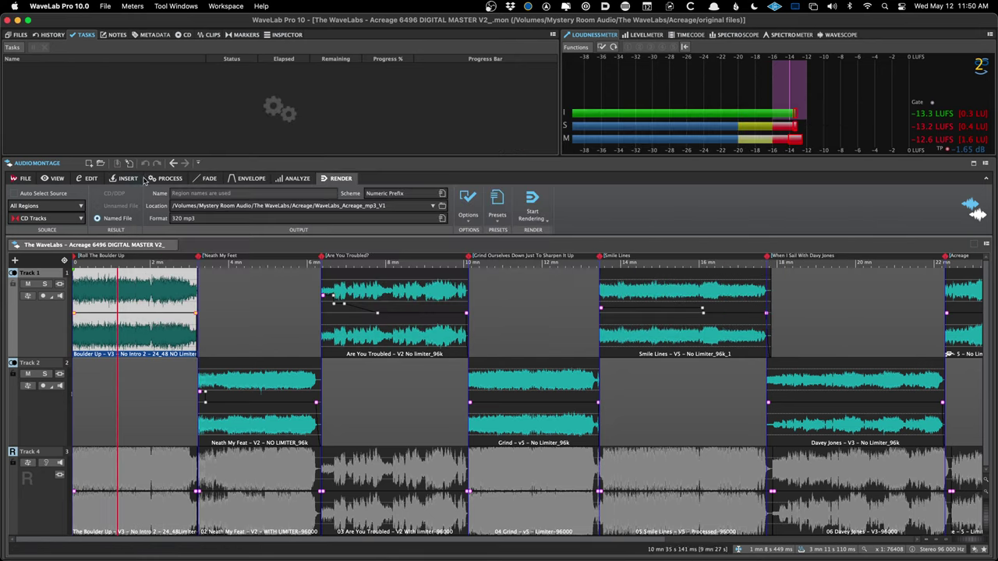
- Look through the montage's editing, processing and fade commands for a way to replace the selected clip's audio file
click(164, 179)
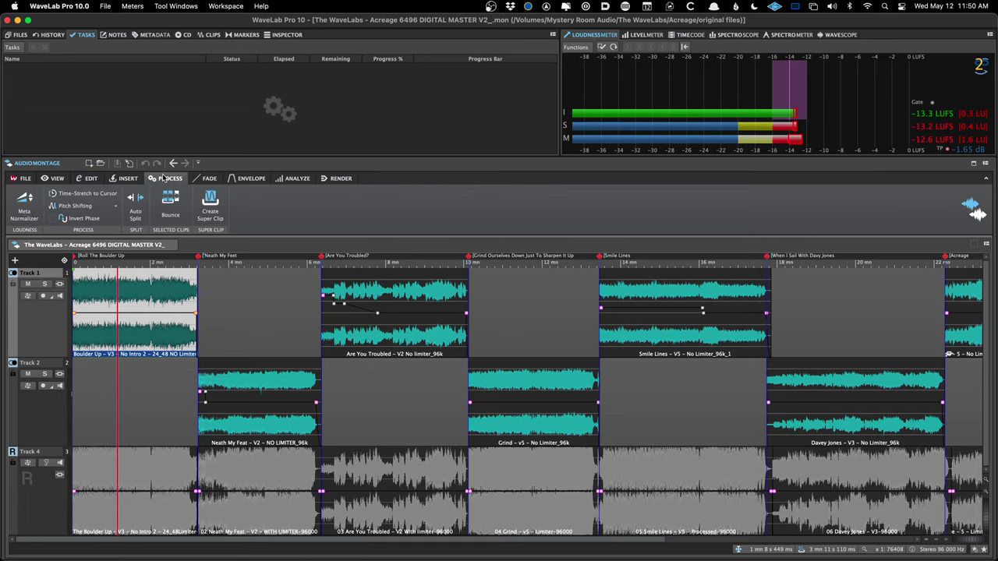
click(89, 179)
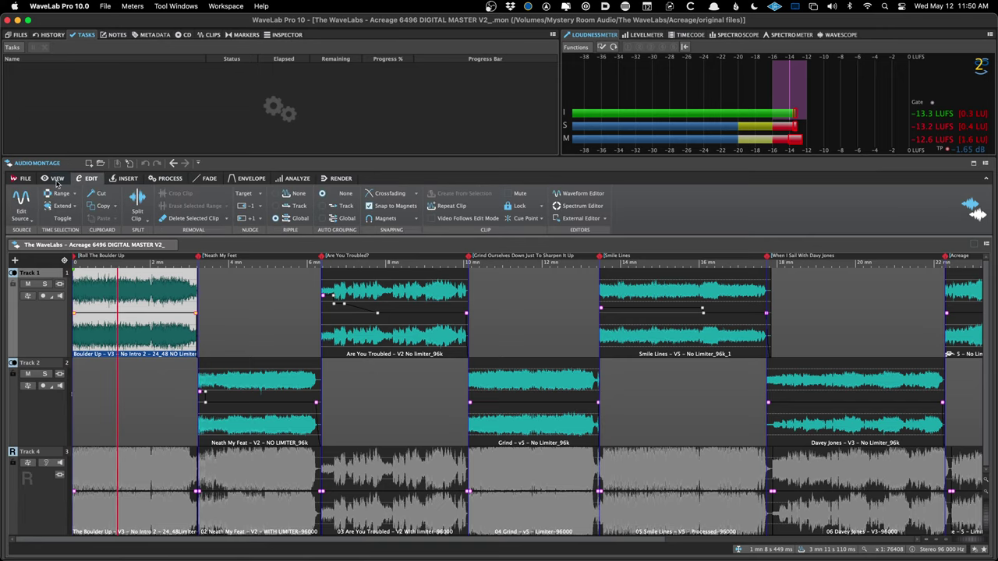
click(56, 178)
click(89, 178)
click(139, 178)
click(166, 179)
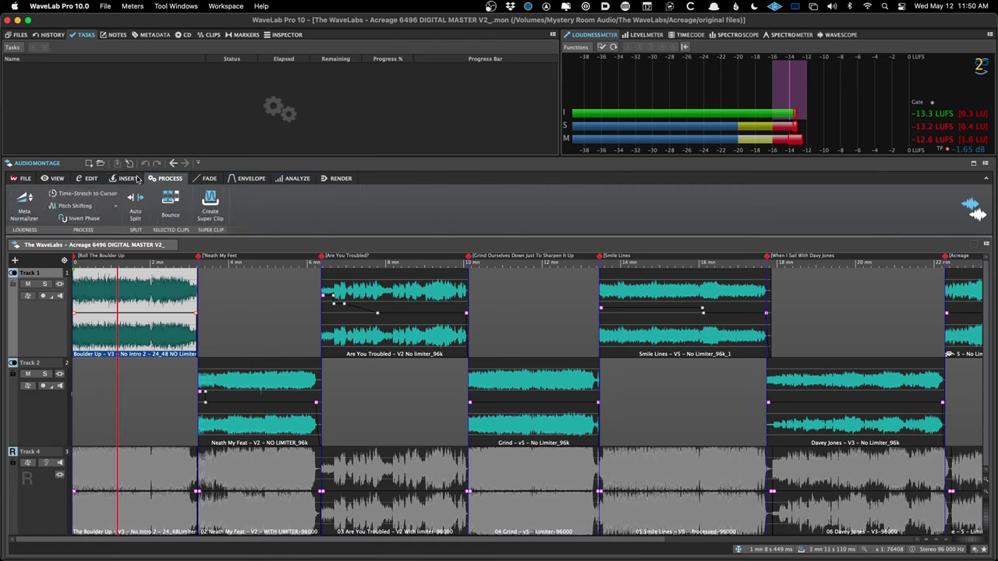
click(210, 179)
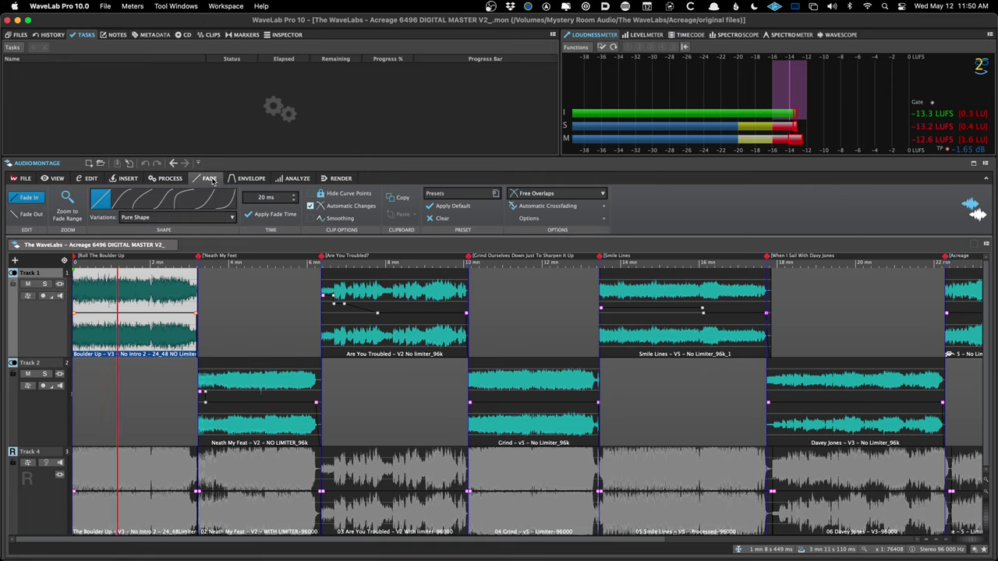
click(166, 179)
- Start replacing the selected Roll The Boulder Up clip's audio file by browsing for a file on disk
click(127, 178)
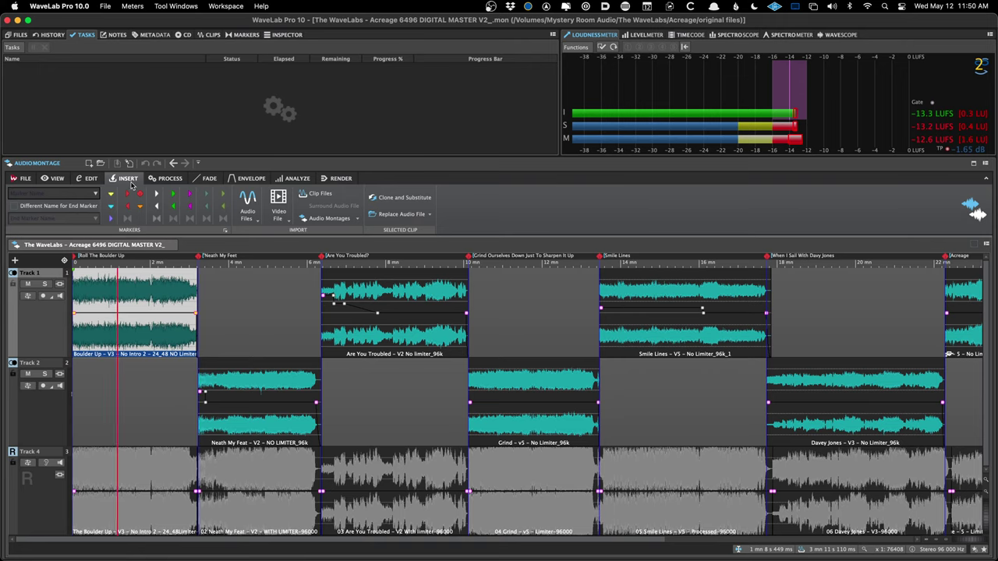
click(403, 216)
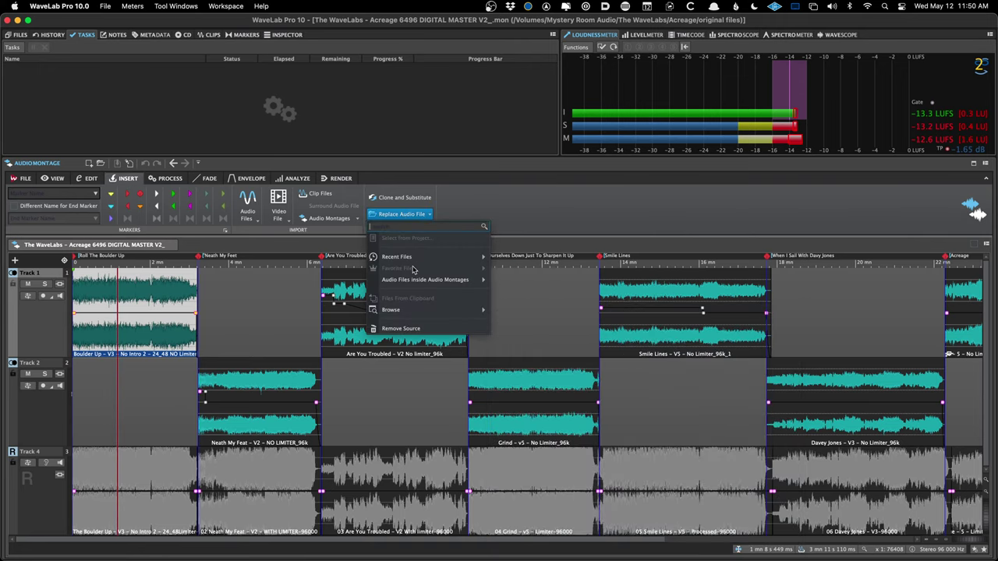
click(523, 310)
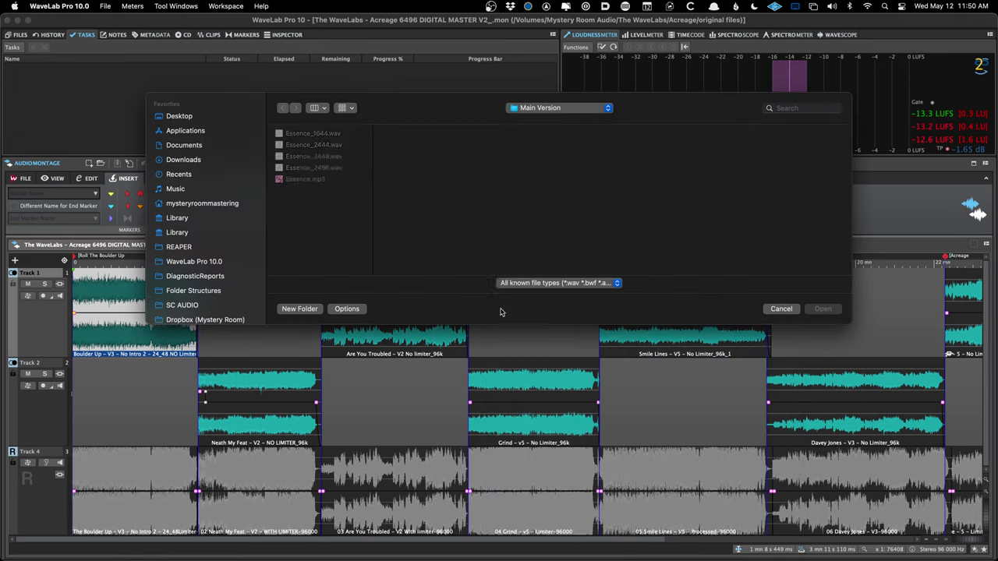
key(Up)
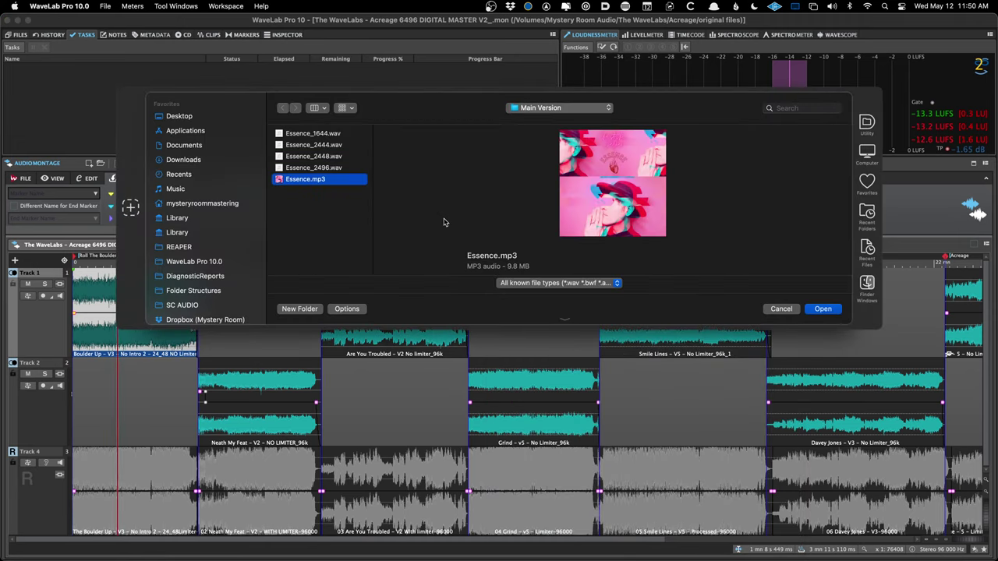
key(Return)
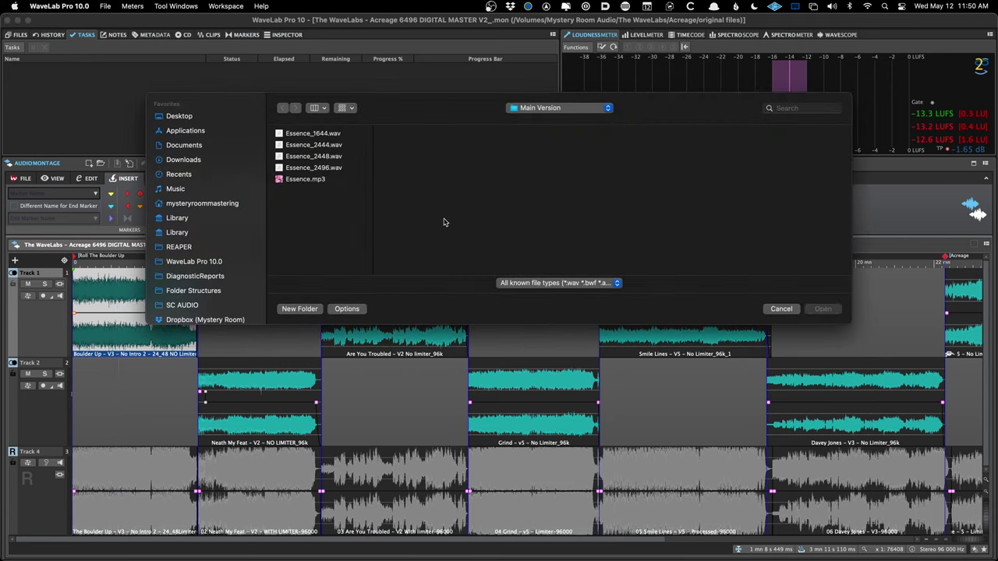
- Navigate from the Essence folder to The WaveLabs project and open Acreage's original files folder
key(Up)
key(super+Up)
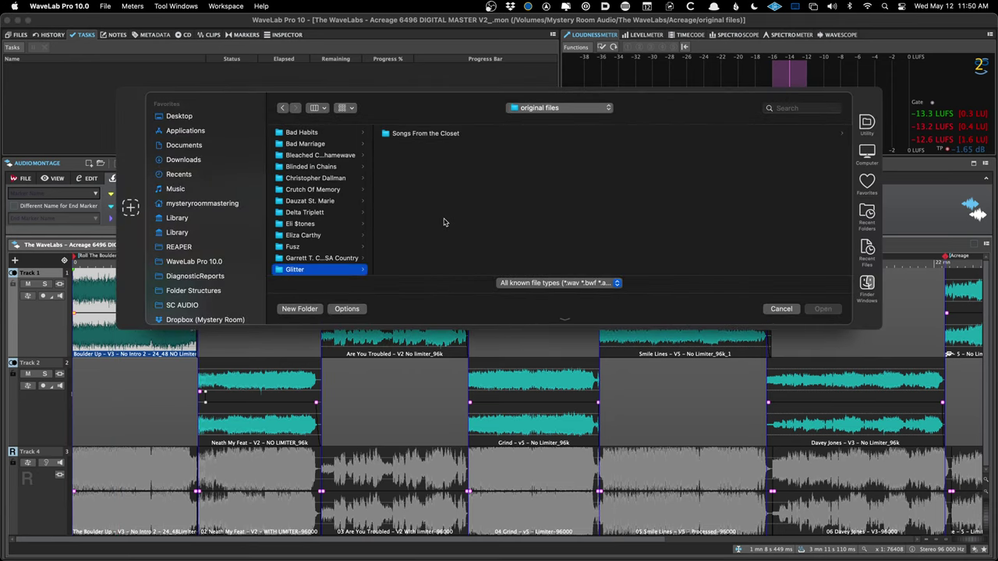
key(Down)
key(Down)
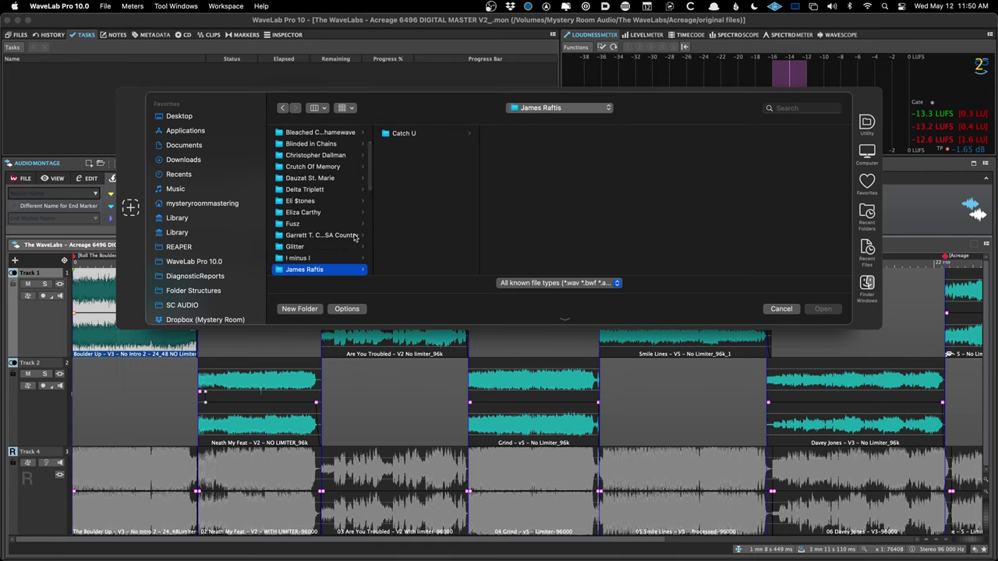
scroll(335, 202, down, 10)
click(335, 208)
key(Down)
key(Down)
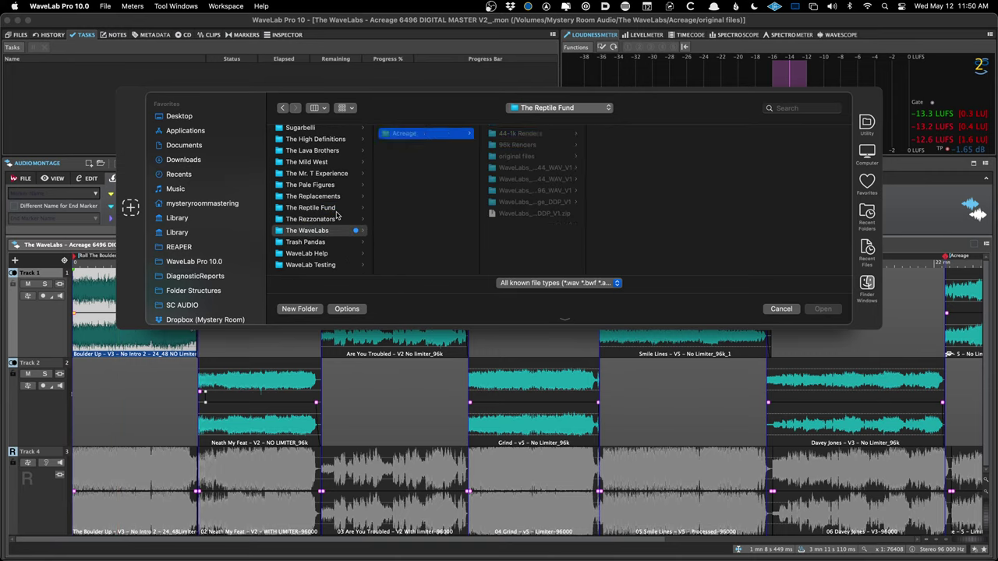
key(Right)
key(Right)
key(Down)
key(Down)
key(Right)
- Try to select the Roll The Boulder Up MIX2 file as the replacement in the original files folder
key(Down)
key(Down)
key(Down)
key(Down)
key(Down)
key(Down)
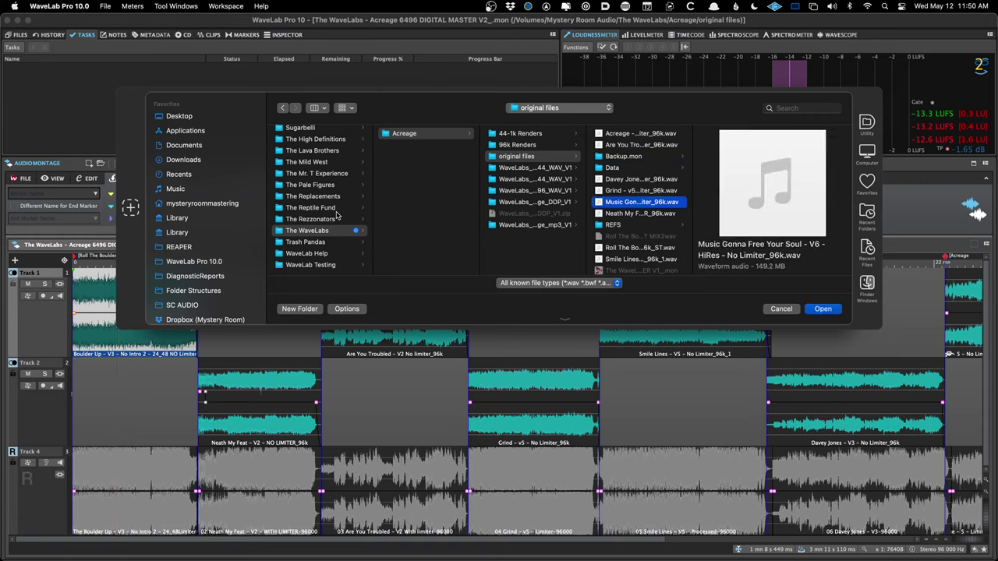
key(Down)
key(Down)
key(Right)
key(Left)
key(Down)
key(Down)
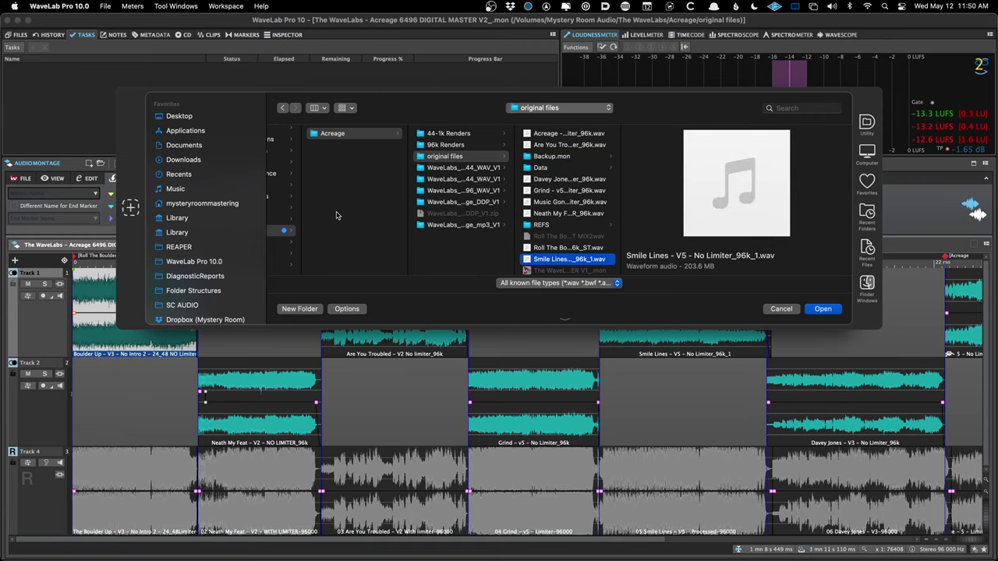
key(Up)
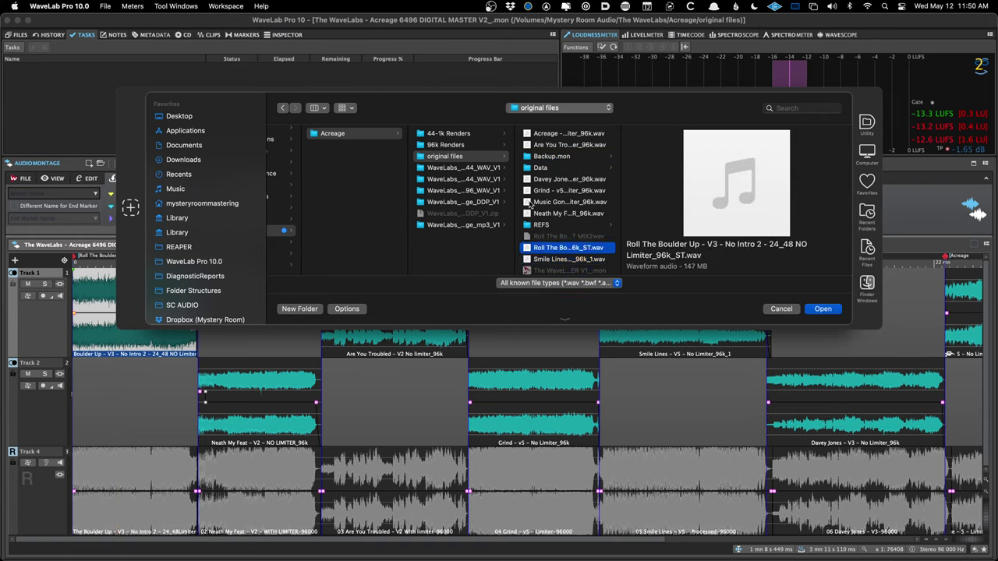
click(564, 259)
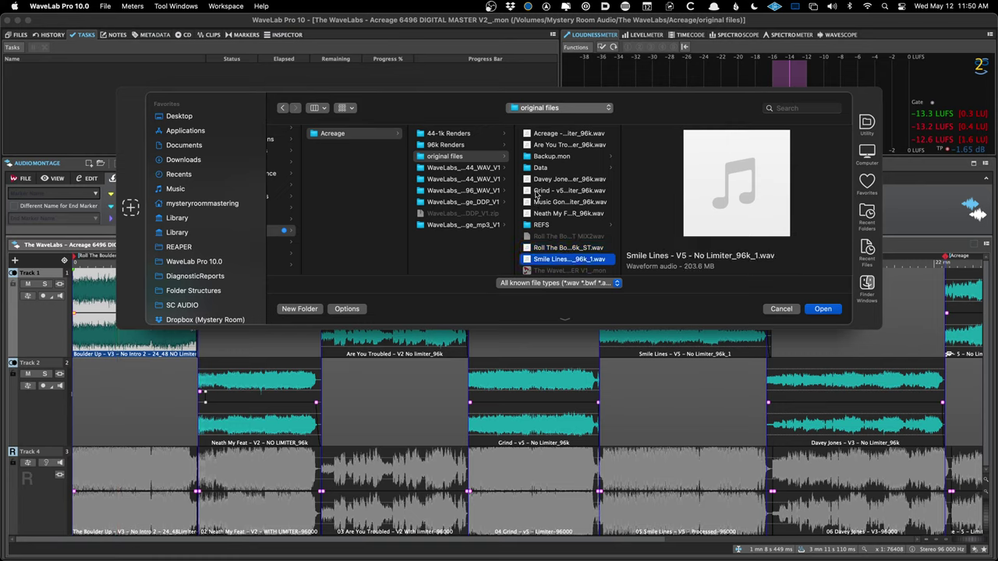
click(547, 225)
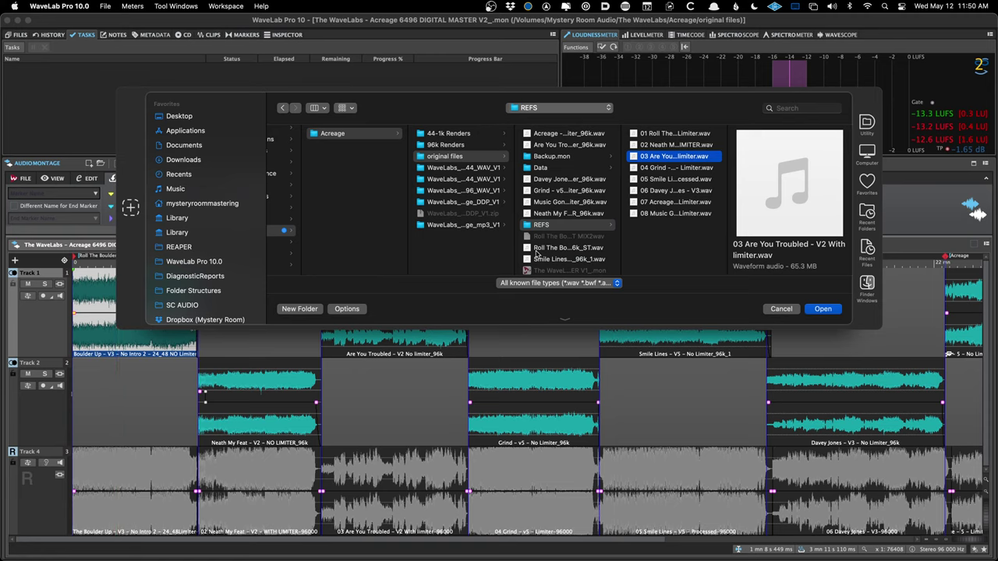
click(541, 248)
- Check the original files and REFS folders in Path Finder against WaveLab's file browser
key(super+Tab)
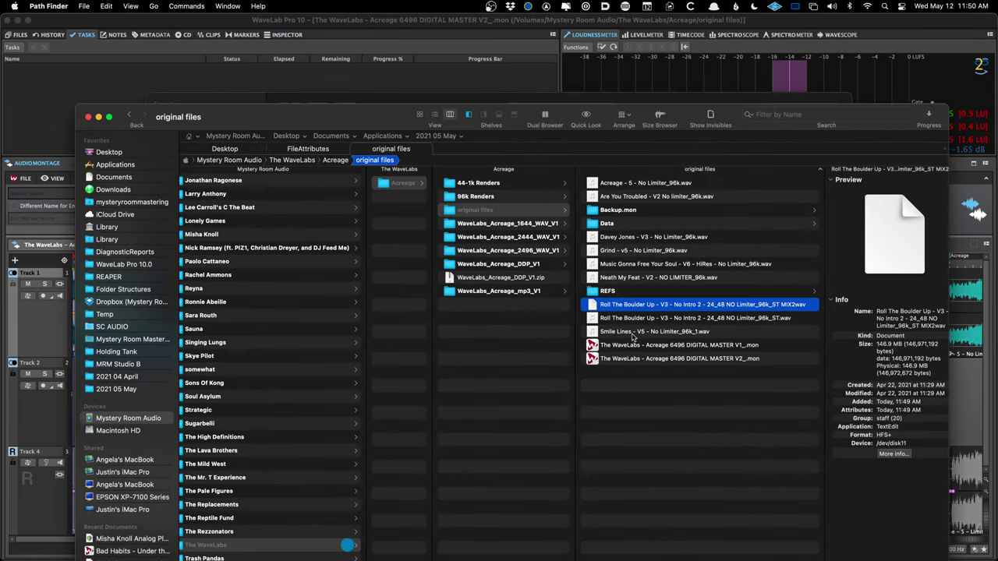
click(632, 335)
click(600, 292)
key(super+Tab)
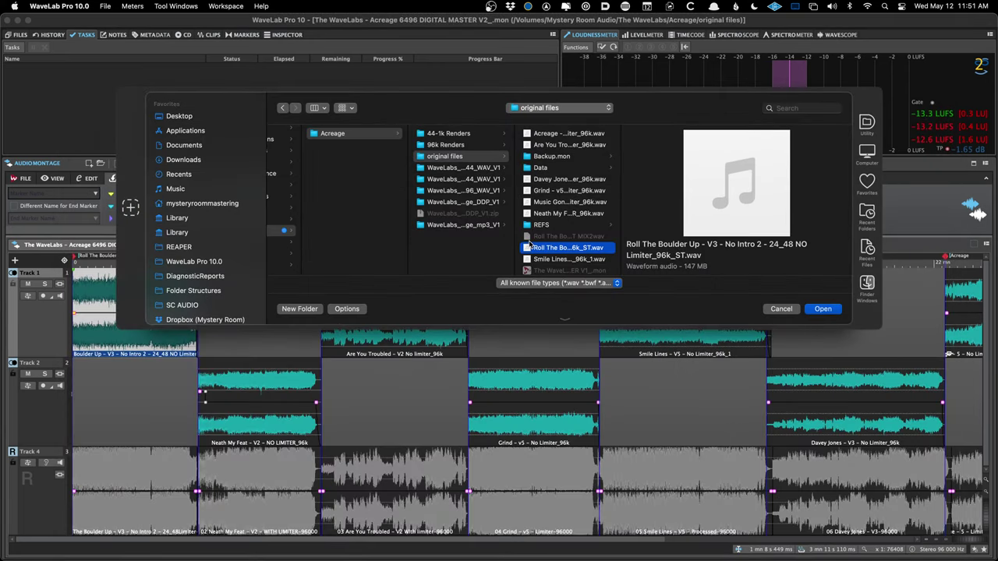
key(Up)
key(Right)
key(Down)
key(Down)
key(Down)
- Switch to Path Finder and rename the Roll The Boulder Up MIX2 file, adding the missing dot before its wav extension
key(super+Tab)
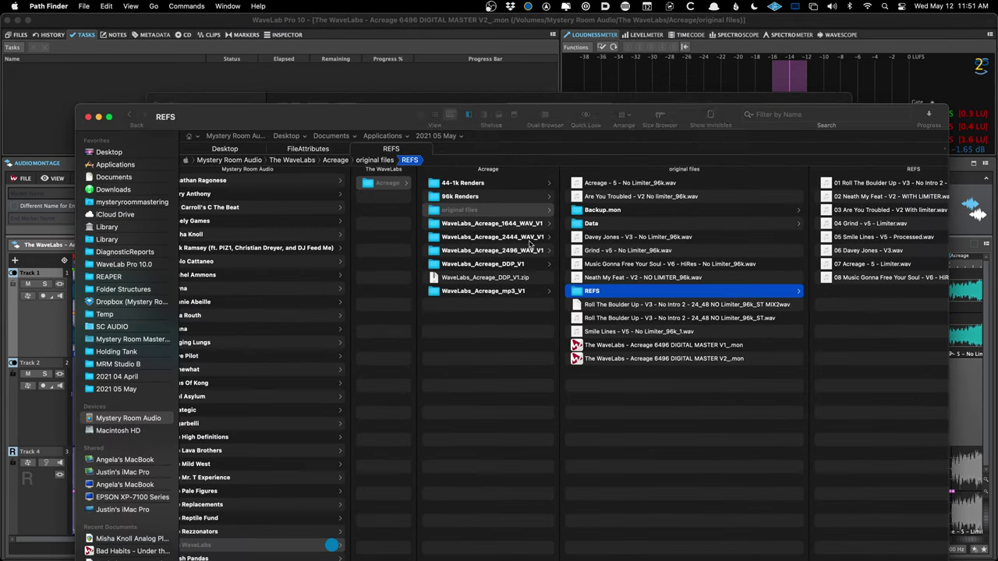
click(639, 307)
right_click(639, 308)
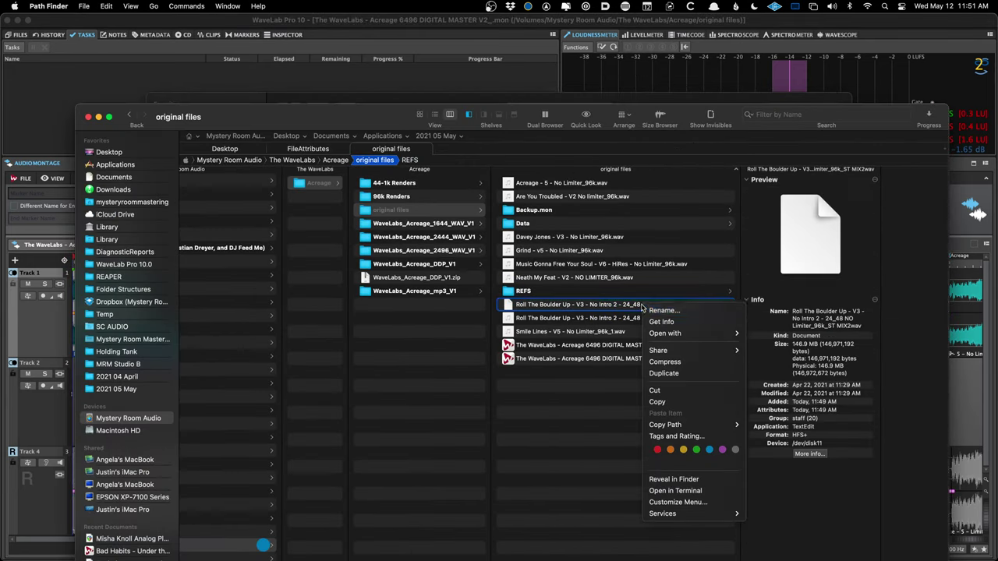
click(651, 311)
key(Right)
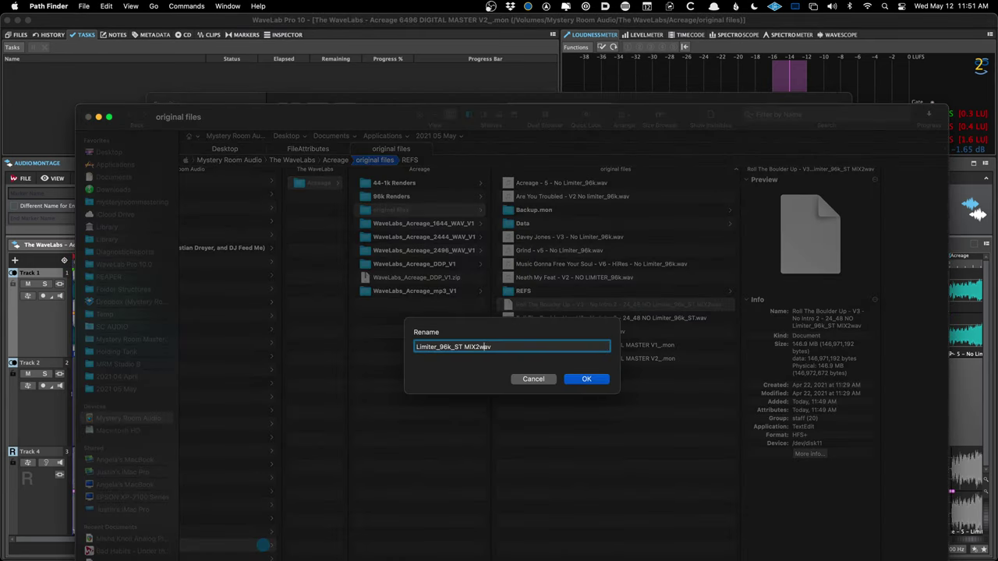
text(.)
key(Return)
- Return to WaveLab and reopen the replacement file browser to refresh the folder contents
key(super+Tab)
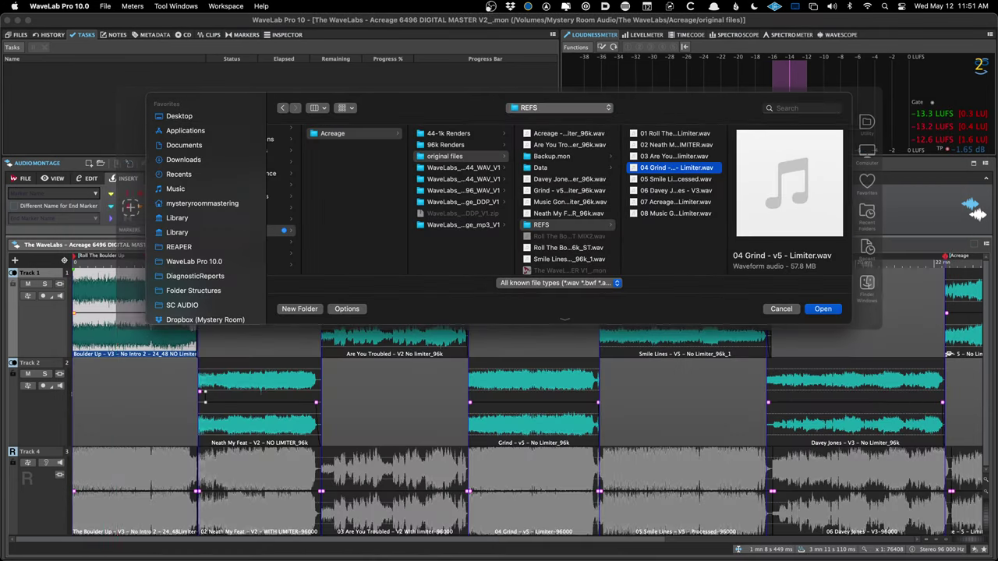
key(Left)
key(Down)
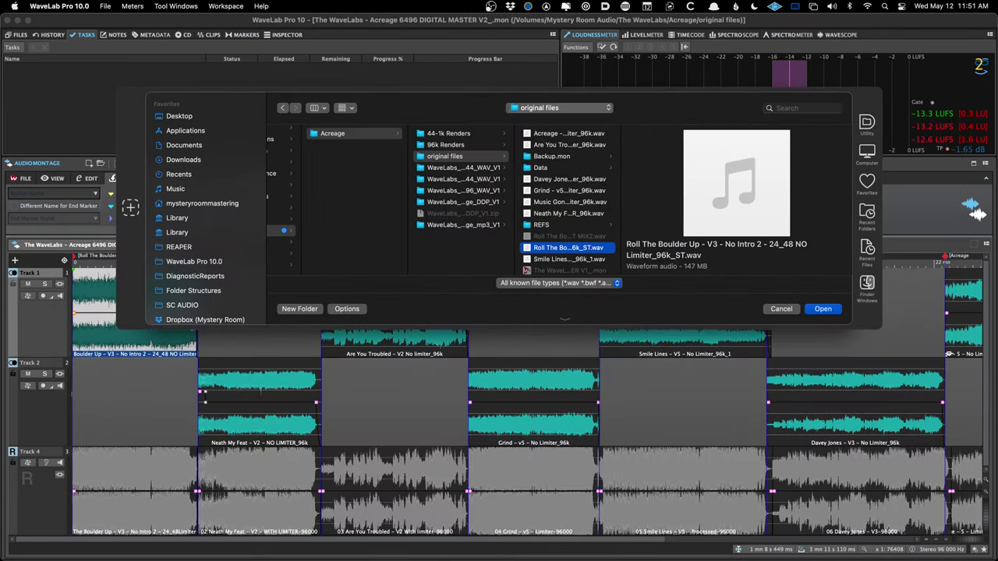
key(Return)
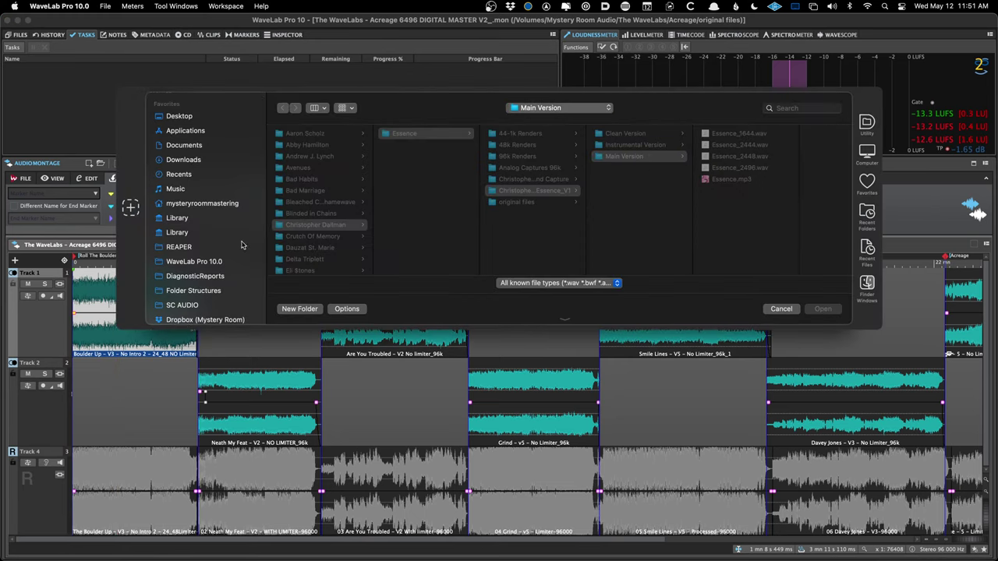
- Browse to the original files folder inside The WaveLabs' Acreage project folder
scroll(203, 233, down, 5)
scroll(319, 226, down, 10)
click(310, 231)
key(Right)
key(Right)
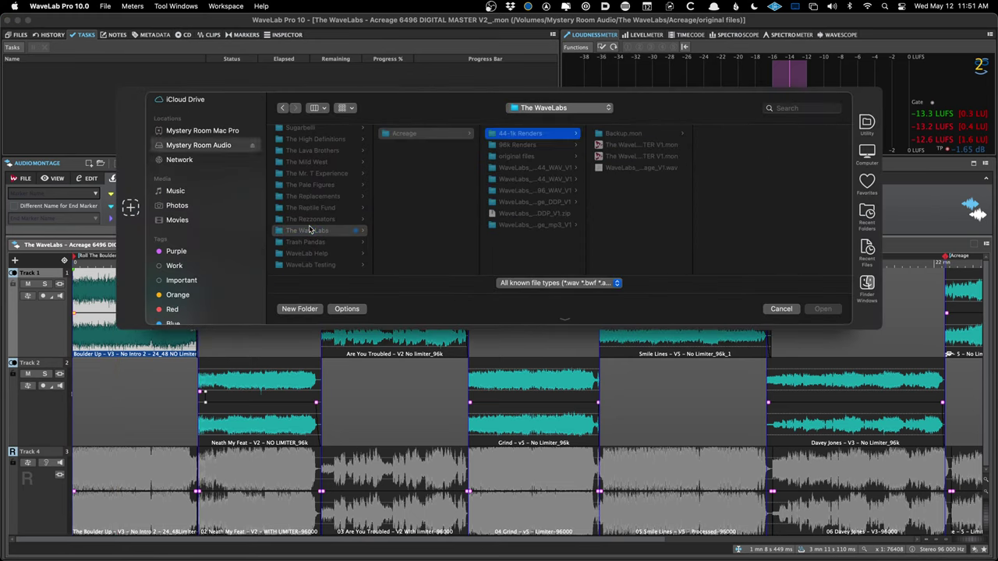
key(Down)
key(Down)
key(Down)
key(Down)
key(Up)
key(Up)
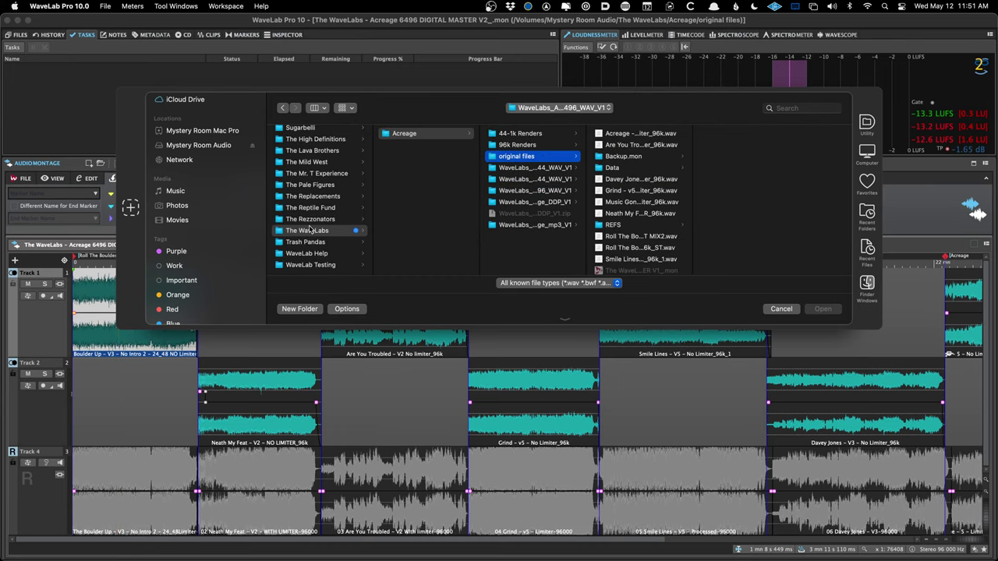
- Replace the selected clip's audio file with "Roll The Boulder Up - V3 - No Intro 2 - 24_48 NO Limiter_96k_ST MIX2.wav"
key(Right)
key(Down)
key(Down)
key(Down)
key(Down)
key(Down)
key(Down)
key(Down)
key(Down)
key(Down)
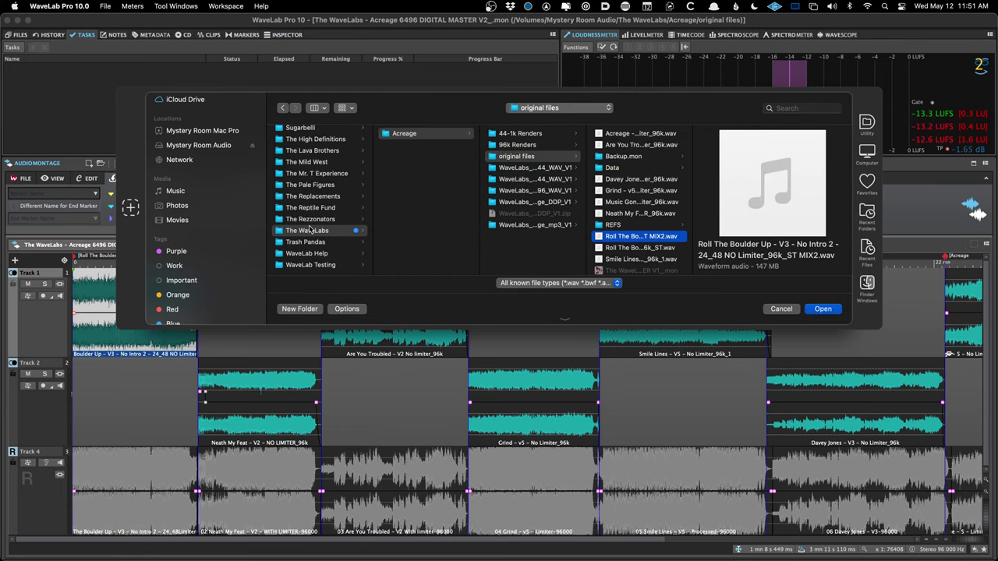
key(Return)
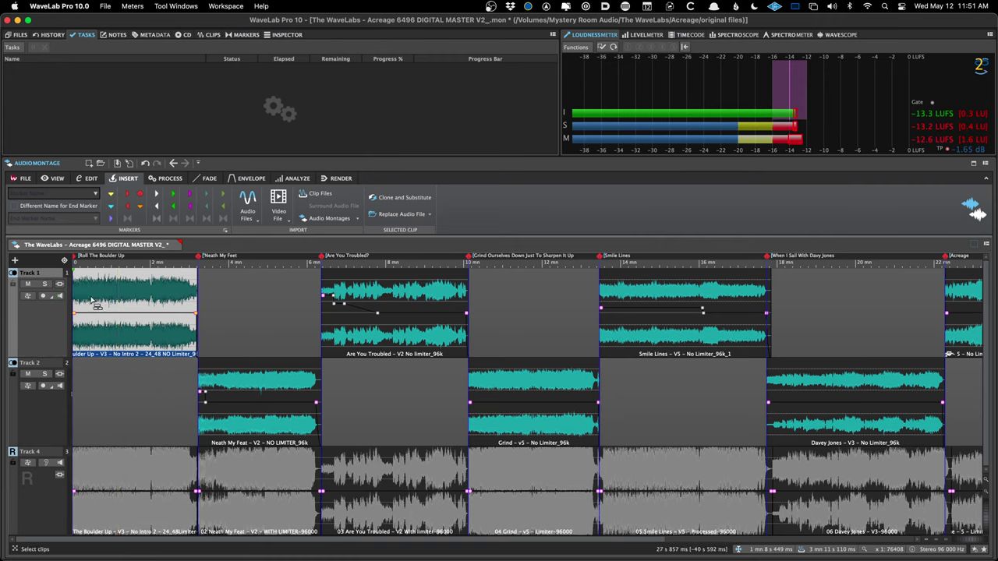
- Save the V2 montage and place the playback cursor about 42 s into the Roll The Boulder Up clip
scroll(78, 292, up, 3)
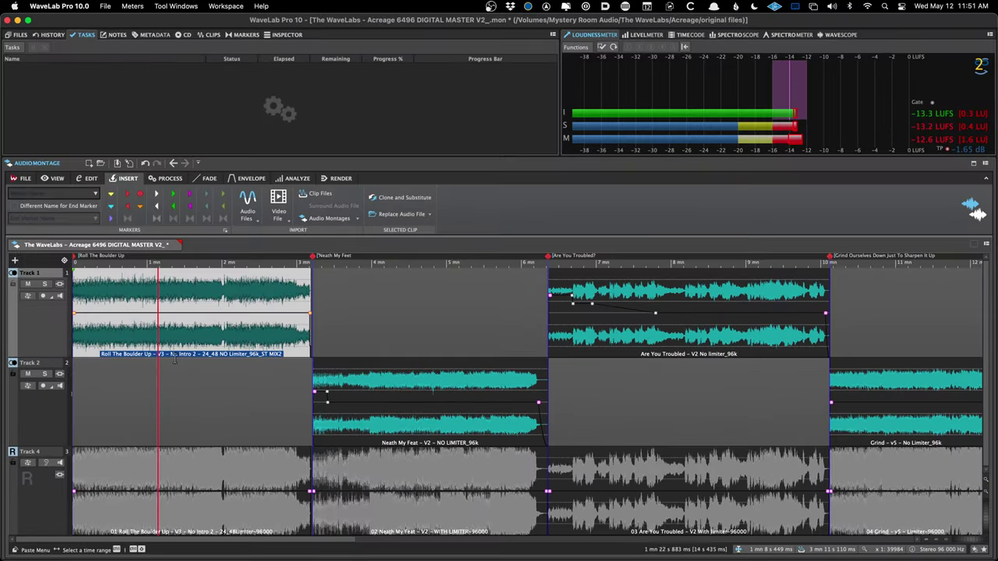
key(super+s)
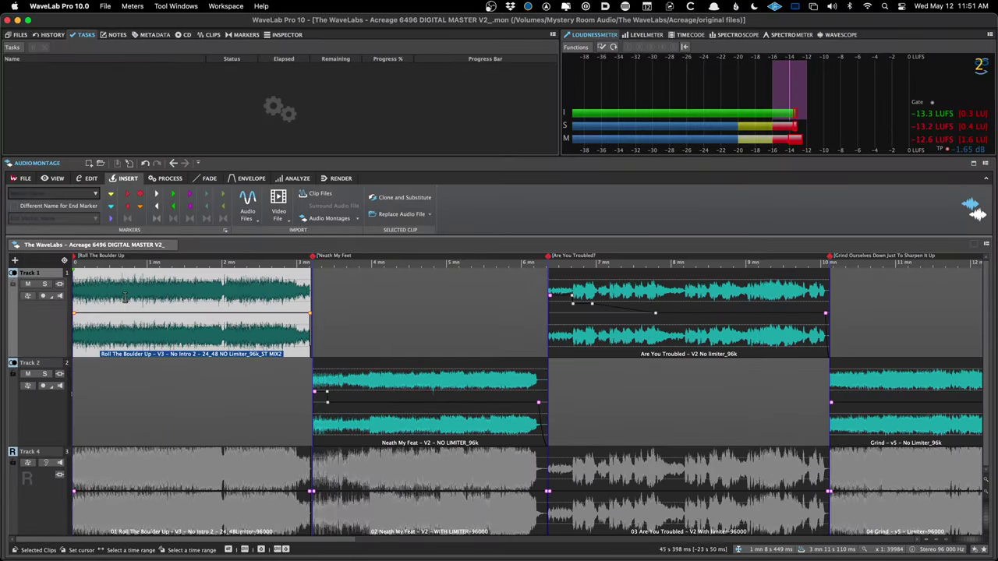
click(125, 296)
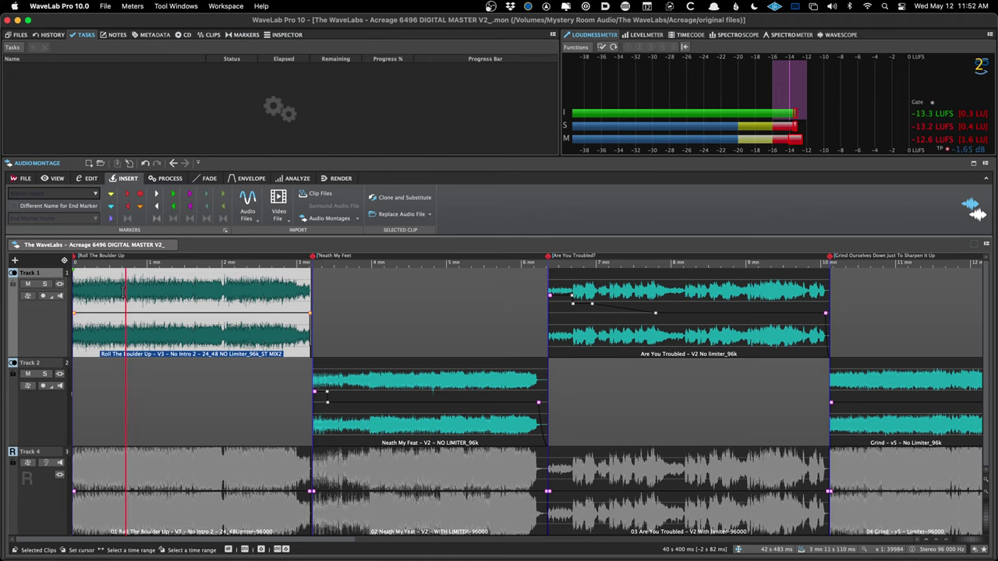
- Select the Are You Troubled clip on Track 1, following the end of Neath My Feat
scroll(318, 420, up, 3)
scroll(318, 419, down, 1)
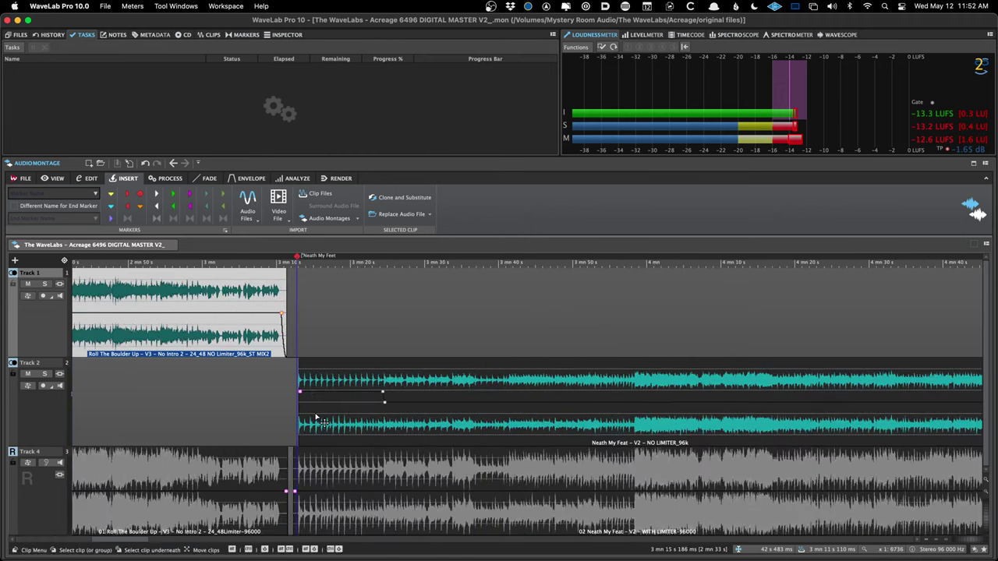
click(864, 355)
scroll(826, 356, up, 5)
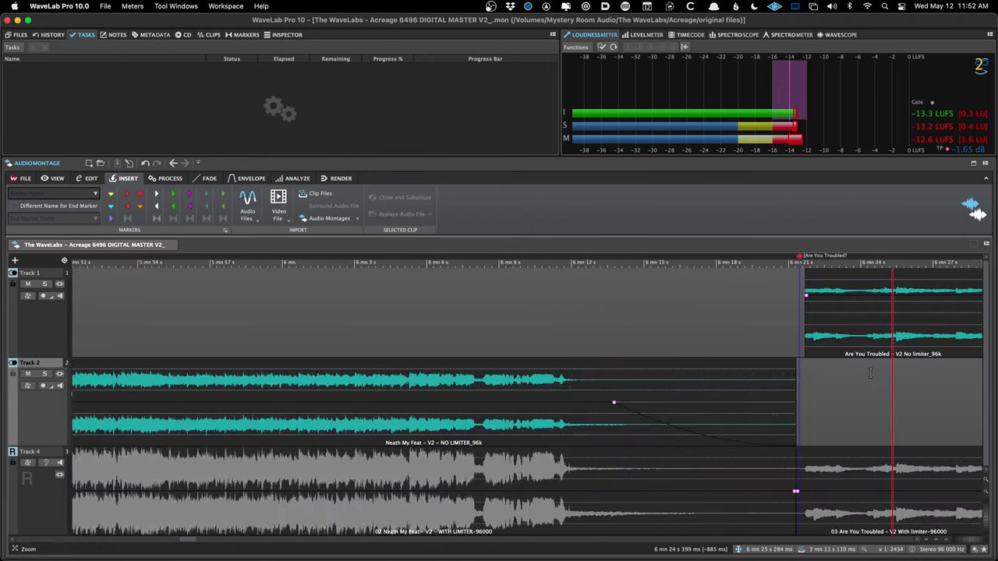
scroll(813, 359, down, 6)
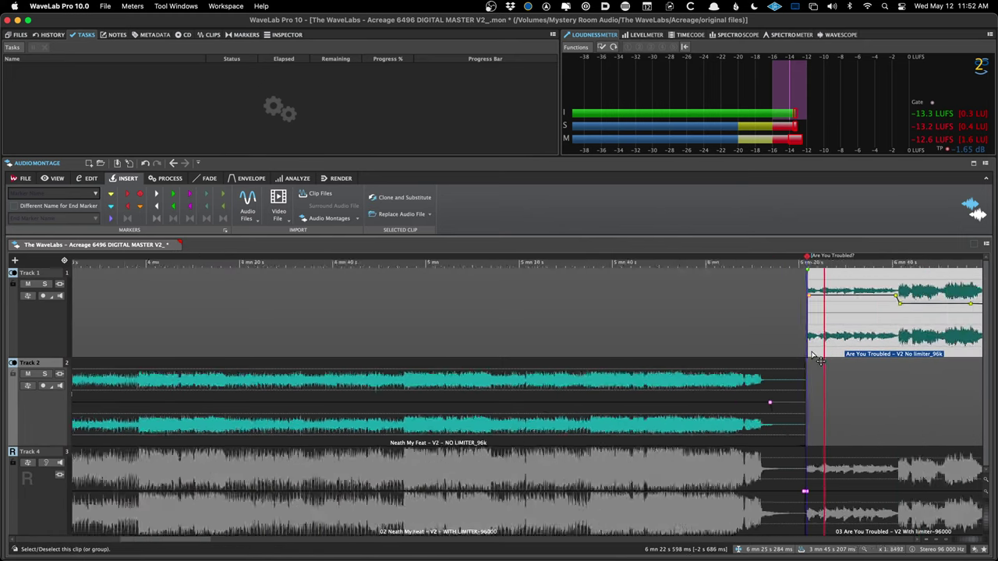
scroll(382, 334, down, 1)
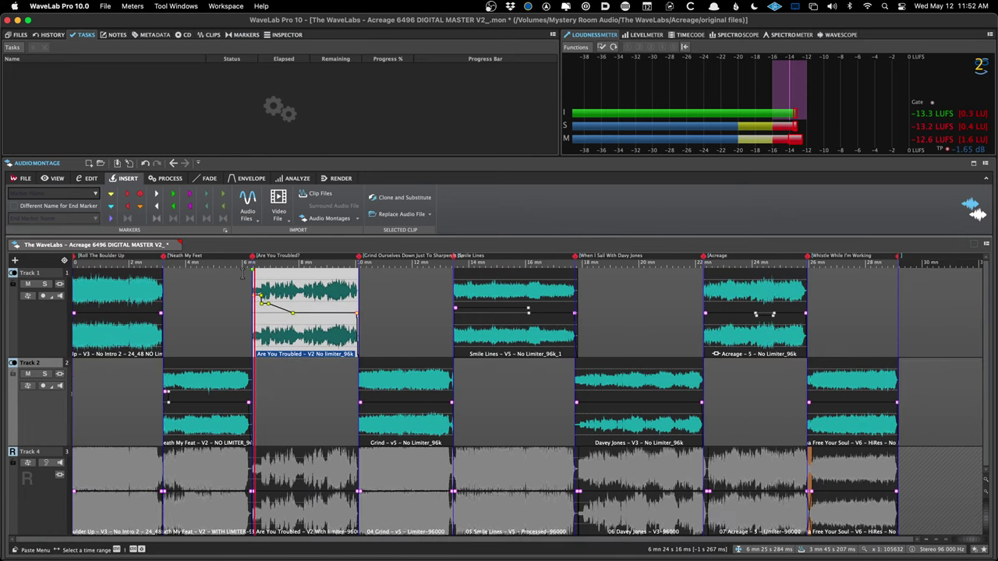
- Using global ripple, move the Are You Troubled clip slightly later so it starts at about 6 min 23 s
click(87, 179)
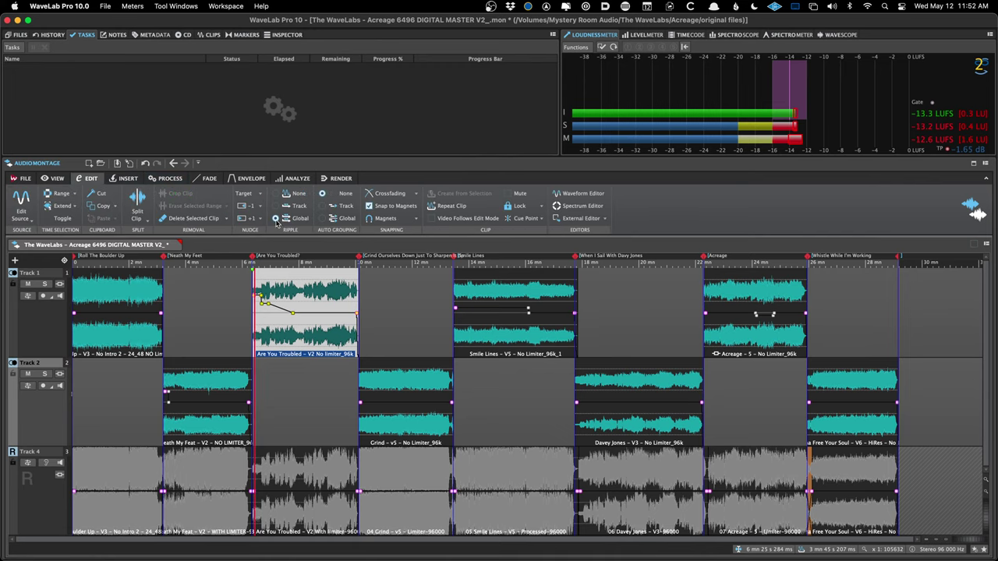
drag(284, 343, 163, 346)
scroll(425, 344, right, 3)
scroll(168, 343, up, 3)
click(223, 337)
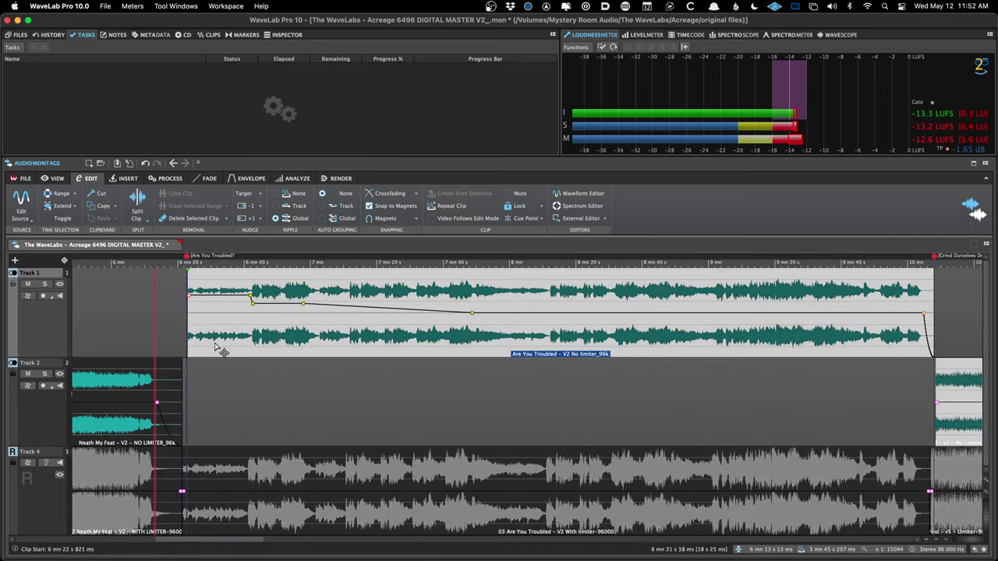
scroll(224, 348, down, 2)
scroll(226, 351, up, 5)
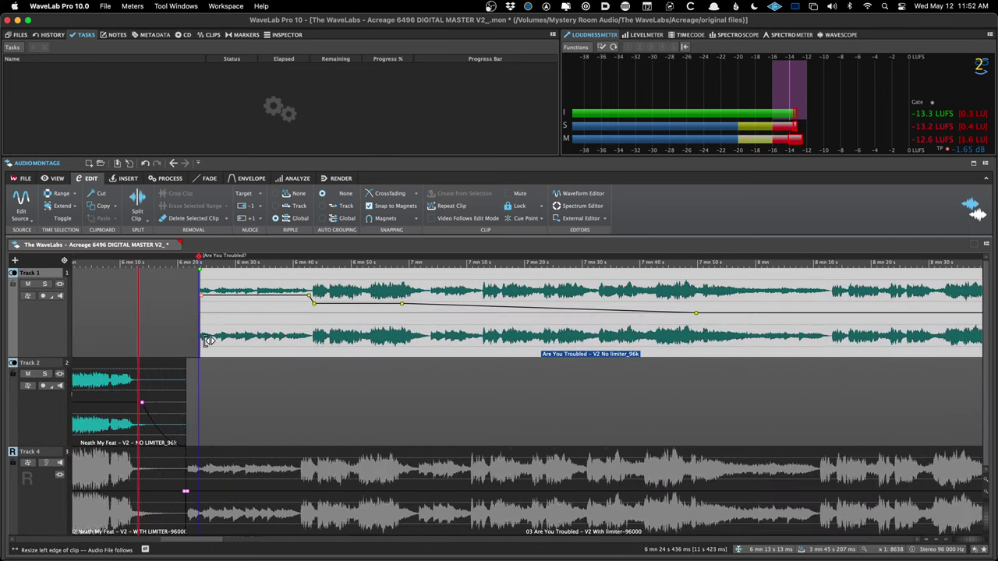
- Undo the last Are You Troubled clip move and try moving the clip with ripple set to None
key(super+z)
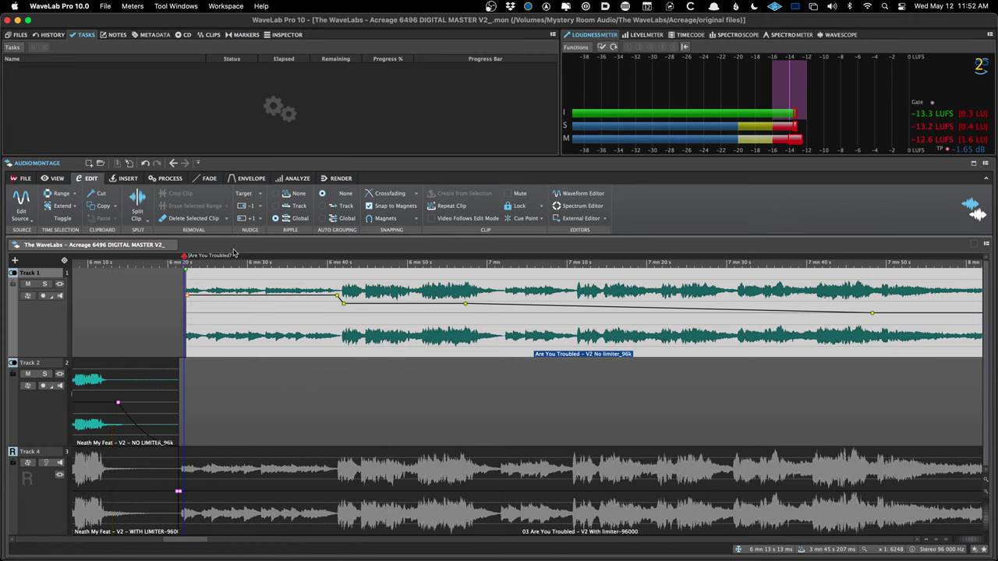
scroll(337, 343, down, 5)
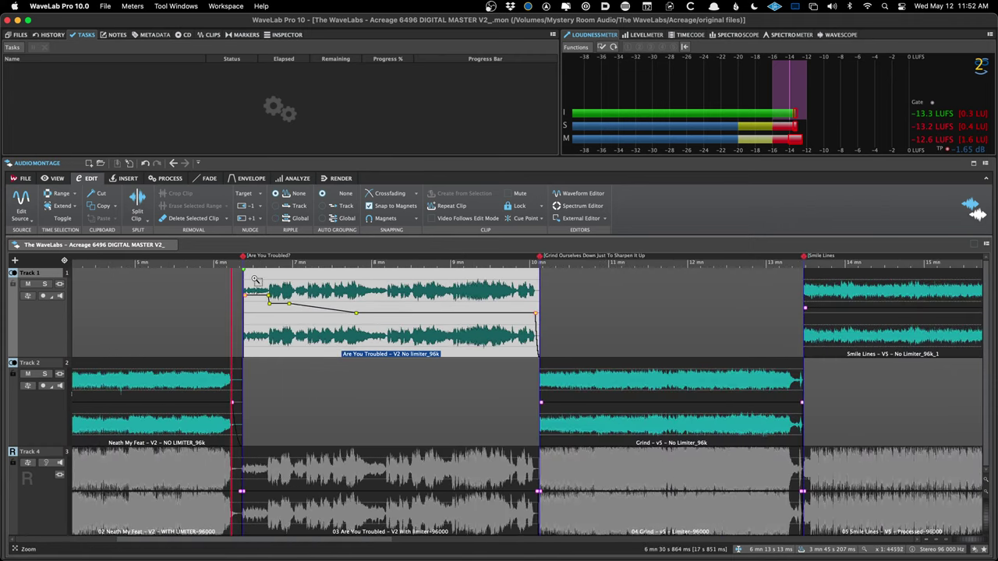
drag(337, 343, 408, 343)
- Try moving the Are You Troubled clip with ripple set to Track, and undo the move
click(284, 206)
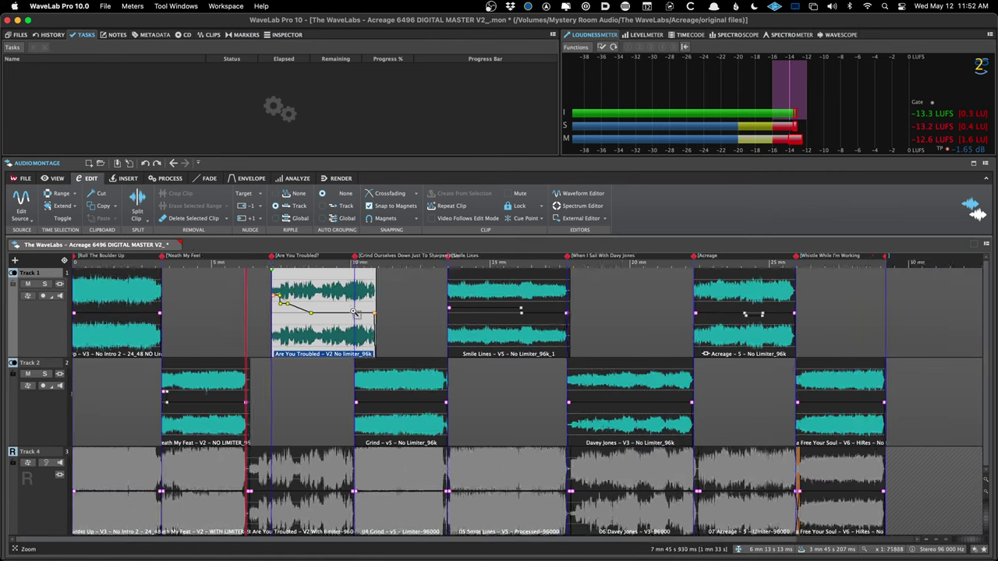
scroll(326, 343, down, 5)
drag(326, 343, 305, 341)
key(super+z)
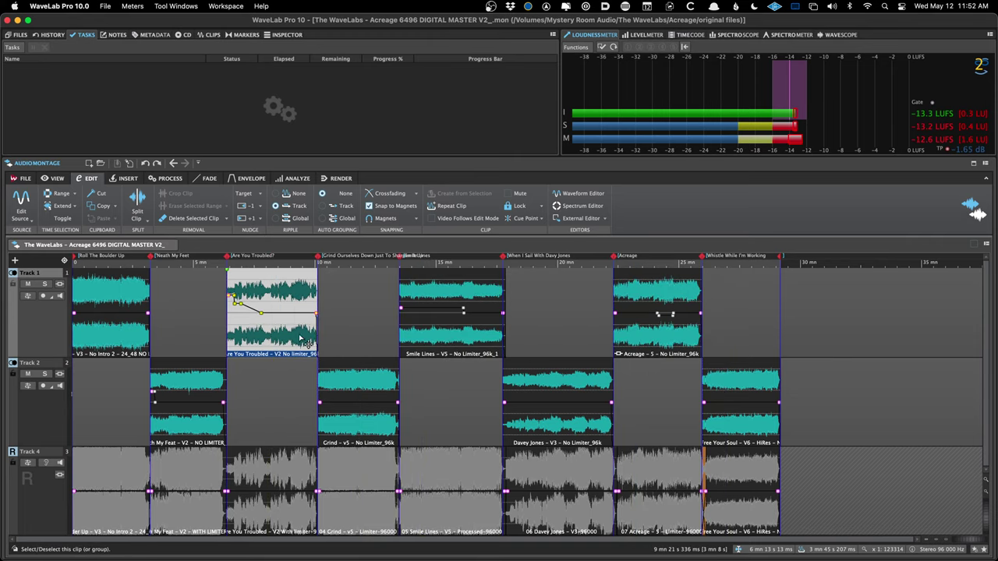
- Set ripple to Global and move the Are You Troubled clip slightly later so it starts at about 6 min 24 s
click(275, 218)
mouse_move(260, 343)
mouse_down()
mouse_move(273, 343)
mouse_move(260, 343)
mouse_up()
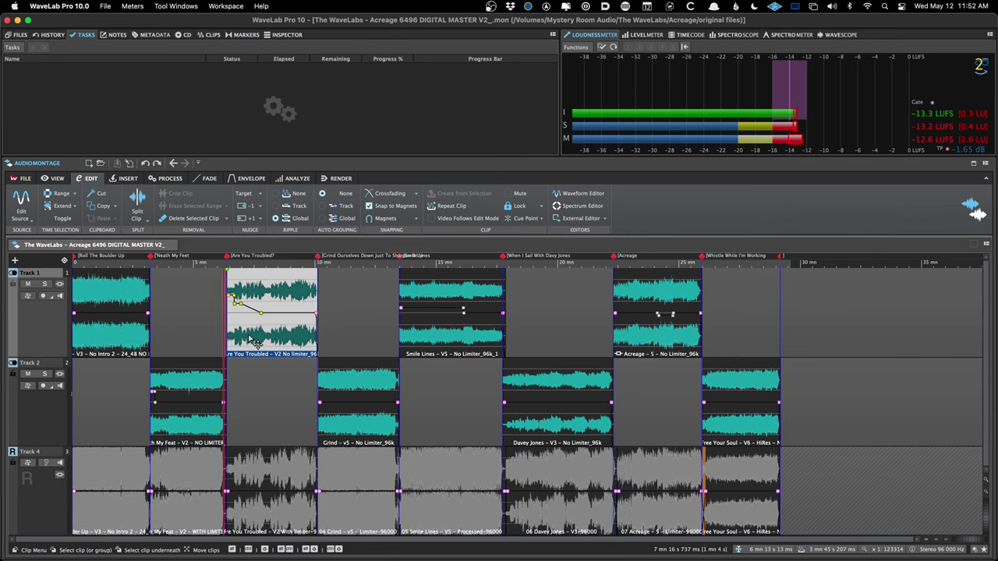
scroll(253, 341, up, 5)
drag(283, 344, 291, 343)
- Open the bx_limiter True Peak plug-in on the montage output, examine its settings, and close it
click(286, 35)
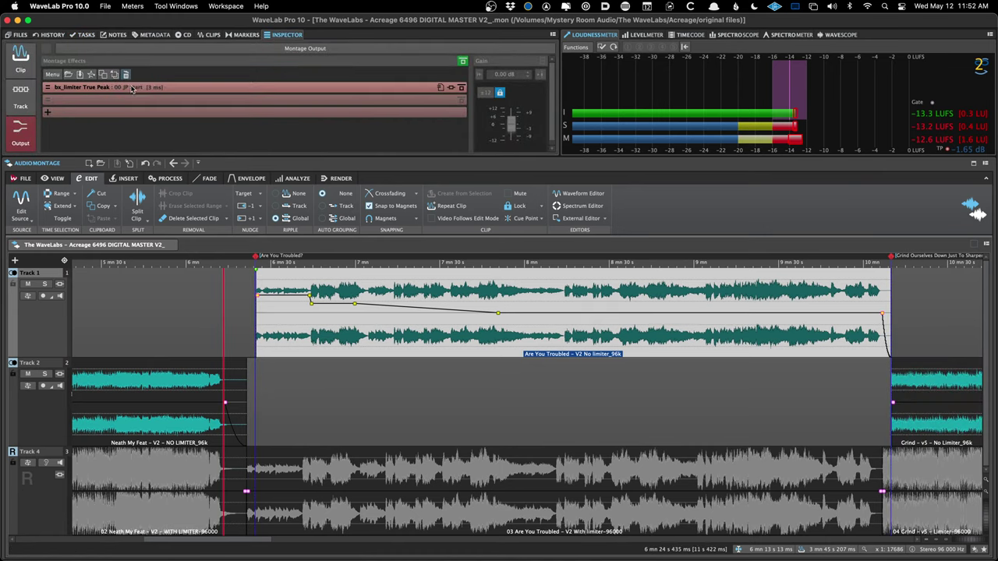
click(162, 88)
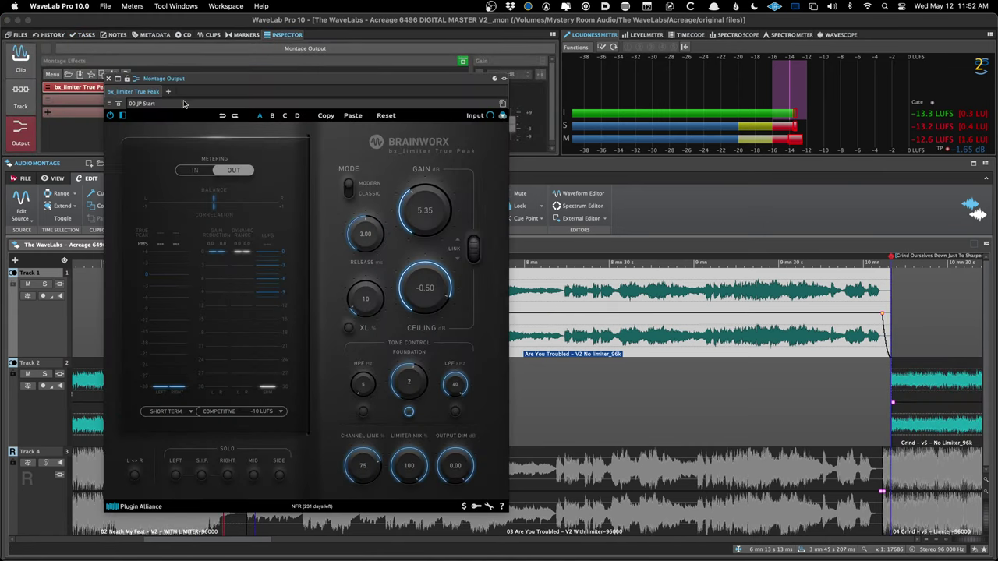
click(109, 79)
- Deselect the Are You Troubled clip, and open the CD Wizard to view its options without applying anything
scroll(181, 302, down, 10)
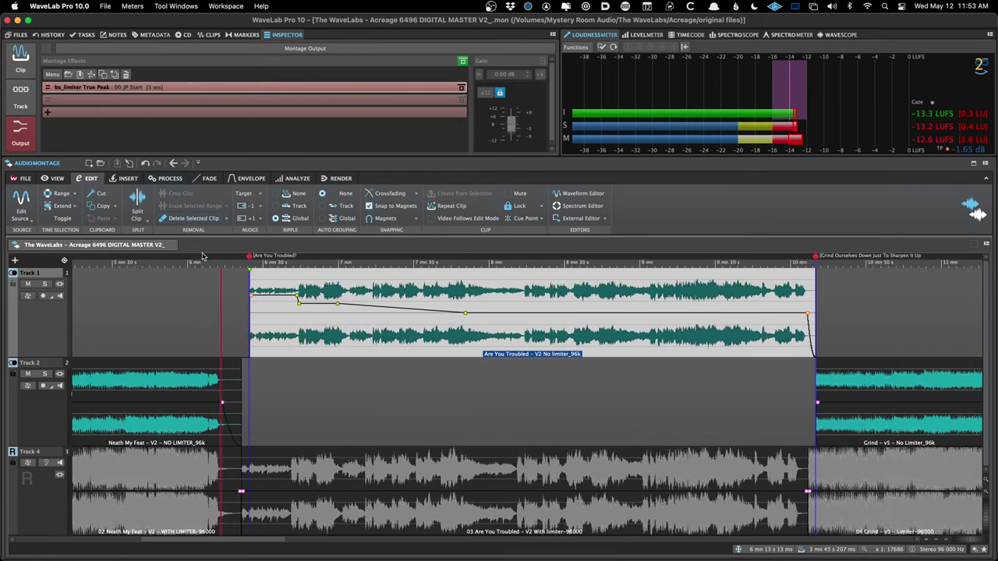
click(187, 298)
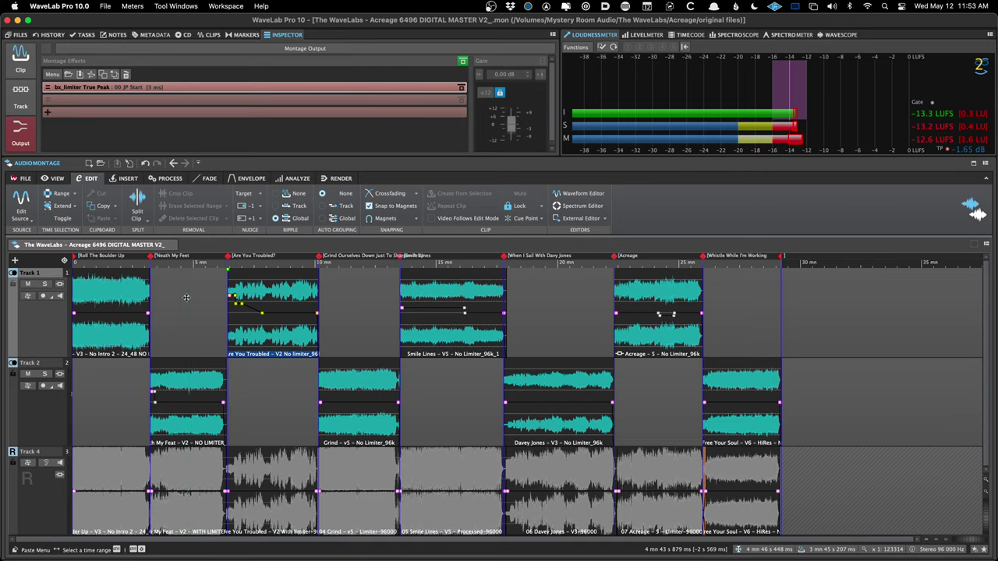
scroll(226, 312, up, 5)
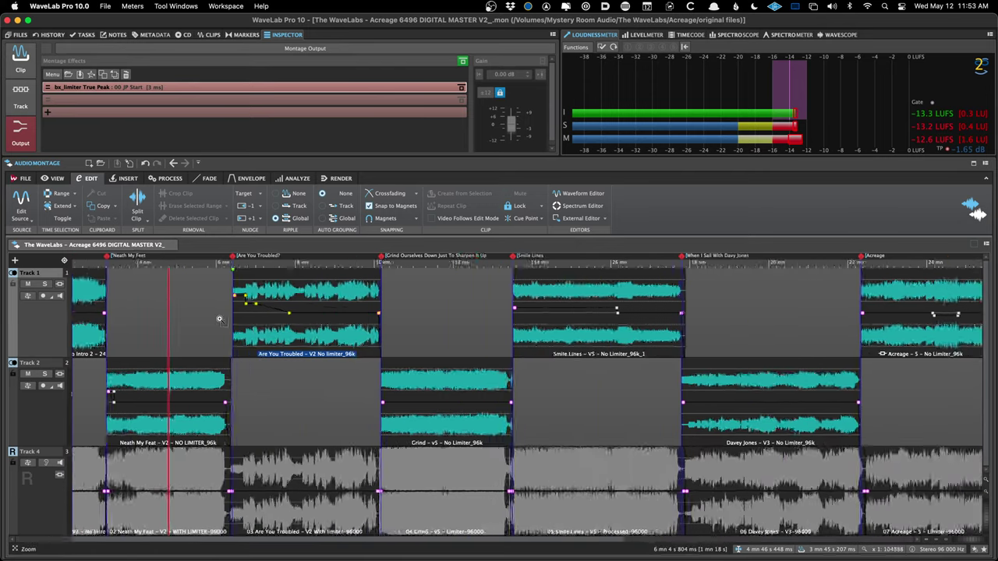
scroll(304, 333, up, 2)
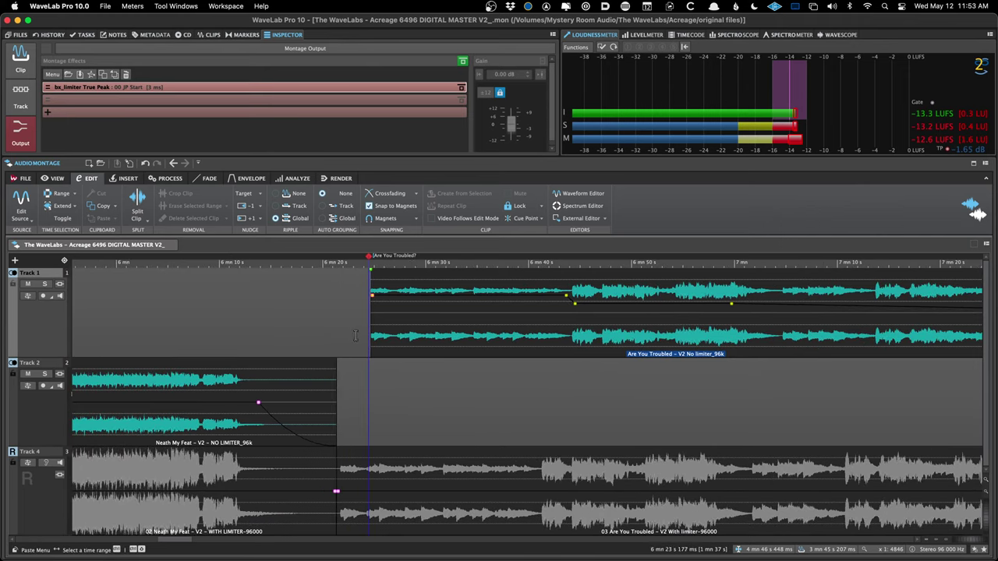
scroll(335, 292, up, 2)
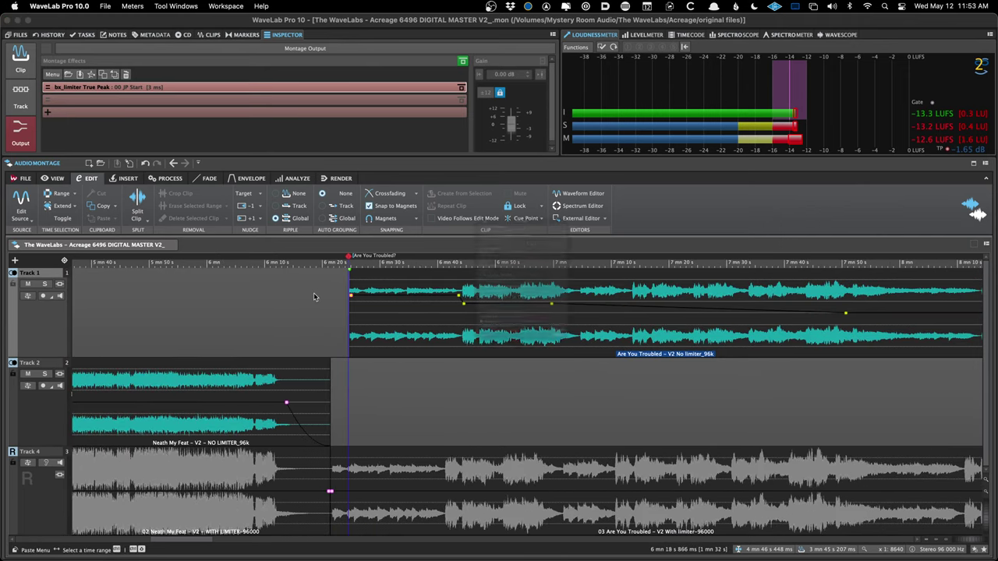
key(ctrl+d)
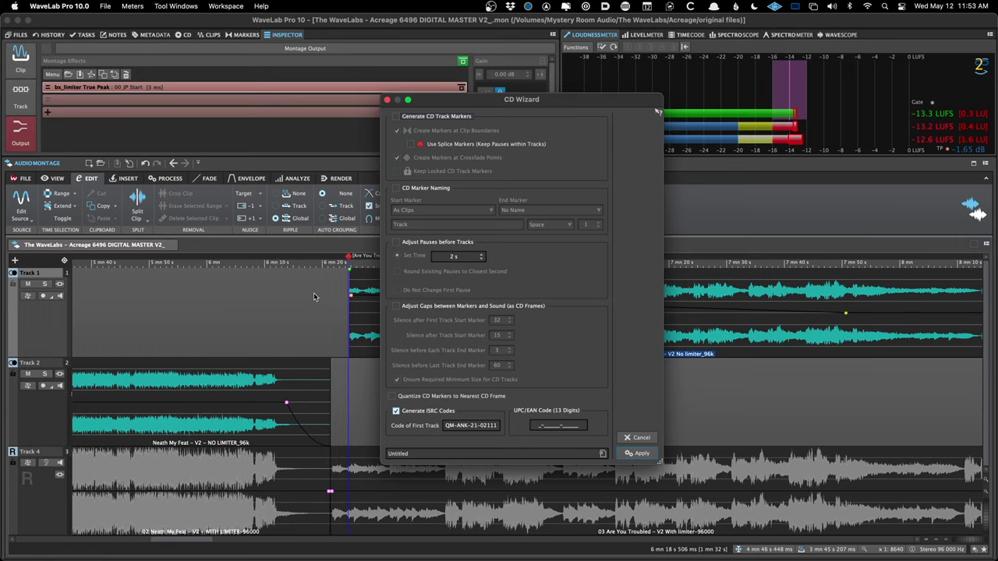
click(637, 437)
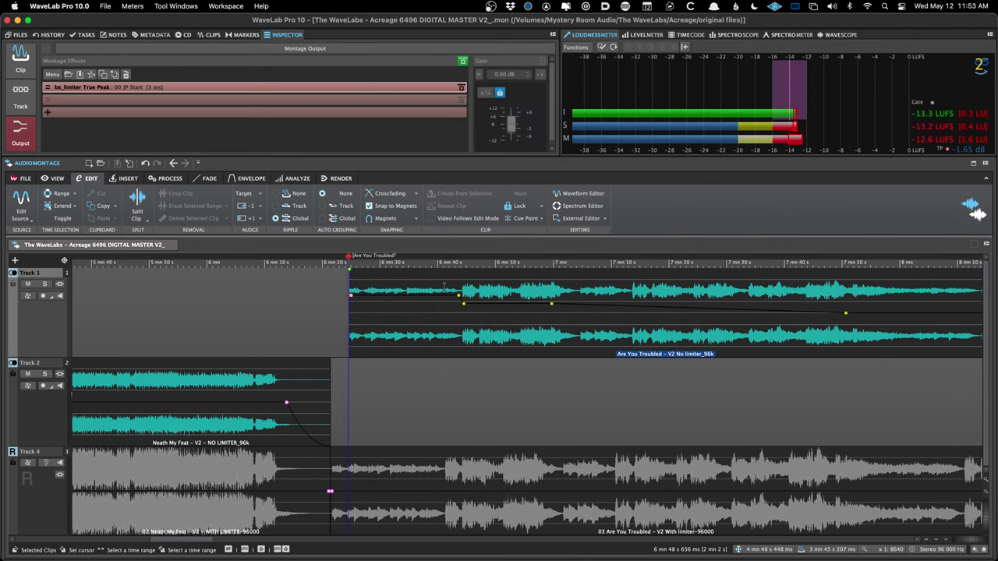
- Load the 00_Initial Montage Render preset for the montage render and review its render options
click(341, 177)
click(497, 204)
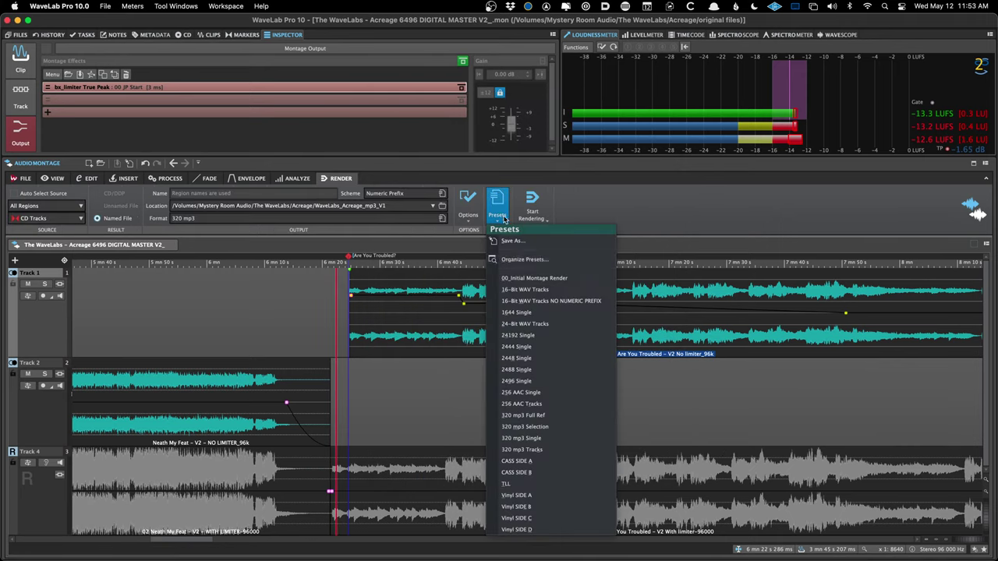
click(521, 278)
click(467, 205)
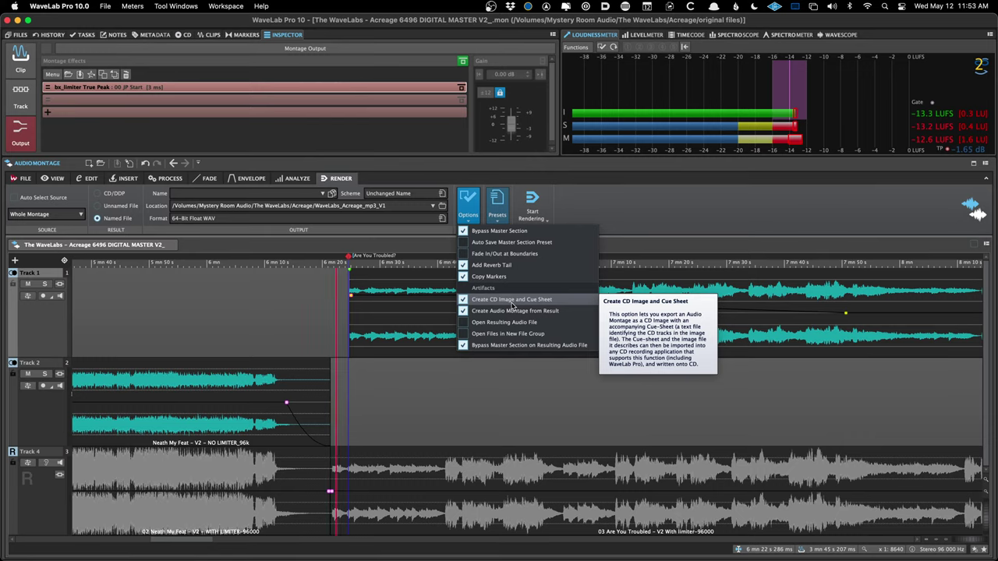
click(601, 207)
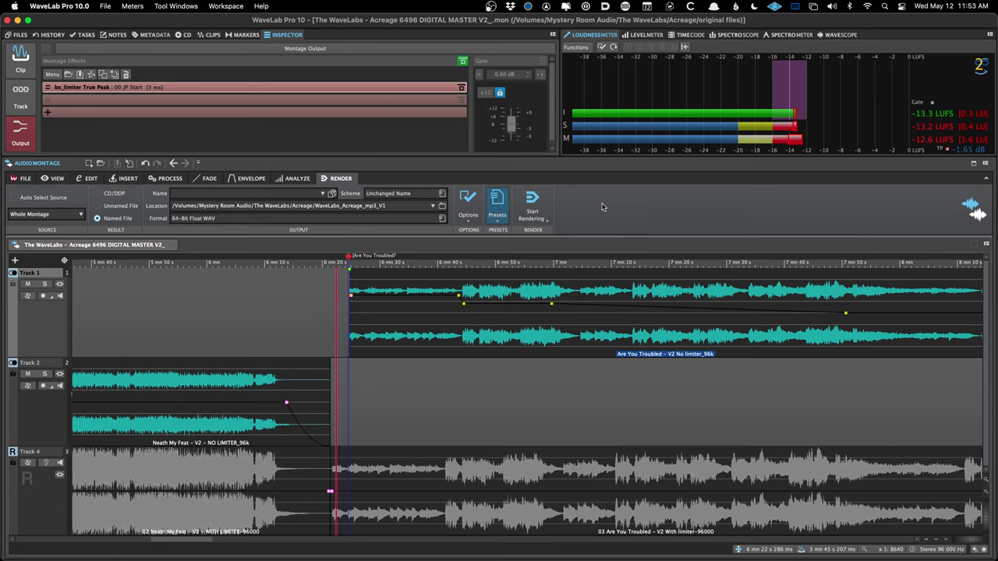
- Select the Are You Troubled clip and shift it slightly later so it starts at about 6 min 24.8 s
scroll(344, 300, up, 5)
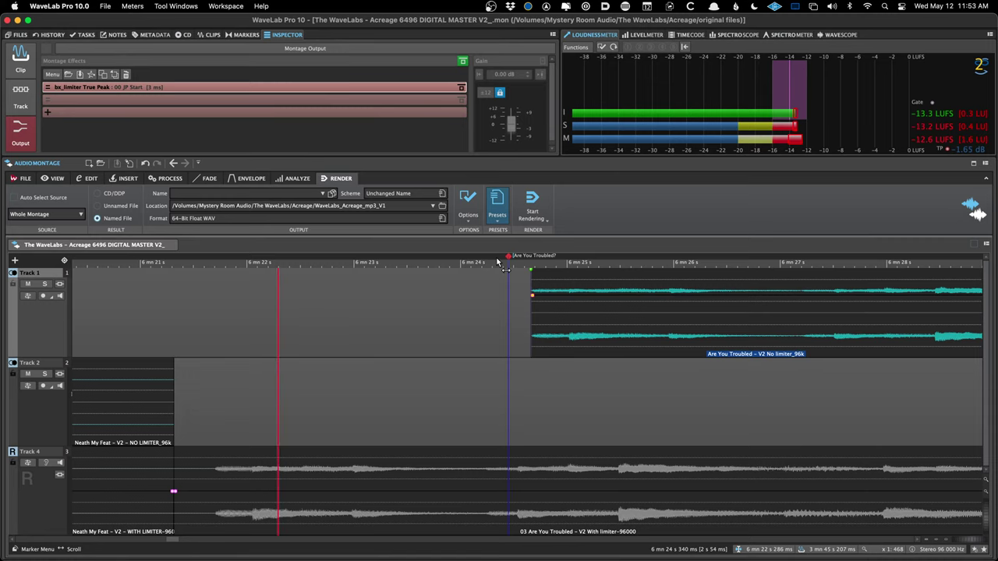
scroll(499, 260, up, 10)
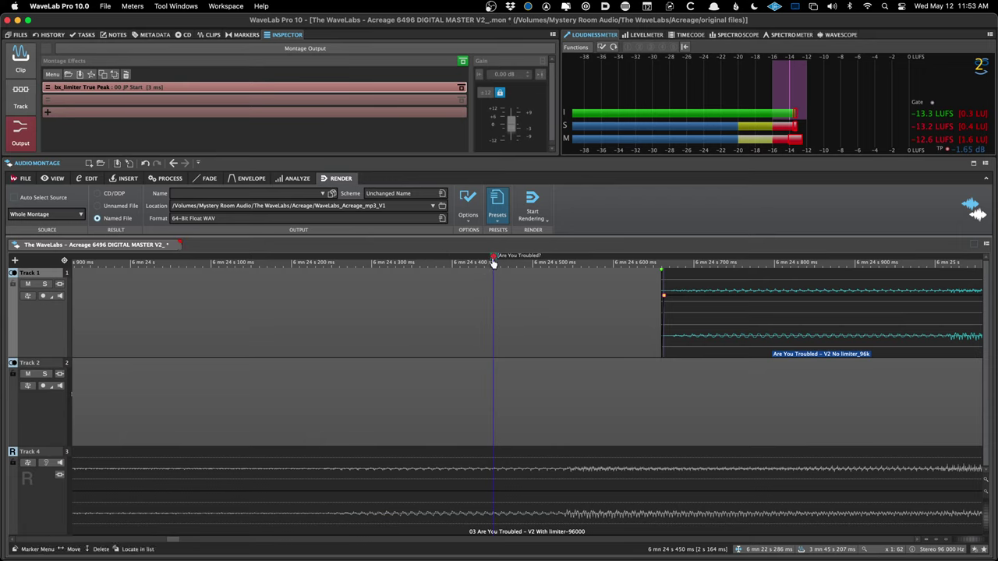
scroll(510, 274, down, 8)
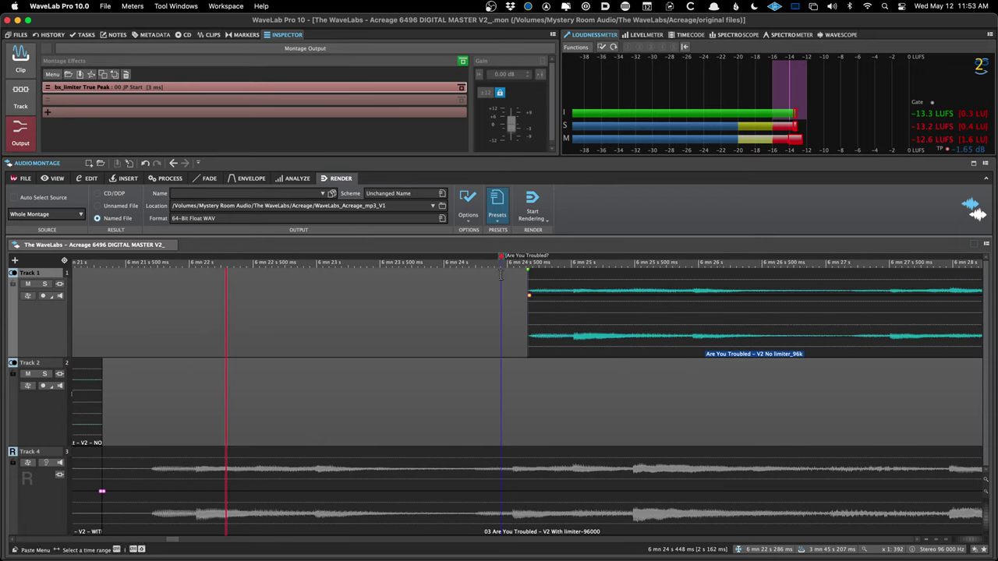
scroll(467, 285, down, 2)
scroll(452, 292, down, 3)
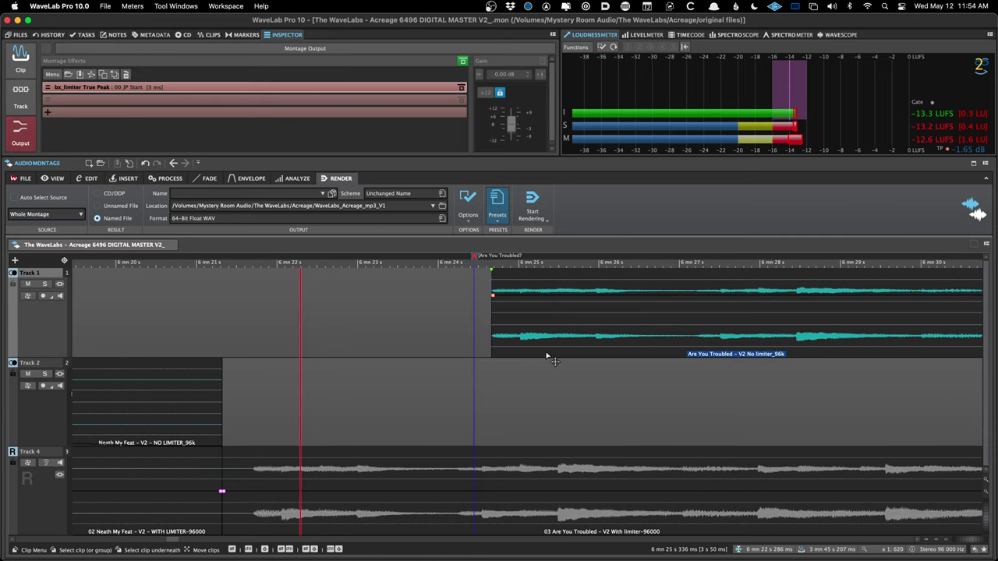
mouse_move(546, 353)
mouse_down()
mouse_move(483, 346)
mouse_move(545, 348)
mouse_up()
scroll(546, 348, down, 3)
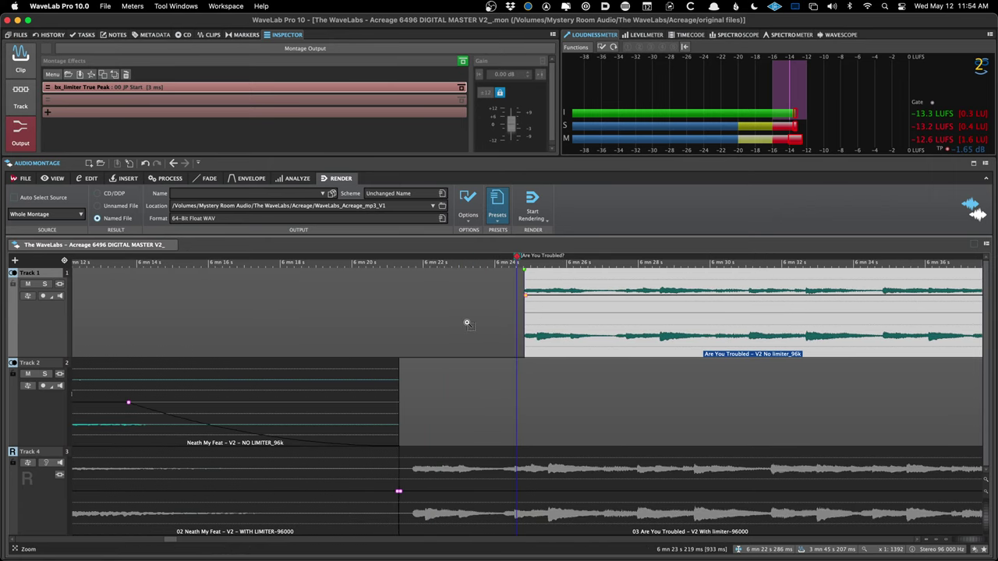
- Apply the CD Wizard's Quantize Only preset to quantize the CD markers to the nearest CD frame
scroll(465, 323, down, 5)
key(ctrl+shift+w)
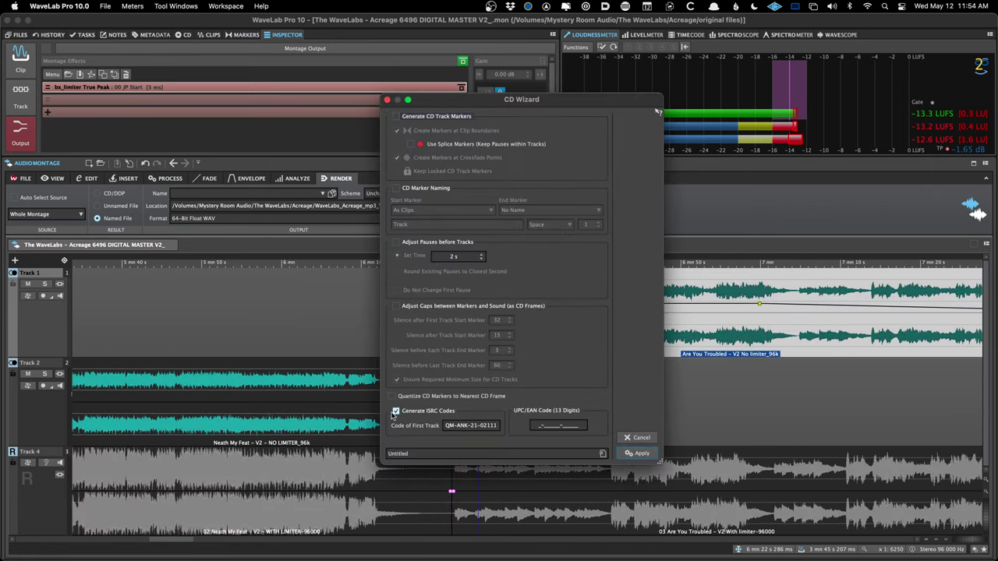
click(410, 453)
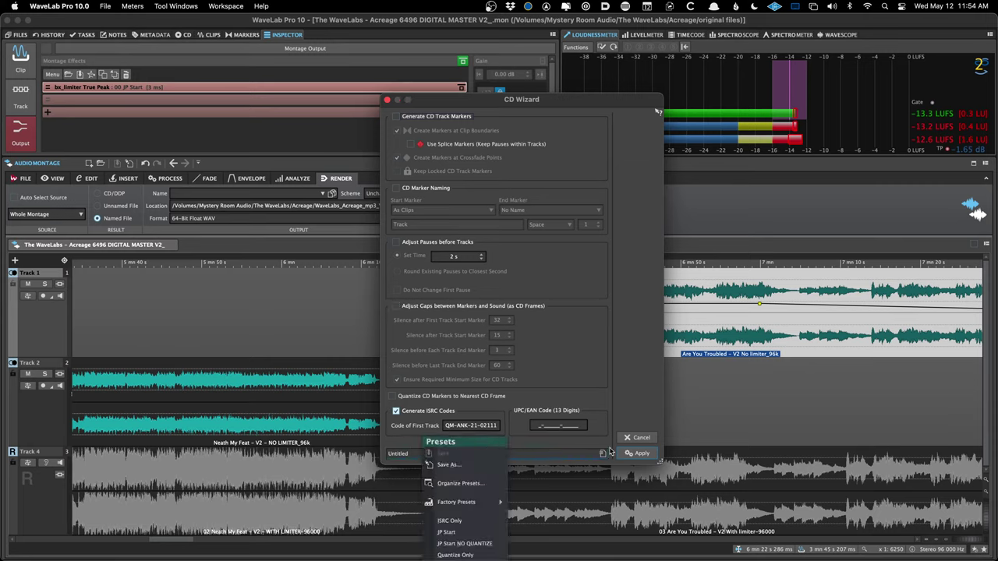
click(635, 437)
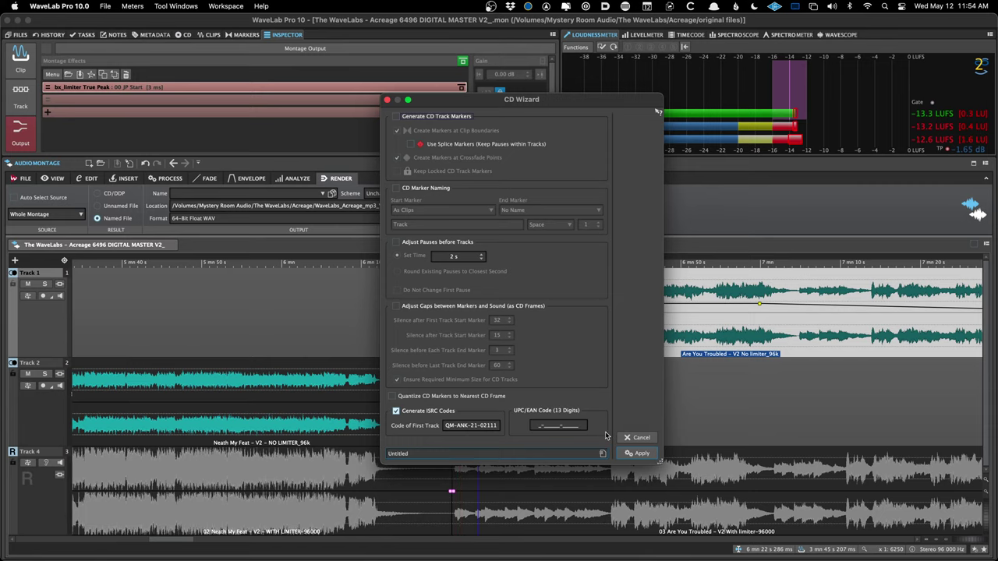
click(516, 453)
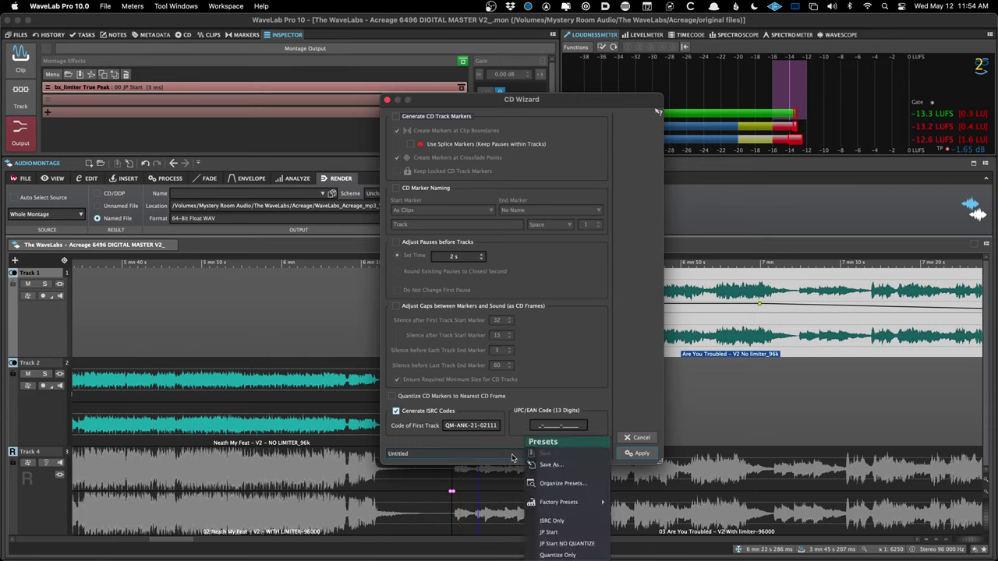
click(557, 554)
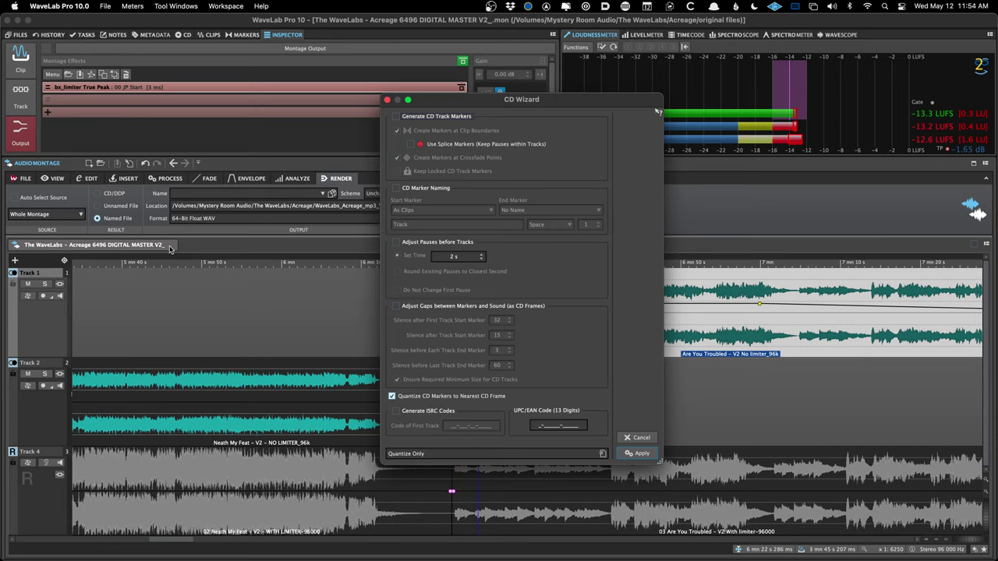
click(633, 454)
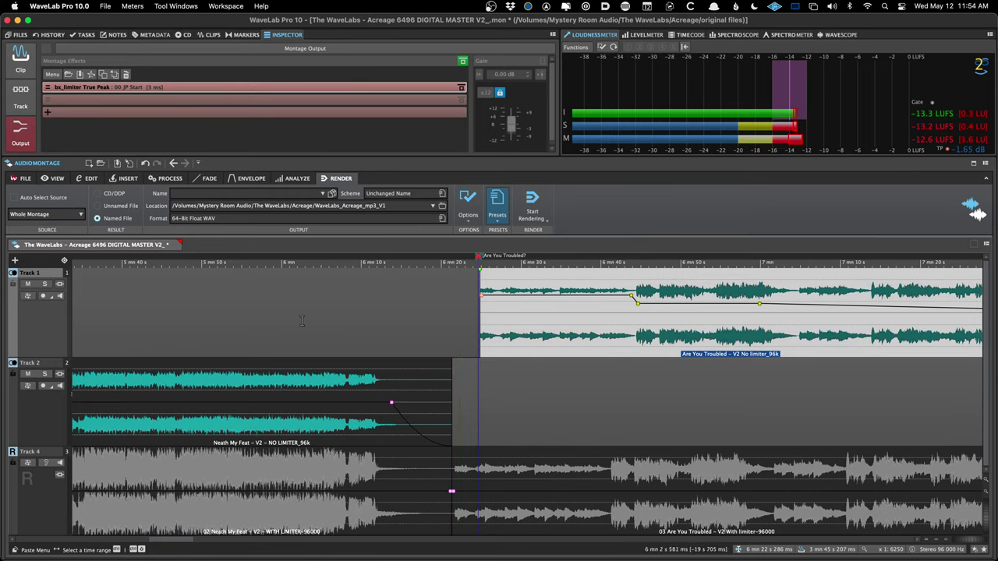
- Save the V2 montage and examine the Are You Troubled marker position closely
scroll(402, 304, up, 10)
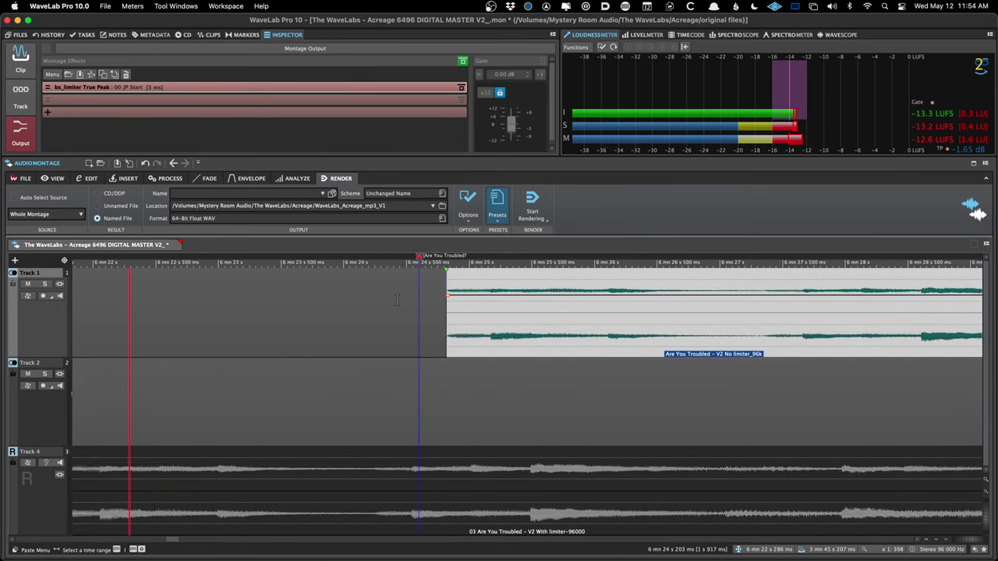
key(super+s)
scroll(589, 324, up, 4)
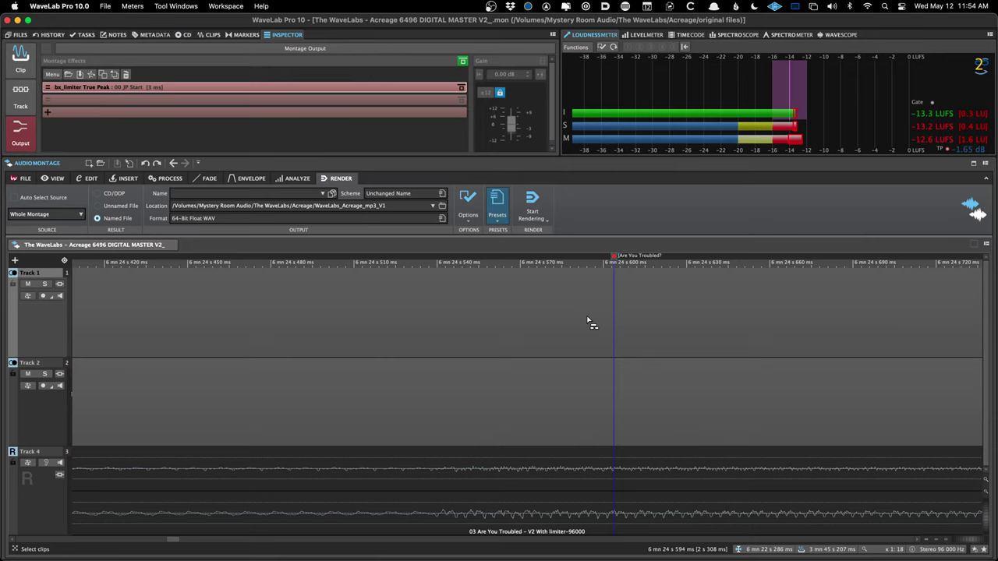
- Undo and redo the CD marker quantization to compare the Are You Troubled marker position, and save the montage
key(super+z)
key(super+shift+z)
key(super+s)
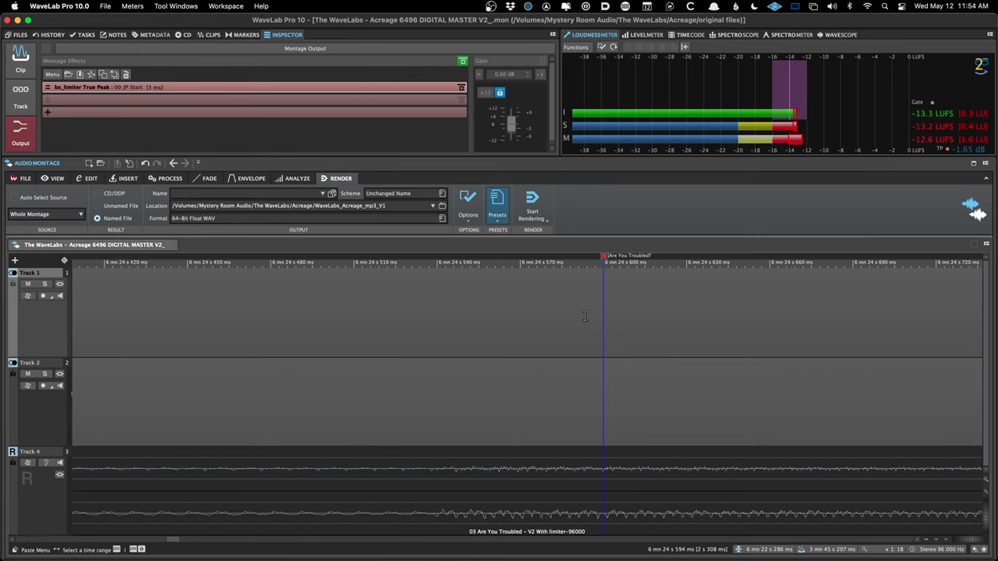
scroll(586, 320, down, 3)
click(638, 452)
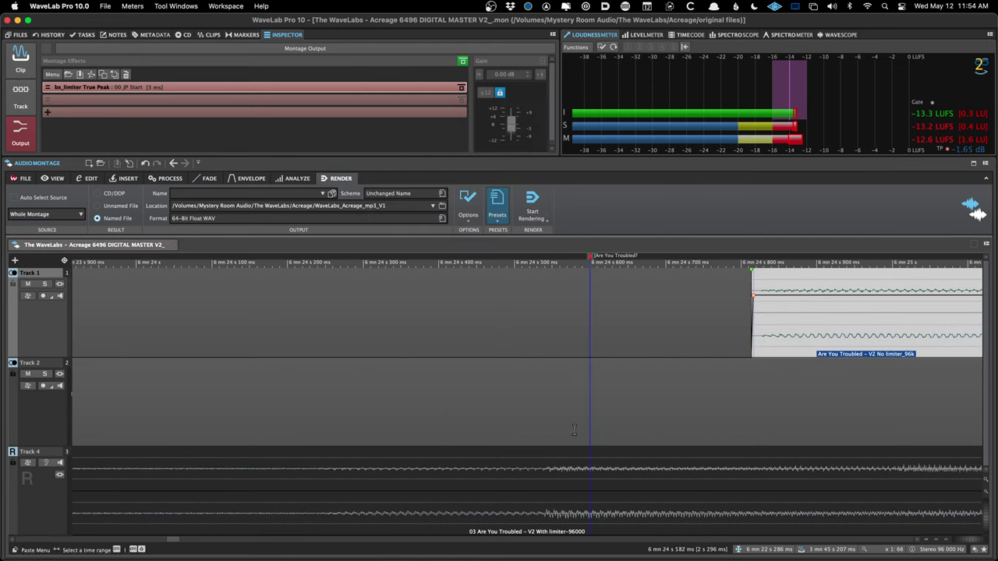
scroll(527, 396, down, 5)
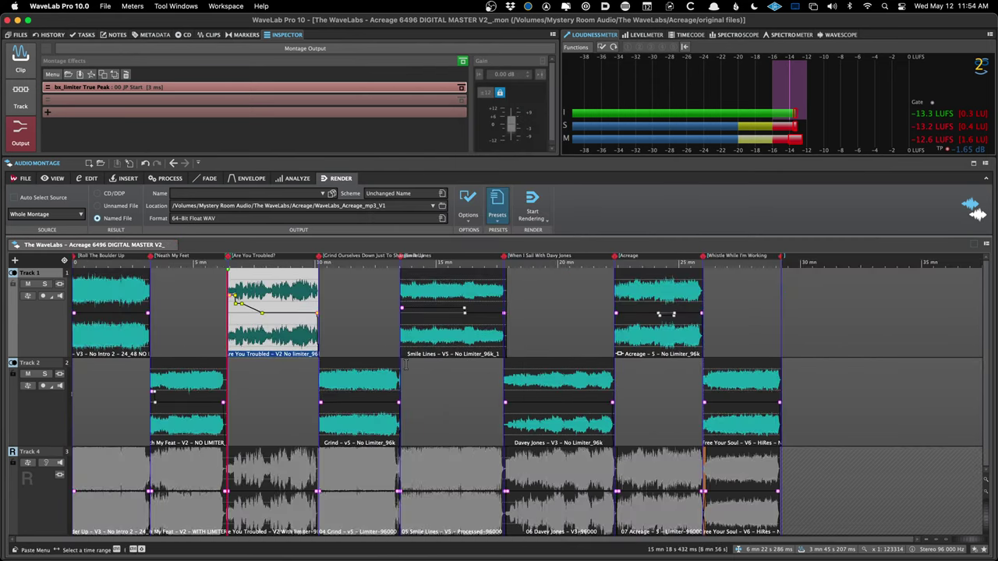
click(381, 351)
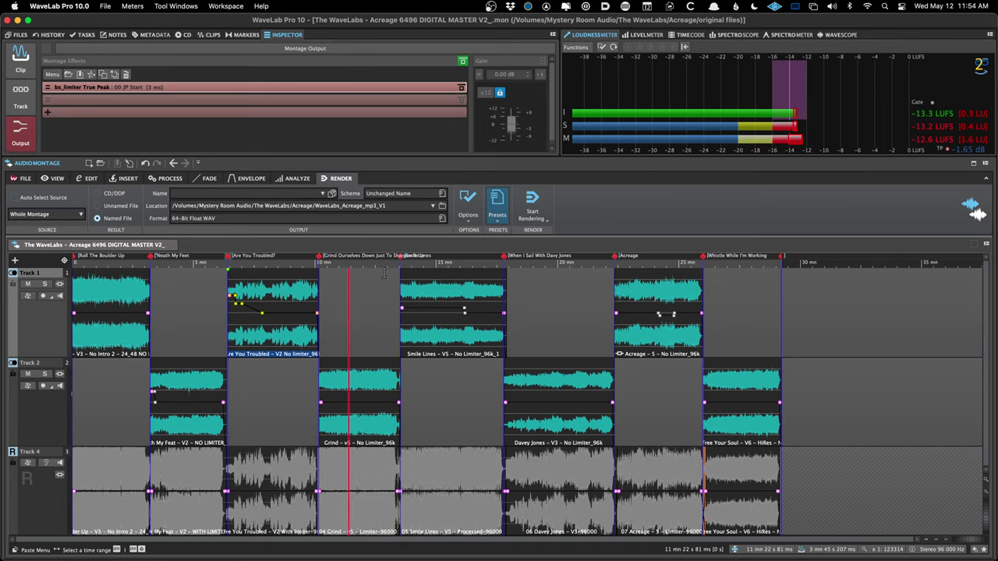
click(497, 205)
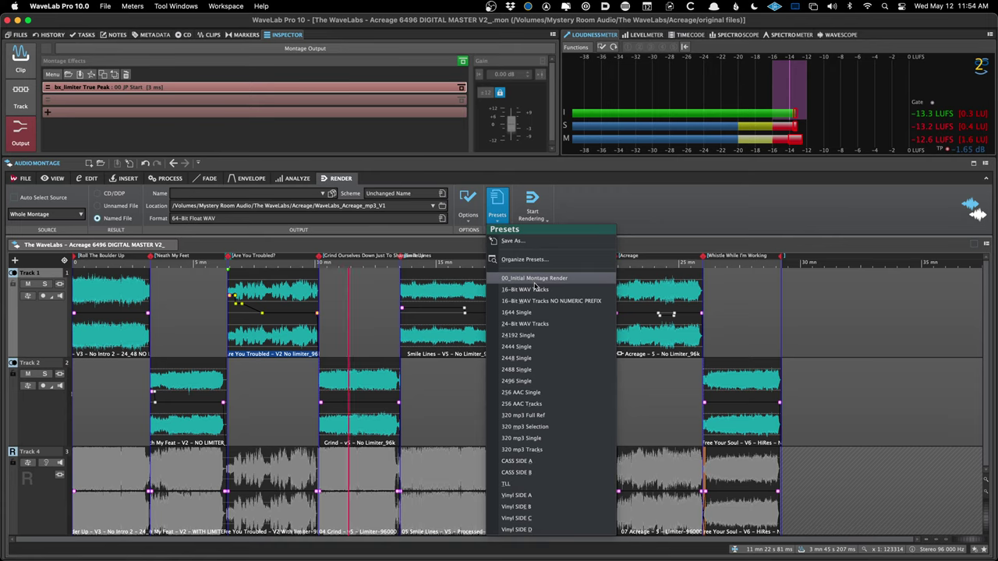
key(Escape)
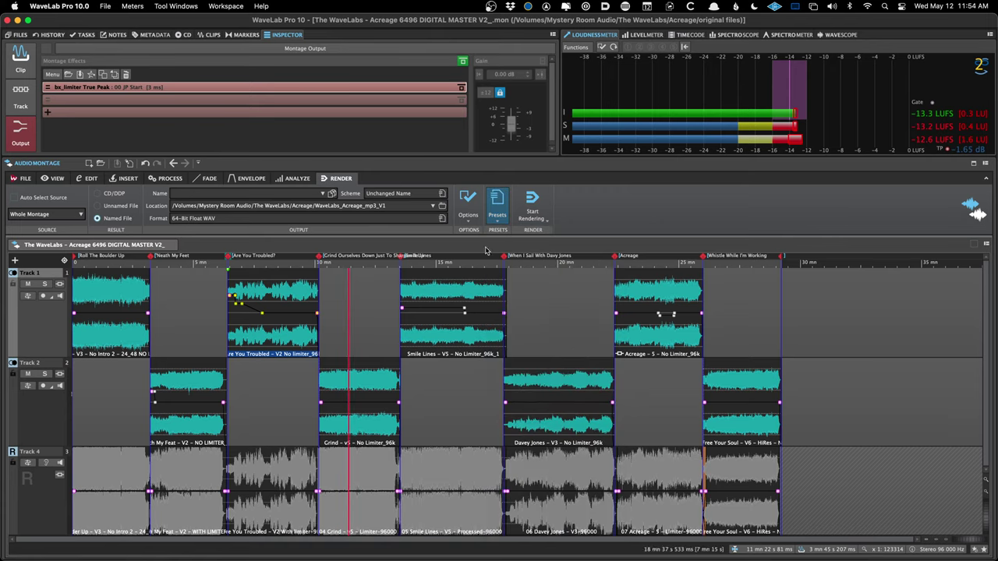
- Set the render output location to the 96k Renders folder inside the Acreage project folder
click(432, 205)
click(433, 216)
click(433, 216)
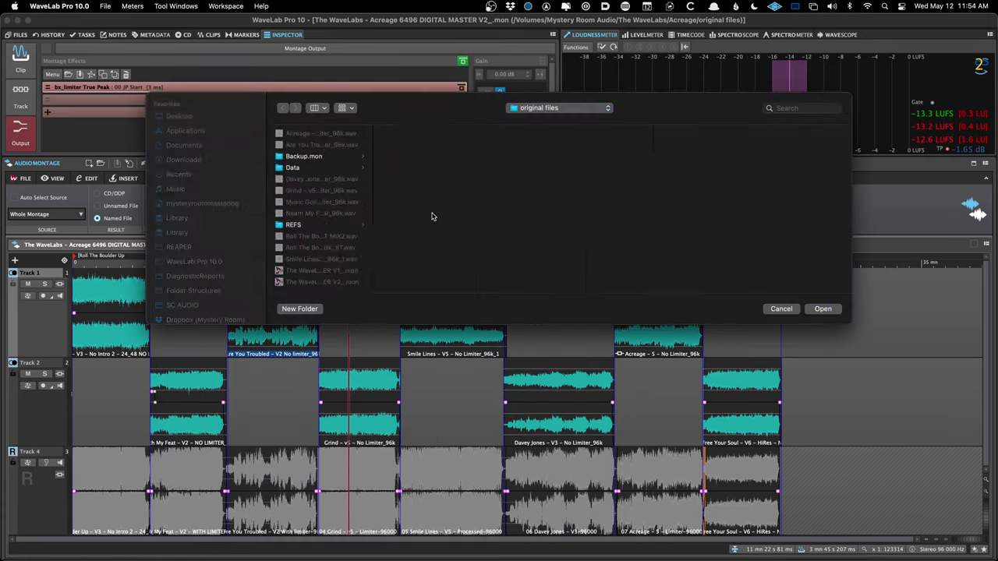
key(Up)
key(Up)
key(Up)
key(Up)
key(Up)
key(Up)
key(Up)
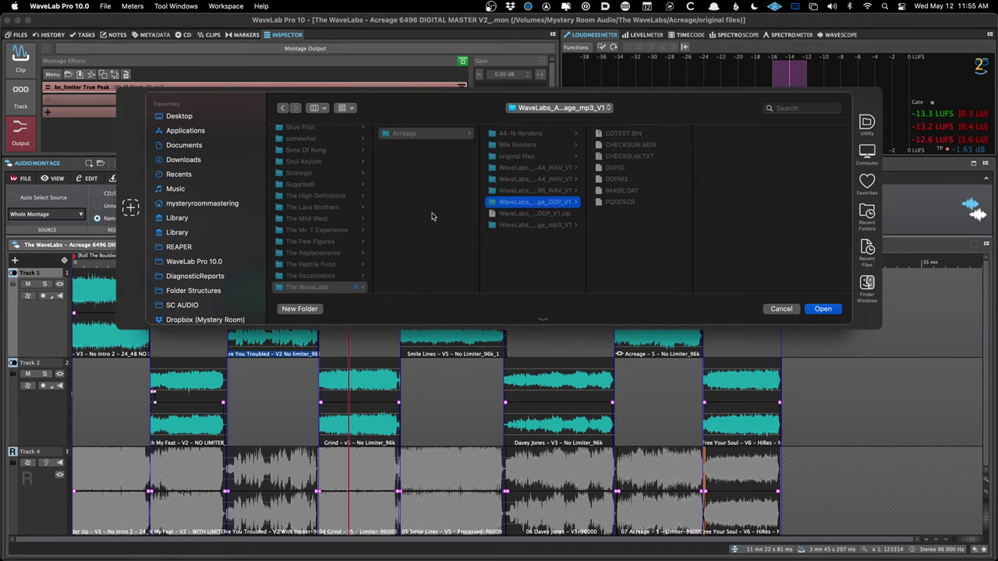
key(Return)
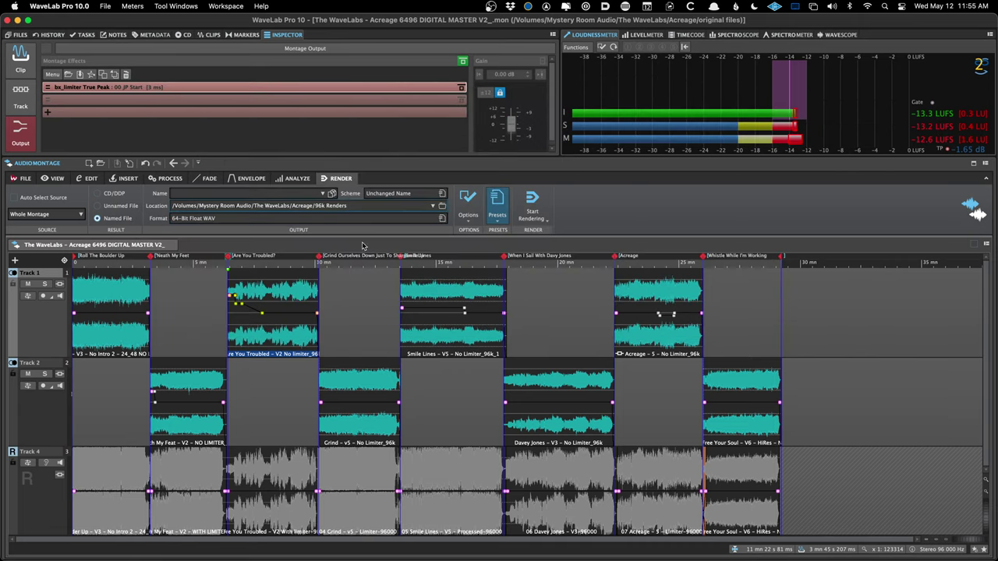
- Name the render output WaveLabs_Acreage_V2 and start rendering the whole montage
mouse_move(332, 196)
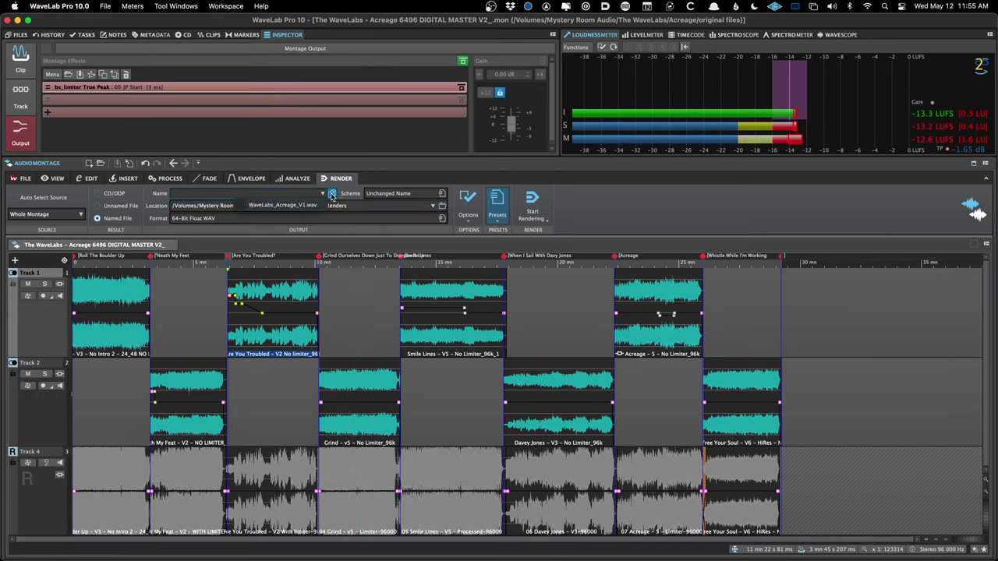
click(332, 194)
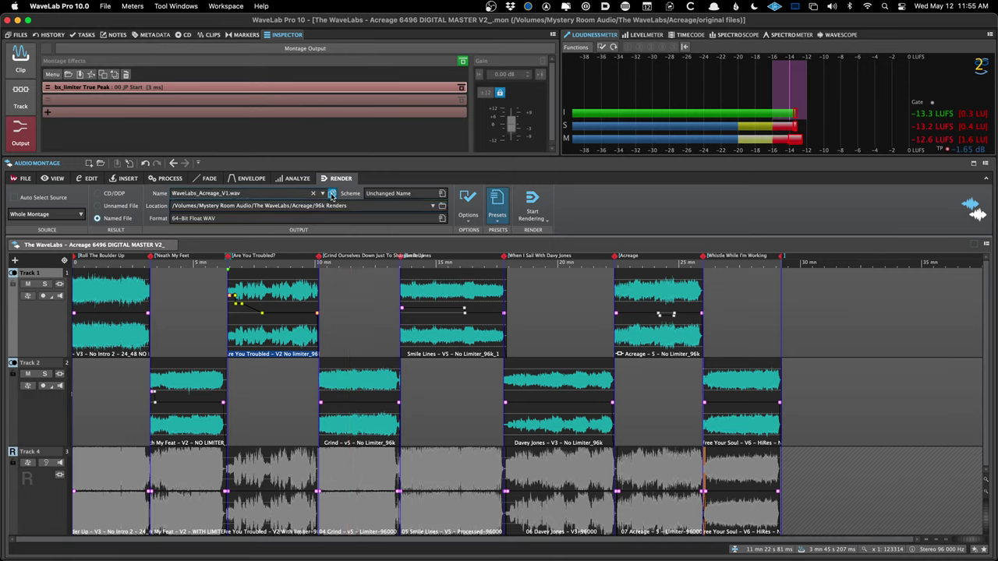
key(BackSpace)
key(BackSpace)
key(BackSpace)
key(BackSpace)
key(BackSpace)
text(2)
key(Return)
key(Return)
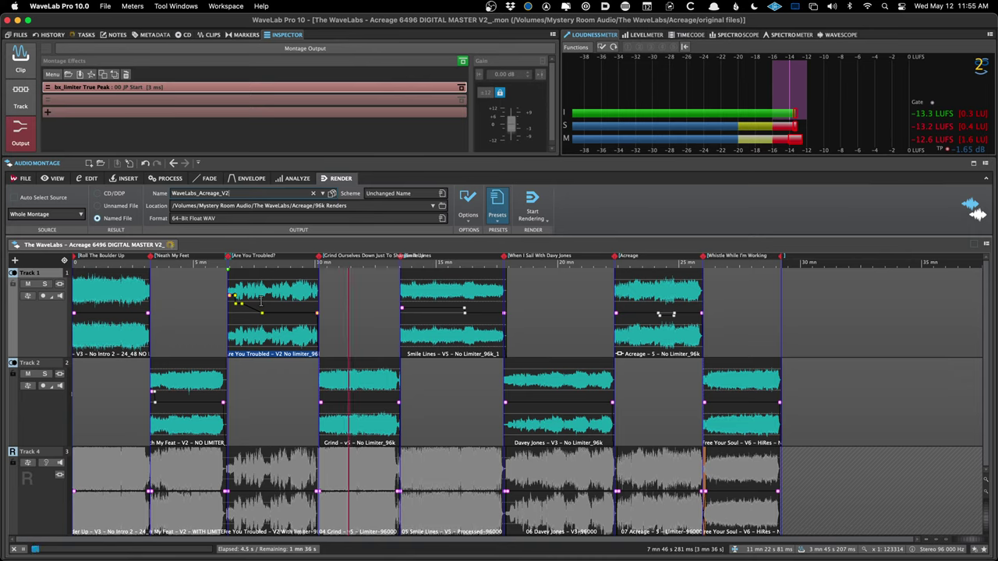
- Switch to Path Finder, select the WaveLabs_Acreage_V1 .cue and .wav files in the 96k Renders folder, and return to WaveLab
key(super+Tab)
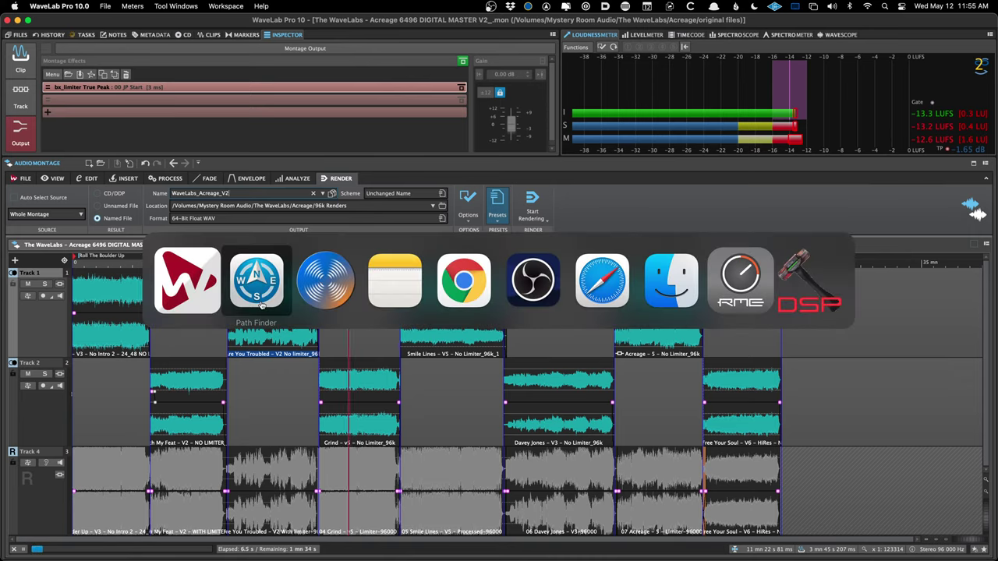
key(super+Tab)
key(super+Tab)
key(super+Tab)
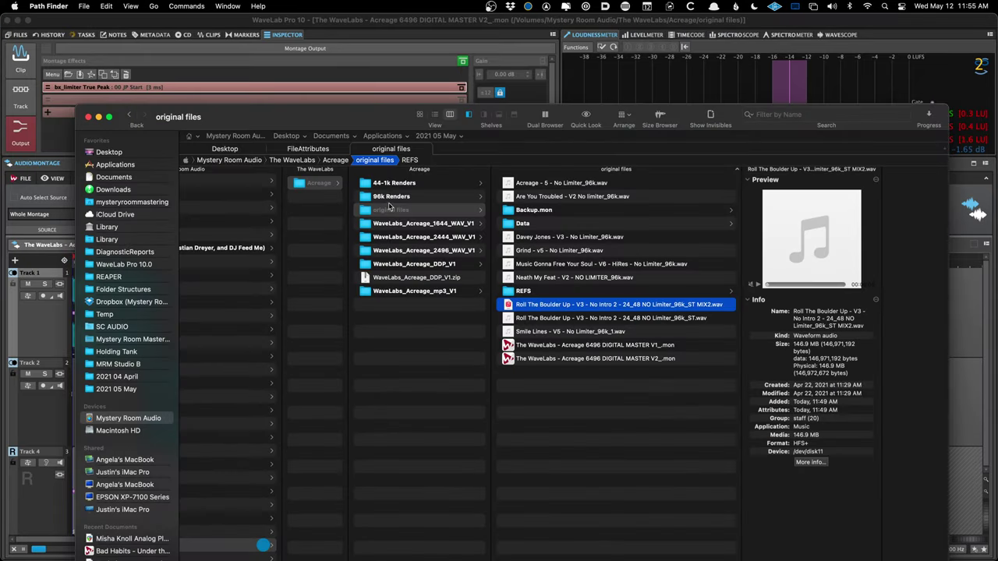
click(388, 198)
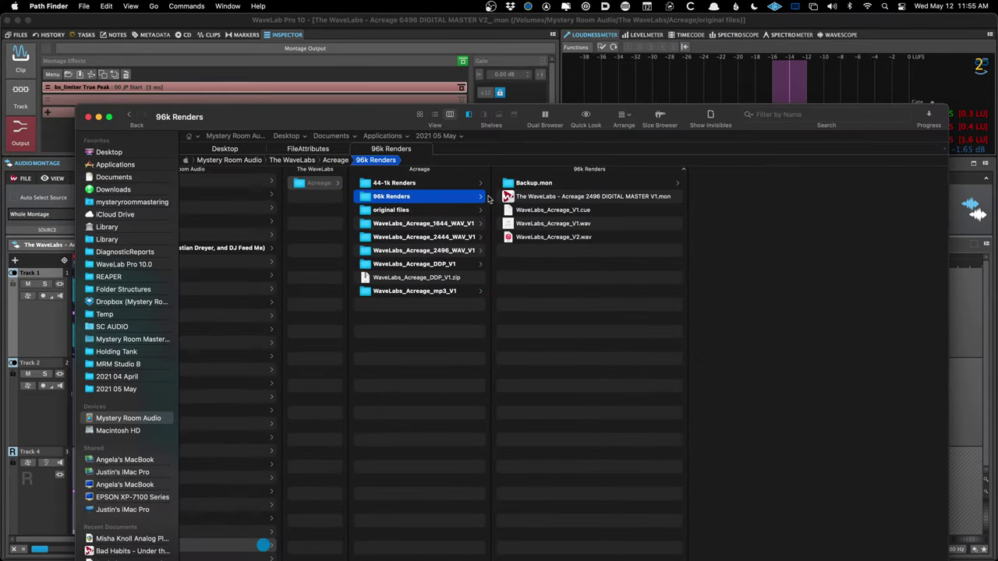
click(558, 226)
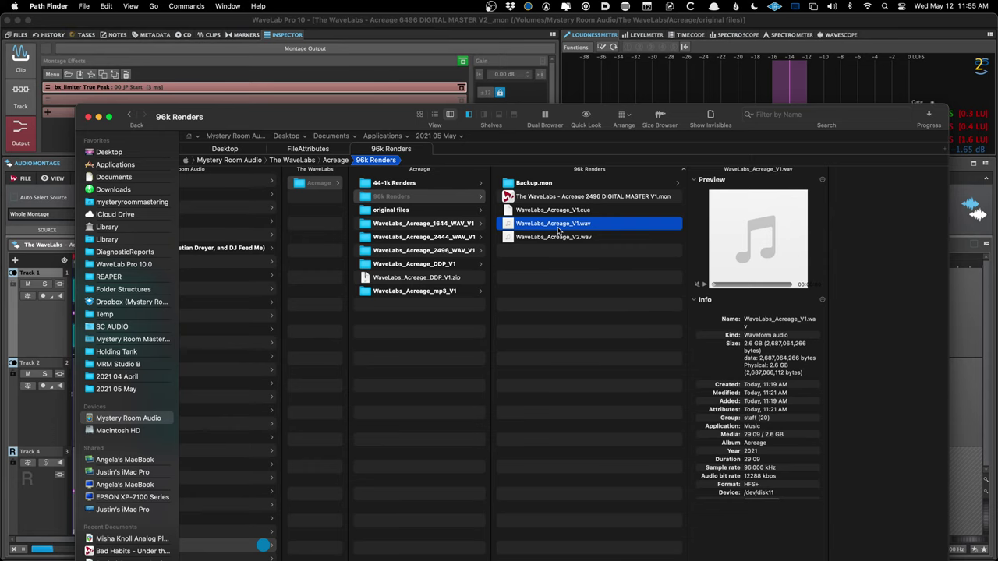
key(Left)
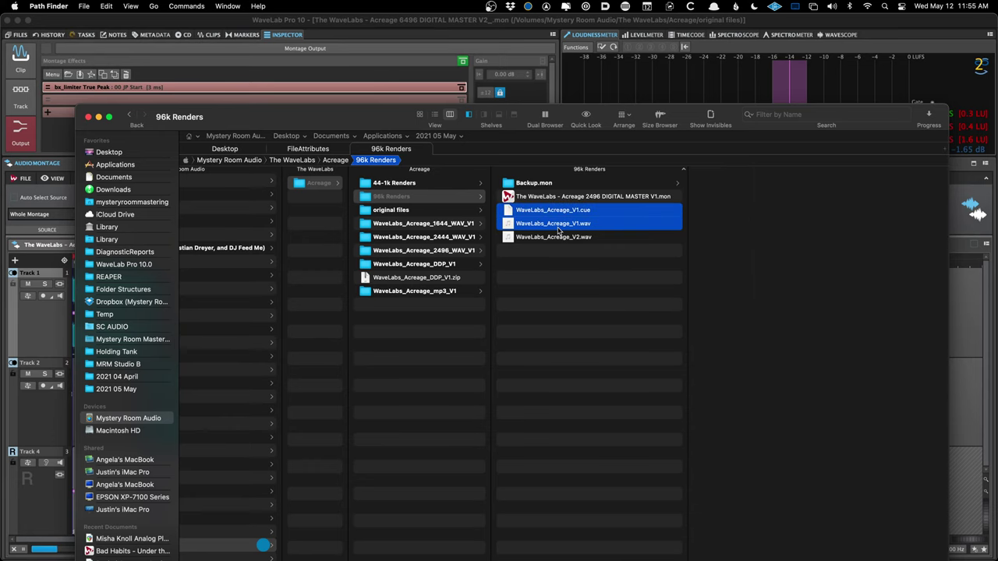
key(super+tab)
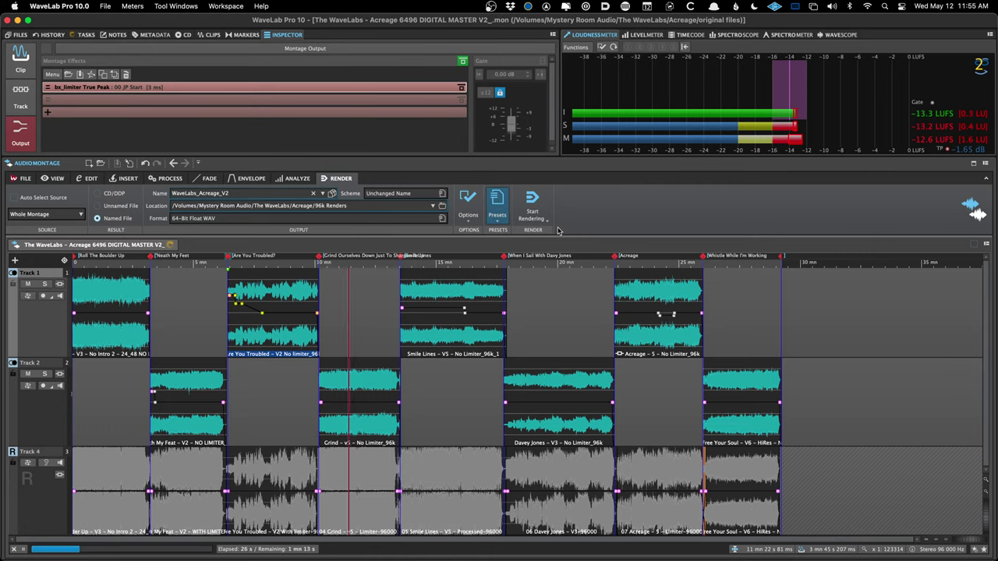
- Save the montage under the new name The WaveLabs - Acreage 6496 [Instrumental] DIGITAL MASTER V2_ in the original files folder
click(89, 299)
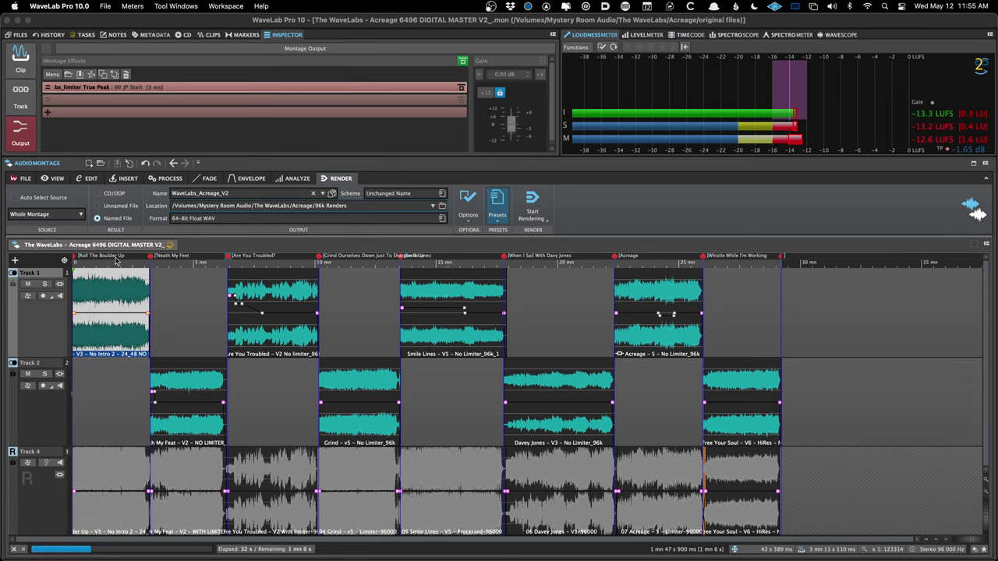
key(super+shift+s)
click(411, 253)
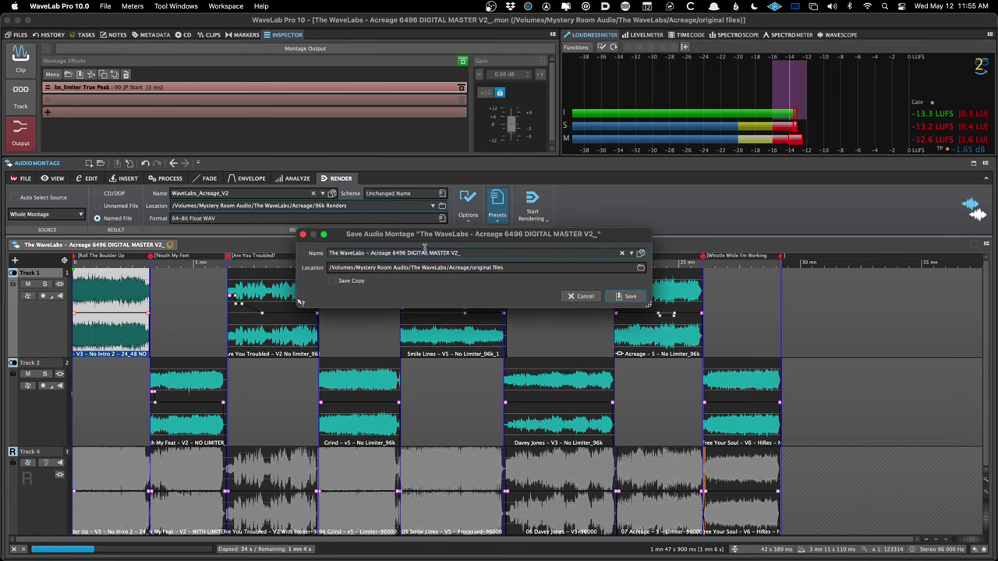
text([Instrumental])
key(Return)
click(94, 306)
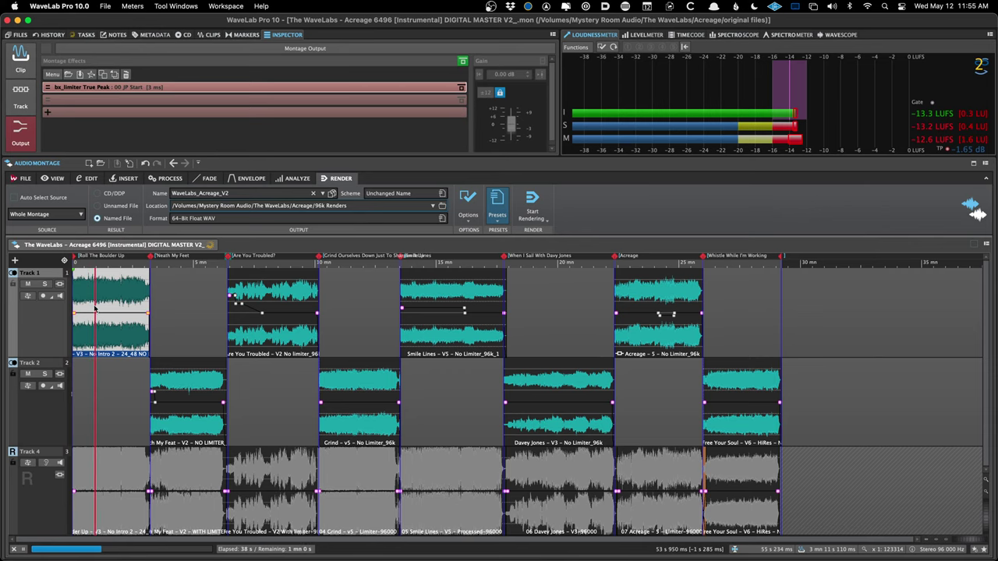
key(super+shift+s)
click(782, 310)
- Examine the starts of the Neath My Feet and Roll The Boulder Up clips against the reference track
click(195, 377)
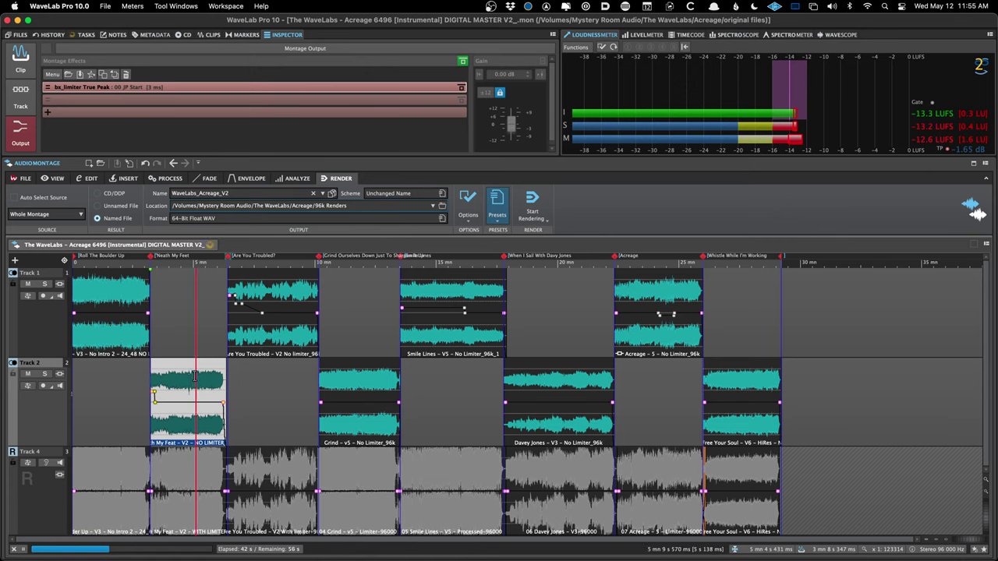
scroll(145, 376, up, 8)
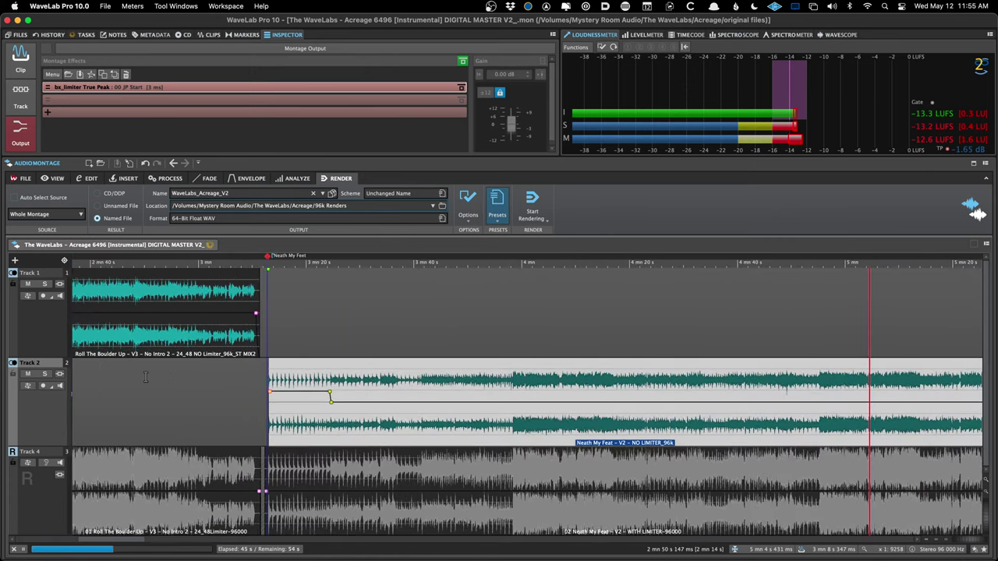
scroll(145, 376, up, 10)
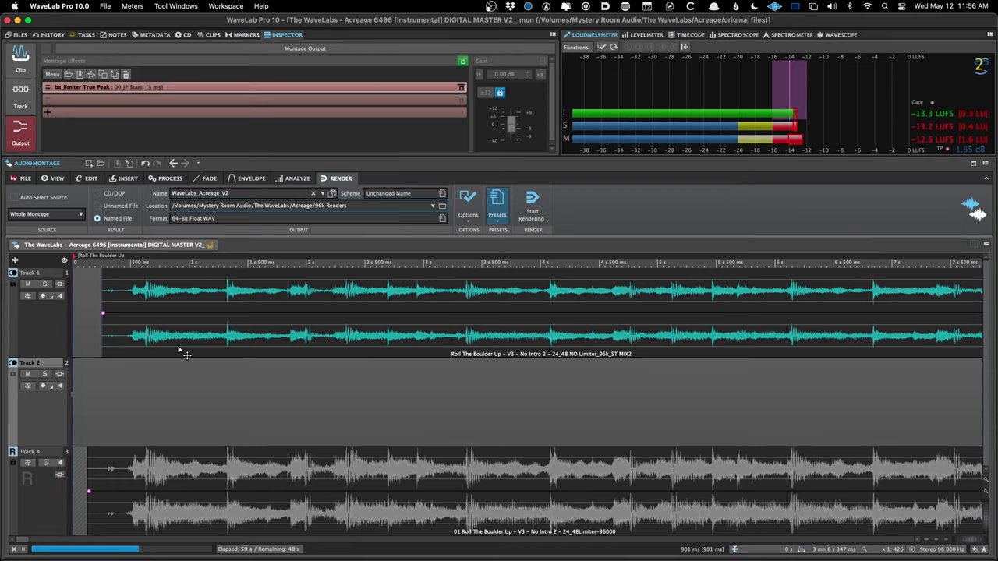
click(187, 295)
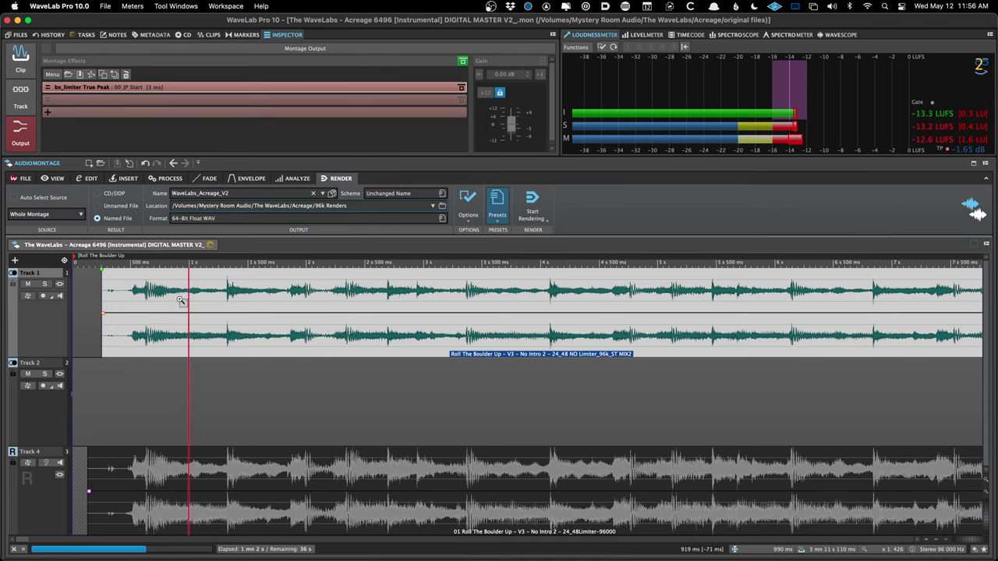
scroll(180, 301, down, 10)
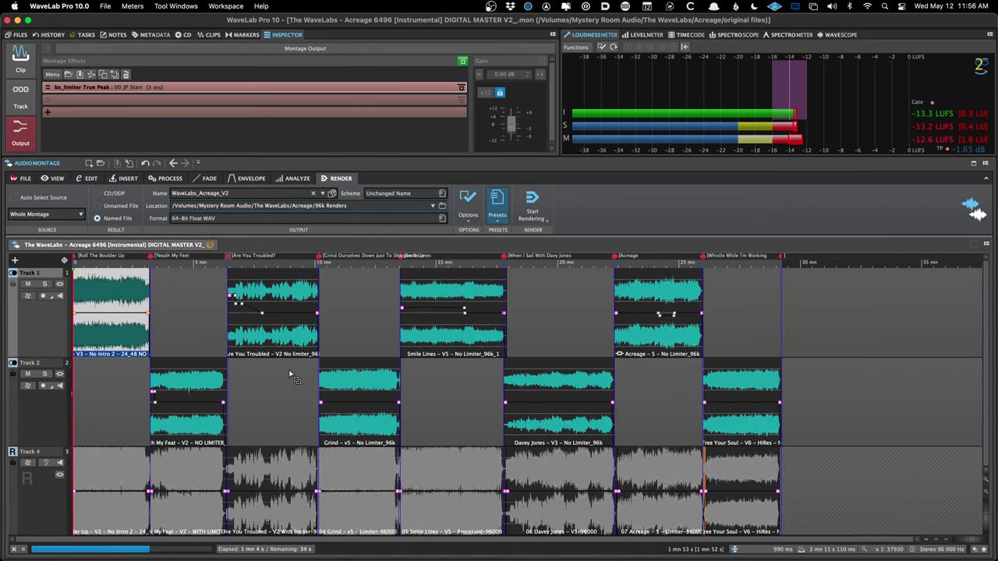
click(206, 378)
key(super+o)
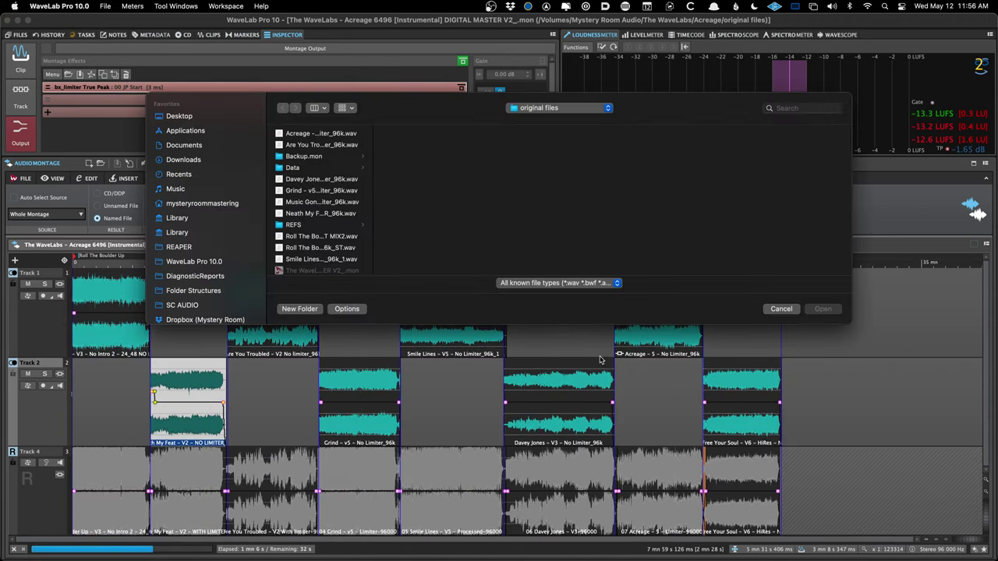
click(770, 309)
click(297, 353)
click(337, 380)
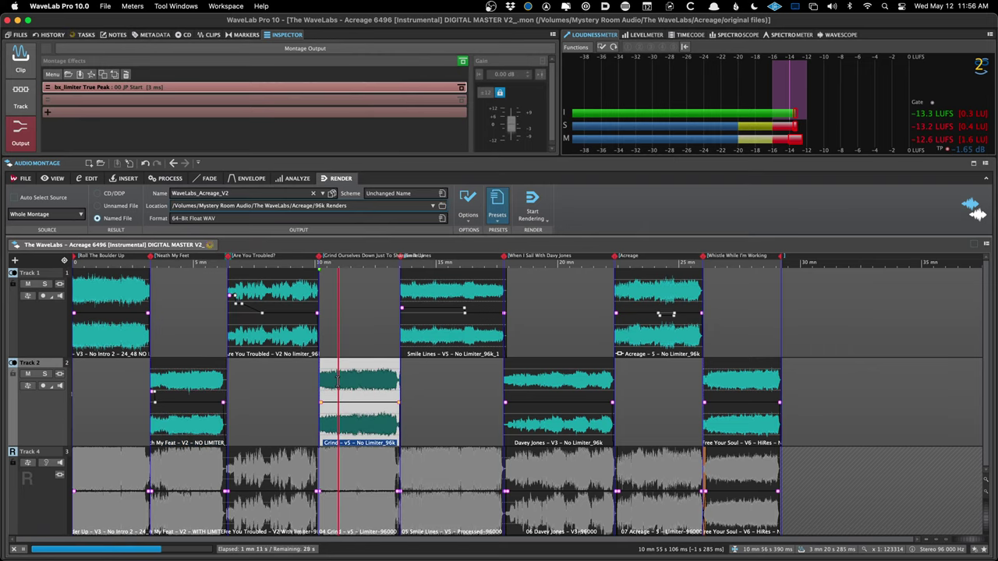
- Show the marker list and append [Instrumental] to the Roll The Boulder Up marker name
click(245, 34)
key(End)
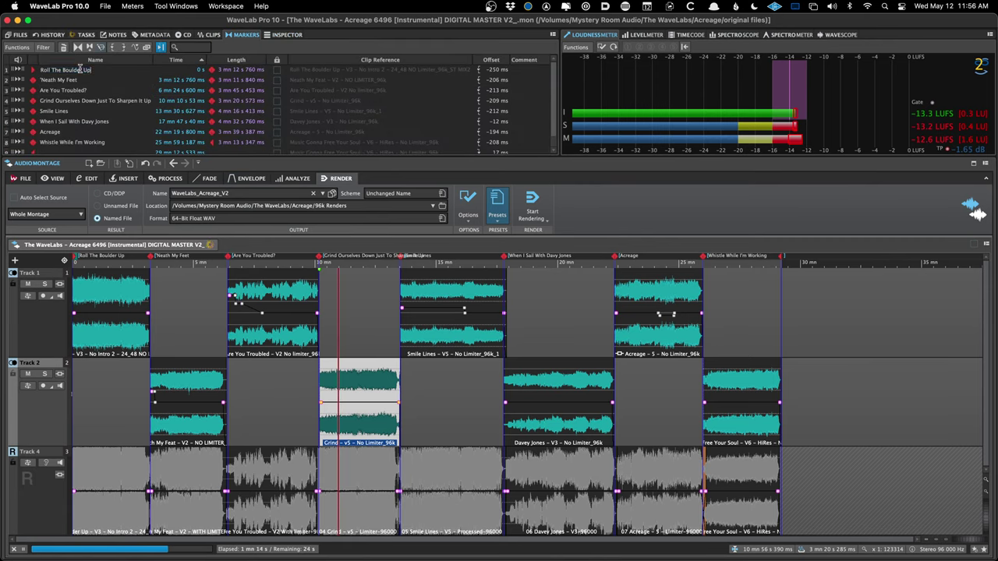
text([Instrumental])
key(Return)
- Append [Instrumental] to the 'Neath My Feet marker name
click(79, 79)
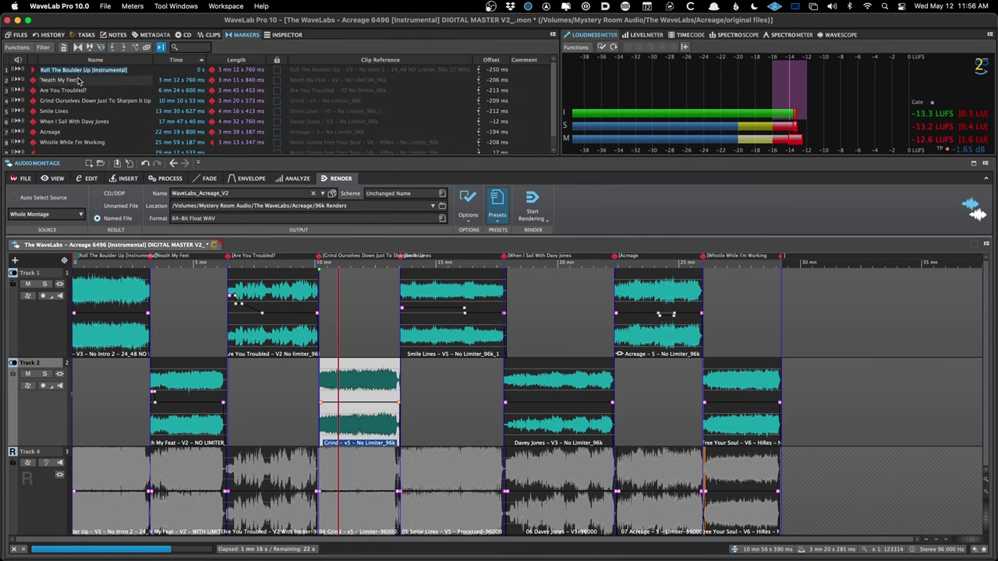
click(78, 80)
key(End)
text([Instrumental])
key(Return)
- Append [Instrumental] to the Are You Troubled? marker name
click(78, 91)
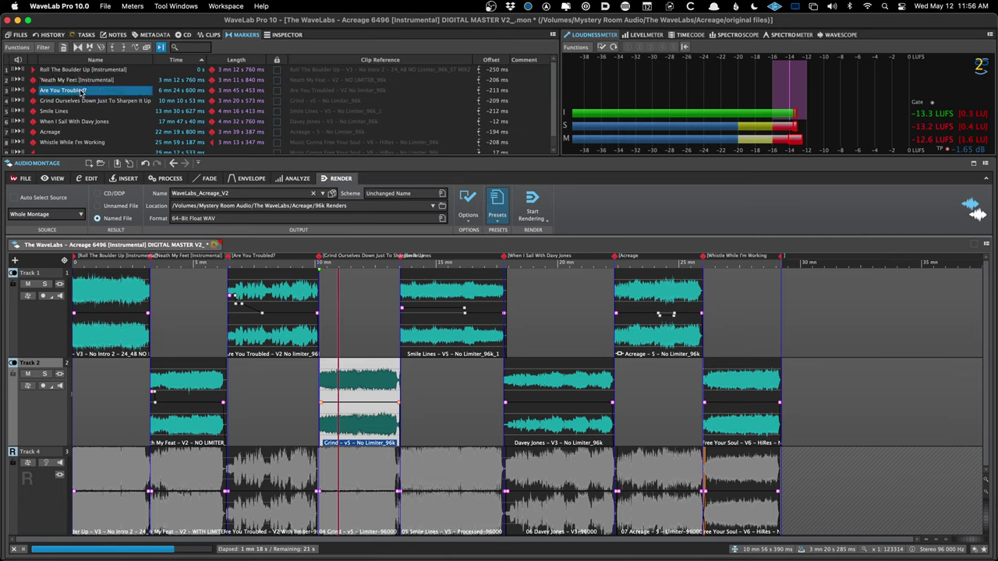
click(78, 90)
key(End)
text([Instrumental])
key(Return)
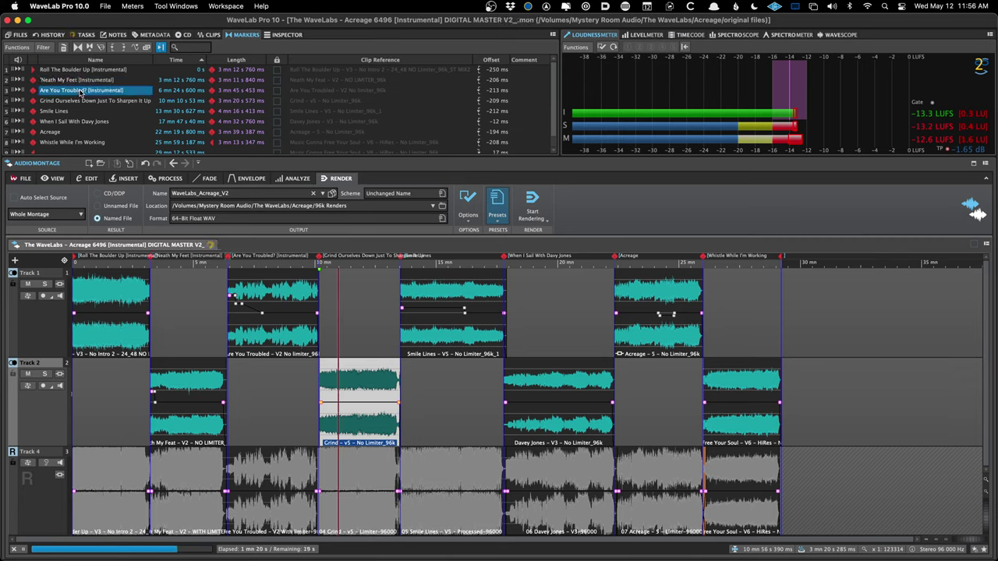
- Open the CD-Text Editor and review the titles from the album entry through track 8, then back to track 1
key(super+t)
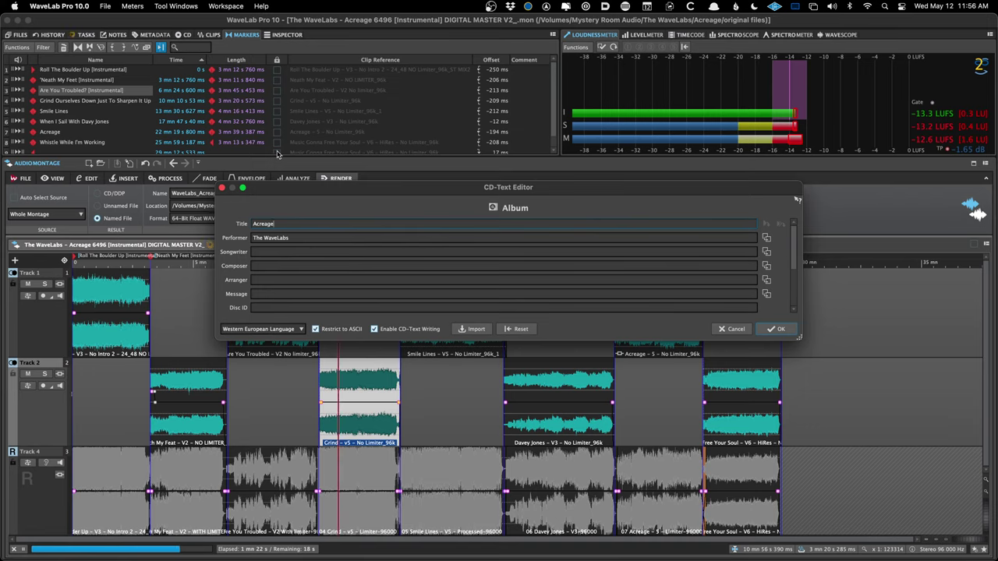
key(Page_Down)
click(781, 224)
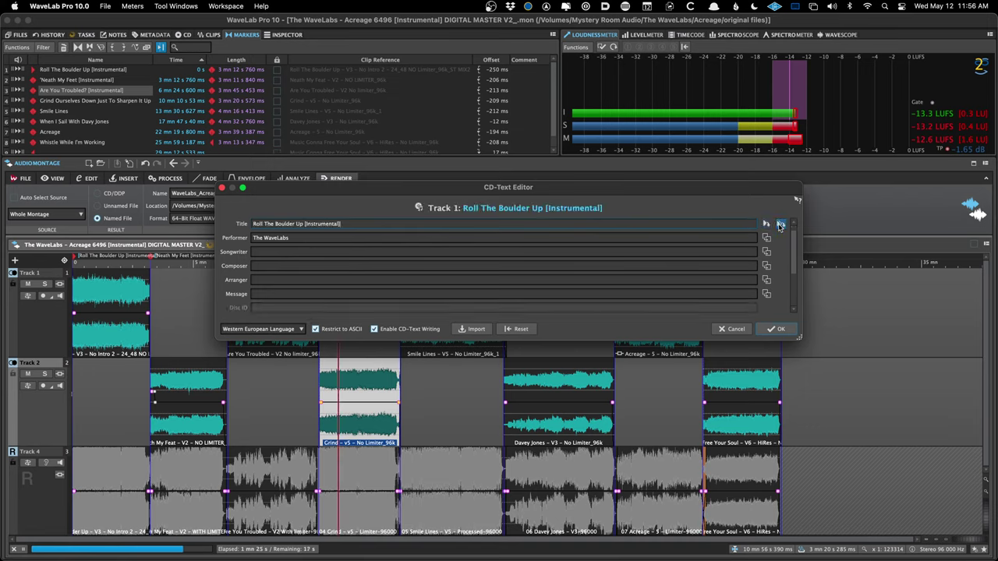
key(Page_Down)
key(Page_Down)
key(Page_Down)
key(Page_Down)
key(Page_Down)
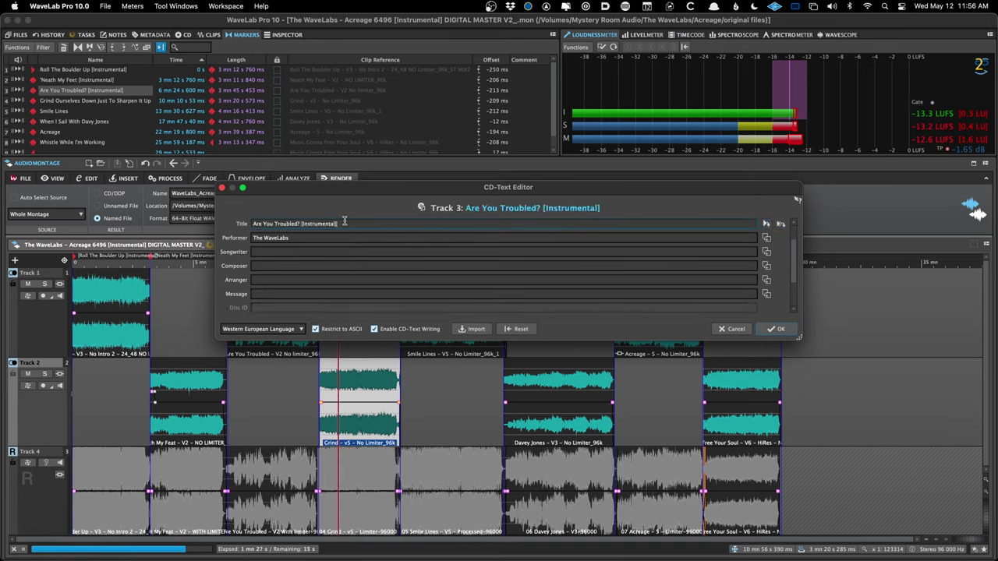
key(Page_Down)
key(Page_Down)
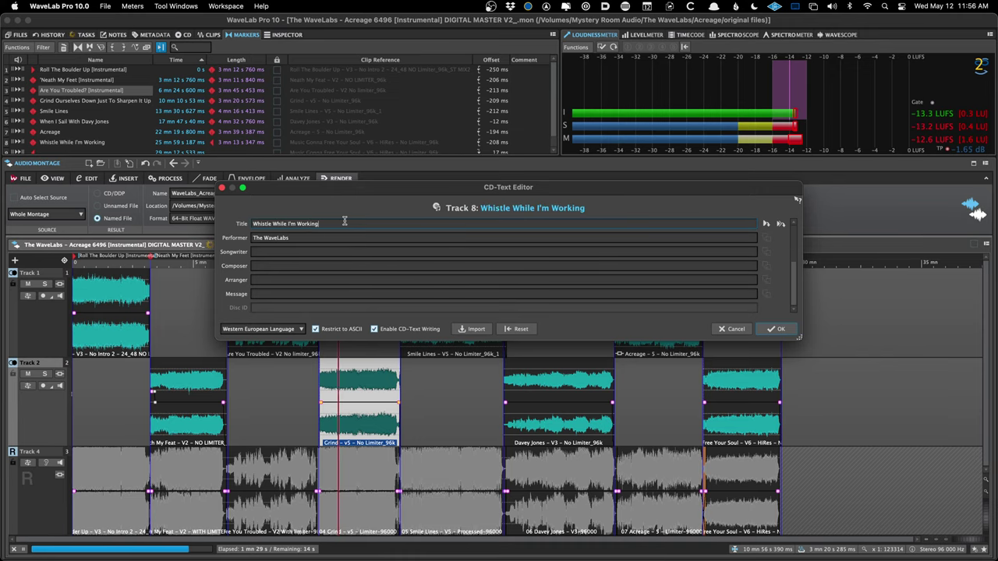
key(Page_Up)
key(Page_Up)
key(Page_Up)
key(Page_Up)
key(Page_Up)
key(Page_Up)
key(Page_Up)
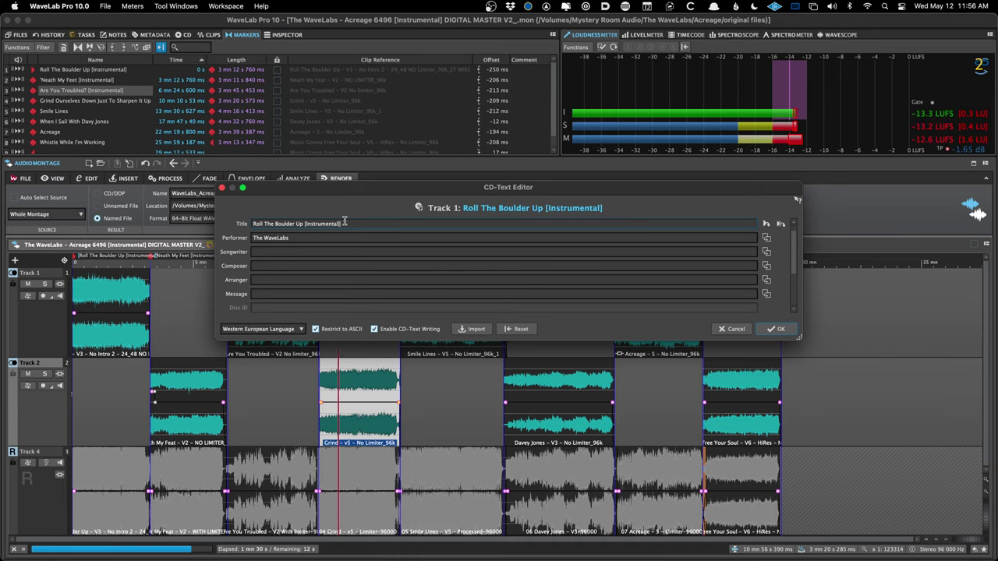
- Accept the CD-Text entries and close the Untitled 2 montage without saving it
key(Return)
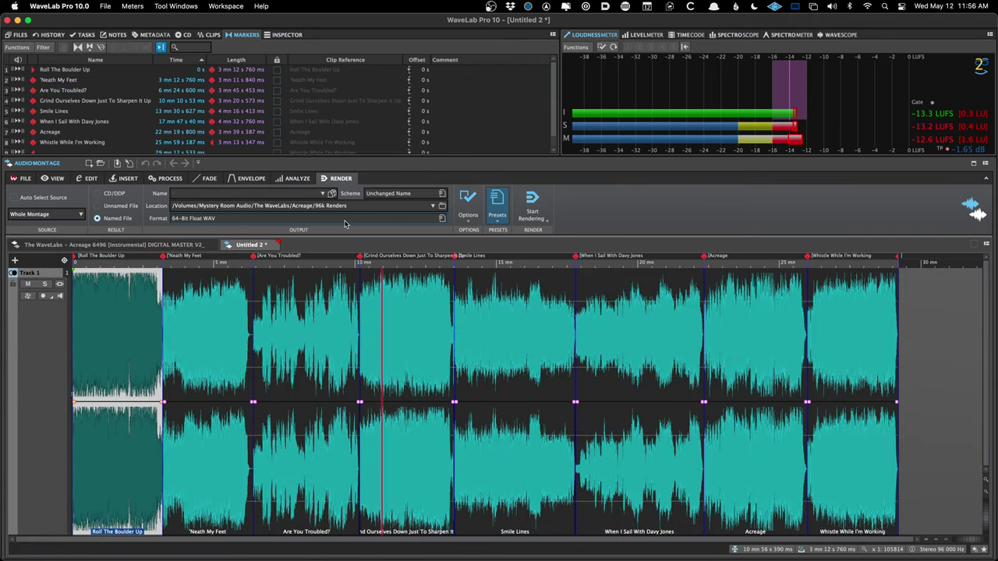
click(265, 244)
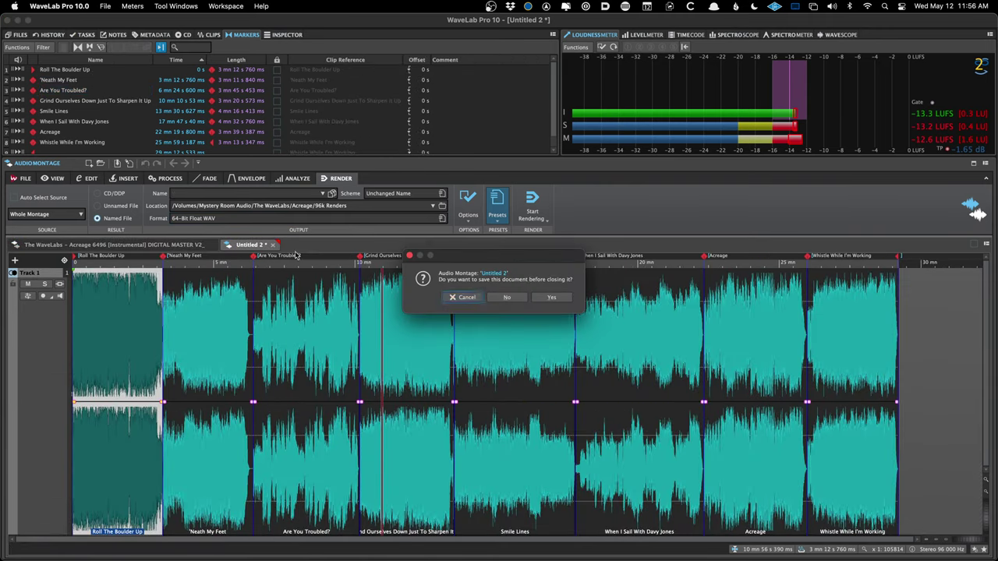
click(463, 298)
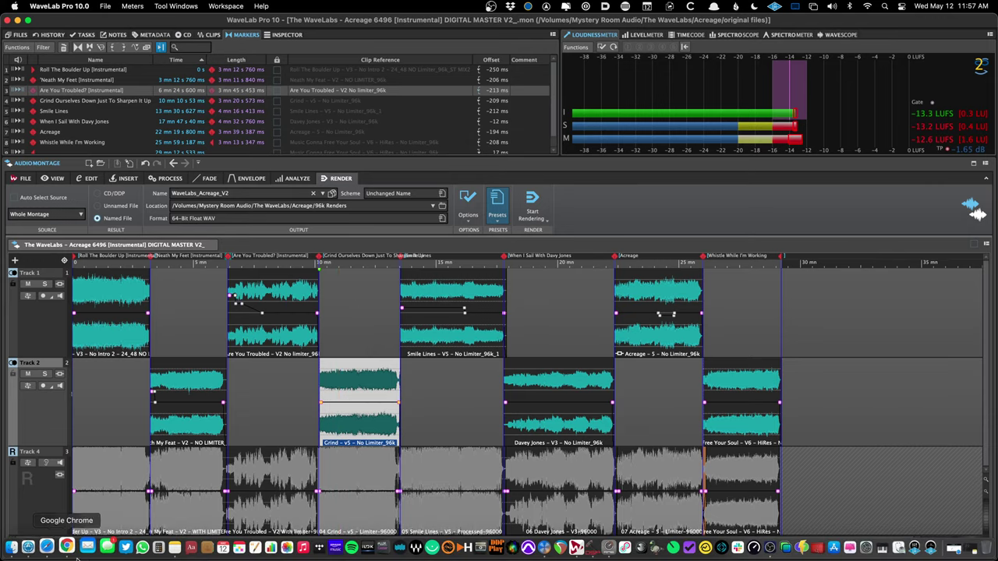
- Switch to Safari and look through the Videos, Presets and Downloads pages of the WaveLab Help site
click(51, 548)
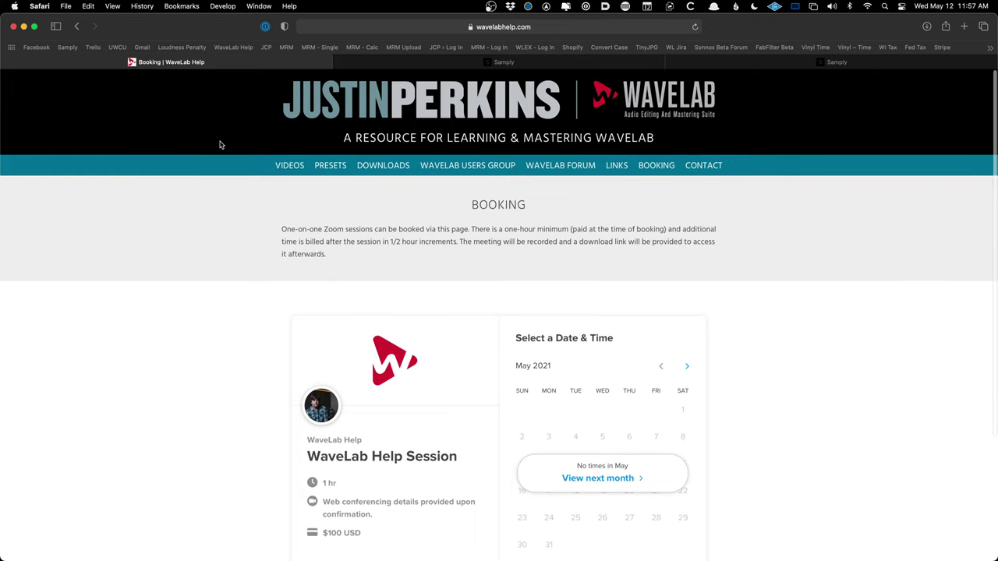
click(282, 167)
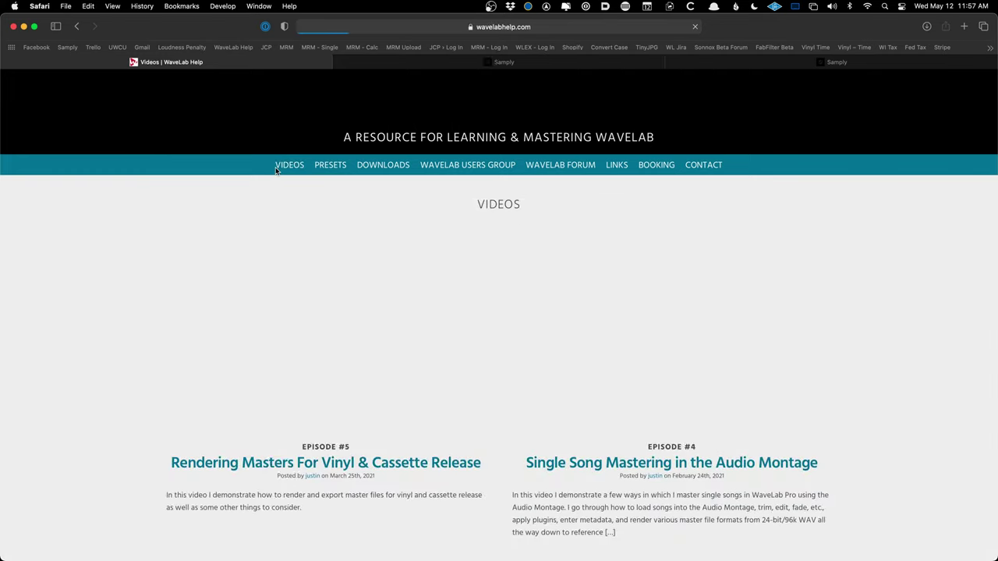
scroll(279, 172, down, 1)
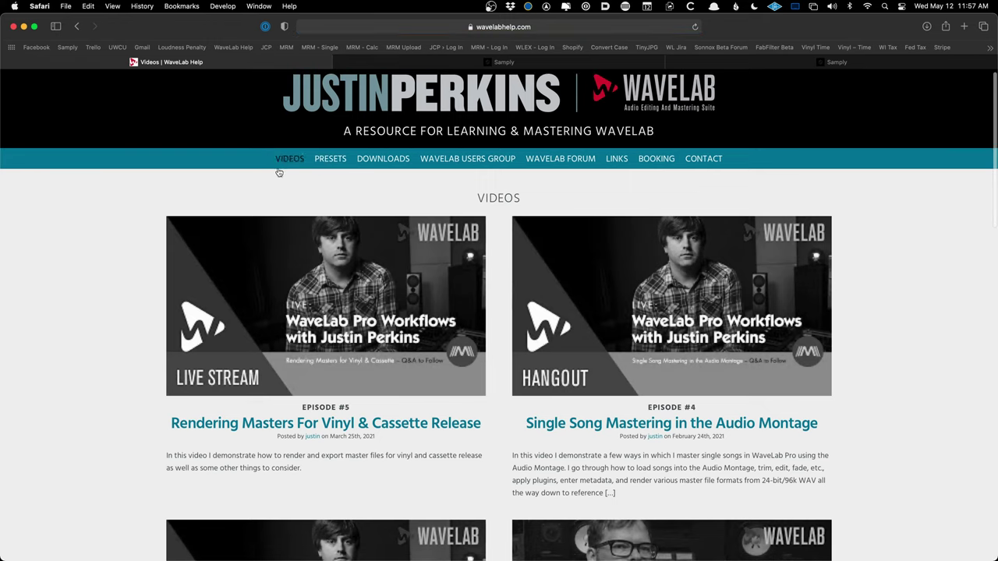
click(326, 159)
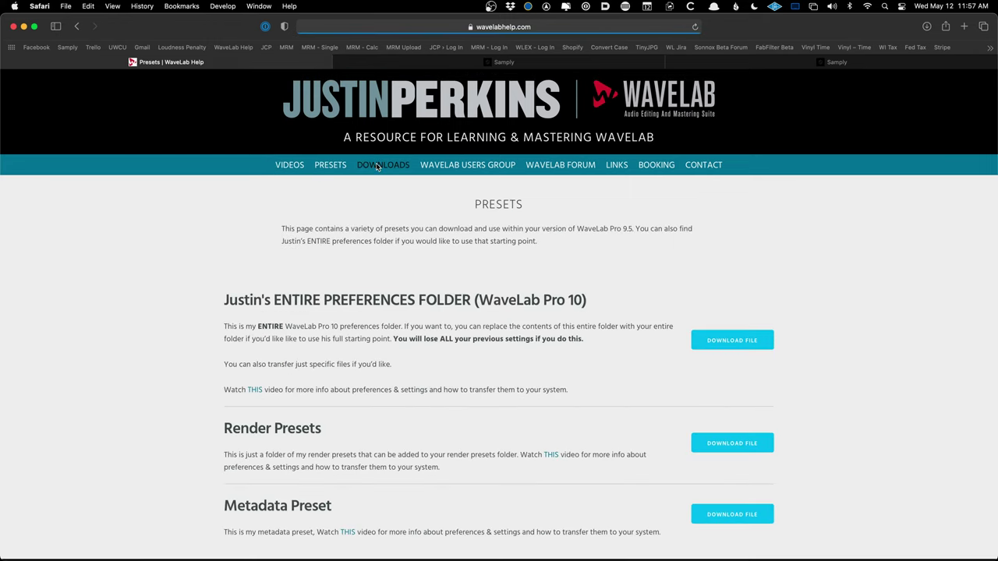
click(377, 166)
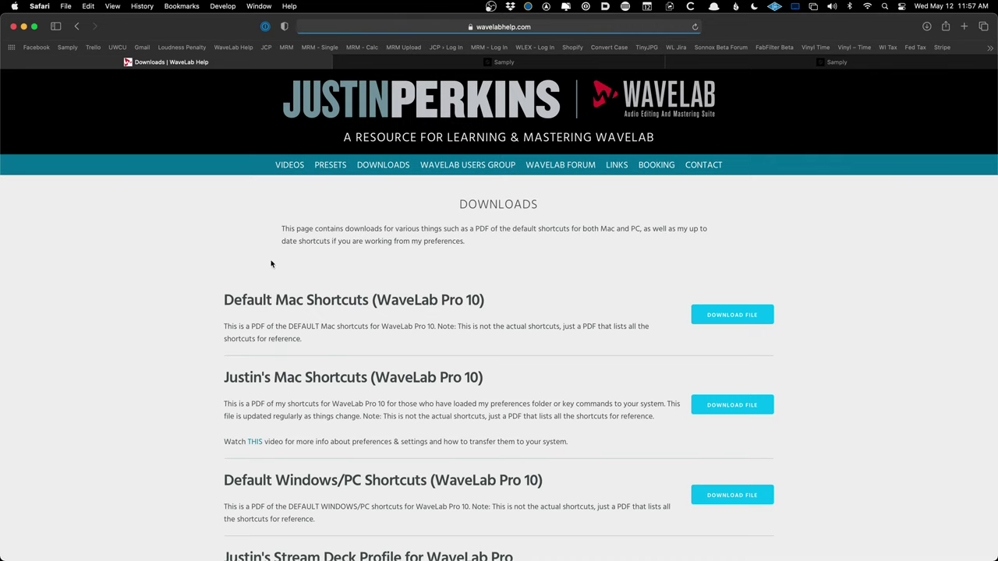
scroll(300, 271, down, 2)
scroll(224, 241, up, 2)
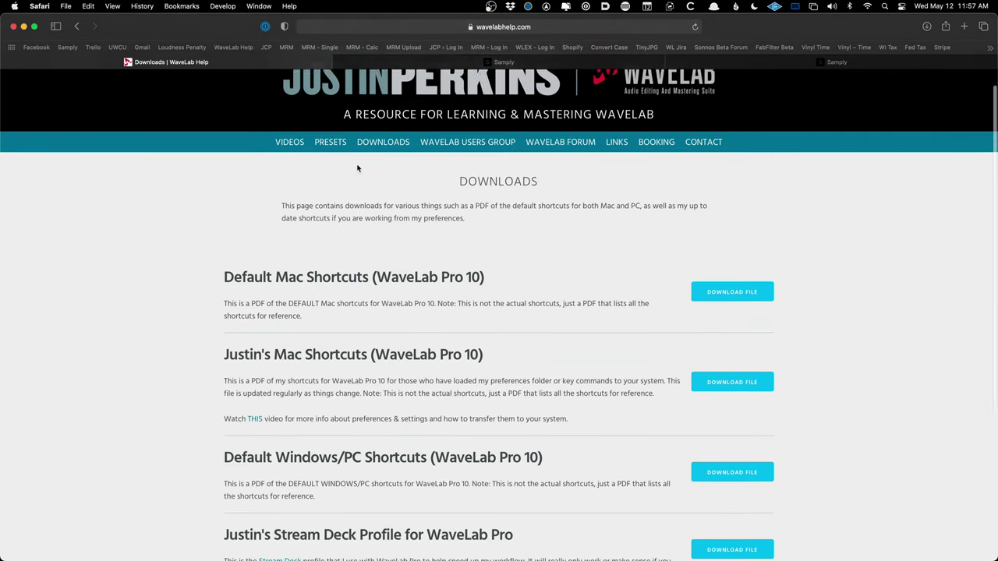
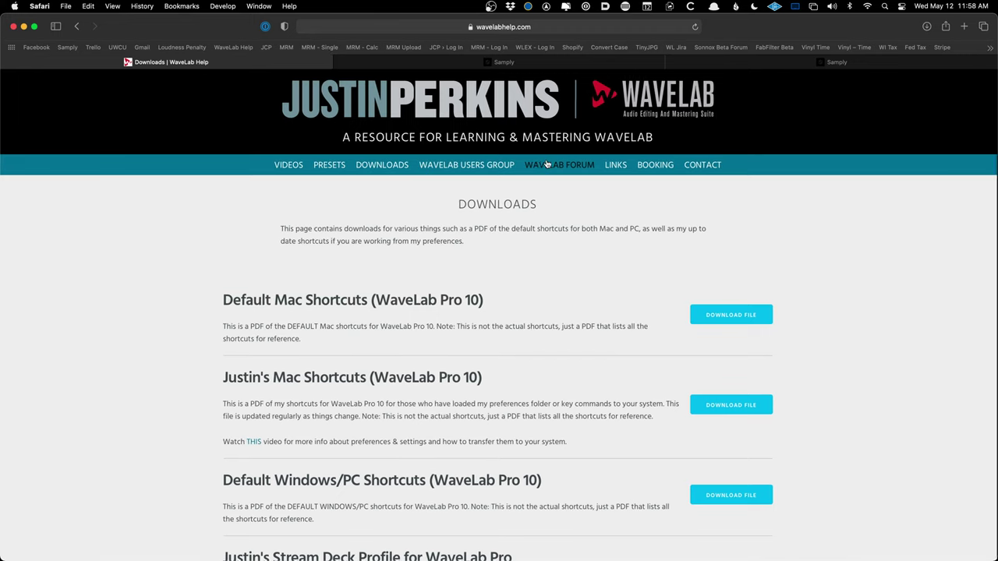
scroll(600, 160, down, 2)
scroll(658, 160, up, 1)
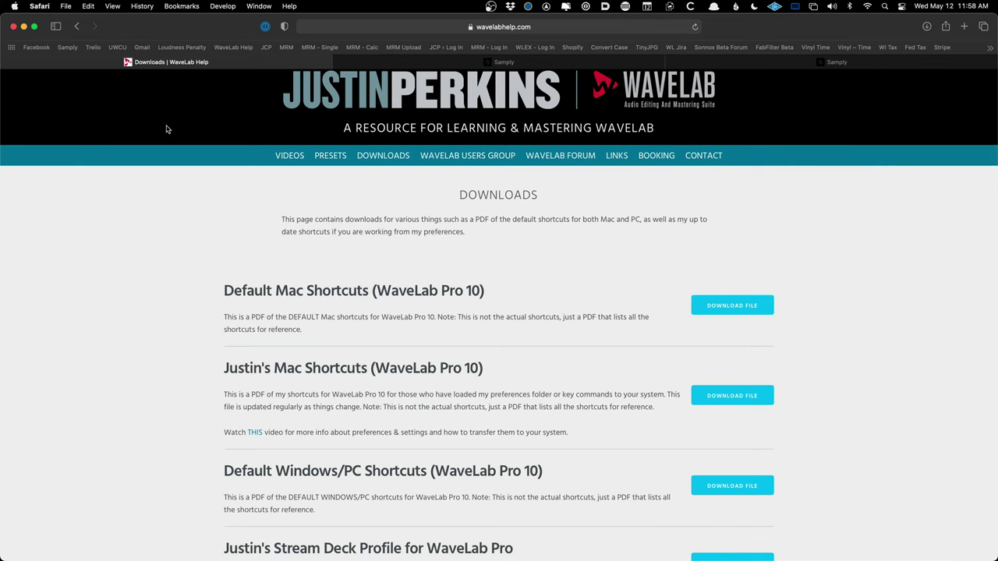
- Switch back to WaveLab and show the Volume/Fades envelopes of the instrumental montage's clips
key(super+Tab)
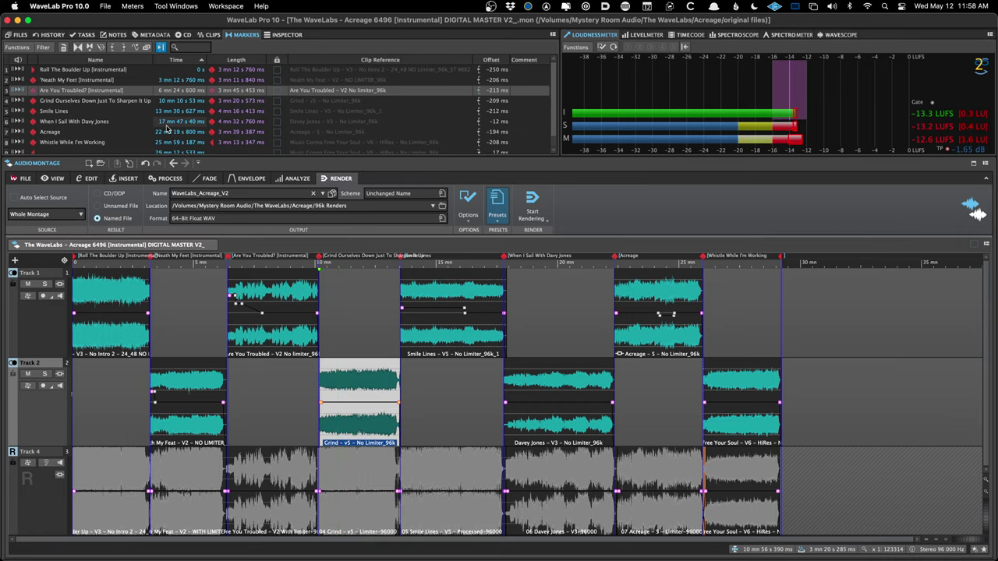
click(191, 312)
click(253, 180)
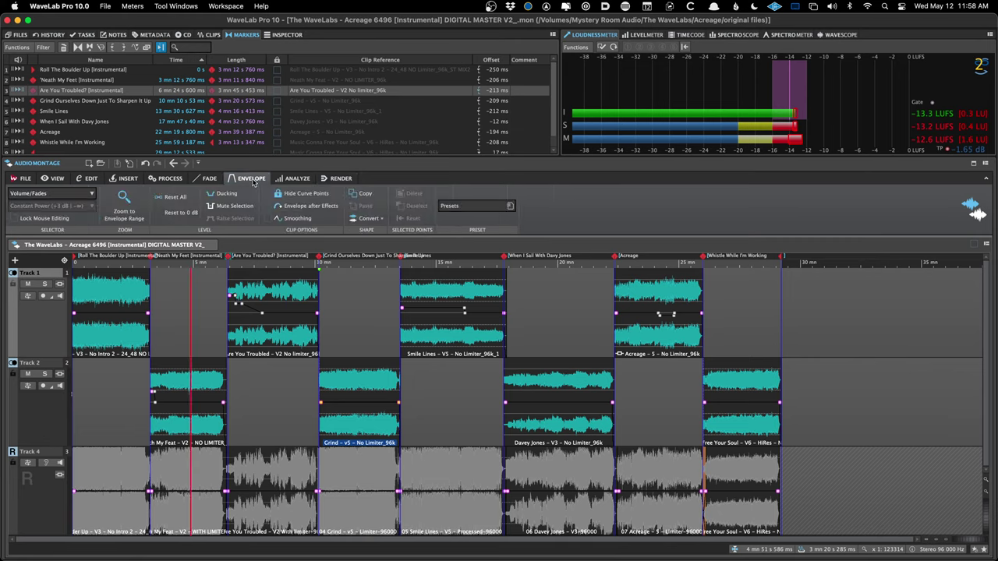
click(25, 195)
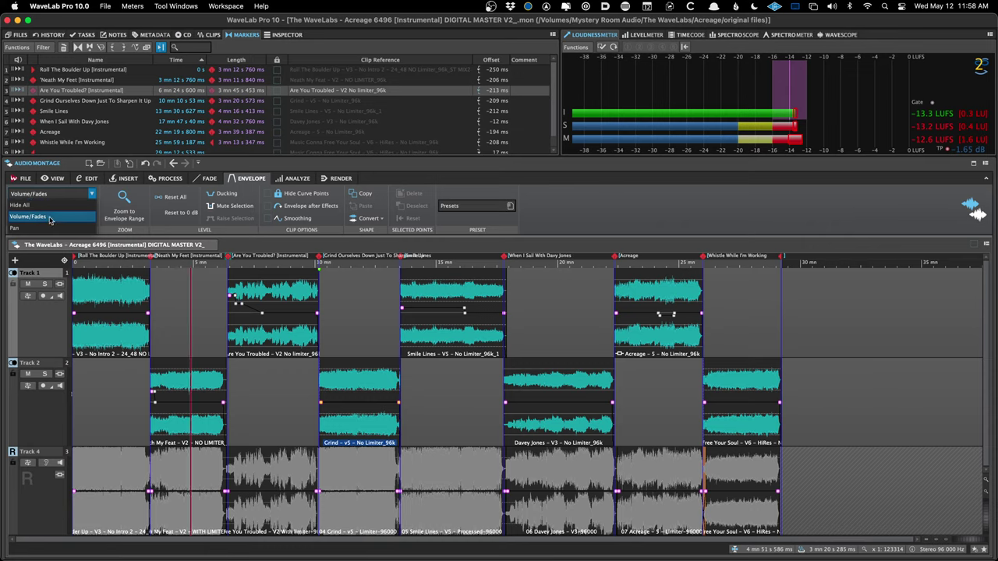
click(49, 220)
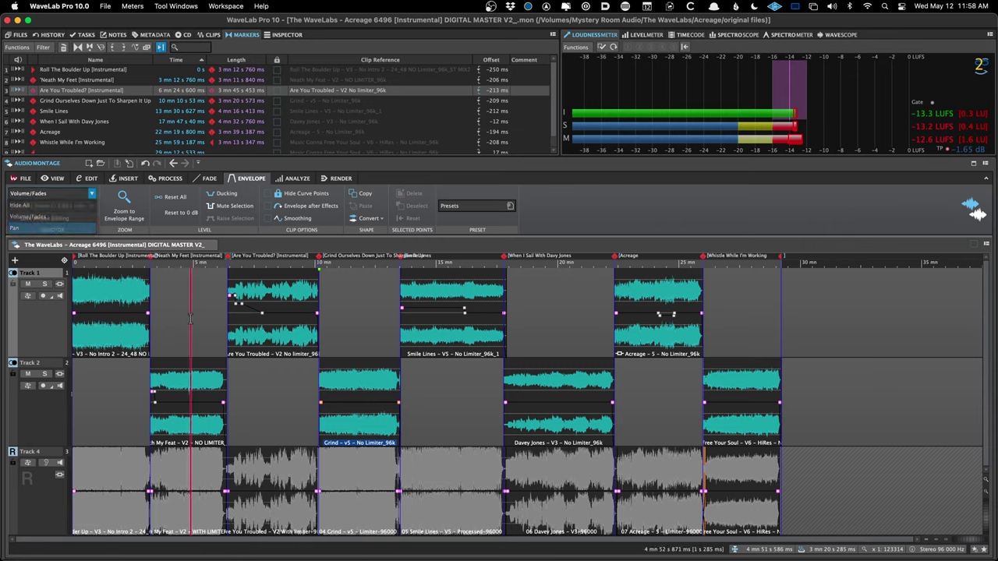
- Add volume envelope points to the Roll The Boulder Up clip at about 1.5 s, 6.1 s and 6.6 s
key(g)
key(g)
key(g)
key(g)
key(g)
key(g)
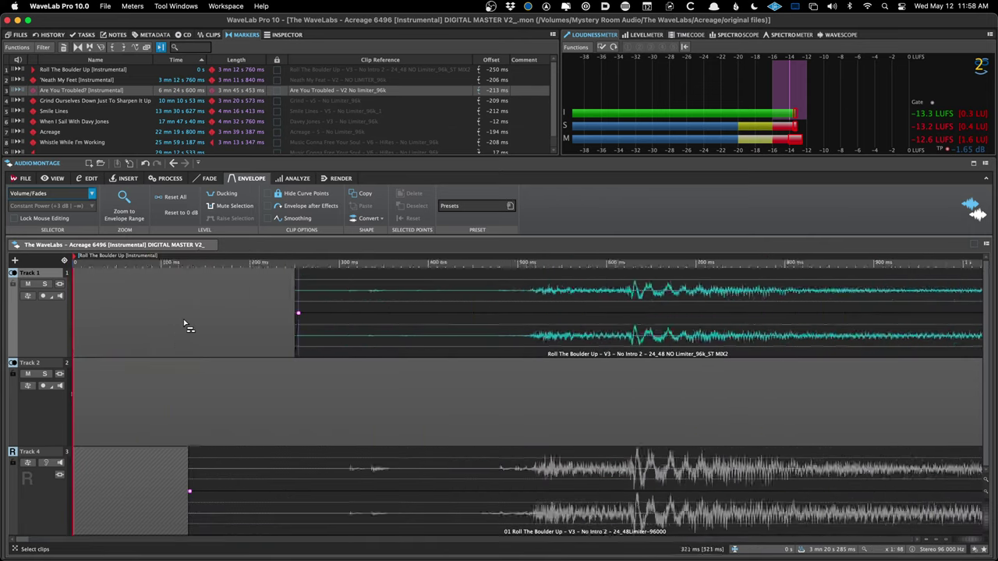
drag(347, 314, 362, 318)
key(h)
key(h)
key(h)
click(360, 317)
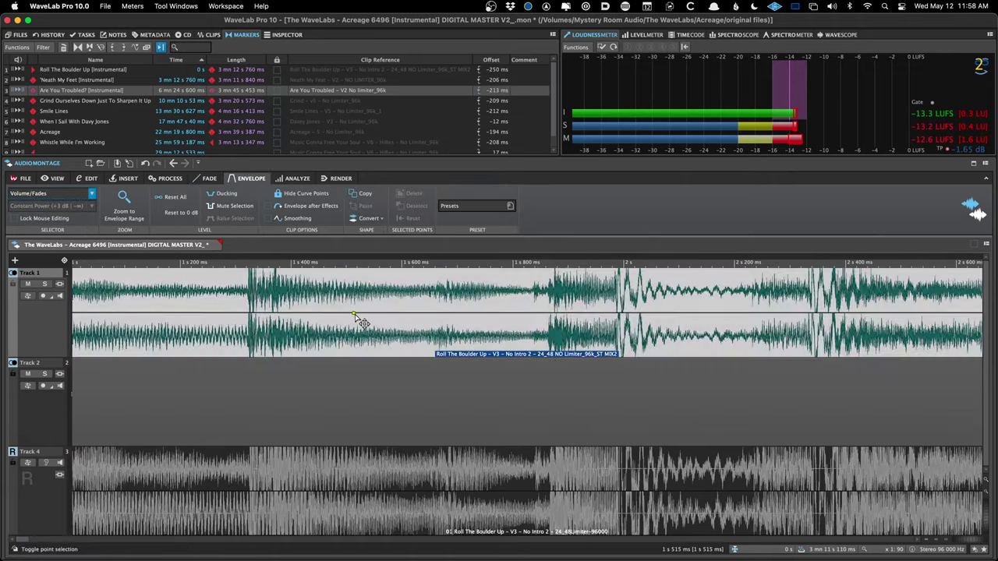
key(h)
key(h)
click(376, 313)
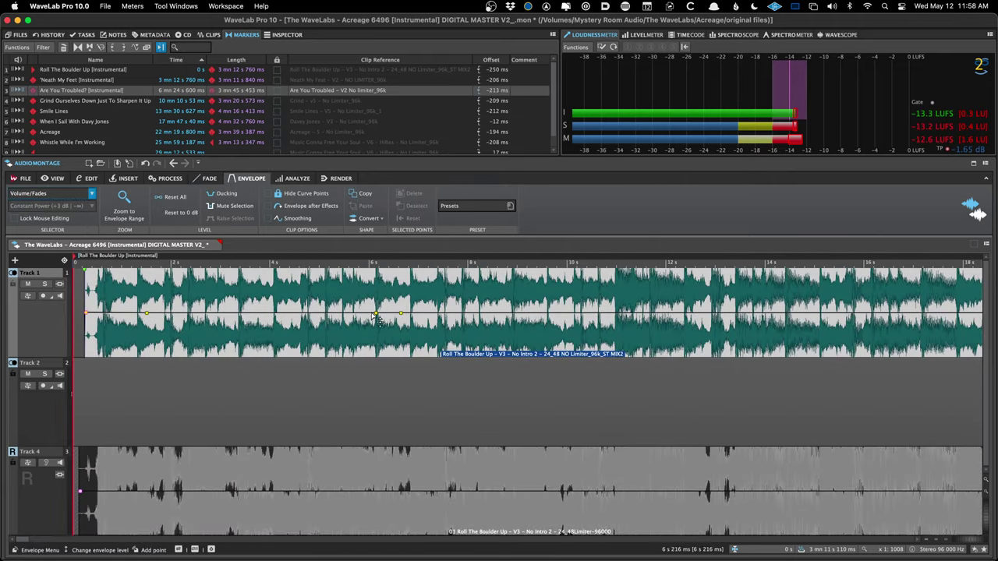
- Add volume points at about 5.5 s and 5.9 s and adjust the level of the short envelope section around 6 s
click(365, 314)
click(347, 313)
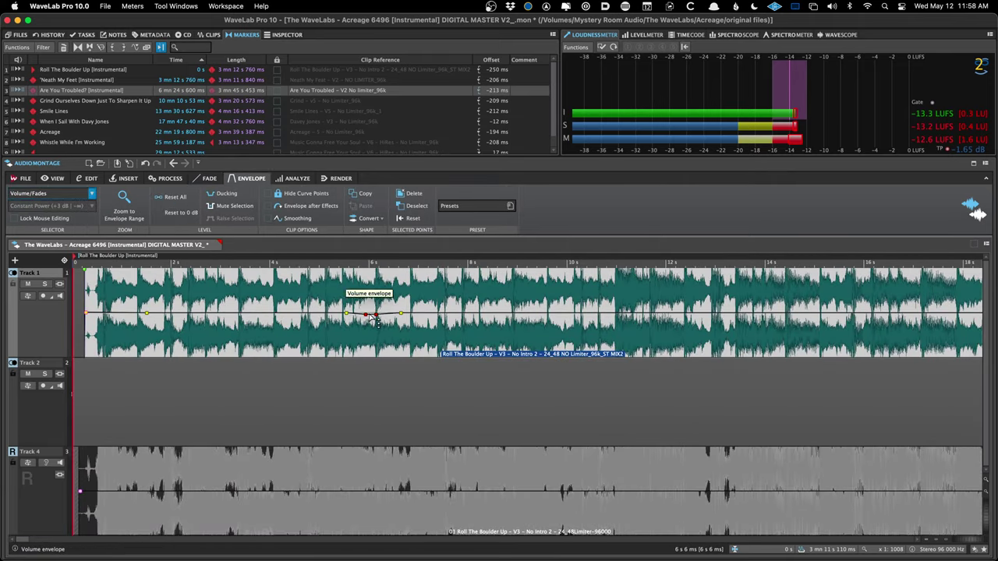
mouse_move(372, 314)
mouse_down()
mouse_move(376, 326)
mouse_move(377, 313)
mouse_up()
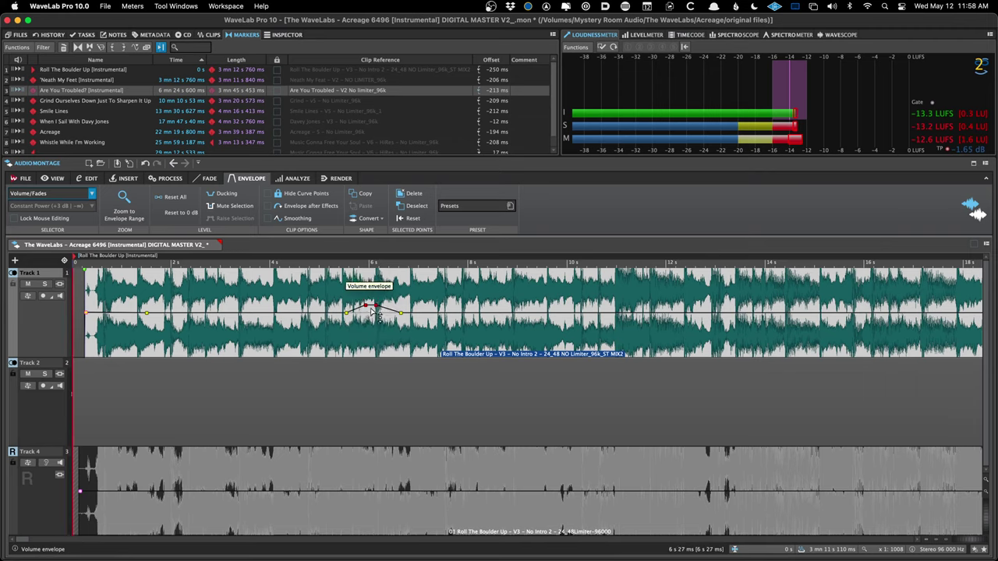
click(438, 312)
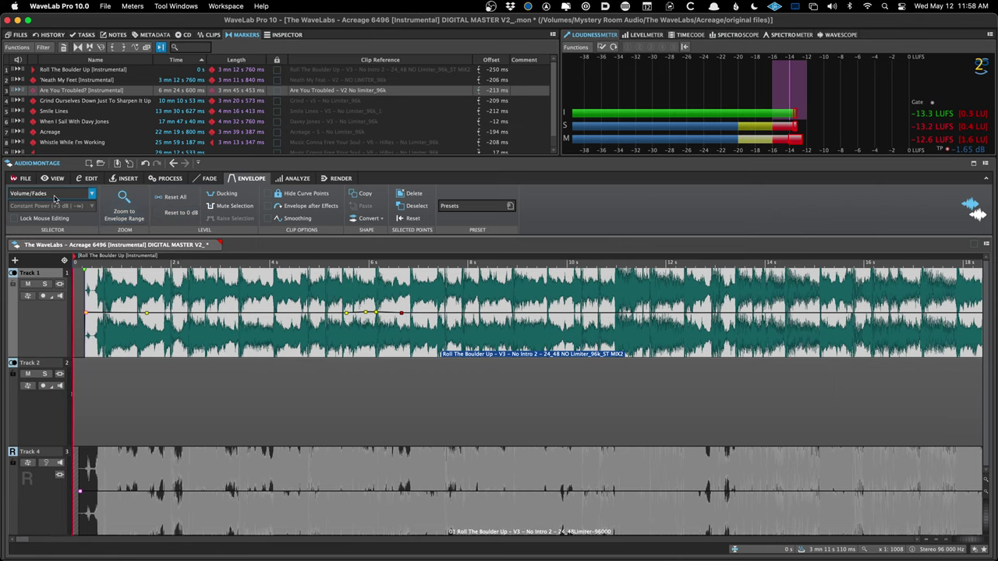
- Change the displayed envelope to Pan and add two close pan points near the start of the 'Neath My Feet clip, at about 3 min 23 s
click(54, 199)
click(49, 226)
scroll(146, 305, down, 5)
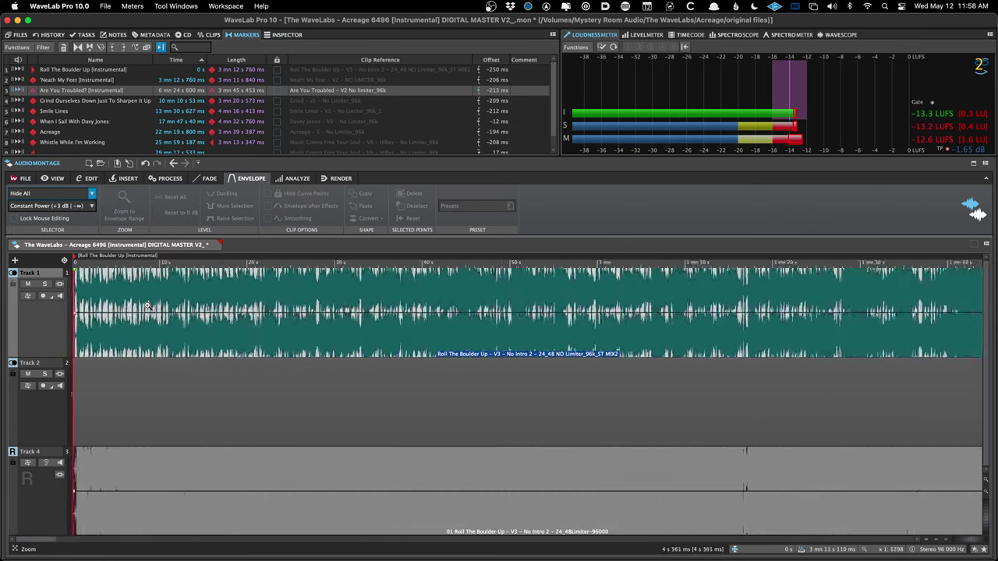
scroll(147, 305, down, 5)
click(428, 374)
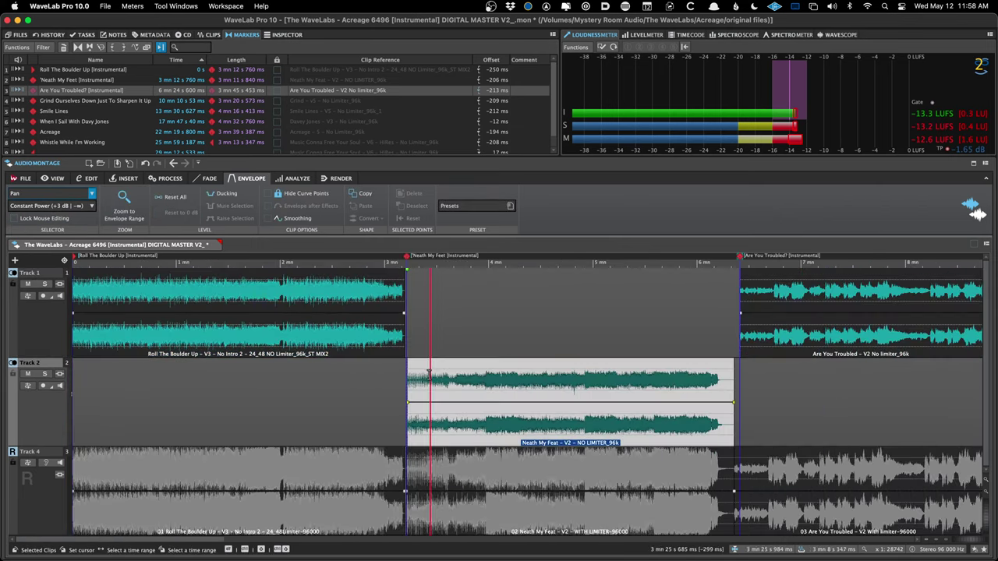
scroll(428, 374, up, 5)
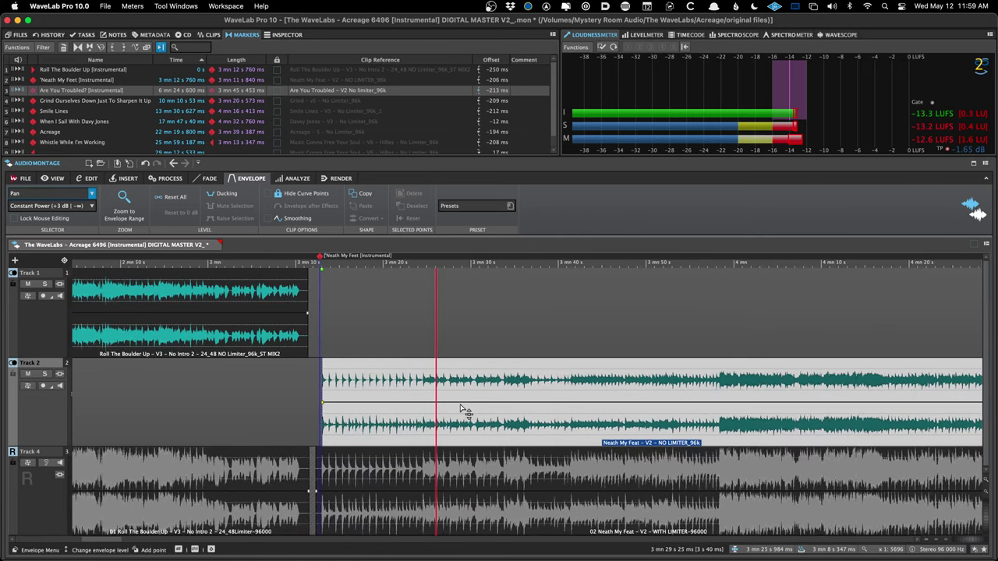
double_click(420, 402)
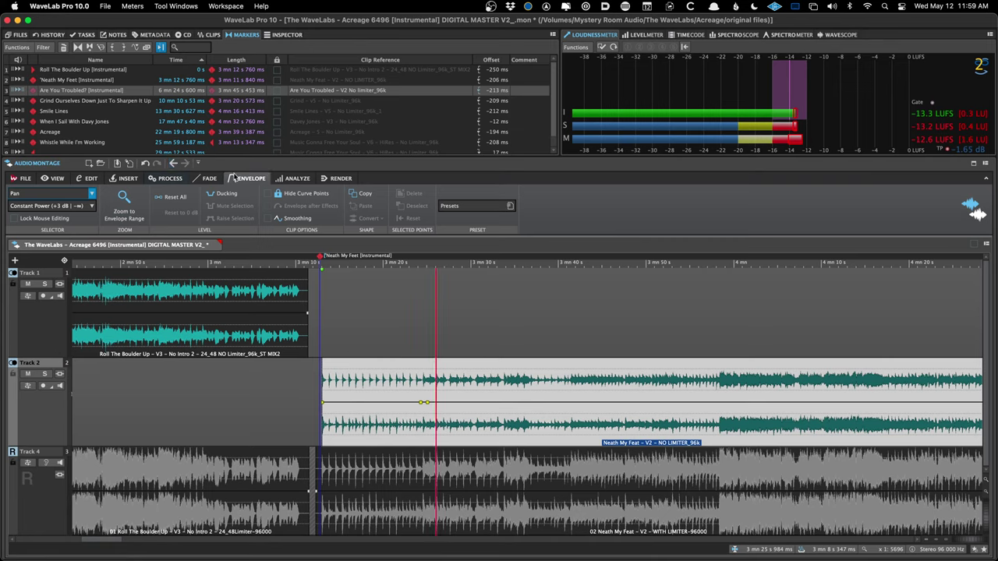
- Pan the opening section of the 'Neath My Feet clip hard right, with left at -∞ dB and right at +3 dB
click(39, 193)
click(25, 227)
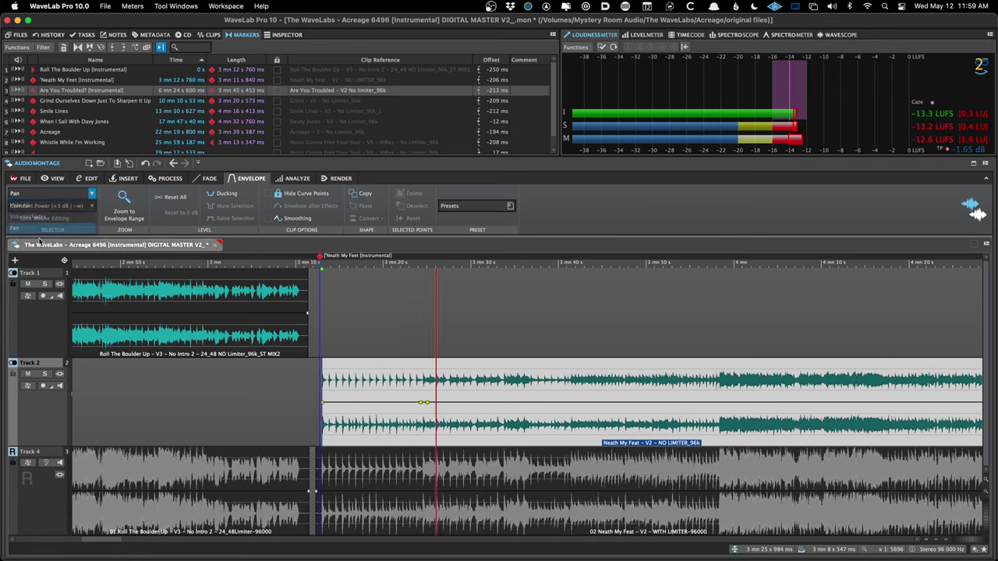
drag(368, 402, 356, 446)
scroll(295, 381, down, 5)
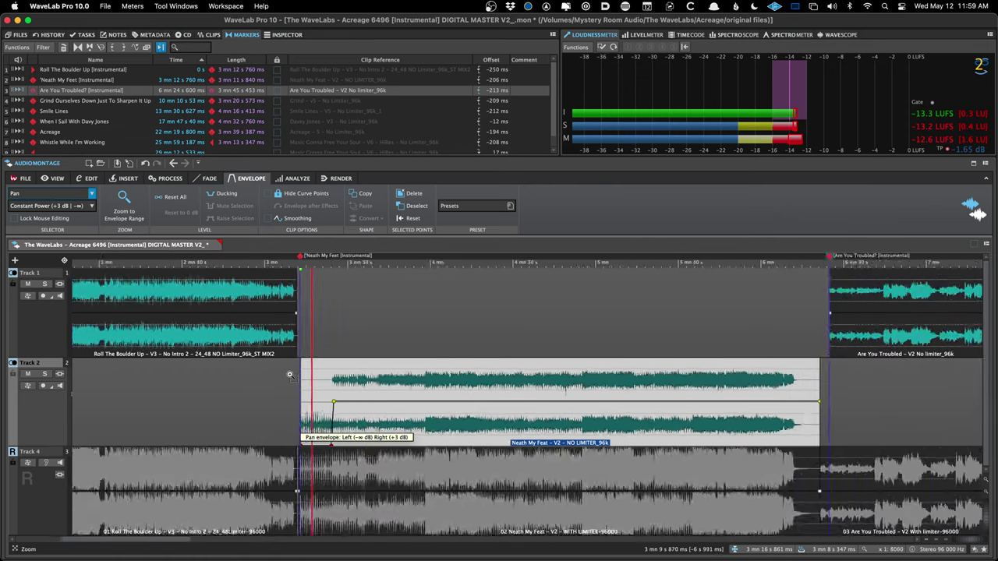
- Try panning the whole Roll The Boulder Up clip hard left, with right at -∞ dB, and bring it back to centre
click(193, 318)
drag(193, 318, 194, 269)
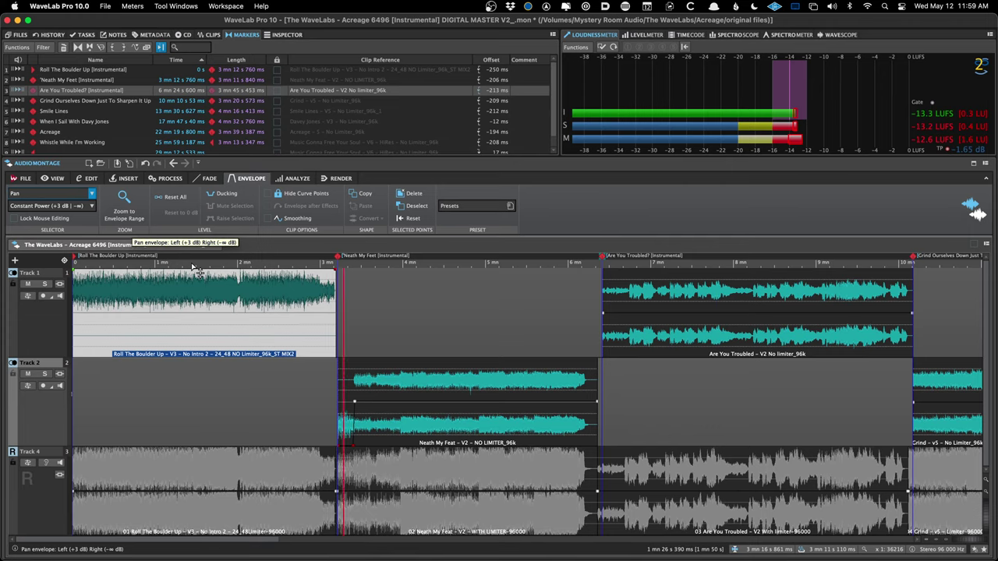
drag(195, 269, 173, 319)
- Compare the Volume/Fades and Pan envelopes of the 'Neath My Feet clip by alternating the displayed envelope, ending on Pan
click(51, 193)
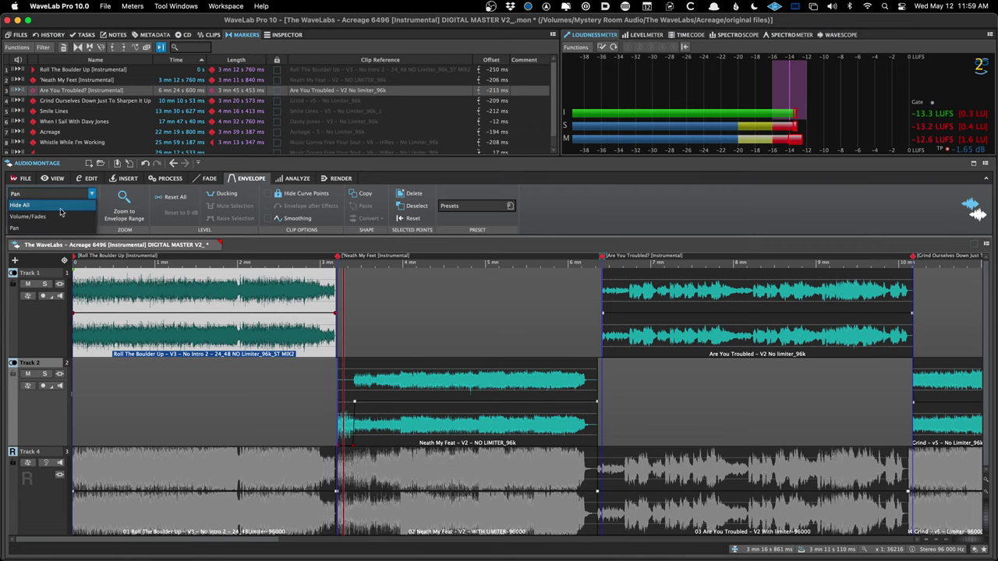
click(47, 207)
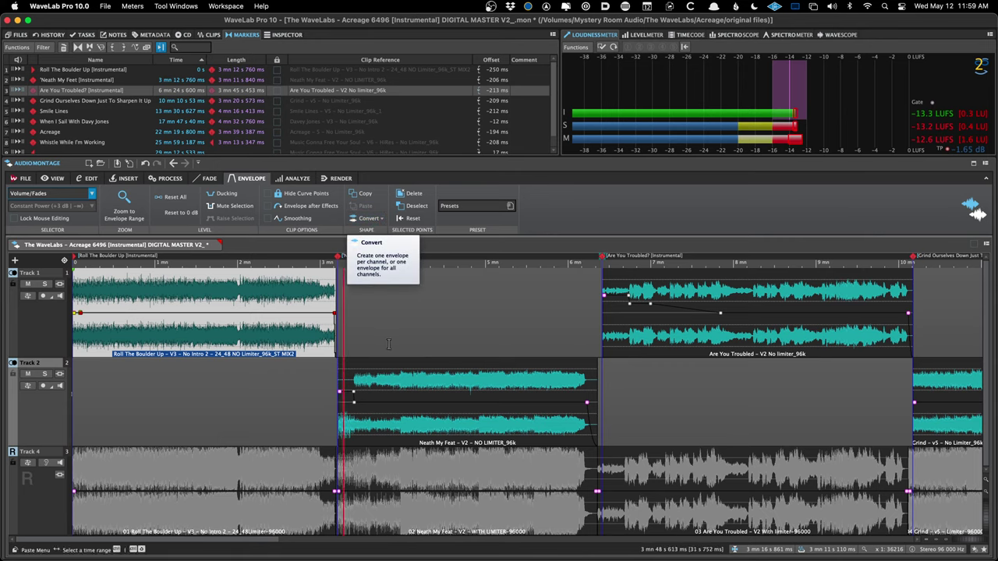
click(380, 381)
click(39, 194)
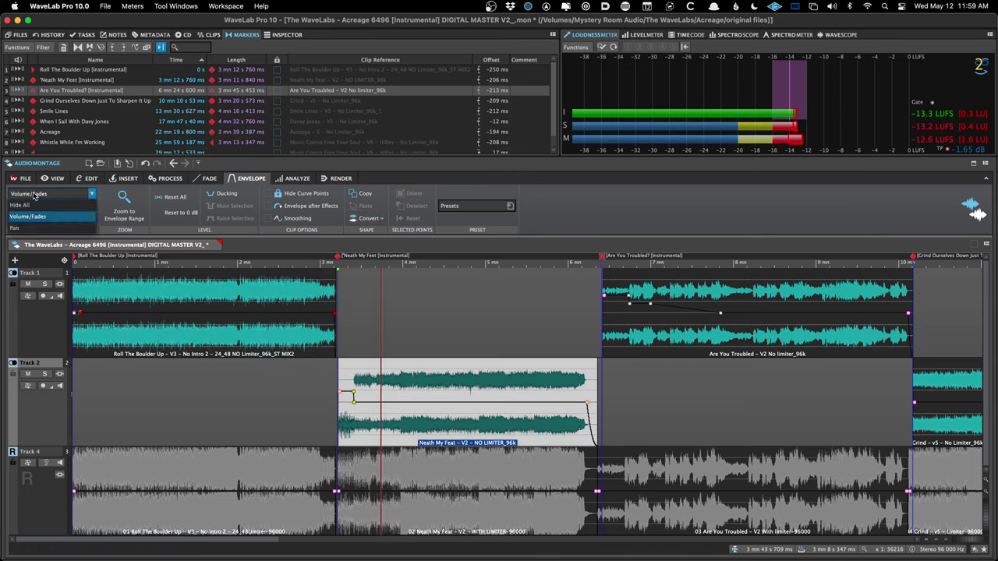
click(36, 228)
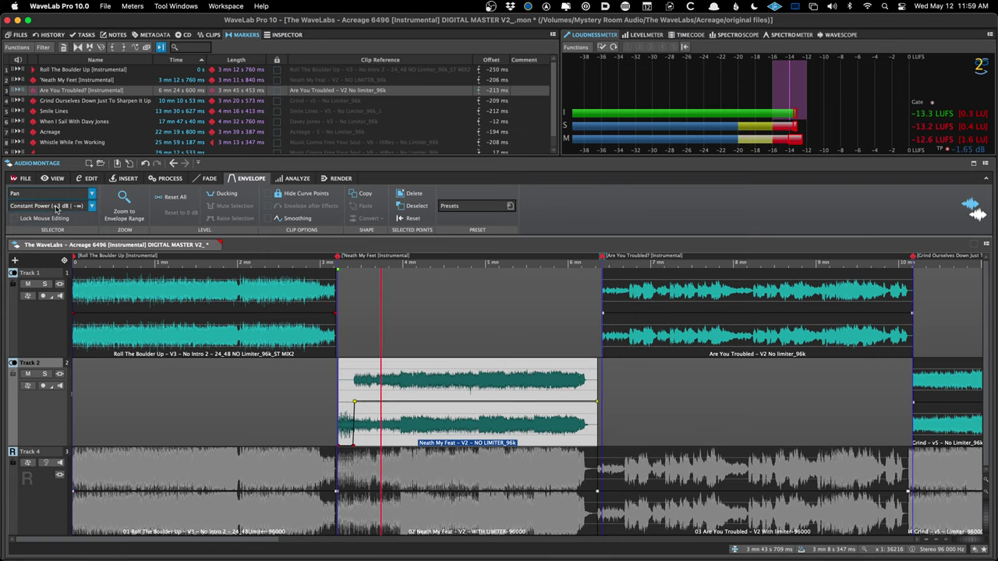
click(47, 193)
click(44, 217)
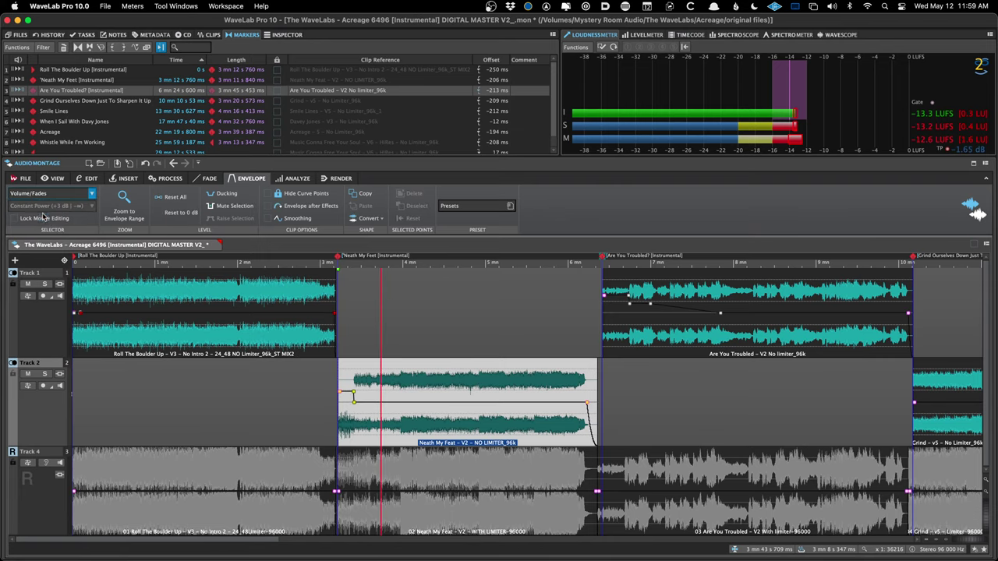
click(384, 377)
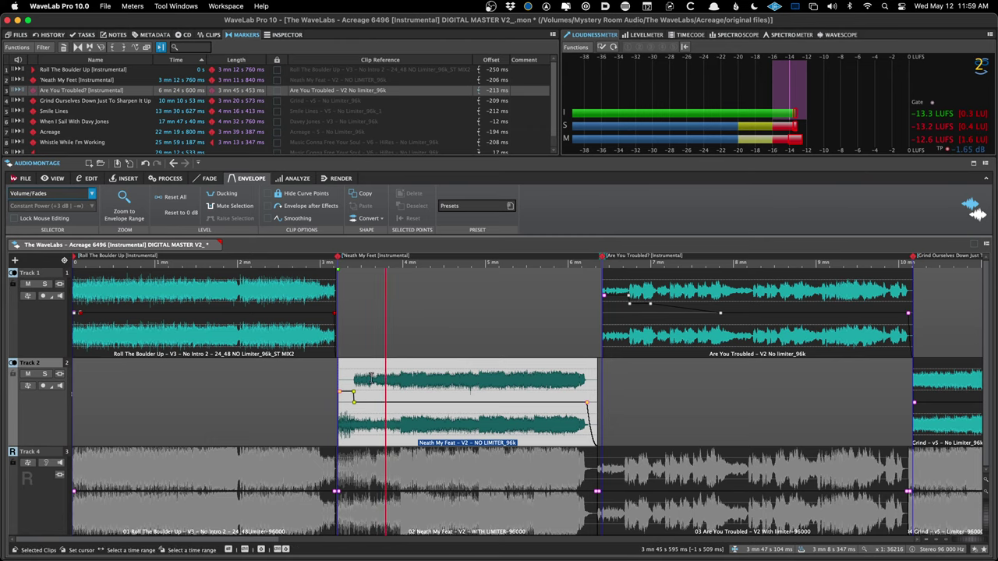
click(42, 193)
click(35, 228)
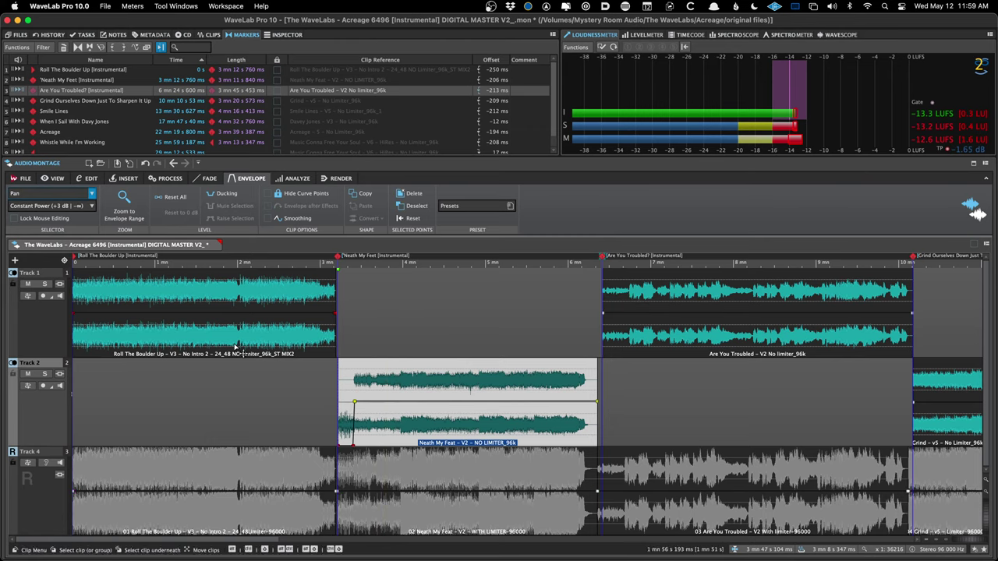
- Cycle the displayed envelope through Hide All, Pan and Volume/Fades to compare them on the clips, ending on Volume/Fades
click(15, 193)
click(23, 206)
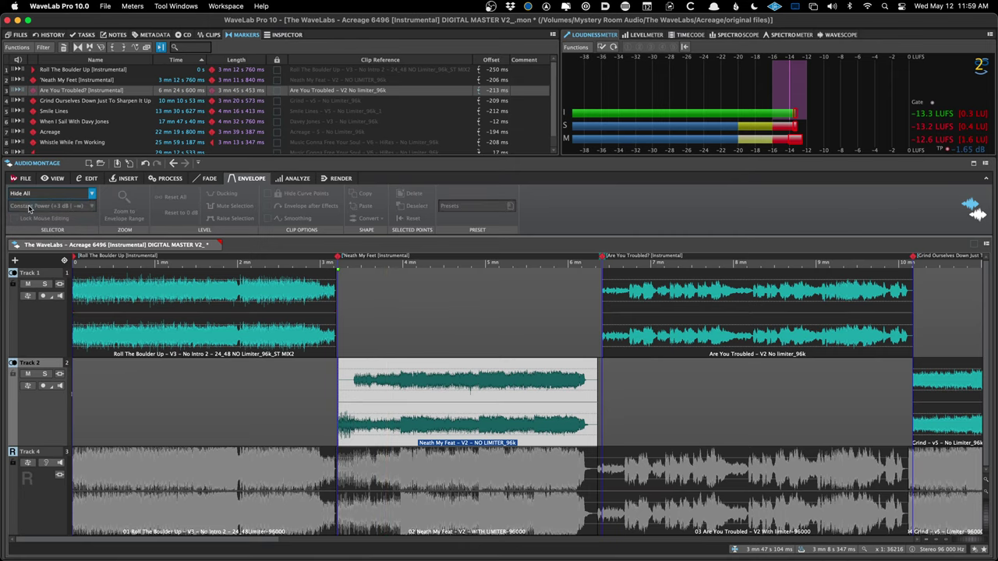
click(32, 193)
click(36, 227)
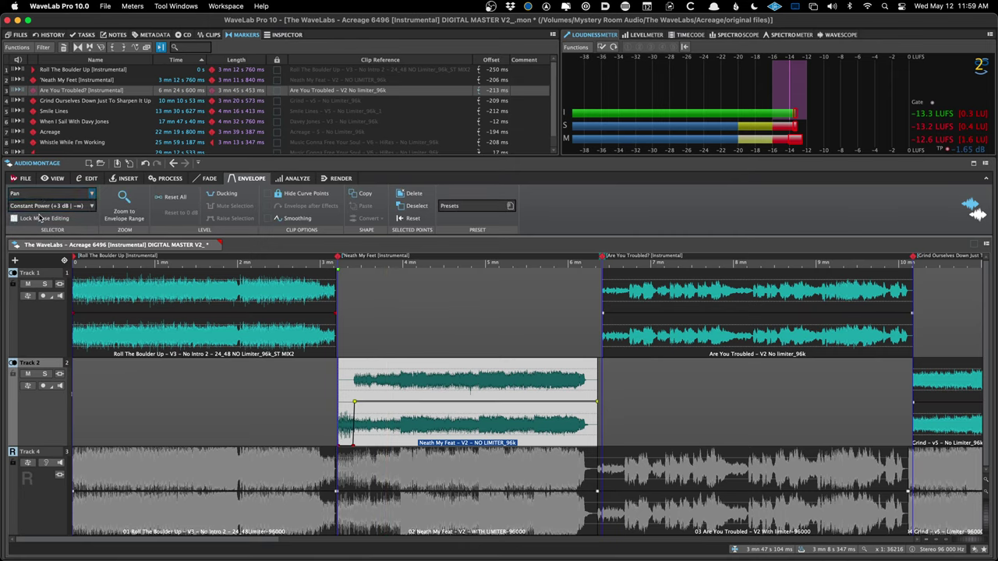
click(42, 193)
click(29, 216)
click(35, 193)
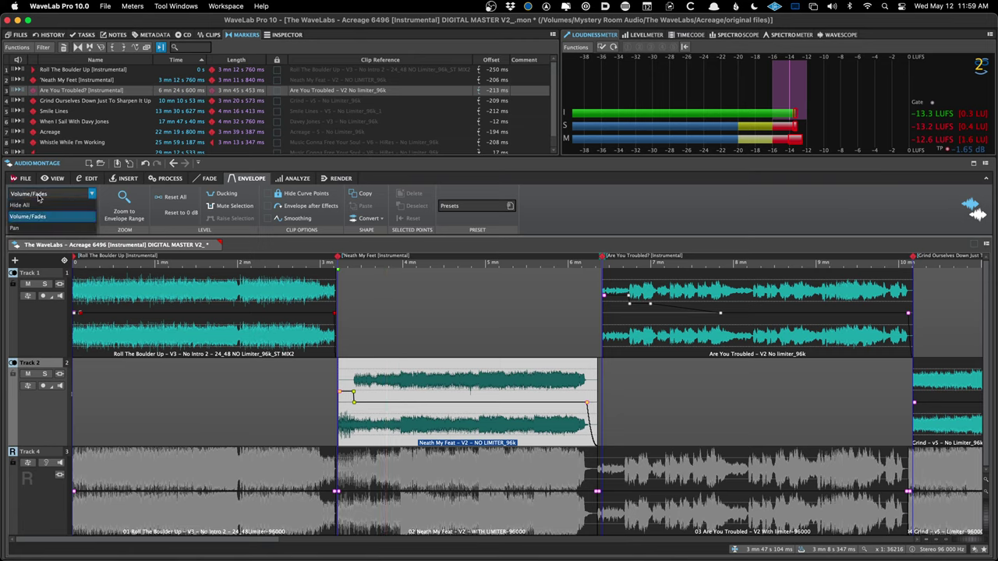
click(37, 206)
click(35, 193)
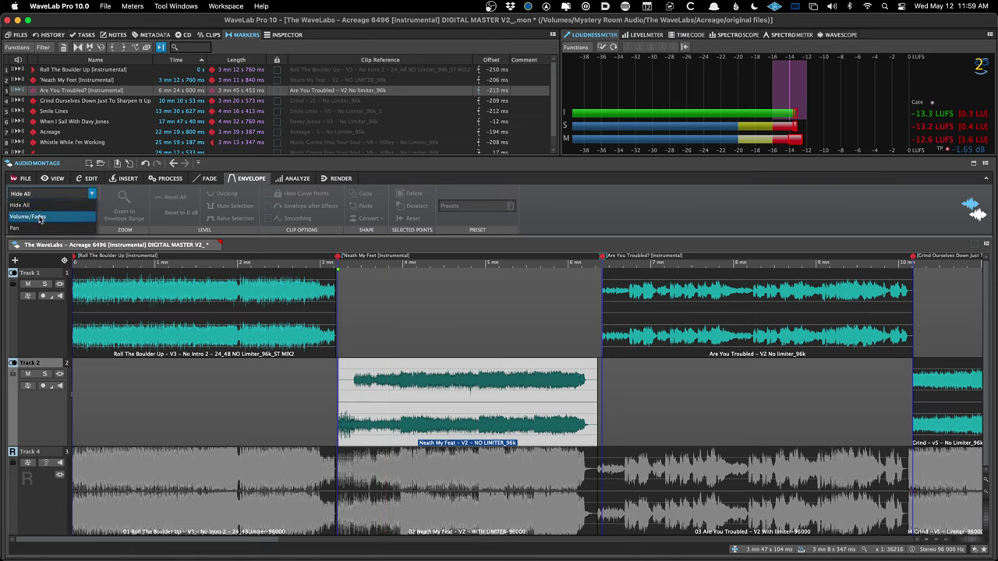
click(35, 227)
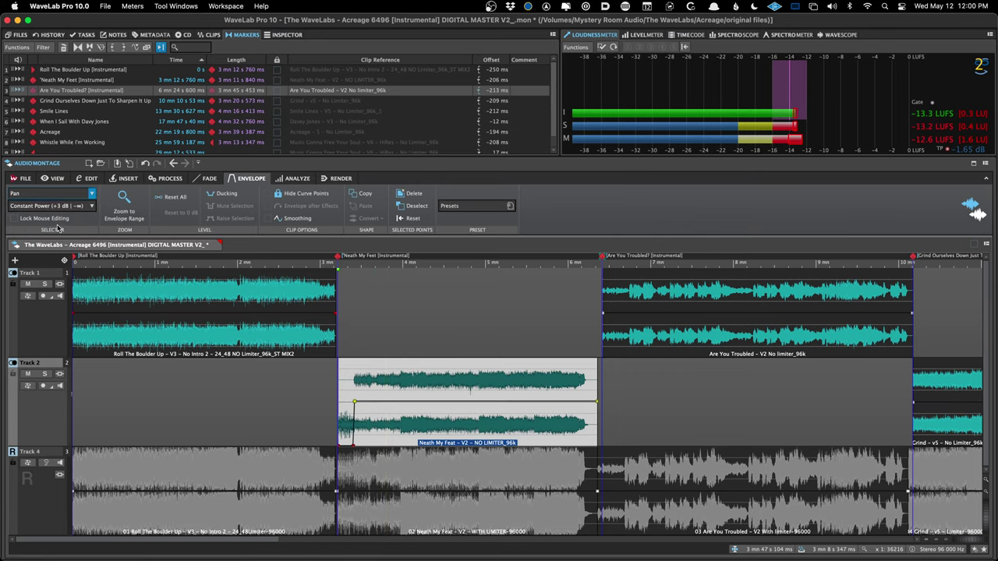
click(44, 194)
click(37, 218)
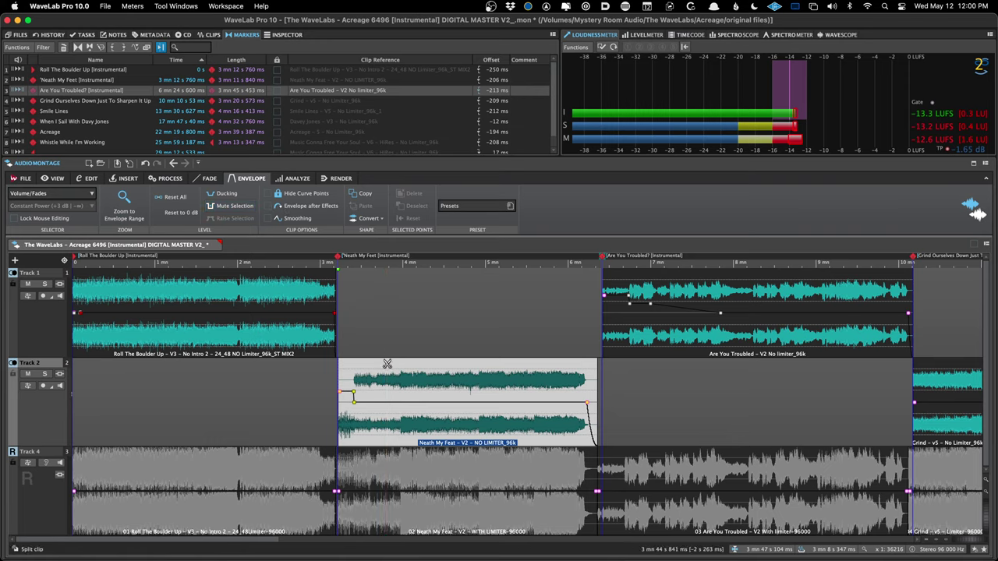
- Convert the 'Neath My Feet clip's volume envelope into separate left and right channel curves
click(394, 390)
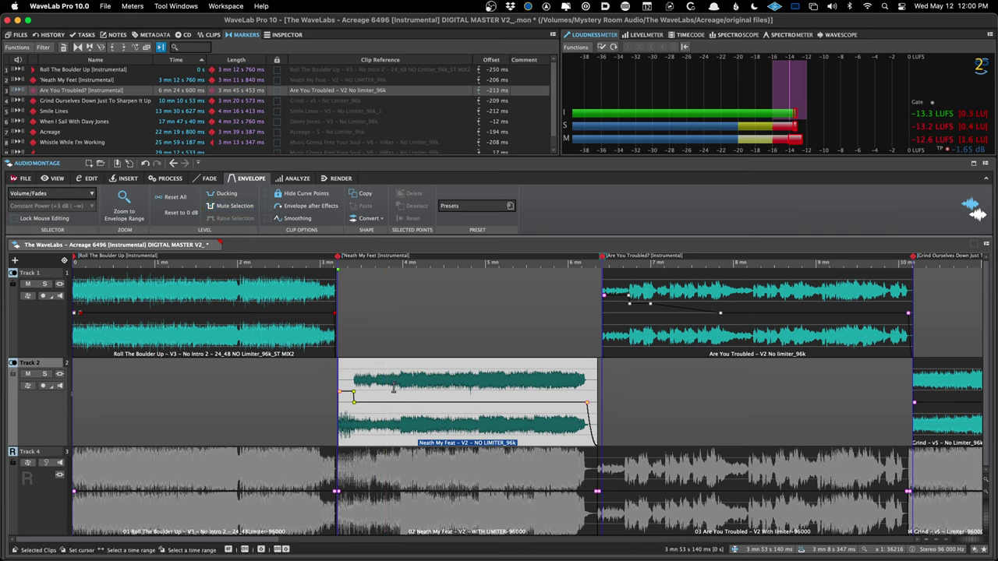
click(372, 222)
click(380, 232)
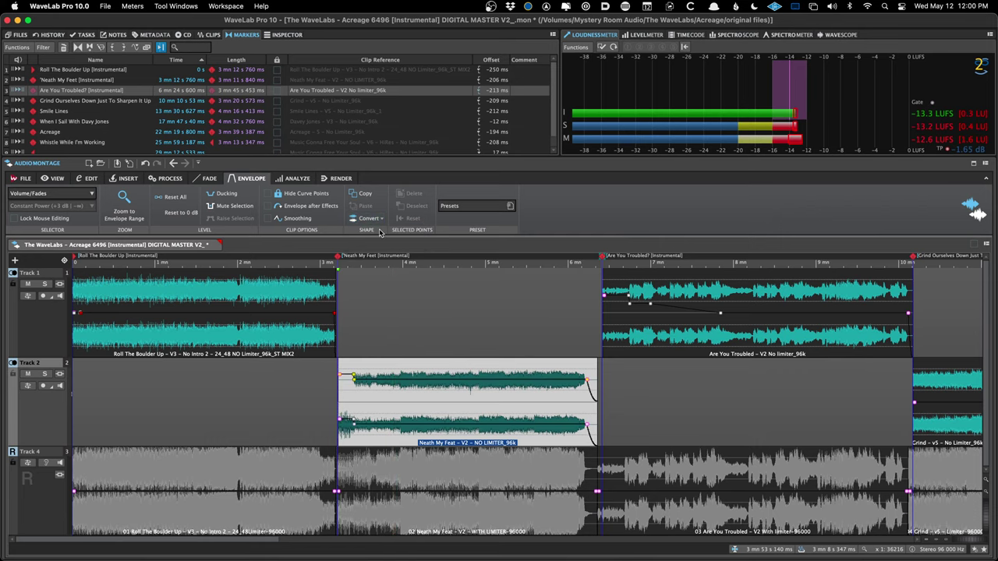
click(396, 390)
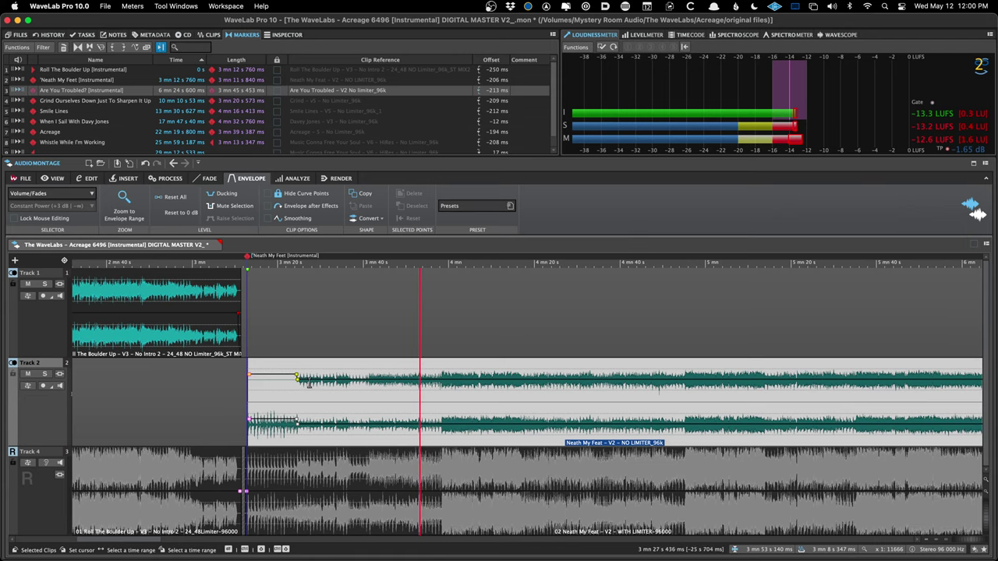
scroll(351, 382, down, 3)
scroll(427, 394, right, 2)
key(space)
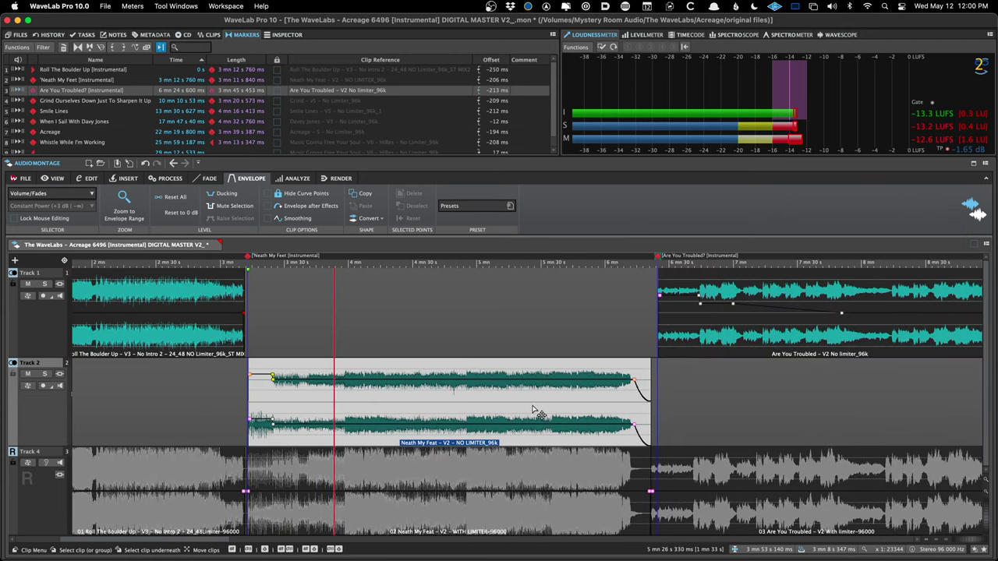
- Dip the left-channel volume of the 'Neath My Feet clip to silence between about 4 min 49 s and 4 min 55 s
click(468, 393)
scroll(466, 392, up, 5)
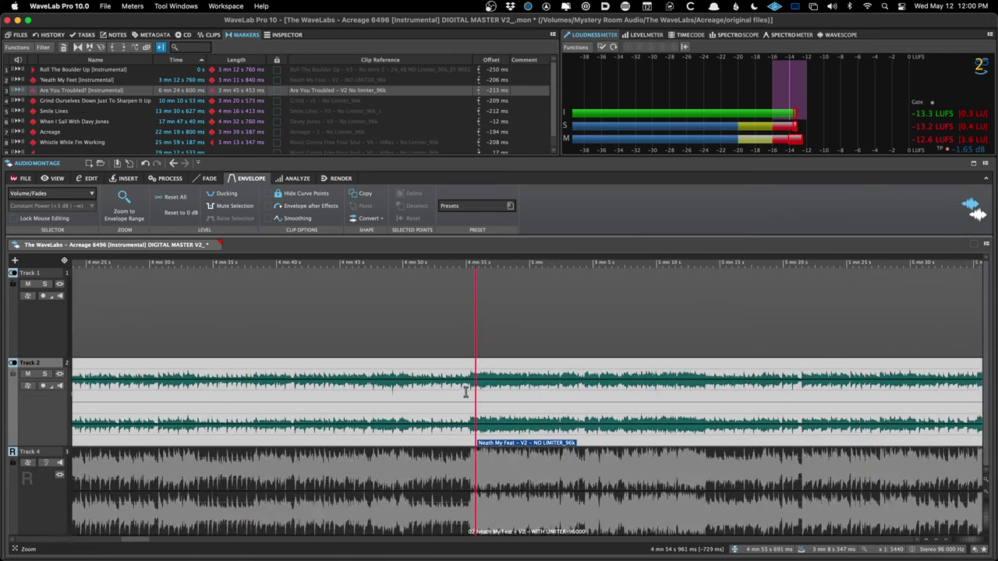
drag(418, 386, 507, 389)
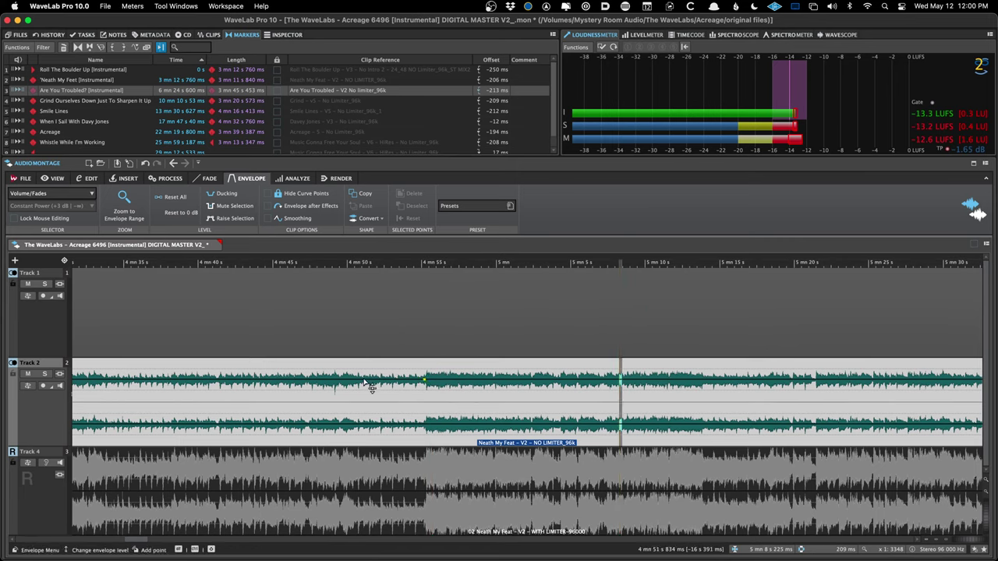
click(338, 380)
drag(415, 386, 383, 395)
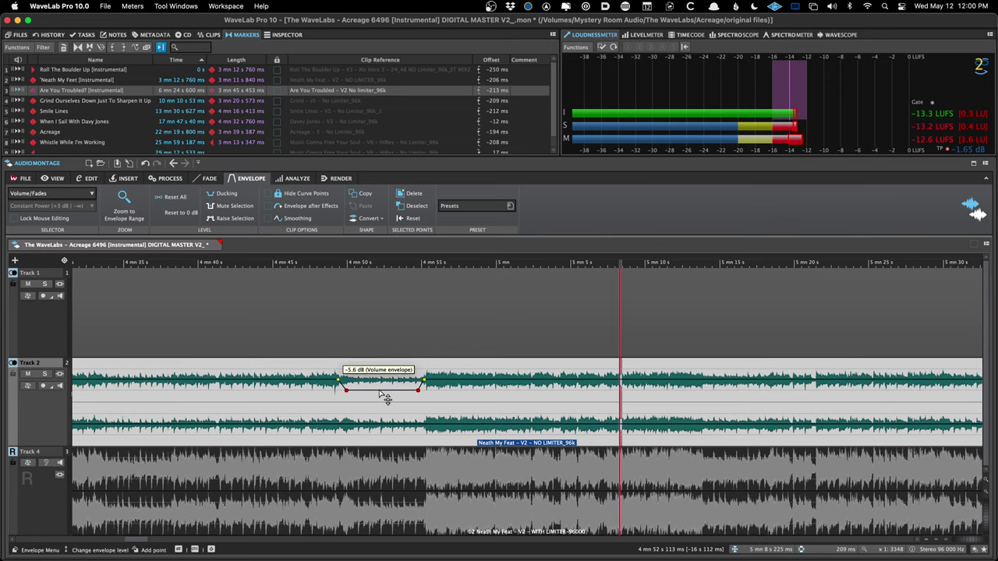
scroll(389, 390, down, 2)
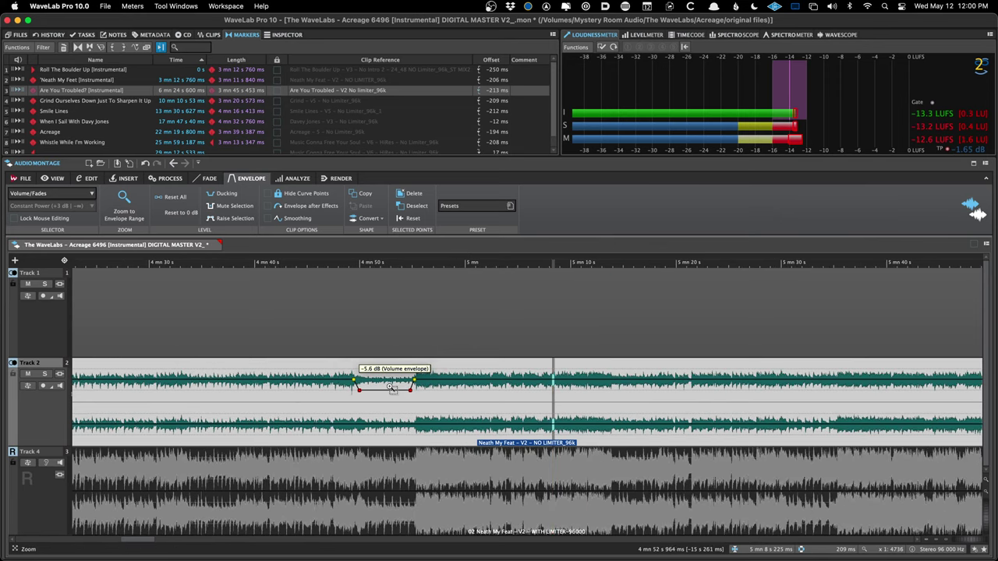
drag(391, 387, 389, 401)
scroll(390, 400, down, 2)
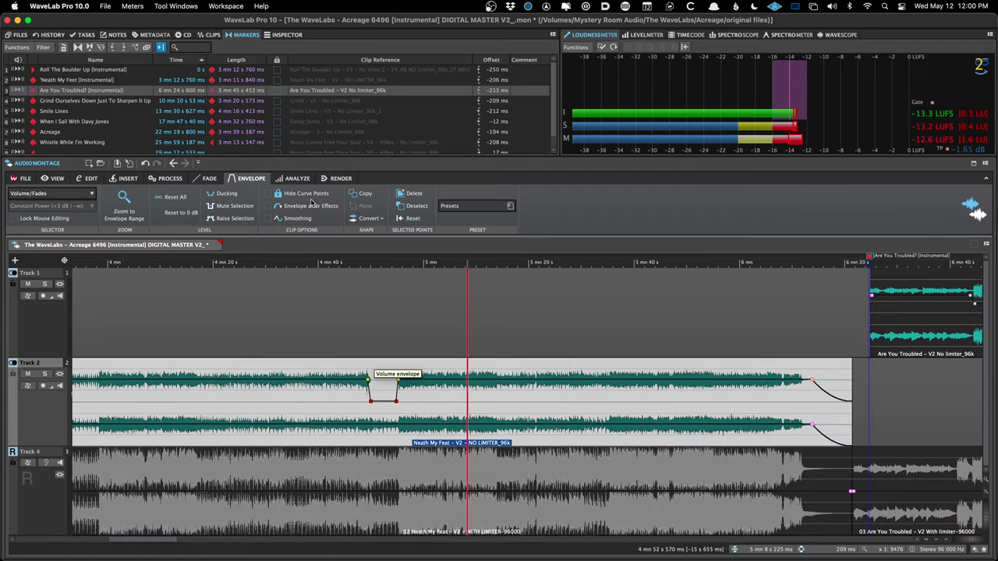
- Insert the Pro-Q 3 plug-in as a clip effect on the Smile Lines clip and close its window
scroll(302, 265, down, 6)
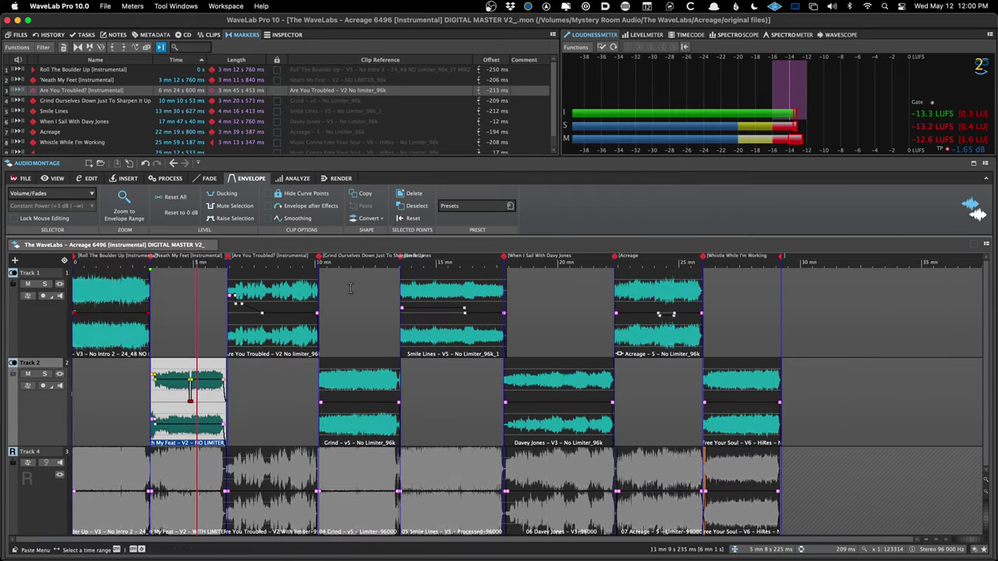
click(430, 335)
click(287, 34)
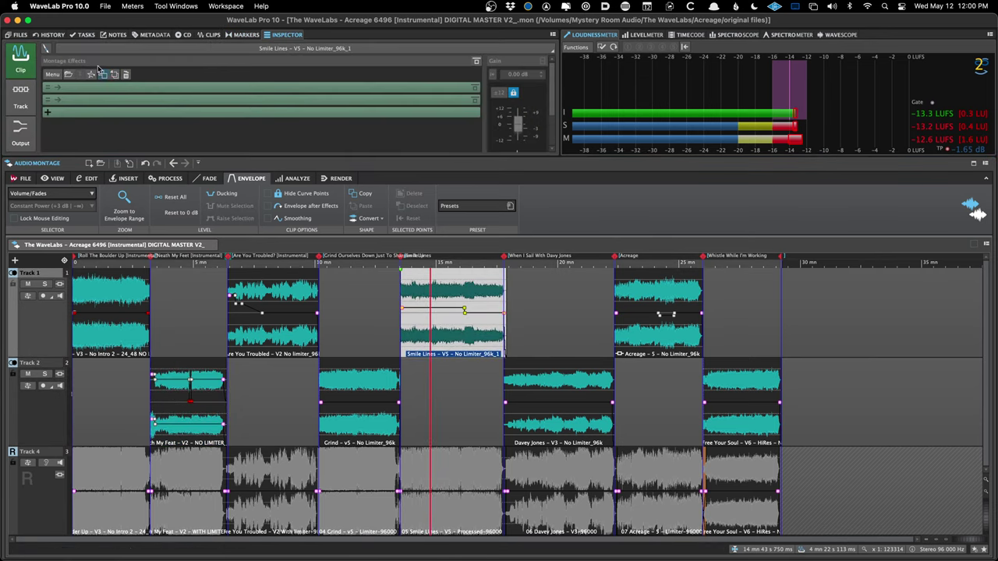
click(108, 99)
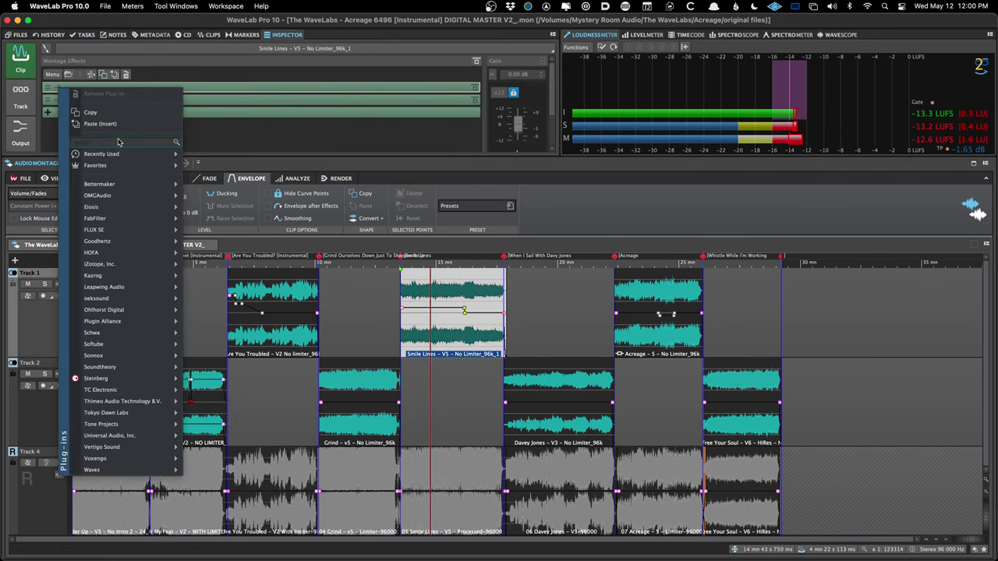
mouse_move(118, 153)
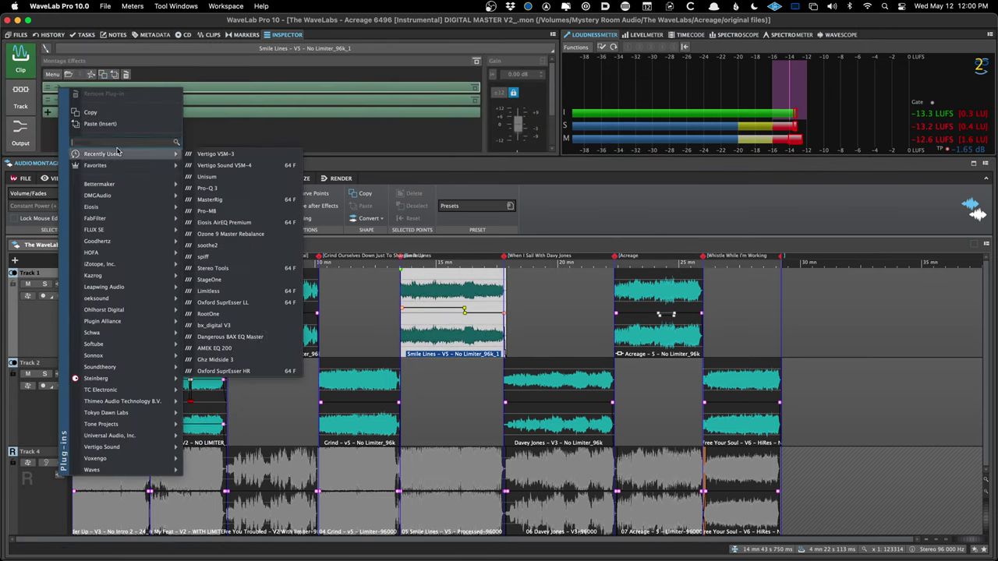
click(207, 188)
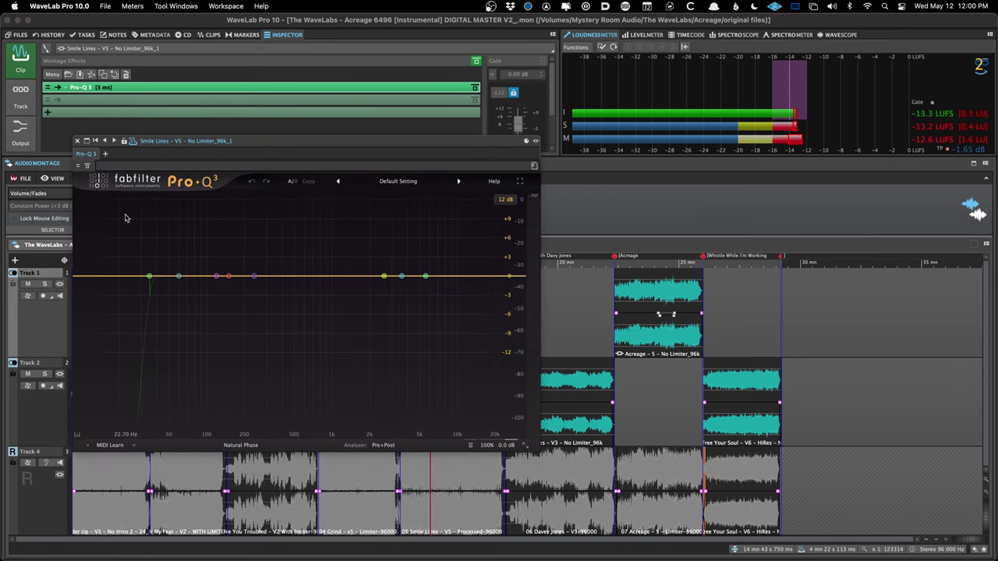
drag(311, 142, 478, 106)
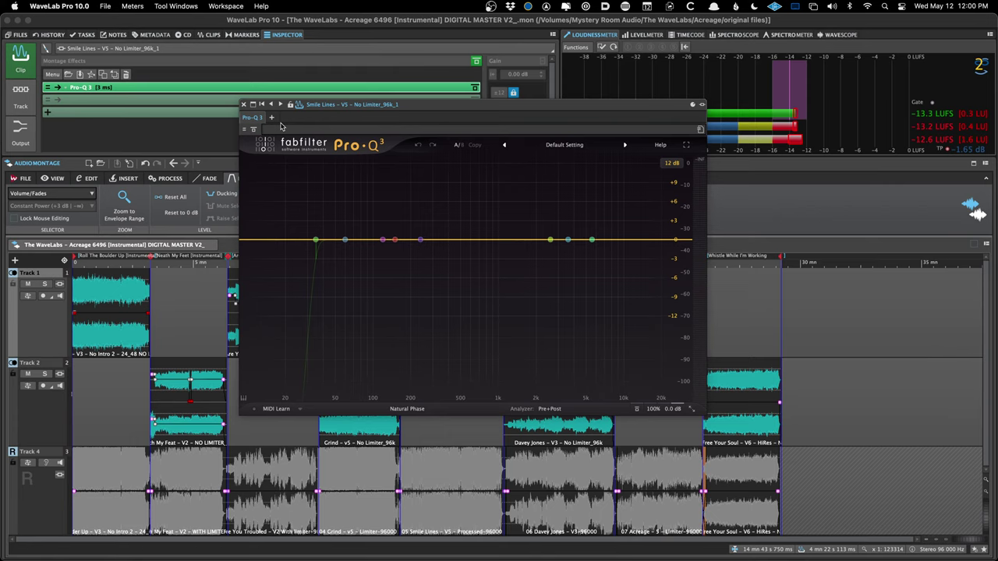
click(243, 105)
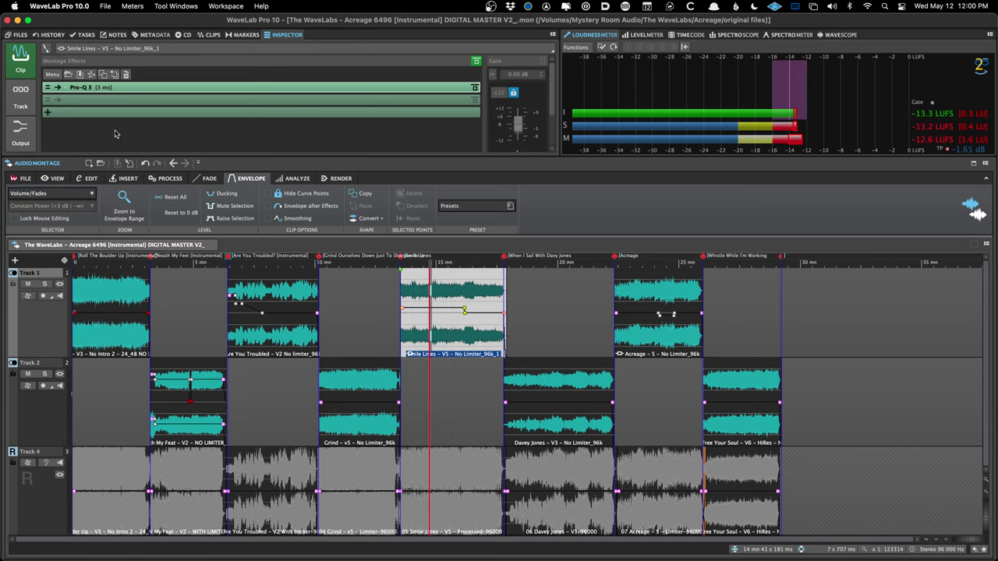
- Examine the Channel Processing and Plug-in Routing options of Pro-Q 3 and the available envelope types, keeping the routing on Insert (Standard)
click(47, 88)
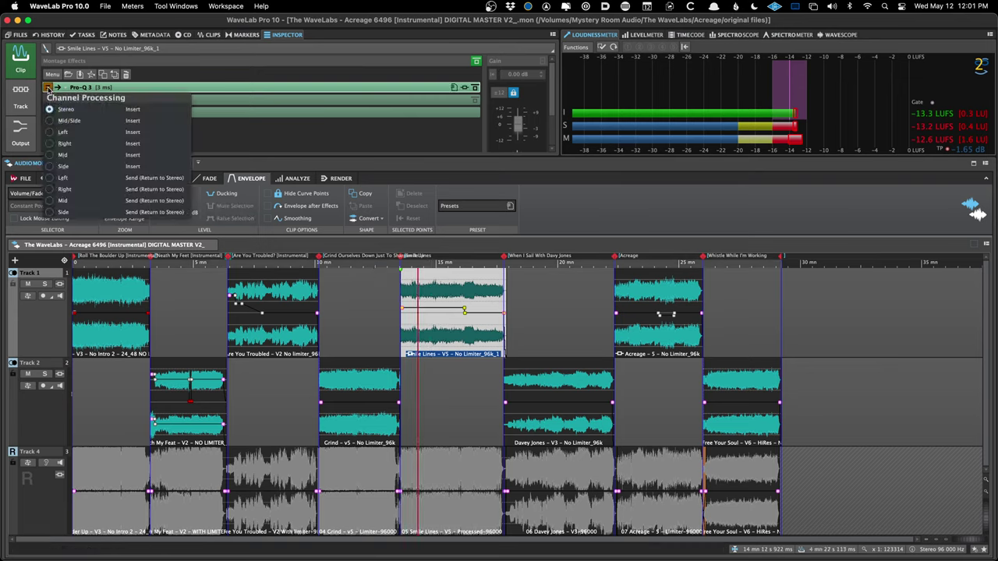
click(48, 88)
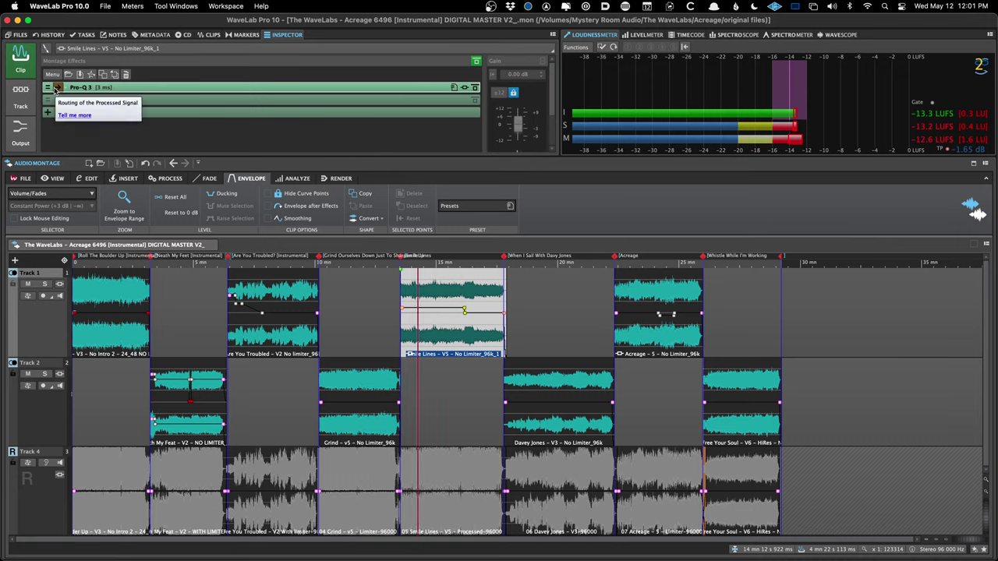
click(56, 90)
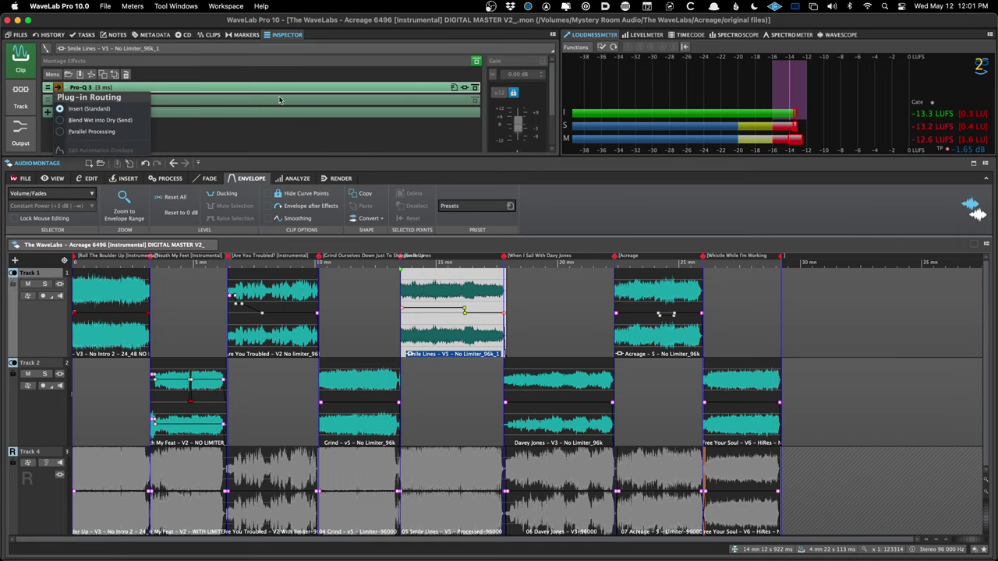
click(88, 108)
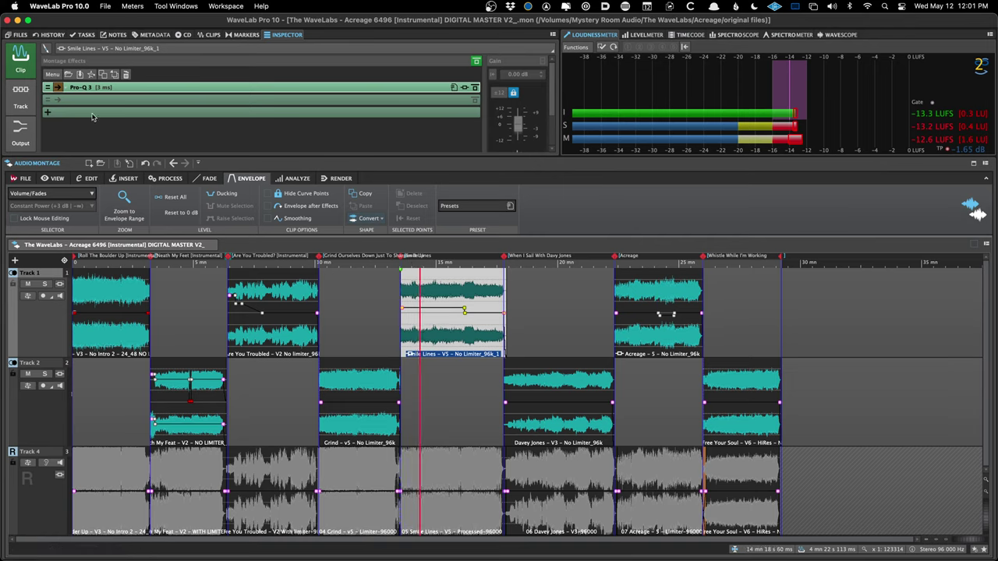
click(56, 87)
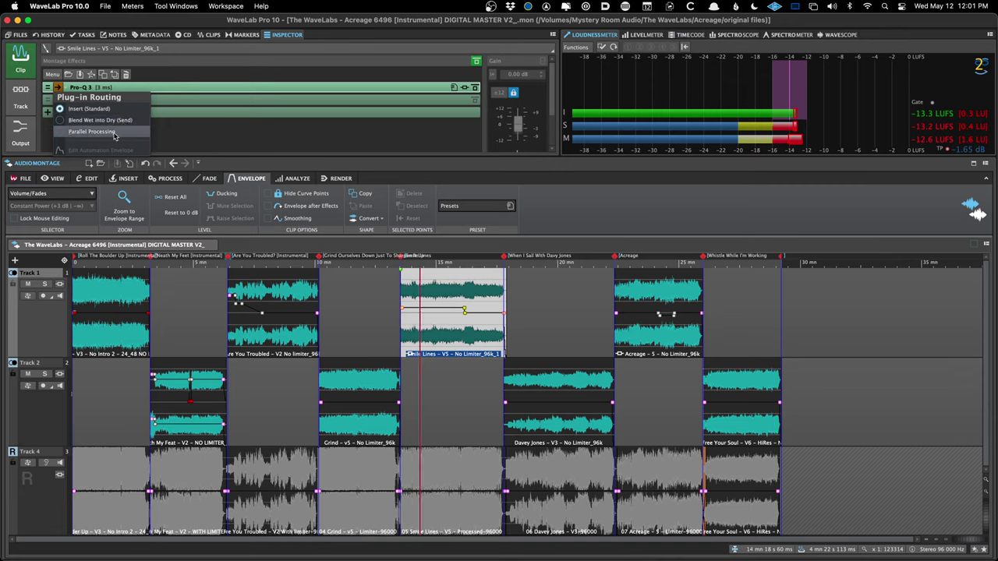
key(Escape)
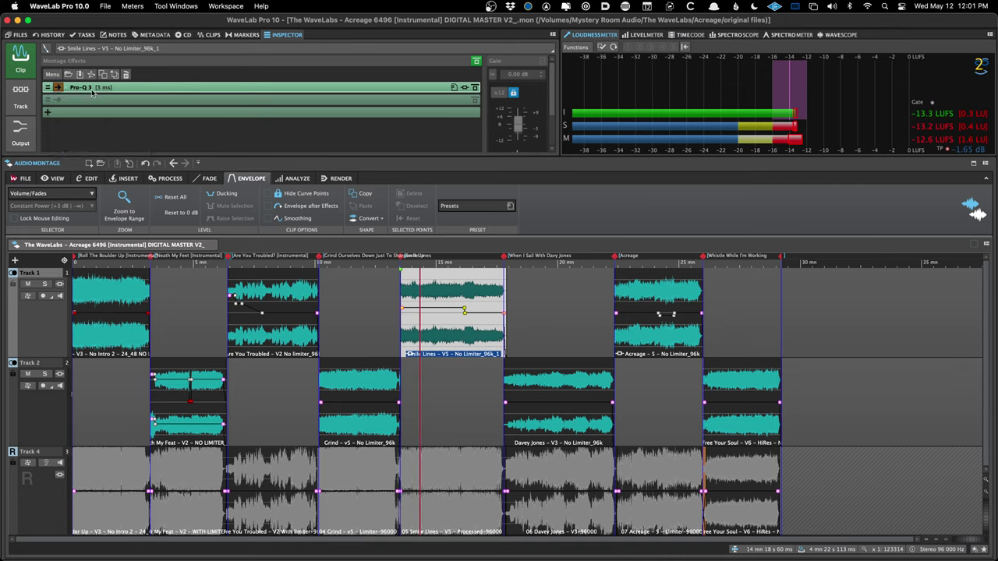
click(56, 88)
click(19, 219)
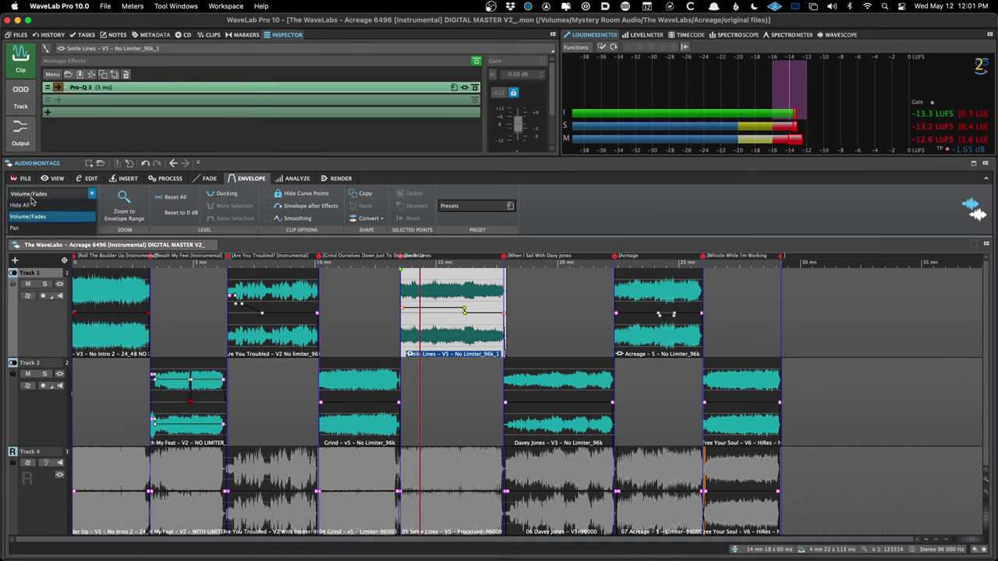
- Set the Pro-Q 3 plug-in routing on the Smile Lines clip to Parallel Processing
click(56, 87)
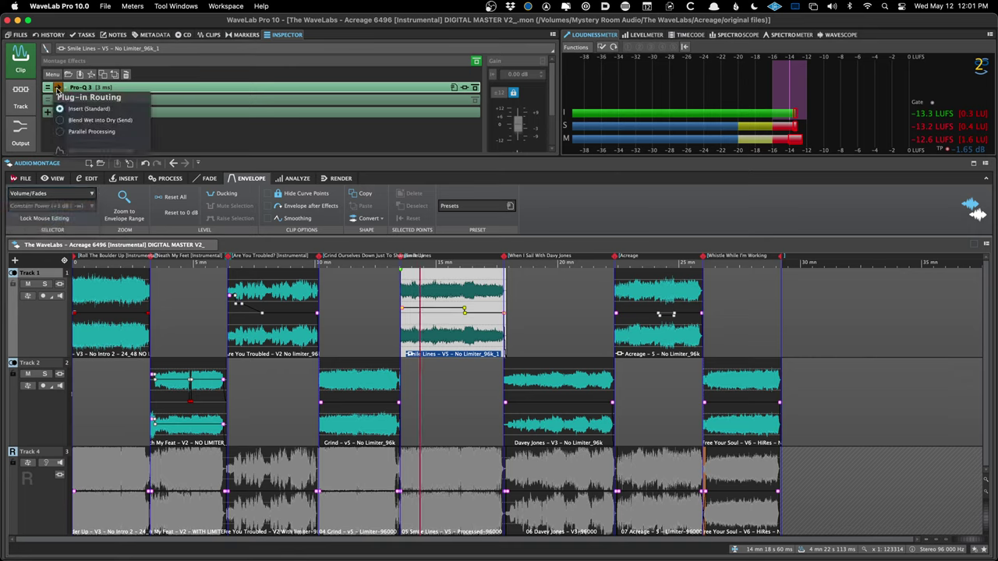
click(90, 130)
click(58, 88)
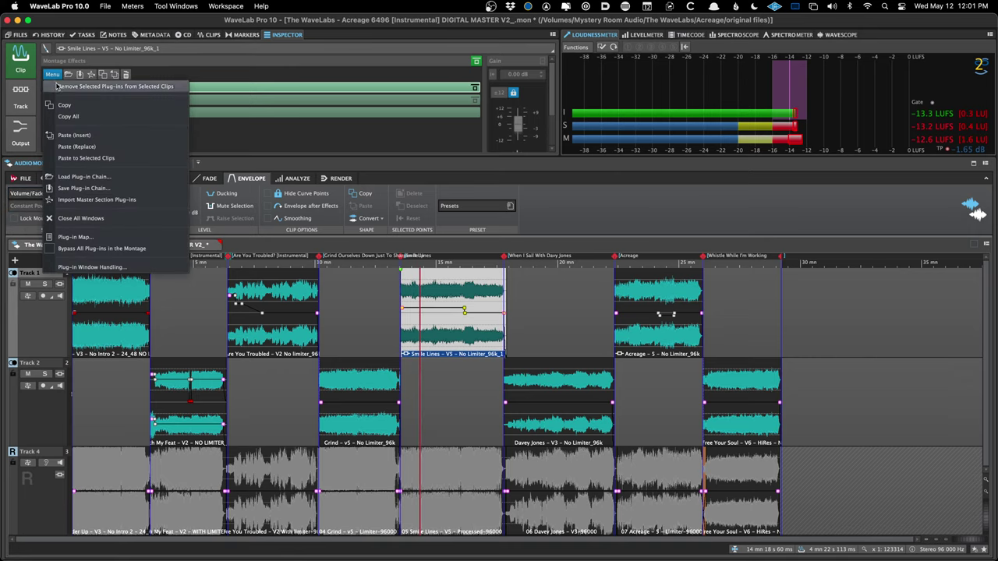
click(58, 88)
- Set the Pro-Q 3 routing on the Smile Lines clip to Blend Wet into Dry (Send) and start editing its automation envelope
mouse_move(63, 87)
click(57, 88)
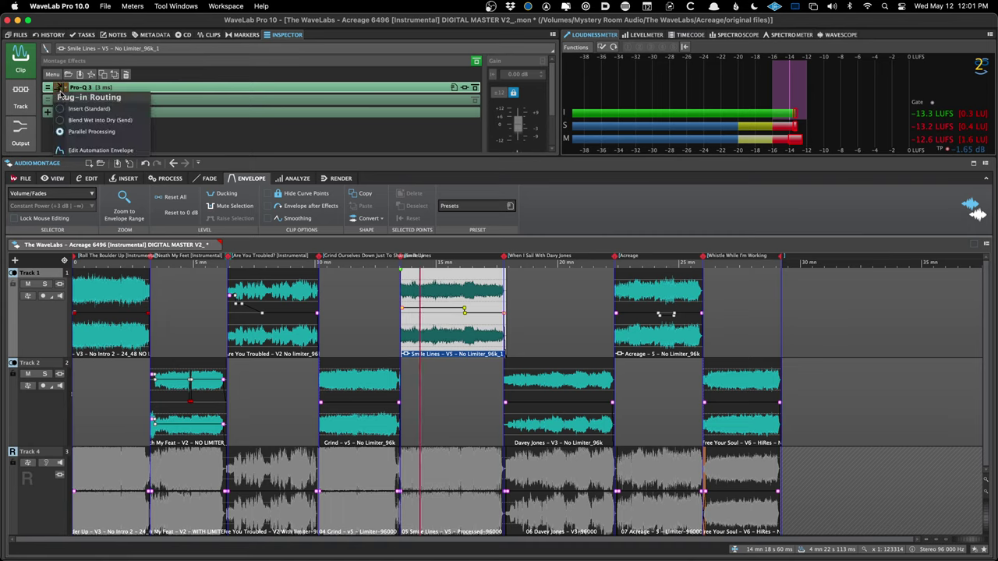
click(111, 125)
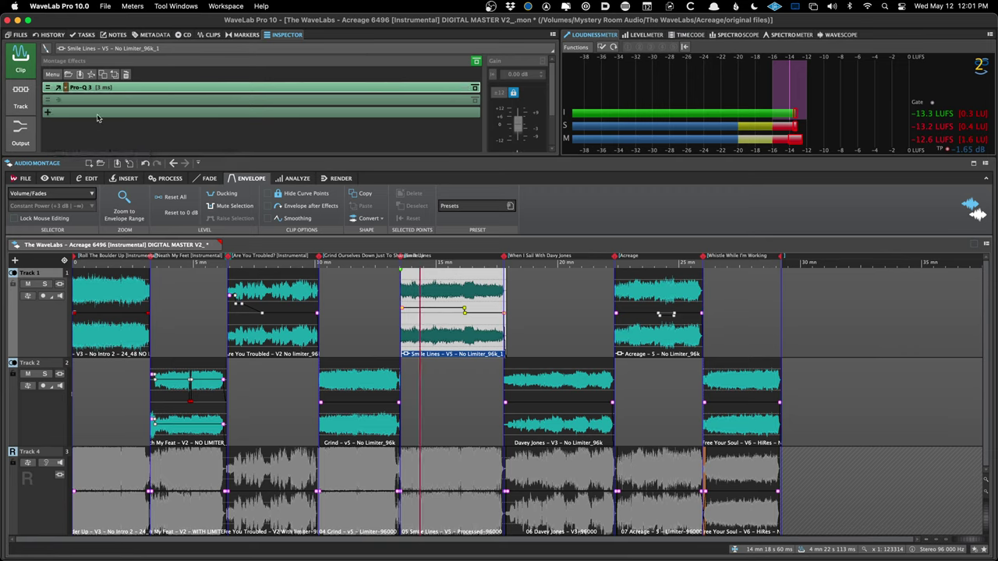
click(60, 87)
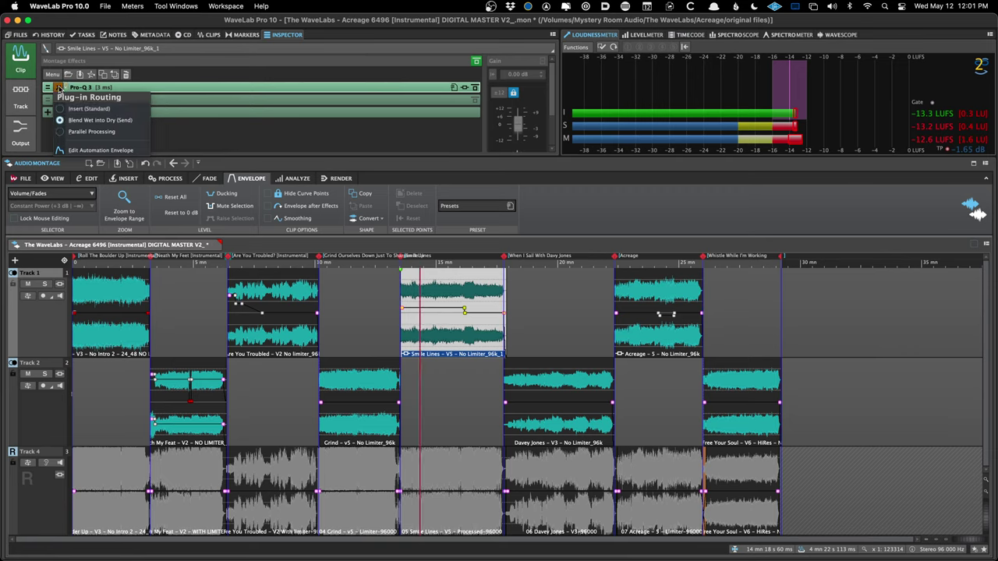
click(101, 151)
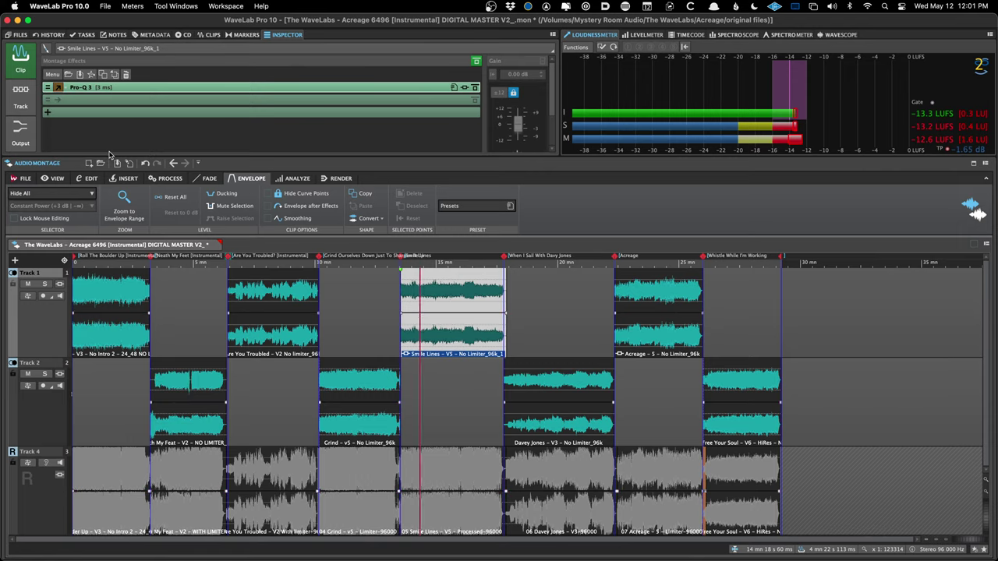
- Display the Pro-Q 3 effect envelope on the Smile Lines clip and try lowering its level to about -2.2 dB
click(54, 193)
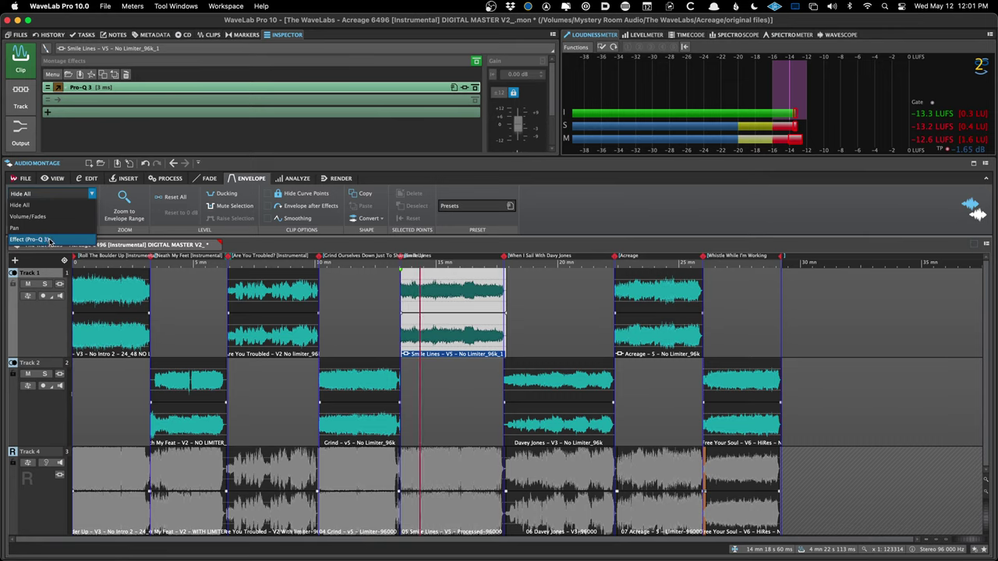
click(337, 282)
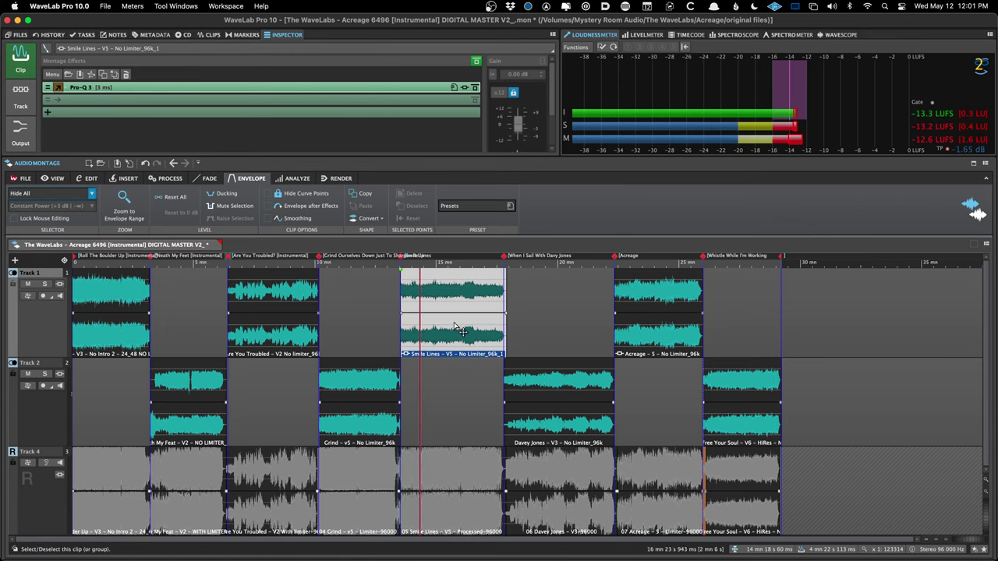
scroll(423, 323, up, 5)
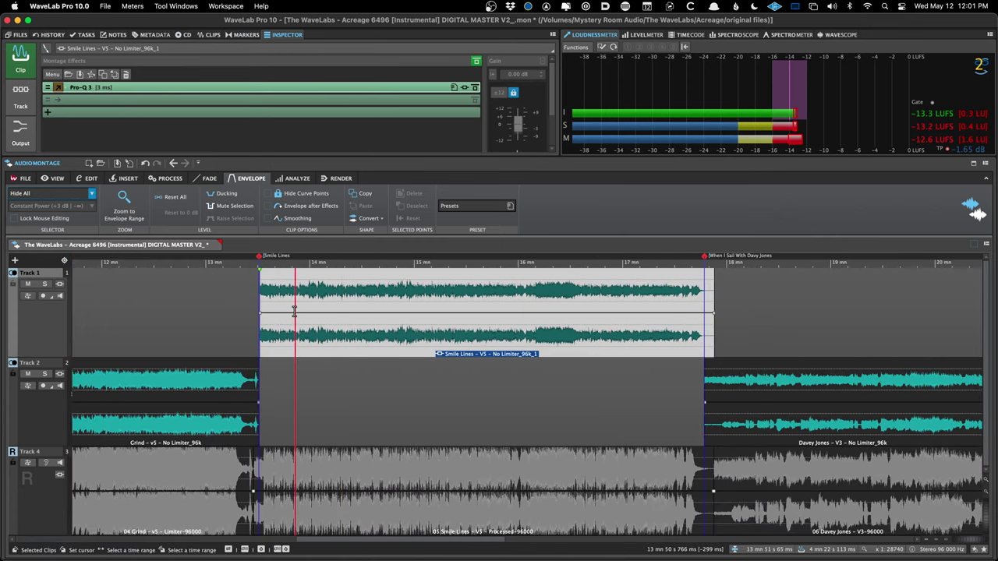
click(291, 313)
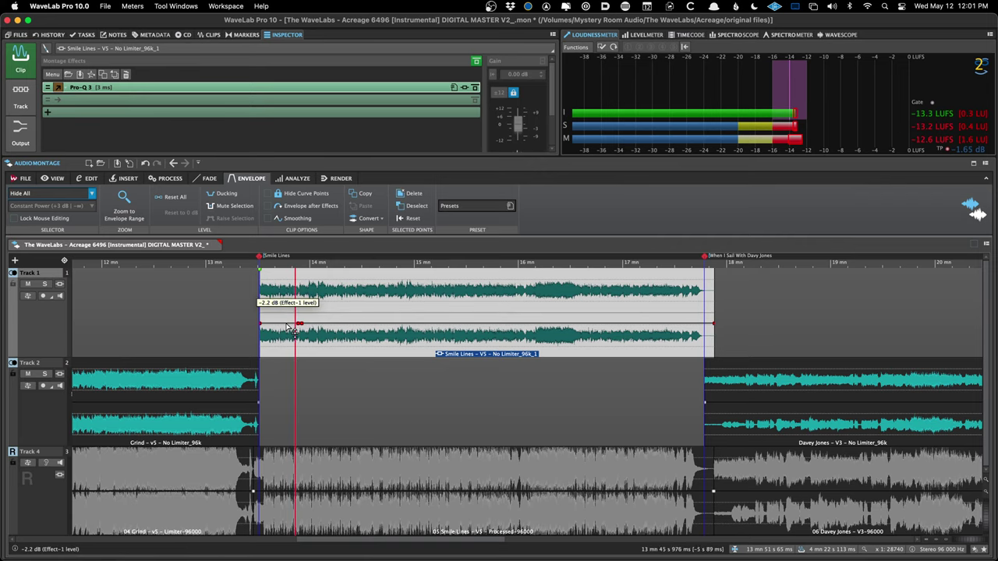
click(291, 333)
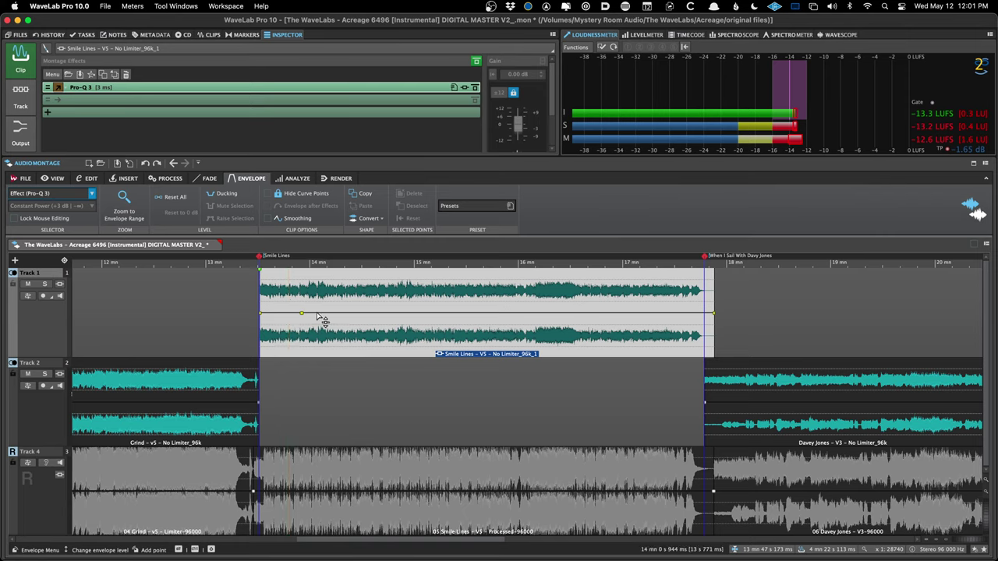
- Shape the Pro-Q 3 envelope to hold about -10.6 dB at the start of Smile Lines and ramp up to about +0.4 dB
drag(290, 314, 282, 348)
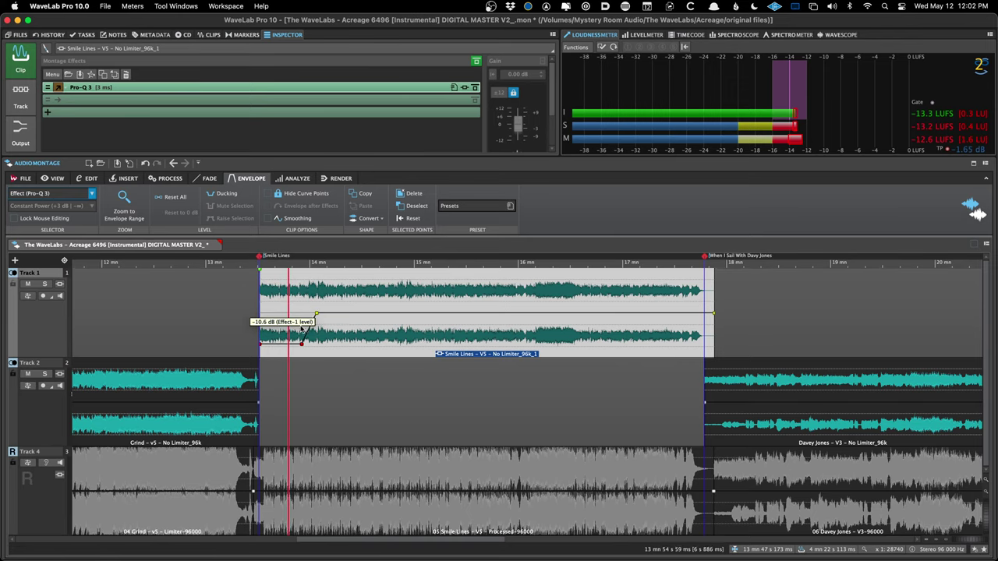
drag(324, 321, 361, 313)
scroll(294, 312, up, 3)
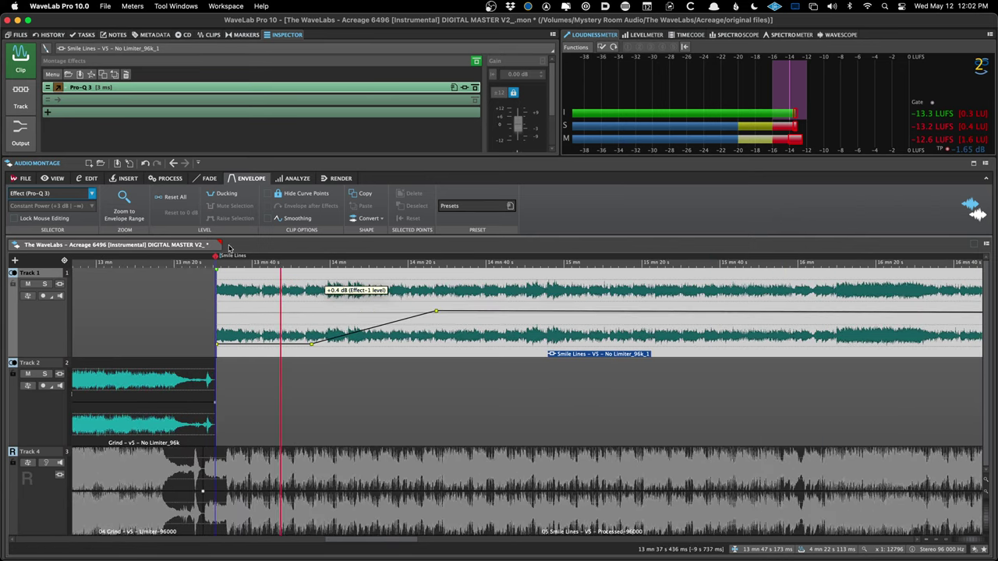
- In Pro-Q 3 on the Smile Lines clip, move the low cut to about 230 Hz and change the 5600 Hz band's shape to High Cut
click(187, 90)
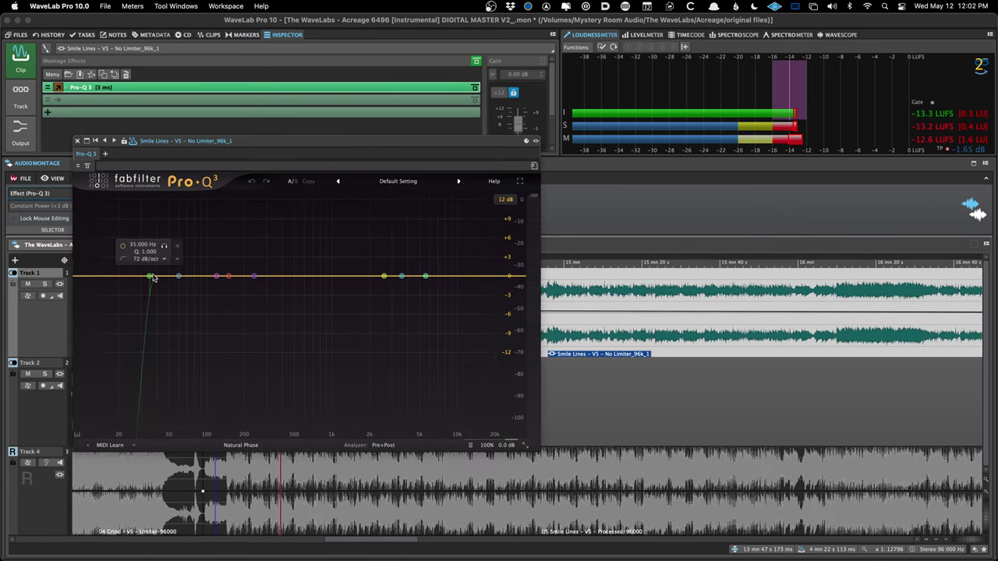
drag(153, 278, 251, 277)
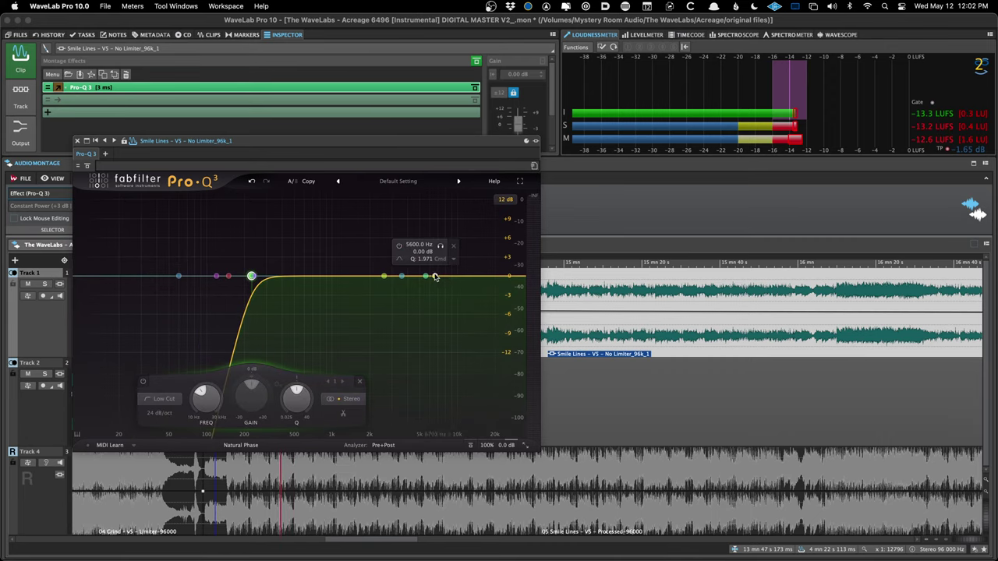
click(425, 276)
scroll(425, 277, up, 3)
right_click(427, 277)
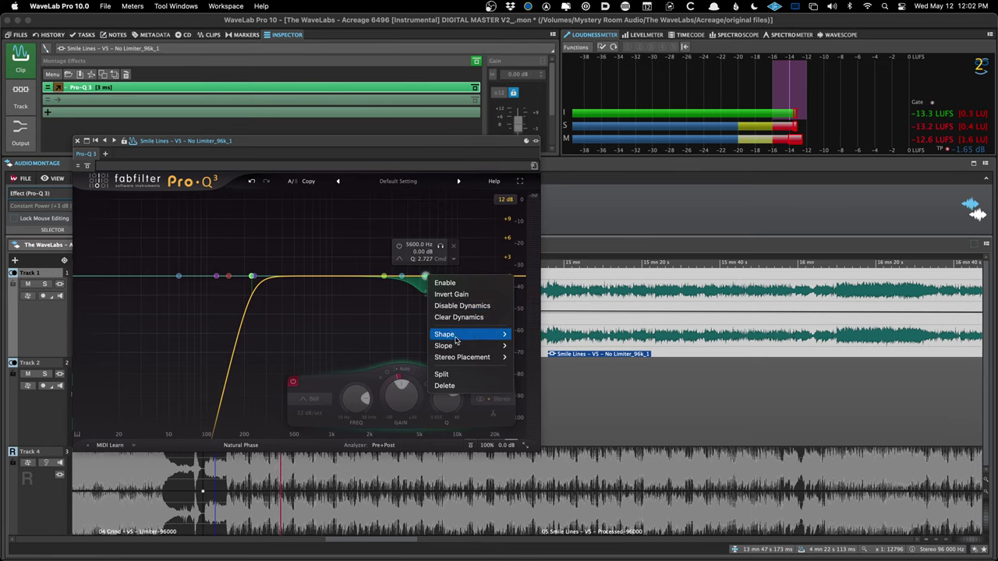
mouse_move(448, 361)
mouse_move(456, 333)
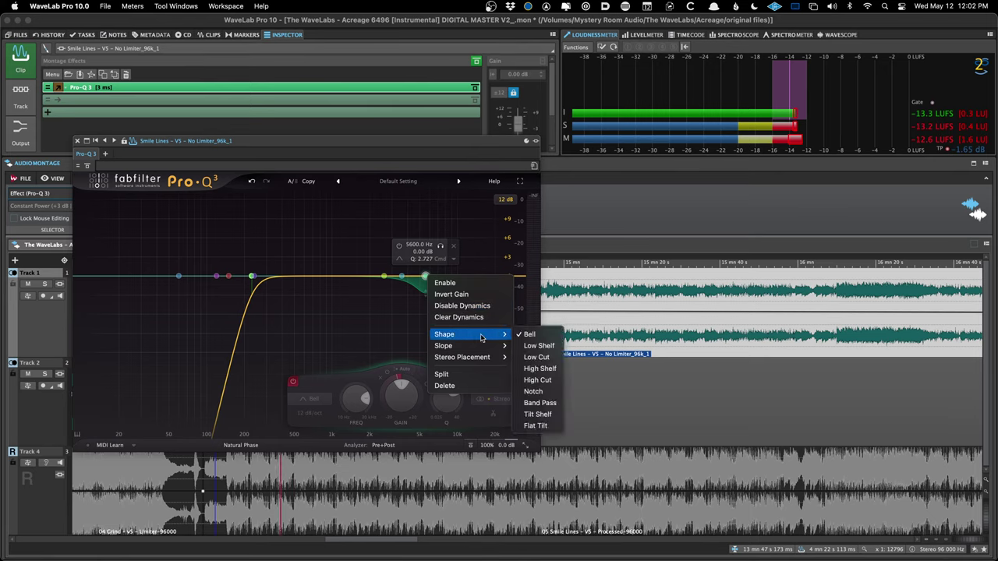
click(537, 380)
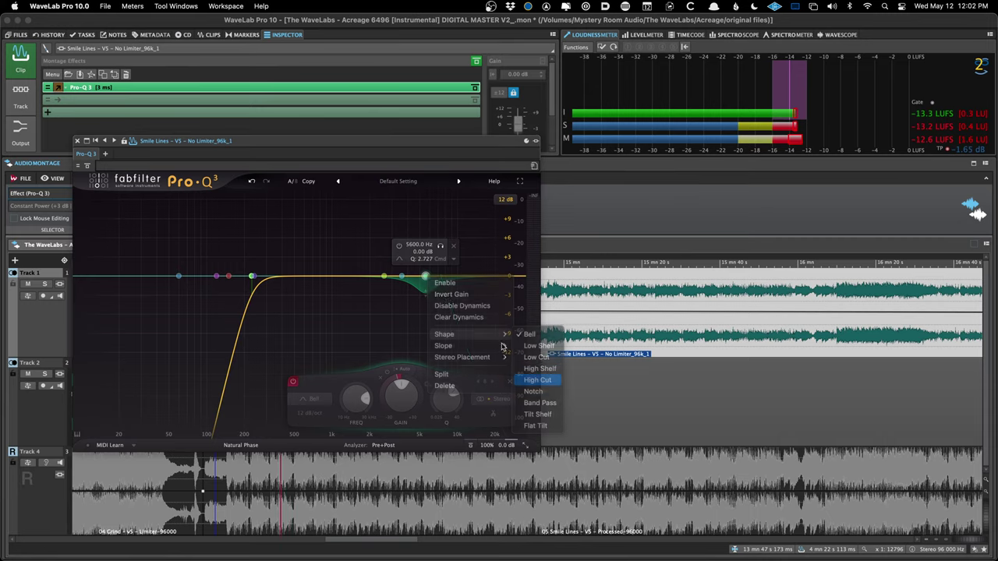
- Lower the high cut to about 2.8 kHz, add a boost of about 10 dB near 1.7 kHz, and close the Pro-Q 3 window
drag(425, 226, 389, 277)
drag(327, 278, 361, 212)
click(257, 277)
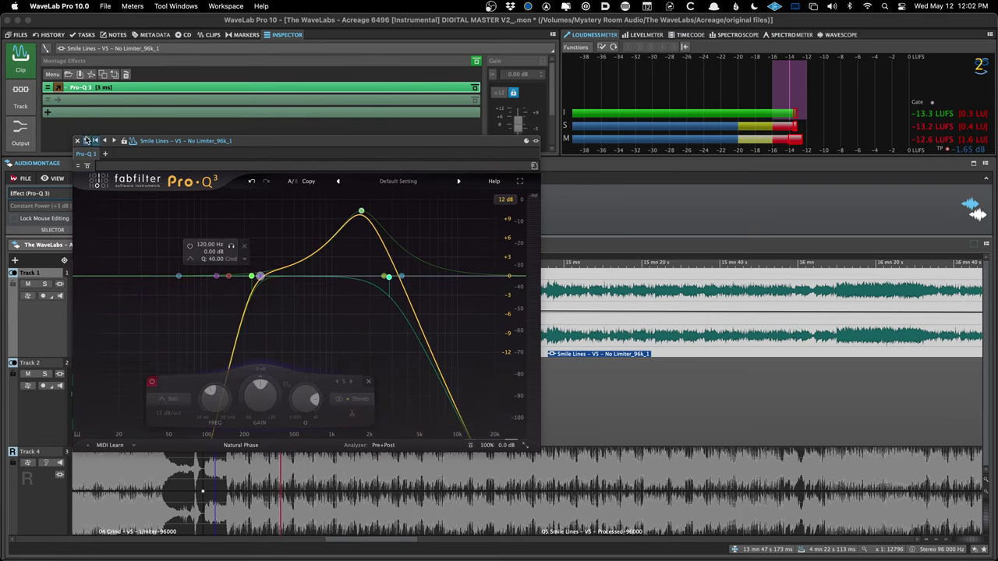
click(78, 140)
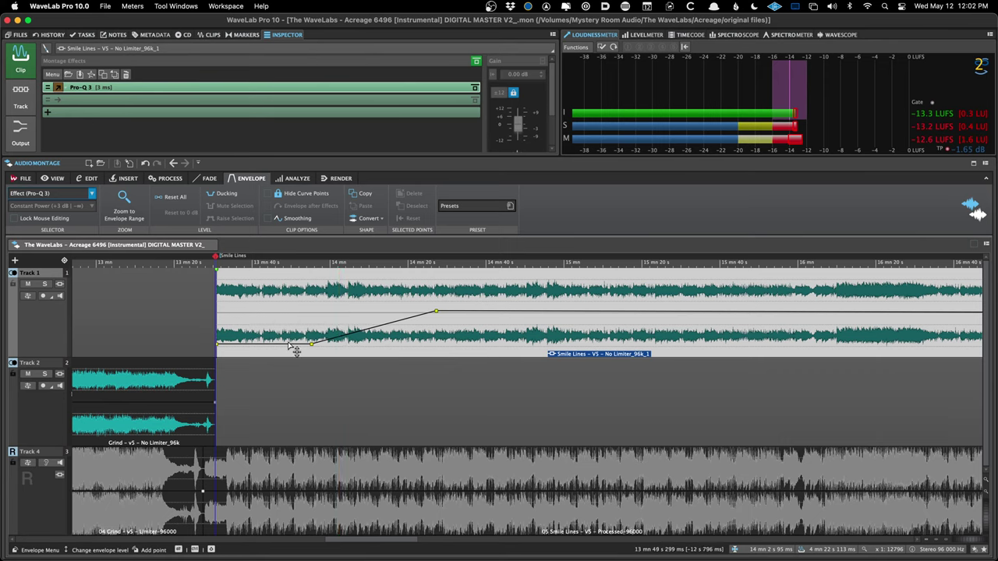
- Try raising the Pro-Q 3 envelope on Smile Lines, and reset the whole curve to flat
drag(294, 349, 336, 322)
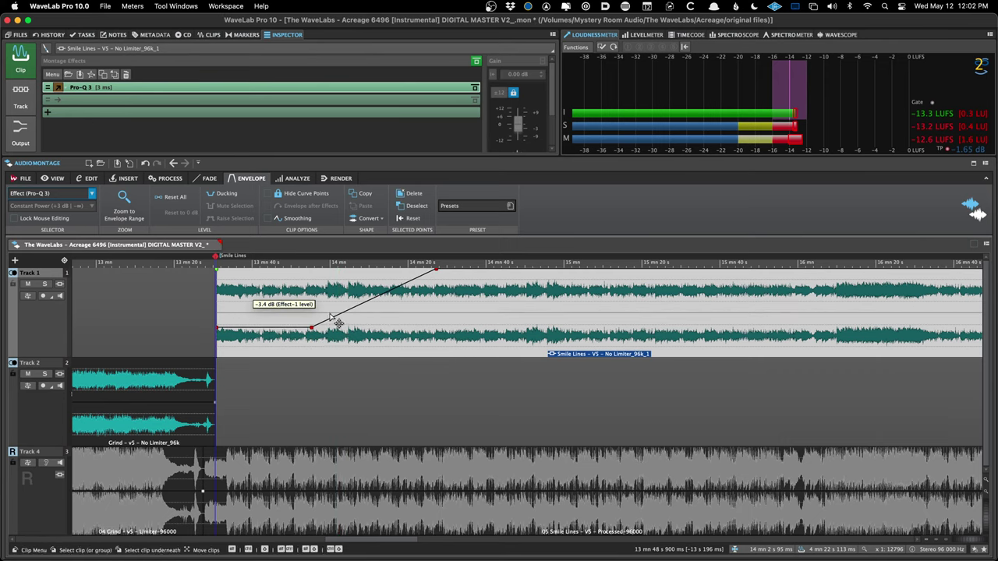
right_click(392, 285)
click(413, 289)
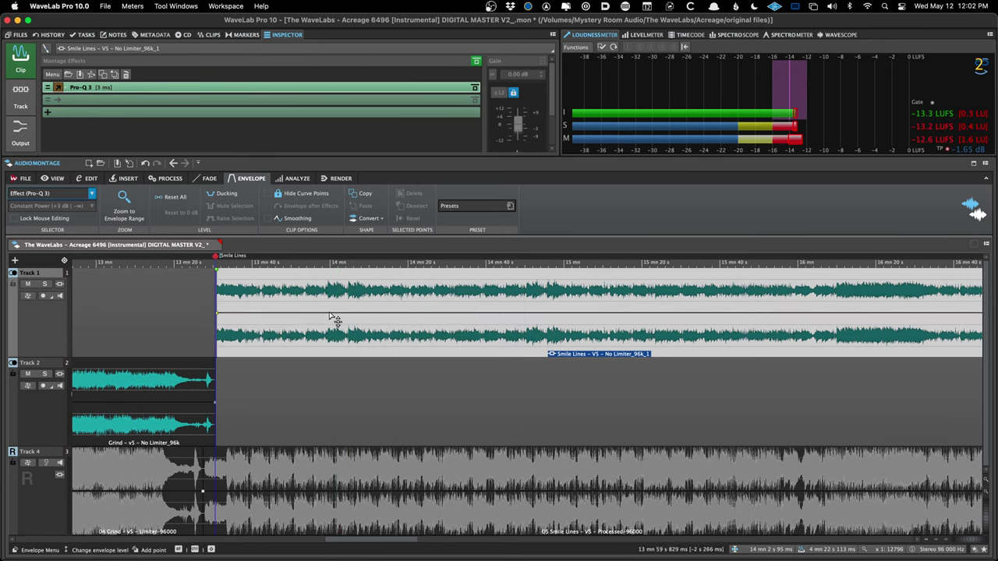
- Add a Pro-Q 3 envelope point at about 14 mn 2 s on Smile Lines, try pulling it down, and undo that move
double_click(344, 313)
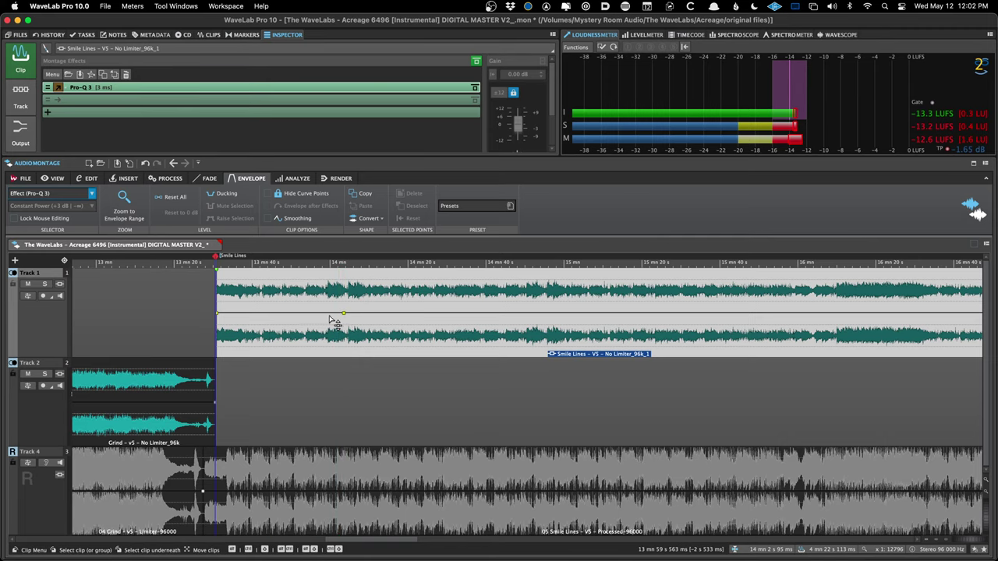
mouse_move(325, 315)
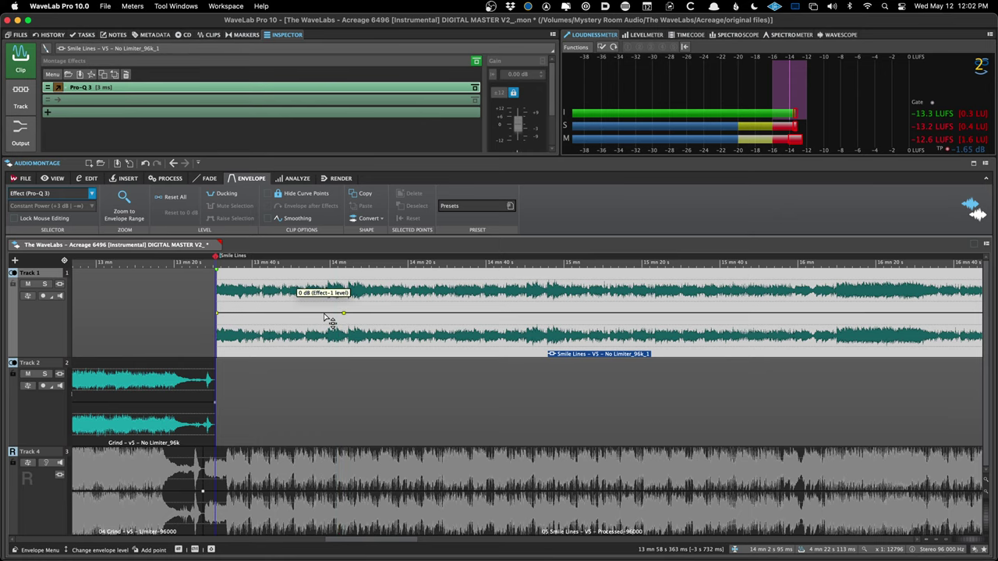
scroll(325, 316, left, 5)
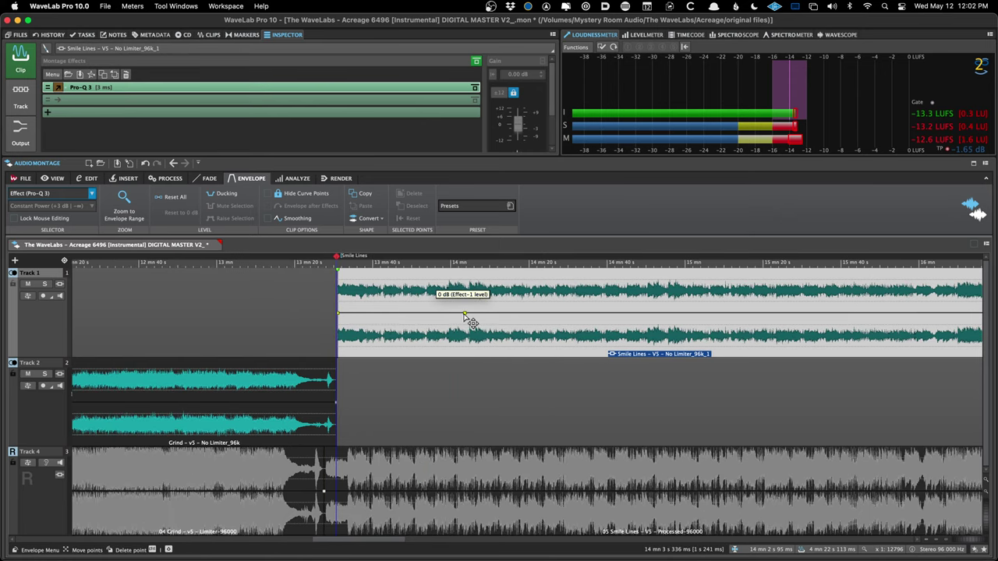
drag(469, 320, 471, 333)
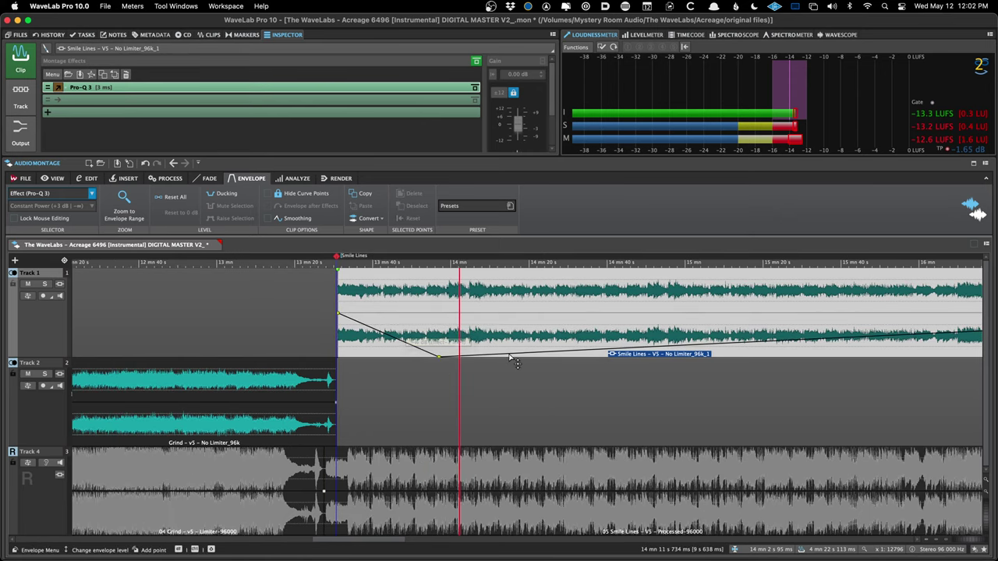
key(super+z)
- Add a second envelope point before the first, slope the curve down to the minimum level for the rest of Smile Lines, and save the montage
click(444, 315)
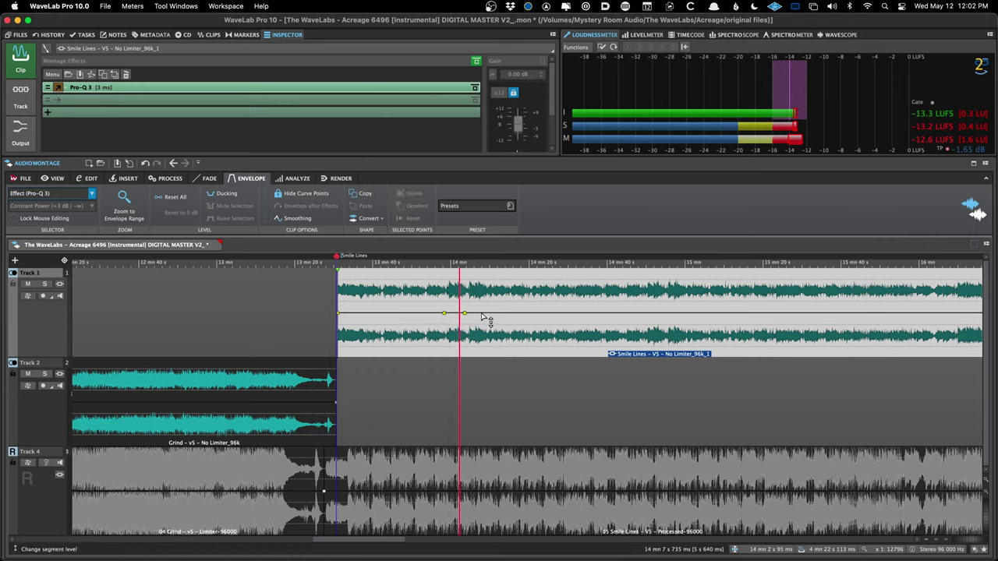
drag(483, 325, 481, 387)
drag(443, 314, 446, 336)
key(super+s)
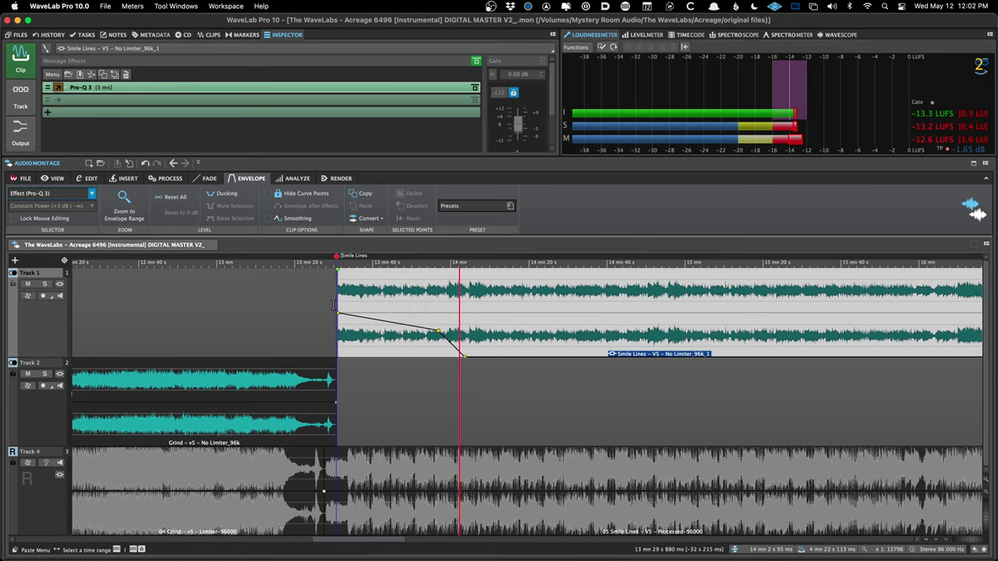
- Play Smile Lines from its start while checking the Pro-Q 3 display, stop playback, and save the montage
click(334, 306)
key(space)
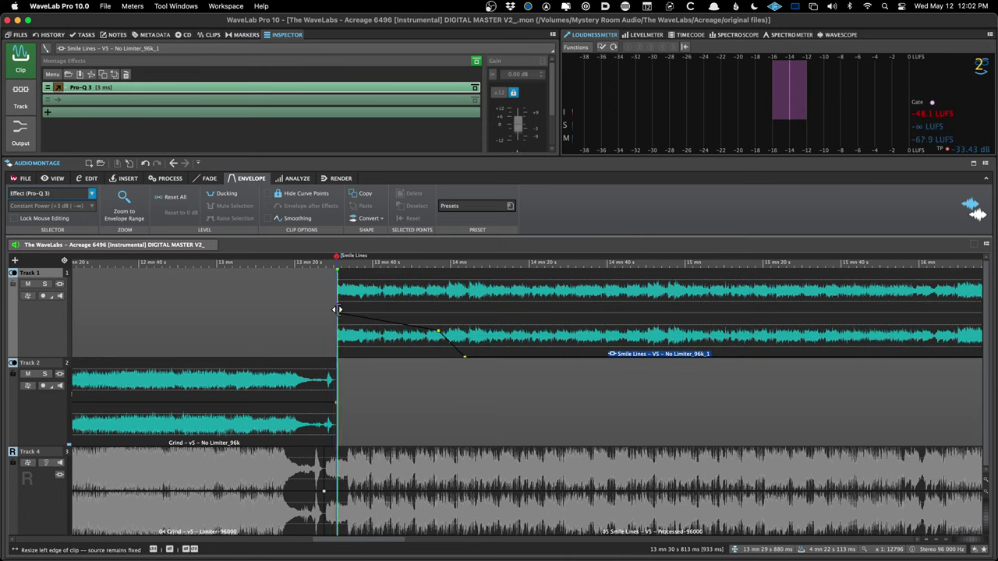
click(241, 91)
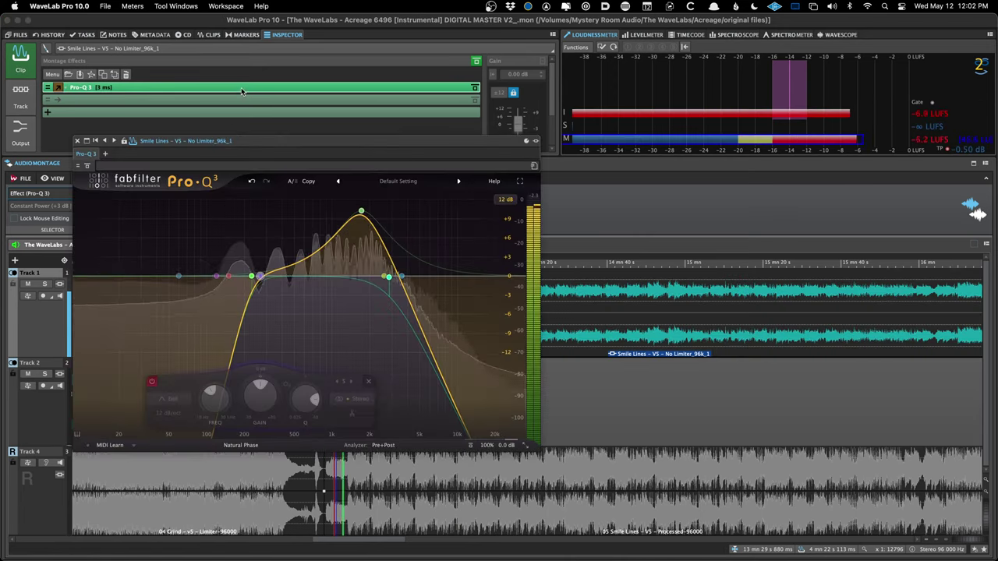
click(76, 142)
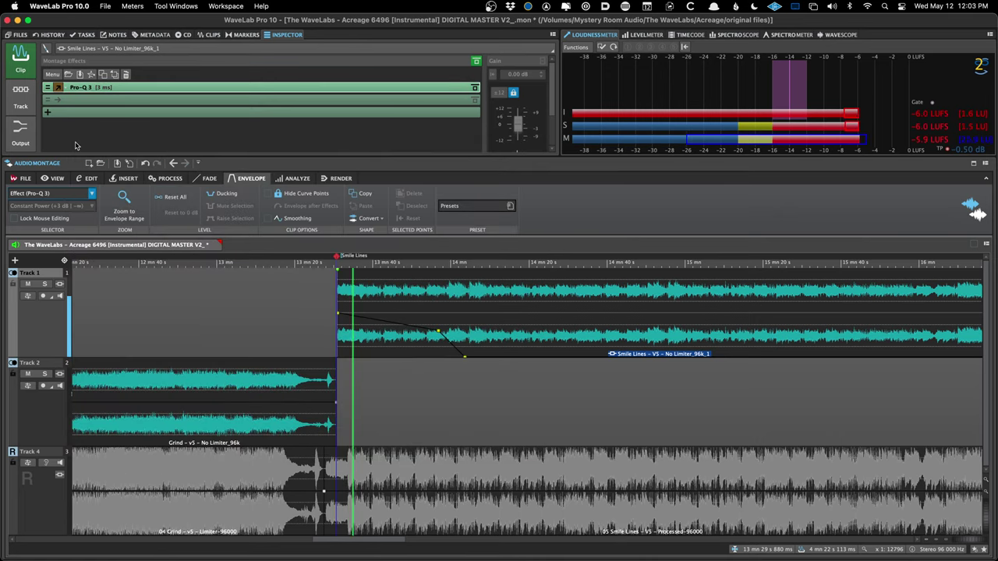
key(space)
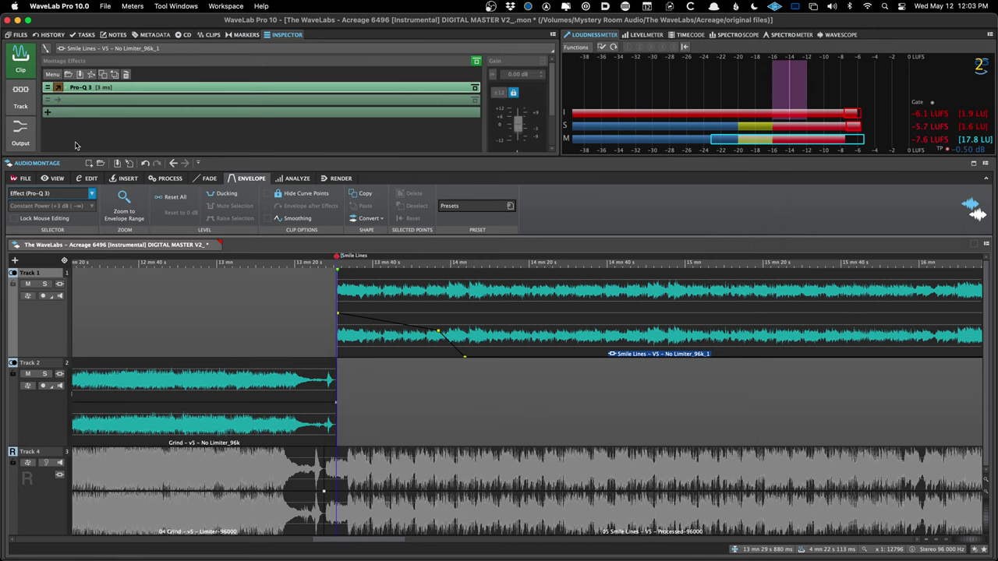
click(184, 160)
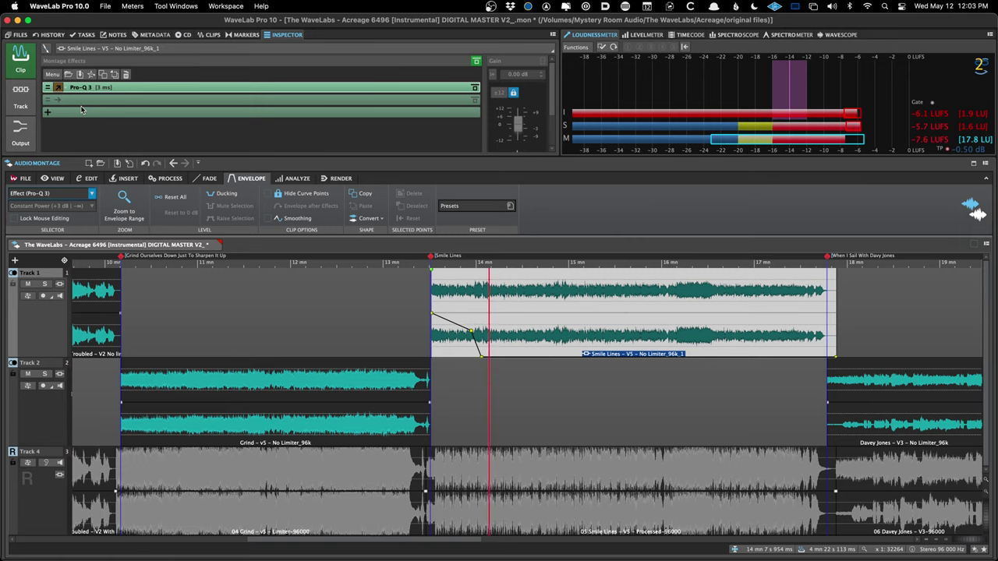
key(super+s)
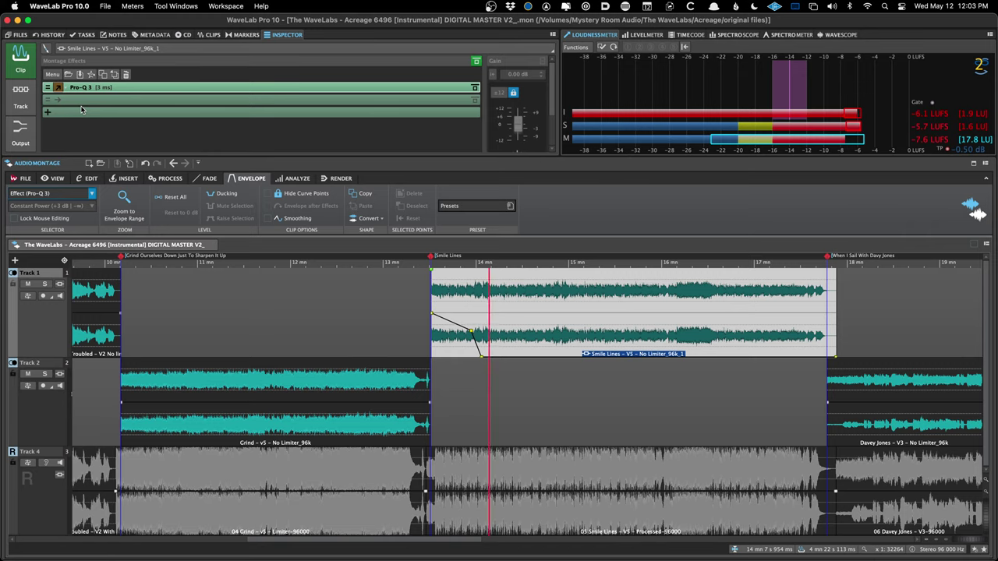
- Switch away from WaveLab through the other open applications, including Safari and OBS
key(super+Tab)
key(super+Tab)
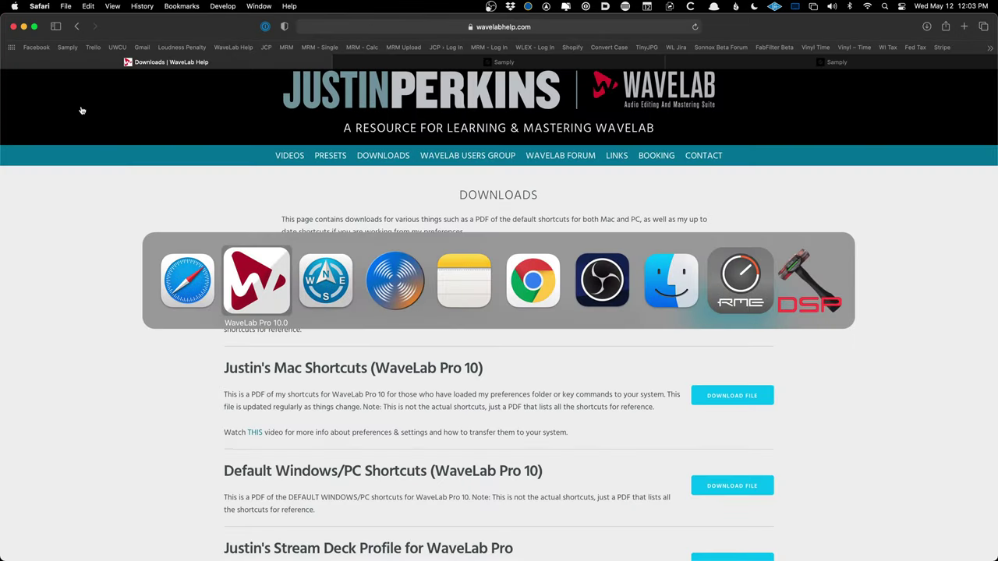
key(super+Tab)
key(super+Tab)
key(super+Tab)
key(super+Tab)
key(super+Tab)
key(super+Tab)
key(super+Tab)
key(super+Tab)
key(super+Tab)
key(super+Tab)
key(super+Tab)
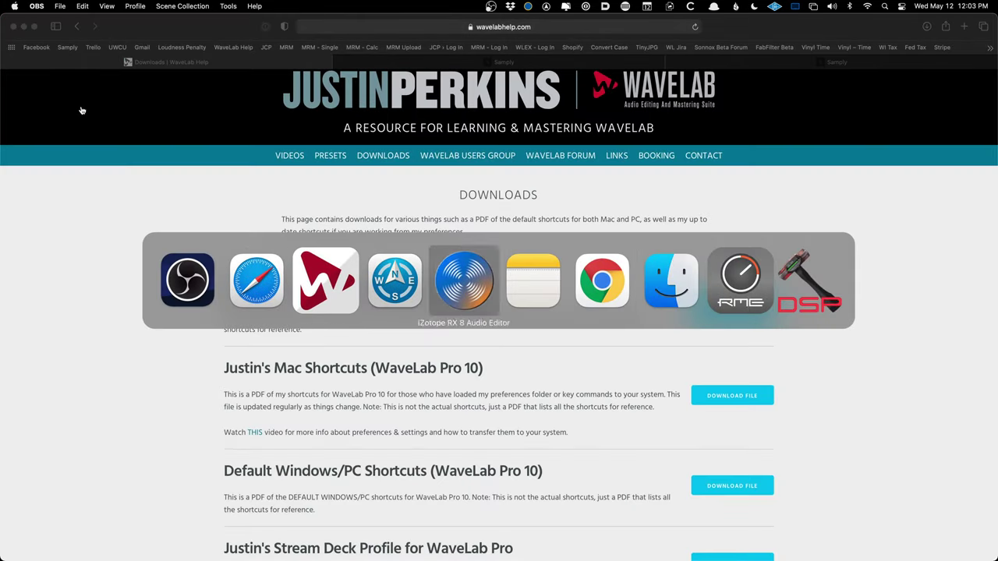